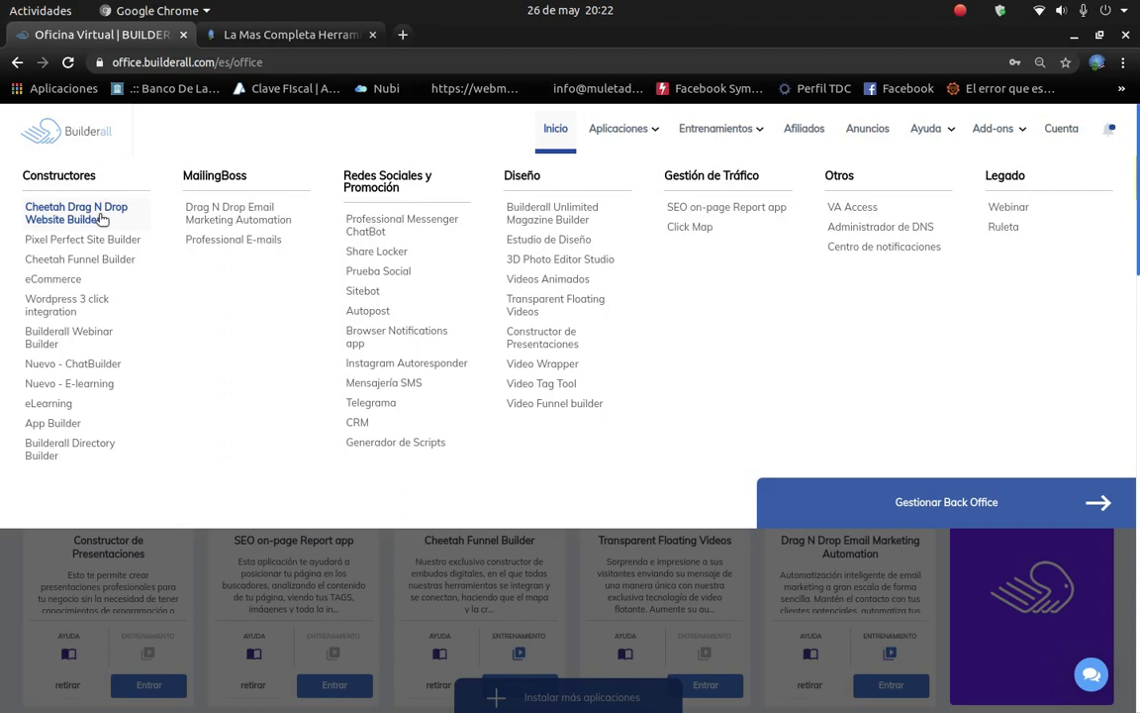
Open the Cheetah Drag N Drop Website Builder and review the already open mktafiliados landing page down to its footer.
click(100, 220)
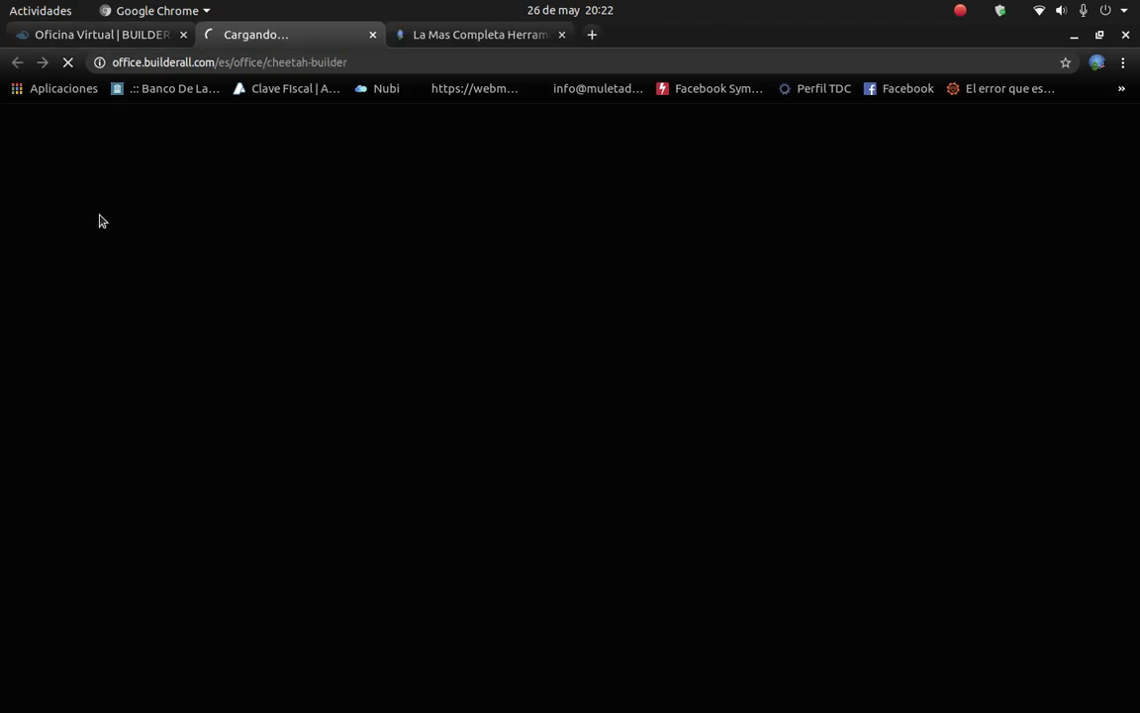
click(442, 38)
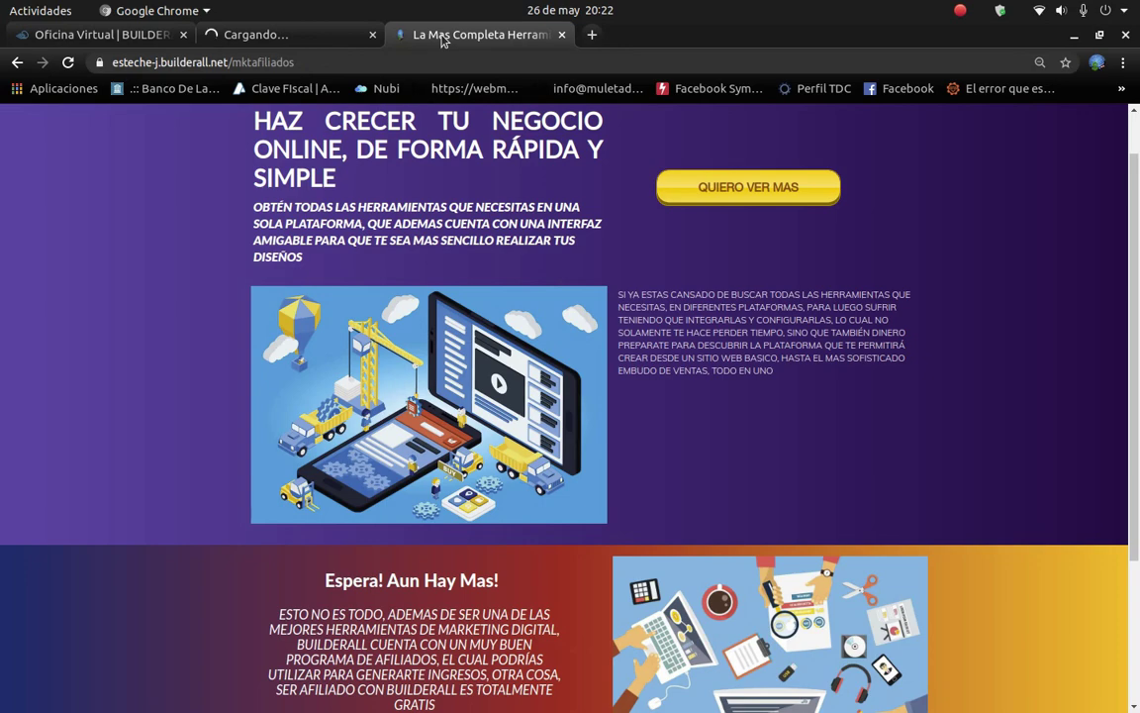
scroll(715, 481, up, 1)
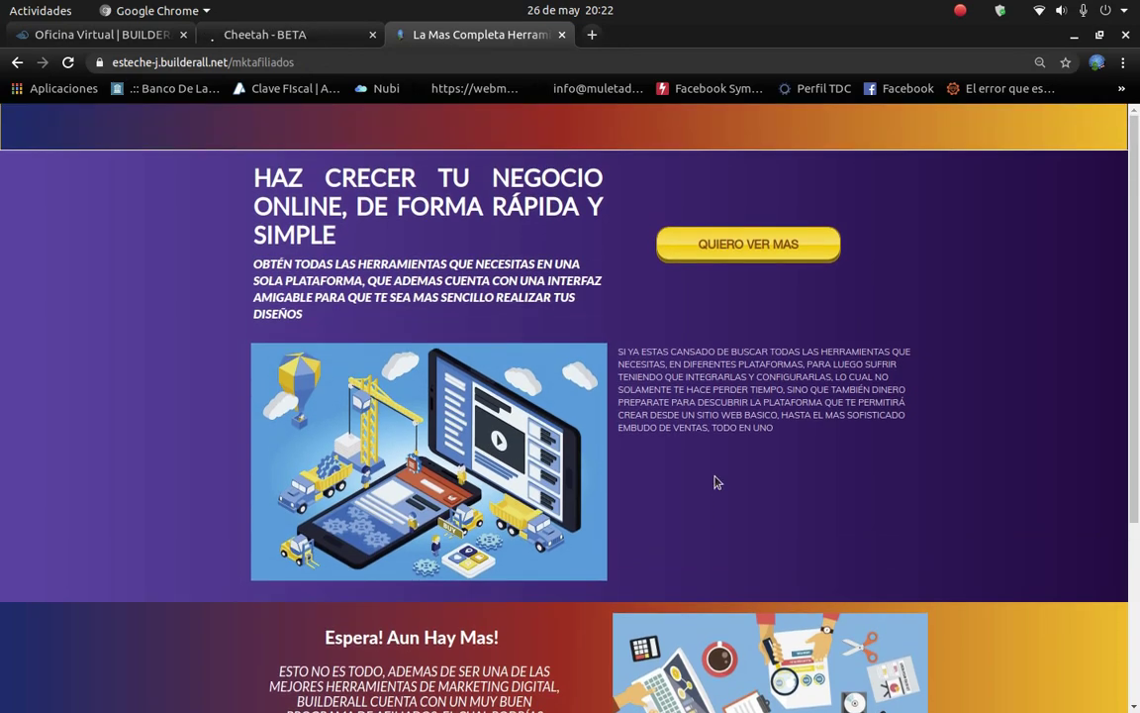
scroll(589, 268, down, 5)
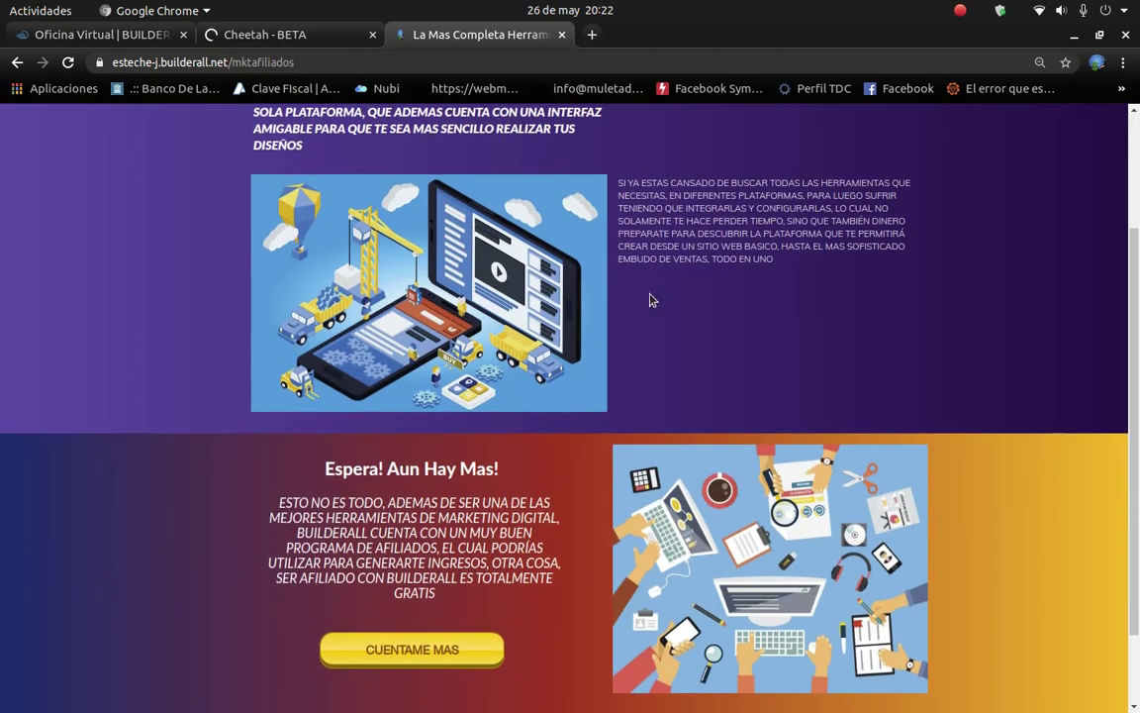
scroll(561, 287, up, 2)
scroll(561, 288, up, 3)
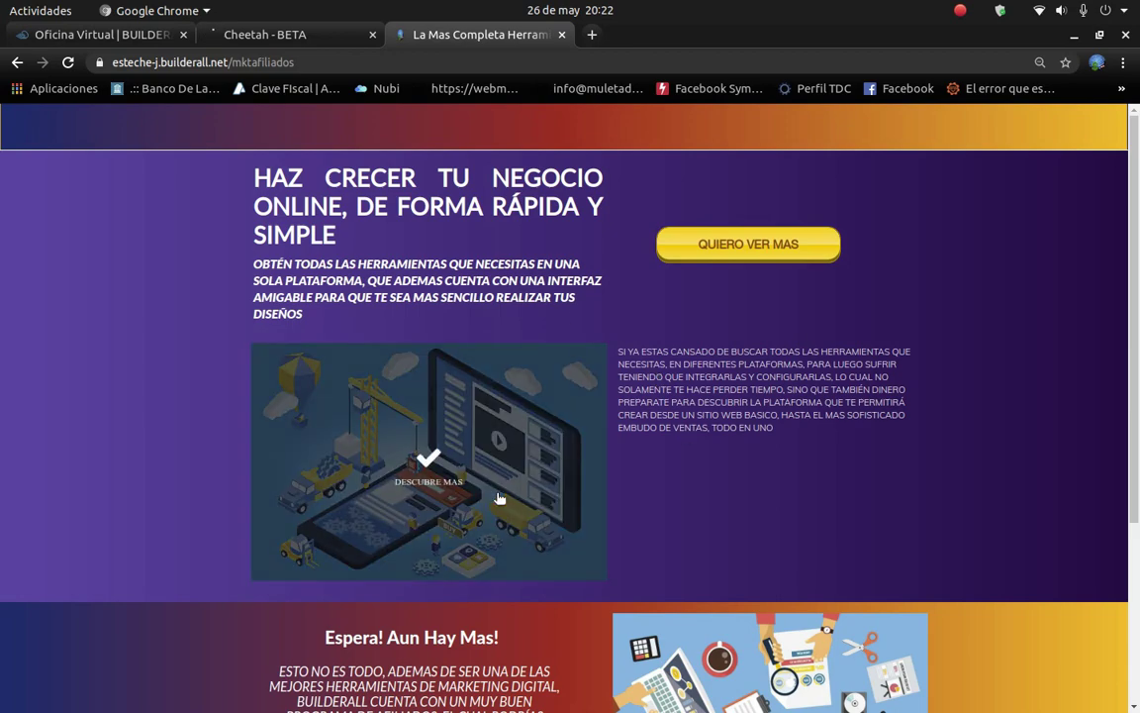
scroll(851, 411, down, 3)
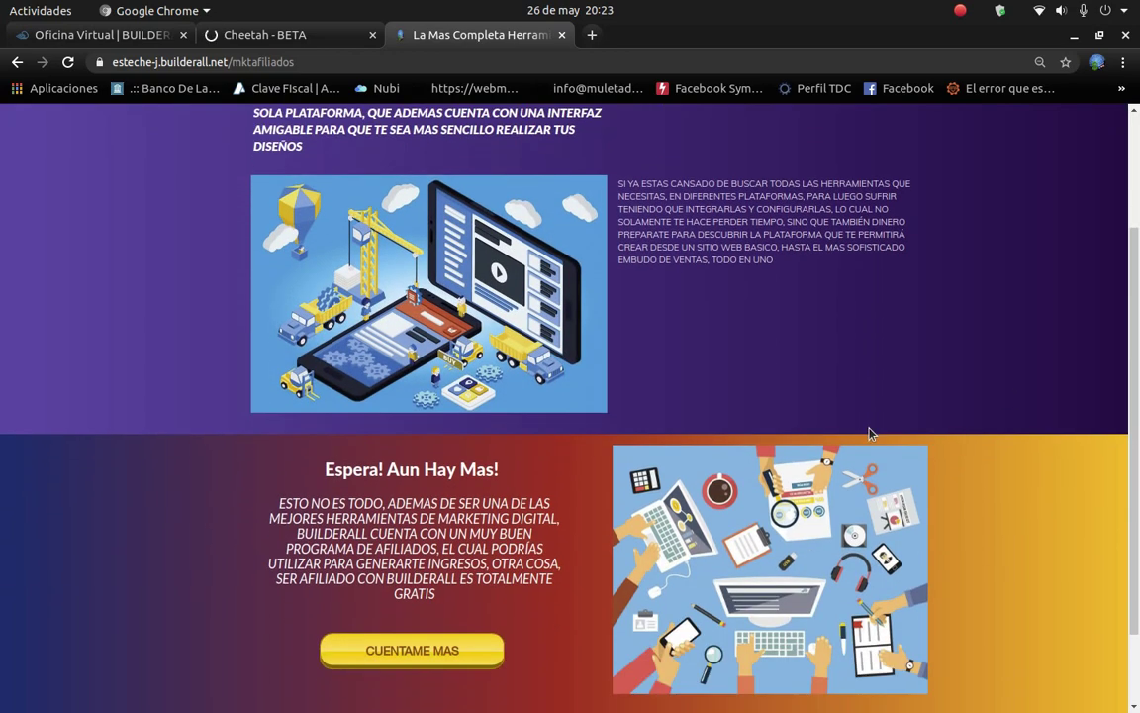
scroll(870, 432, down, 2)
scroll(871, 432, down, 1)
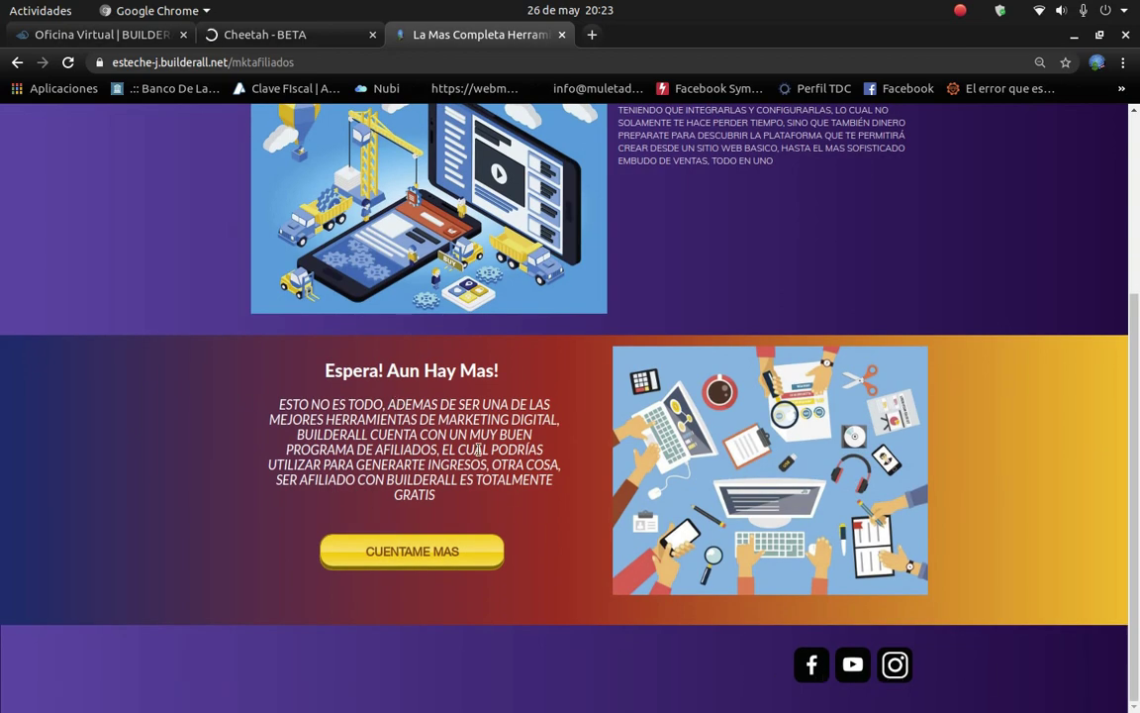
scroll(478, 448, up, 3)
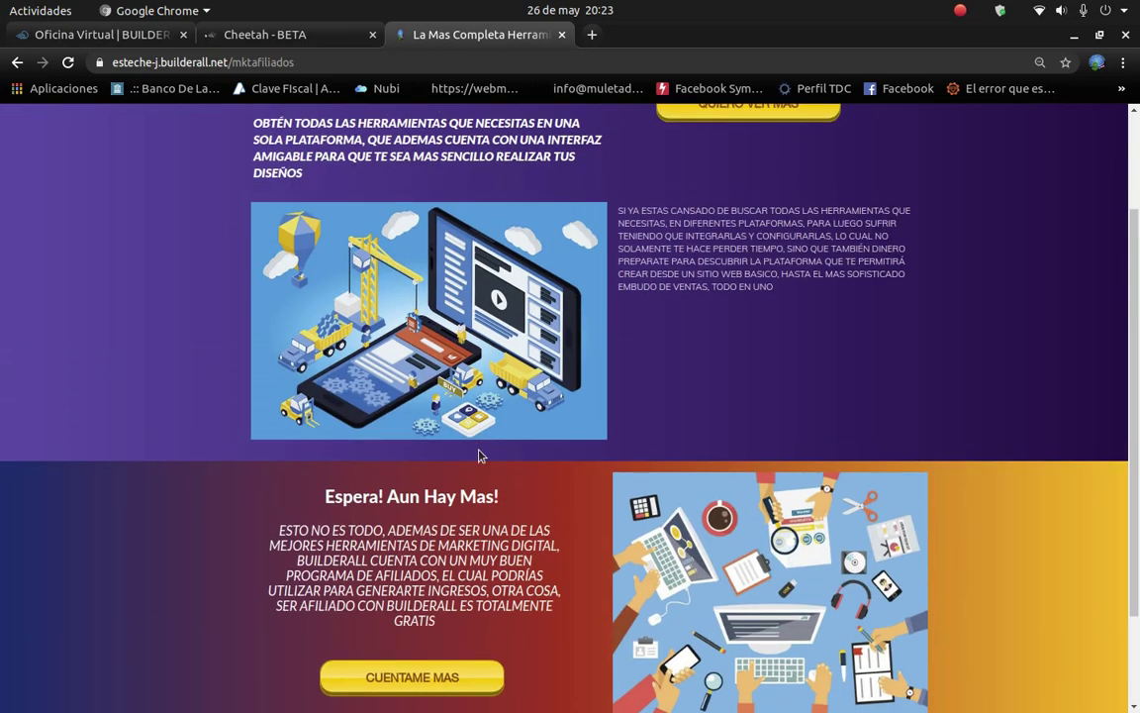
scroll(478, 455, up, 3)
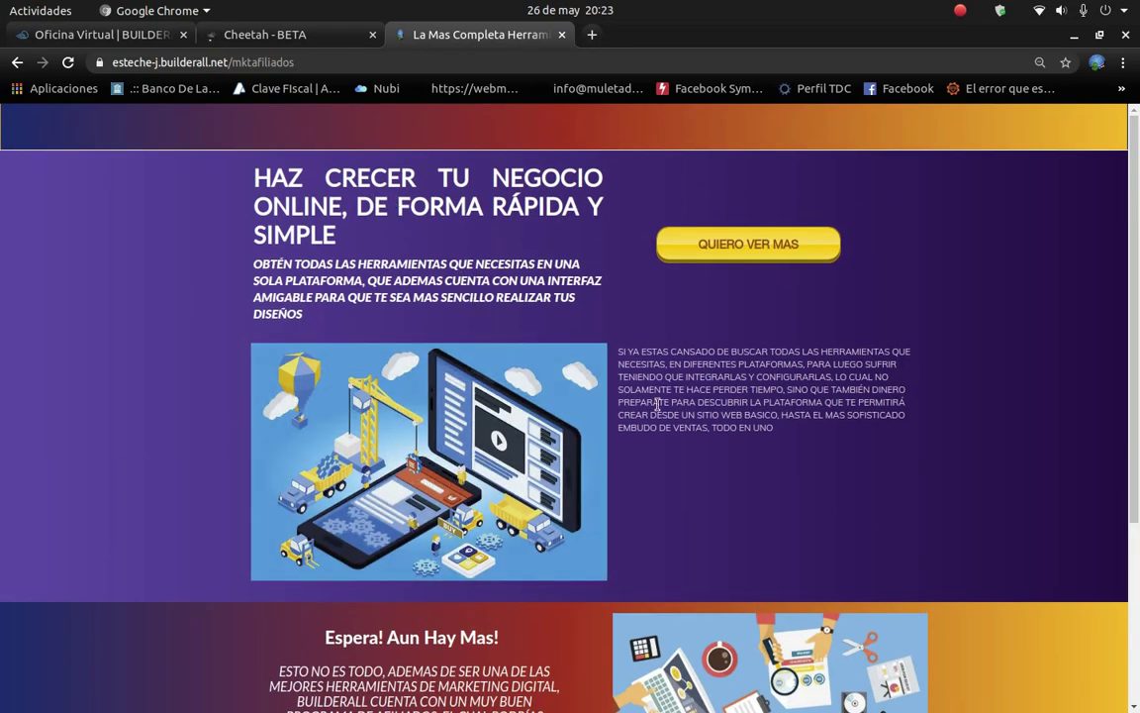
Return to the Cheetah builder and examine its overview of published and unpublished sites.
click(294, 42)
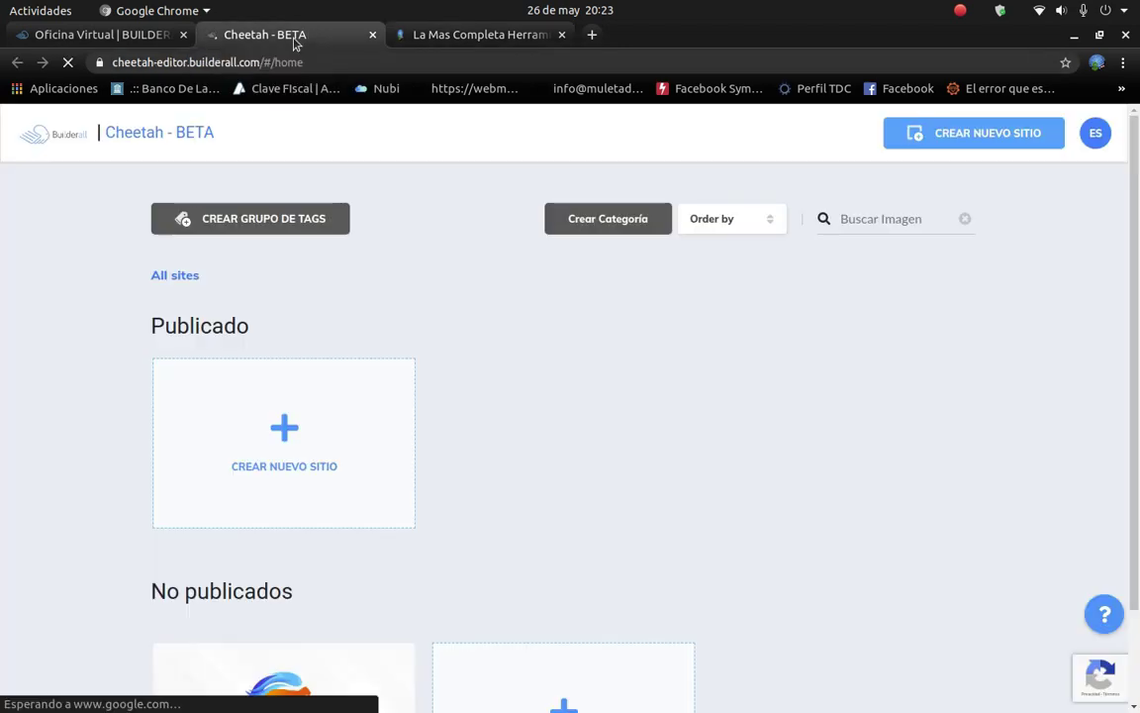
scroll(347, 594, down, 2)
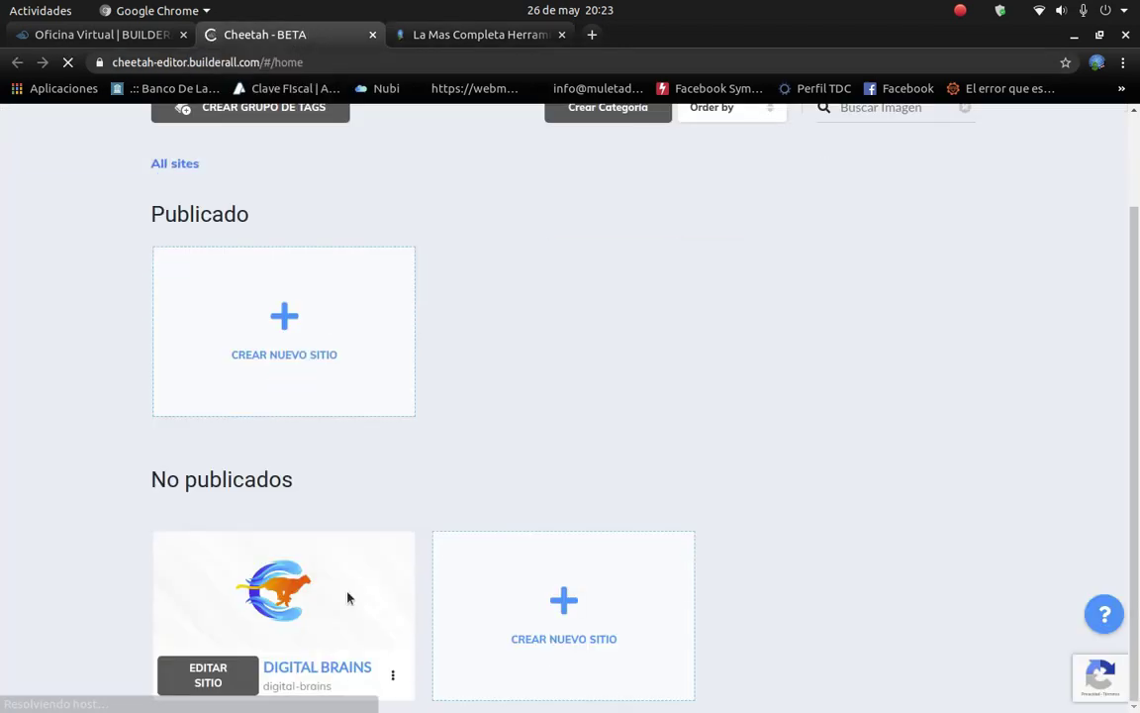
scroll(364, 459, up, 2)
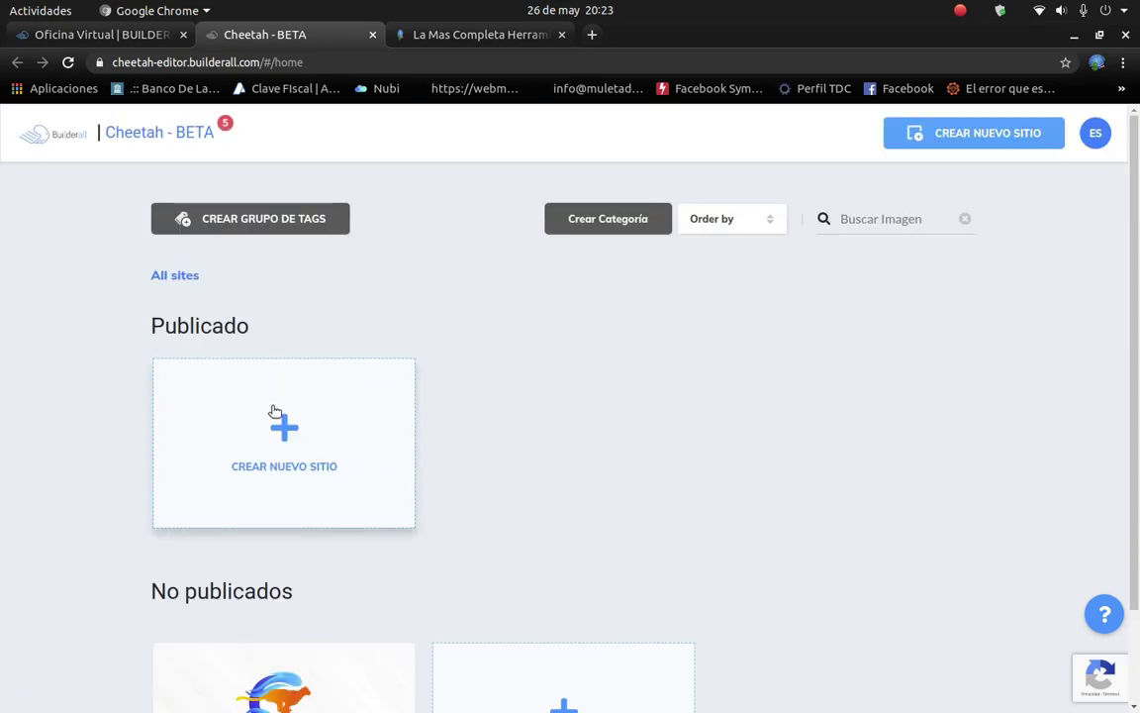
scroll(453, 489, down, 2)
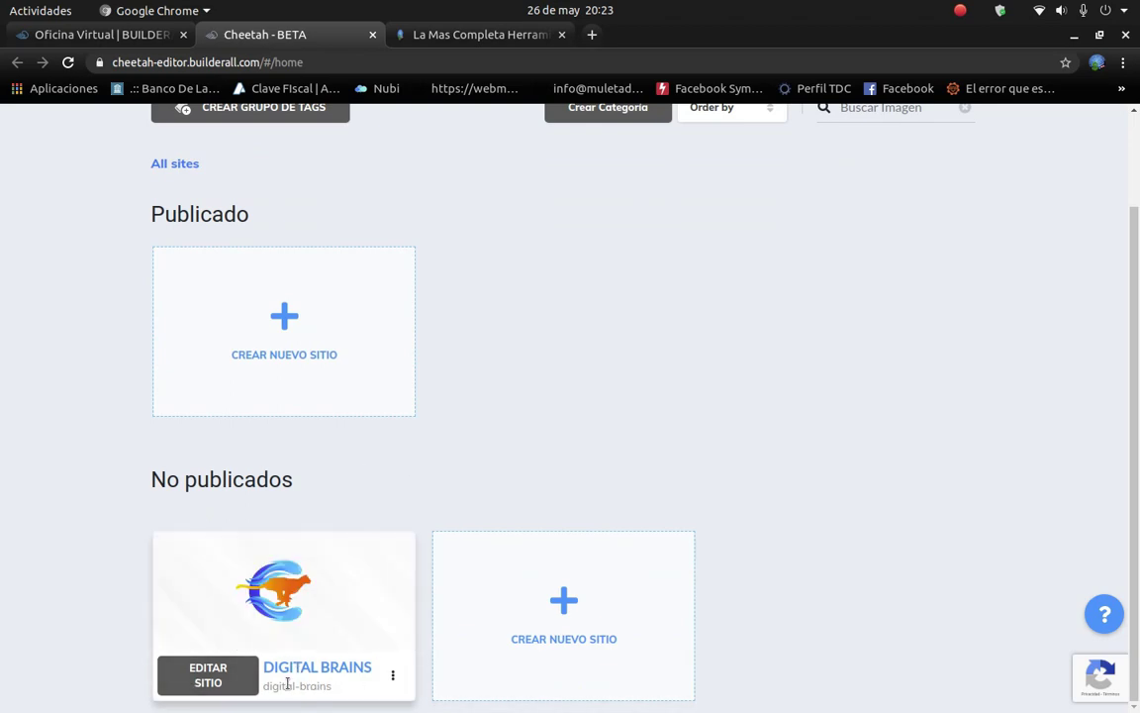
mouse_move(283, 616)
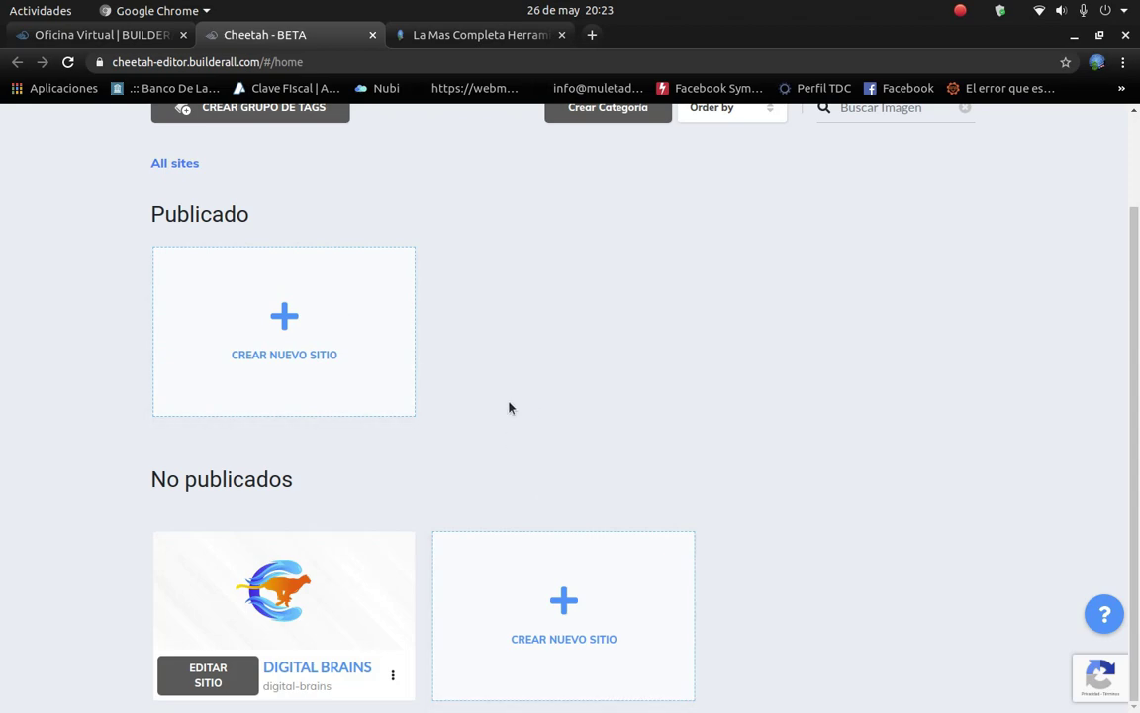
scroll(612, 379, up, 2)
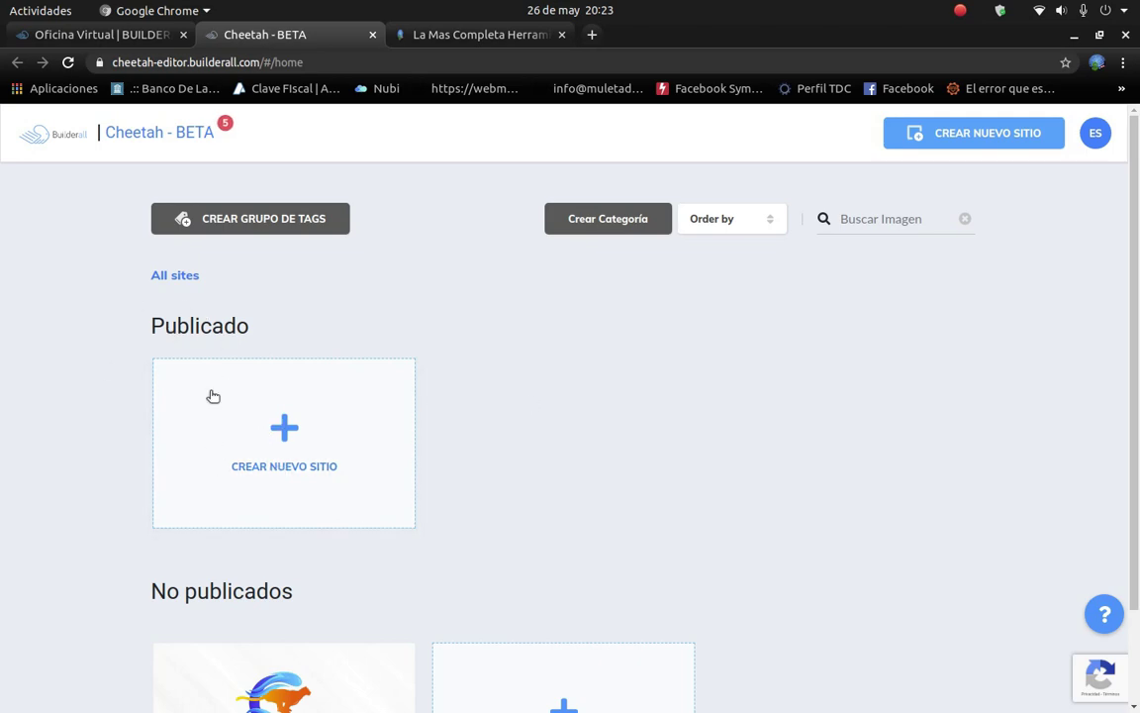
scroll(362, 522, down, 1)
scroll(362, 522, down, 2)
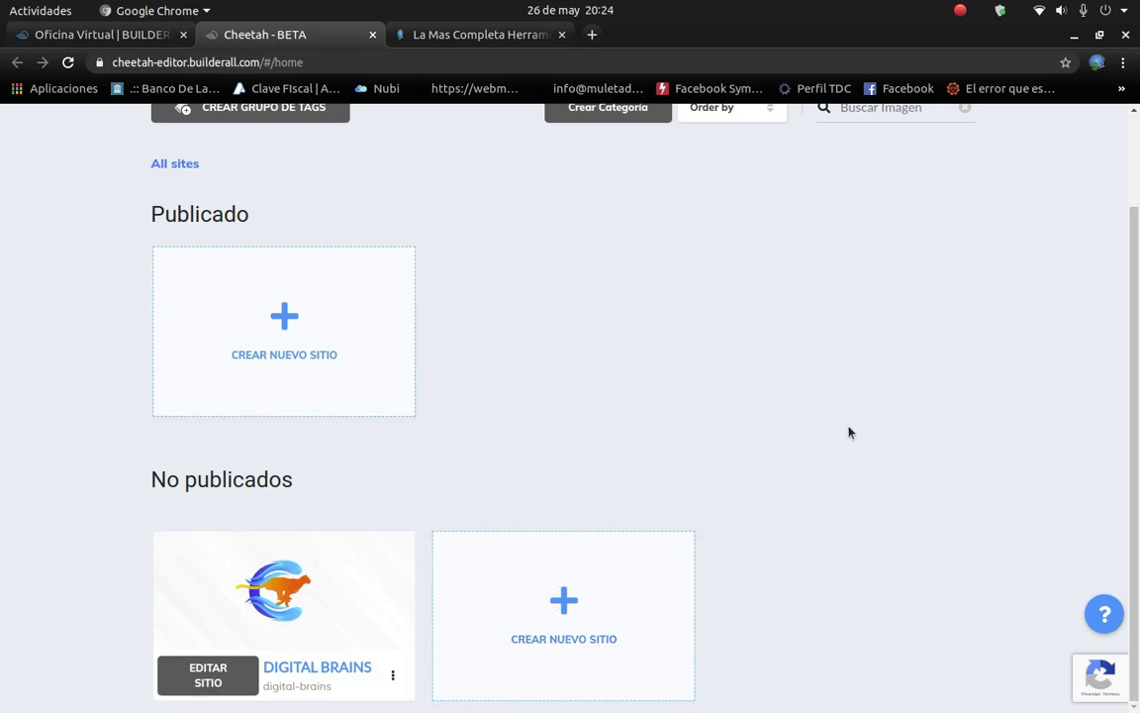
scroll(848, 432, up, 2)
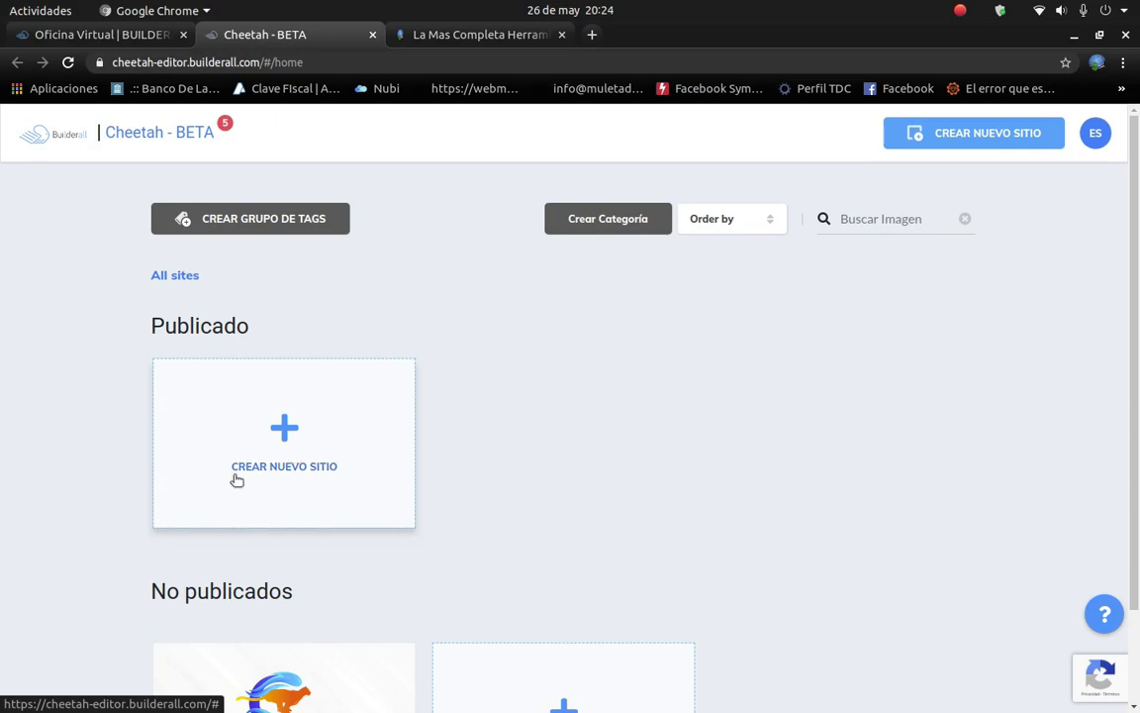
Start a new template-based site titled "Herramientas de Marketing" with the description "Mas de 37 herramientas de marketing reunidas en una sola plataforma".
click(294, 474)
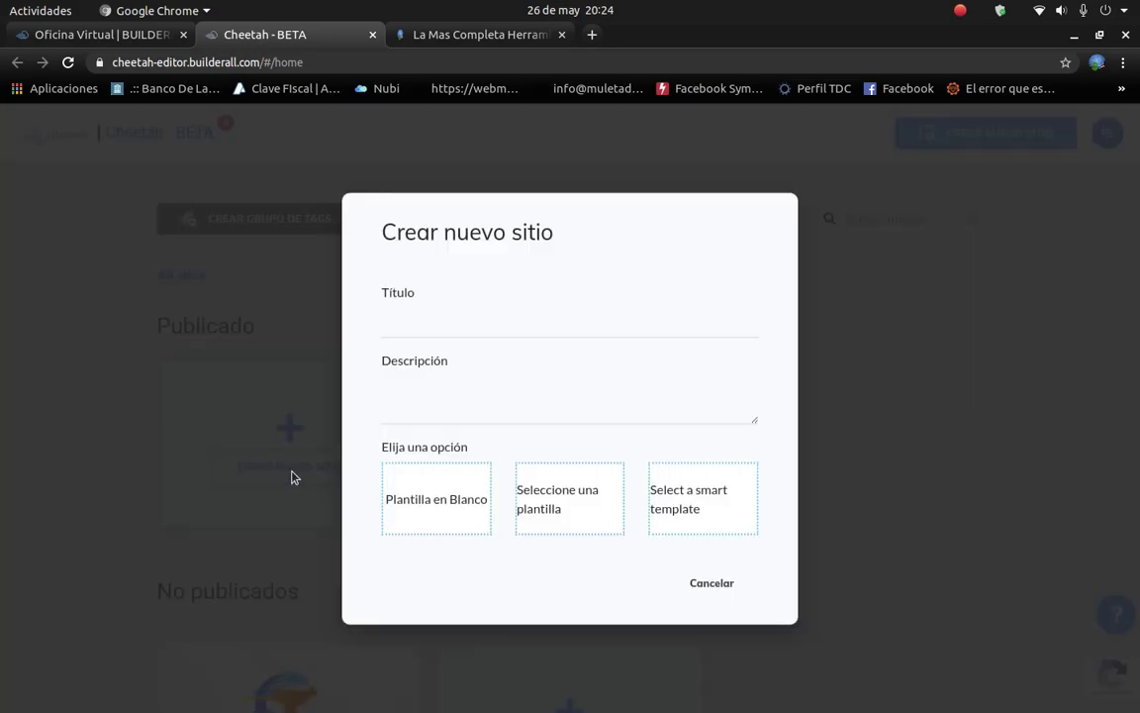
click(479, 324)
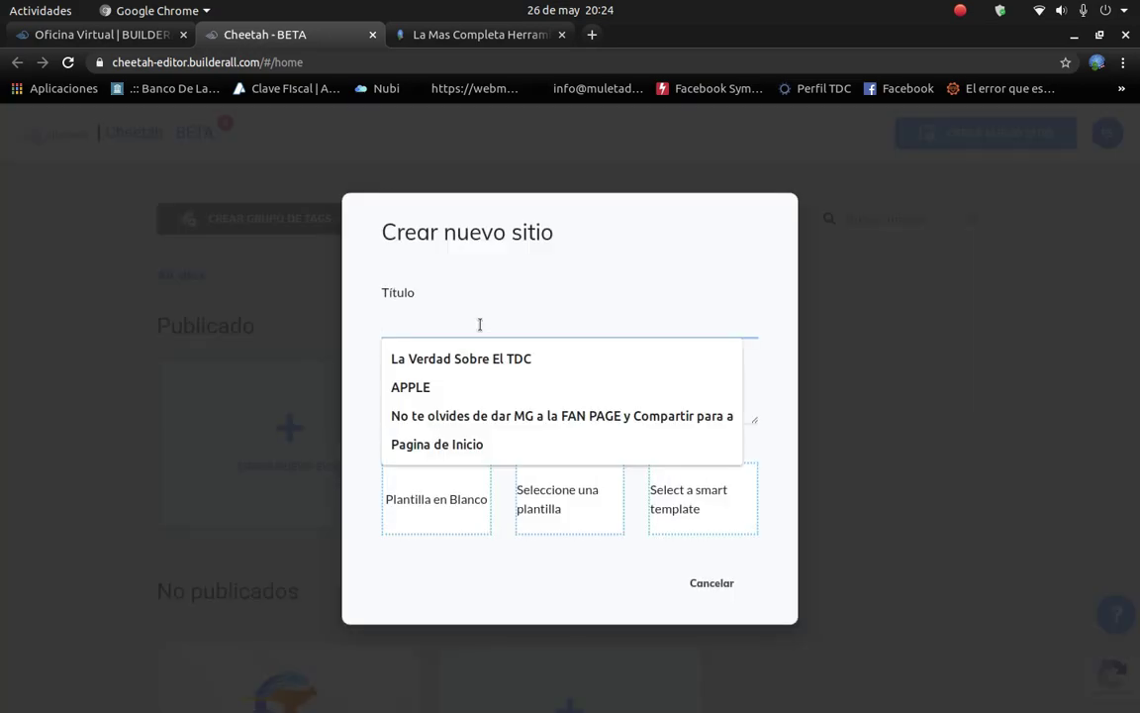
text(Bu)
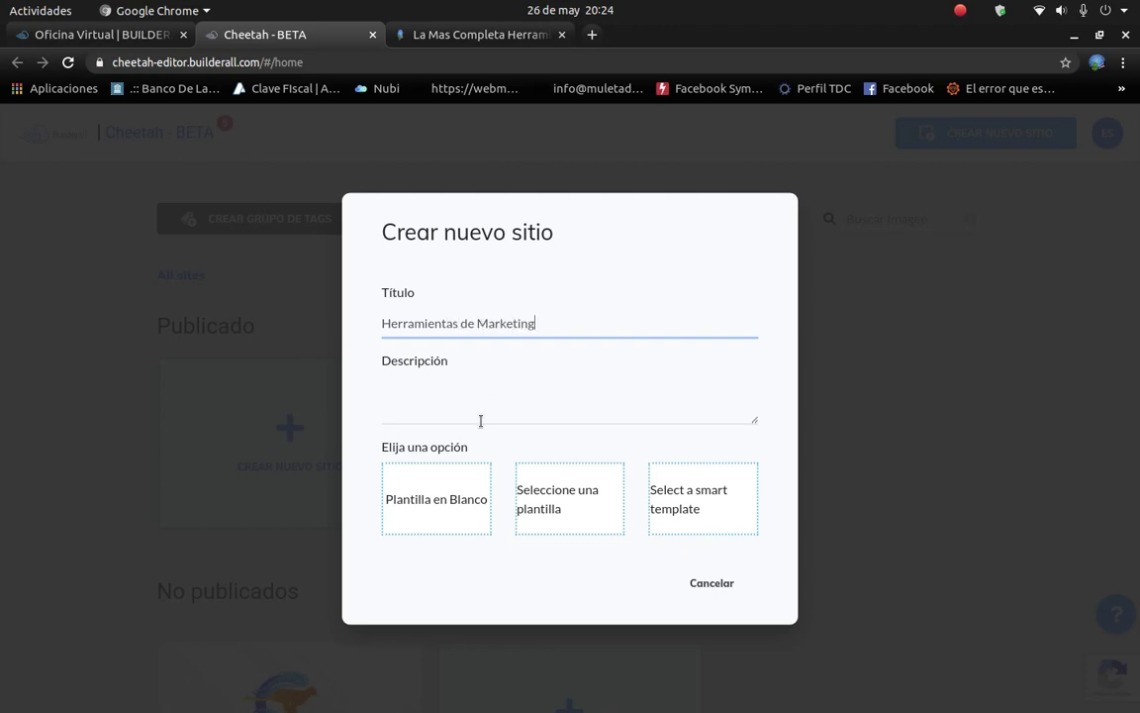
text(as de)
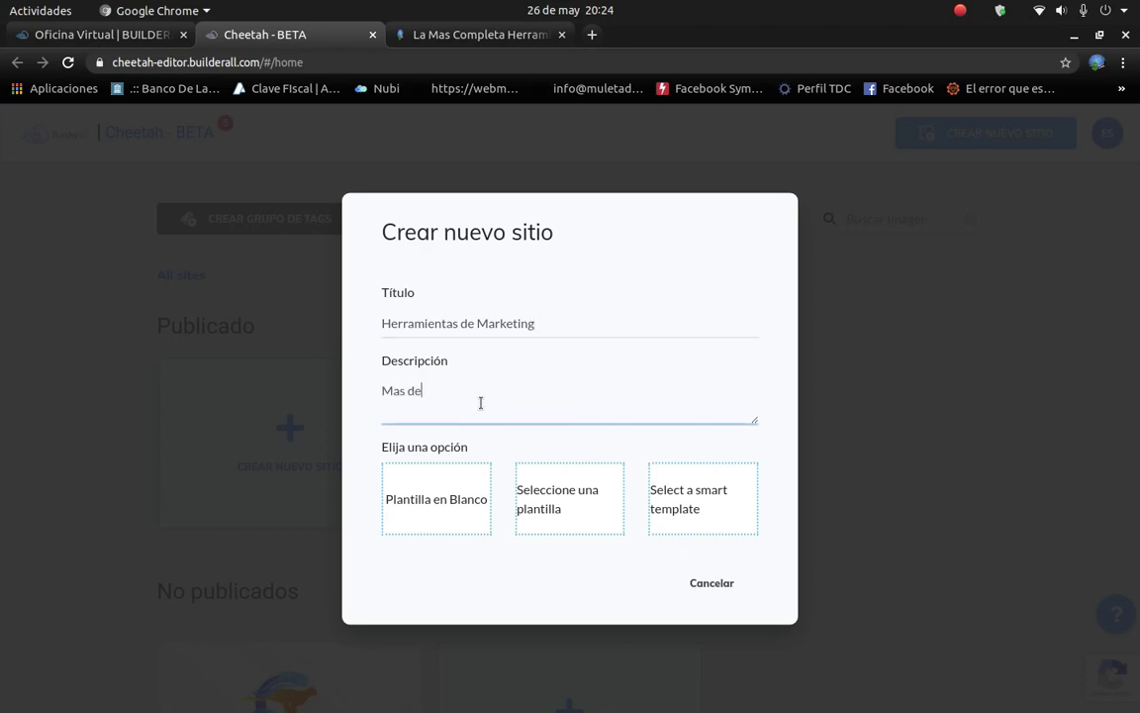
text( 37 herramientas de marketing re)
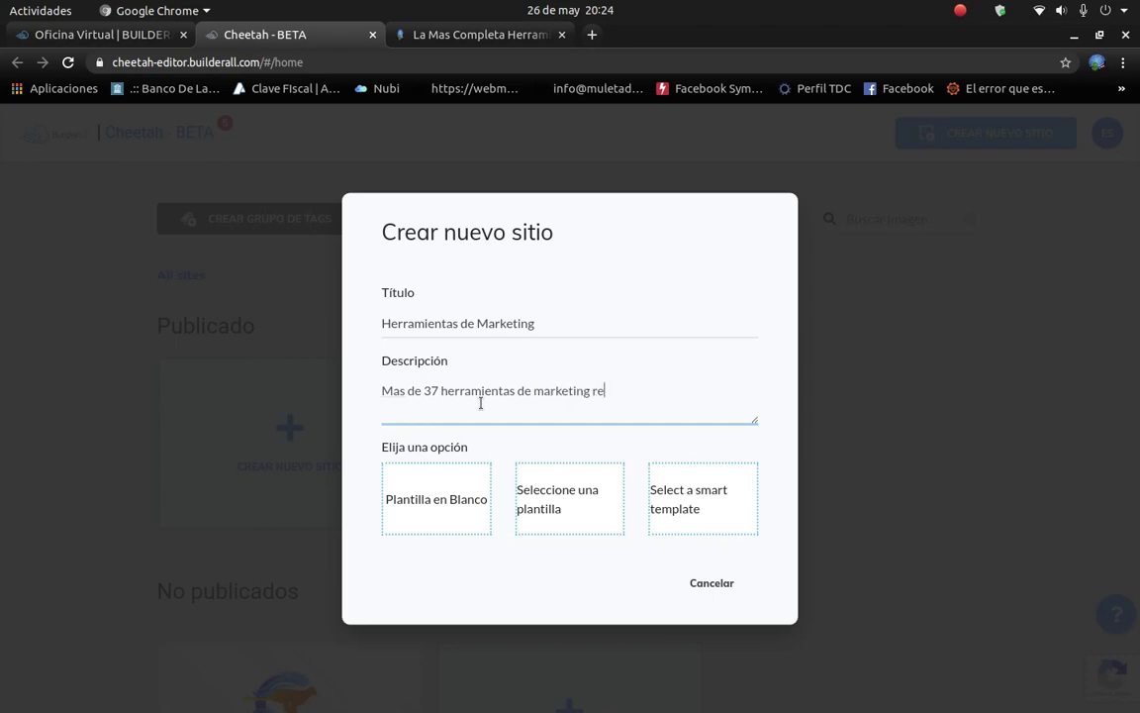
text(unidas en una sola platafor)
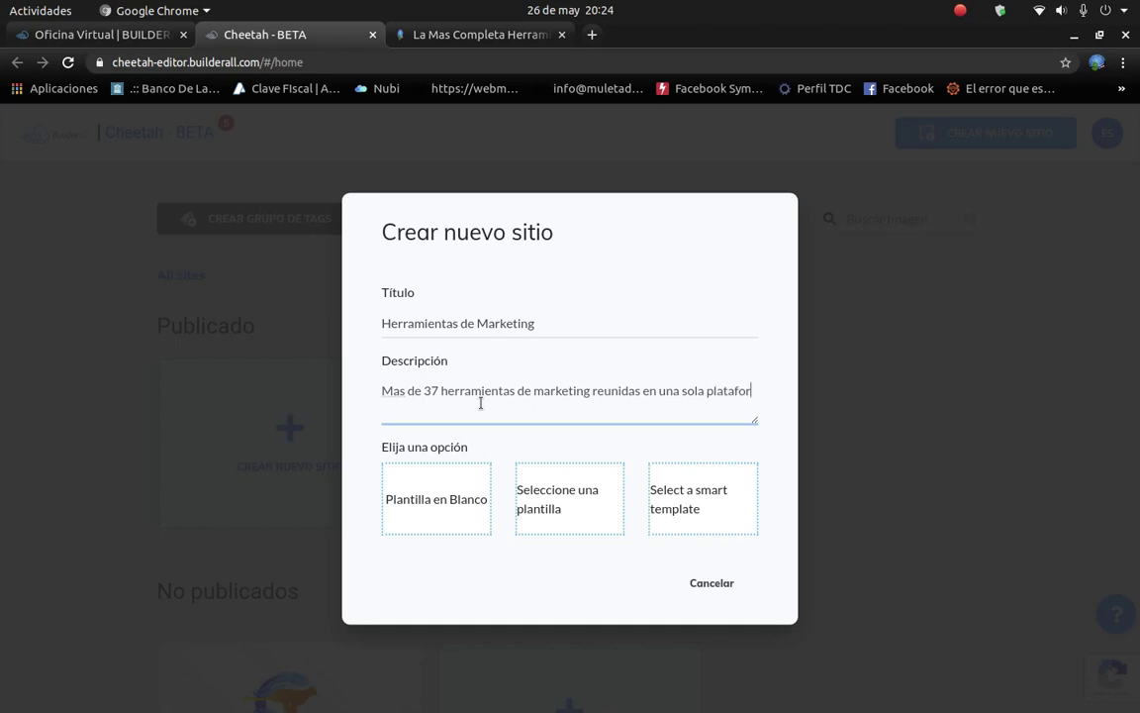
text(ma)
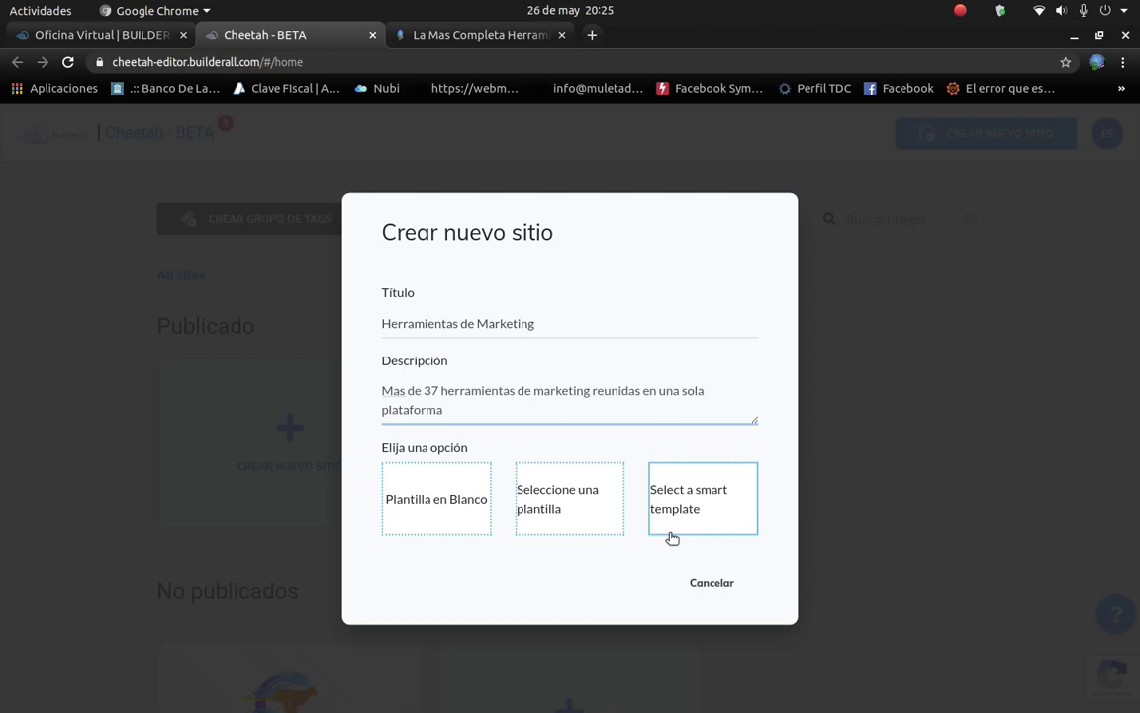
click(565, 510)
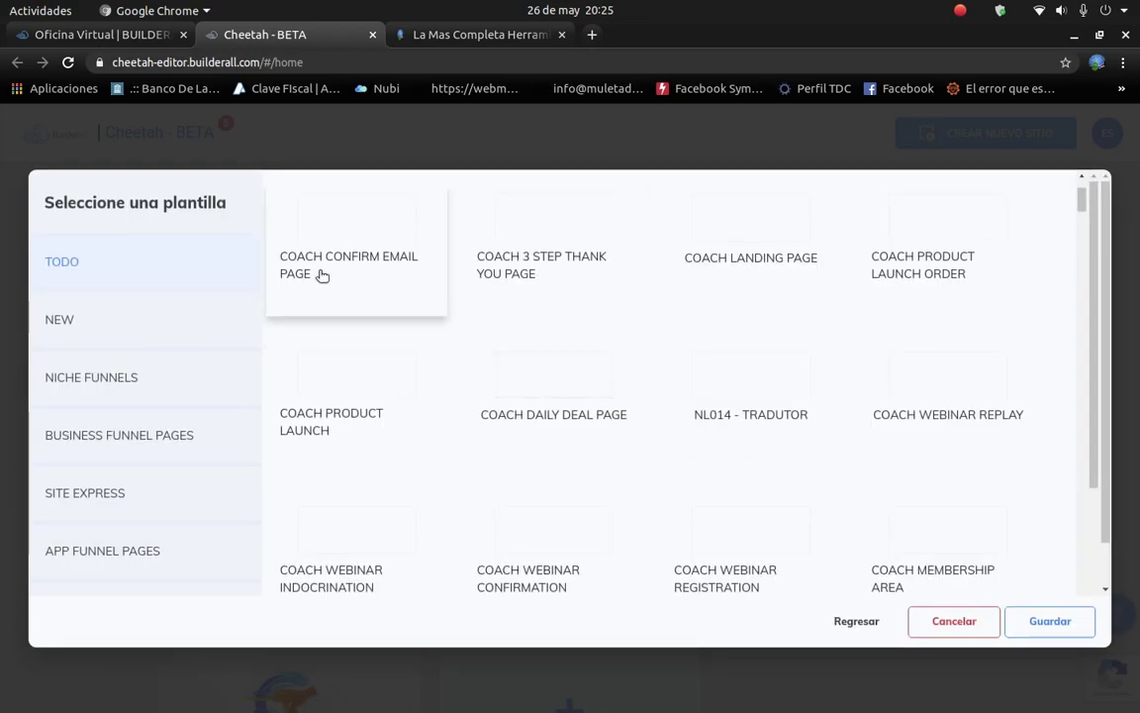
Browse the templates in the New, Niche Funnels, Business Funnel Pages, Site Express and App Funnel Pages categories.
click(93, 329)
click(140, 386)
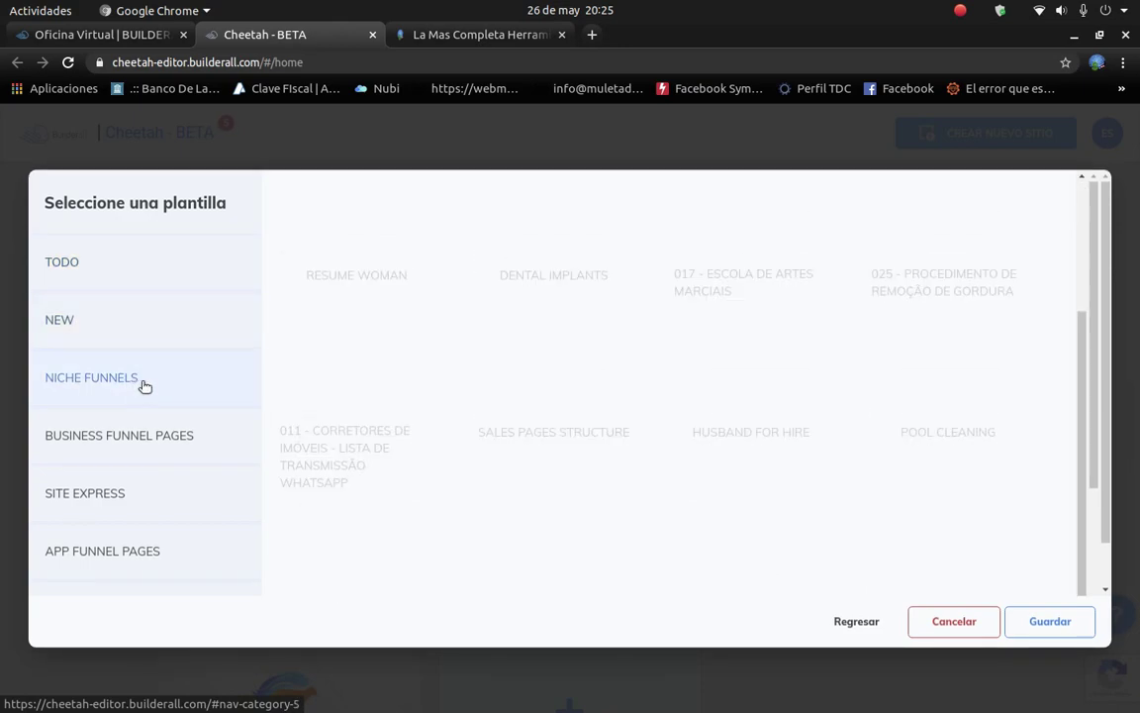
click(147, 443)
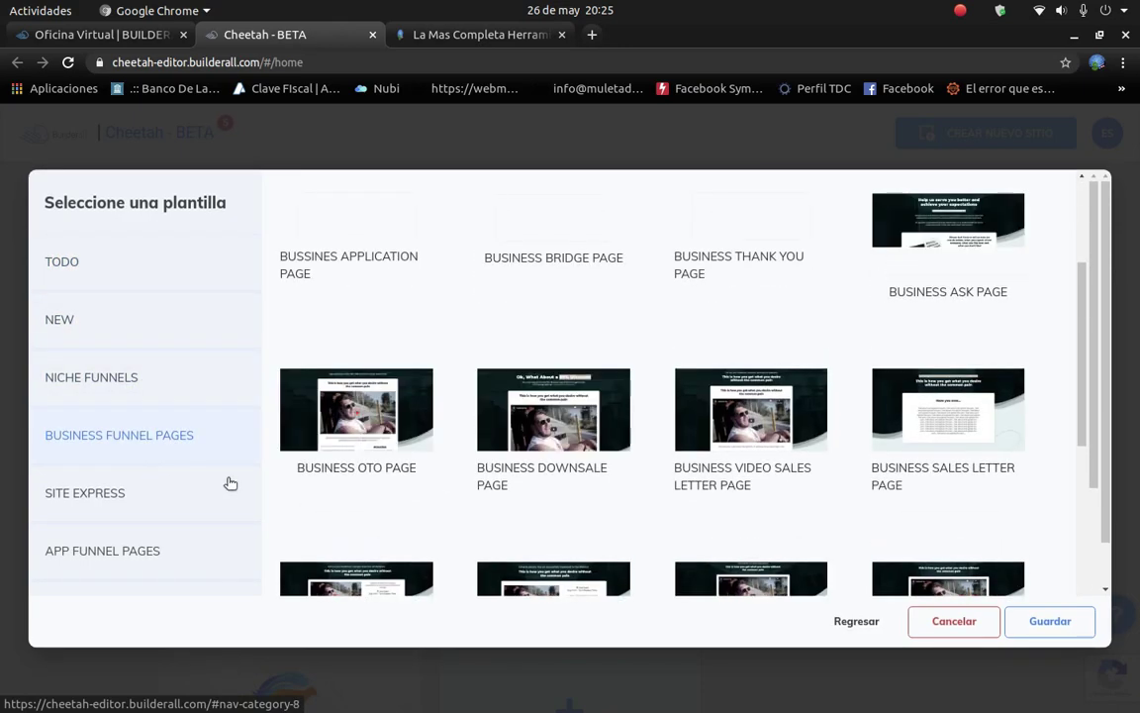
scroll(651, 489, down, 6)
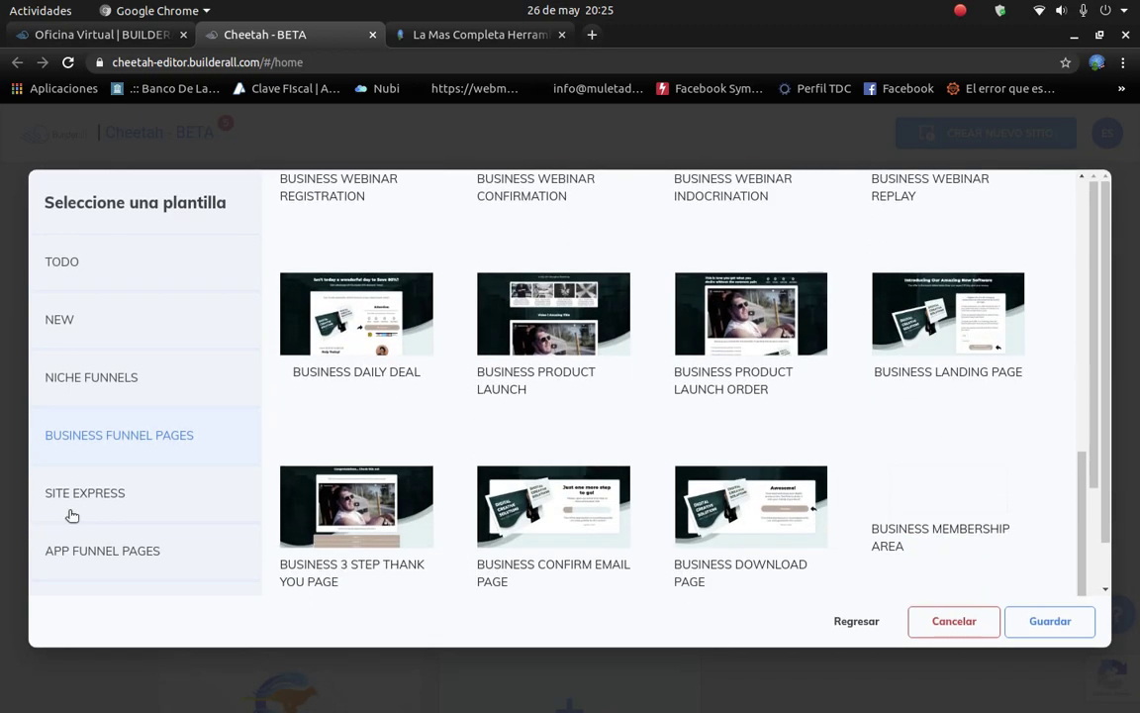
click(87, 498)
scroll(530, 453, down, 2)
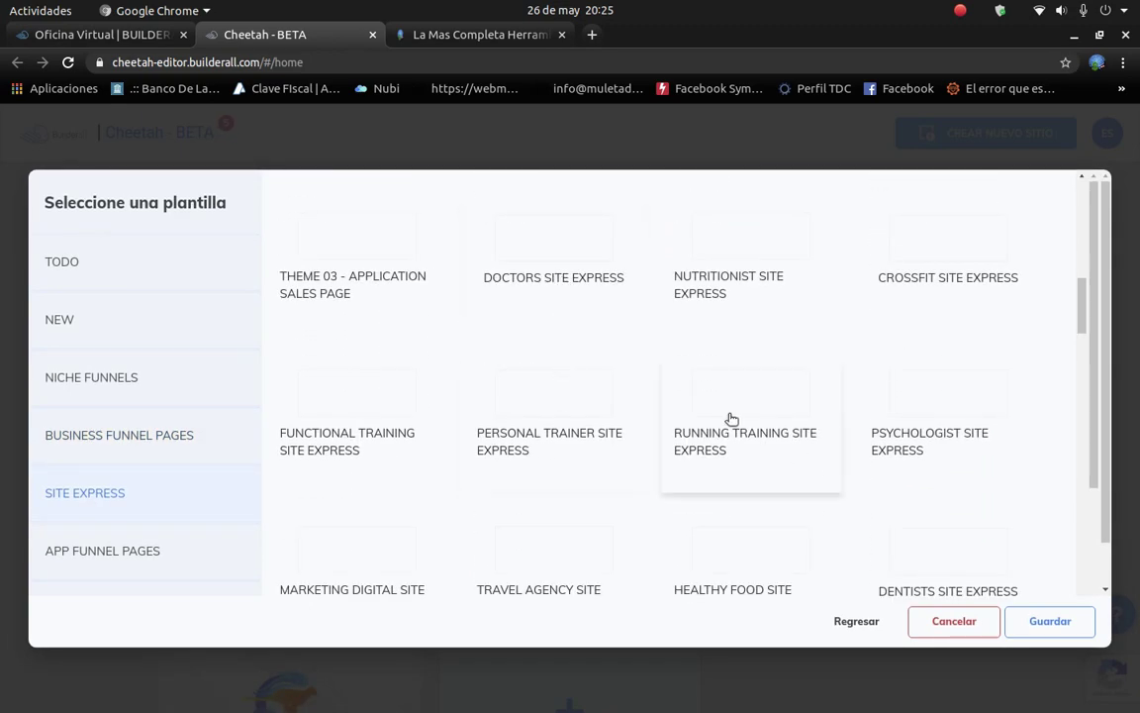
scroll(730, 419, down, 12)
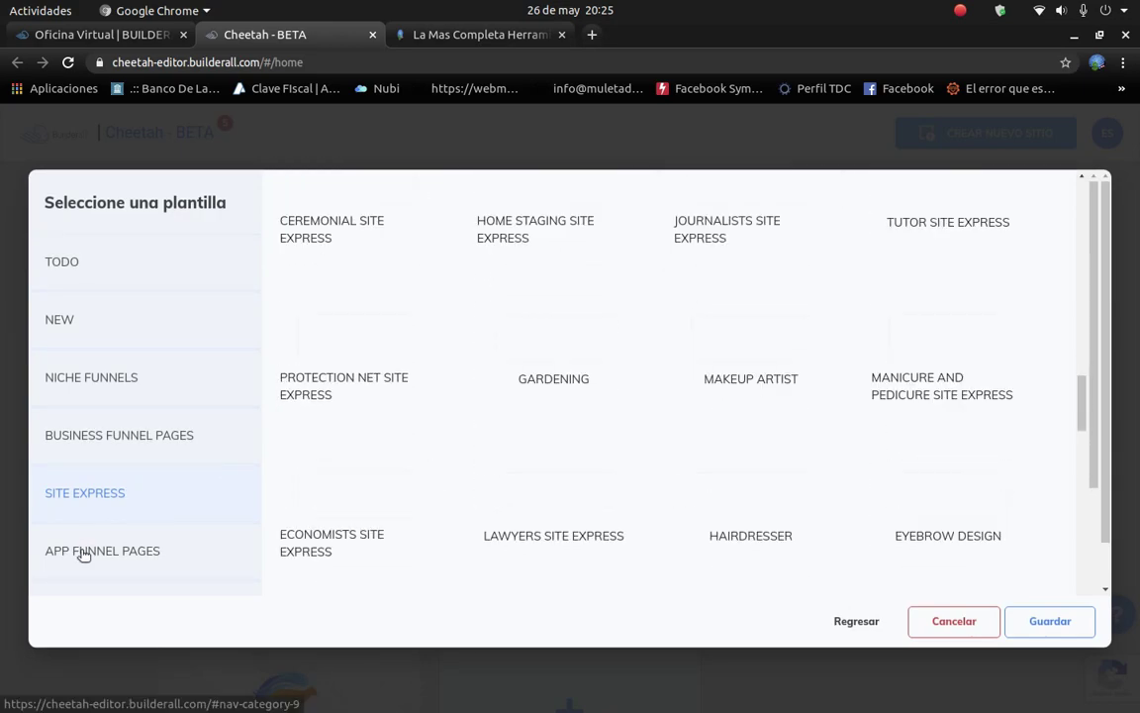
click(238, 552)
scroll(668, 493, down, 4)
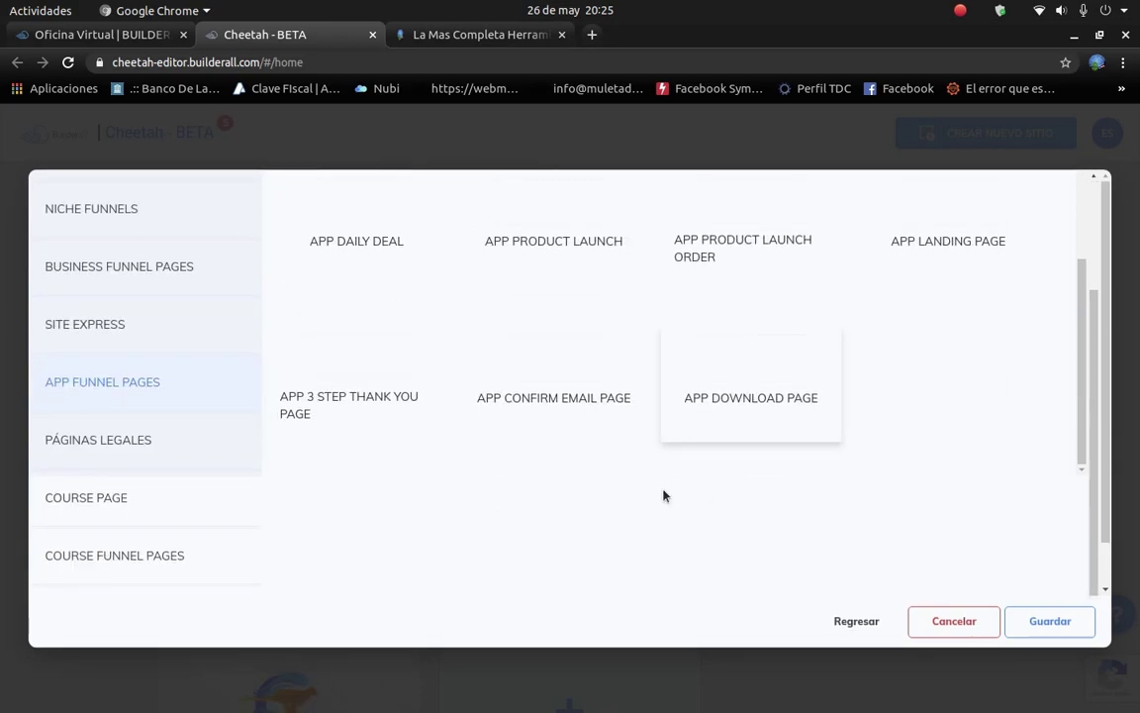
scroll(665, 495, up, 2)
scroll(616, 361, up, 5)
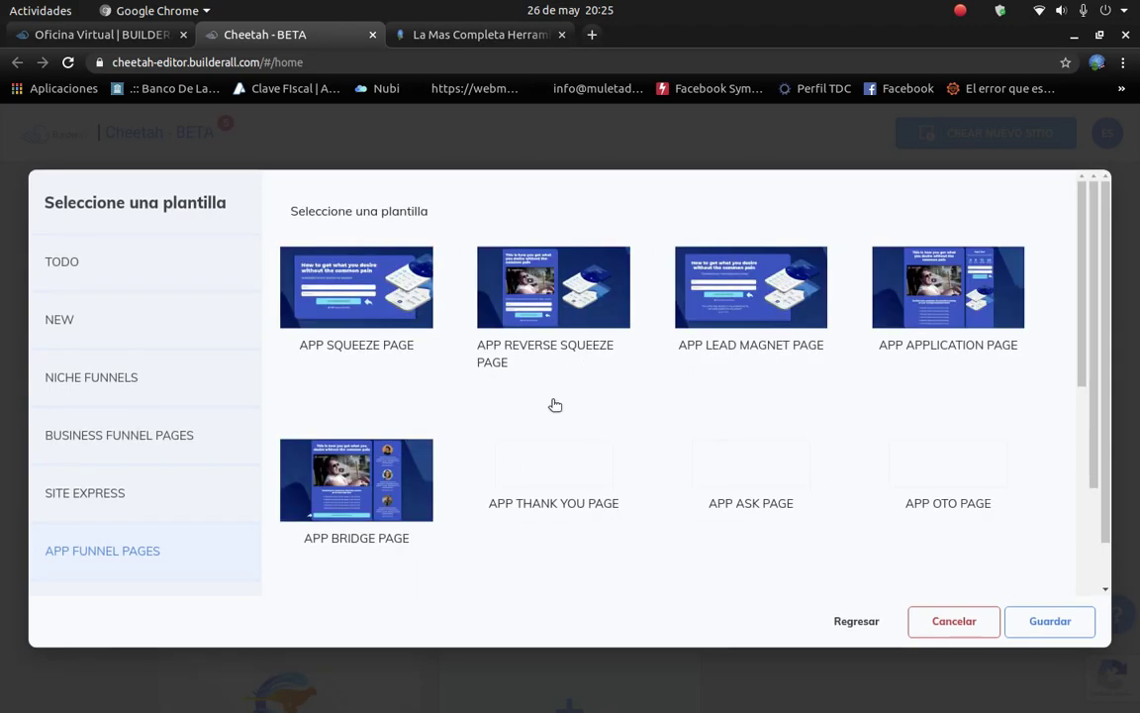
Look through the New category again and the complete list of templates under Todo.
click(135, 336)
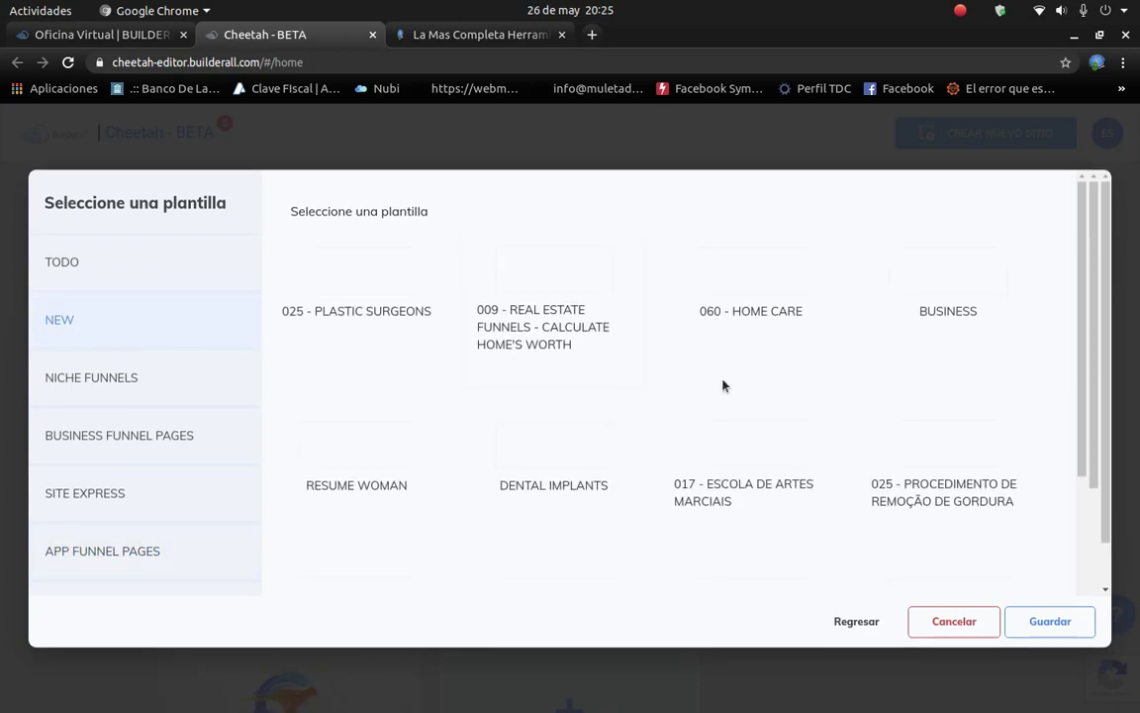
scroll(742, 446, down, 3)
scroll(763, 504, up, 3)
click(70, 260)
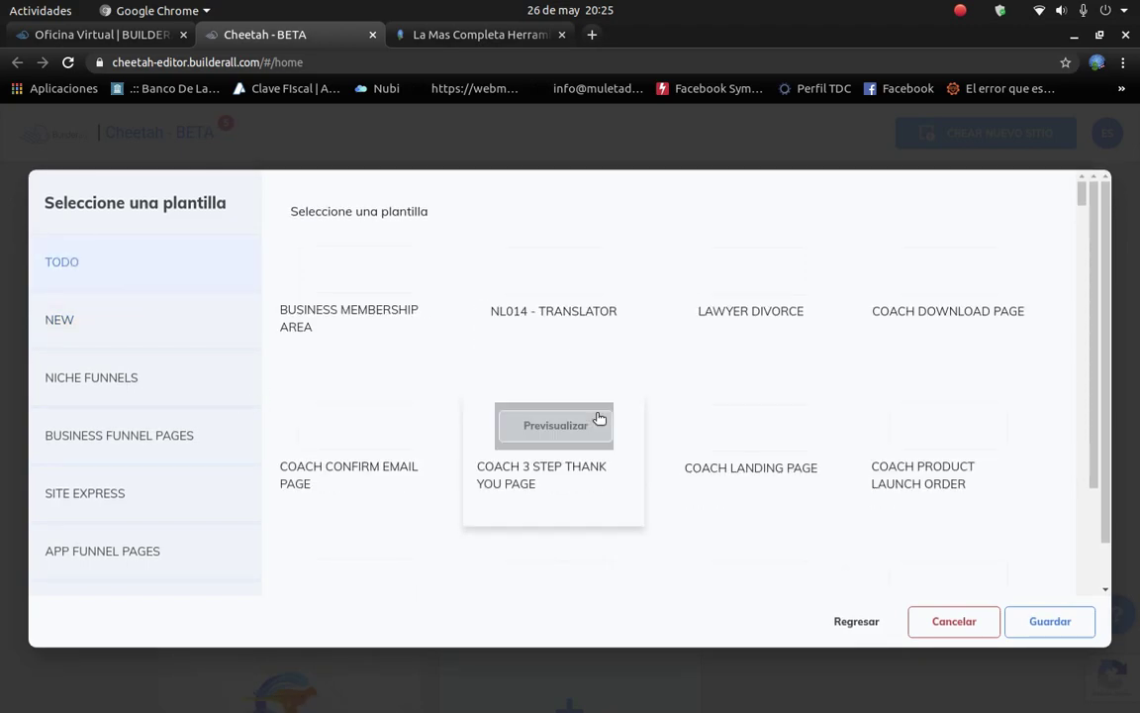
scroll(366, 465, down, 3)
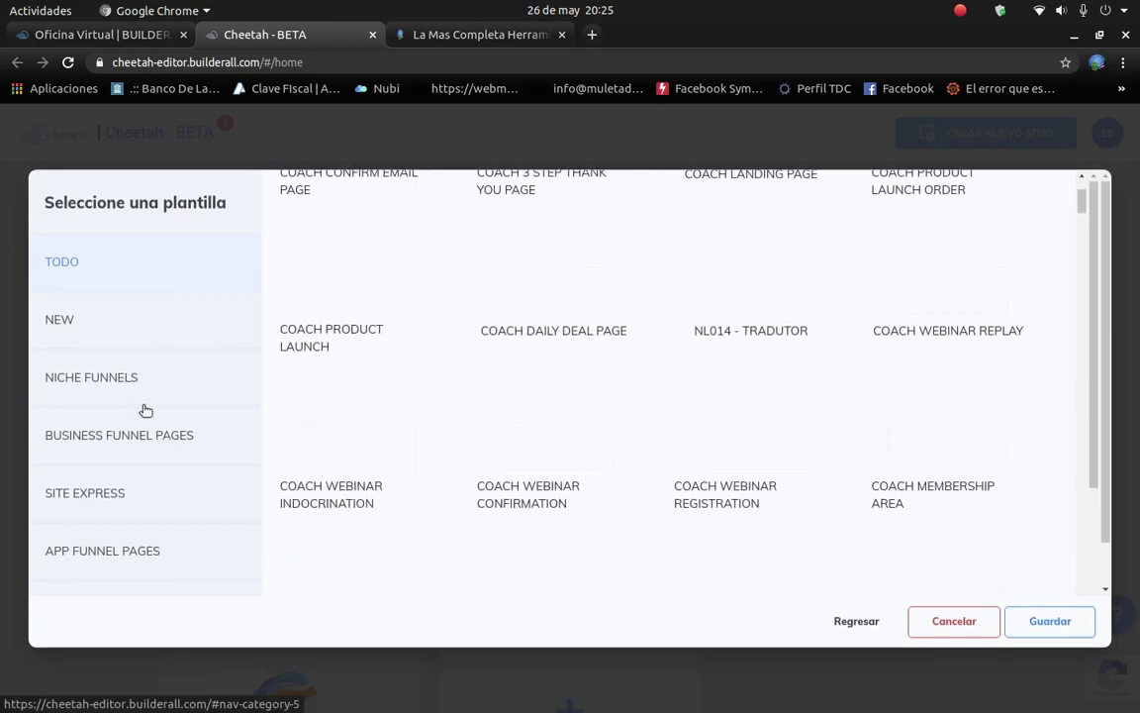
Browse the Business Funnel Pages and Niche Funnels templates and the complete template list once more.
click(150, 440)
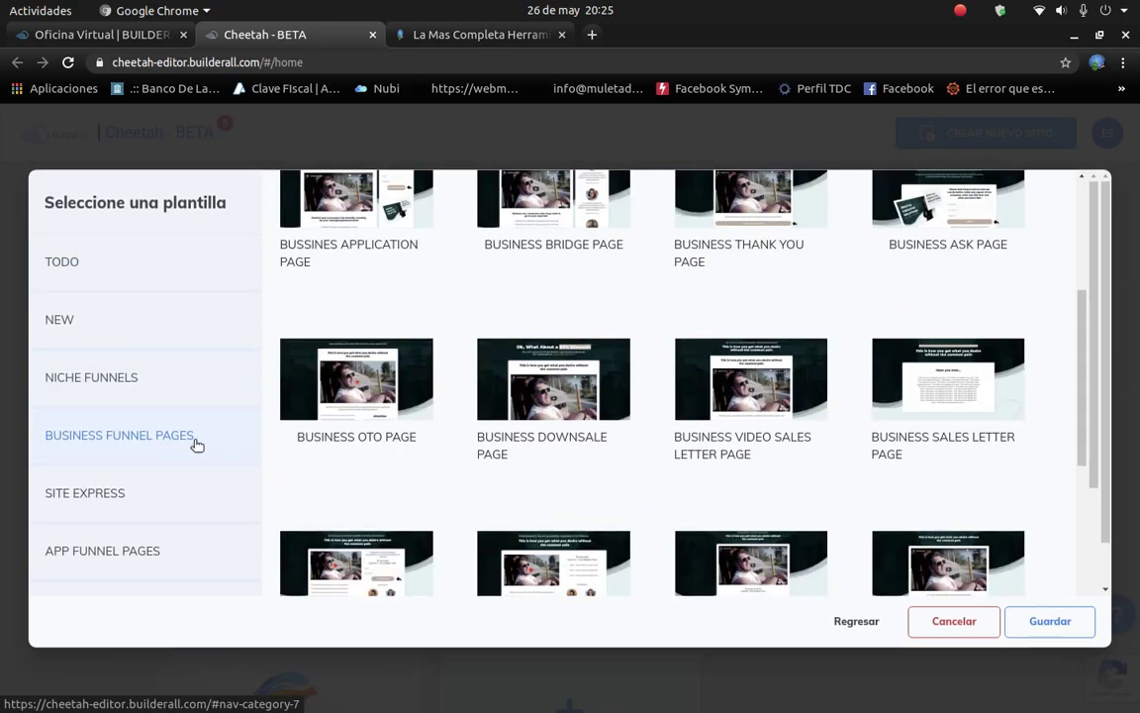
click(139, 377)
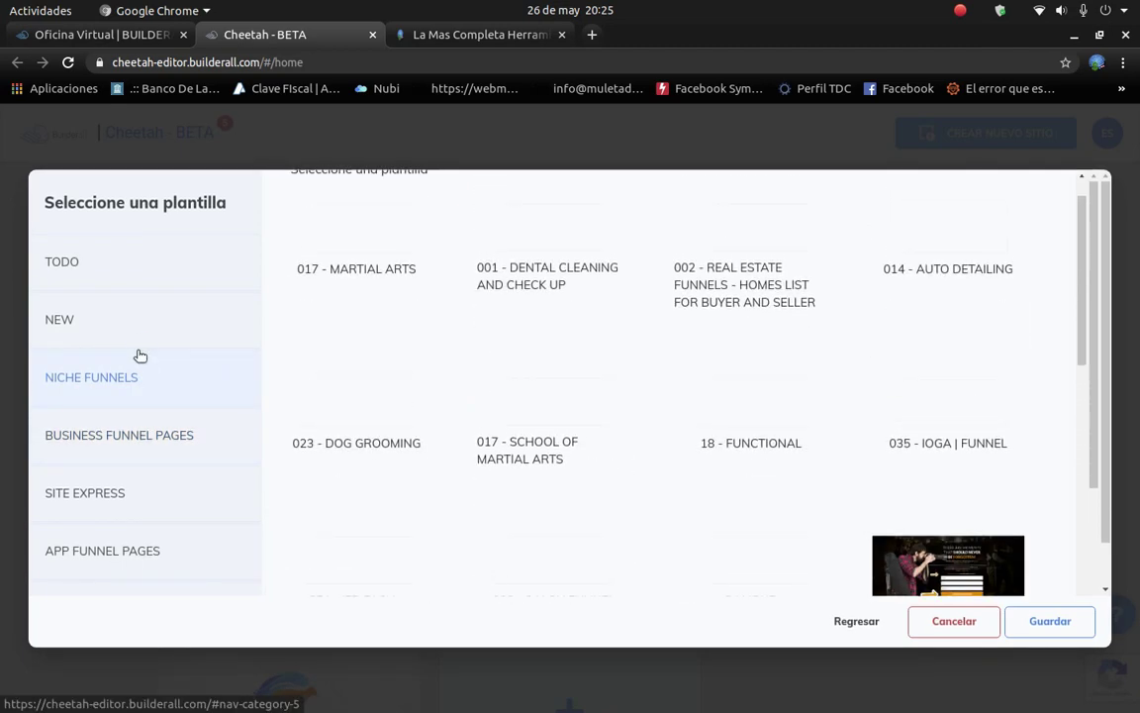
click(94, 257)
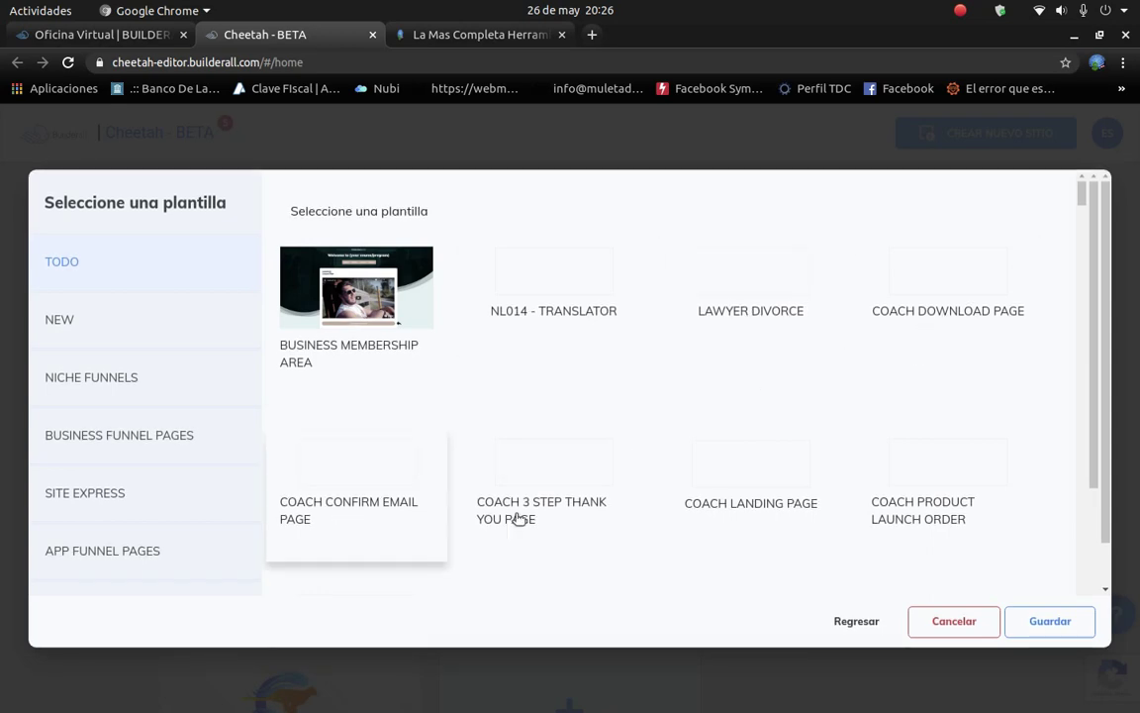
scroll(1046, 575, down, 1)
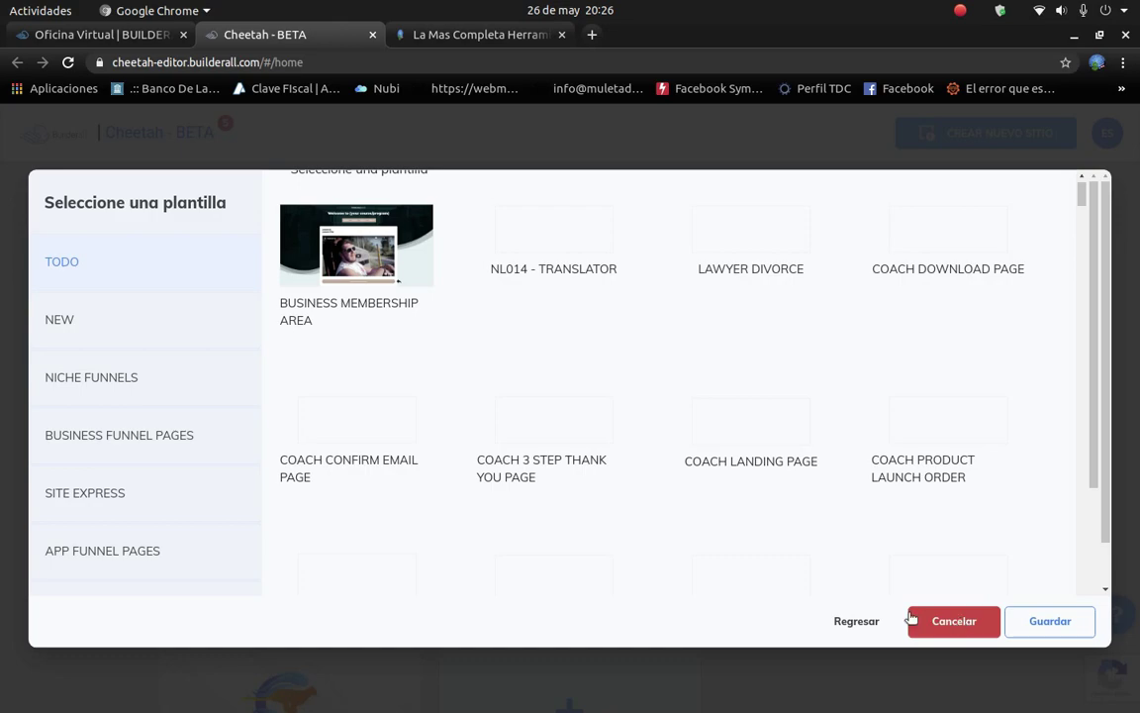
Leave the template list, try the smart template option instead, and decline creating a tag group.
click(856, 620)
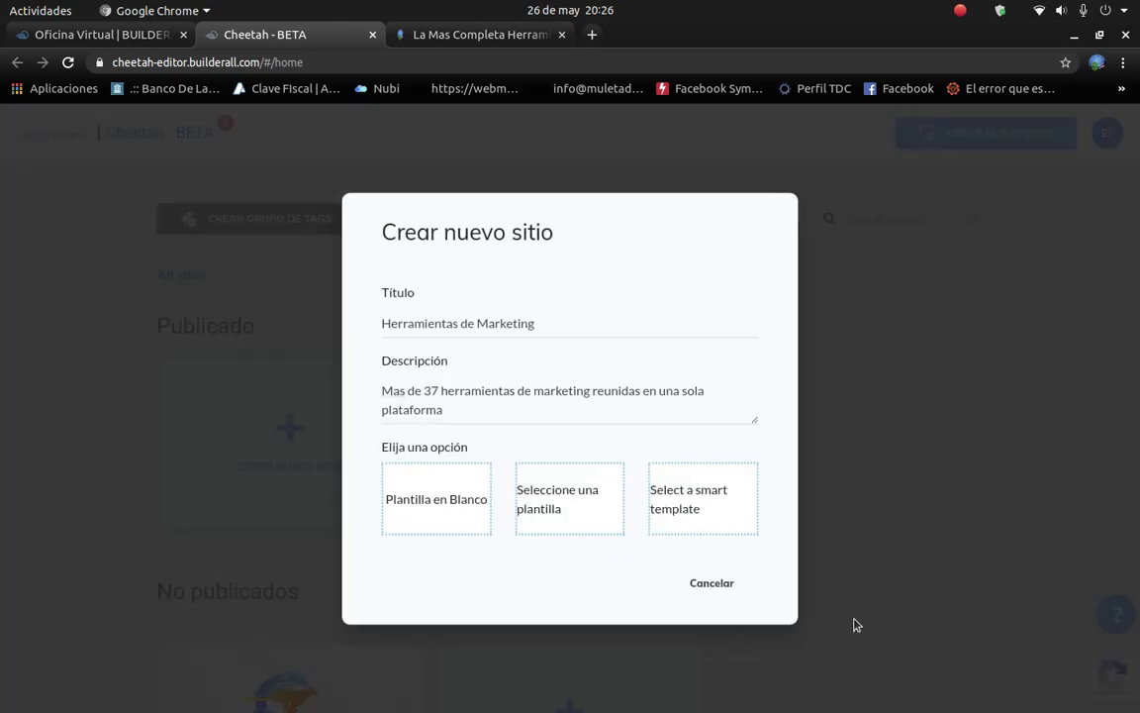
click(728, 511)
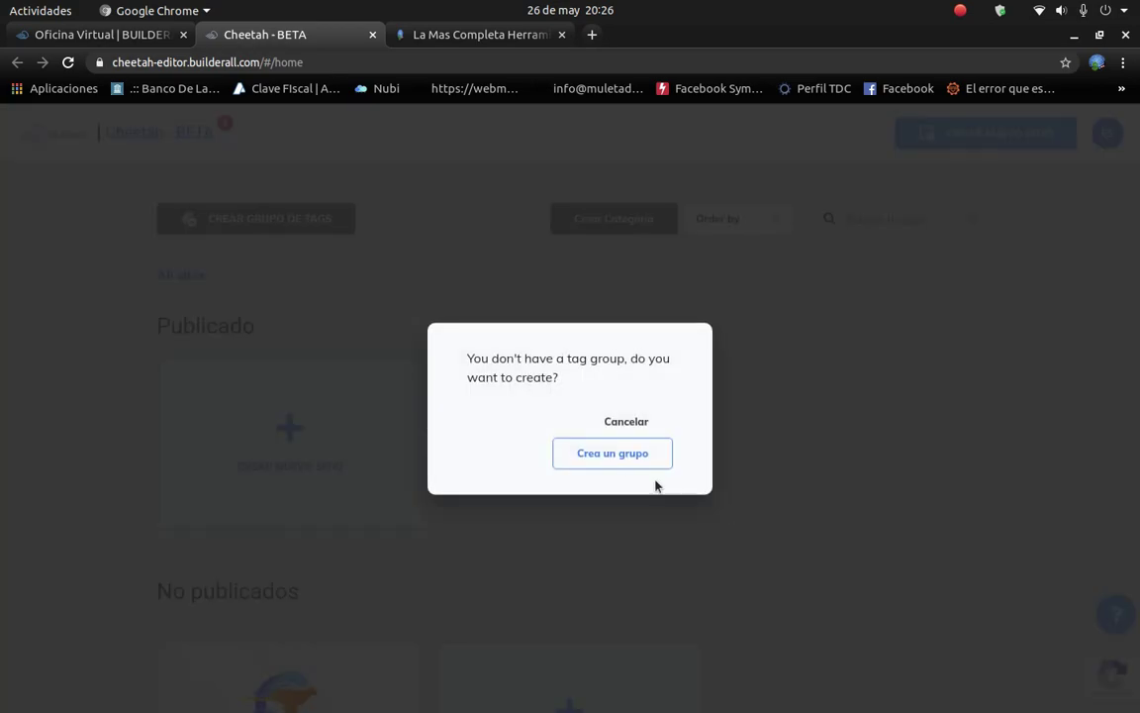
click(623, 423)
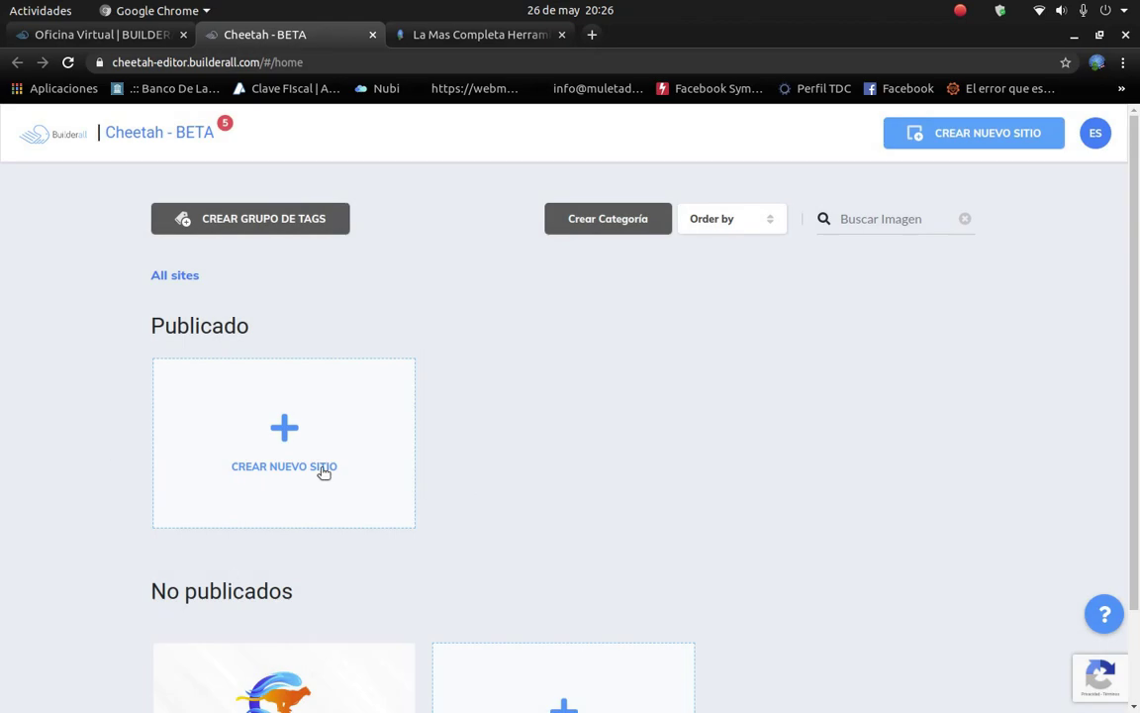
Start another new site from the site overview and title it "Herramientas de Marketing Digital".
scroll(448, 494, down, 1)
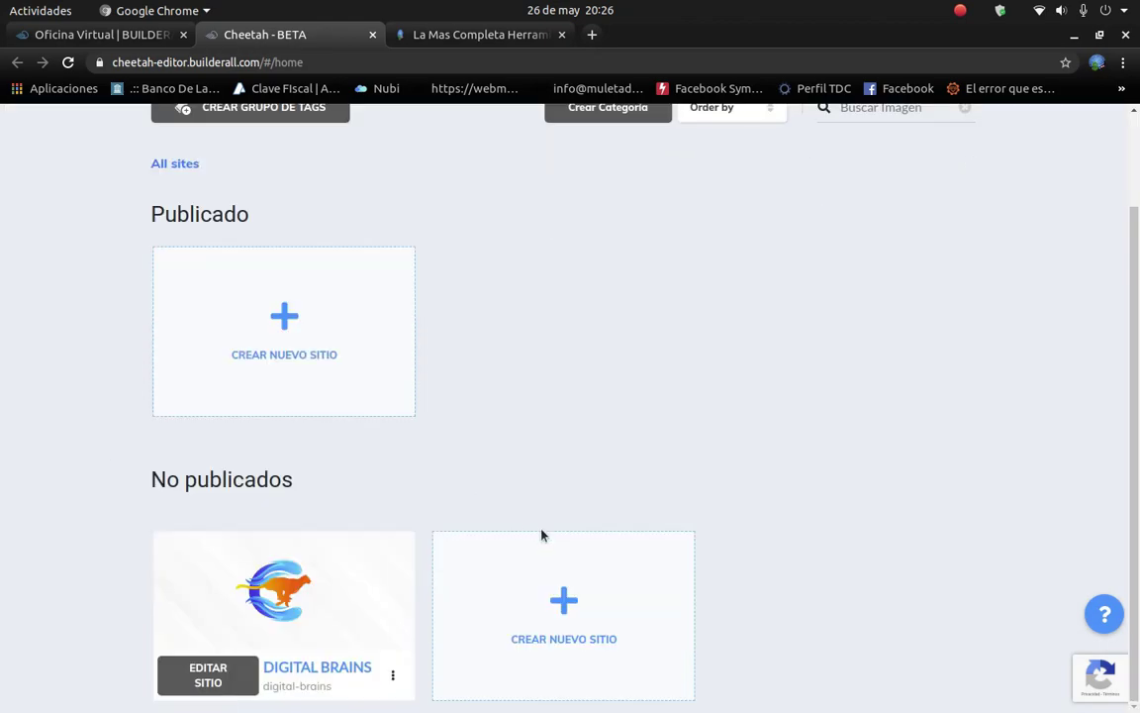
scroll(415, 495, up, 1)
click(283, 455)
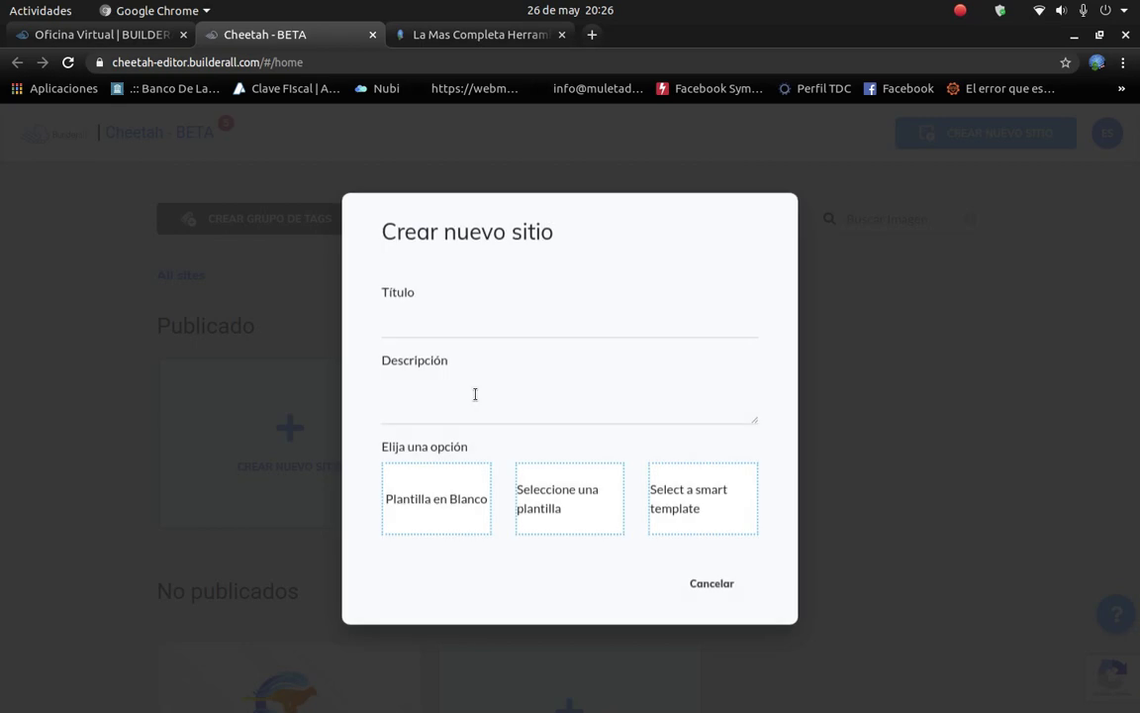
click(498, 319)
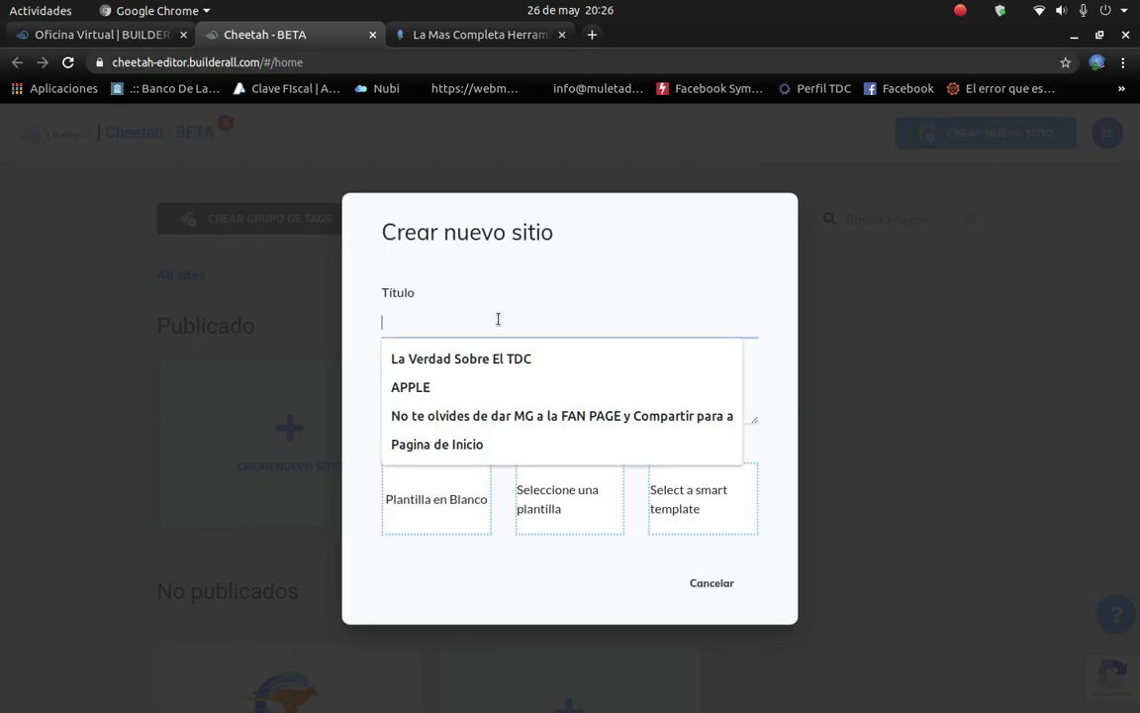
text(HE)
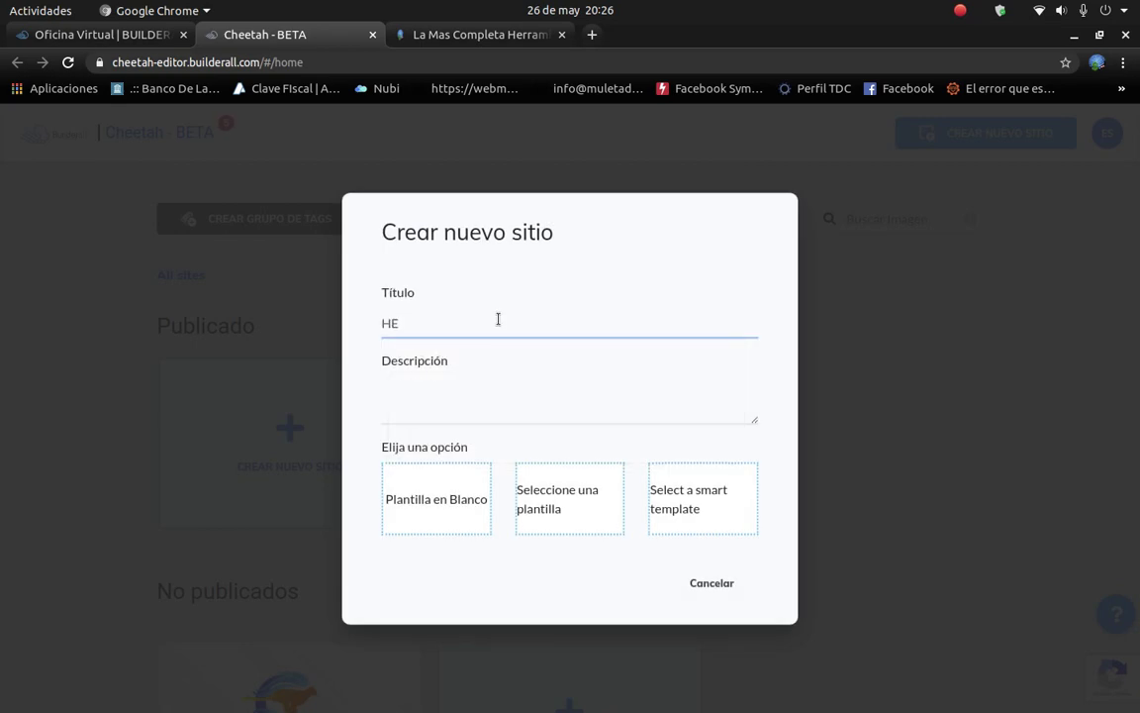
text(rrramienta de m)
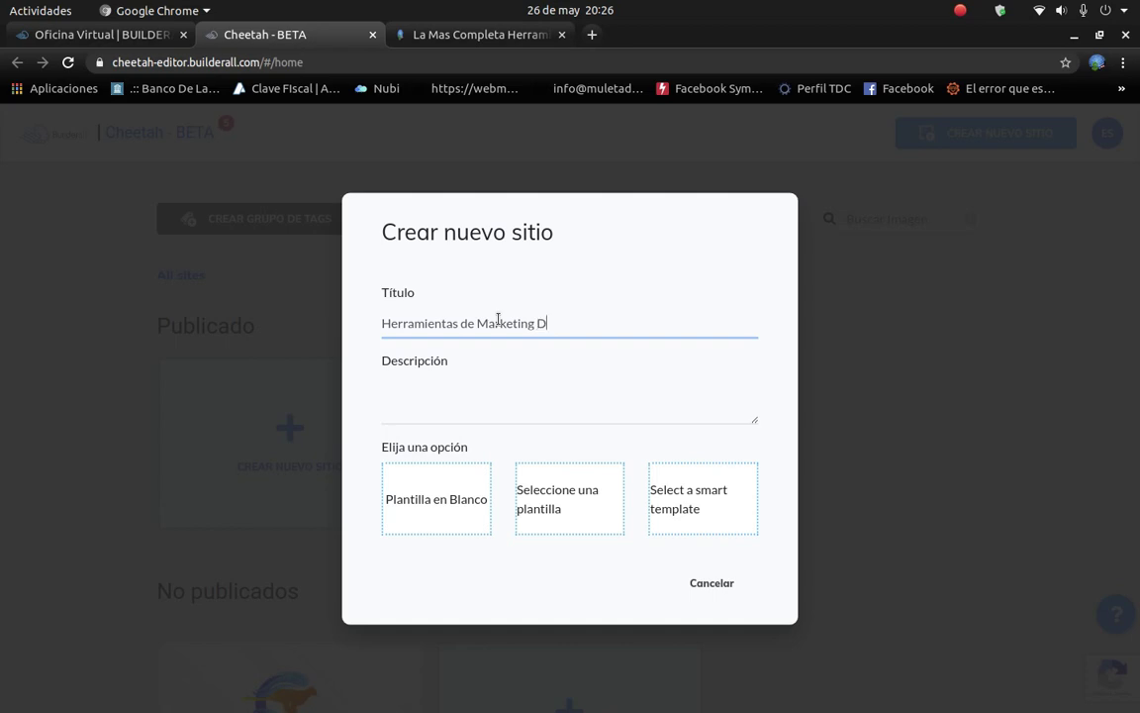
text(al)
key(Tab)
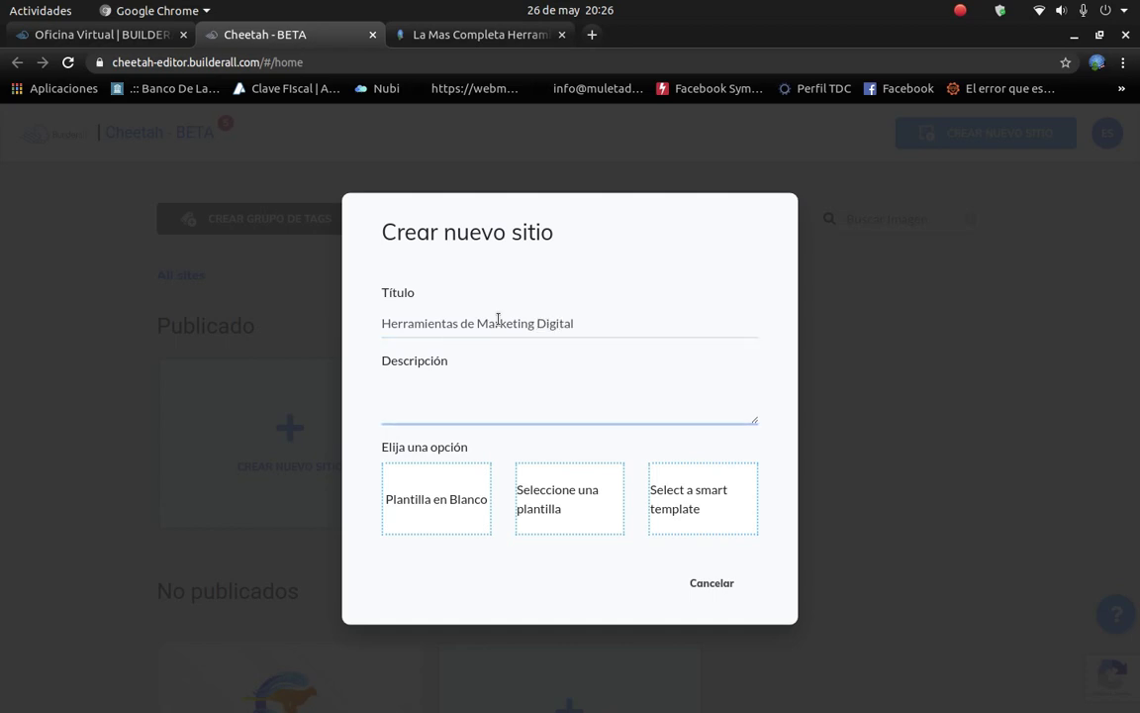
Describe the site as "Mas de 37 herramientas de marketing digital en una sola plataforma" and create it from the blank template.
text(Mas de 37 herramientas de market)
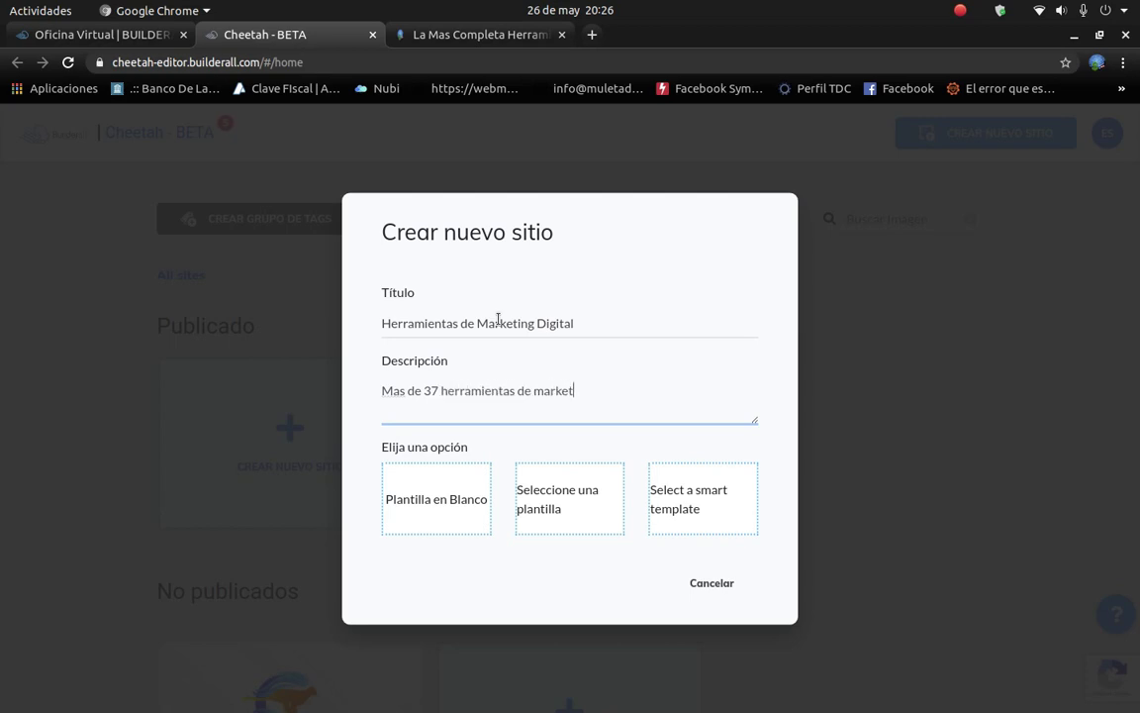
text(ing digital en una sola pl)
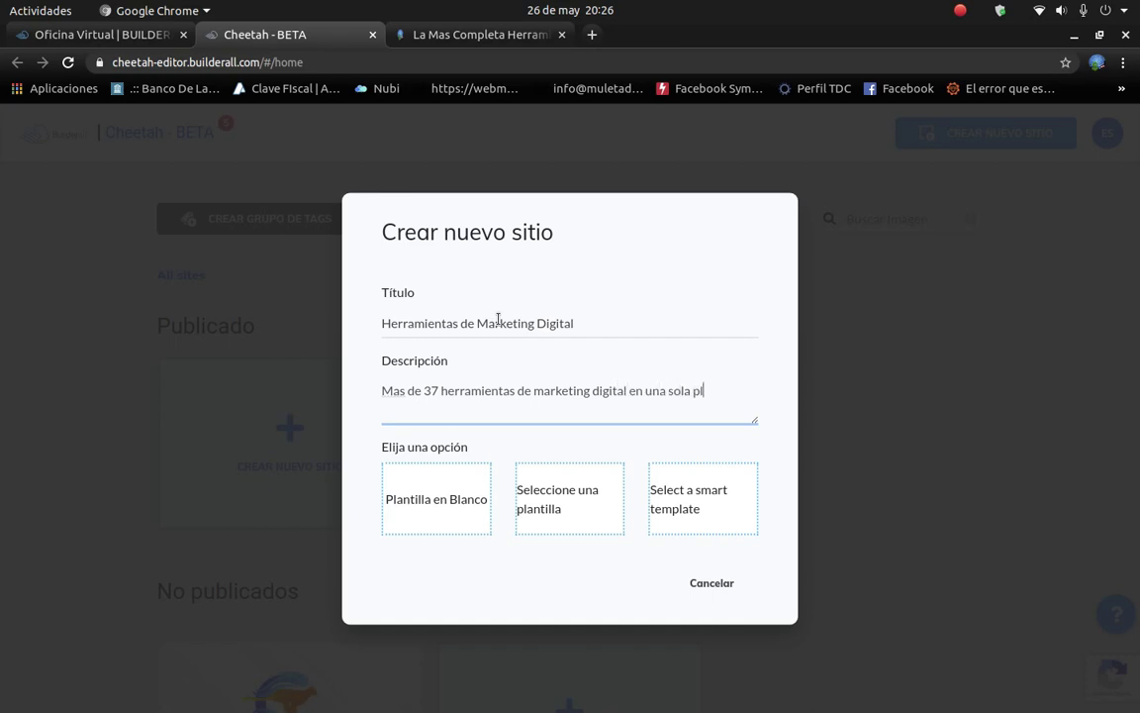
text(ataforma)
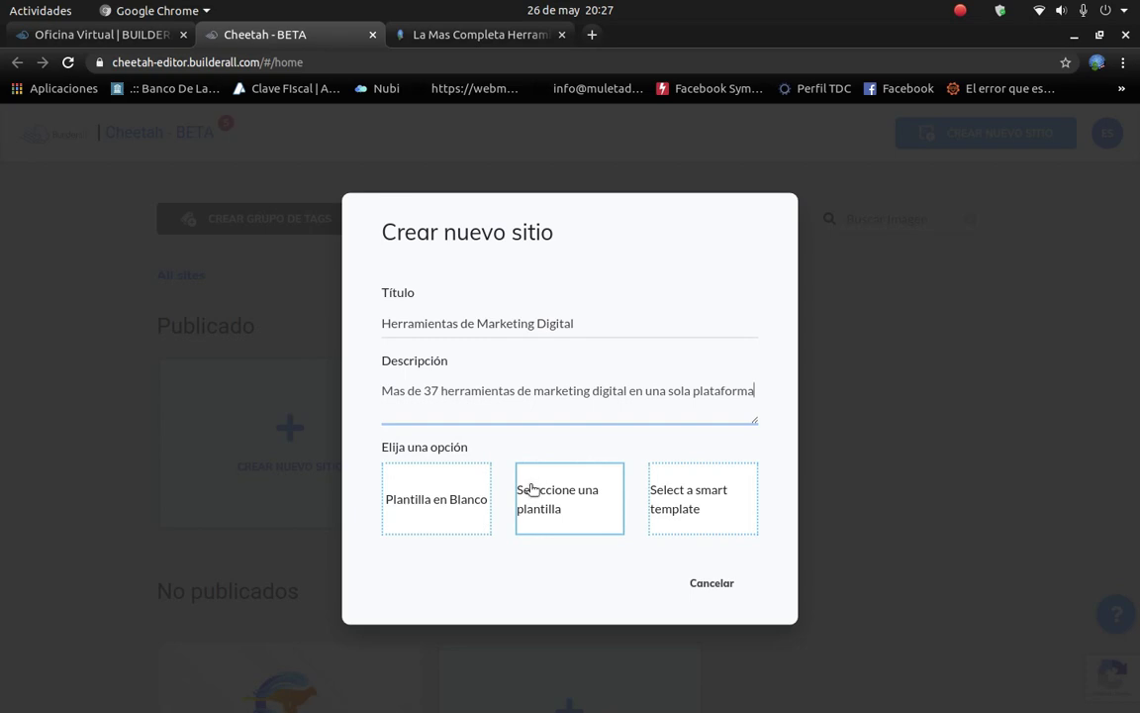
click(435, 499)
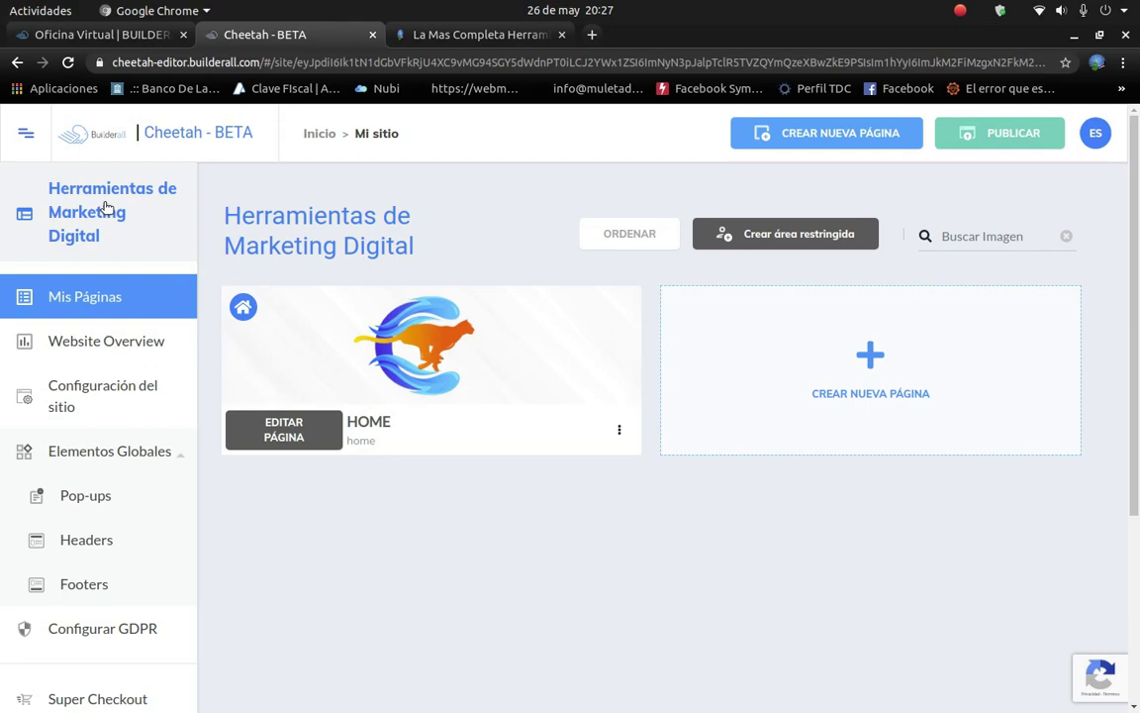
Return to the overview of all sites and open the configuration of the unpublished Herramientas de Marketing Digital site.
click(170, 140)
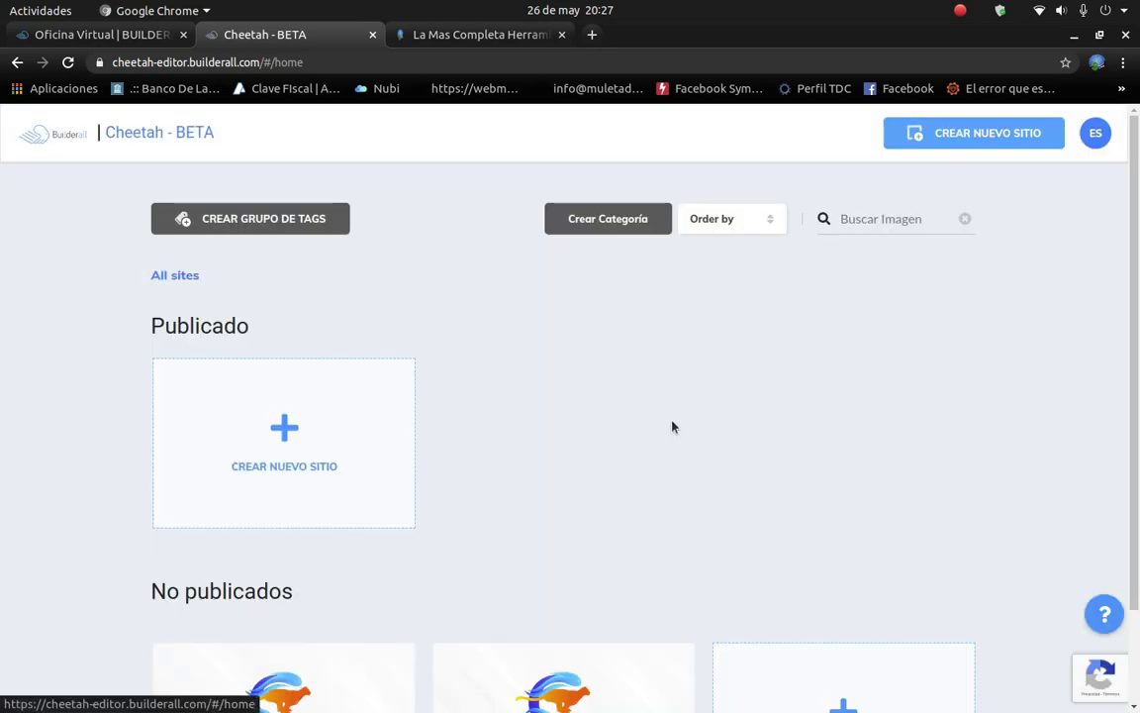
scroll(672, 426, down, 2)
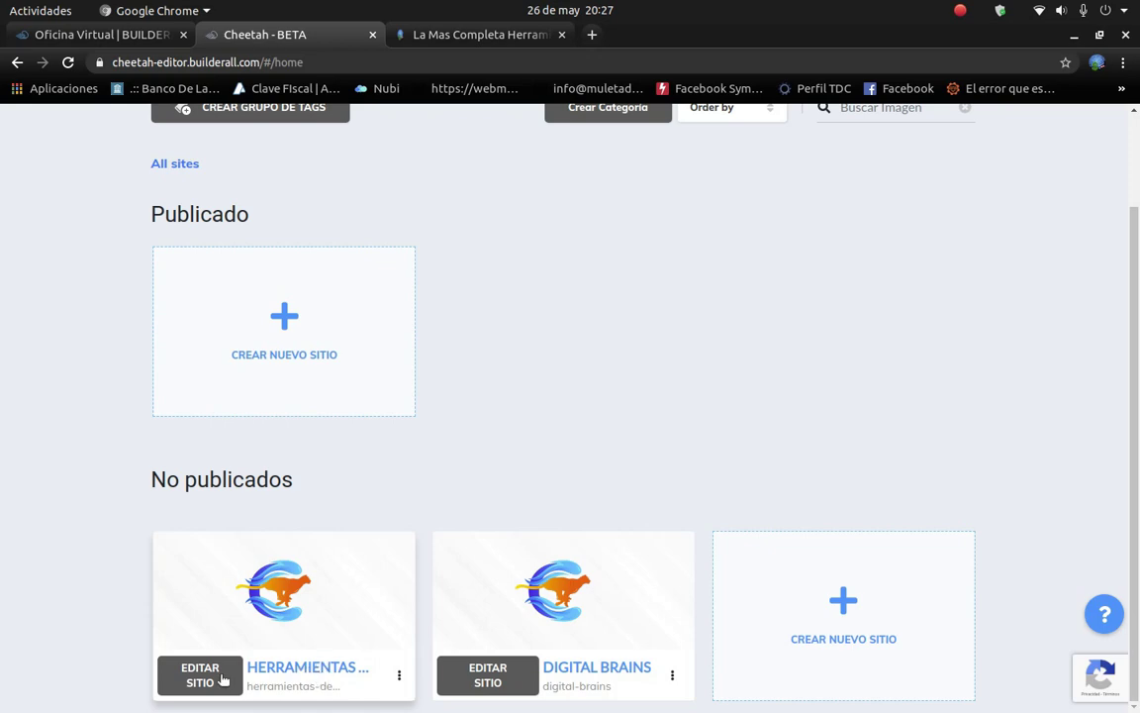
click(399, 676)
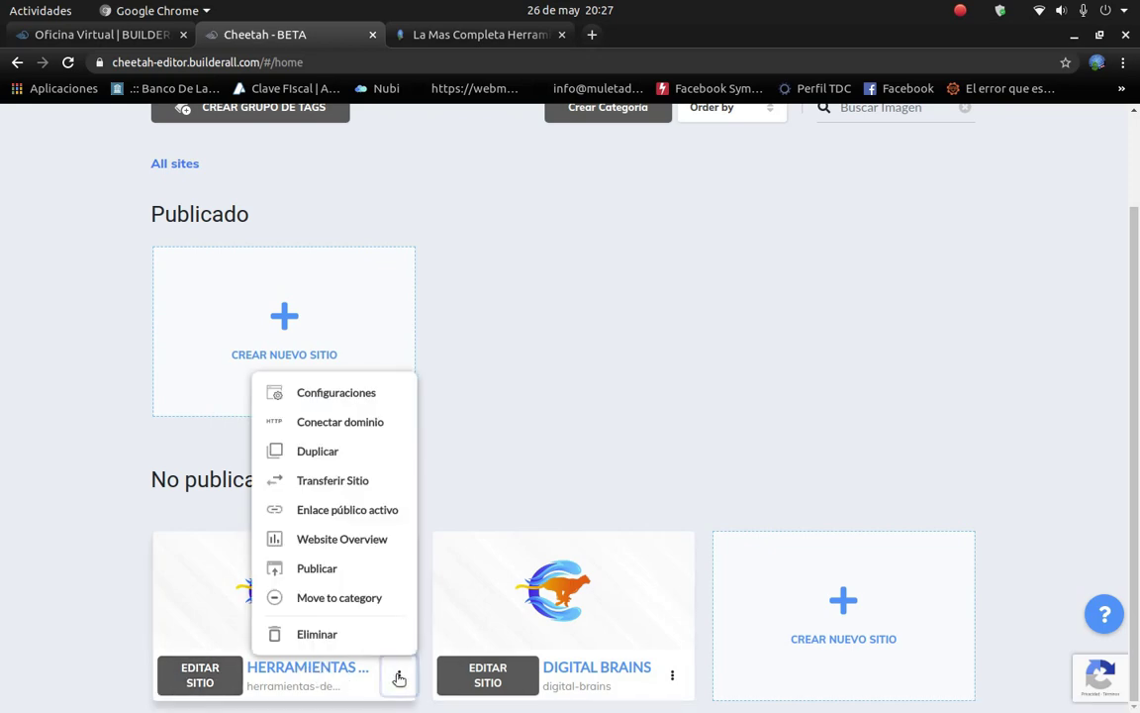
click(358, 396)
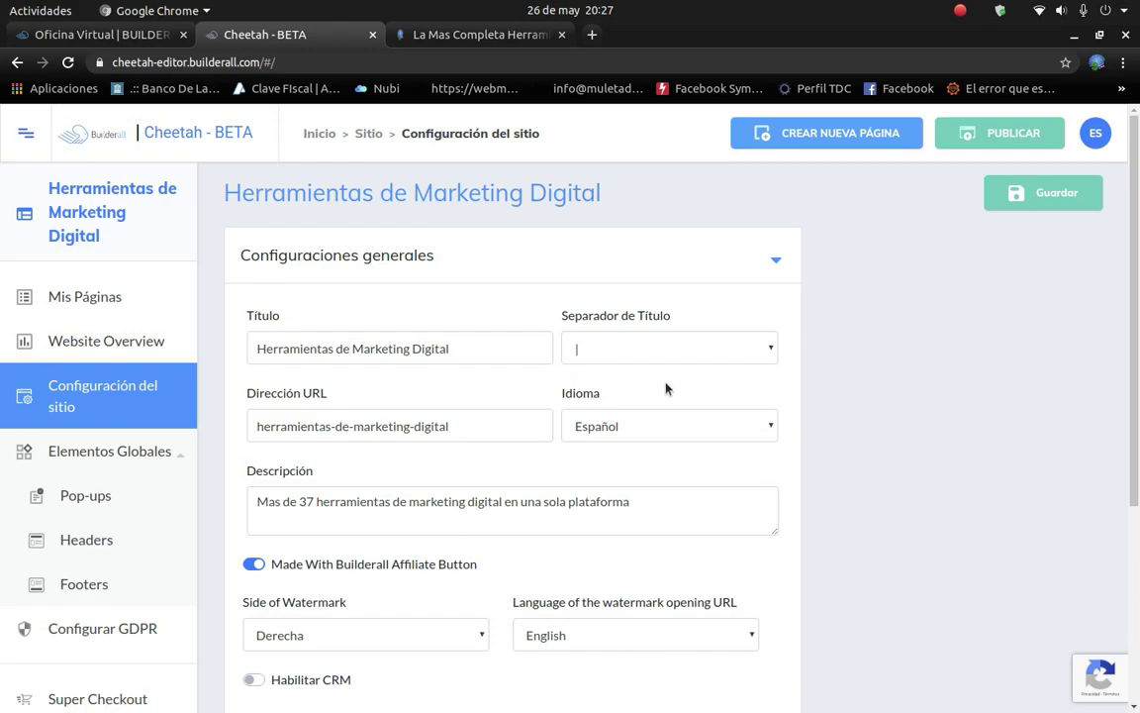
Keep "|" as the title separator and set the language of the watermark opening URL to Español.
scroll(664, 387, down, 1)
click(642, 310)
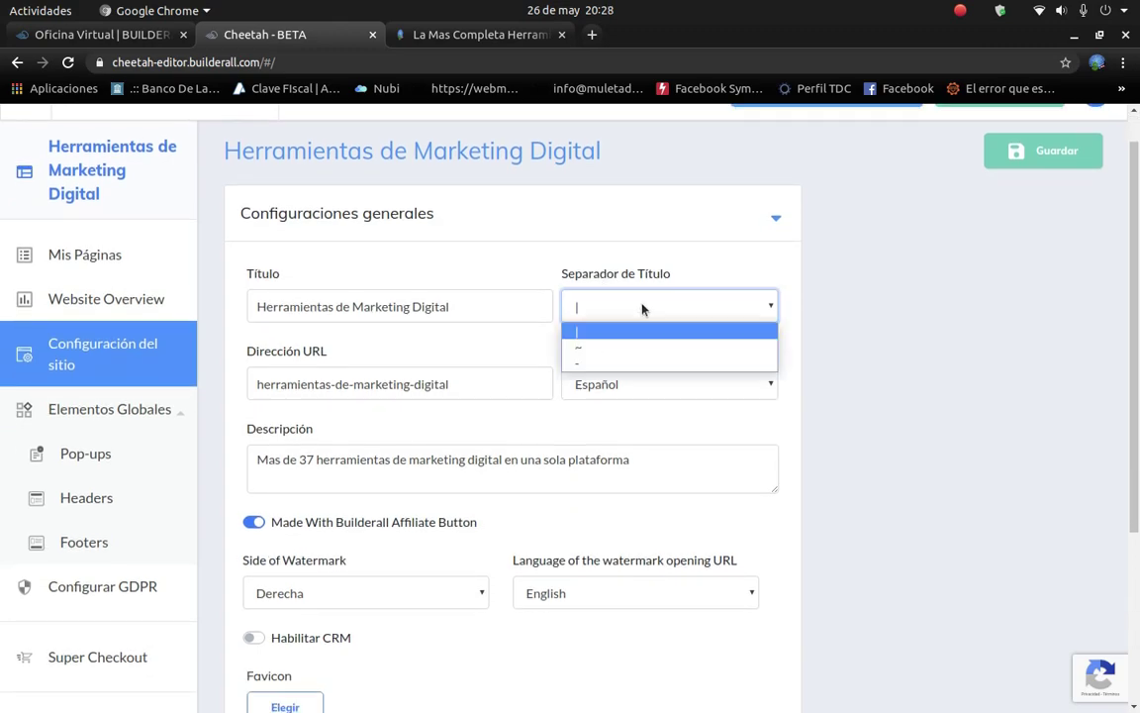
click(748, 334)
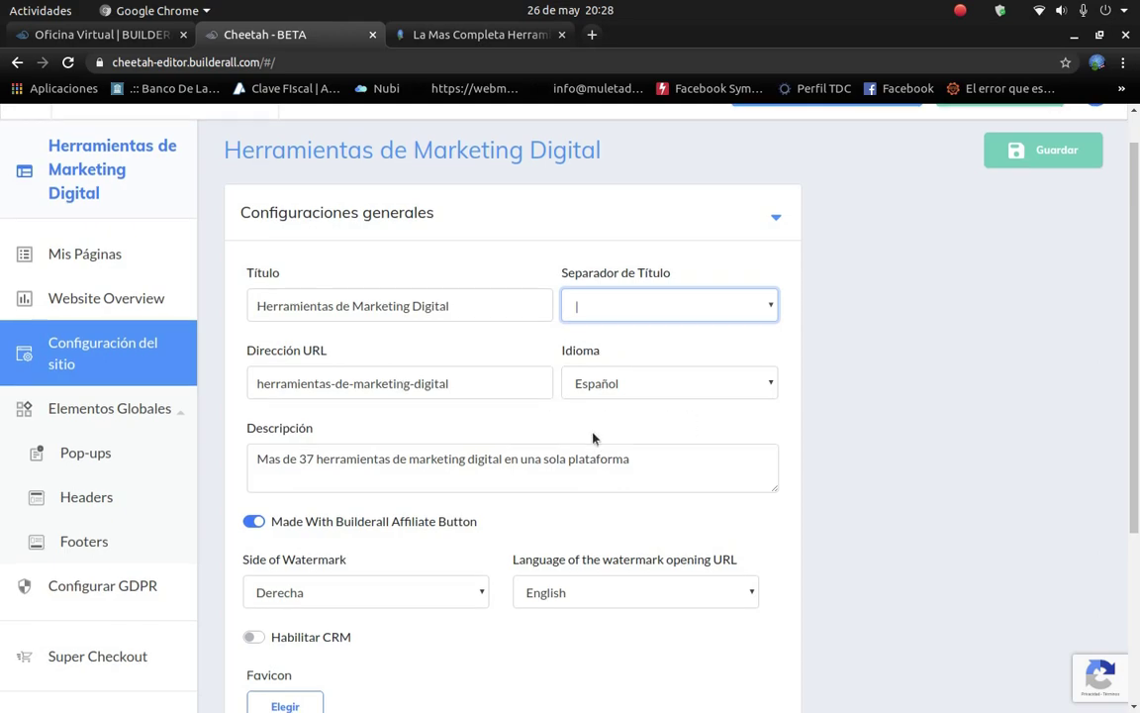
scroll(593, 437, down, 3)
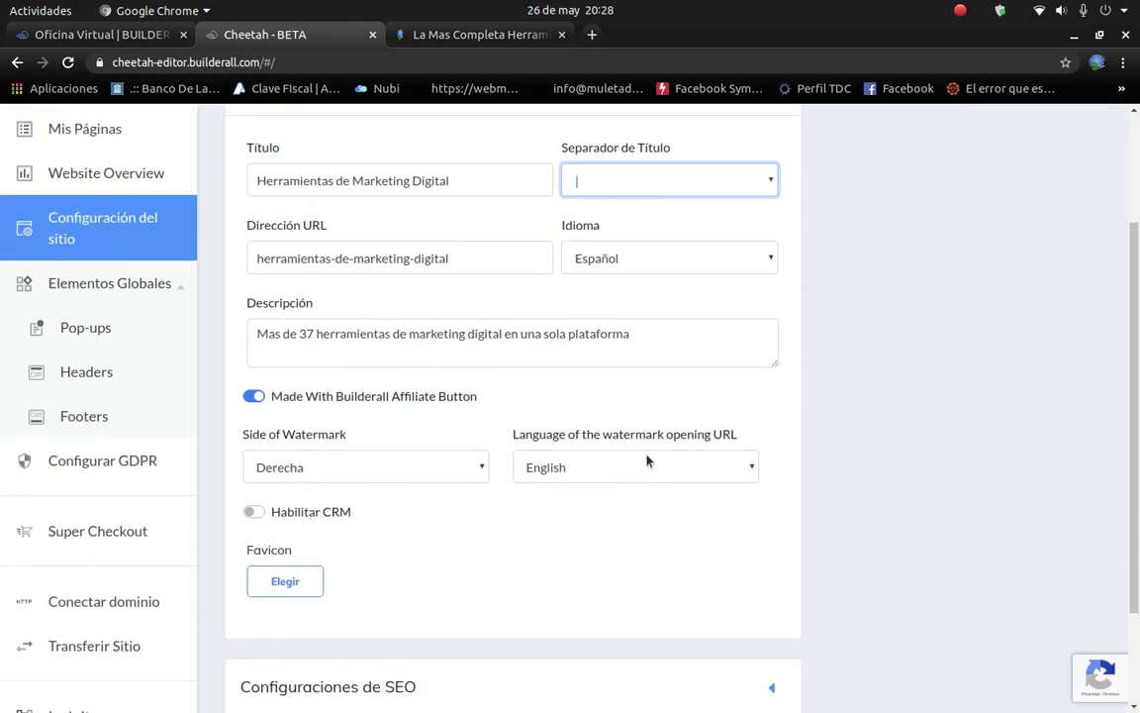
click(683, 467)
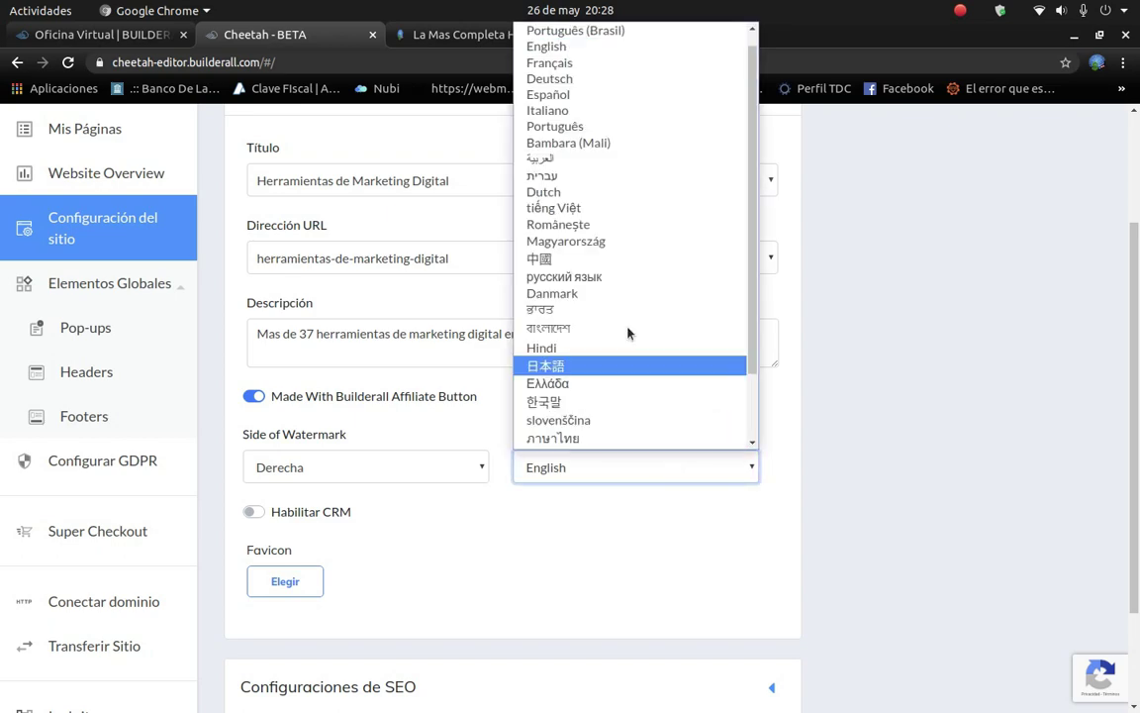
click(599, 96)
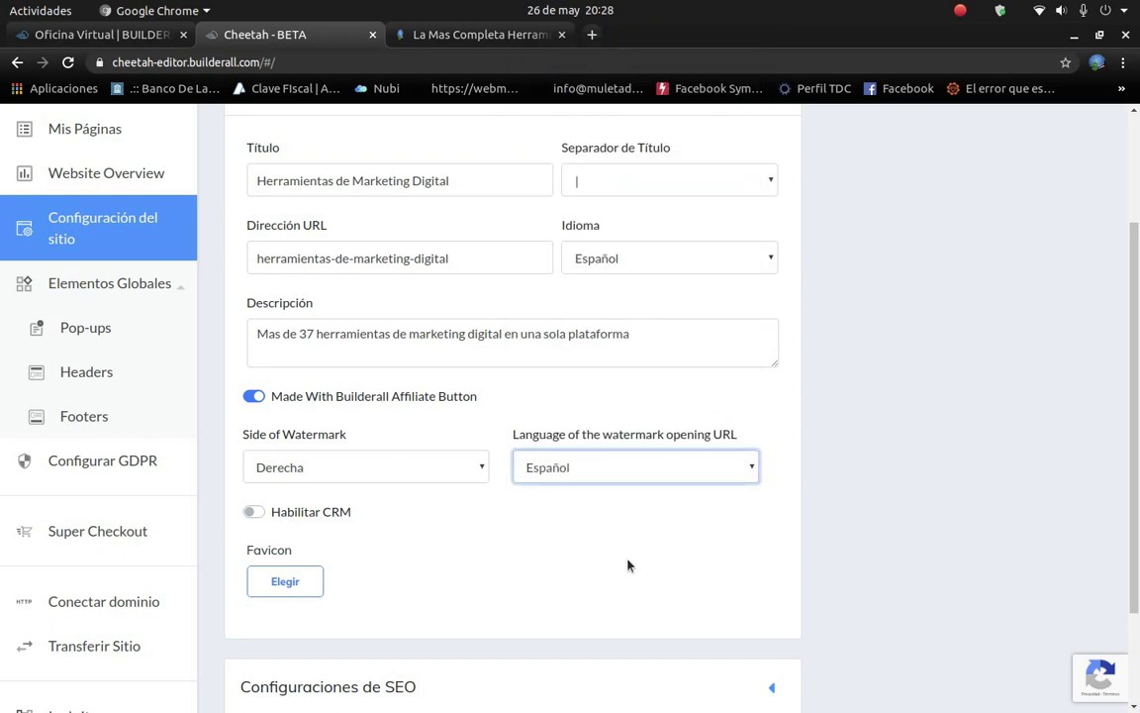
Enable CRM in the site's general configuration.
scroll(627, 566, down, 2)
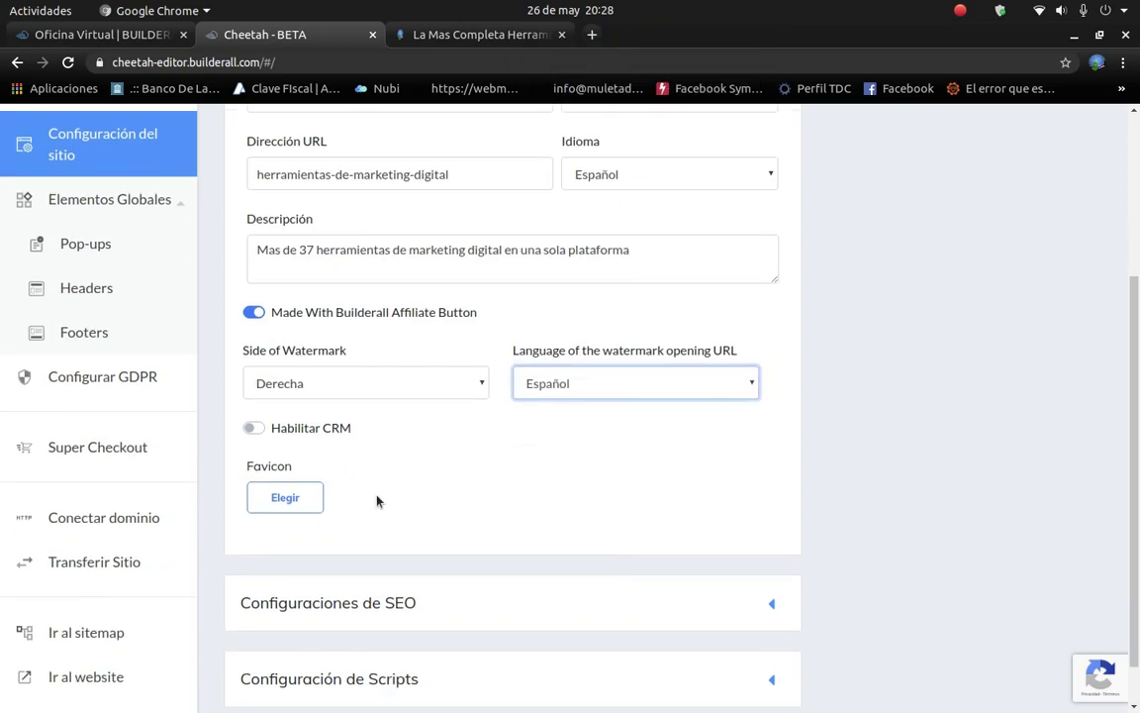
click(259, 429)
scroll(324, 448, down, 1)
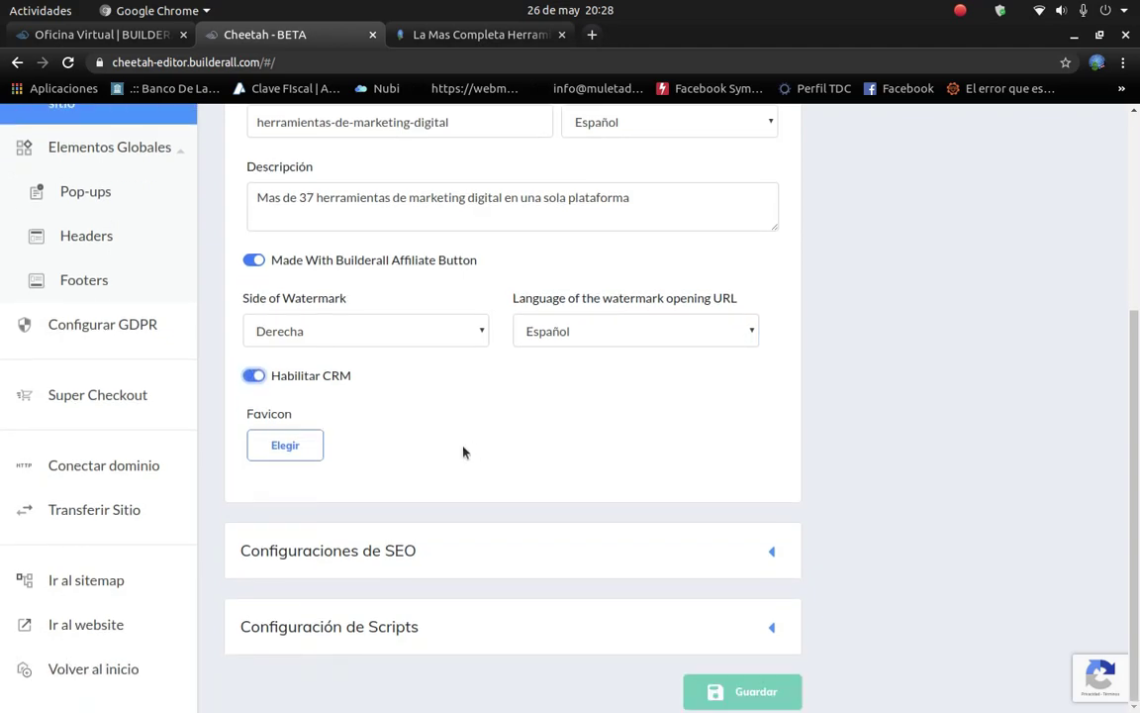
Examine the fields in the site's SEO configuration and script configuration sections.
click(771, 552)
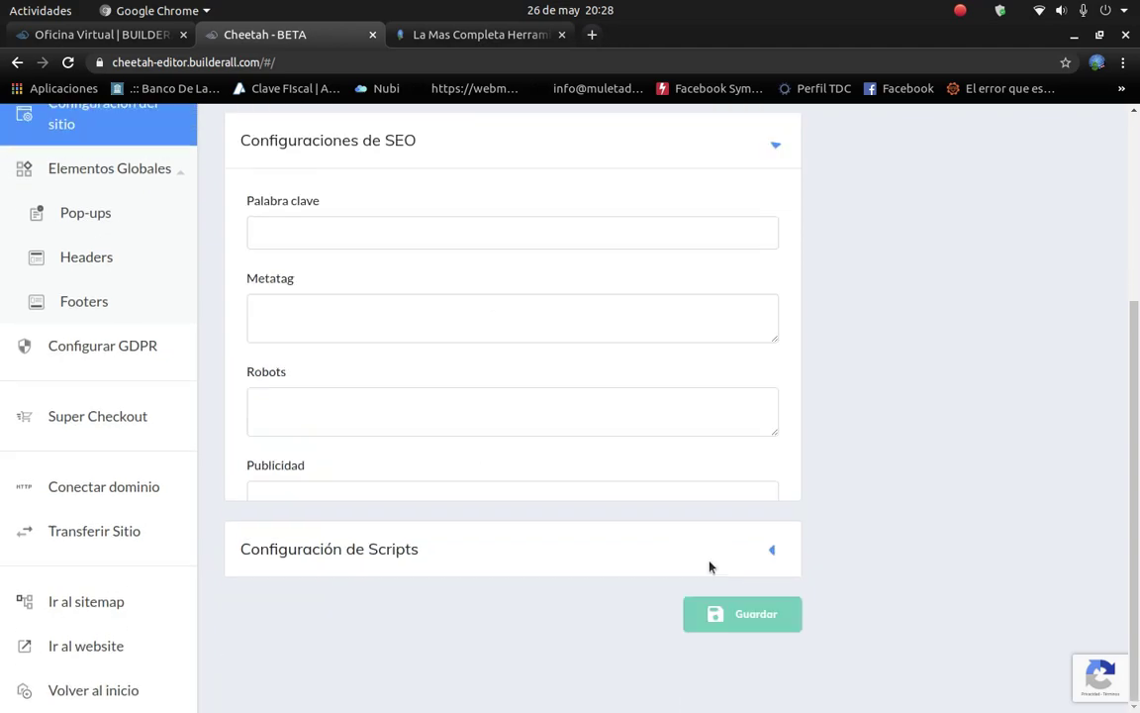
scroll(448, 397, up, 5)
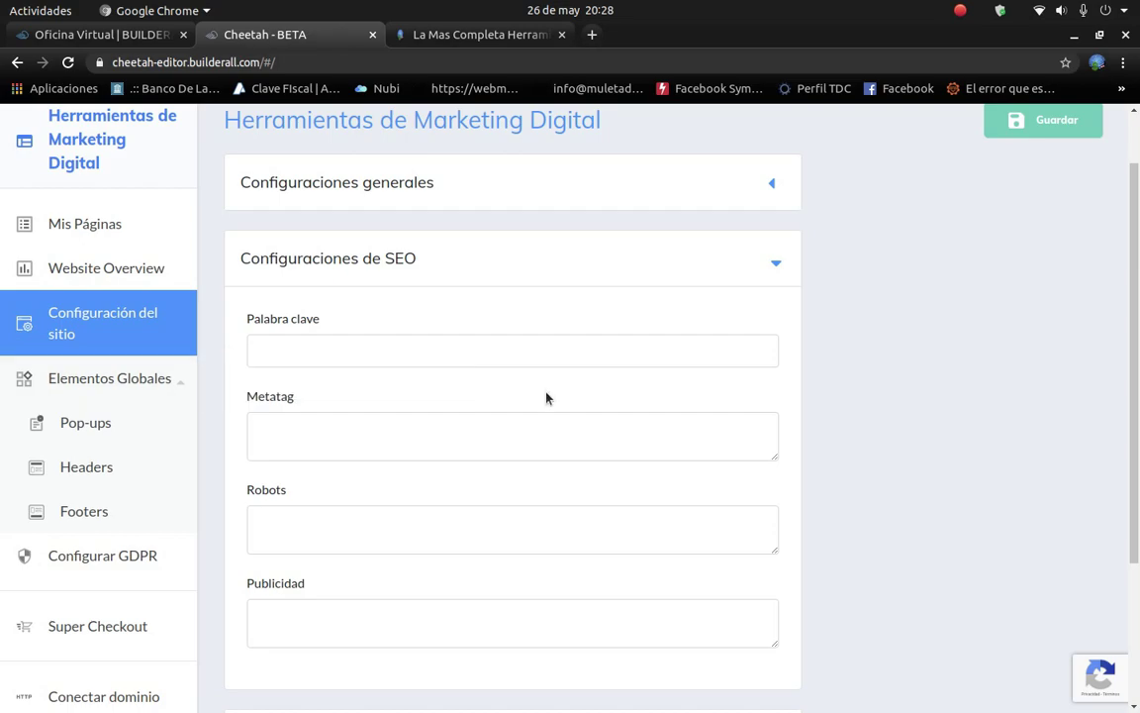
scroll(547, 397, down, 4)
click(776, 531)
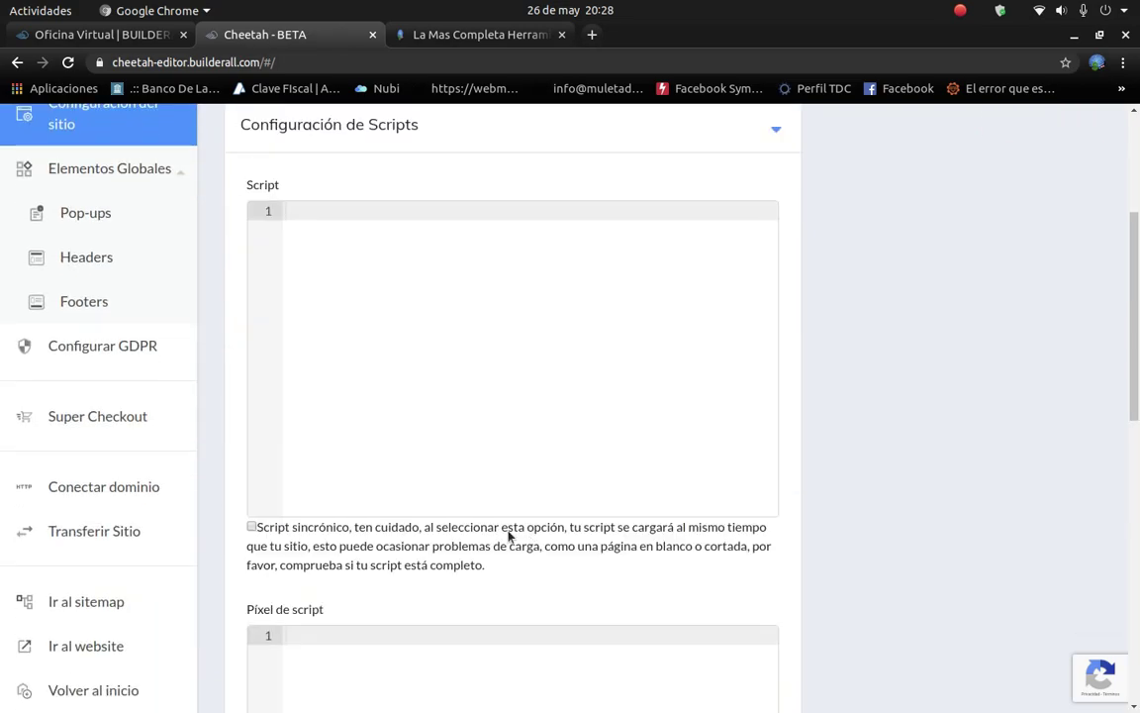
scroll(482, 508, up, 3)
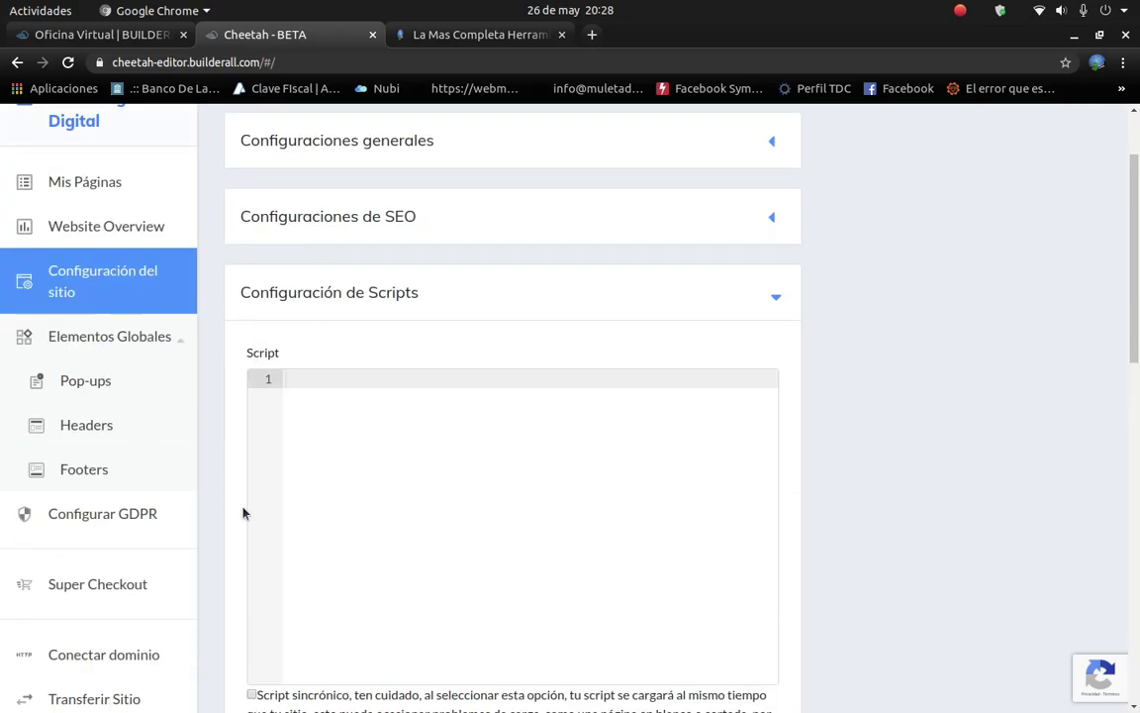
scroll(423, 354, up, 2)
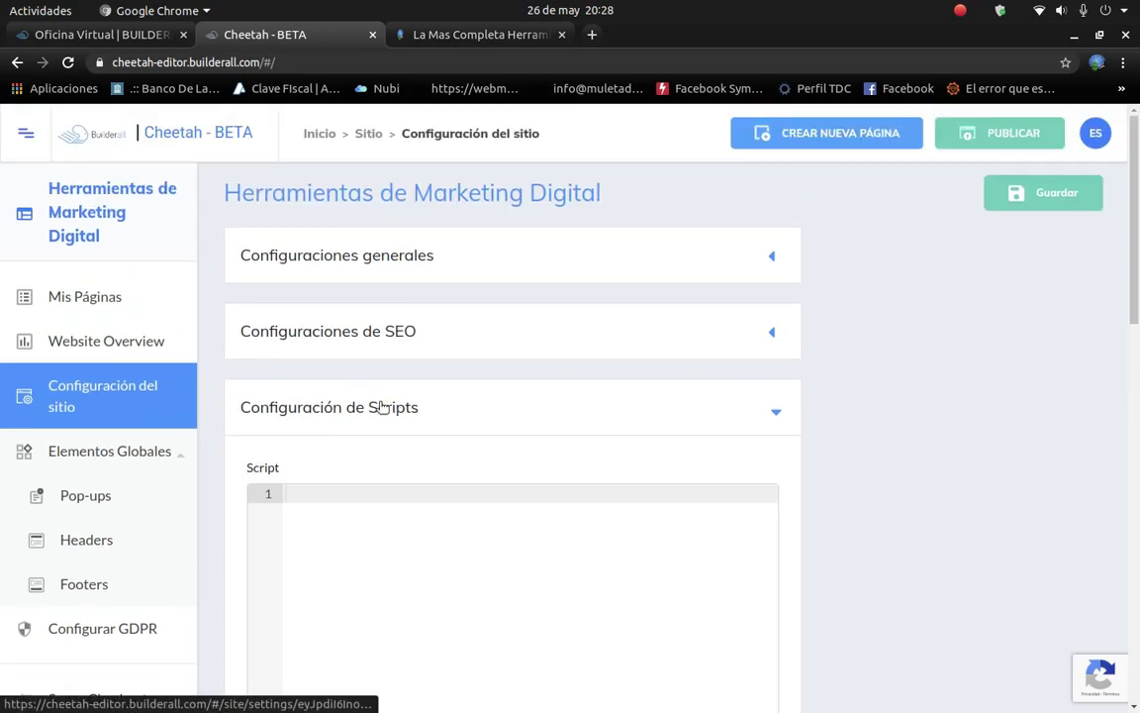
Open the site's GDPR configuration page.
scroll(283, 406, down, 3)
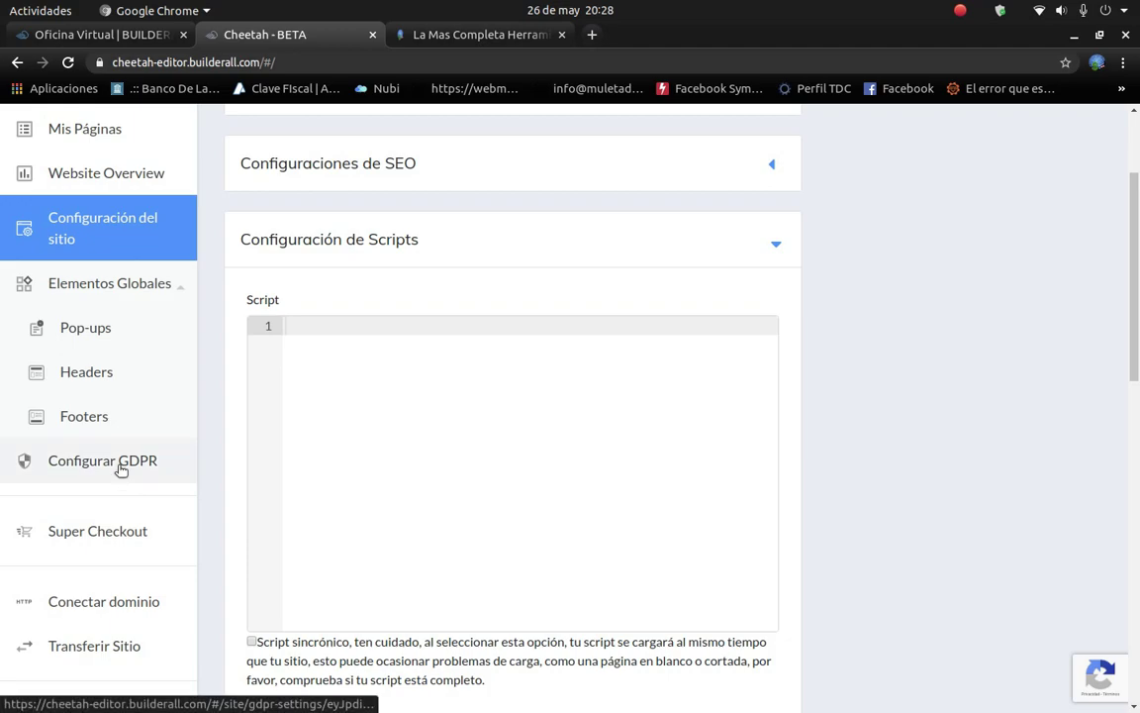
click(121, 469)
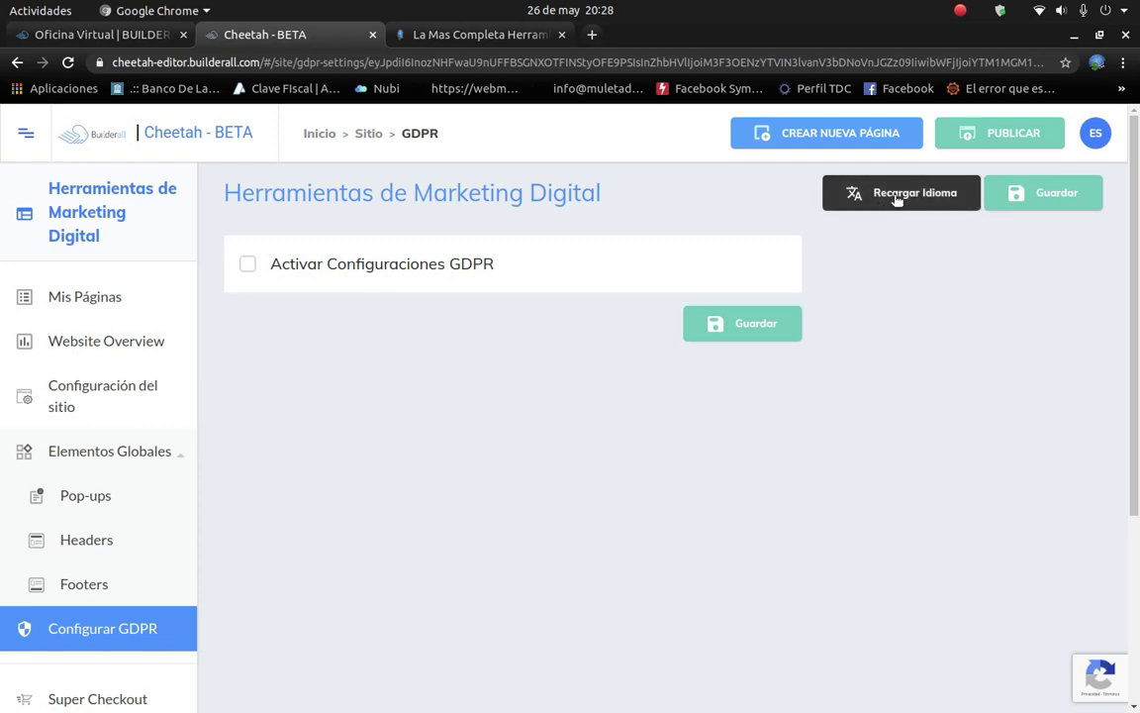
Save the GDPR settings and reopen the Herramientas de Marketing Digital site for editing from the site list.
click(1048, 193)
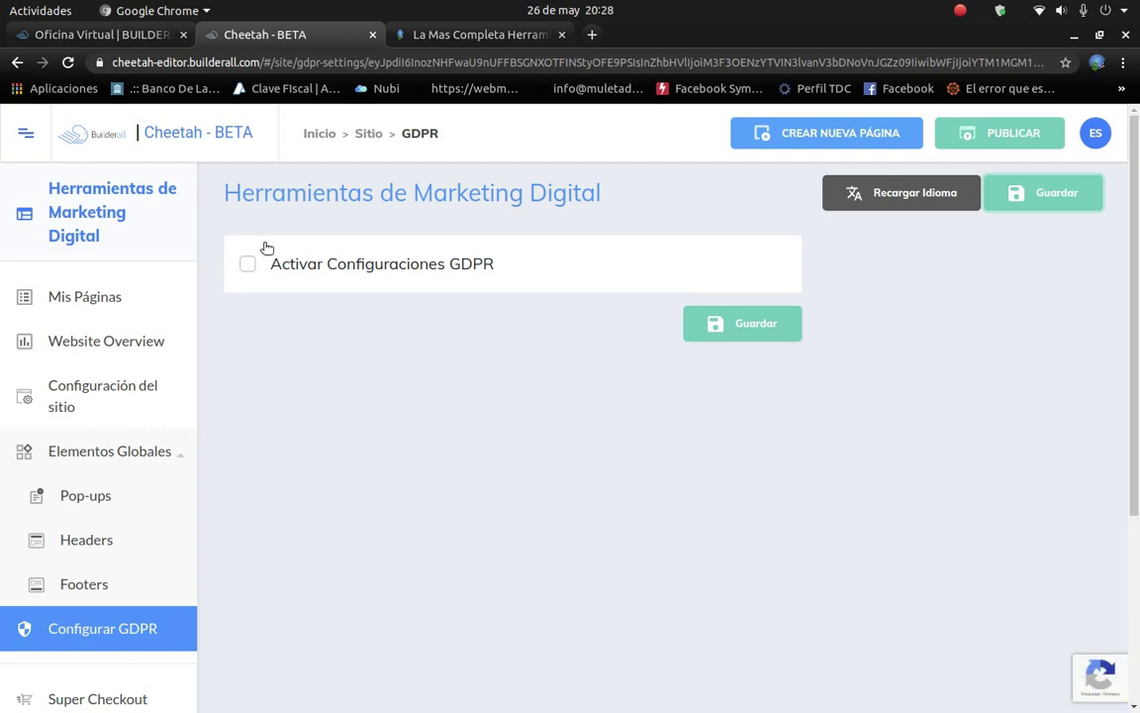
click(171, 123)
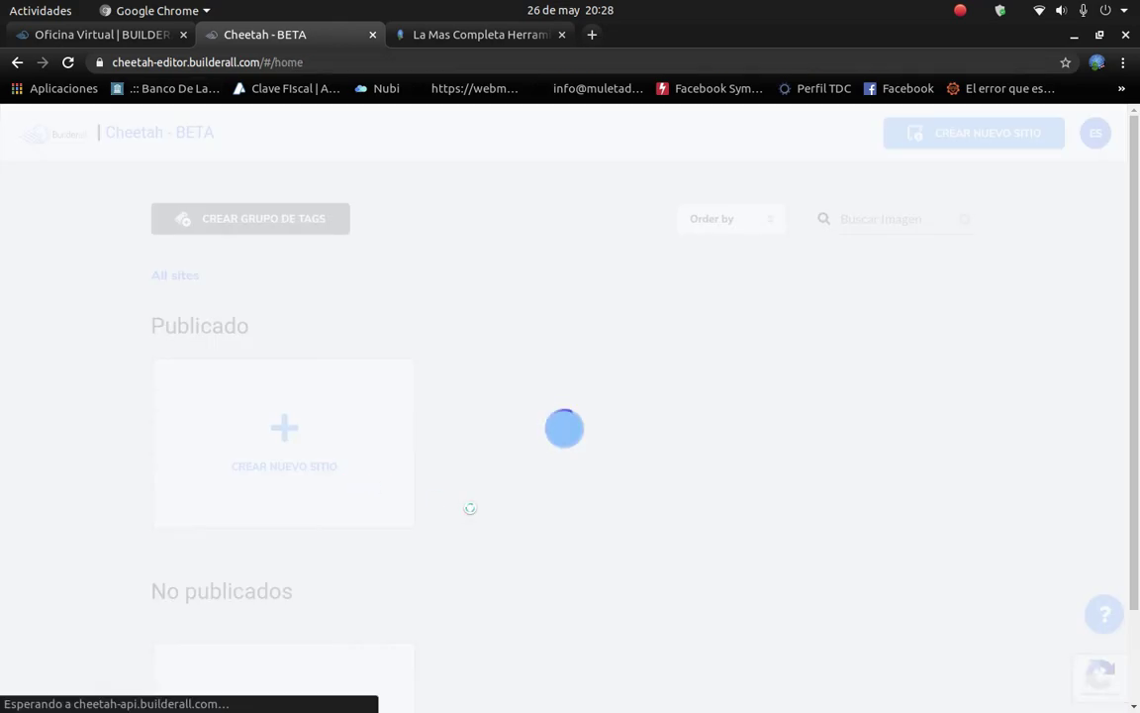
scroll(288, 446, down, 2)
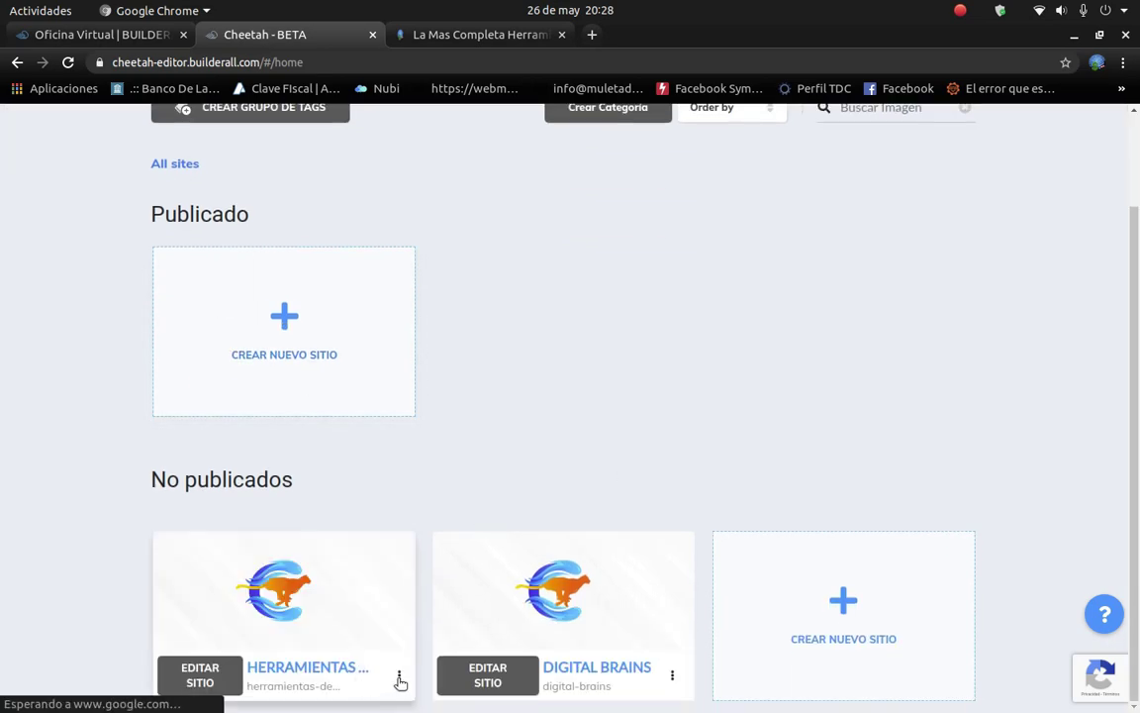
click(183, 683)
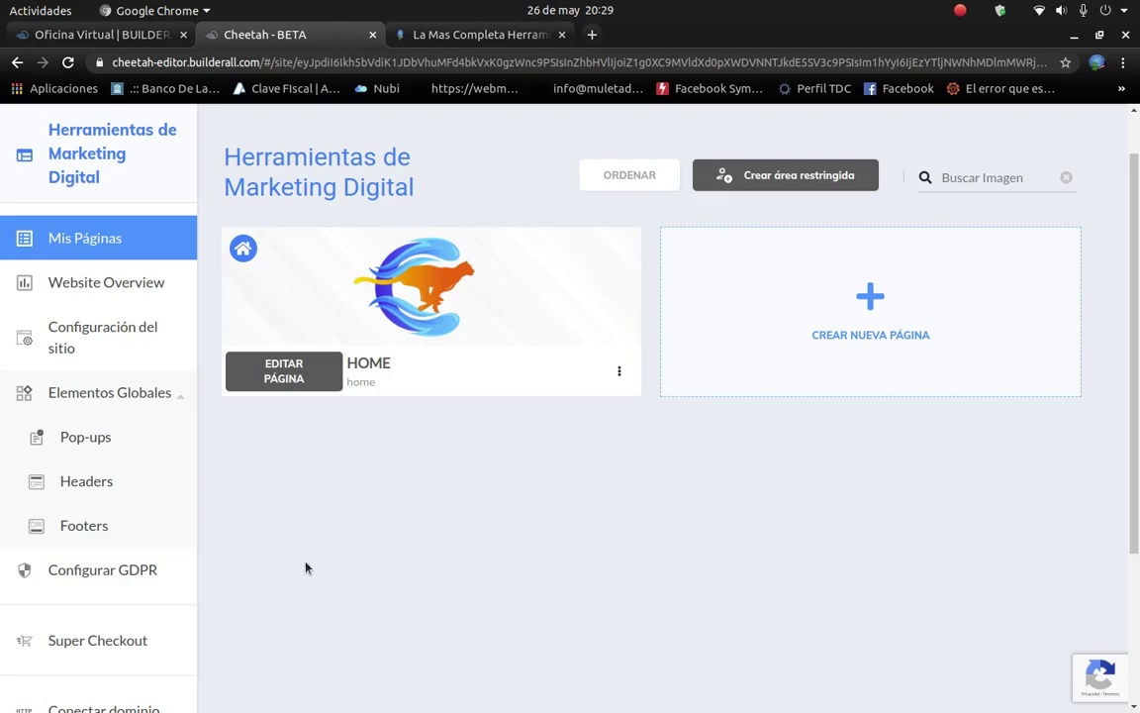
Look through the site's management options, from its pages and global elements down to the domain, transfer, sitemap and website entries.
scroll(307, 566, down, 2)
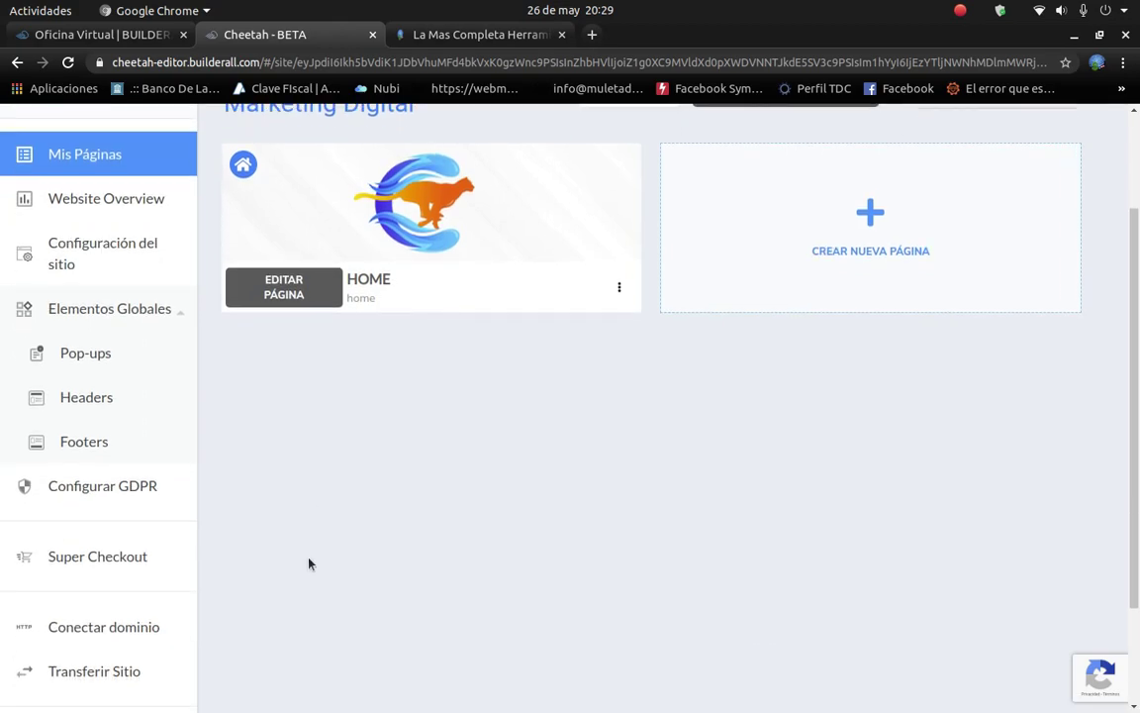
scroll(309, 564, down, 3)
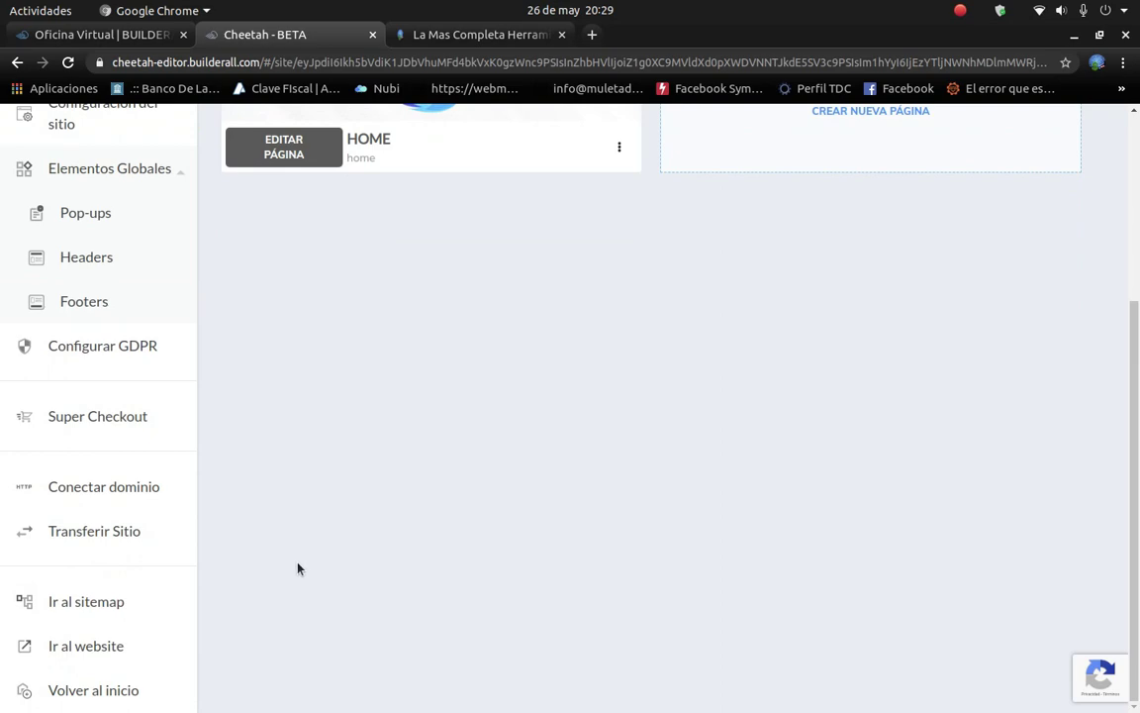
scroll(276, 600, up, 4)
scroll(250, 591, up, 2)
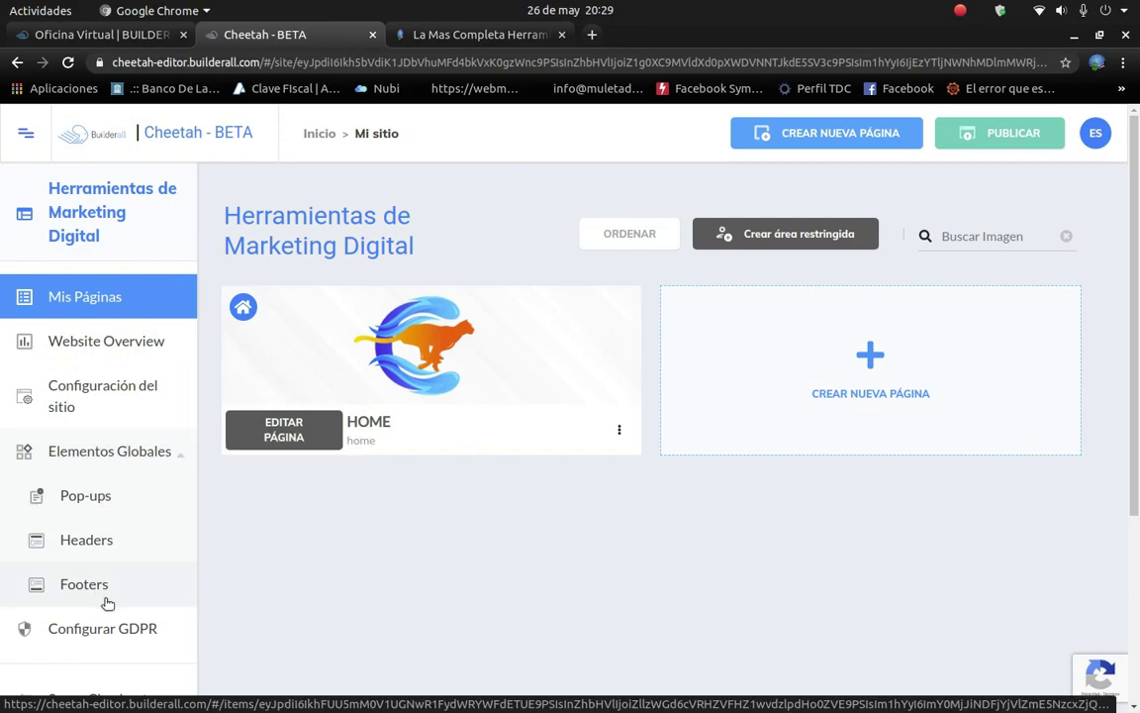
scroll(109, 602, down, 2)
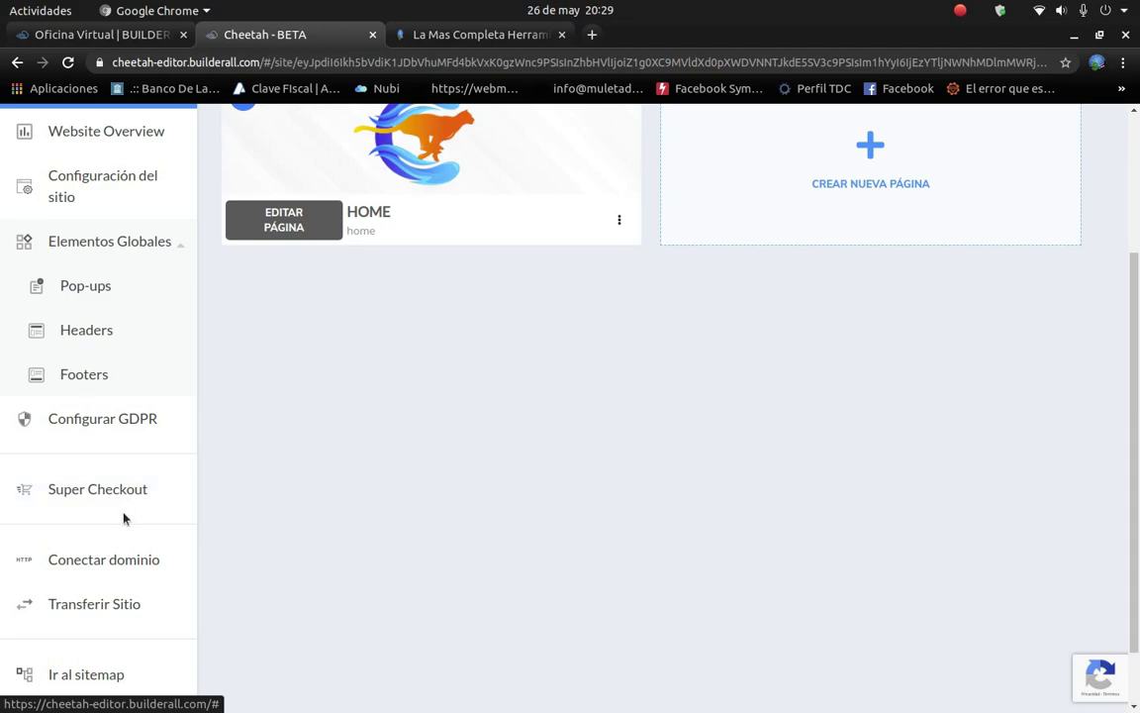
scroll(119, 539, down, 1)
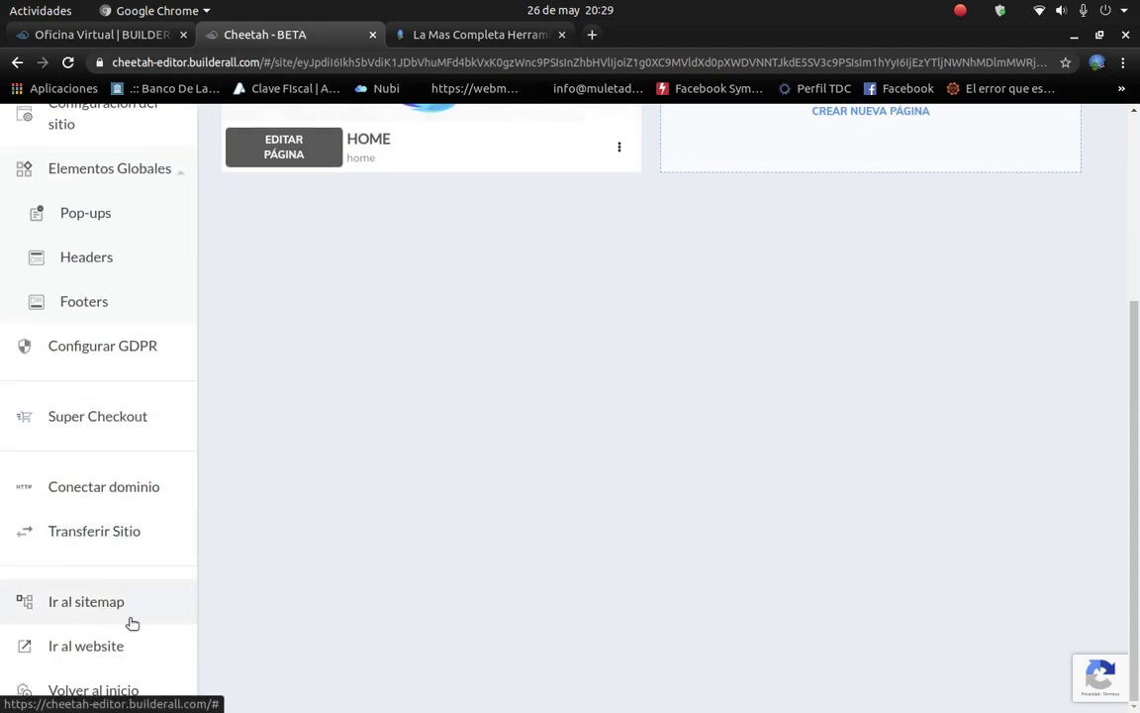
click(109, 691)
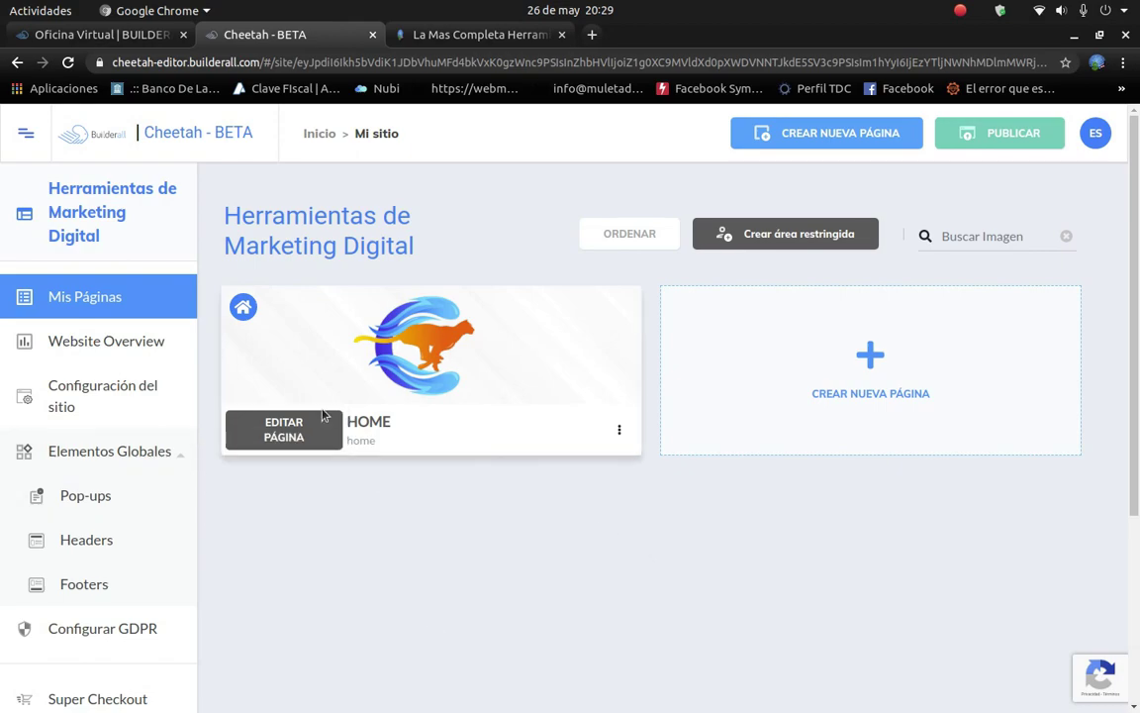
mouse_move(337, 414)
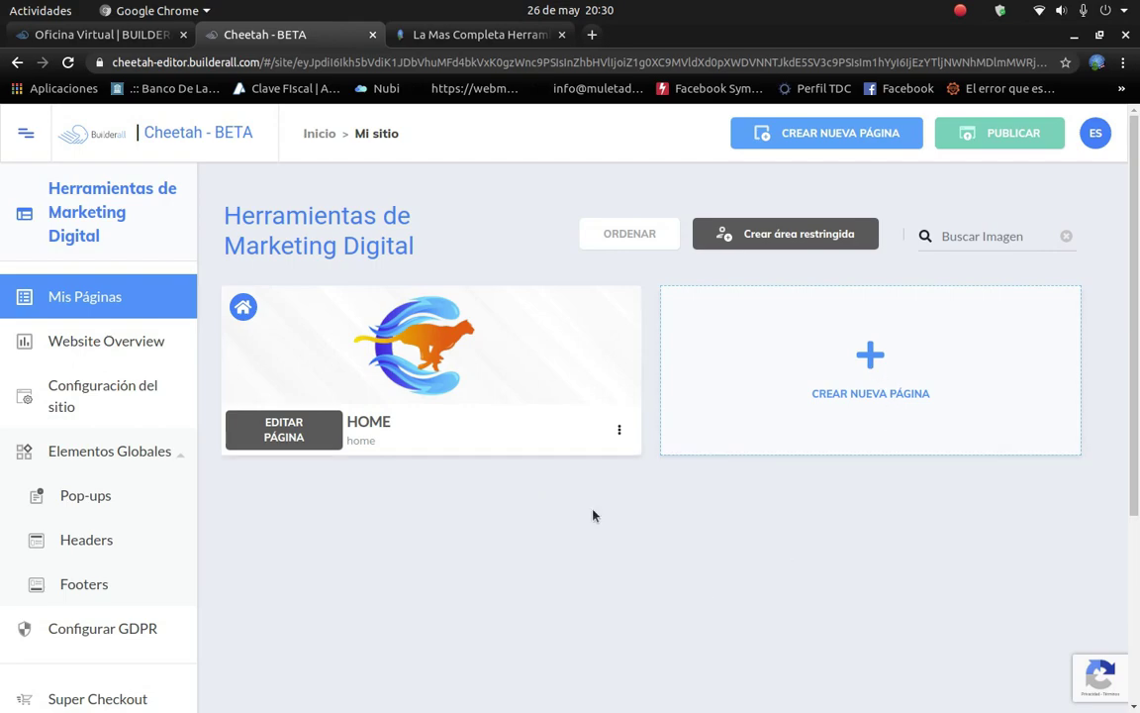
mouse_move(549, 386)
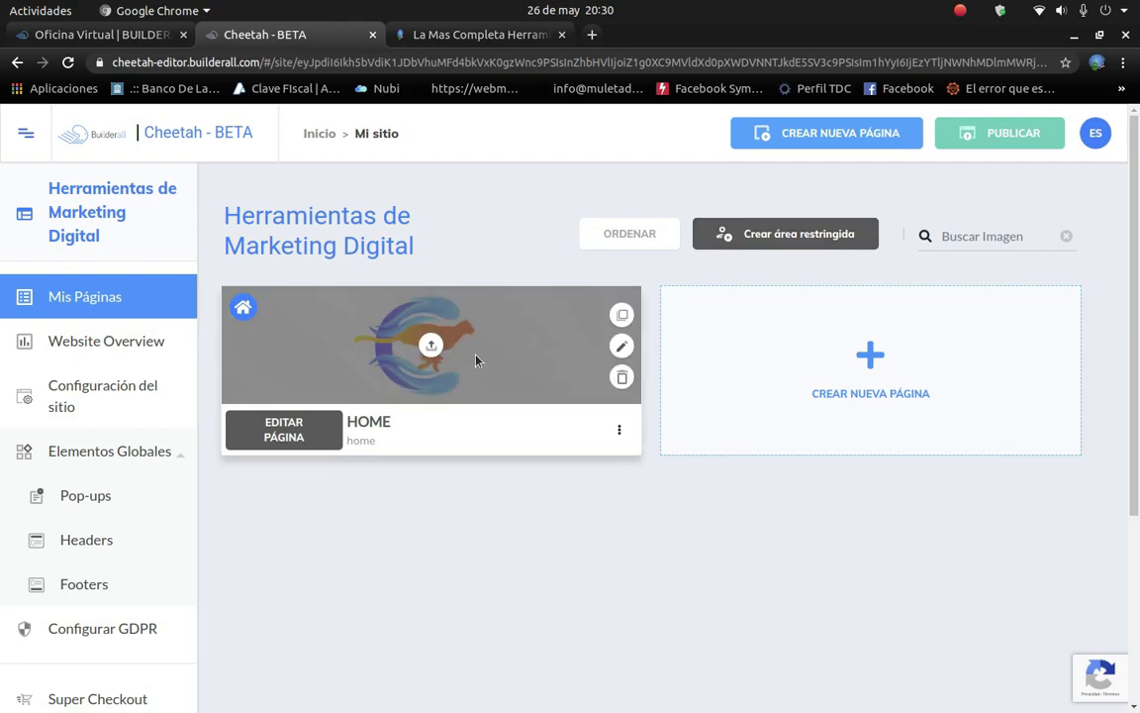
click(620, 430)
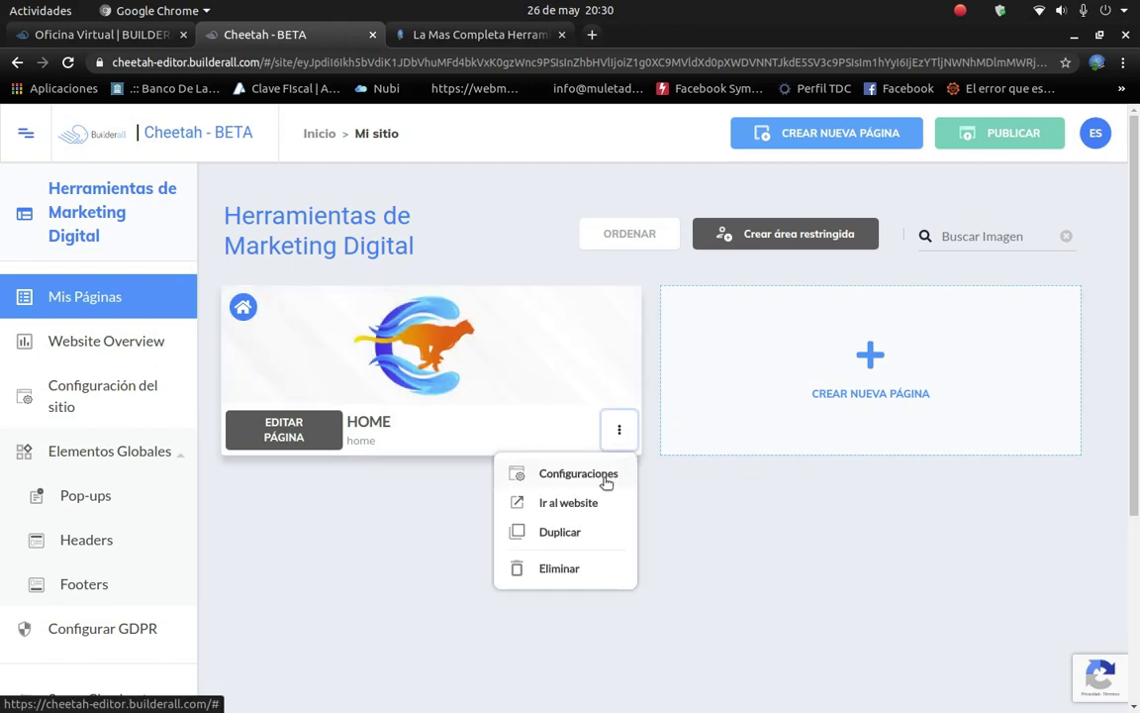
click(520, 473)
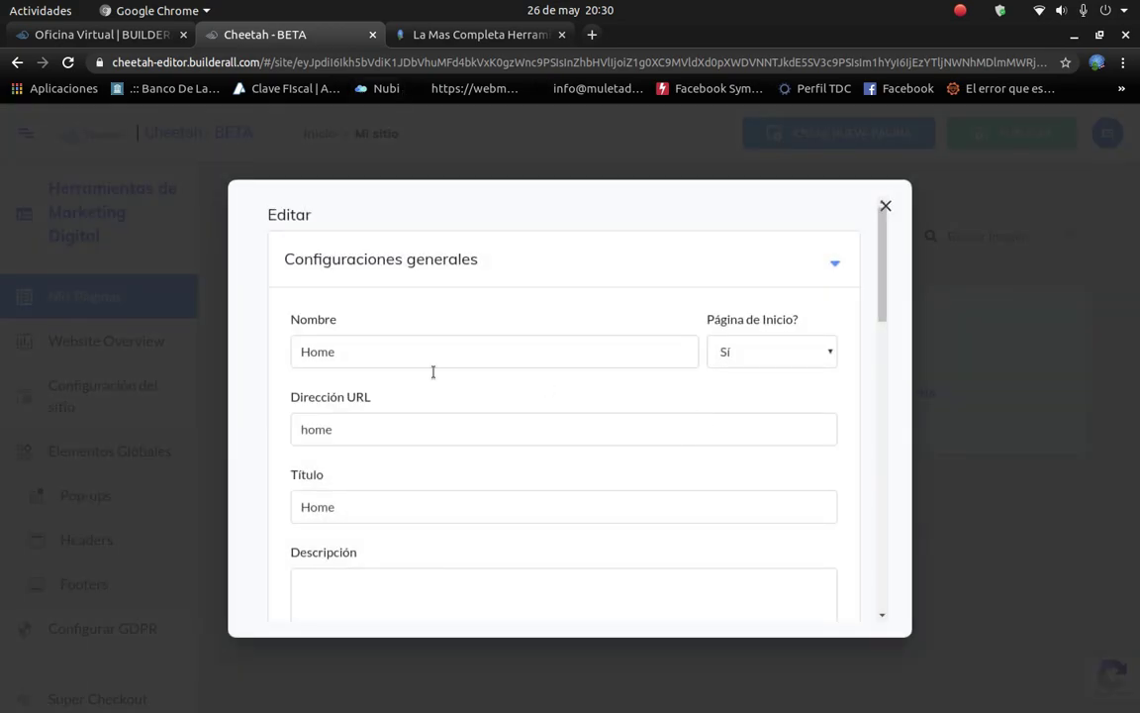
drag(361, 354, 219, 339)
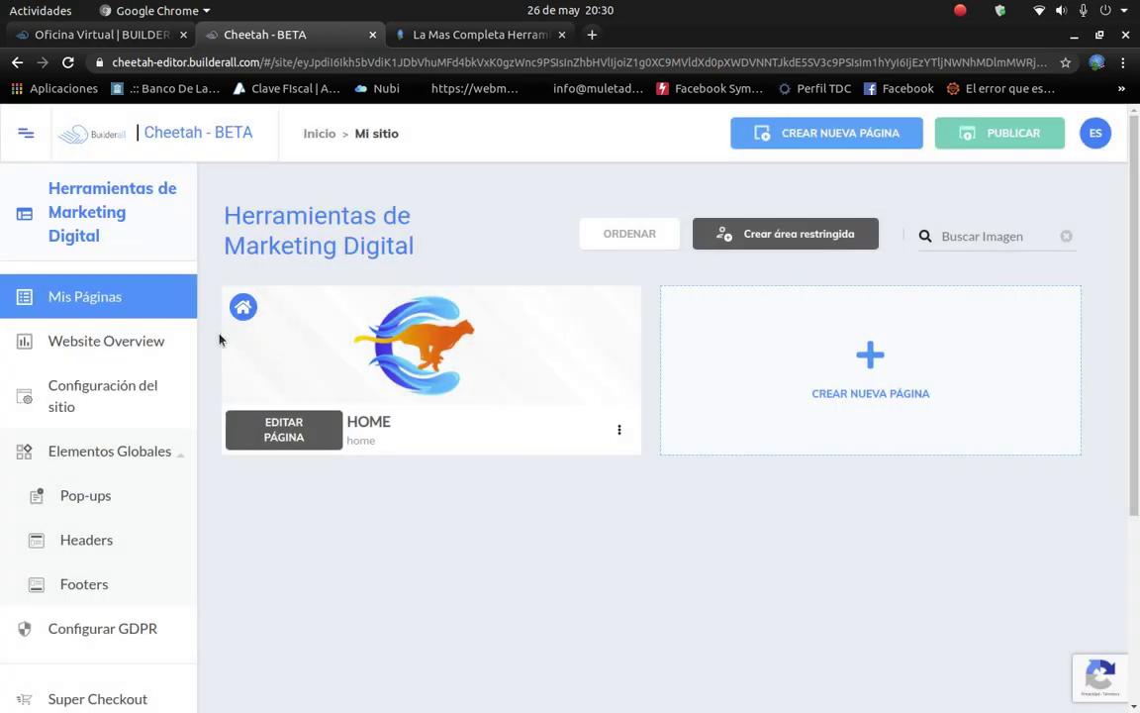
Open the Home page's configuration and change the page name to "Incio".
click(618, 430)
click(577, 476)
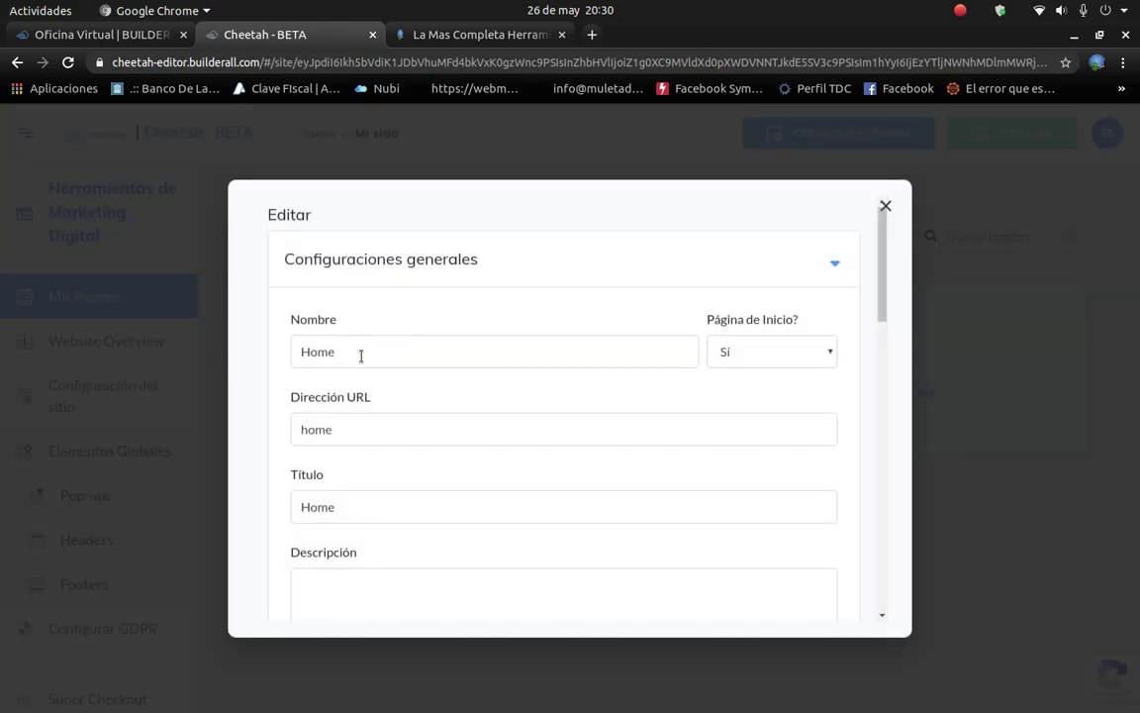
click(361, 357)
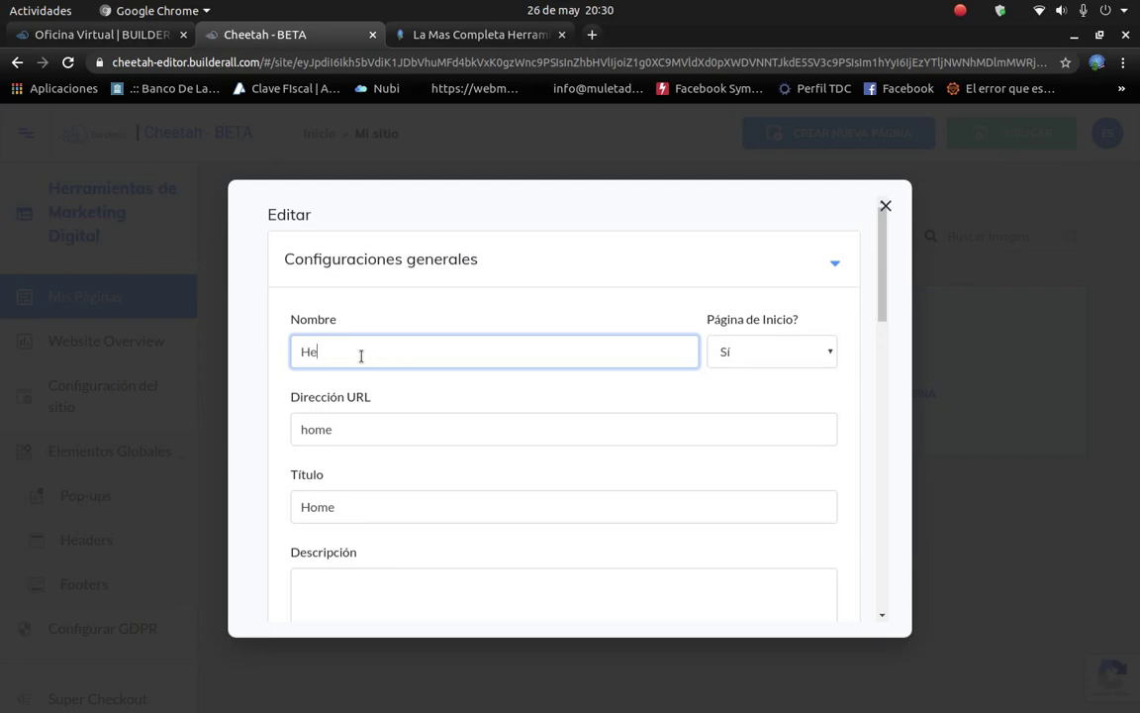
text(Herramien)
key(BackSpace)
key(BackSpace)
key(BackSpace)
text(Incio)
Set the page's URL address to "Inicio".
click(351, 427)
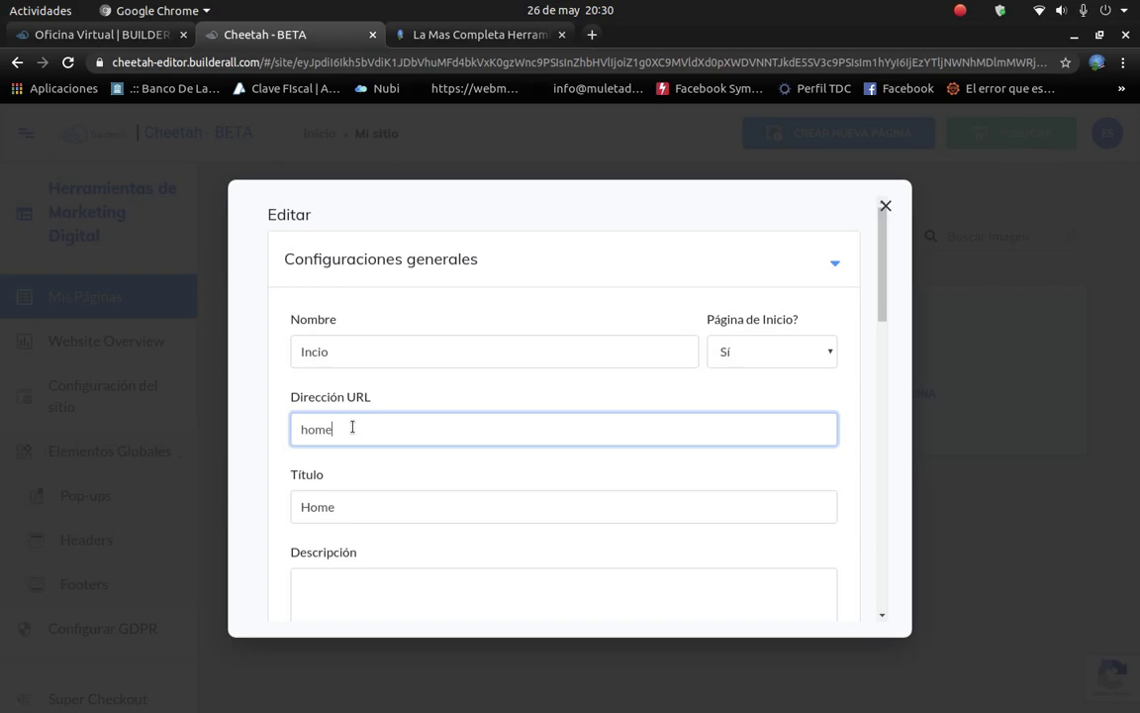
key(BackSpace)
key(BackSpace)
text(Inicio)
Set the page's title to "Plataforma de Marketing Digital".
click(363, 520)
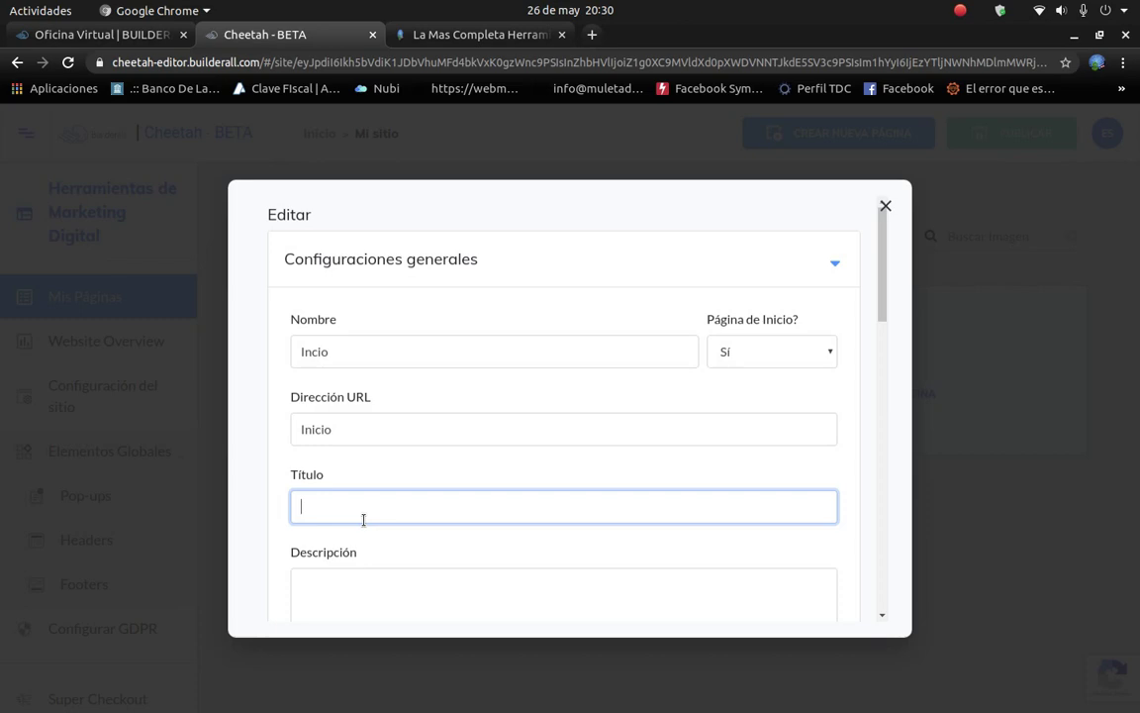
text(Plat)
text(afomra)
key(BackSpace)
key(BackSpace)
key(BackSpace)
key(BackSpace)
key(BackSpace)
text(rma de Marketing)
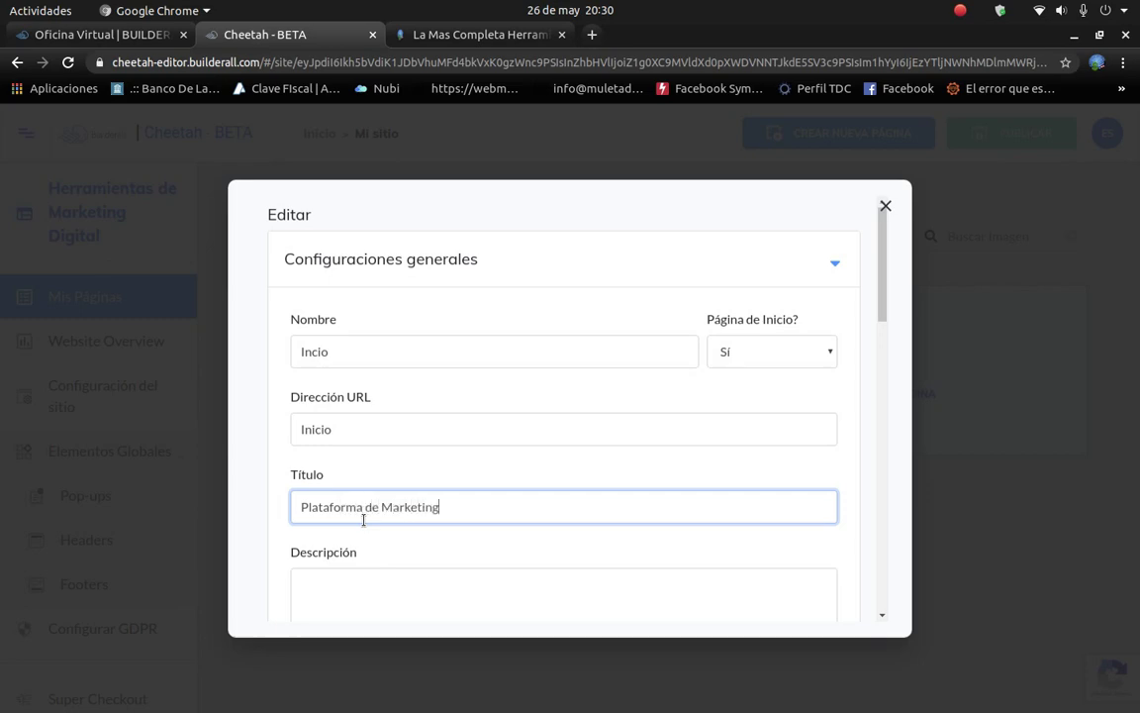
text( Digital)
Describe the page as "Conoce la mejor y mas completa plataforma de marketing digital del mundo, reune mas de 37 herramientas que todo emprendedor digital deberia poseer".
scroll(363, 520, down, 3)
click(424, 441)
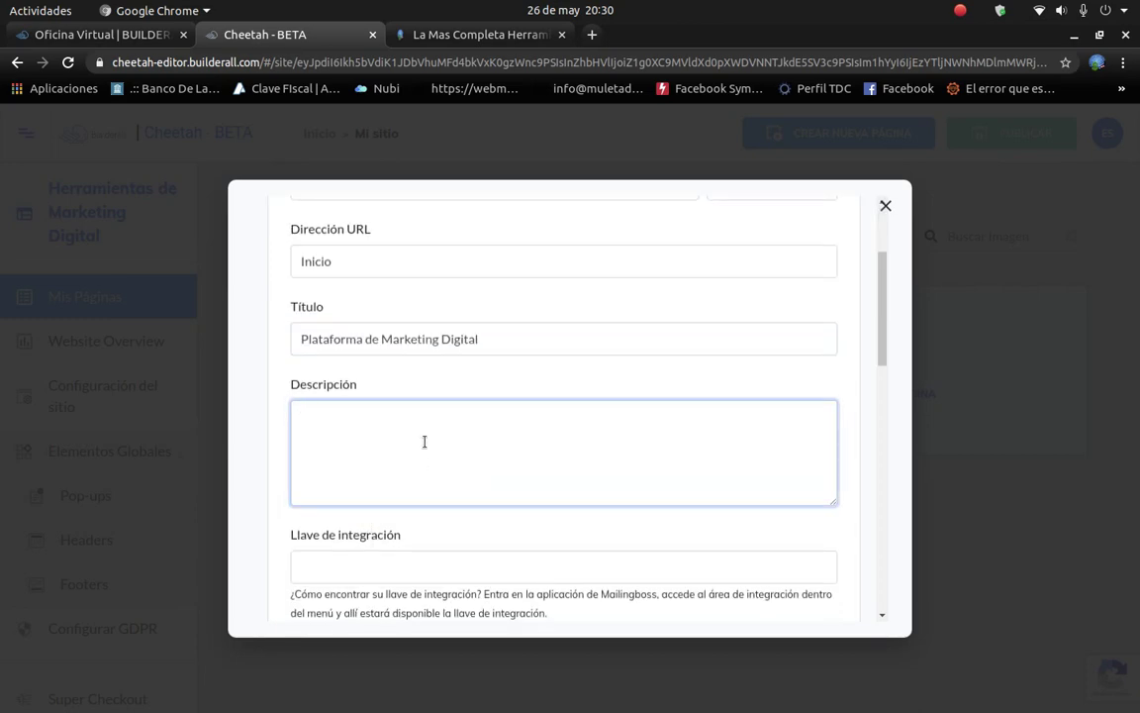
text(Conoce la meejor )
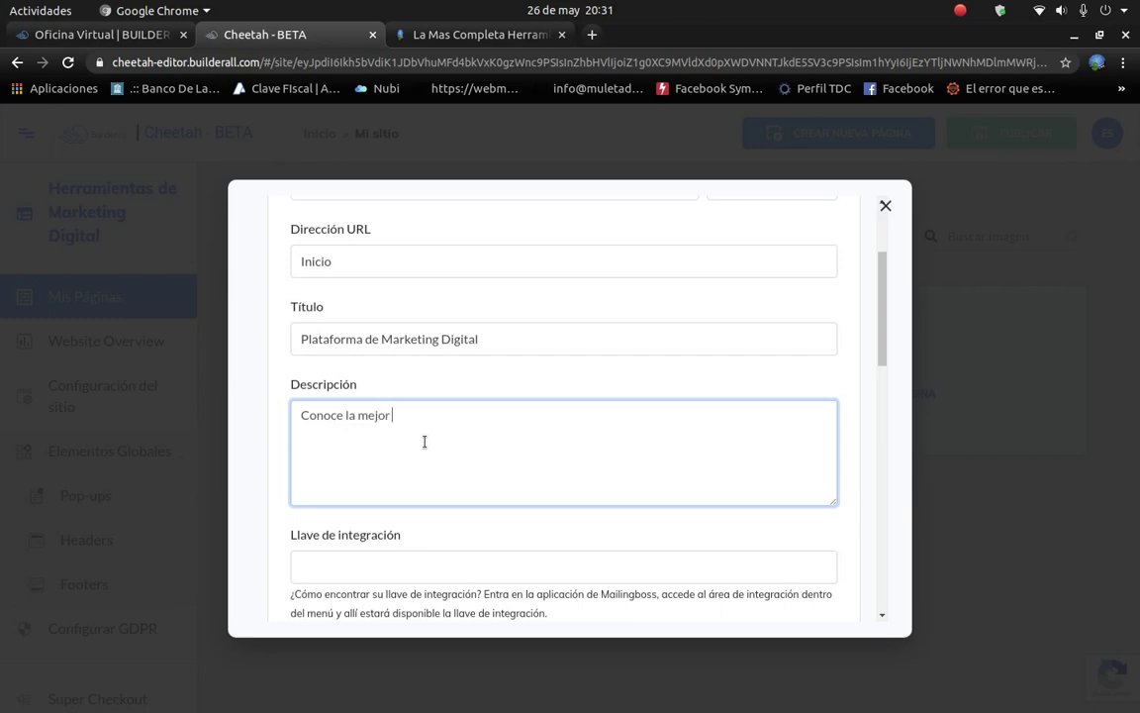
text(y mas completa pla)
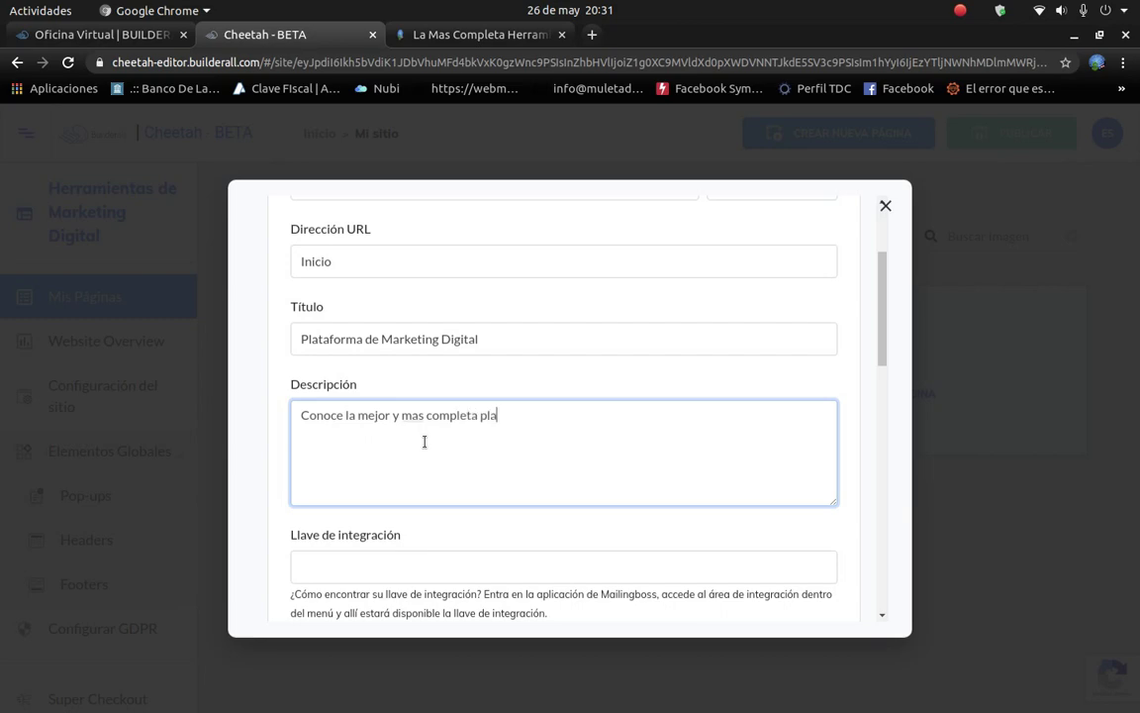
text(taforma de market)
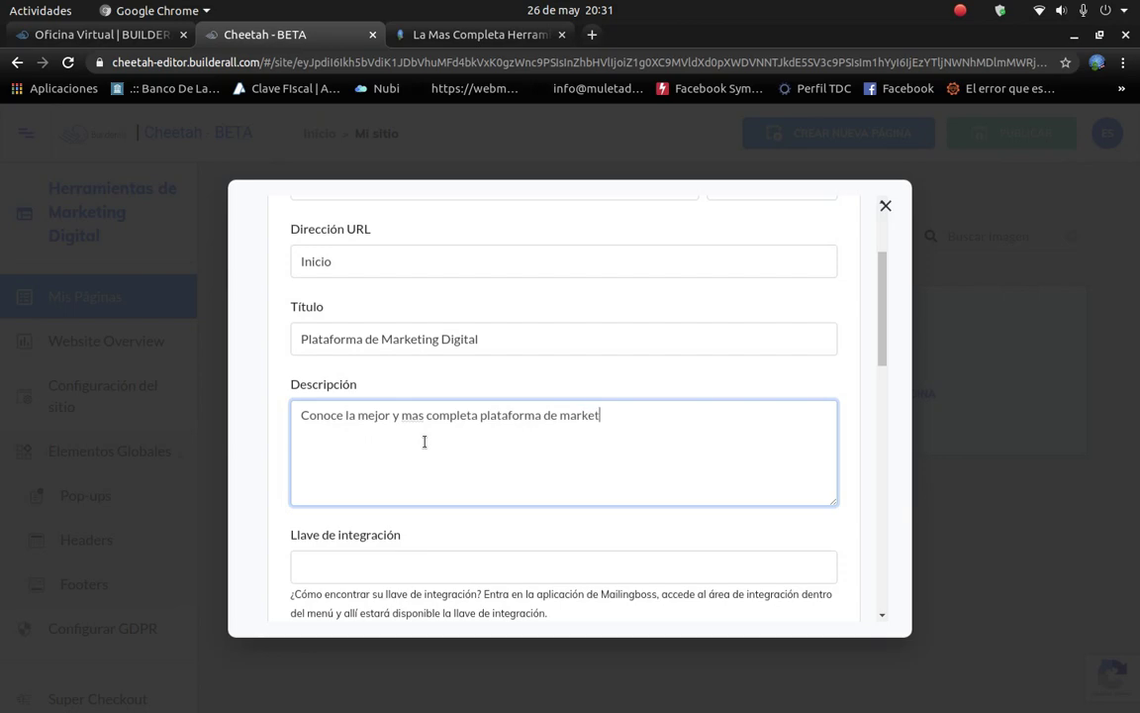
text(ing digital del mundo,)
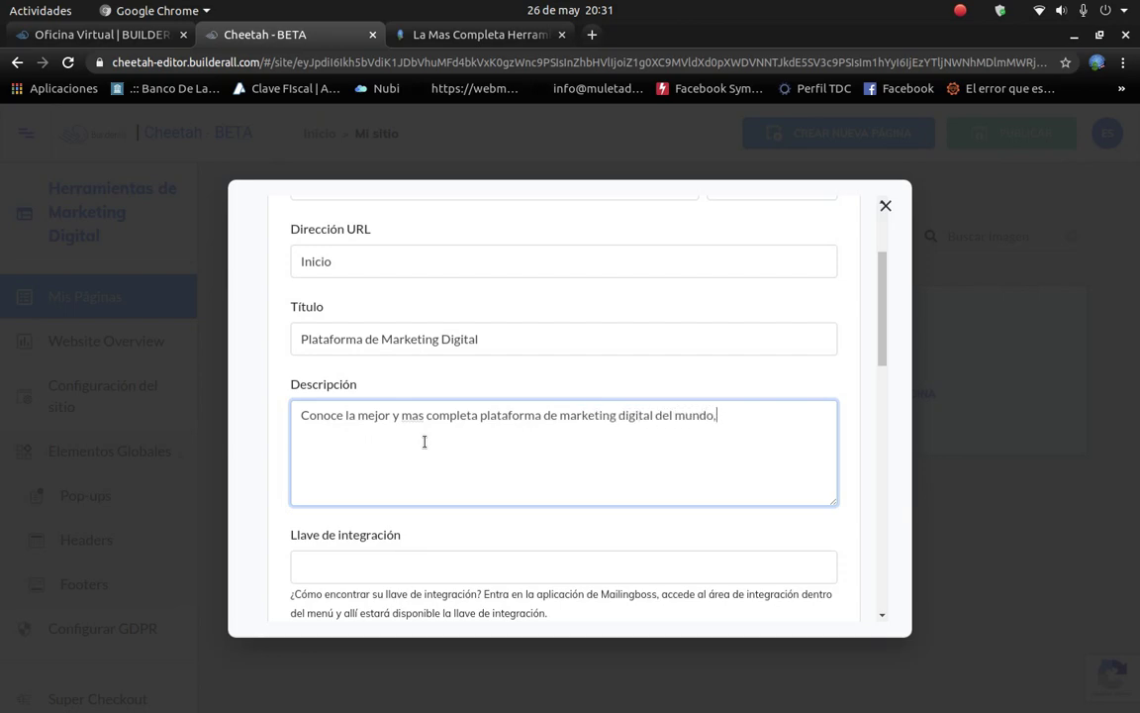
text( reune mas de 37)
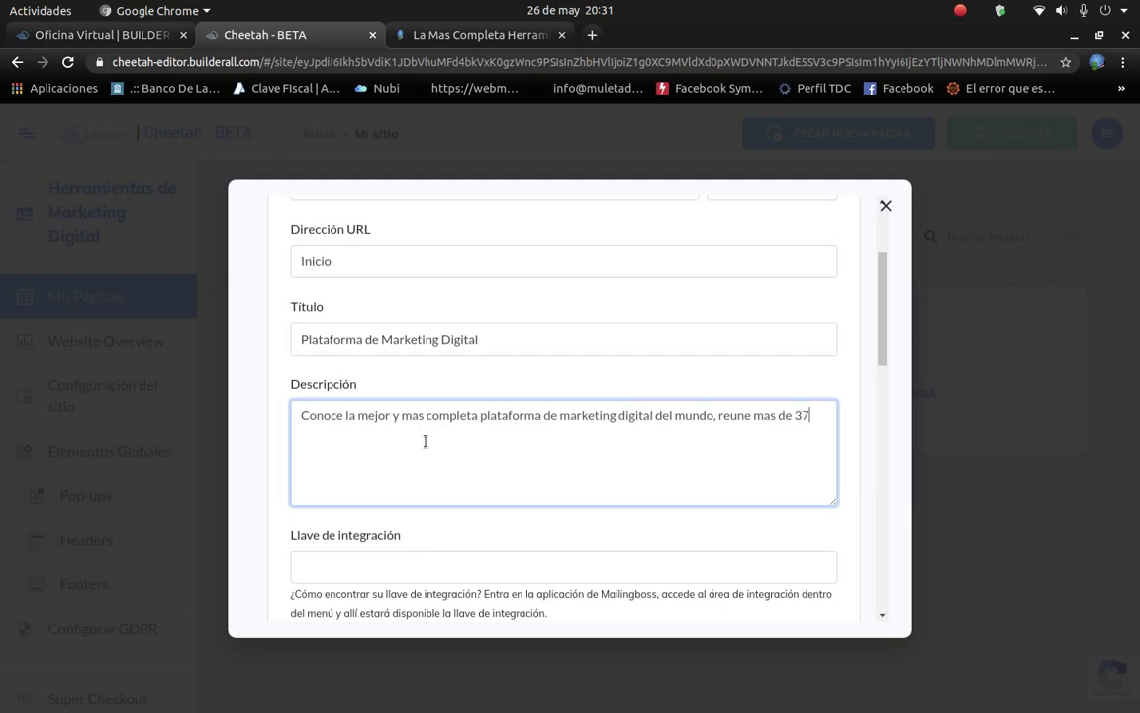
text( herramientas que todo)
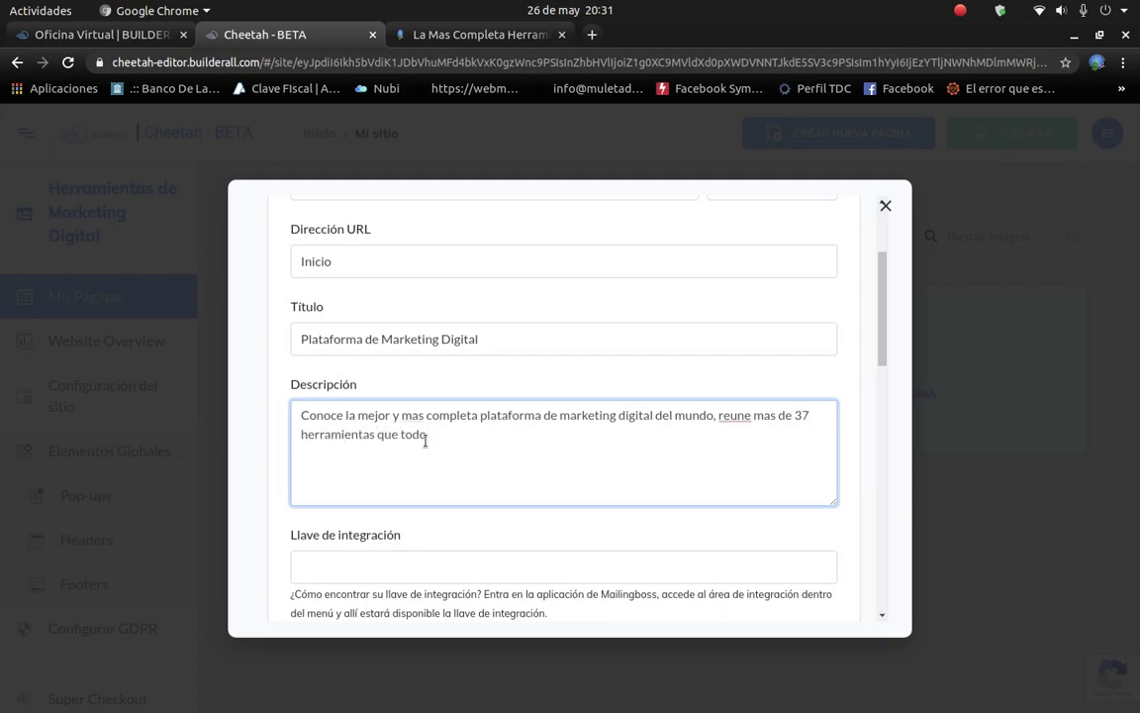
text( emprendedor digital deberia)
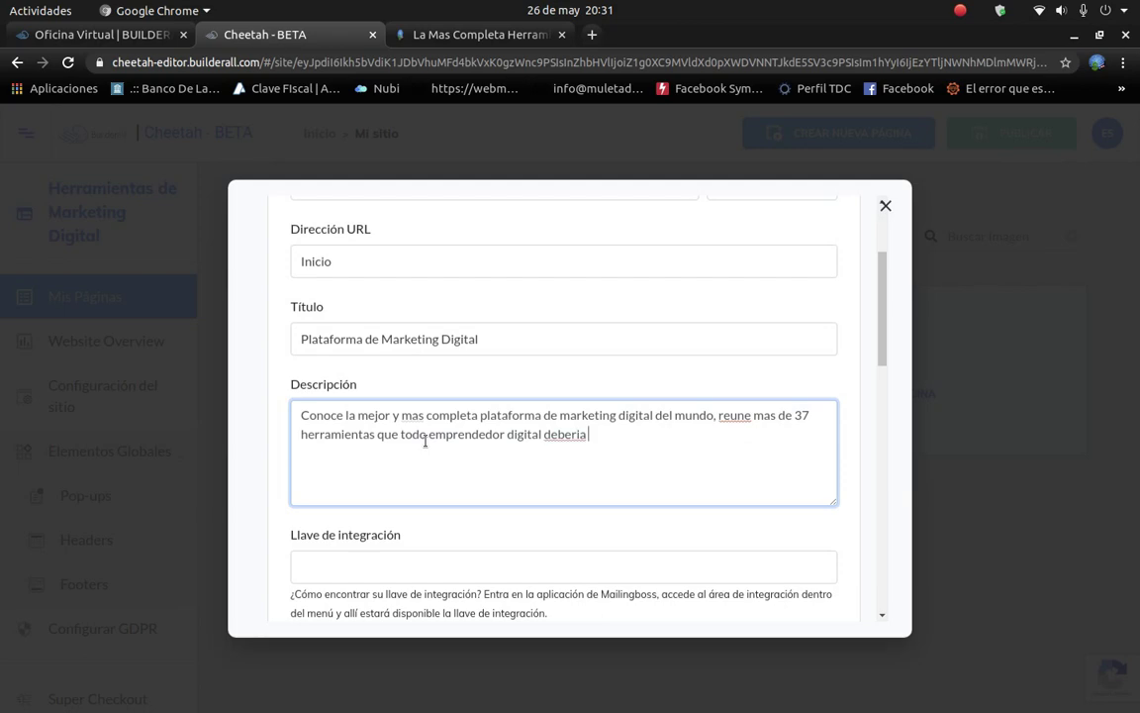
text( poseer)
Correct the description's spelling to "reúne", "debería" and "más completa" using the spelling suggestions.
right_click(741, 417)
click(757, 430)
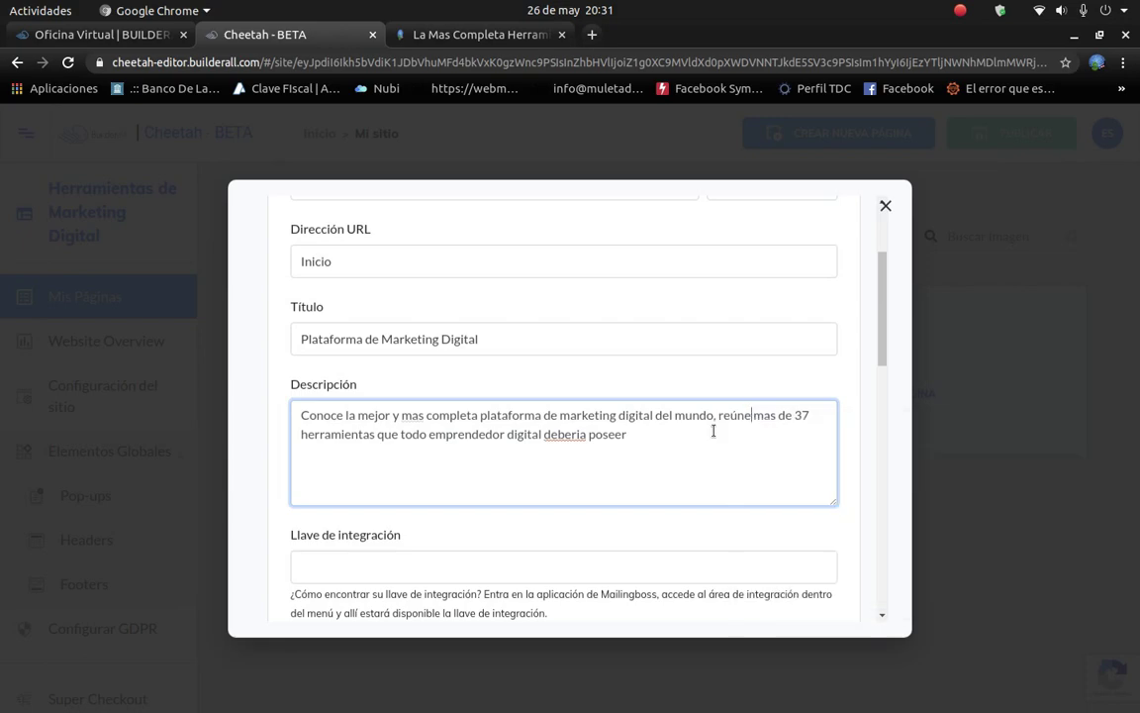
right_click(546, 436)
click(594, 450)
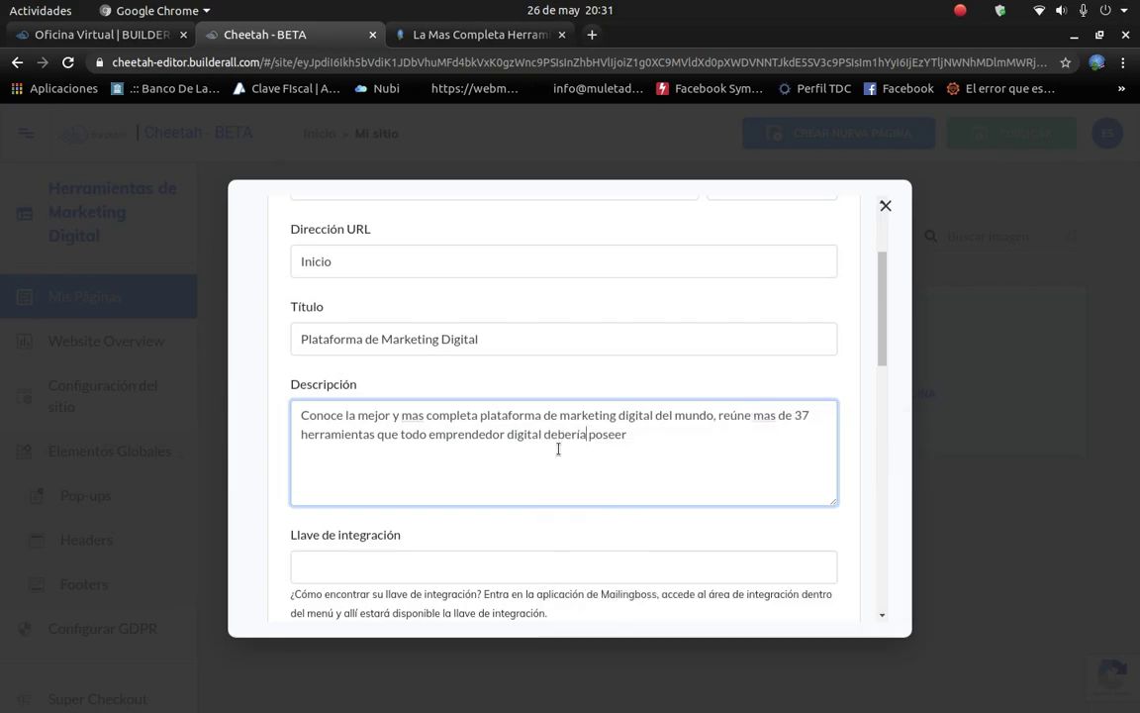
right_click(416, 414)
click(465, 428)
Review the page's integration and script fields and the SEO, pop-up, header and footer configuration sections.
scroll(471, 436, down, 5)
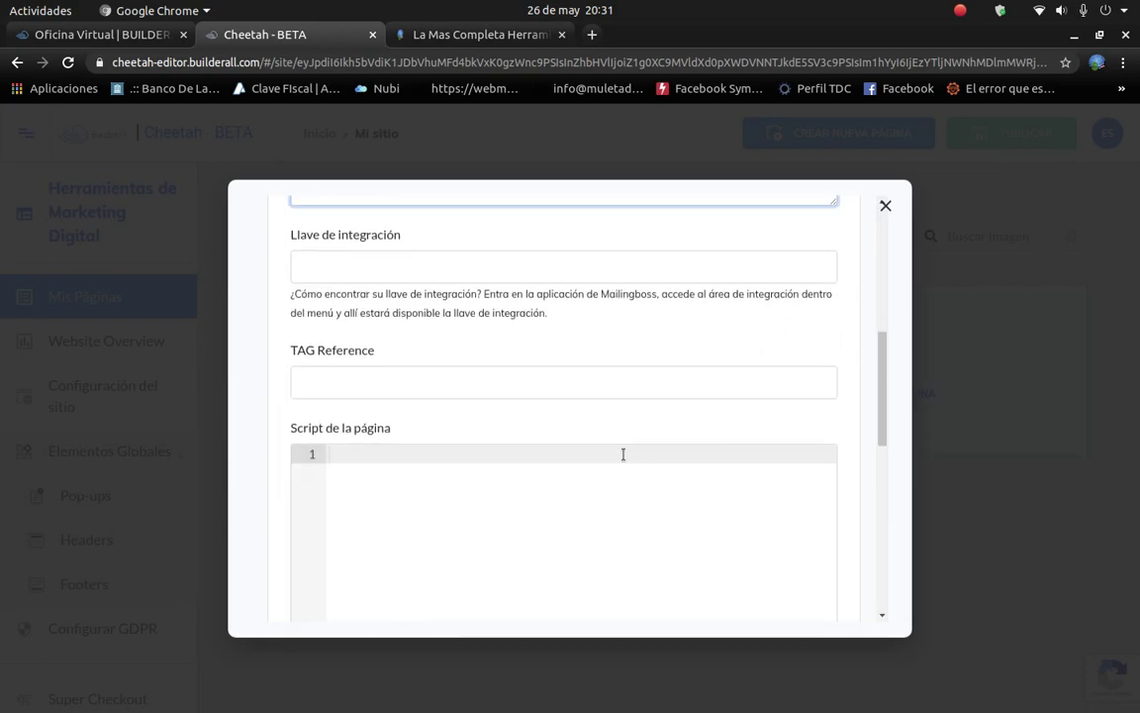
scroll(623, 454, down, 10)
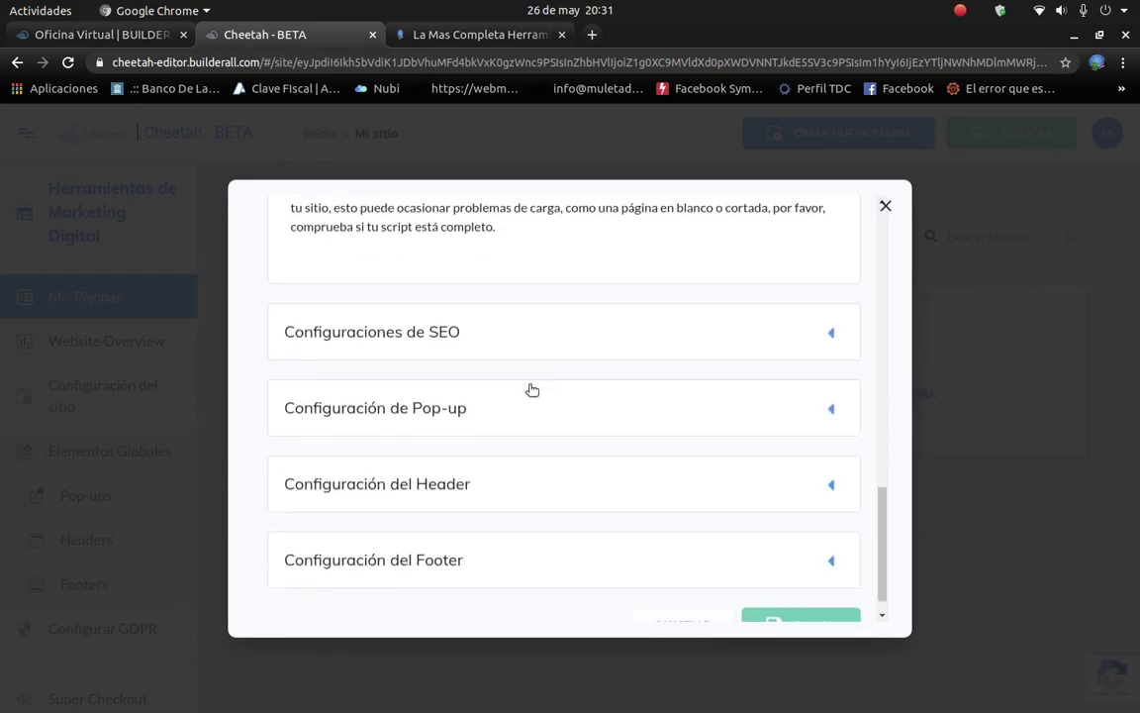
scroll(535, 406, down, 1)
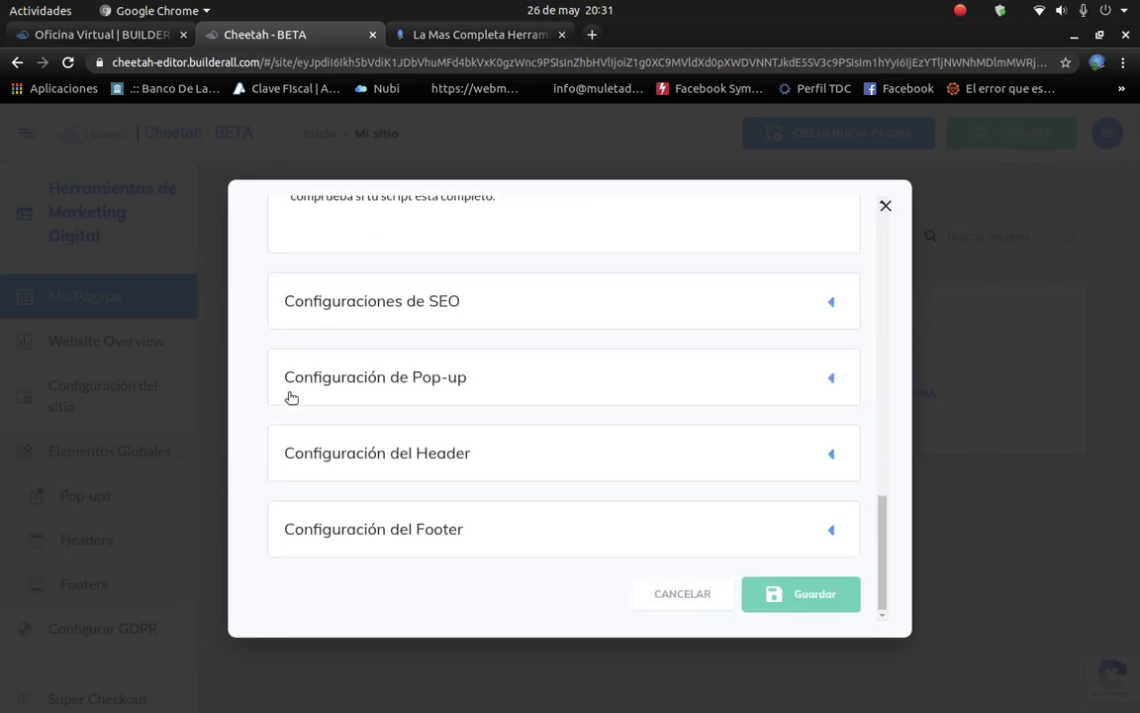
scroll(762, 530, up, 3)
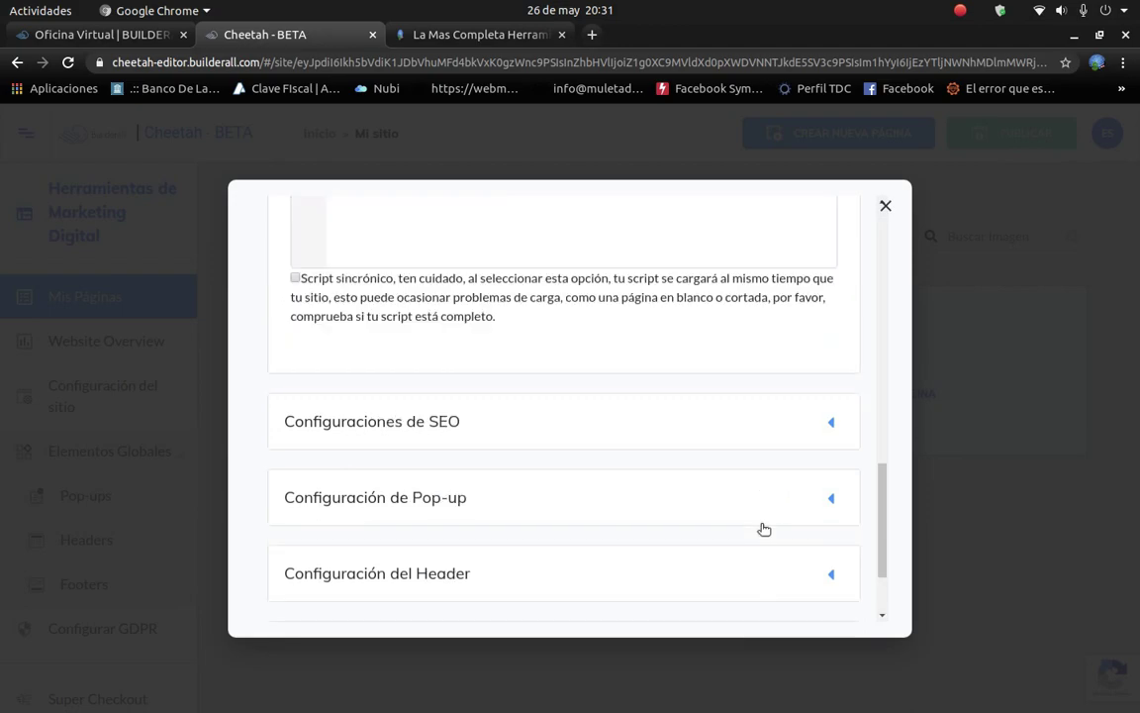
scroll(763, 527, up, 15)
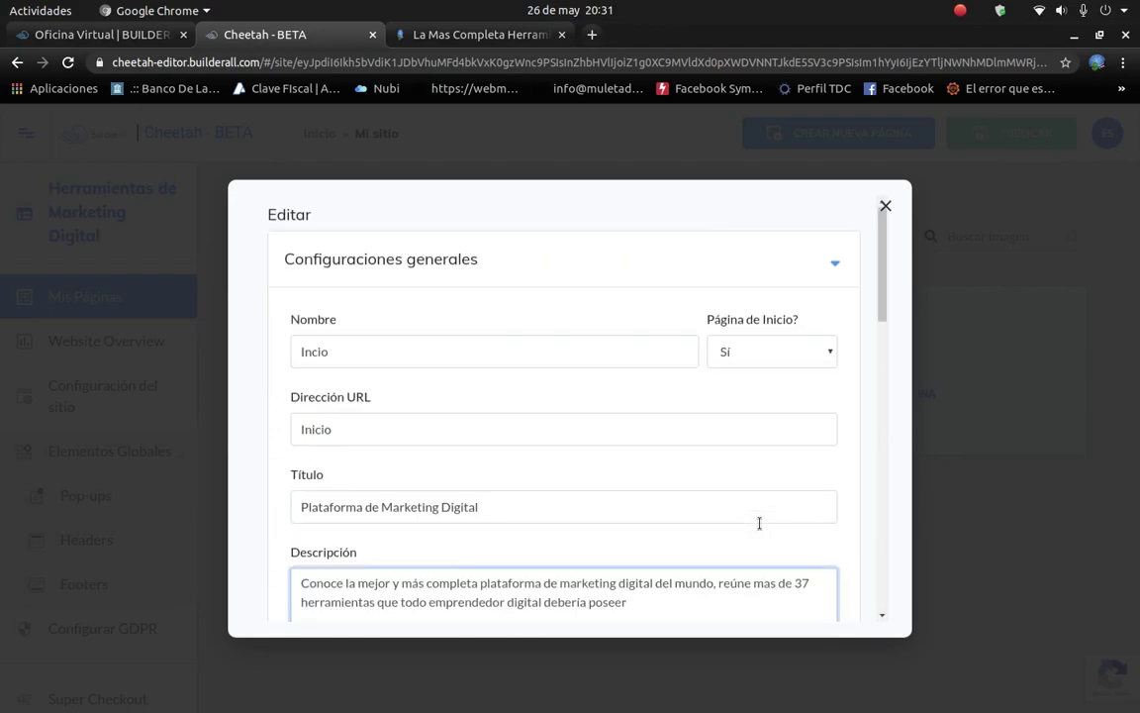
Save the home page's settings and open the page for editing.
scroll(797, 440, down, 6)
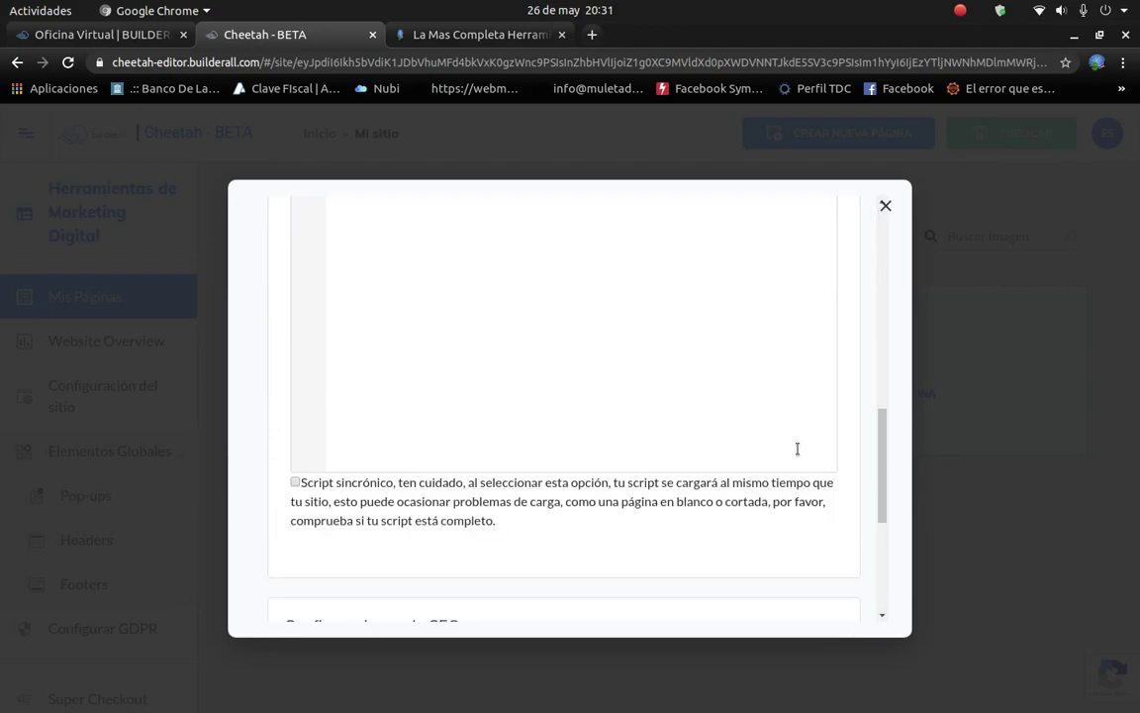
scroll(797, 449, down, 4)
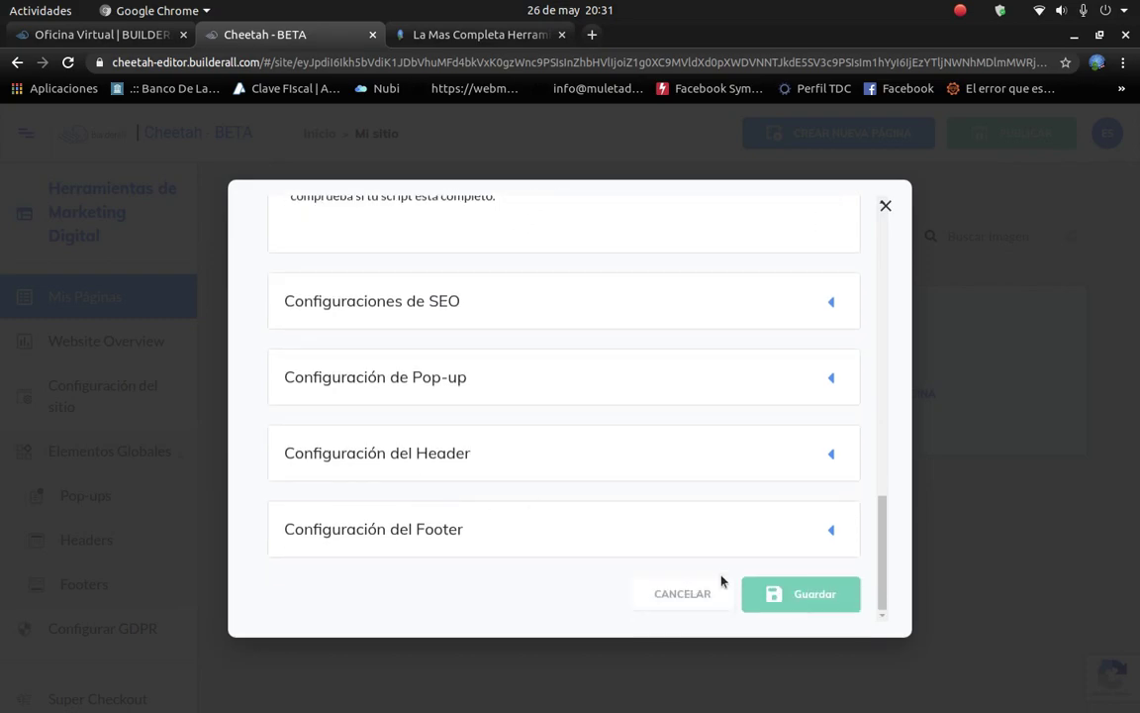
click(808, 596)
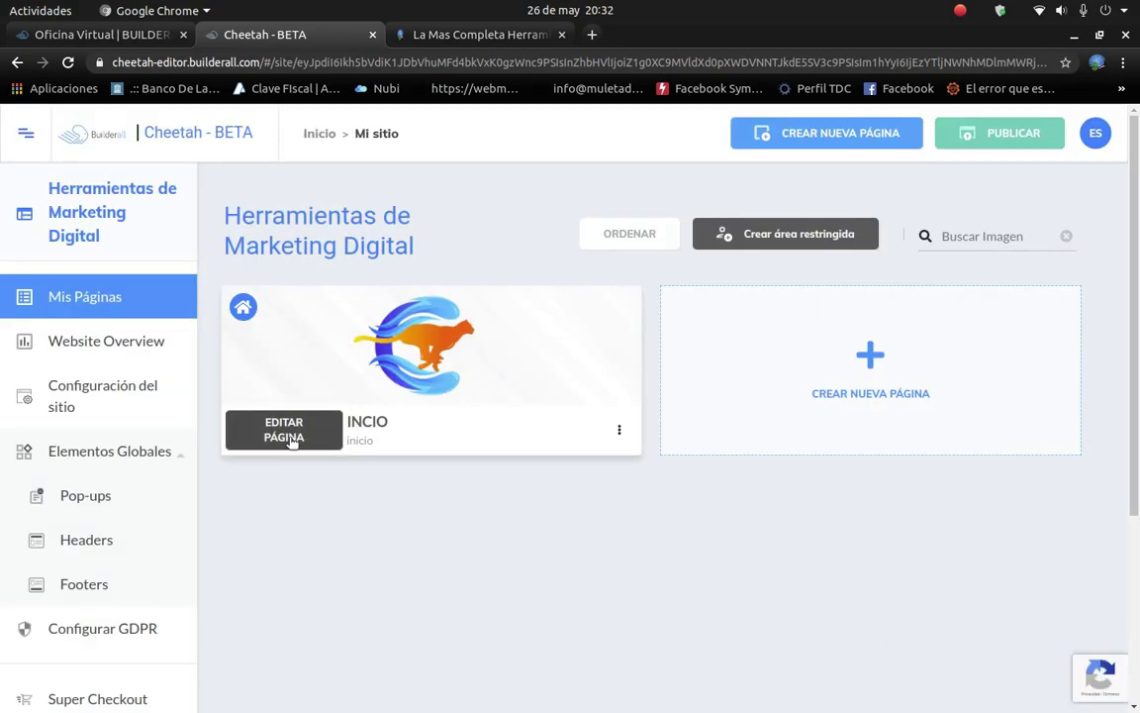
click(290, 437)
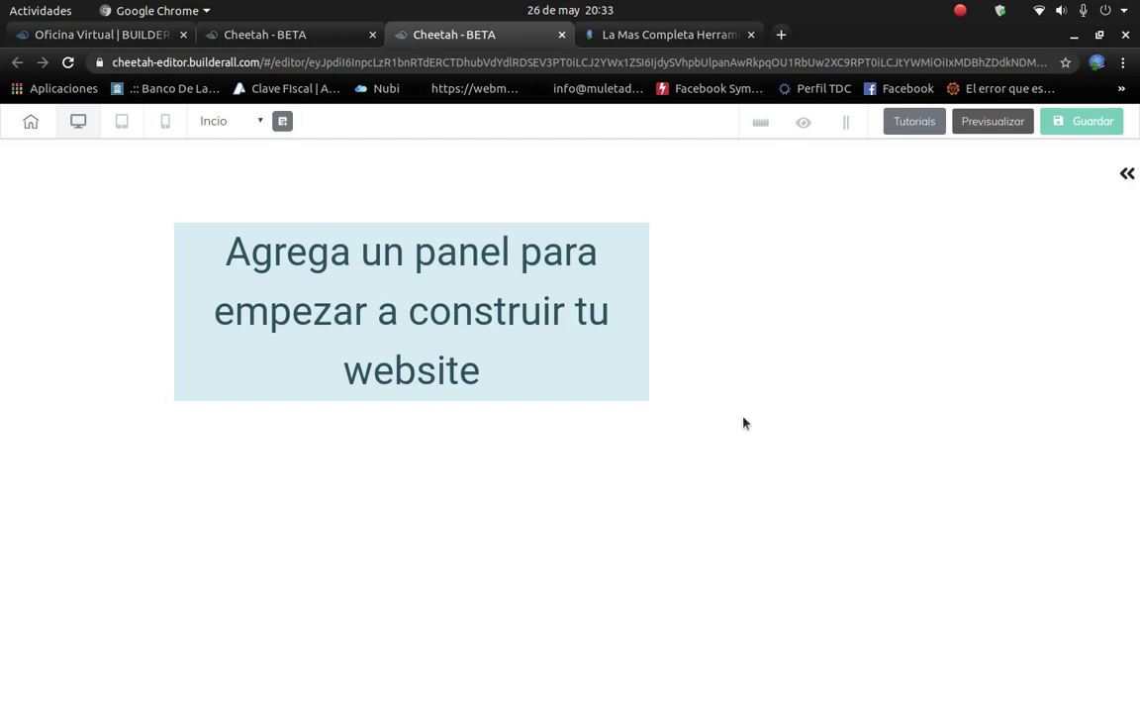
Show the ruler in the page editor and check the list of the site's pages.
click(761, 122)
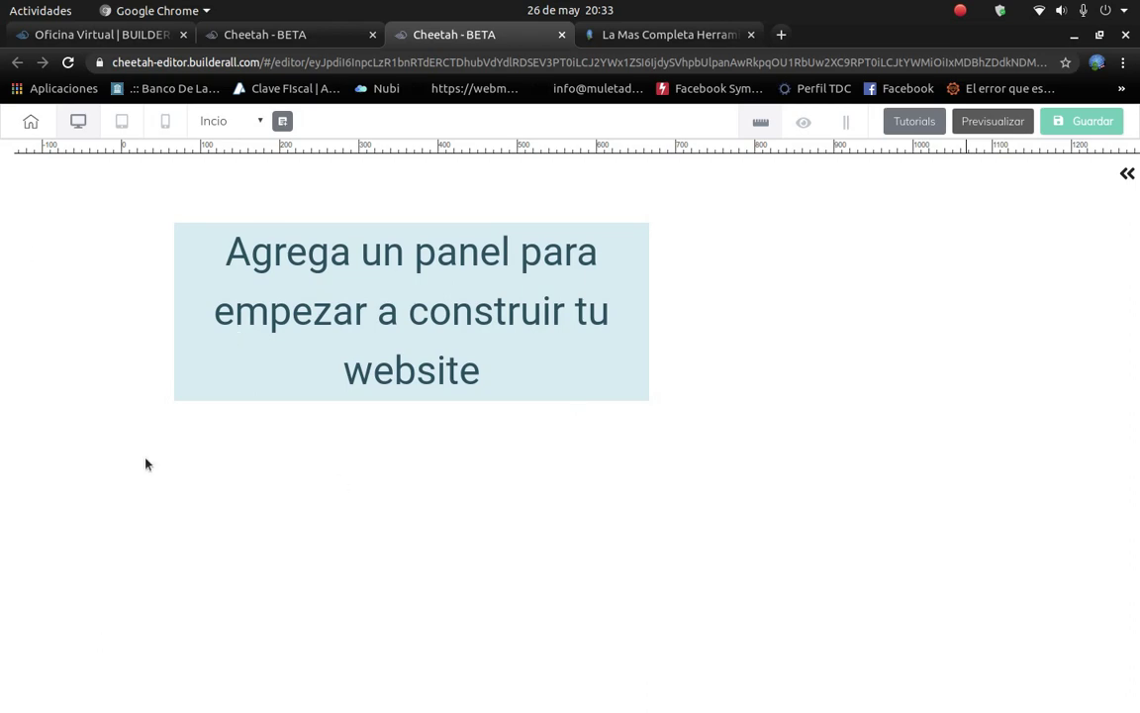
click(259, 122)
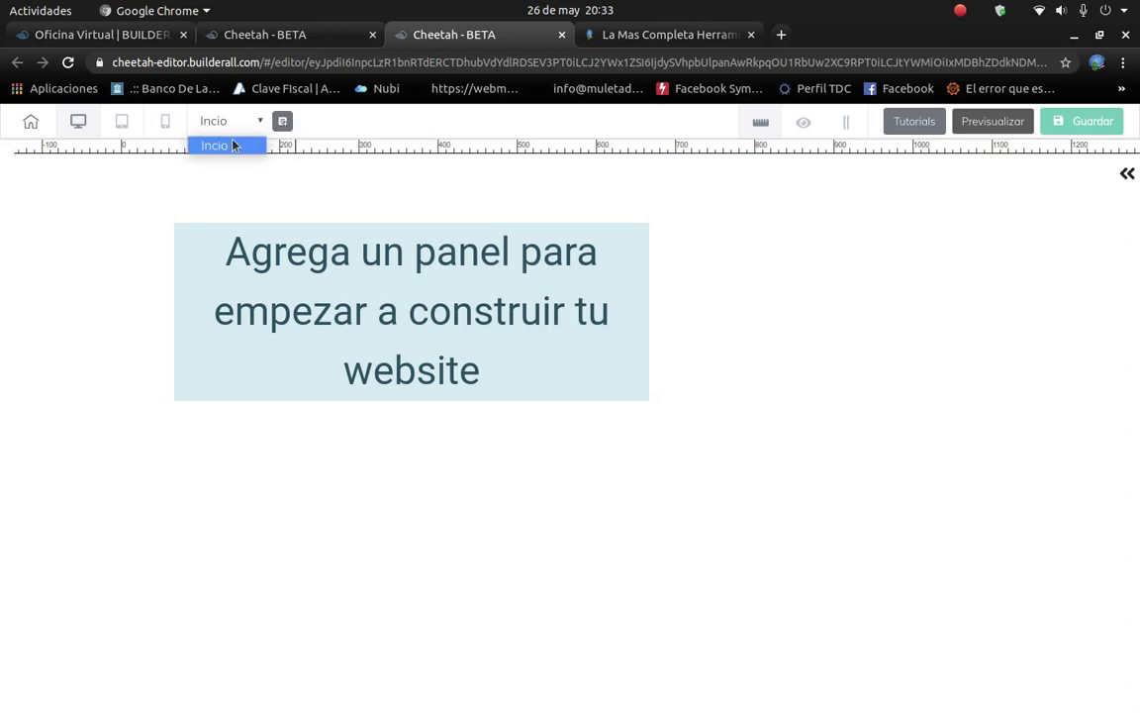
click(245, 123)
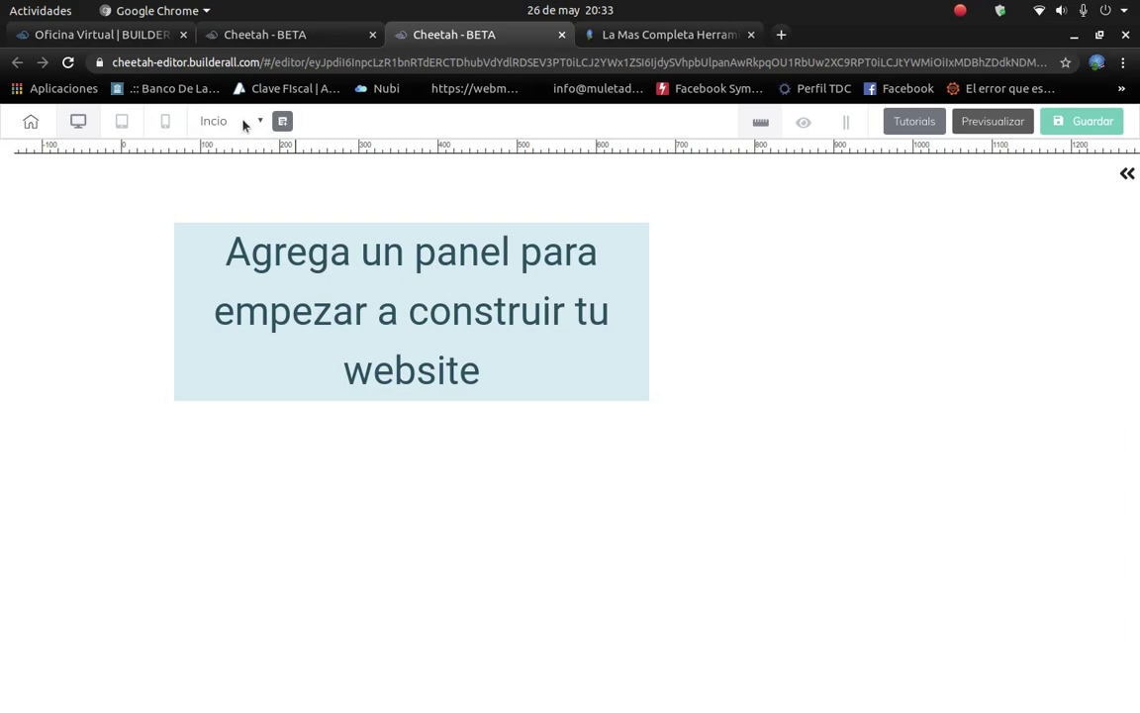
Review the layout of the published mktafiliados example page, from its heading to its social icons, and return to the editor.
click(630, 34)
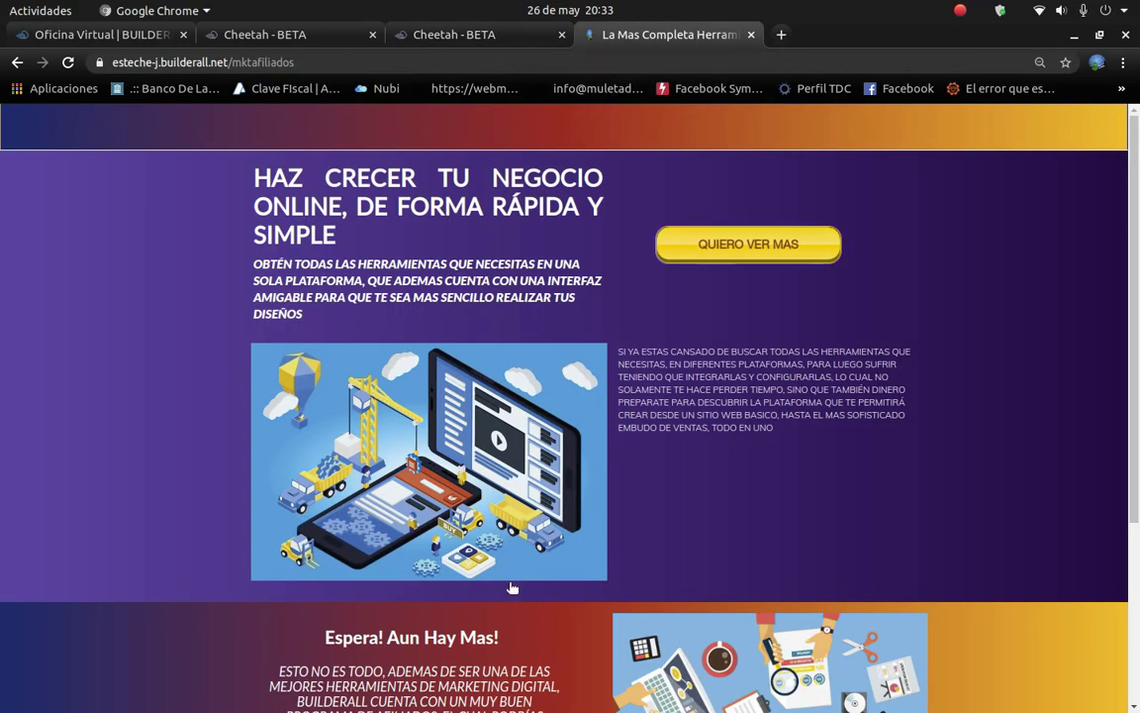
scroll(545, 581, down, 5)
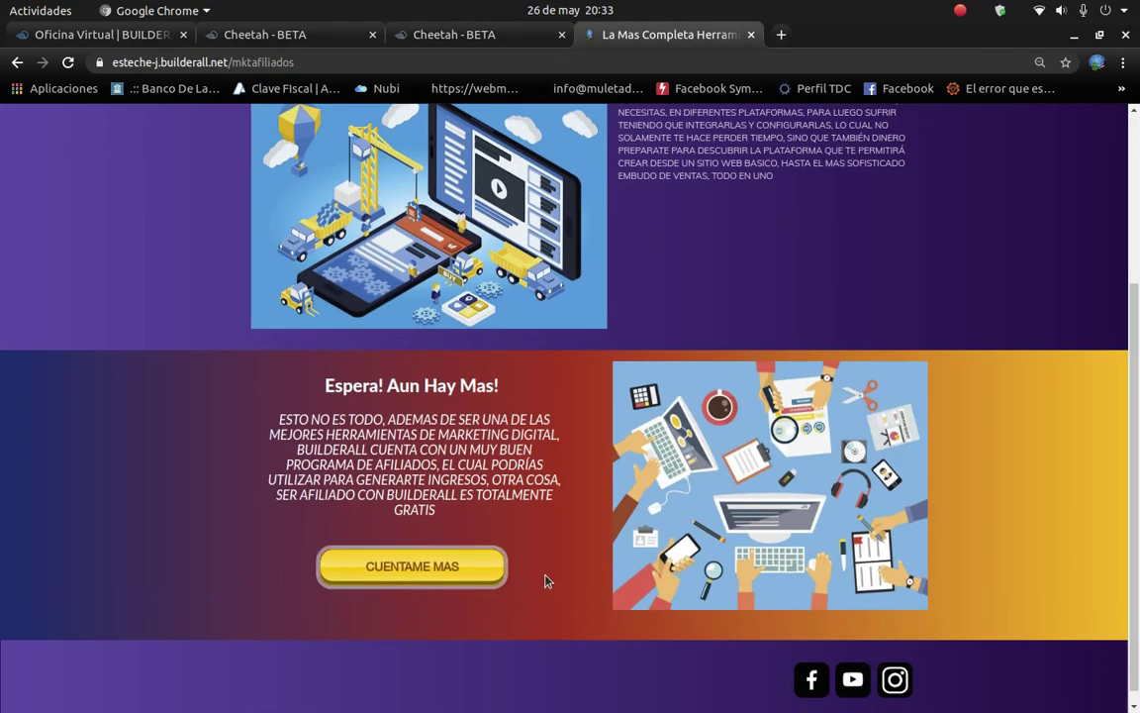
scroll(549, 575, up, 4)
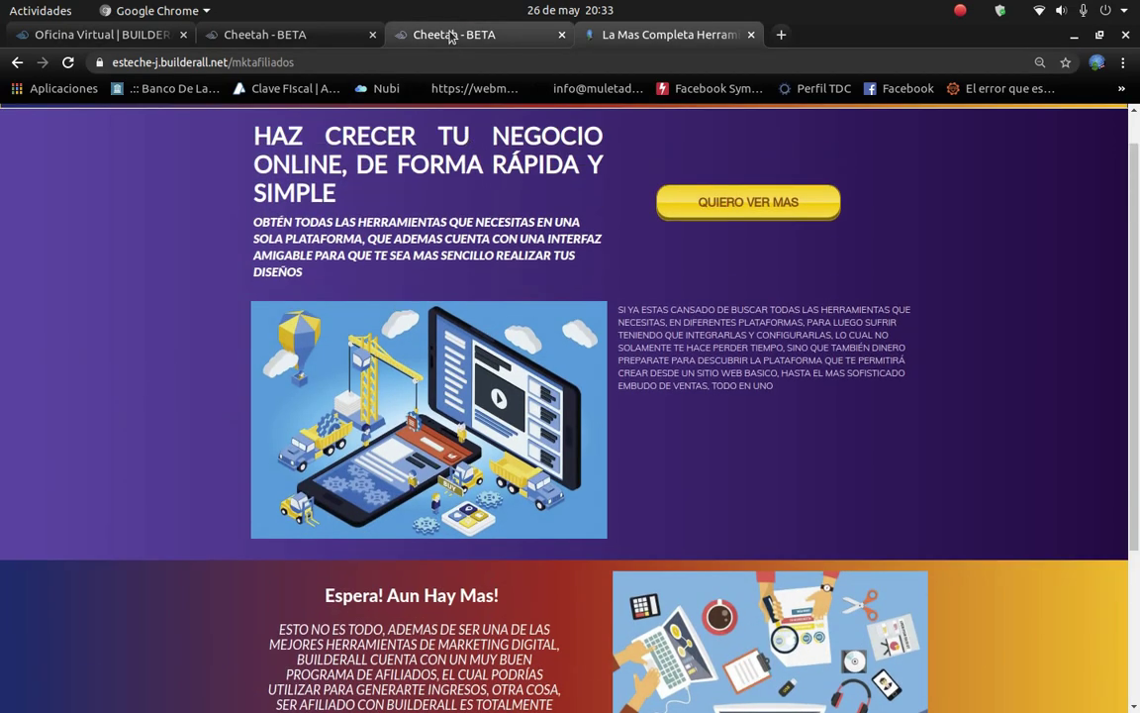
click(450, 37)
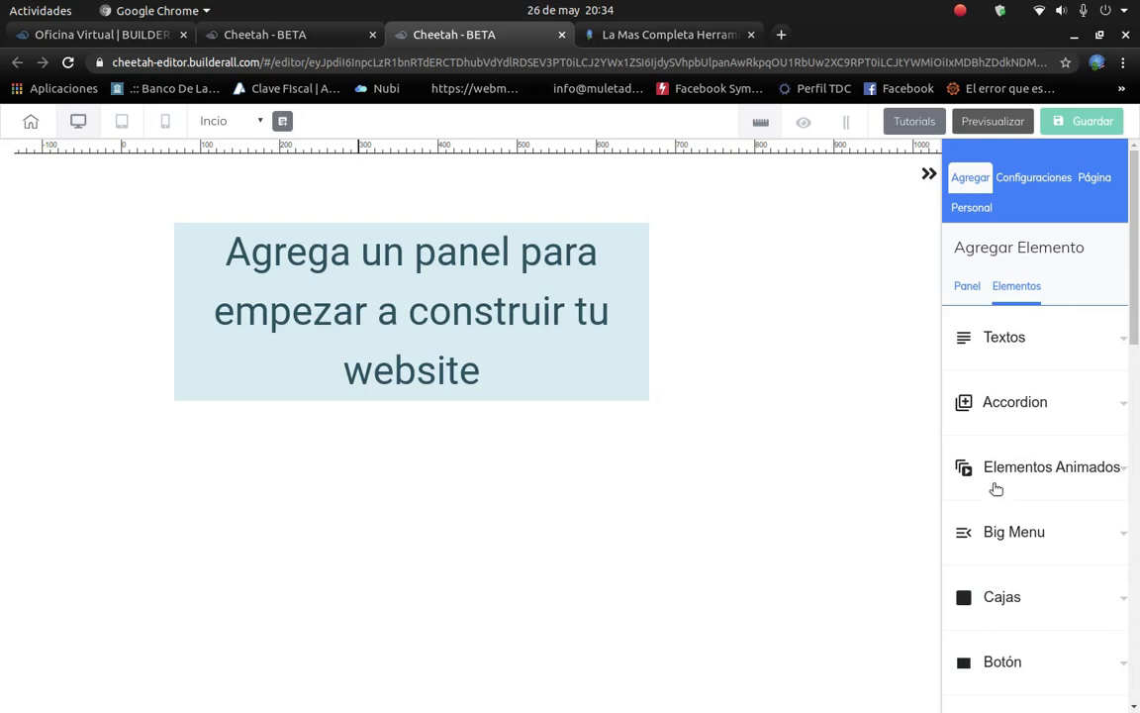
Look through the available elements and examine the contact form designs.
scroll(1030, 550, down, 2)
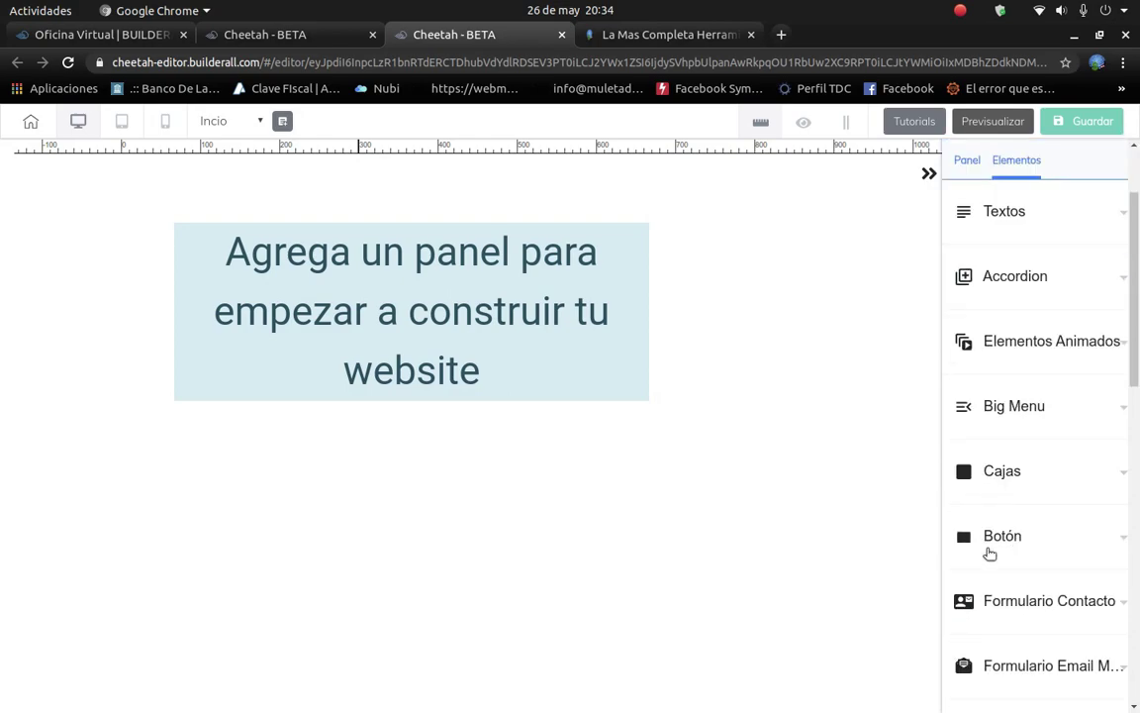
scroll(990, 554, down, 1)
scroll(993, 539, down, 3)
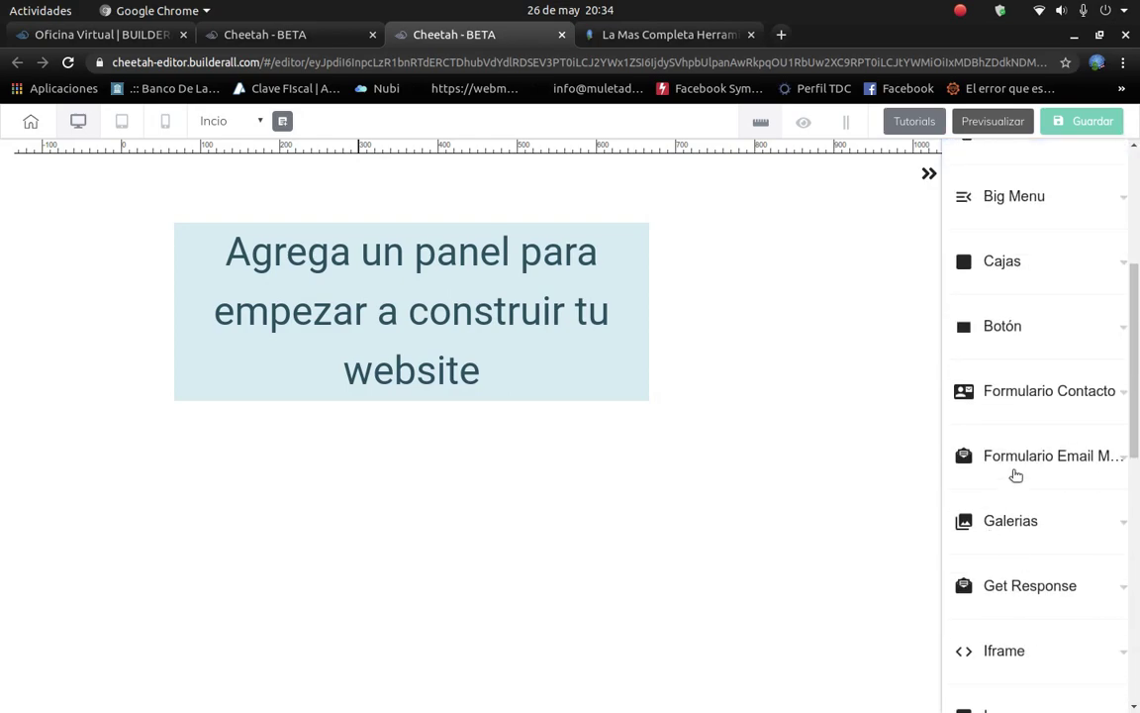
click(1025, 394)
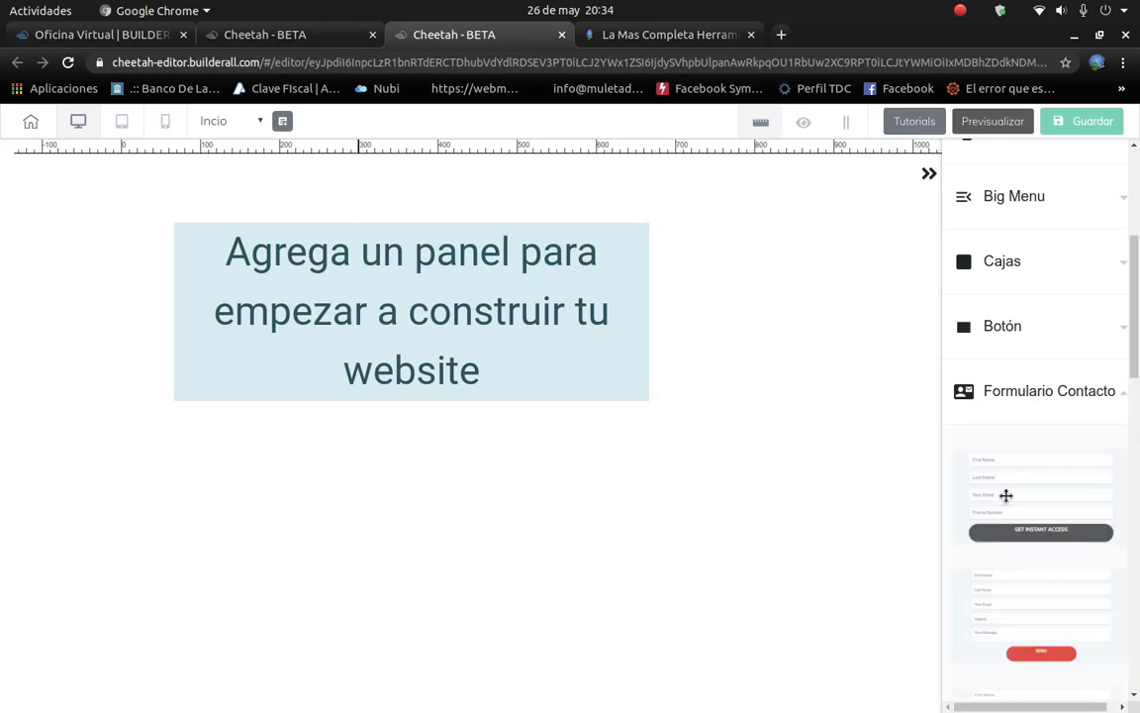
scroll(1008, 498, down, 3)
scroll(1006, 498, up, 2)
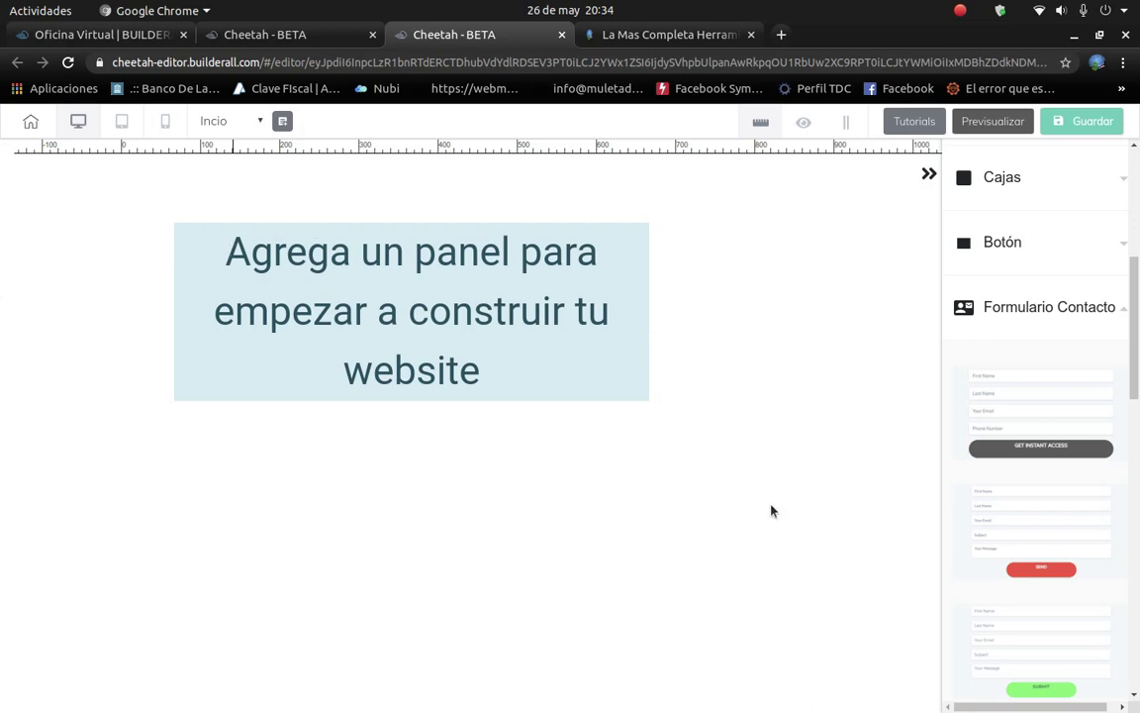
click(1053, 310)
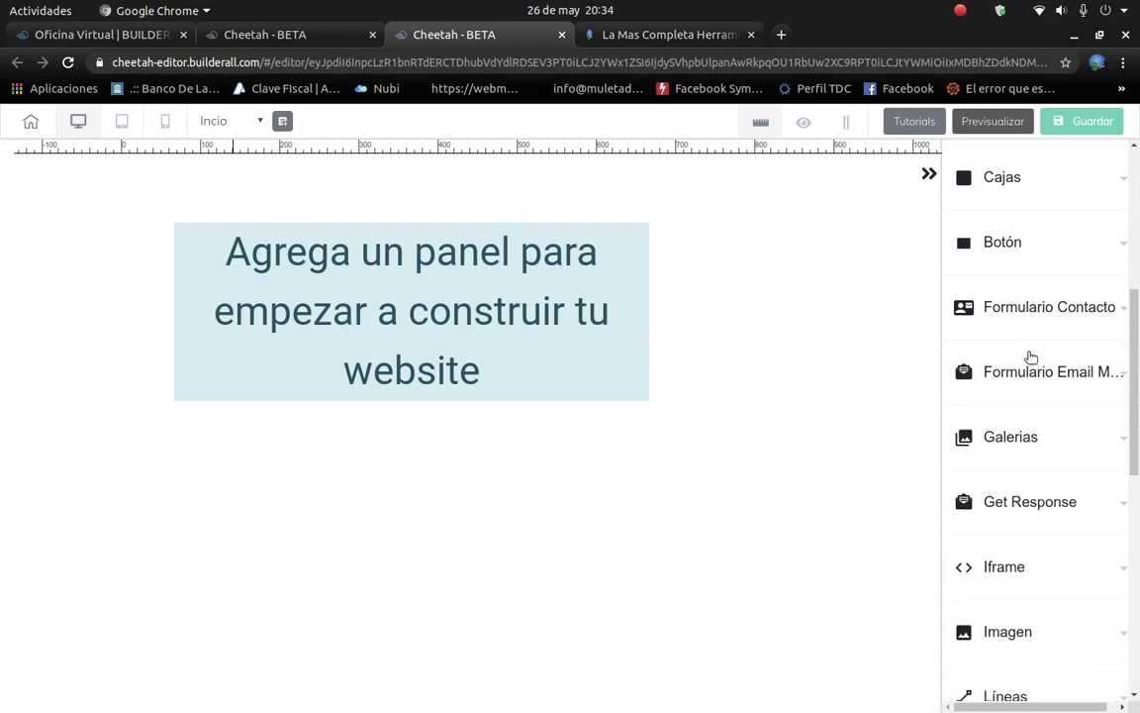
Examine the email marketing form designs and the Get Response form element.
click(1029, 374)
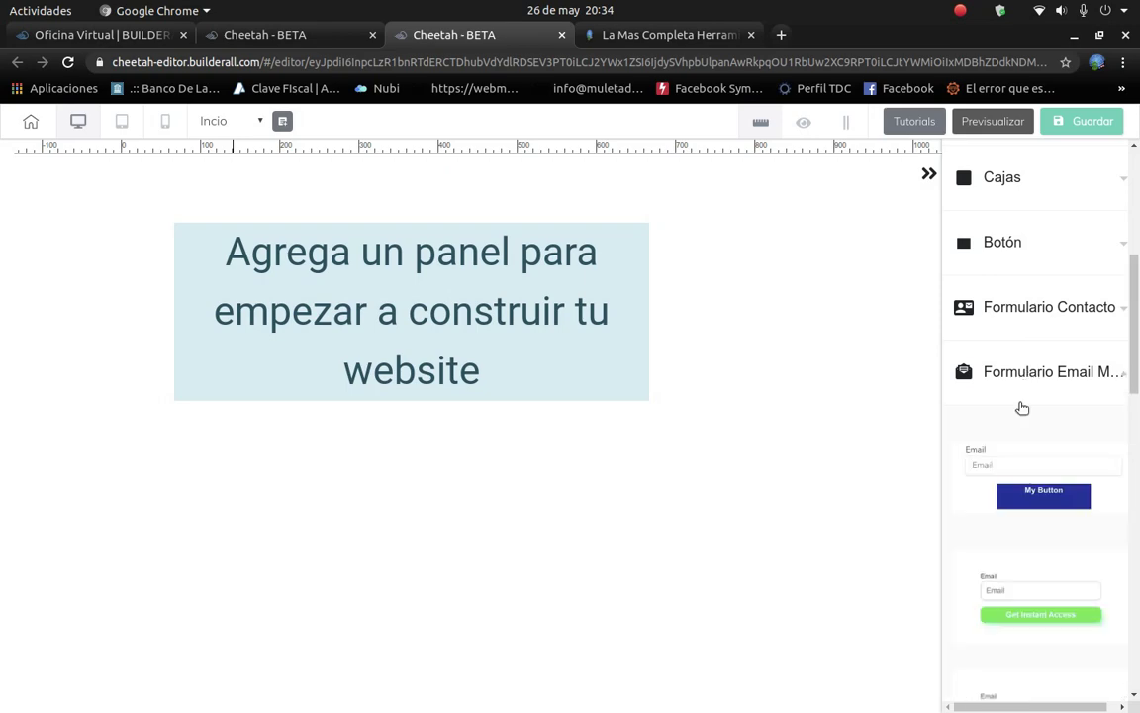
scroll(1011, 519, down, 2)
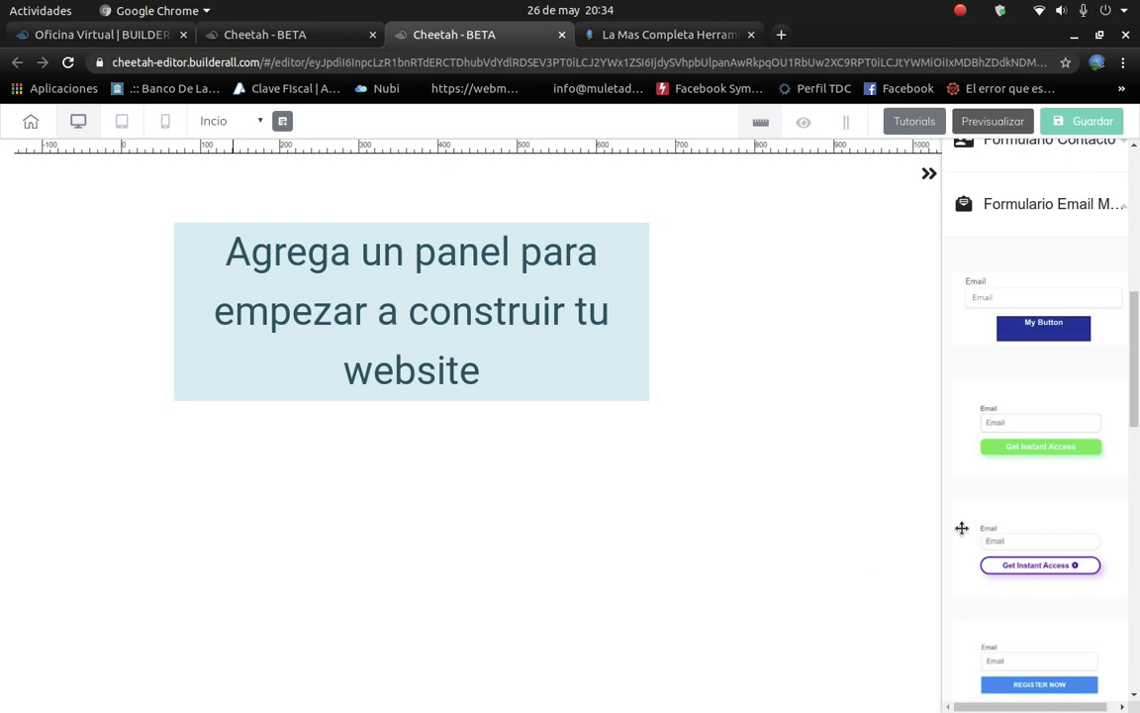
scroll(962, 527, down, 2)
scroll(965, 532, up, 2)
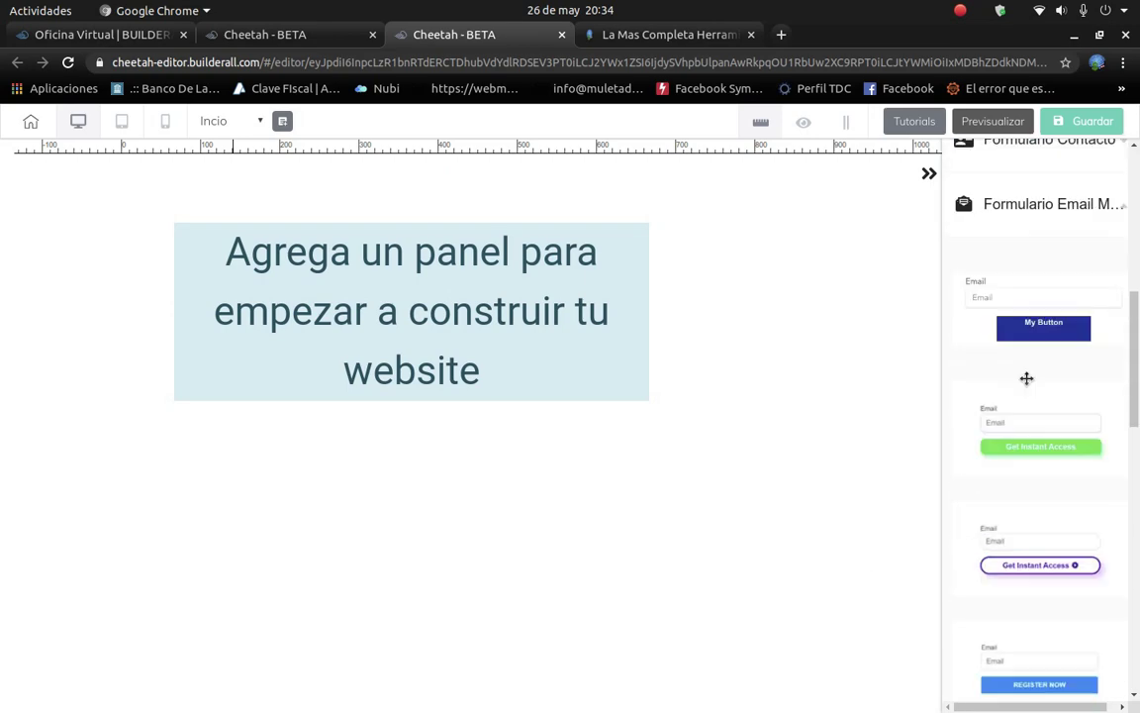
click(1047, 206)
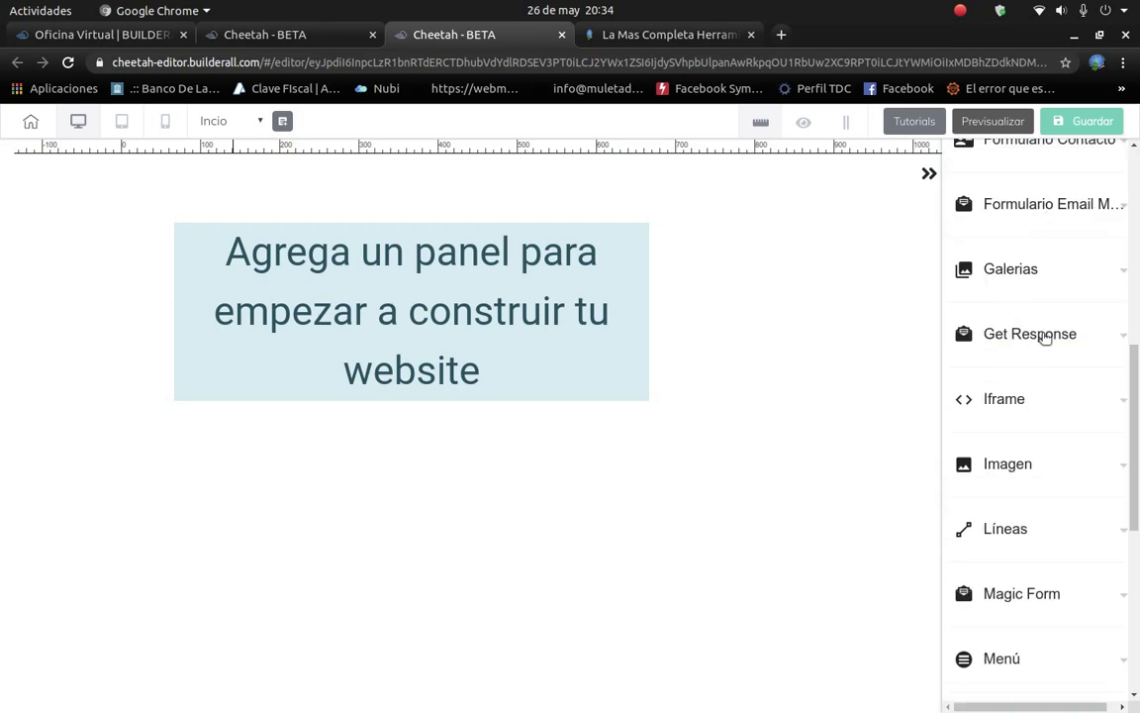
click(1046, 337)
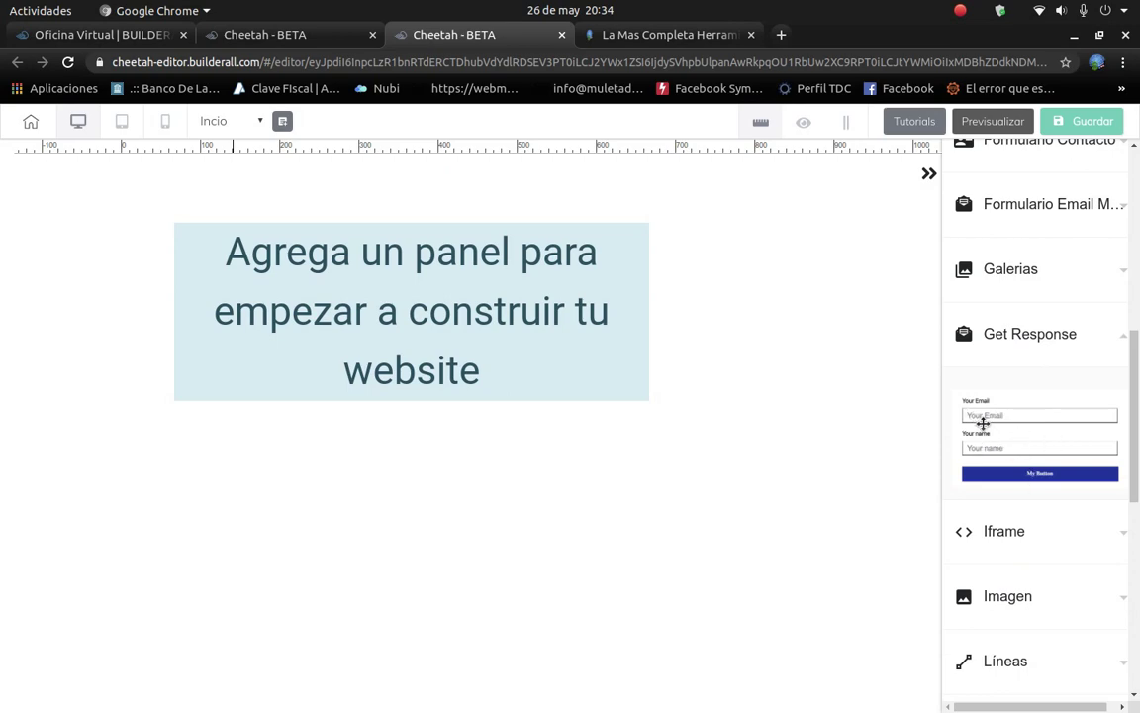
scroll(995, 415, down, 1)
click(1011, 295)
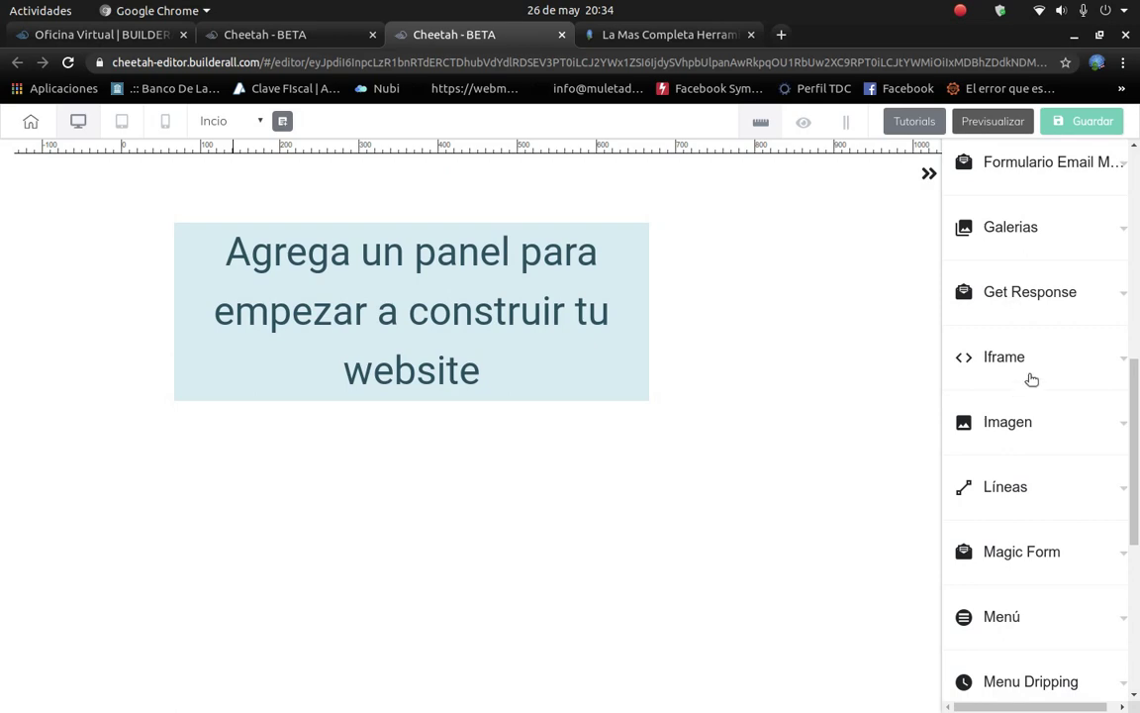
Examine the image elements, including the horizontal, vertical and shadow variants.
click(1031, 431)
scroll(1025, 466, down, 5)
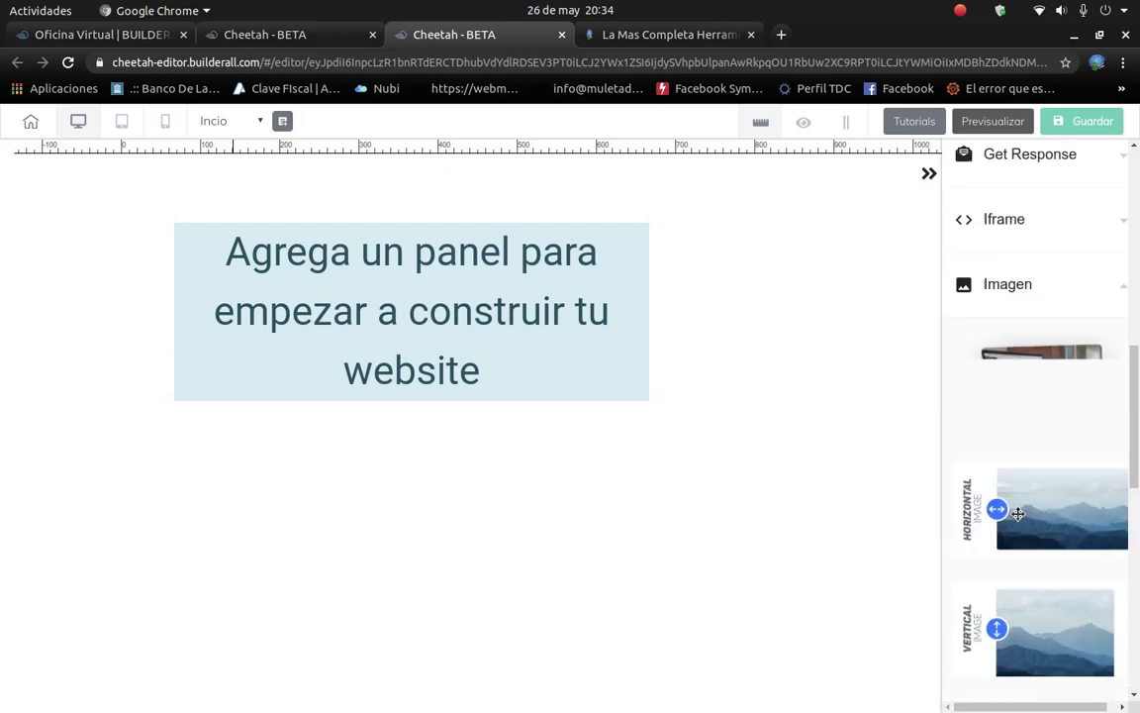
scroll(1032, 476, up, 2)
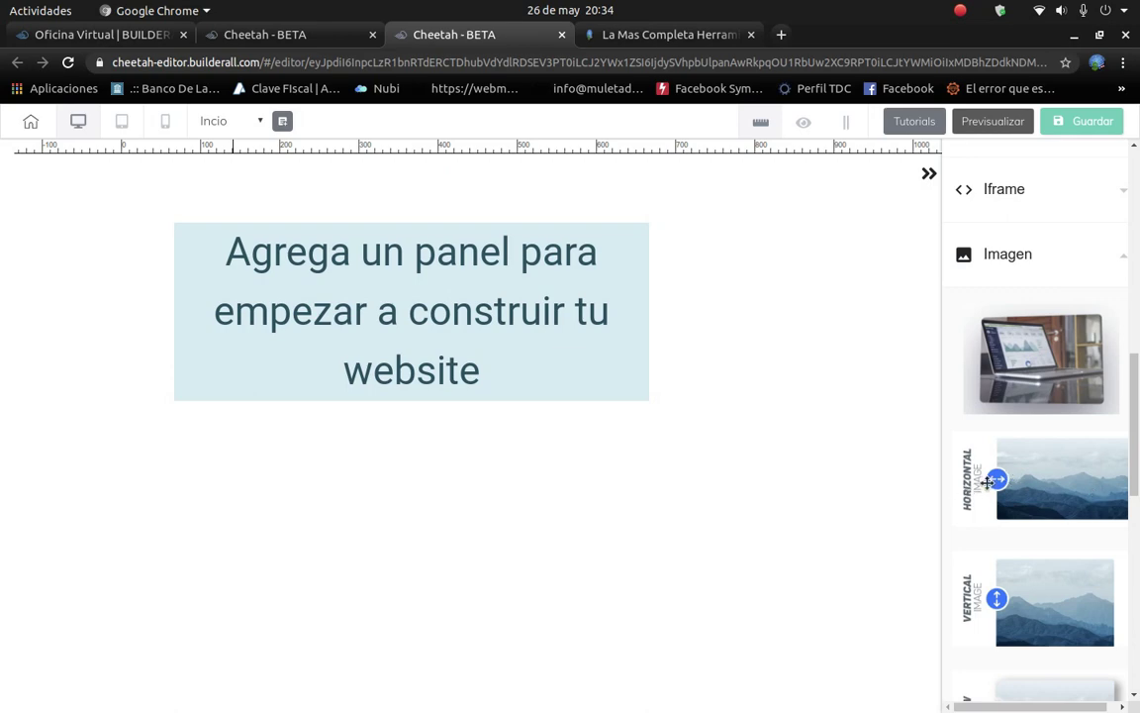
scroll(1040, 508, down, 1)
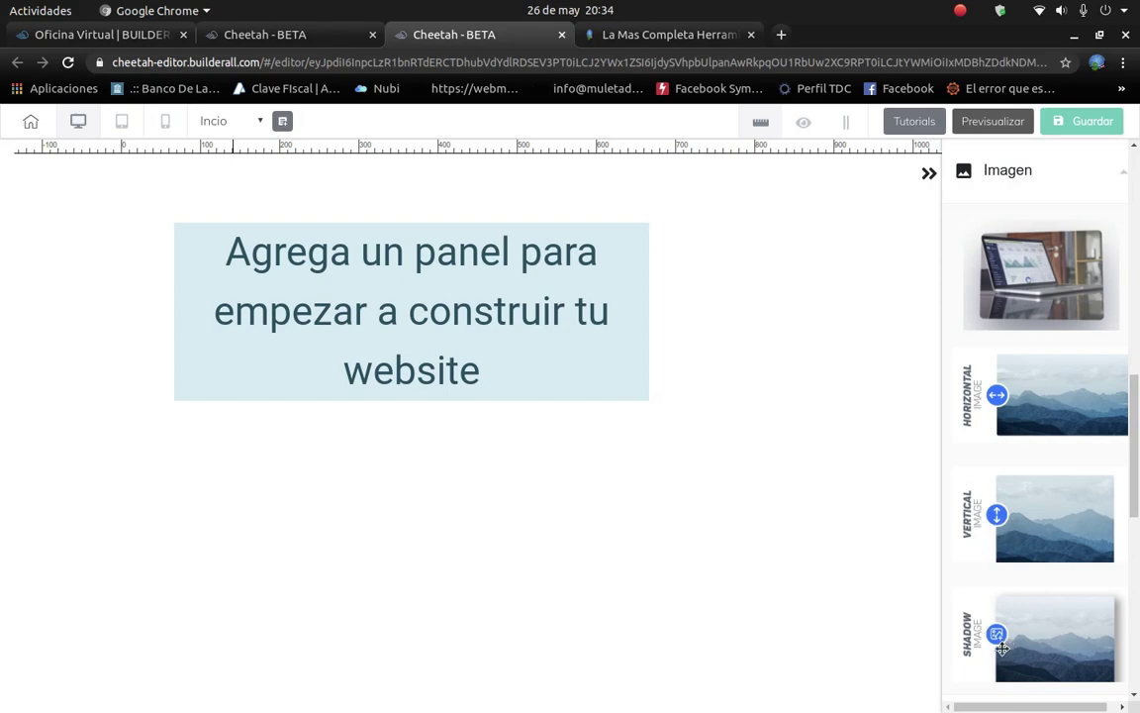
scroll(1030, 520, down, 2)
scroll(1039, 549, up, 1)
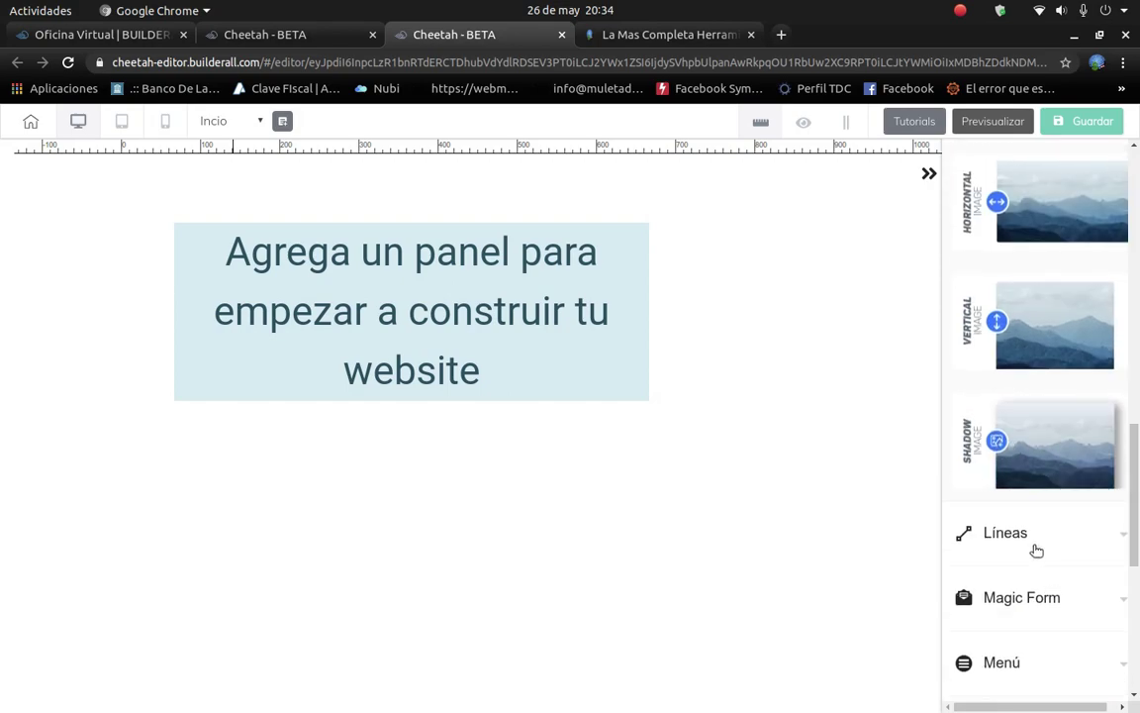
scroll(1061, 260, up, 2)
click(1020, 258)
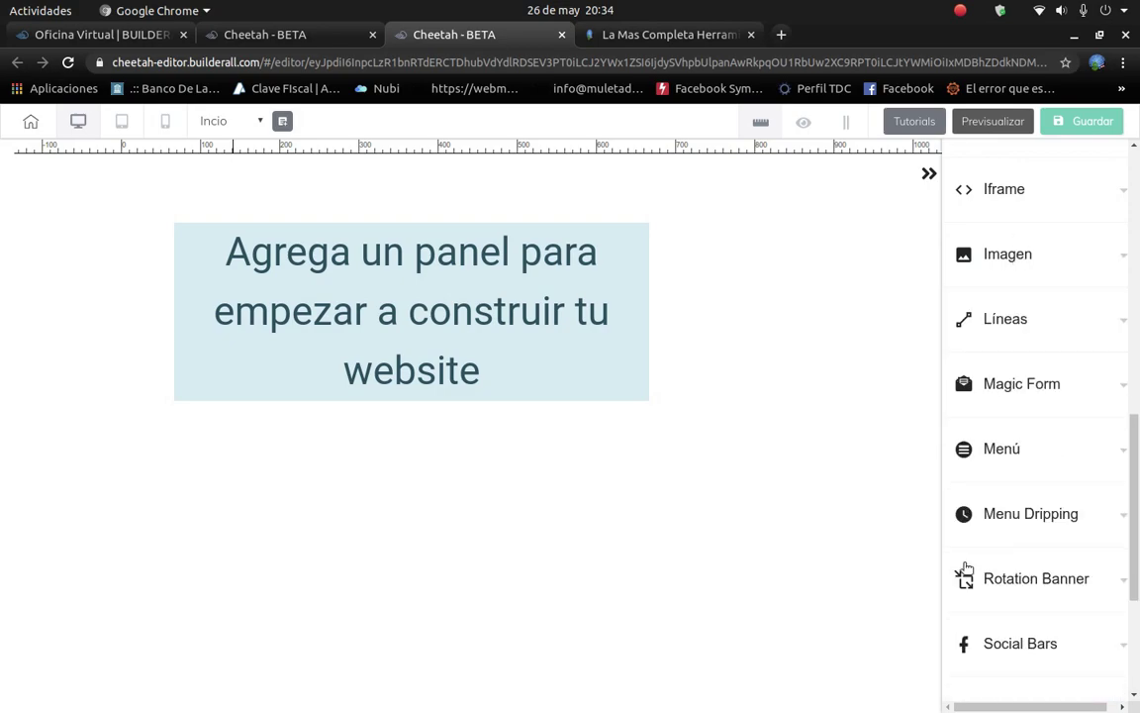
Examine the vertical and horizontal line elements and the Magic Form design.
scroll(1003, 377, down, 1)
click(1011, 243)
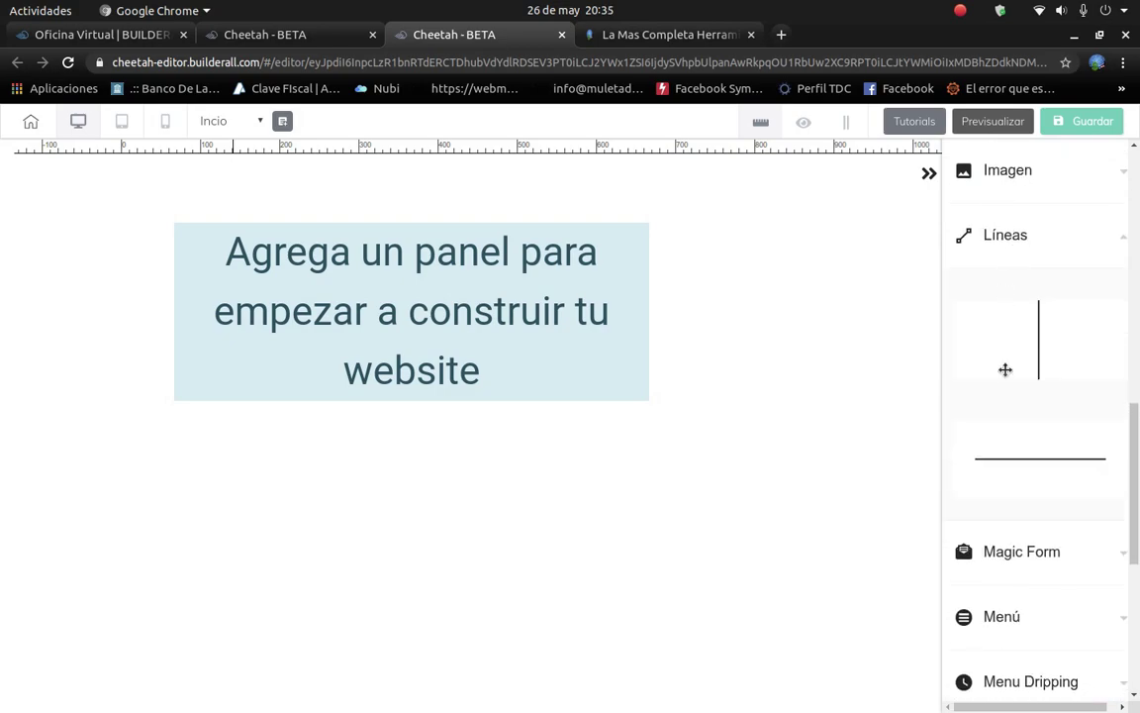
scroll(1028, 496, down, 2)
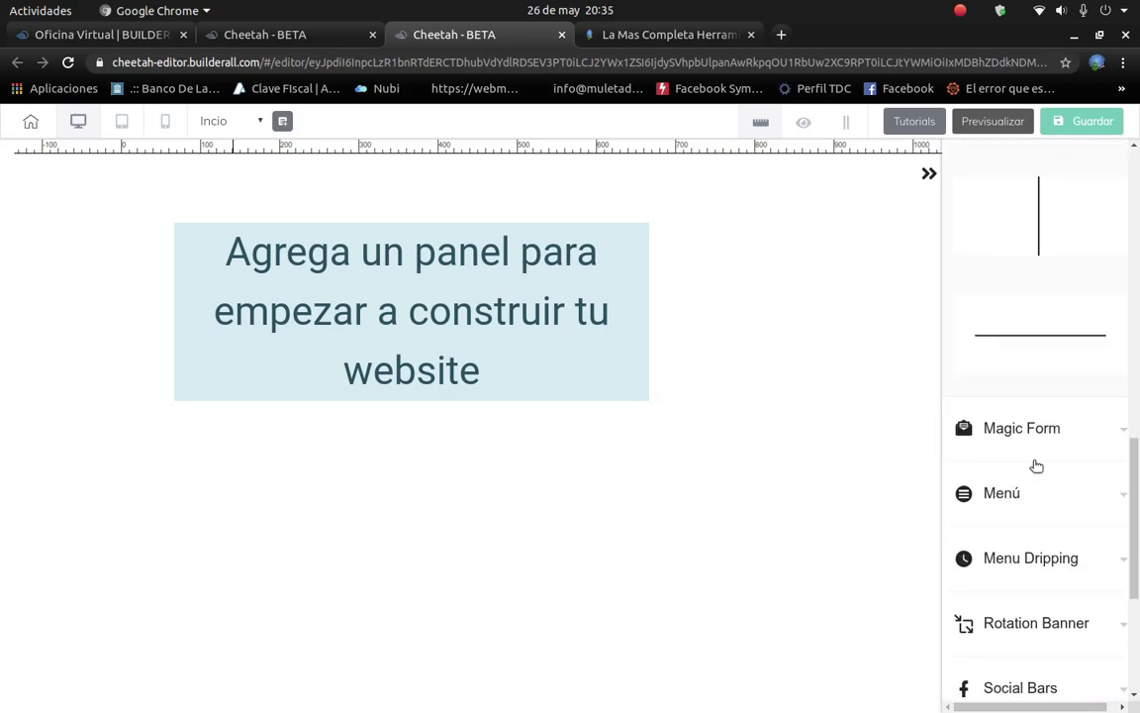
scroll(1036, 463, up, 2)
click(1010, 239)
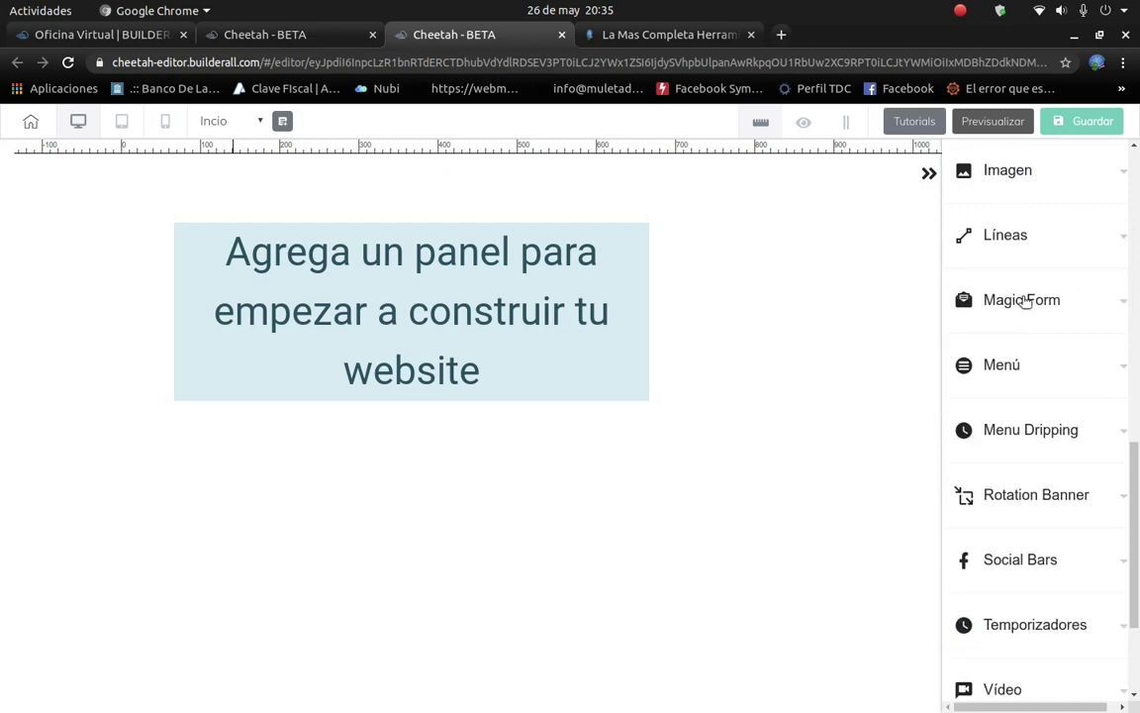
click(1039, 305)
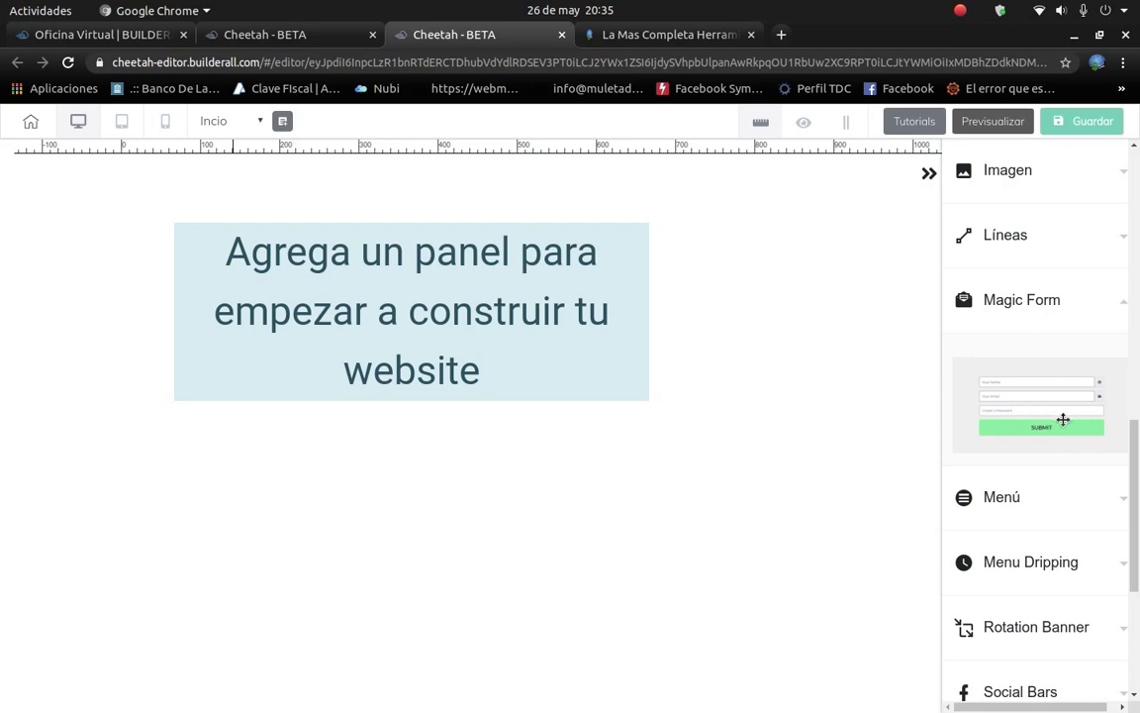
scroll(1063, 420, down, 1)
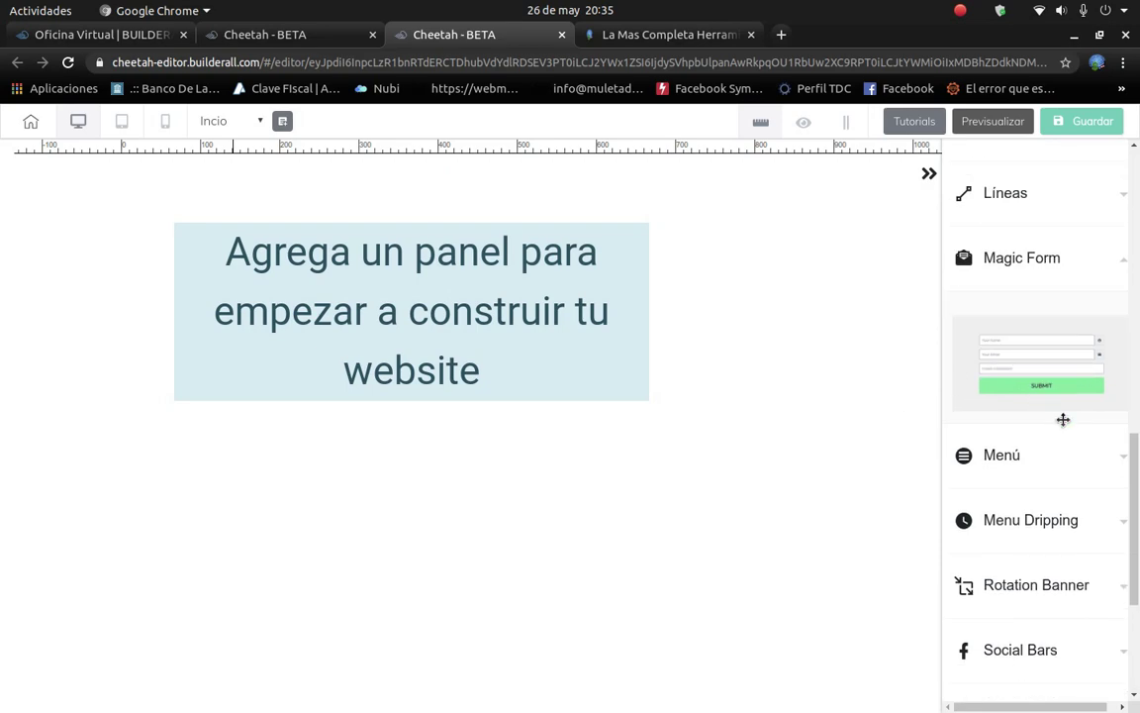
click(1055, 280)
Examine the navigation menu designs among the available elements.
click(1030, 337)
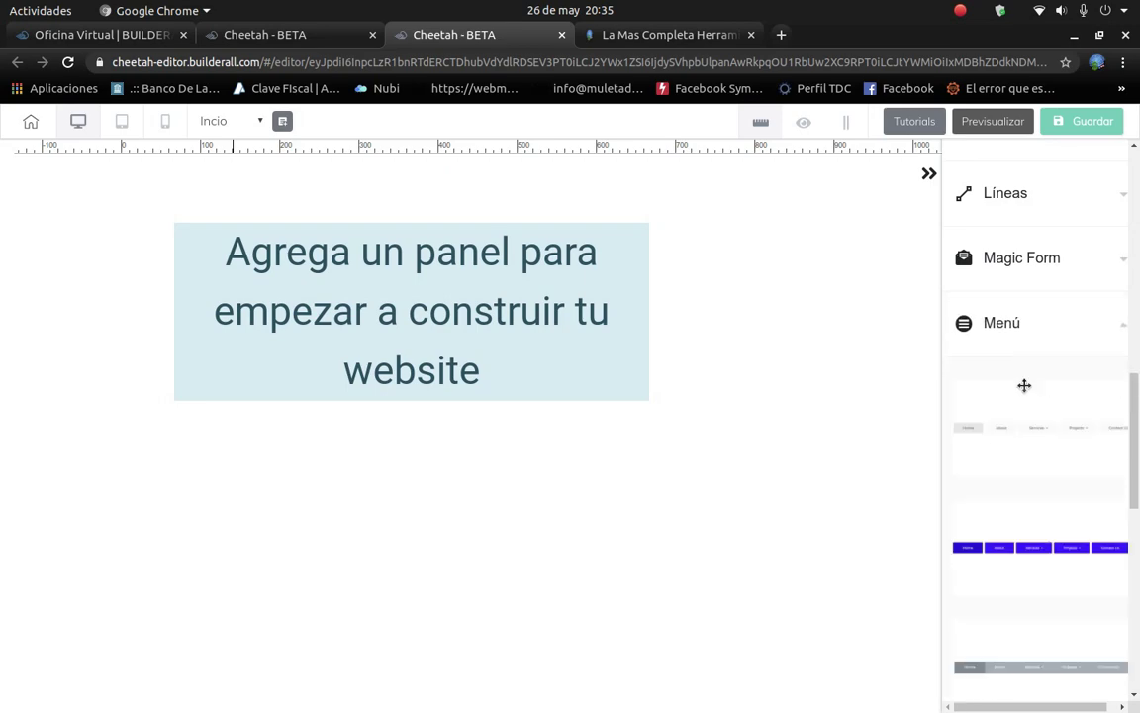
scroll(1030, 495, down, 6)
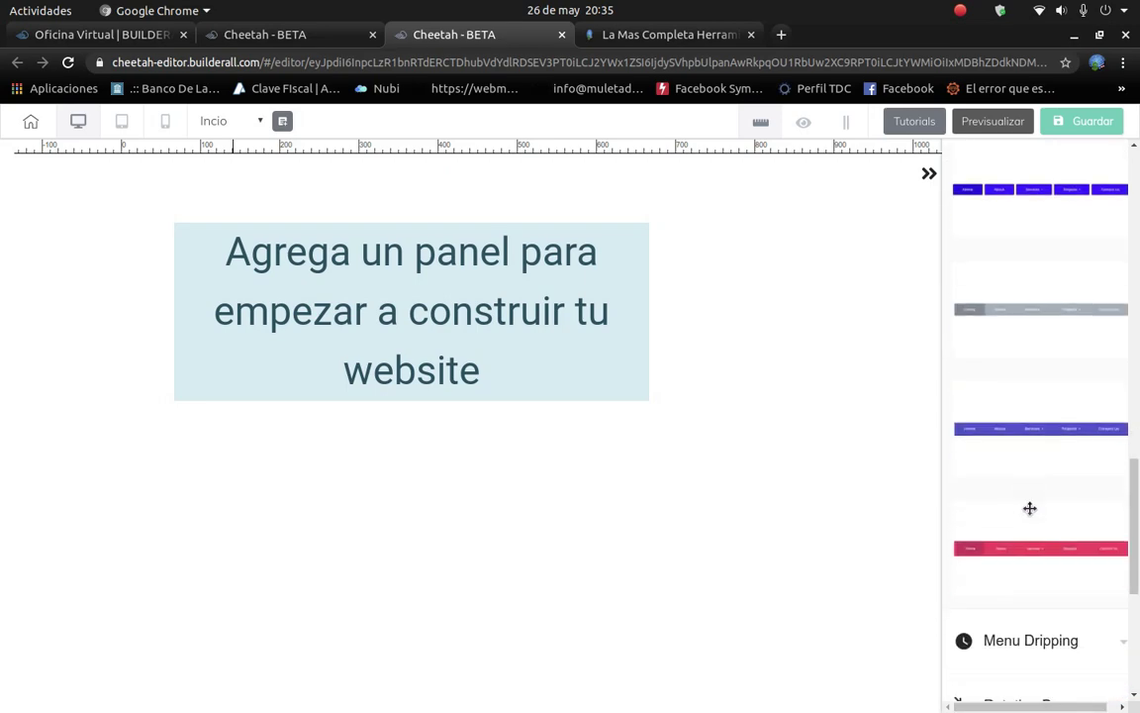
scroll(1029, 508, down, 2)
scroll(1031, 512, up, 7)
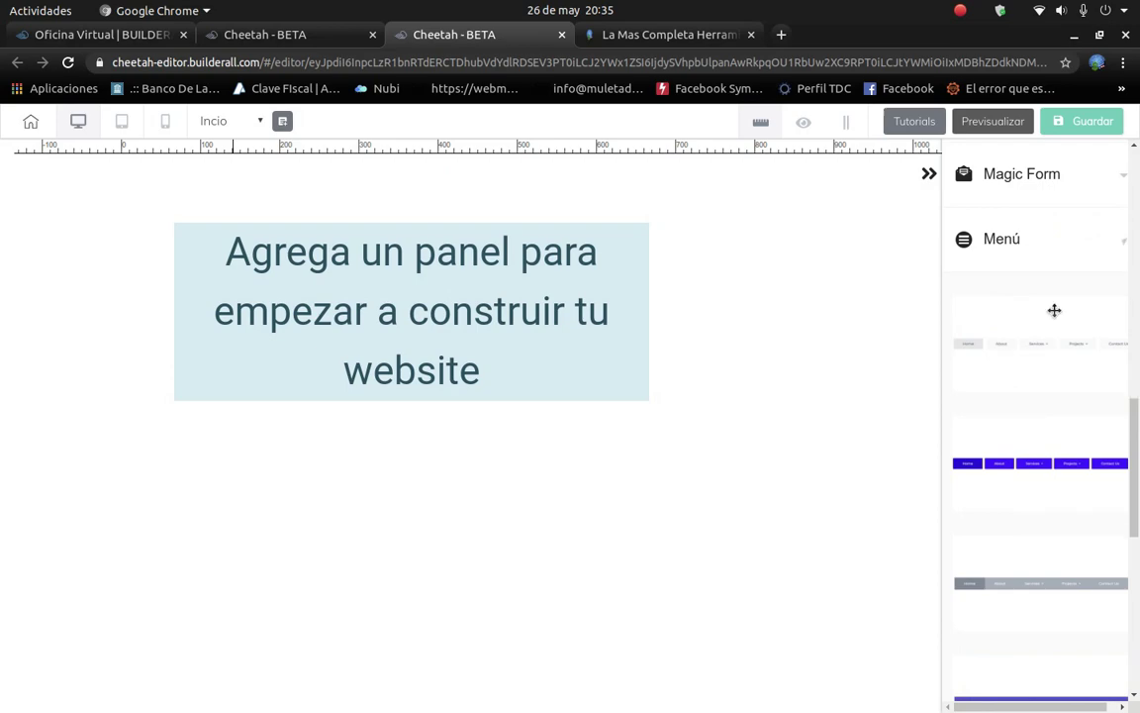
Examine the Menu Dripping designs and the Rotation Banner designs among the available elements.
click(1054, 310)
click(1041, 315)
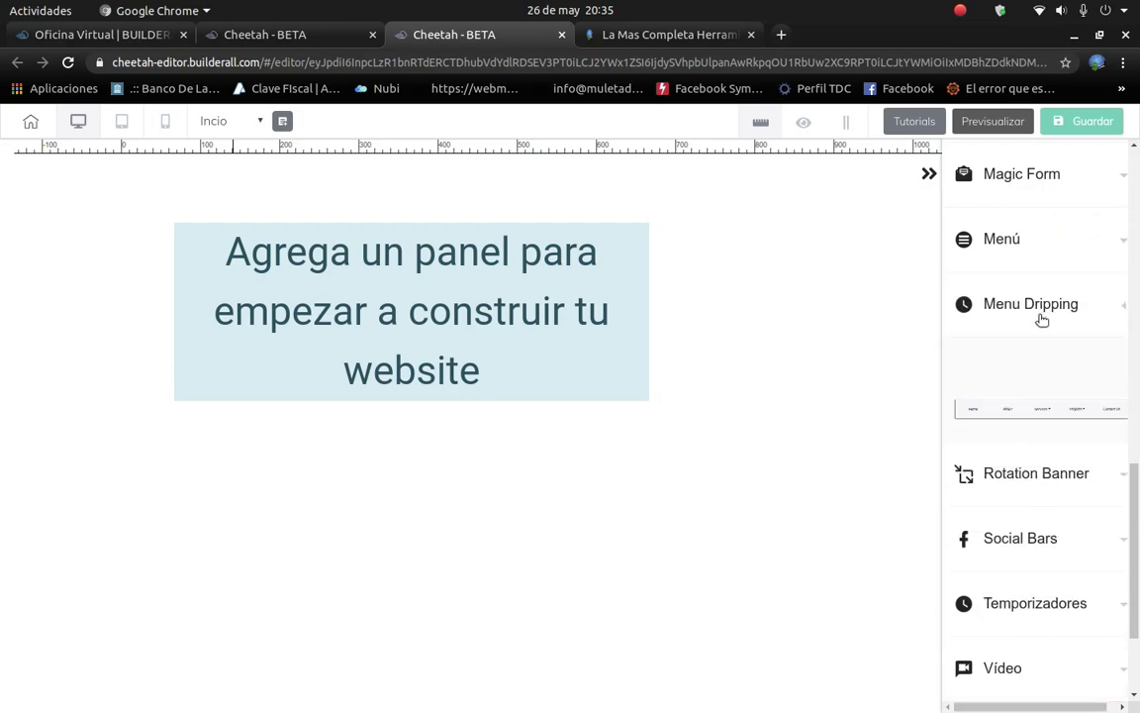
scroll(1050, 523, down, 2)
scroll(1050, 524, down, 5)
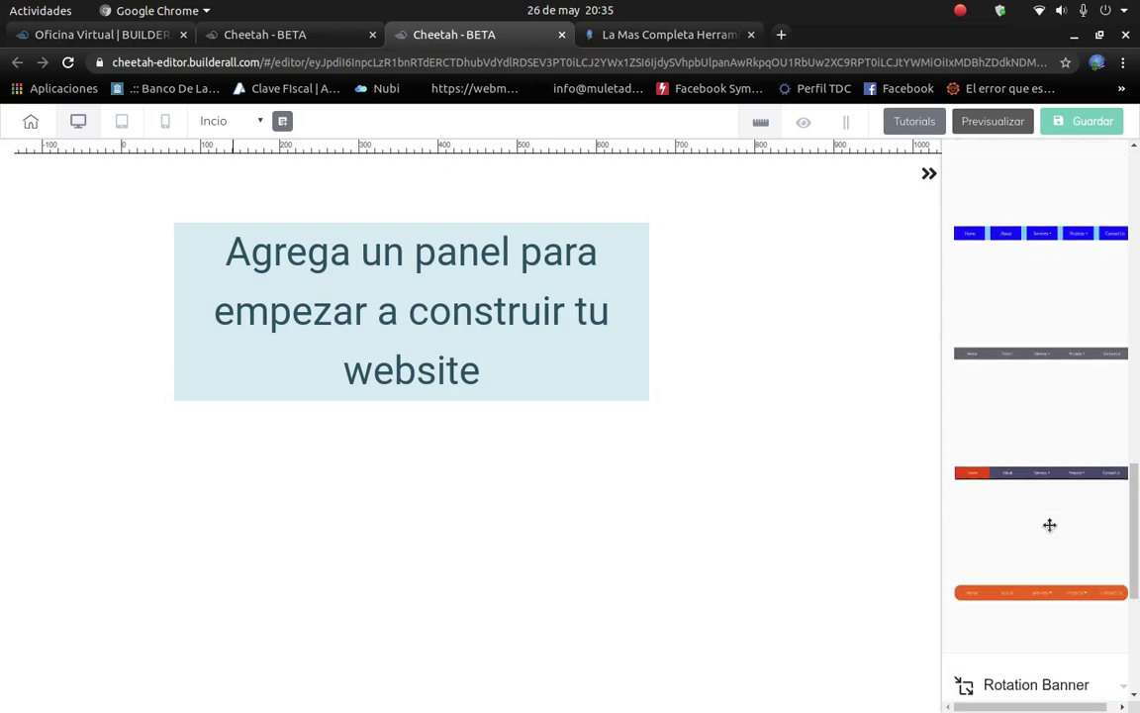
scroll(1048, 519, up, 5)
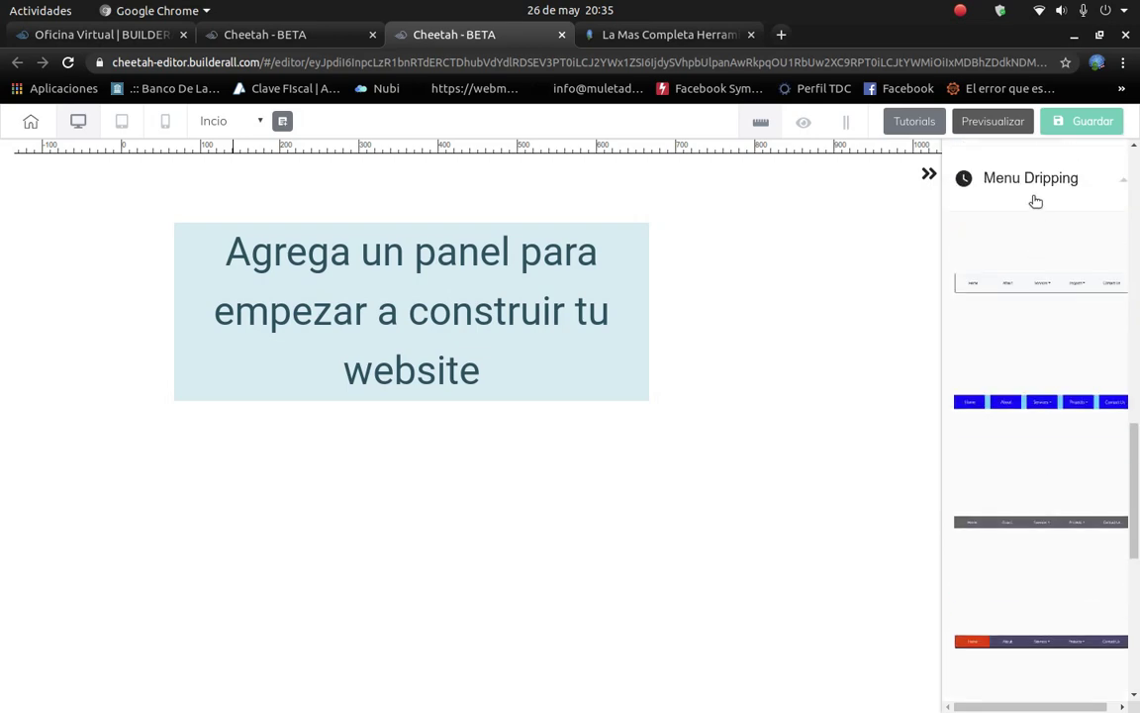
click(1030, 199)
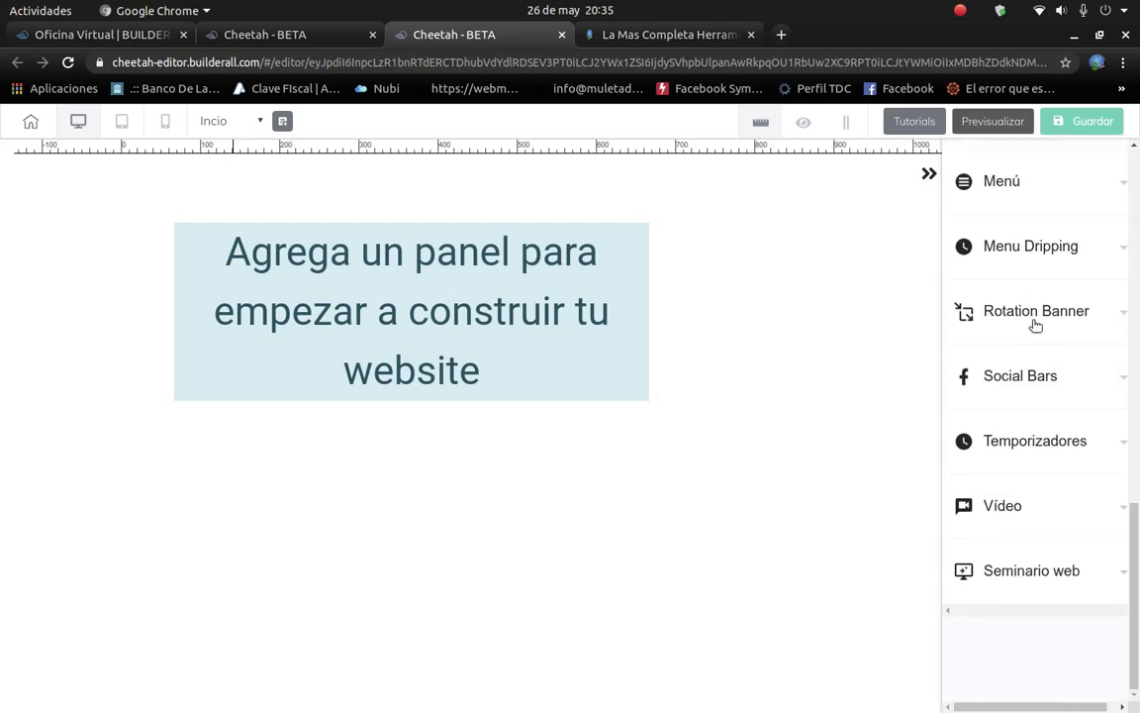
click(1034, 321)
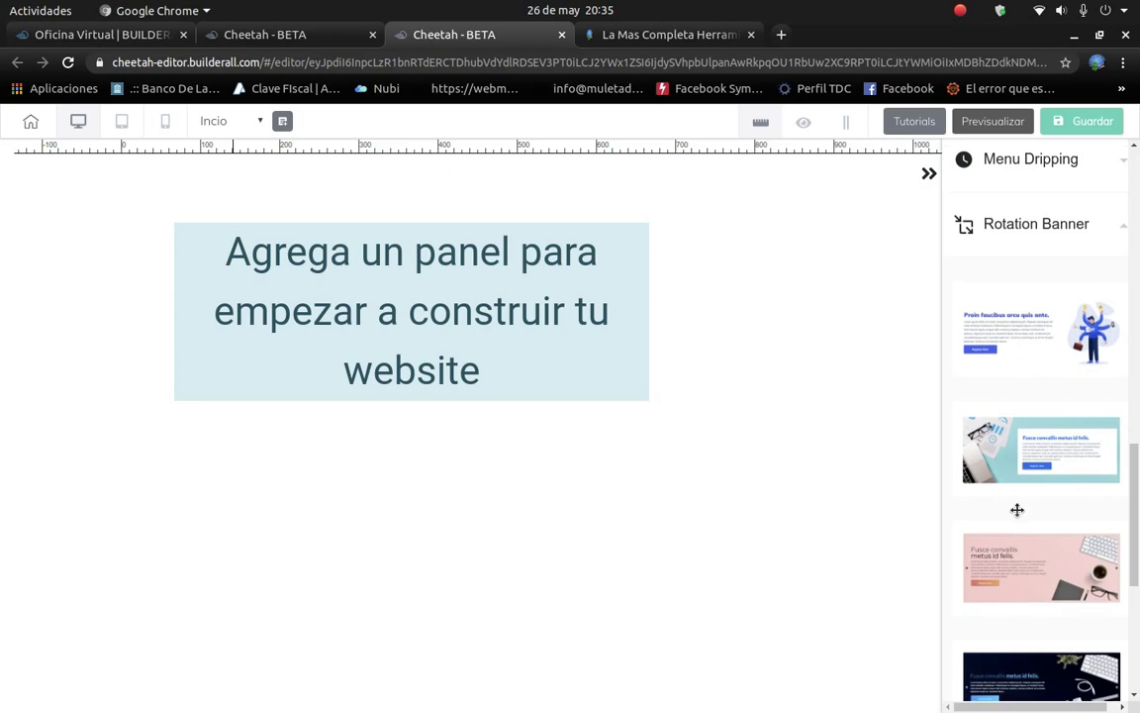
scroll(1016, 509, down, 4)
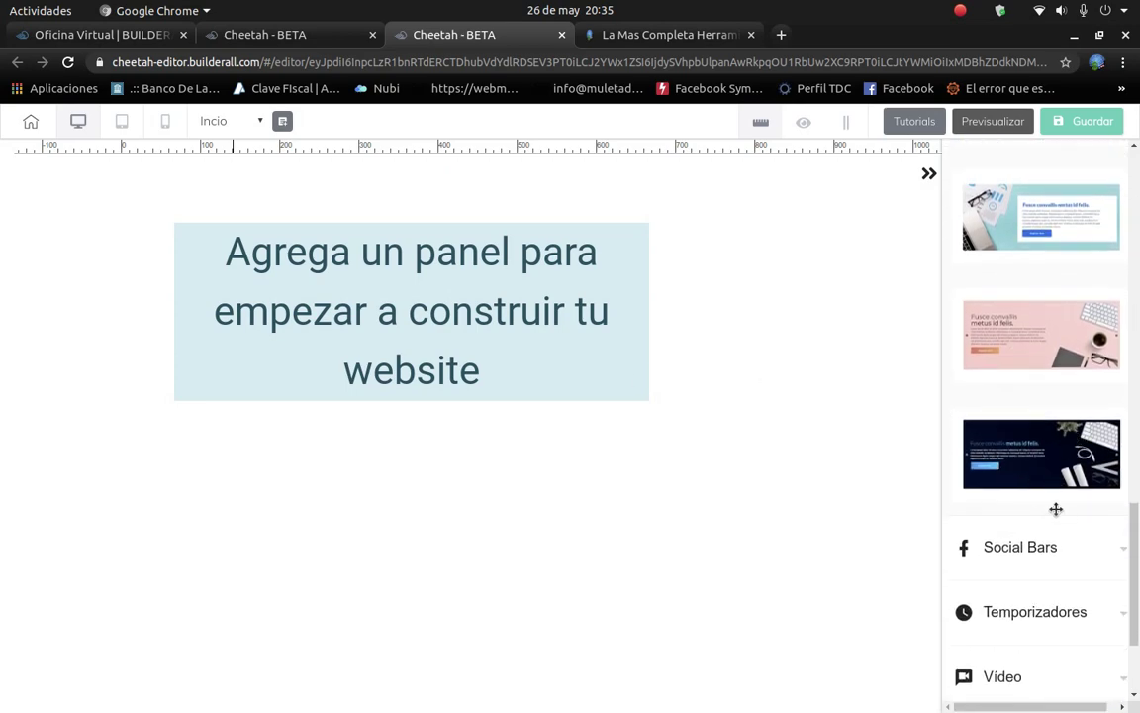
Examine the Social Bars element and the countdown timer designs.
click(1053, 569)
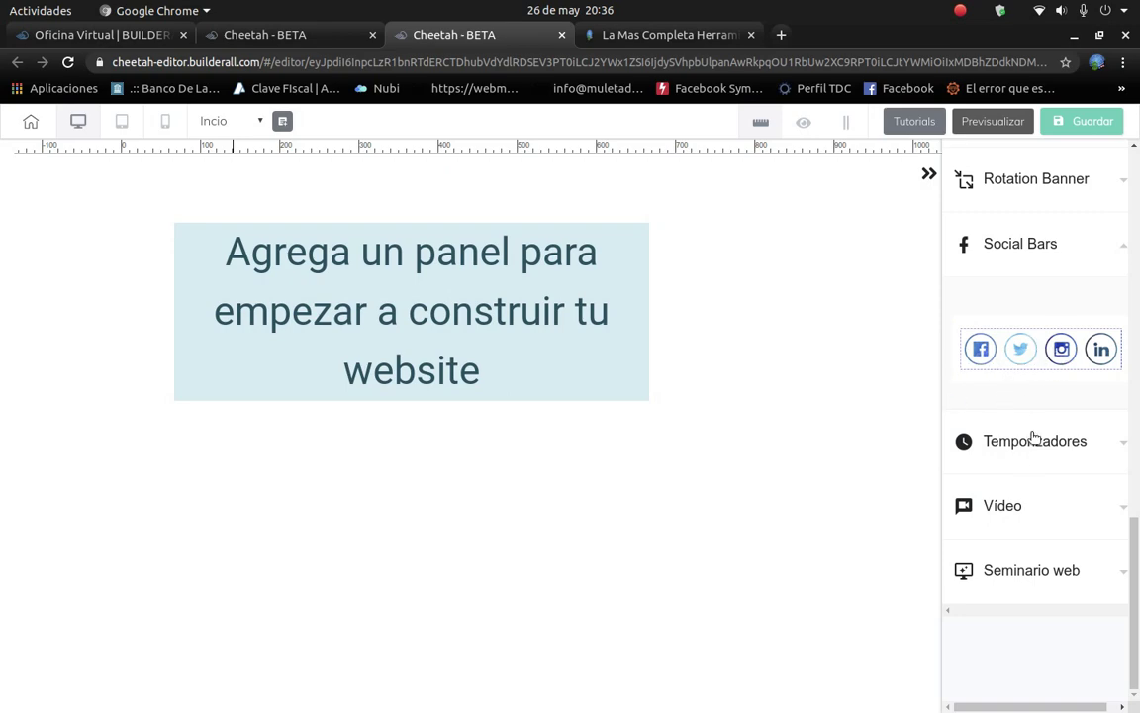
click(1050, 262)
click(1031, 437)
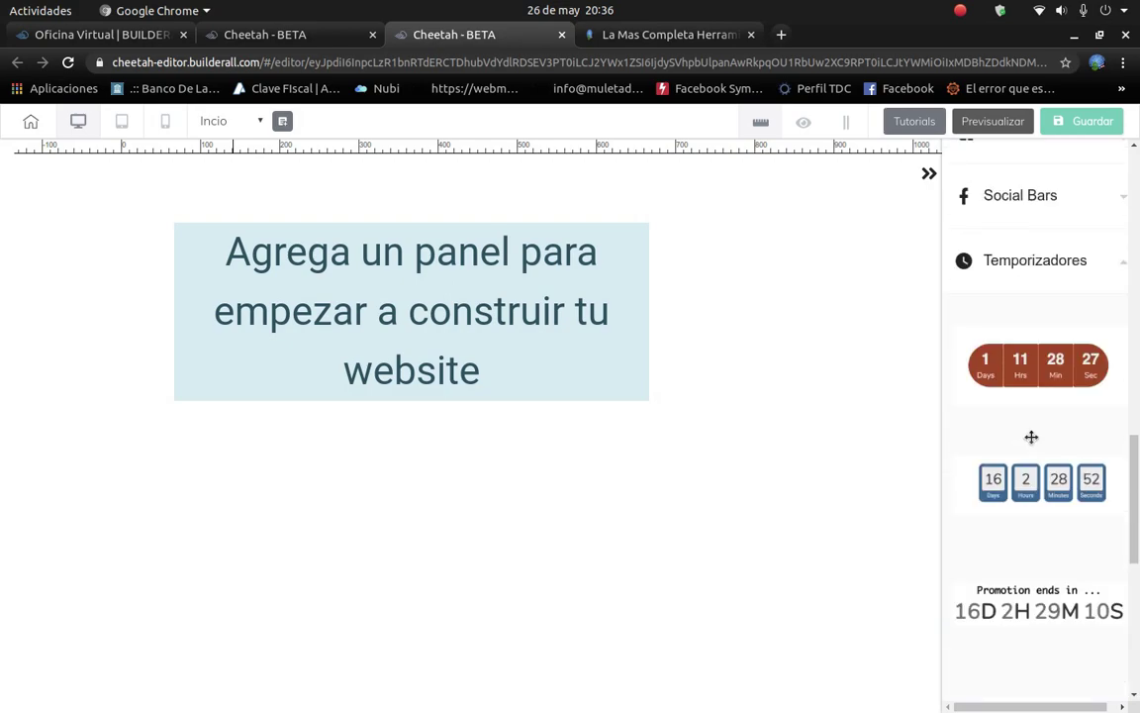
click(1068, 277)
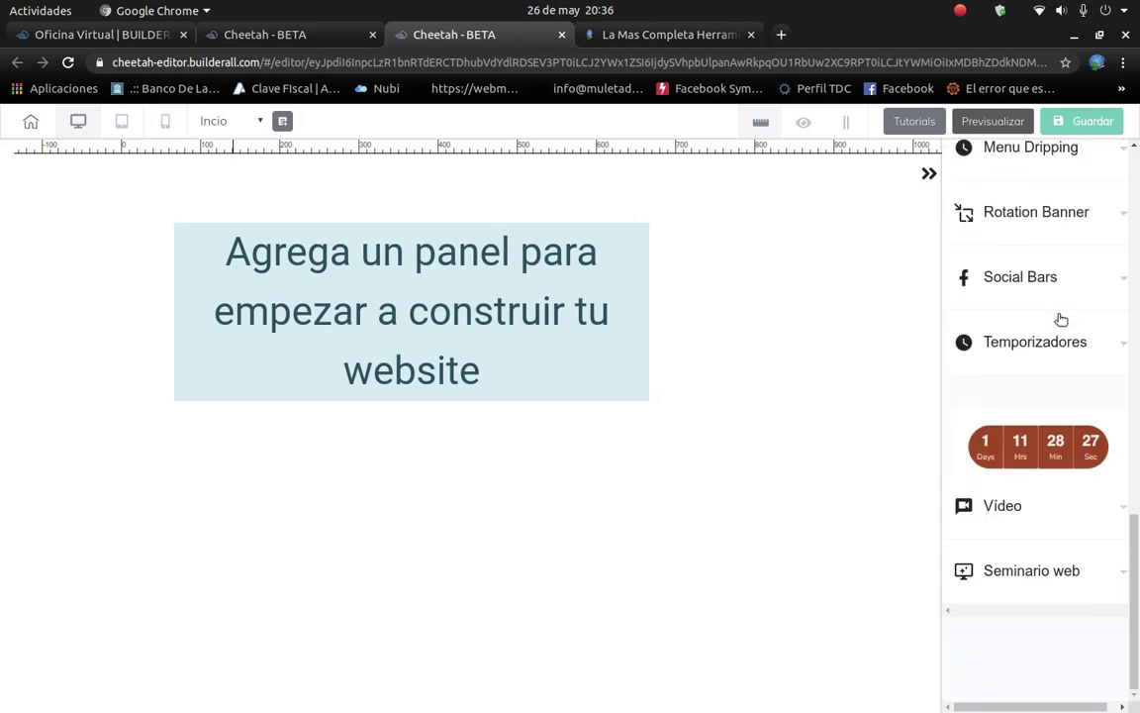
Examine the YouTube, Vimeo, Wistia and Vidello video elements and the web seminar element.
click(1061, 534)
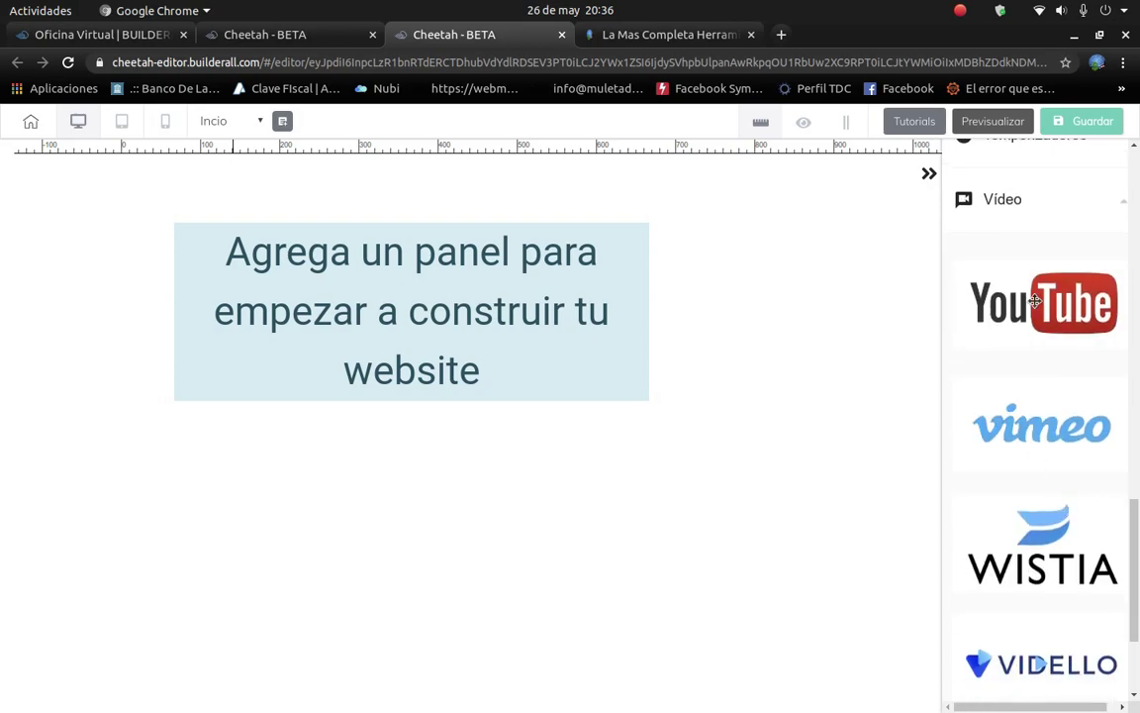
scroll(1025, 501, down, 3)
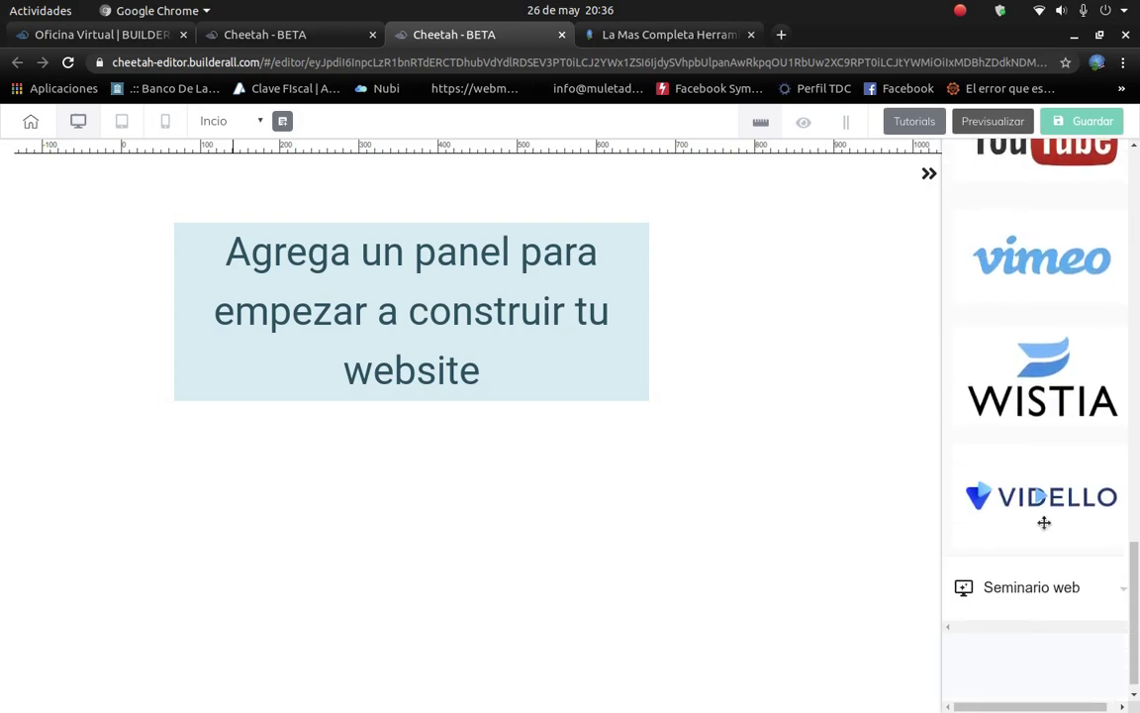
scroll(1045, 522, up, 4)
click(995, 245)
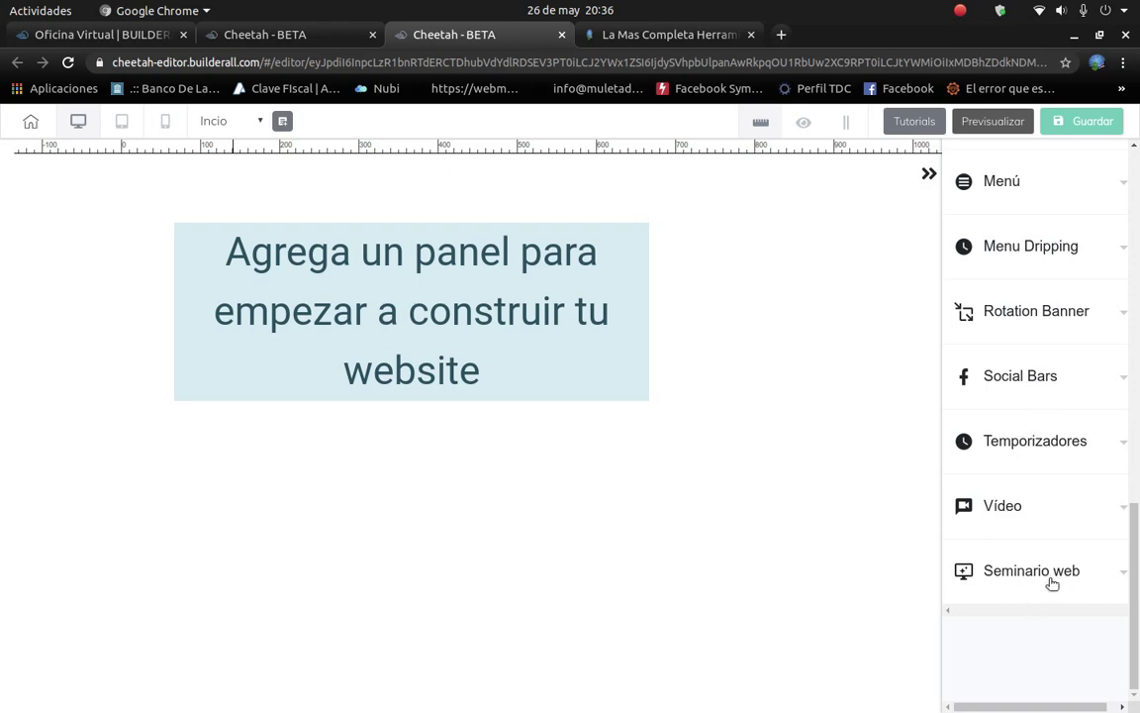
click(1052, 582)
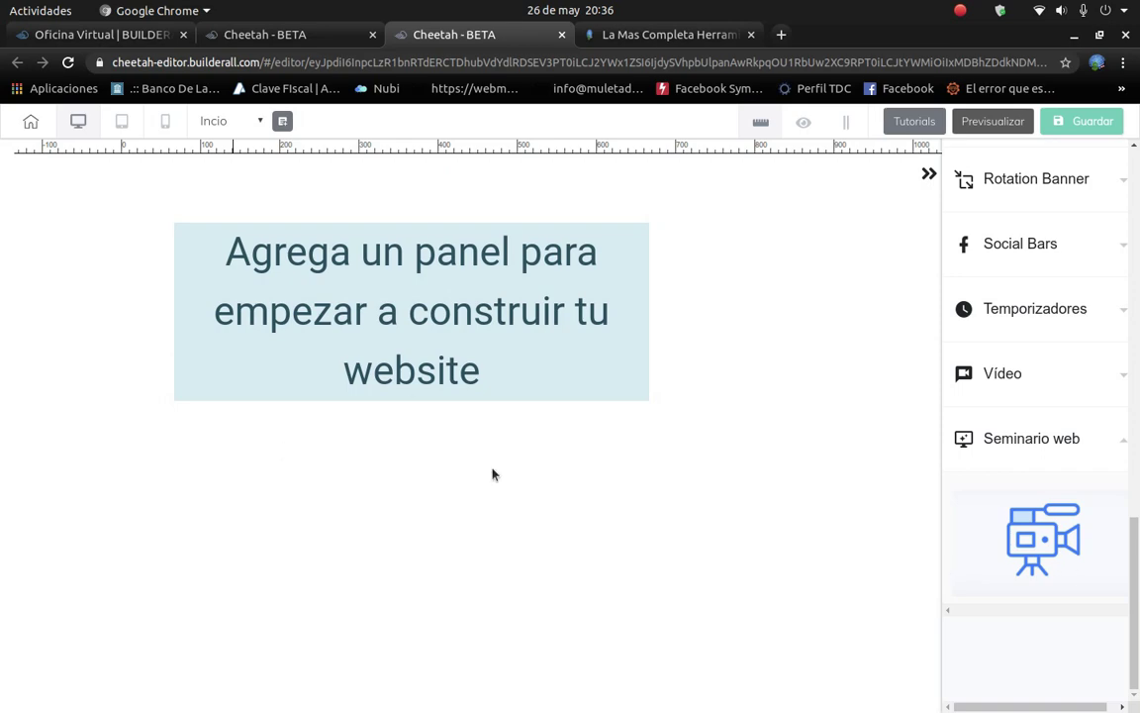
scroll(1056, 441, up, 7)
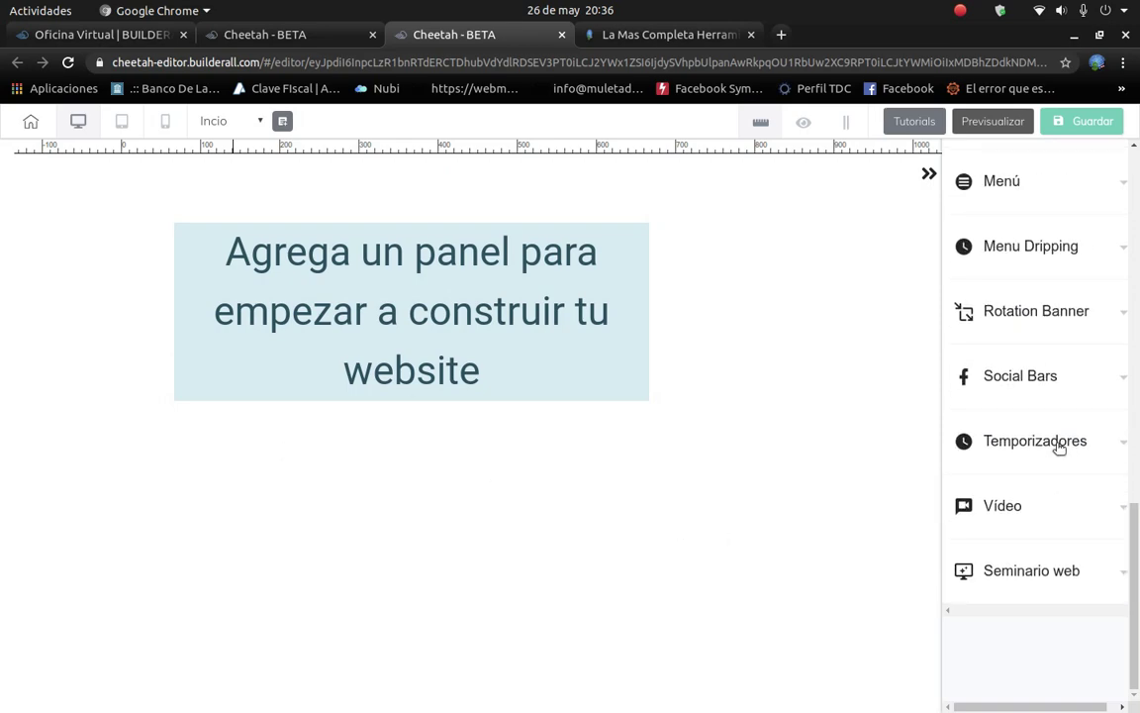
Return to the start of the element categories and examine the animated counter and progress bar elements.
scroll(1059, 449, up, 6)
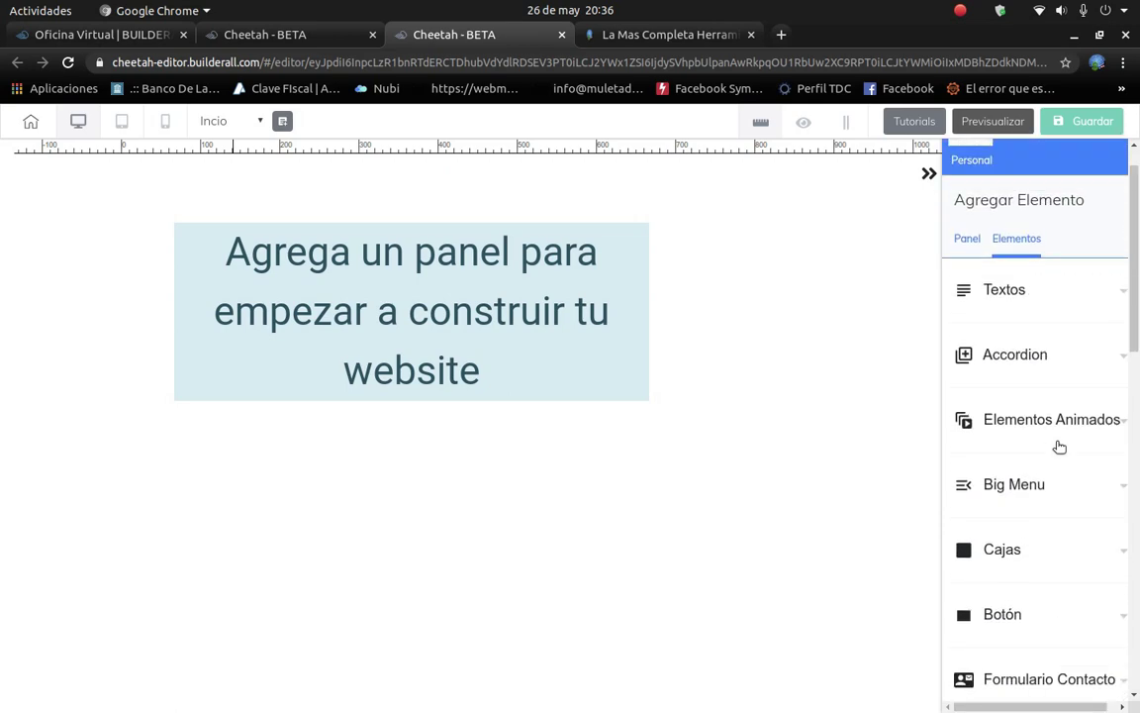
scroll(993, 578, down, 3)
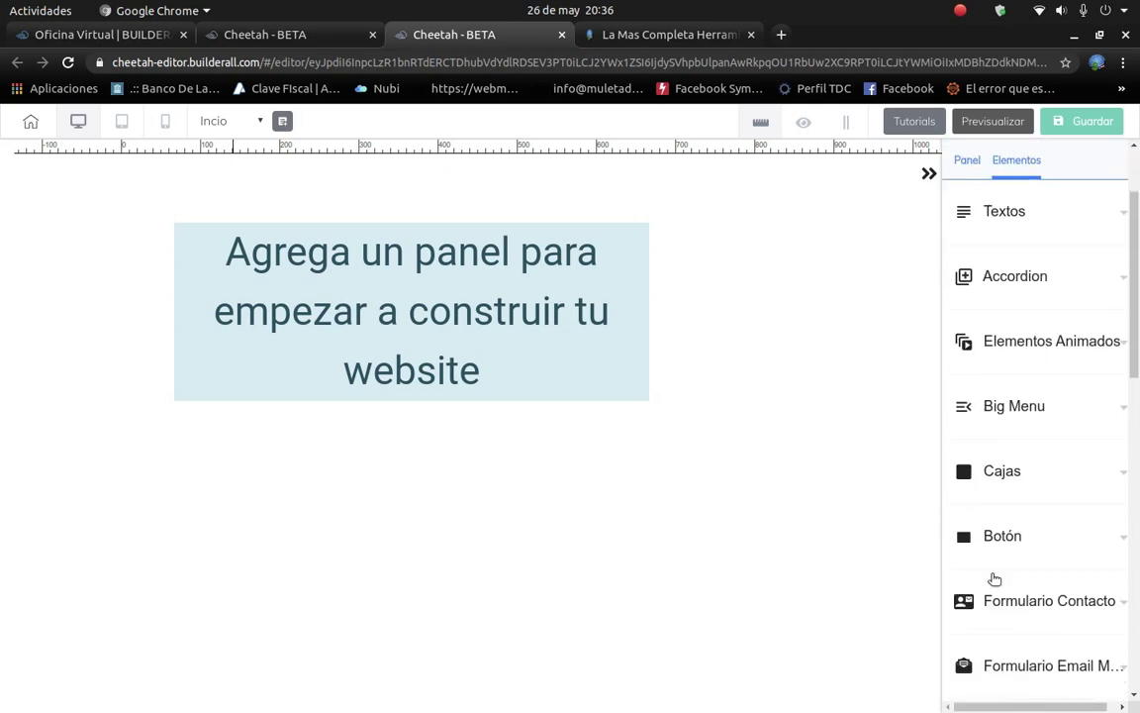
scroll(1049, 534, down, 1)
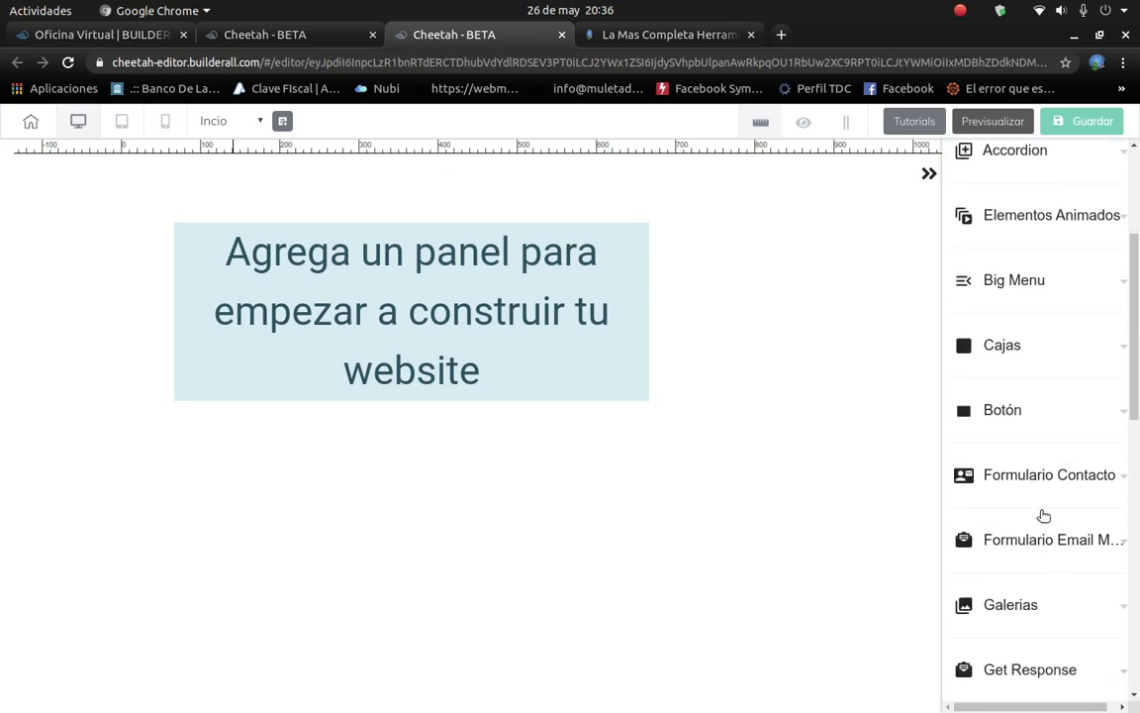
scroll(1035, 446, up, 3)
click(1018, 340)
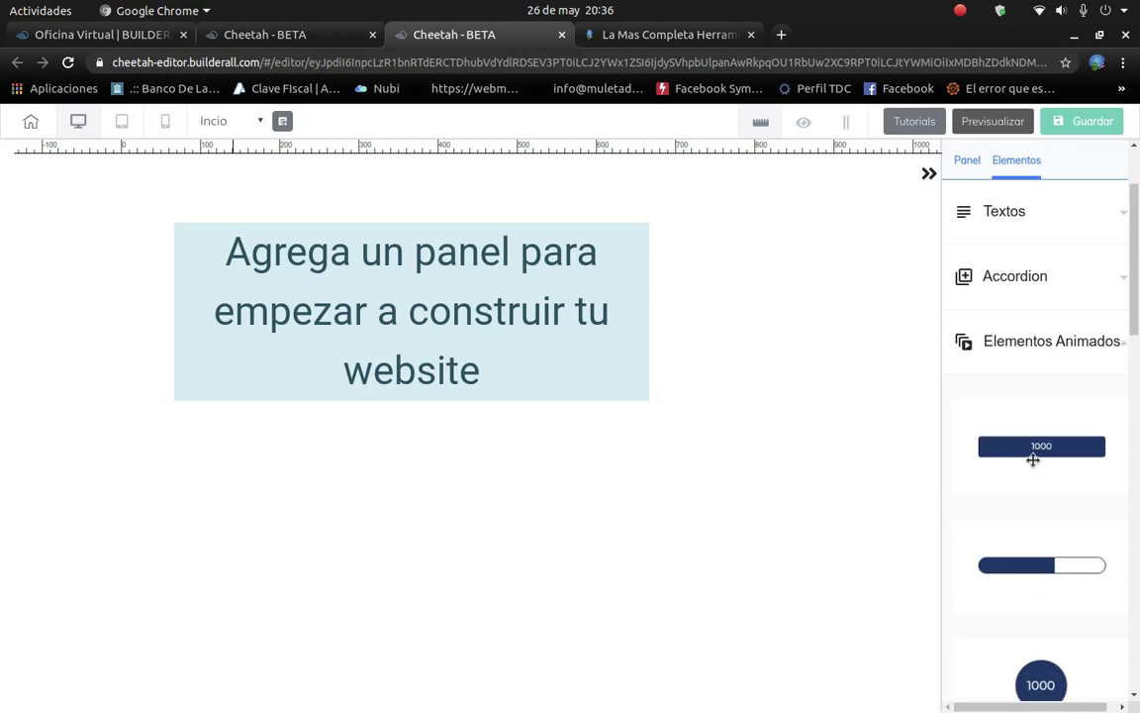
scroll(992, 484, down, 1)
scroll(1017, 629, down, 1)
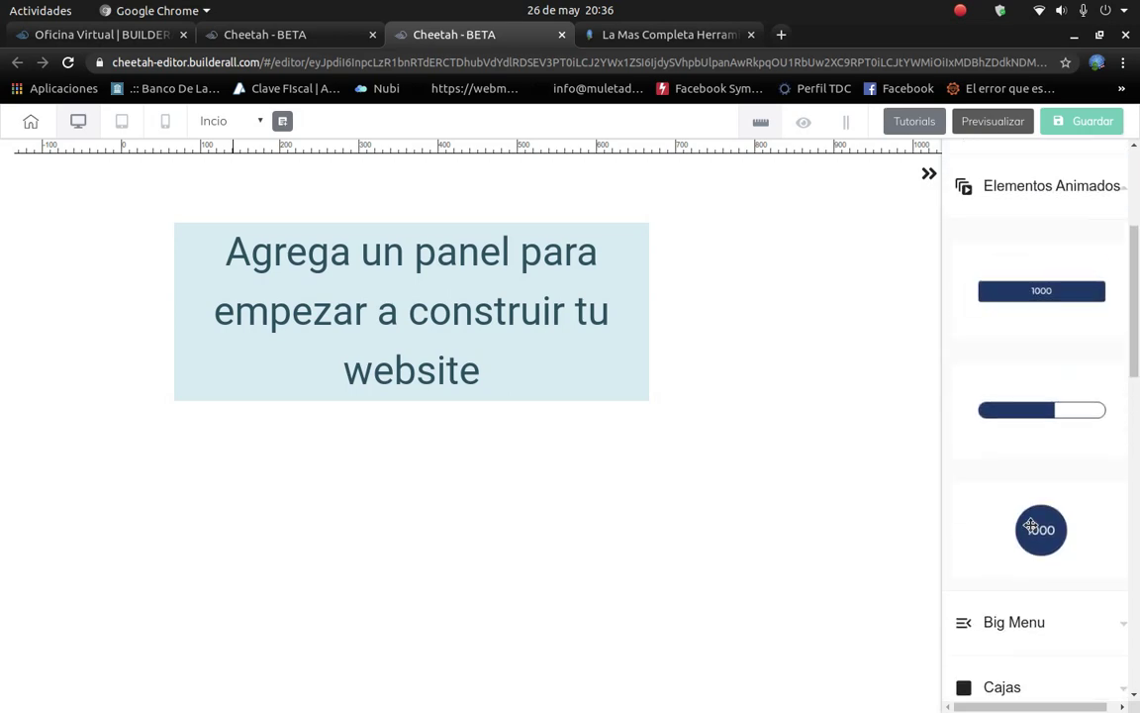
scroll(1041, 508, up, 2)
click(1027, 436)
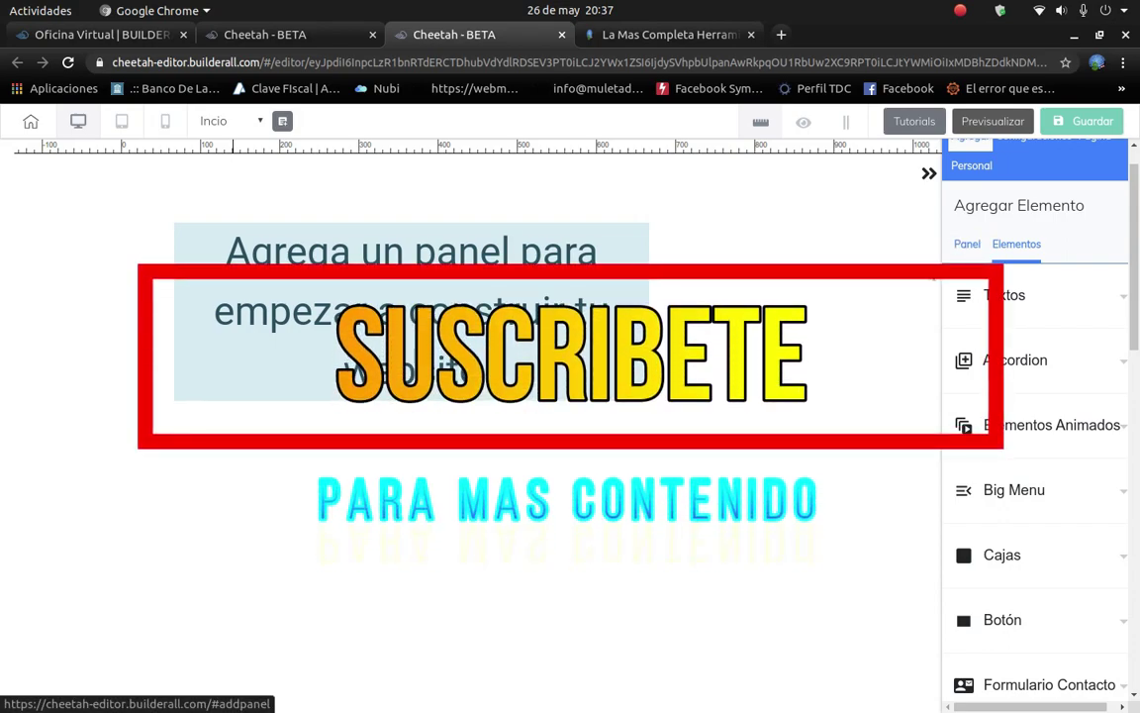
Switch from elements to the ready-made panels and examine the first-fold designs under 1er Panel.
click(962, 245)
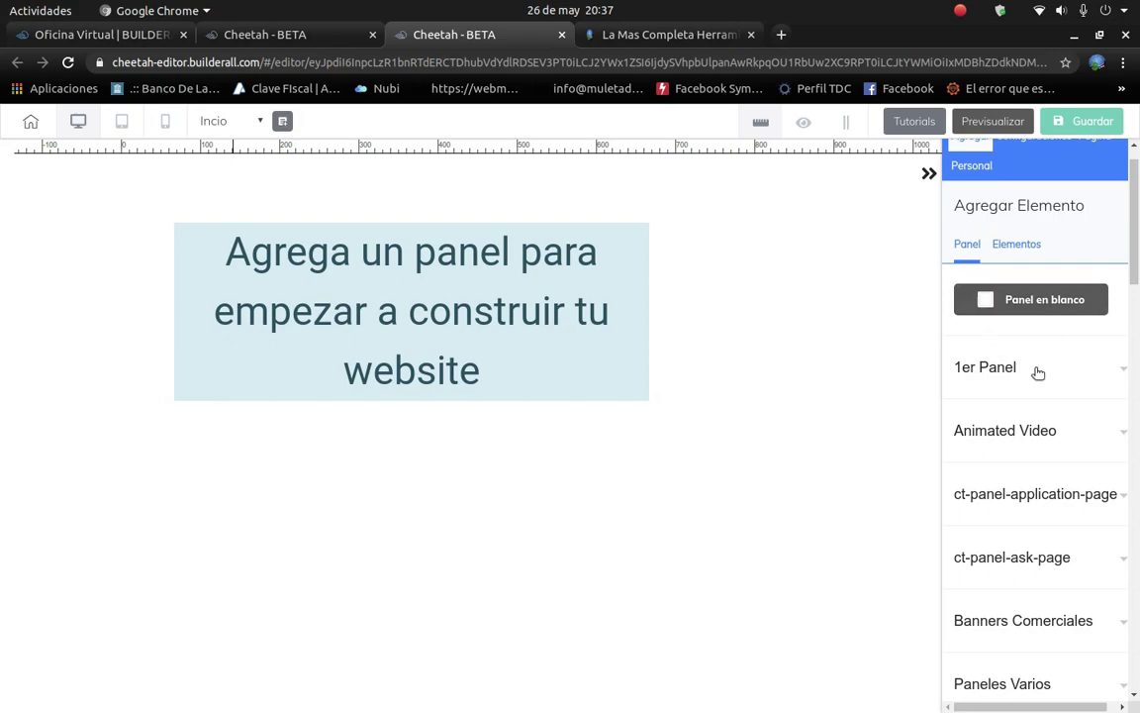
click(1035, 371)
click(1048, 384)
click(1031, 388)
scroll(1017, 498, down, 3)
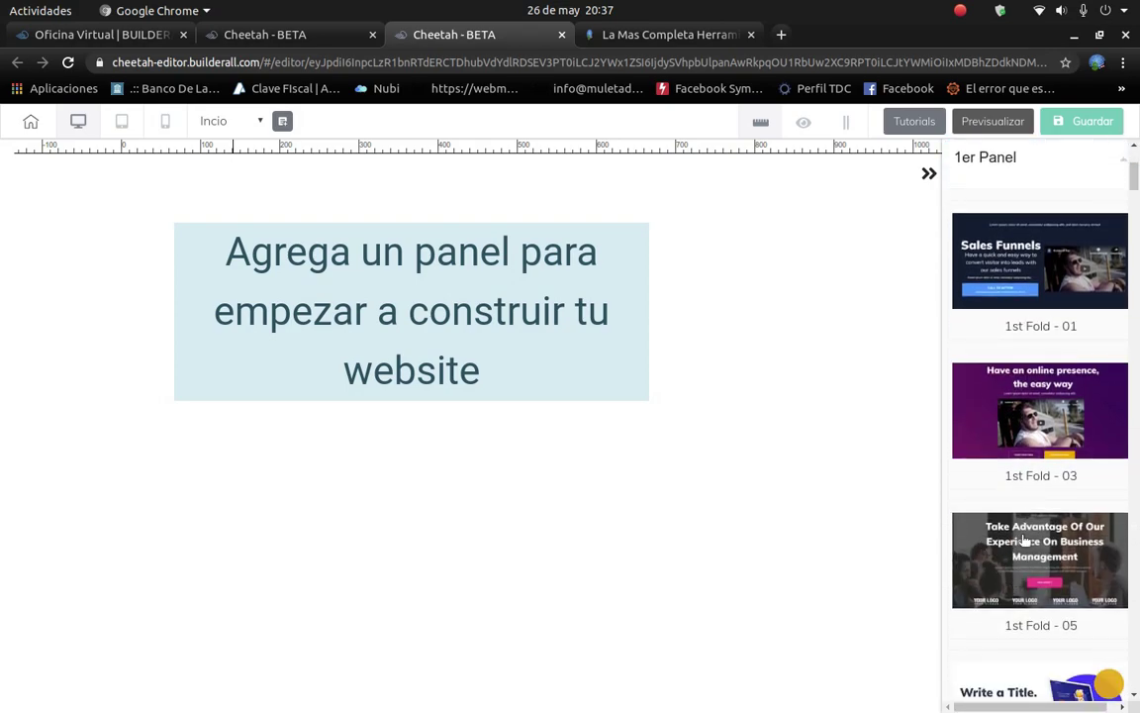
scroll(1067, 549, up, 2)
scroll(1069, 546, down, 3)
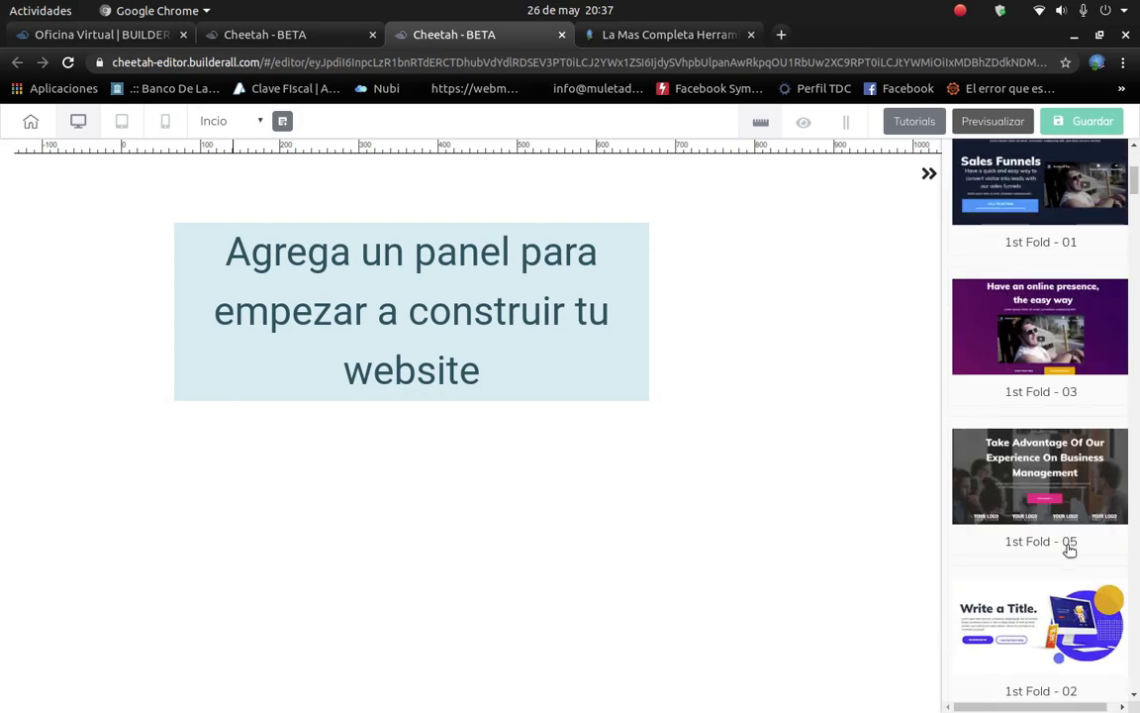
scroll(1071, 545, up, 3)
click(980, 269)
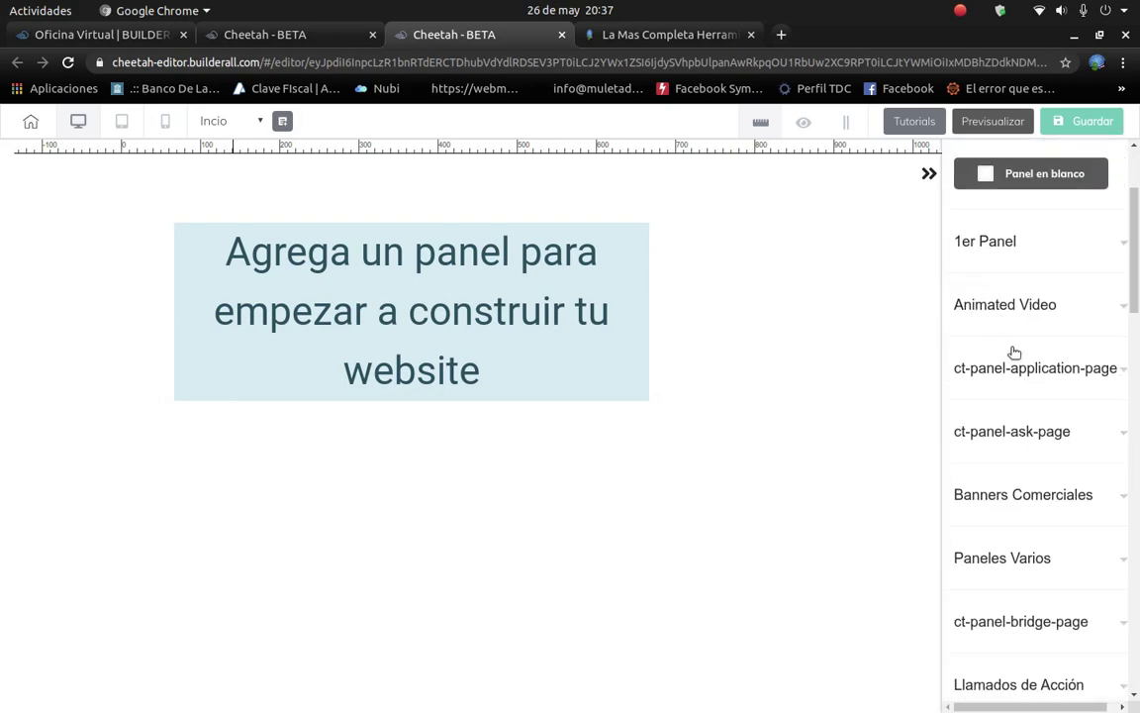
Examine the application page panel designs and the ask page panel category.
click(1037, 376)
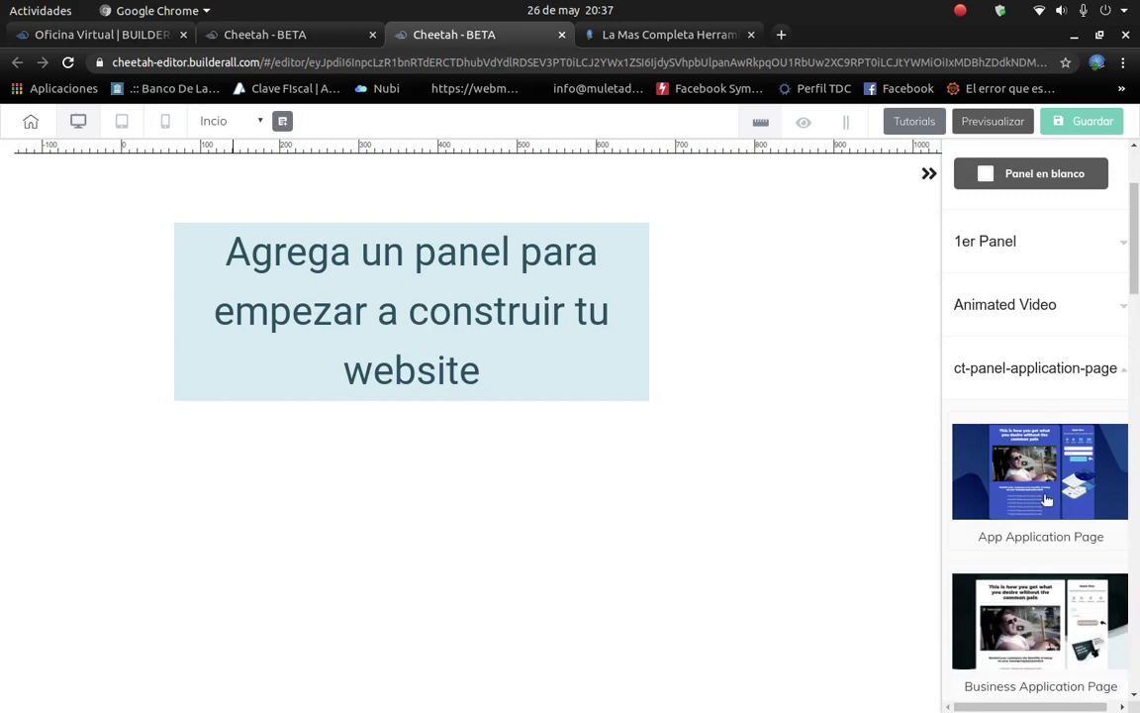
click(1056, 369)
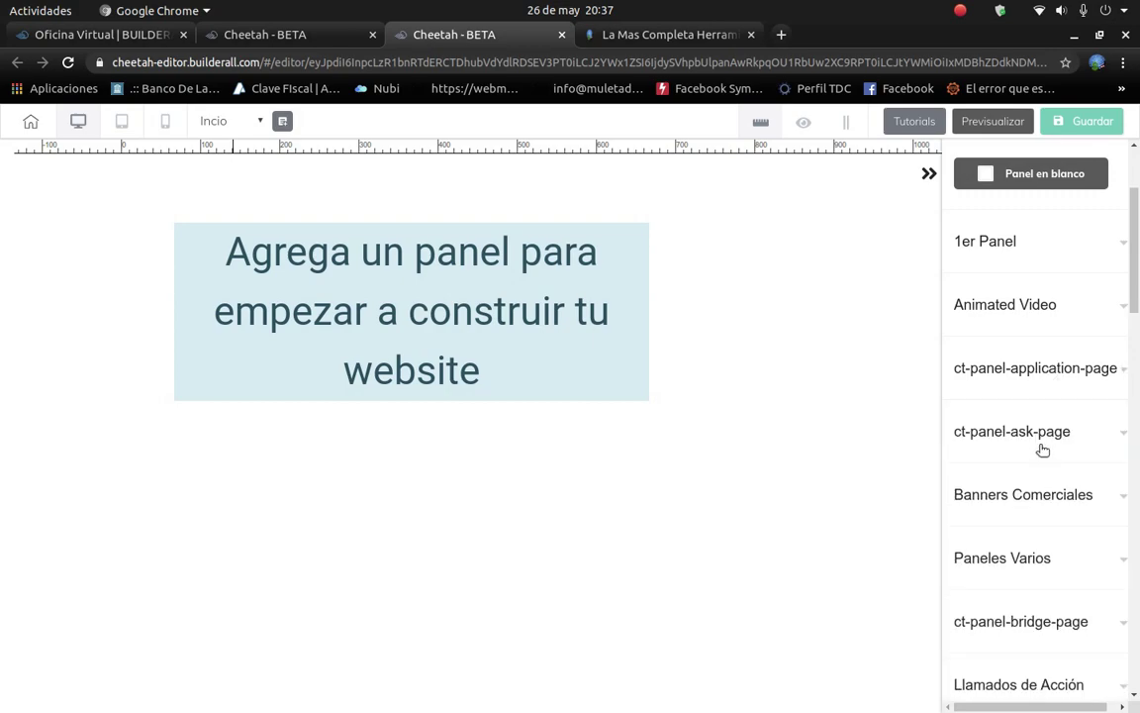
click(980, 447)
click(985, 443)
Examine the commercial banner panel designs, including the Candy Banner variants.
click(1044, 506)
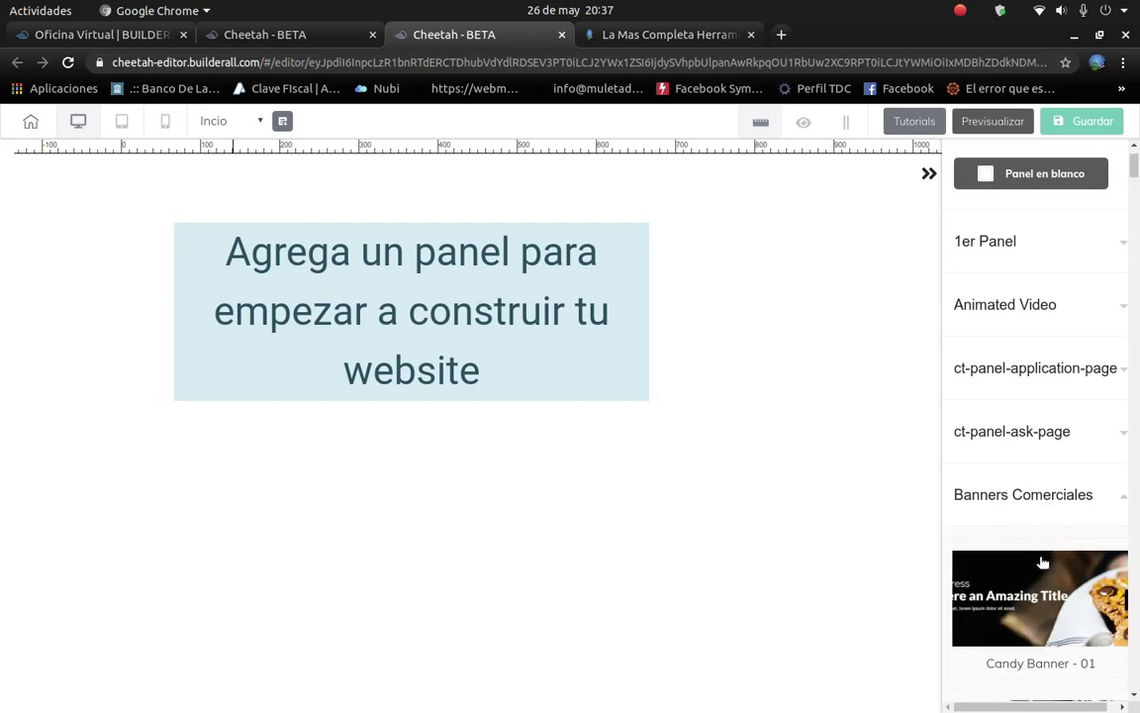
scroll(1025, 465, down, 1)
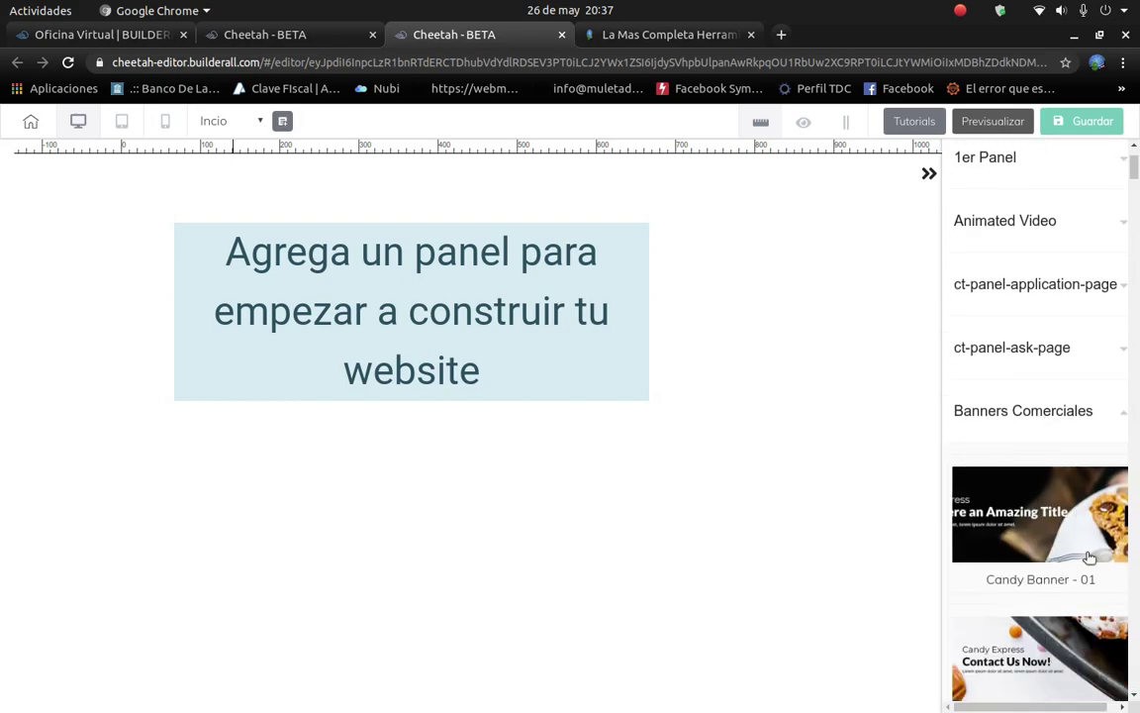
scroll(988, 565, down, 2)
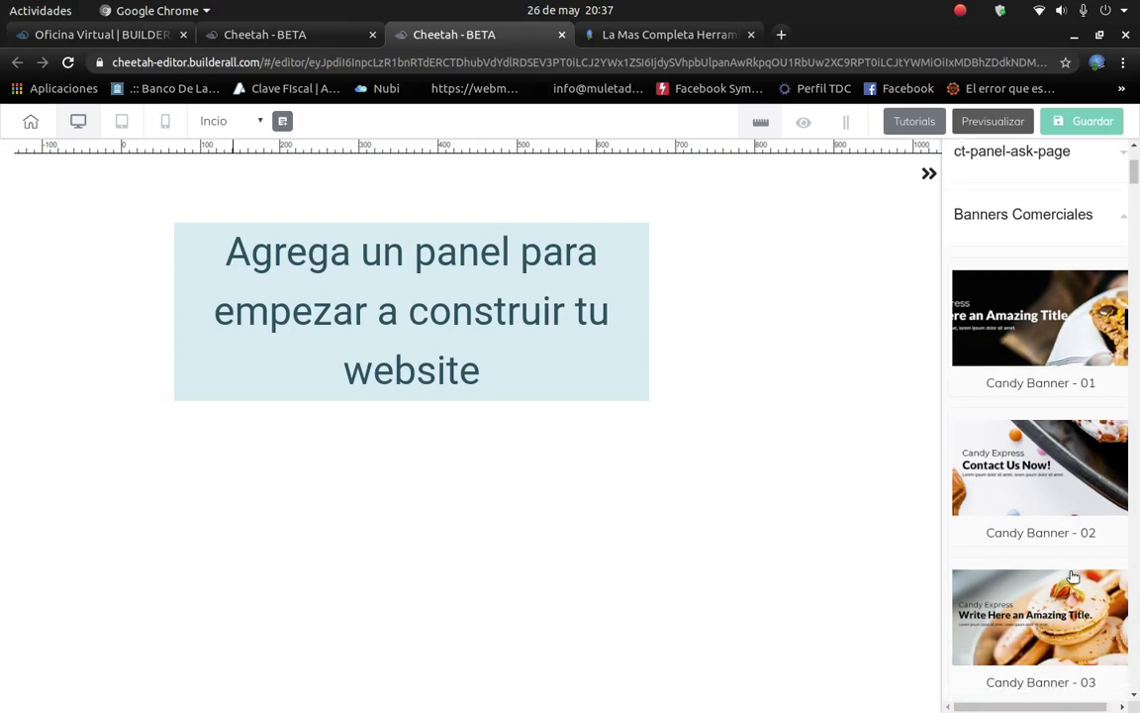
scroll(1038, 290, up, 1)
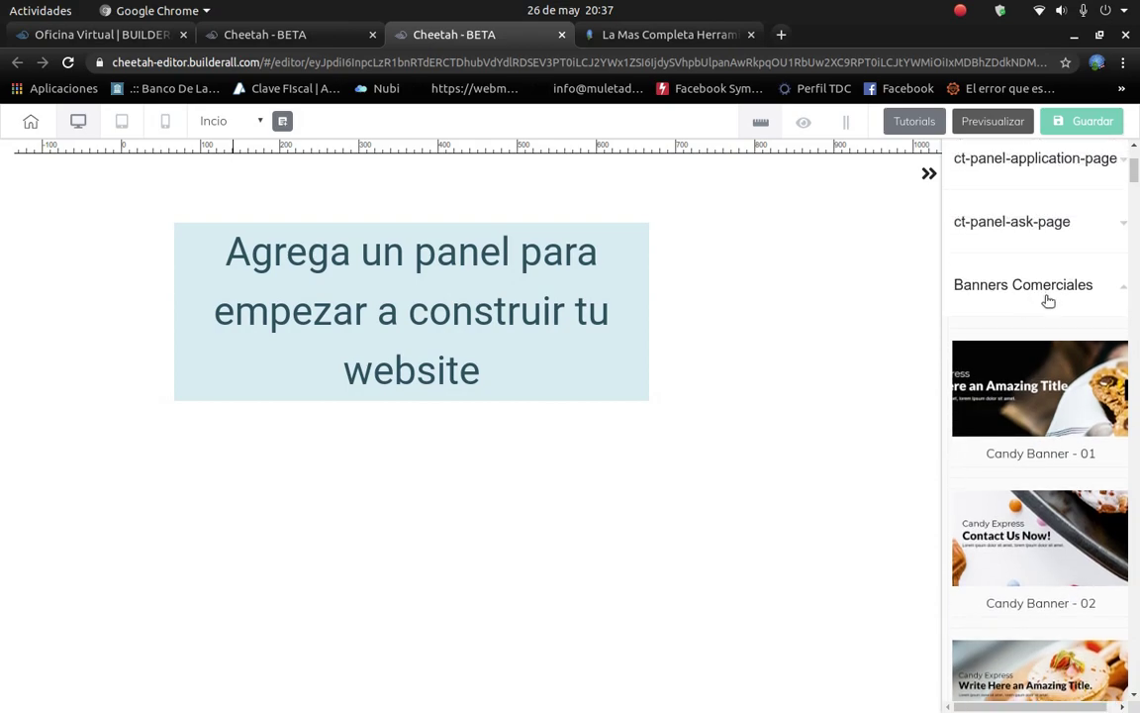
click(1048, 301)
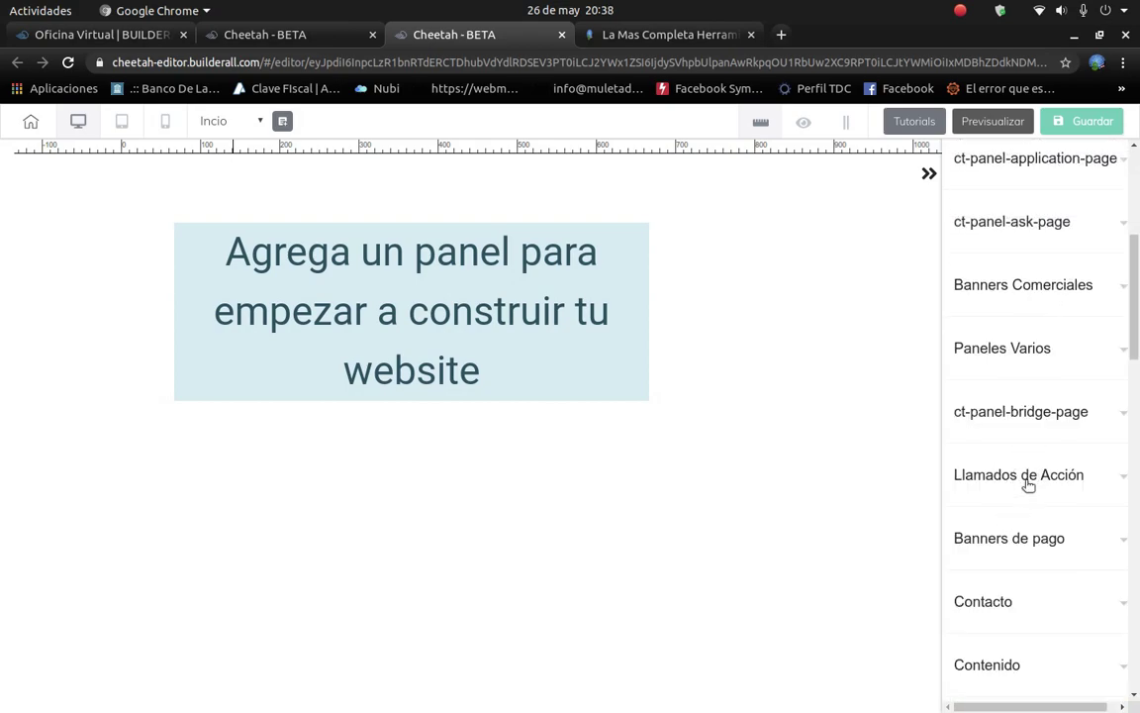
Examine the call-to-action panel designs and the Checkout design among the payment banners.
click(1028, 484)
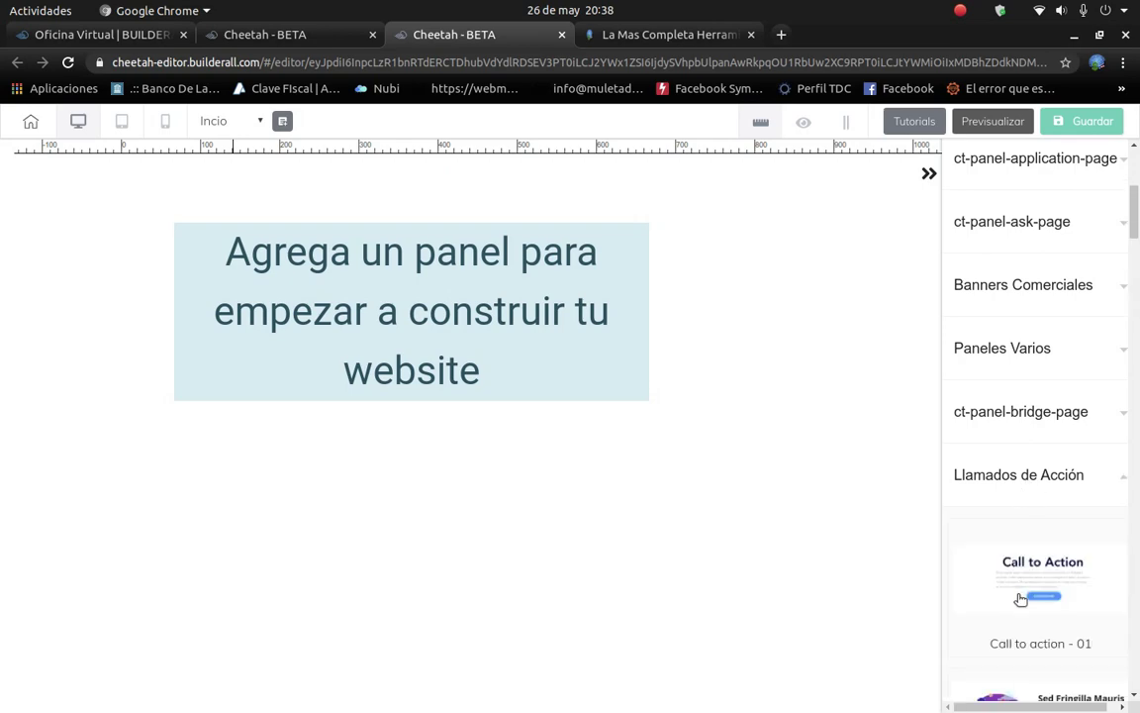
scroll(1020, 594, down, 2)
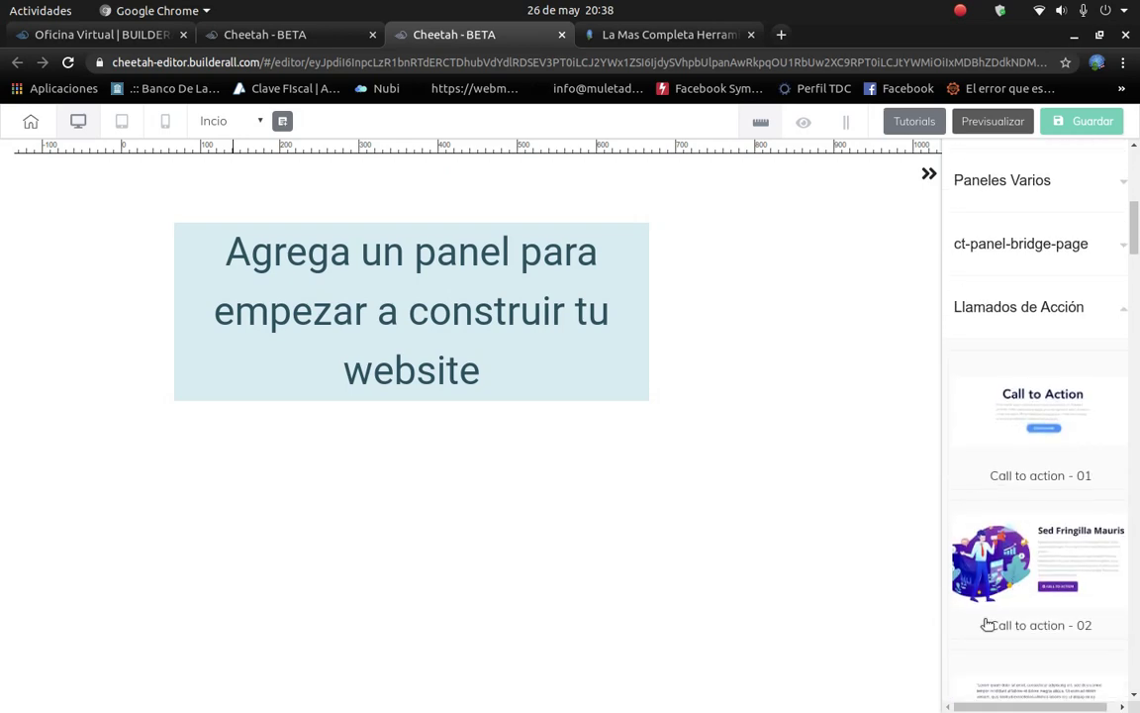
scroll(987, 609, down, 2)
scroll(1042, 322, up, 2)
click(1043, 317)
scroll(1020, 495, down, 1)
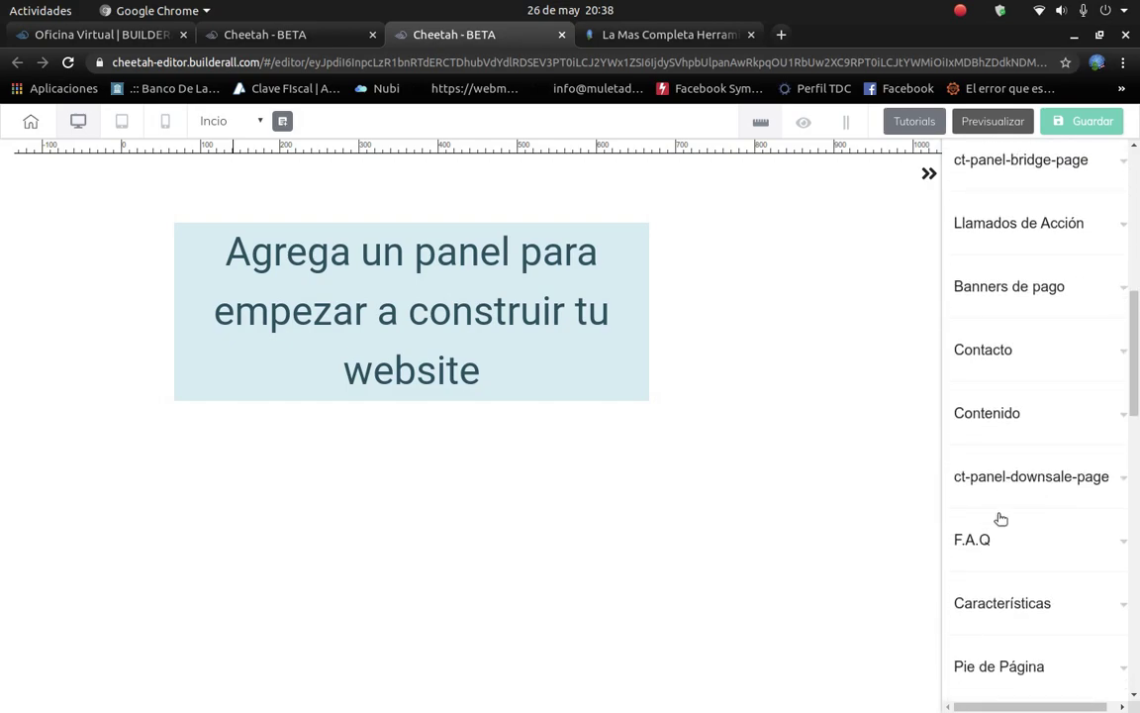
click(1029, 302)
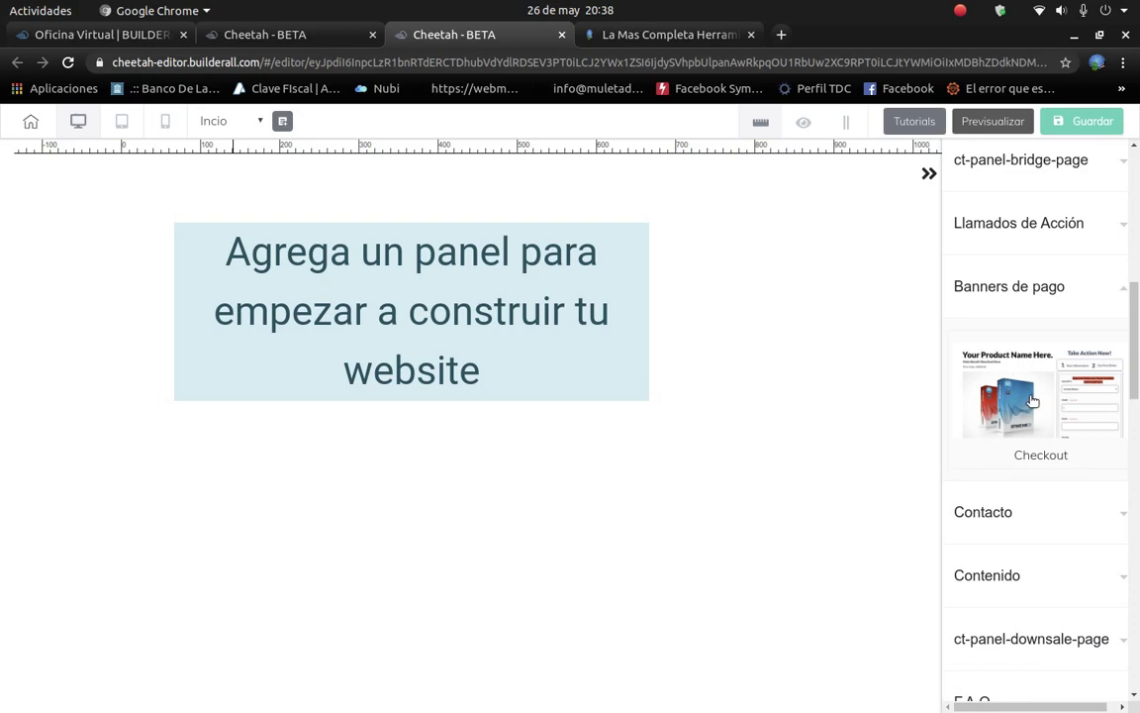
Examine the Checkout design among the payment banners and the contact panel designs, including Contacts - 01 and Contacts - 02.
scroll(950, 465, down, 2)
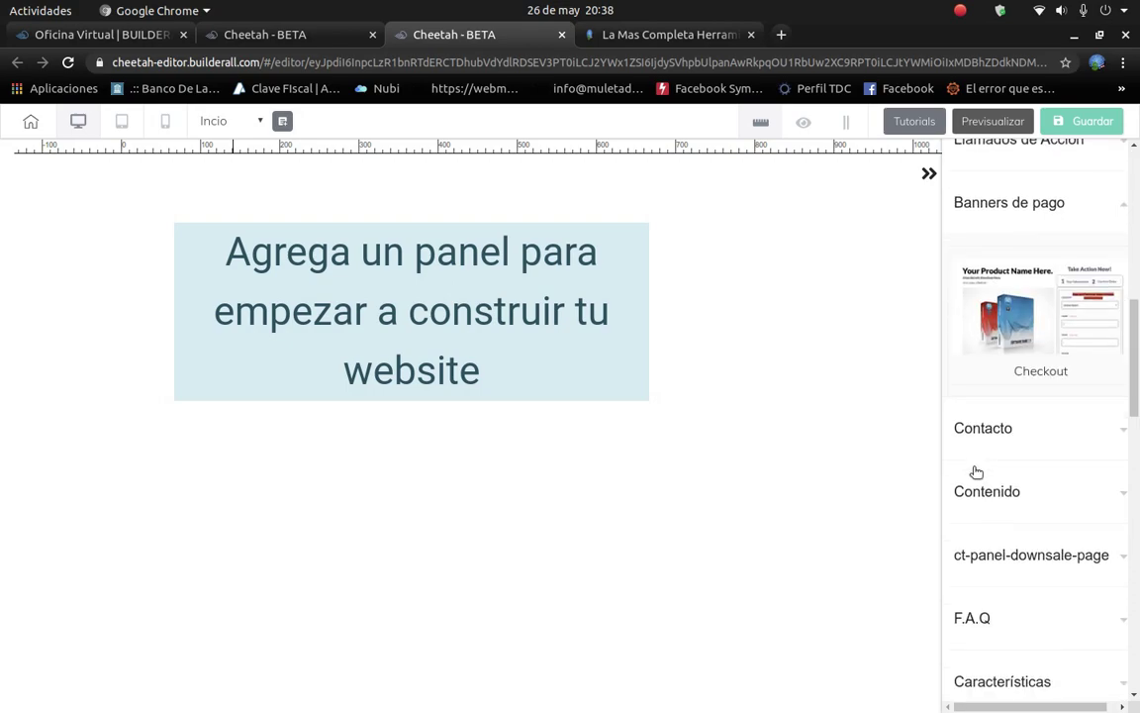
scroll(931, 426, up, 1)
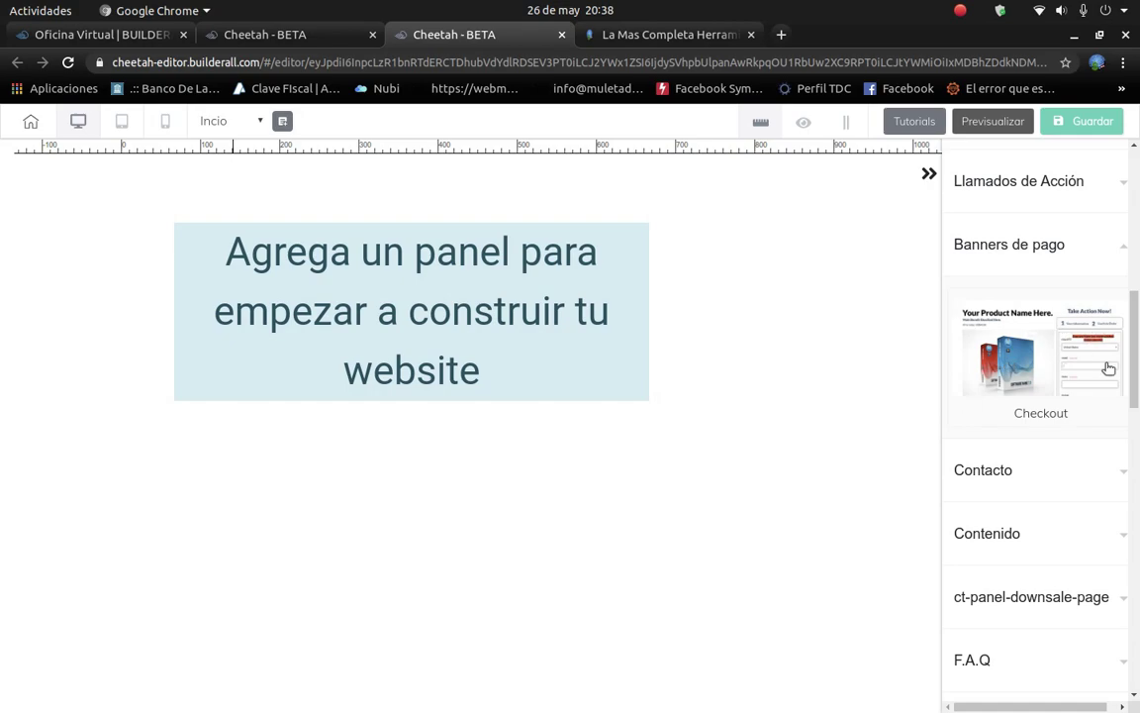
scroll(1039, 368, down, 4)
scroll(1069, 425, up, 4)
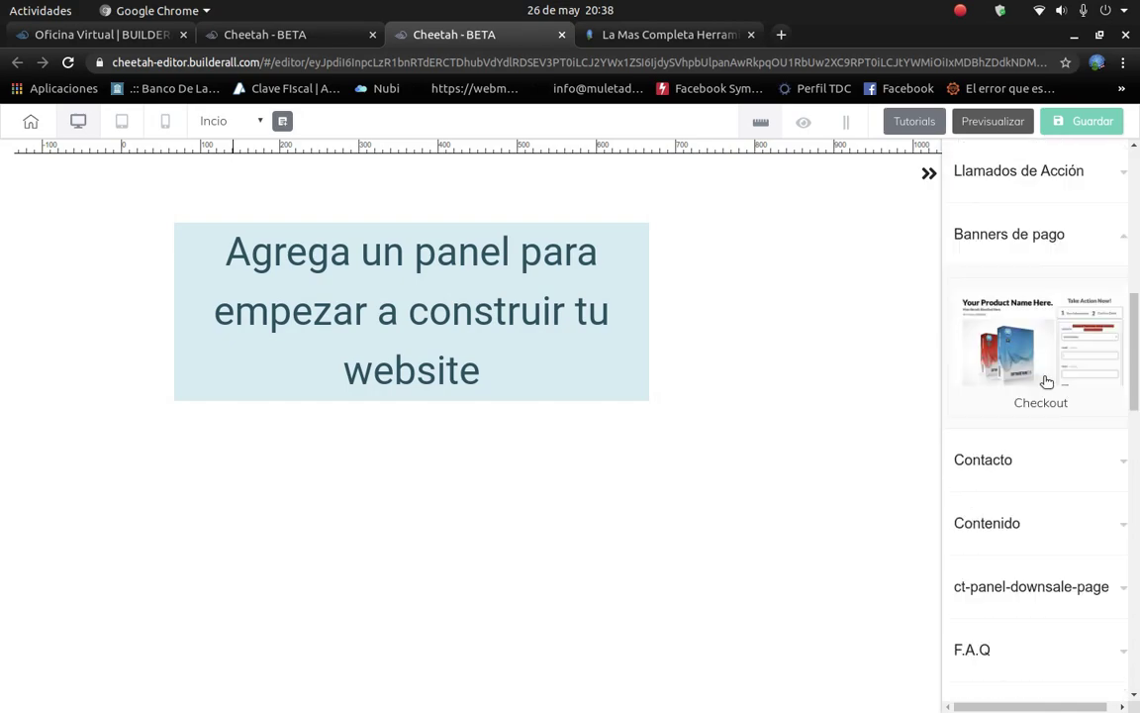
click(1046, 265)
click(1019, 325)
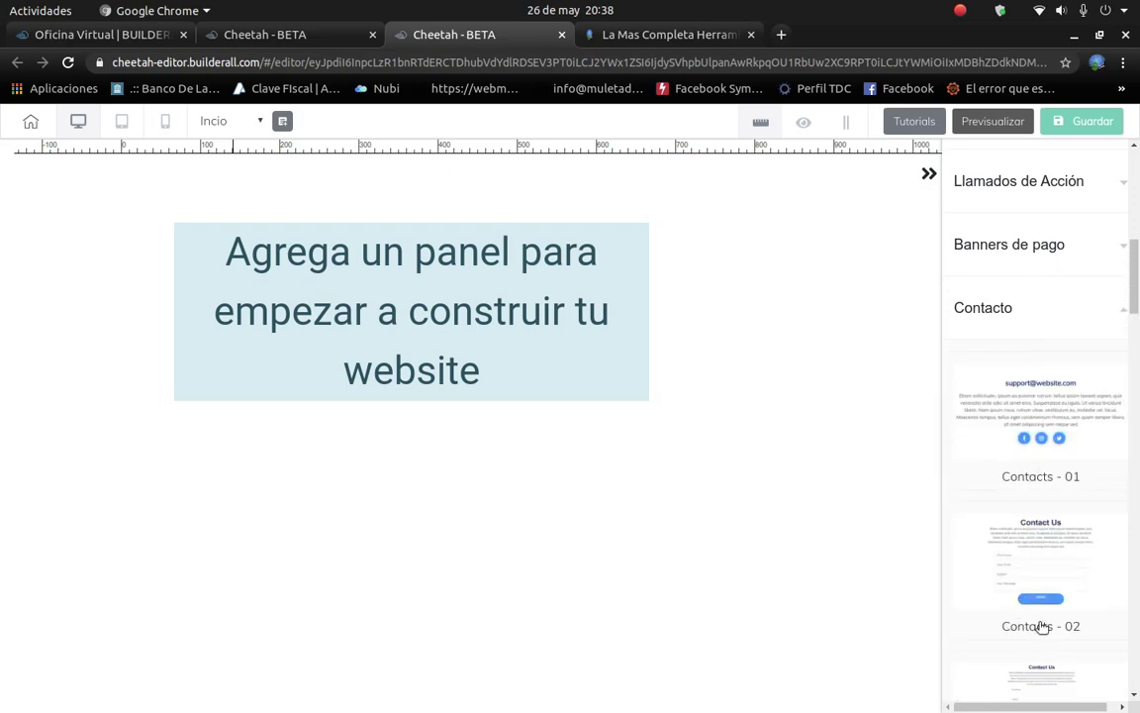
scroll(1041, 625, down, 4)
scroll(1023, 591, up, 4)
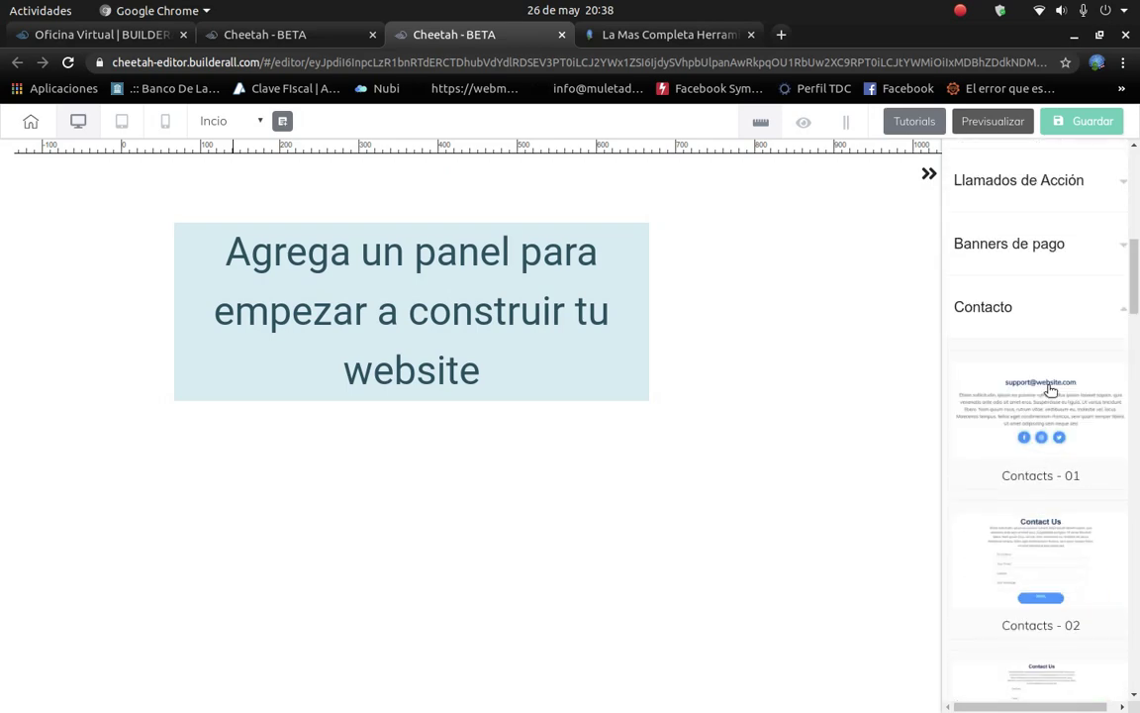
click(1038, 331)
Look through the remaining panel categories and examine the Legal Pages designs, such as Privacy Policy, Terms of Website Use and Disclaimer.
scroll(1031, 466, down, 1)
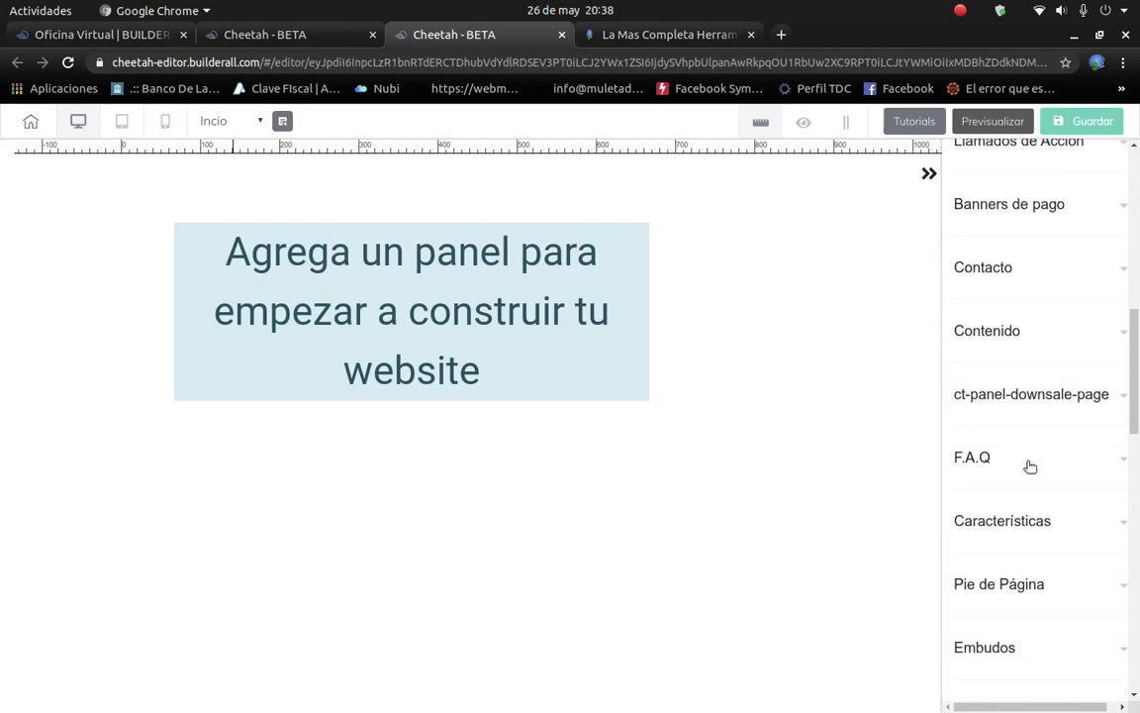
scroll(1029, 466, down, 2)
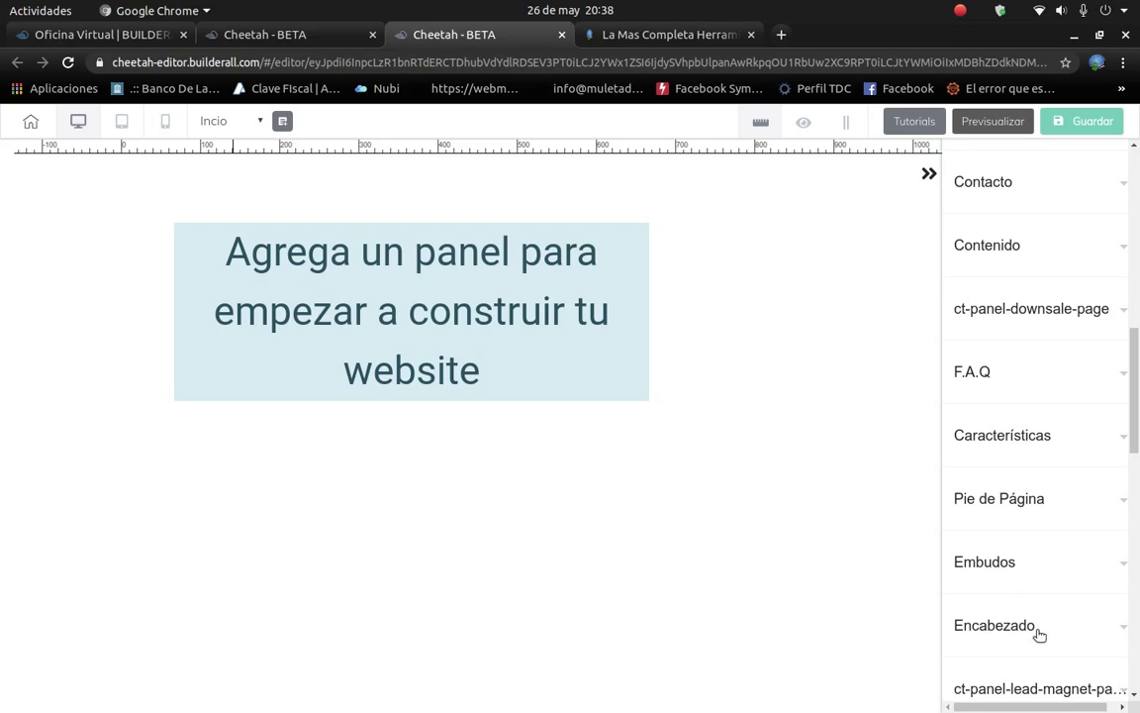
scroll(1007, 619, down, 4)
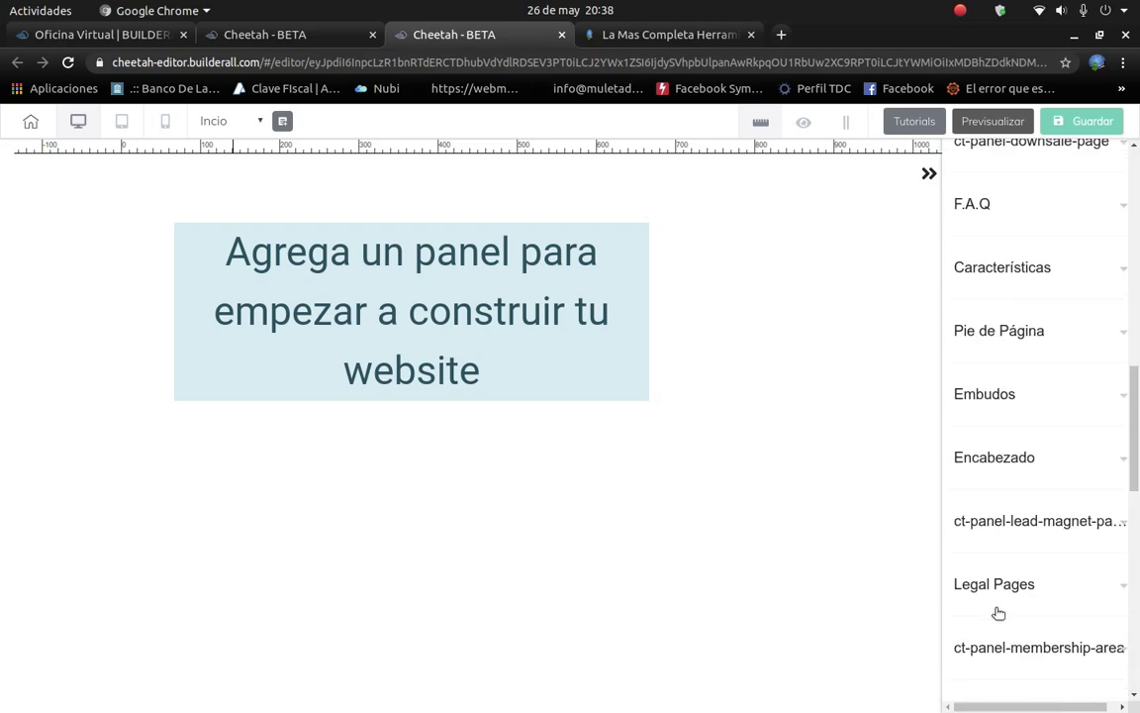
scroll(999, 614, down, 2)
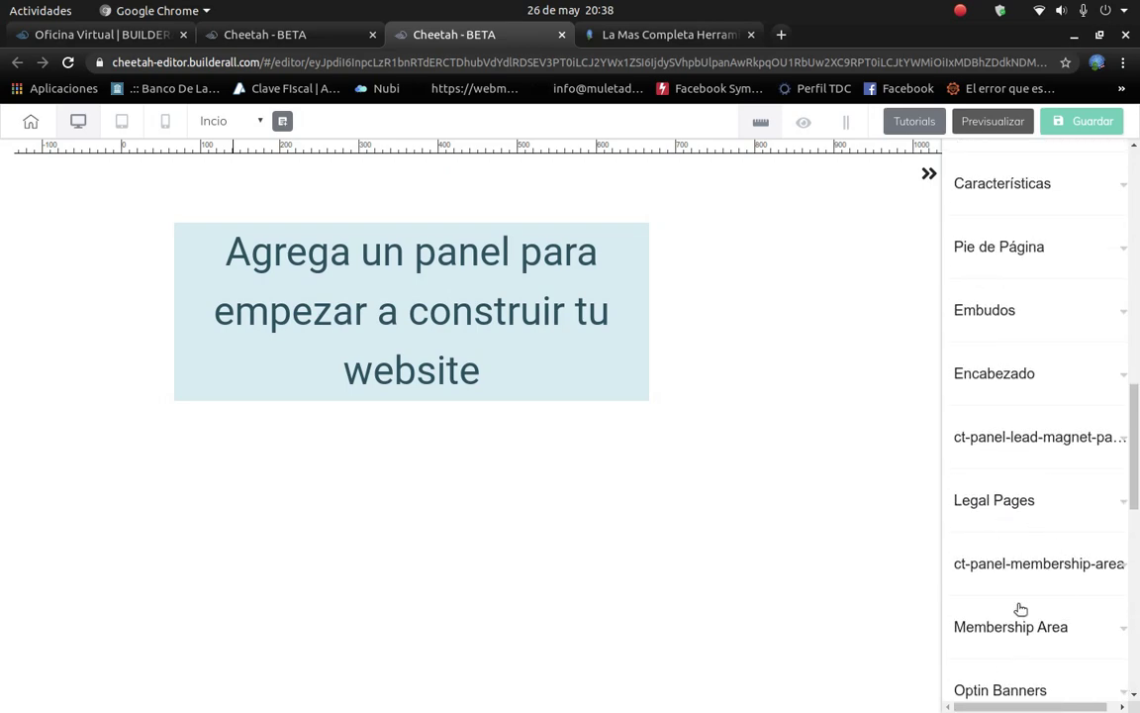
click(1007, 502)
scroll(1028, 614, down, 1)
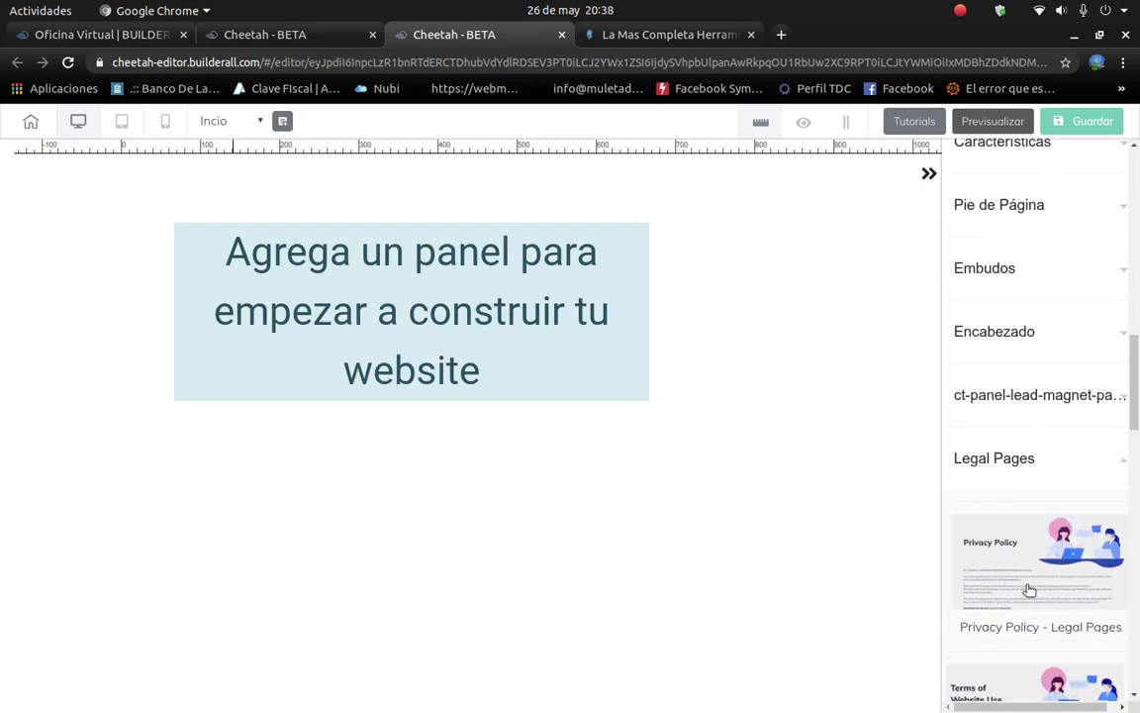
scroll(1029, 581, down, 4)
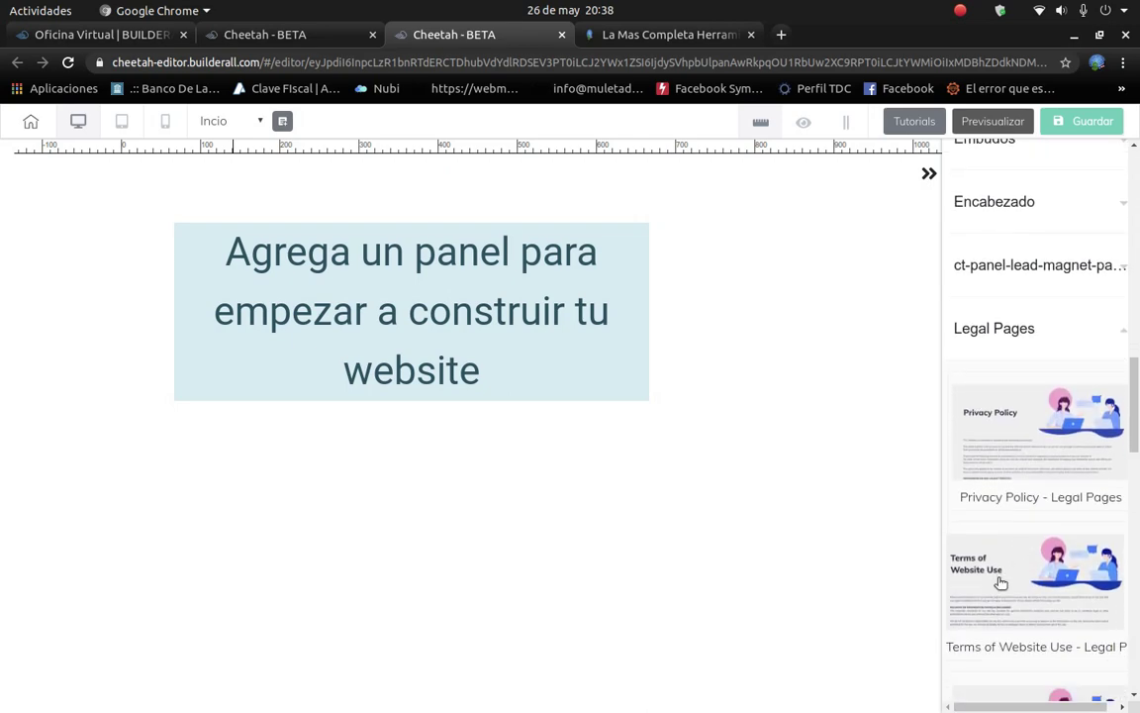
scroll(1001, 583, down, 4)
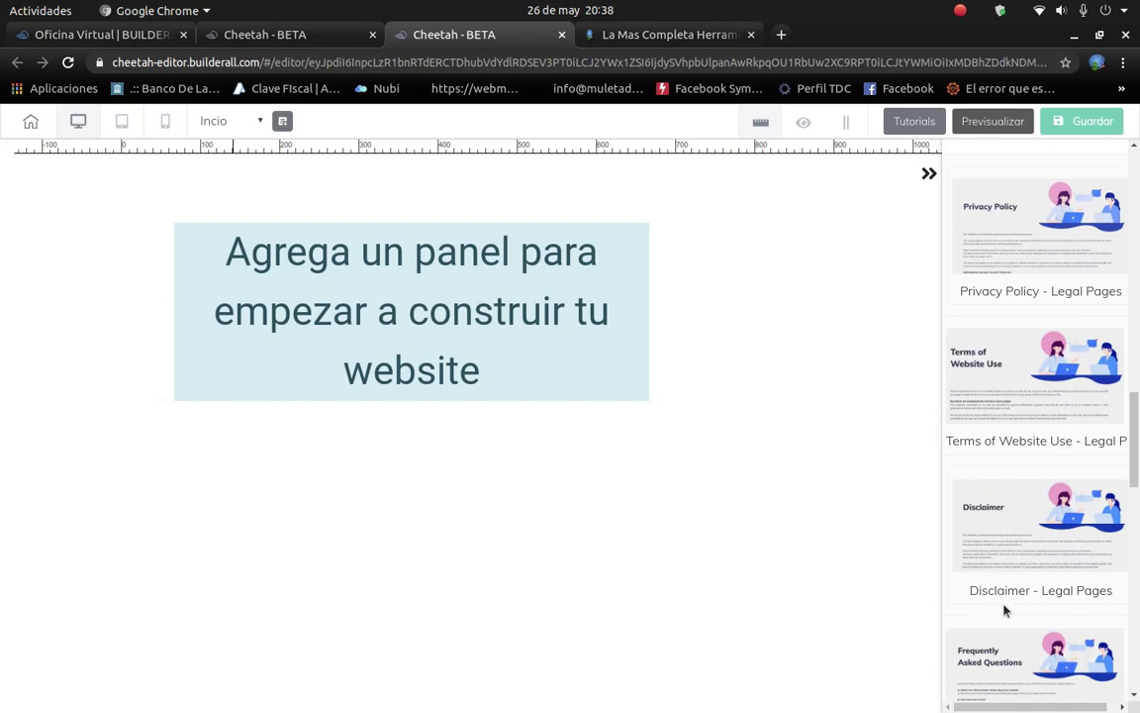
scroll(1005, 608, up, 8)
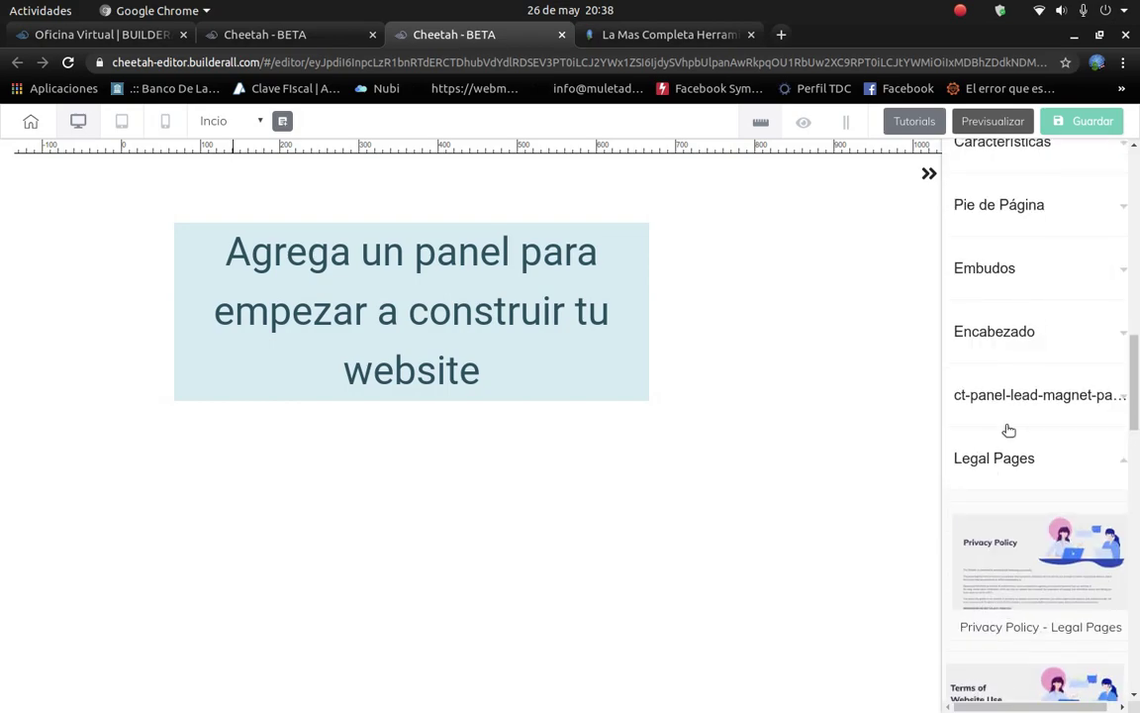
click(1006, 462)
Browse the header panel designs under Encabezado and add Header - 03 to the page.
click(1015, 332)
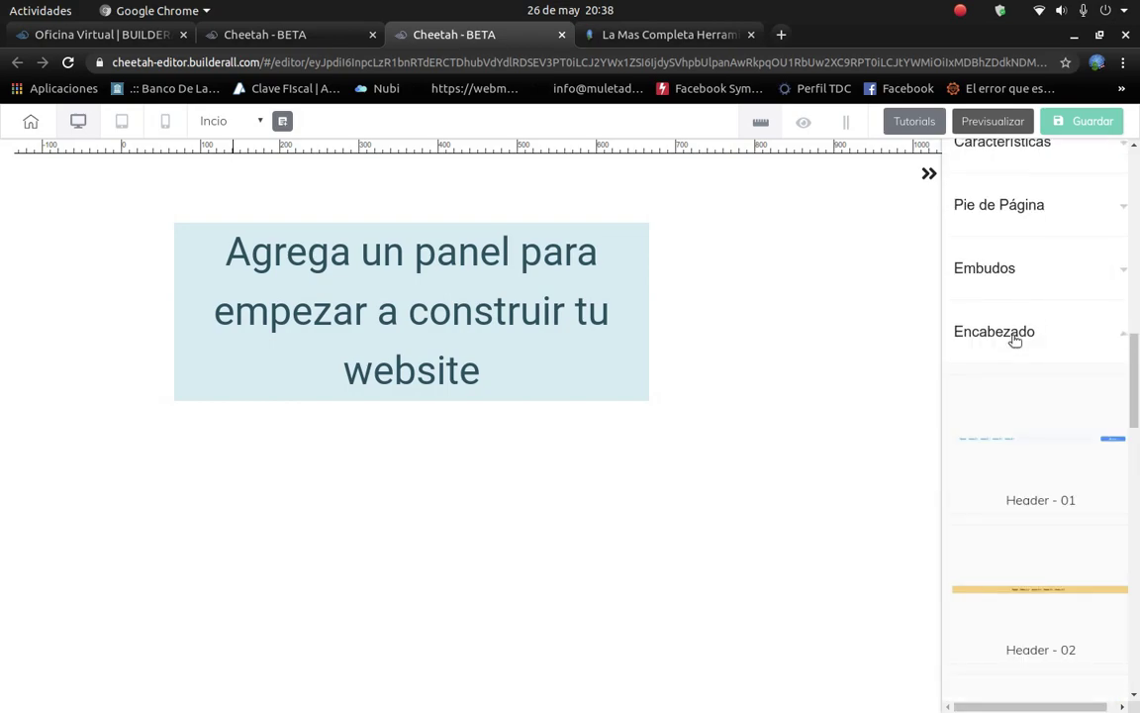
scroll(1000, 478, down, 16)
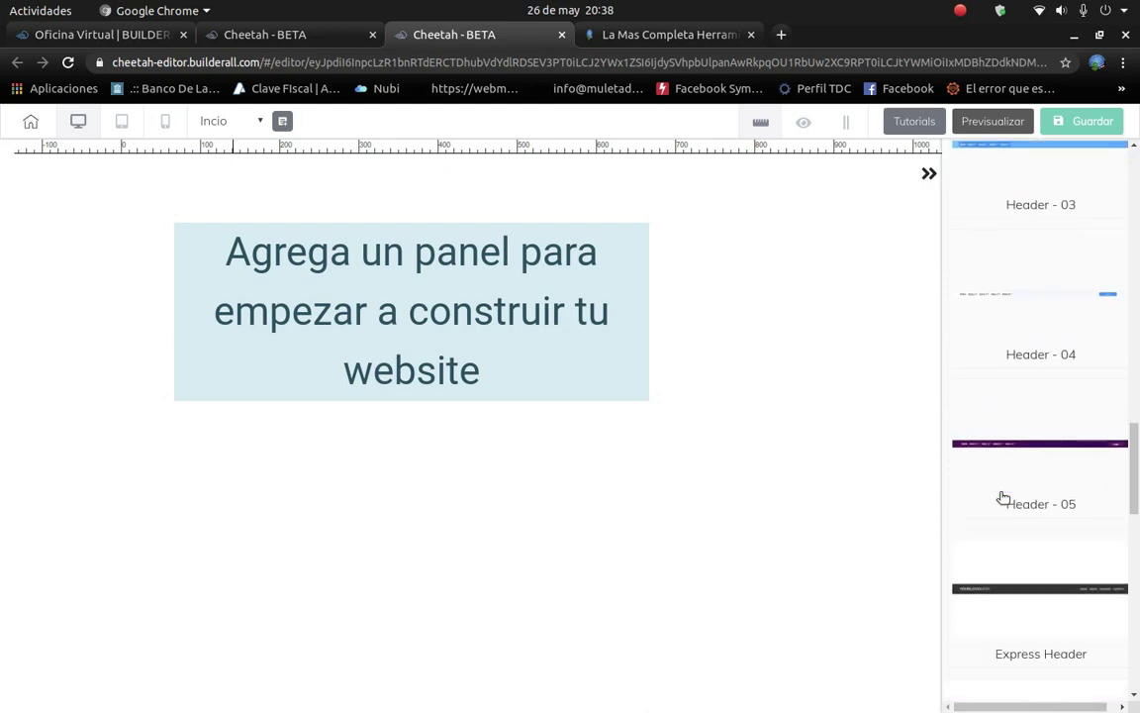
scroll(1003, 506, down, 2)
scroll(1036, 420, up, 5)
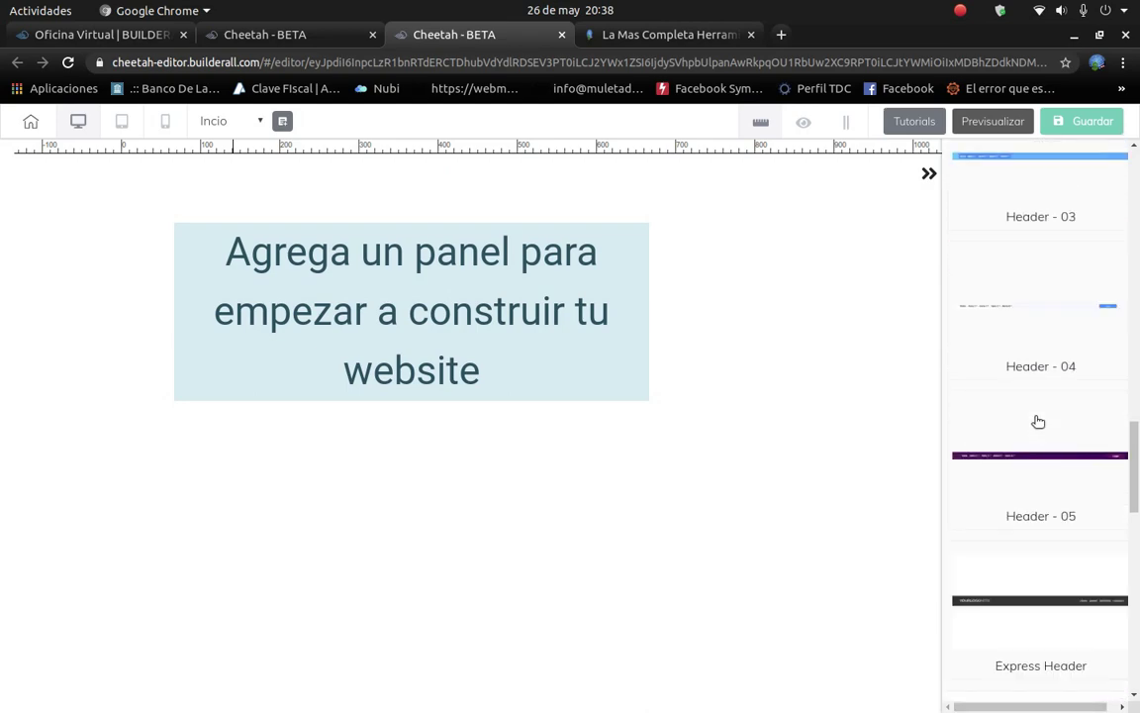
scroll(1029, 425, up, 1)
scroll(1033, 476, down, 1)
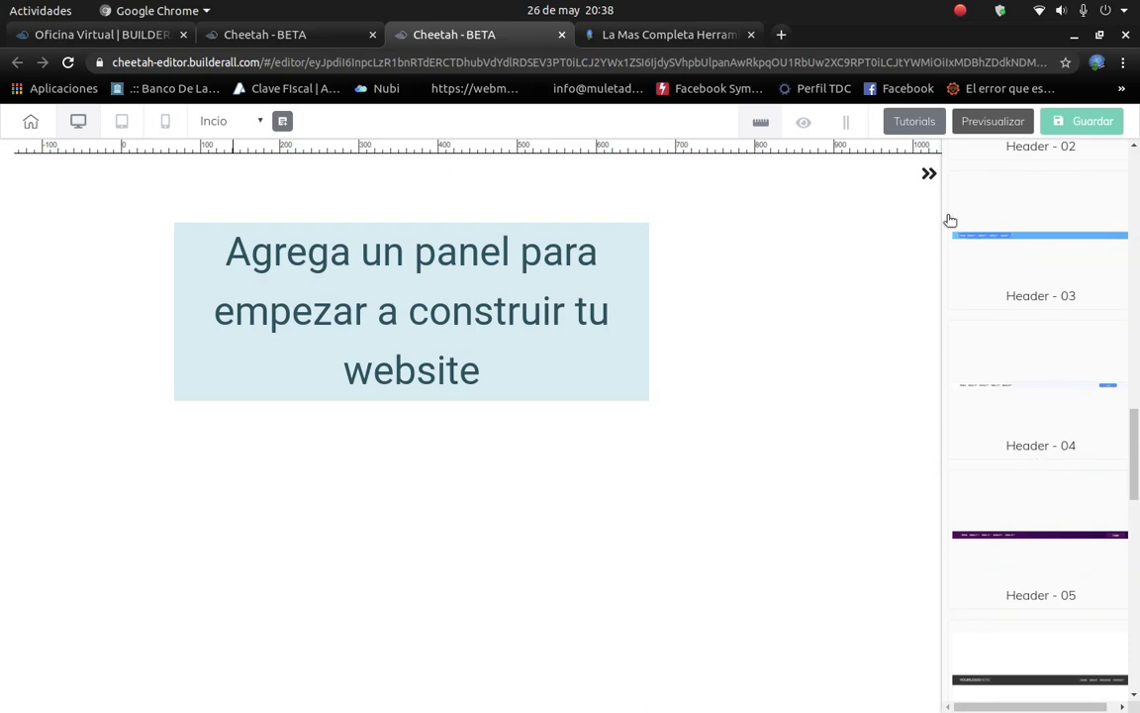
click(1018, 255)
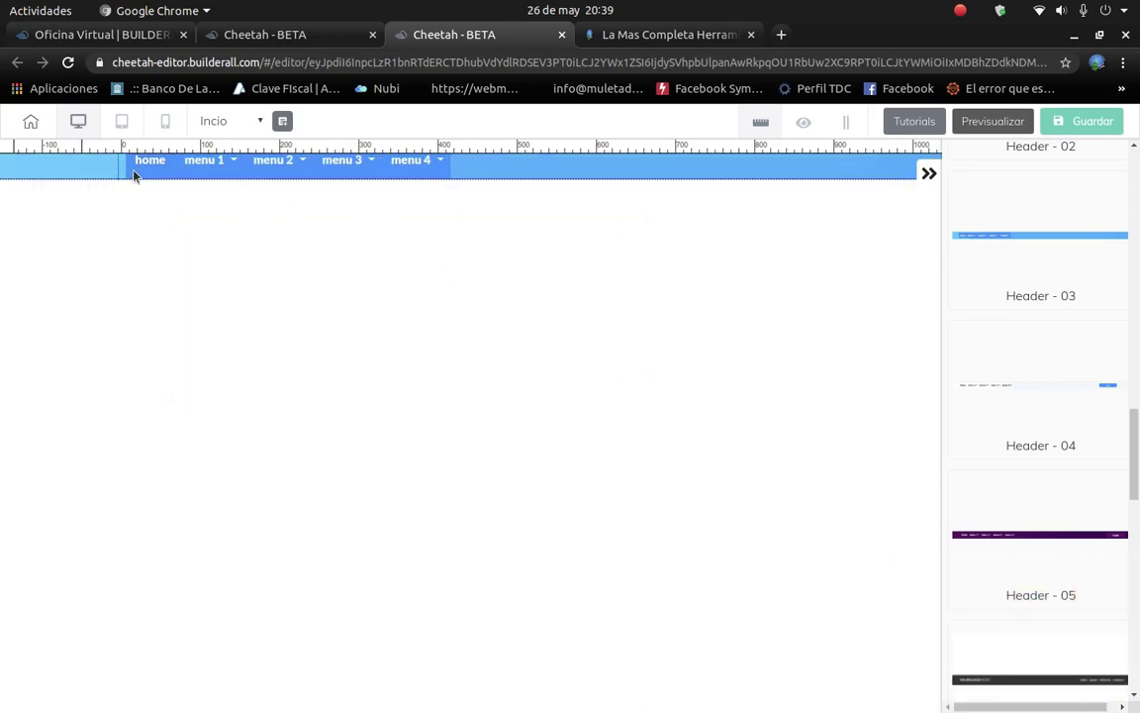
Check the new header's menu entries and extend the header panel's lower edge downward to make it taller.
click(272, 159)
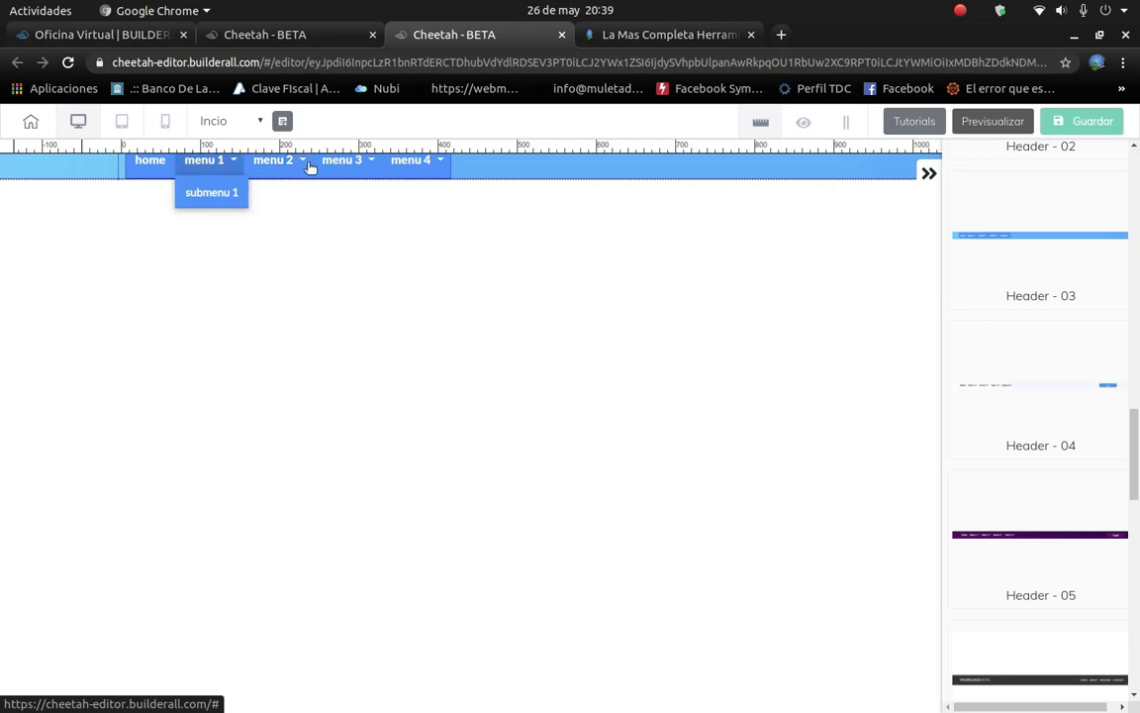
mouse_move(439, 162)
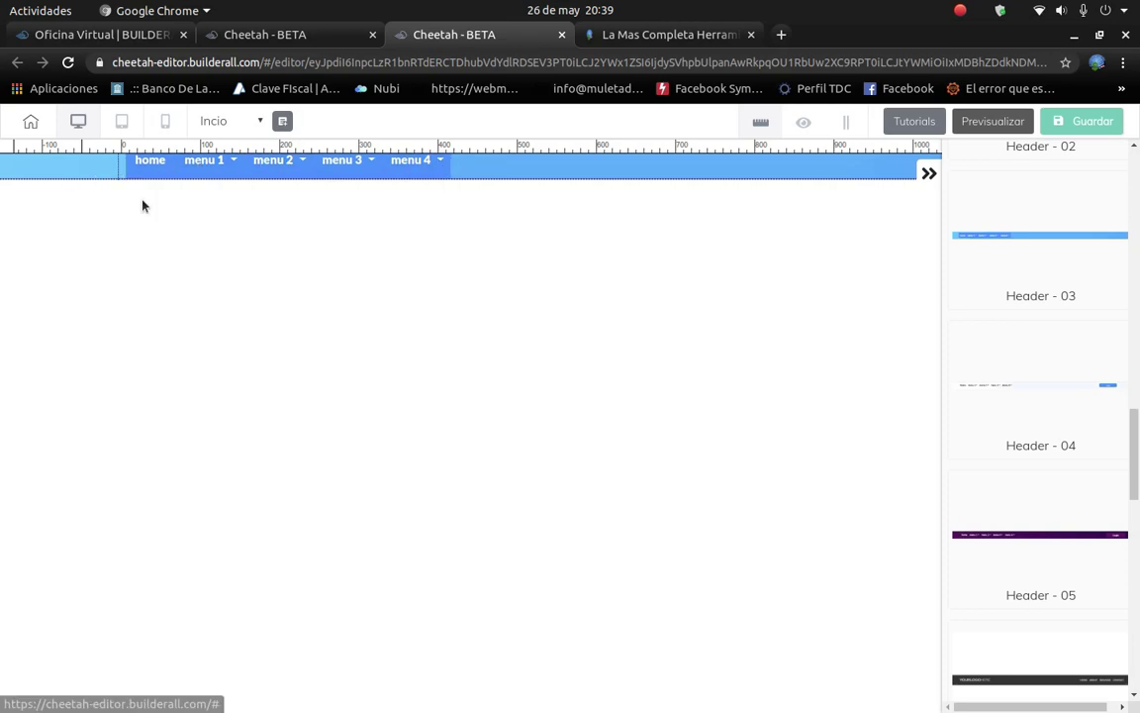
click(75, 164)
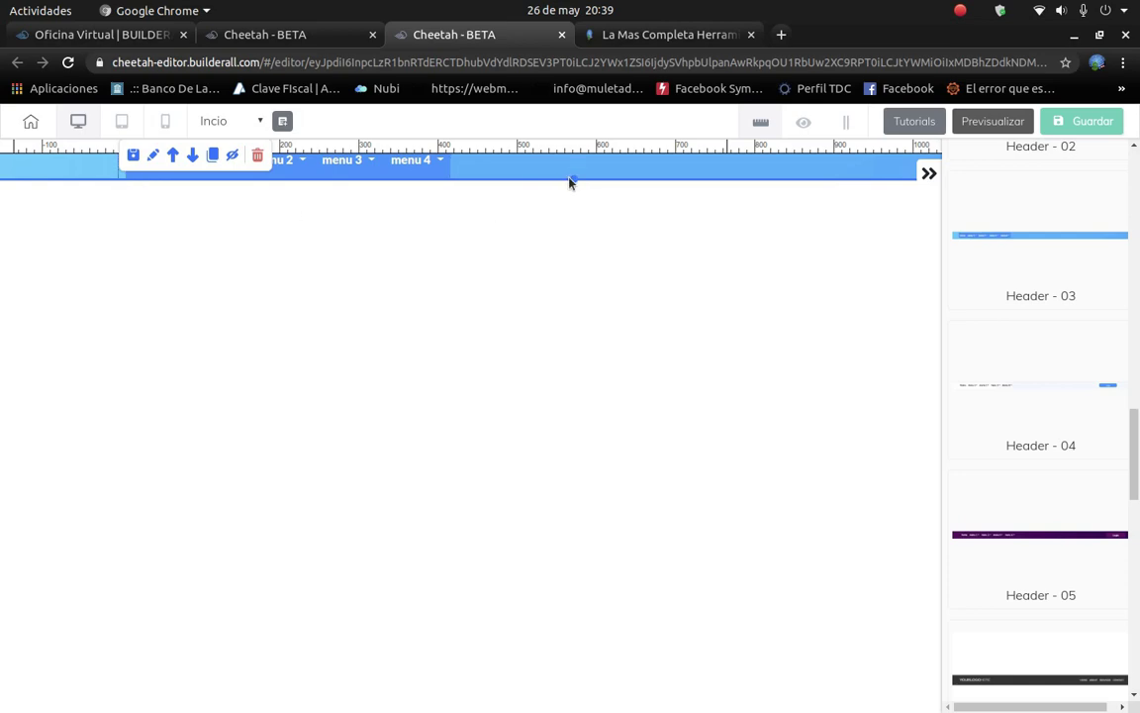
drag(575, 178, 572, 198)
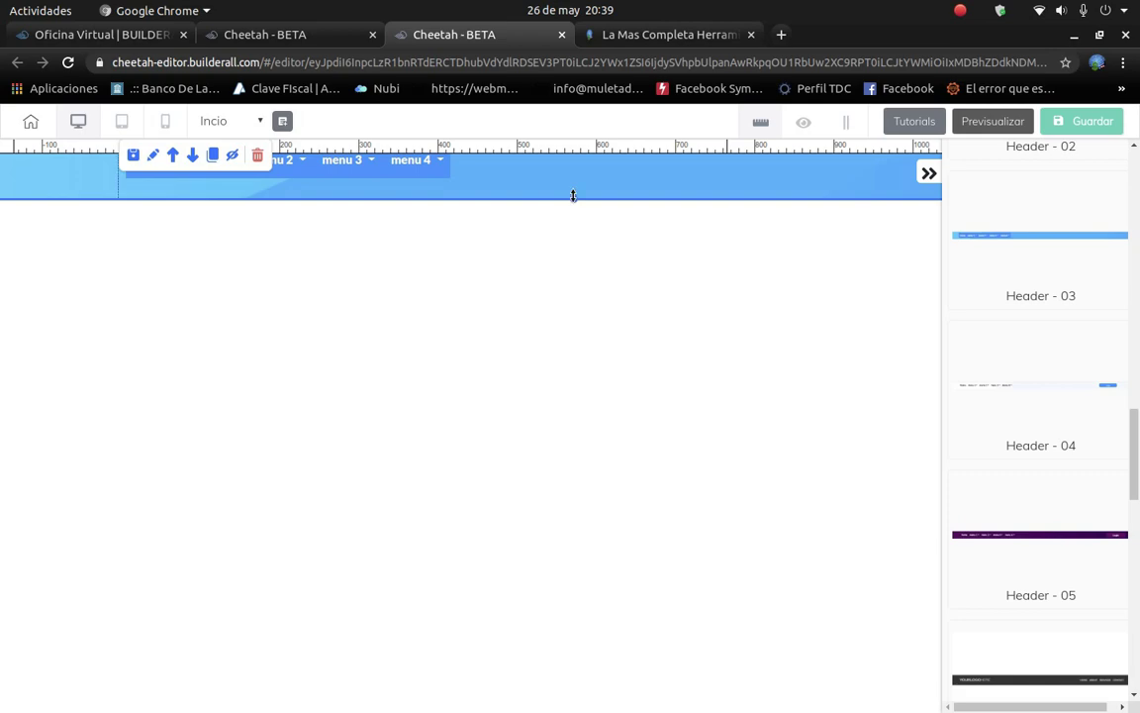
drag(572, 194, 543, 214)
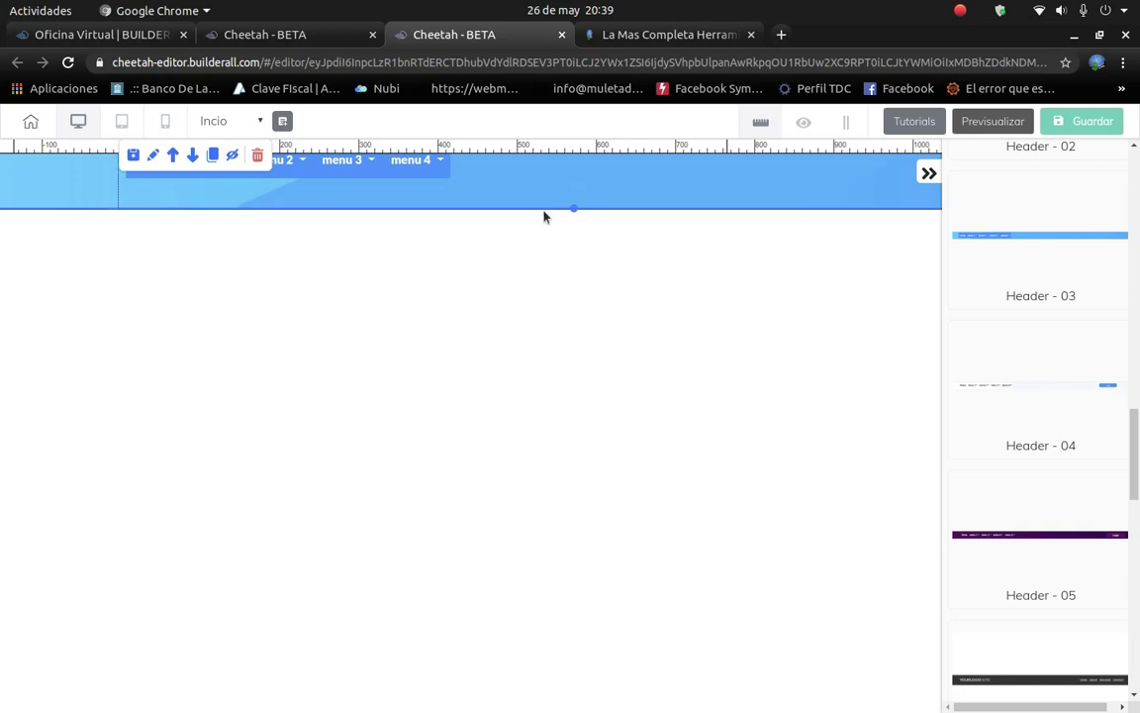
Open the header panel's settings and examine its Internal Background options.
click(153, 160)
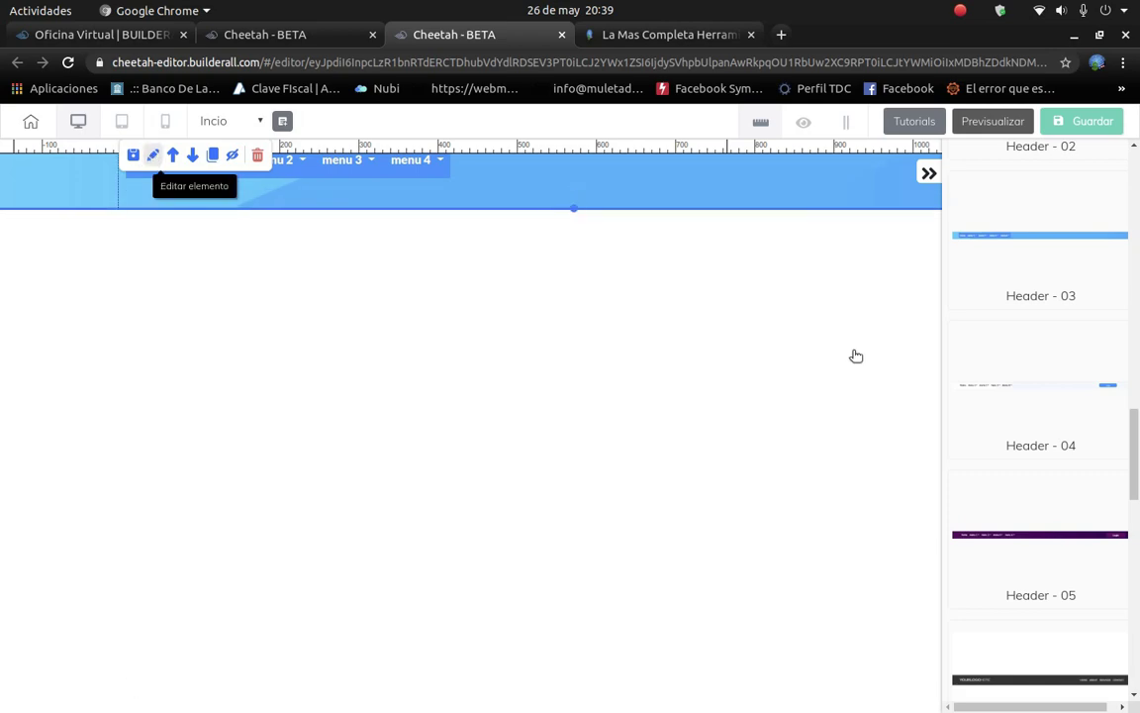
scroll(1019, 335, up, 4)
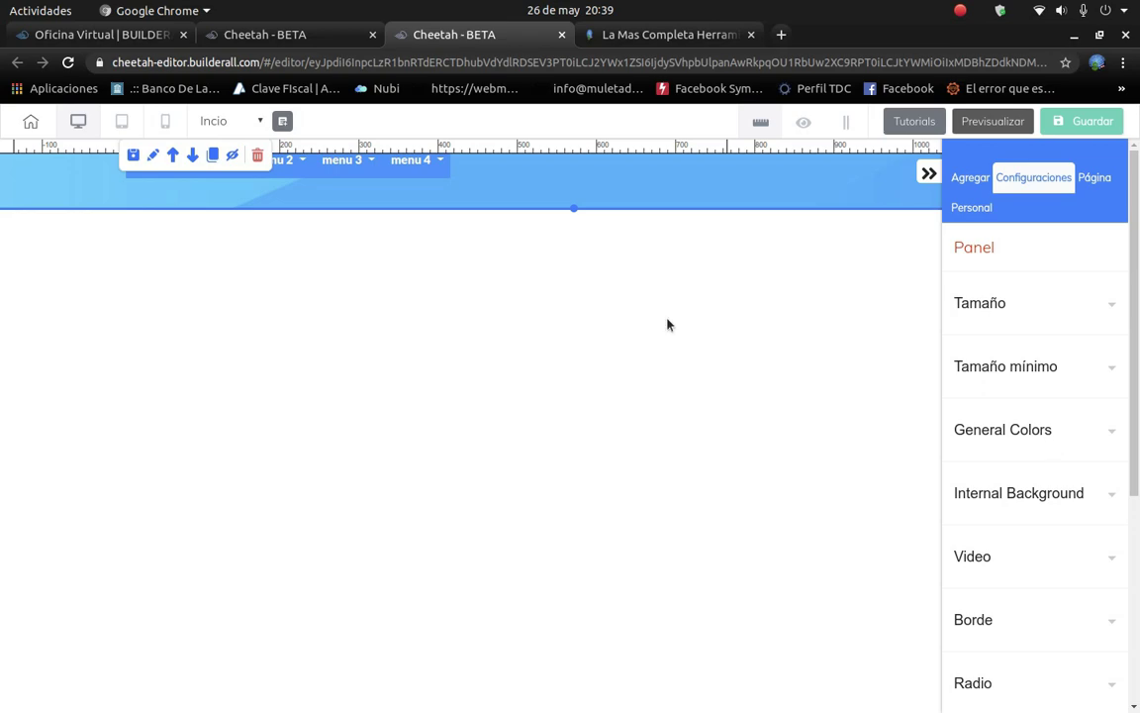
click(1033, 497)
scroll(1010, 614, down, 3)
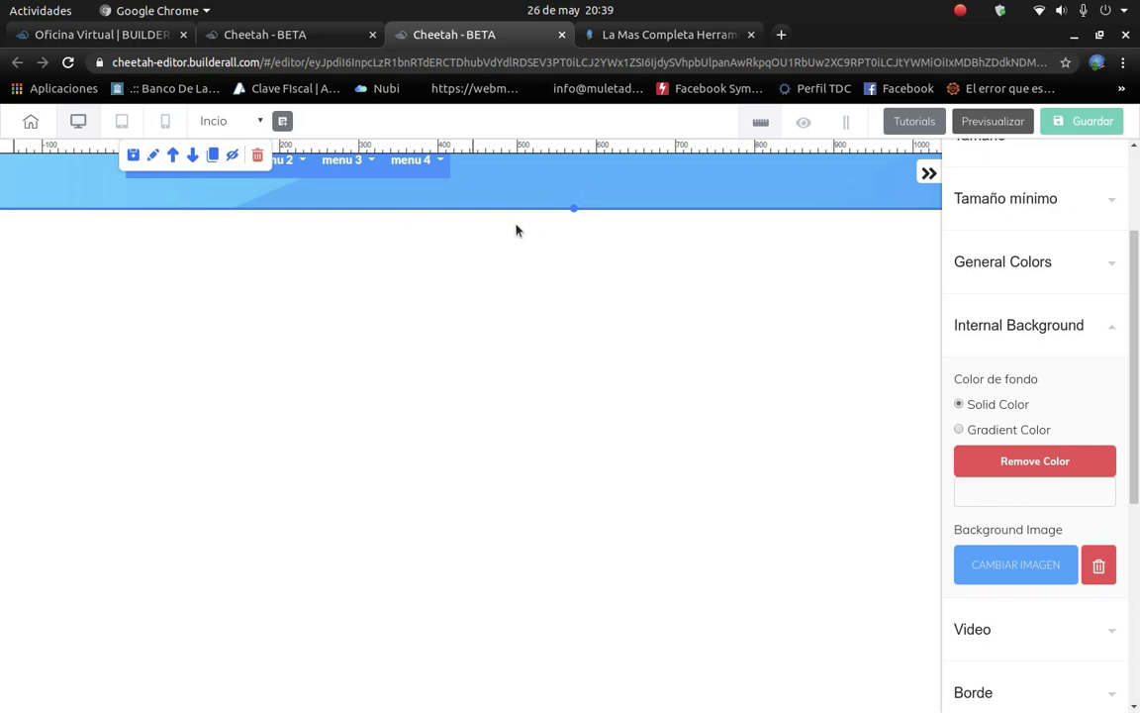
Switch the header panel's general background to a gradient and set its first color to dark blue 2000CA.
click(1007, 278)
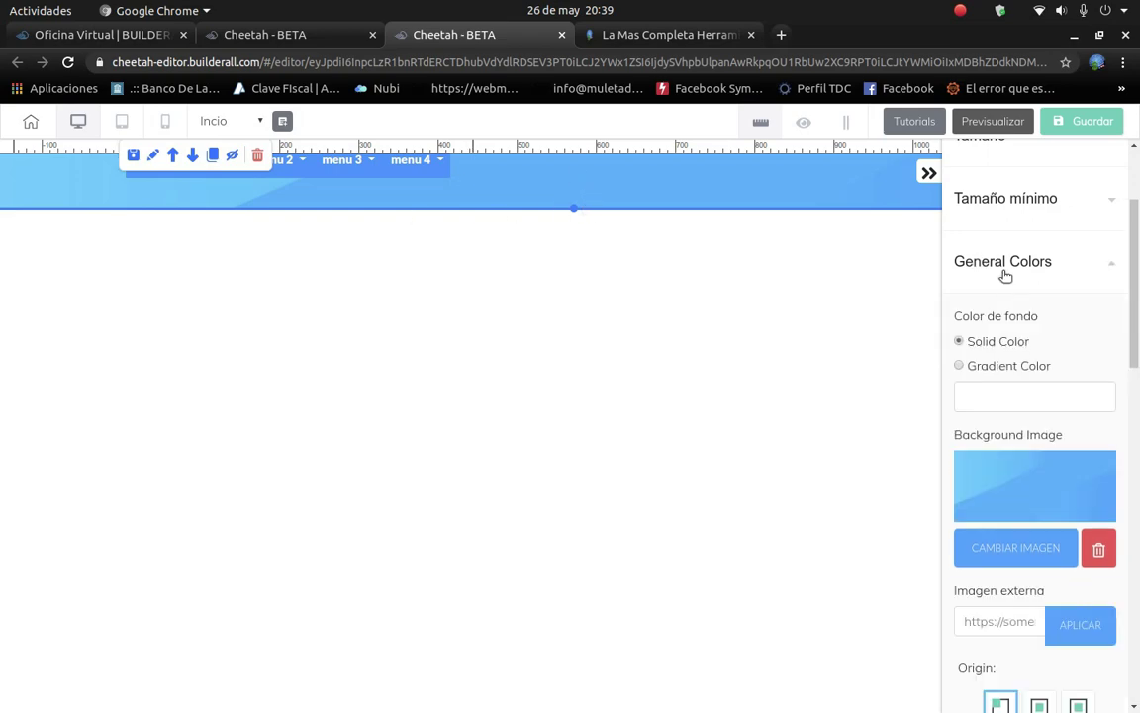
click(959, 367)
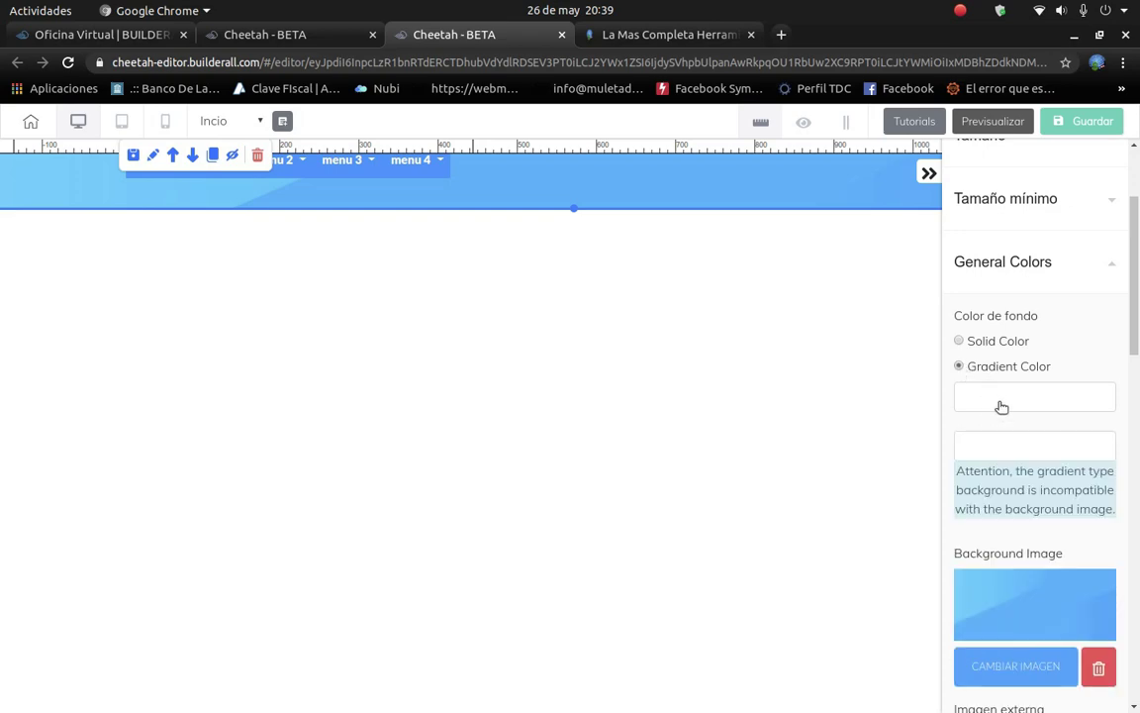
click(1001, 392)
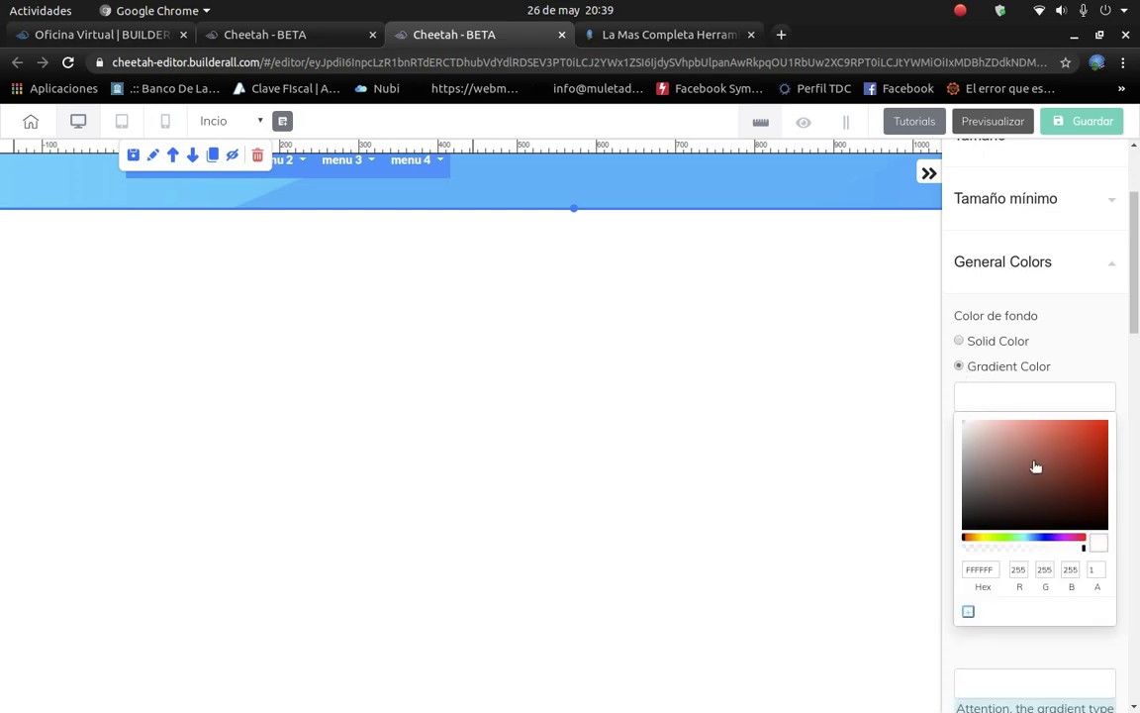
click(1052, 539)
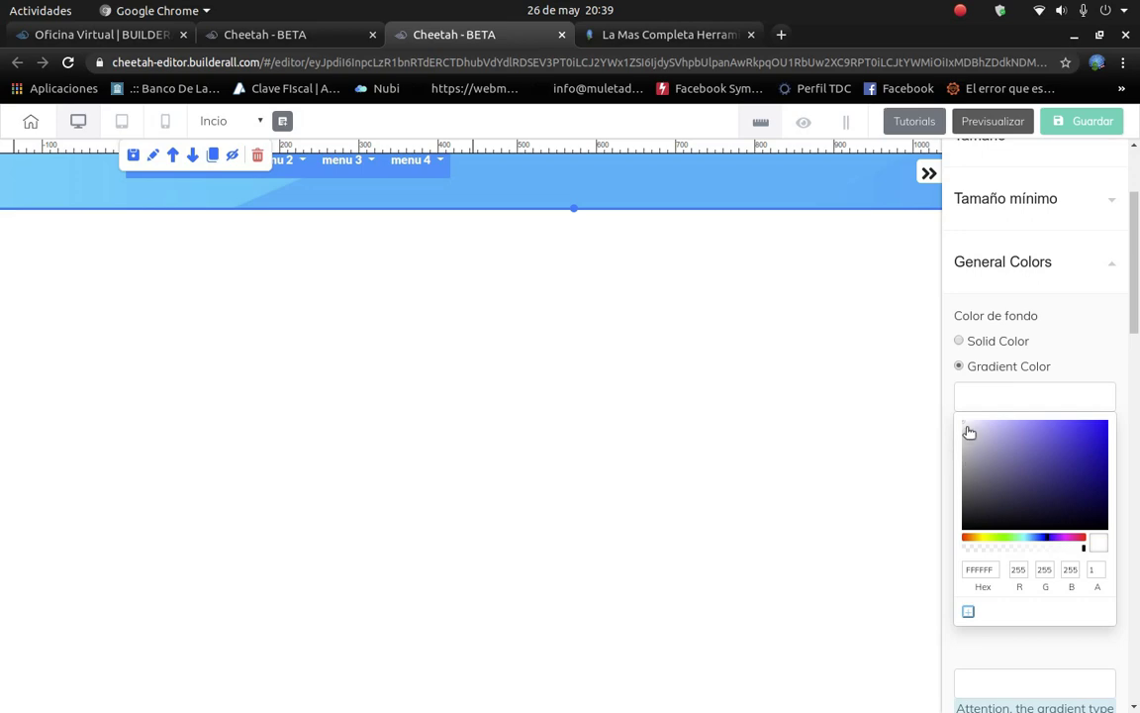
drag(969, 433, 1118, 449)
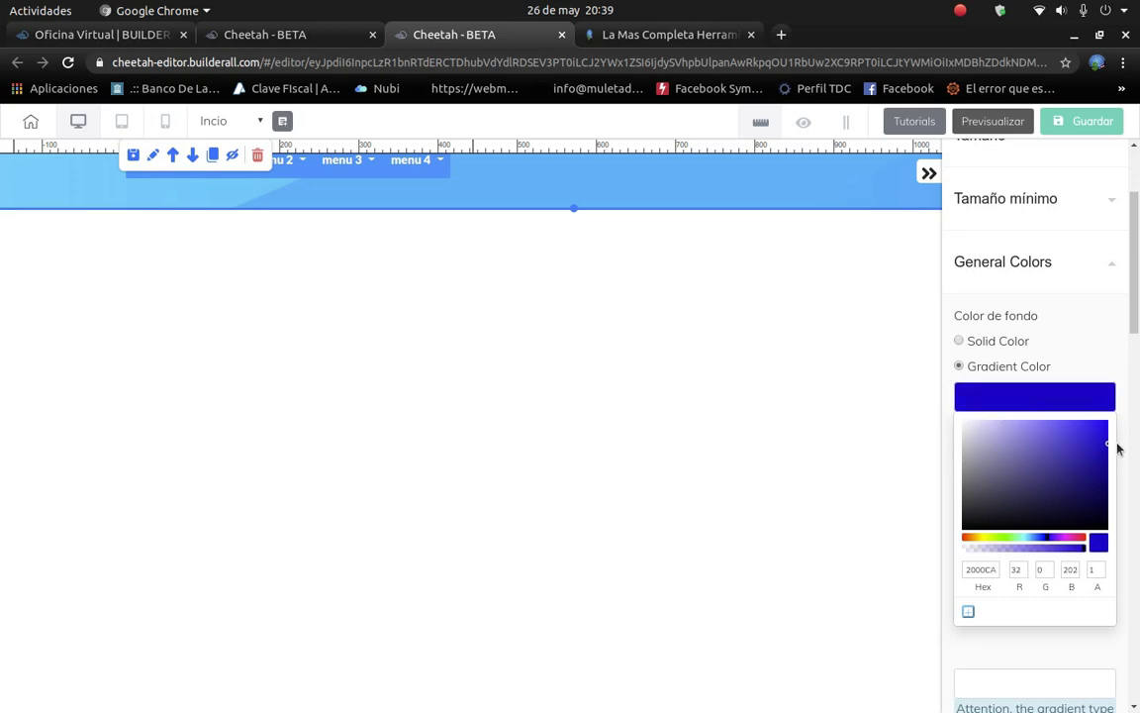
click(1084, 396)
Set the second color of the header's background gradient to black 000000.
click(1054, 453)
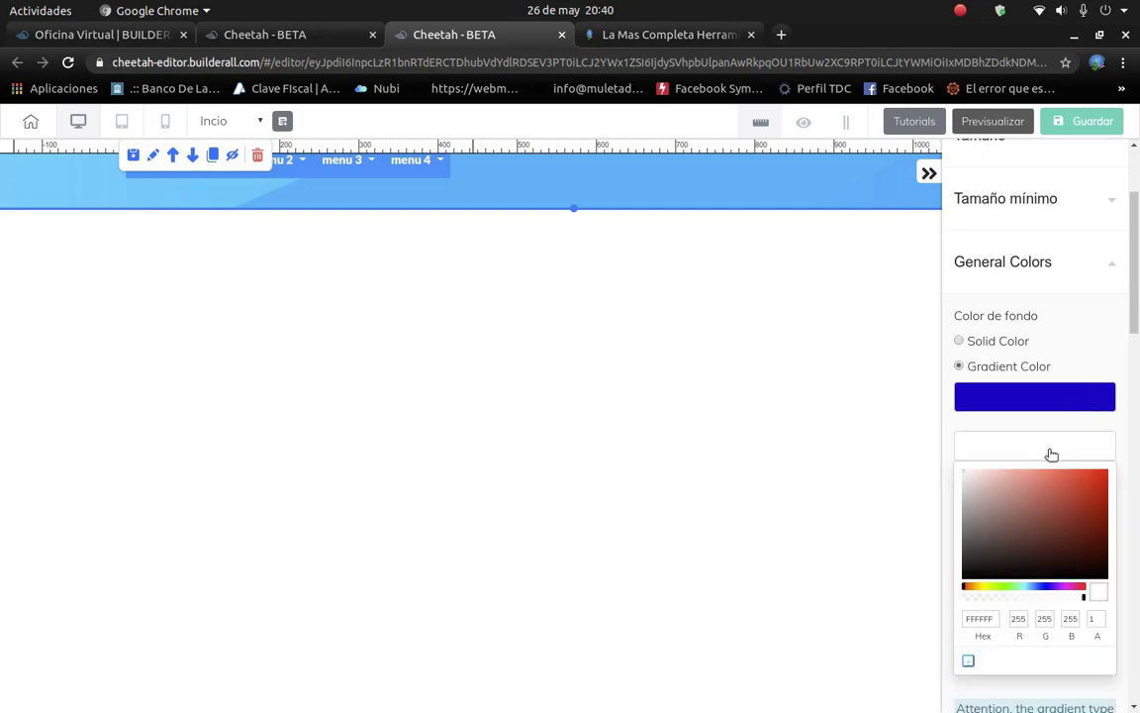
drag(989, 503, 1104, 586)
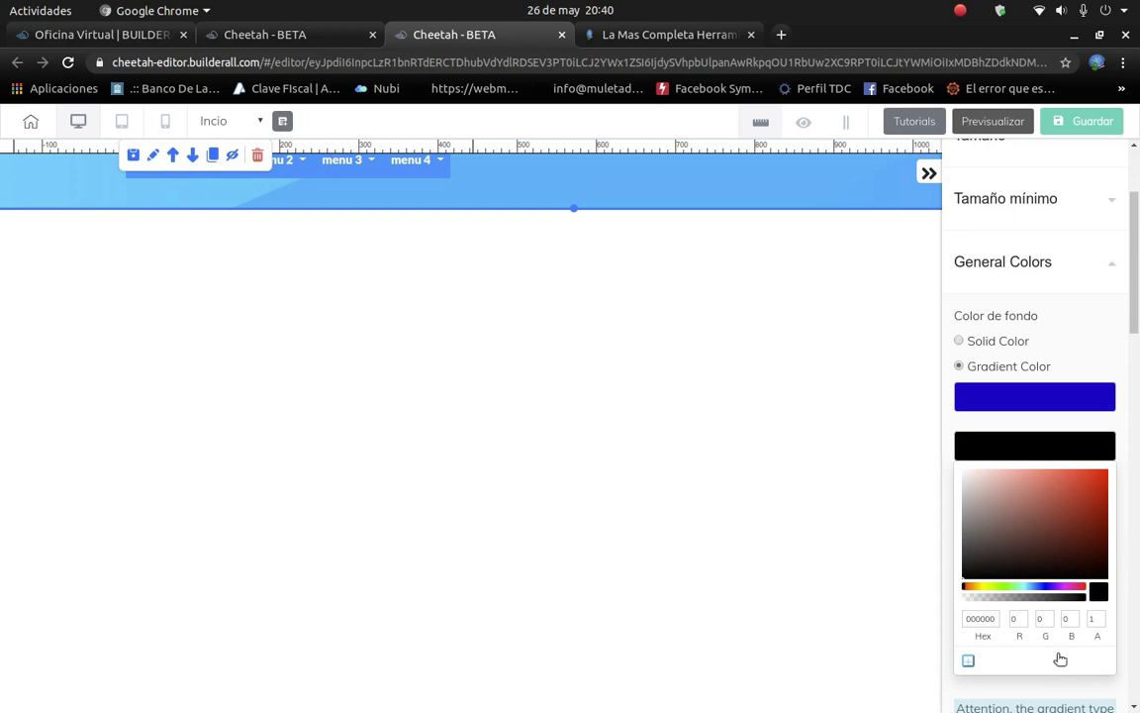
click(1051, 453)
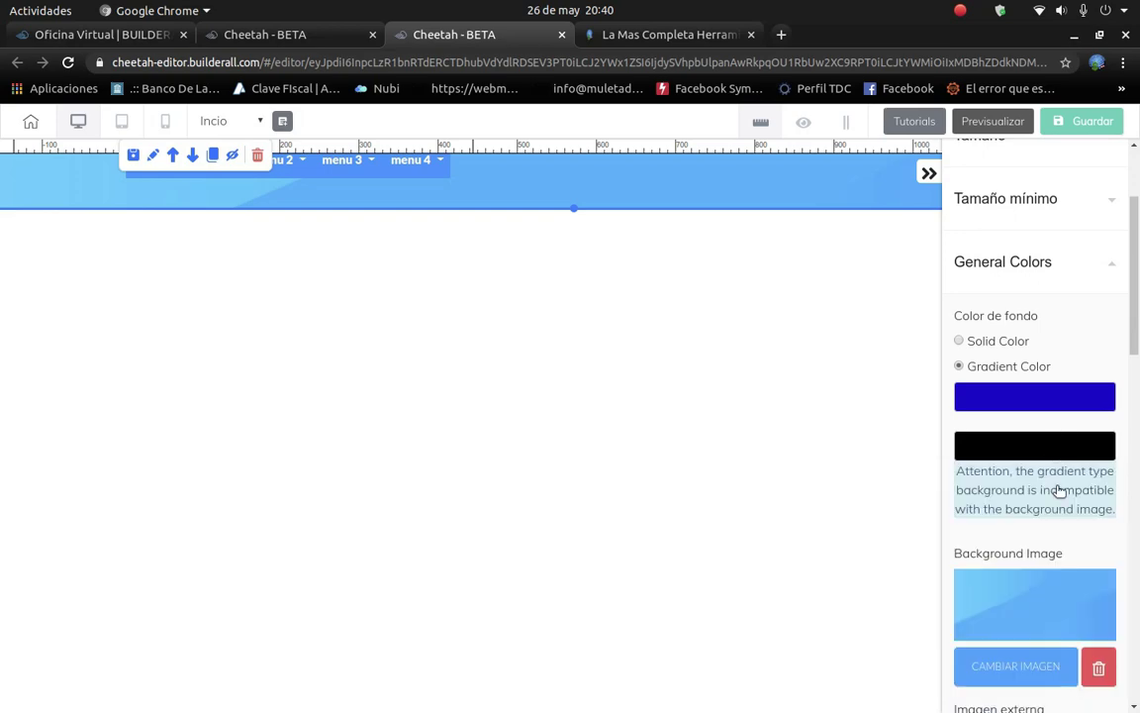
scroll(1059, 491, down, 1)
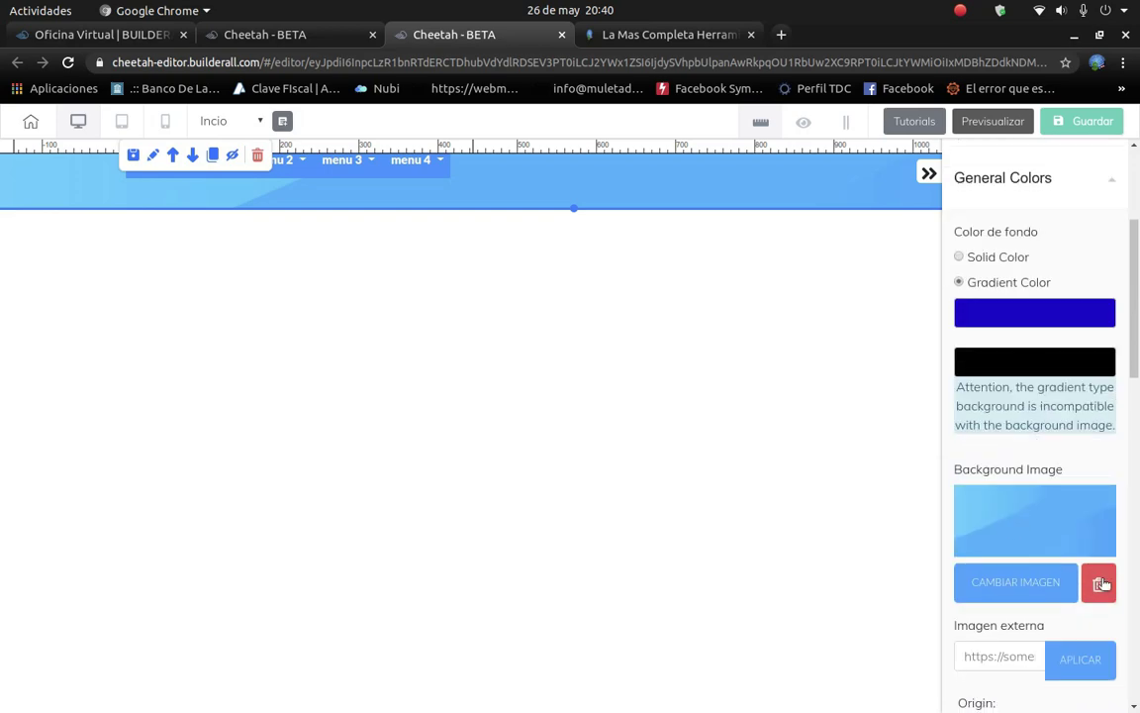
Remove the header panel's background image and delete its navigation menu element.
click(1100, 583)
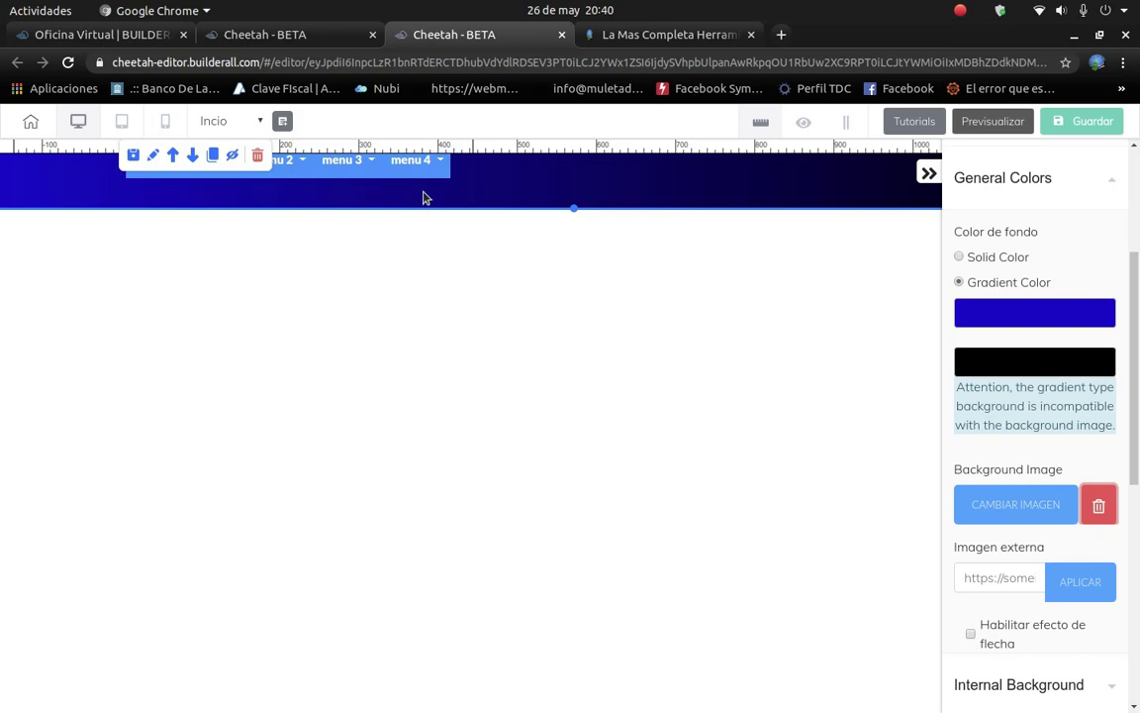
mouse_move(340, 175)
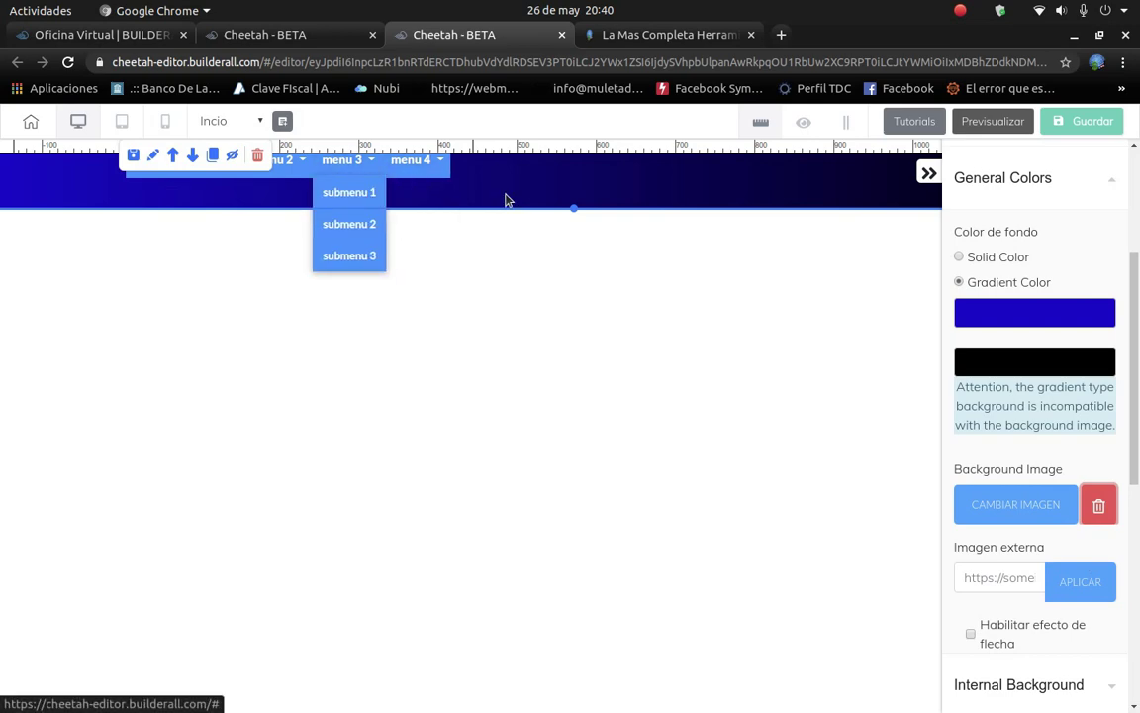
mouse_move(402, 169)
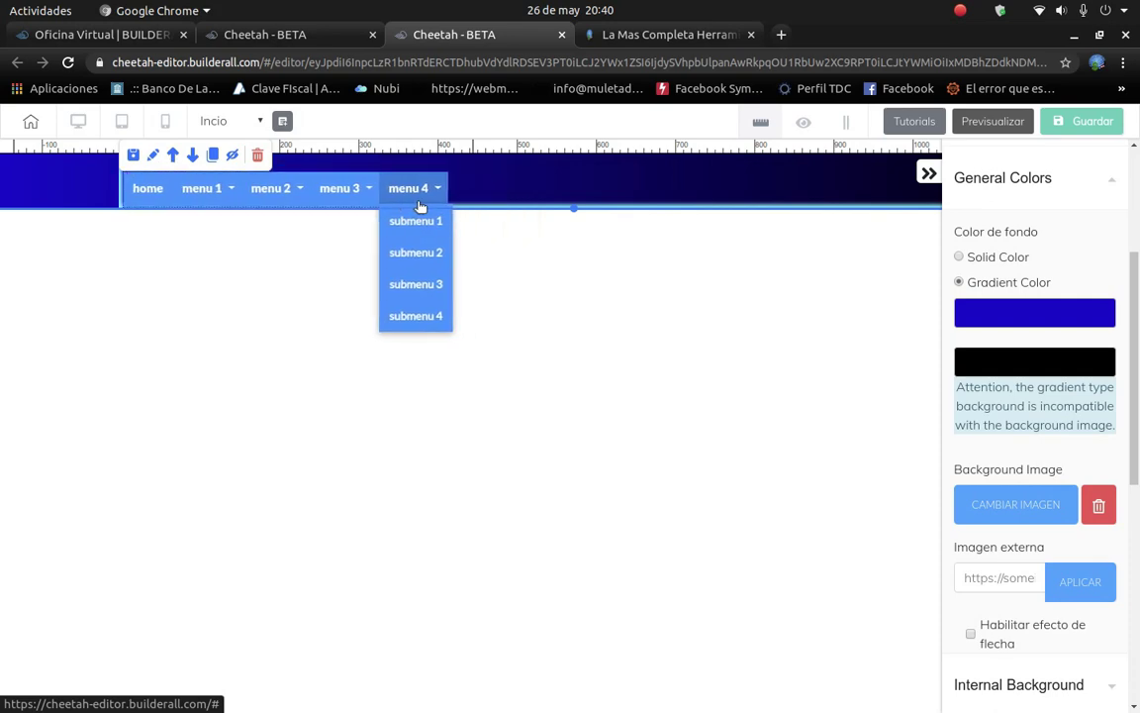
drag(412, 205, 537, 198)
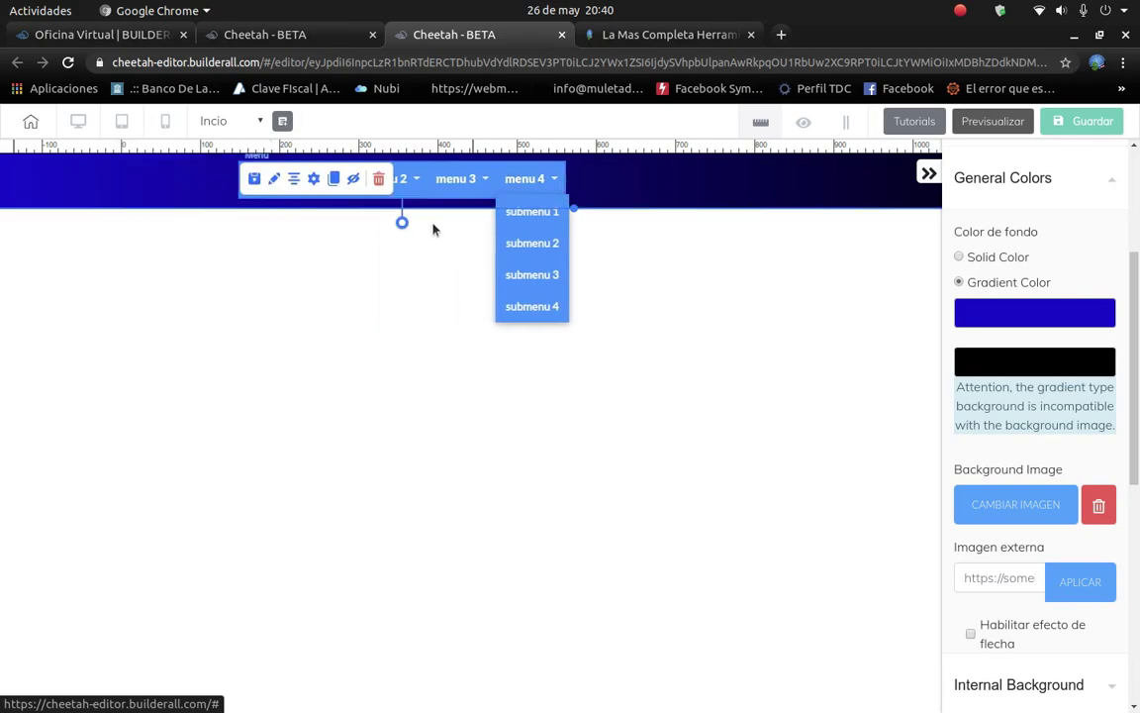
click(380, 181)
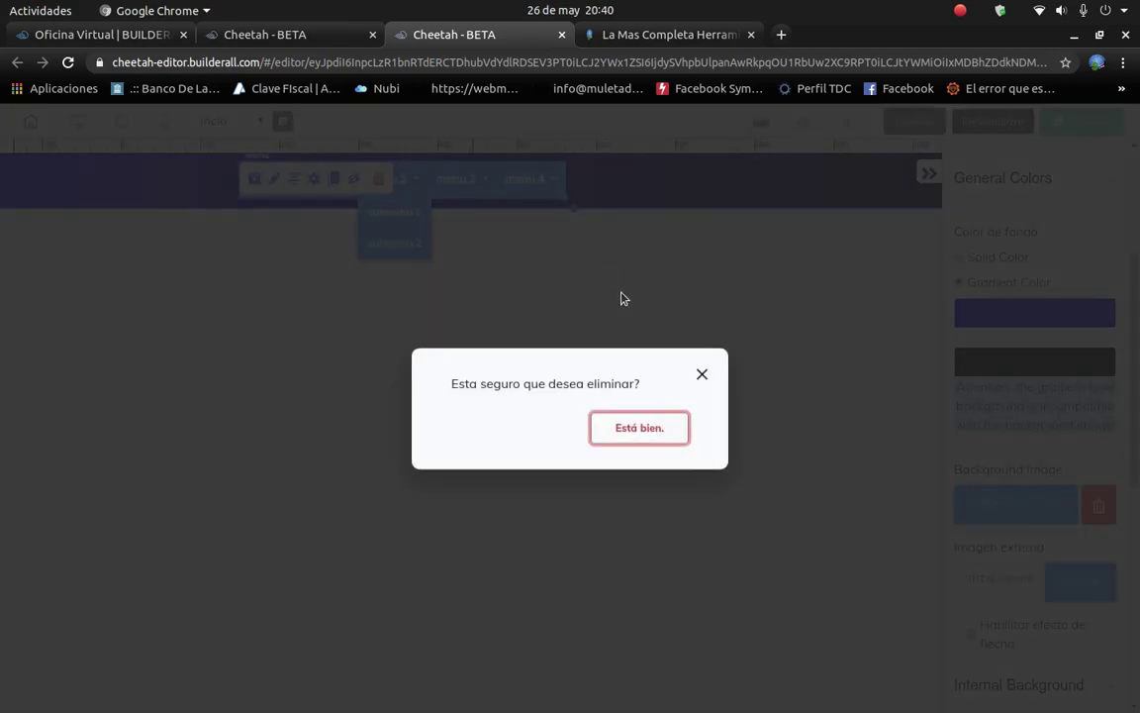
click(649, 436)
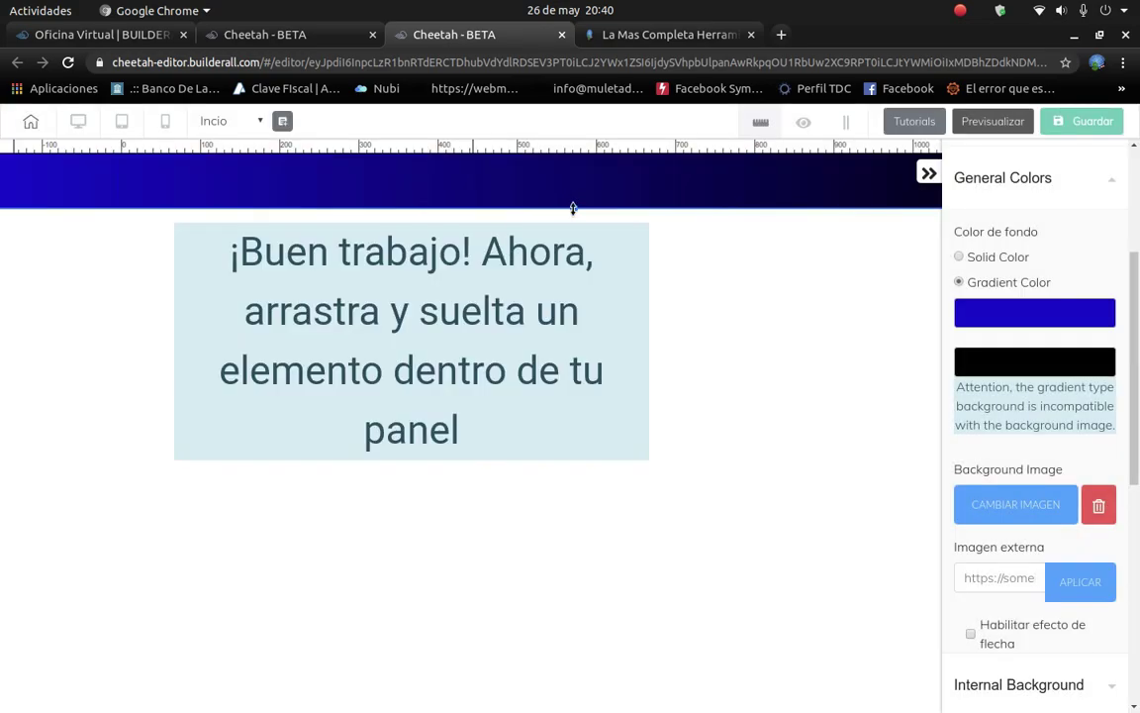
Make the header panel slightly taller and add a blank panel below it.
drag(573, 207, 571, 211)
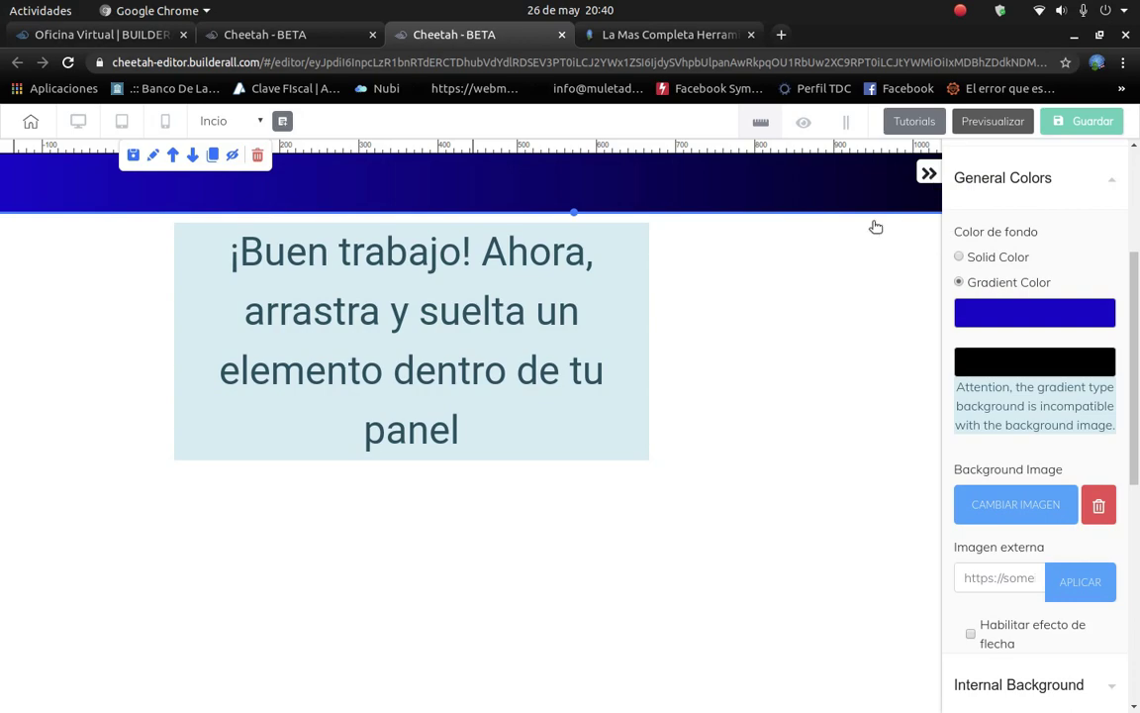
click(929, 175)
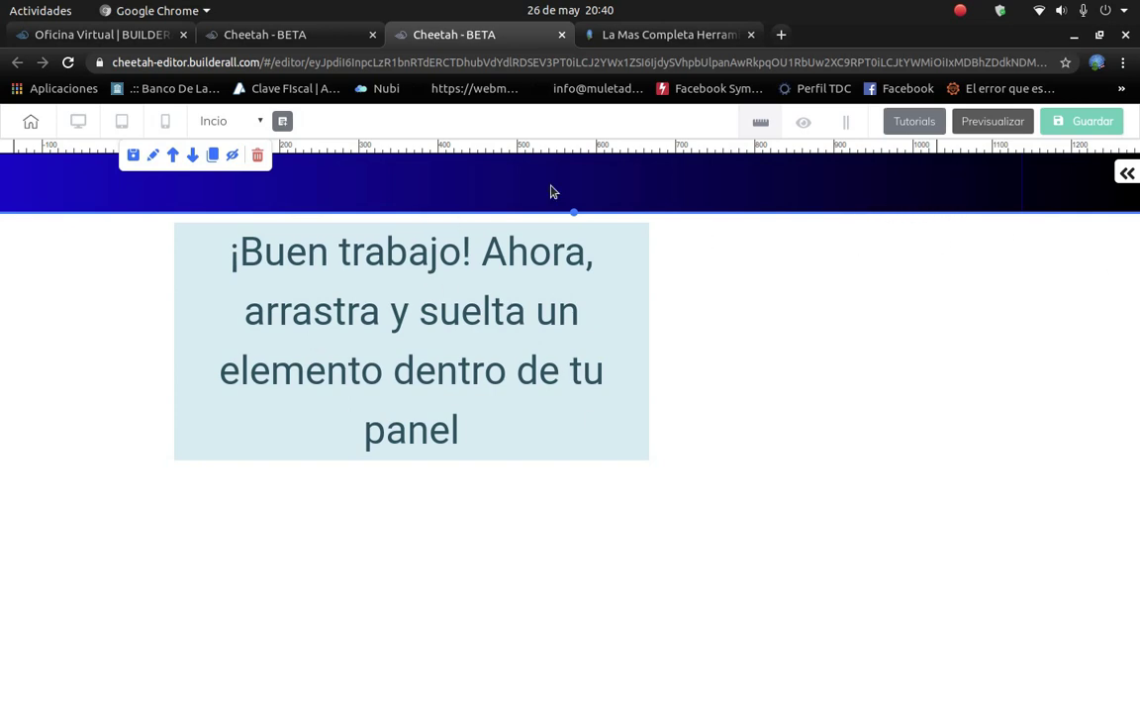
click(1128, 173)
scroll(990, 177, up, 3)
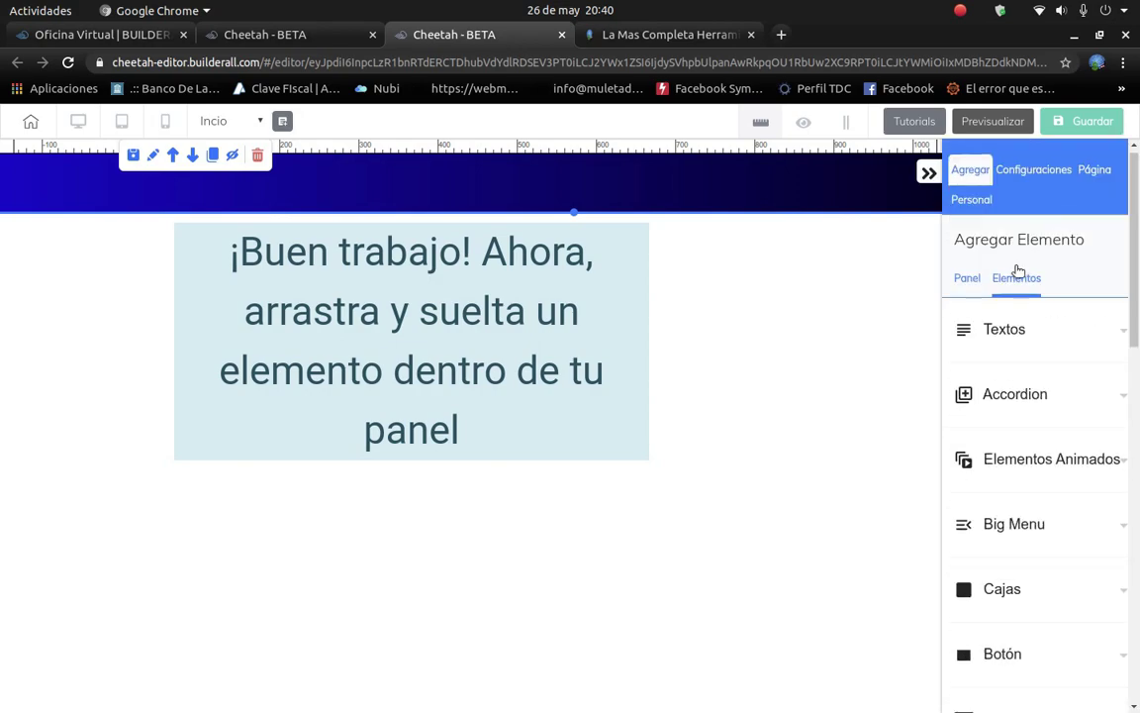
click(968, 287)
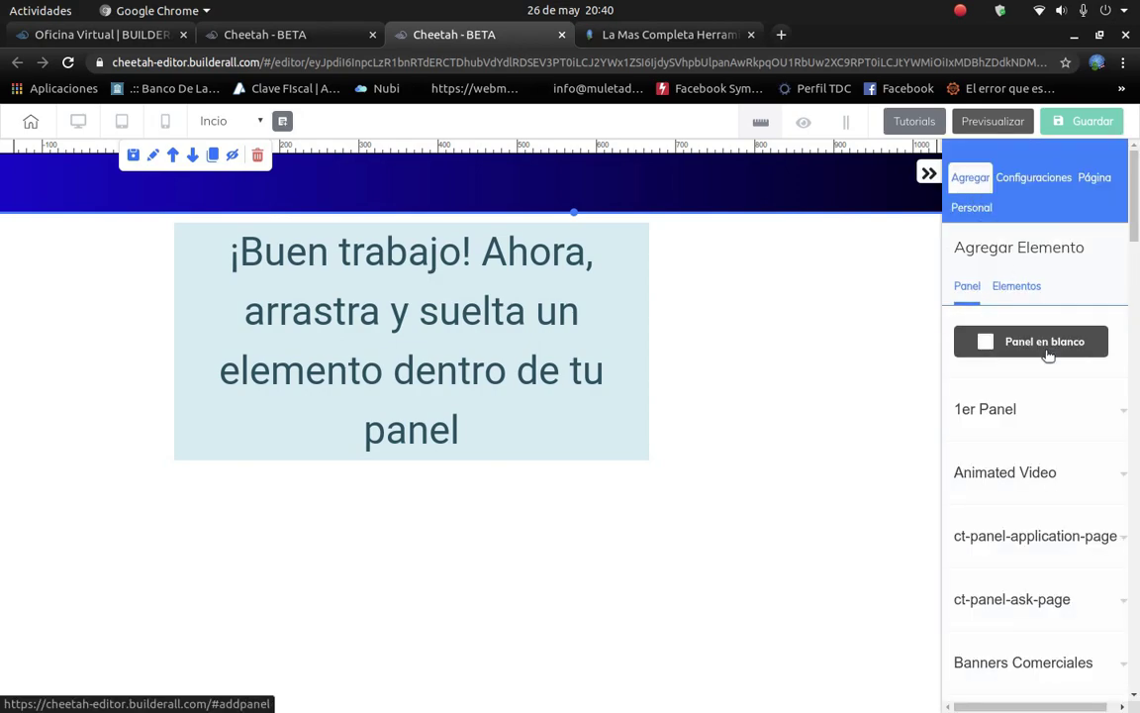
click(1030, 342)
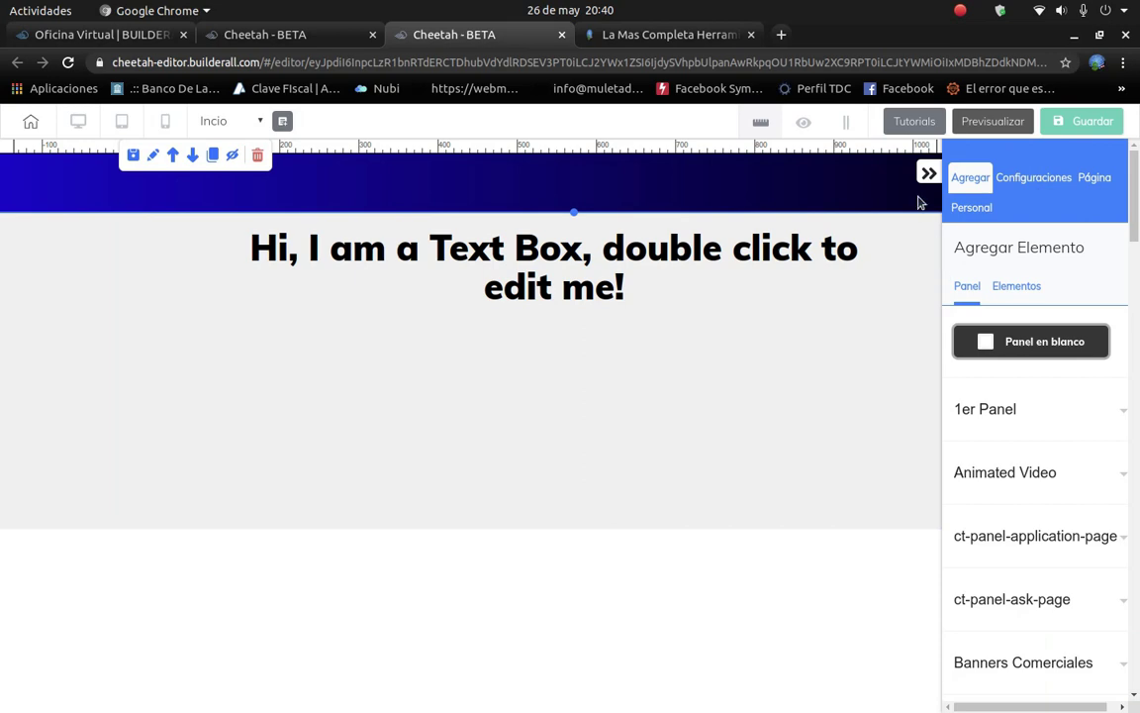
click(929, 172)
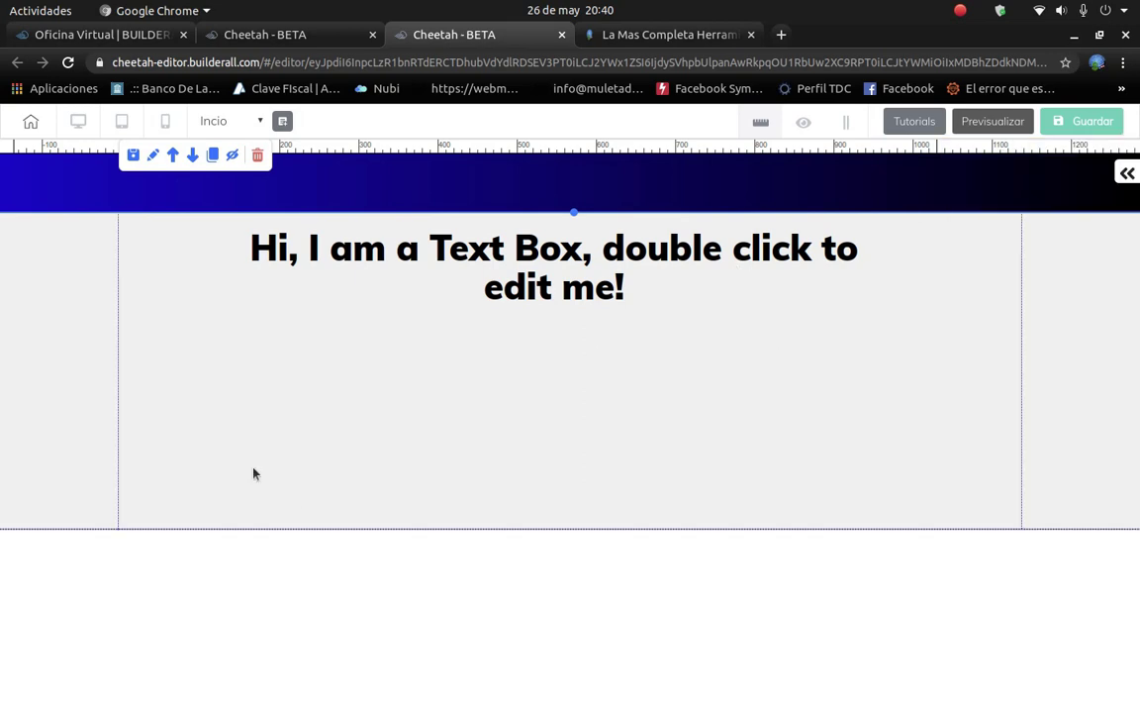
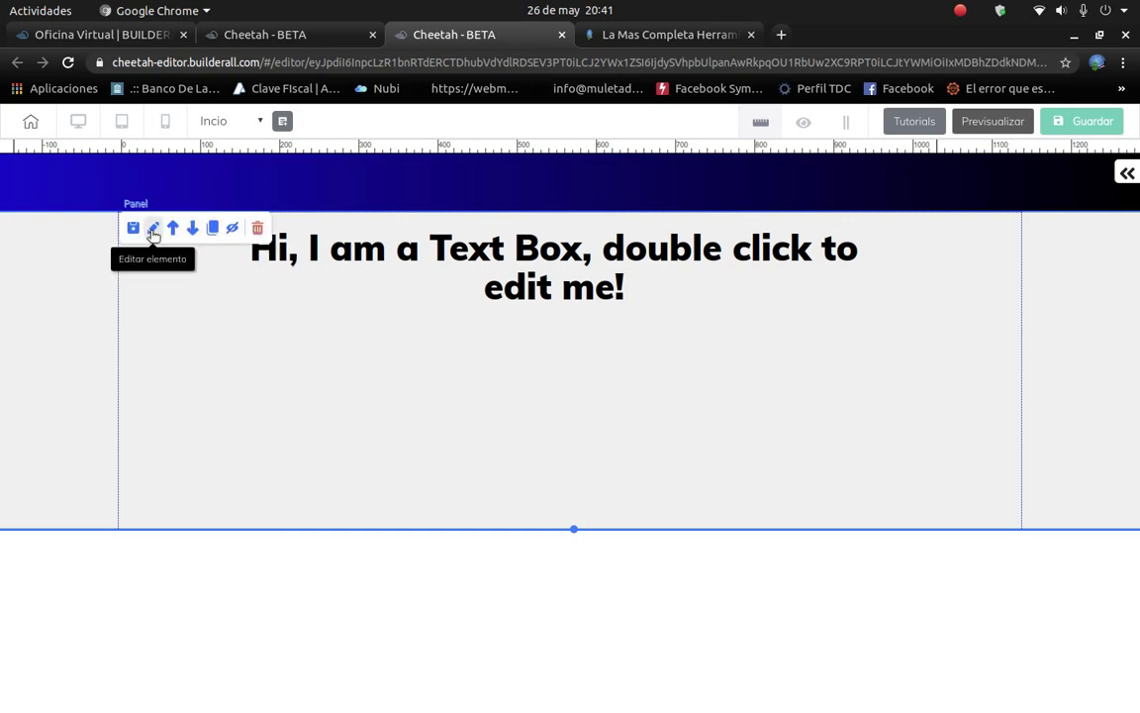
Open the new blank panel's settings, check its size options, and start changing its general background image.
click(153, 230)
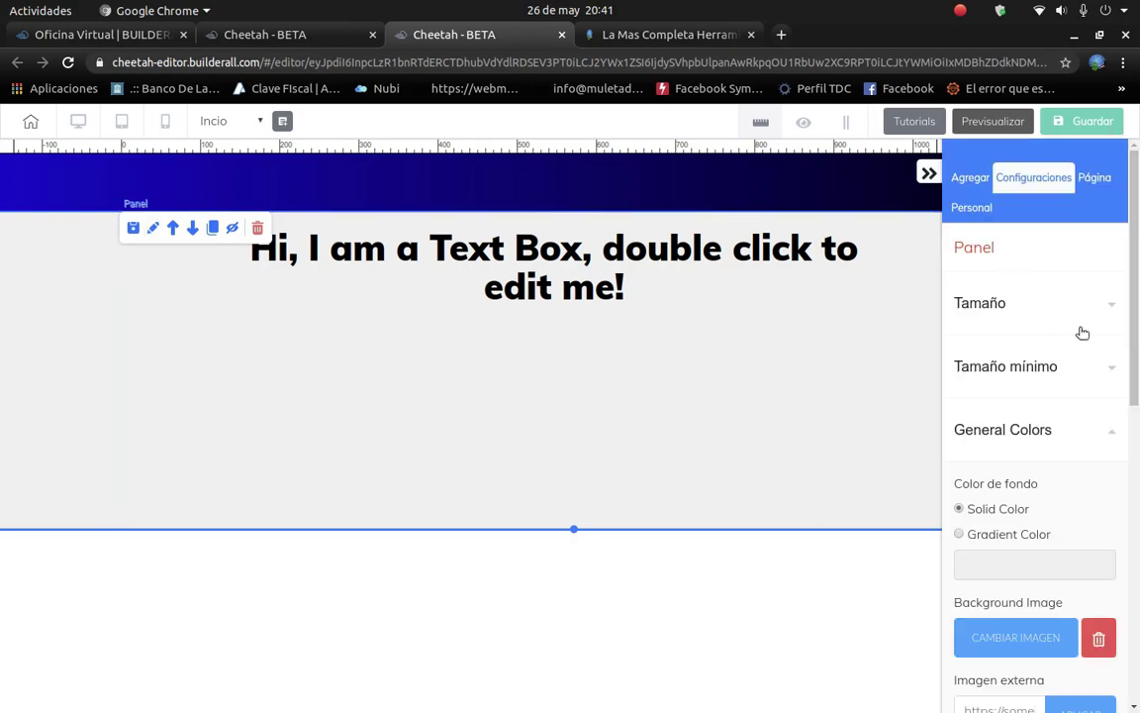
click(1100, 302)
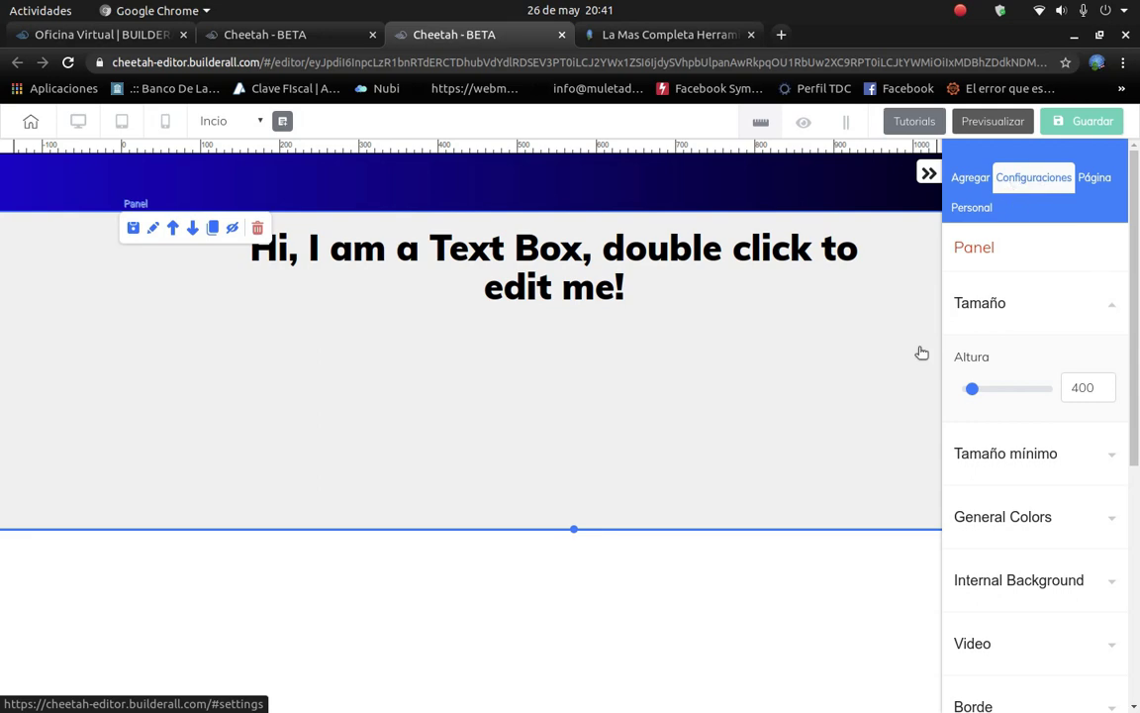
scroll(1066, 463, down, 1)
click(1049, 441)
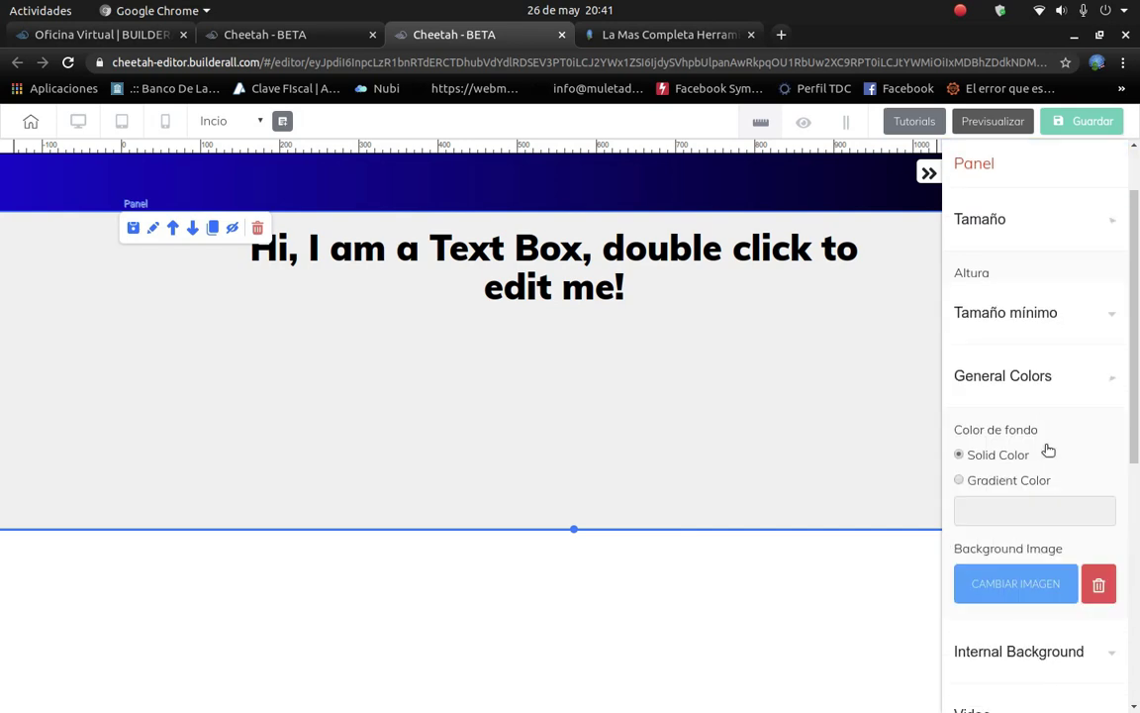
scroll(1050, 508, down, 1)
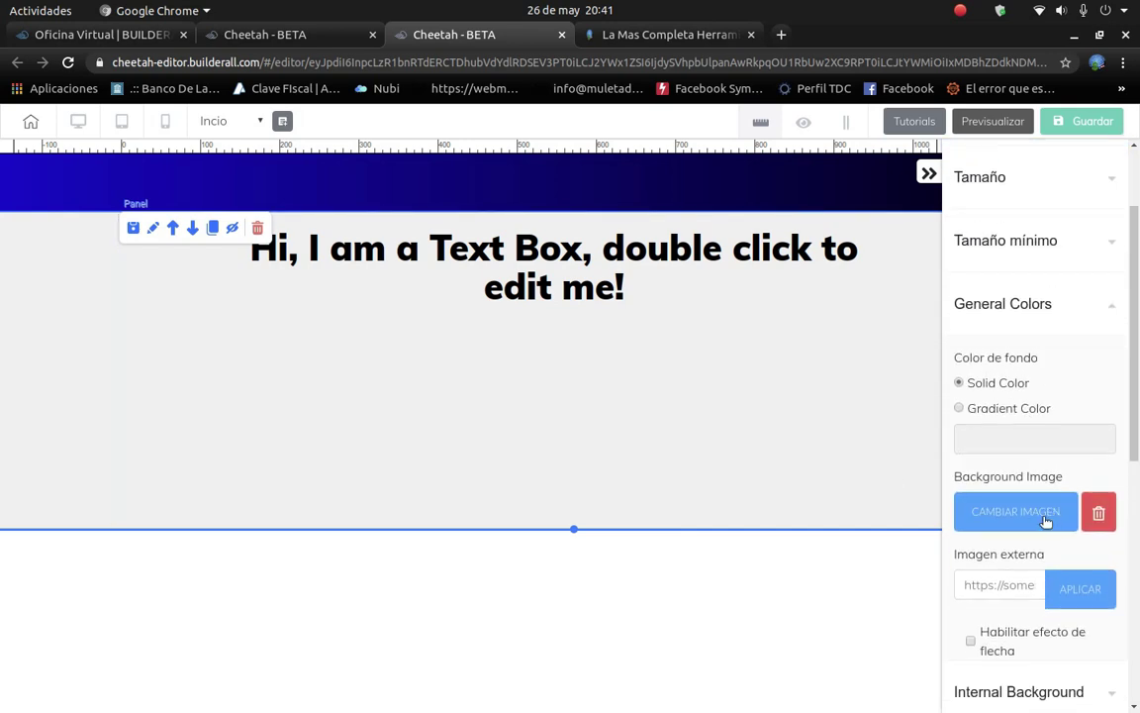
click(1016, 512)
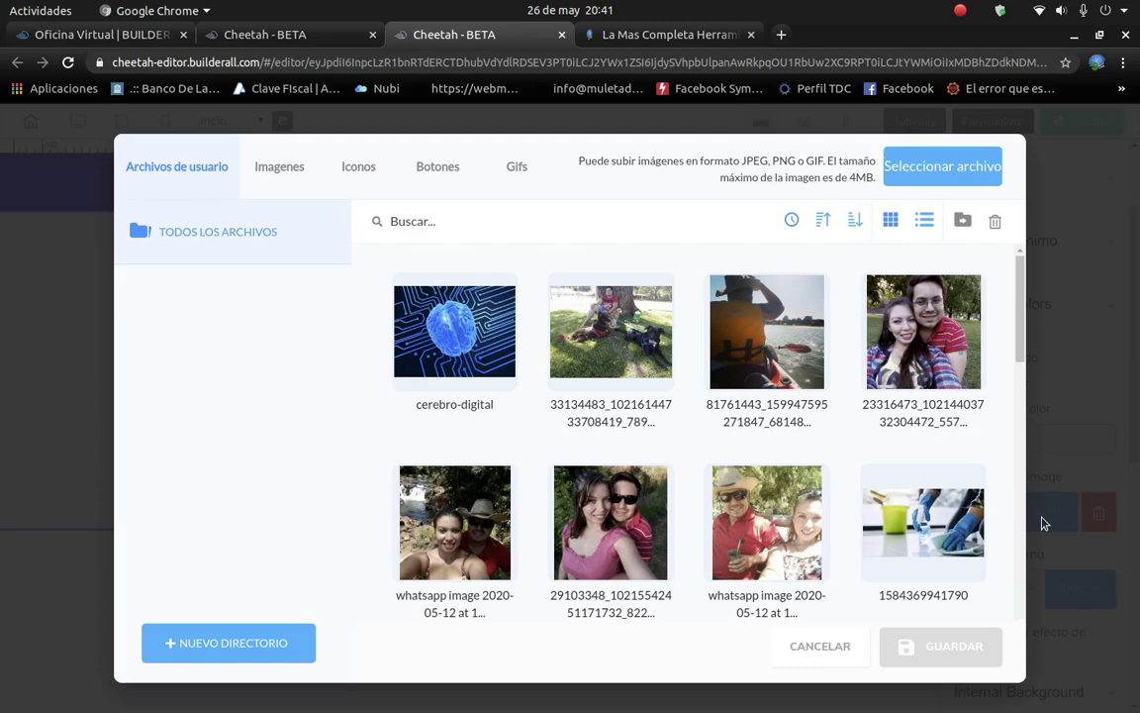
Start uploading an image file and browse to the Web Para Promover Builderall folder in Escritorio.
mouse_move(412, 383)
click(918, 161)
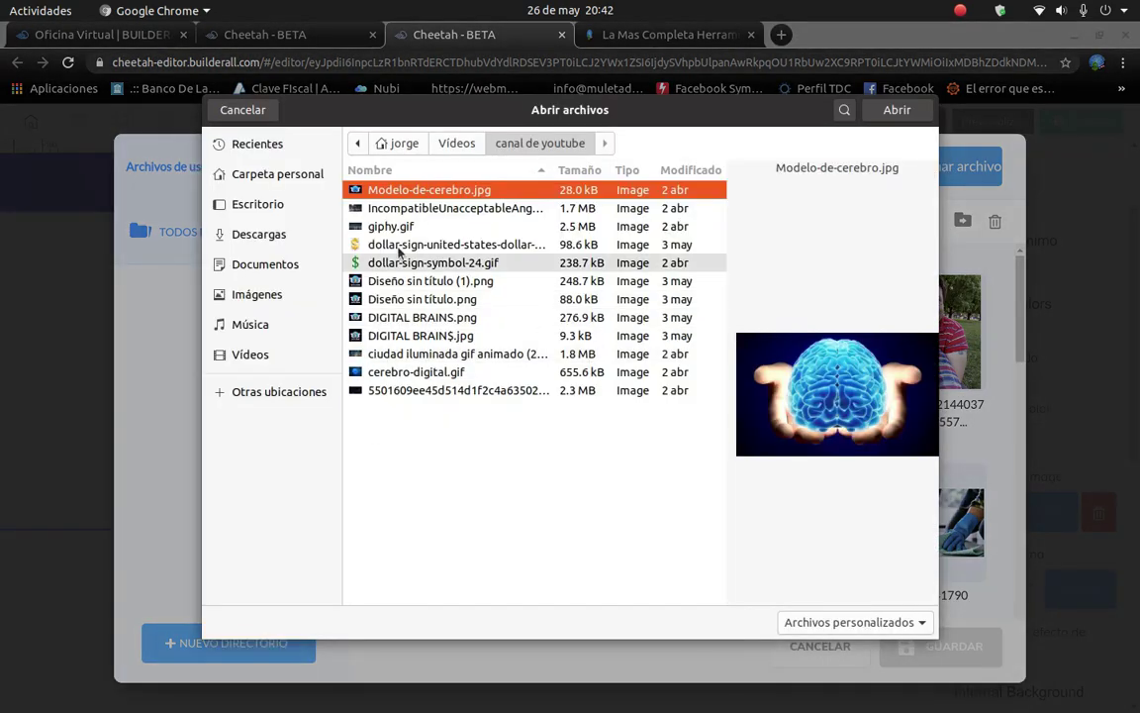
click(260, 205)
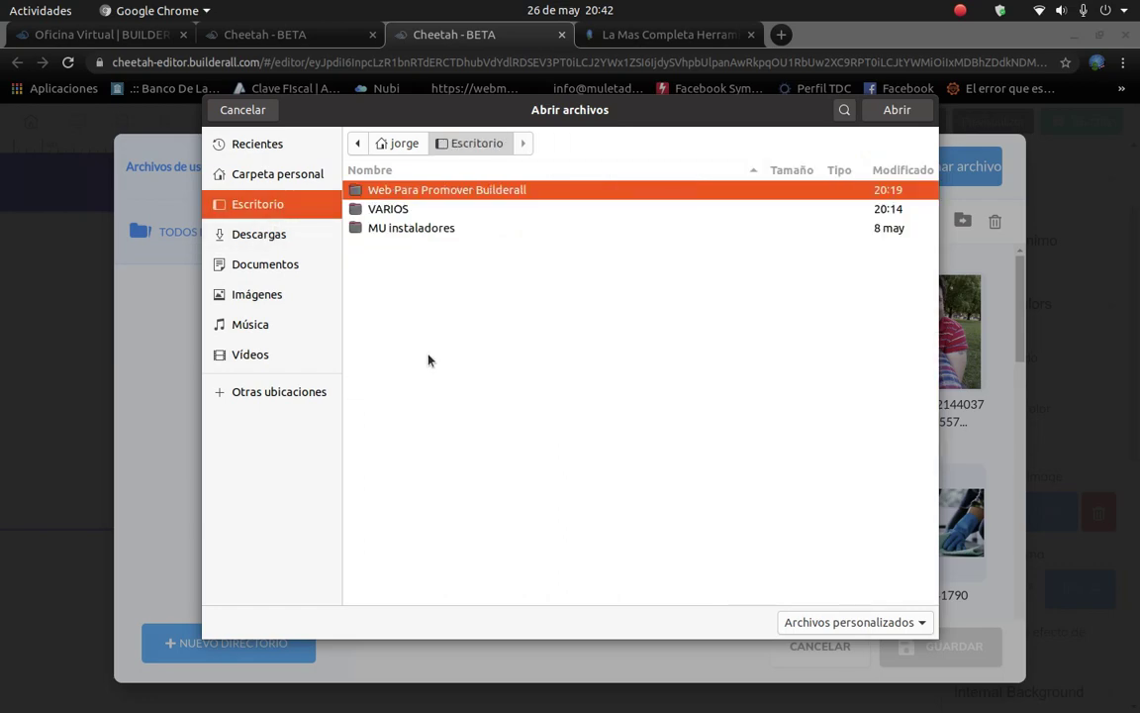
double_click(406, 188)
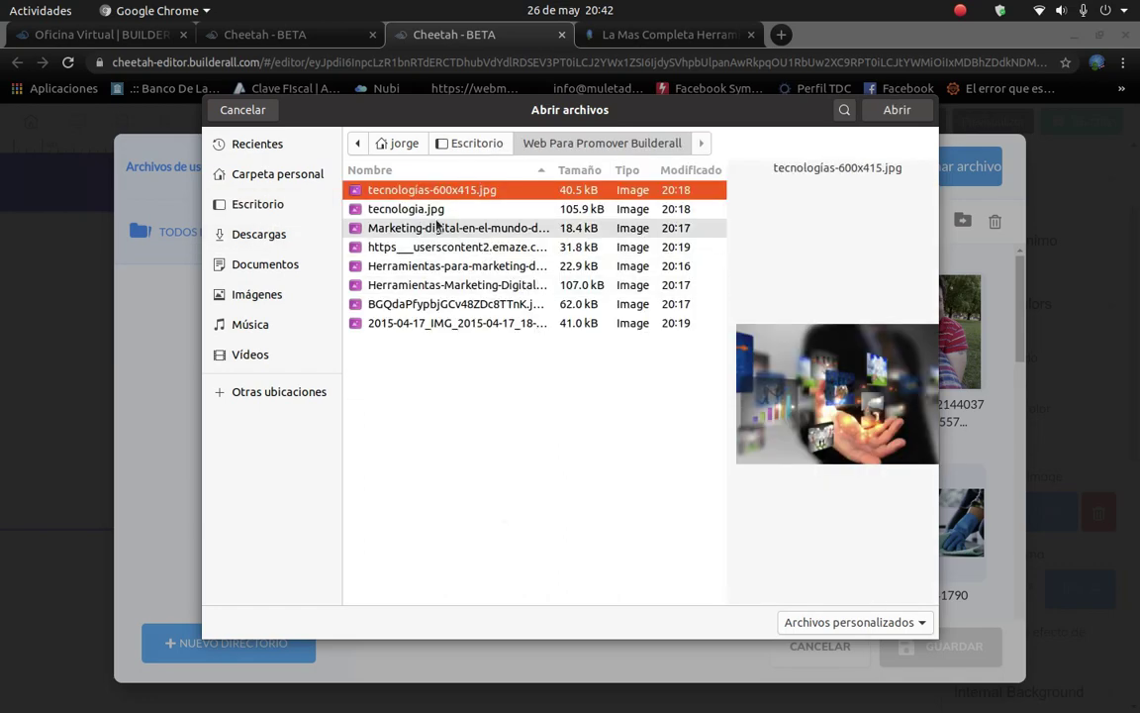
Preview the folder's images, upload BGQdaPfypbjGCv48ZDc8TTnK, and use it as the new panel's background image.
click(398, 208)
click(438, 234)
click(439, 247)
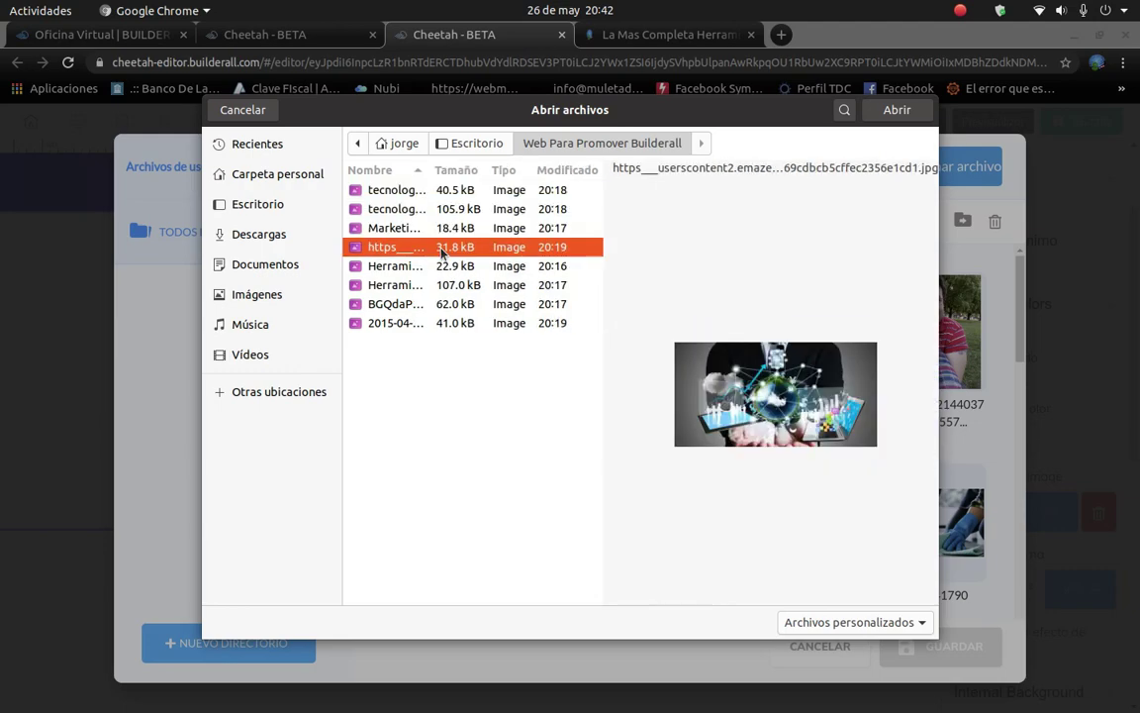
click(447, 267)
click(444, 285)
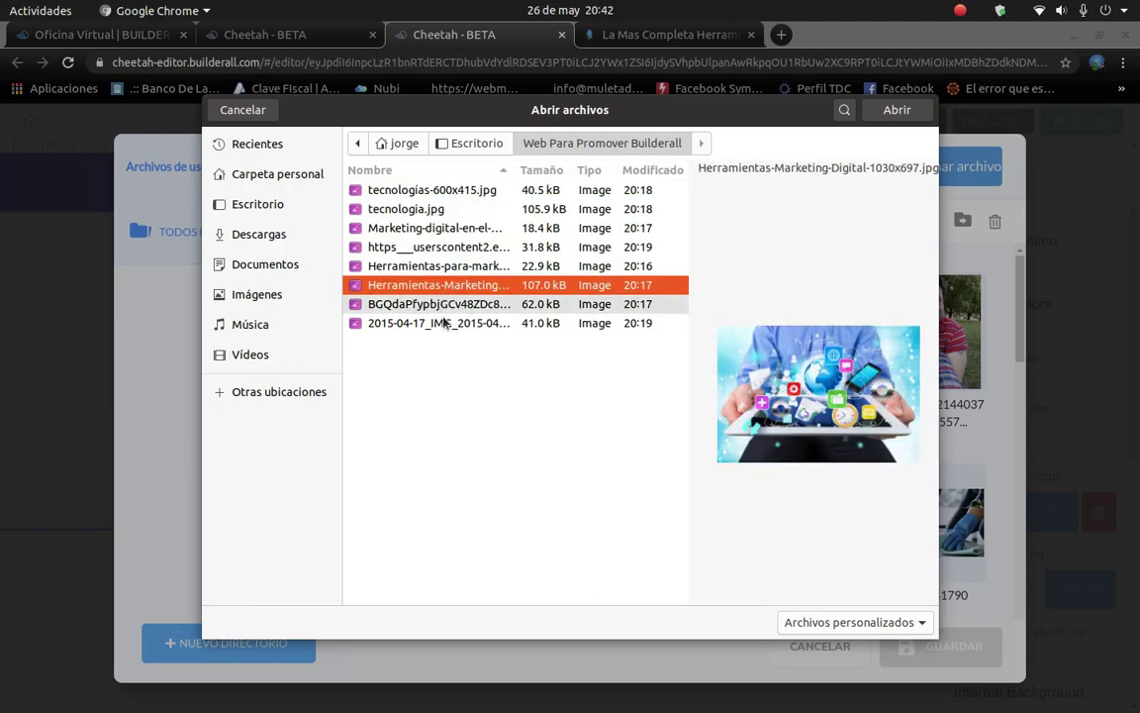
click(401, 304)
click(895, 110)
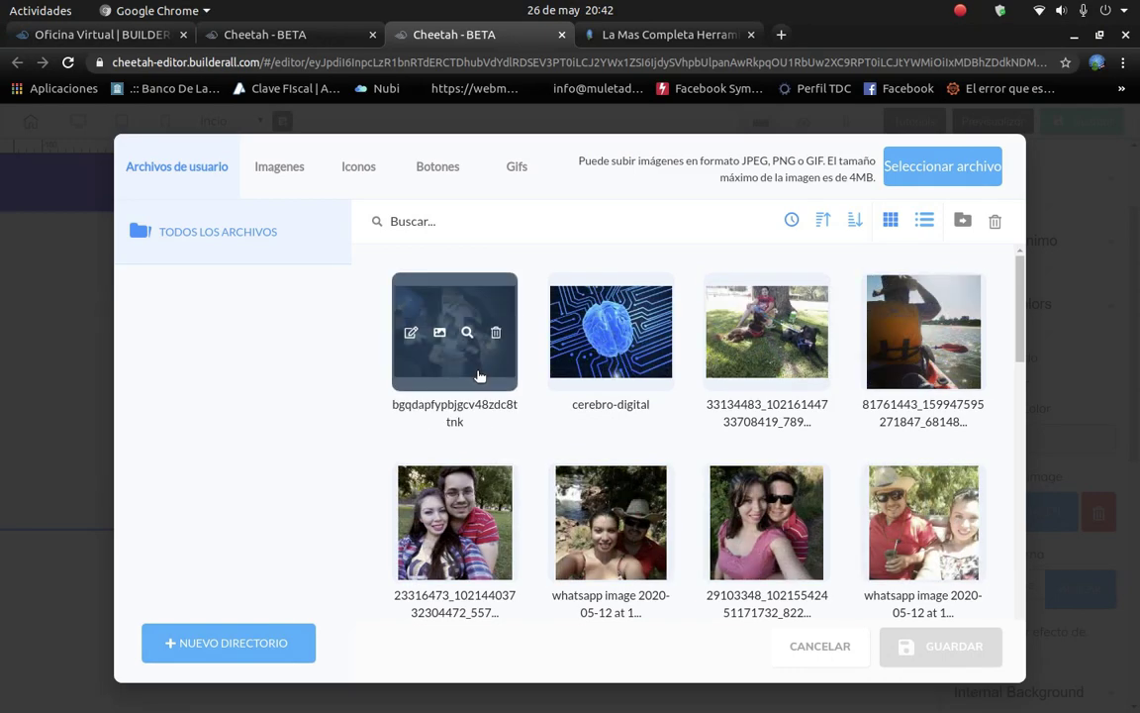
click(476, 309)
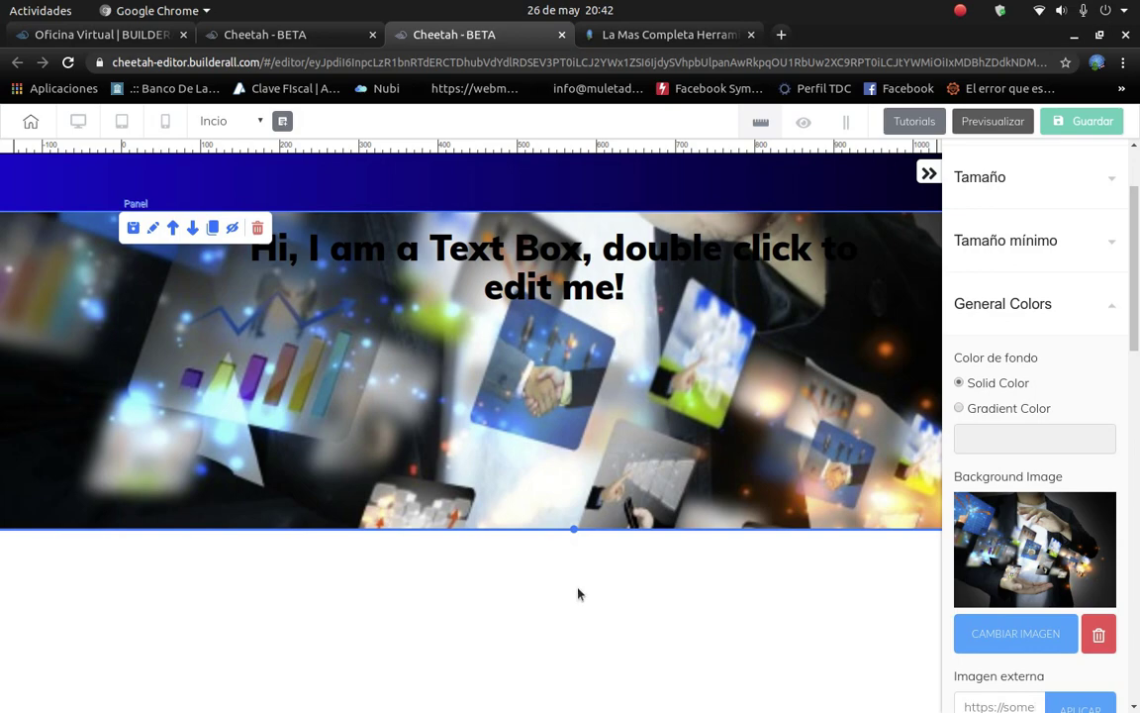
Raise the image panel's lower edge slightly to make the panel shorter.
drag(574, 531, 606, 517)
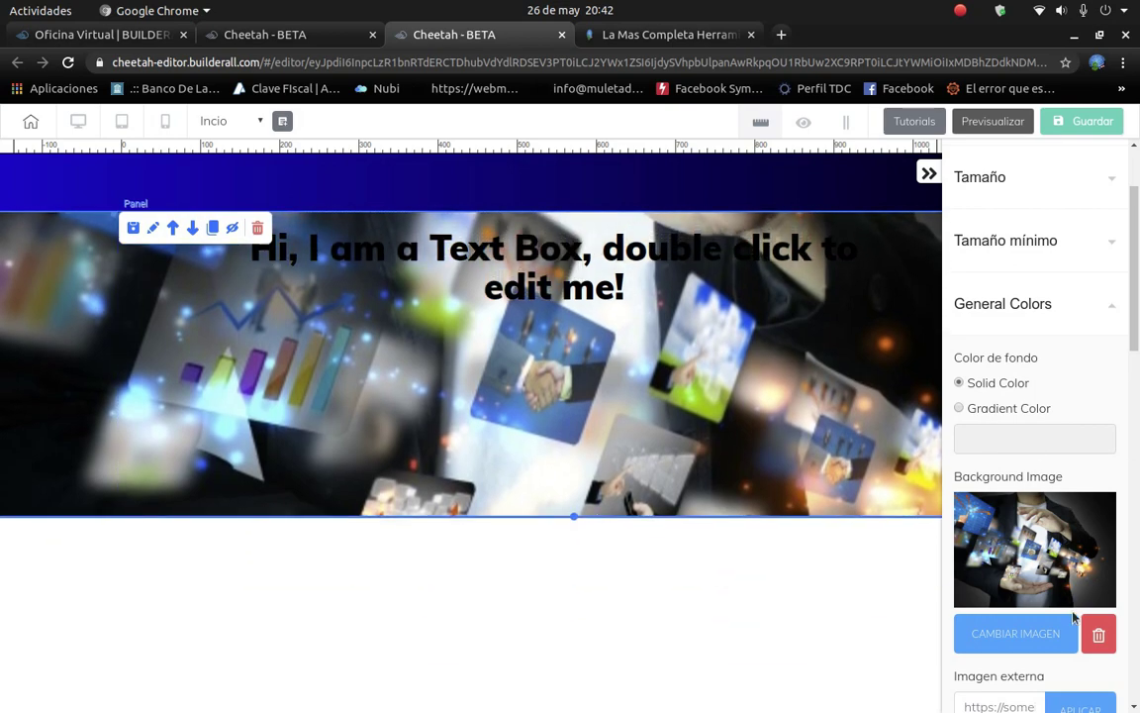
Set the panel background image's origin to Content Box and repeat to Repeat, and choose the first size option.
scroll(1074, 617, down, 3)
scroll(1062, 653, down, 3)
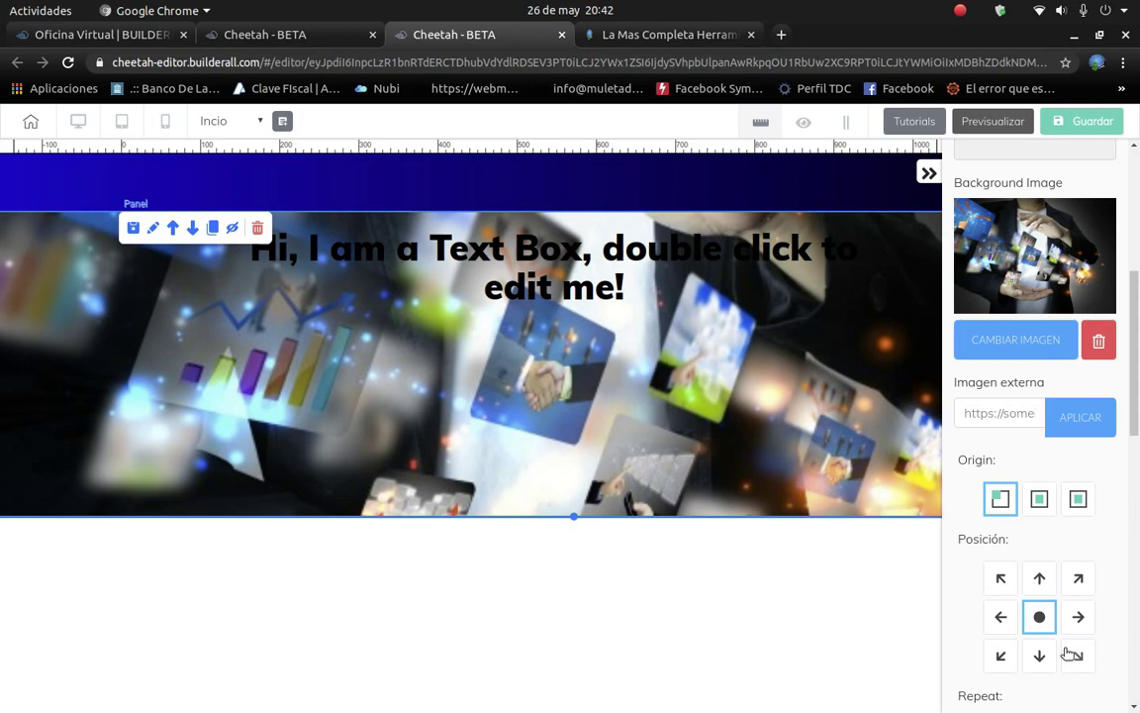
scroll(1030, 494, down, 3)
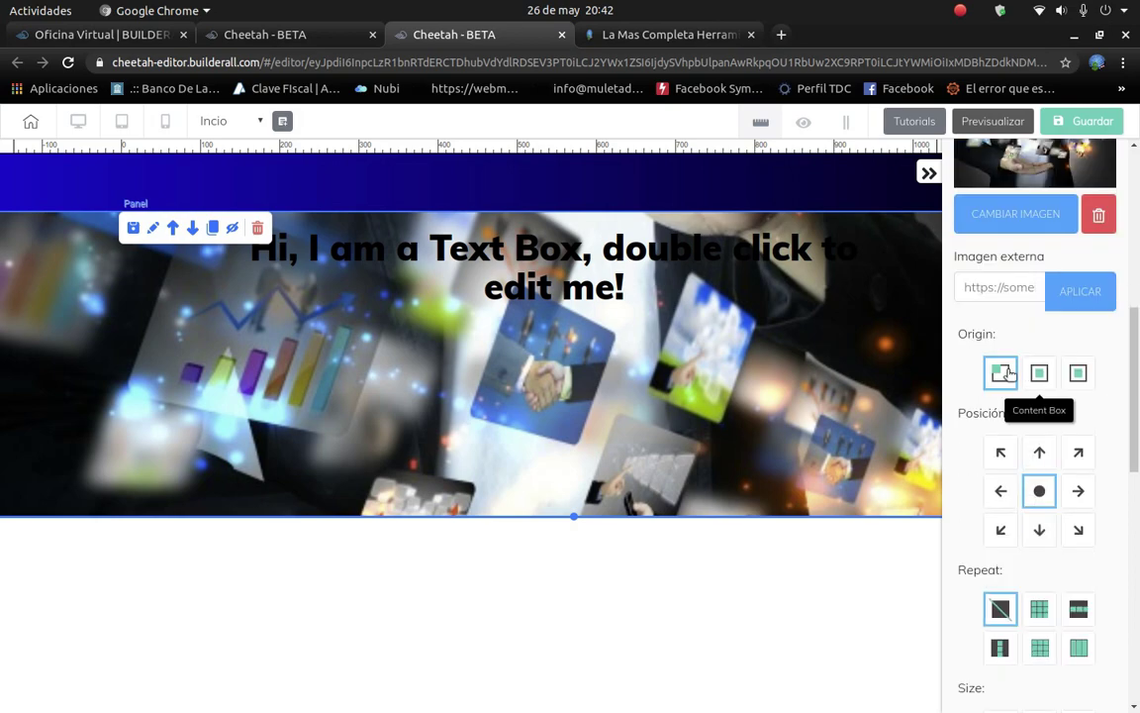
click(1044, 374)
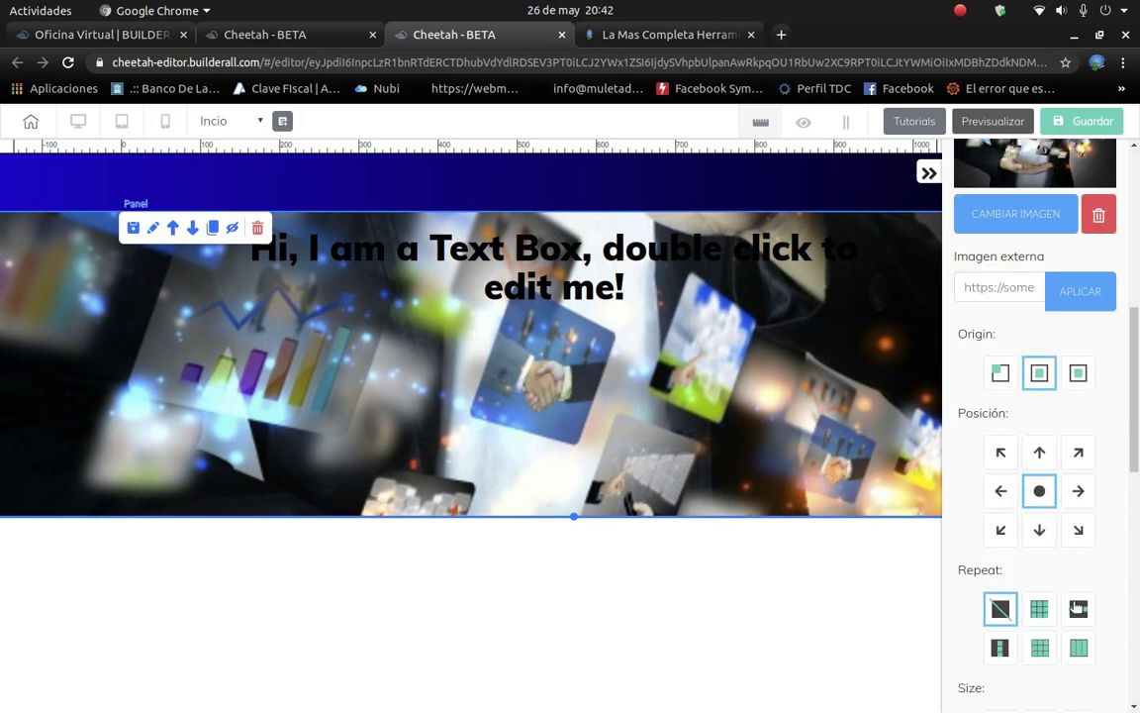
click(1044, 608)
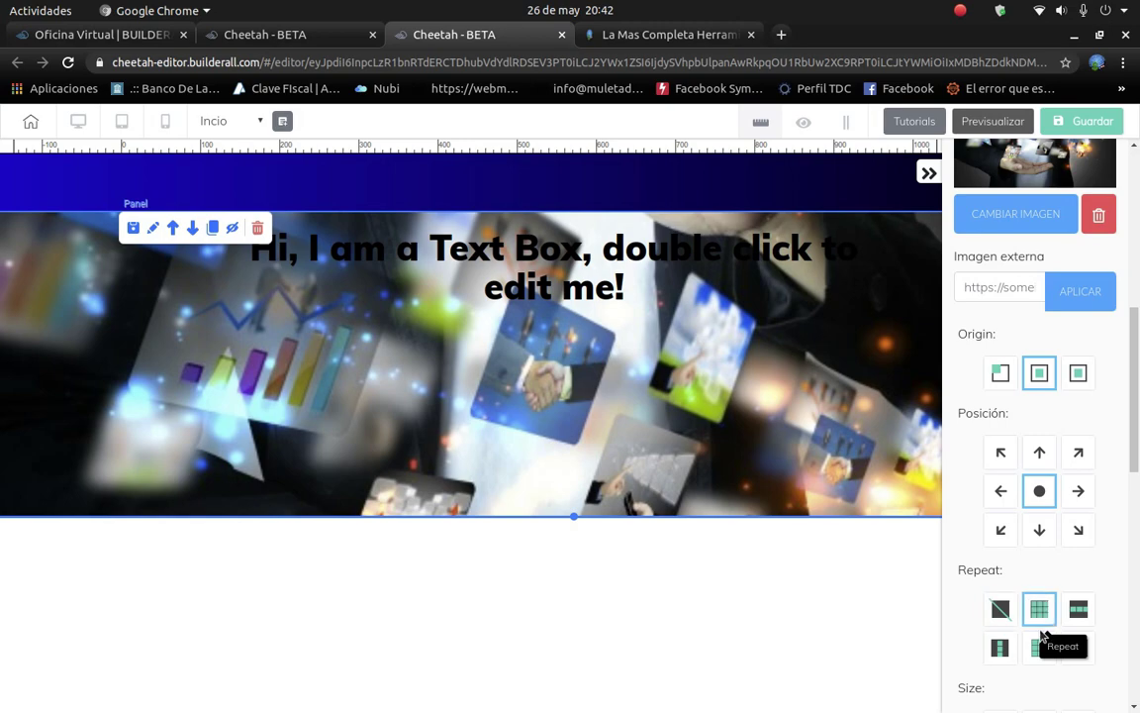
scroll(1060, 650, down, 3)
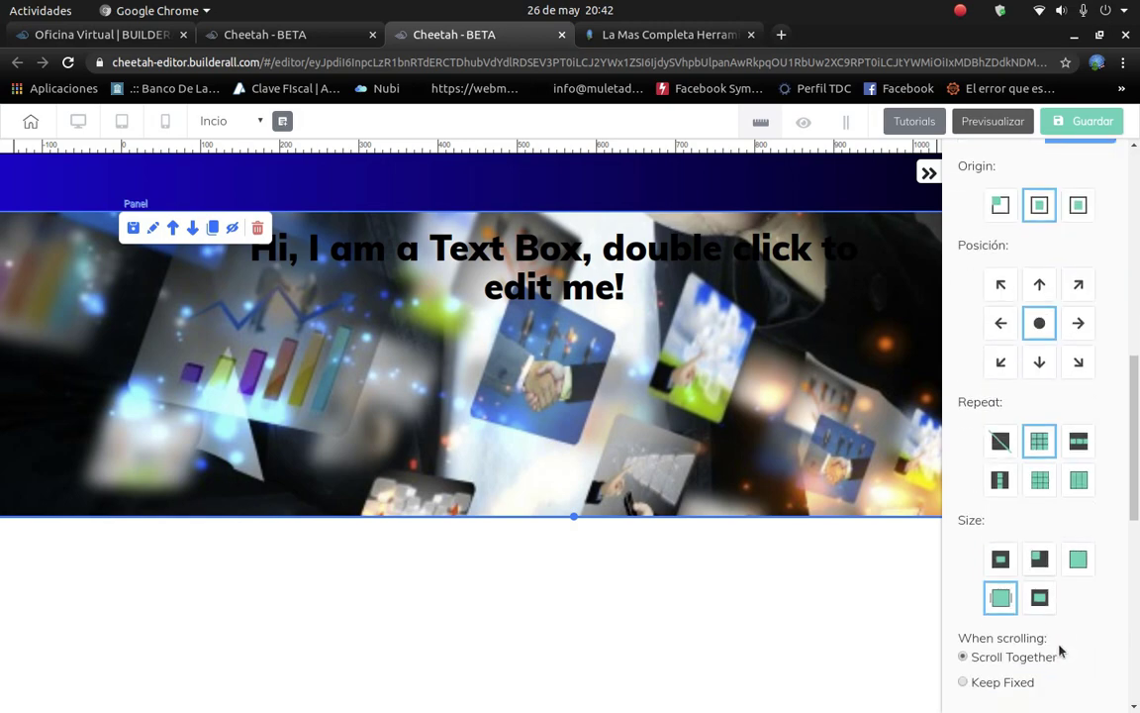
click(1001, 561)
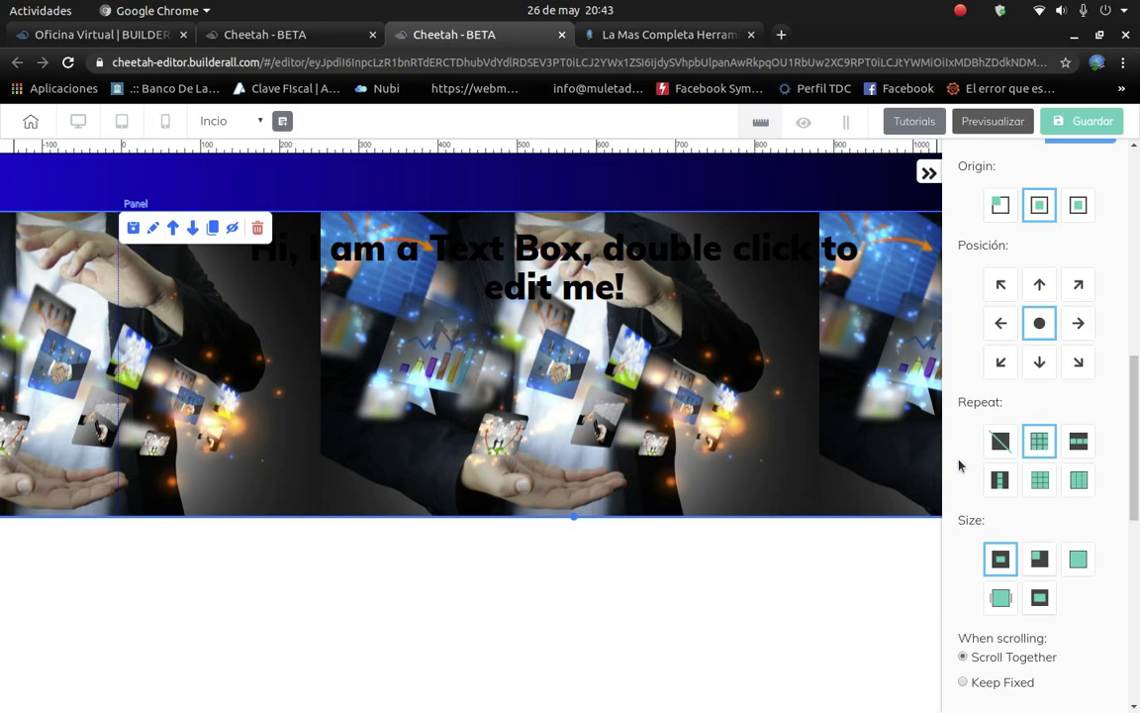
Set the background image's origin to Border Box, try the right-aligned position, and align the image to the top center.
click(1000, 208)
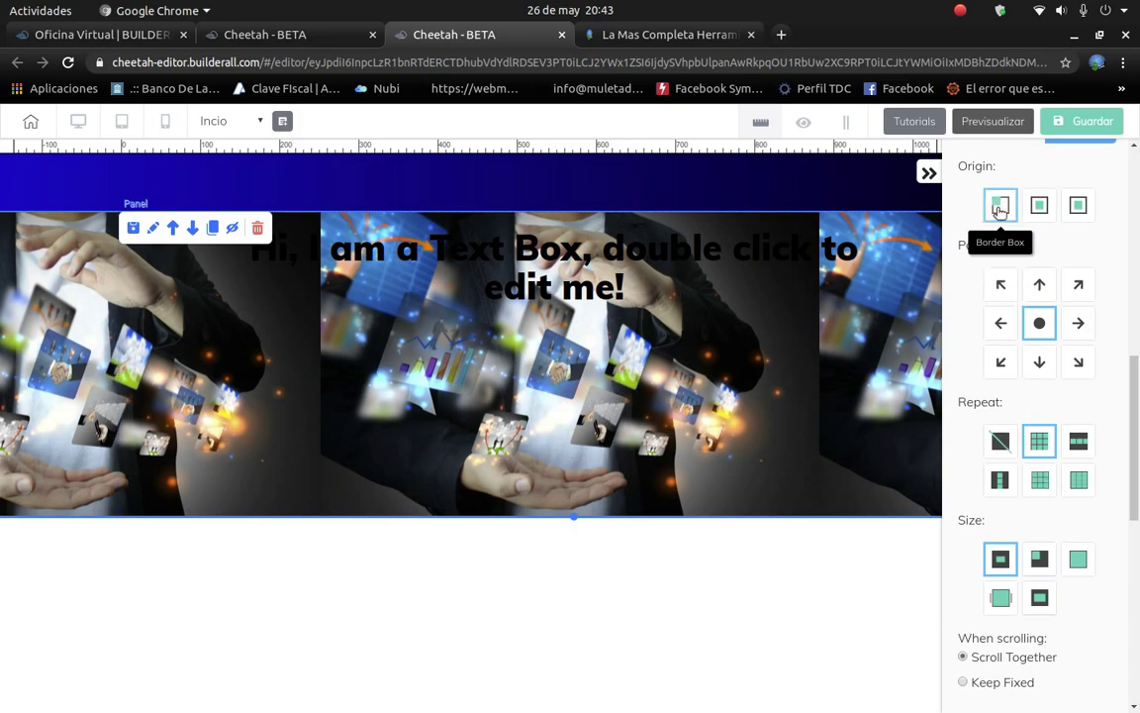
click(1078, 324)
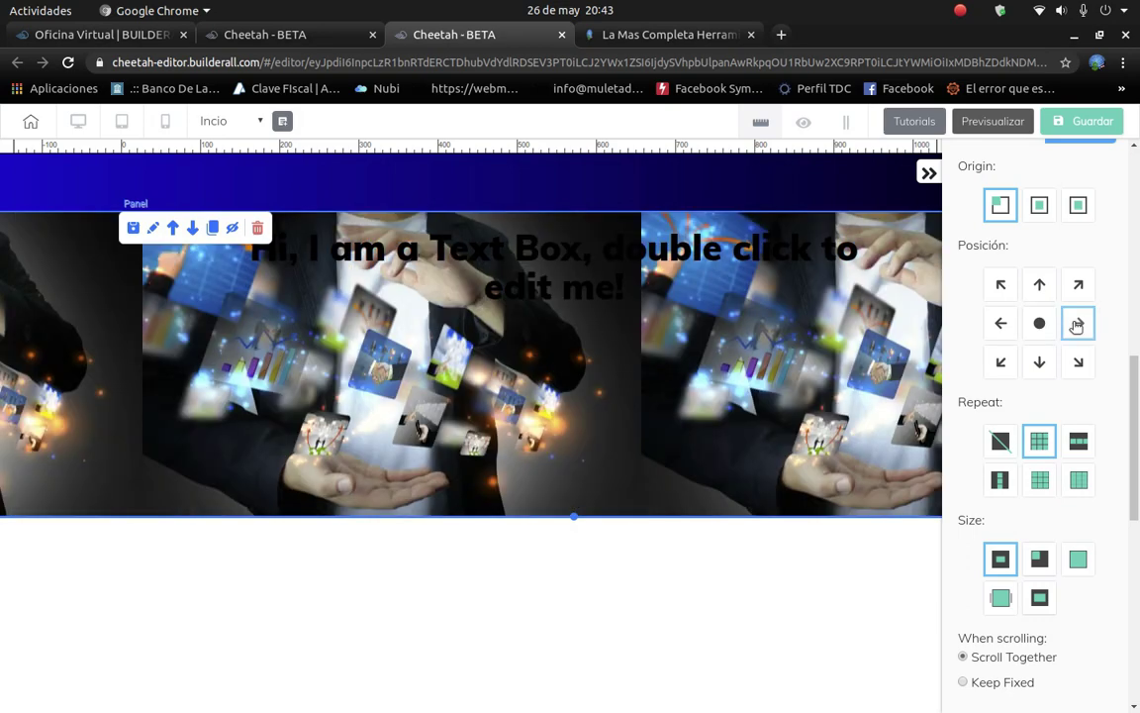
click(1023, 325)
click(1039, 285)
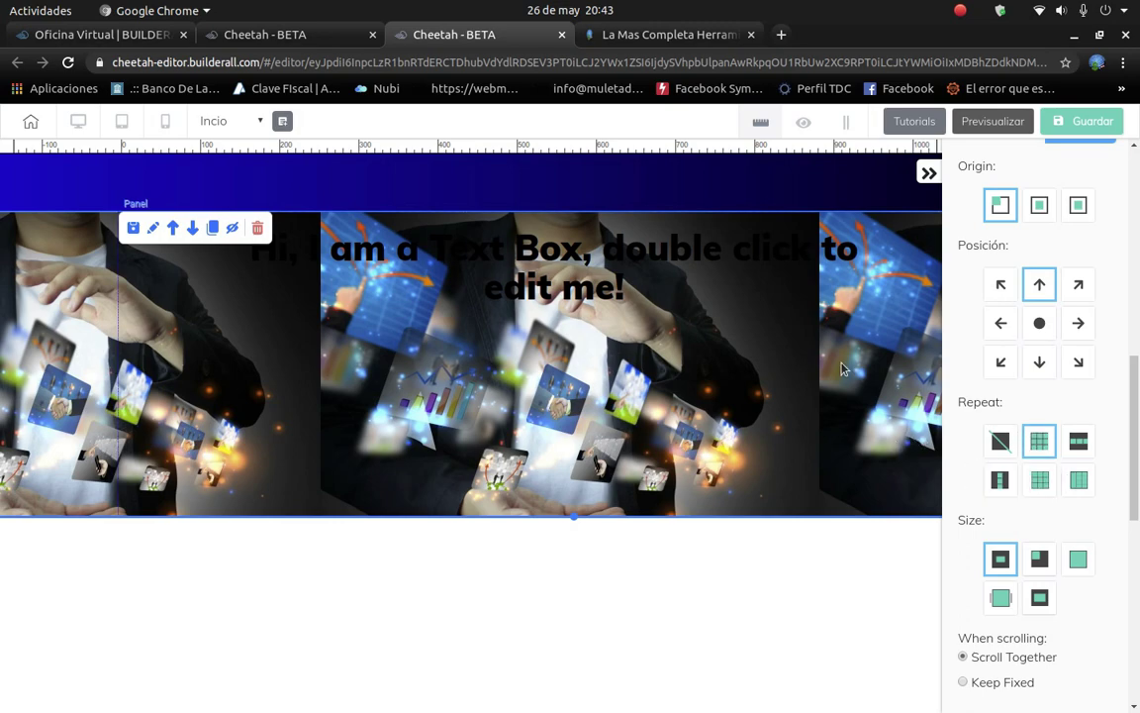
Try several size and repeat options on the panel's background image, including 100% 100% and Round, ending with Auto size and Repeat.
click(1039, 561)
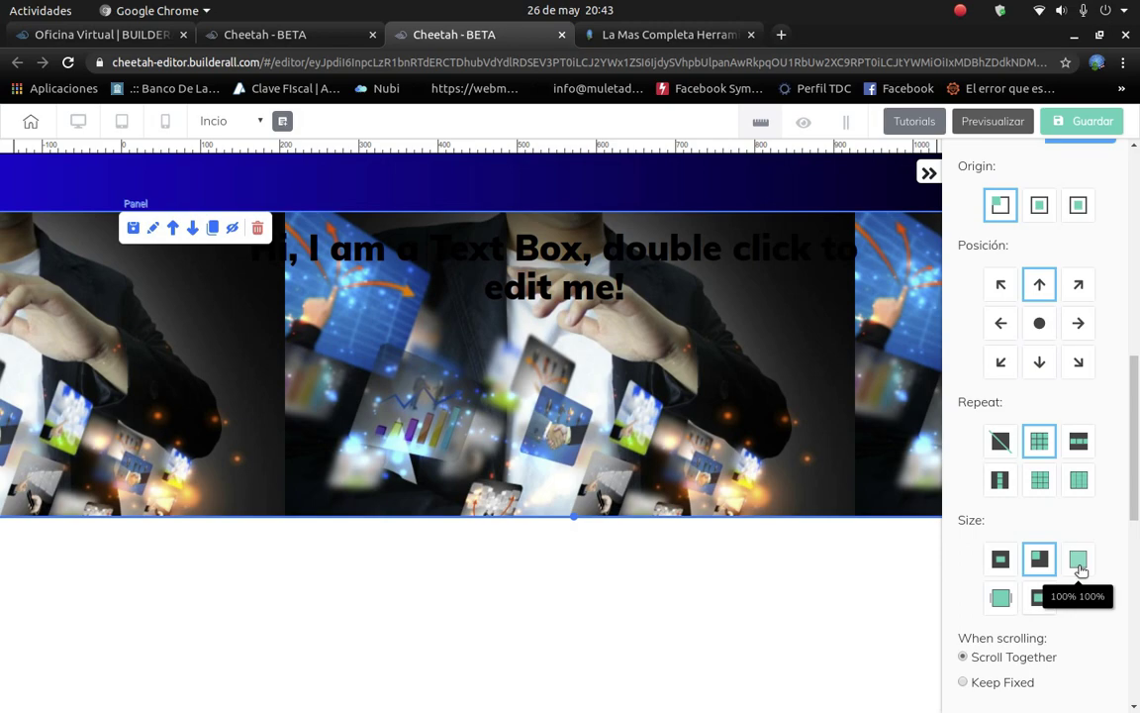
click(1079, 560)
click(1079, 481)
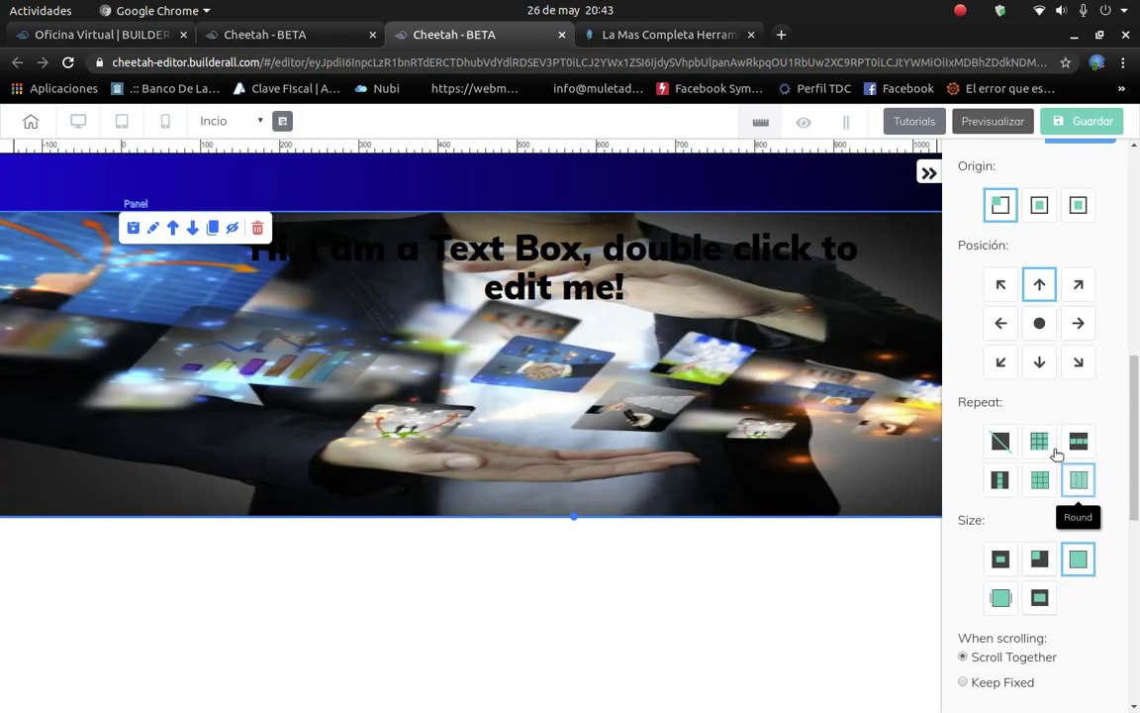
click(1008, 561)
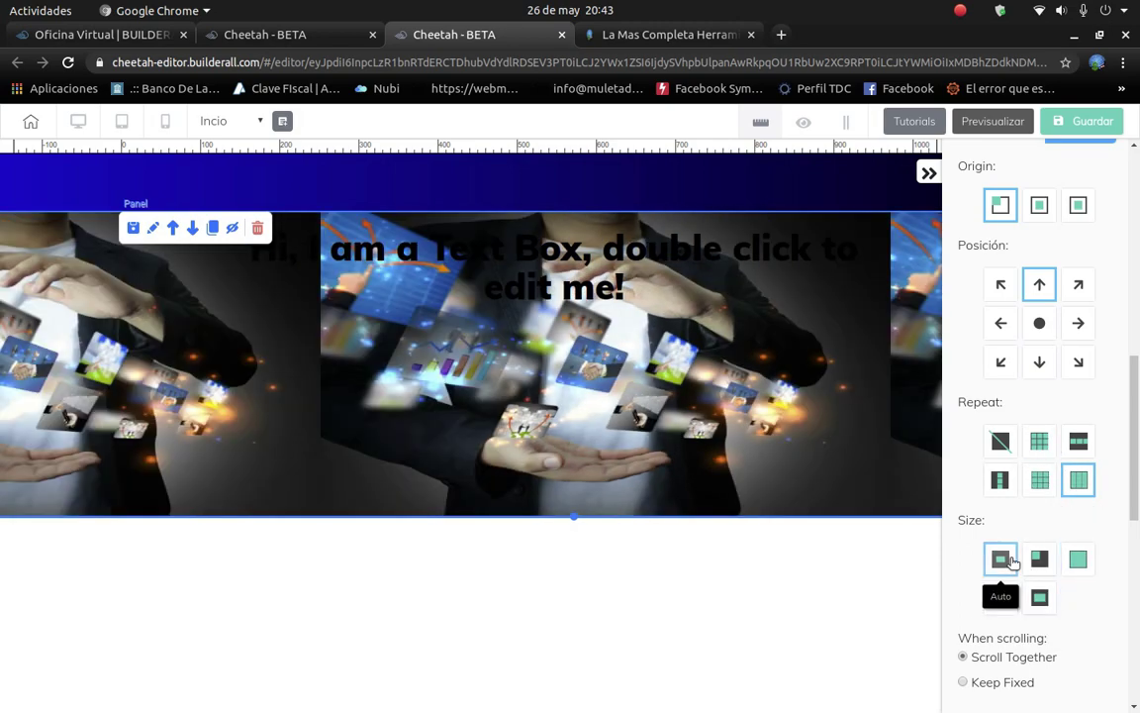
click(1047, 485)
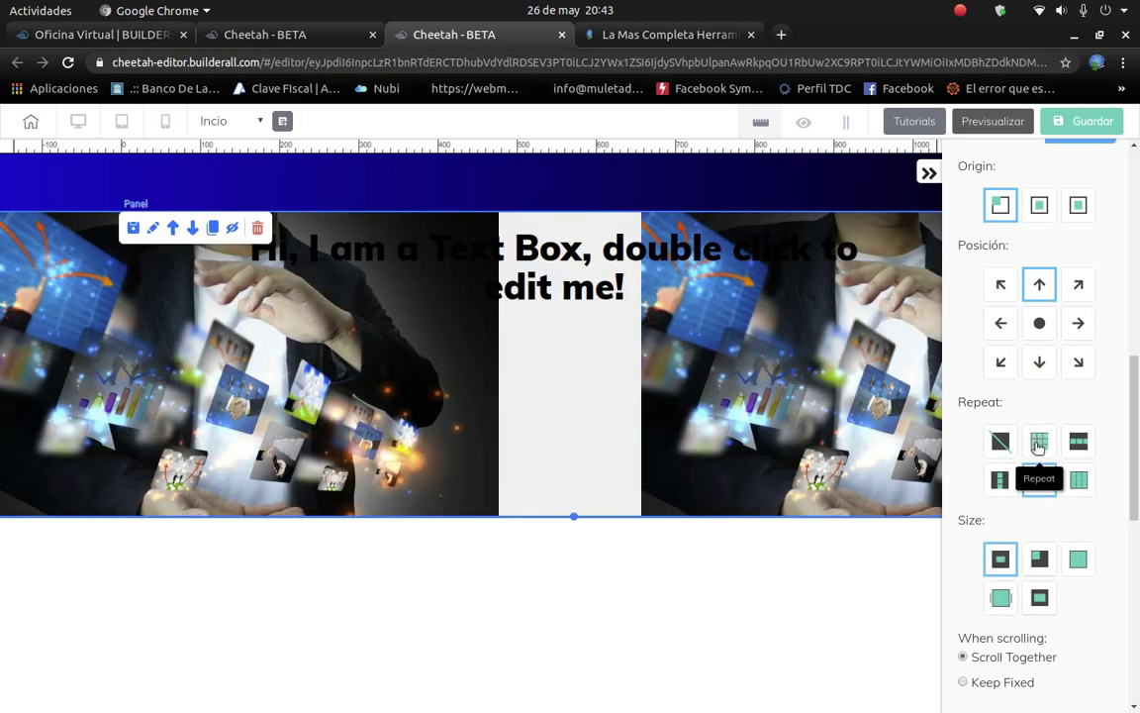
click(1038, 446)
Remove the panel's background image and set its solid background color to C18686.
scroll(1038, 446, up, 5)
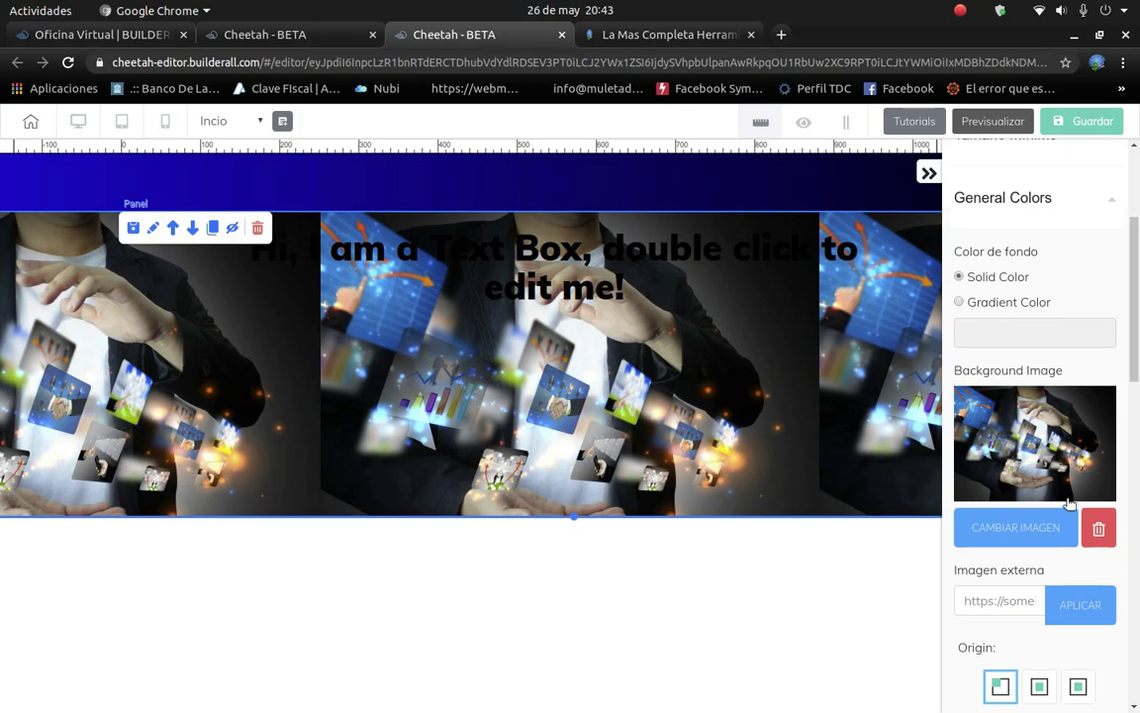
scroll(1069, 503, up, 2)
click(1099, 634)
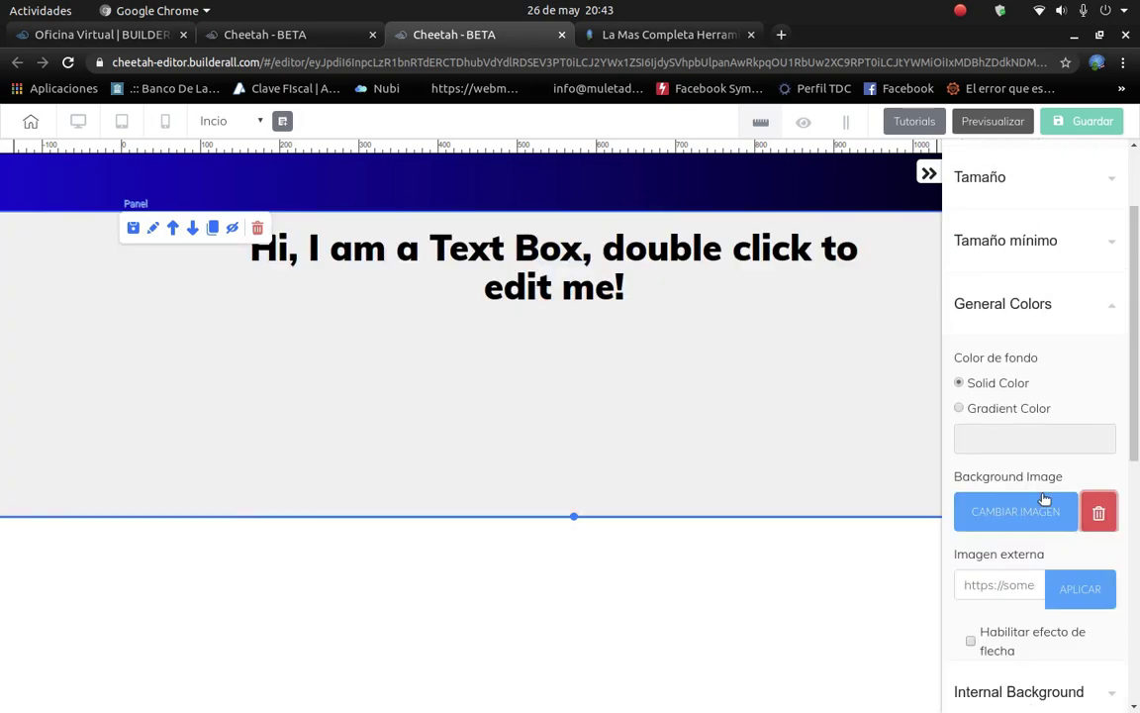
click(989, 442)
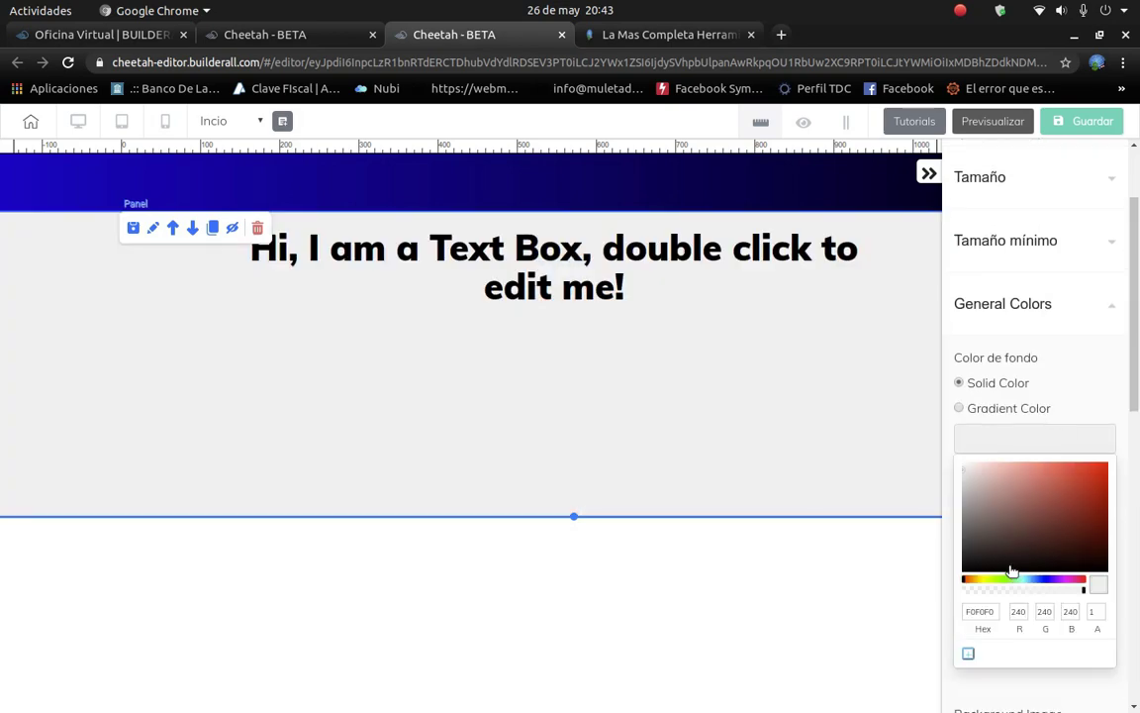
drag(1012, 572, 1006, 489)
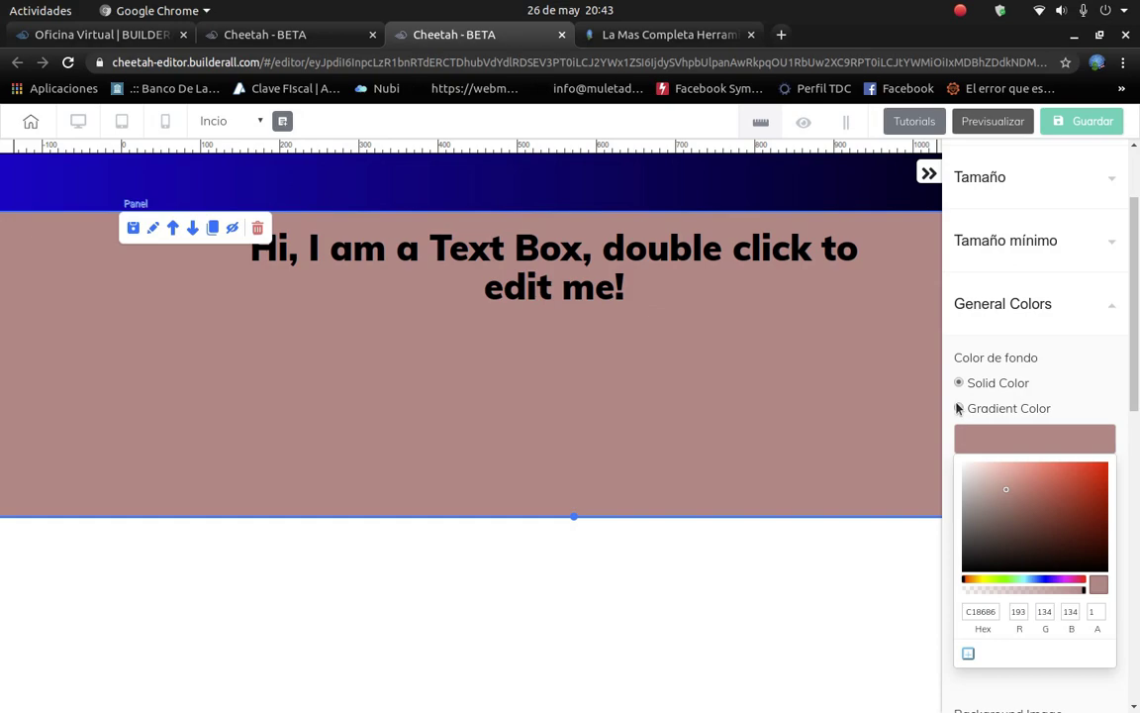
Switch the panel's background to Gradient Color and set the first gradient color to dark red 8A0707.
click(958, 408)
click(996, 443)
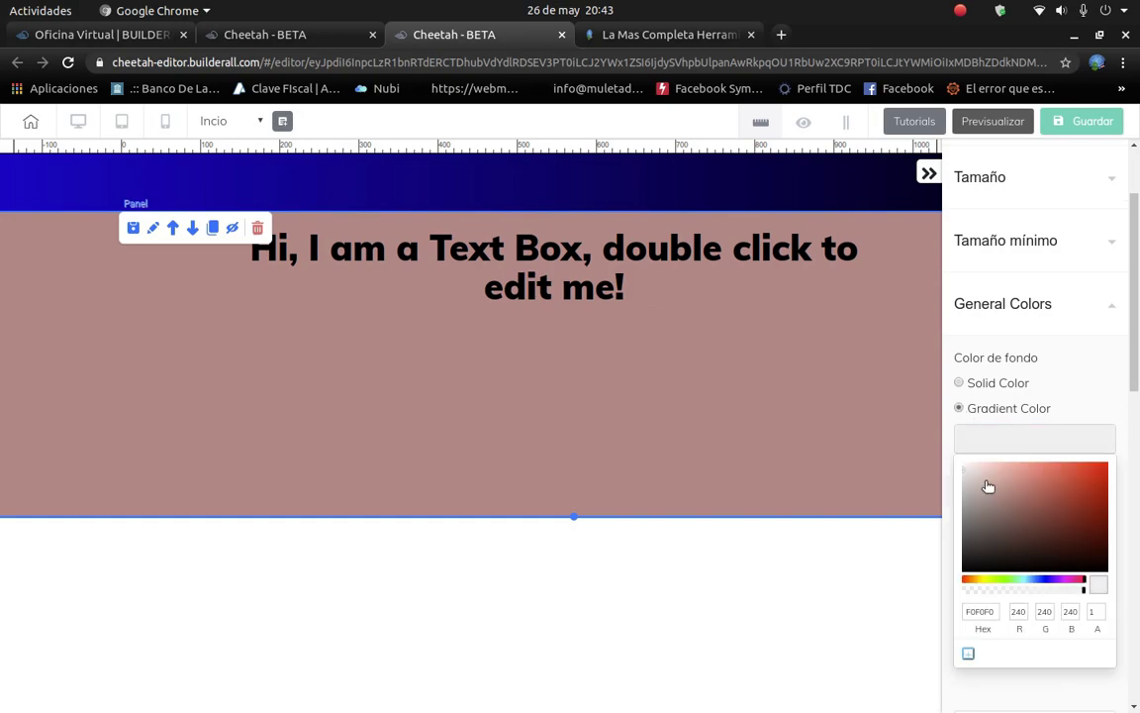
click(999, 480)
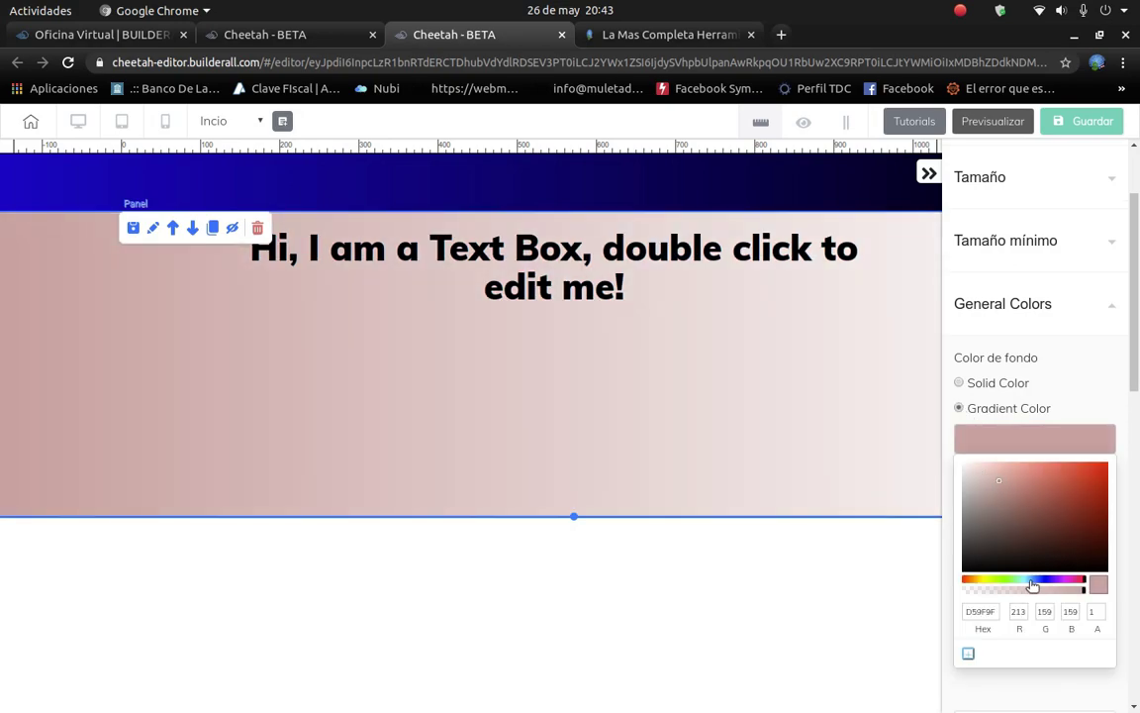
mouse_move(996, 496)
mouse_down()
mouse_move(1110, 493)
mouse_move(1103, 517)
mouse_up()
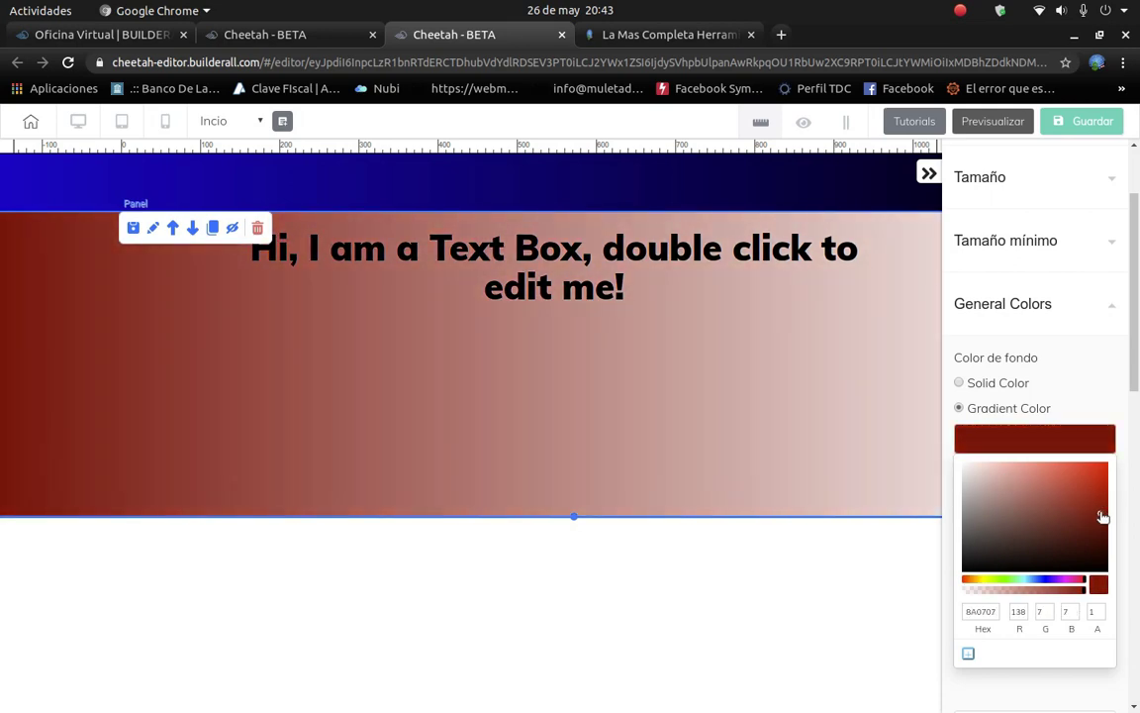
Set the panel's second gradient color to black 000000 and the first one to bright red FF0000.
click(1047, 444)
click(1039, 498)
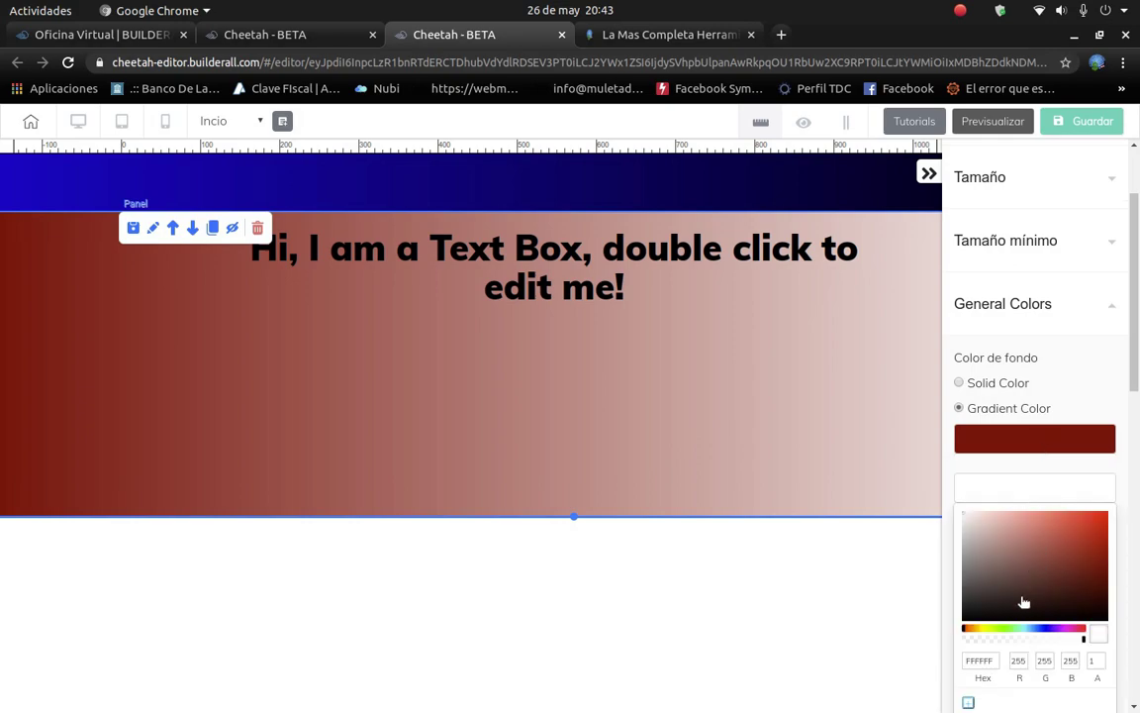
mouse_move(983, 560)
mouse_down()
mouse_move(1064, 585)
mouse_move(1109, 619)
mouse_move(1110, 575)
mouse_move(988, 602)
mouse_move(1093, 583)
mouse_move(1113, 583)
mouse_move(1107, 598)
mouse_move(1112, 575)
mouse_move(1112, 629)
mouse_up()
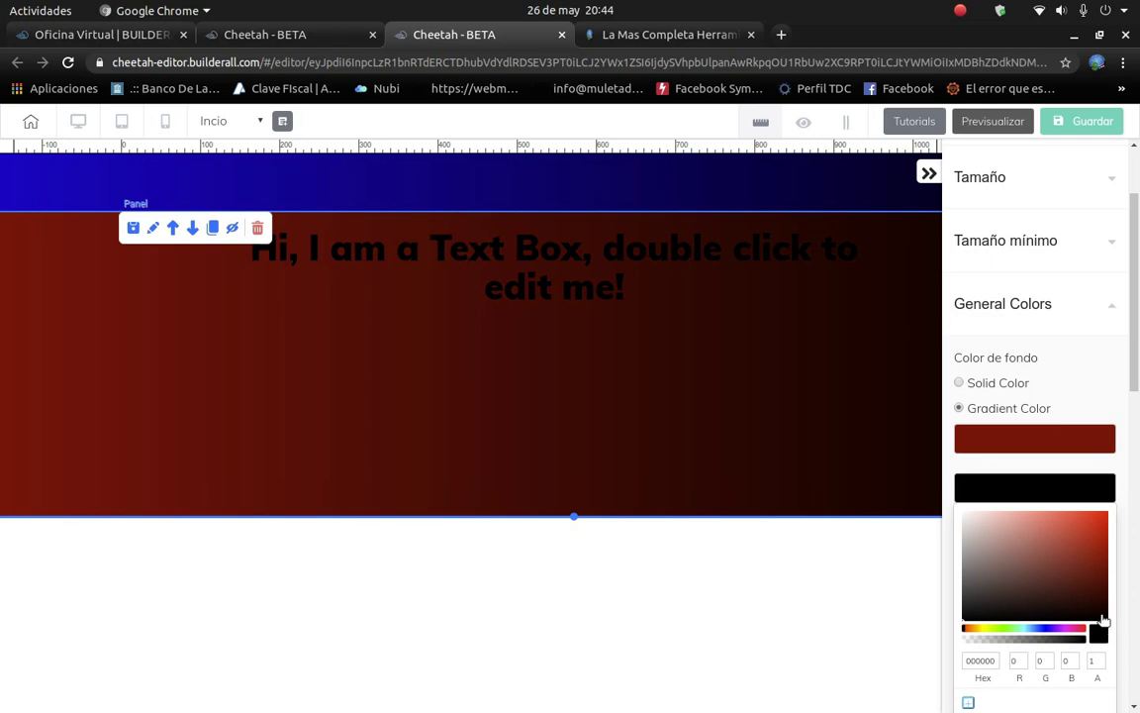
click(1063, 433)
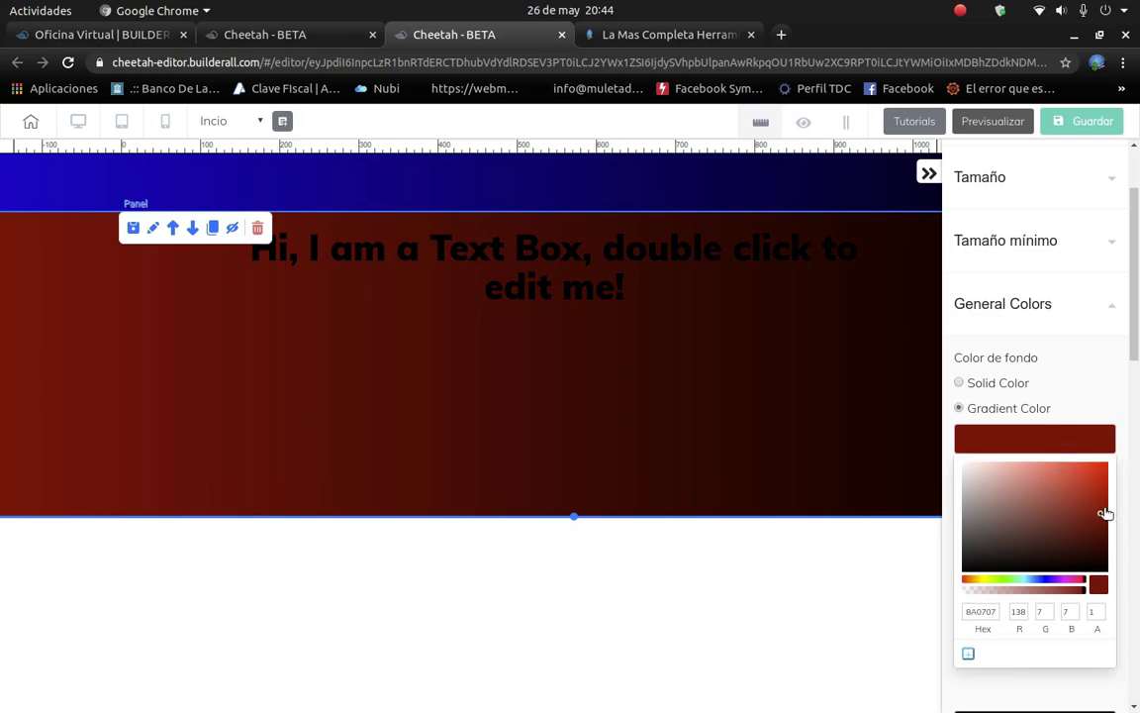
drag(1105, 514, 1117, 467)
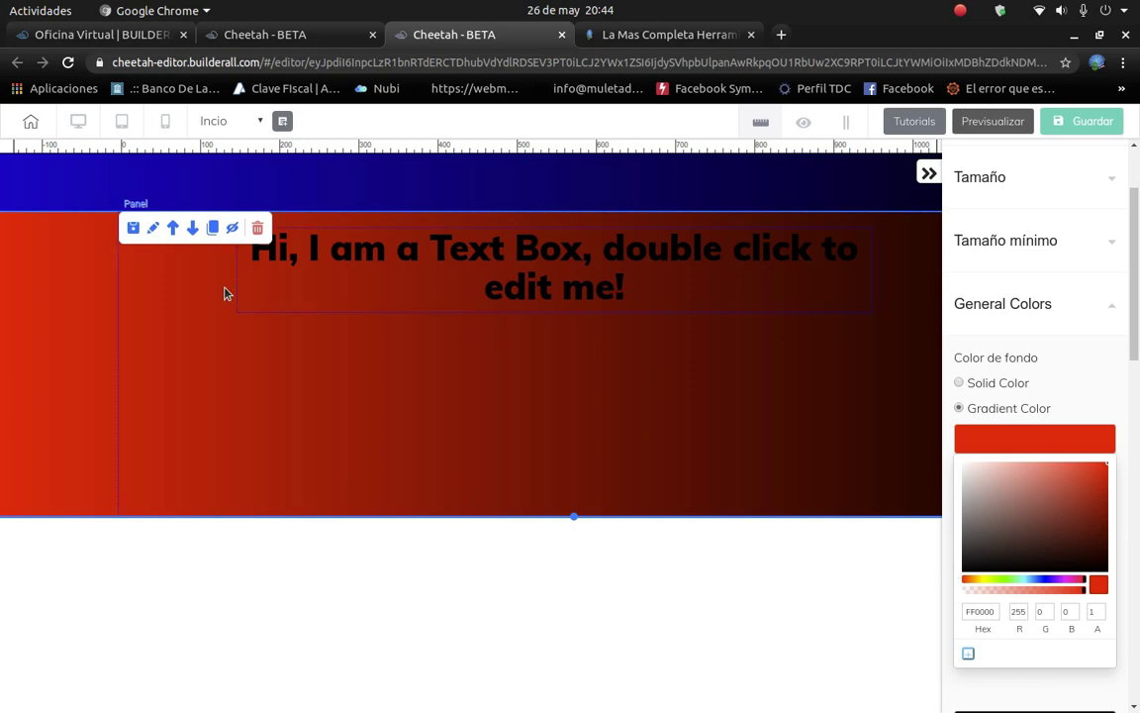
Reposition the text box near the panel's upper edge and center it horizontally.
drag(561, 249, 560, 254)
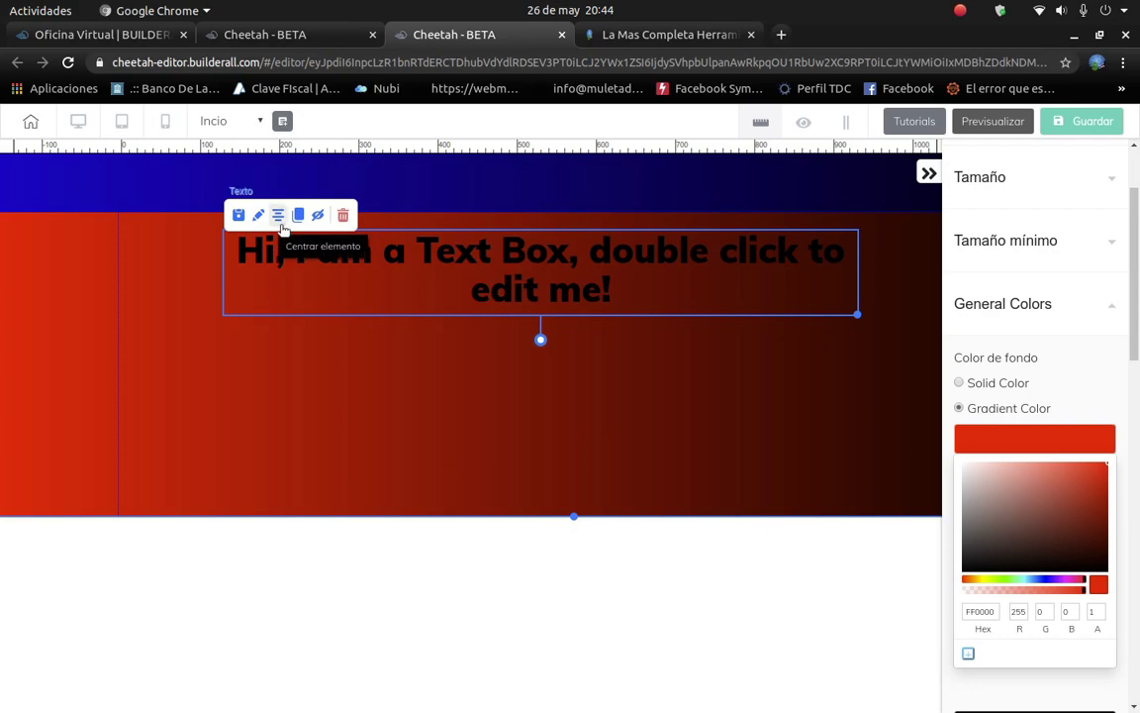
drag(695, 278, 606, 449)
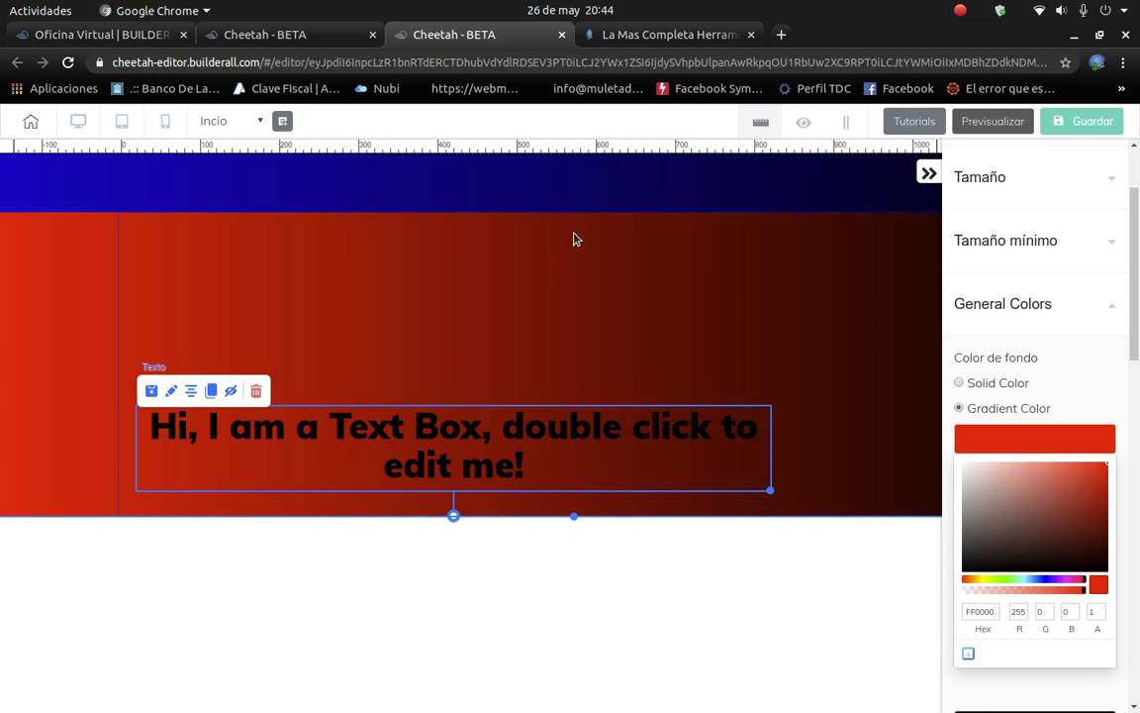
click(197, 394)
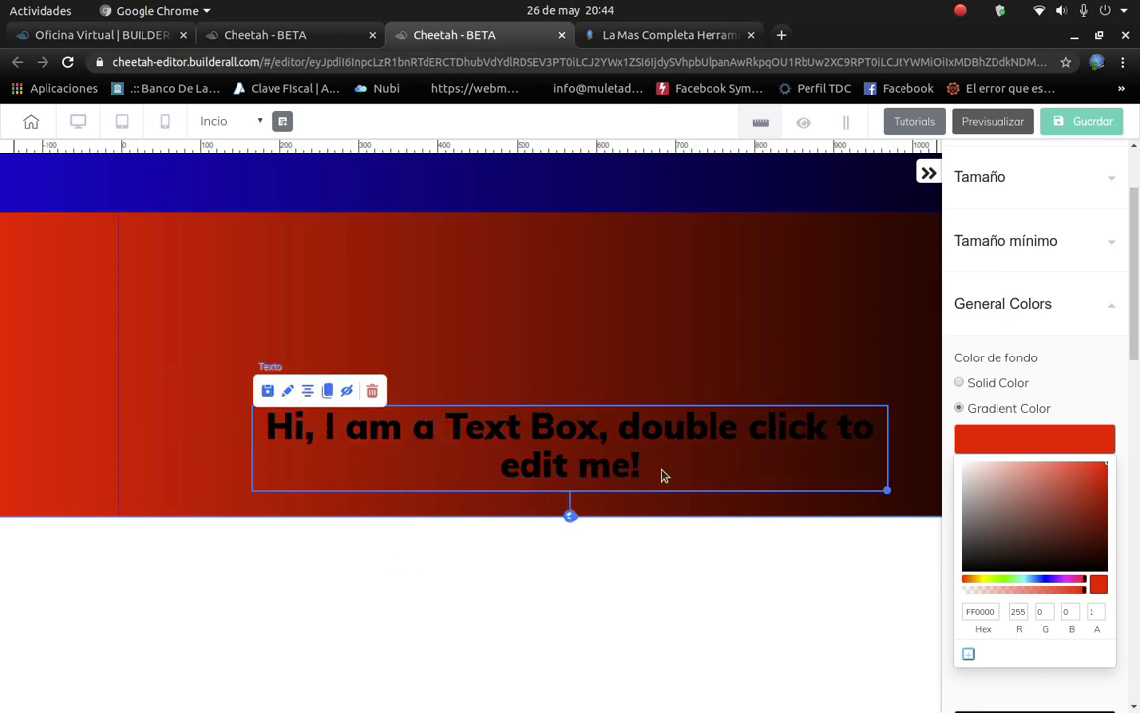
drag(663, 476, 656, 311)
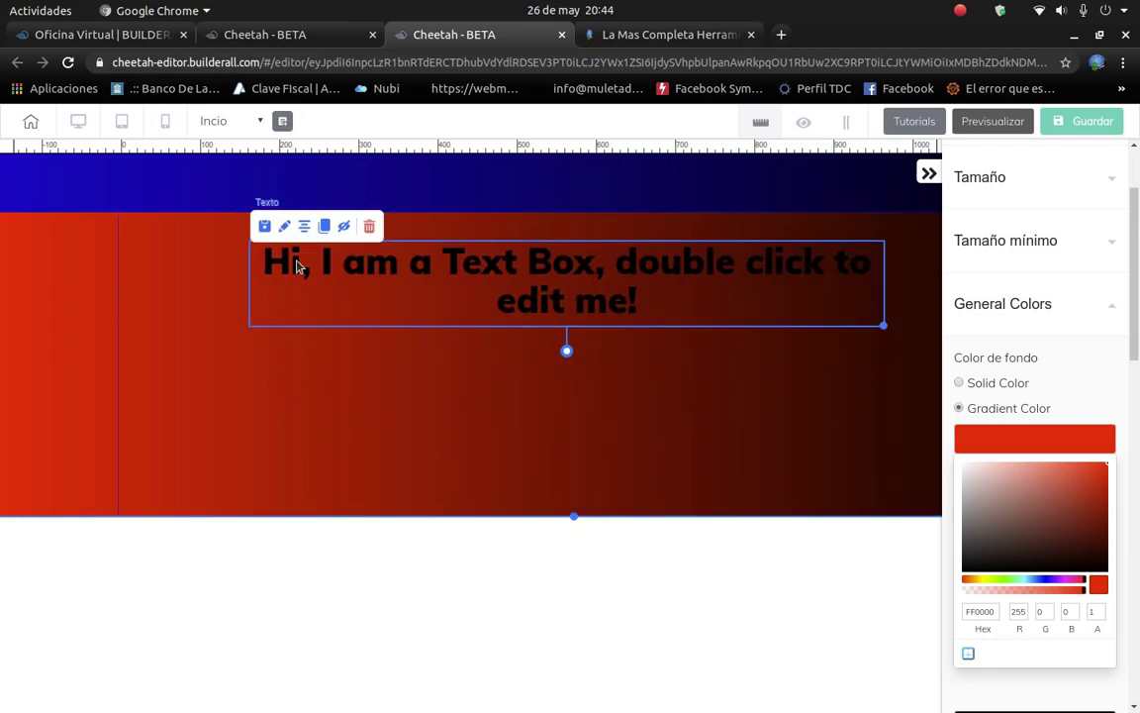
click(306, 227)
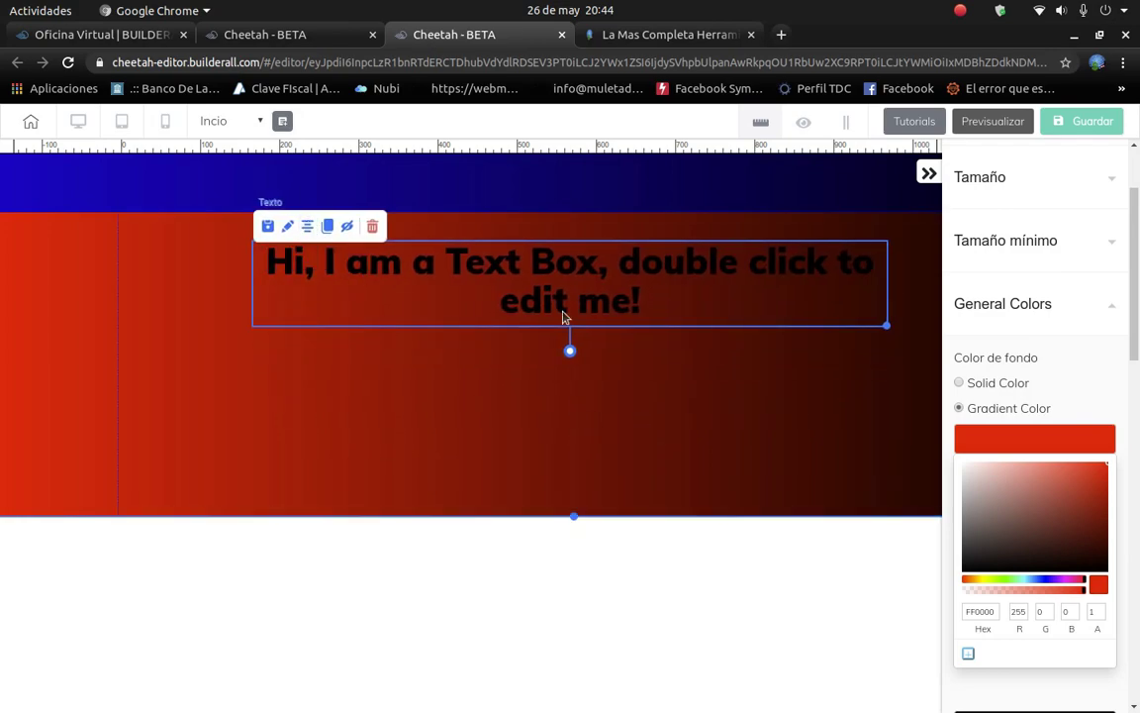
Set the panel's second gradient color to near-black 090000 and the first one to gray 705E5E.
click(472, 400)
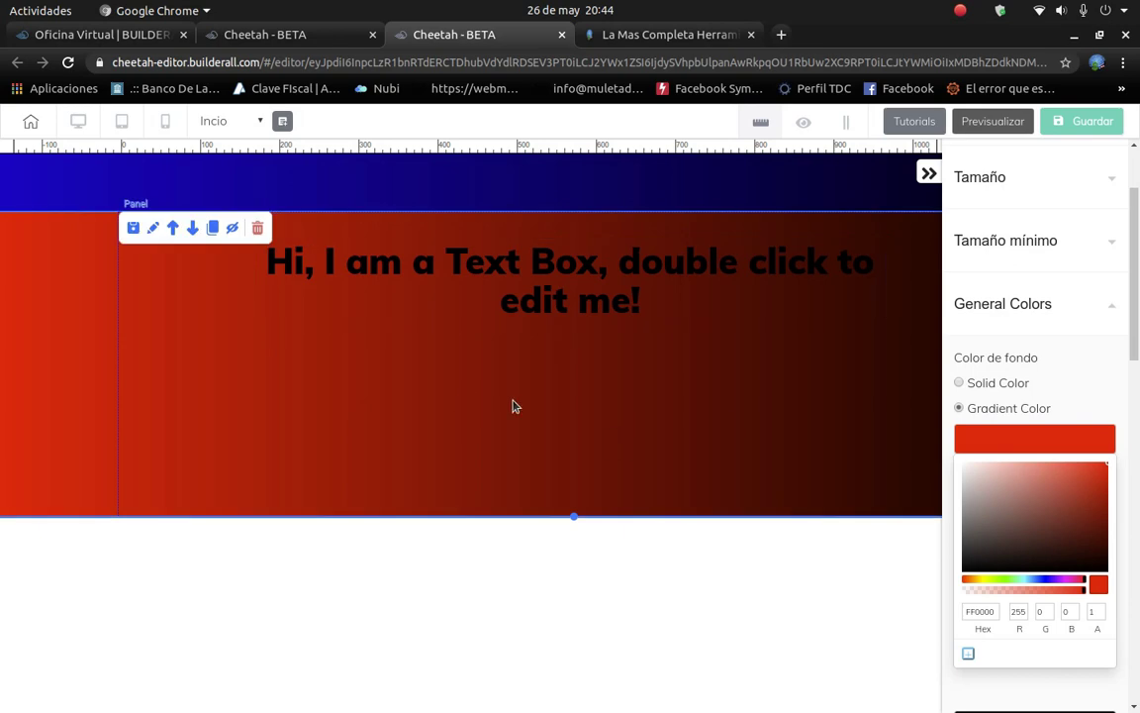
click(1087, 439)
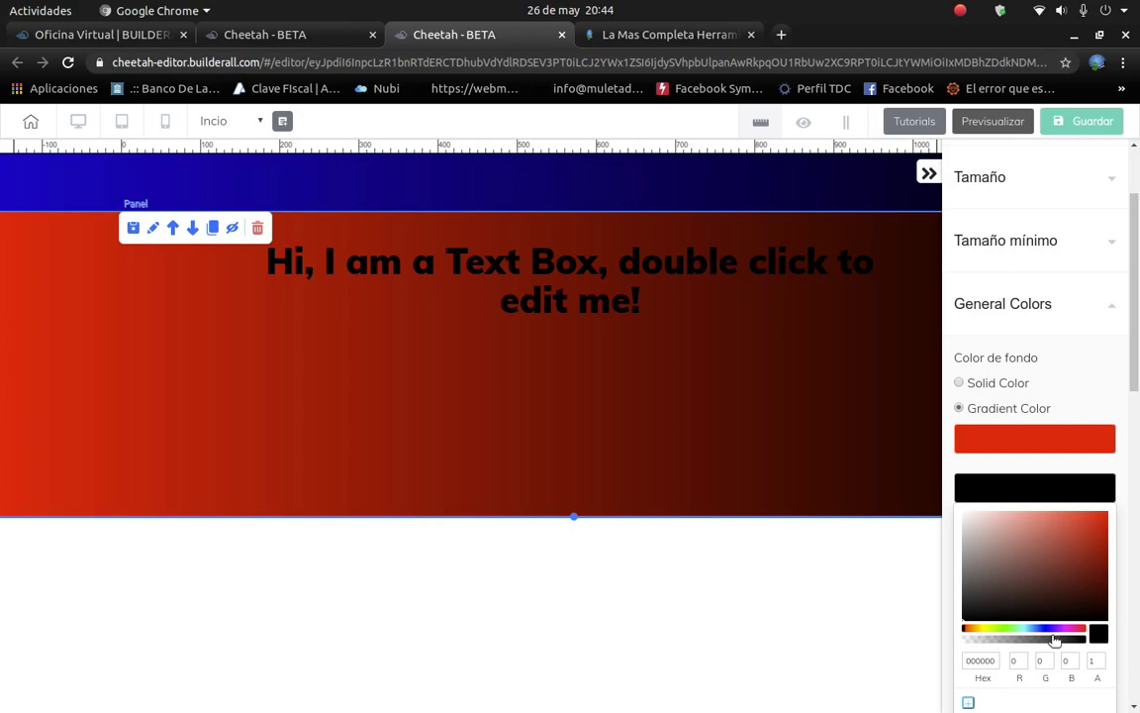
drag(1097, 527, 1106, 624)
click(1072, 442)
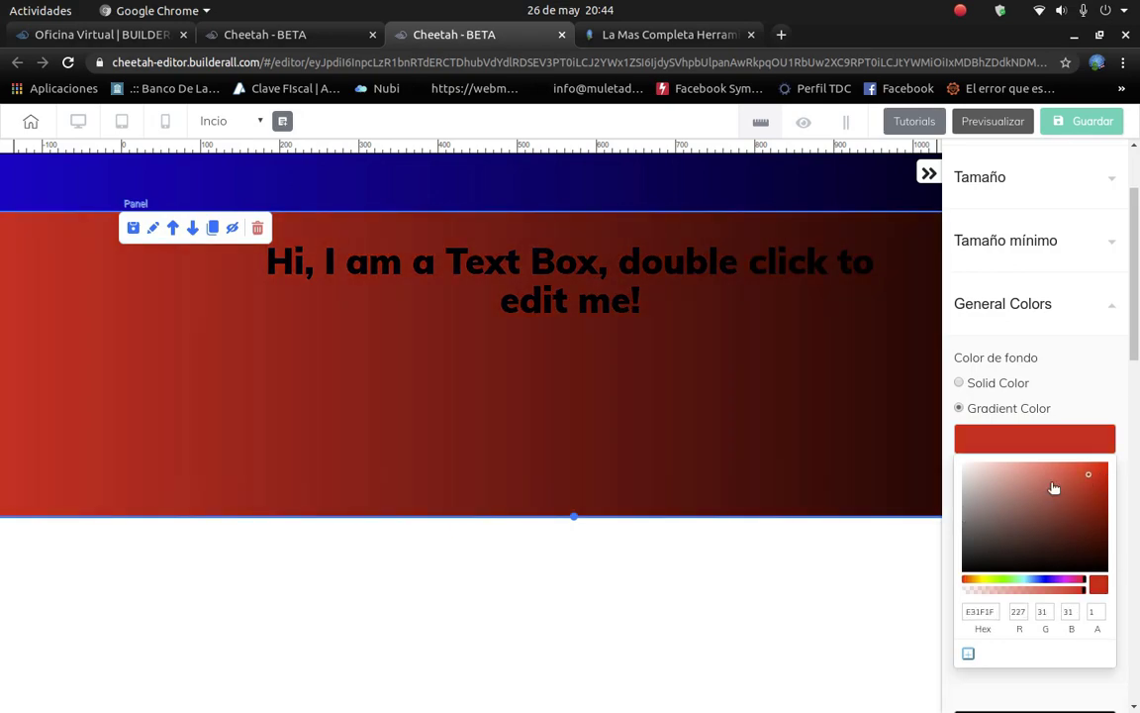
drag(1051, 486, 985, 523)
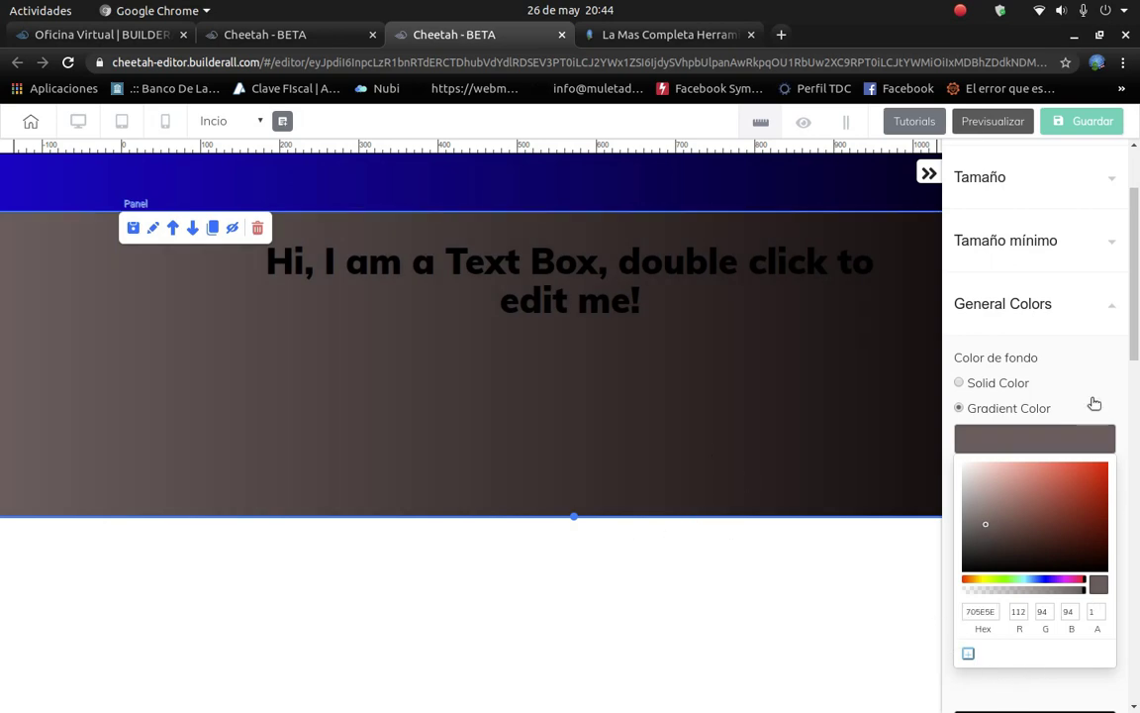
click(1071, 438)
click(1071, 495)
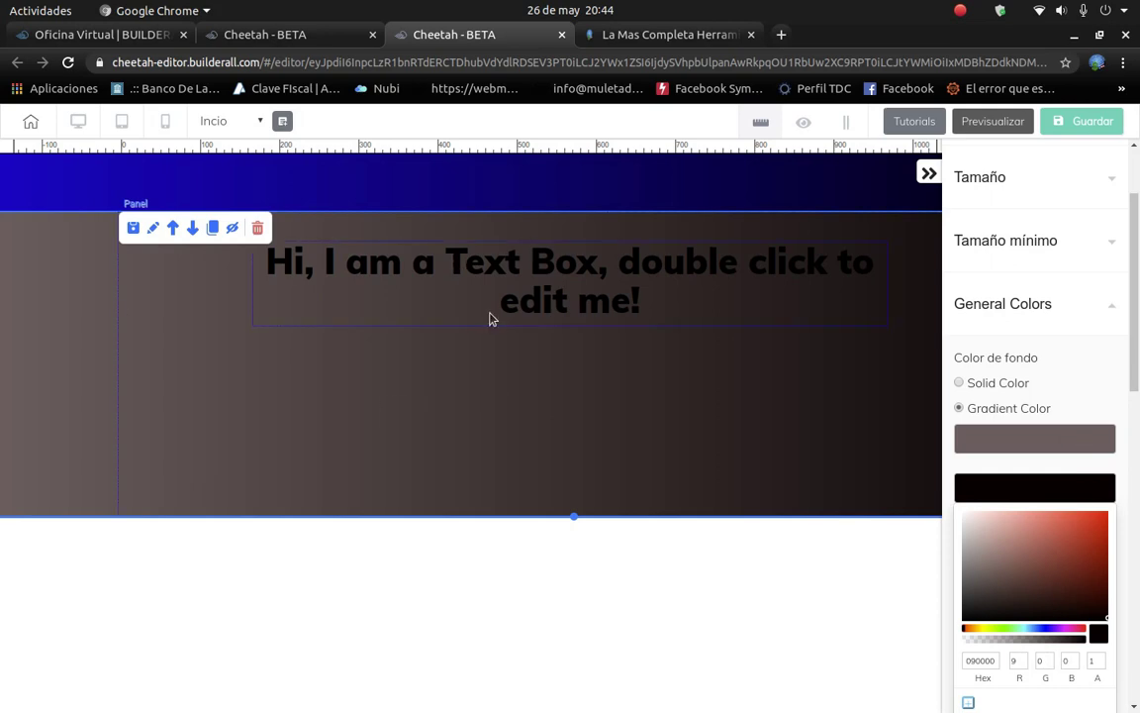
Replace the panel text box's placeholder with the headline "TE PRESENTO LA MAS PODEROSA HERRAMIENTA DE MARKETING DIGITAL JAMAS CREADA!".
click(578, 291)
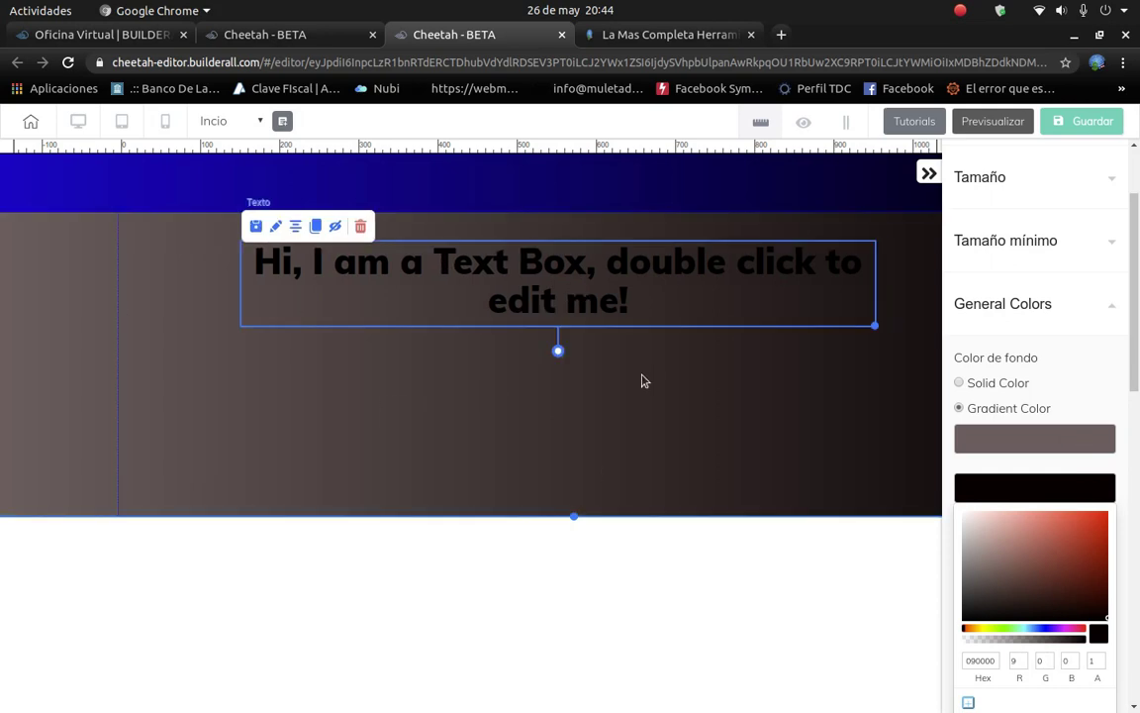
drag(646, 308, 650, 308)
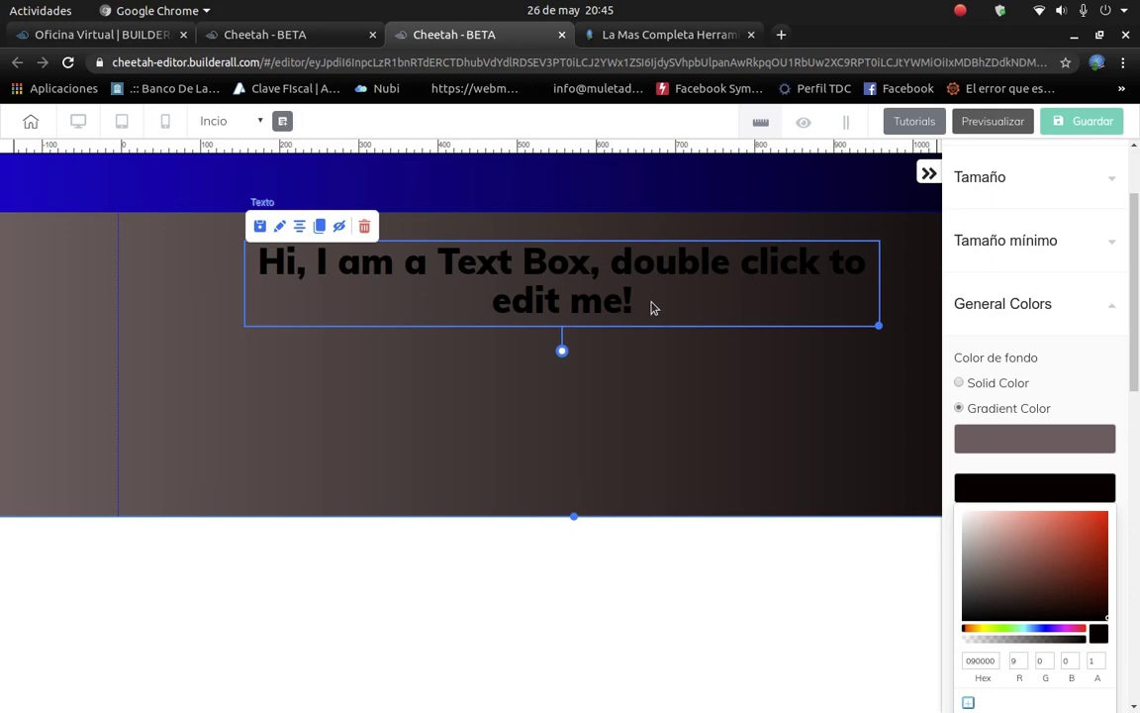
double_click(651, 319)
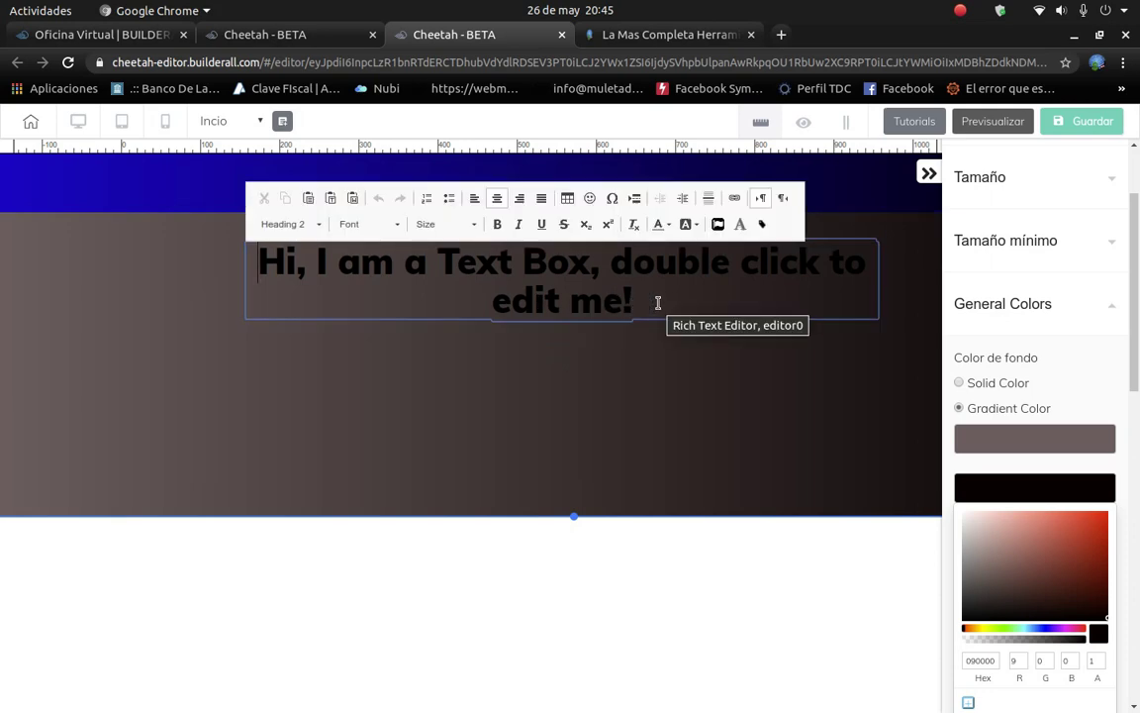
drag(657, 303, 256, 259)
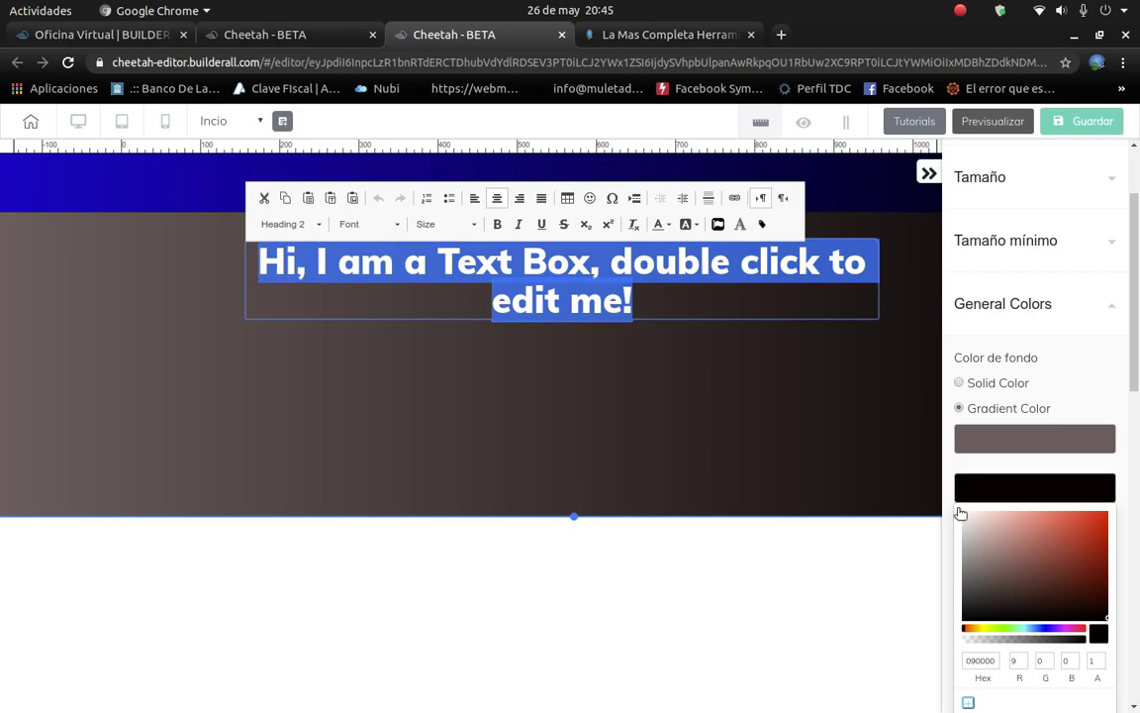
text(TE PRESENT)
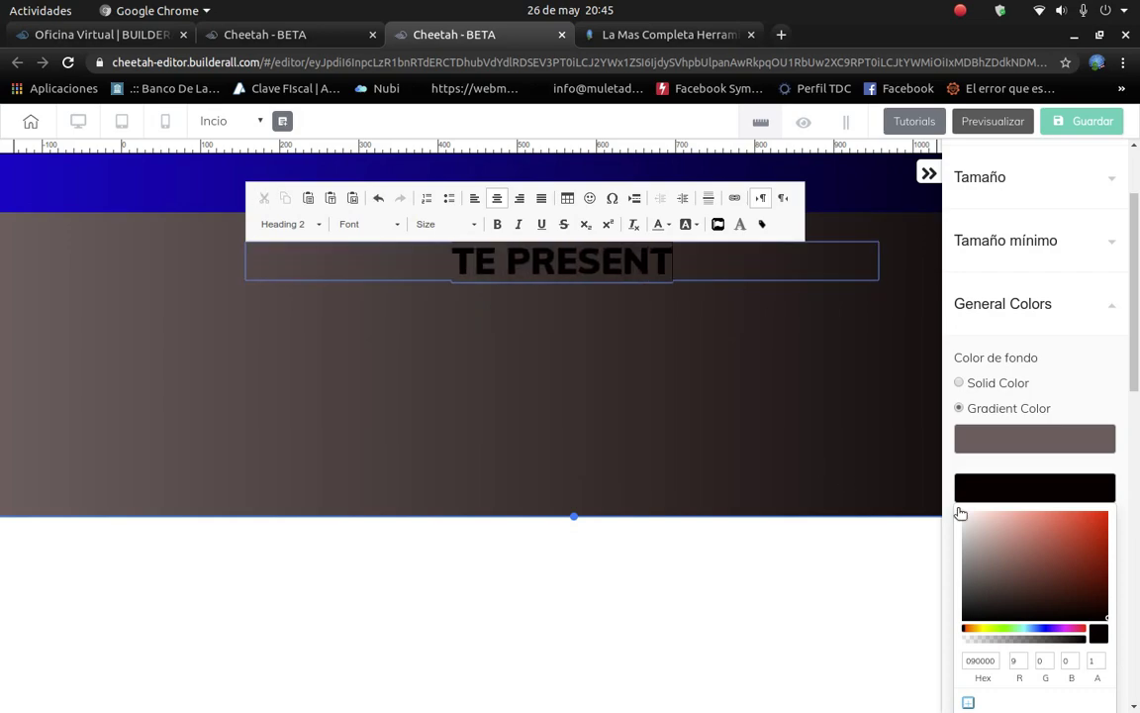
text(O LA)
key(BackSpace)
text(O LA MAS)
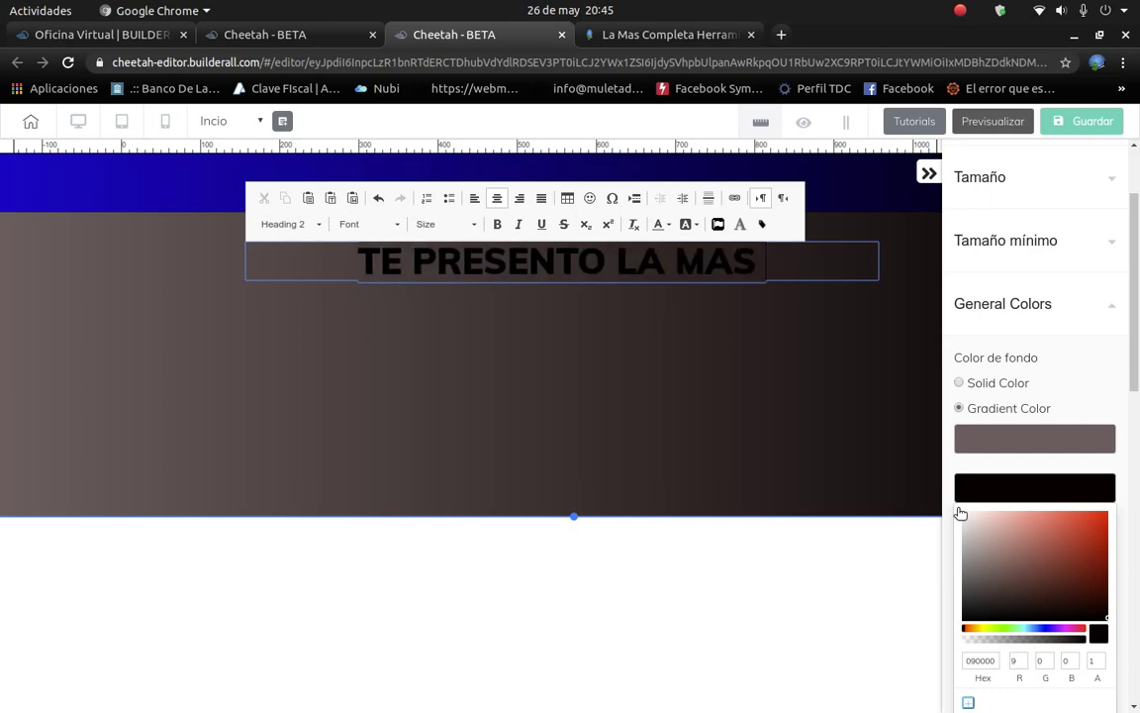
text( PODEROSA HE)
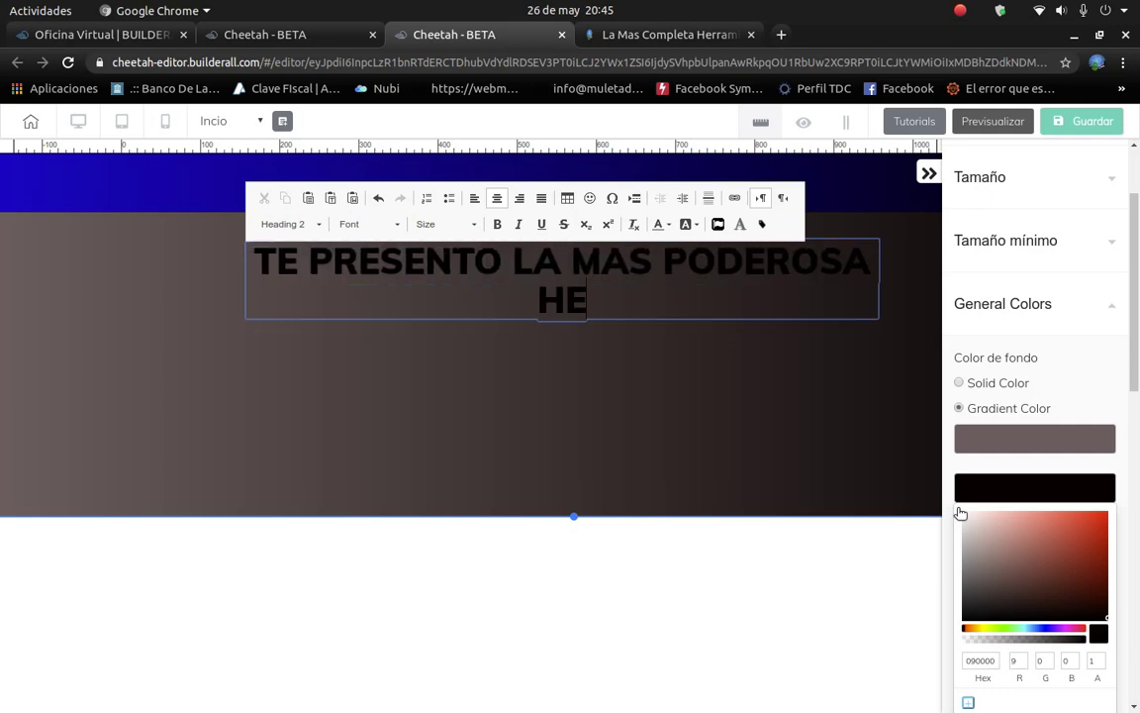
text(RRAMIENTA DE MAR)
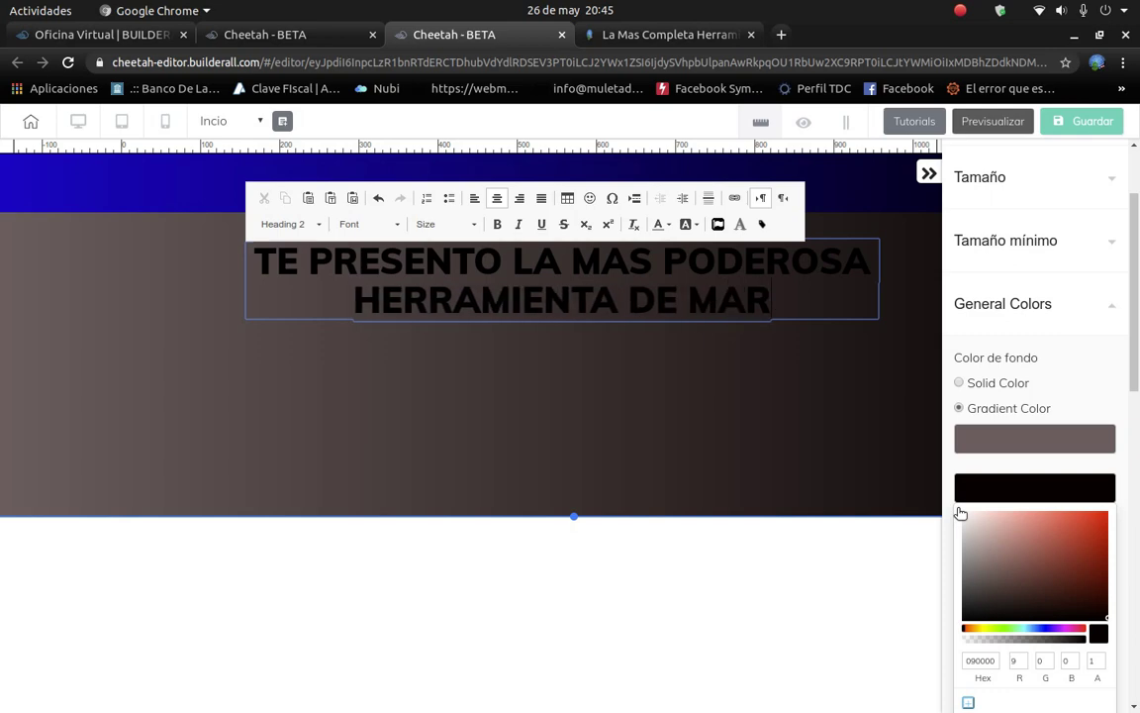
text(KETING DIG)
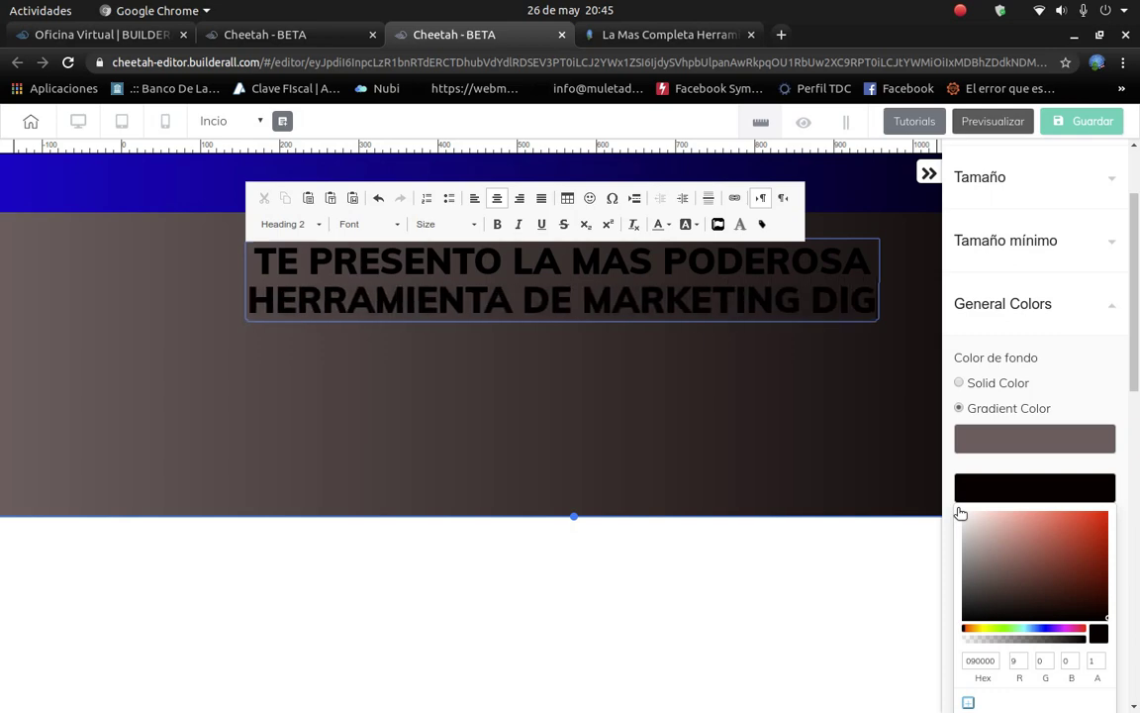
text(ITAL JAMAS)
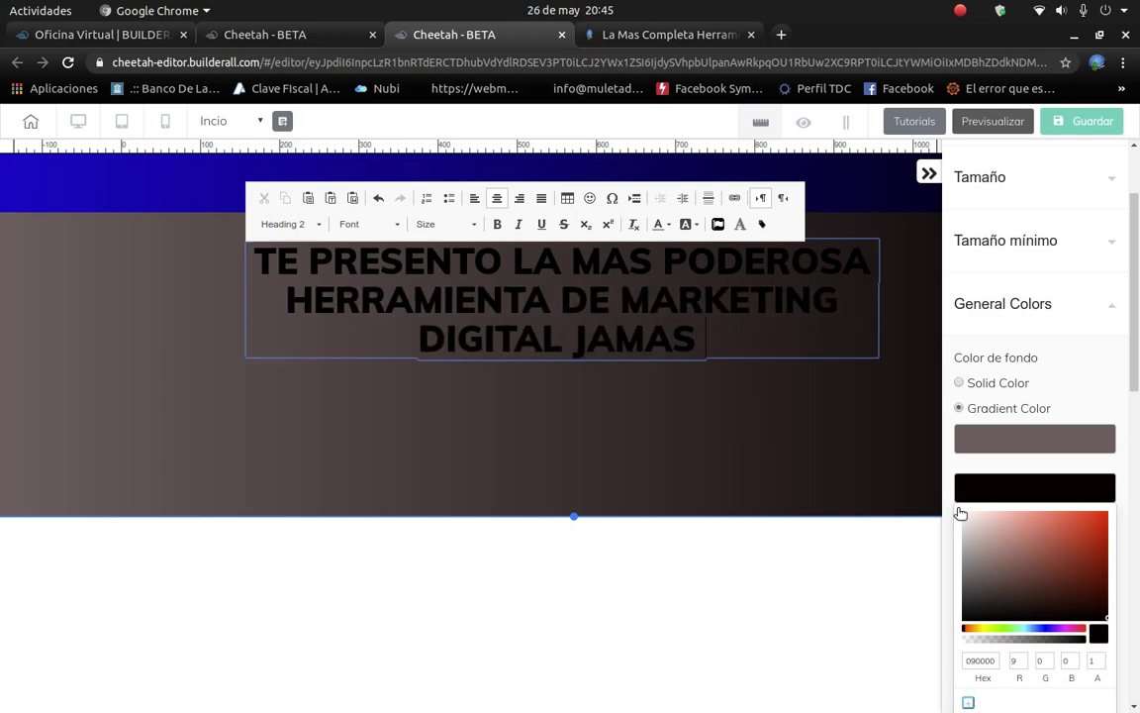
text( CREADA!)
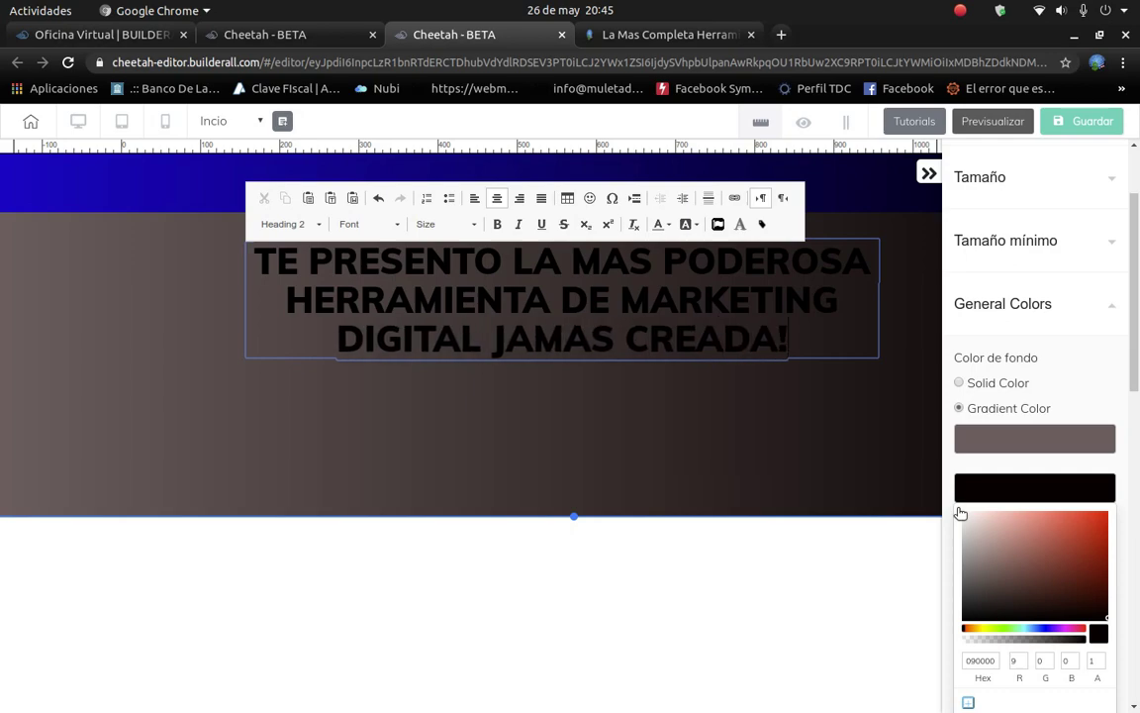
Change the font color of the entire panel headline to white.
key(shift+Left)
key(shift+Left)
key(shift+Left)
key(shift+Left)
key(shift+Left)
key(shift+Left)
key(shift+Left)
key(shift+Left)
key(shift+Left)
key(shift+Left)
key(shift+Left)
key(shift+Left)
key(shift+Left)
key(shift+Left)
key(shift+Left)
key(shift+Left)
key(shift+Left)
key(shift+Left)
key(shift+Left)
key(shift+Left)
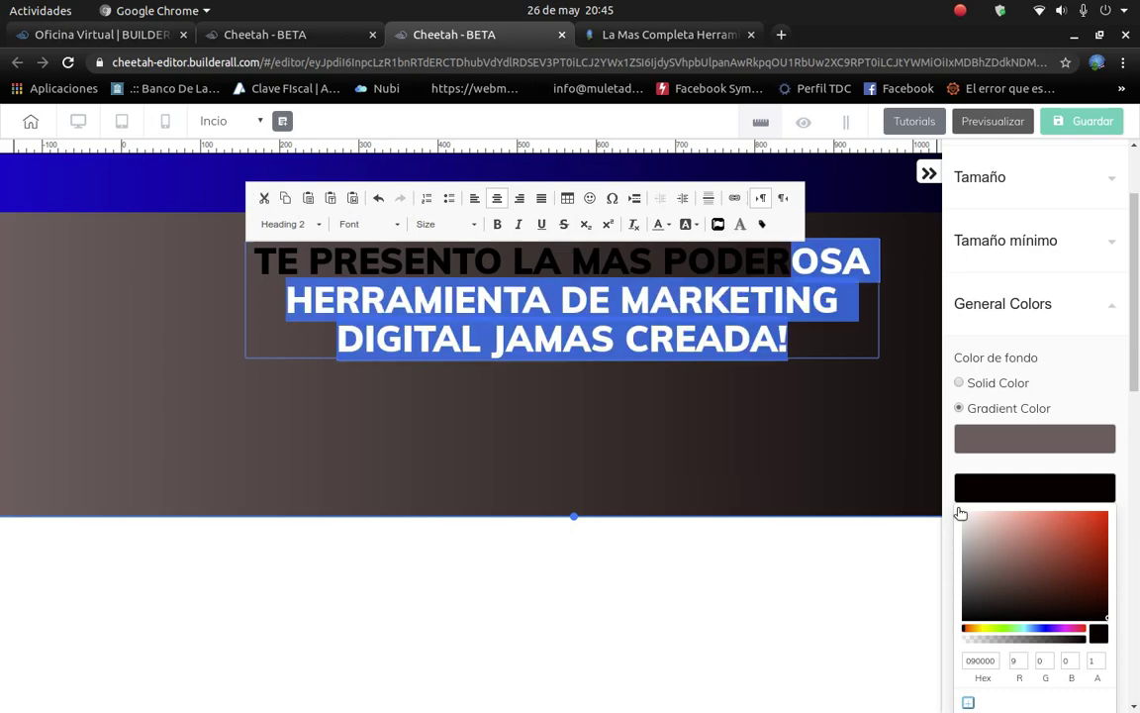
key(shift+Left)
key(shift+Left)
key(shift+Left)
key(shift+Left)
key(shift+Left)
key(shift+Left)
key(shift+Left)
key(shift+Left)
key(shift+Left)
key(shift+Left)
key(shift+Left)
key(shift+Left)
key(shift+Left)
key(shift+Left)
key(shift+Left)
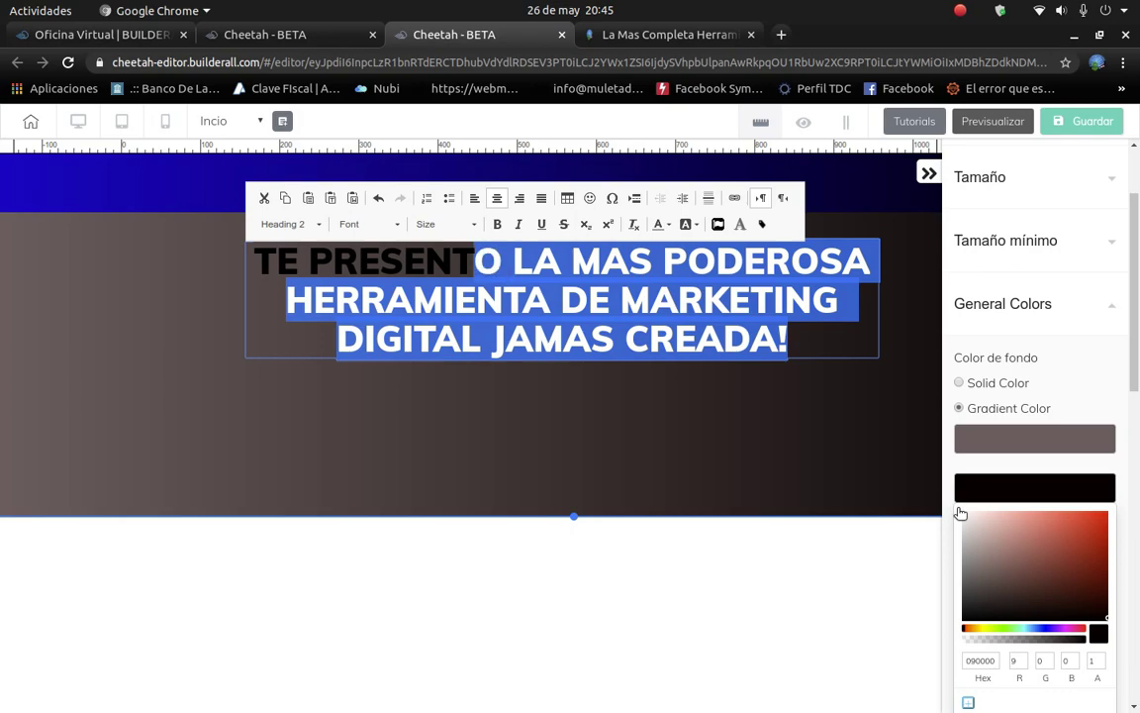
key(shift+Left)
key(shift+Left)
key(shift+Left)
key(shift+Left)
key(shift+Left)
key(shift+Left)
key(shift+Left)
key(shift+Left)
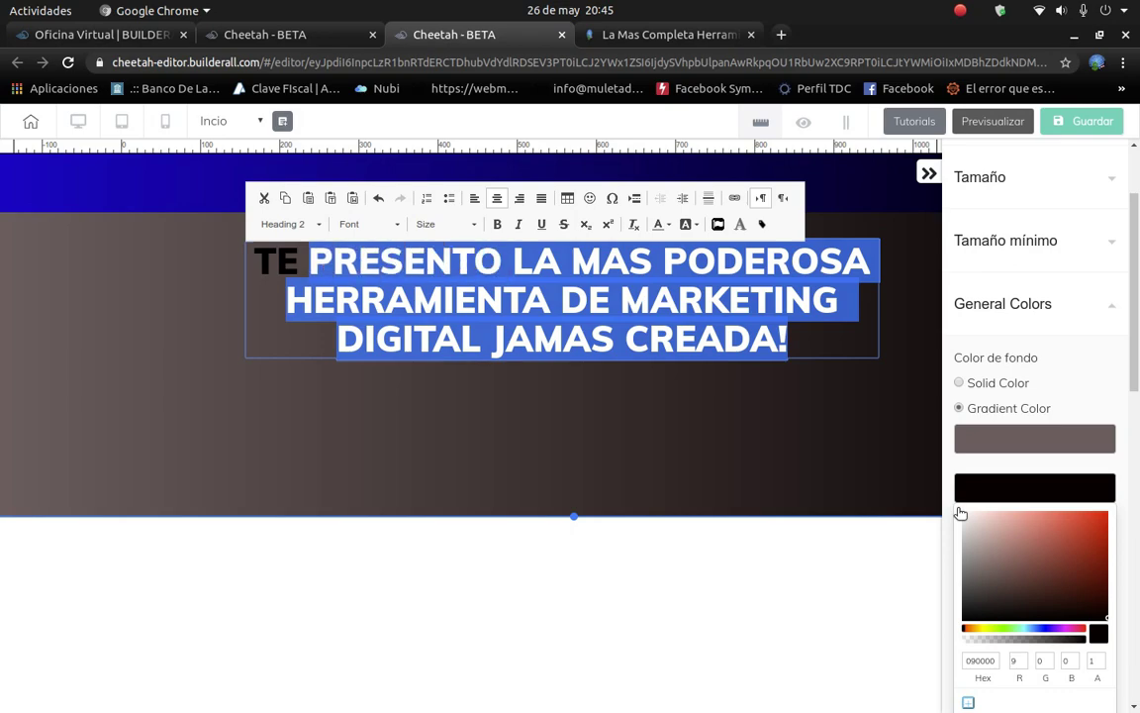
key(shift+Left)
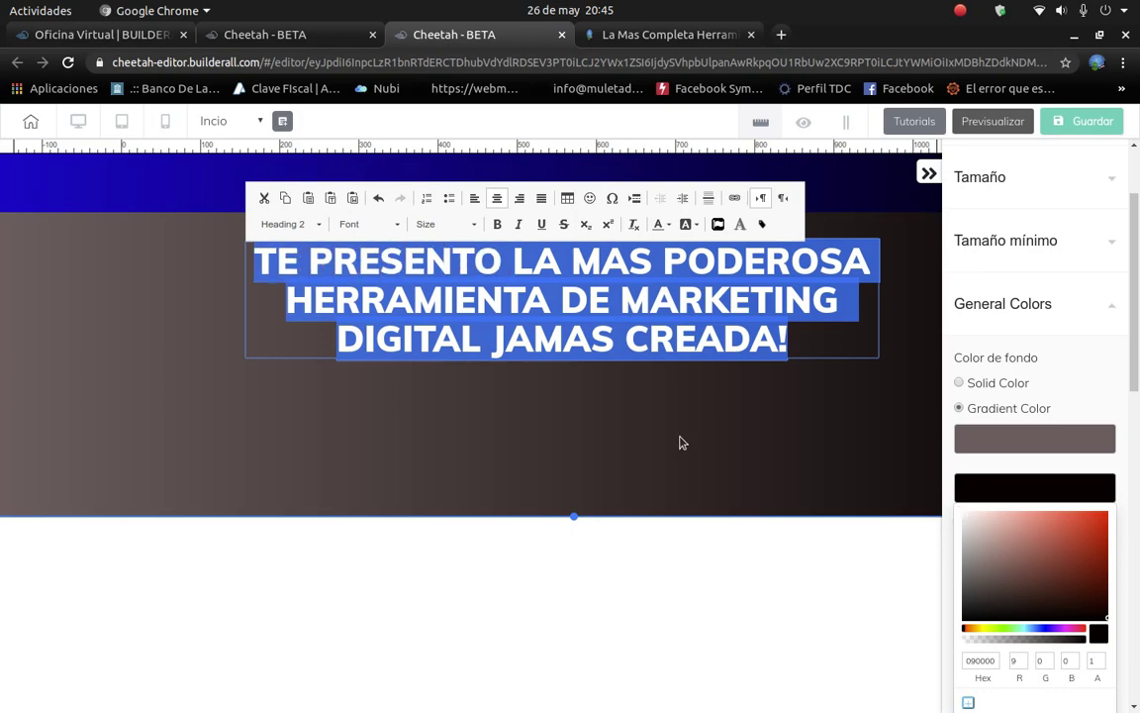
click(665, 230)
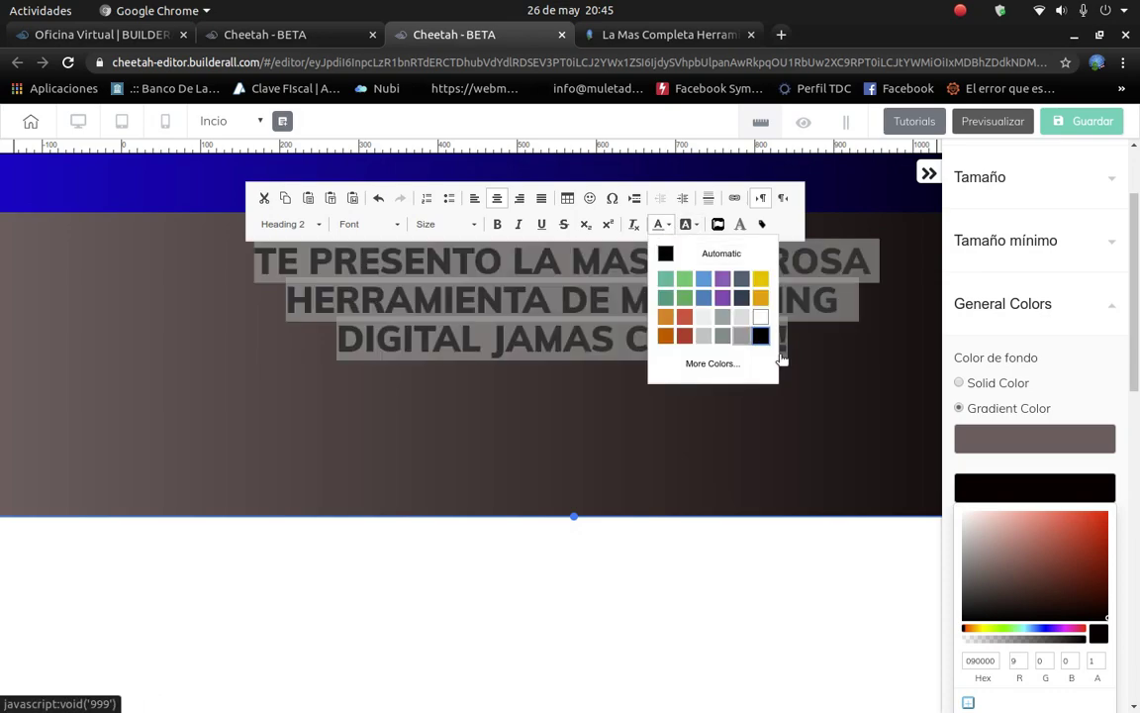
click(769, 317)
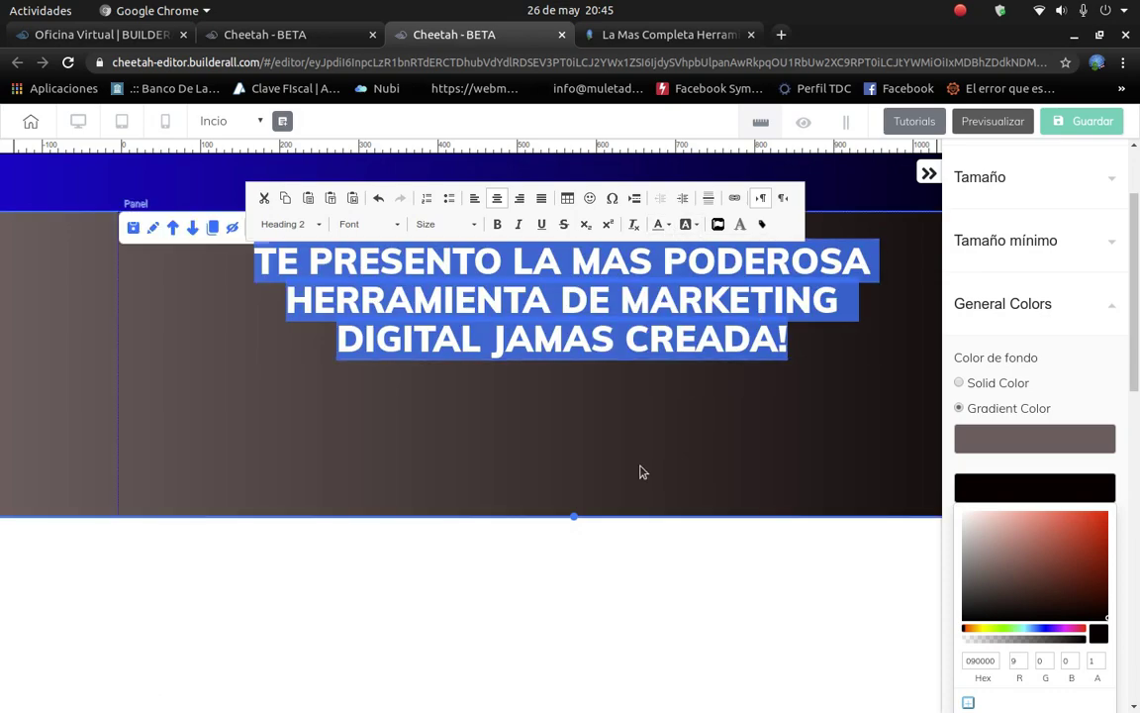
Finish editing the headline text and center its text box horizontally.
click(382, 359)
click(421, 320)
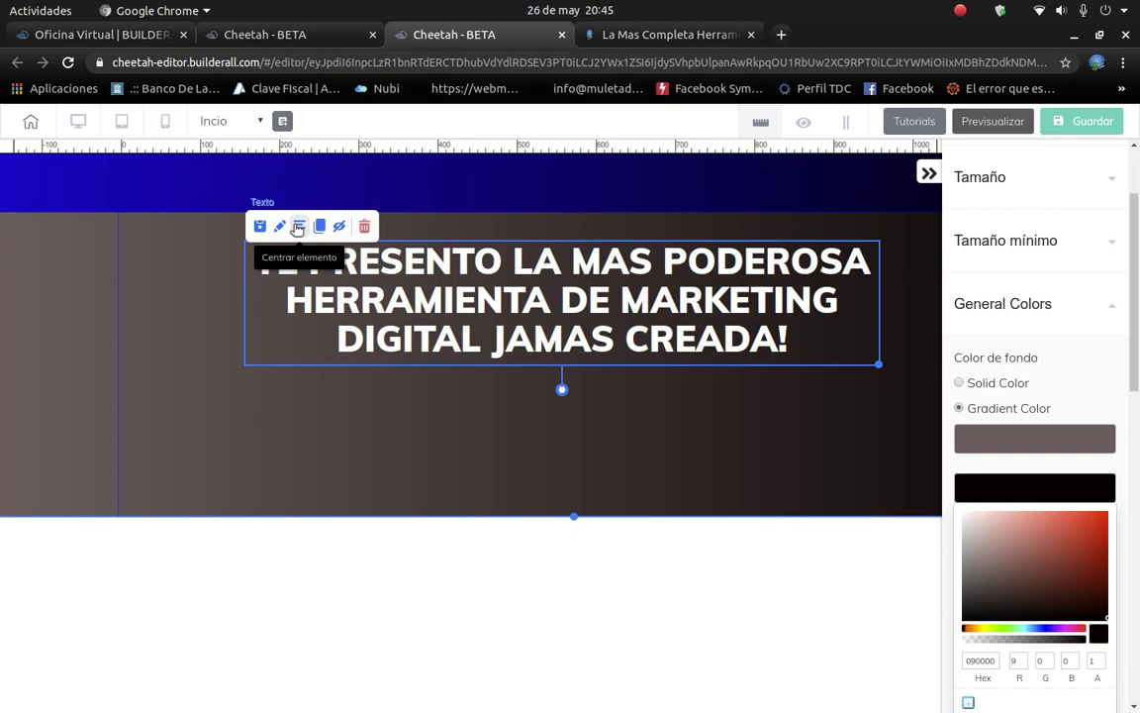
click(298, 226)
Extend the gradient panel's lower edge downward to make it about a quarter taller.
click(631, 510)
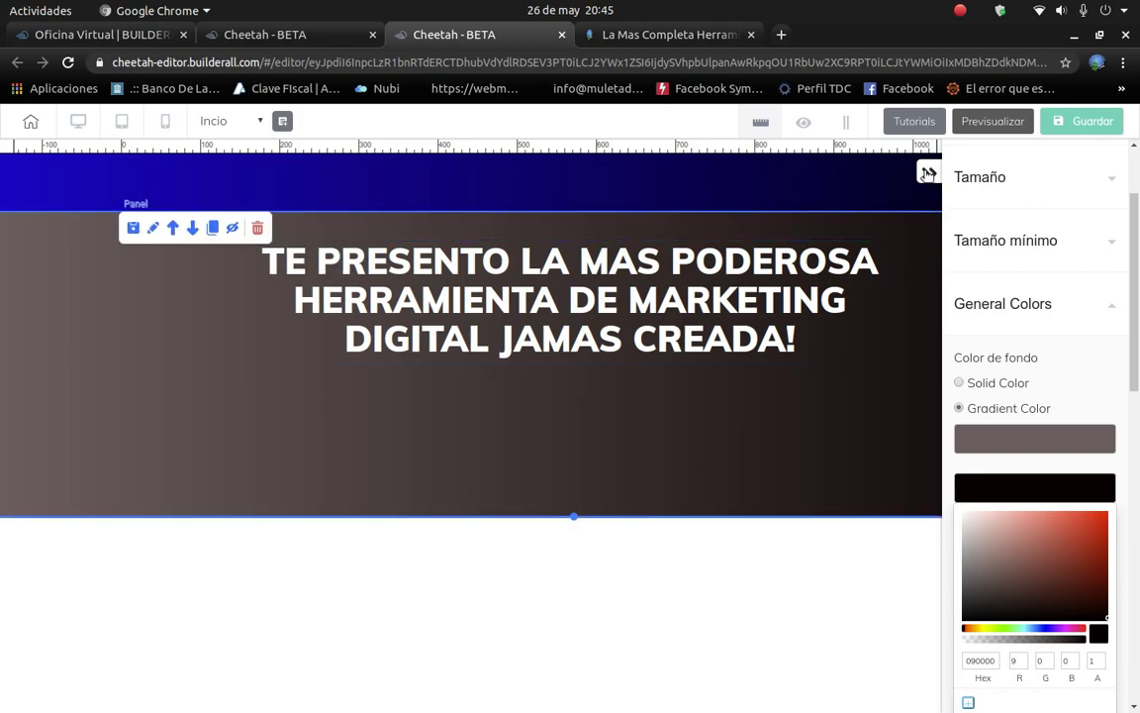
click(928, 175)
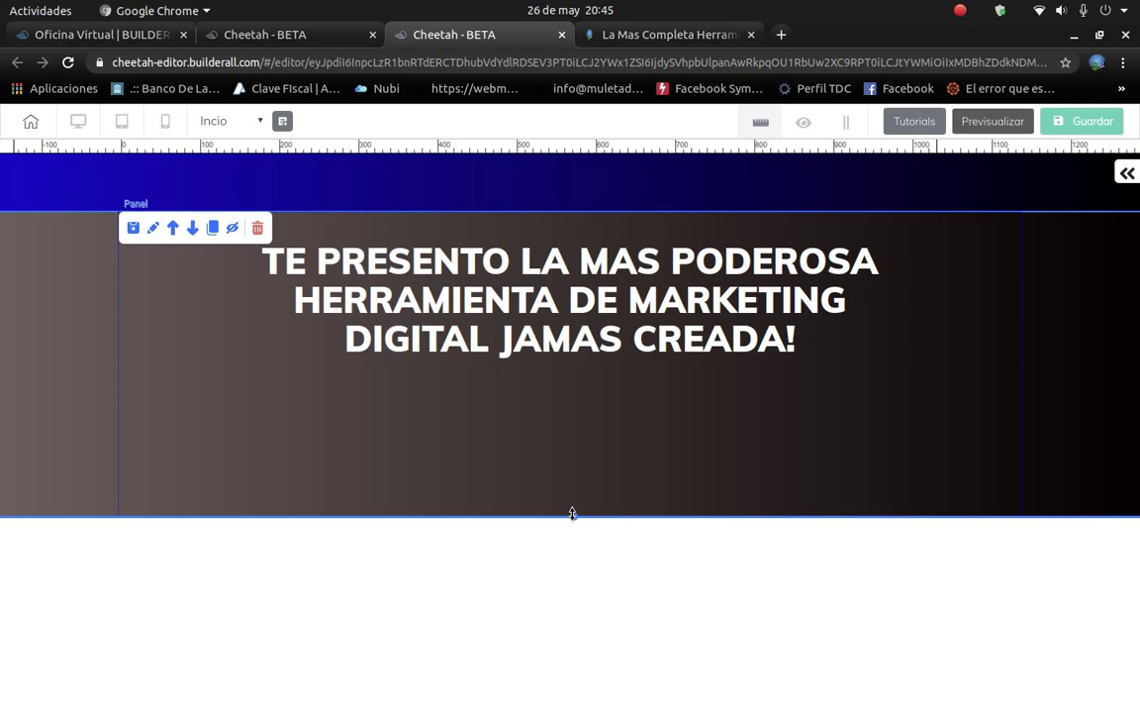
drag(573, 516, 573, 593)
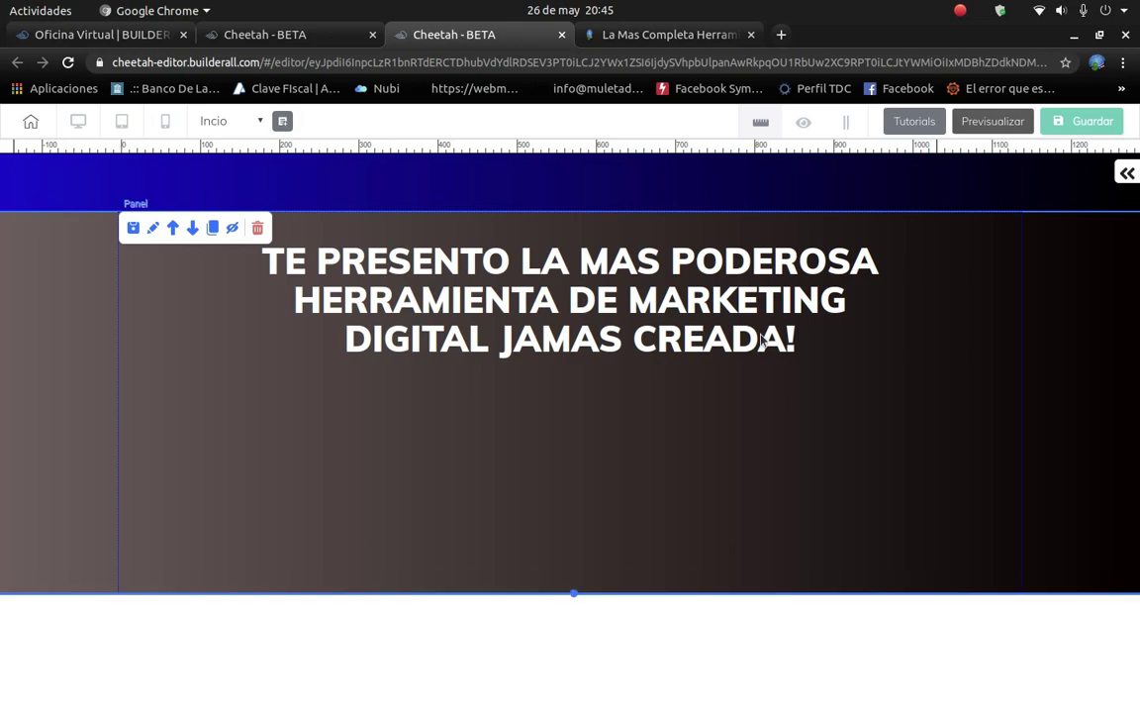
Add the laptop sample image element (Imagen) to the gradient panel below the headline.
click(1127, 171)
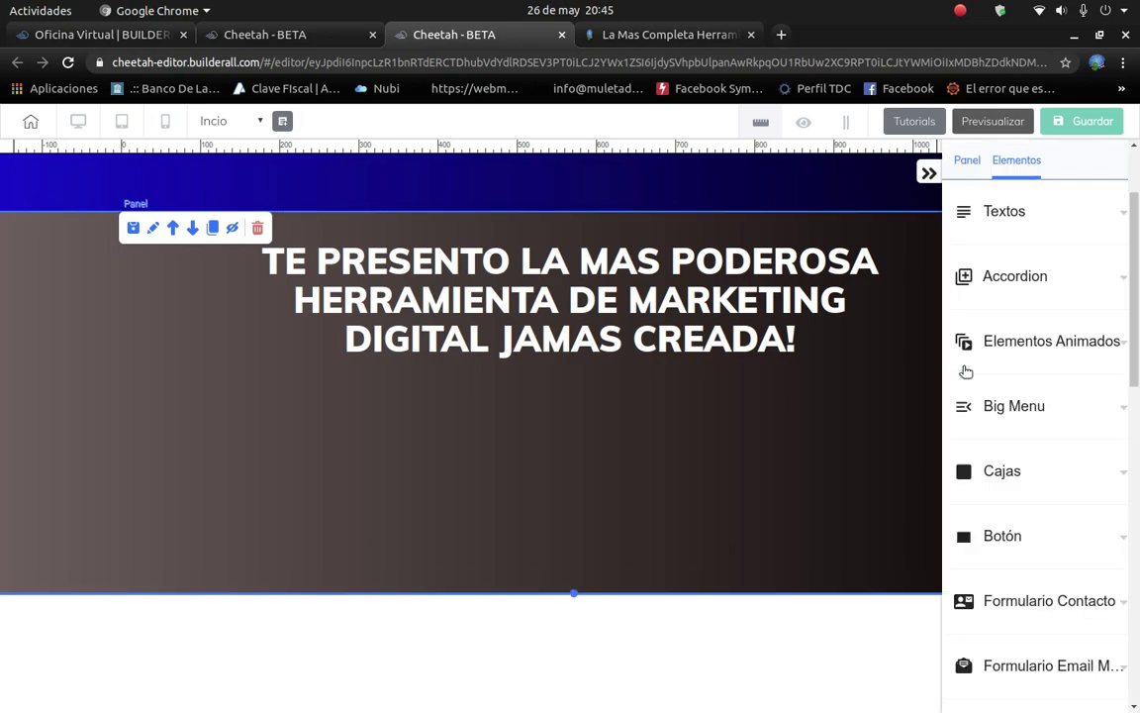
scroll(1002, 310, up, 2)
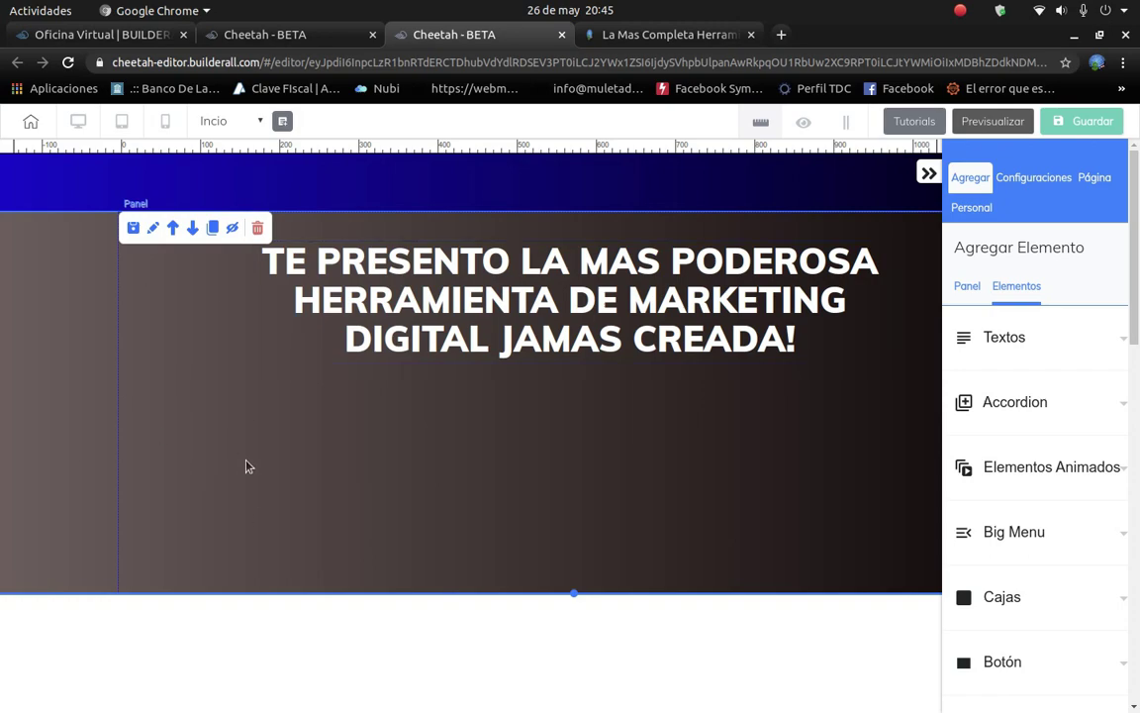
click(210, 179)
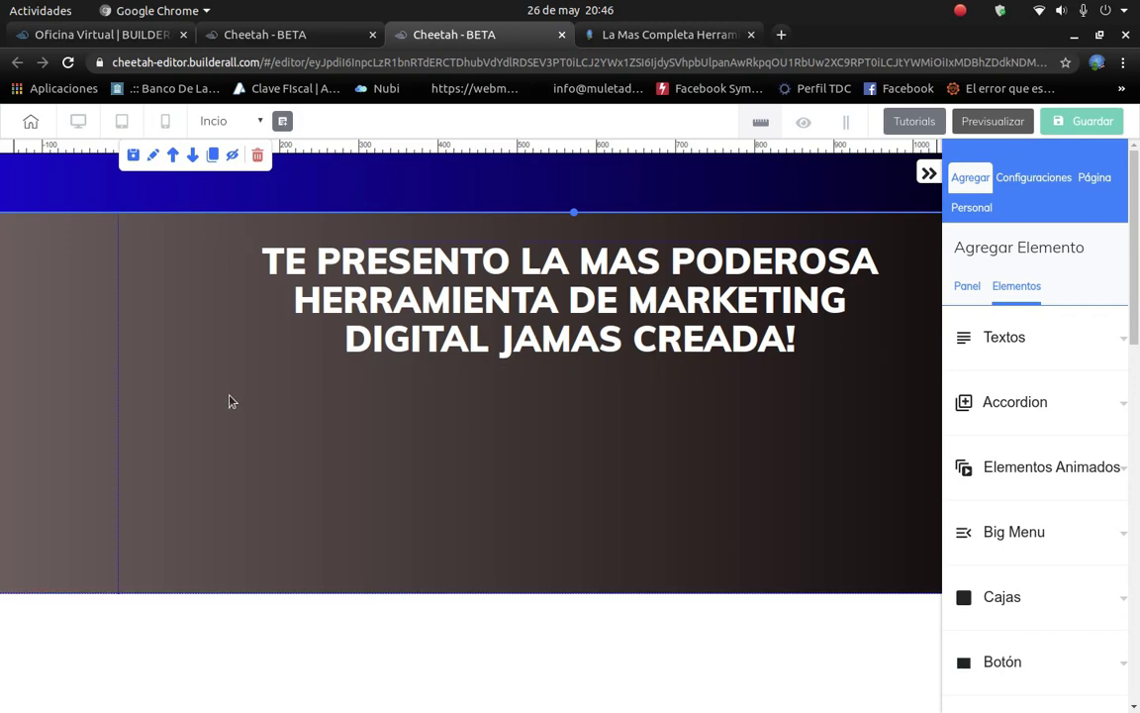
click(210, 430)
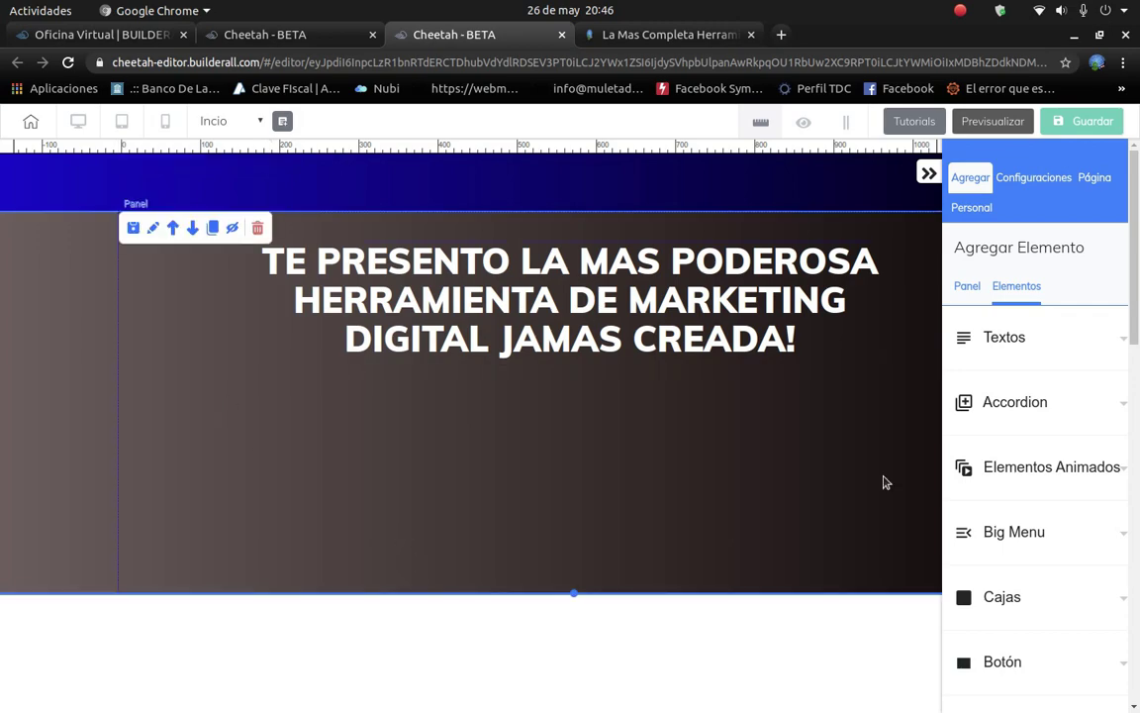
scroll(1040, 416, down, 3)
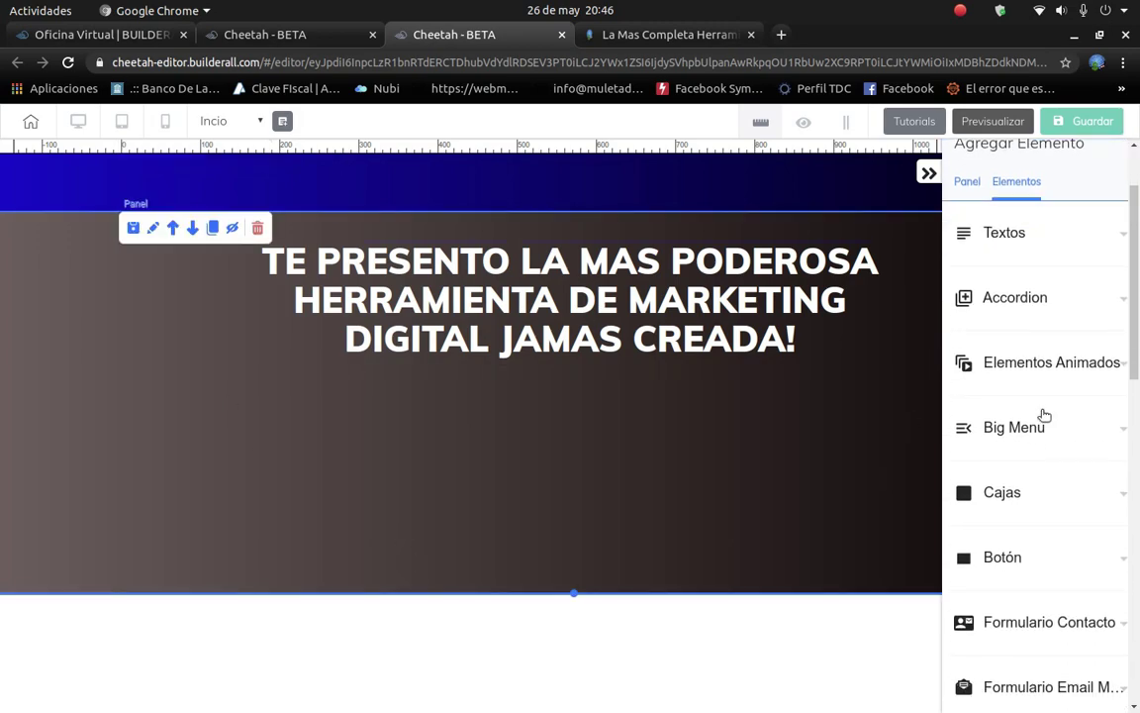
scroll(1029, 490, down, 5)
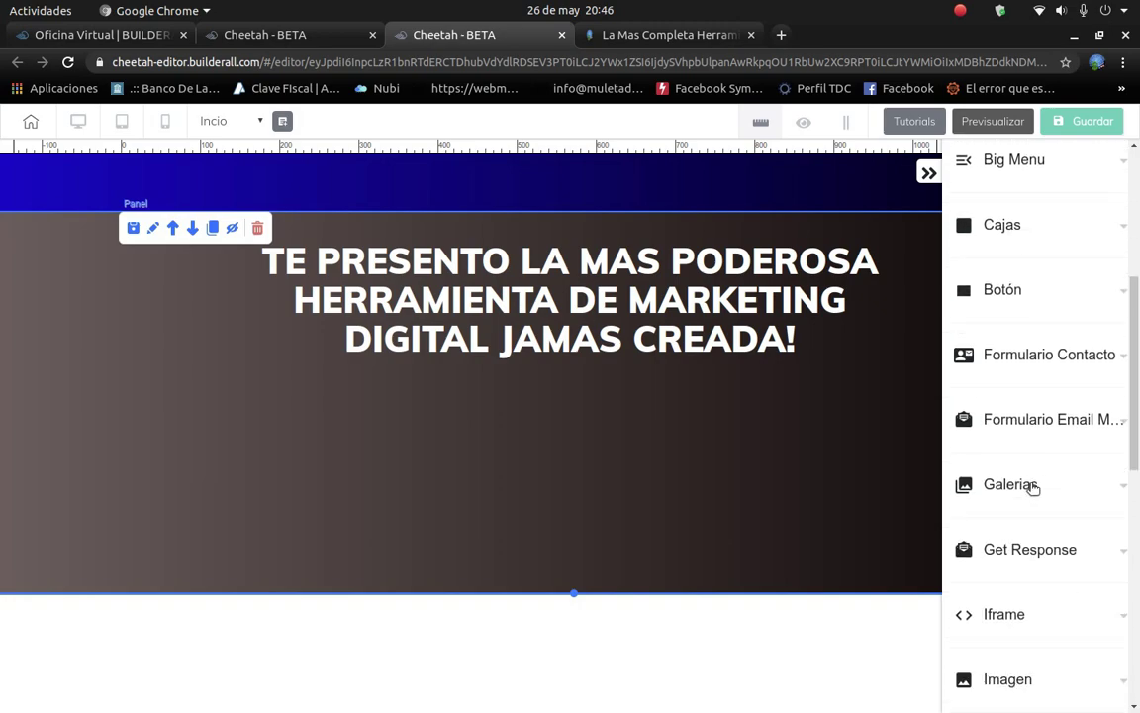
scroll(1031, 489, down, 2)
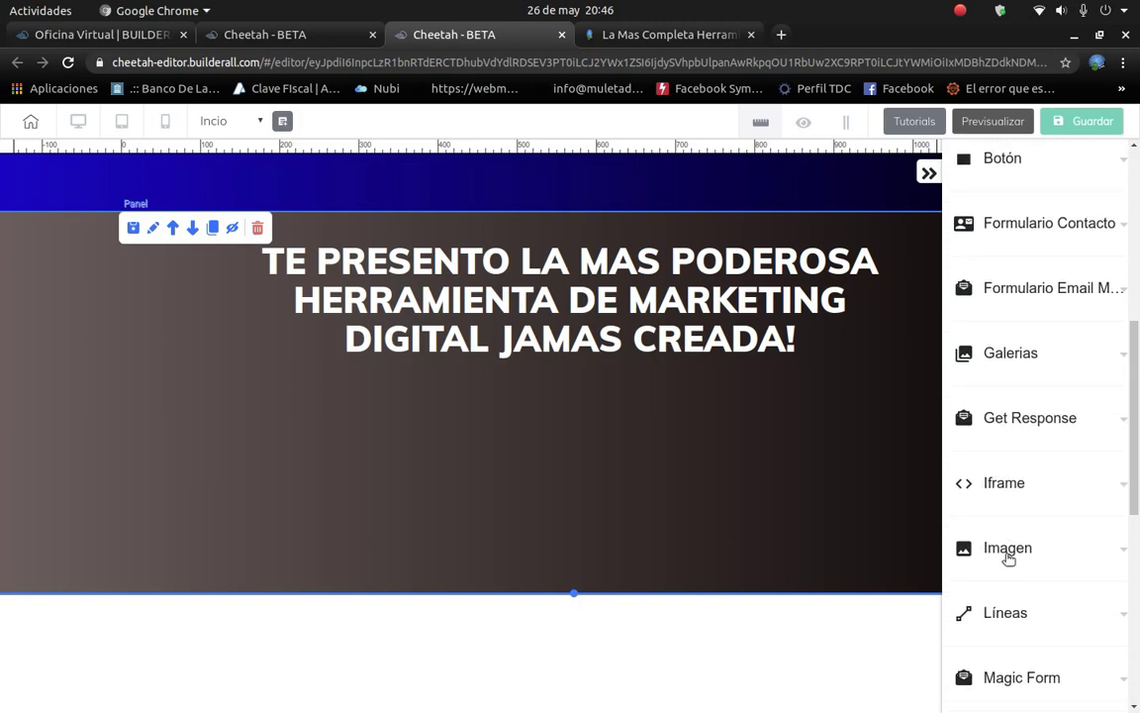
click(1010, 553)
scroll(1033, 528, down, 2)
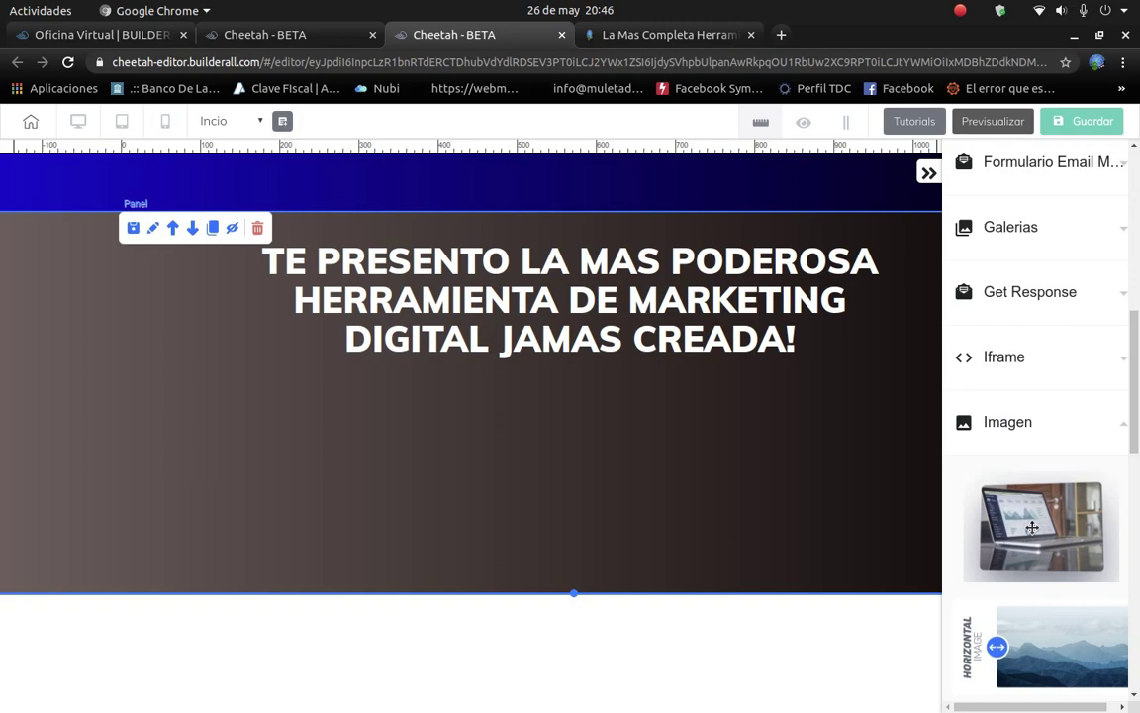
drag(1033, 528, 471, 640)
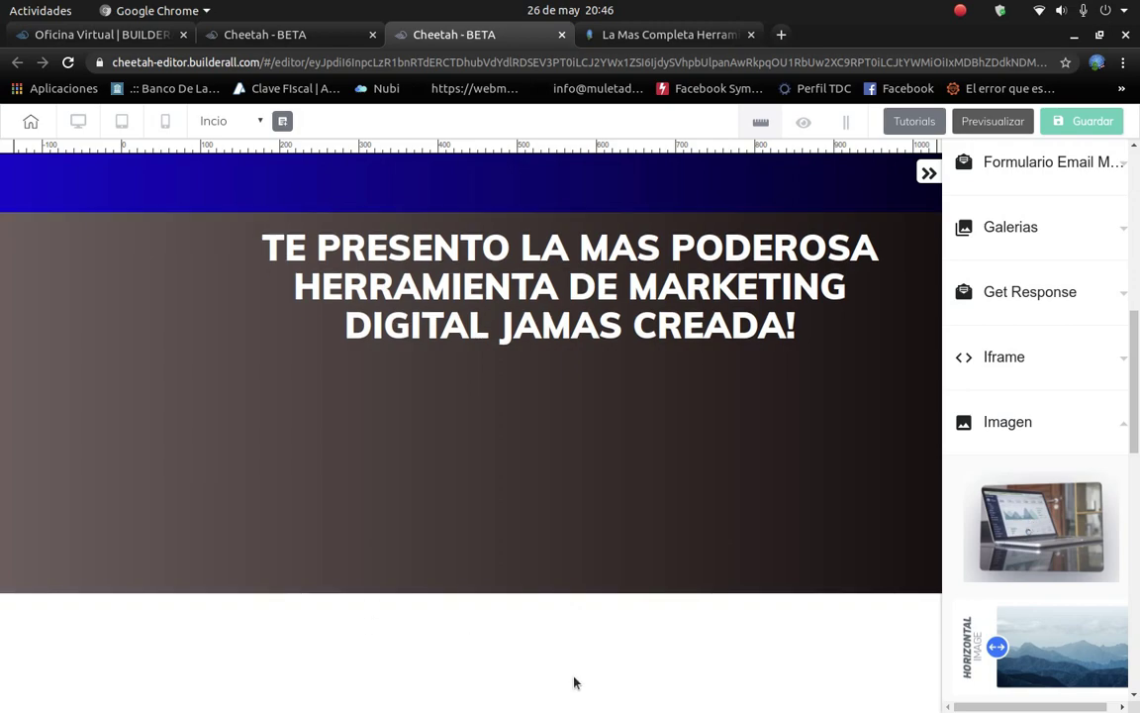
Move the laptop image to roughly the middle of the panel just below the headline, and open its element settings.
click(929, 171)
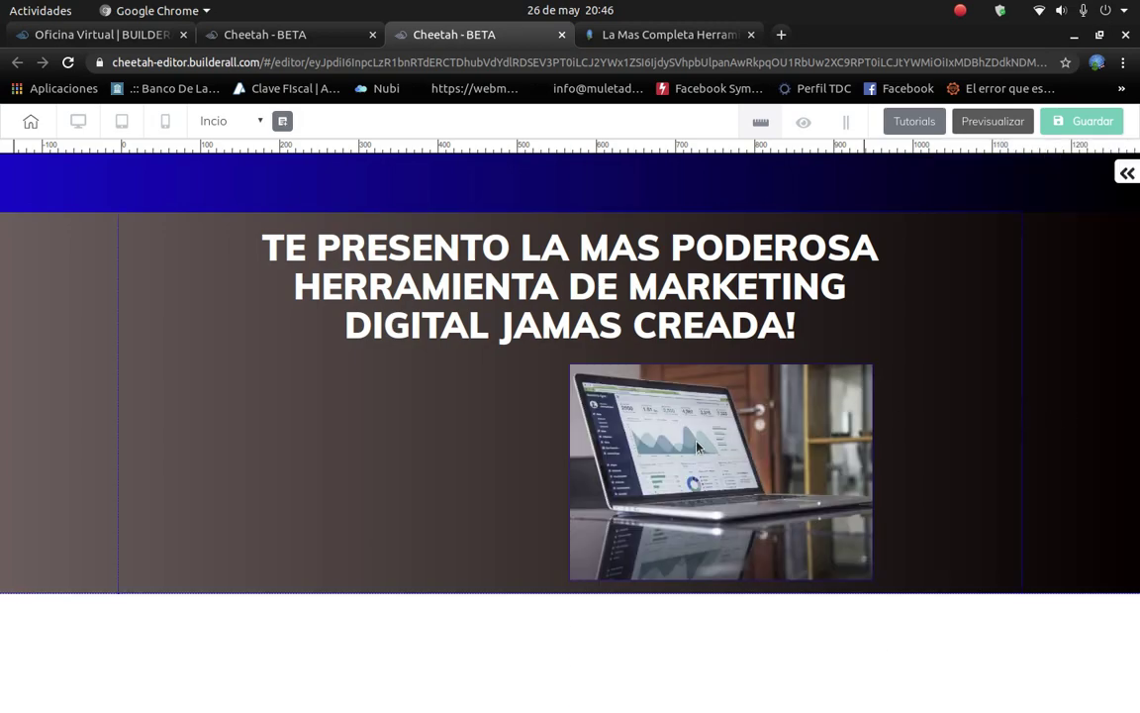
drag(698, 448, 547, 453)
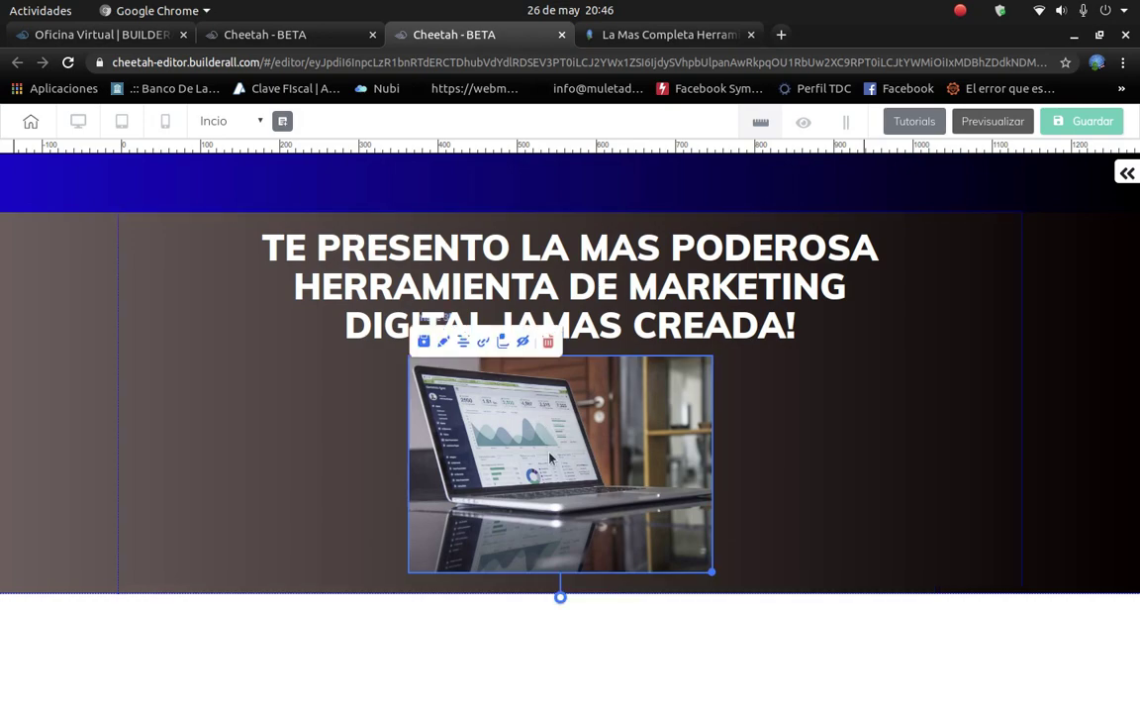
drag(485, 403, 555, 450)
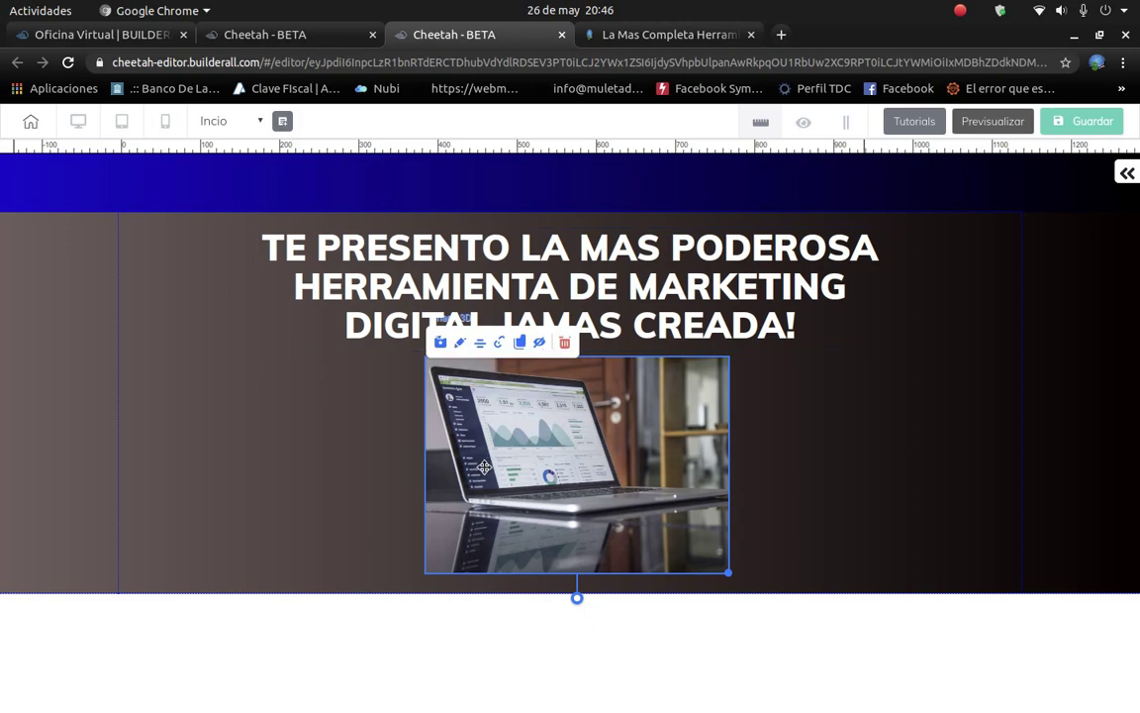
drag(437, 416, 436, 430)
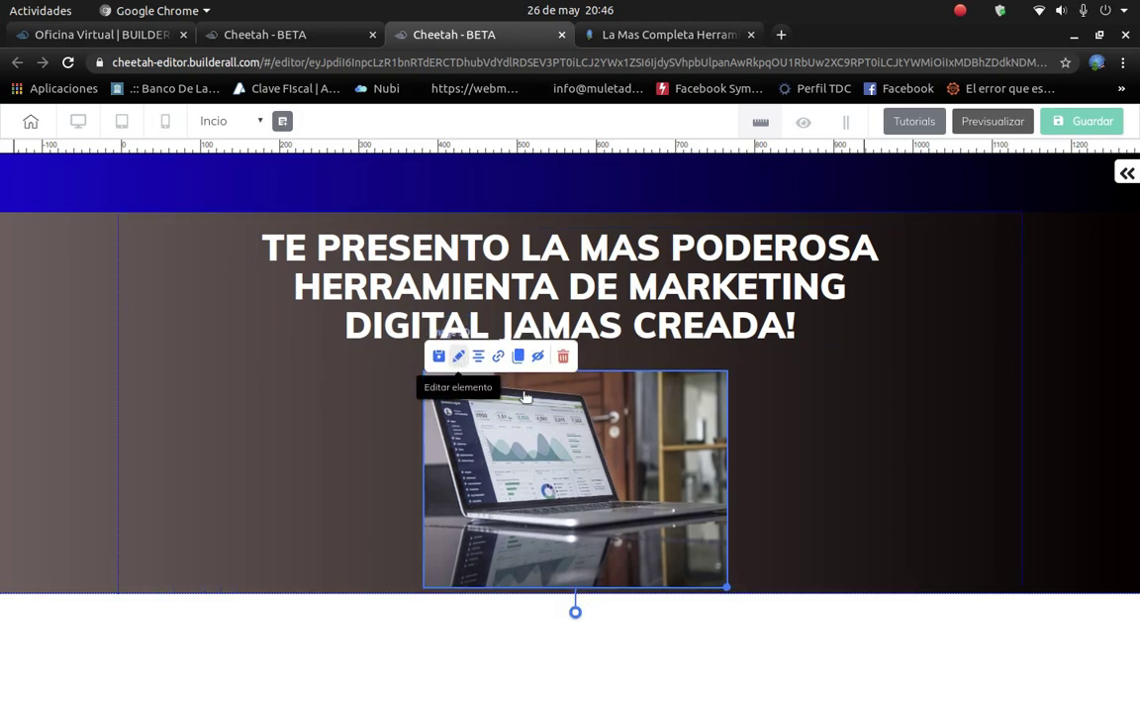
click(458, 355)
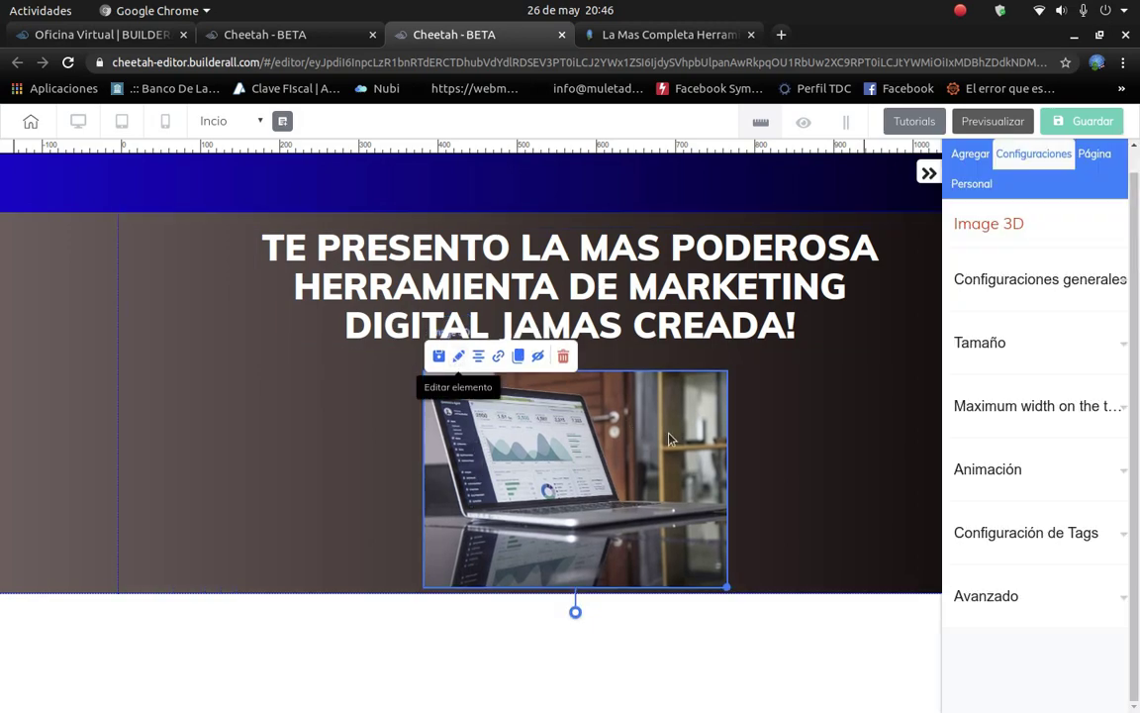
Set the laptop image's title to "Builderall" in its general settings.
click(1033, 280)
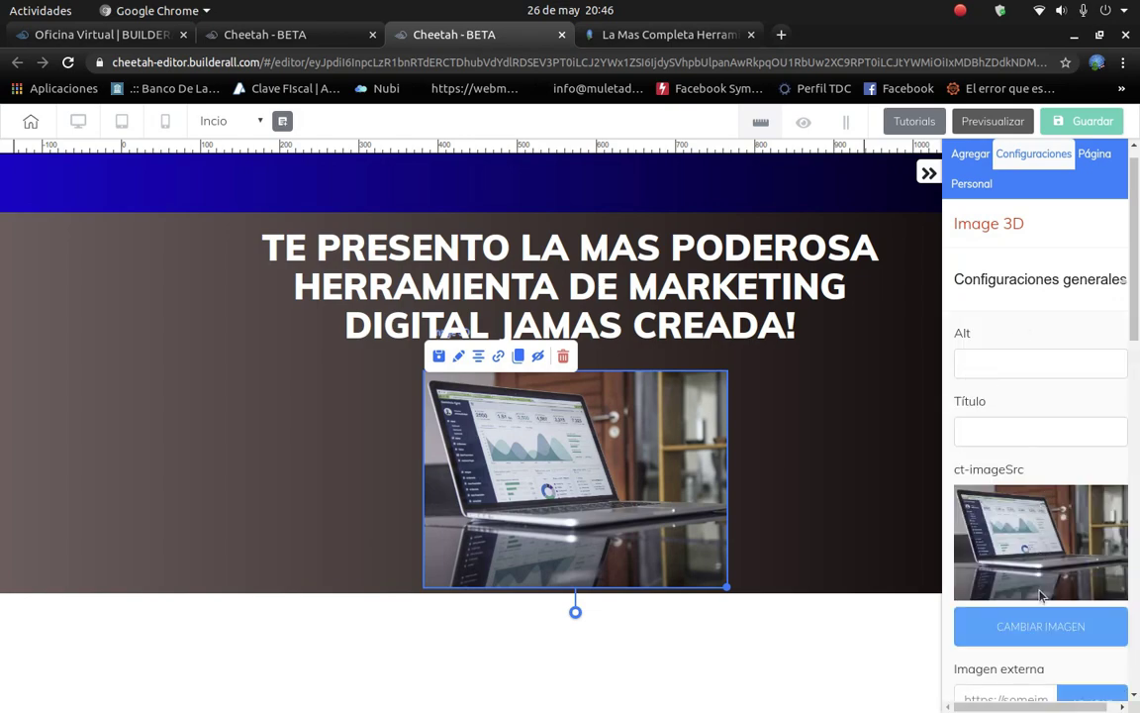
click(1012, 429)
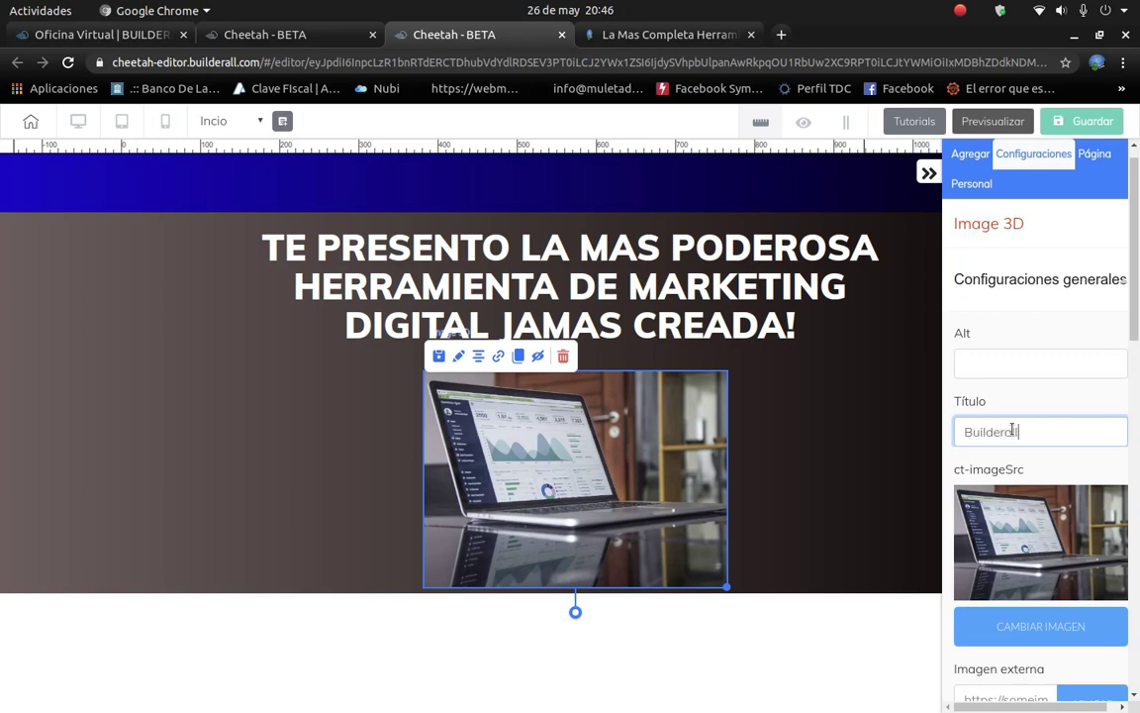
Start replacing the laptop image by looking through the user files and opening the file chooser to upload a new picture.
click(1061, 644)
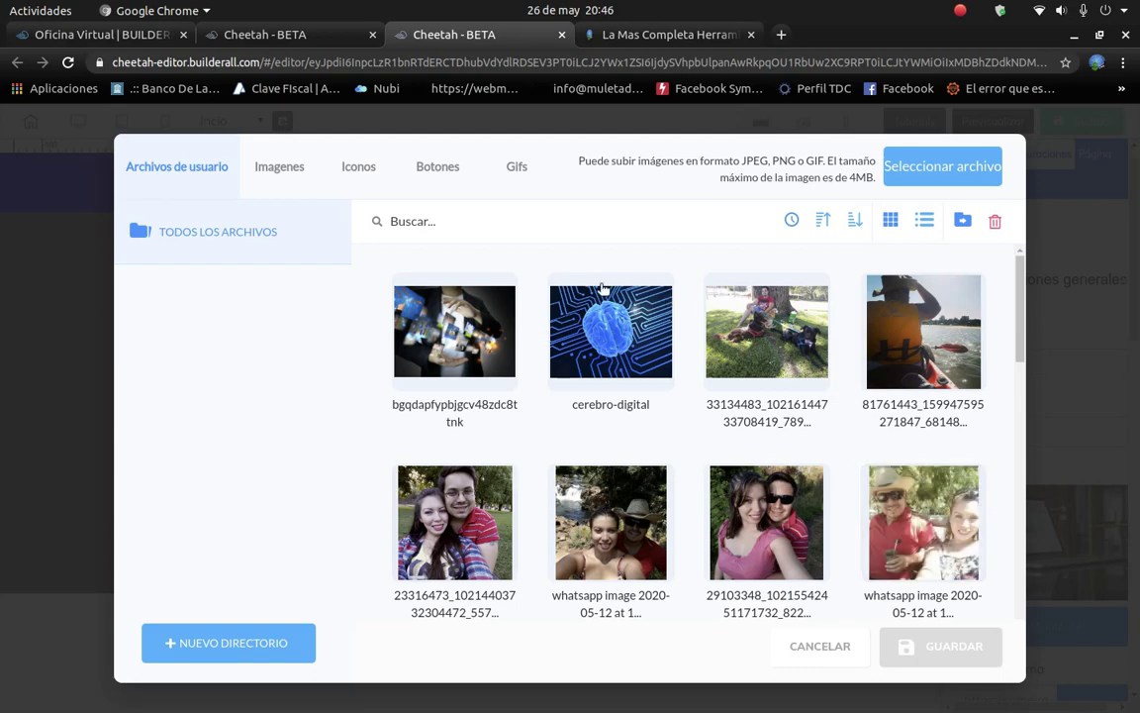
scroll(681, 382, down, 5)
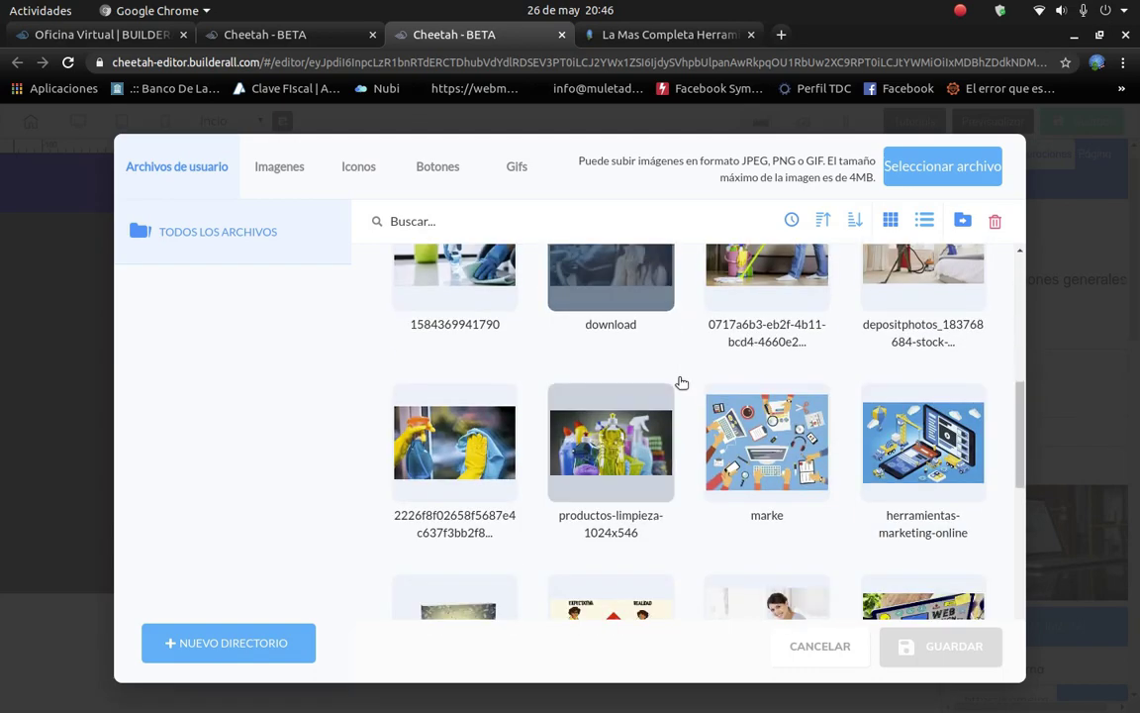
scroll(681, 382, down, 6)
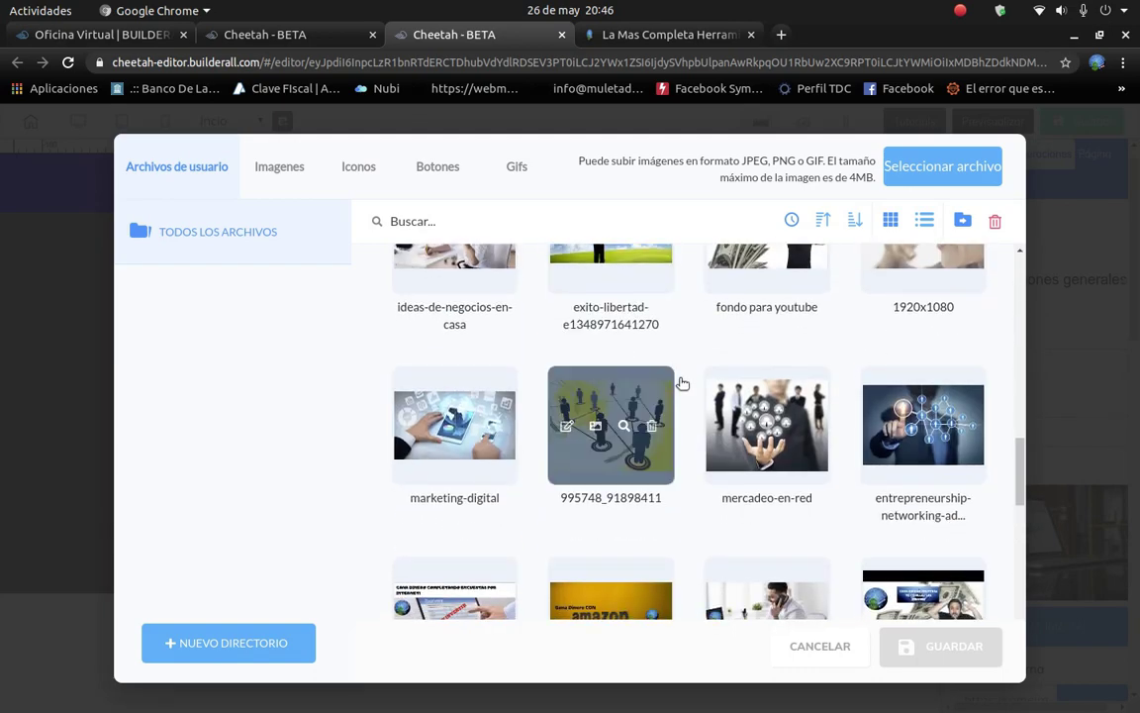
scroll(681, 382, down, 4)
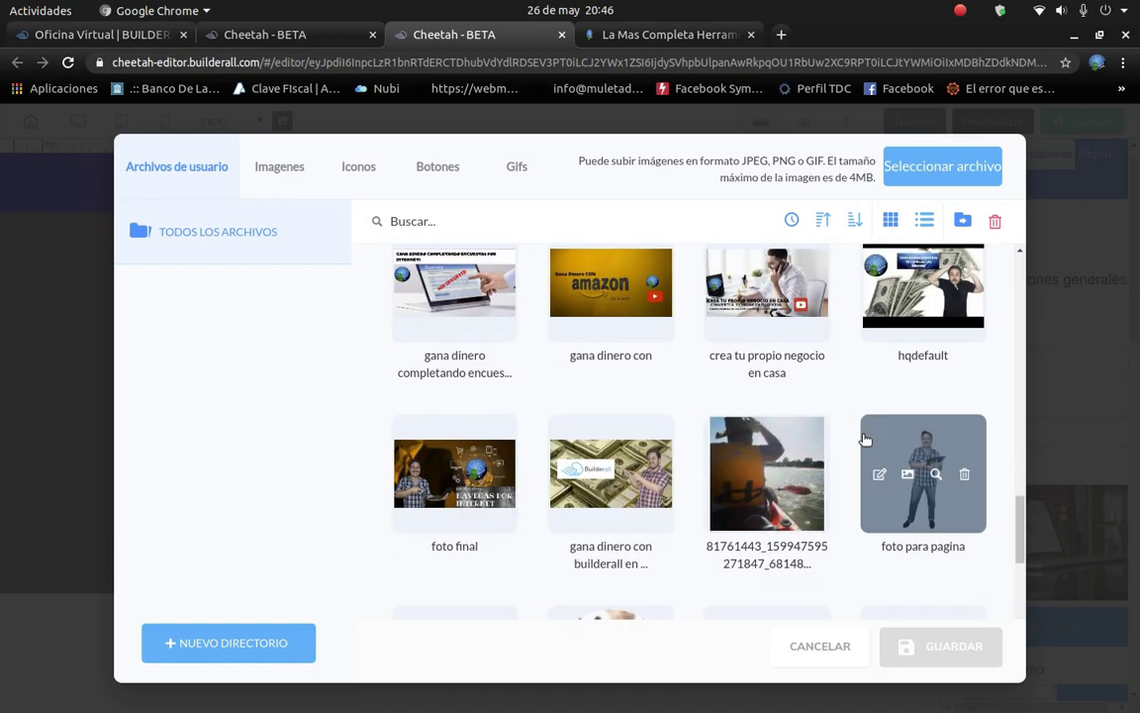
scroll(865, 439, down, 2)
scroll(865, 437, up, 5)
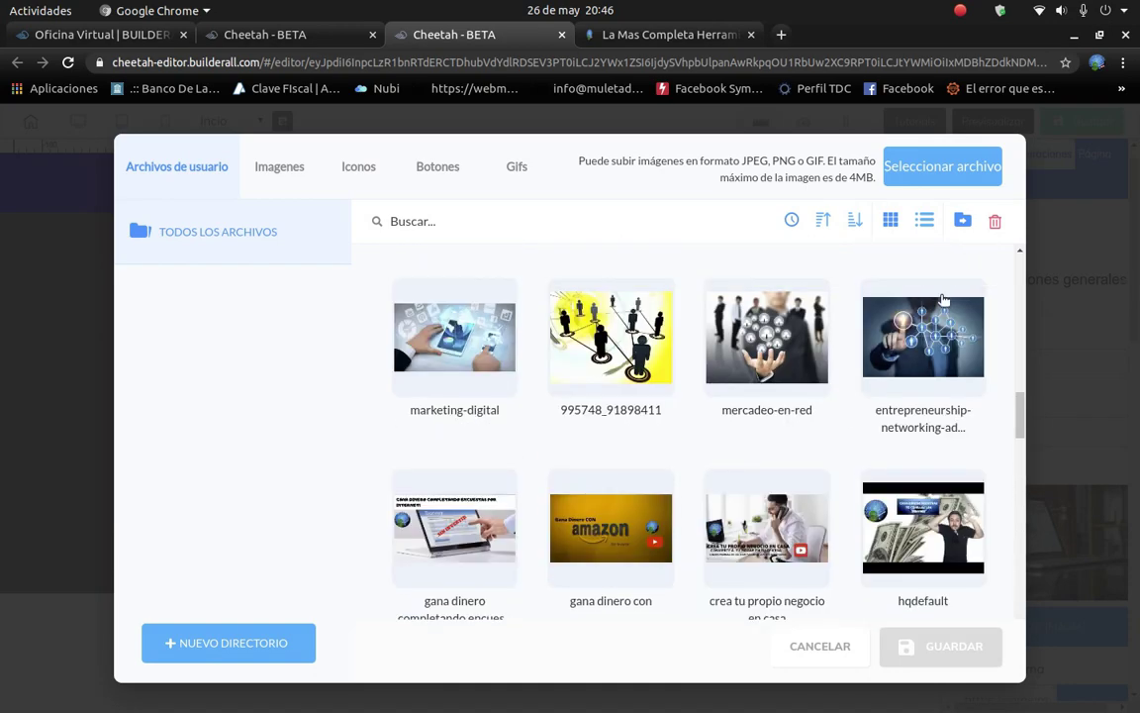
scroll(943, 298, up, 3)
click(930, 169)
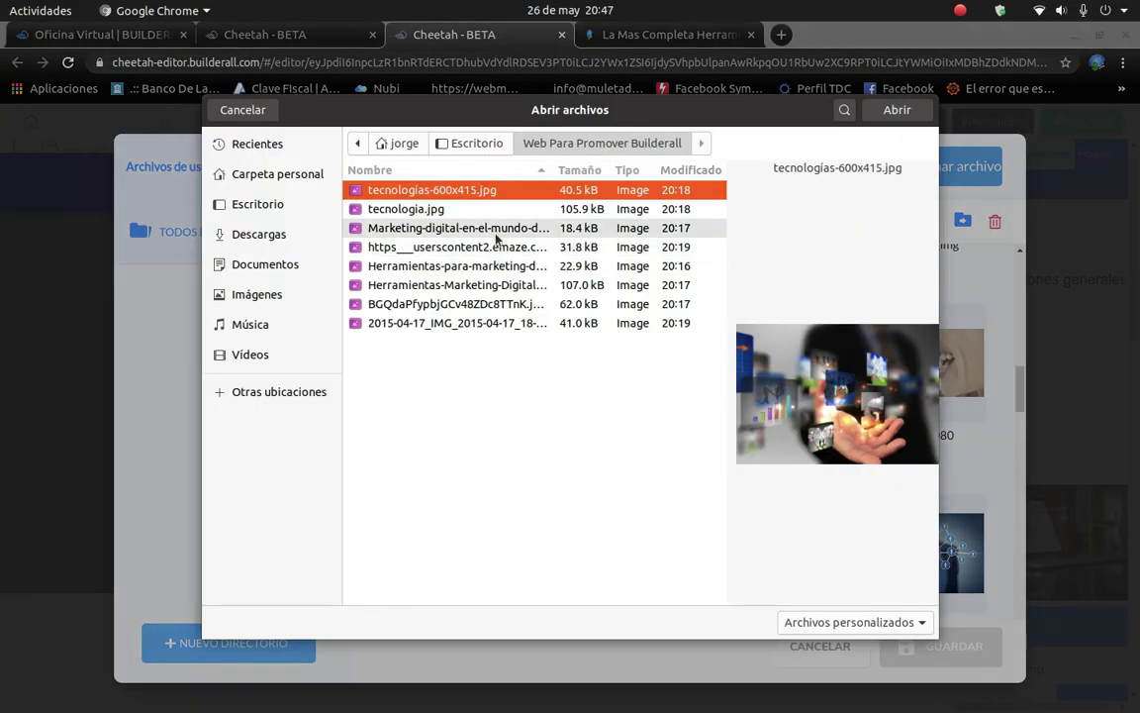
Preview the image files in the Web Para Promover Builderall folder, comparing the technology and digital marketing pictures.
key(Down)
key(Down)
key(Down)
key(Down)
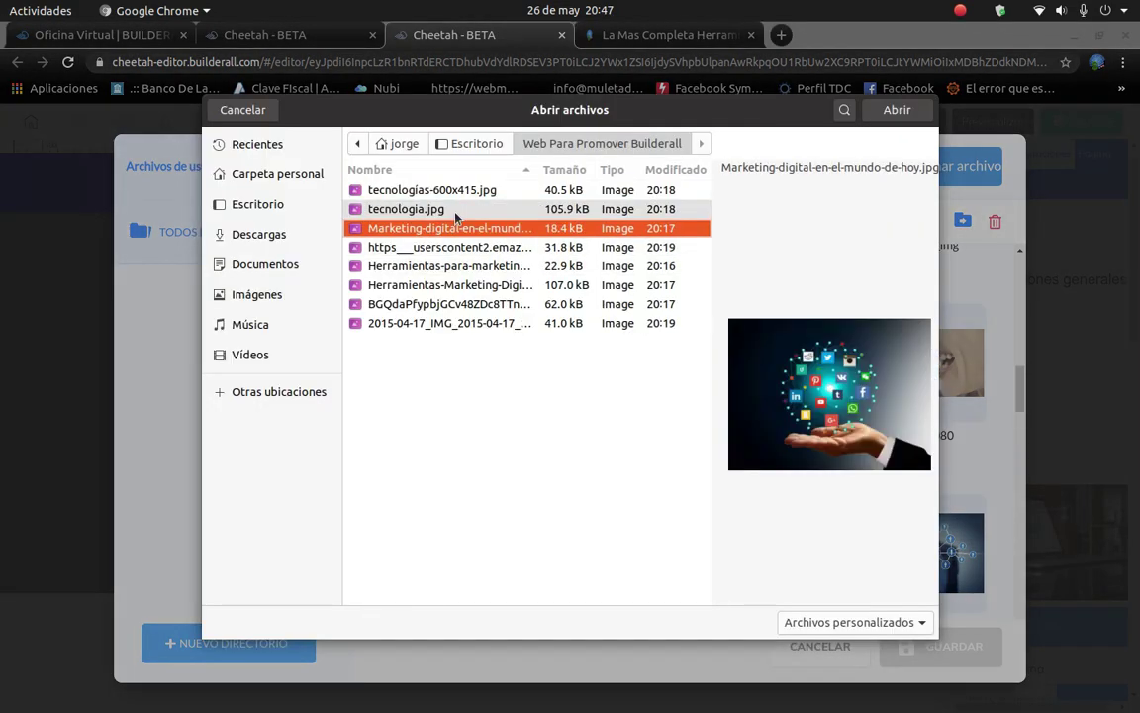
key(Down)
key(Down)
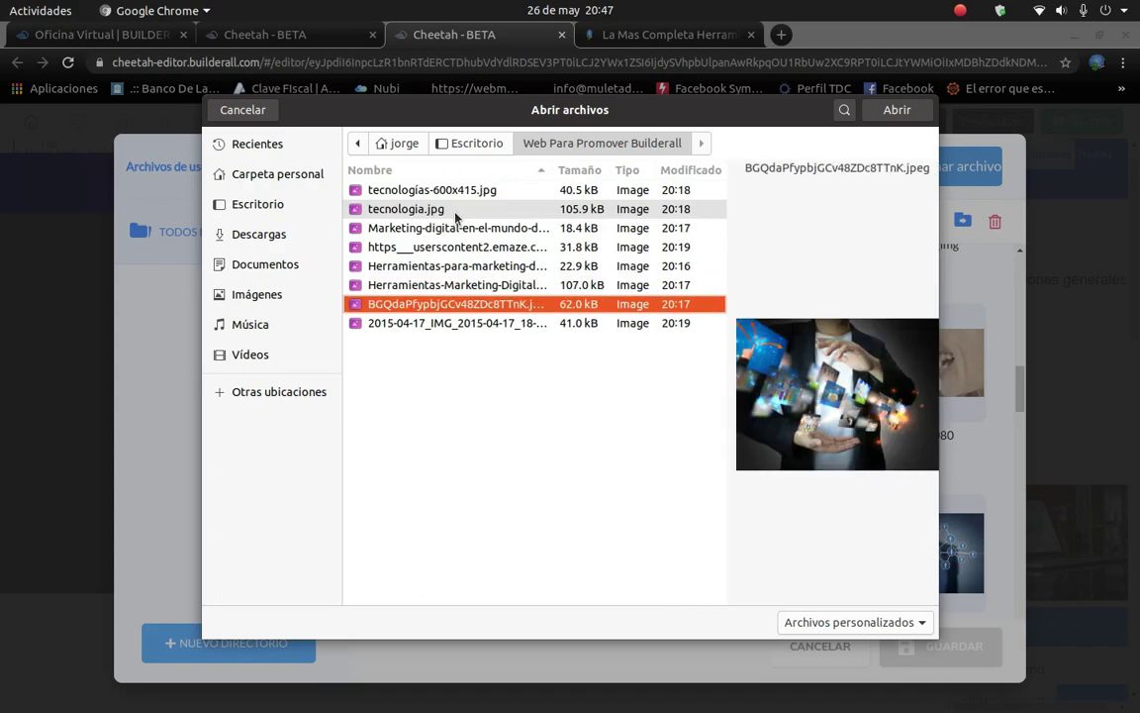
key(Up)
key(Up)
key(Up)
key(Up)
key(Up)
key(Up)
key(Up)
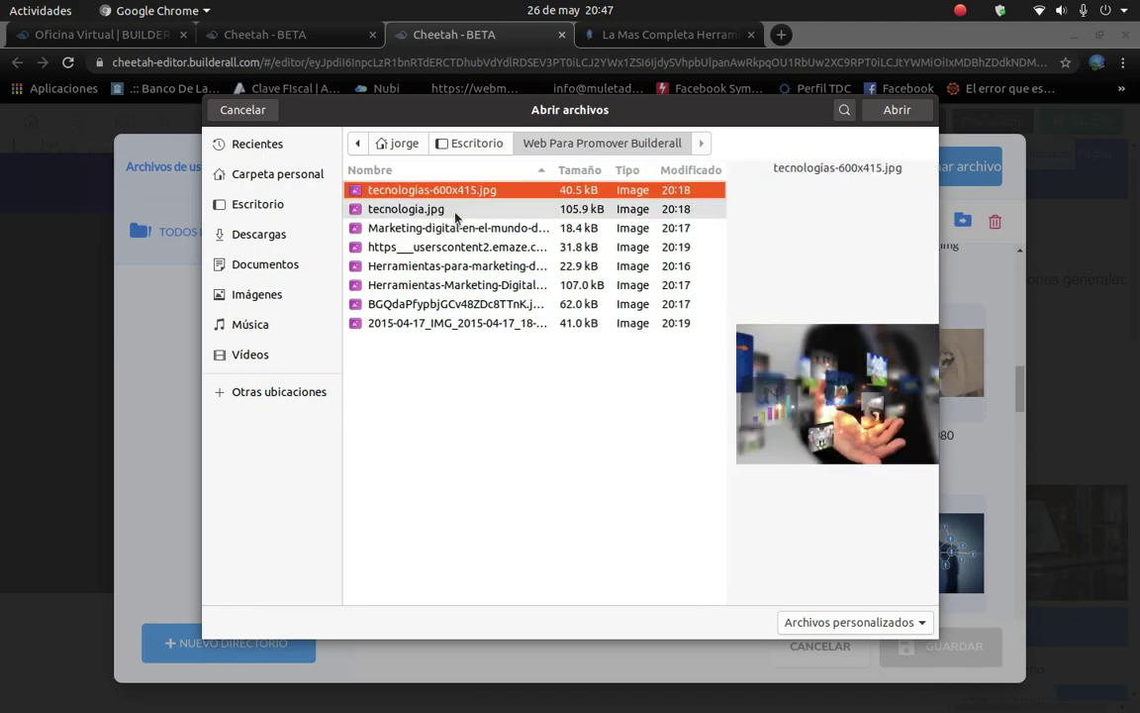
key(Down)
key(Down)
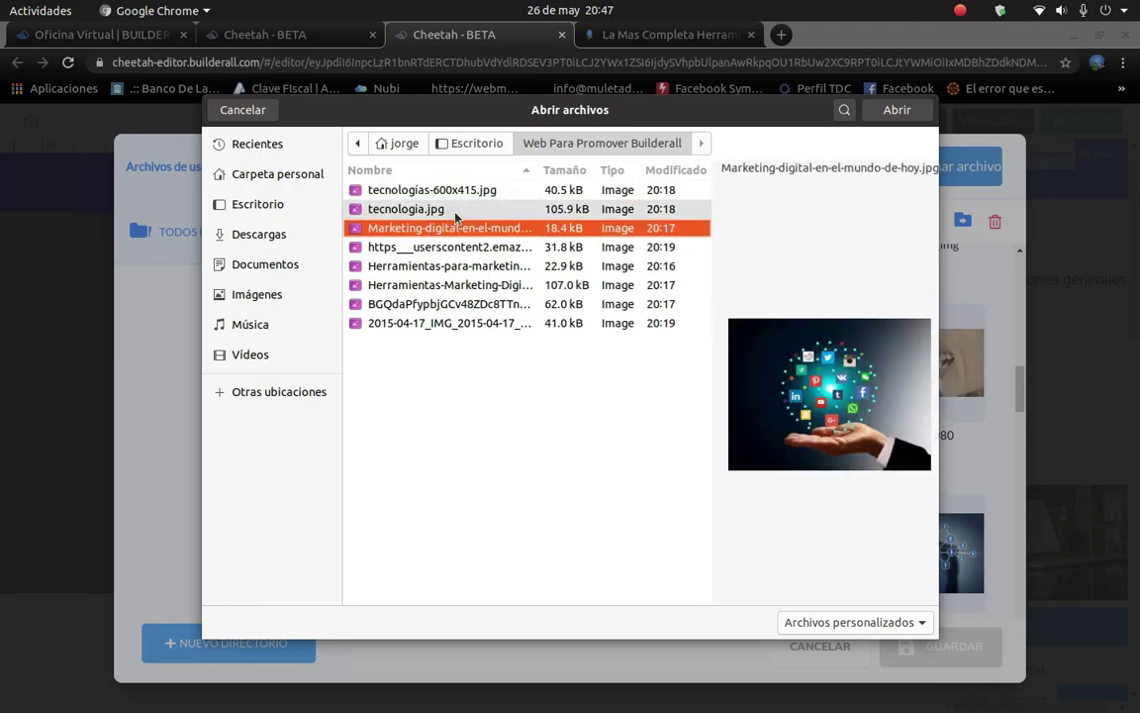
key(Down)
key(Down)
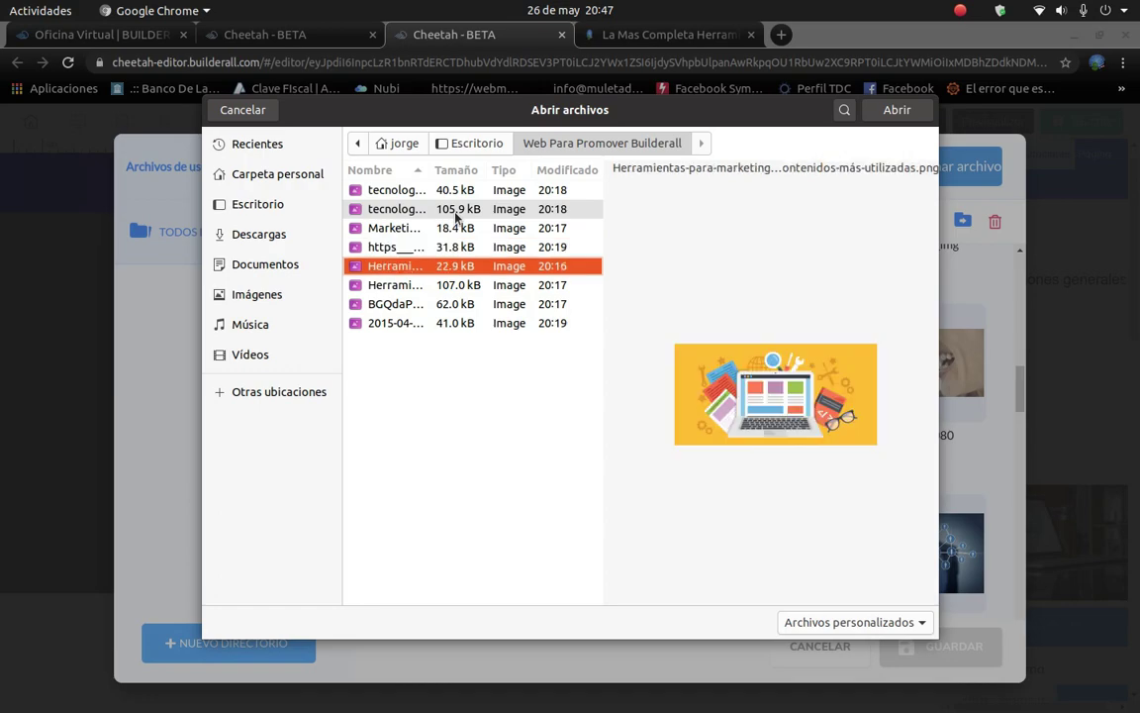
key(Up)
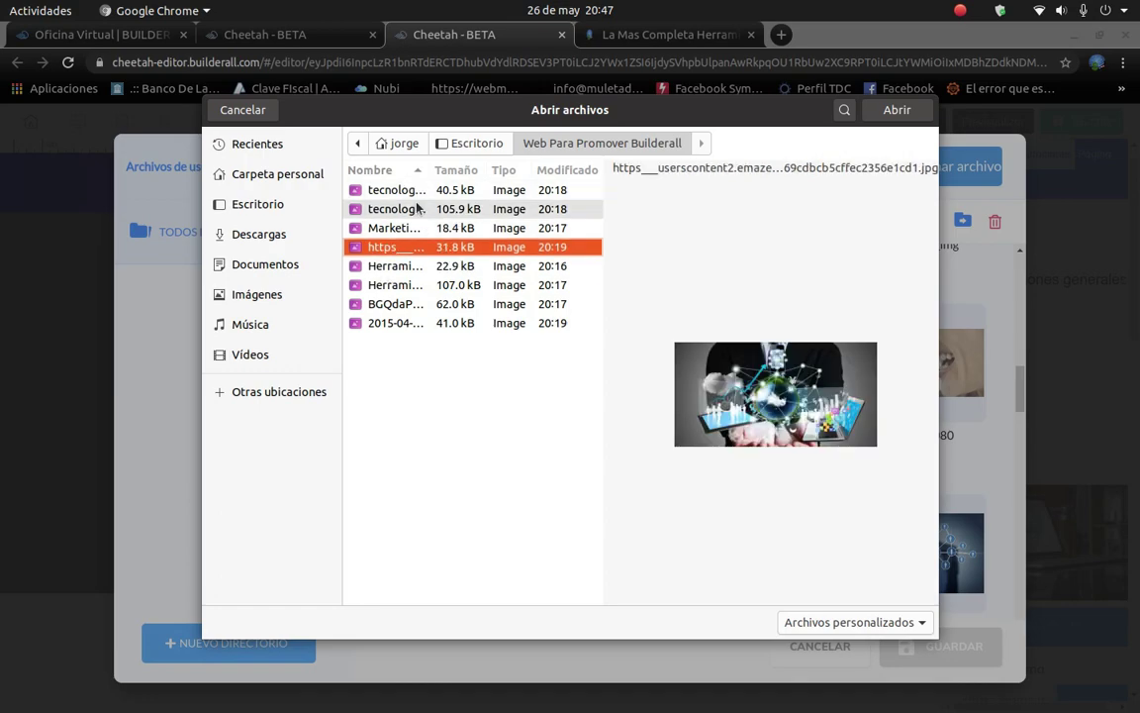
Compare a few more candidates and upload the https___userscontent2.emaze JPG of hands holding a globe and devices.
click(420, 191)
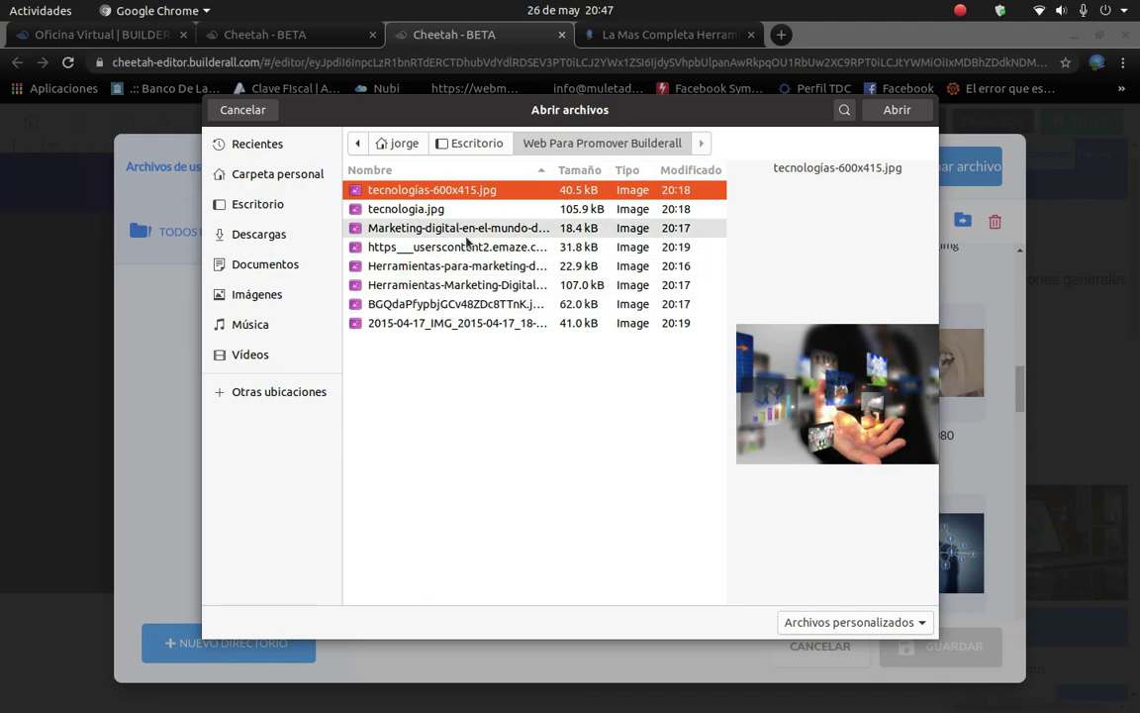
click(411, 208)
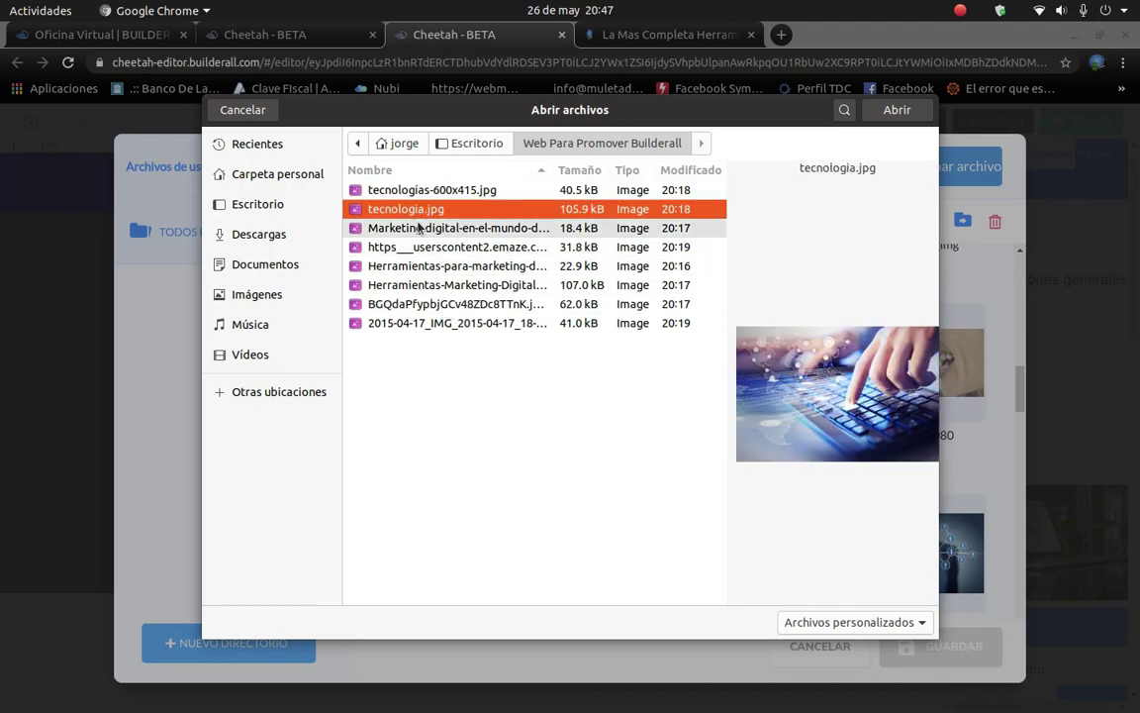
click(407, 190)
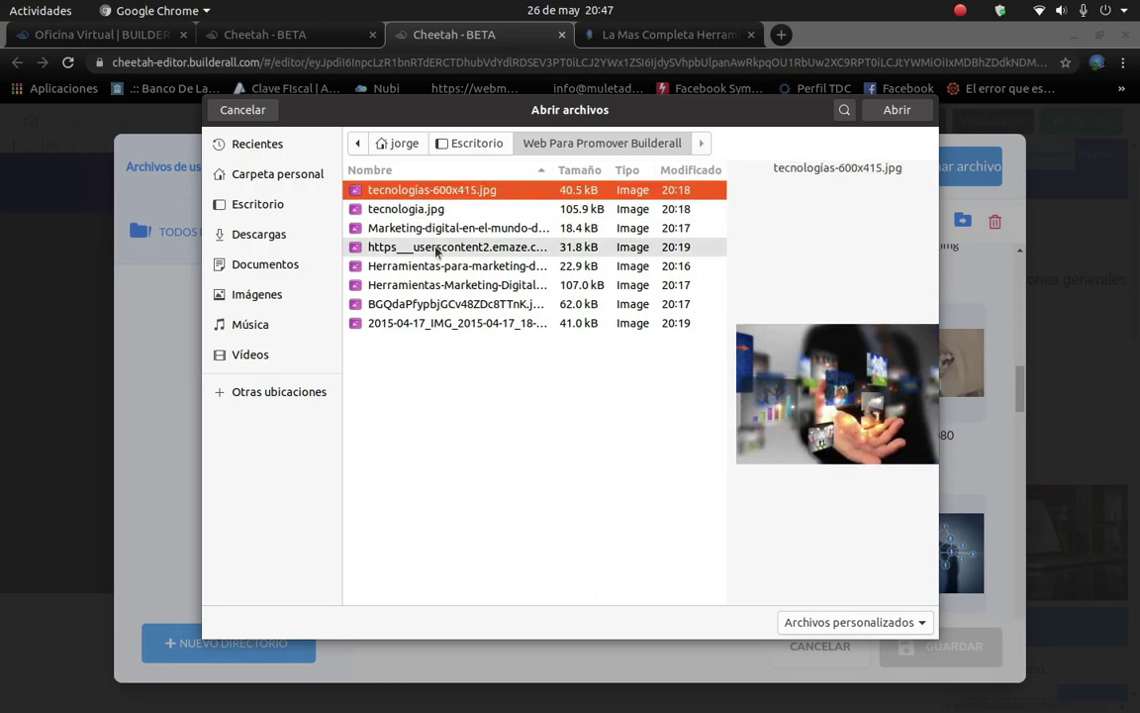
click(434, 249)
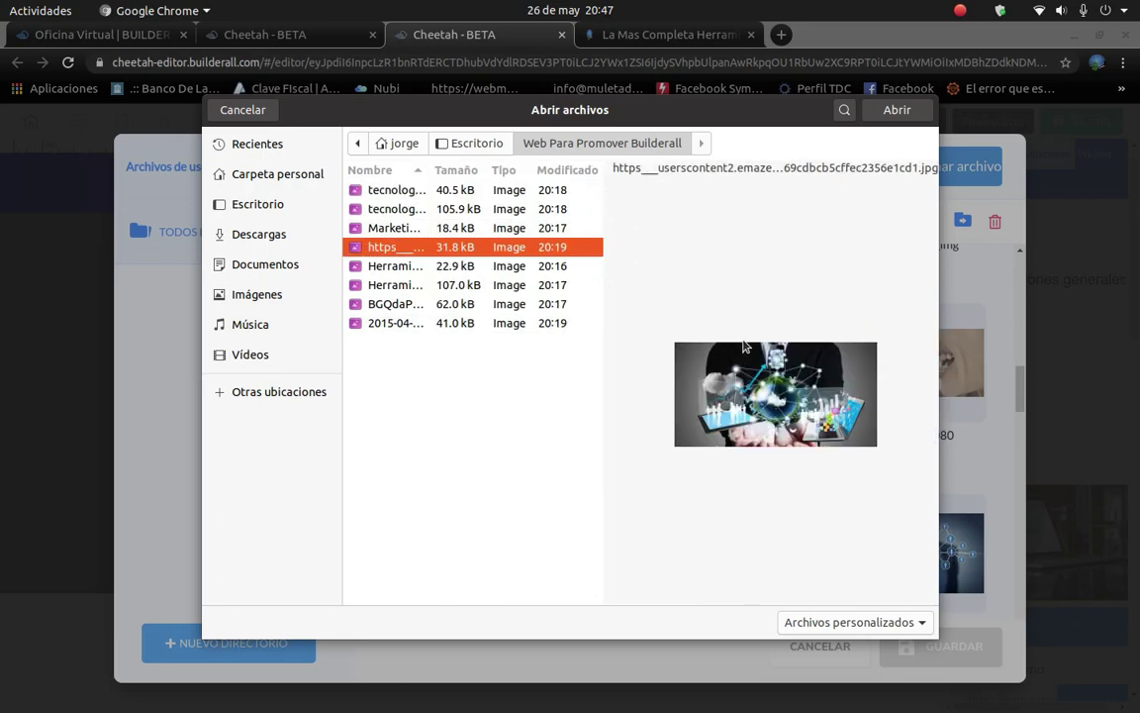
click(425, 265)
click(432, 286)
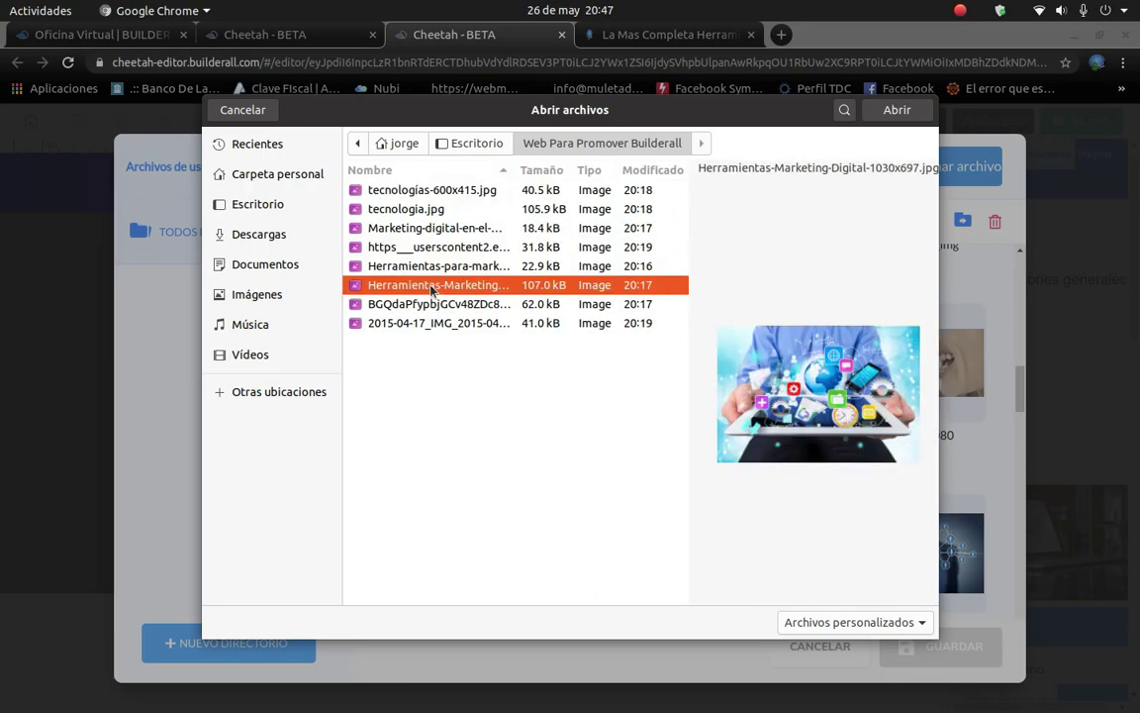
click(442, 253)
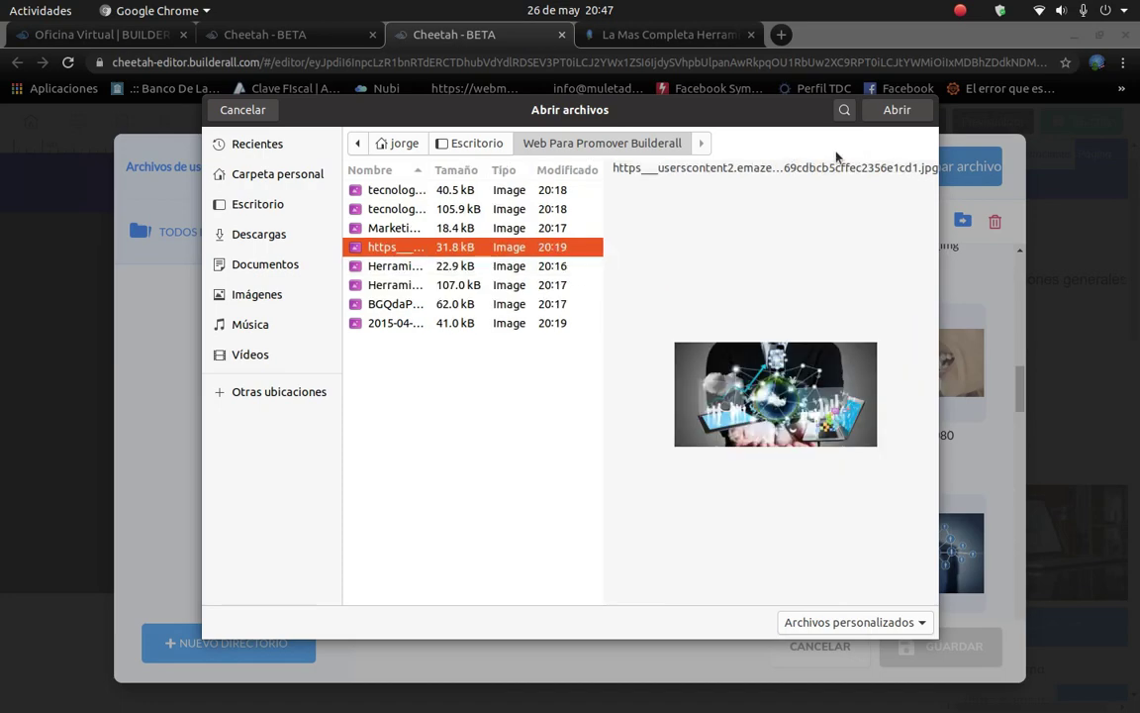
click(896, 111)
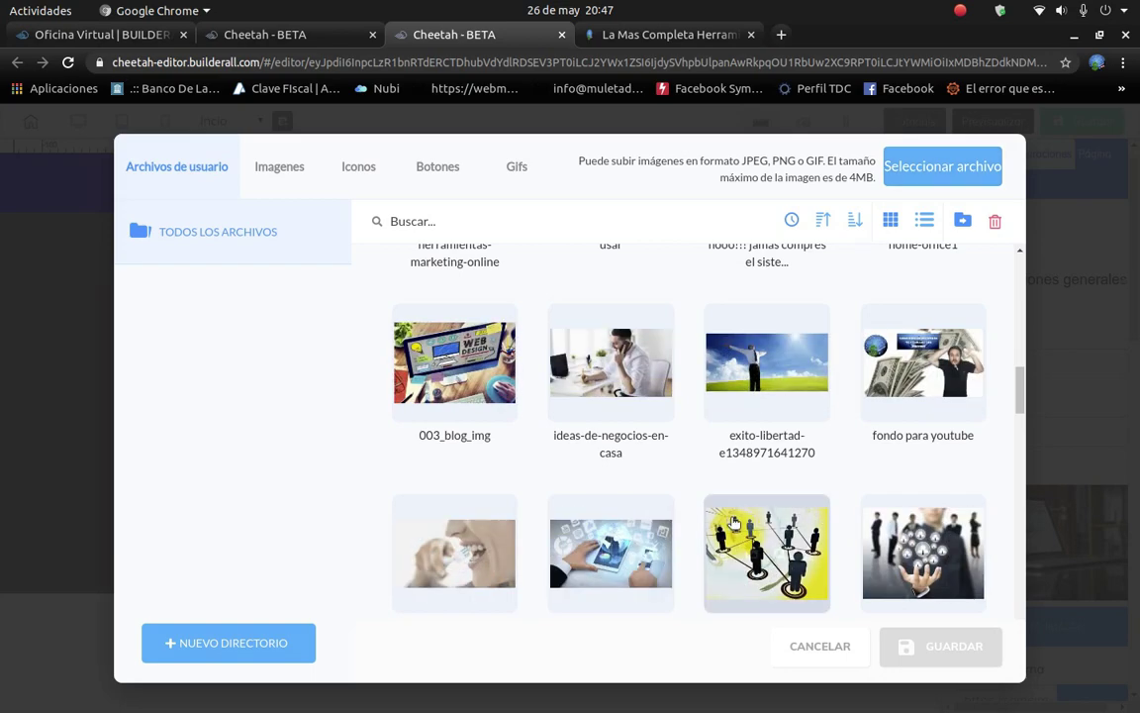
Replace the Image 3D element's picture with the uploaded https__userscontent2 image from the user files.
scroll(720, 502, up, 5)
scroll(580, 422, up, 6)
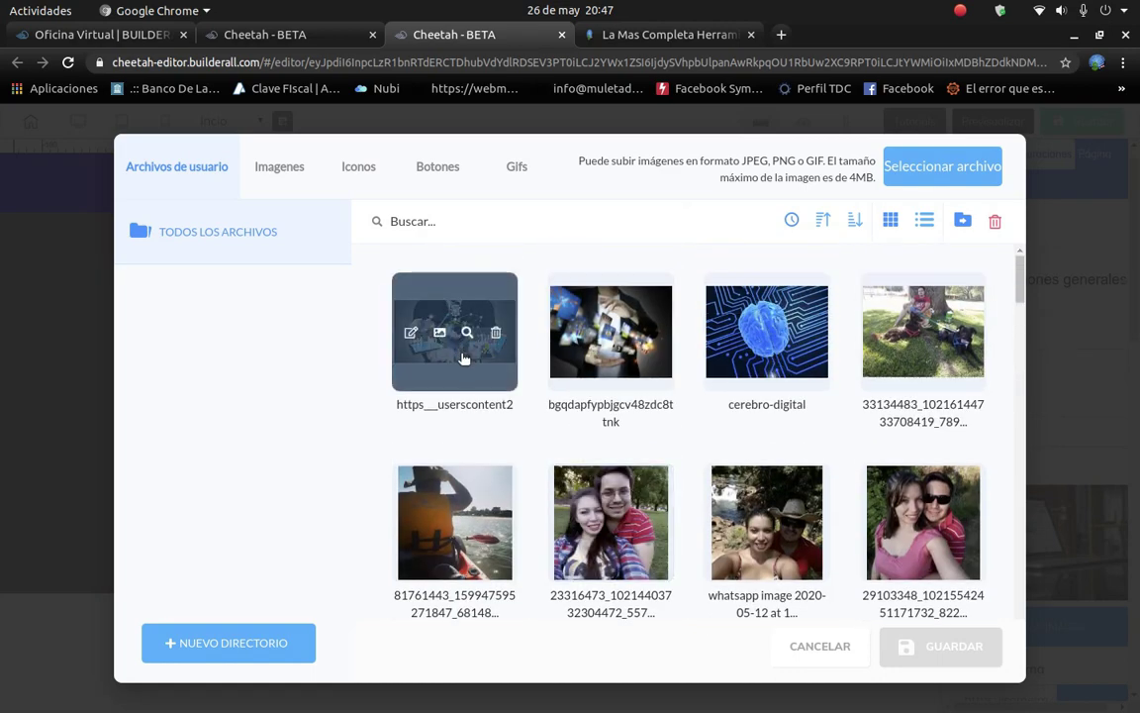
click(463, 358)
click(952, 646)
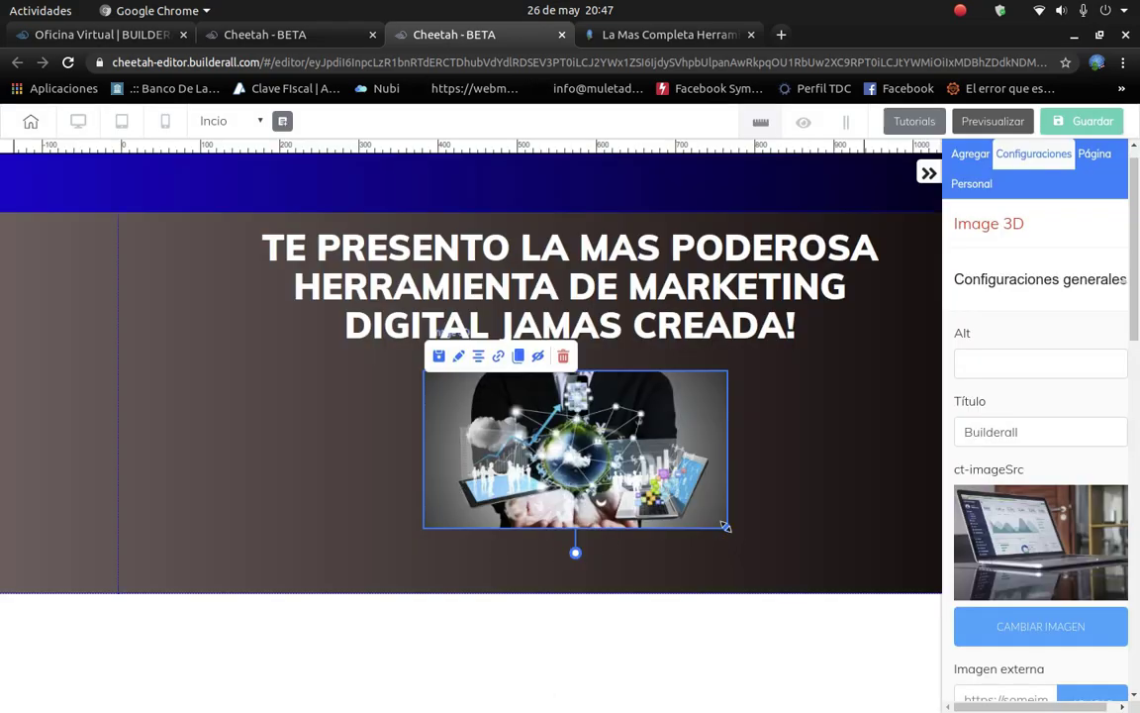
Enlarge the image to a width of about 482 and centre it below the headline.
drag(725, 527, 810, 570)
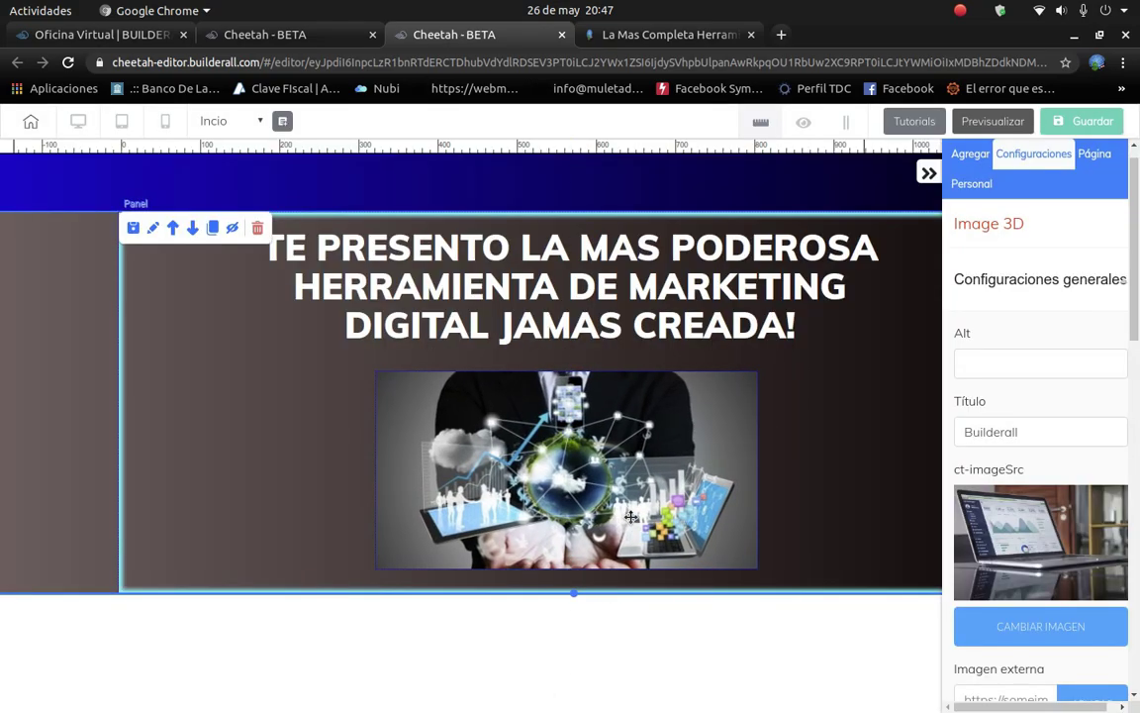
drag(631, 516, 652, 514)
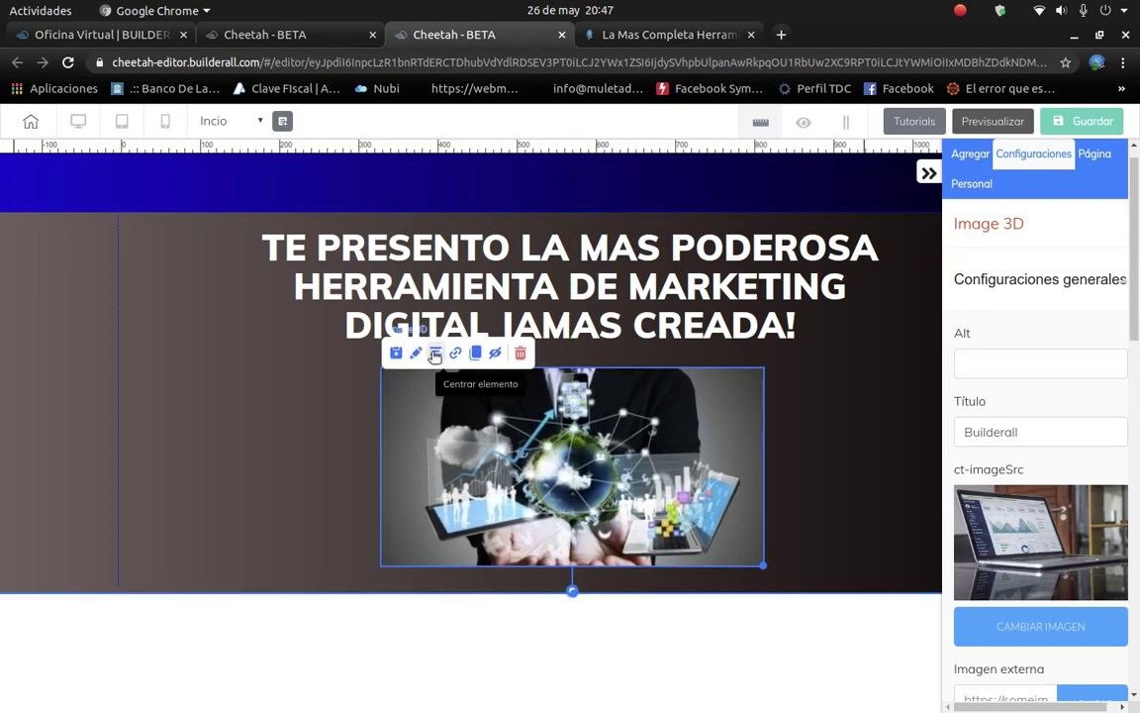
click(840, 511)
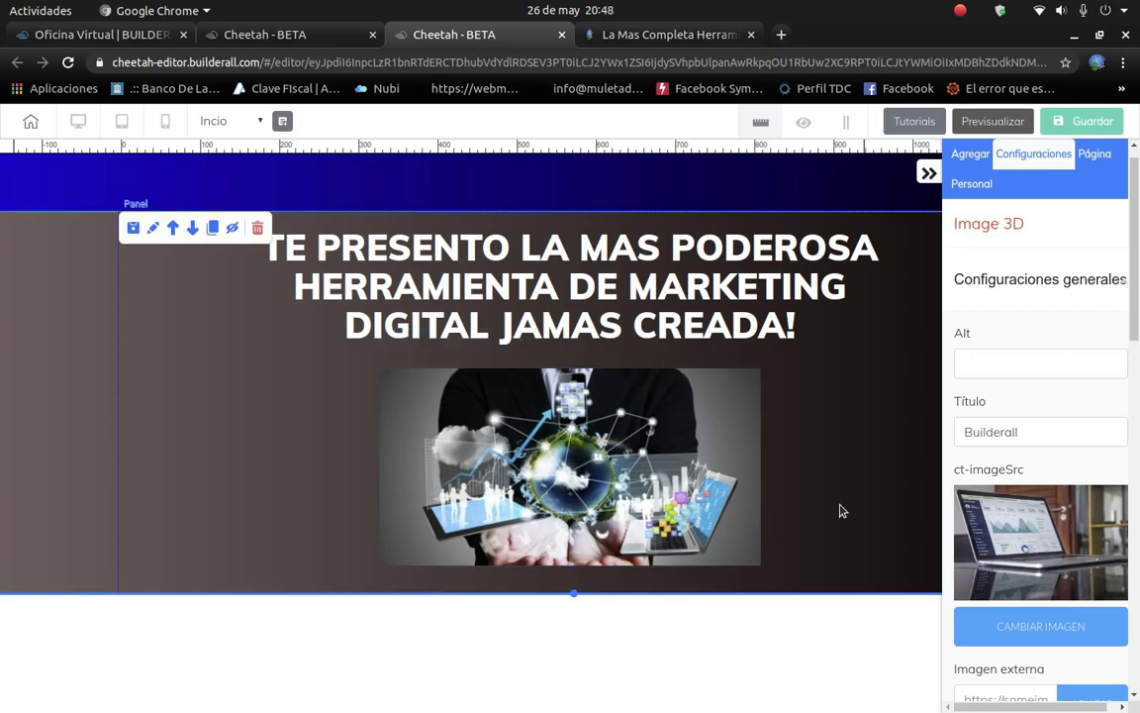
Apply the pulse animation effect to the image below the headline.
click(709, 503)
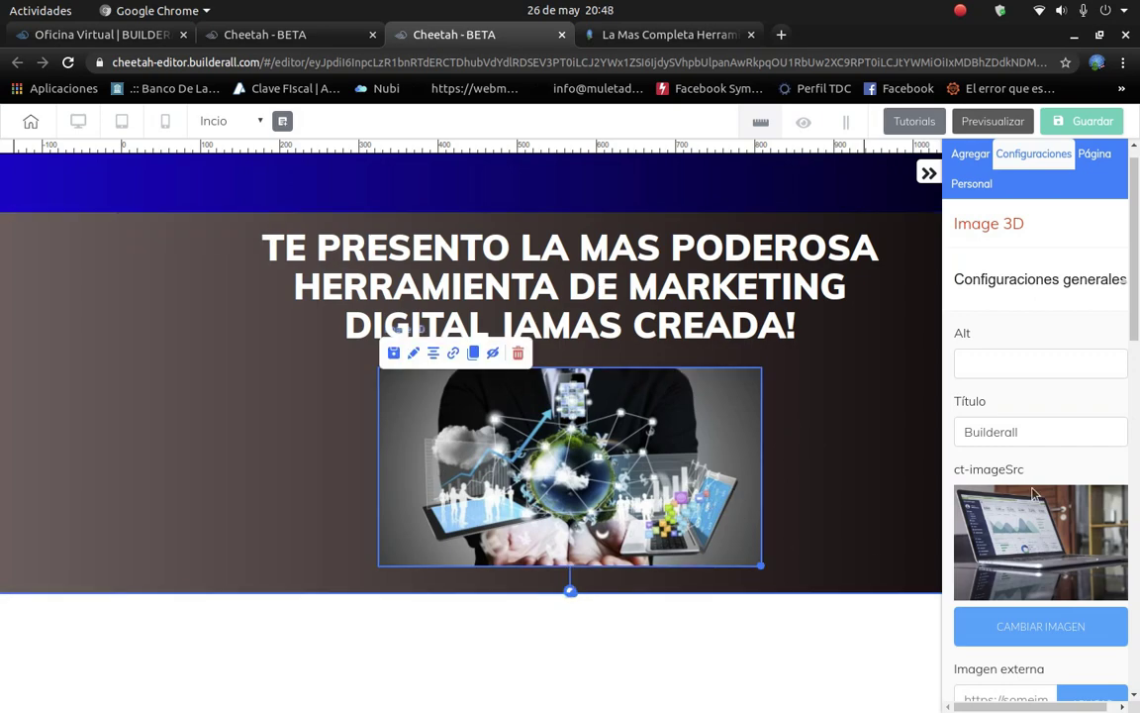
scroll(1038, 509, down, 5)
scroll(1059, 574, down, 1)
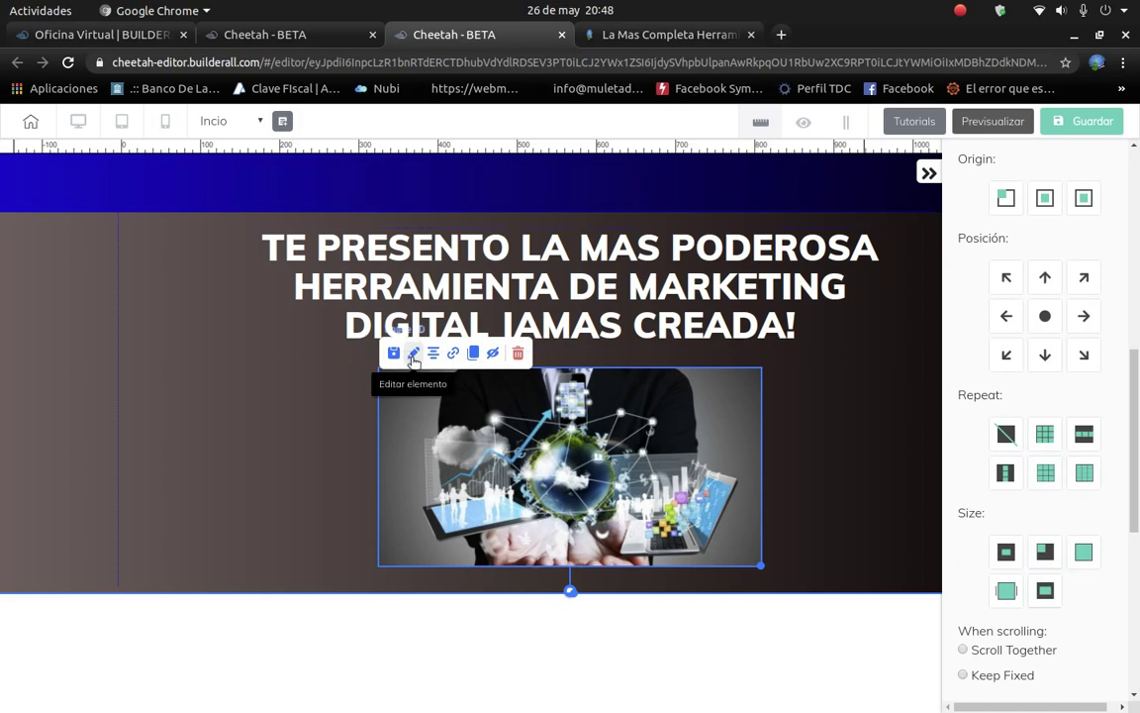
scroll(1082, 544, down, 5)
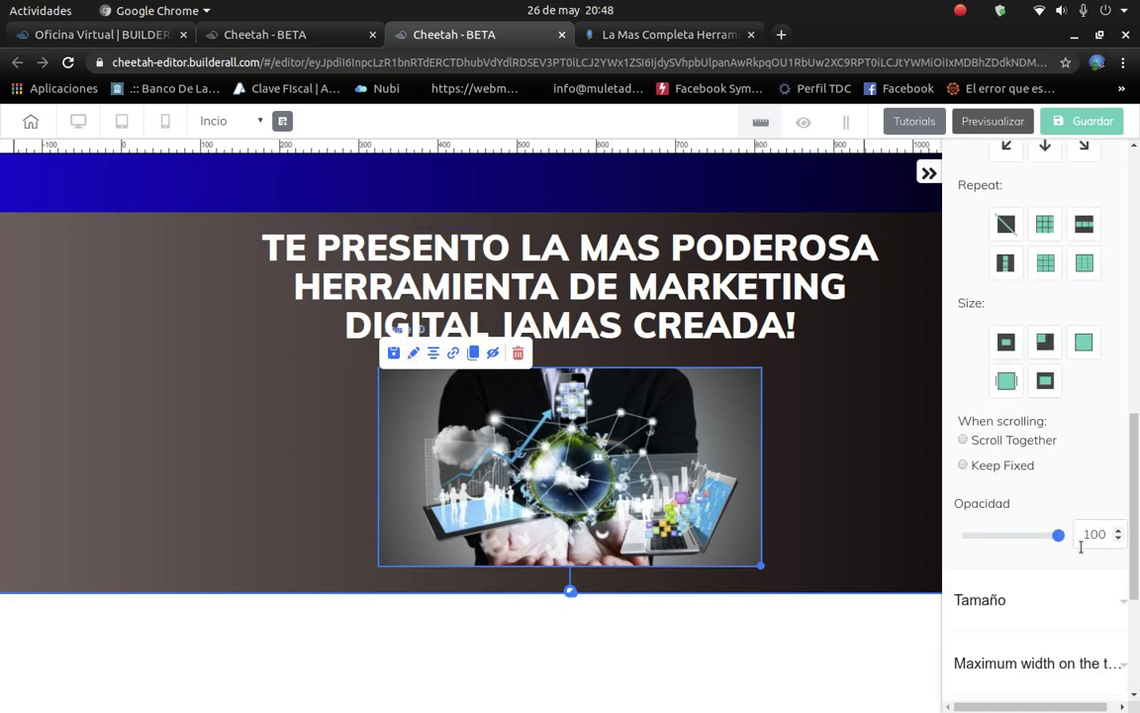
scroll(1084, 551, down, 1)
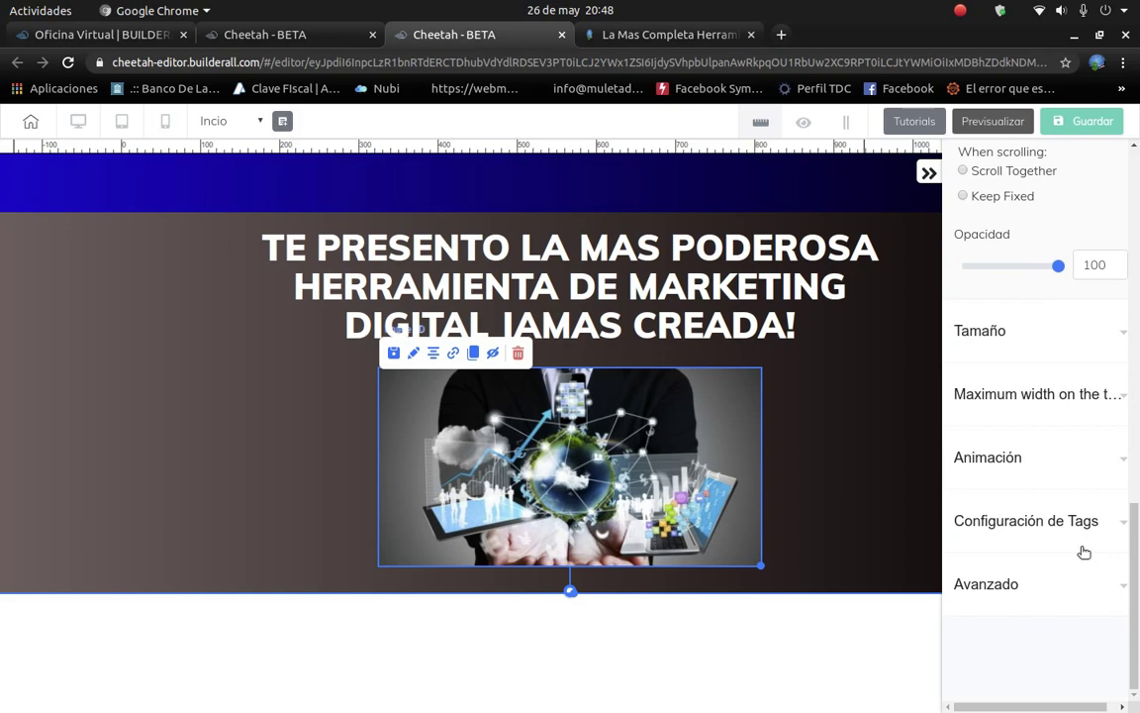
click(1074, 343)
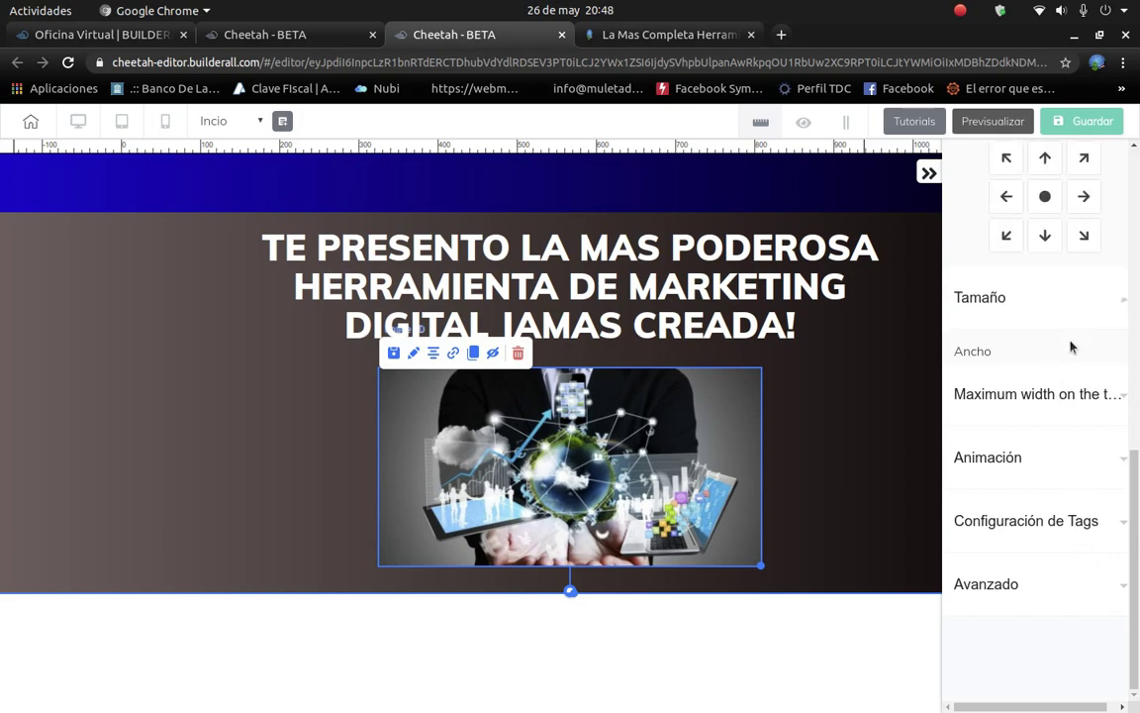
click(1065, 407)
click(1059, 455)
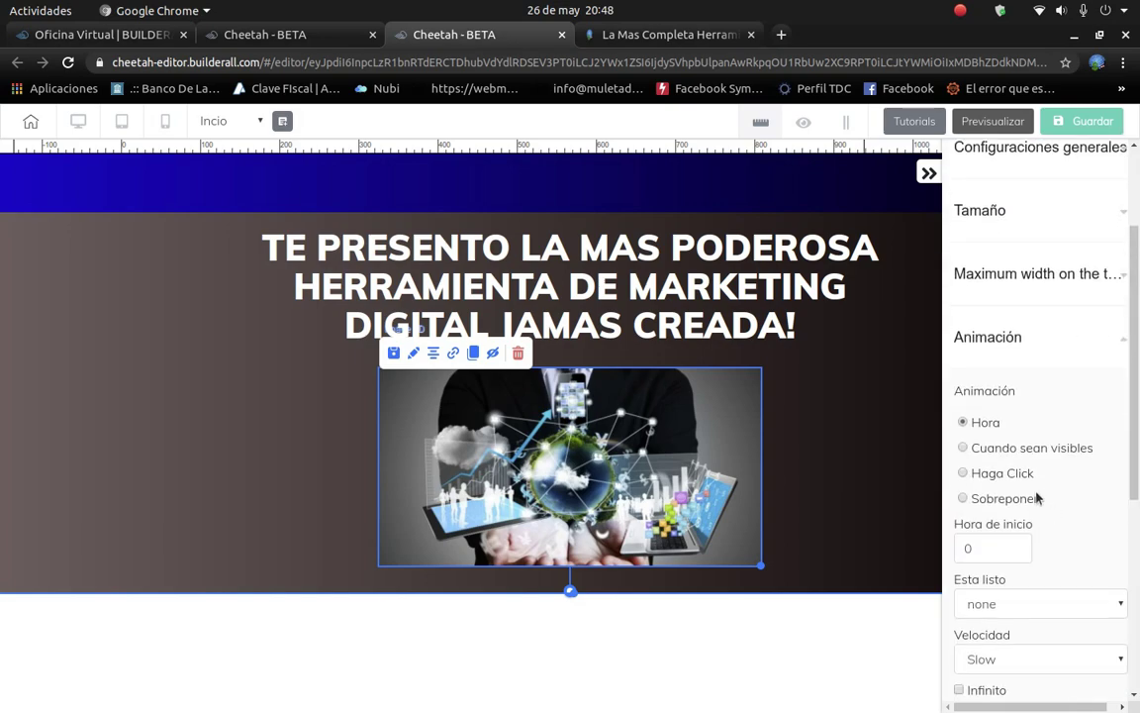
scroll(1025, 520, down, 3)
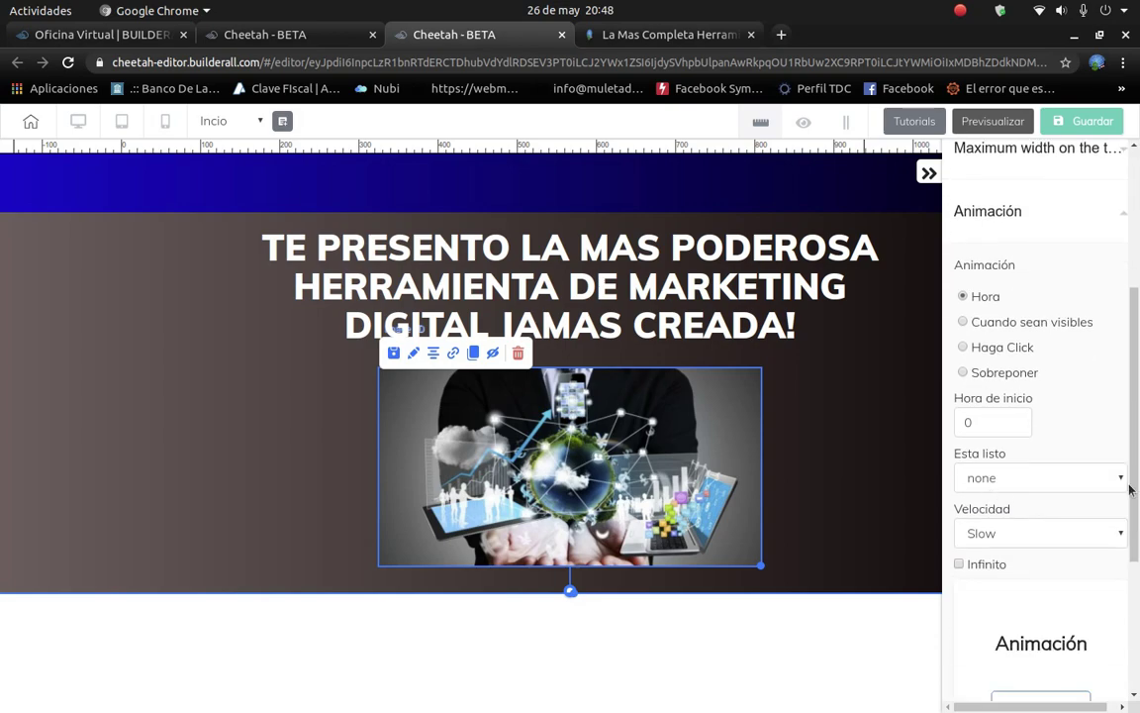
scroll(1010, 475, down, 1)
click(1042, 436)
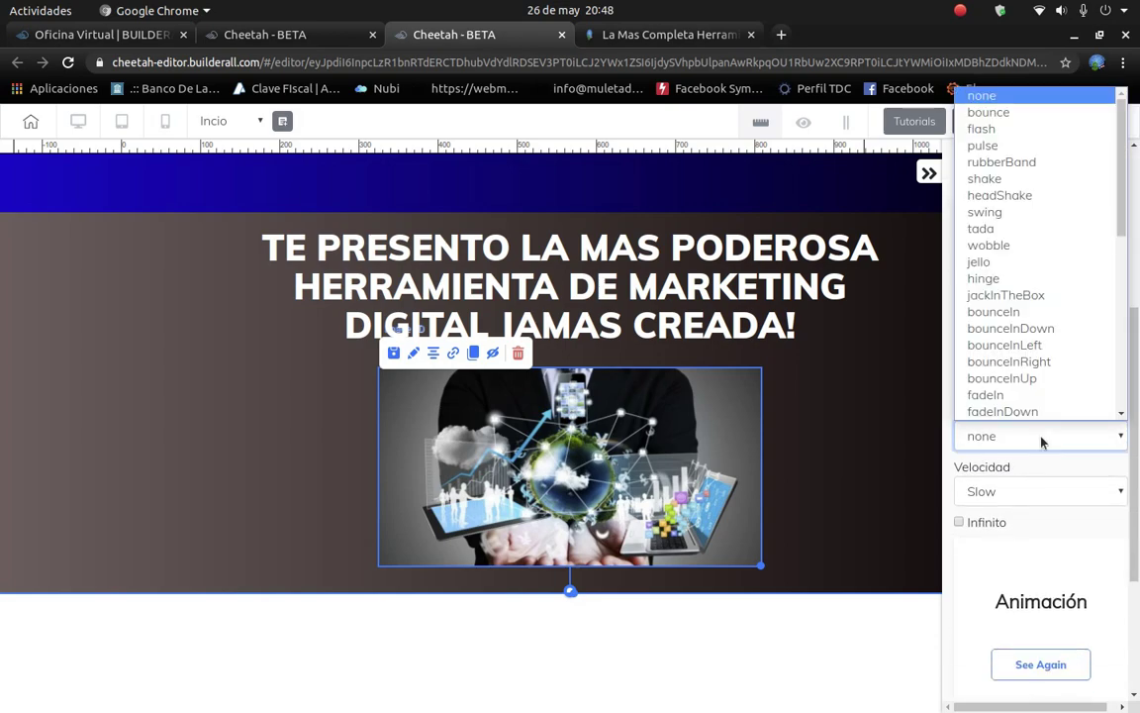
click(983, 145)
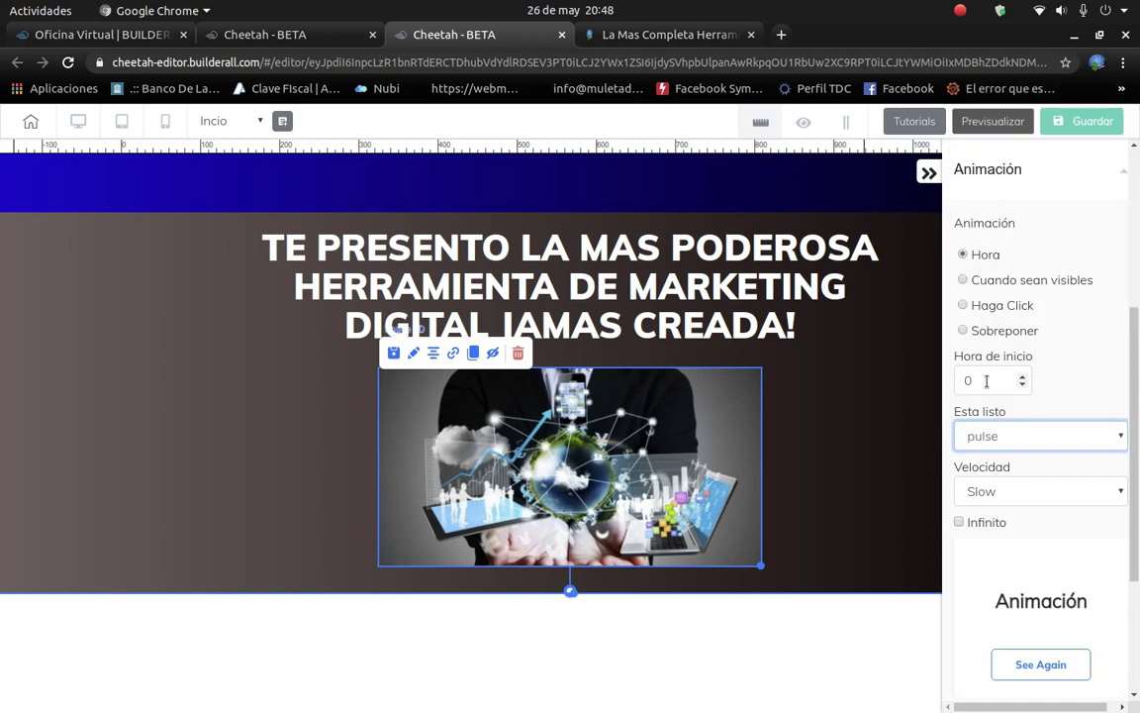
Make the pulse animation start when the image is visible (Cuando sean visibles), repeat infinitely, and preview it.
click(992, 285)
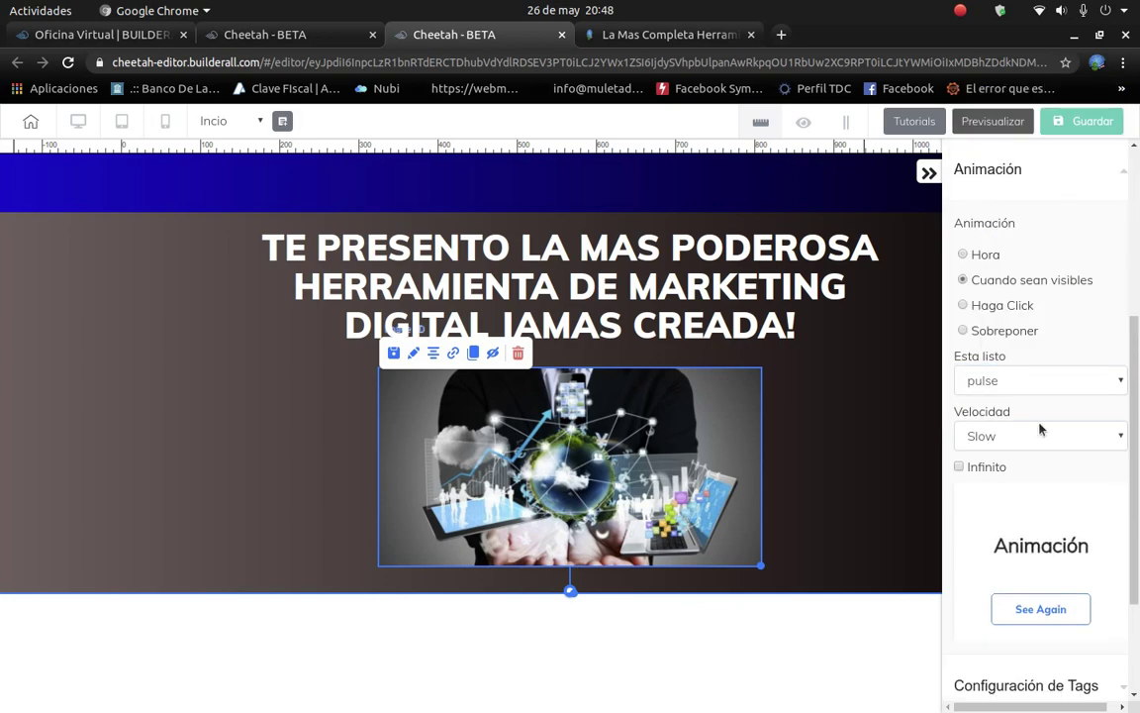
scroll(1043, 535, down, 3)
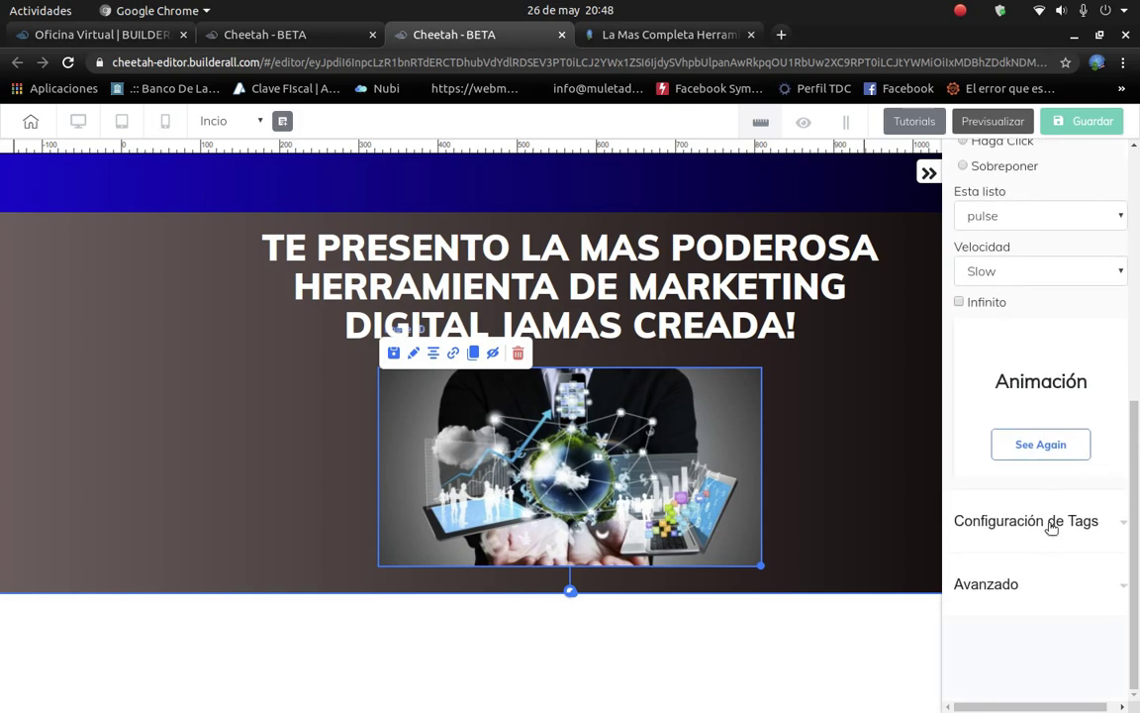
scroll(1049, 524, up, 2)
scroll(980, 456, up, 1)
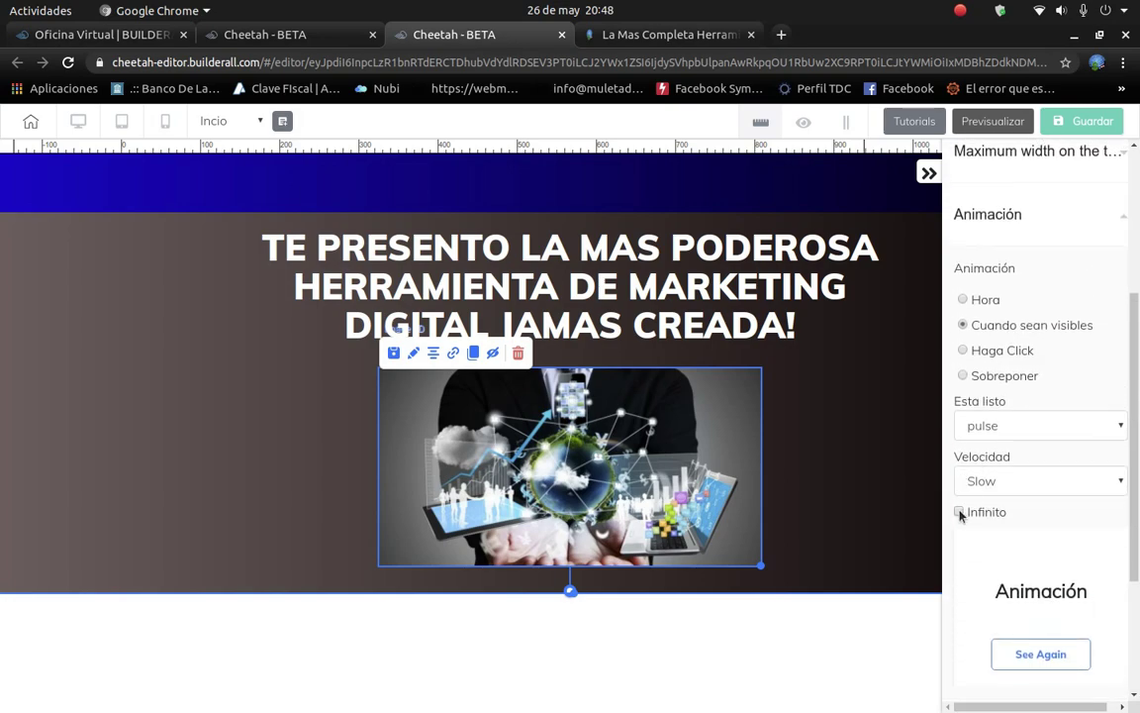
click(959, 512)
click(1040, 654)
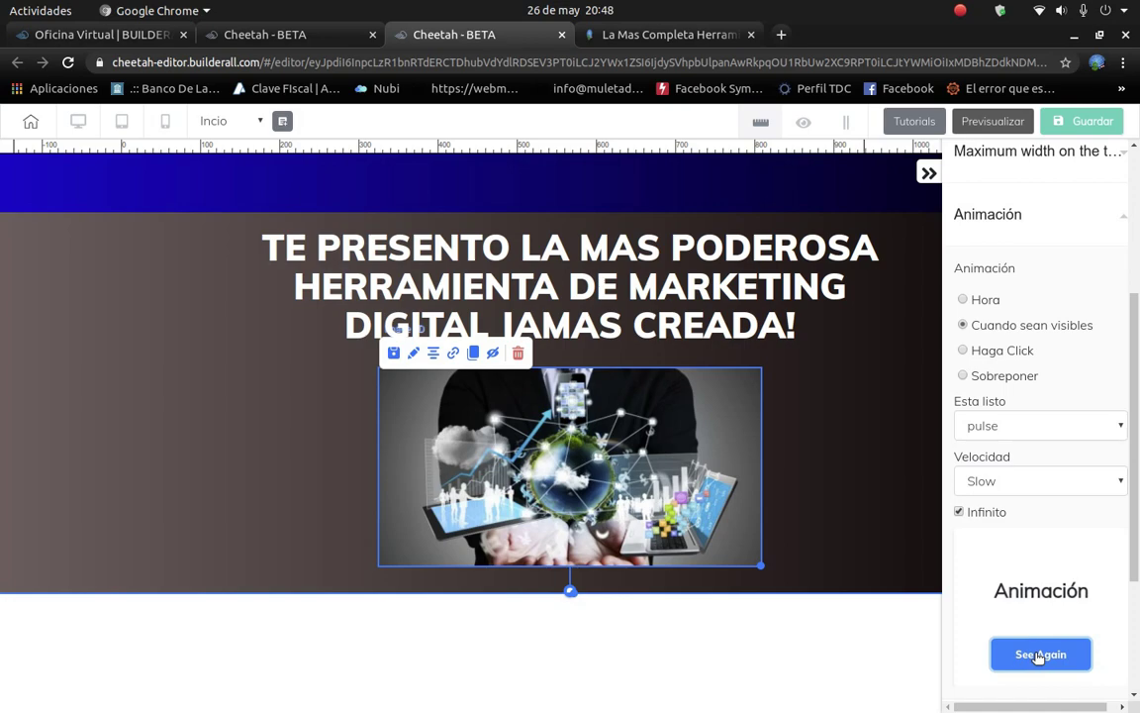
Review the image's size setting and its general settings for origin, position and repeat.
scroll(1007, 416, up, 1)
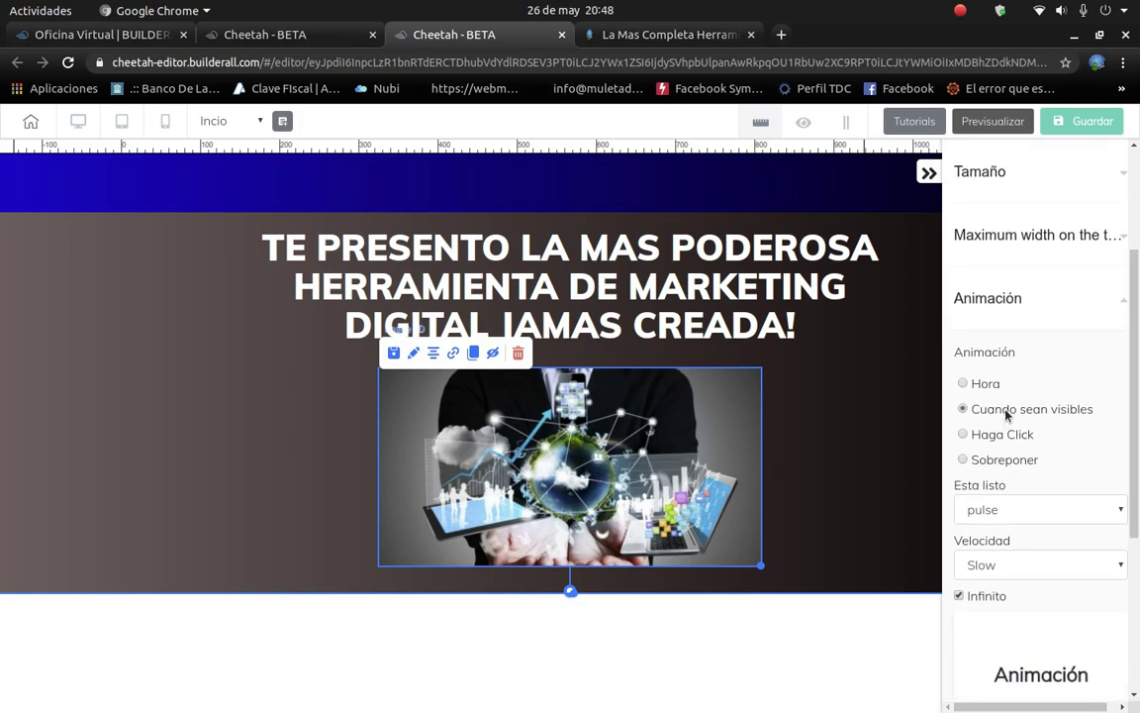
scroll(1007, 416, up, 2)
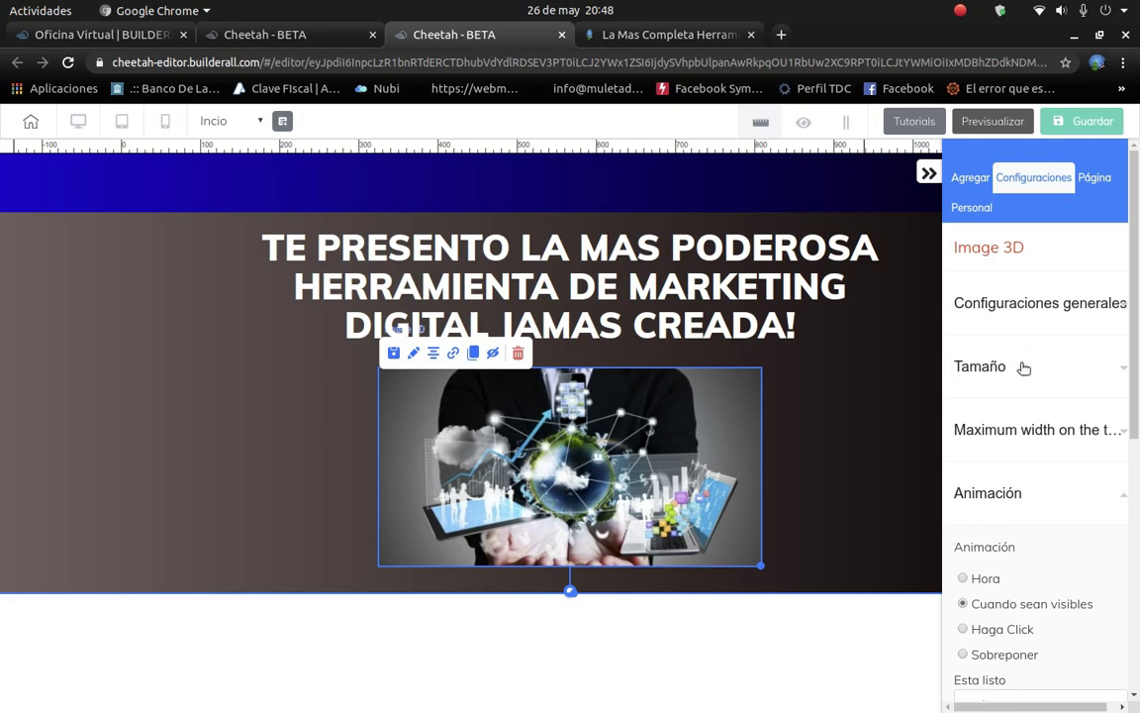
click(1024, 368)
scroll(1036, 461, down, 2)
scroll(1034, 317, up, 2)
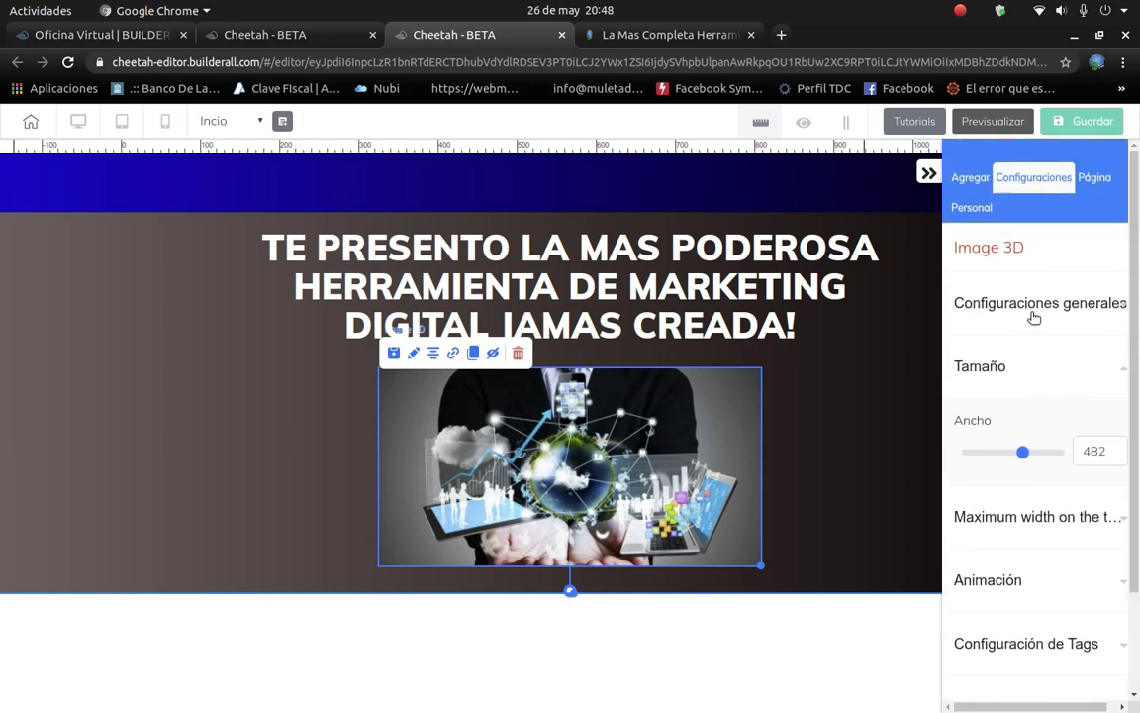
click(1034, 317)
scroll(1039, 465, down, 4)
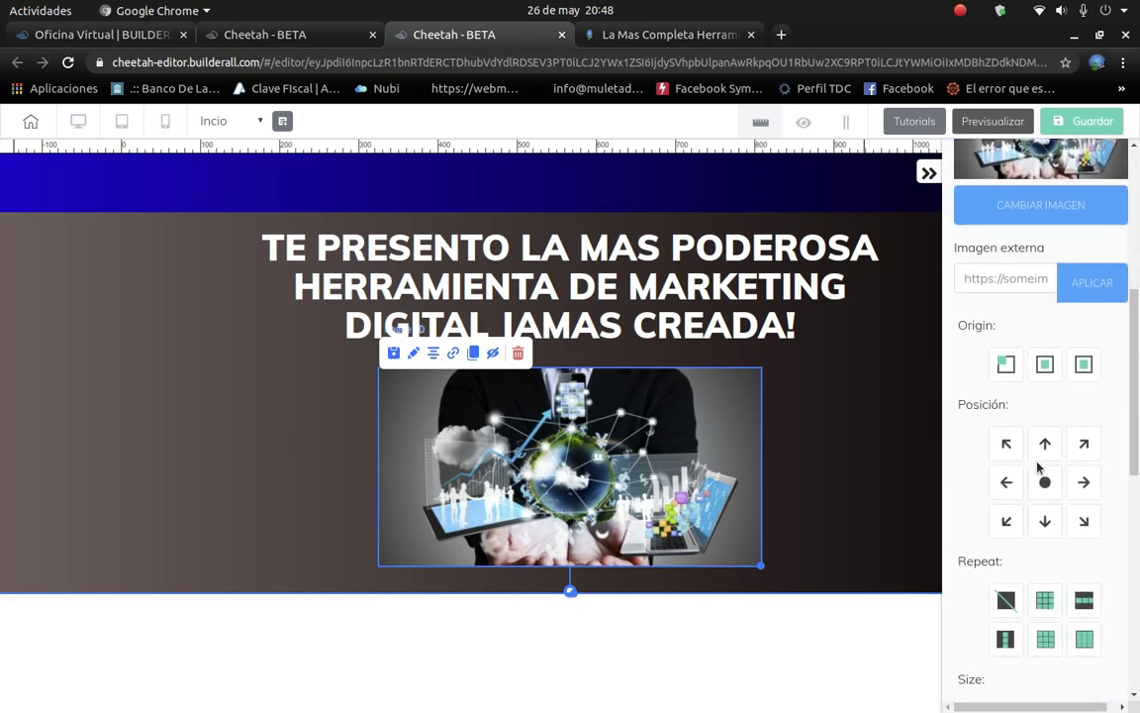
Preview the page to check the animated image below the headline, and return to the editor.
scroll(1039, 466, down, 6)
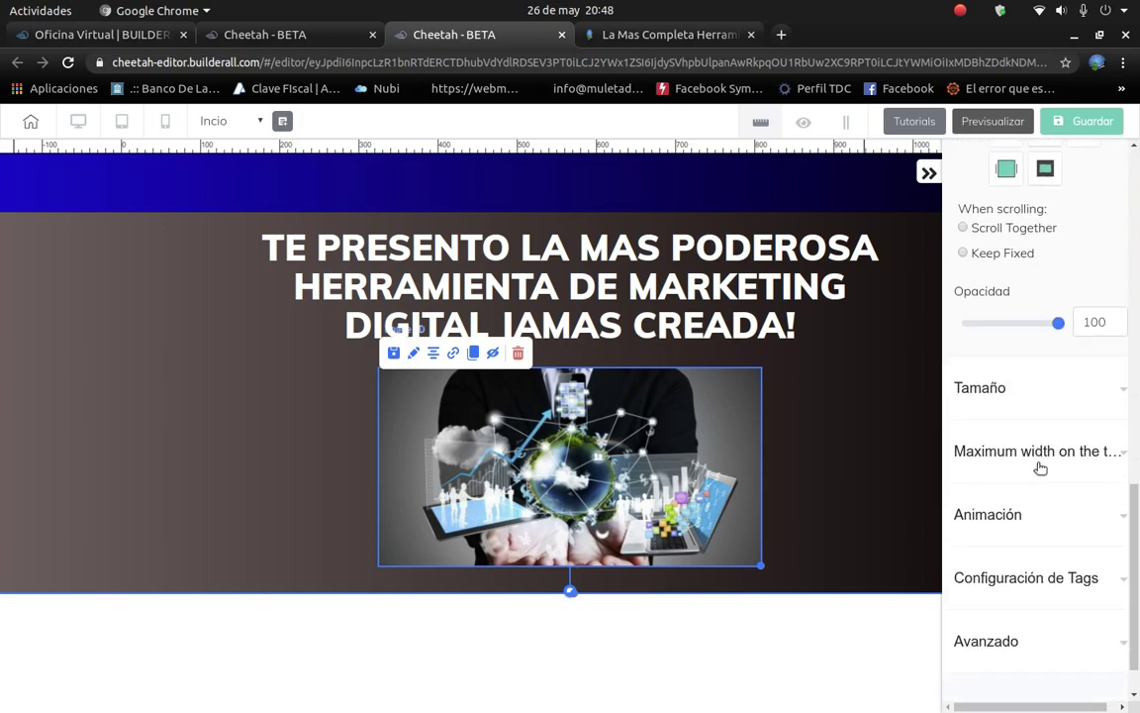
scroll(1036, 468, up, 1)
scroll(1038, 427, up, 6)
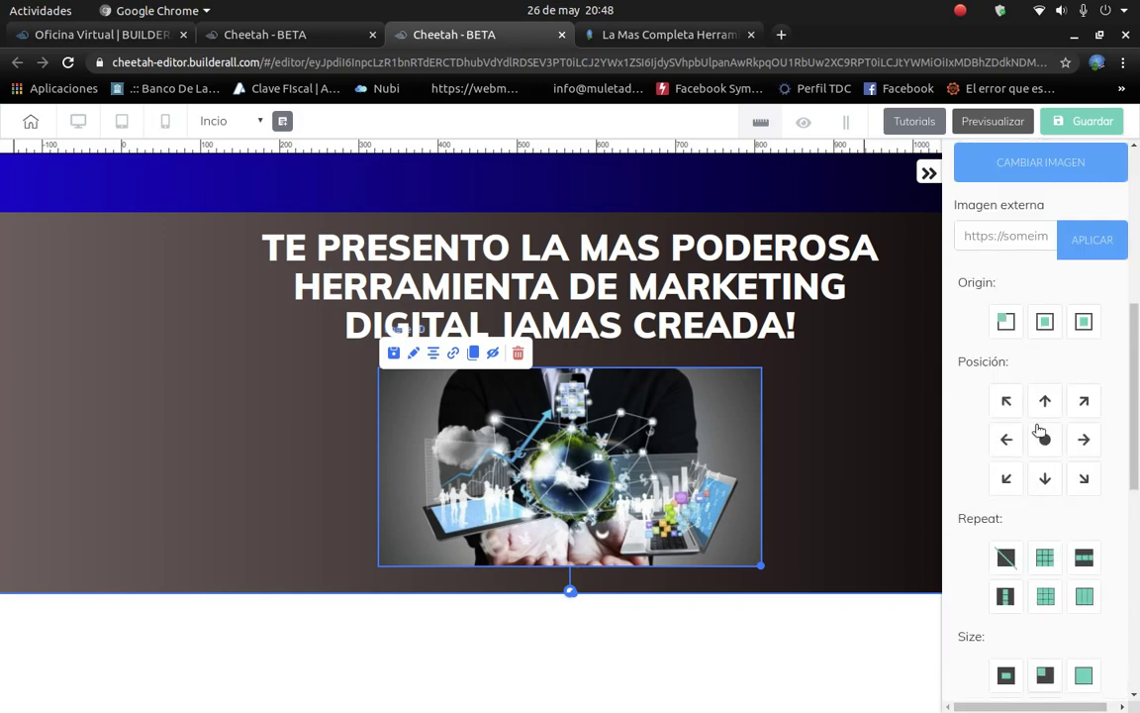
scroll(1038, 433, up, 2)
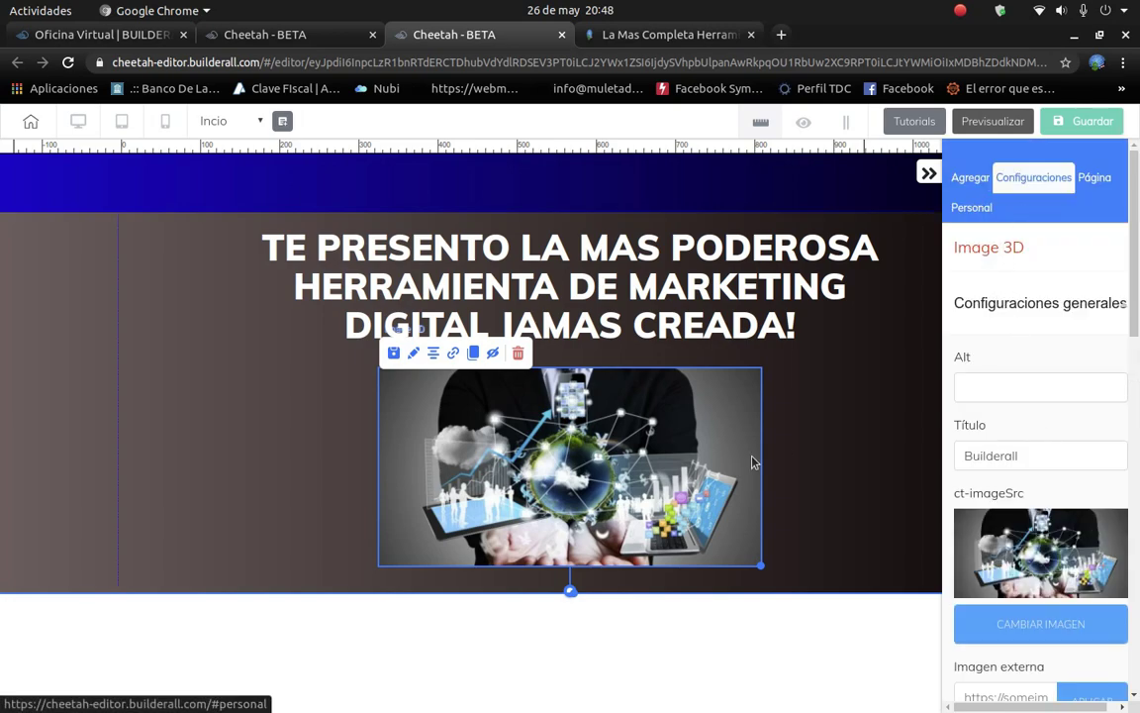
click(792, 427)
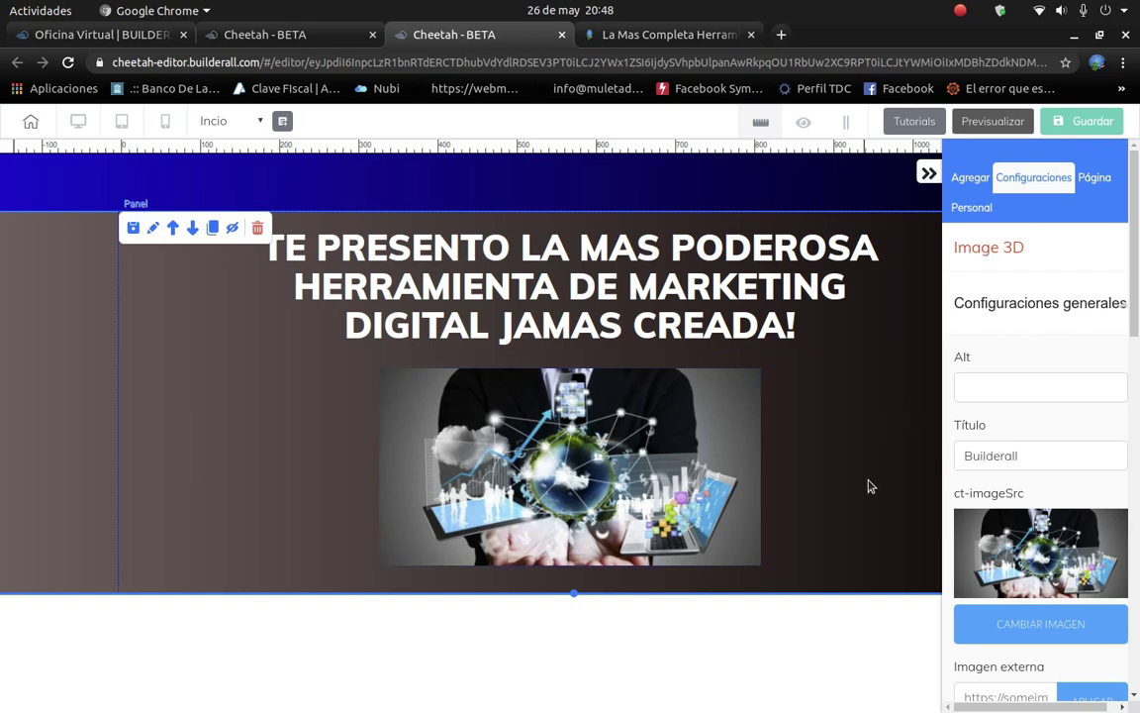
click(1010, 121)
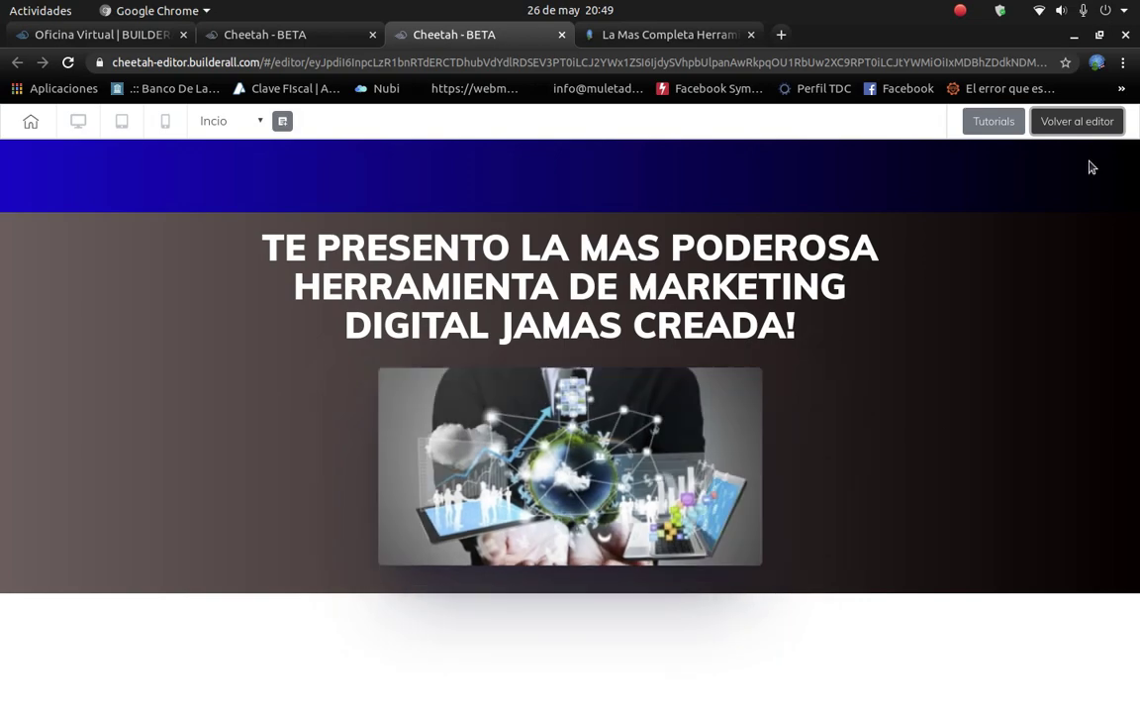
click(1081, 122)
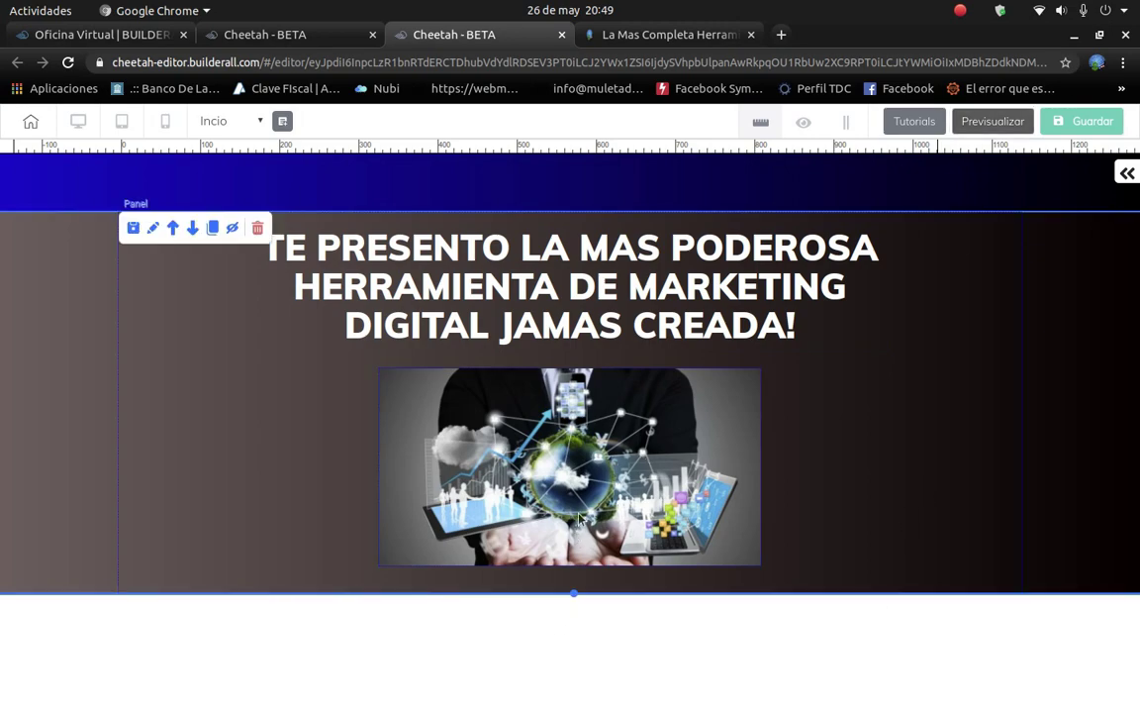
Move the image slightly up towards the headline and shorten the headline panel's lower edge to match.
drag(580, 518, 581, 503)
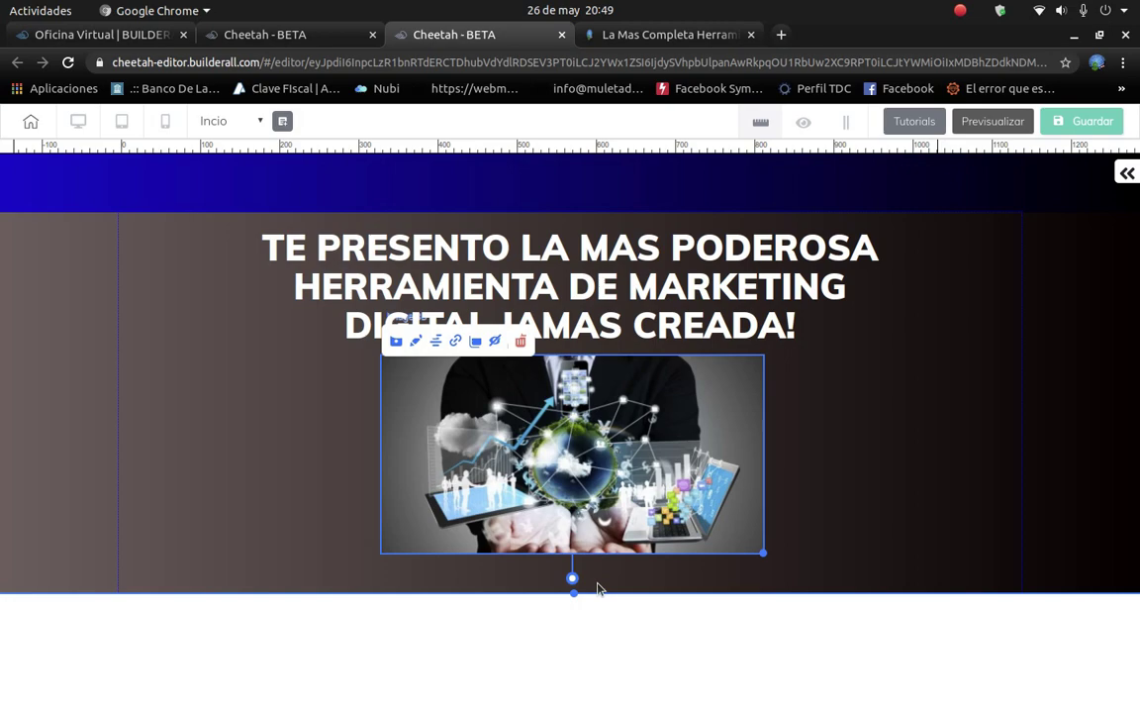
click(597, 590)
drag(570, 592, 574, 577)
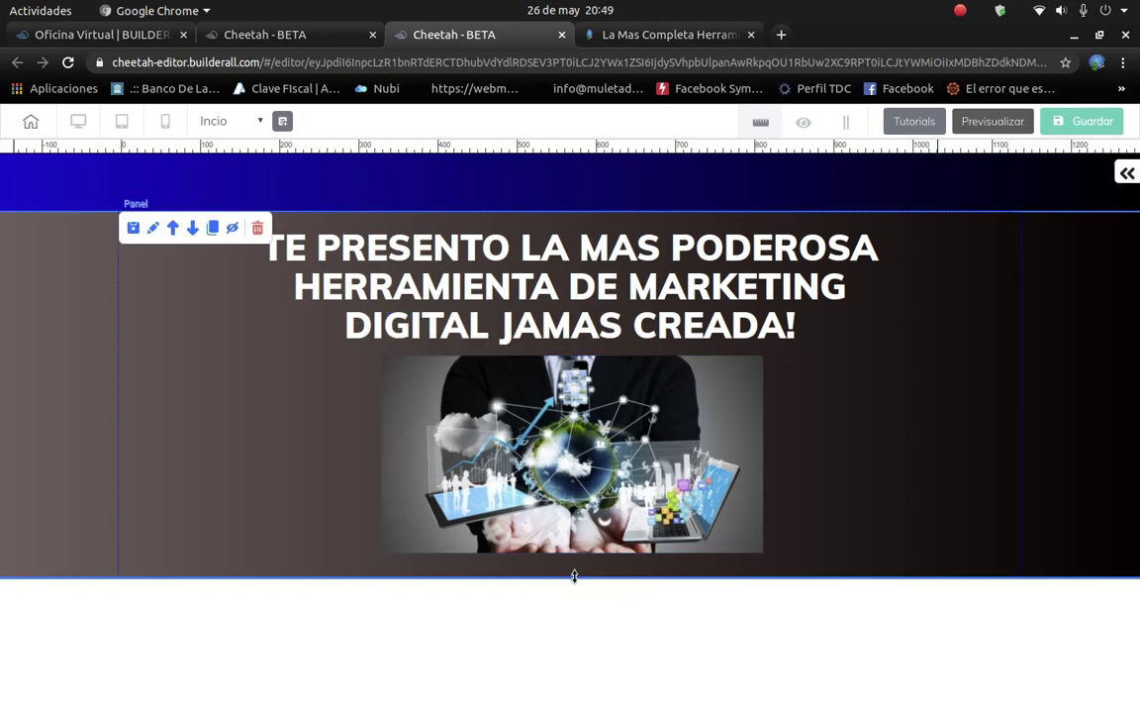
Add a blank panel (Panel en blanco) below the headline panel.
click(1128, 174)
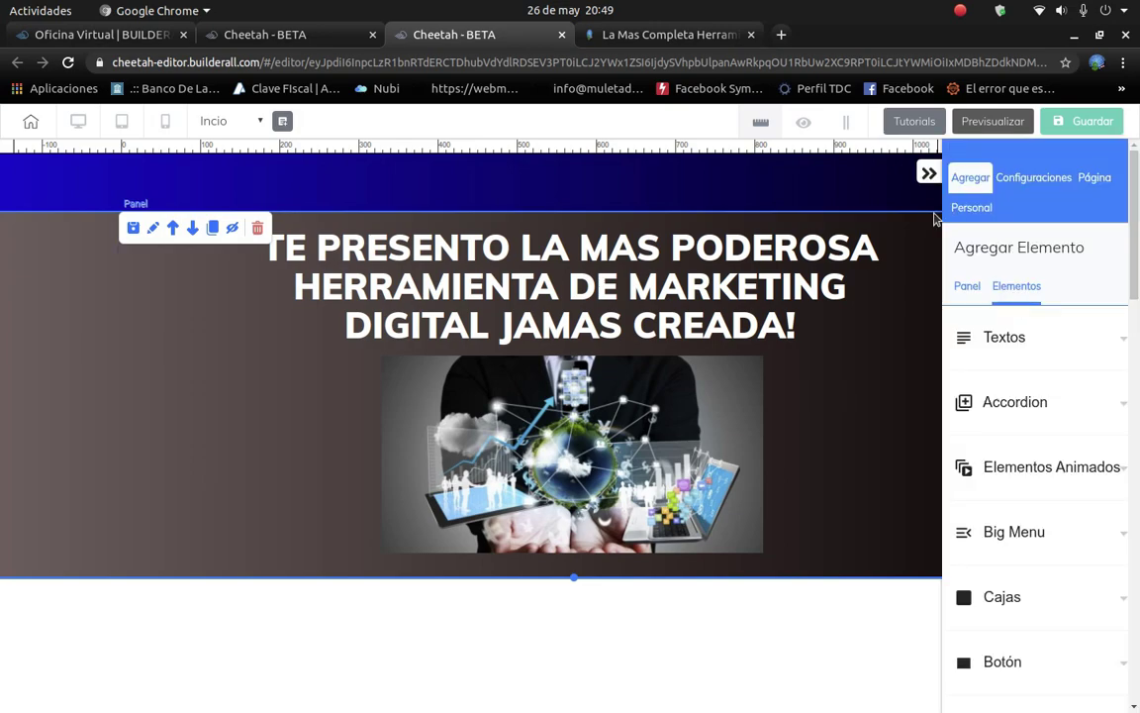
click(966, 287)
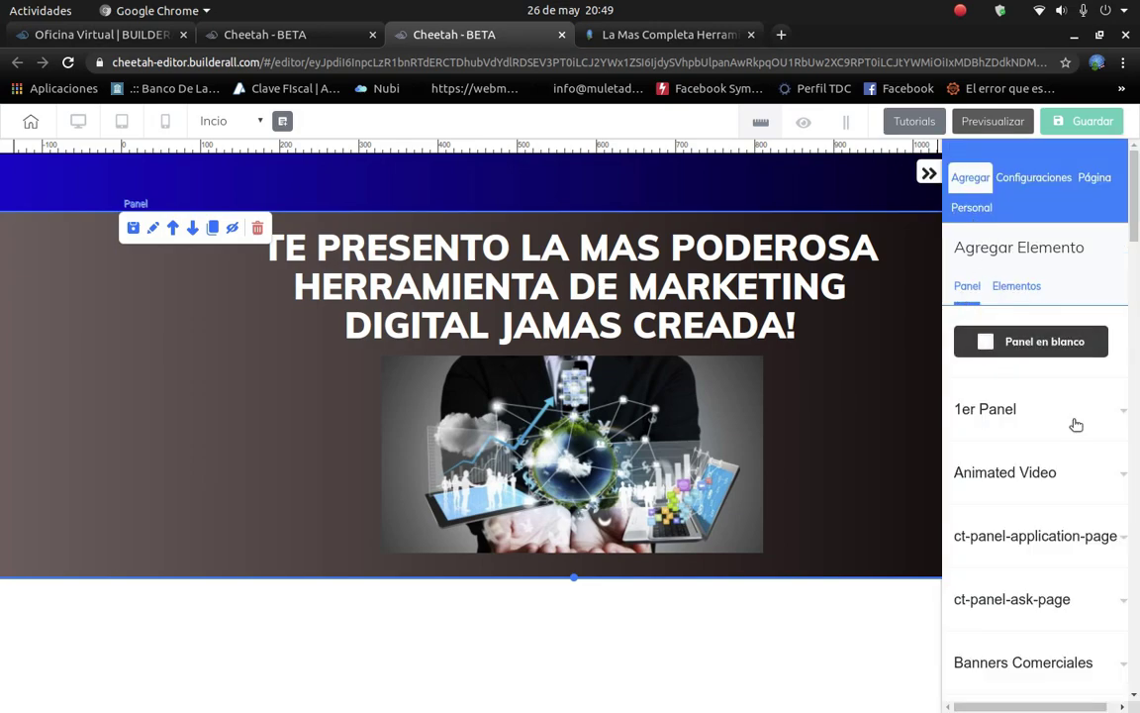
click(1029, 347)
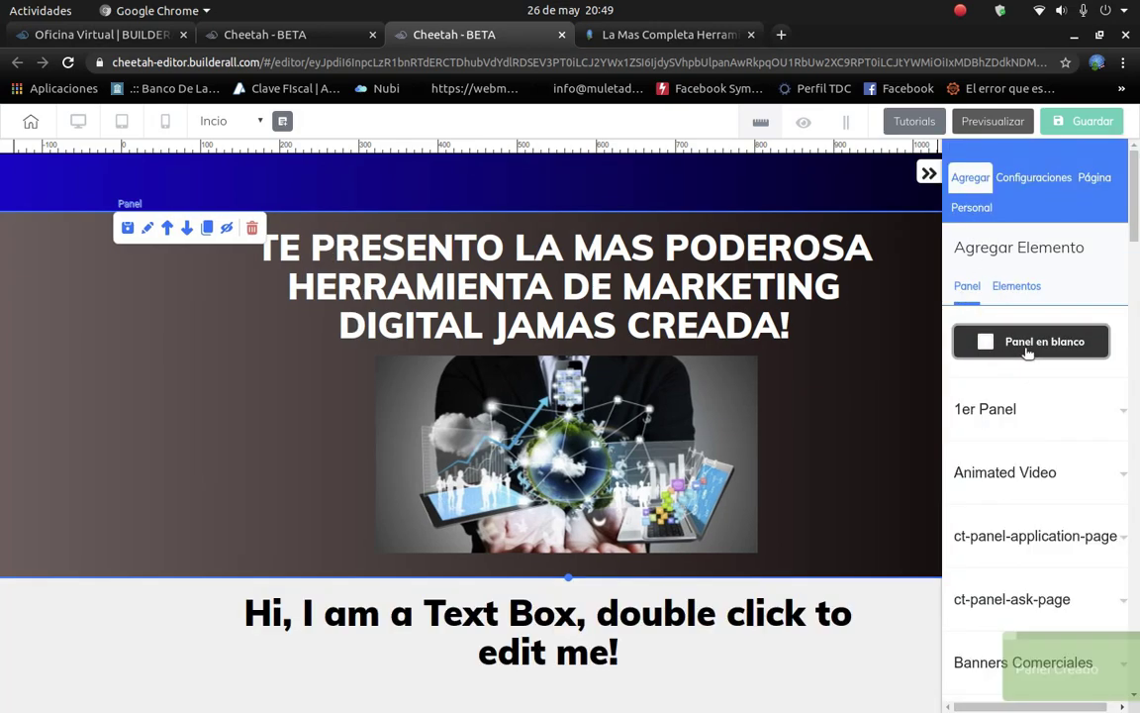
scroll(717, 463, down, 2)
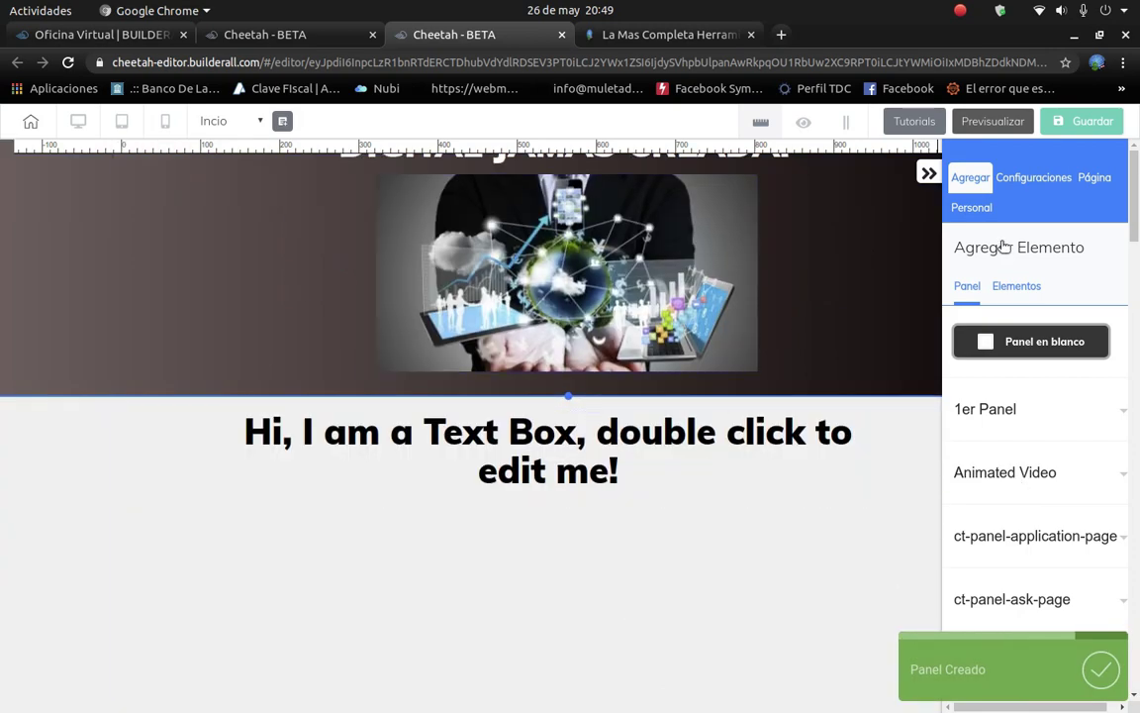
click(1017, 289)
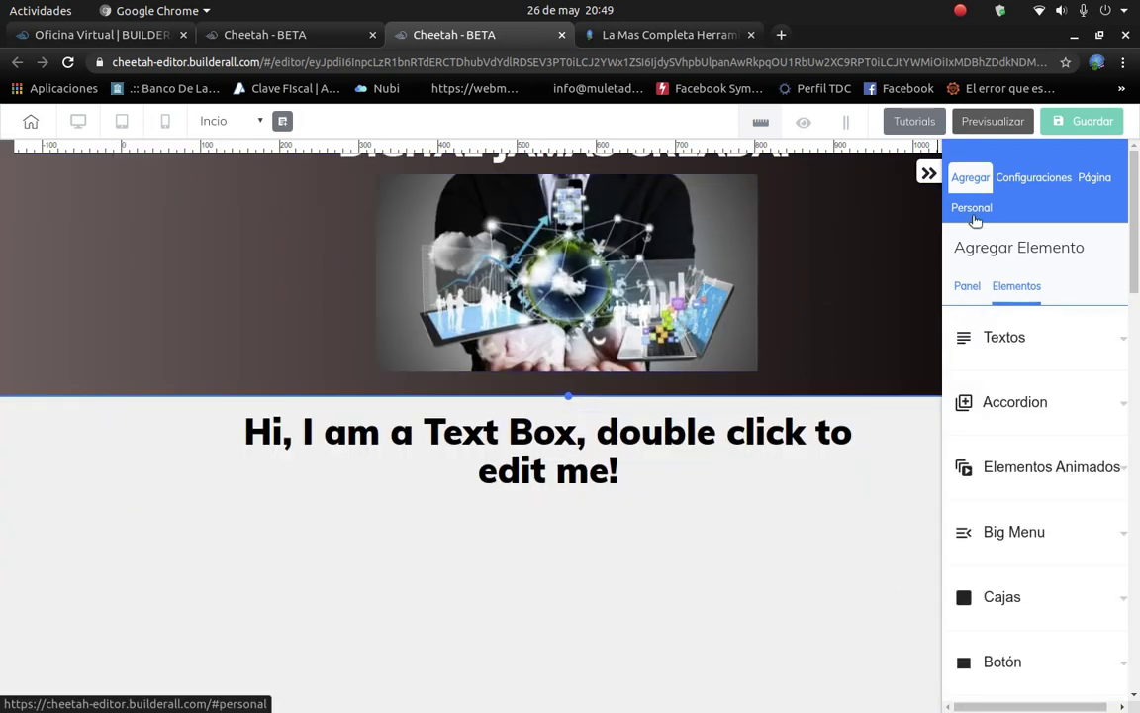
Open the Technology folder of the stock image library for the new blank panel's background image.
click(532, 611)
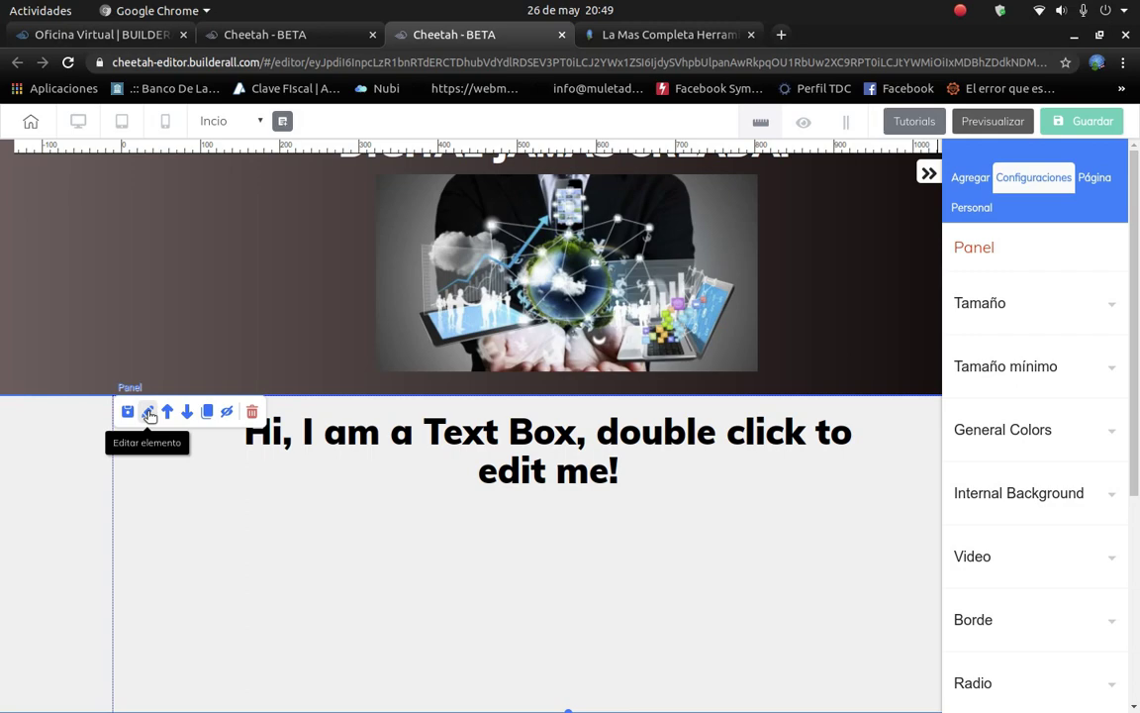
click(1092, 437)
scroll(1050, 628, down, 3)
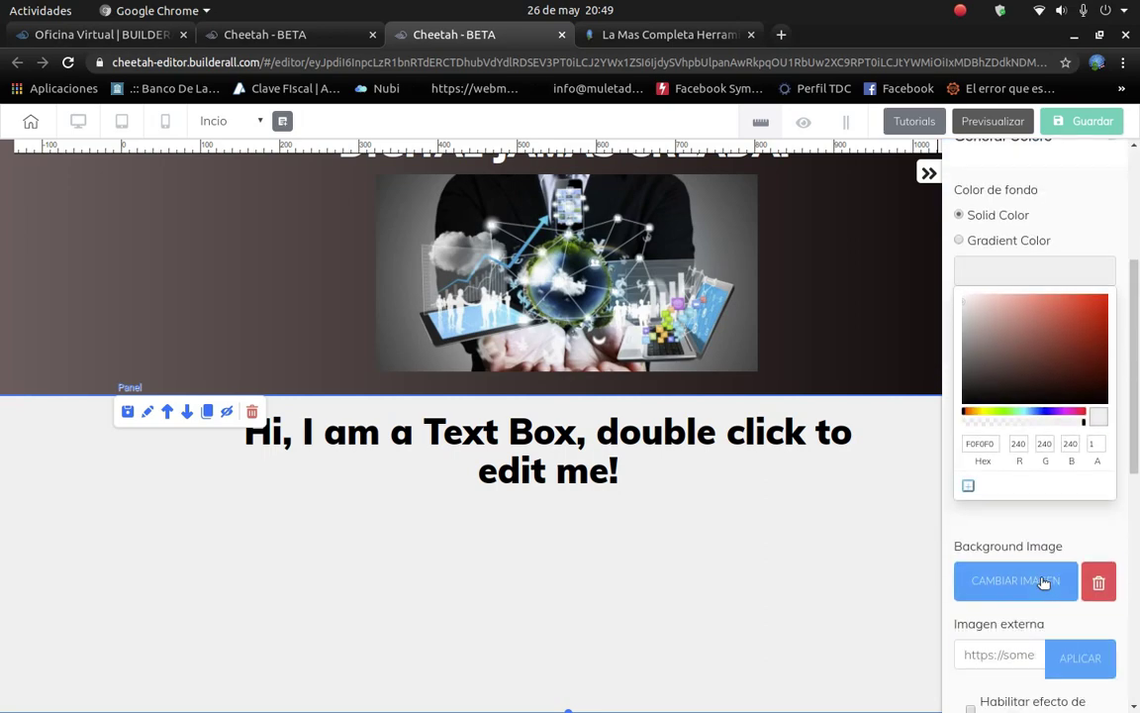
click(1043, 582)
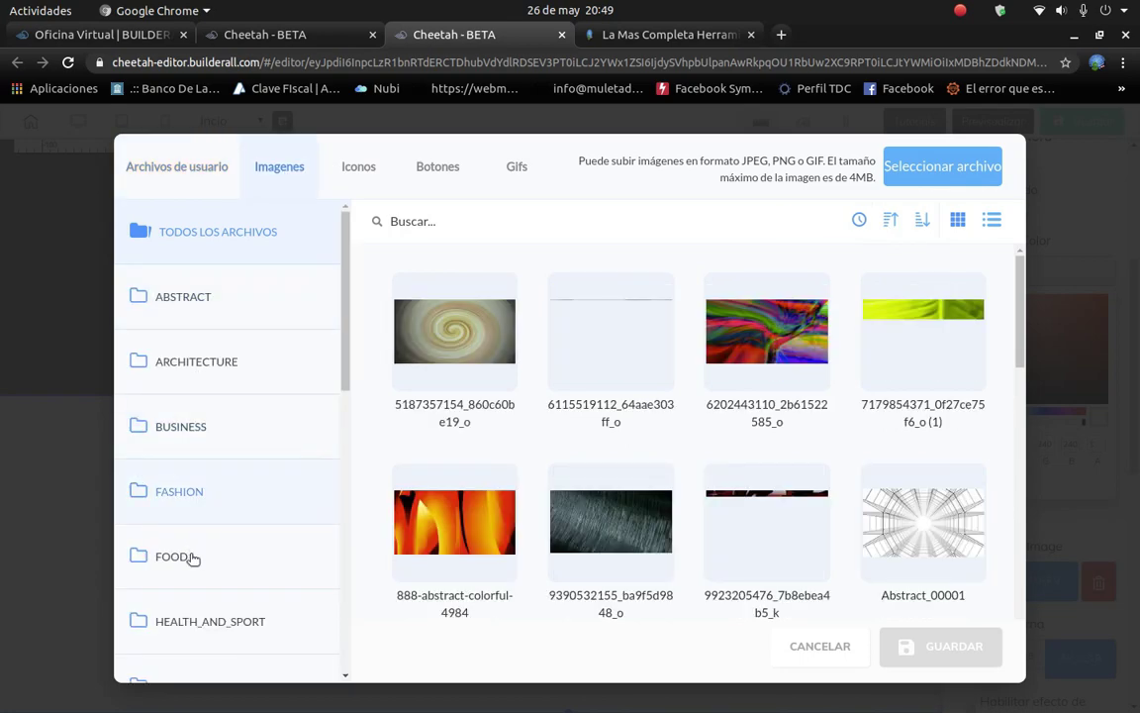
scroll(241, 594, down, 4)
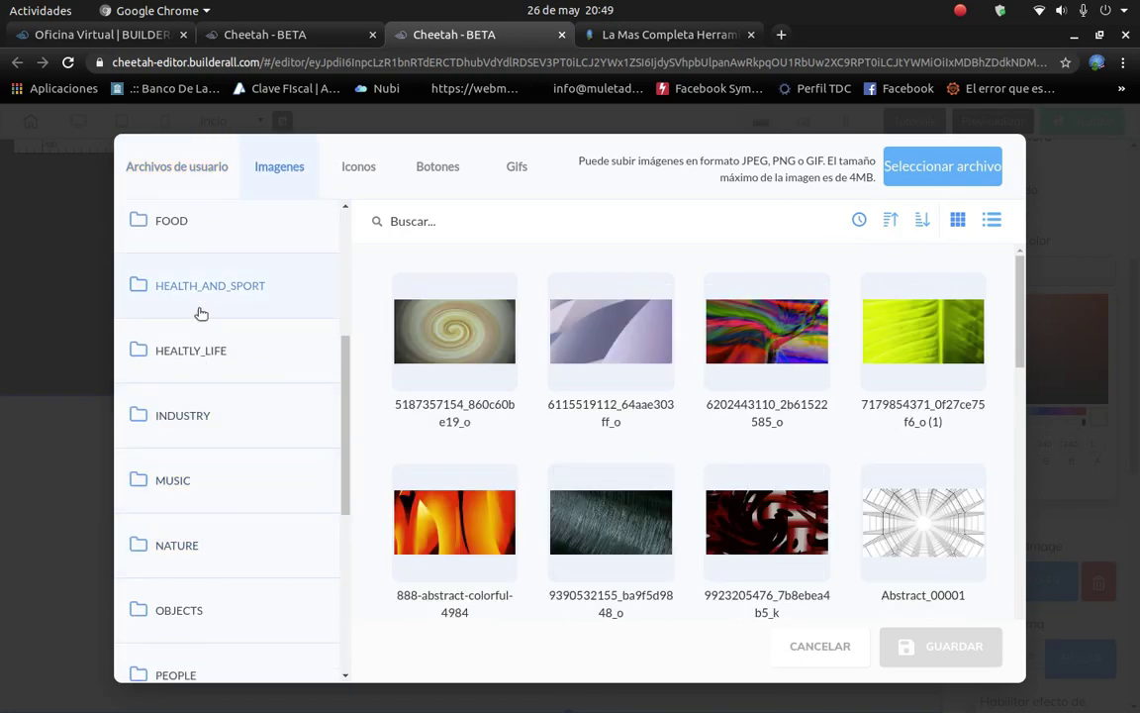
scroll(235, 491, down, 1)
scroll(235, 491, down, 4)
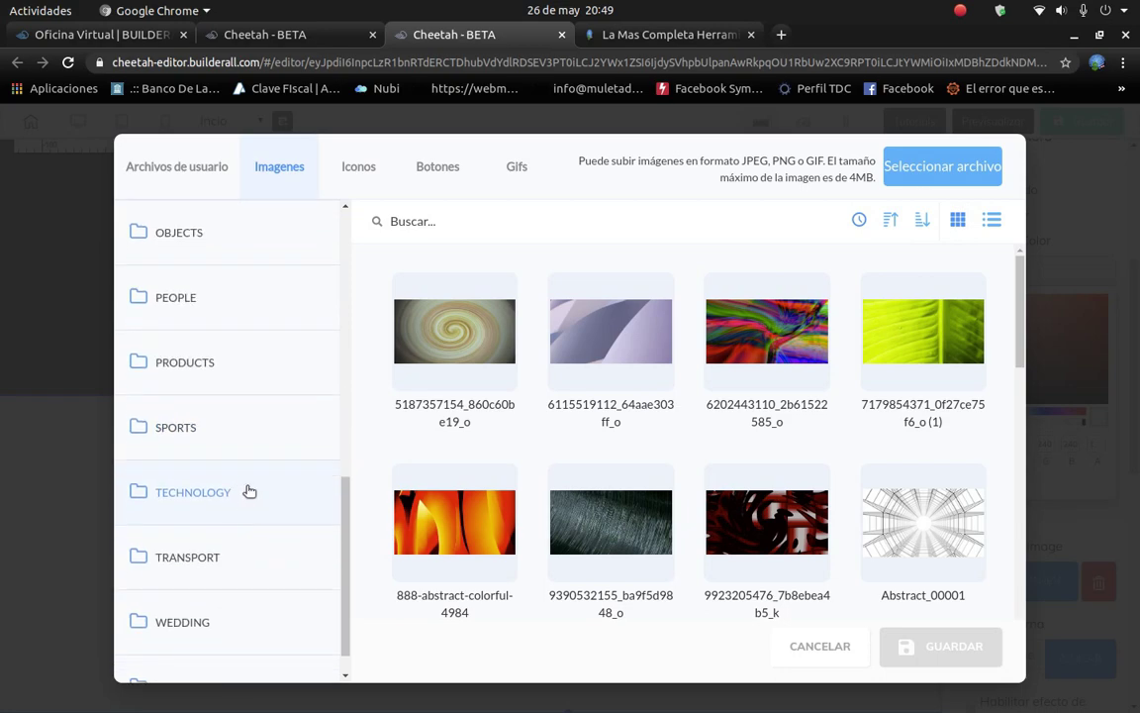
click(249, 492)
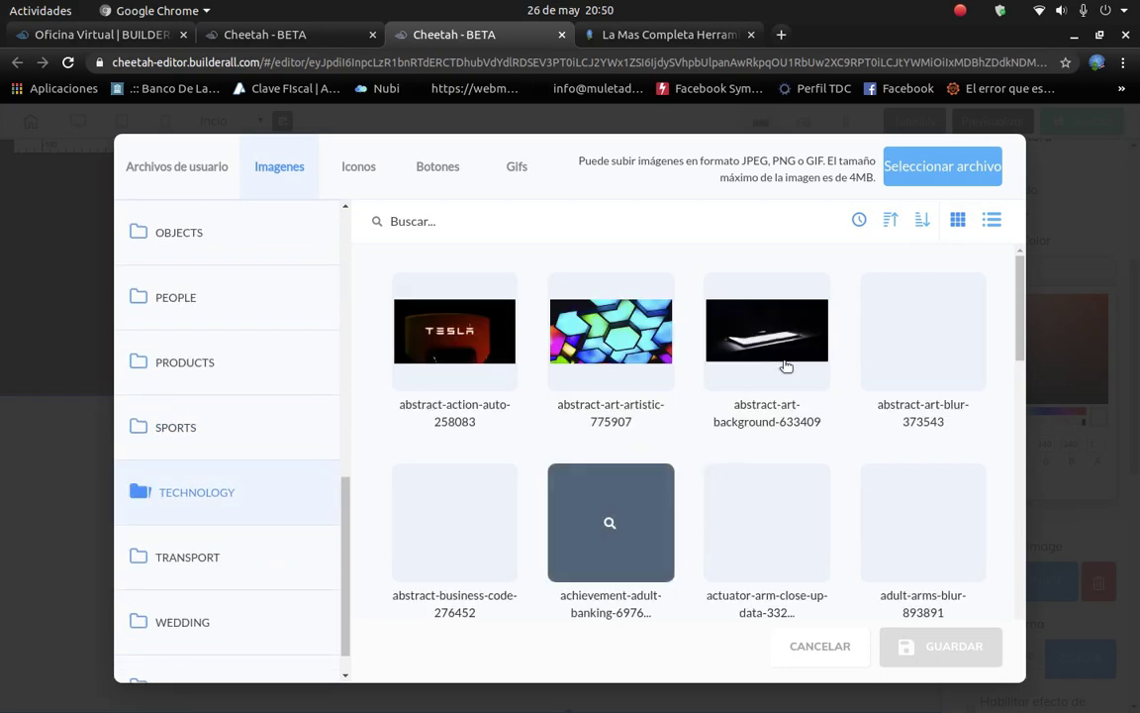
Choose the aerial-view-of-computer-camera picture of a desk with gadgets and save it as the new panel's background.
scroll(782, 475, down, 1)
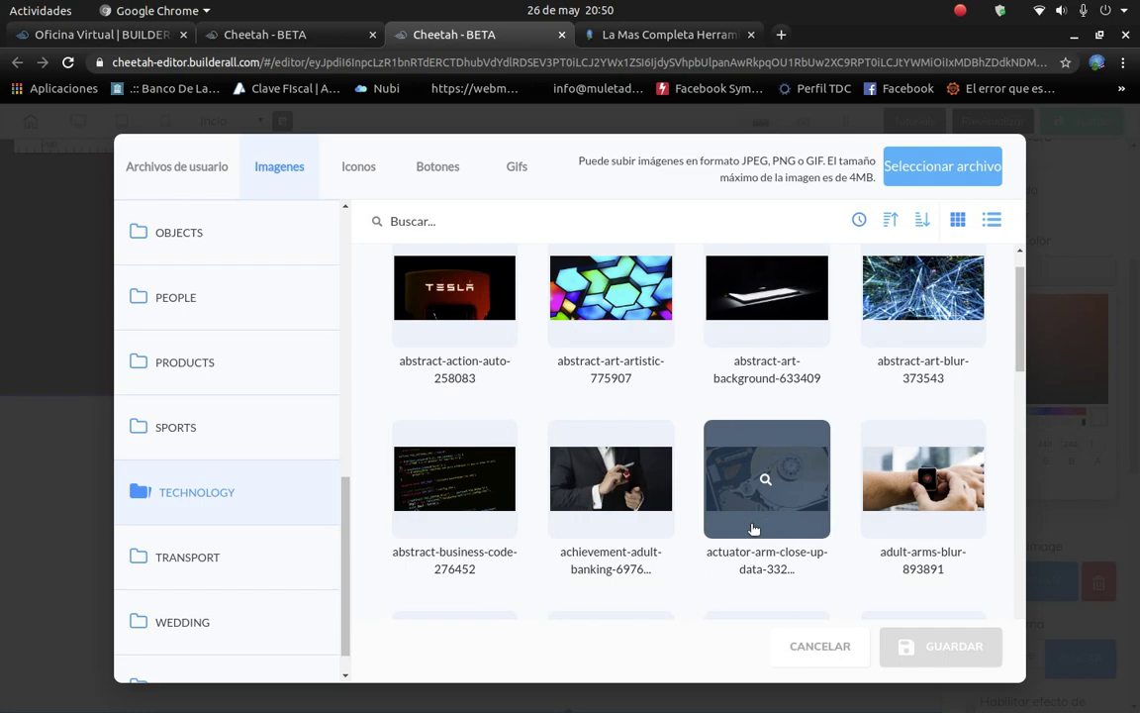
scroll(396, 525, down, 1)
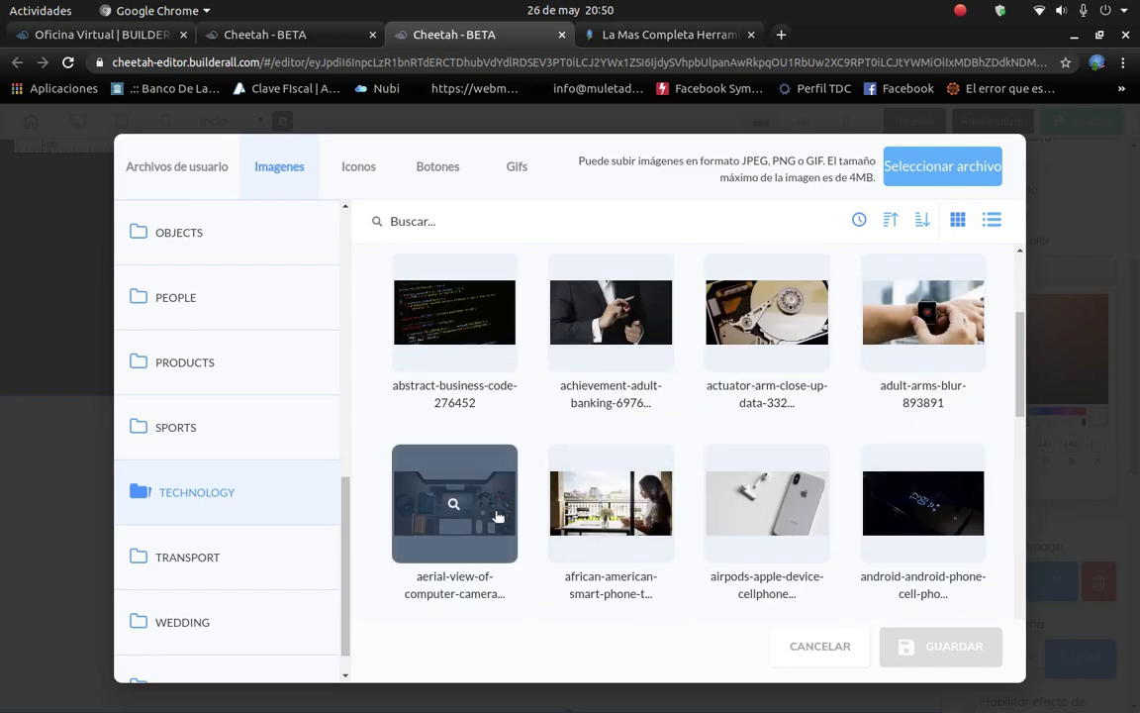
scroll(752, 465, down, 1)
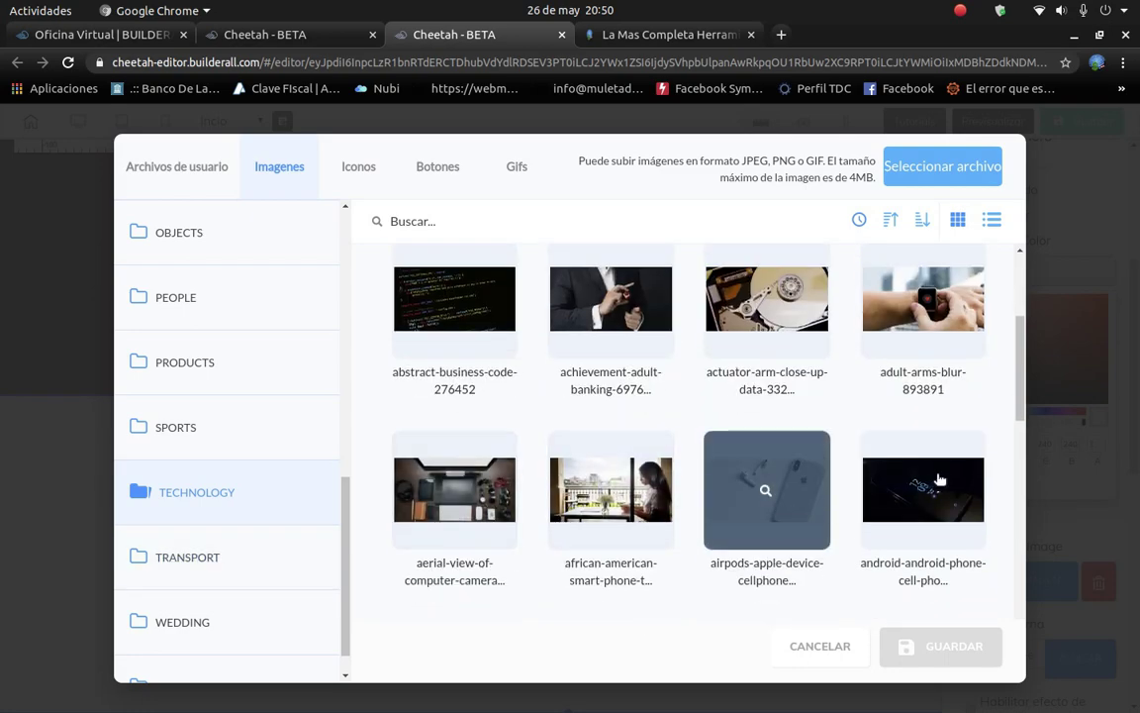
scroll(690, 421, down, 2)
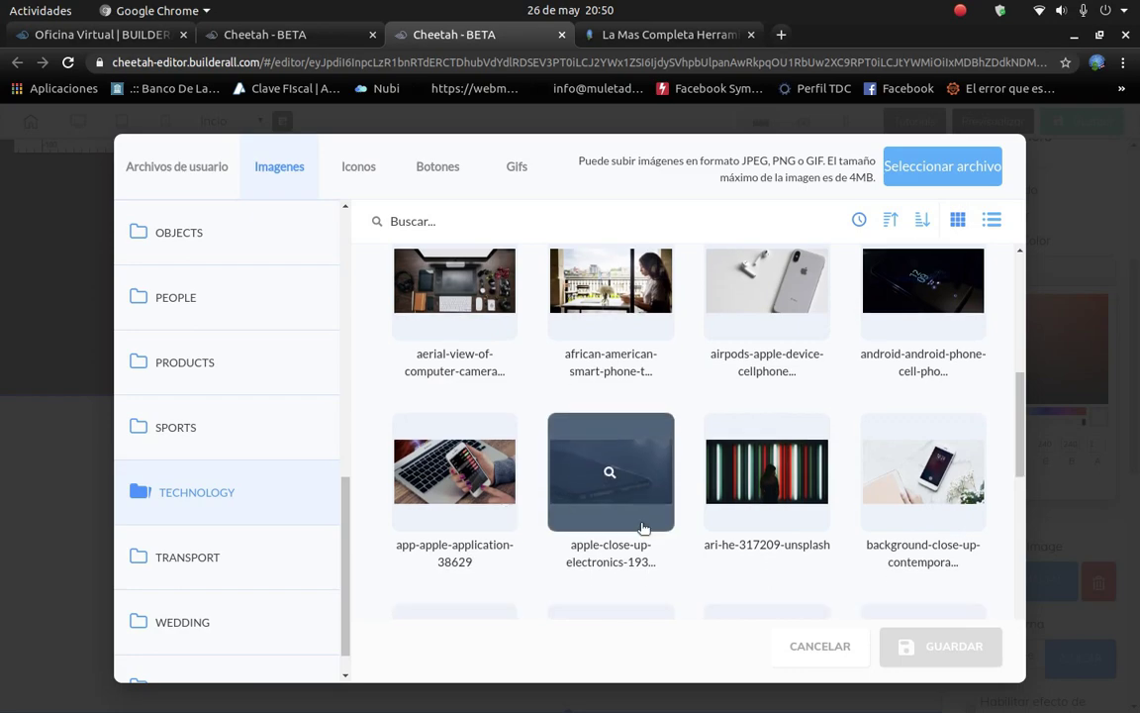
scroll(707, 529, down, 2)
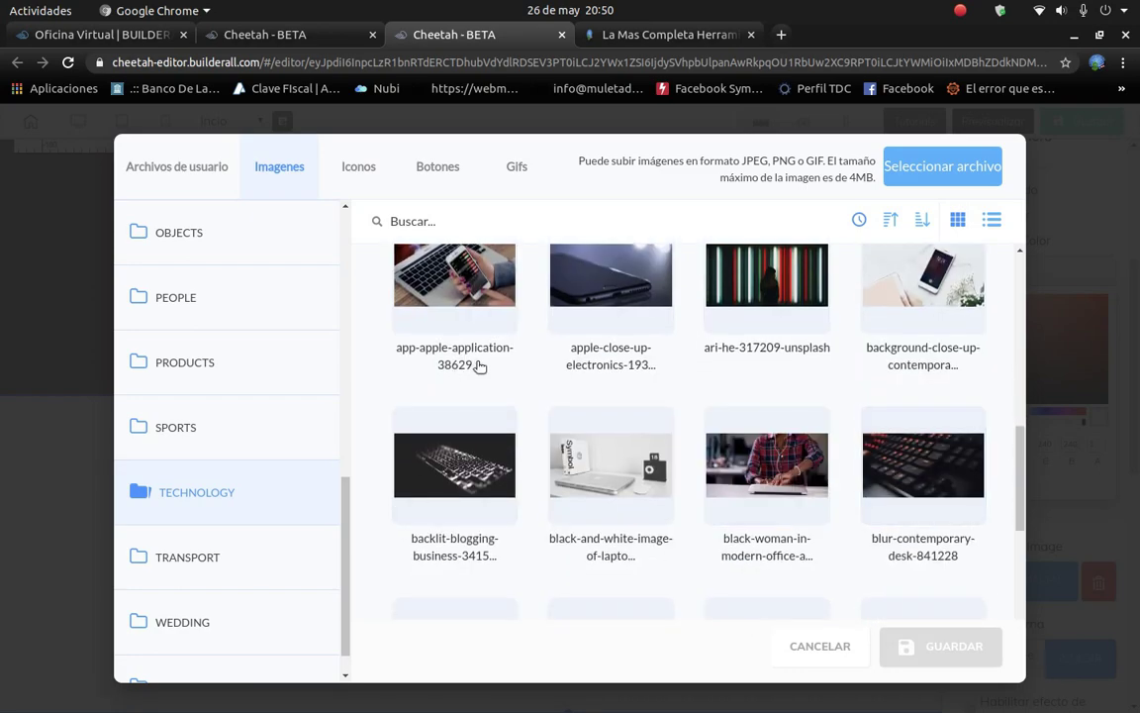
scroll(496, 392, up, 1)
scroll(537, 425, up, 2)
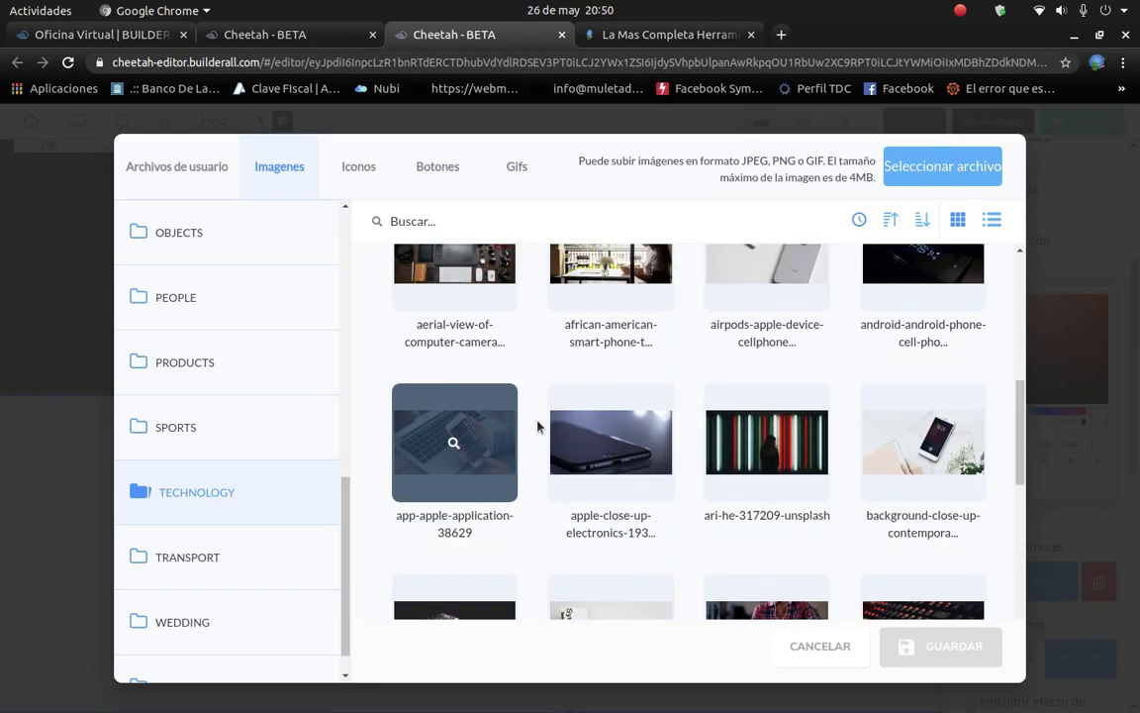
scroll(547, 403, up, 1)
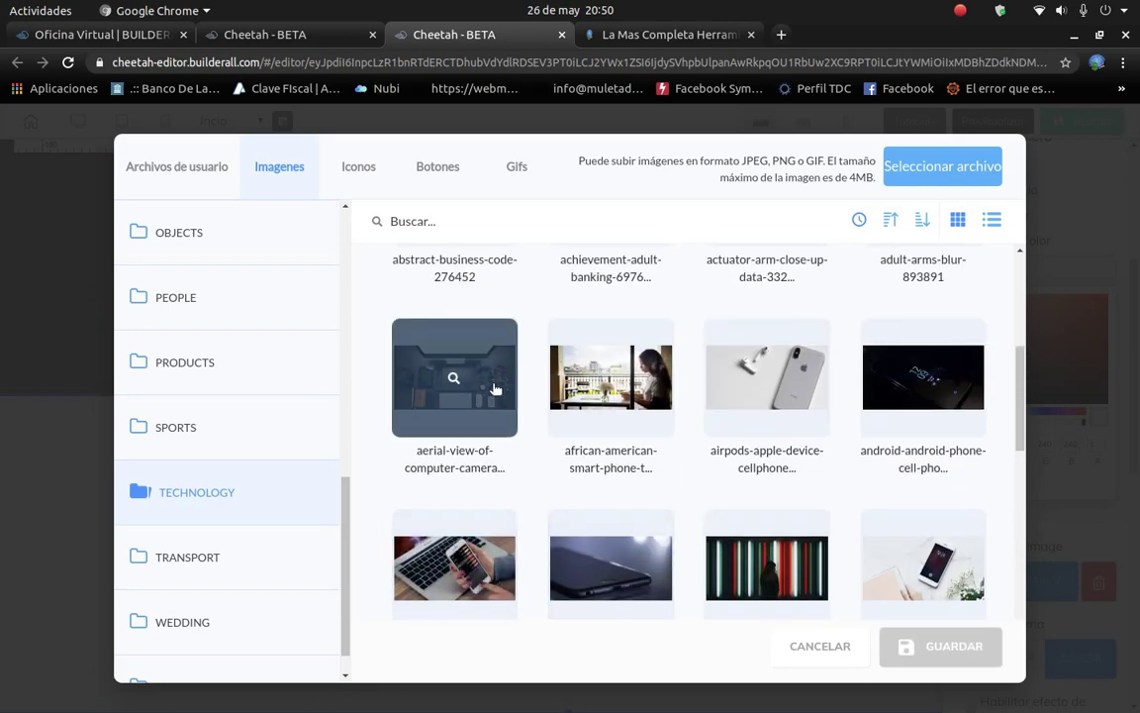
click(447, 372)
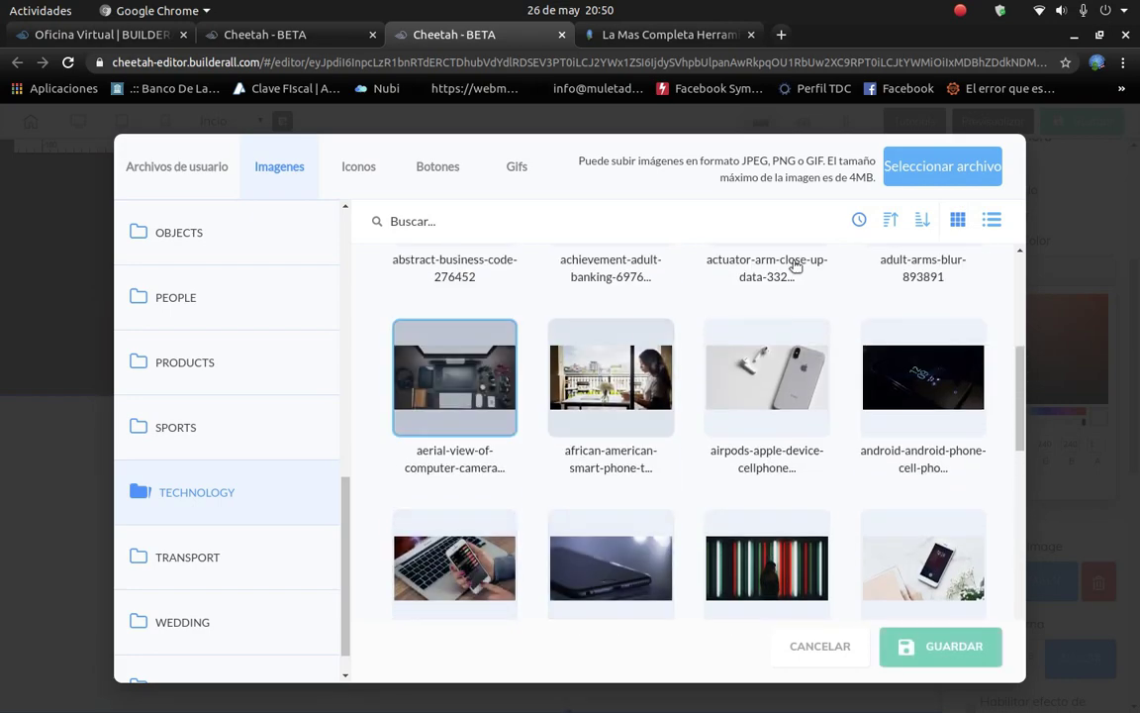
click(942, 655)
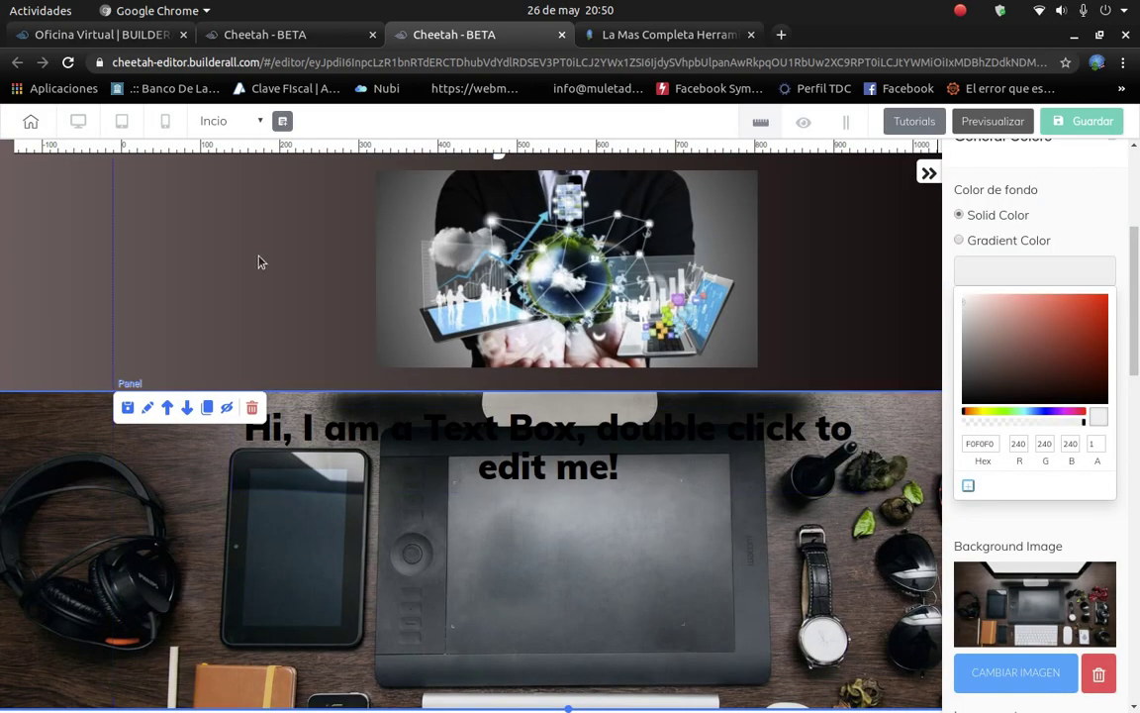
Open the Technology folder of the stock image library for the headline panel's background image.
scroll(898, 233, up, 2)
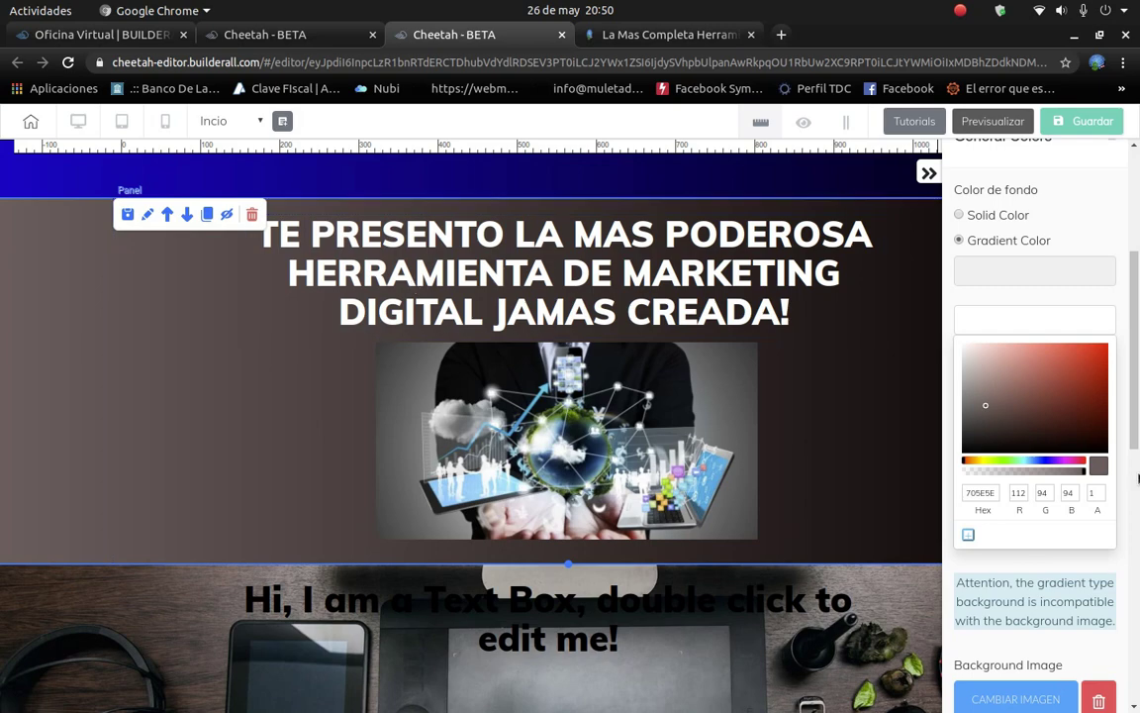
click(1037, 322)
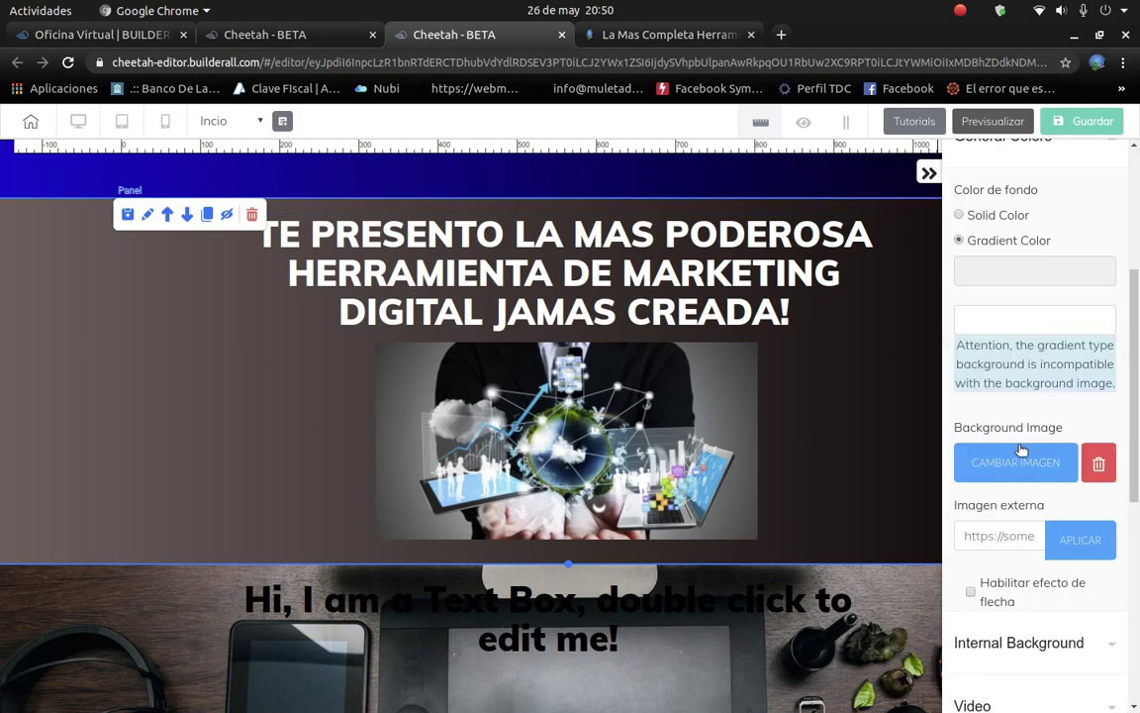
click(1018, 502)
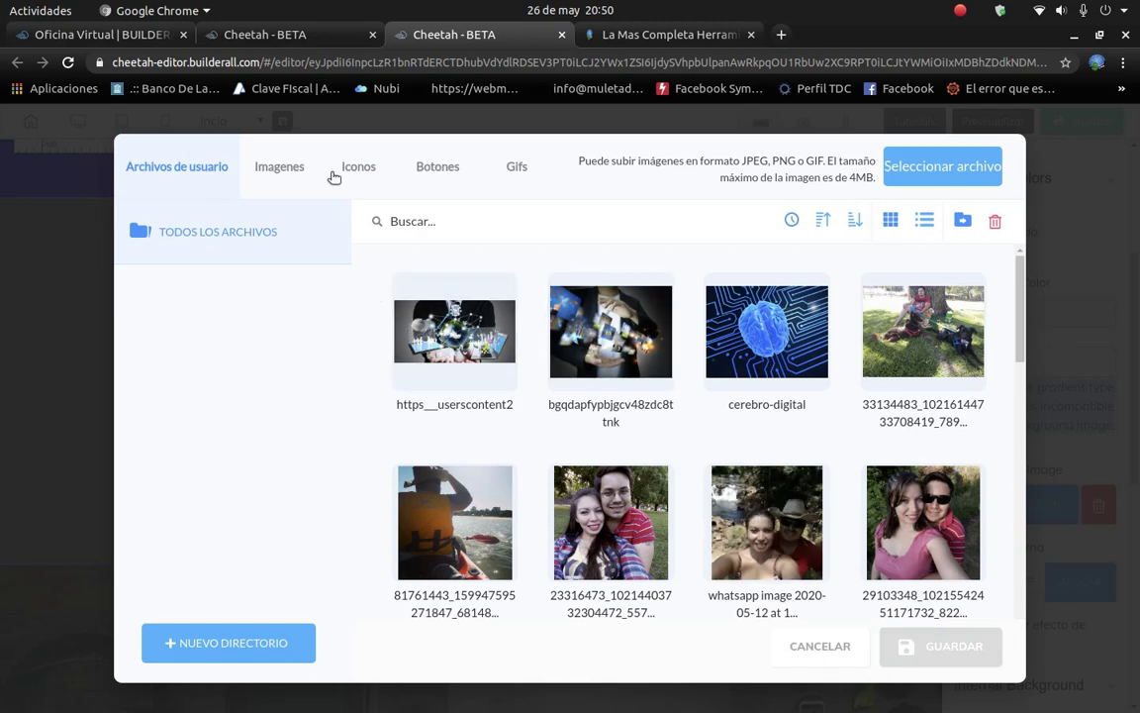
click(289, 169)
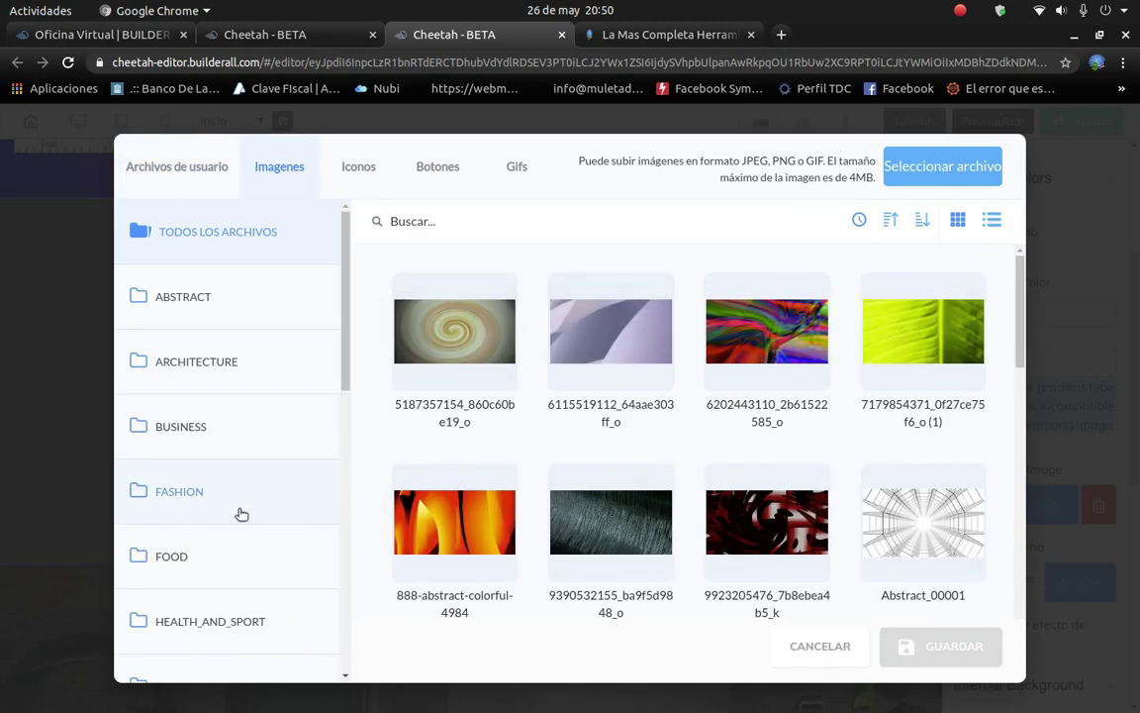
scroll(240, 513, down, 5)
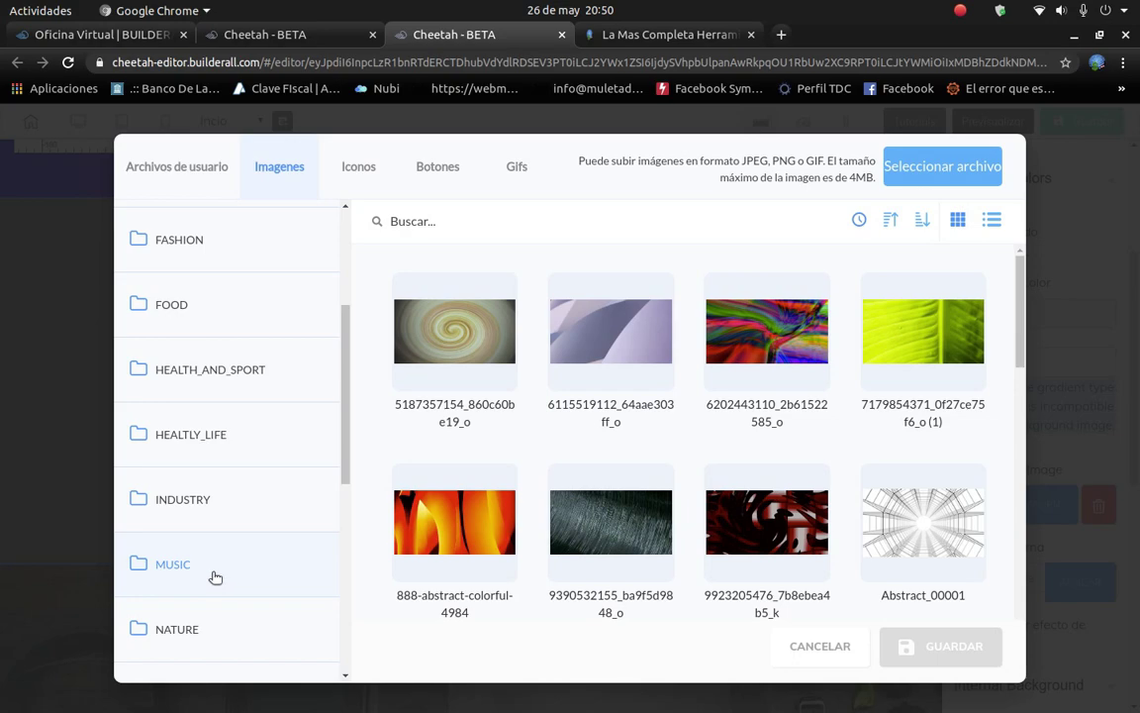
scroll(213, 495, down, 5)
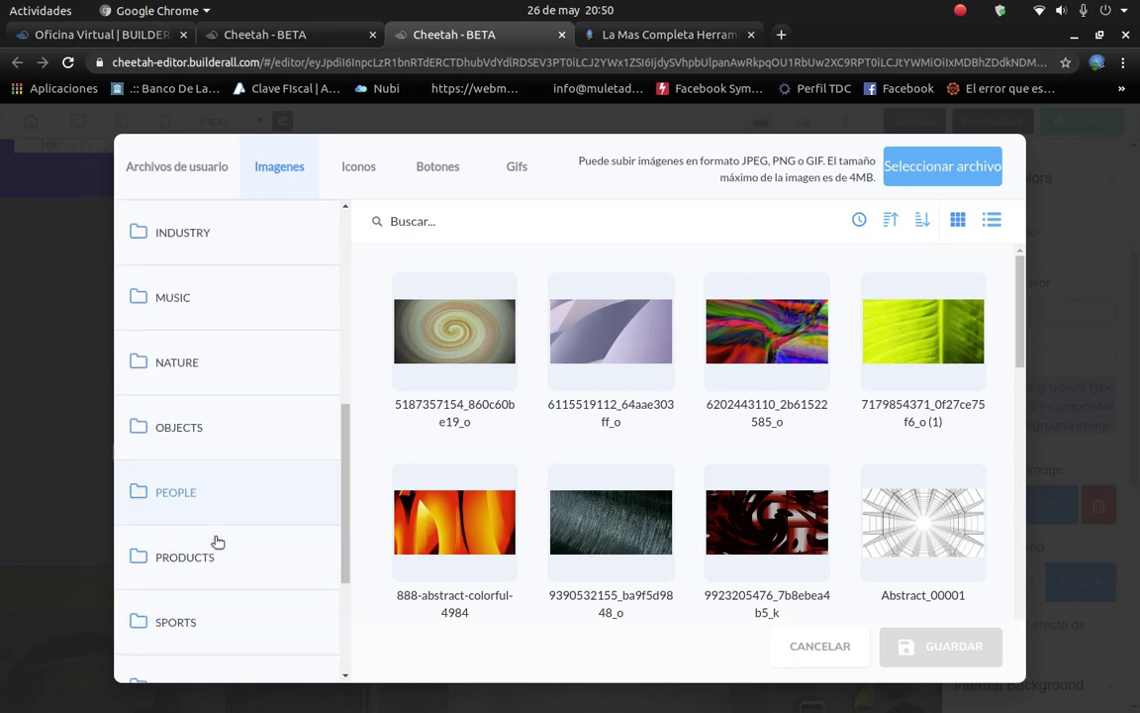
scroll(227, 552, down, 2)
click(244, 576)
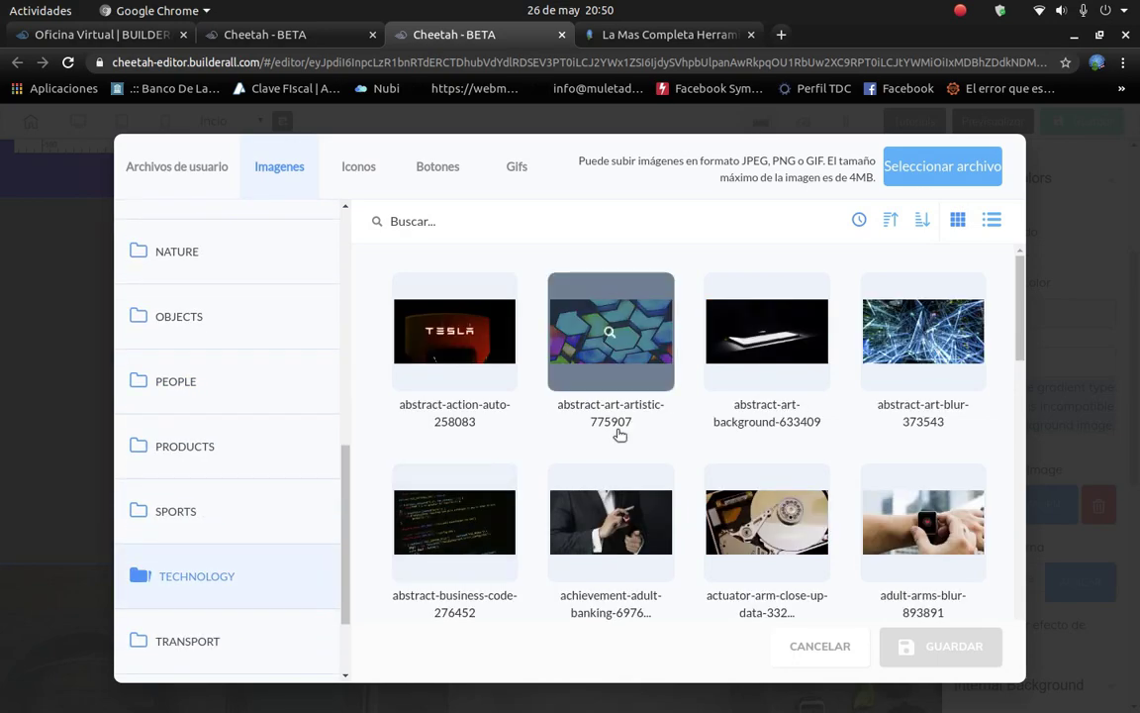
Choose the picture of hands over a blue world-map touch table and save it as the headline panel's background.
scroll(620, 374, down, 3)
scroll(678, 578, down, 3)
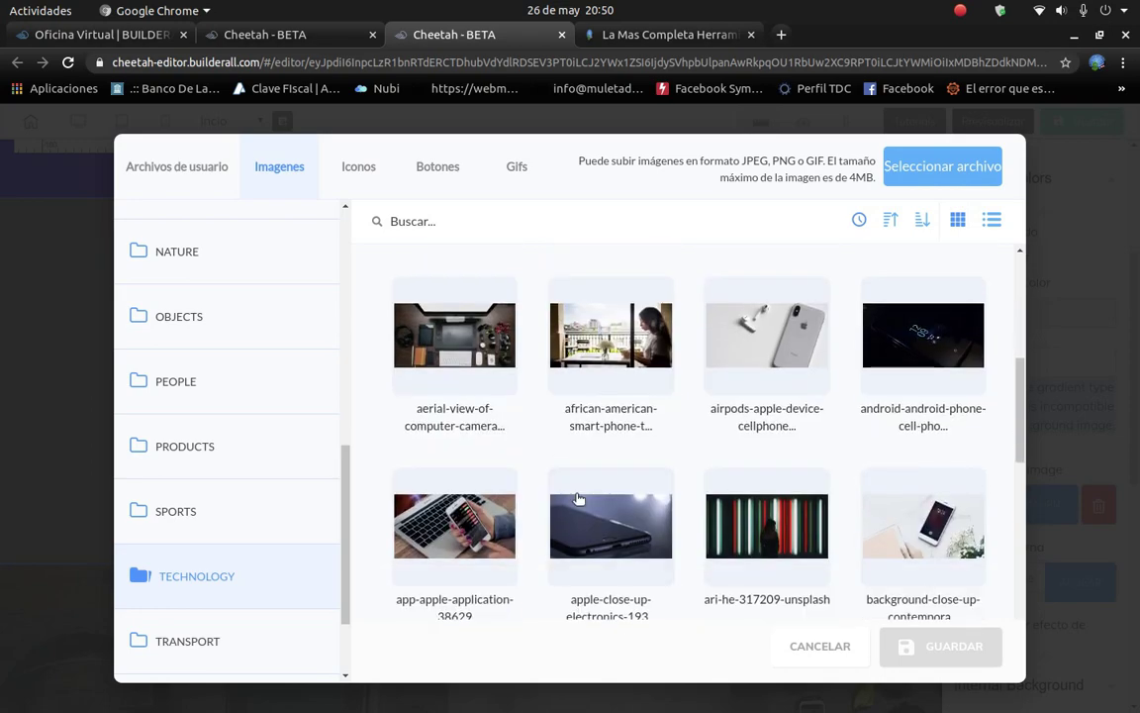
scroll(654, 419, down, 3)
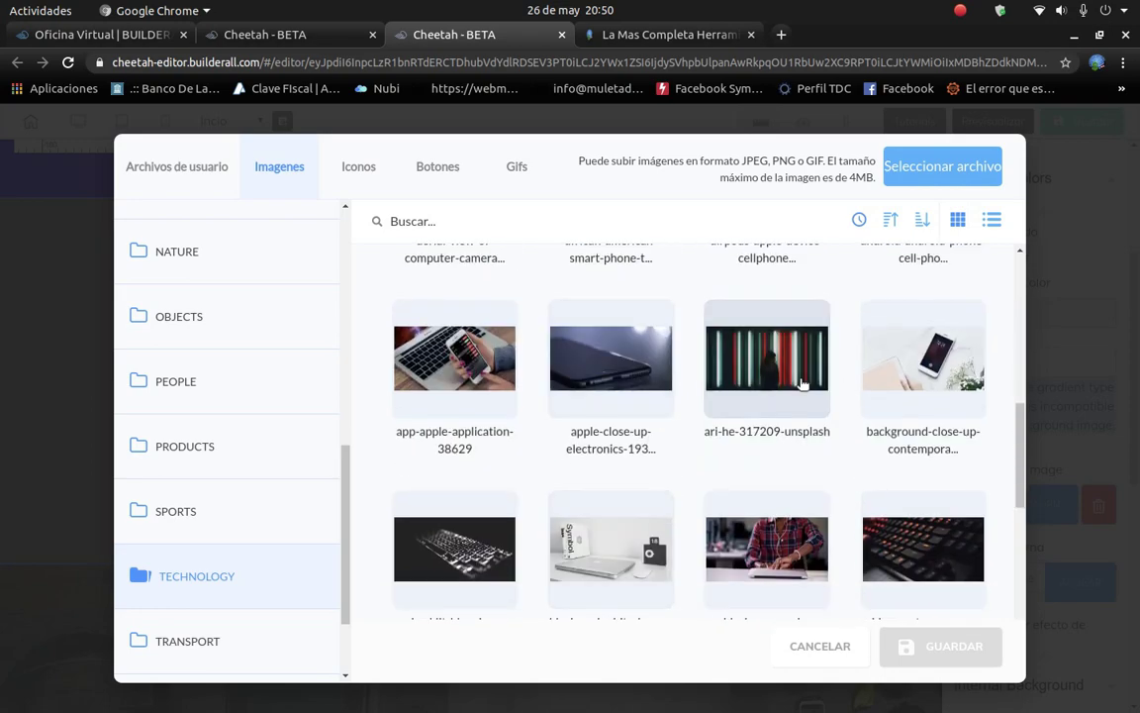
scroll(767, 381, down, 5)
scroll(930, 576, down, 1)
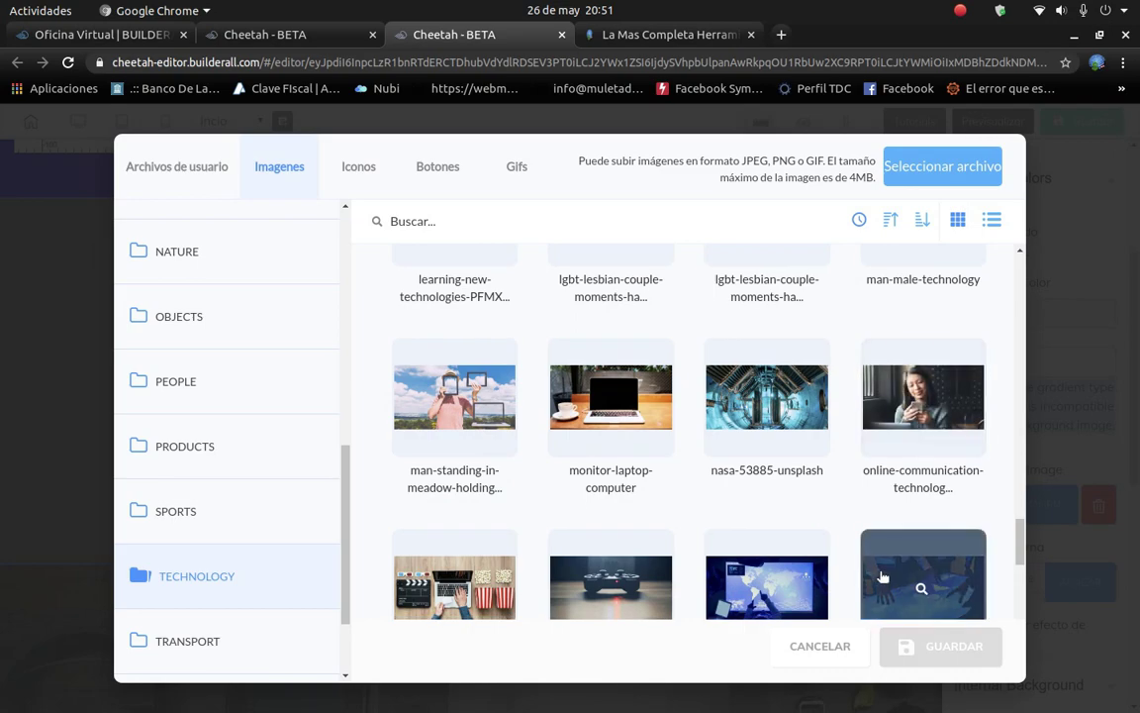
click(884, 576)
click(936, 657)
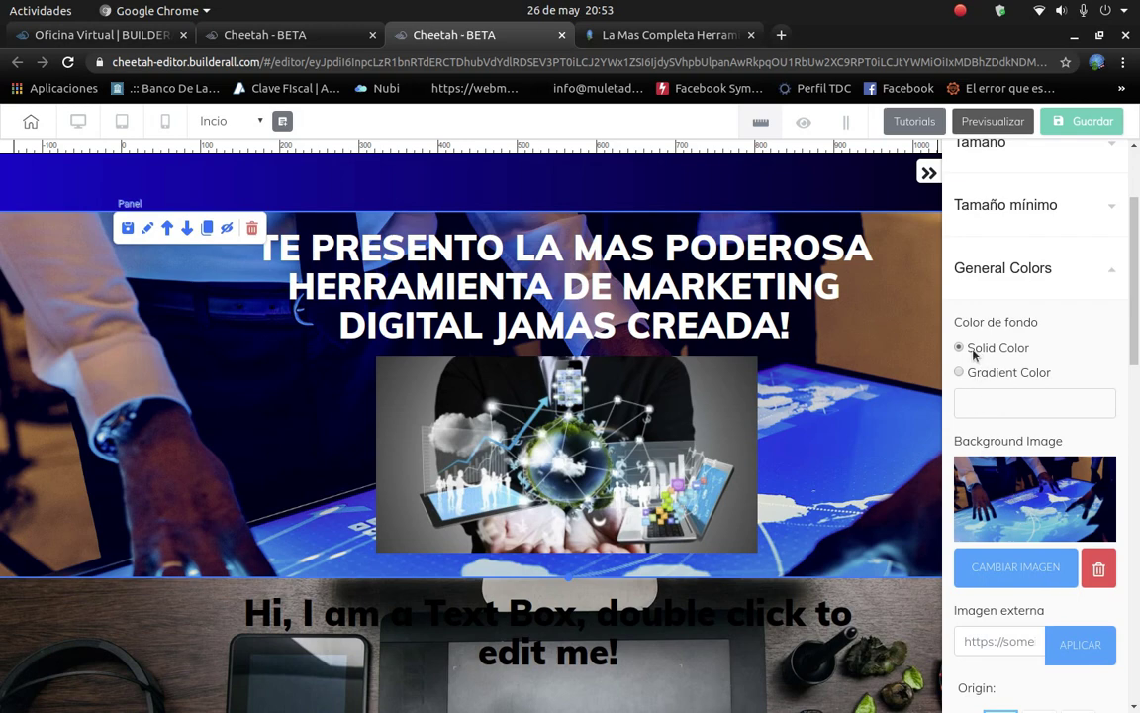
Try an opacity of 0.76 for the headline panel's solid background color, then return it to 0.
click(960, 348)
click(985, 402)
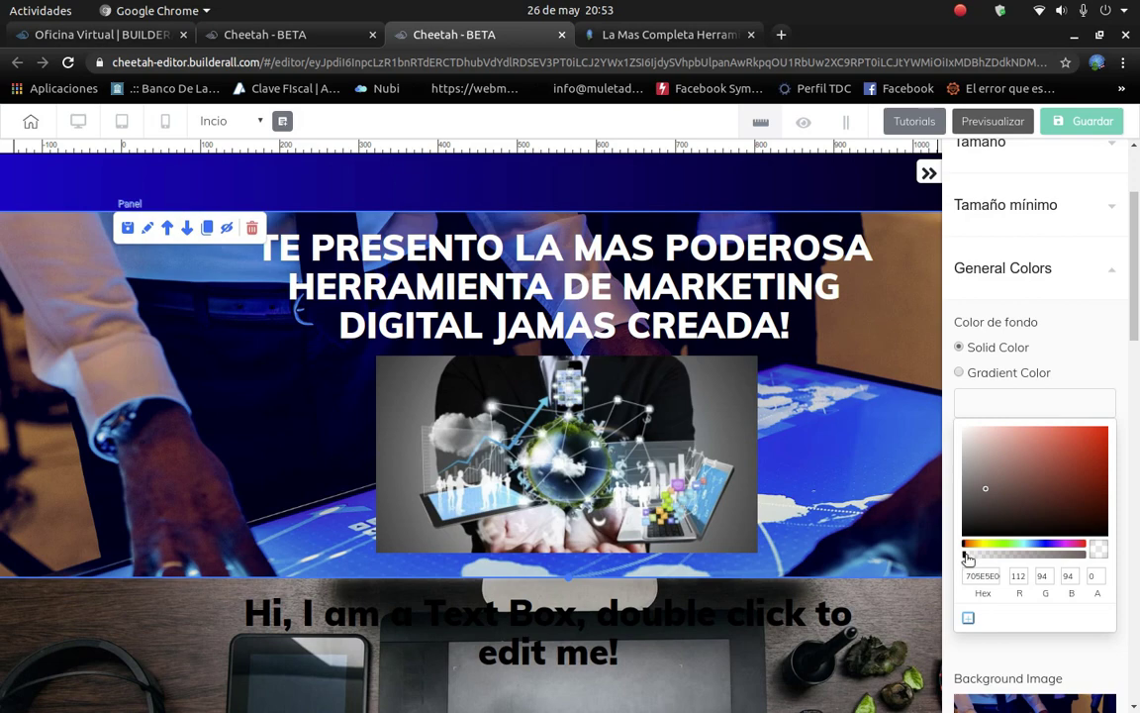
drag(967, 557, 1055, 554)
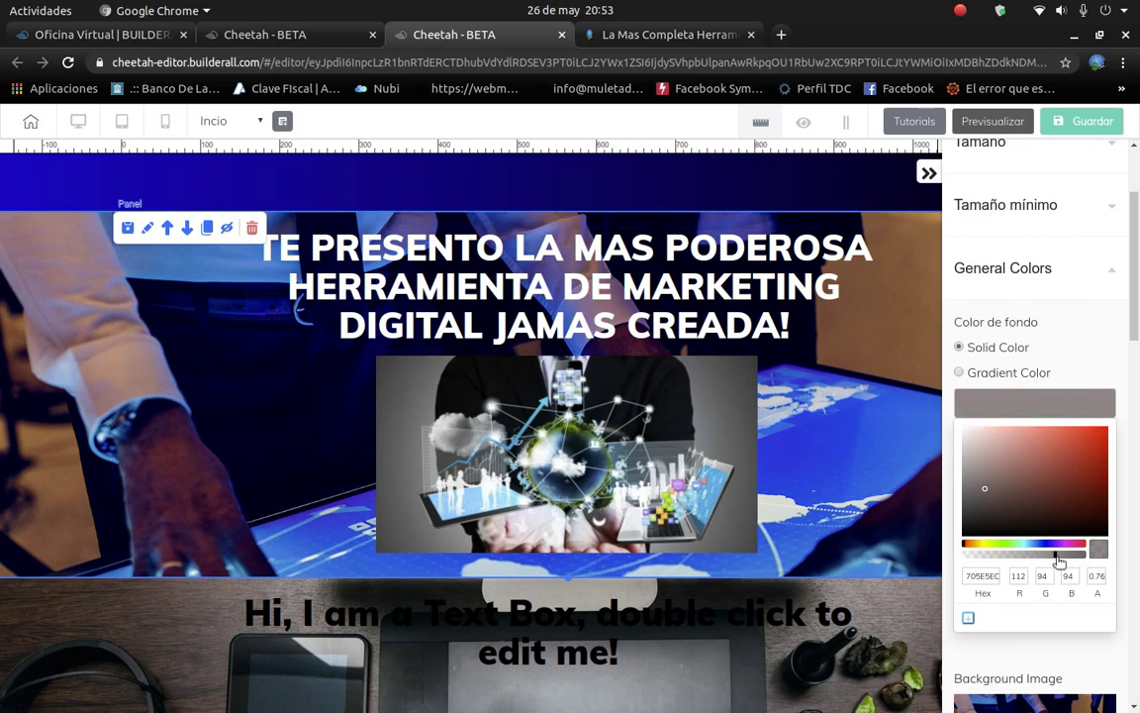
drag(1059, 557, 959, 572)
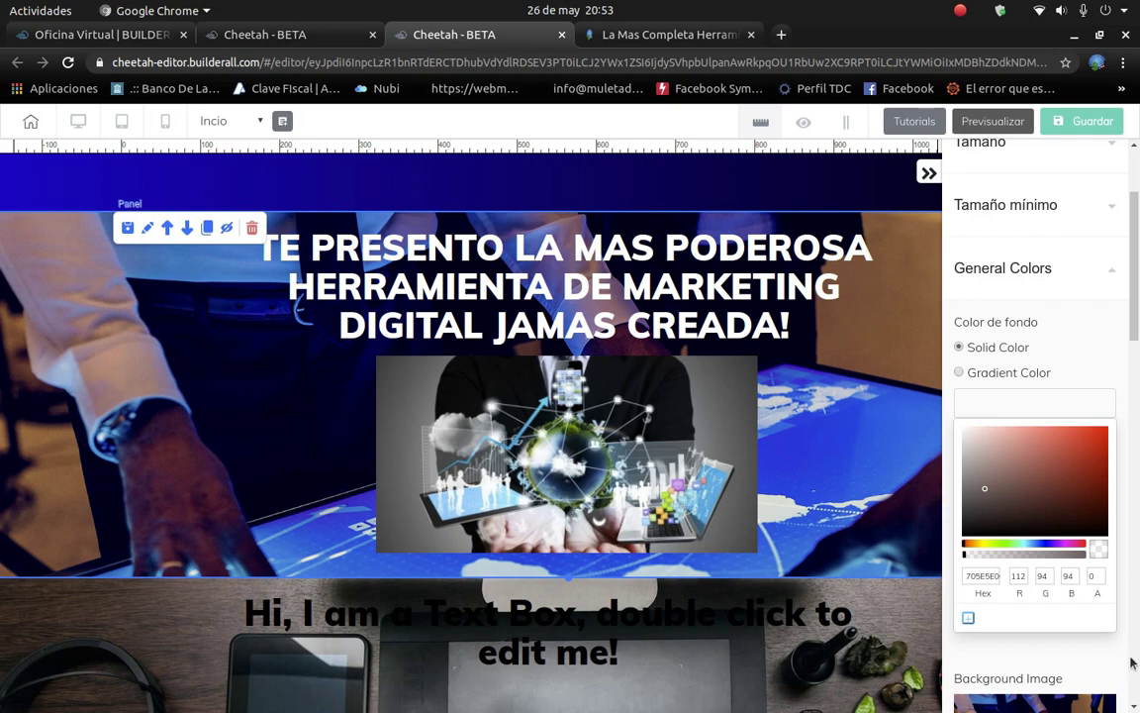
click(1011, 401)
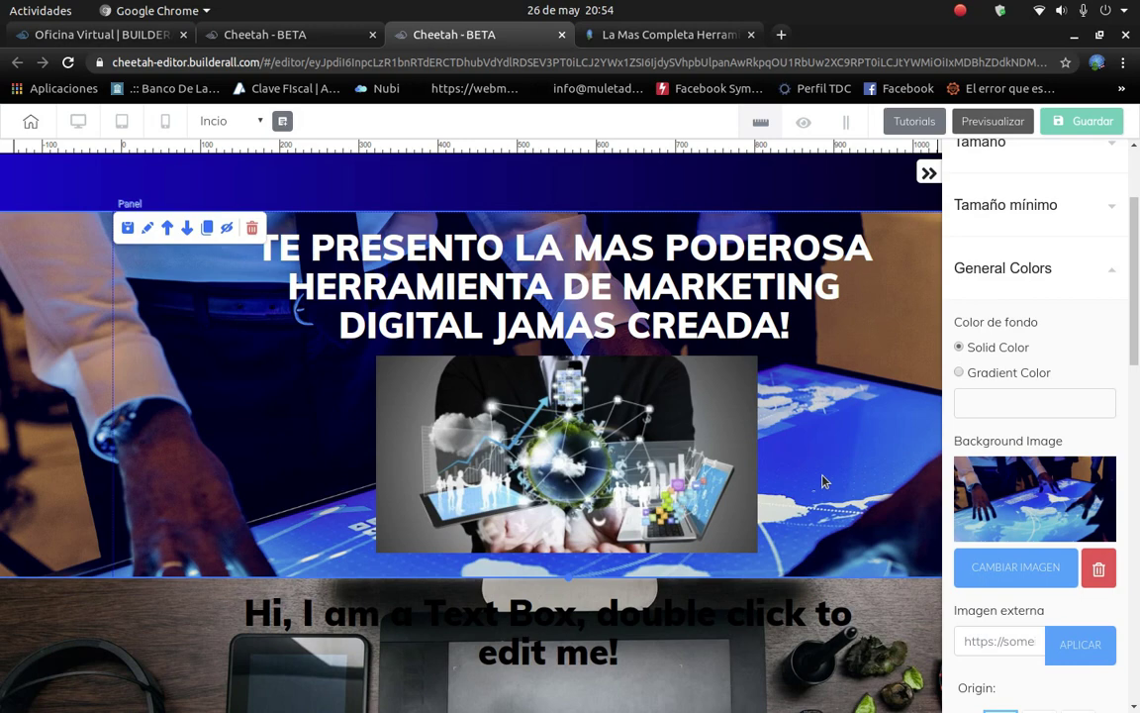
Enlarge the image under the headline slightly and shift it left to sit near the panel's middle.
click(390, 483)
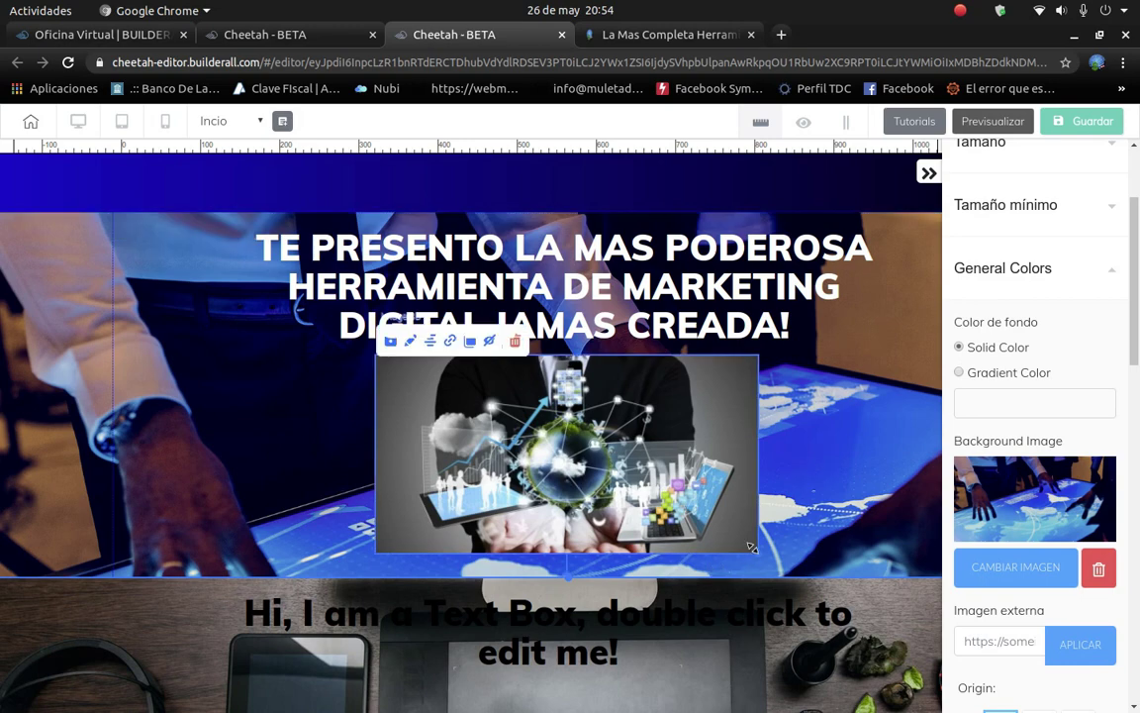
drag(756, 550, 782, 560)
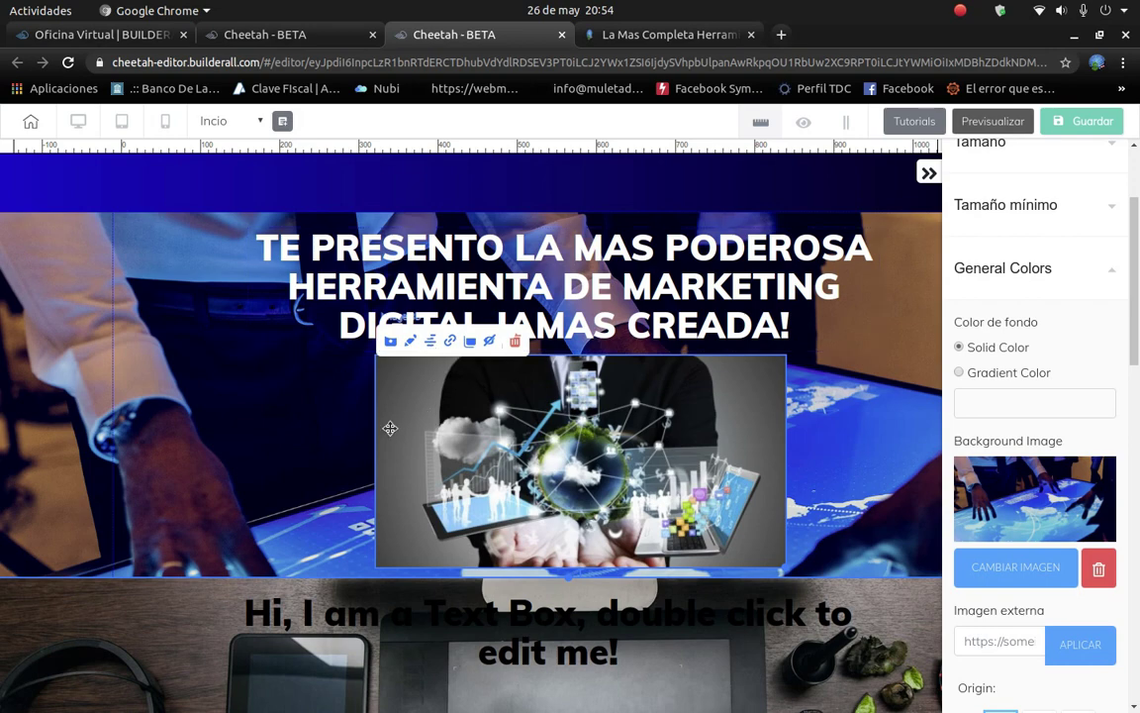
mouse_move(395, 408)
mouse_down()
mouse_move(404, 417)
mouse_move(385, 411)
mouse_up()
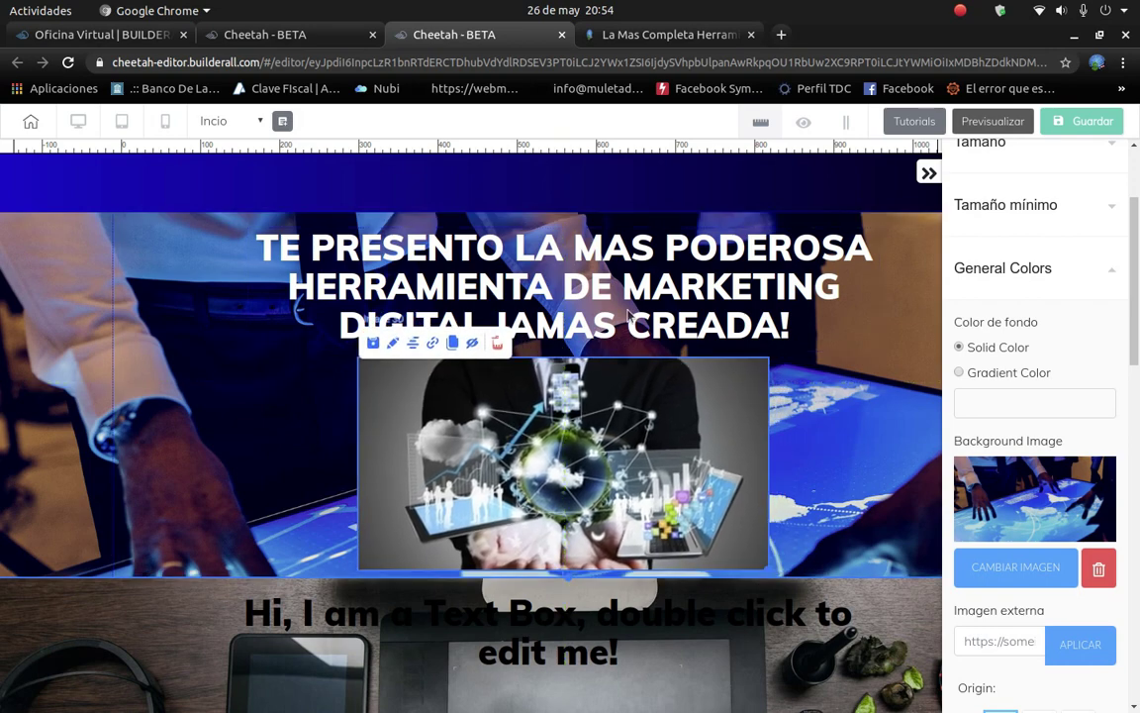
Widen the headline text box so that DIGITAL fits on the second line, and shift the box left.
click(792, 335)
drag(880, 349, 935, 359)
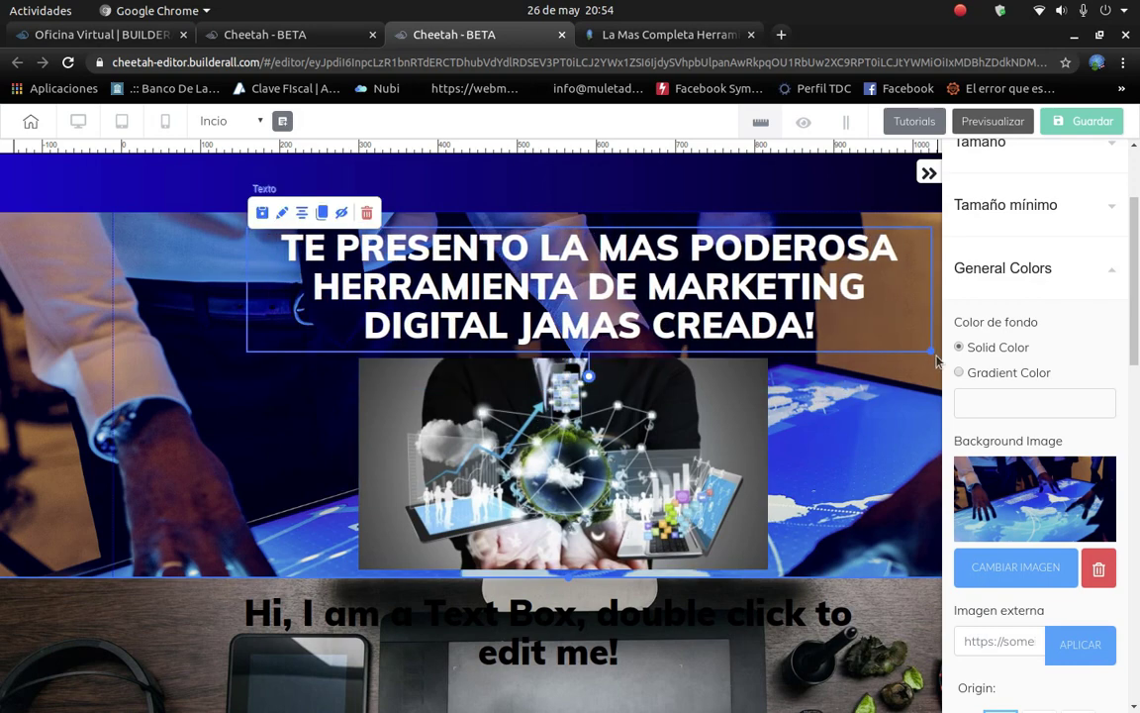
click(534, 335)
drag(555, 308, 455, 307)
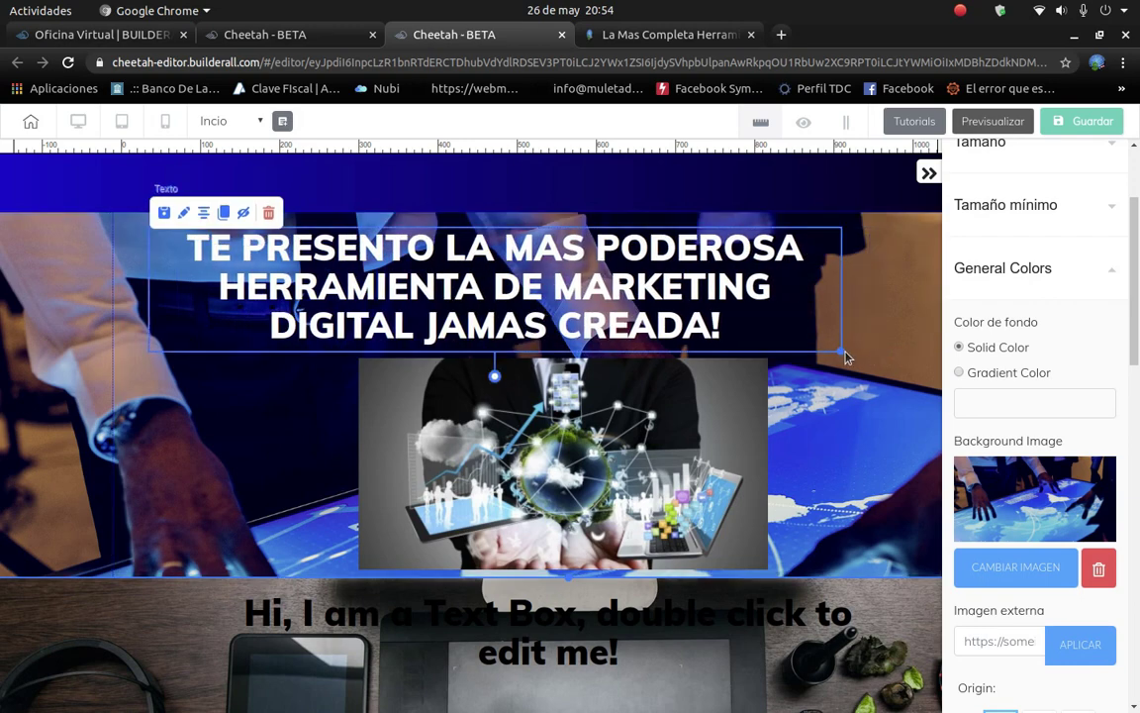
drag(838, 349, 933, 352)
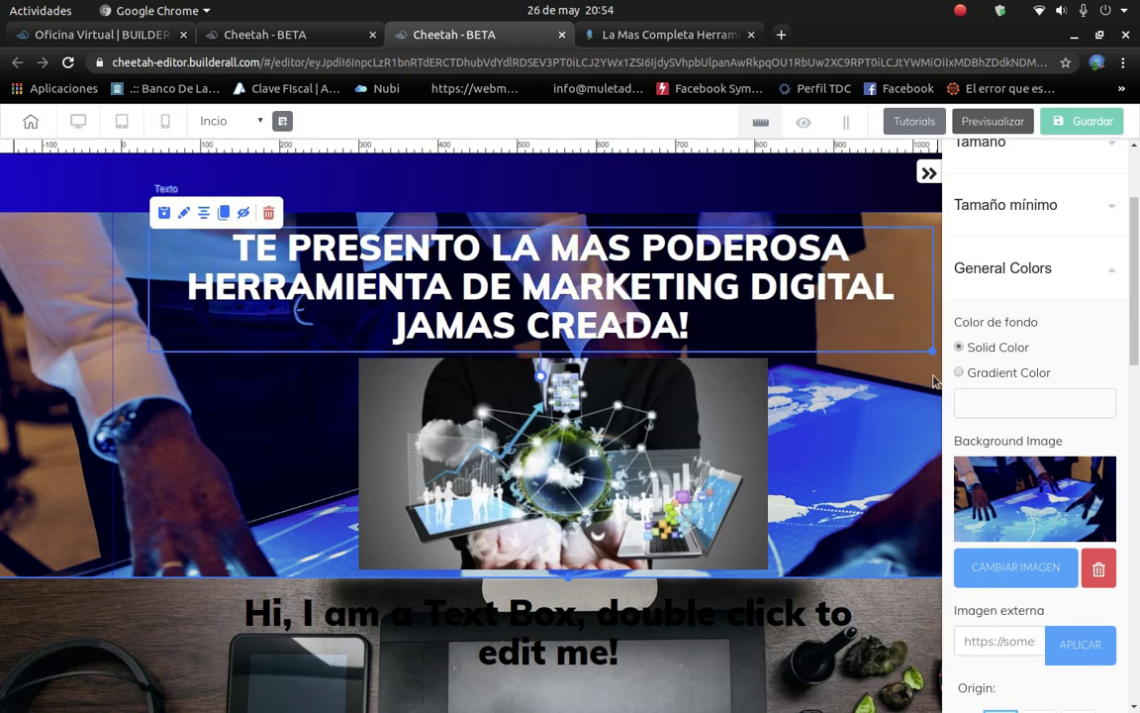
click(777, 316)
drag(777, 315, 752, 316)
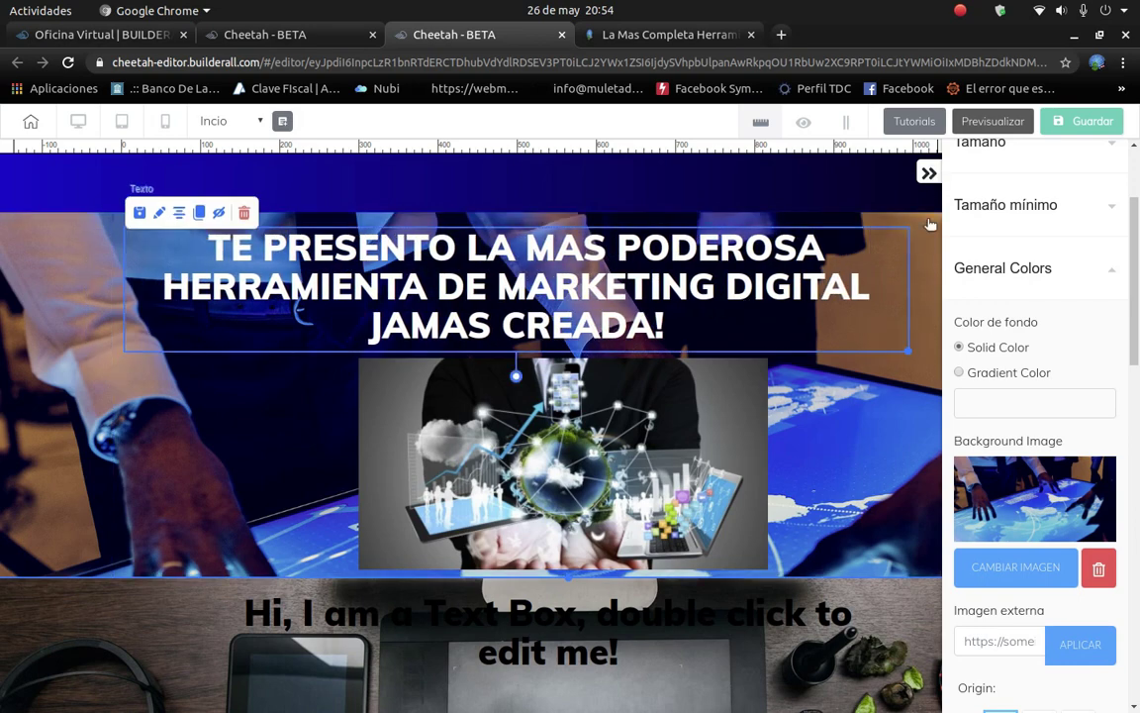
Collapse the settings sidebar, widen the headline box to almost the full content width, and center it near the panel's upper edge.
click(928, 174)
drag(903, 348, 1005, 347)
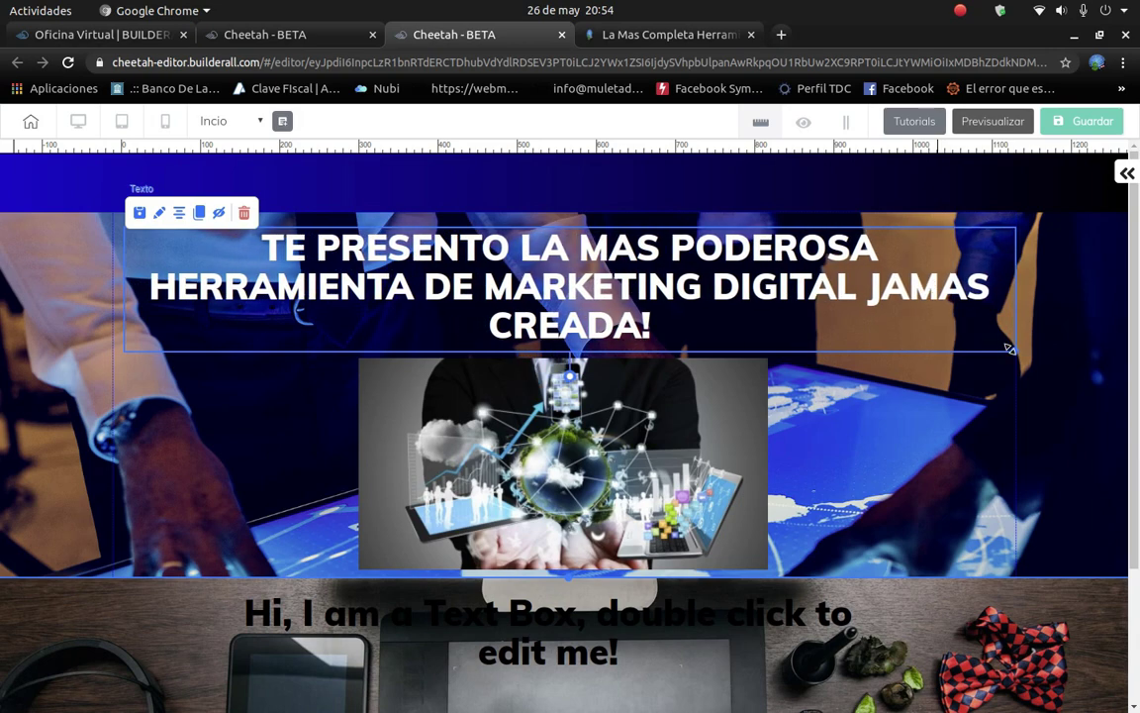
drag(789, 325, 769, 307)
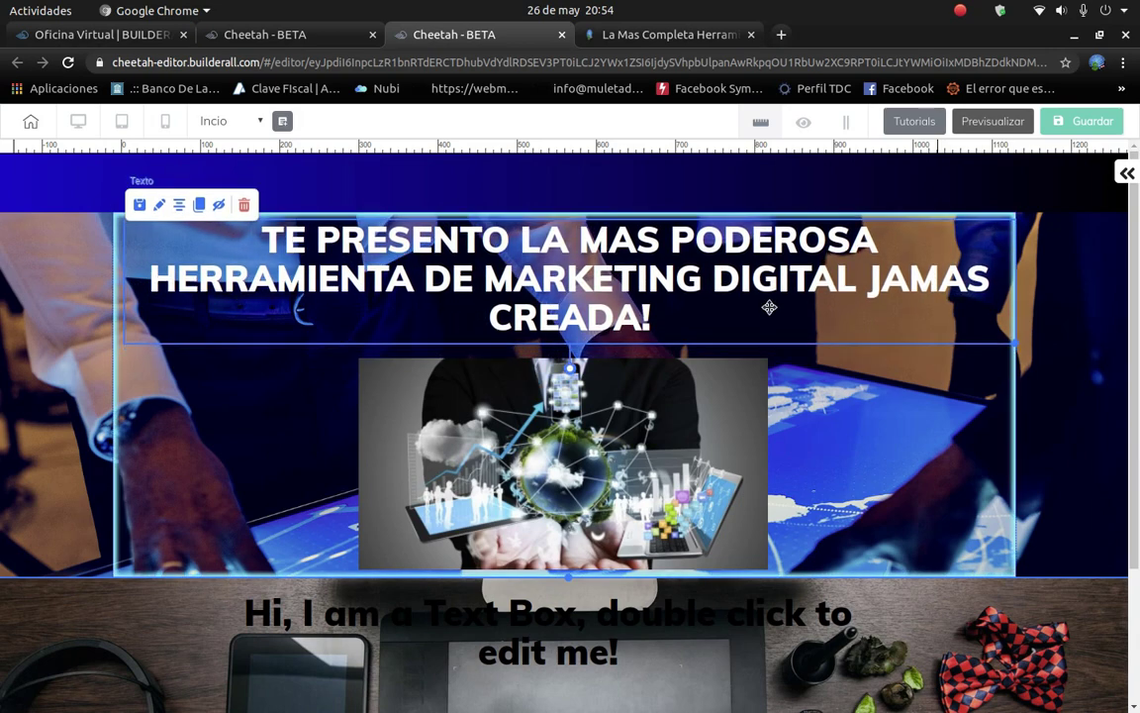
click(178, 206)
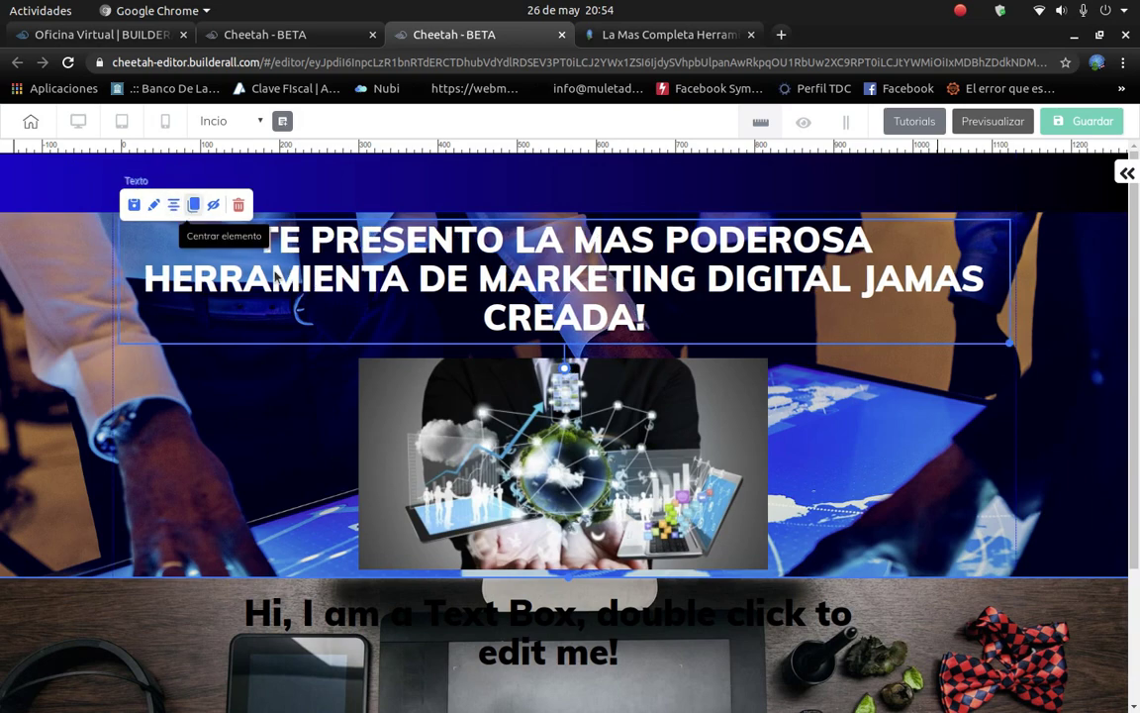
Center the 3D image horizontally in the headline panel.
click(527, 452)
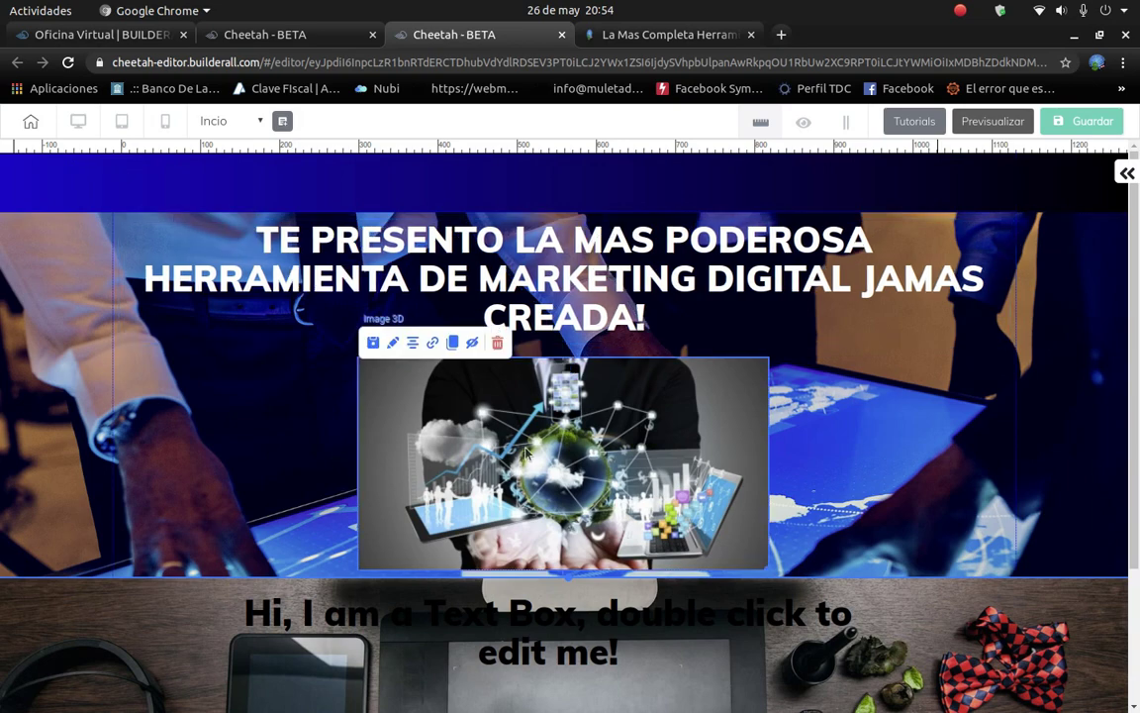
click(419, 348)
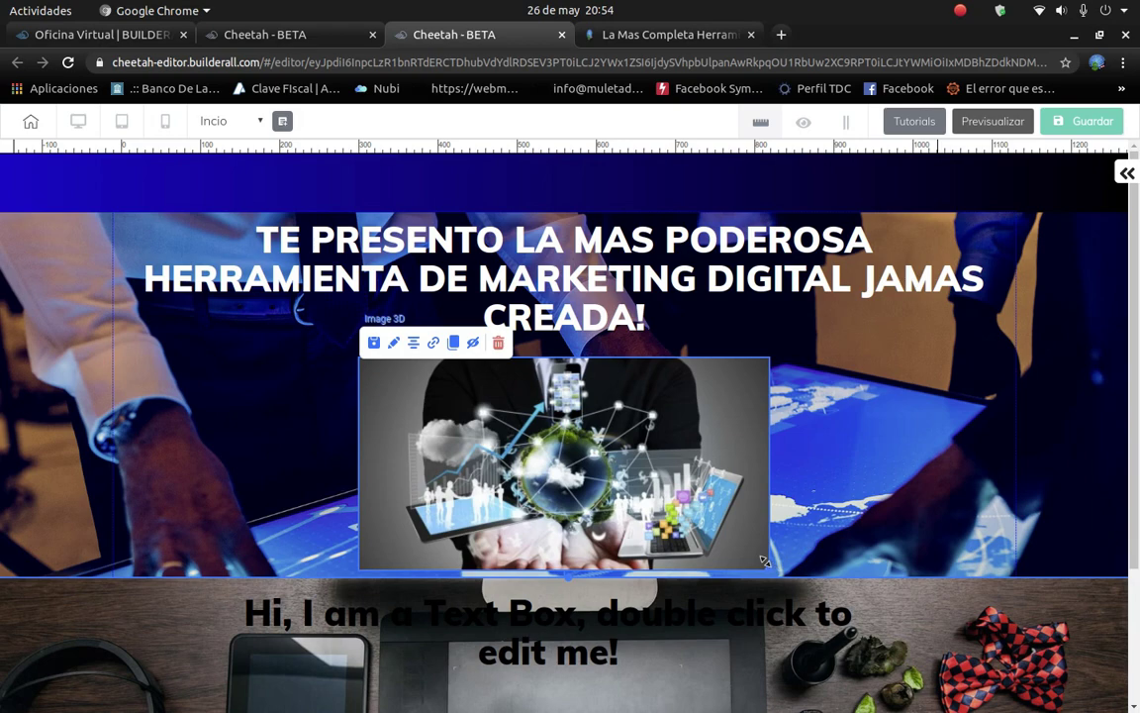
click(893, 478)
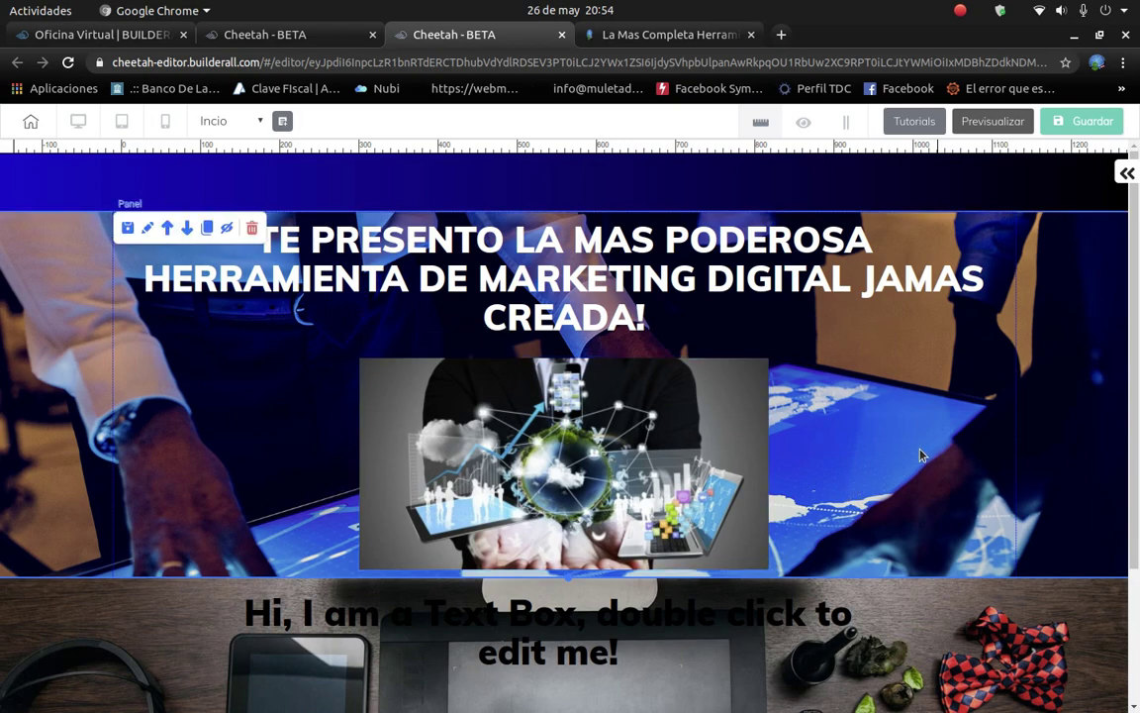
scroll(921, 455, down, 1)
scroll(847, 509, up, 1)
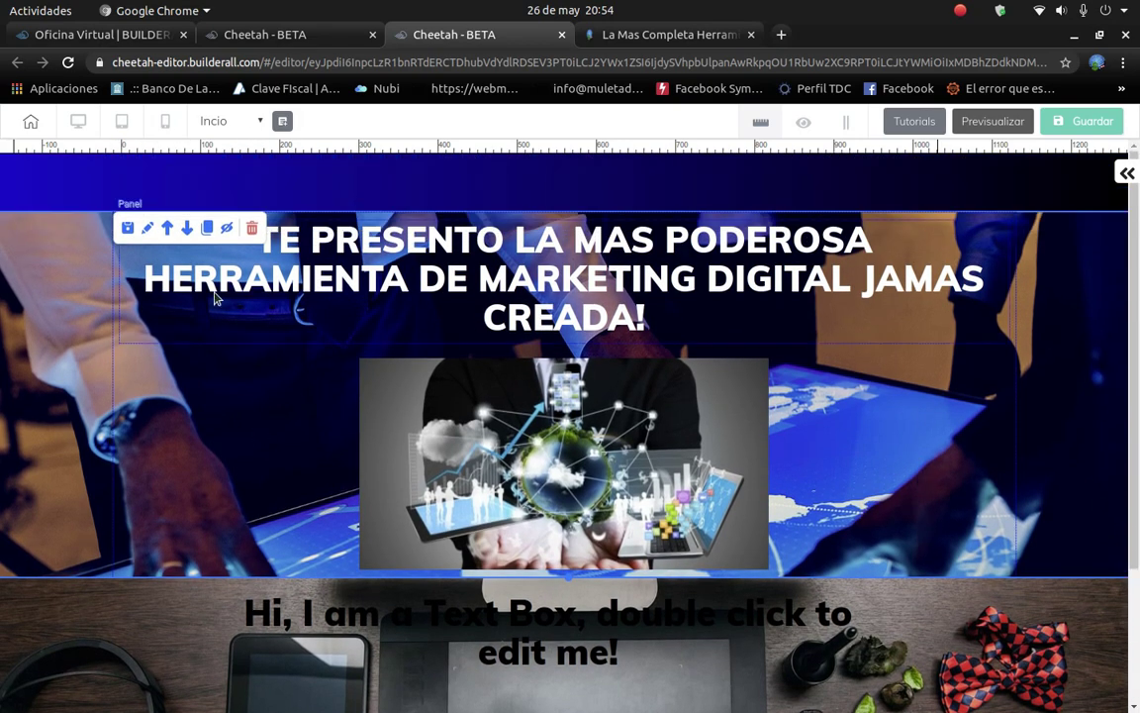
Left-align the entire headline text.
click(381, 277)
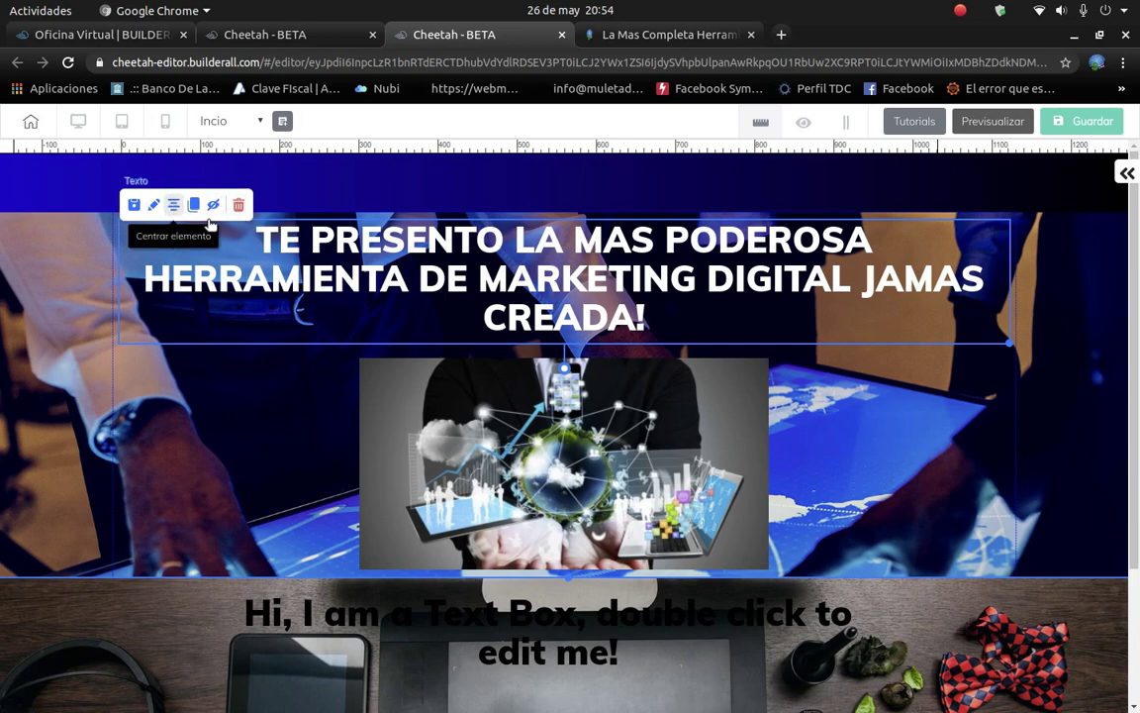
double_click(654, 316)
drag(655, 317, 143, 198)
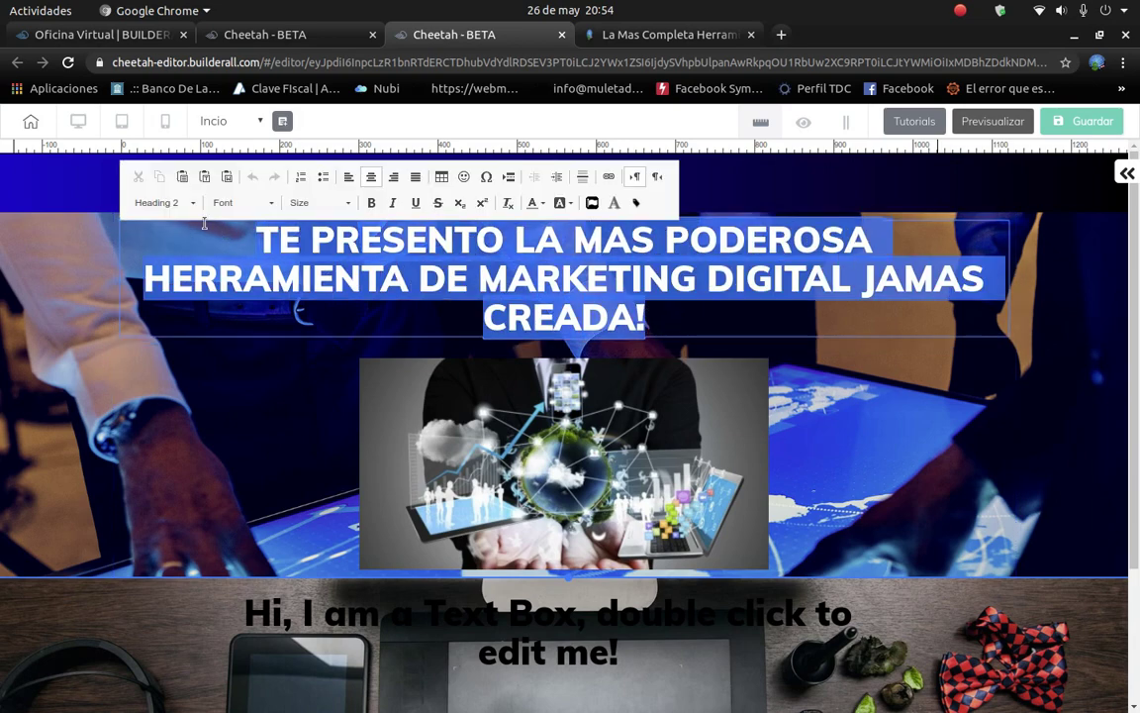
click(348, 176)
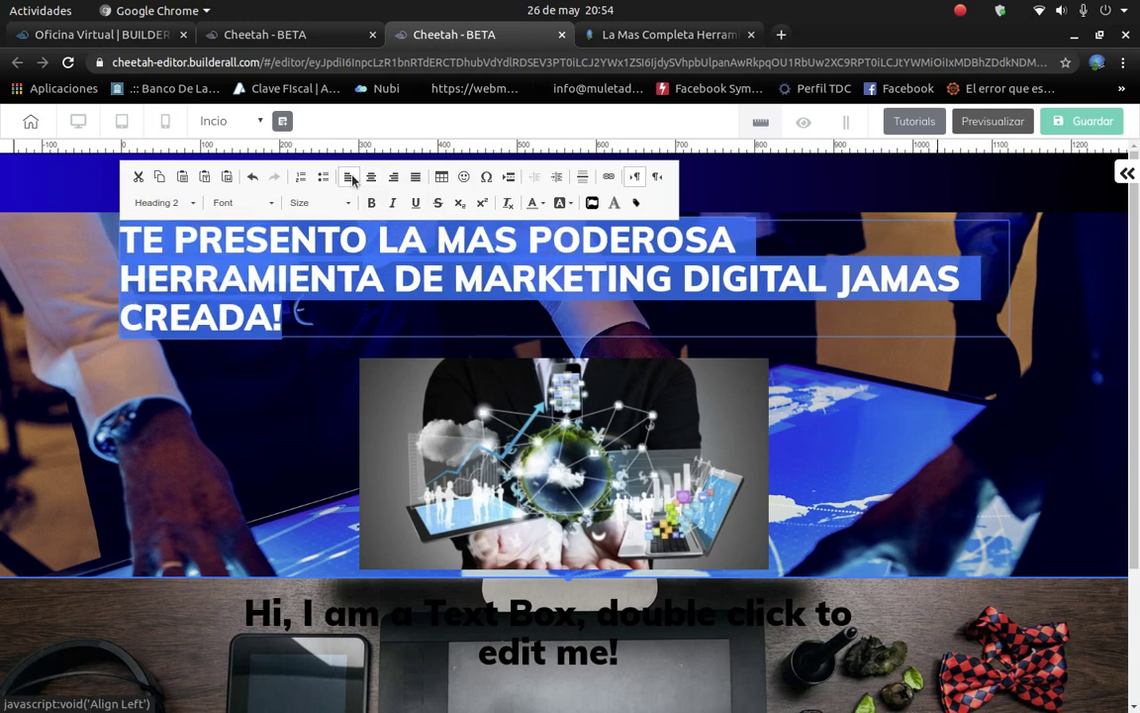
click(921, 421)
Enlarge the image and place it at the right side of the headline panel, just under the headline's second line.
drag(661, 473, 729, 428)
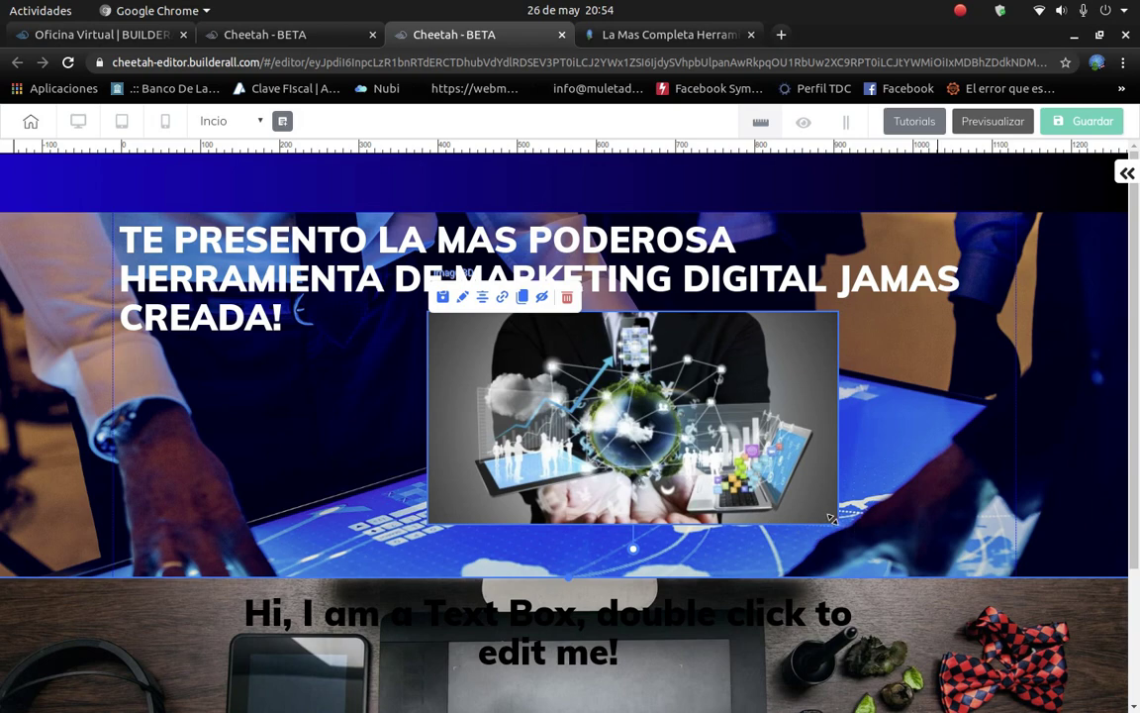
drag(831, 519, 911, 555)
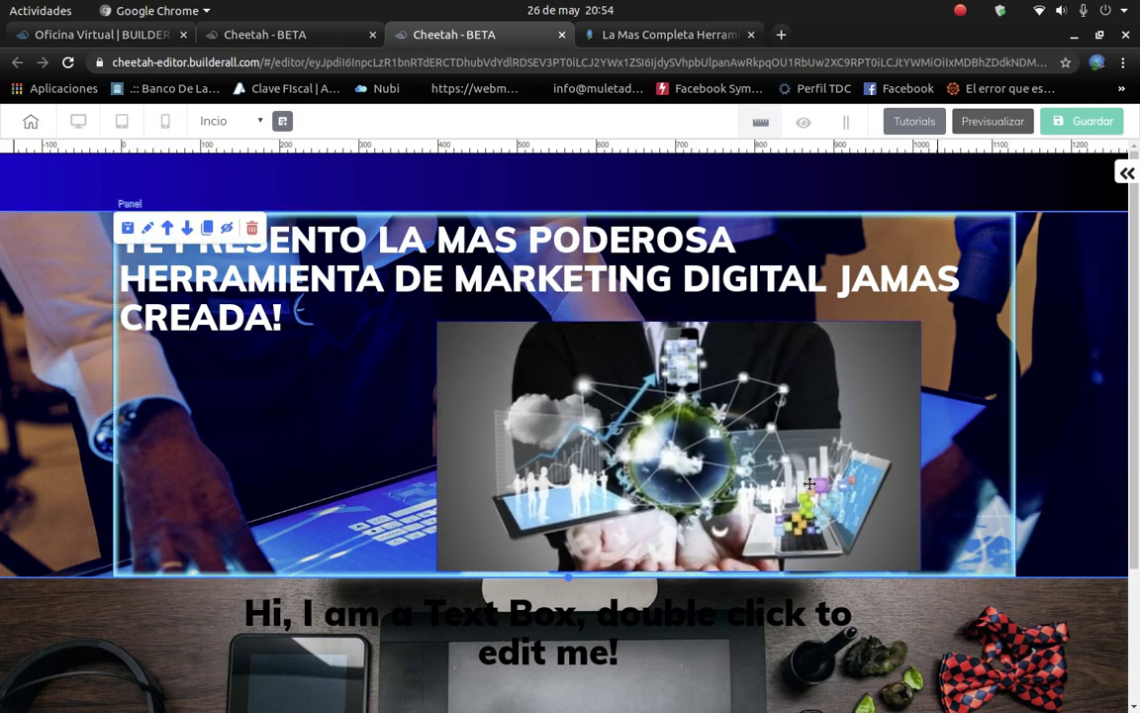
drag(810, 483, 879, 483)
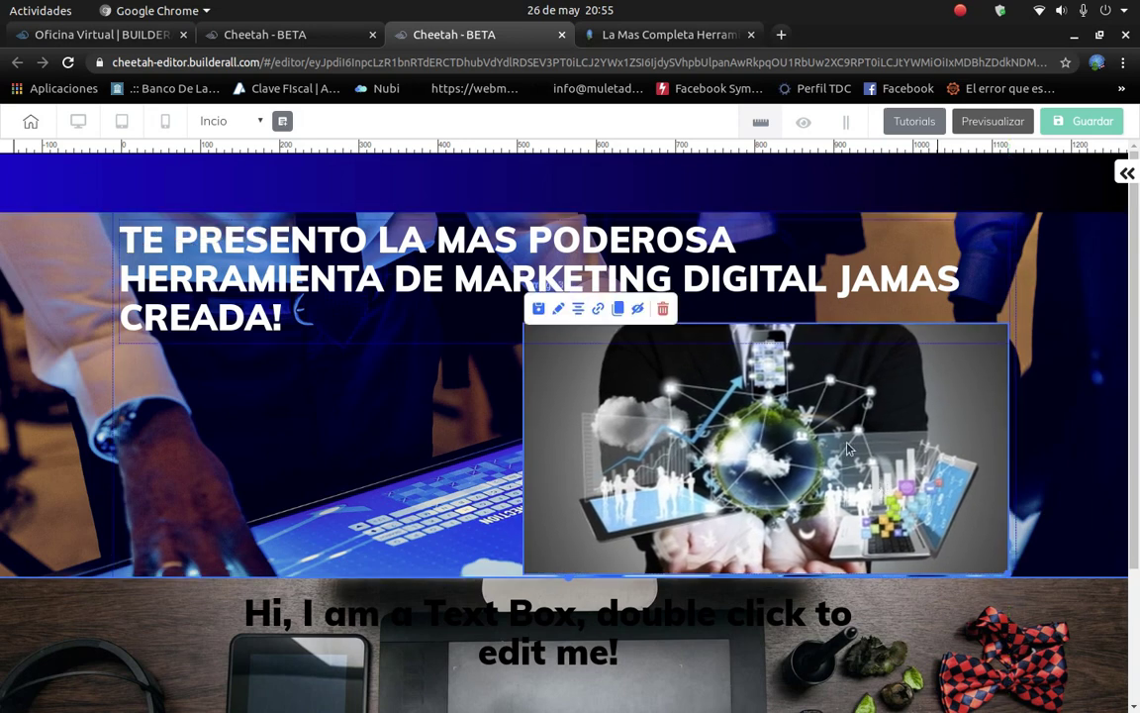
Copy the heading "HAZ CRECER TU NEGOCIO ONLINE, DE FORMA RÁPIDA Y SIMPLE" from the reference landing page and return to the page editor.
click(401, 454)
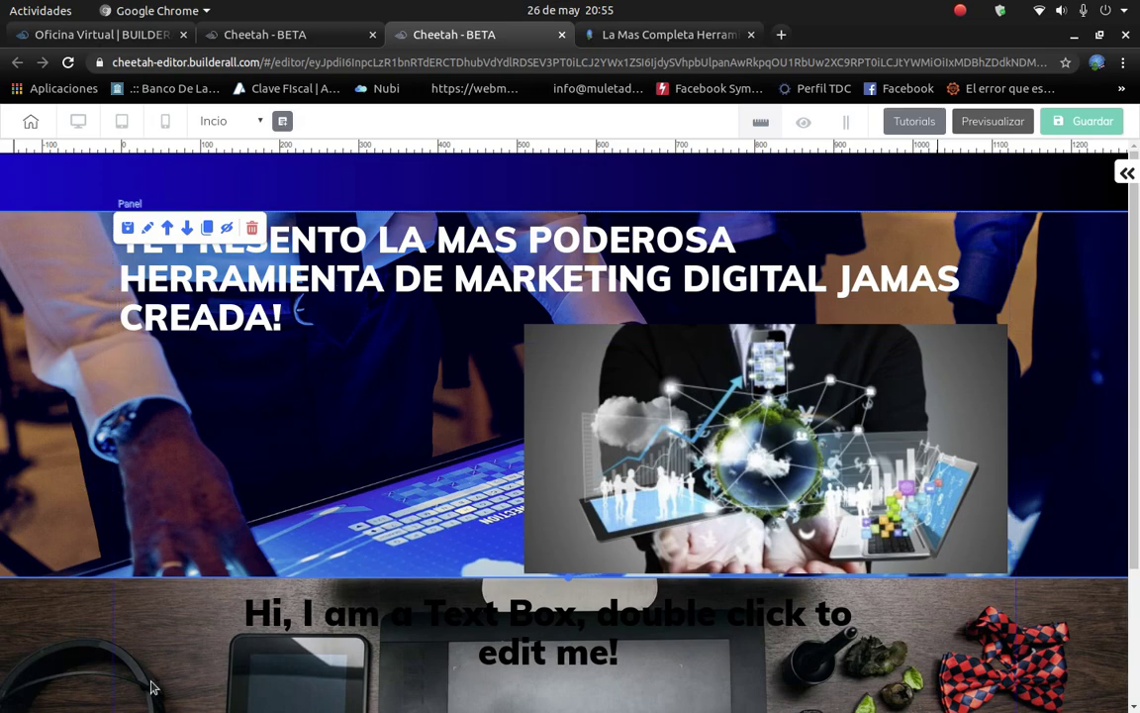
click(178, 662)
scroll(553, 535, down, 3)
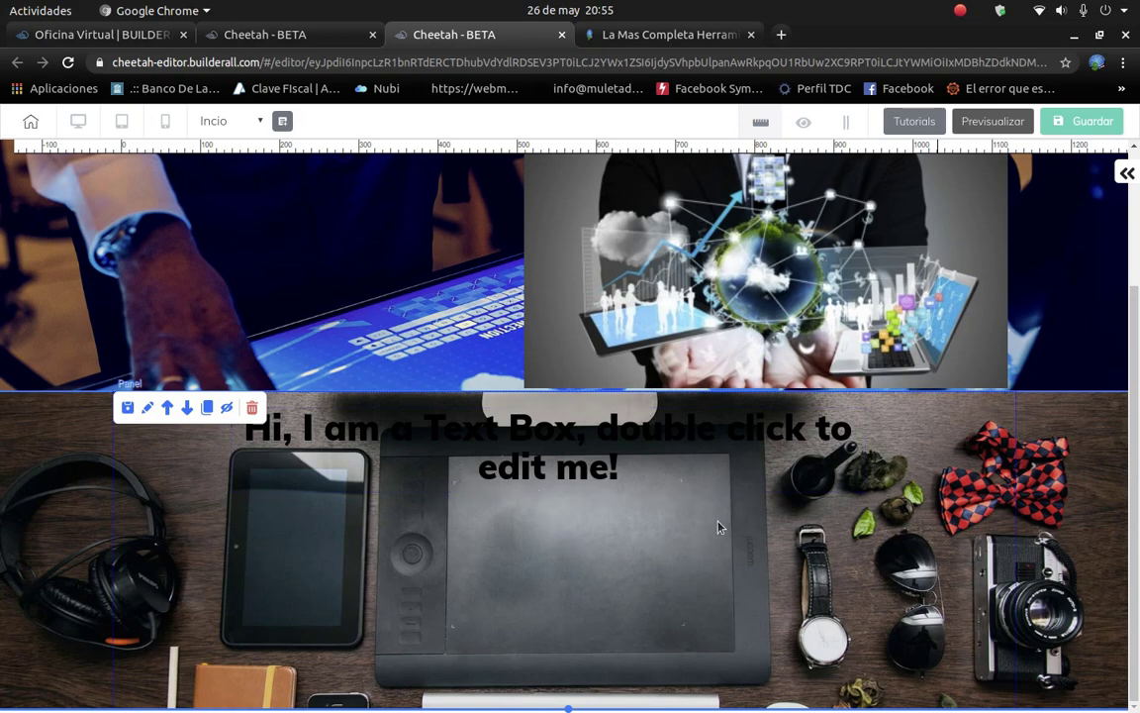
click(632, 35)
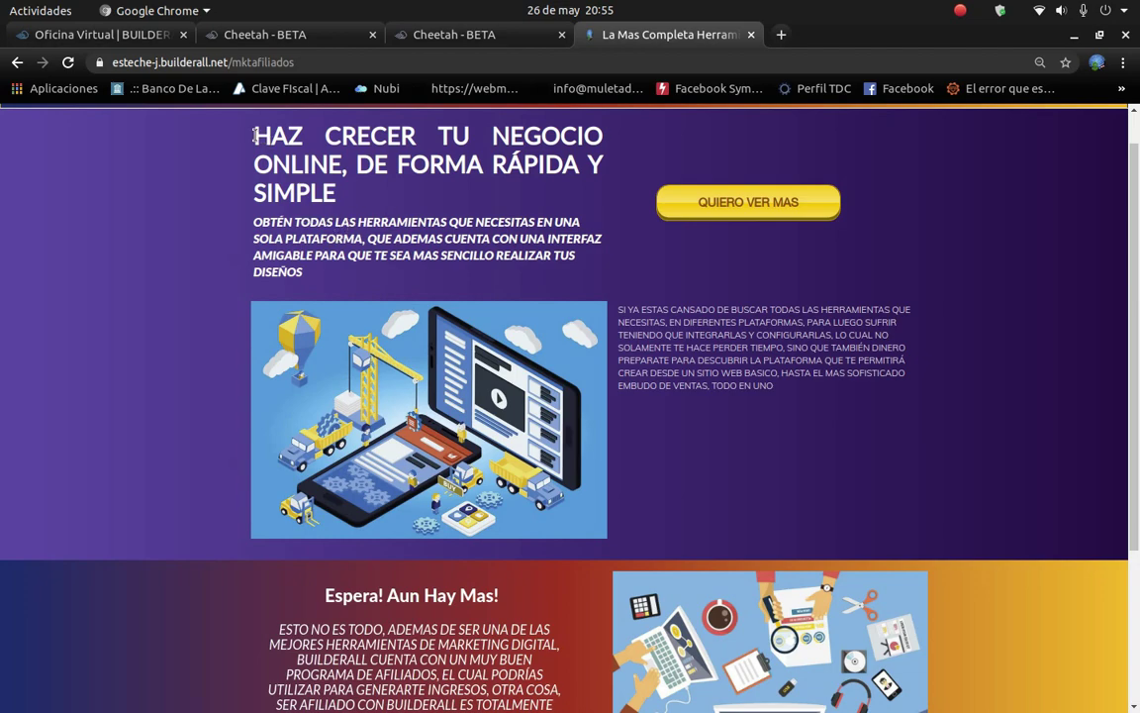
drag(255, 136, 336, 208)
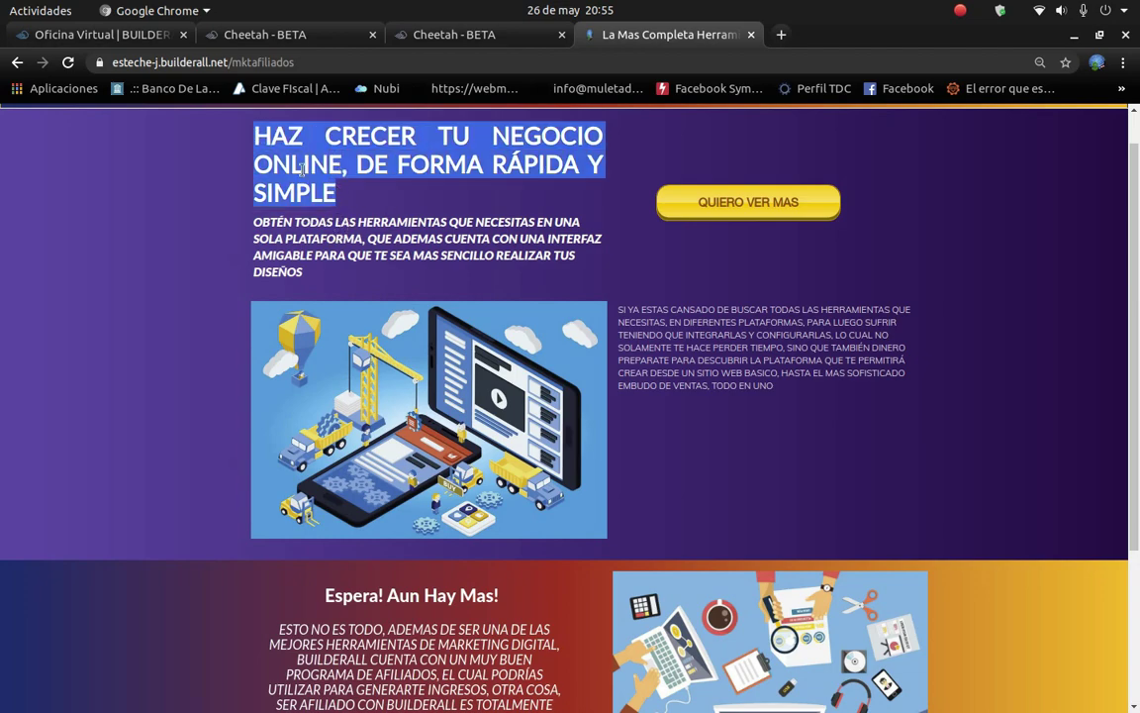
right_click(302, 168)
click(307, 181)
click(441, 36)
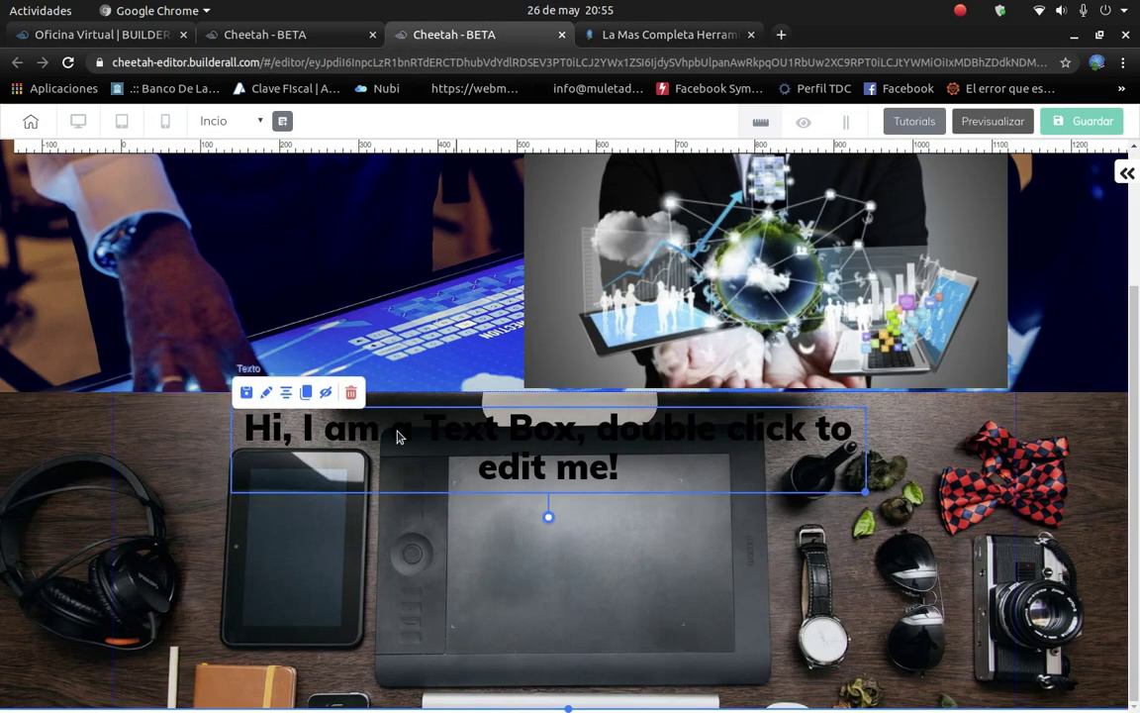
Replace the placeholder text in the desk-photo panel with the copied heading.
double_click(623, 482)
drag(624, 482, 245, 425)
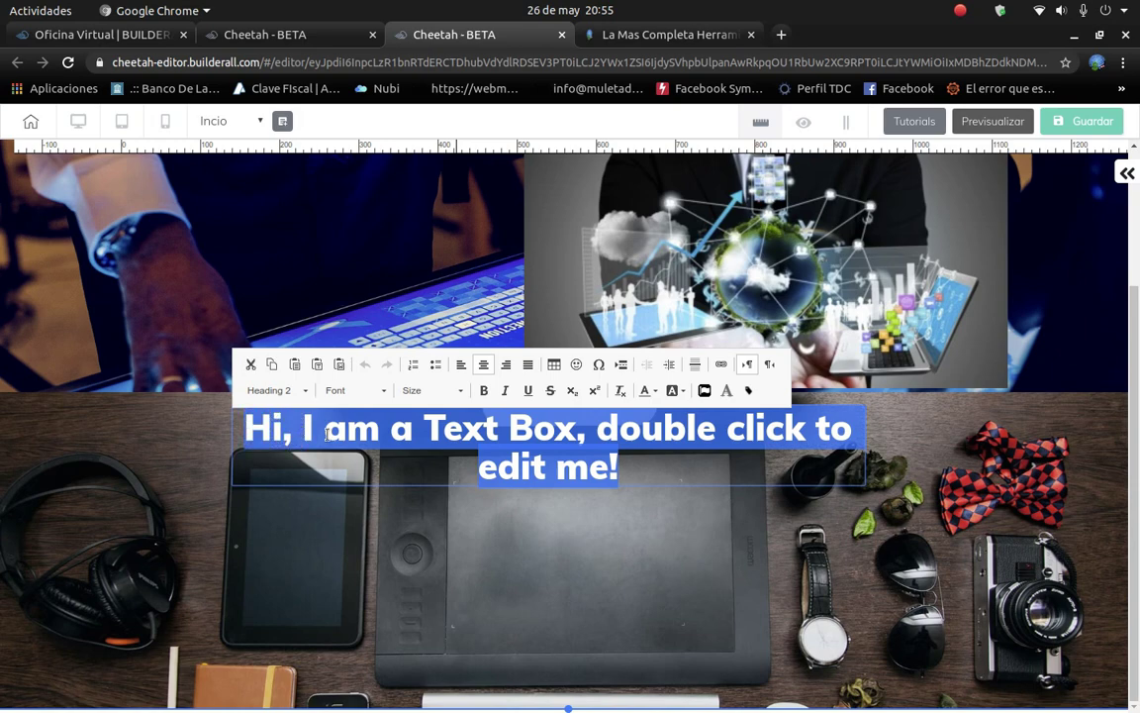
key(ctrl+v)
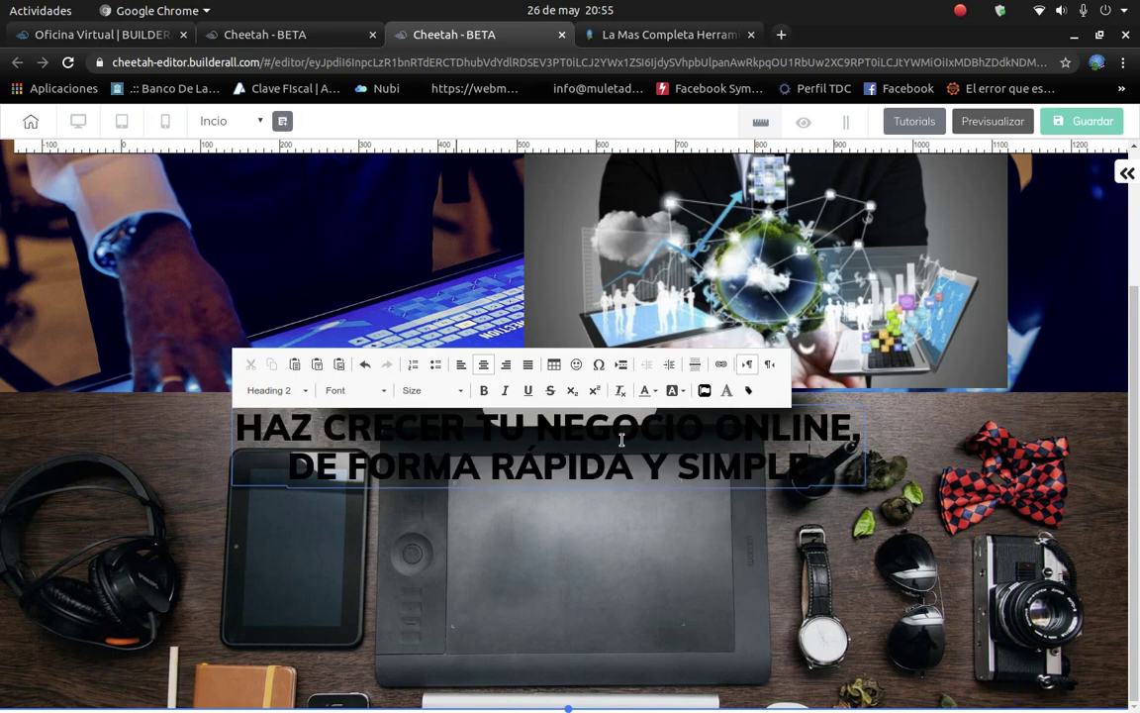
Color the entire "HAZ CRECER TU NEGOCIO ONLINE" heading white.
drag(832, 461, 223, 451)
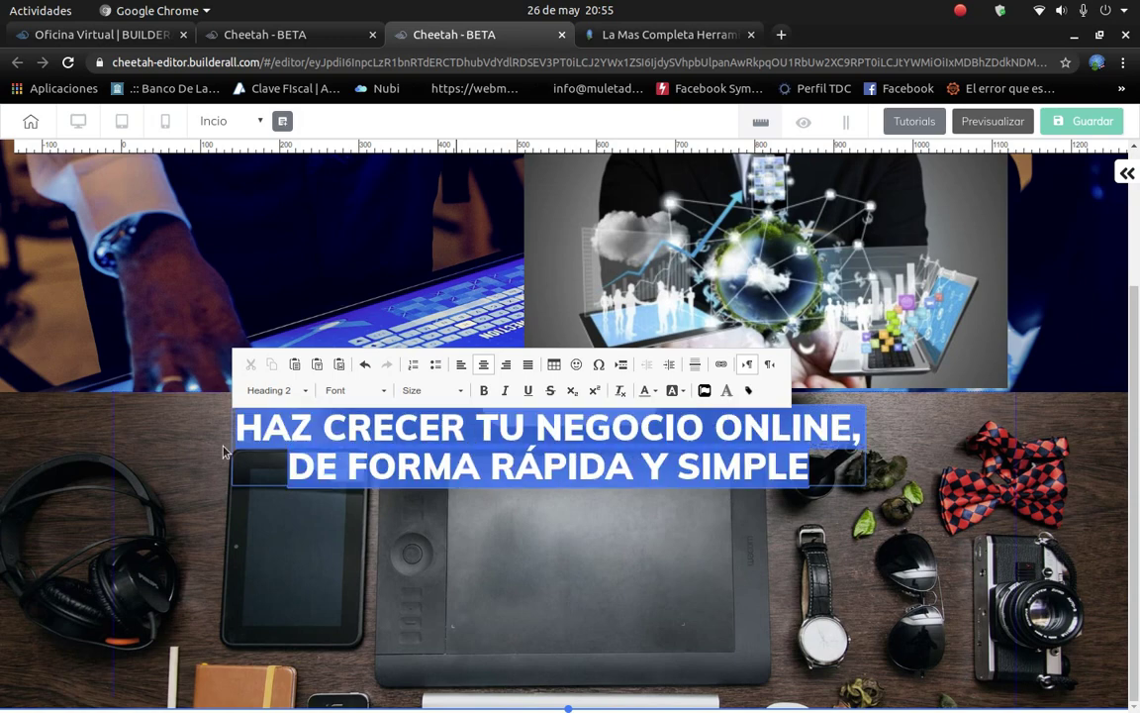
click(655, 392)
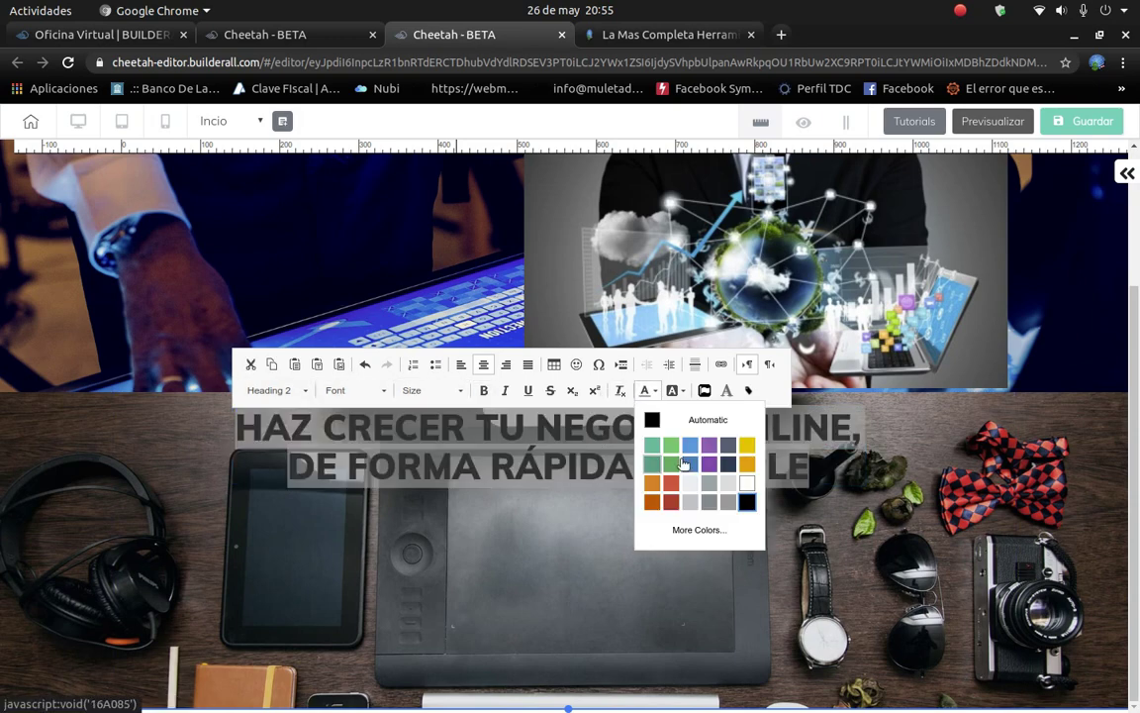
click(681, 509)
click(565, 495)
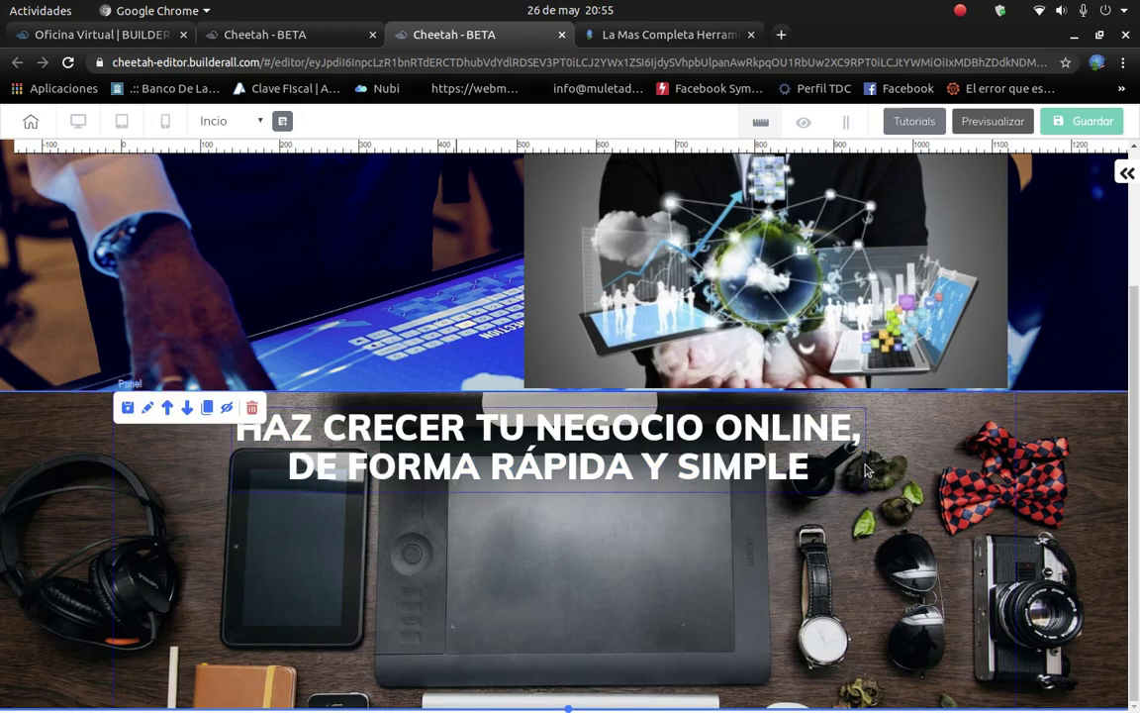
Narrow the heading box to a bit over a third of its width and move it to the content area's left edge.
click(849, 462)
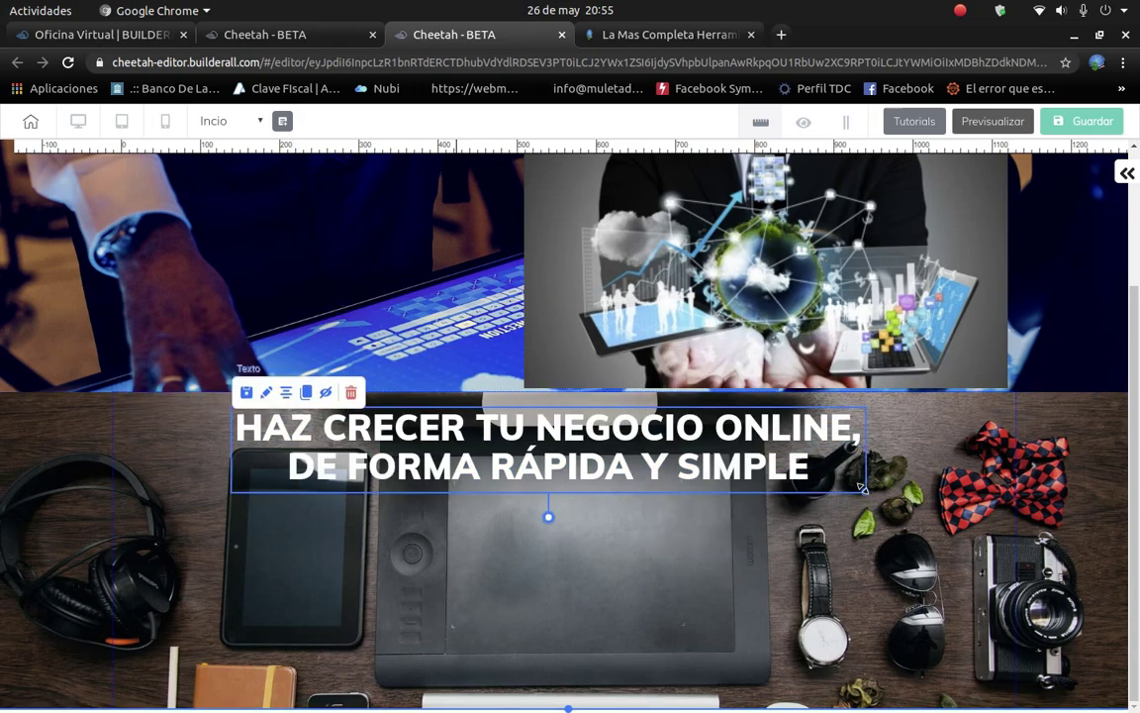
drag(862, 487, 464, 458)
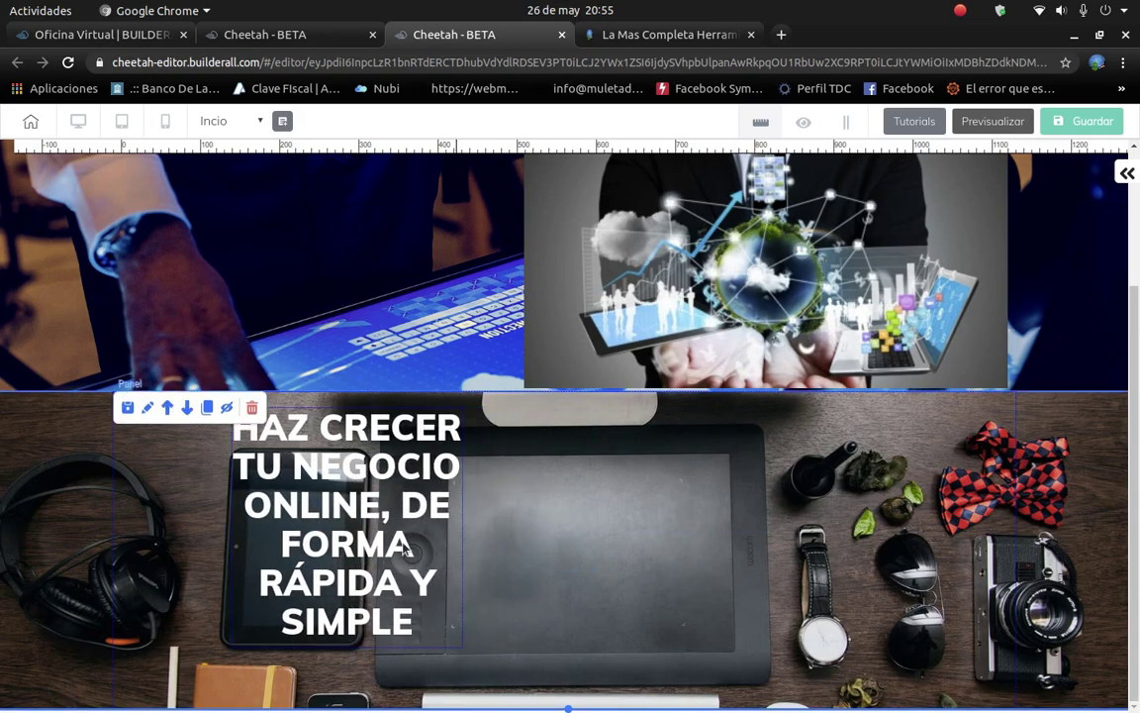
drag(406, 544, 296, 532)
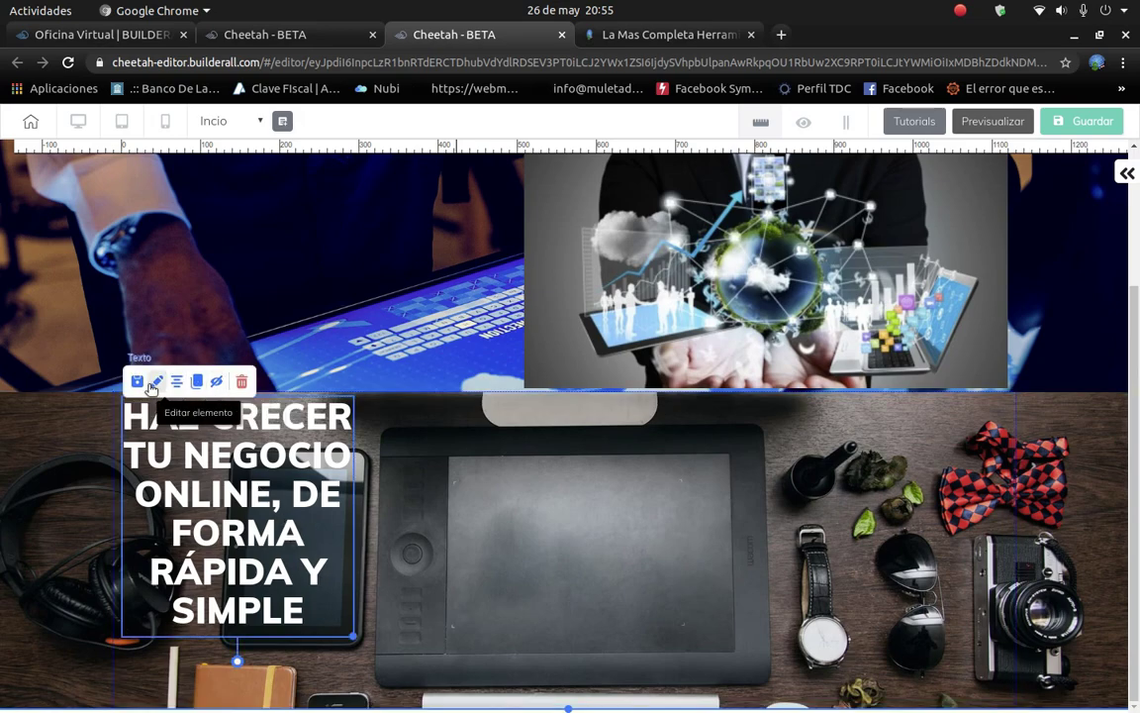
Set the entire heading's font size to 20 and widen its box slightly.
double_click(309, 616)
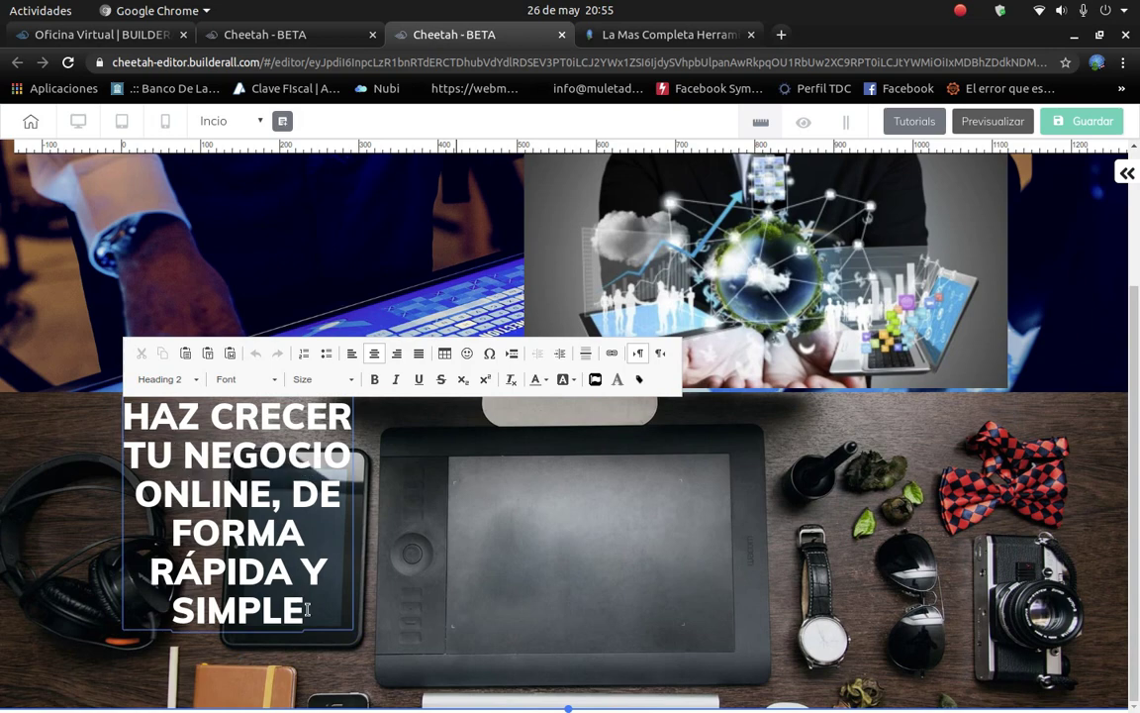
drag(307, 614, 133, 411)
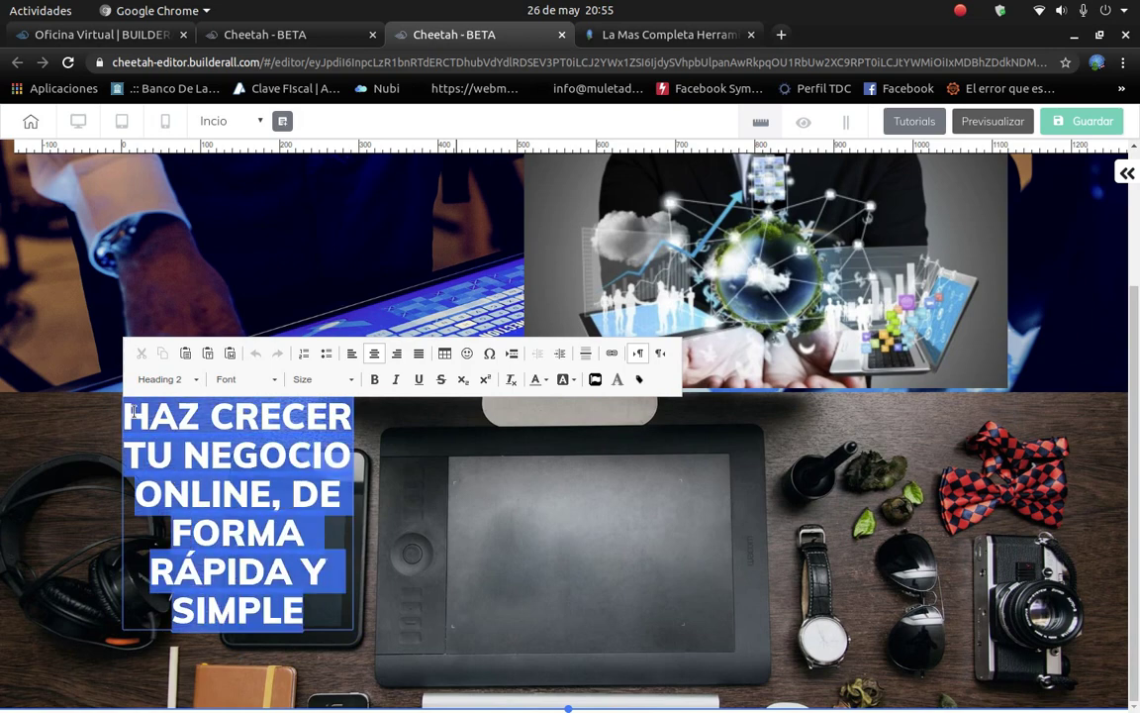
click(350, 404)
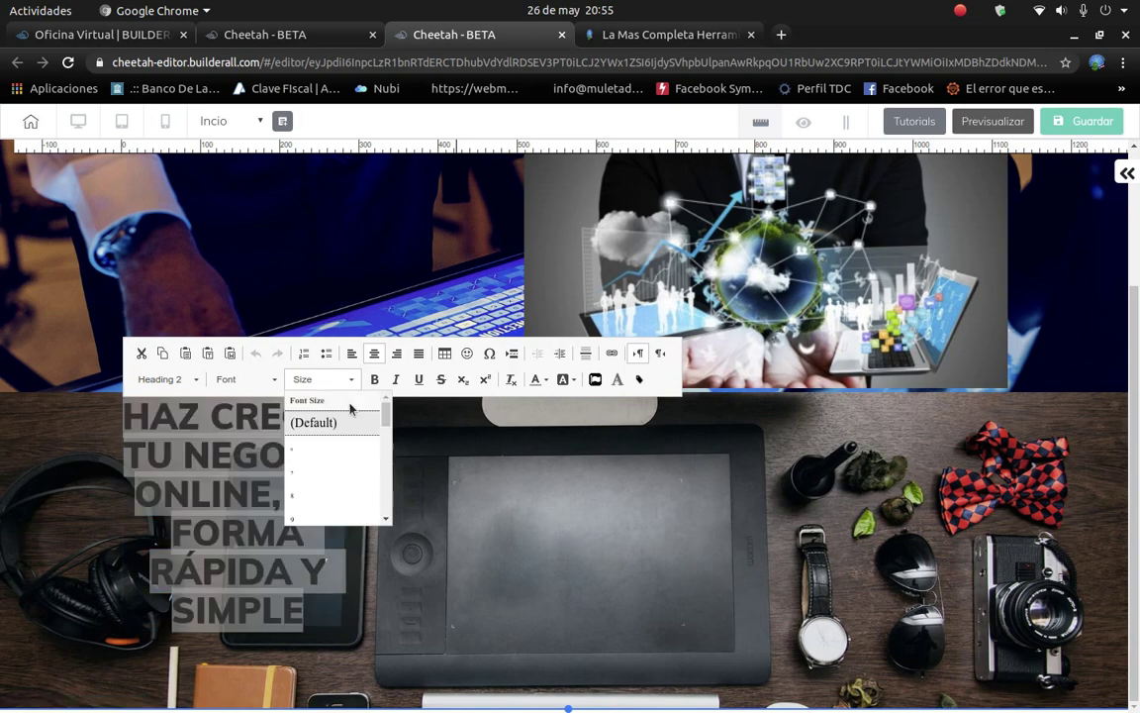
scroll(336, 485, down, 3)
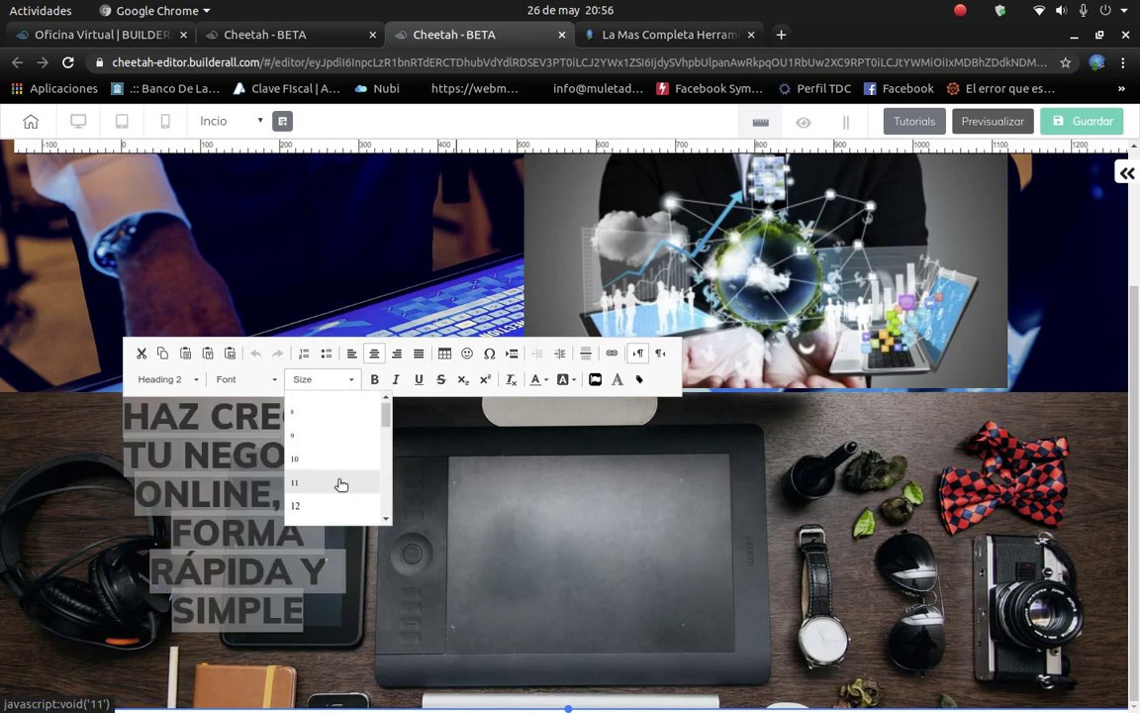
scroll(319, 503, down, 3)
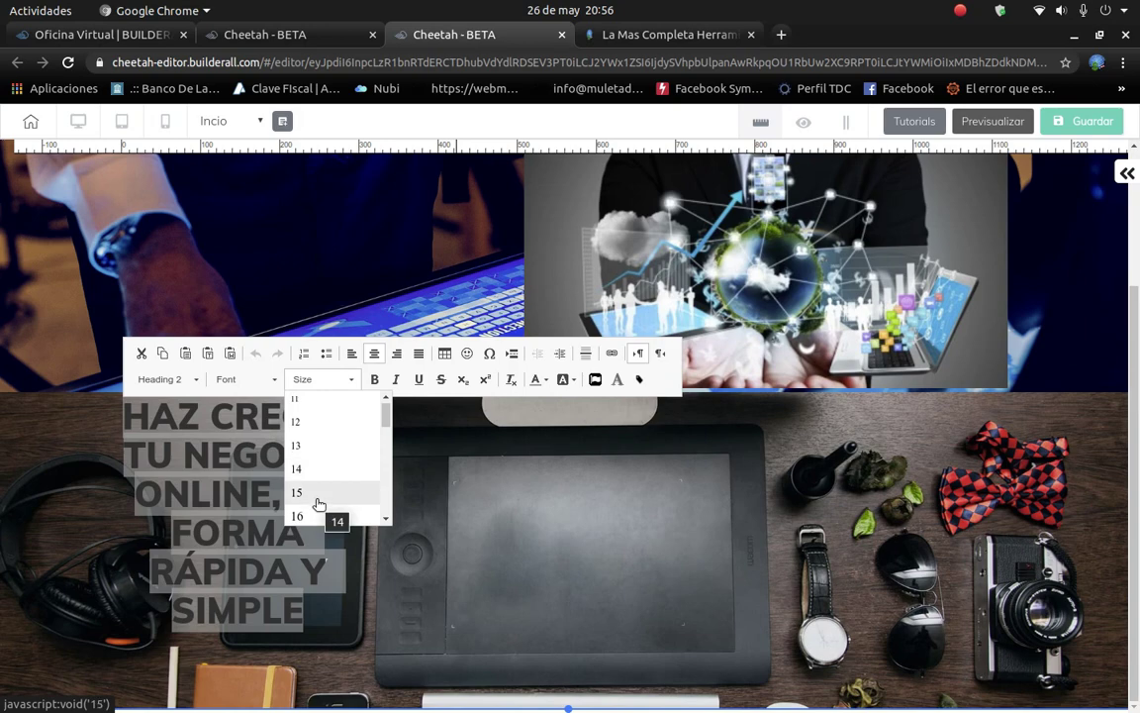
scroll(318, 501, down, 3)
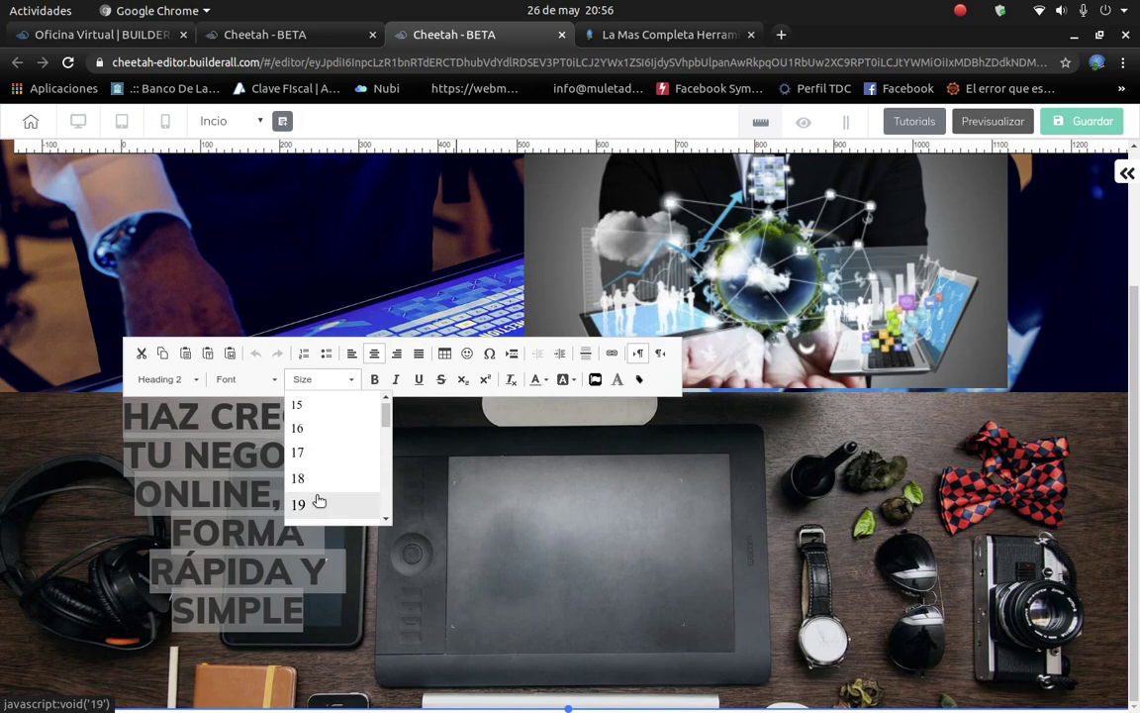
click(319, 501)
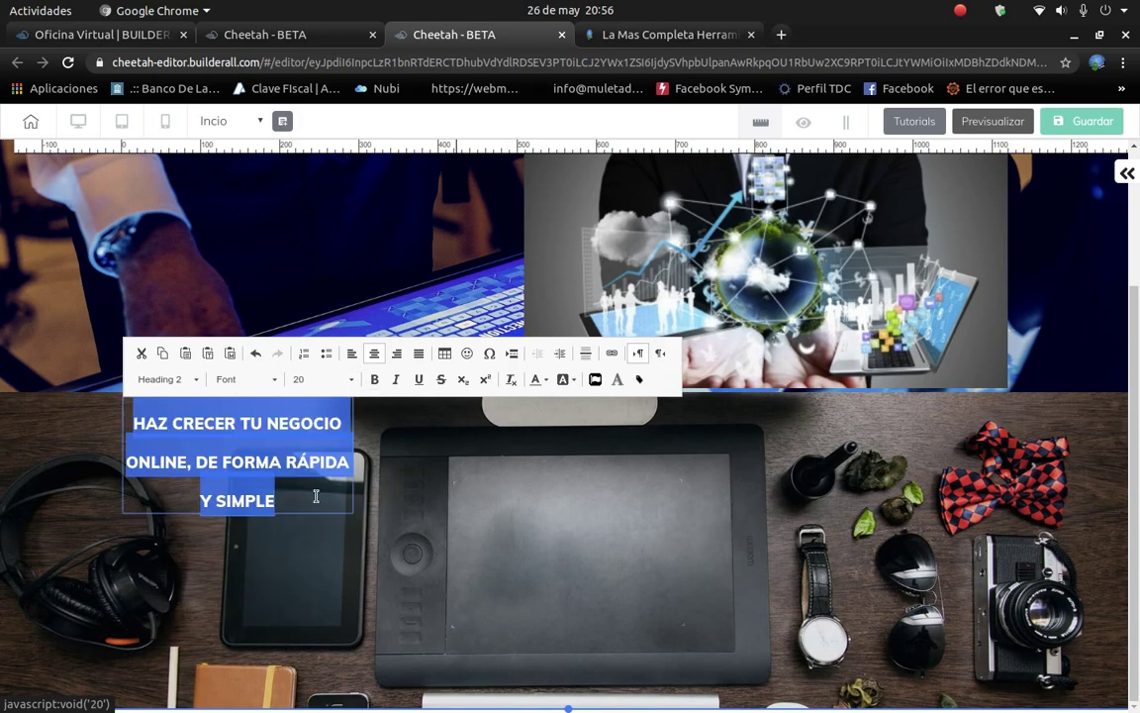
click(382, 499)
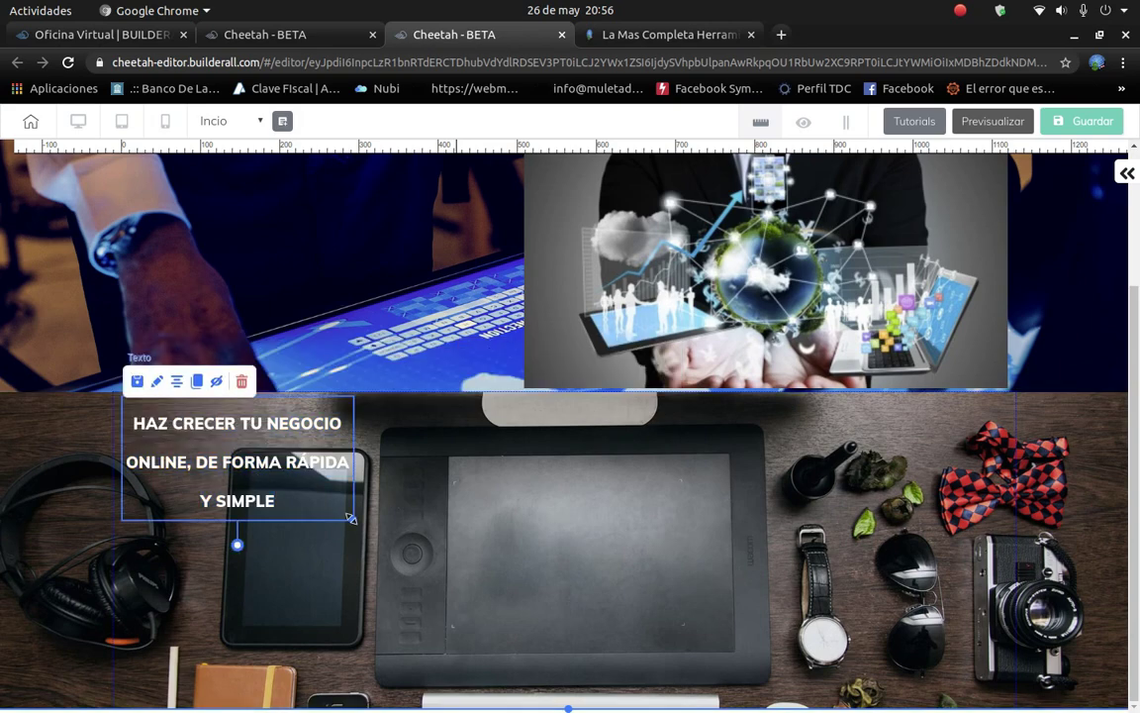
drag(352, 517, 395, 519)
click(485, 557)
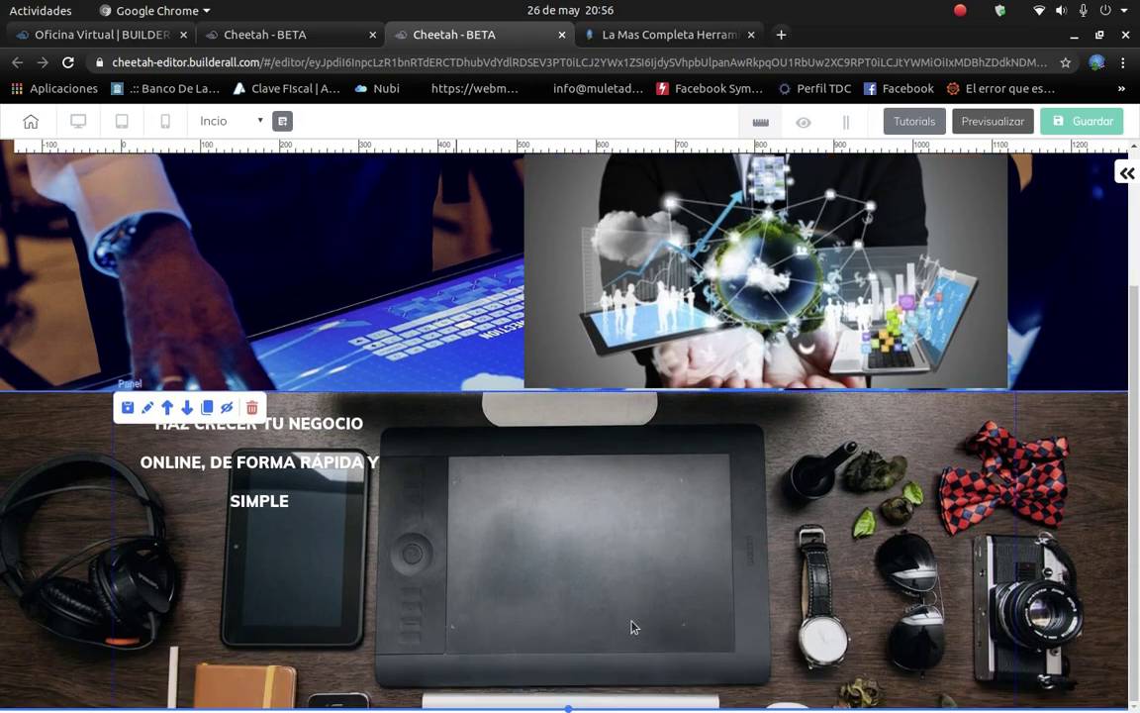
Copy the subheading beginning "OBTÉN TODAS LAS HERRAMIENTAS QUE NECESITAS" from the reference landing page and return to the page editor.
click(659, 34)
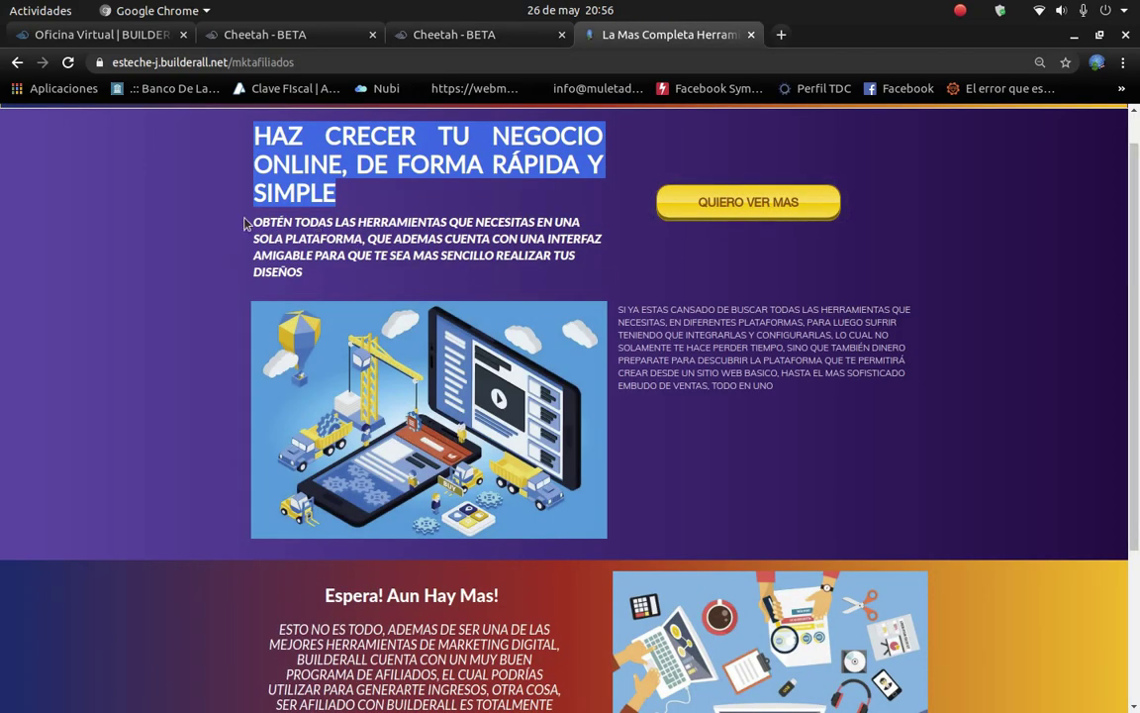
drag(254, 220, 488, 281)
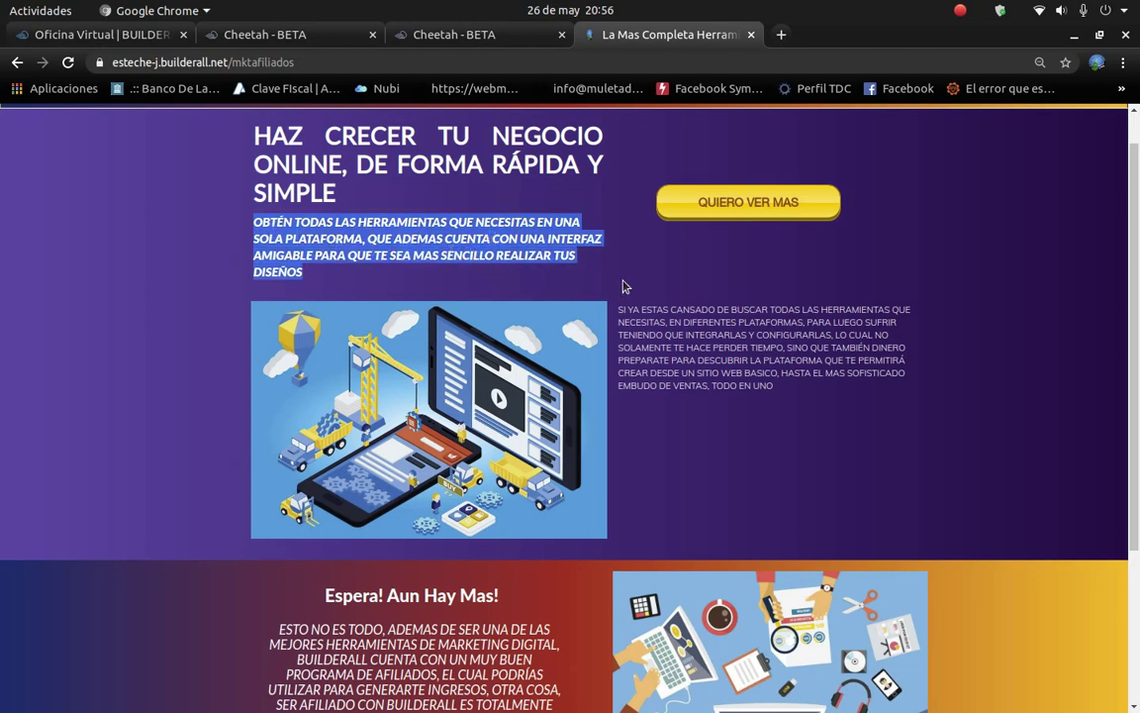
right_click(518, 240)
click(552, 255)
click(467, 34)
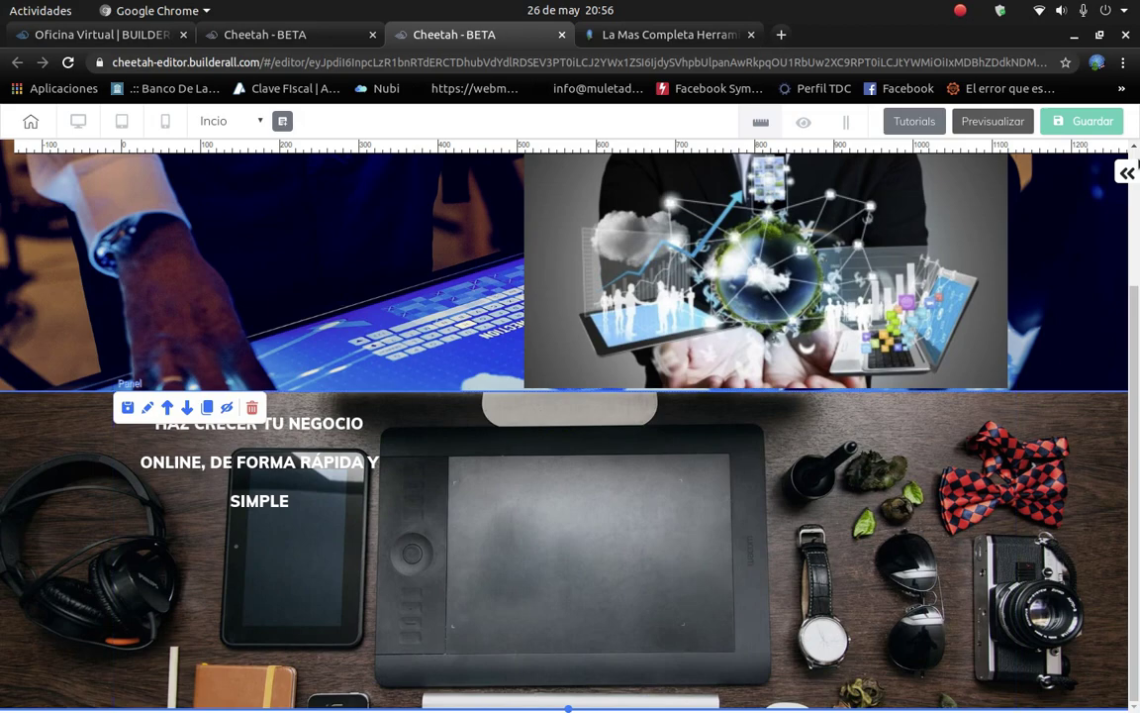
Add a paragraph text element right of the heading in the desk-photo panel and replace its text with the copied subheading.
click(1127, 175)
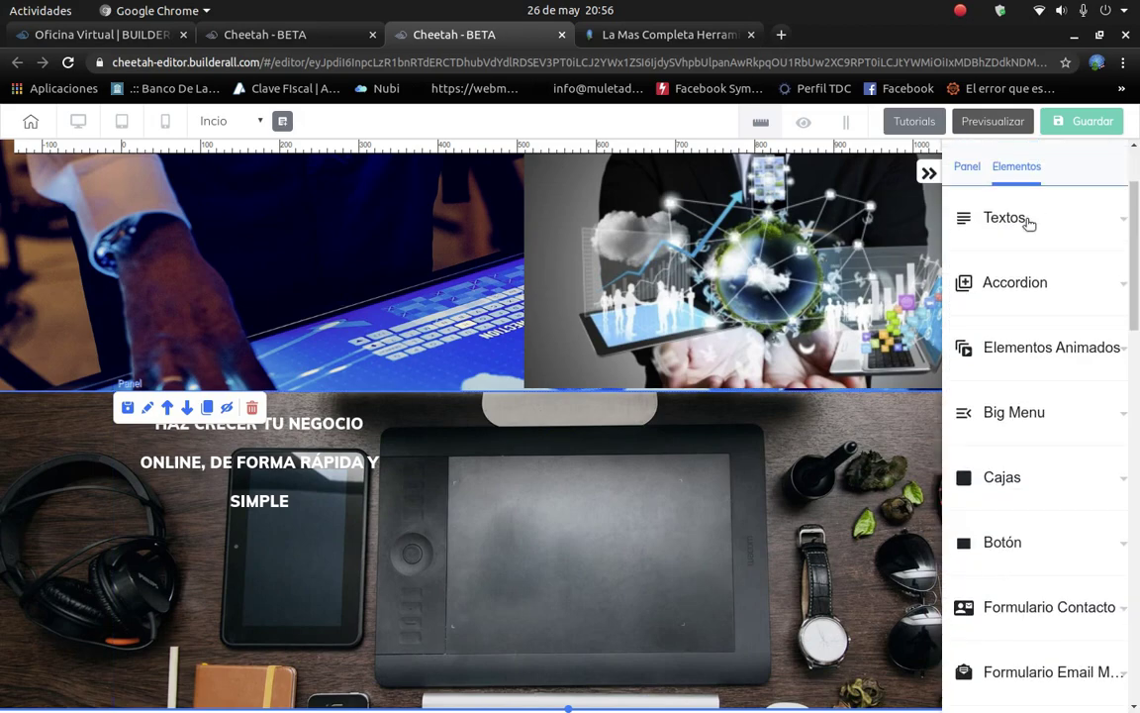
click(1027, 222)
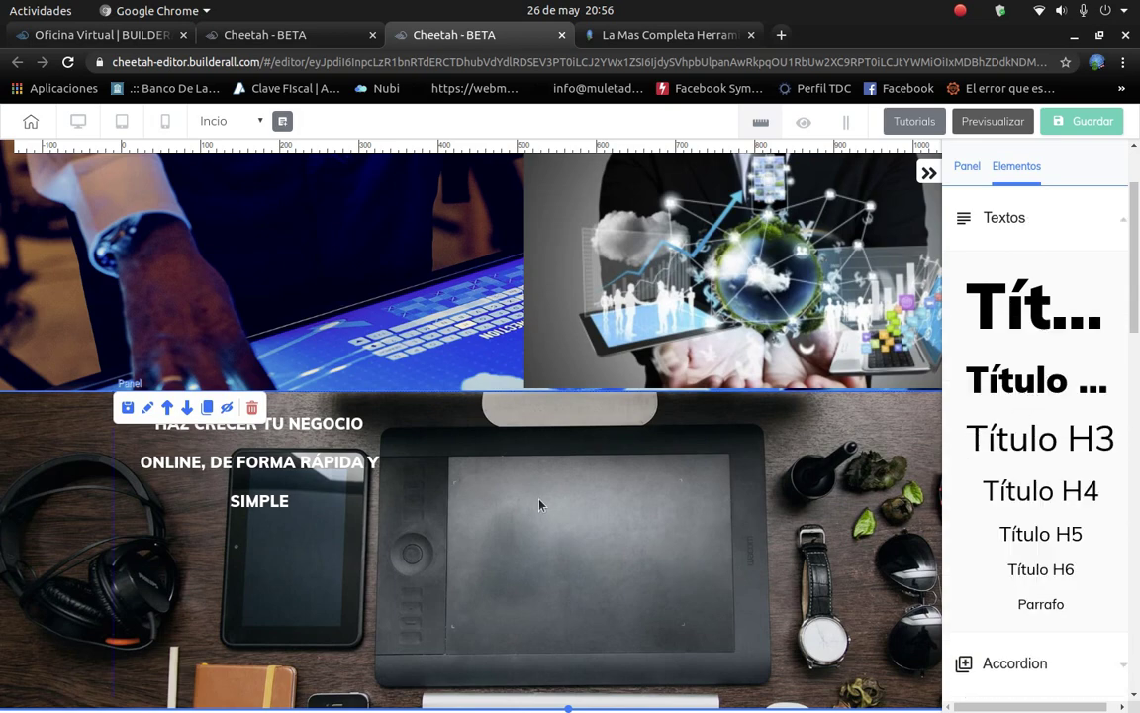
scroll(1083, 471, down, 3)
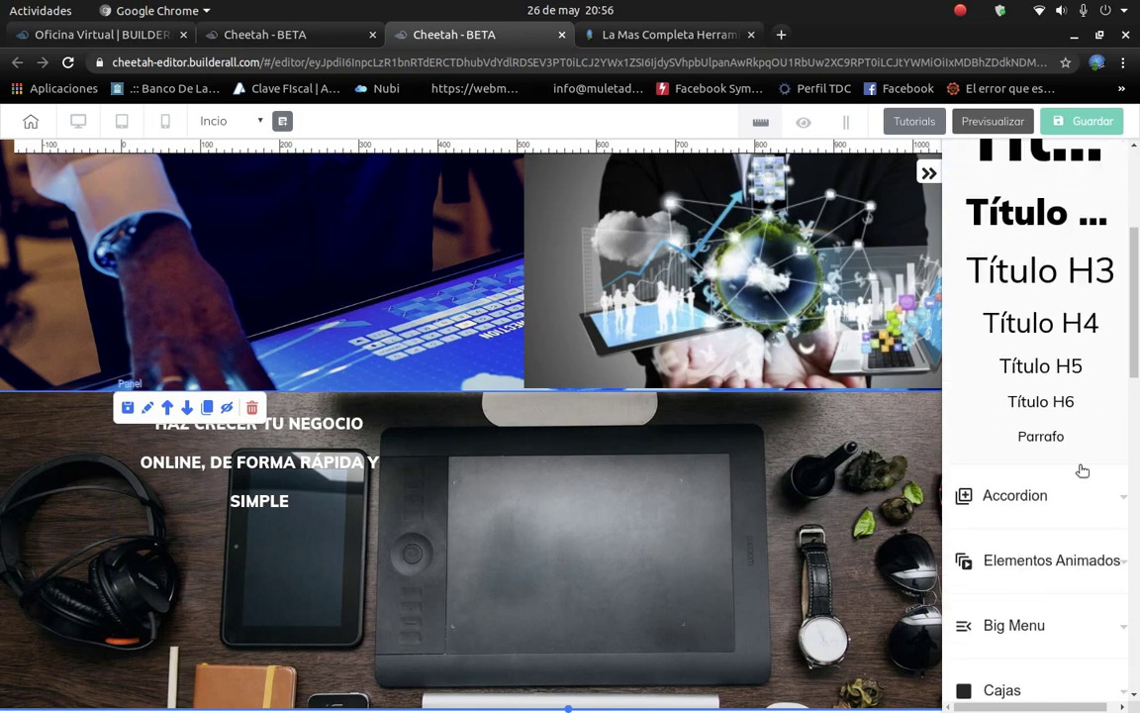
drag(1055, 437, 514, 530)
double_click(693, 538)
text(OBTÉN TODAS LAS HERRAMIENTAS QUE NECESITAS EN UNA SOLA PLATAFORMA QUE ADEMAS CUENTA CON UNA INTERFAZ AMIGABLE PARA QUE TE SEA MAS SENCILLO REALIZAR TUS DISEÑOS)
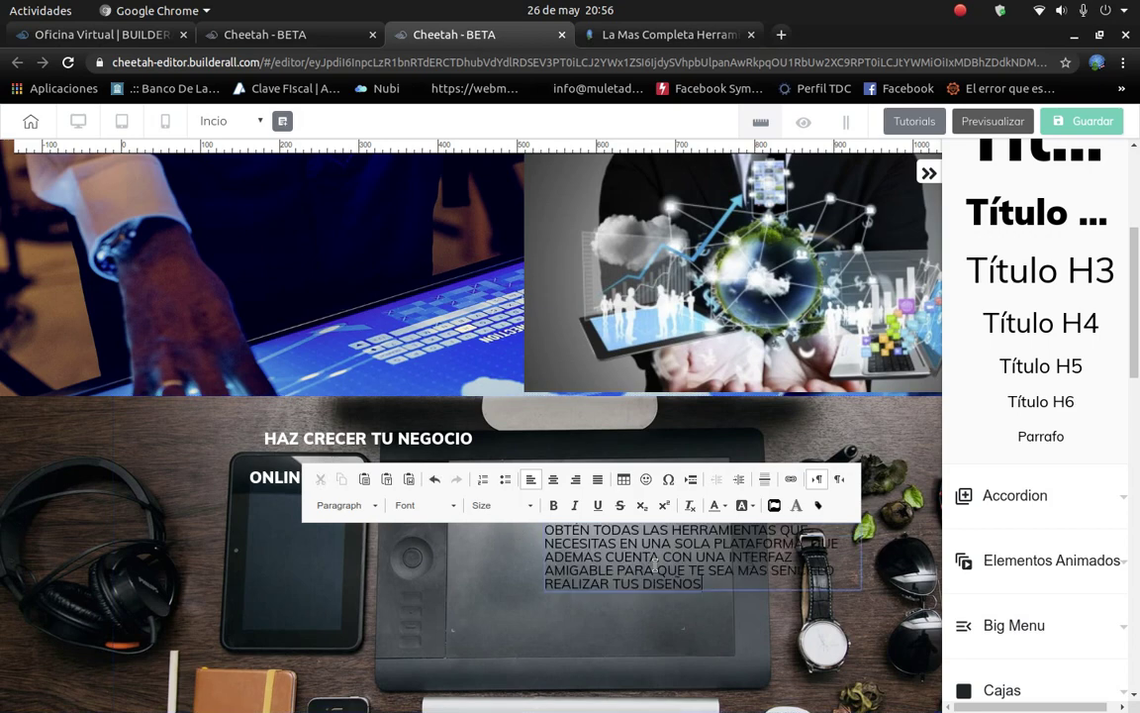
Color the entire new paragraph white.
drag(580, 561, 545, 529)
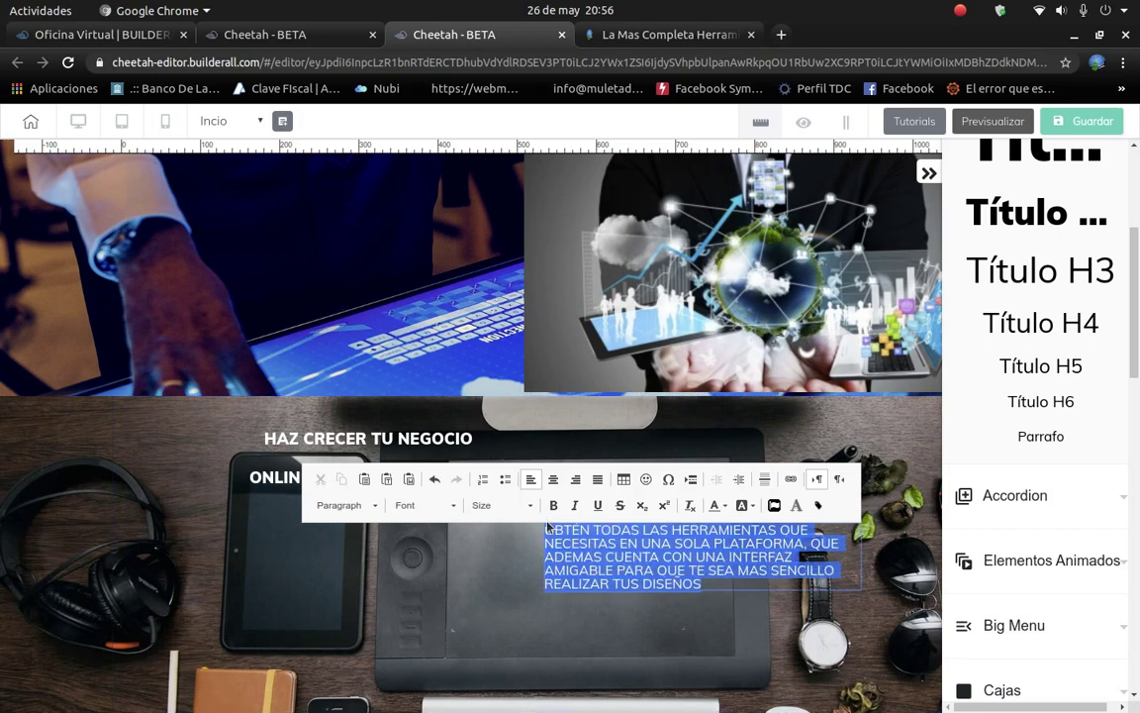
click(716, 508)
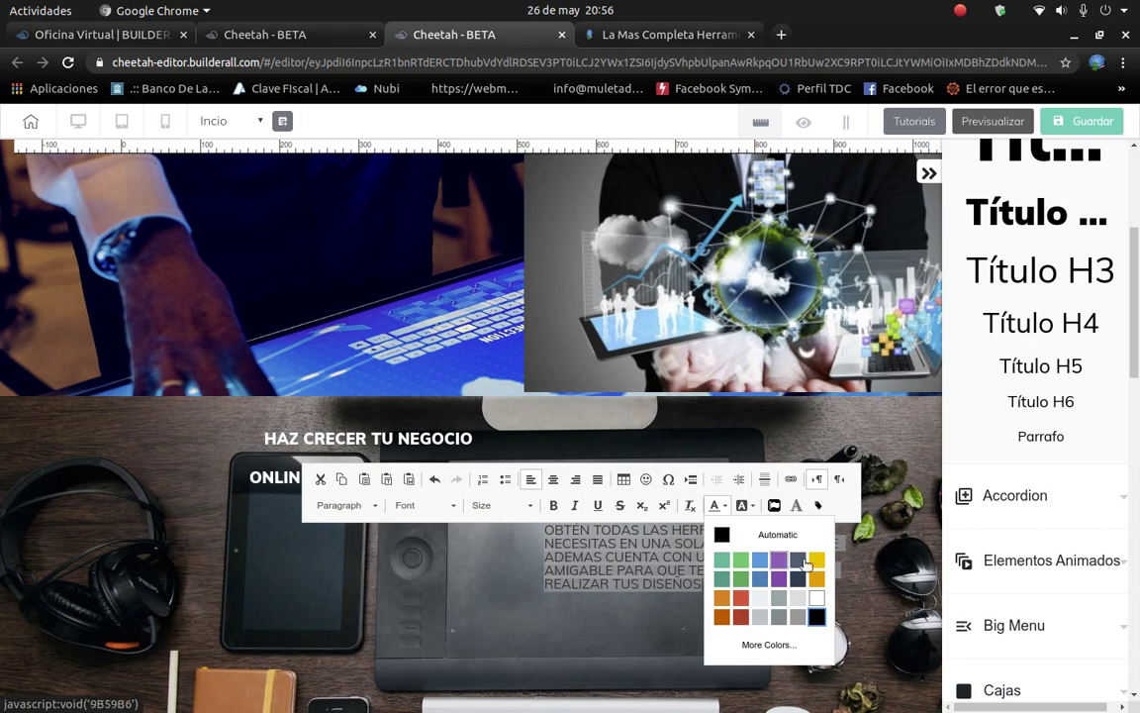
click(816, 598)
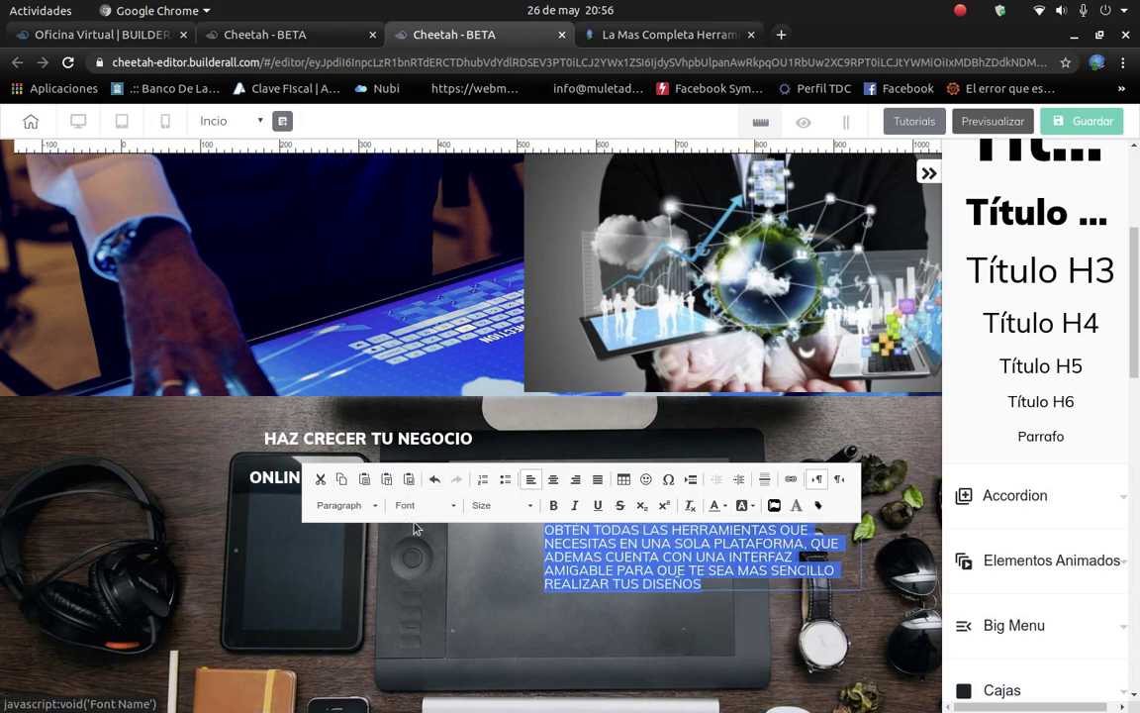
click(555, 636)
Apply the Neutral Heading 1 style to the entire "HAZ CRECER TU NEGOCIO ONLINE" heading in the desk-photo panel.
click(476, 480)
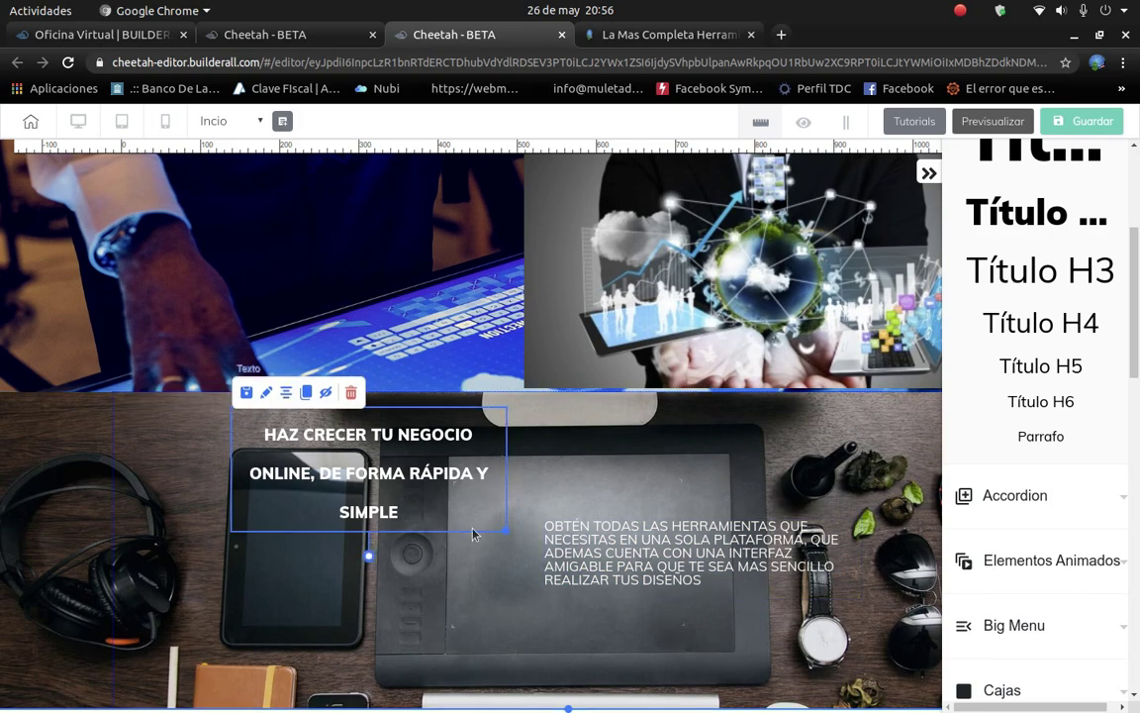
double_click(413, 510)
drag(411, 511, 261, 433)
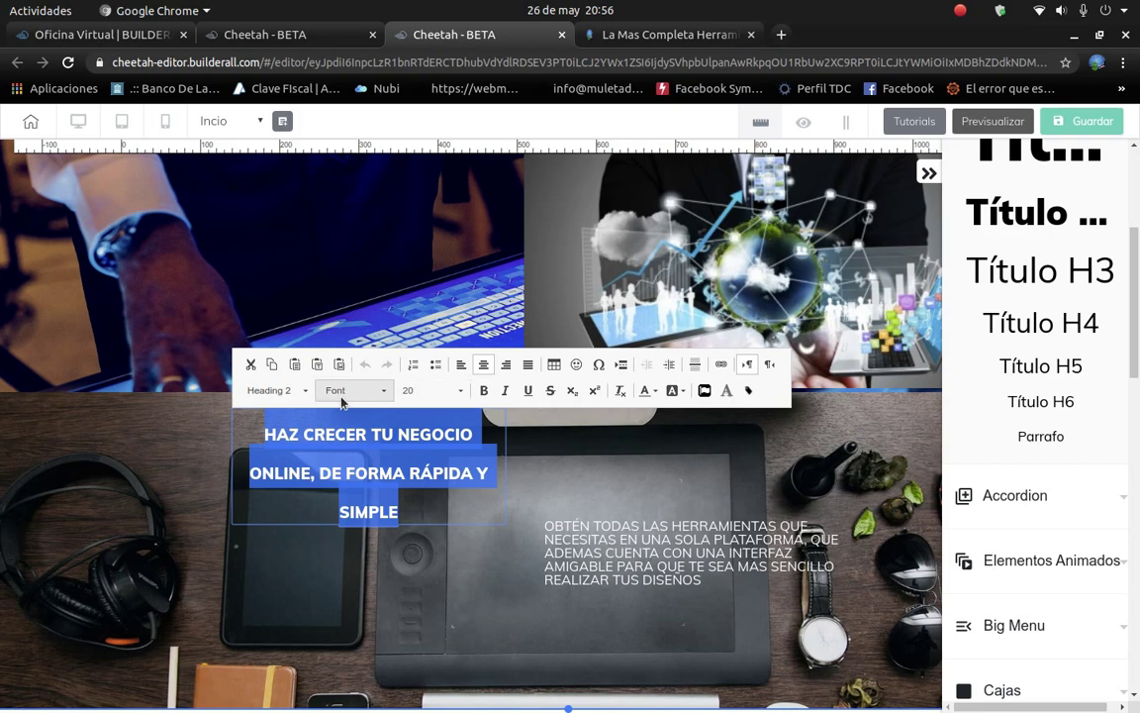
click(307, 394)
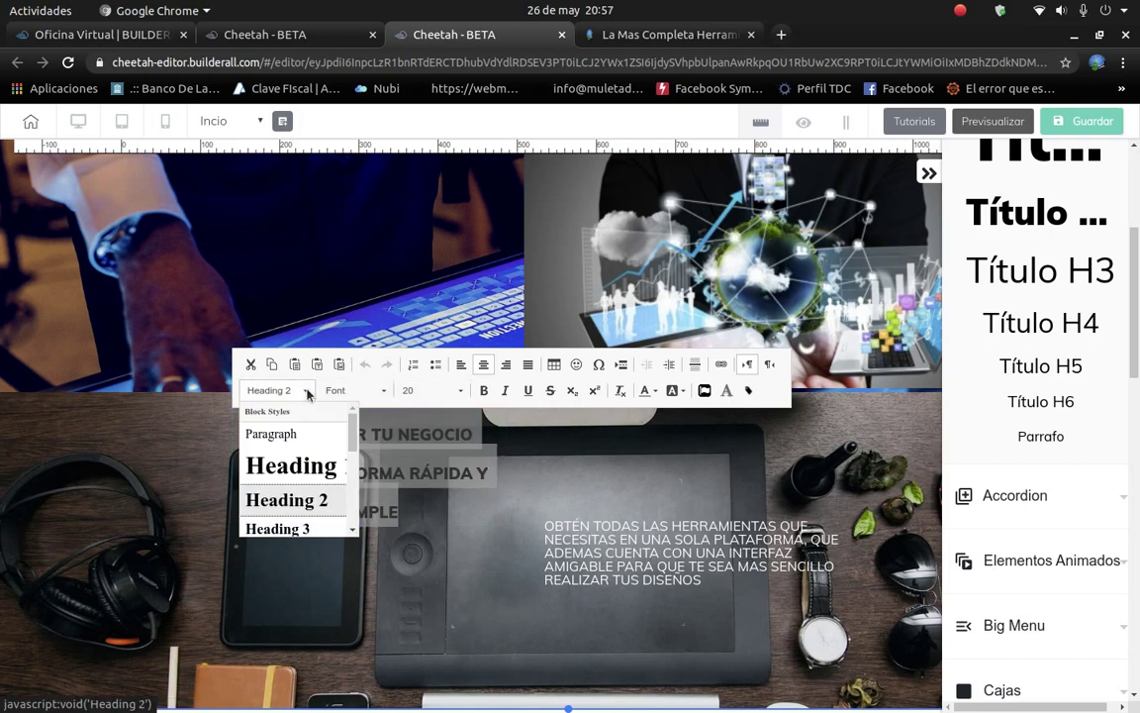
click(307, 468)
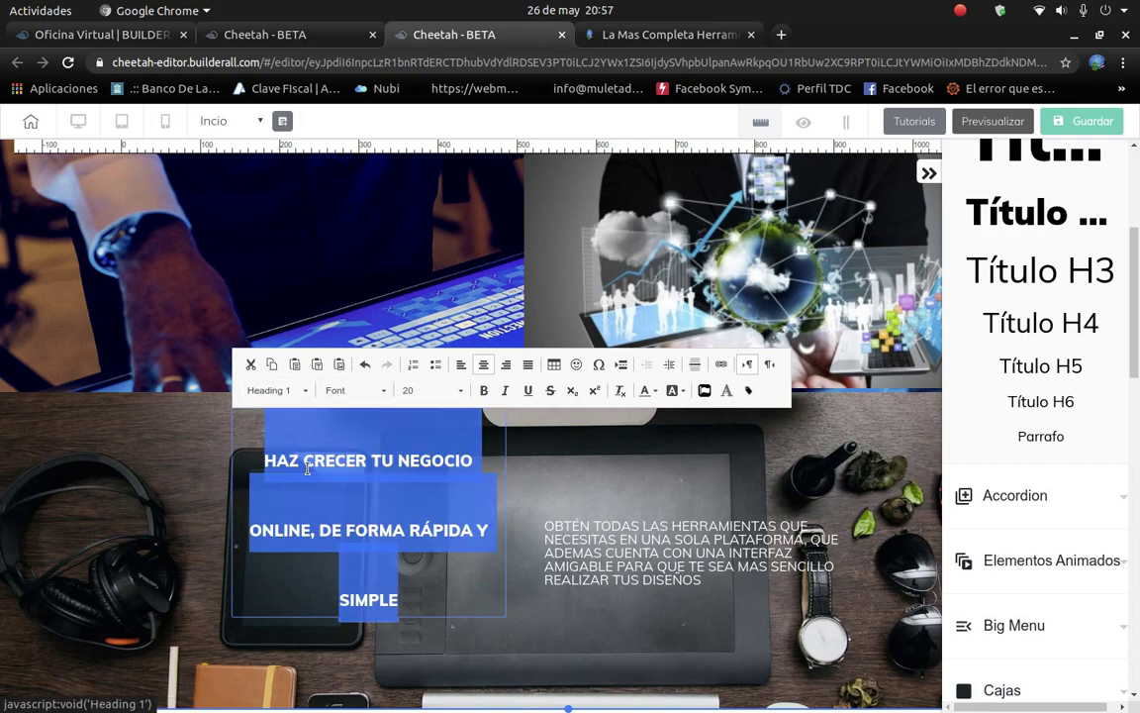
click(307, 390)
scroll(309, 475, down, 4)
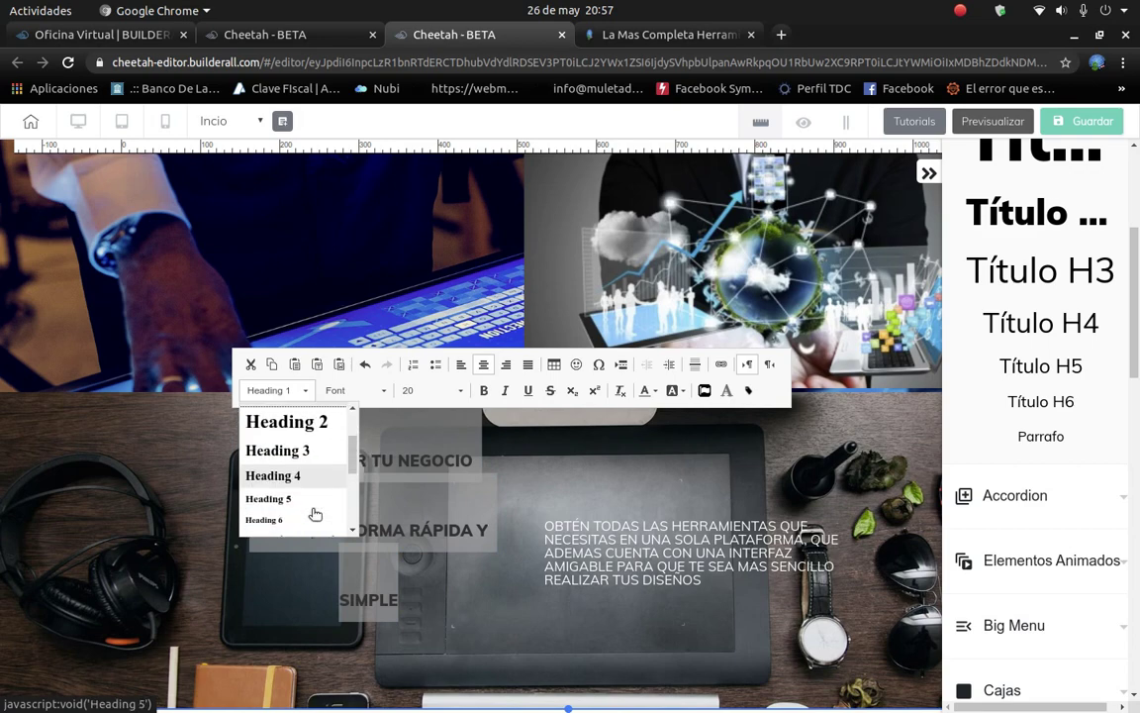
click(255, 462)
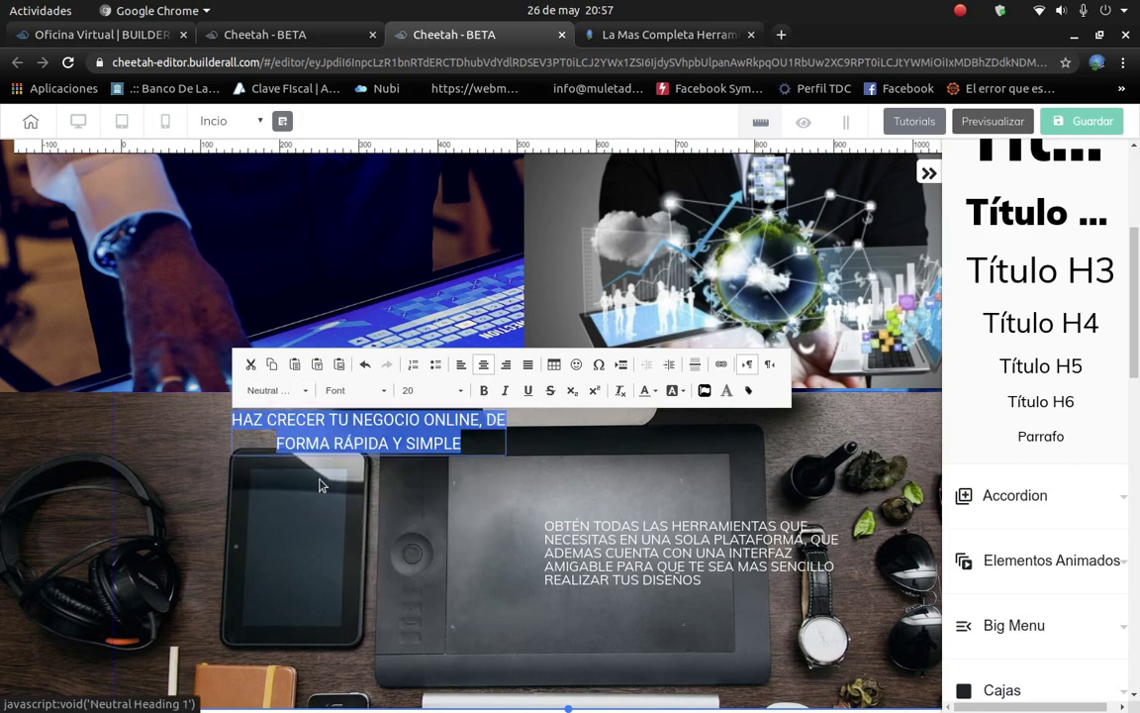
click(417, 466)
click(396, 453)
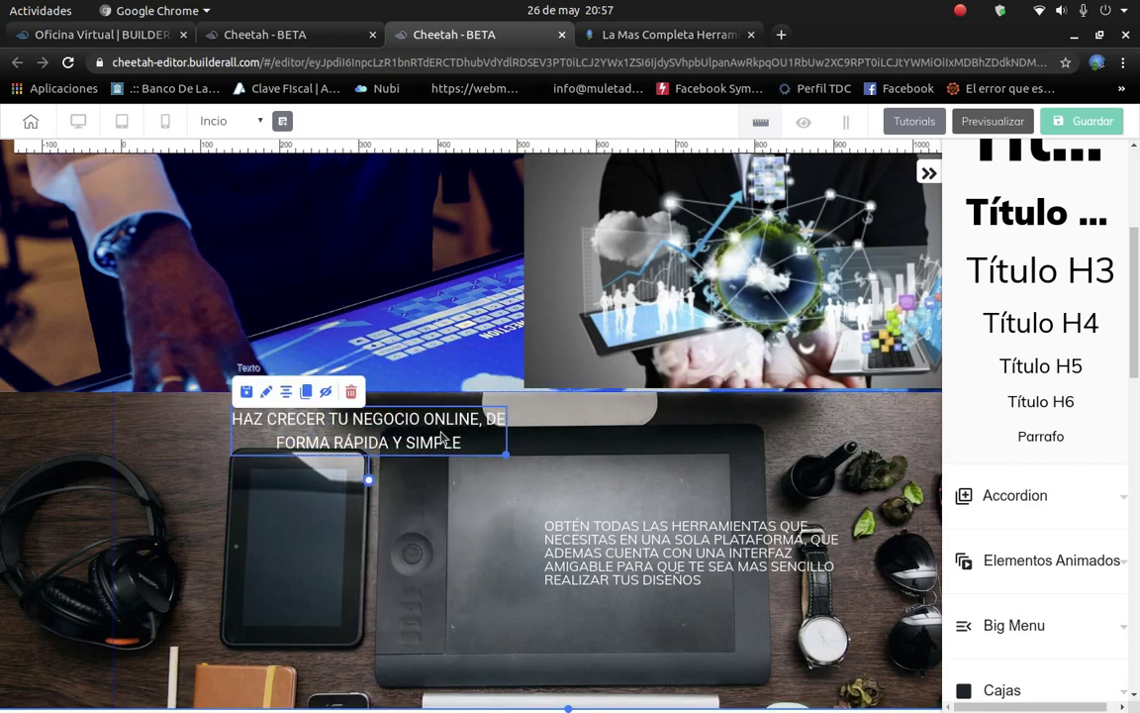
Move the restyled heading to the desk-photo panel's left content guide and set its entire text to size 24.
drag(387, 451, 123, 418)
double_click(373, 444)
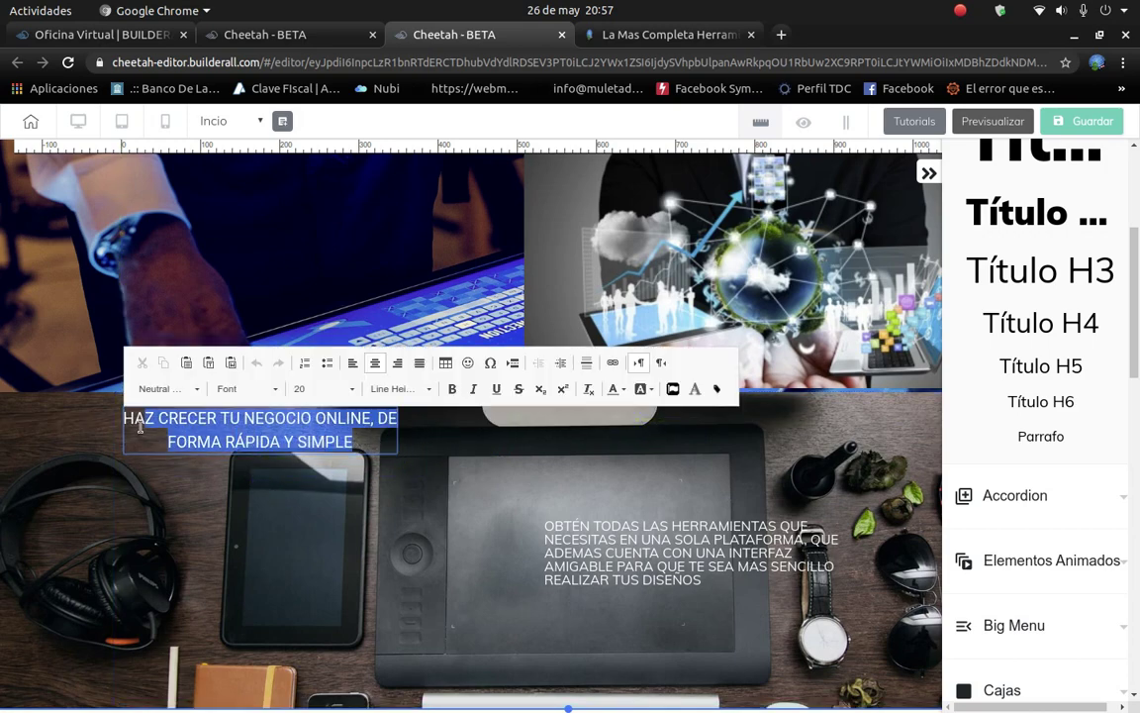
click(347, 389)
scroll(333, 513, down, 1)
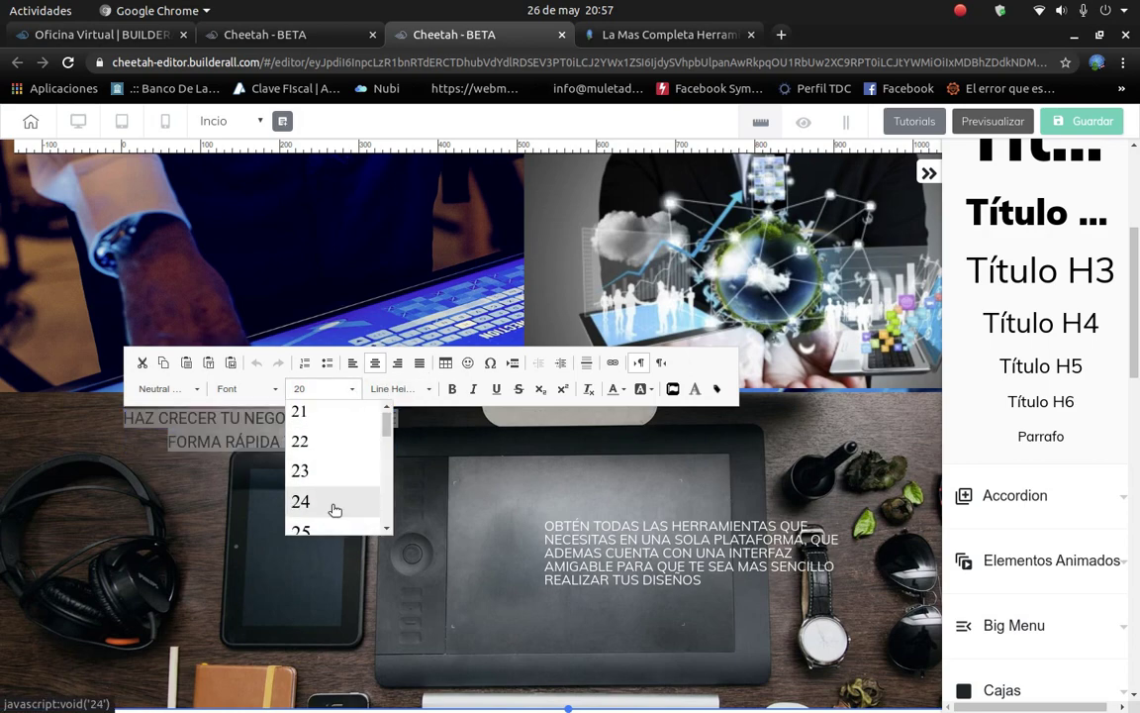
click(334, 505)
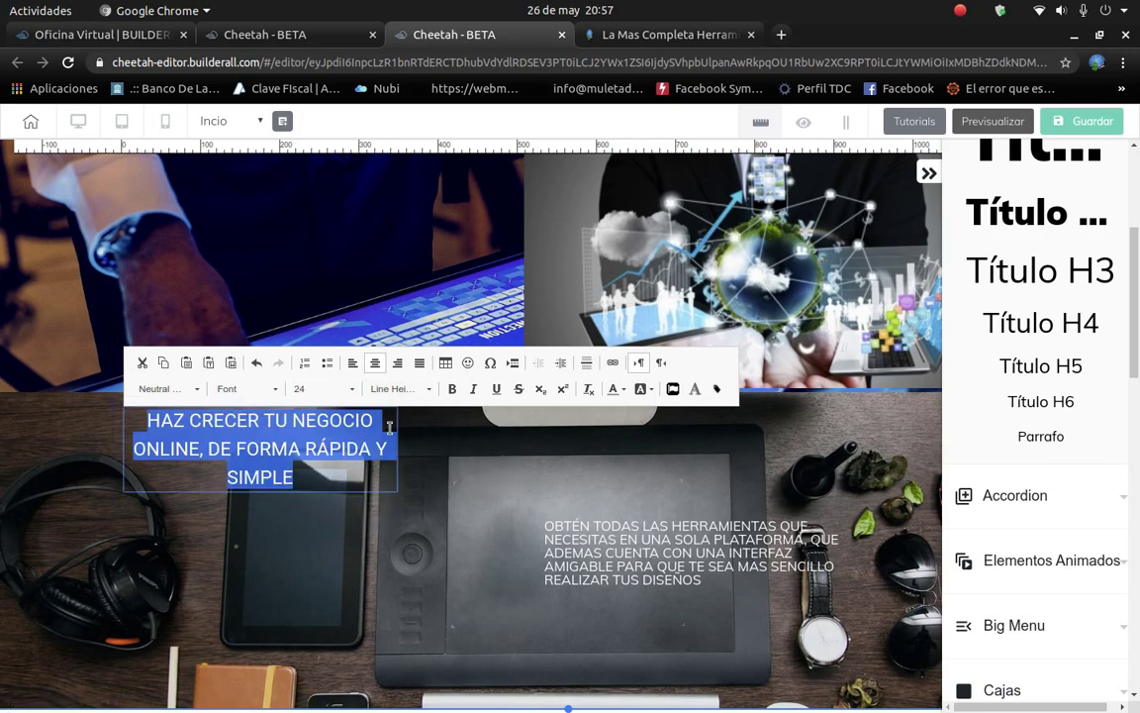
Change the font of the entire heading to Impact.
click(248, 388)
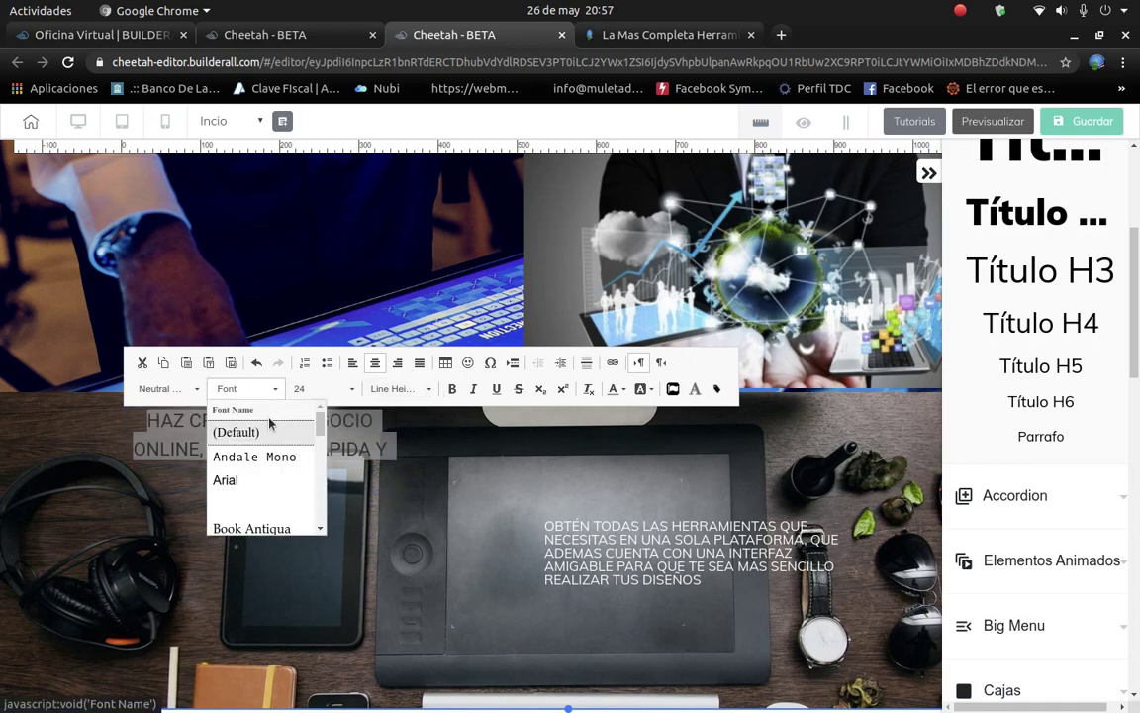
scroll(275, 477, down, 3)
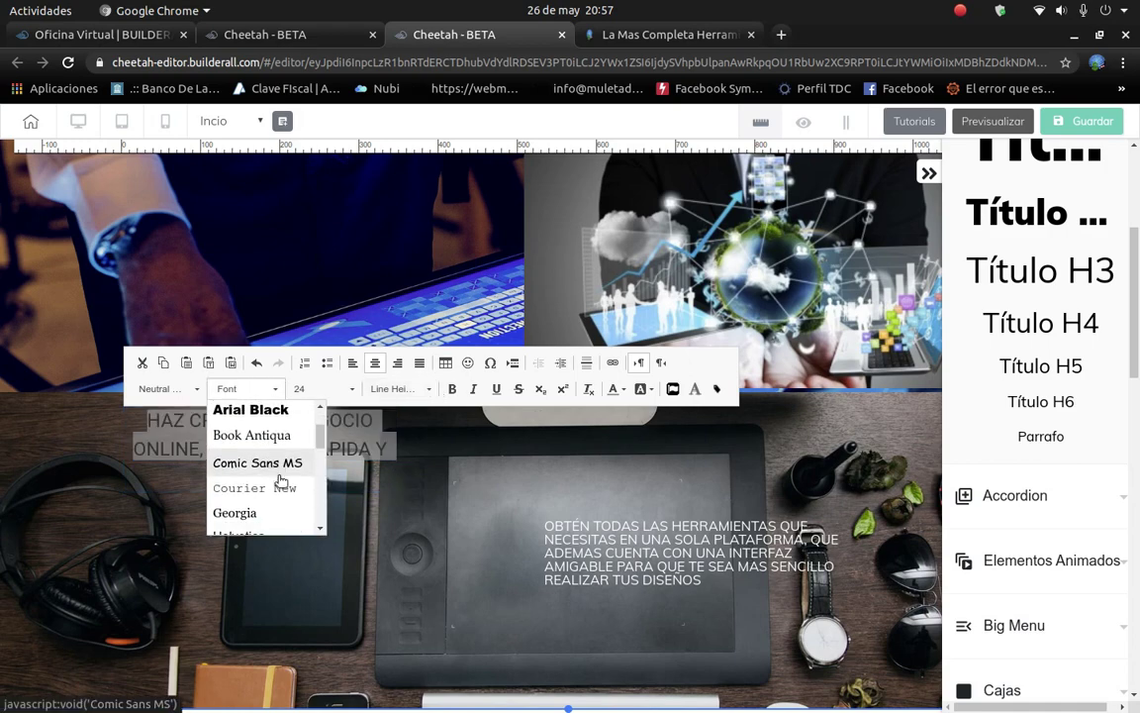
scroll(280, 480, down, 4)
click(257, 458)
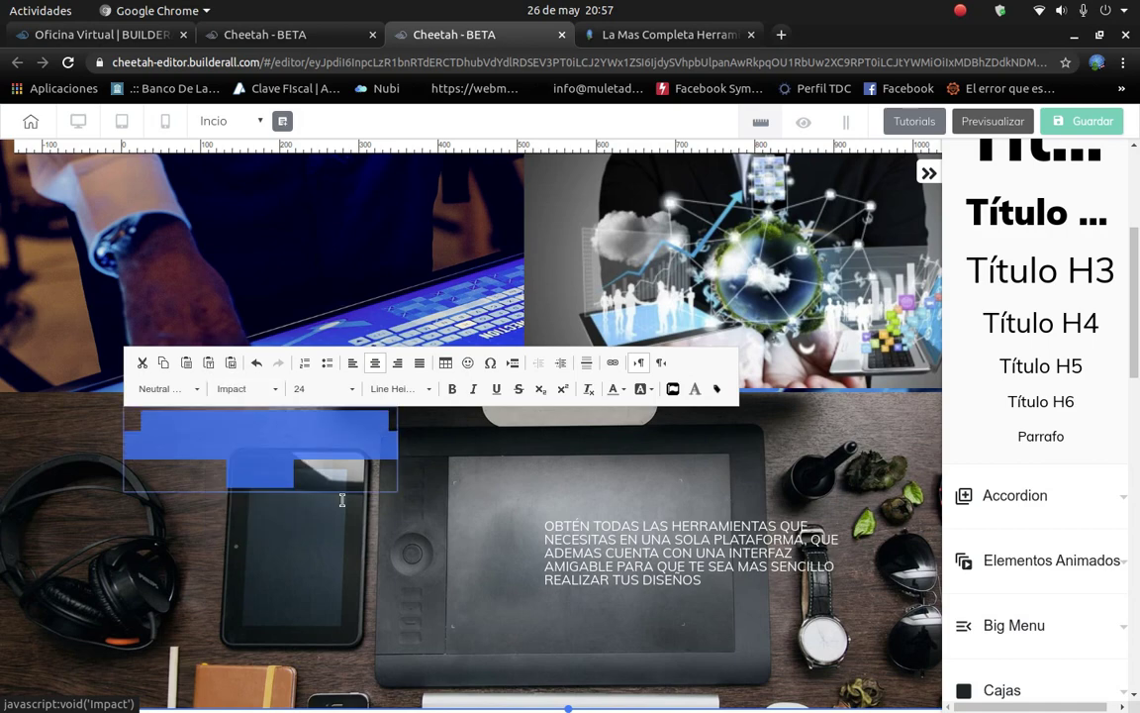
click(376, 522)
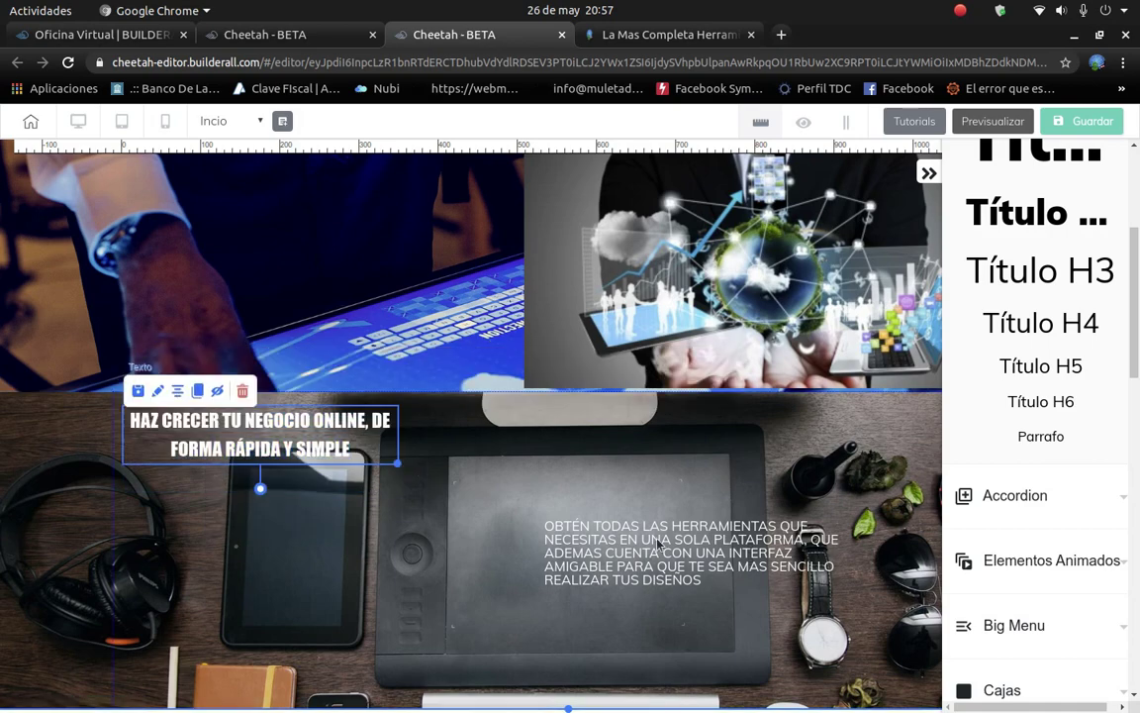
Move the white paragraph directly beneath the heading and collapse the element sidebar.
drag(657, 544, 248, 521)
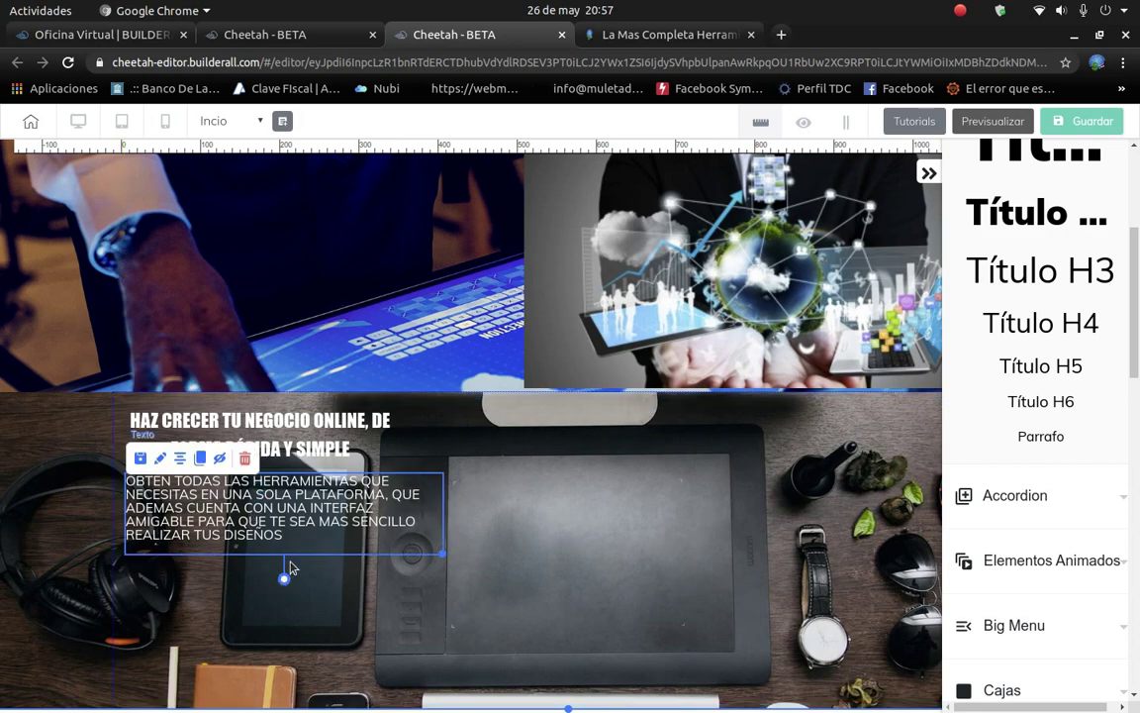
click(446, 551)
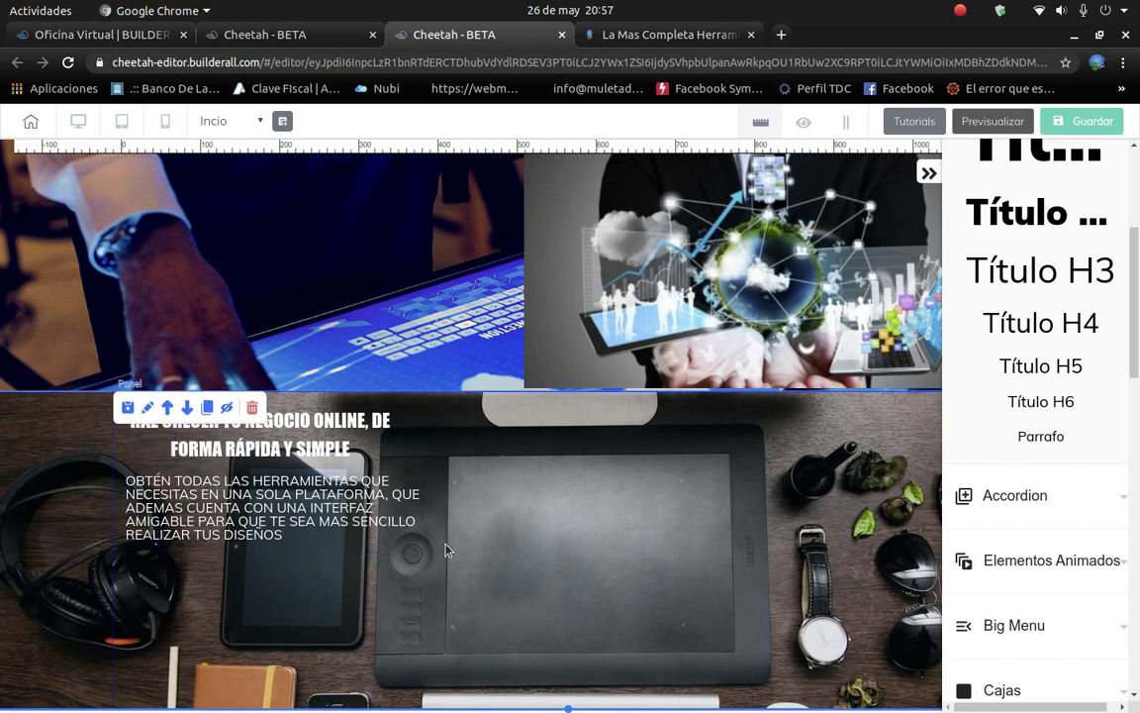
click(934, 174)
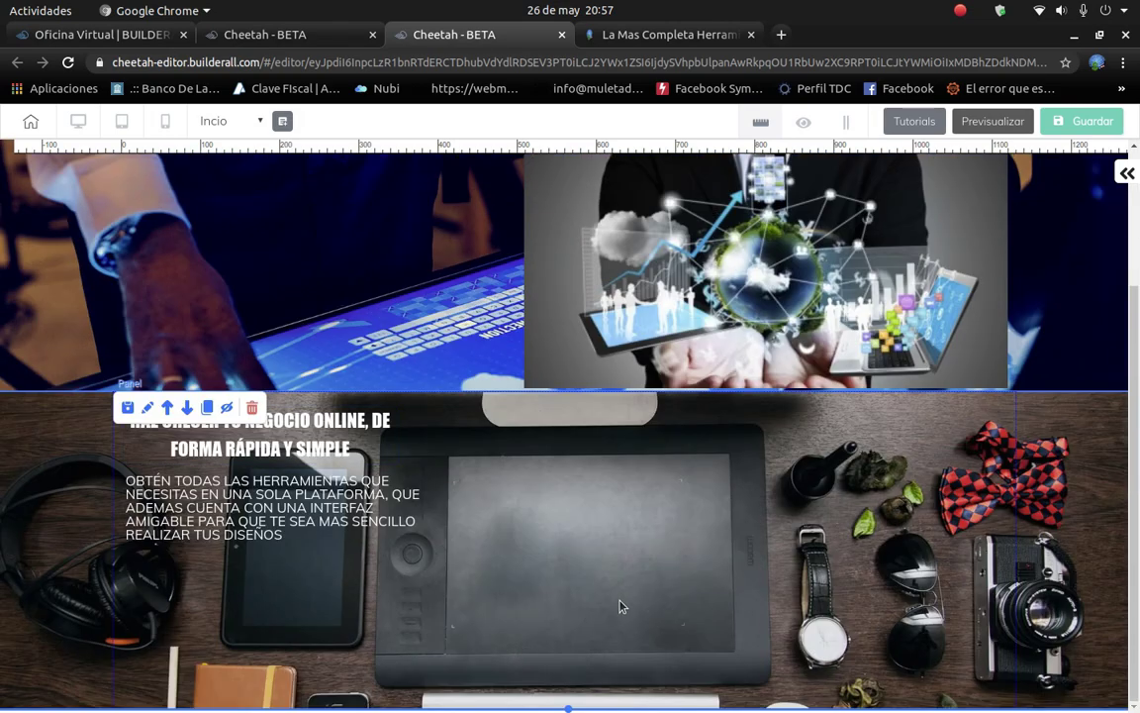
Shrink the globe-and-devices image in the upper panel and reposition it below the right part of the main heading.
scroll(753, 567, up, 3)
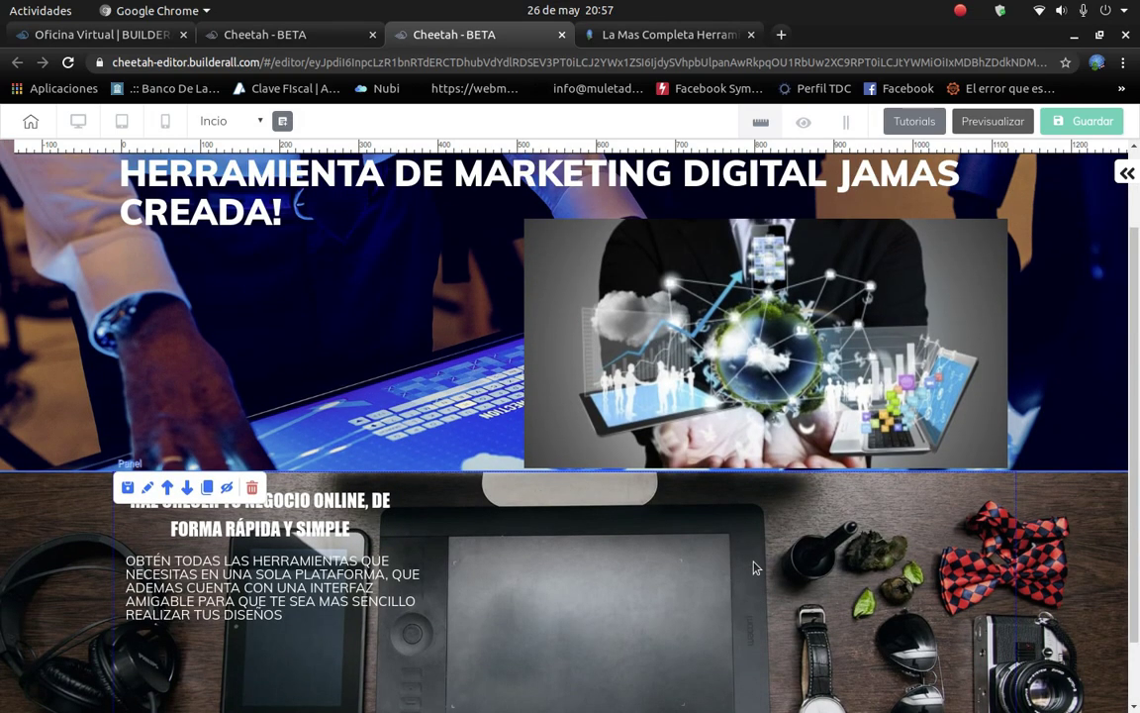
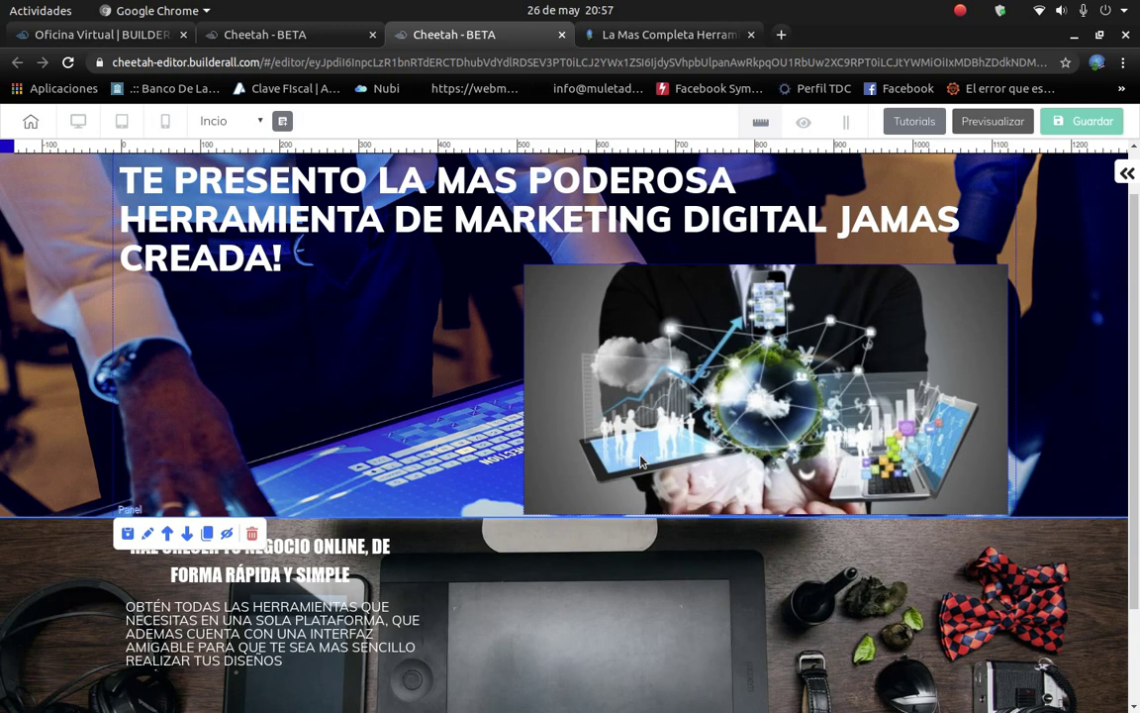
click(701, 420)
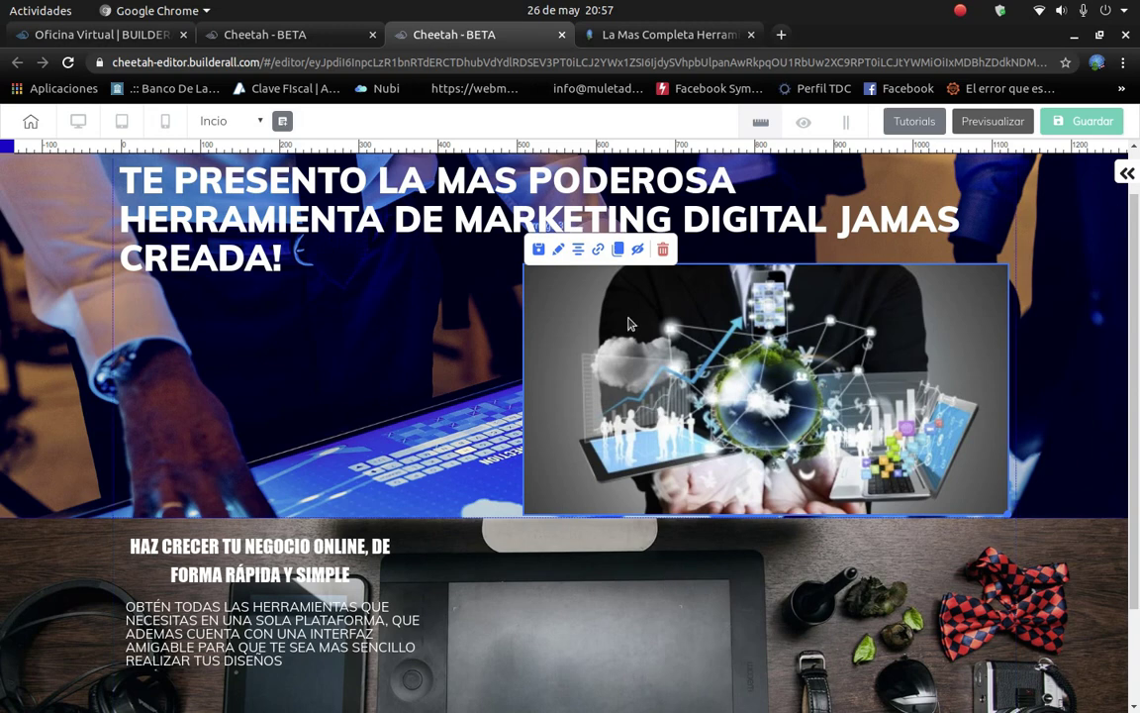
drag(1007, 514, 891, 461)
drag(733, 353, 839, 364)
click(832, 381)
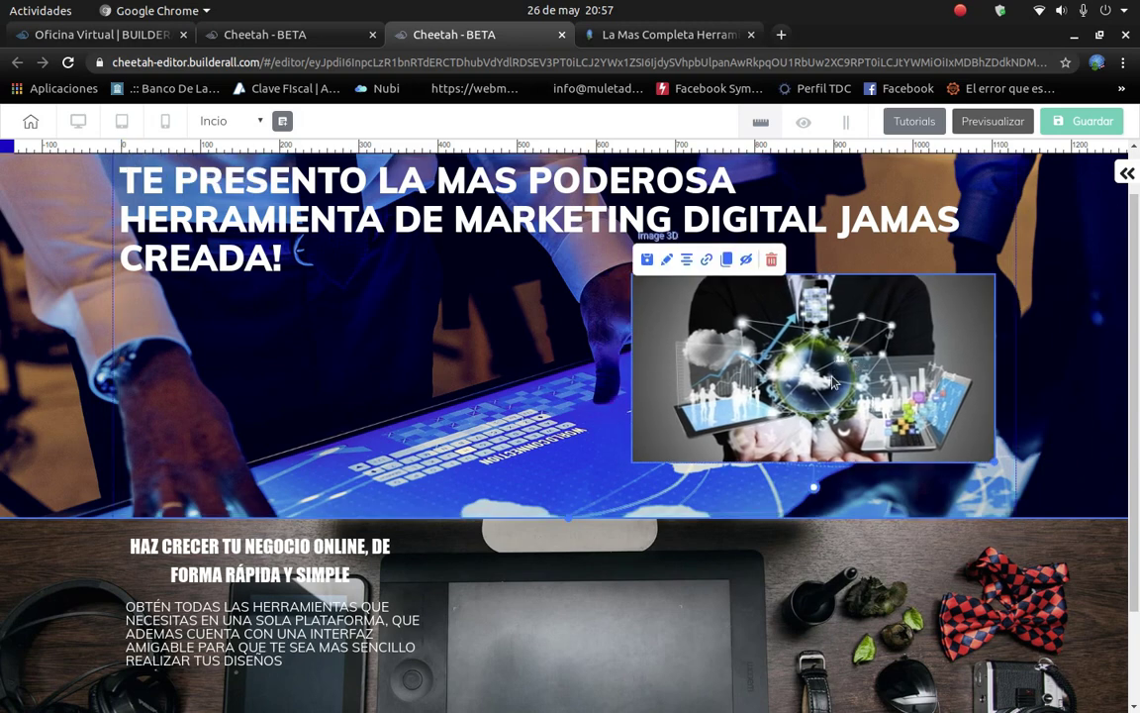
drag(837, 389, 843, 395)
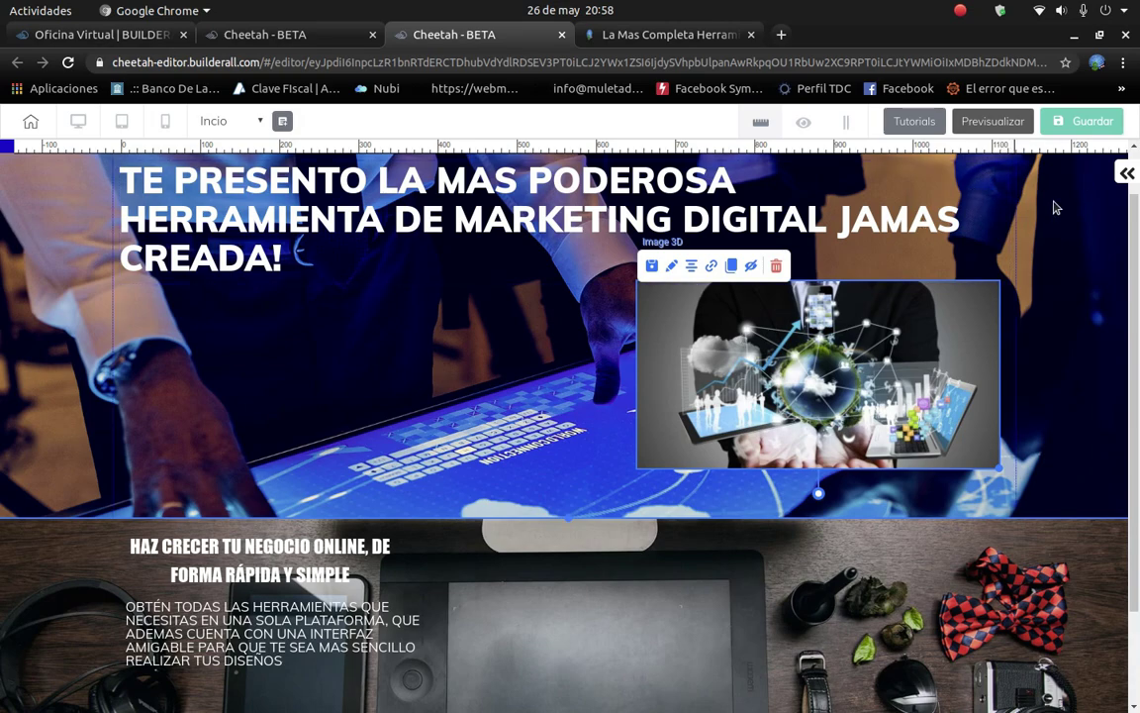
click(505, 582)
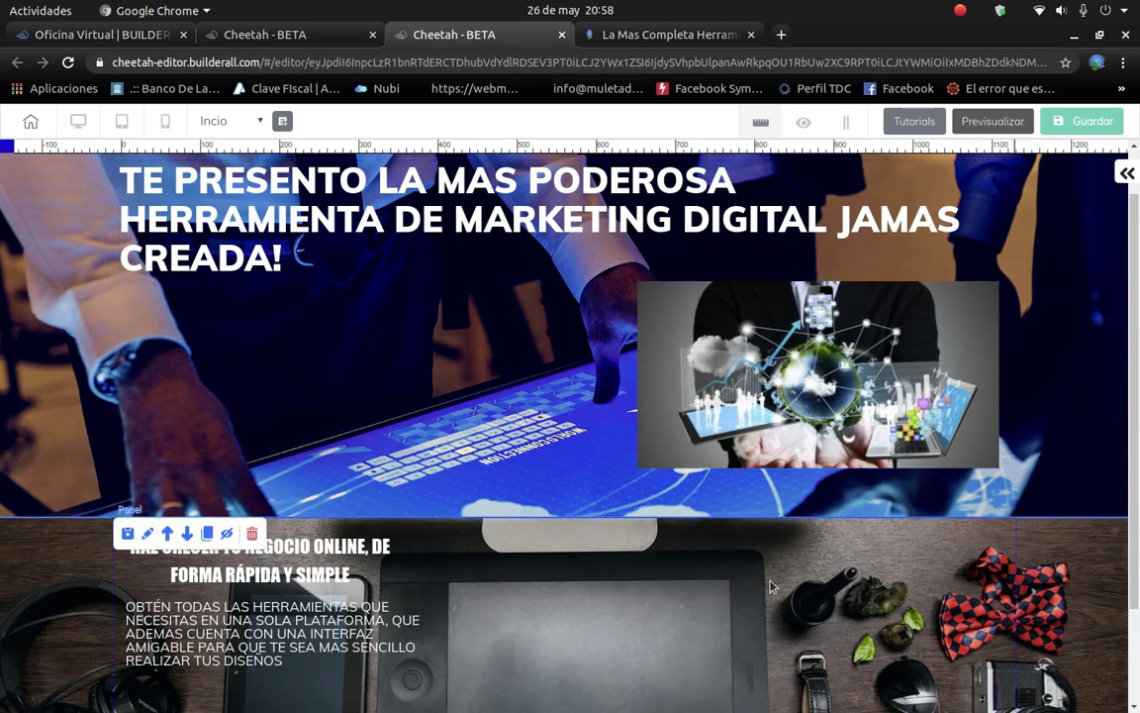
Add a white rounded box from the Cajas elements to the desk-photo panel and position it over the graphics tablet.
scroll(789, 578, down, 1)
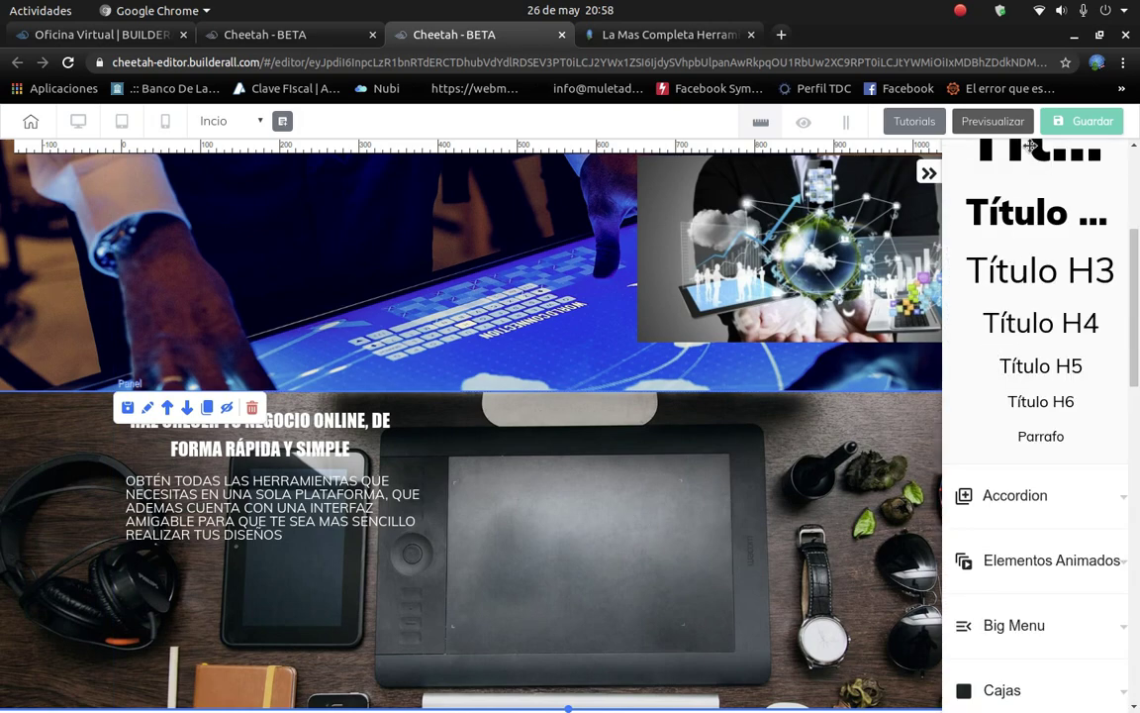
scroll(1015, 267, up, 3)
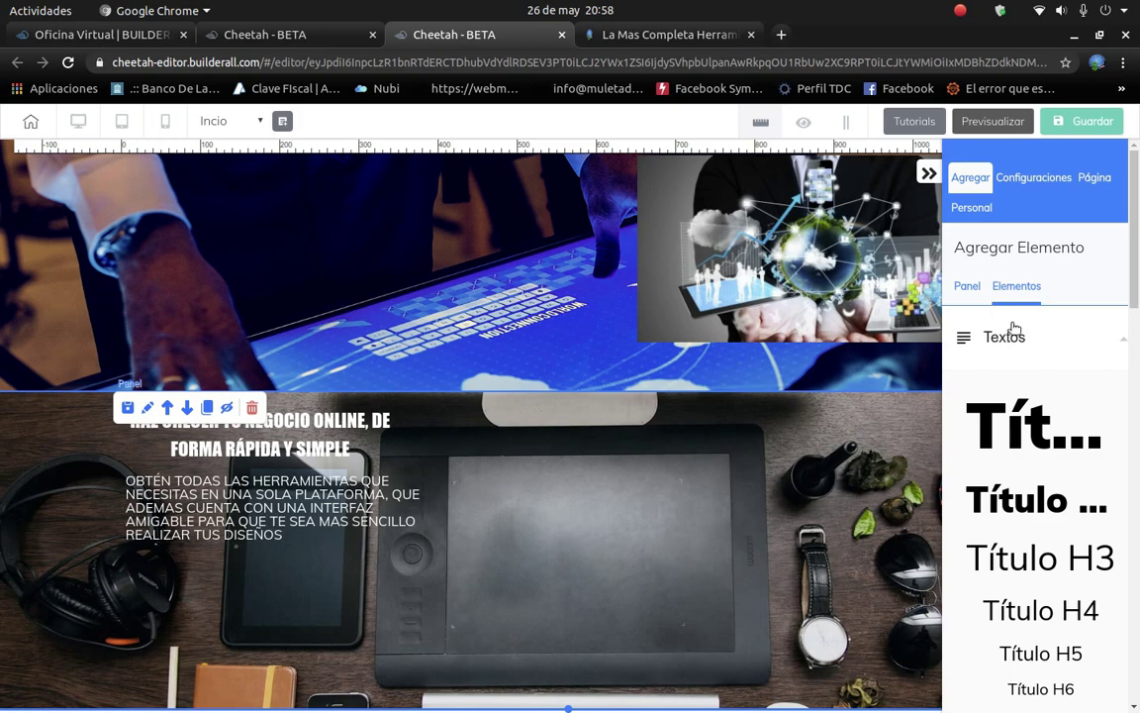
click(1005, 338)
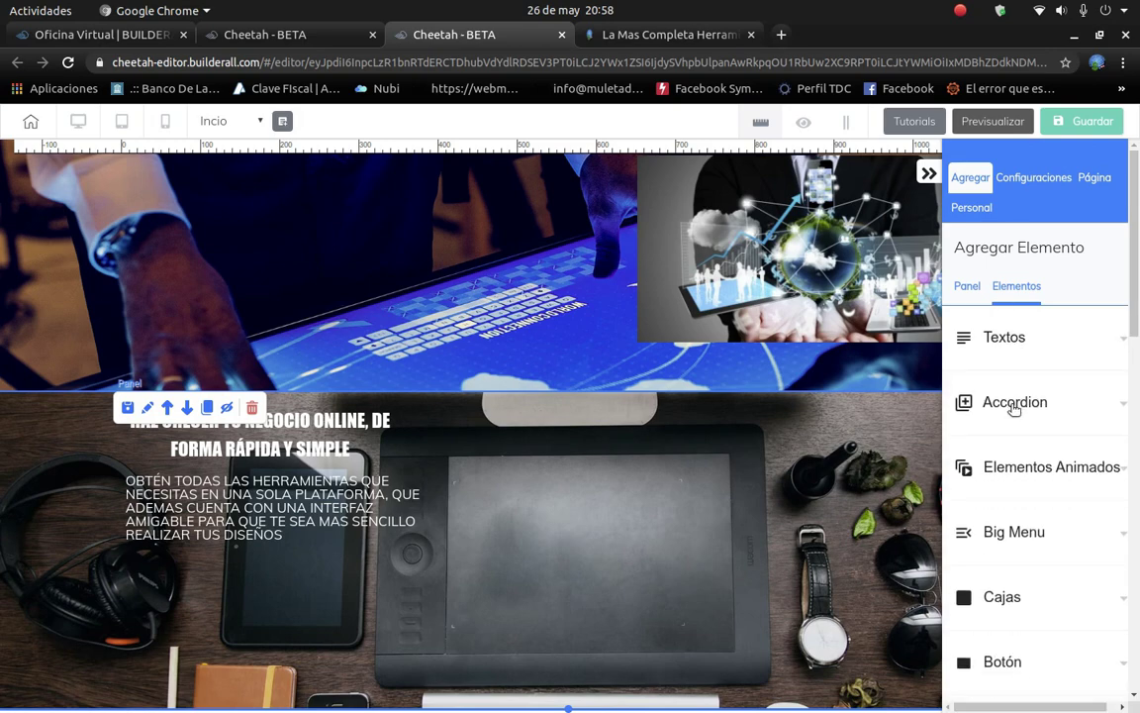
scroll(1015, 445, down, 2)
click(1025, 437)
scroll(1006, 480, down, 3)
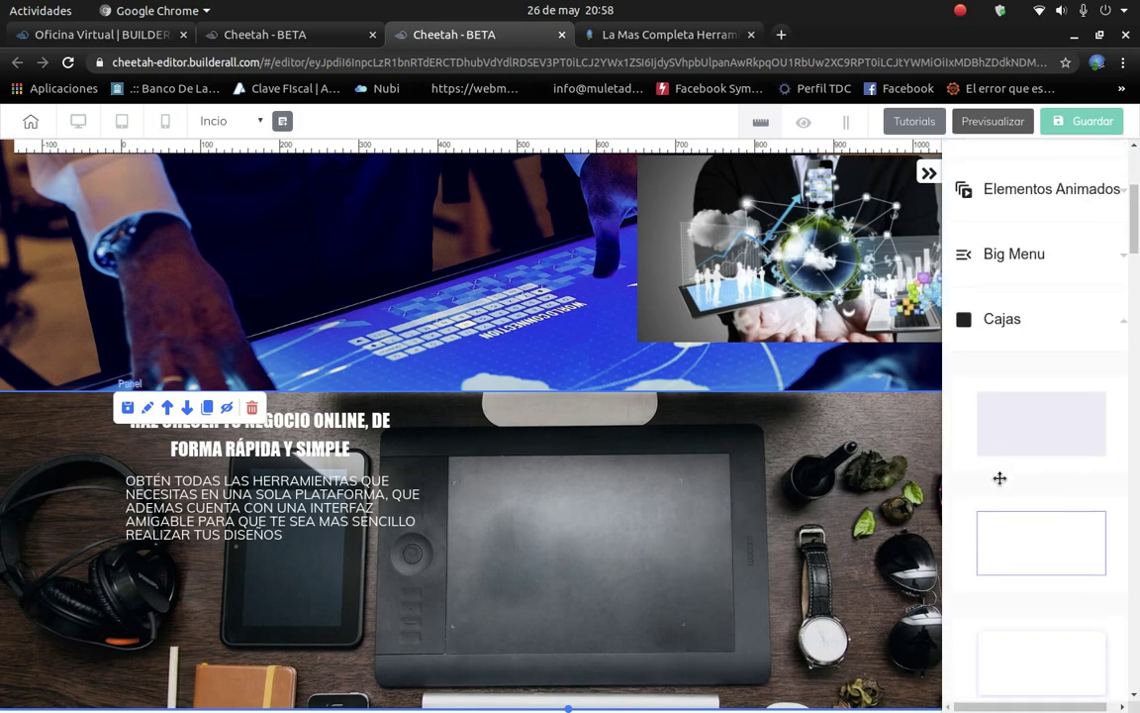
scroll(1027, 505, down, 2)
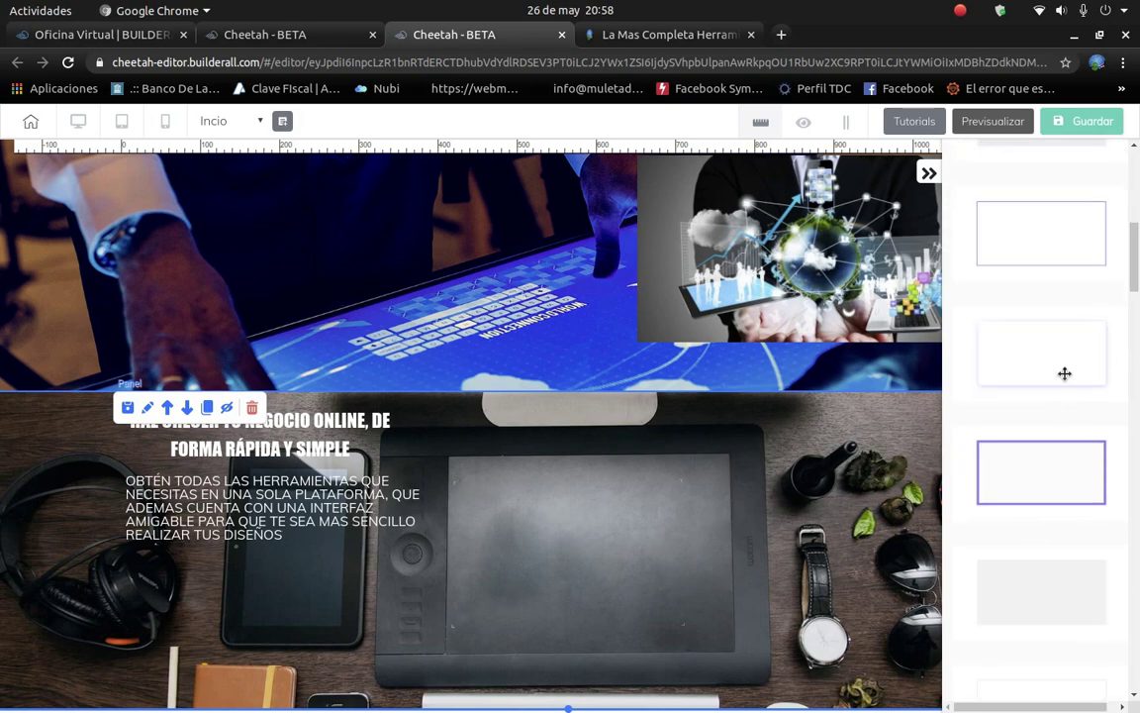
drag(562, 667, 564, 666)
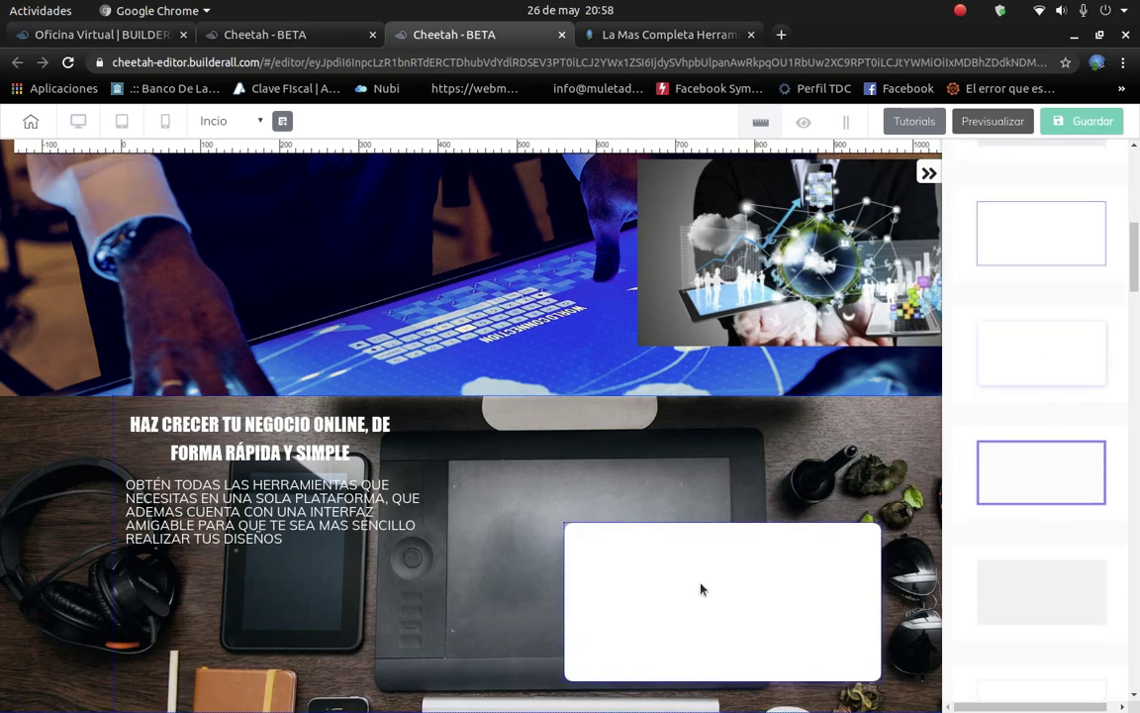
drag(699, 622, 590, 560)
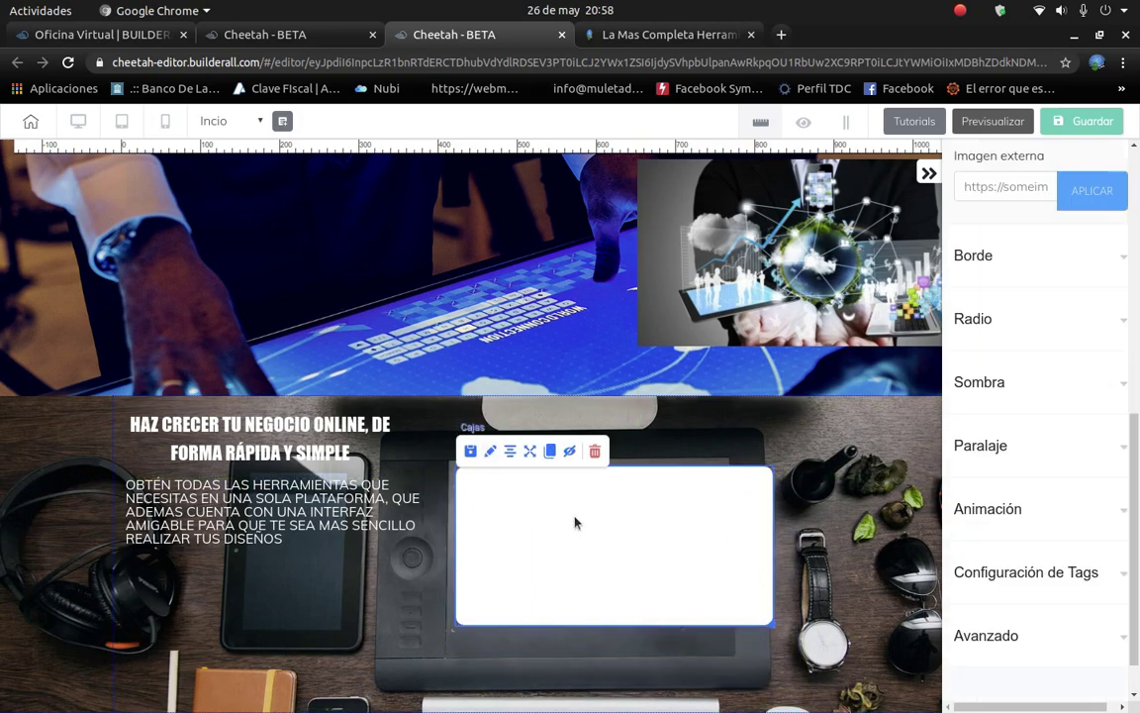
Give the box a solid black background at 0.5 opacity and move it behind the heading and paragraph.
scroll(1020, 341, up, 3)
scroll(1027, 363, up, 4)
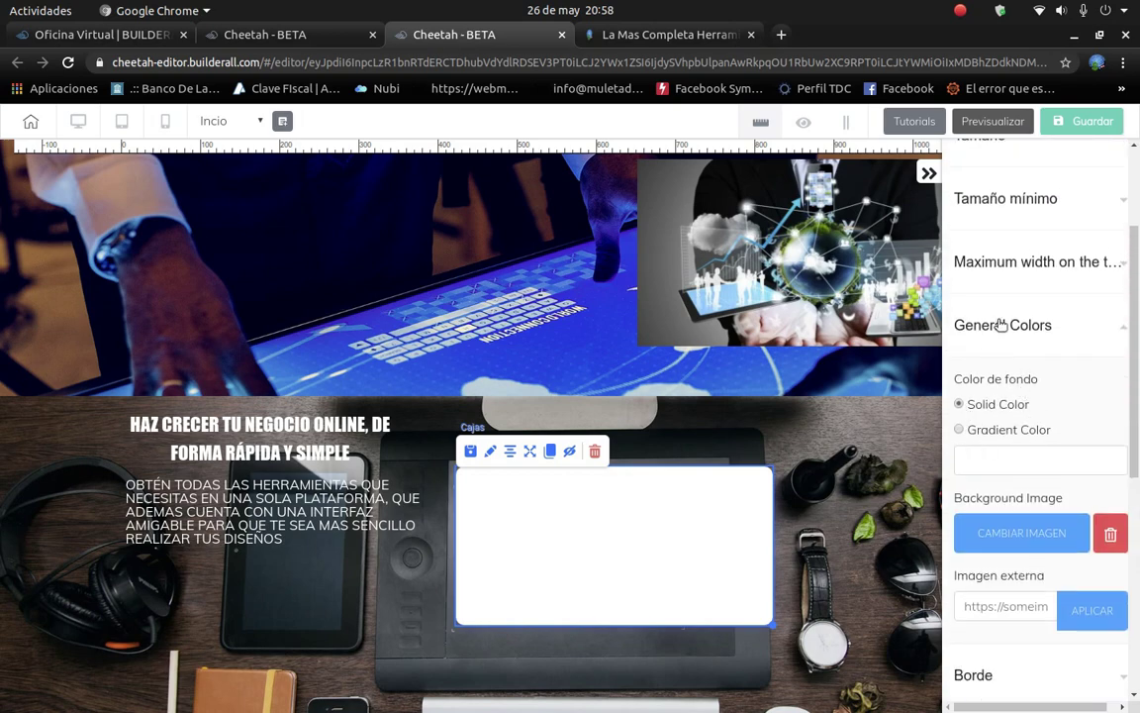
click(1046, 462)
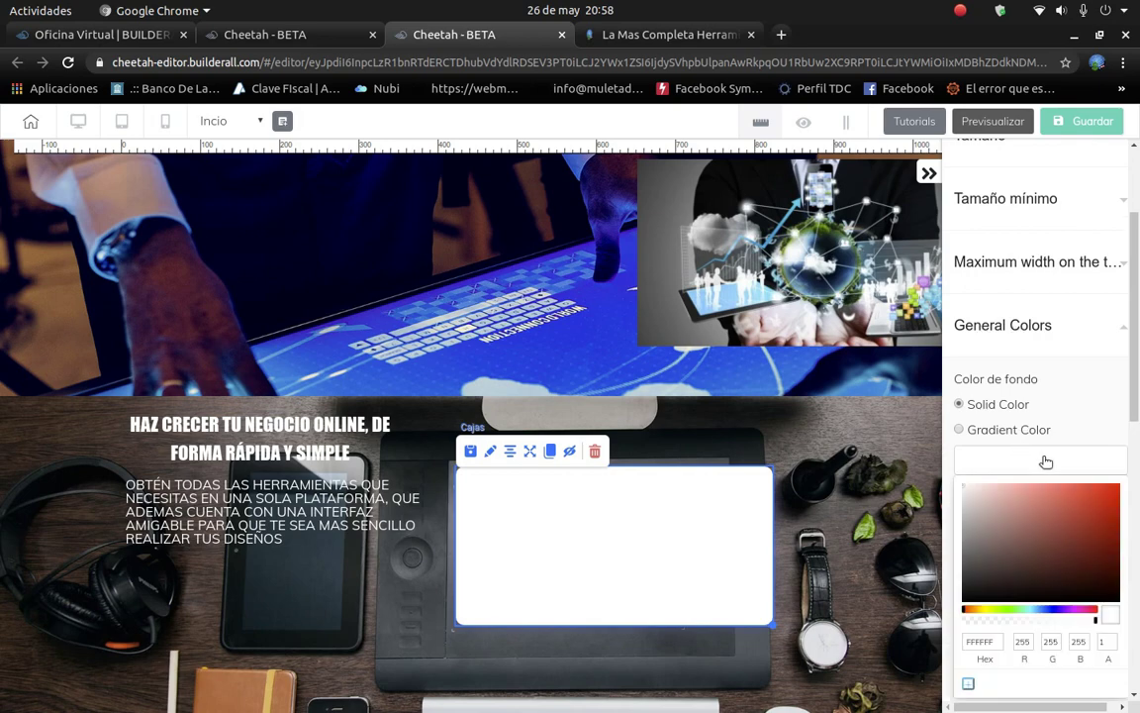
drag(964, 492, 1130, 614)
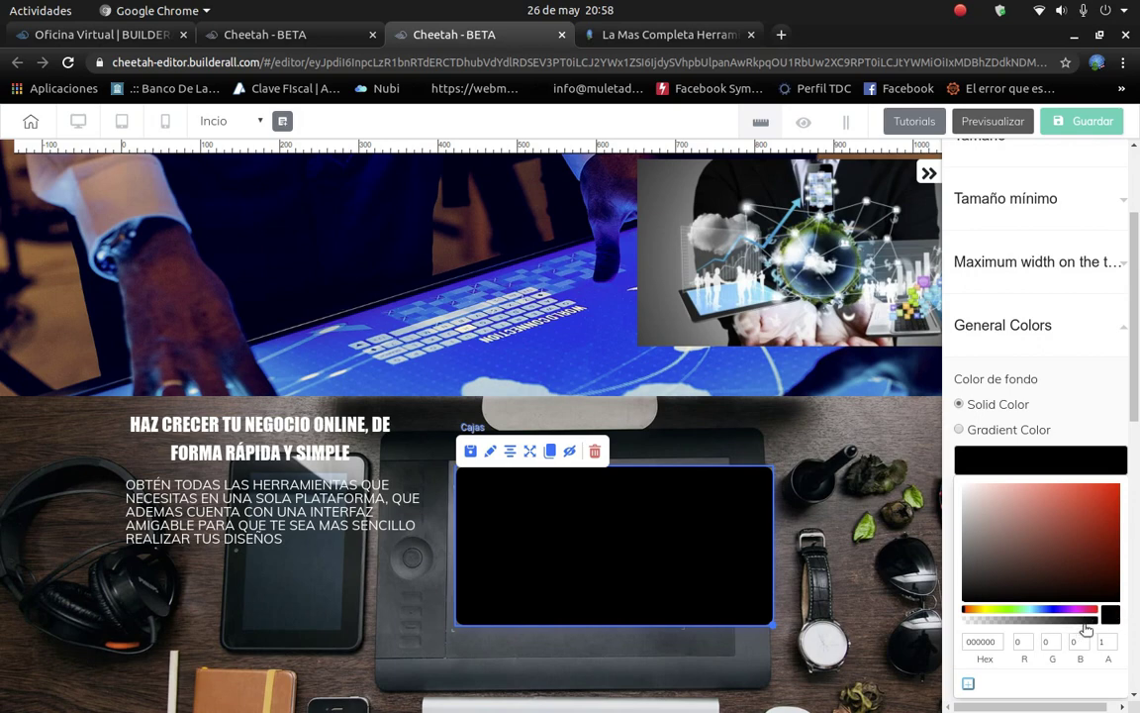
drag(1087, 625, 1033, 630)
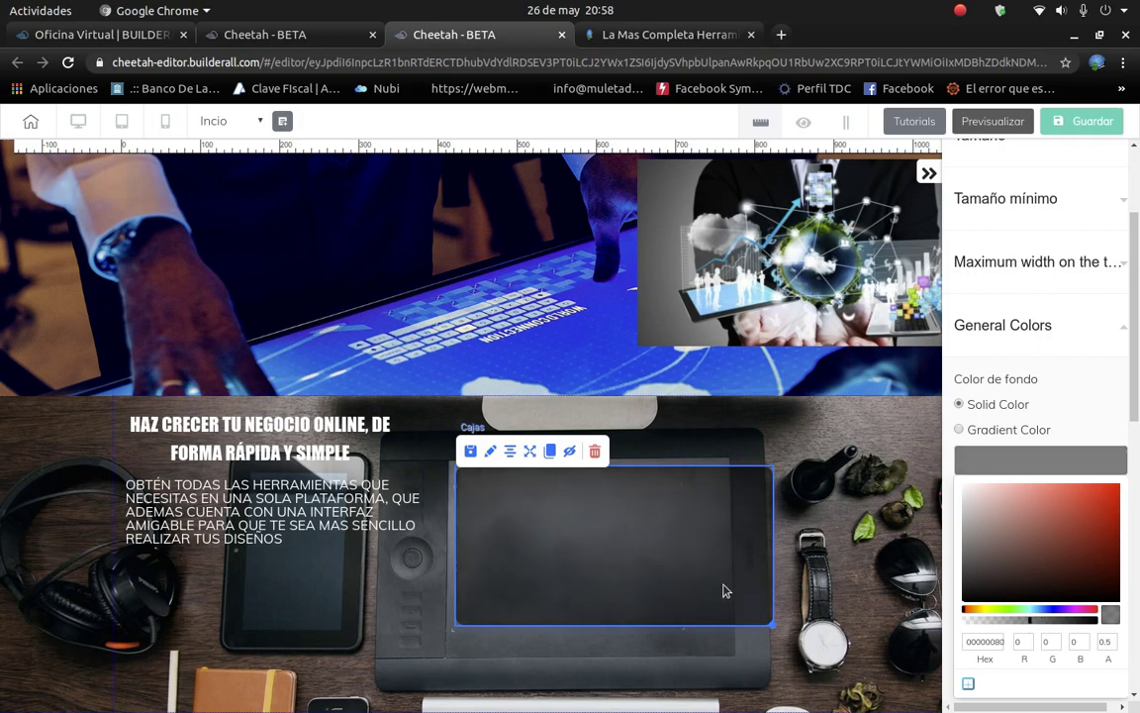
drag(704, 587, 387, 538)
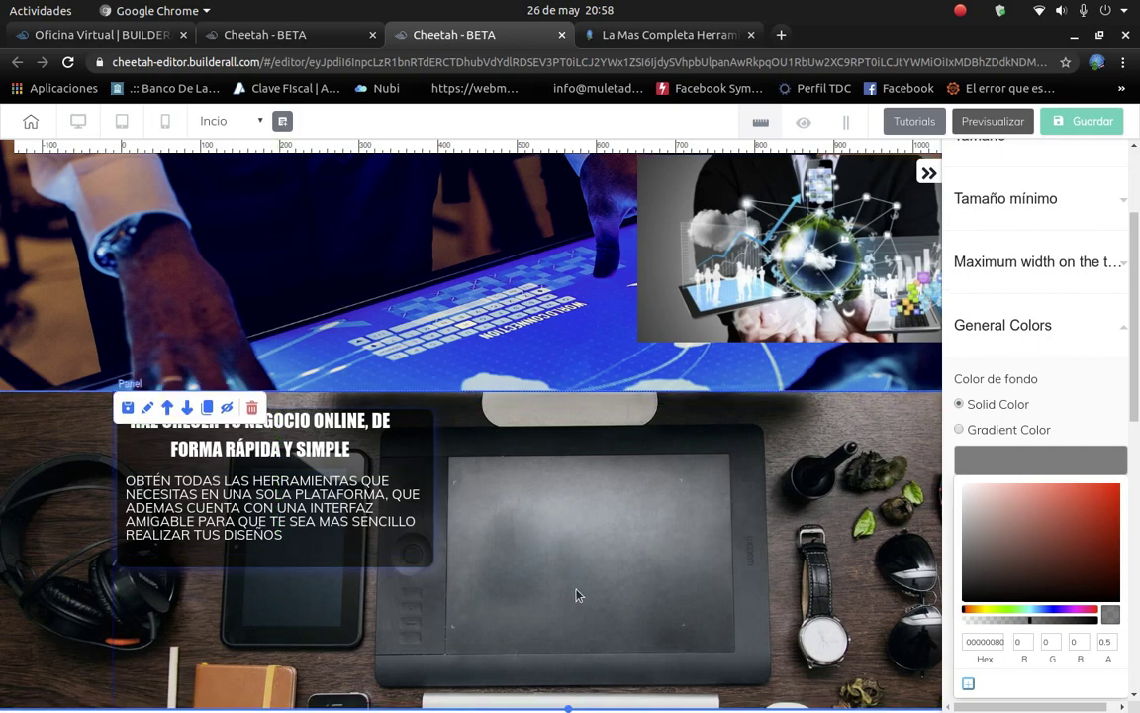
scroll(612, 584, up, 2)
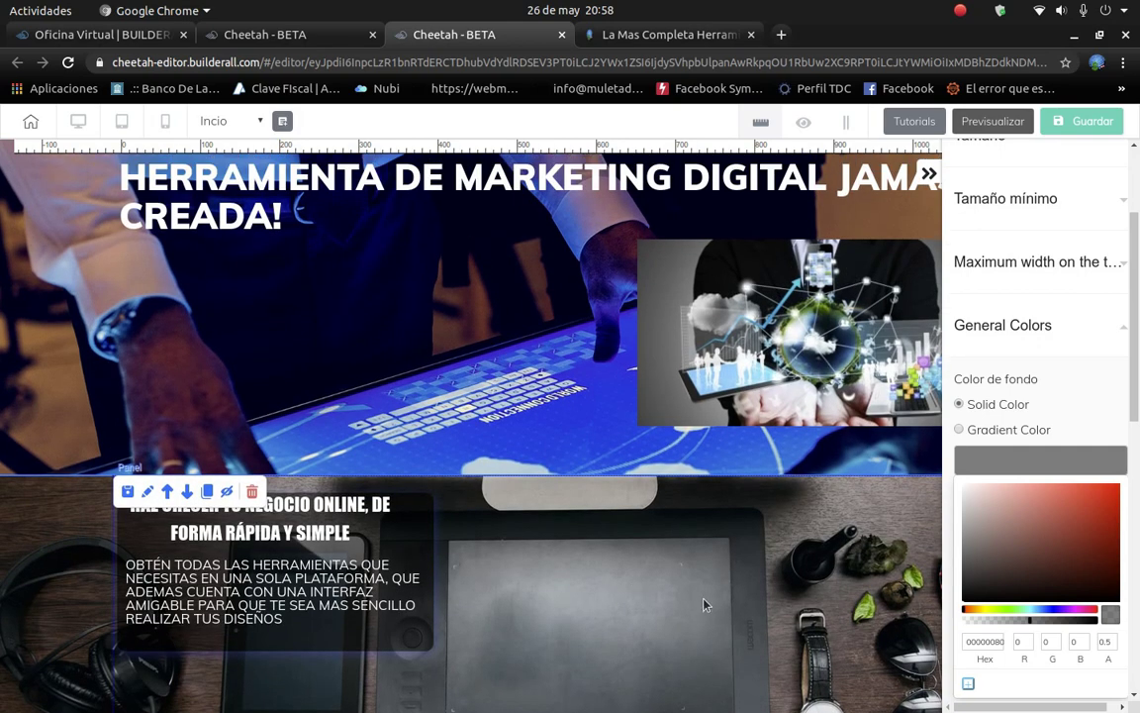
scroll(784, 521, down, 2)
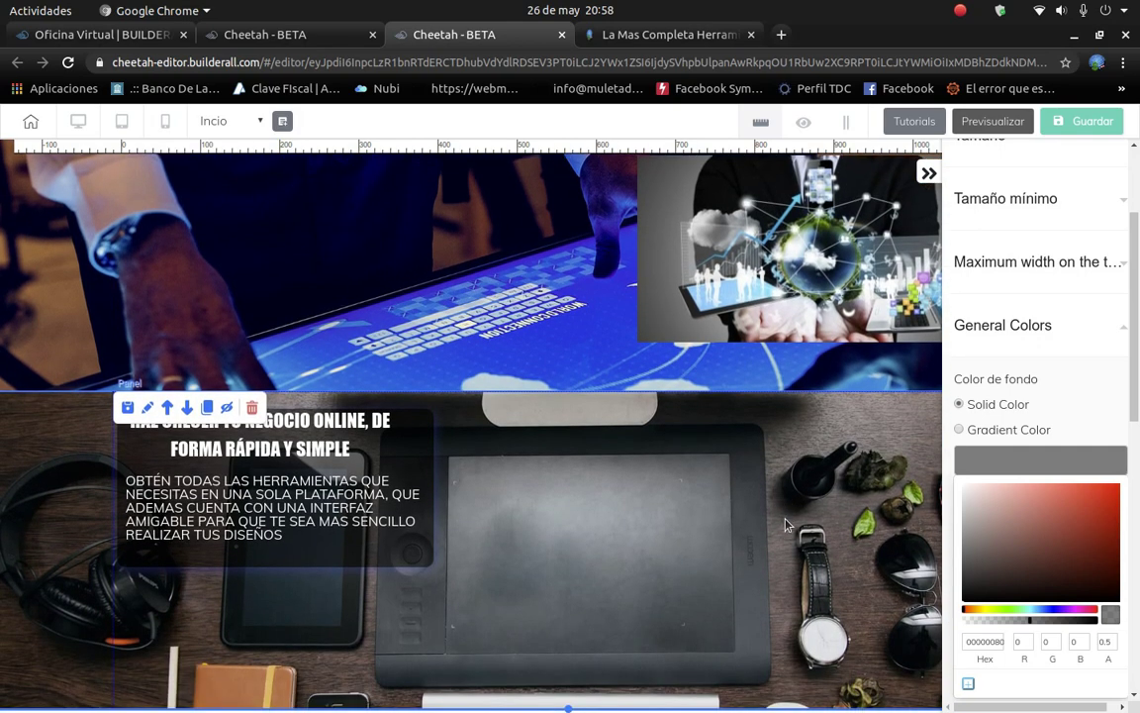
scroll(915, 248, up, 4)
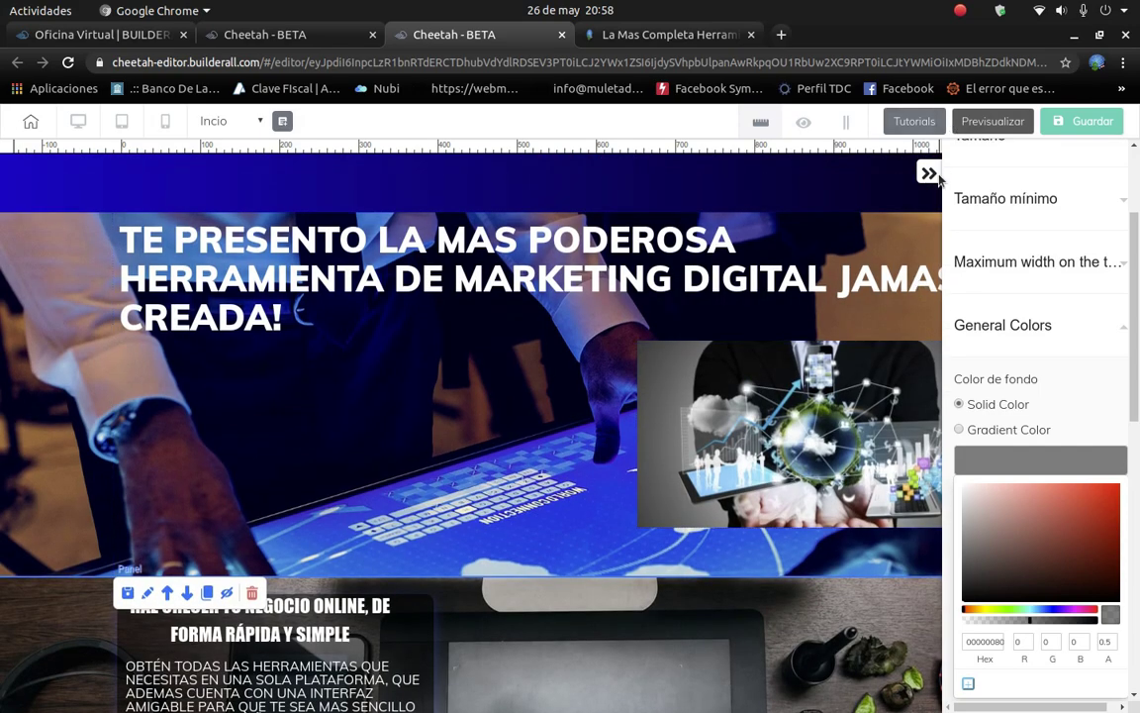
click(859, 561)
scroll(860, 560, down, 4)
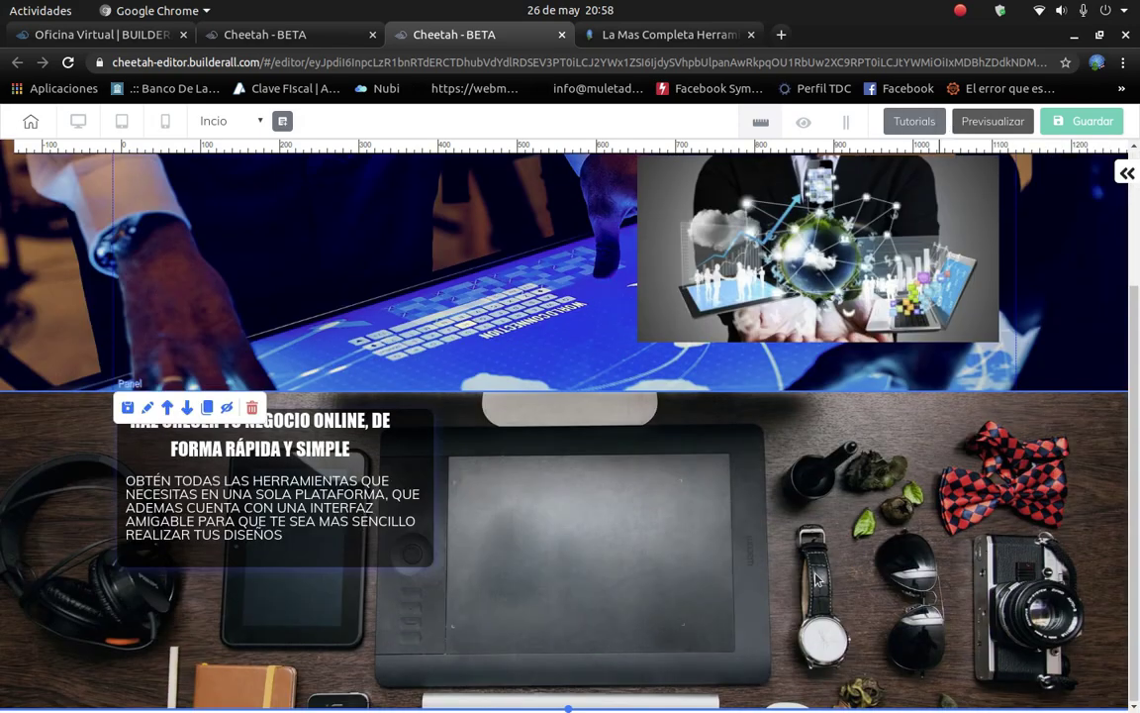
Add the shadow image from the Imagen elements to the desk-photo panel and position it over the right part of the graphics tablet.
mouse_move(1126, 178)
click(1126, 193)
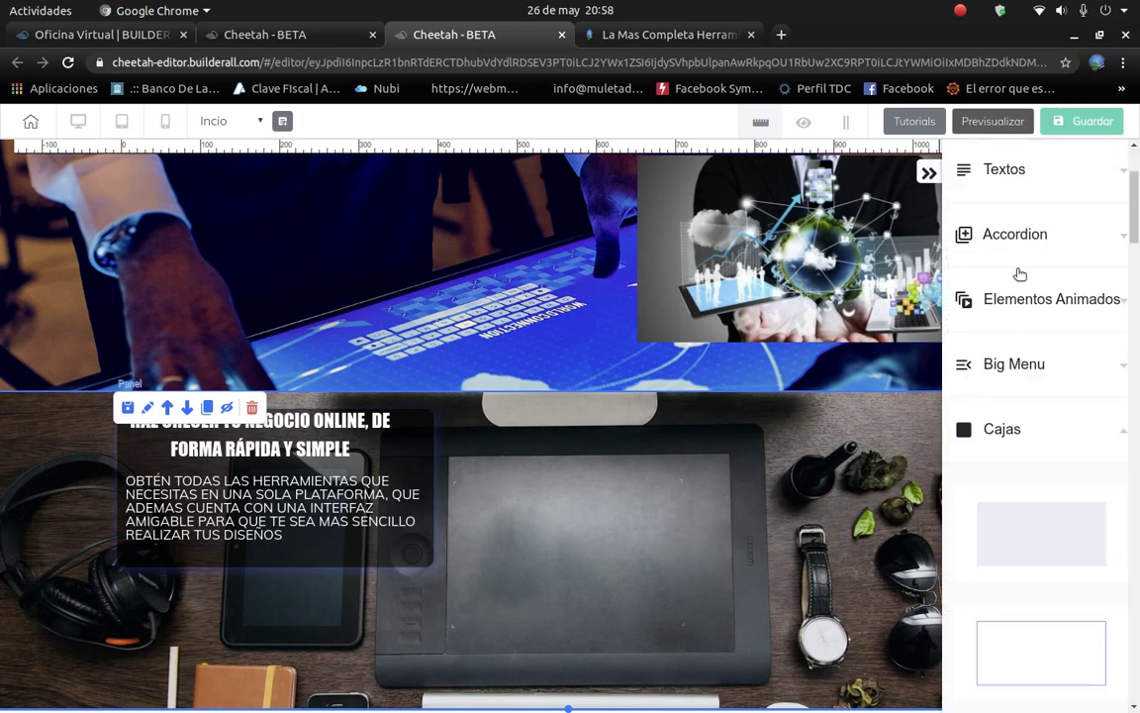
scroll(1019, 333, down, 4)
scroll(1013, 392, down, 2)
scroll(1013, 393, up, 5)
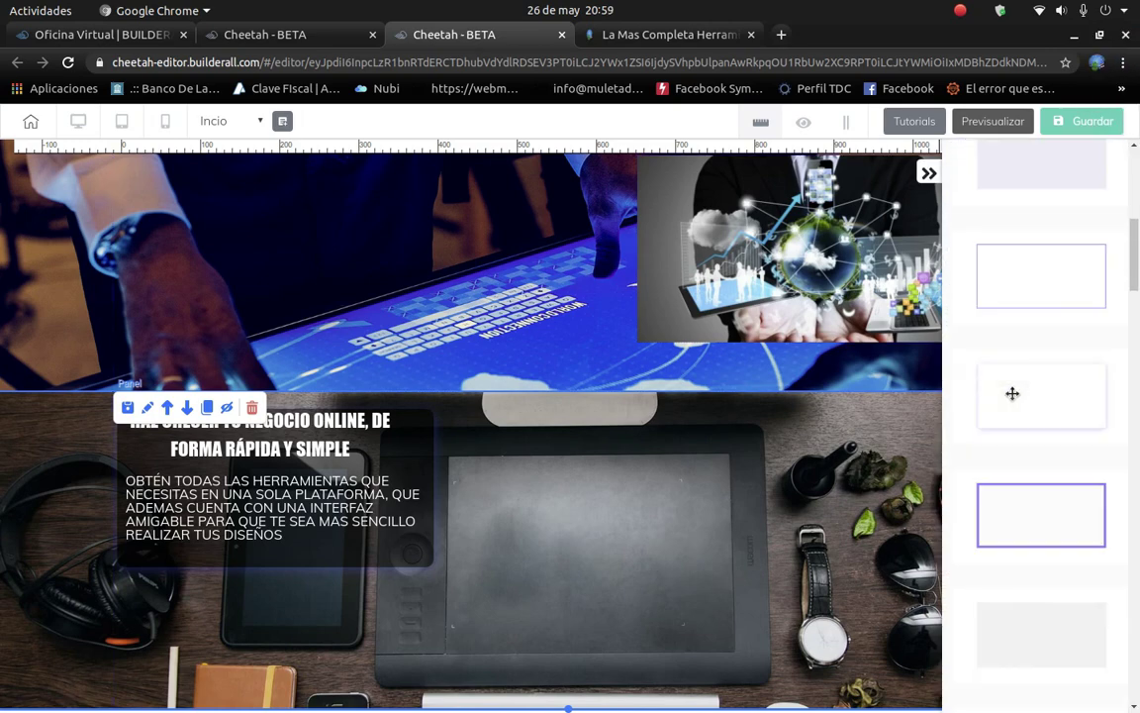
click(1012, 357)
scroll(1014, 417, down, 4)
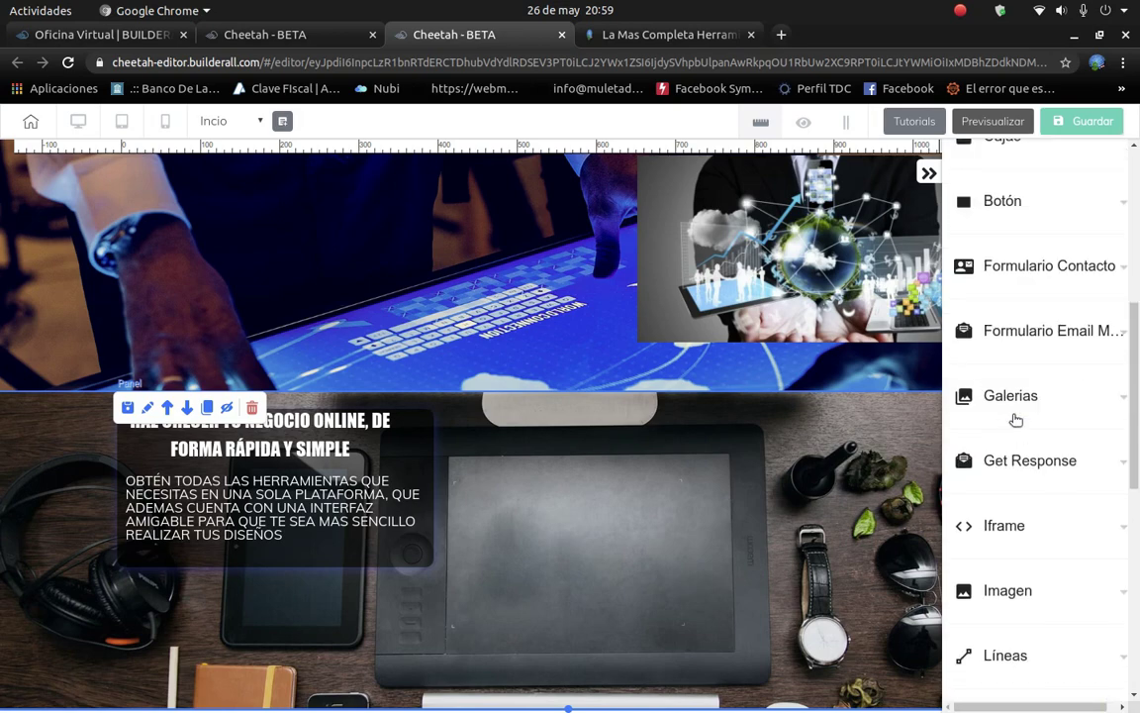
scroll(1017, 444, down, 1)
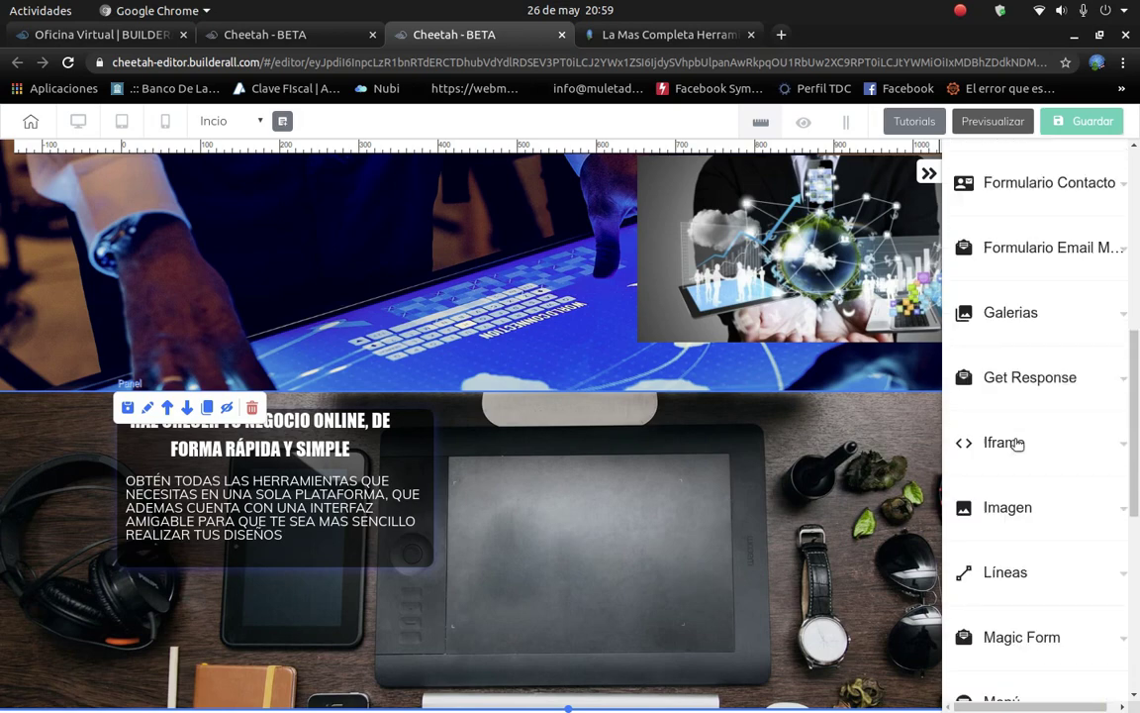
click(1031, 506)
scroll(1026, 525, down, 2)
scroll(1027, 520, down, 1)
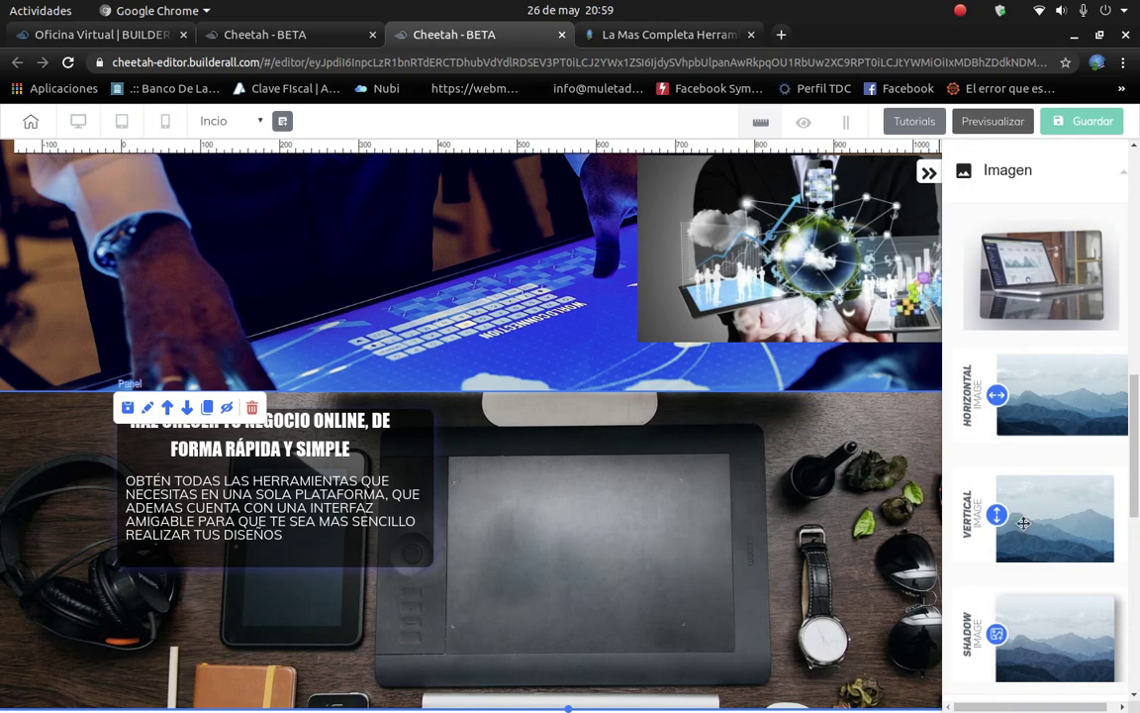
scroll(1037, 527, down, 1)
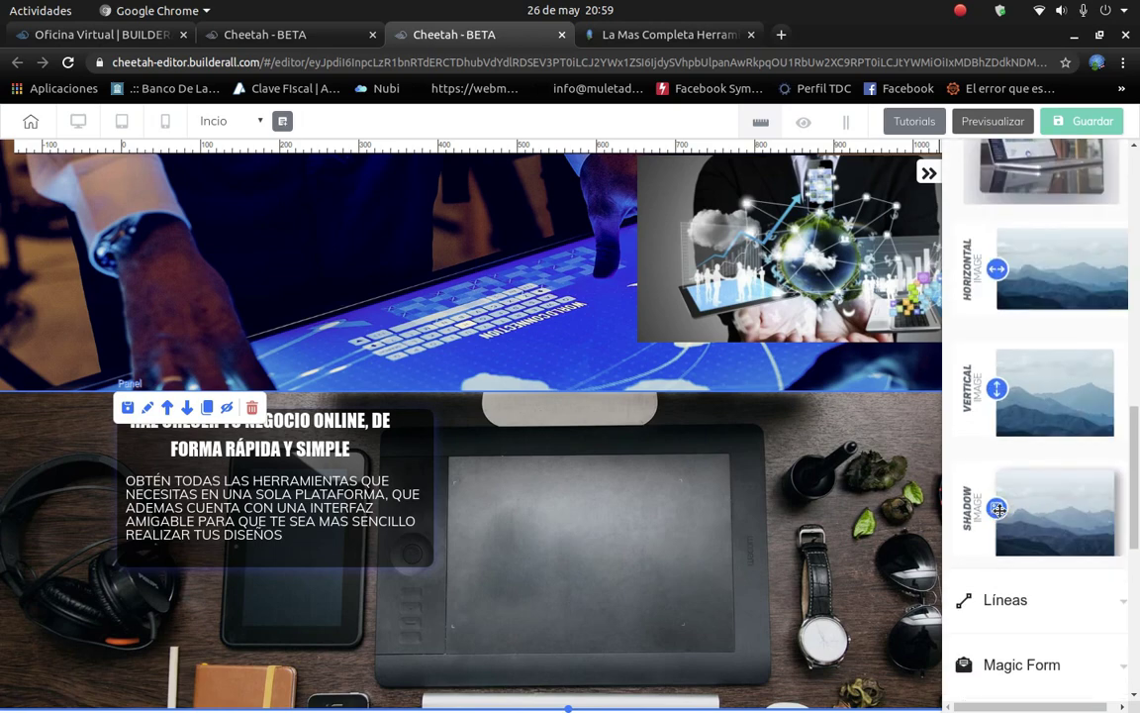
click(999, 510)
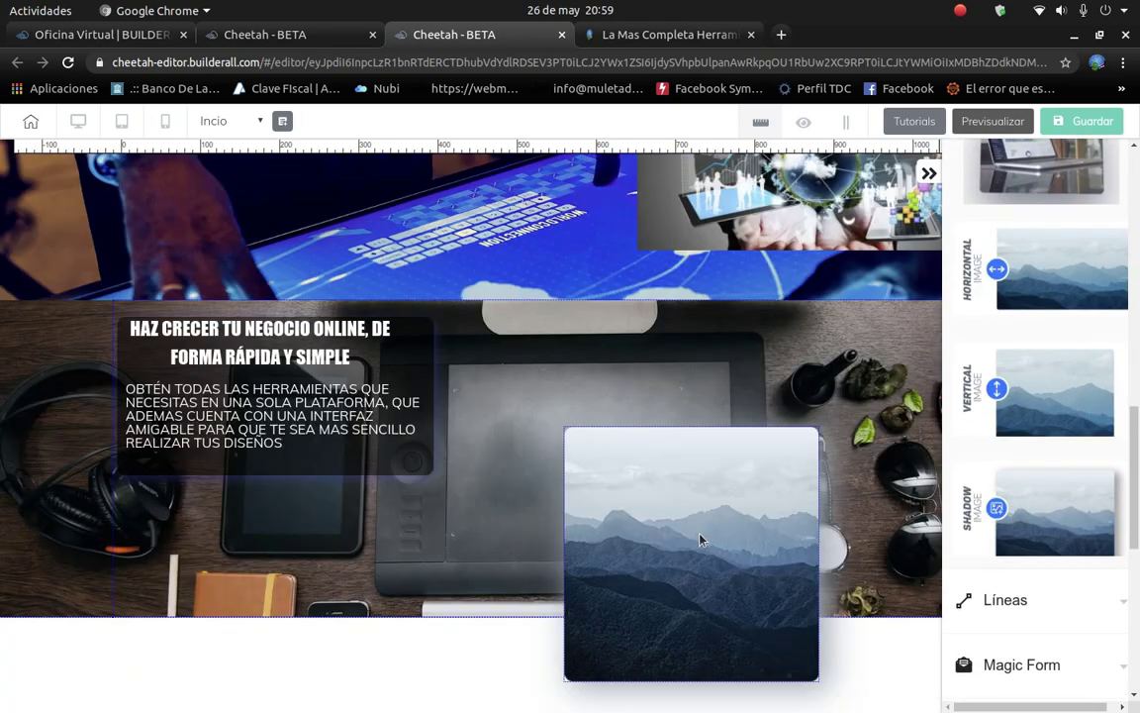
mouse_move(703, 538)
mouse_down()
mouse_move(715, 476)
mouse_move(724, 540)
mouse_move(728, 514)
mouse_up()
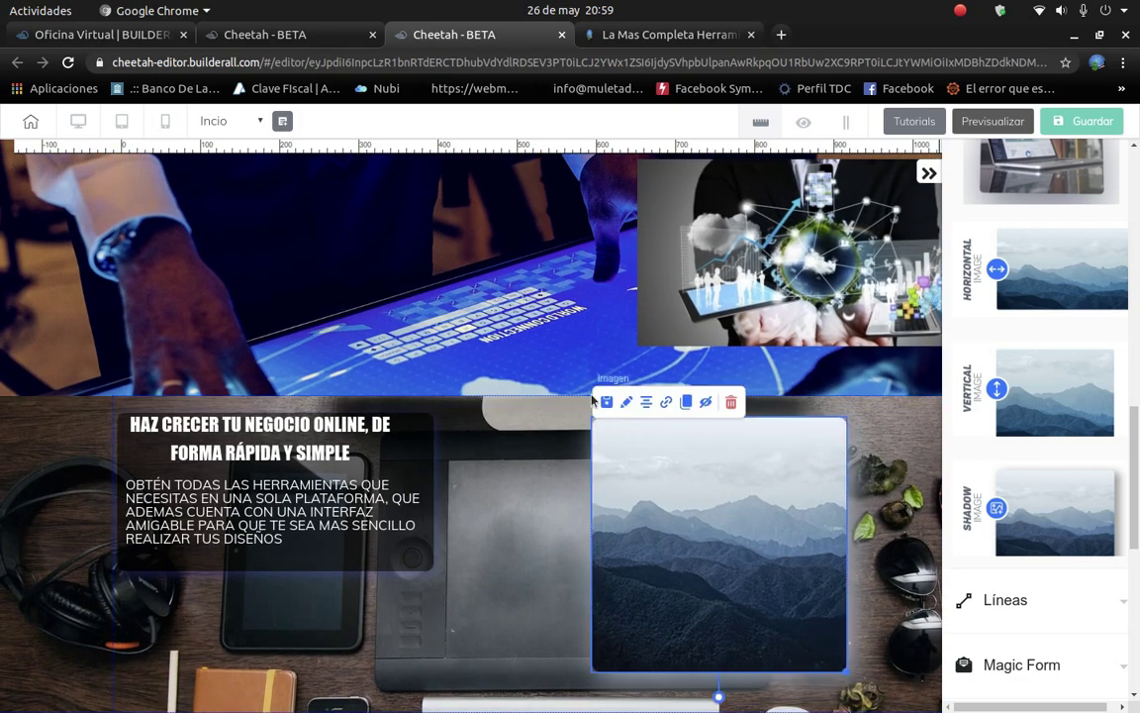
Start replacing the placeholder mountain image and upload tecnologías-600x415.jpg from the Web Para Promover Builderall folder to the user files.
click(634, 406)
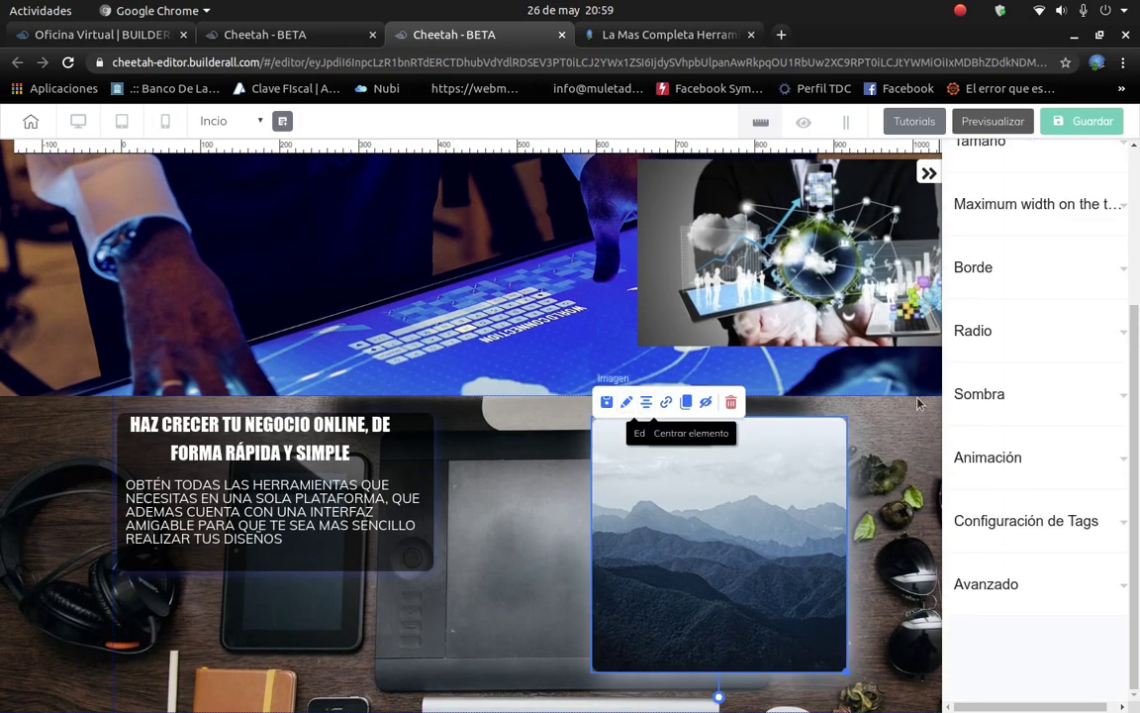
scroll(1012, 287, up, 3)
scroll(1016, 289, up, 2)
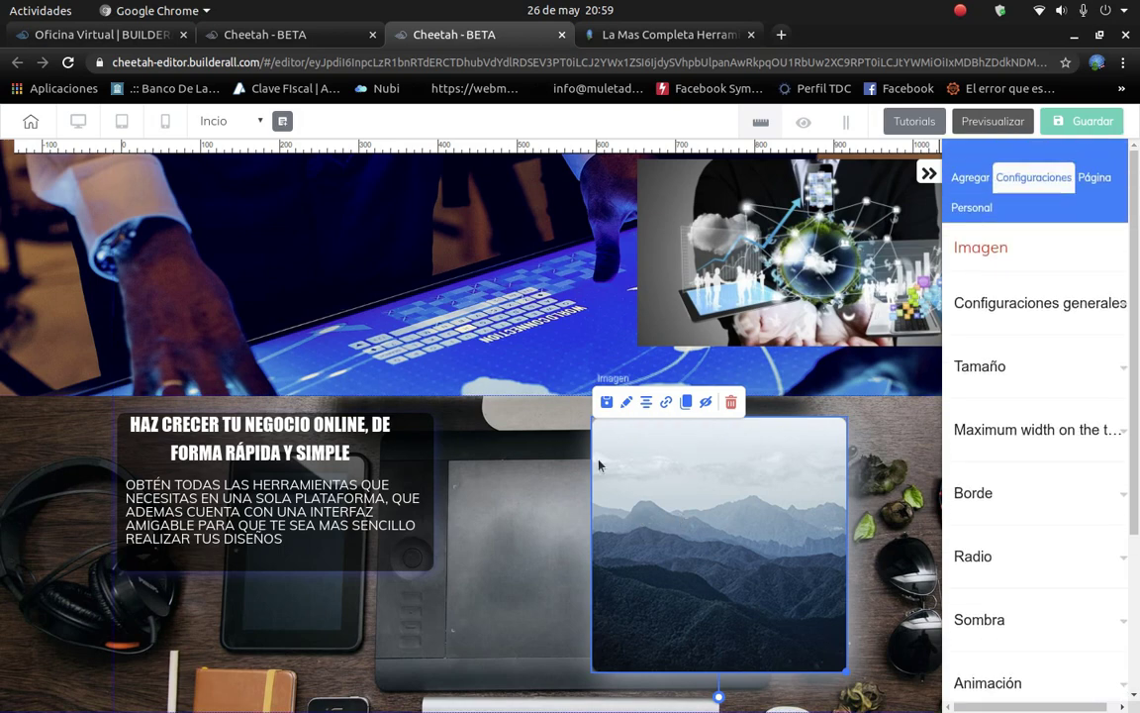
click(1012, 310)
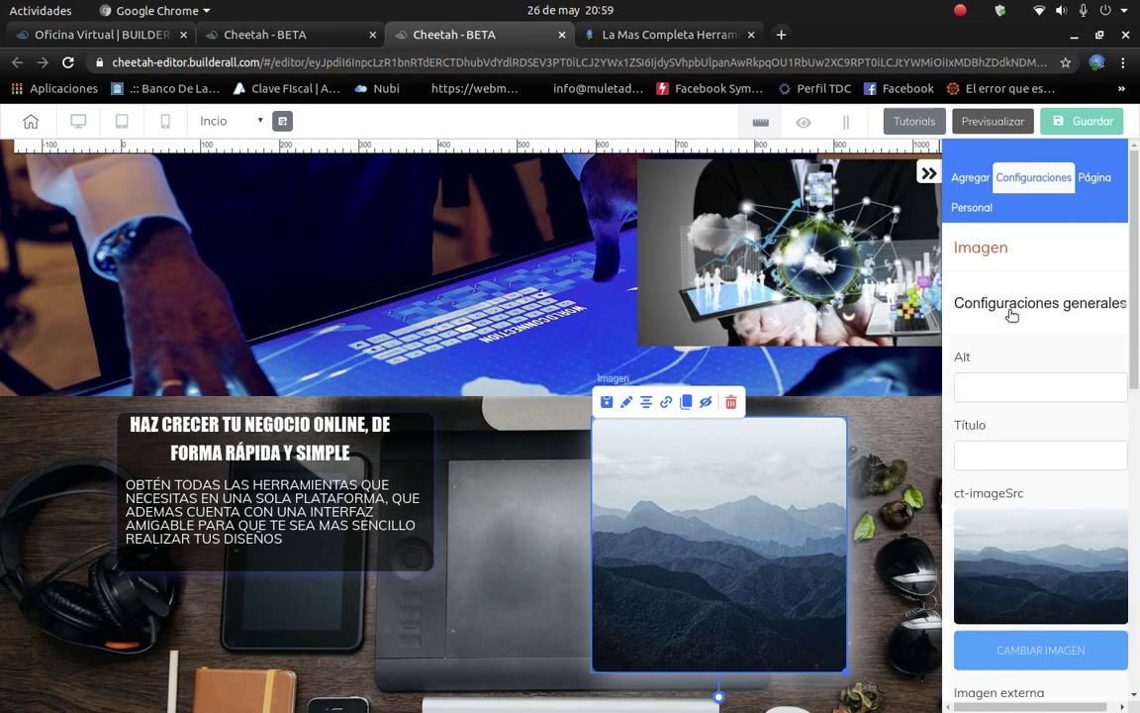
scroll(1013, 458, down, 2)
click(1041, 526)
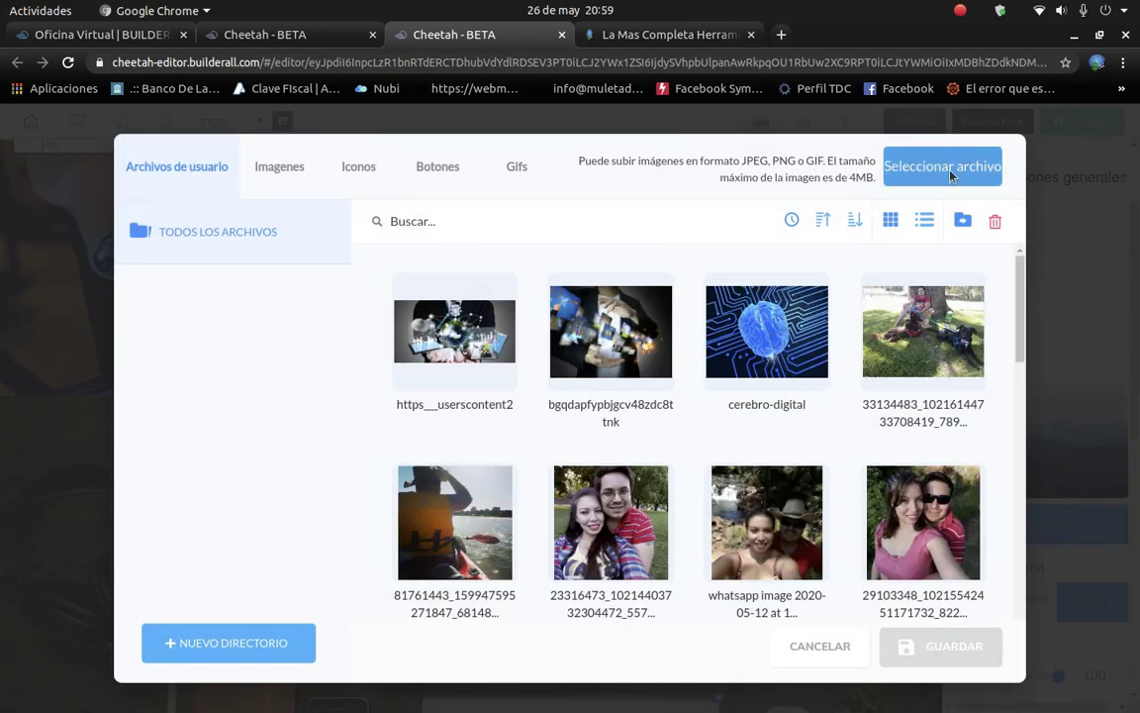
click(948, 175)
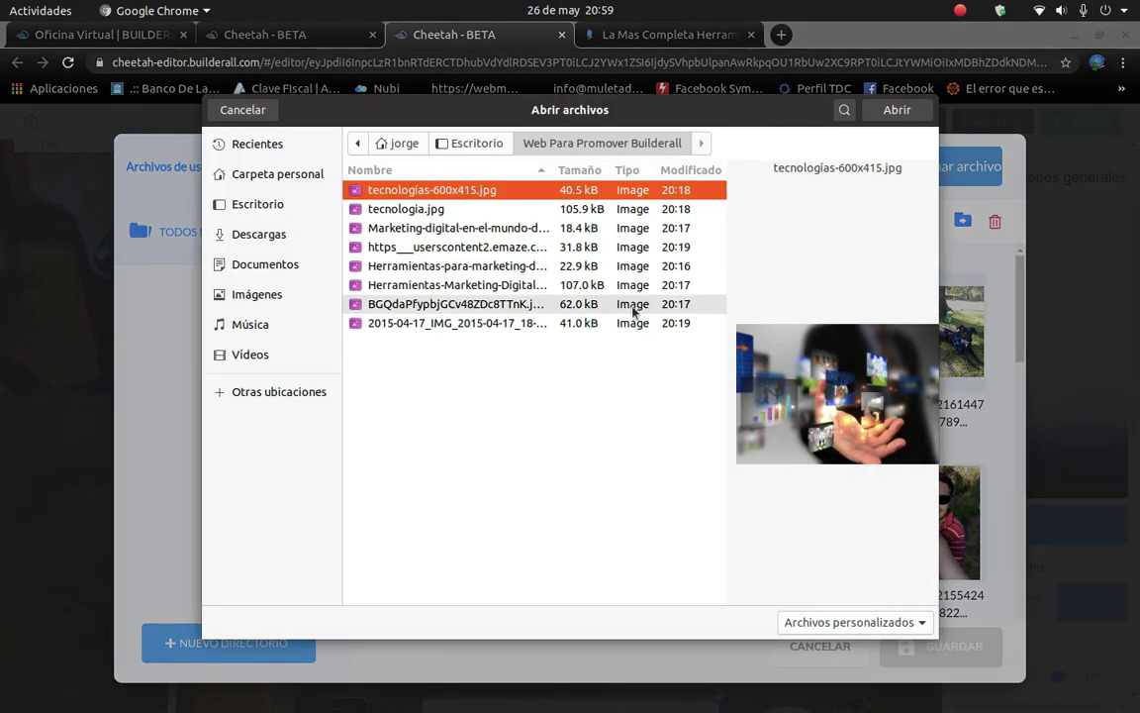
click(898, 110)
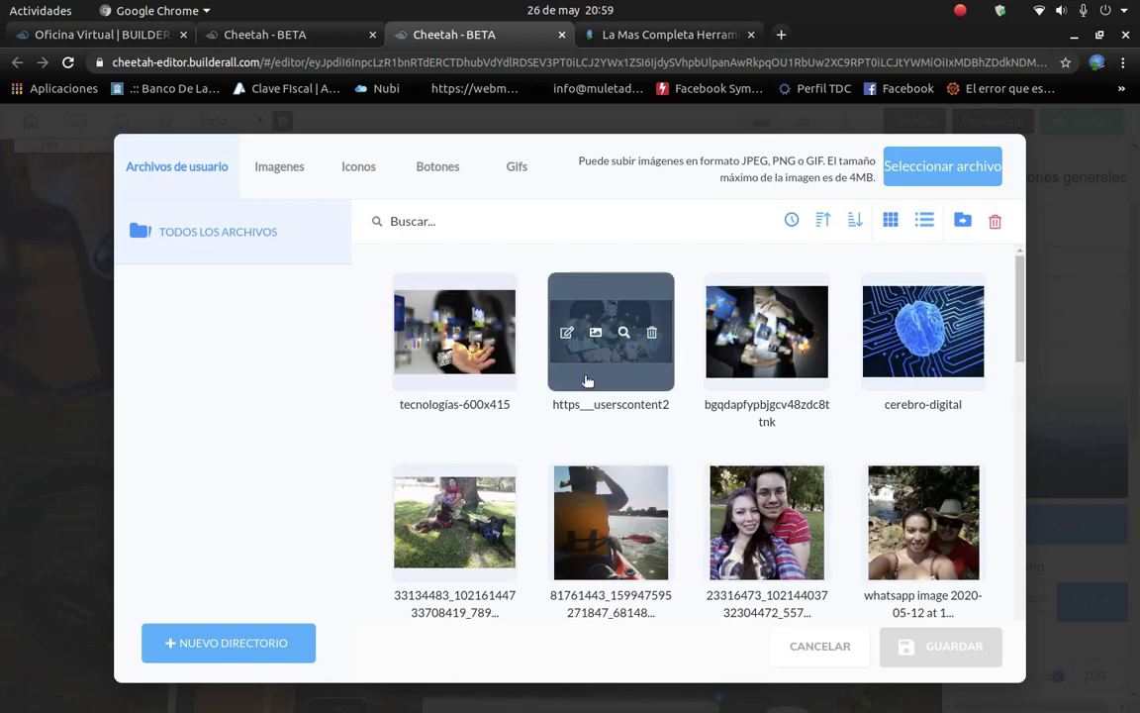
Preview the uploaded tecnologías-600x415 picture and apply it to the image element in the desk-photo panel.
click(467, 331)
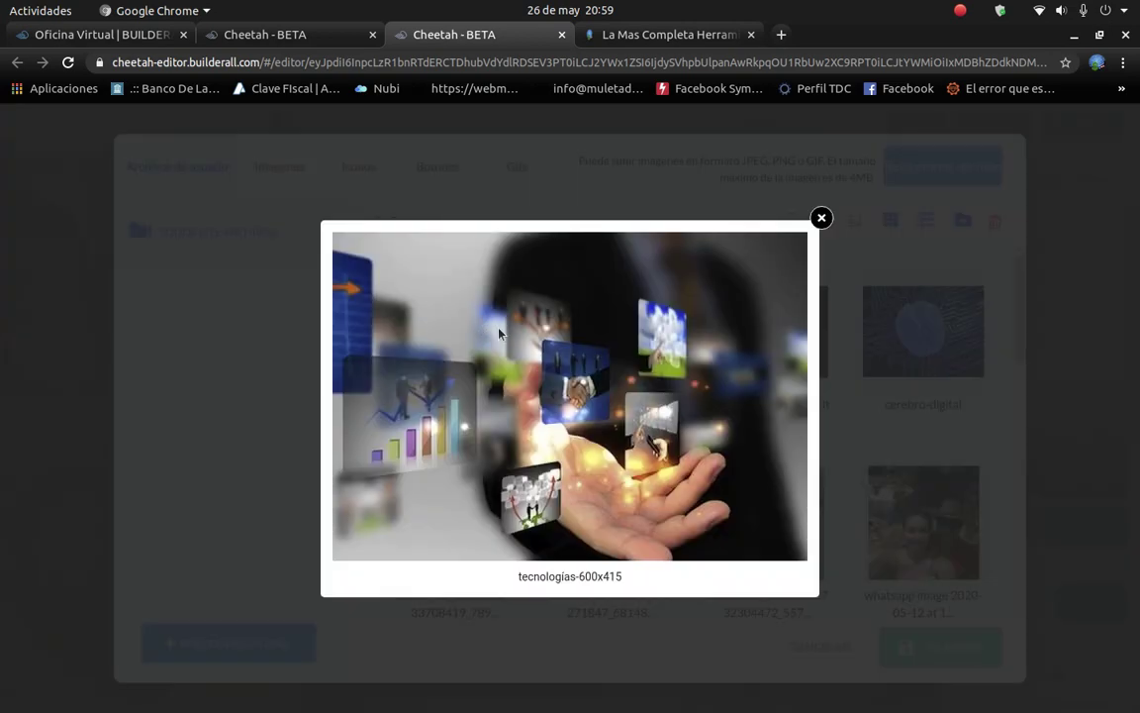
click(821, 218)
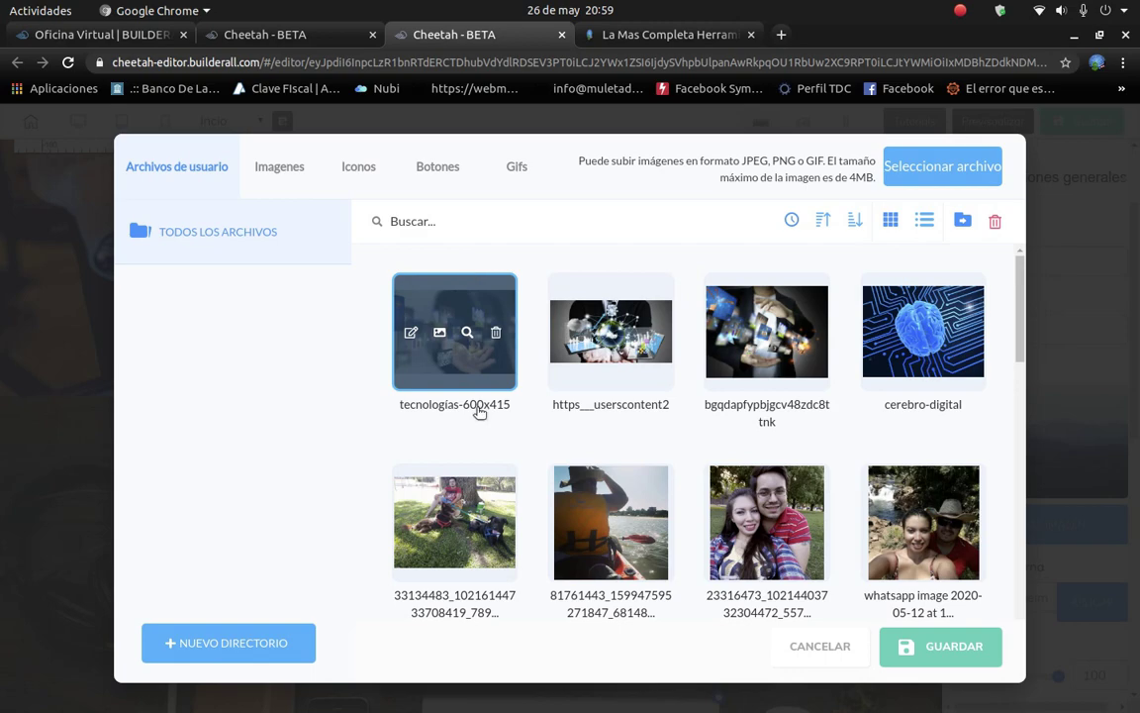
click(942, 646)
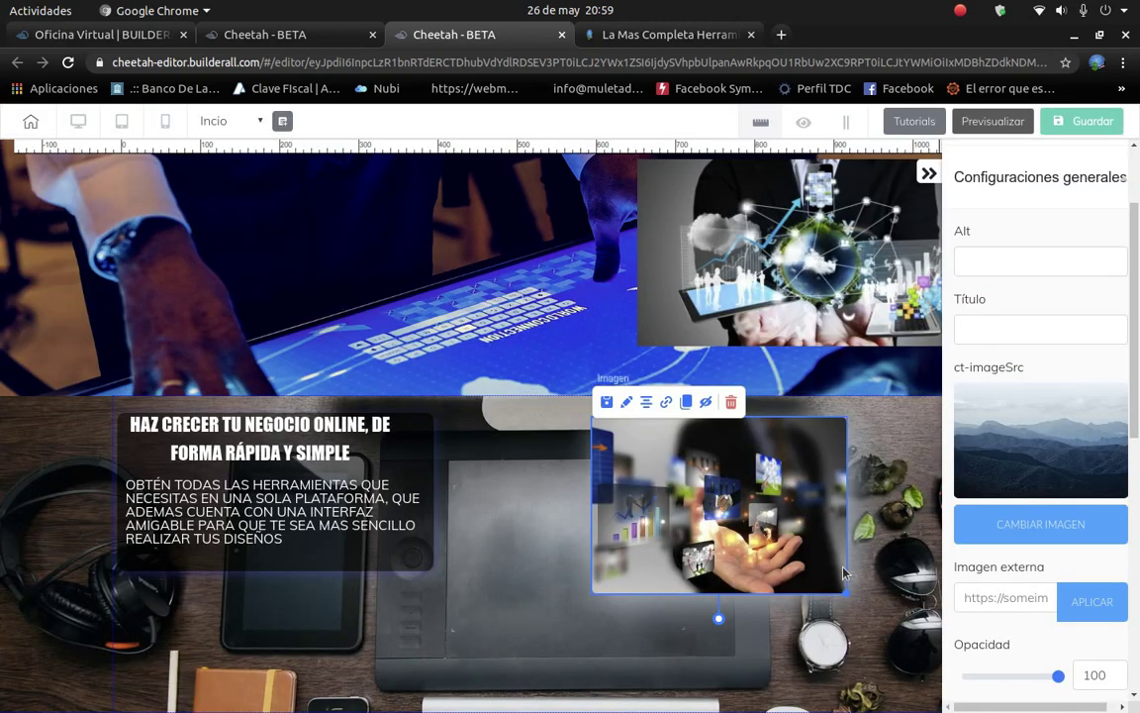
Enlarge the hand-and-screens image and reposition it beside the translucent text box in the desk-photo panel.
drag(784, 535, 763, 531)
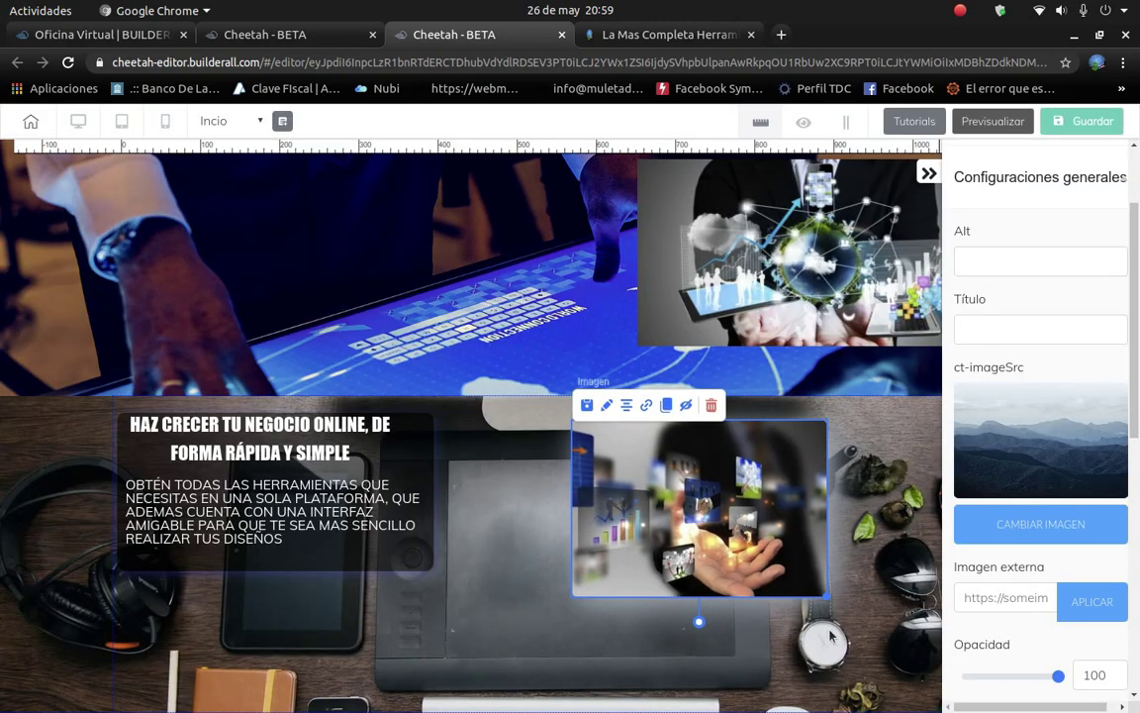
drag(825, 598, 923, 620)
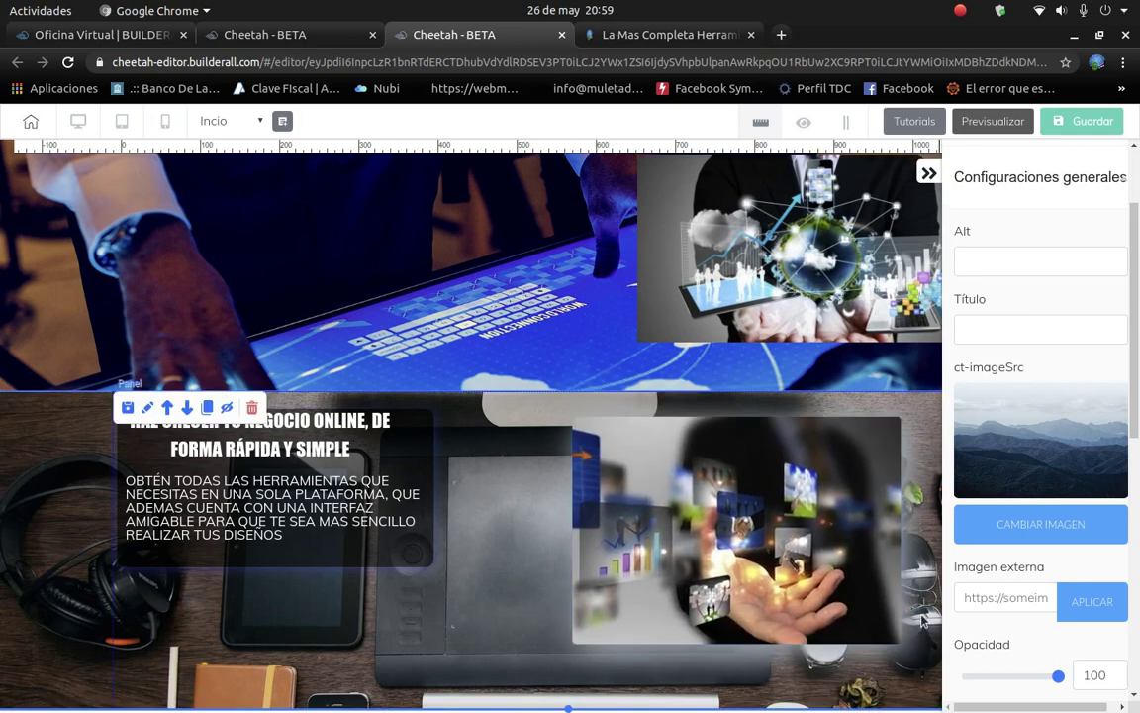
click(864, 588)
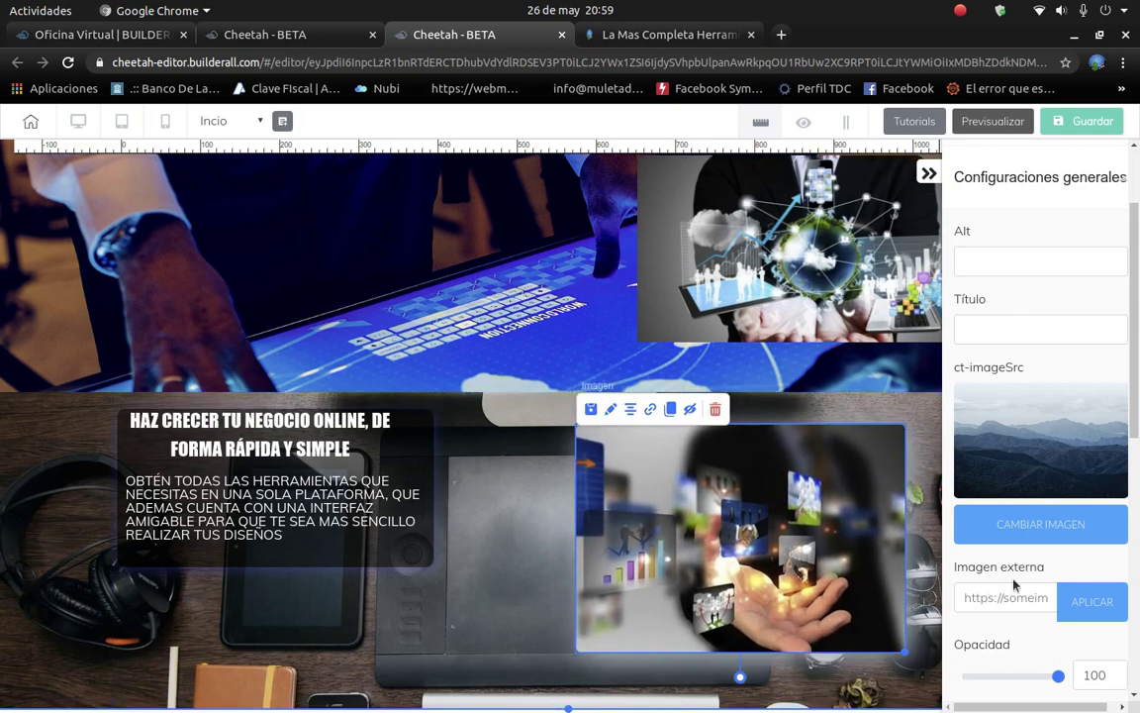
Examine the opacity setting and the available border styles of the hand-and-screens image.
scroll(1060, 591, down, 1)
scroll(1064, 591, down, 2)
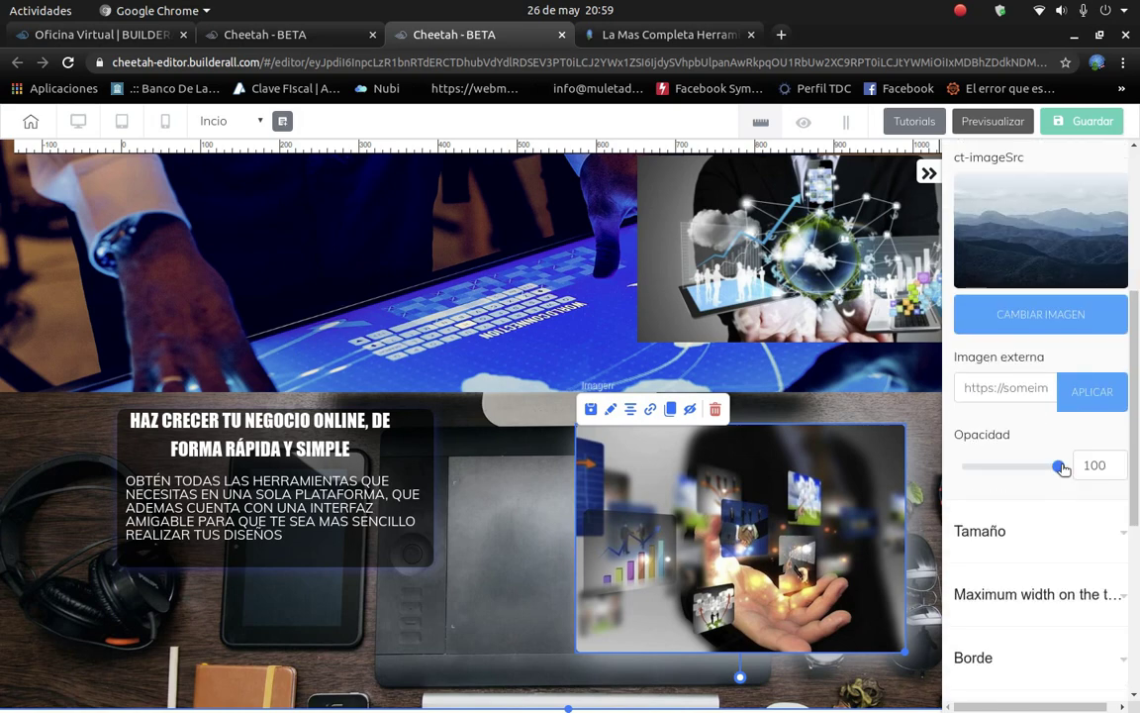
mouse_move(1060, 468)
mouse_down()
mouse_move(1003, 466)
mouse_move(1067, 476)
mouse_up()
scroll(1069, 540, down, 3)
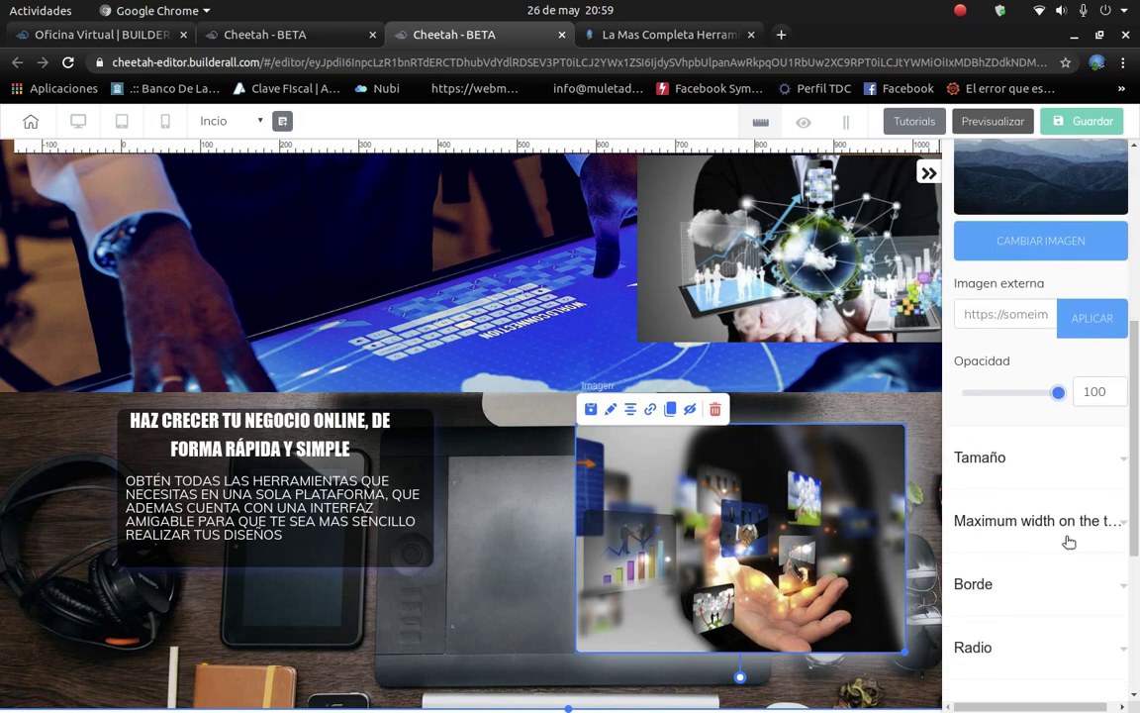
click(1053, 491)
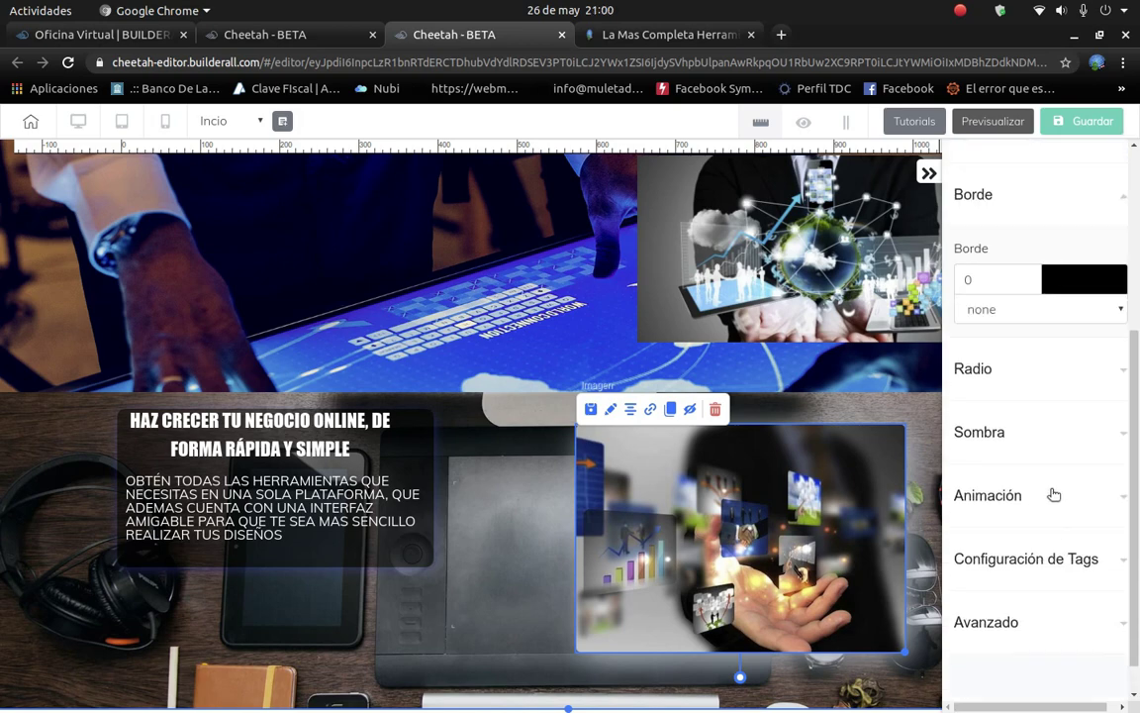
click(1040, 310)
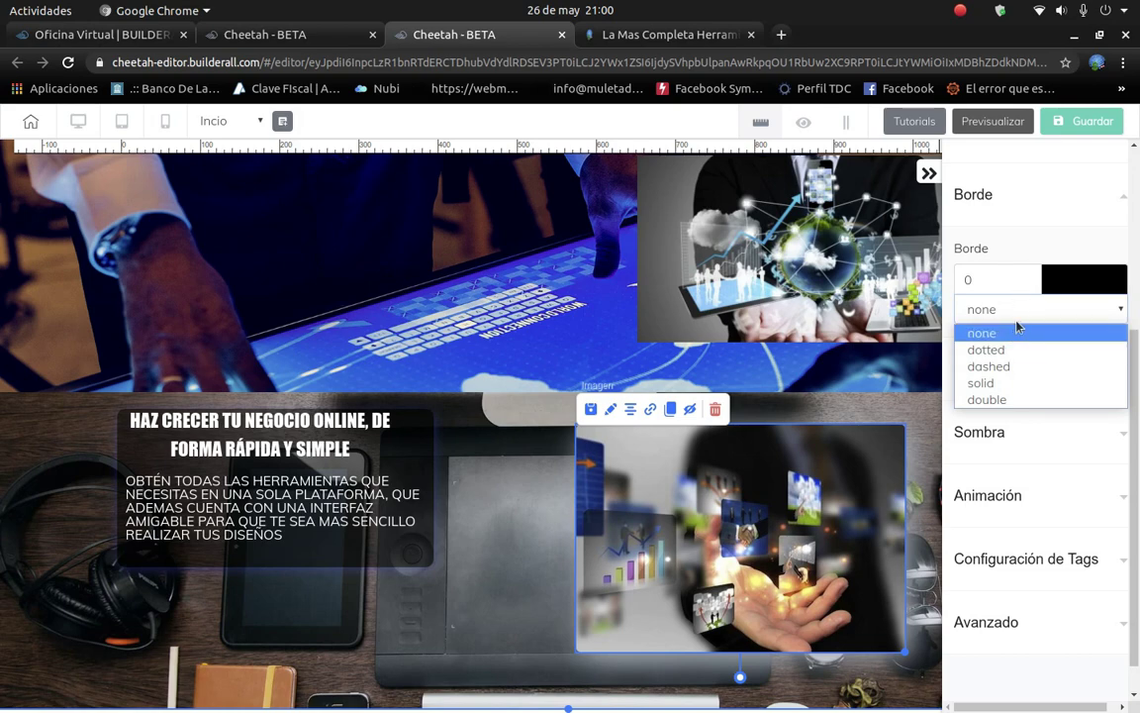
click(1015, 334)
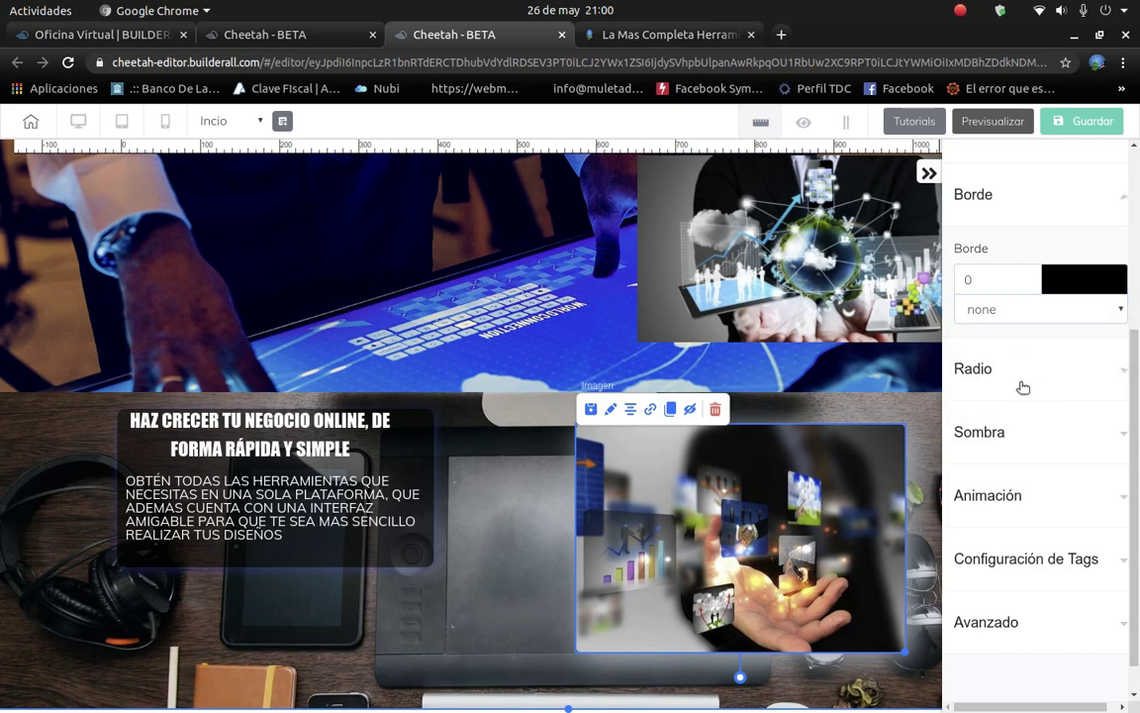
Set the corner radius of the hand-and-screens image to 15 on all four corners.
click(1020, 387)
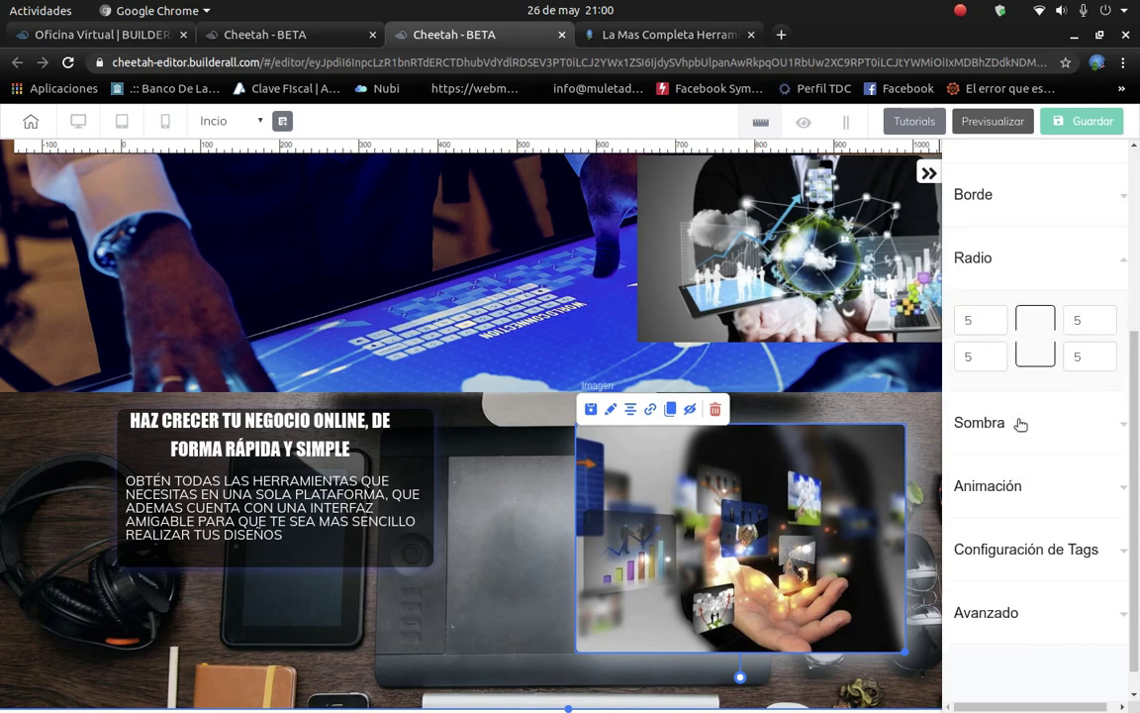
double_click(963, 319)
text(15)
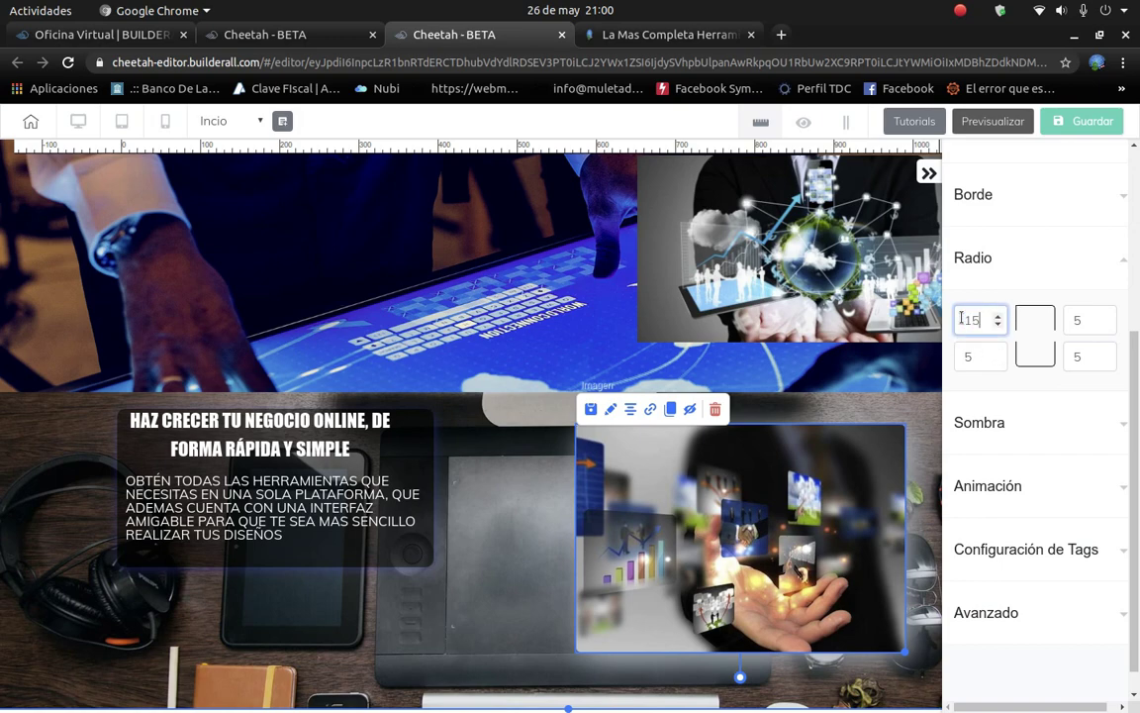
click(982, 367)
text(1)
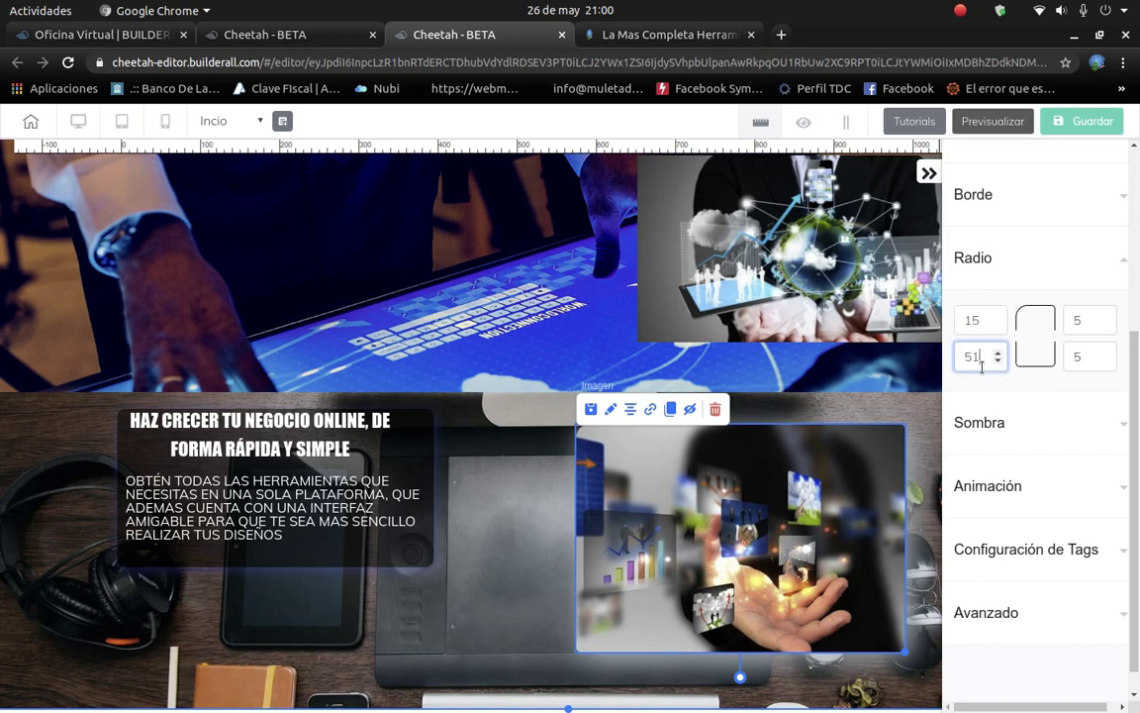
text(5)
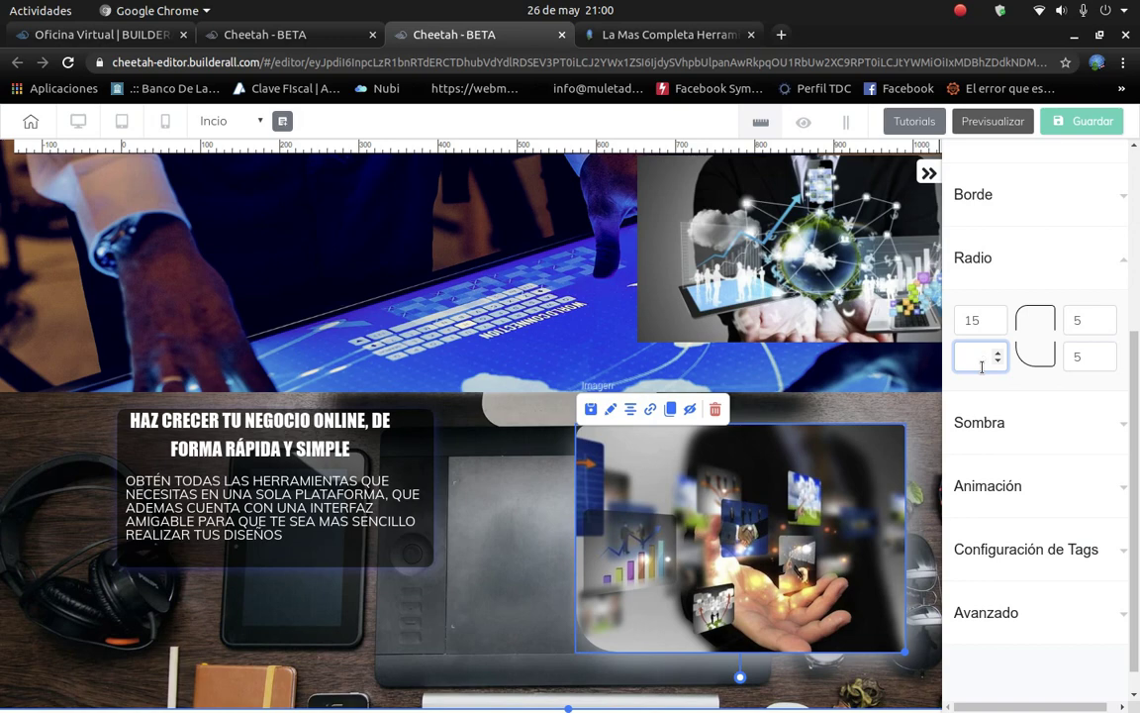
text(15)
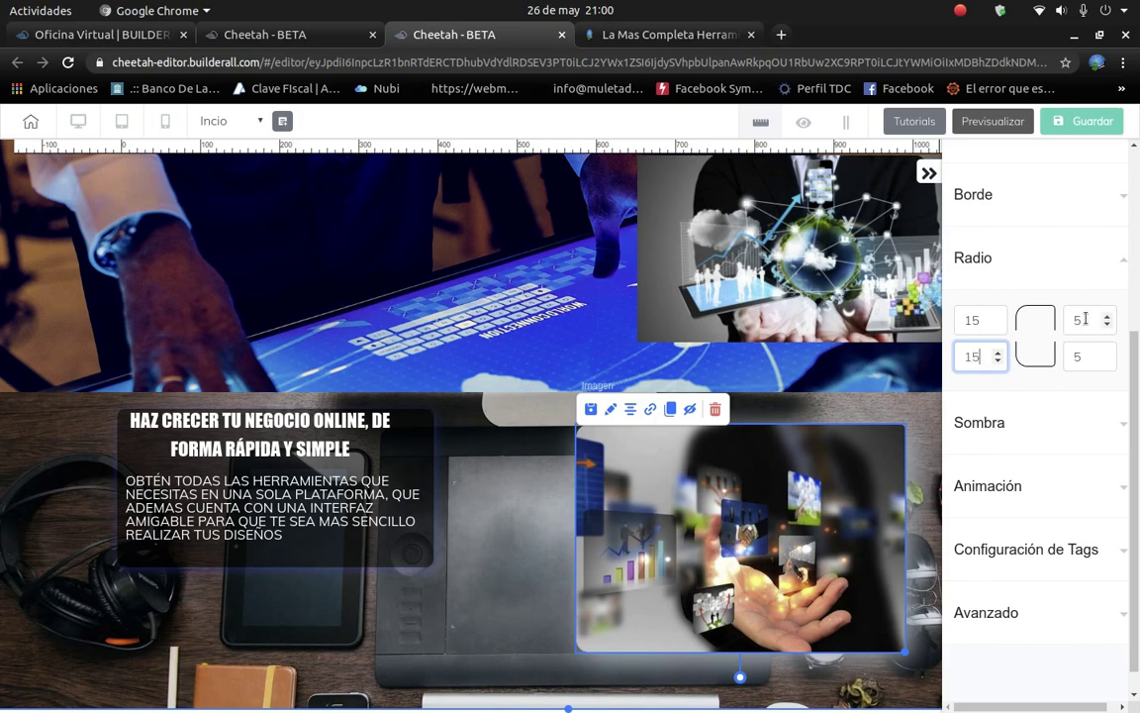
click(1079, 318)
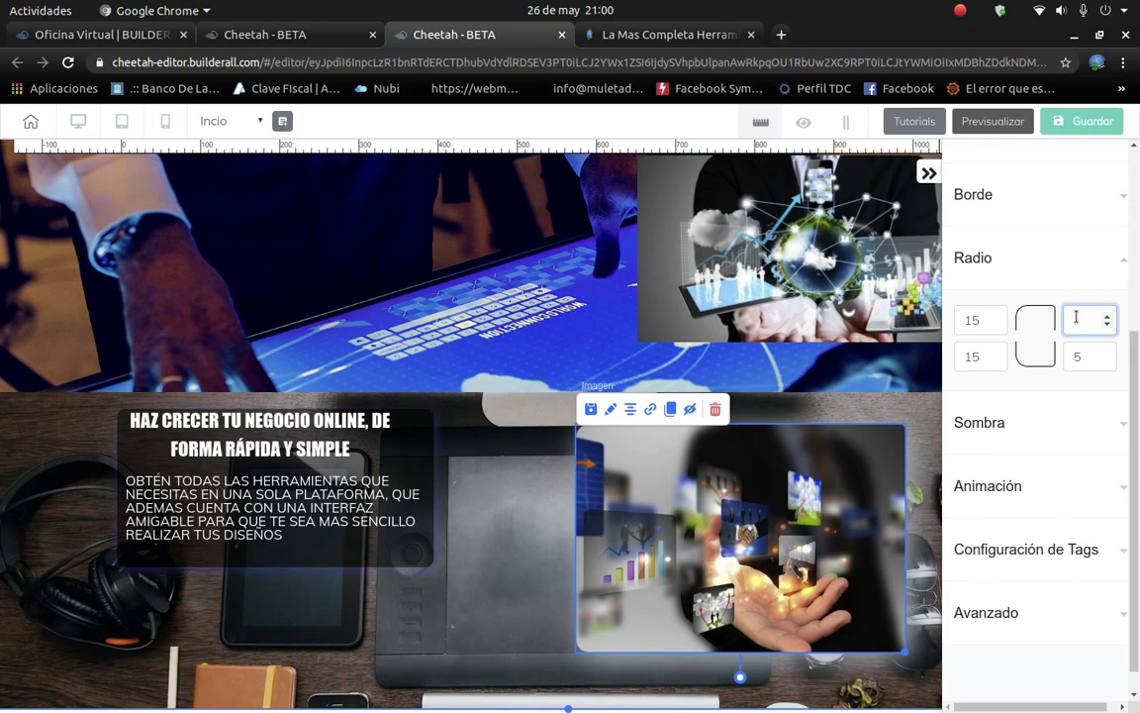
click(1072, 359)
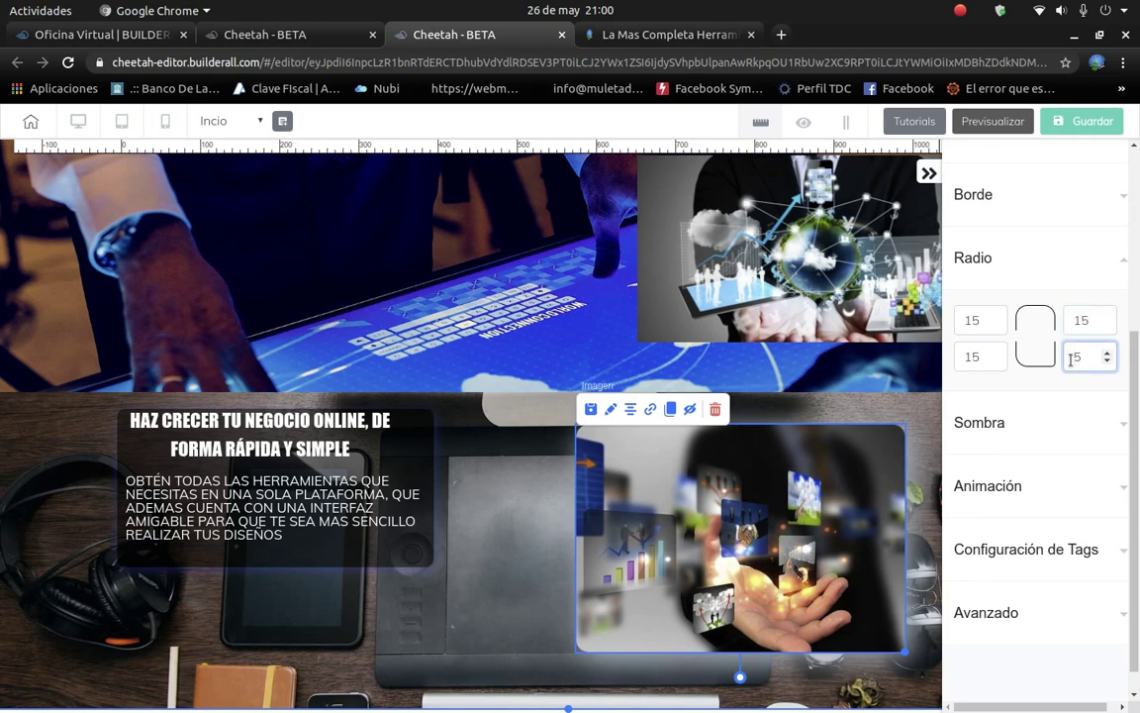
Increase the S value of the hand-and-screens image's shadow and move the image slightly farther from the translucent text box.
click(1070, 420)
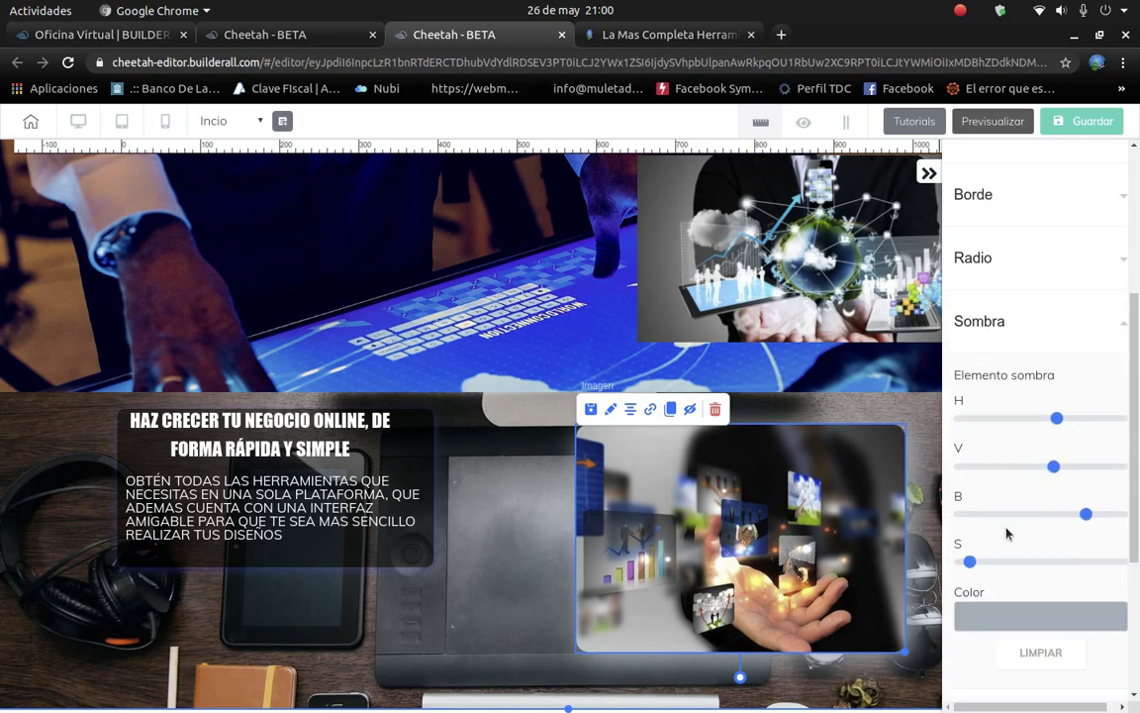
drag(974, 565, 1000, 564)
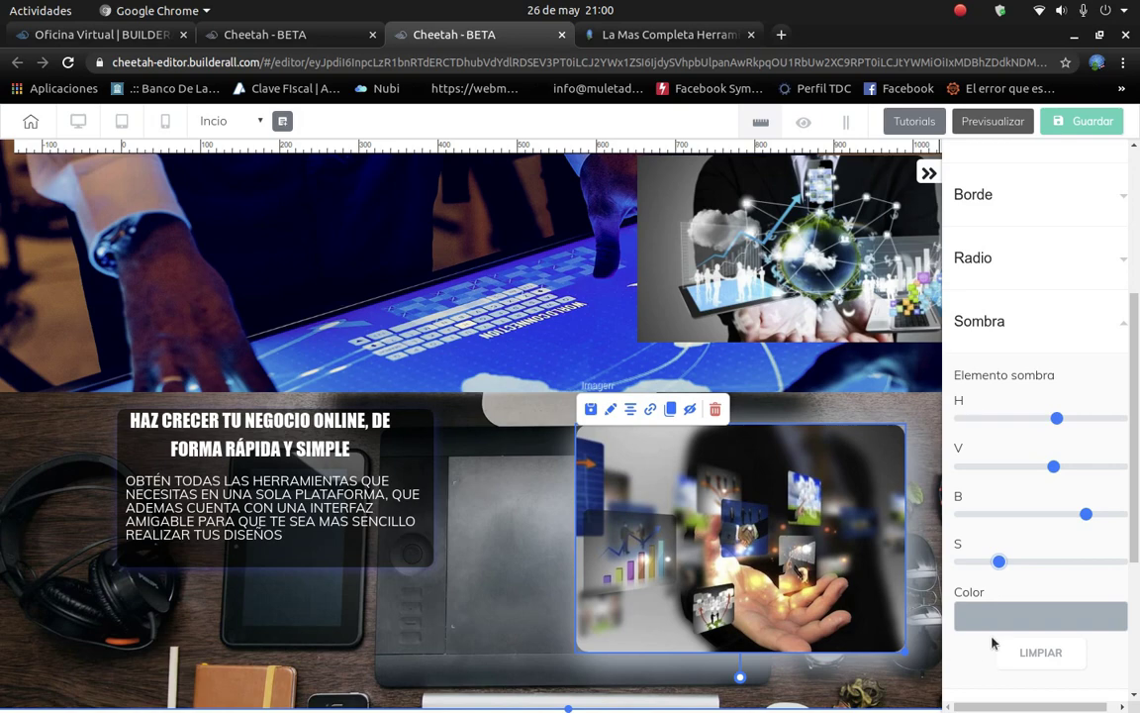
scroll(993, 644, down, 5)
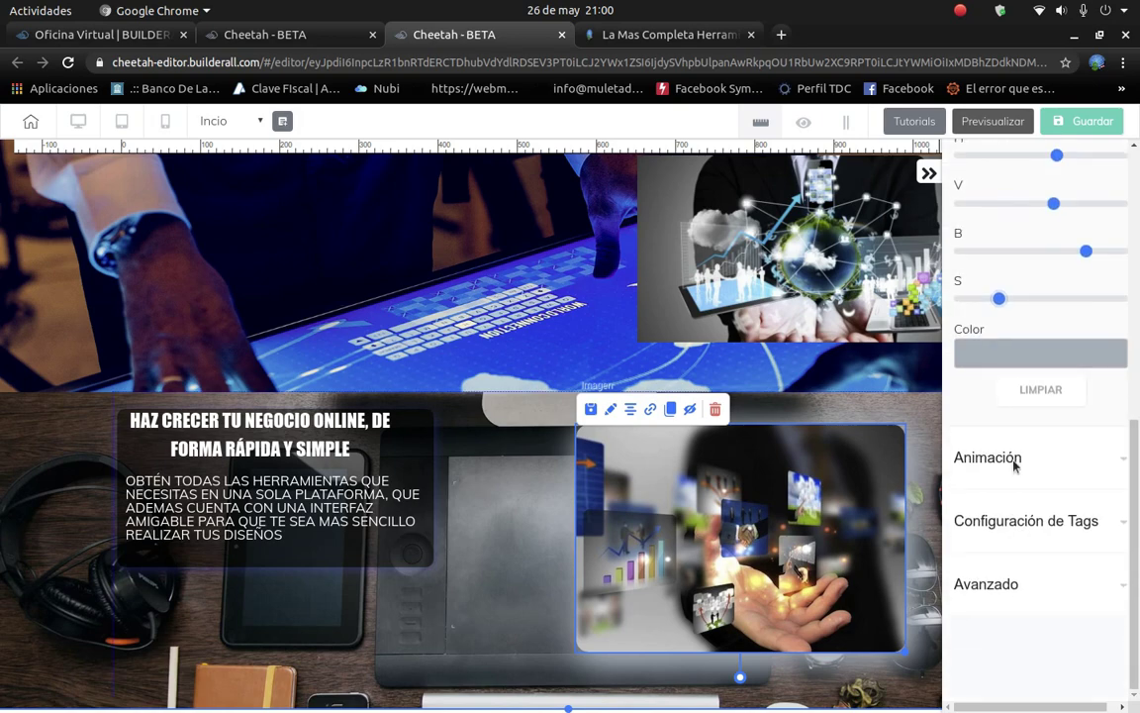
click(476, 578)
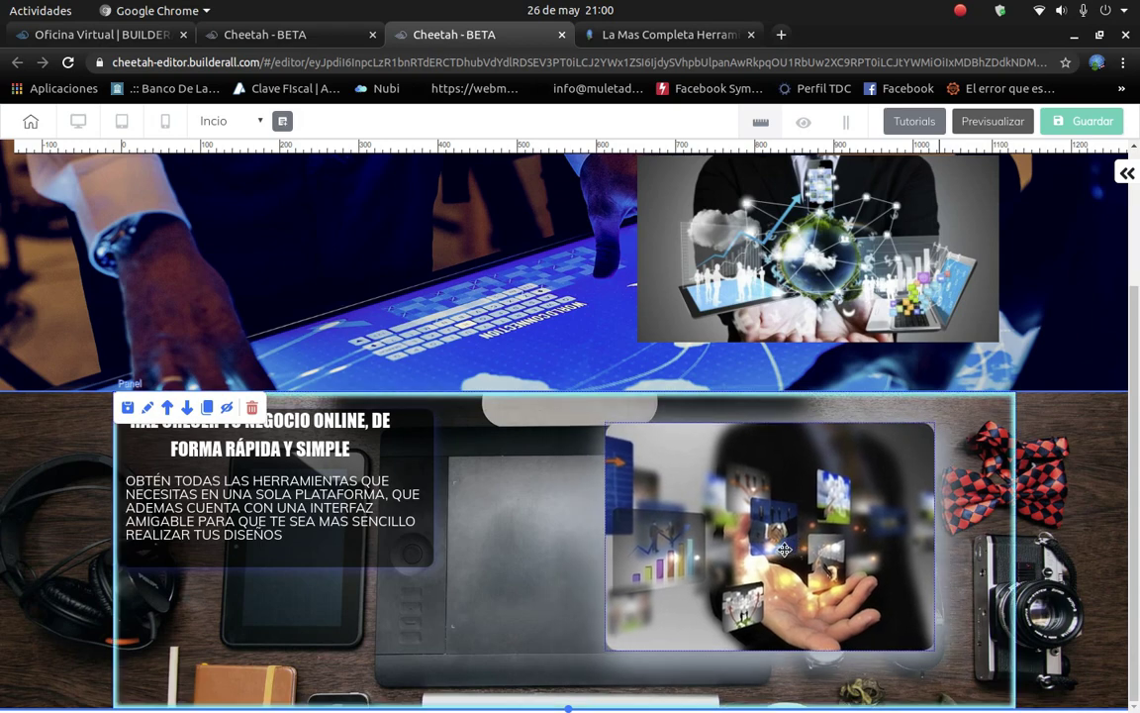
click(784, 549)
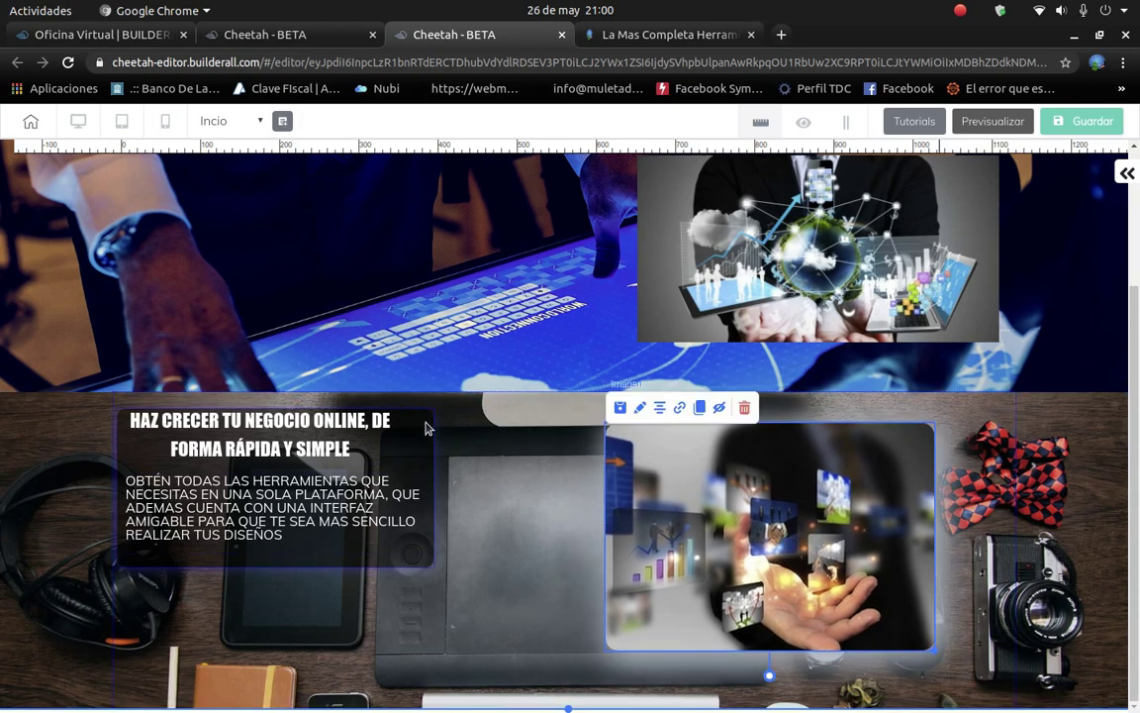
Enlarge the translucent box in the desk-photo panel slightly and reposition it with its heading and paragraph inside.
mouse_move(427, 428)
mouse_down()
mouse_move(431, 443)
mouse_move(427, 433)
mouse_up()
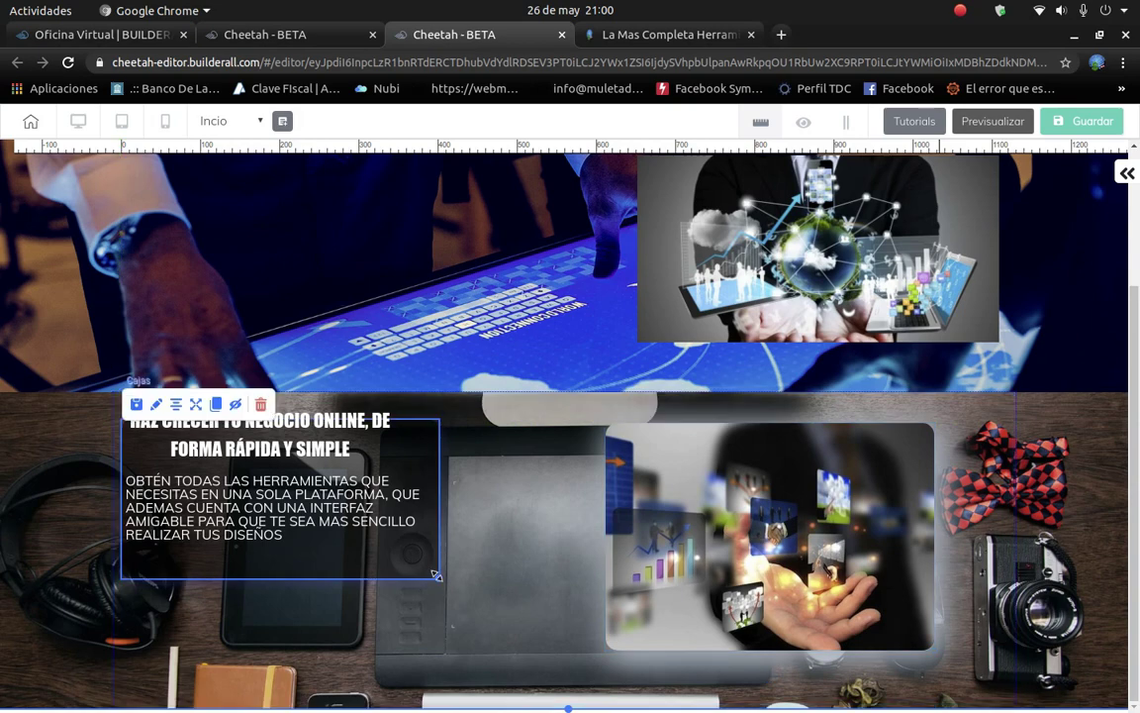
drag(435, 574, 444, 585)
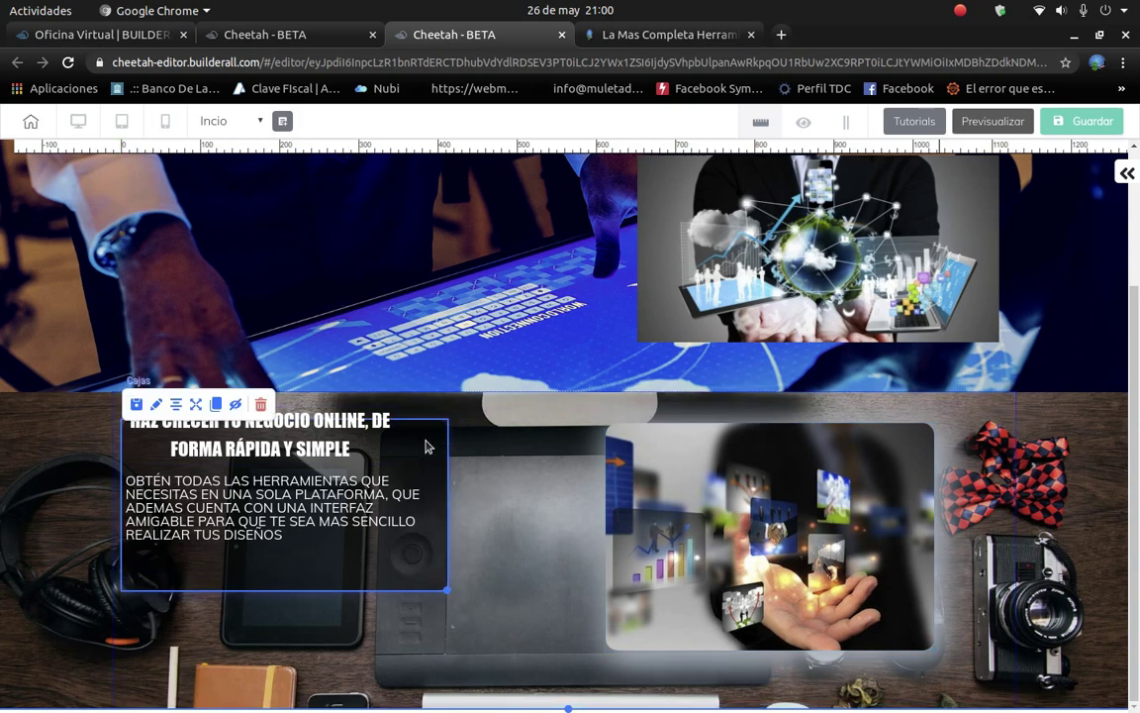
drag(424, 448, 419, 429)
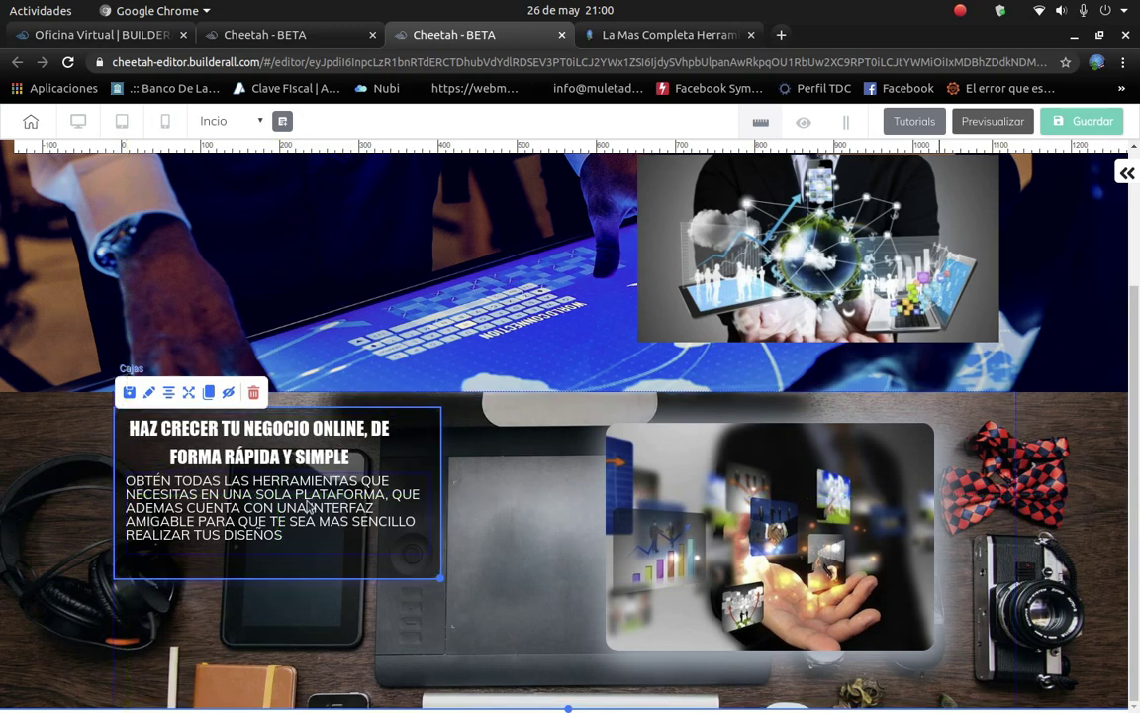
drag(277, 452, 374, 545)
mouse_move(435, 436)
mouse_down()
mouse_move(449, 454)
mouse_move(431, 454)
mouse_move(446, 456)
mouse_up()
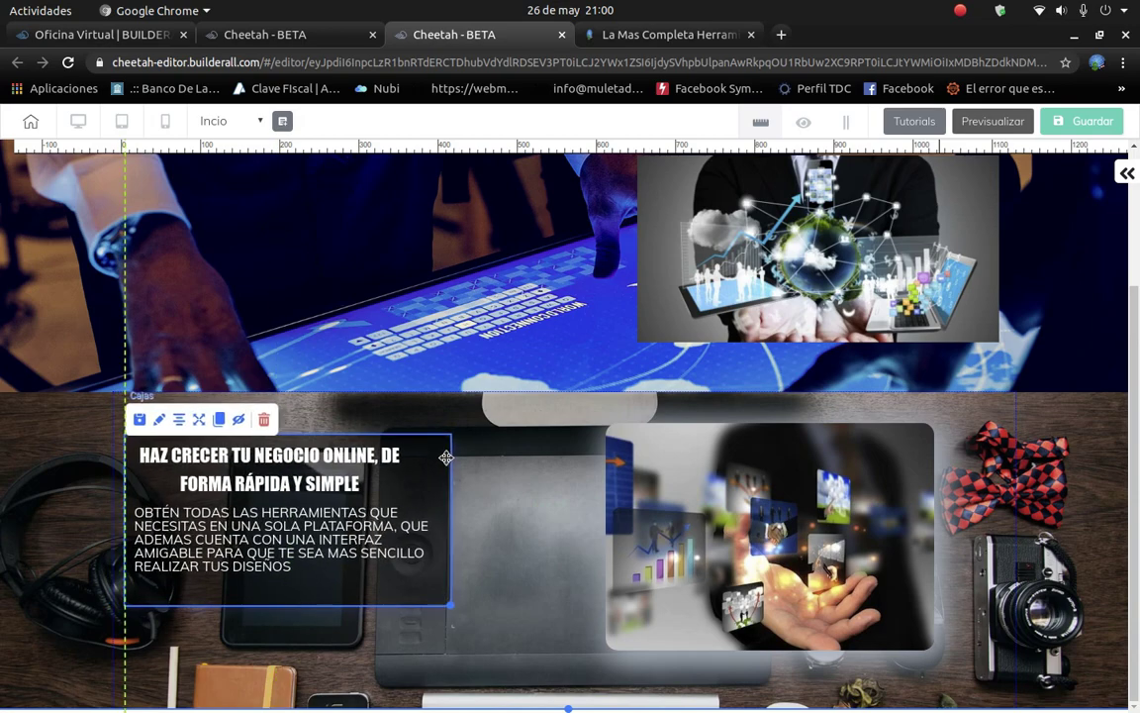
scroll(446, 457, up, 2)
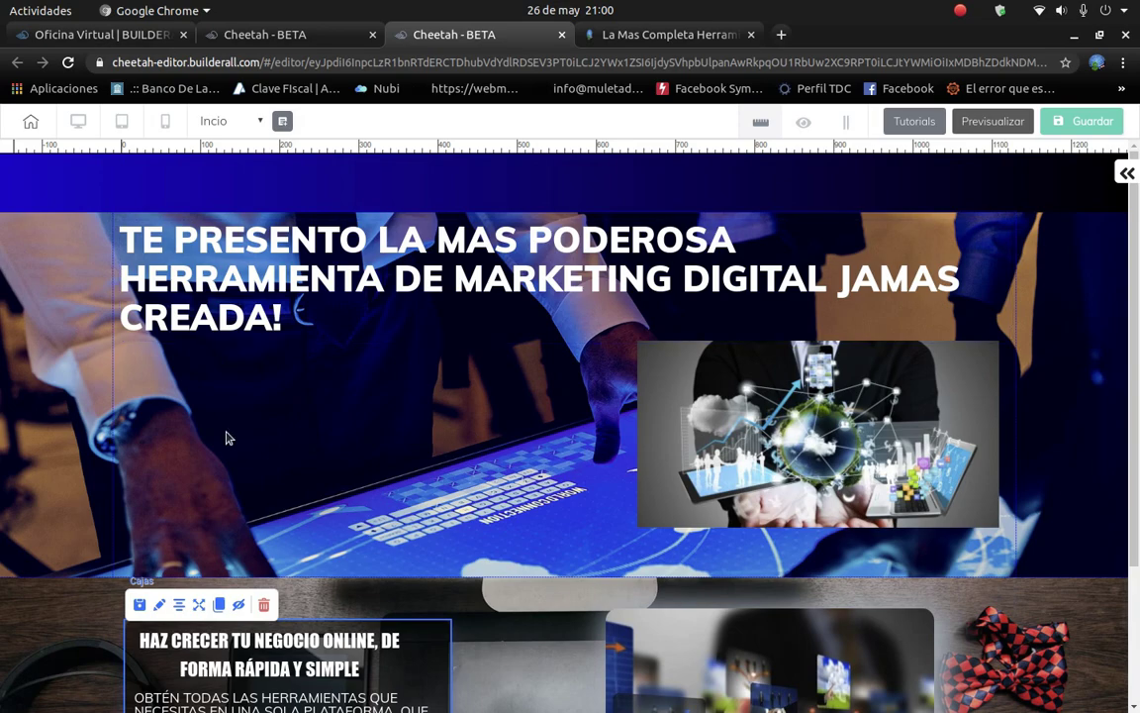
scroll(225, 438, down, 2)
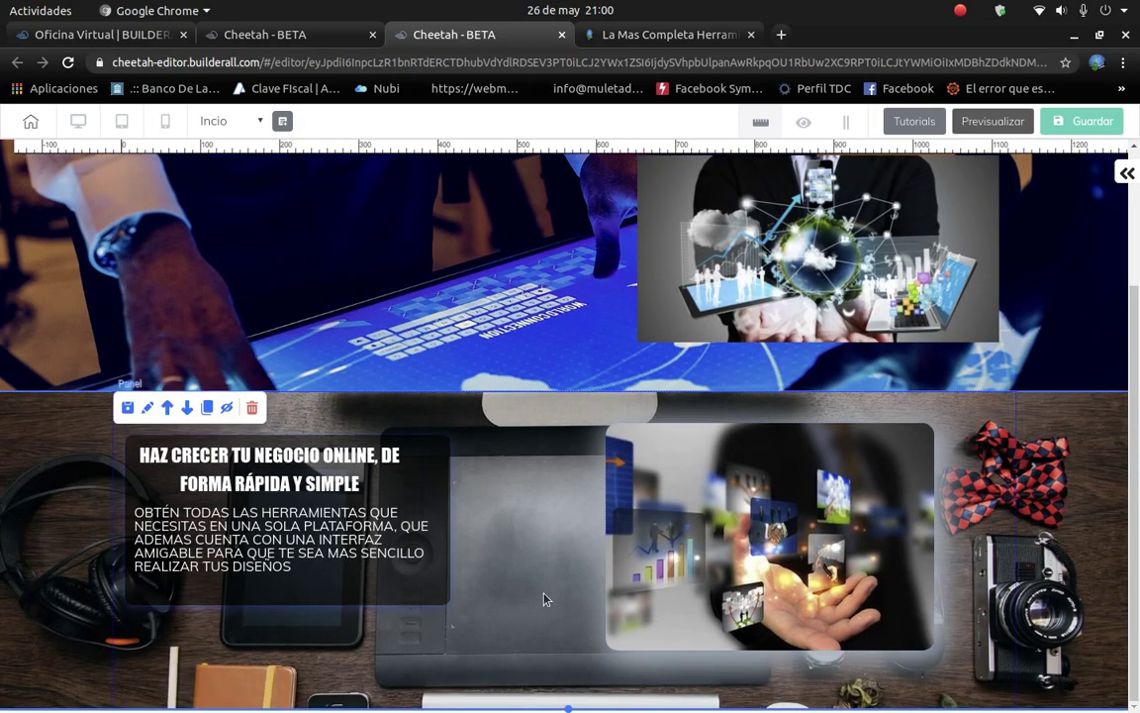
Copy the paragraph beginning "SI YA ESTAS CANSADO DE BUSCAR TODAS LAS HERRAMIENTAS" from the open mktafiliados reference page.
click(671, 33)
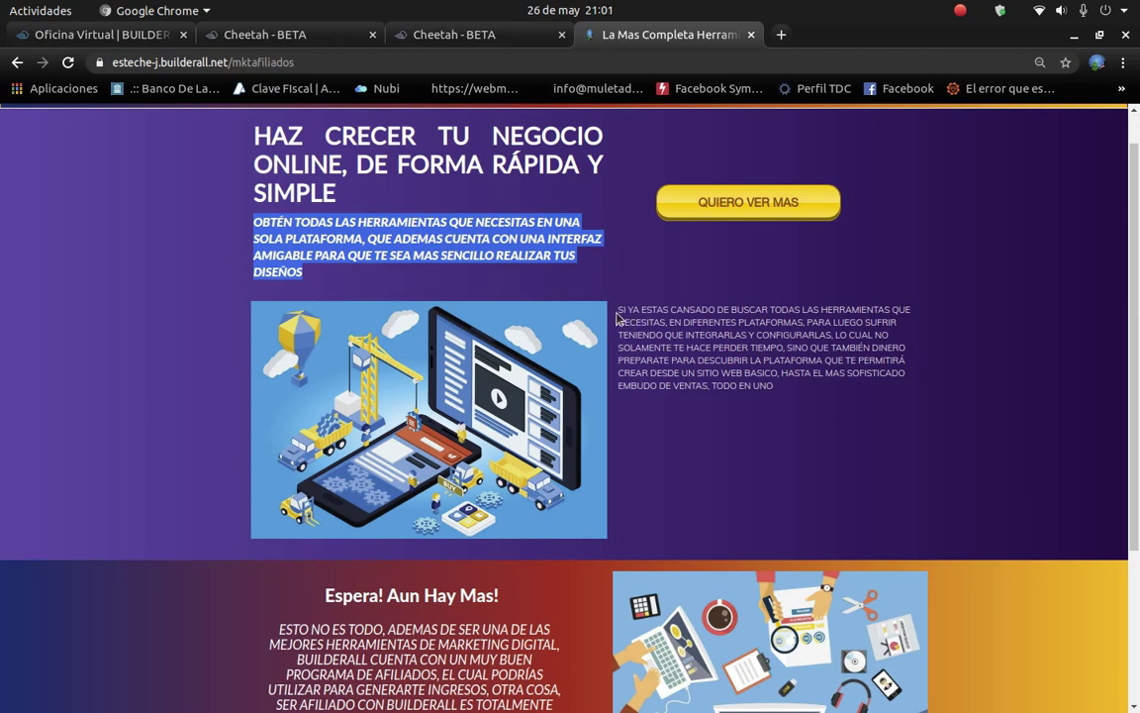
drag(620, 313, 777, 392)
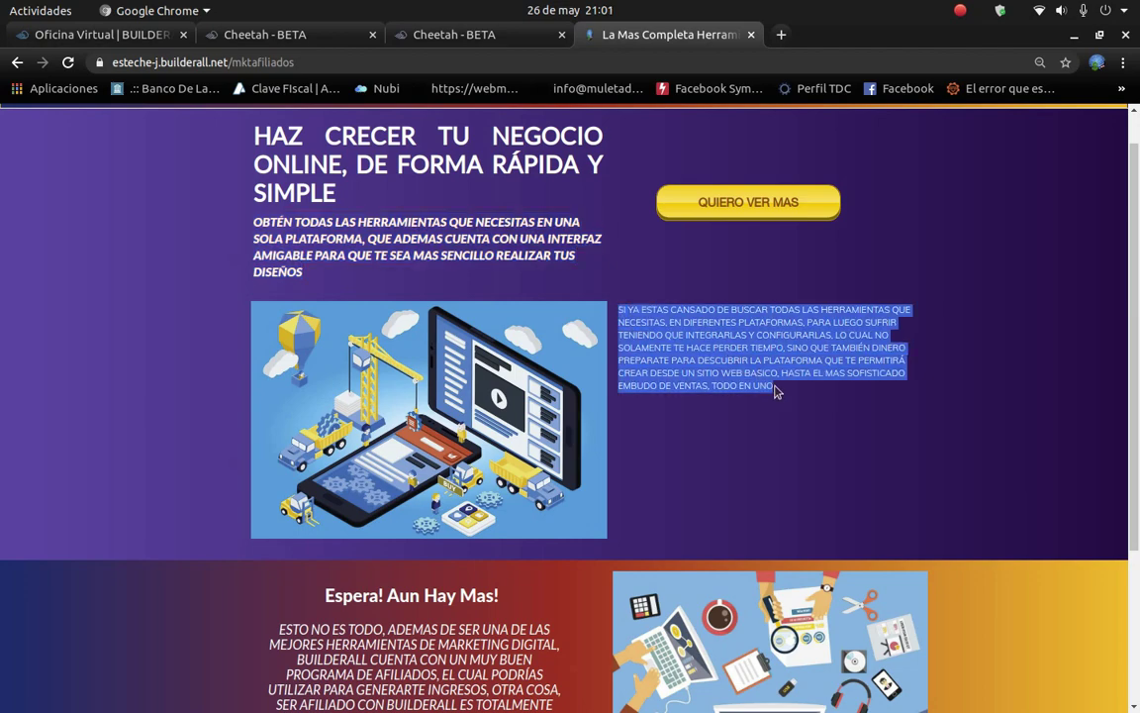
right_click(658, 360)
click(732, 367)
Back in the Cheetah editor, move the hand-and-screens image toward the panel's outer edge and raise the translucent text box.
click(466, 34)
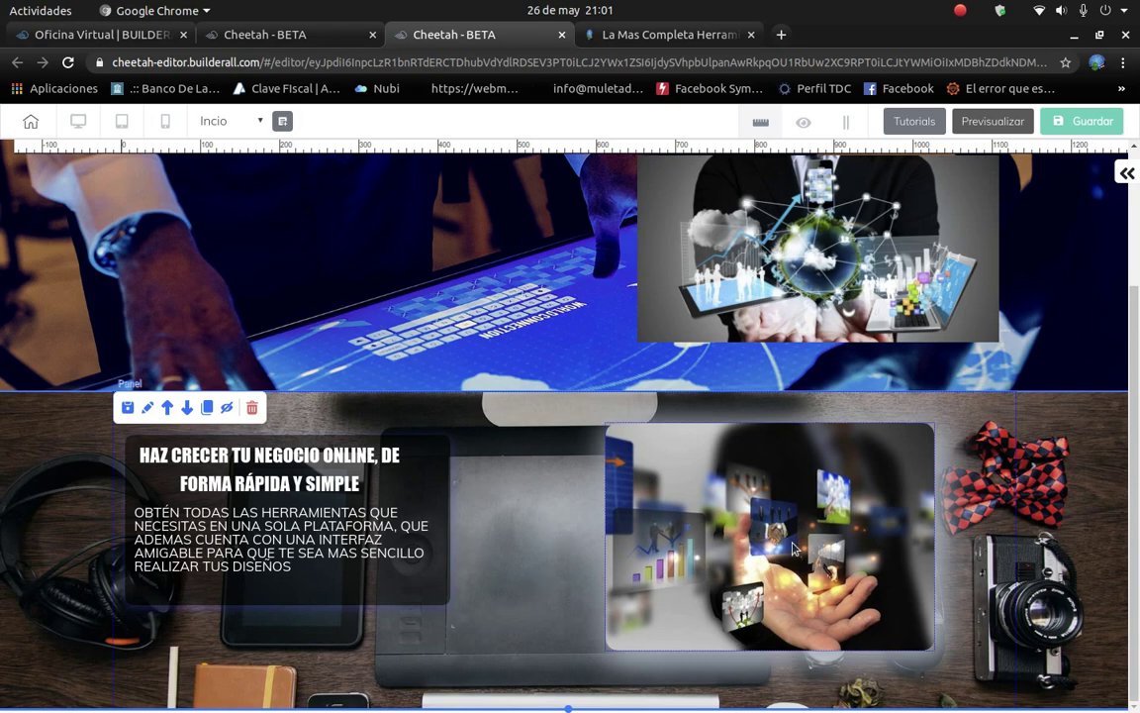
drag(792, 547, 864, 528)
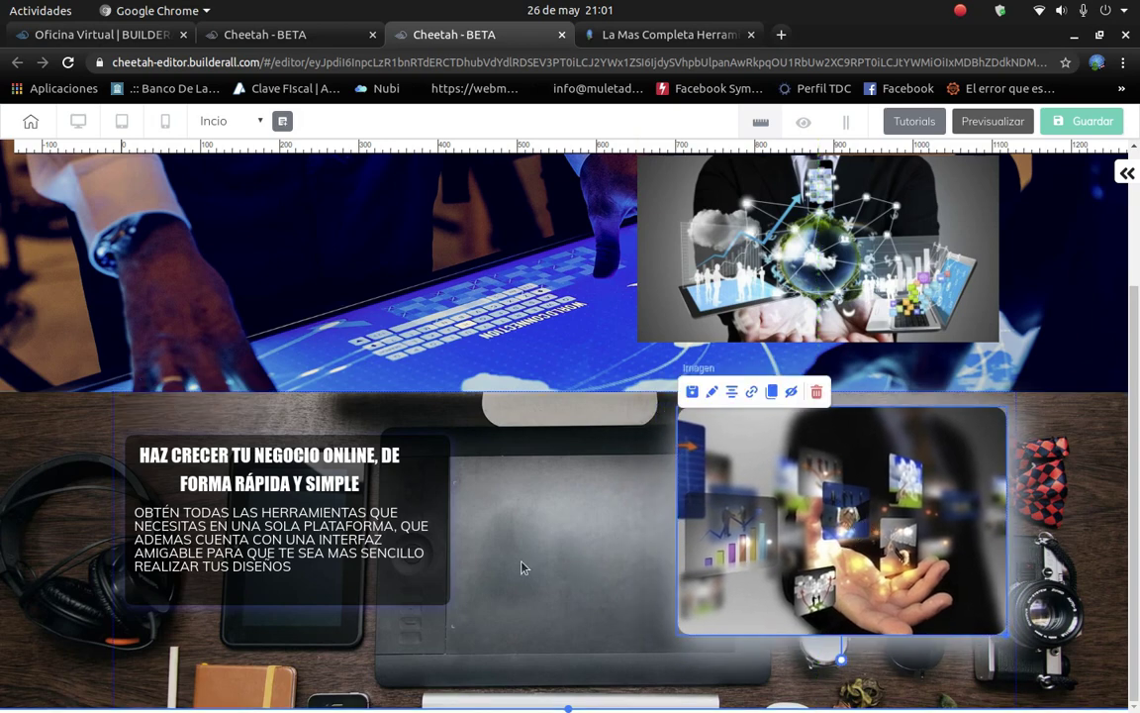
drag(446, 455, 443, 415)
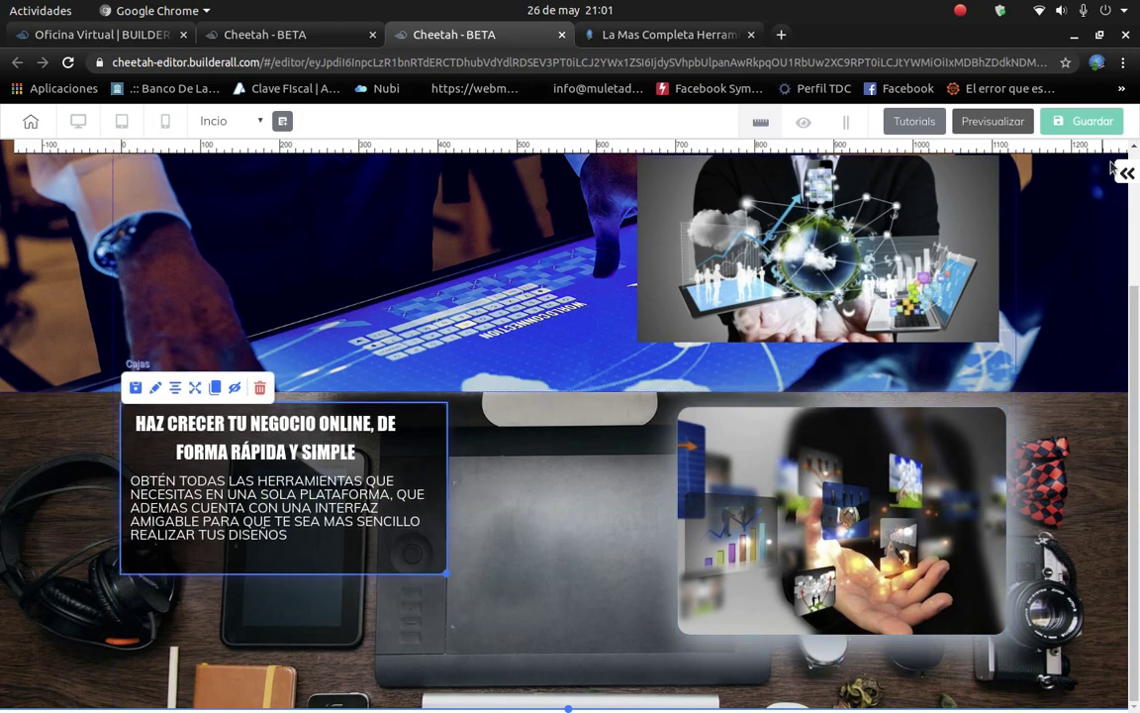
Add a Parrafo element to the desk-photo panel and replace its placeholder with the copied "SI YA ESTAS CANSADO DE BUSCAR" text.
scroll(1023, 325, down, 2)
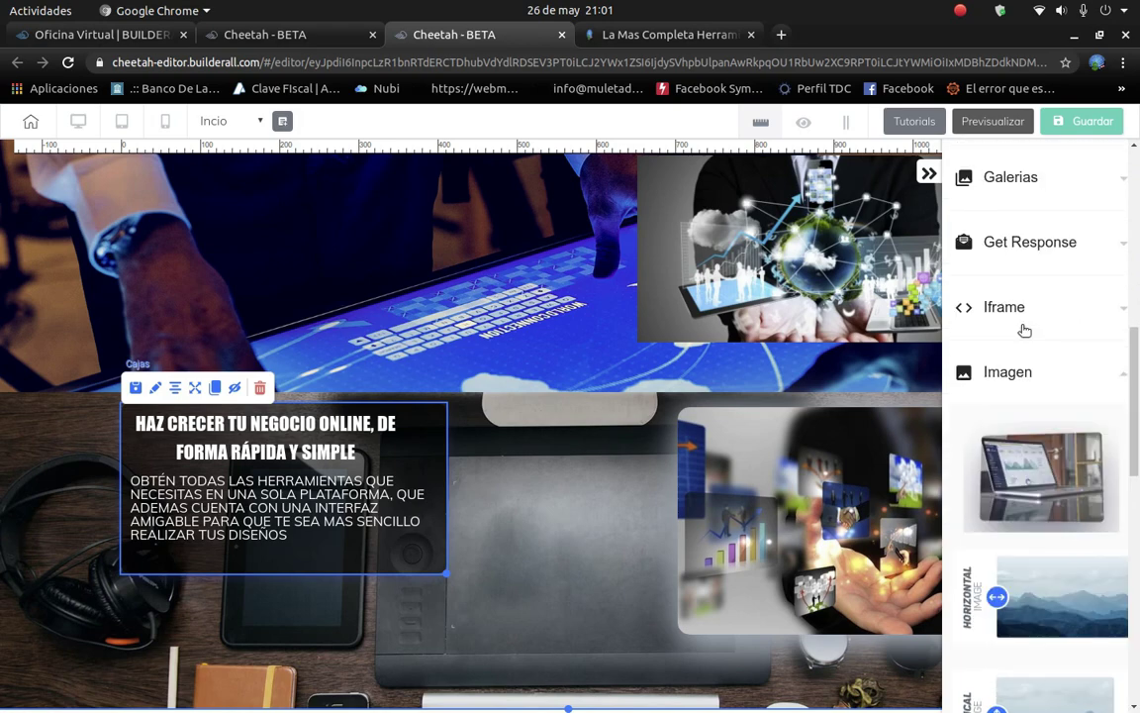
scroll(1026, 321, up, 2)
scroll(1017, 230, up, 6)
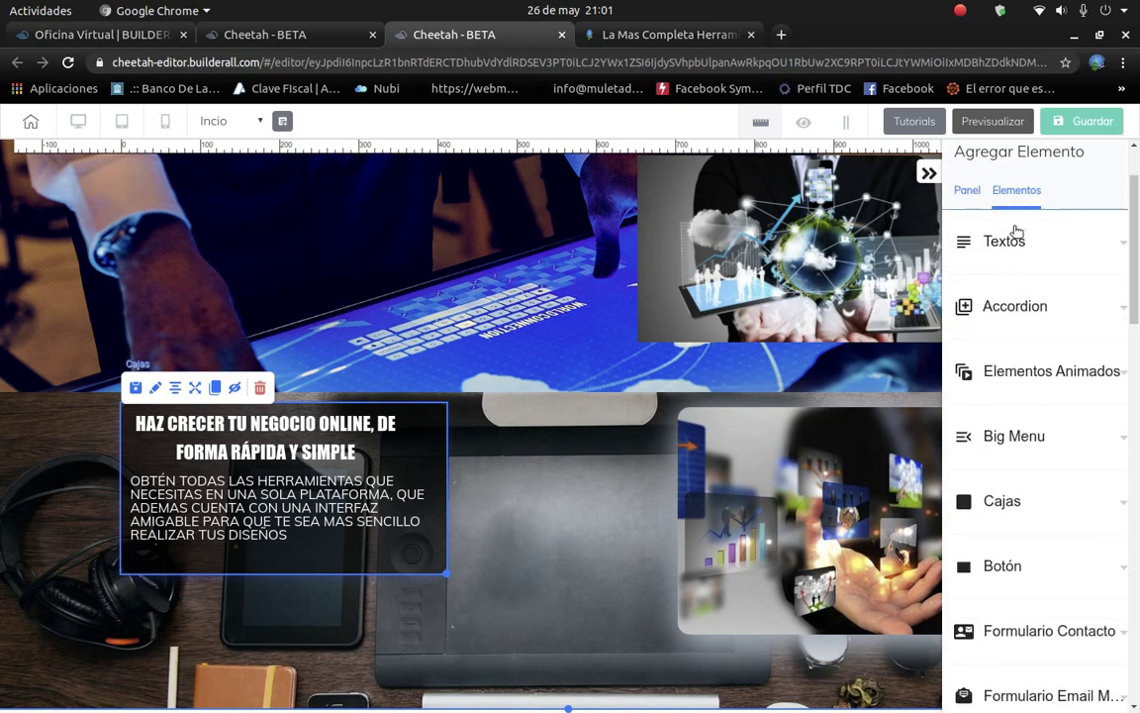
scroll(1038, 512, down, 3)
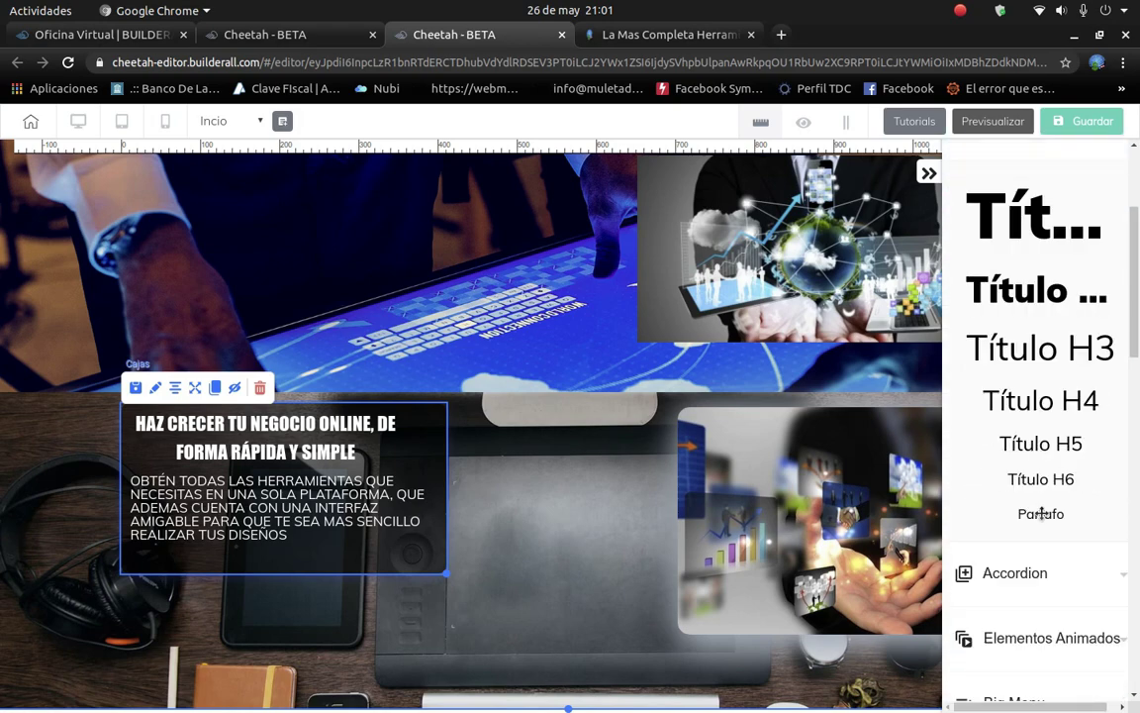
drag(1044, 514, 553, 534)
double_click(654, 534)
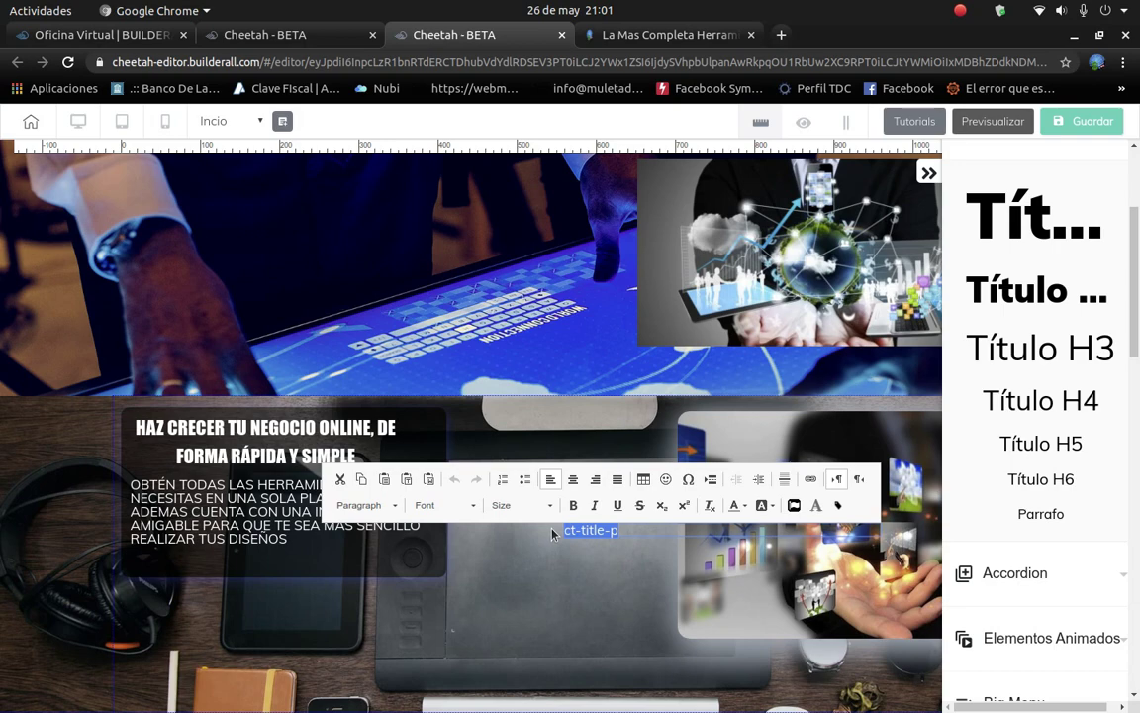
text(SI YA ESTAS CANSADO DE BUSCAR TODAS LAS HERRAMIENTAS QUE NECESITAS, EN DIFERENTES PLATAFORMAS, PARA LUEGO SUFRIR TENIENDO QUE INTEGRARLAS Y CONFIGURARLAS, LO CUAL NO SOLAMENTE TE HACE PERDER TIEMPO, SINO QUE TAMBIEN DINERO PREPARATE PARA DESCUBRIR LA PLATAFORMA QUE TE PERMITIRÁ CREAR DESDE UN SITIO WEB BASICO, HASTA EL MAS SOFISTICADO EMBUDO DE VENTAS, TODO EN UNO)
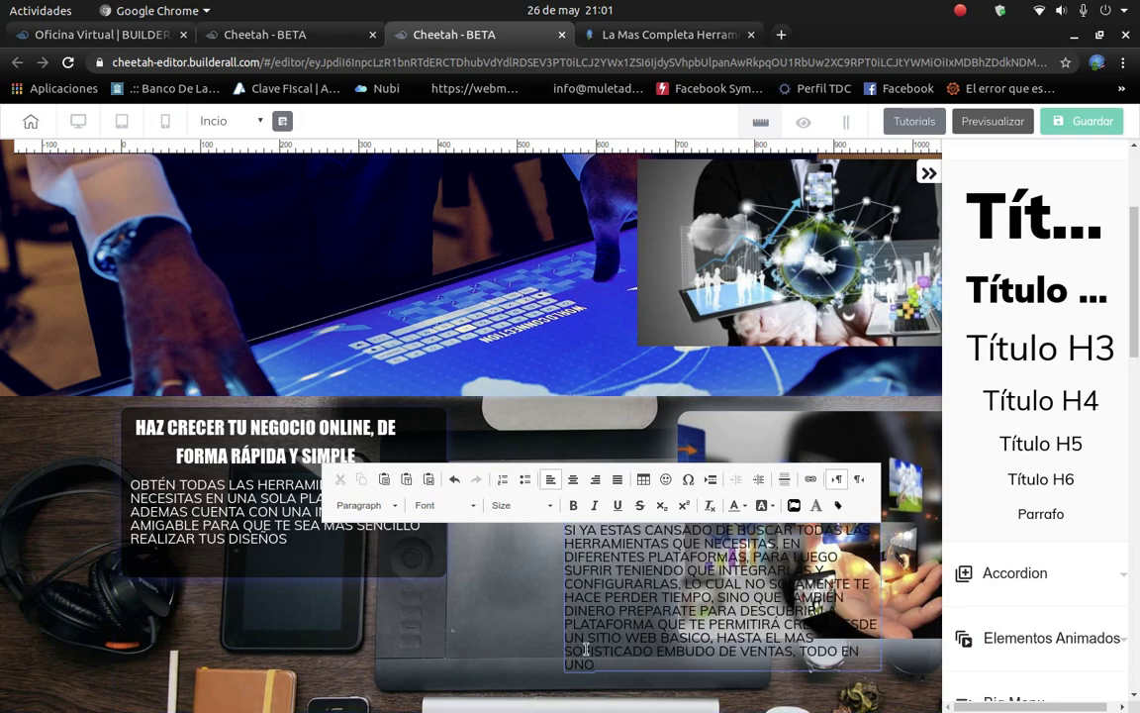
Set the text color of the whole new paragraph to white and finish editing it.
drag(594, 664, 570, 528)
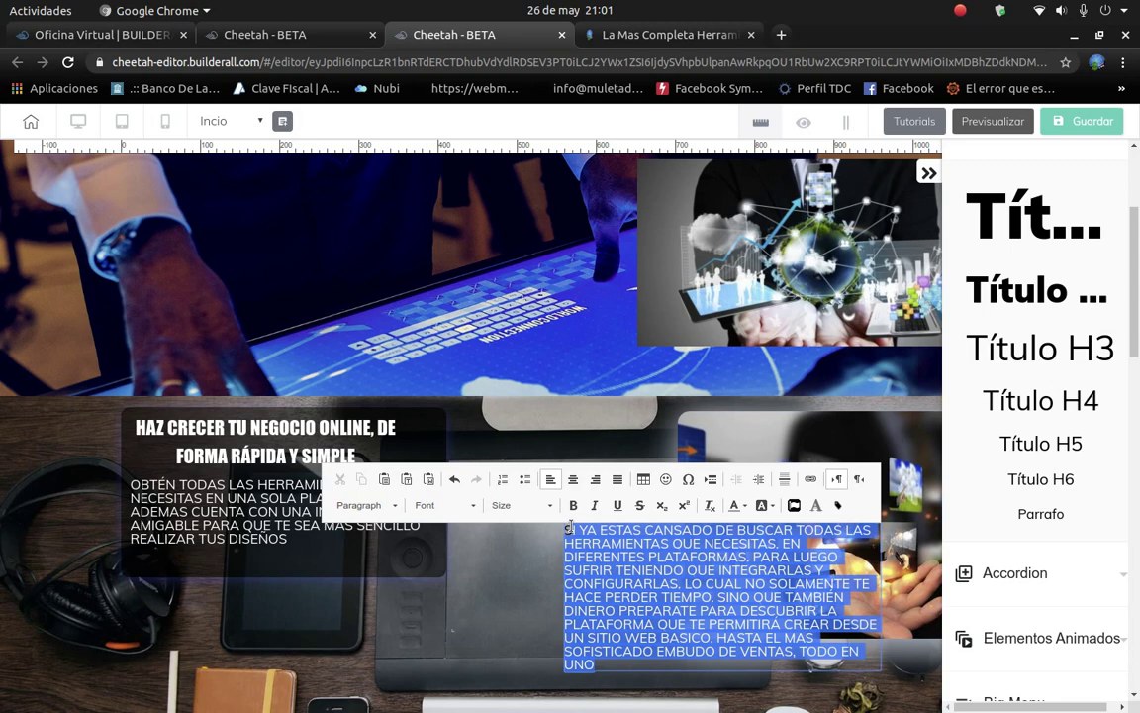
click(744, 505)
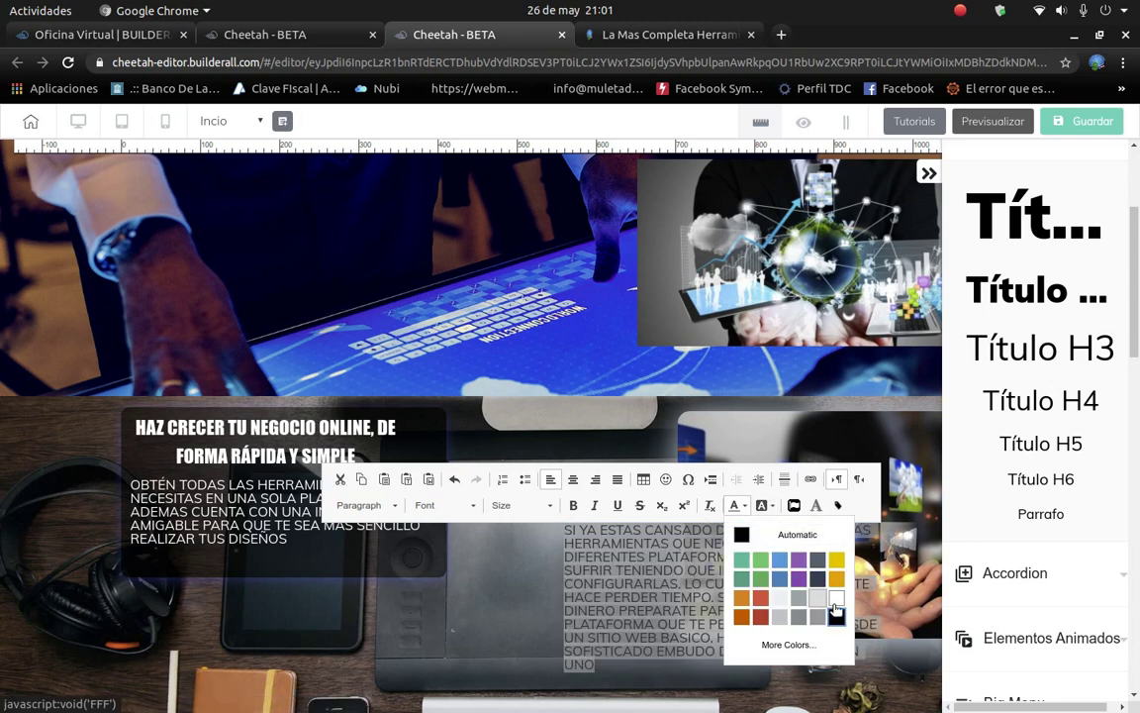
click(837, 598)
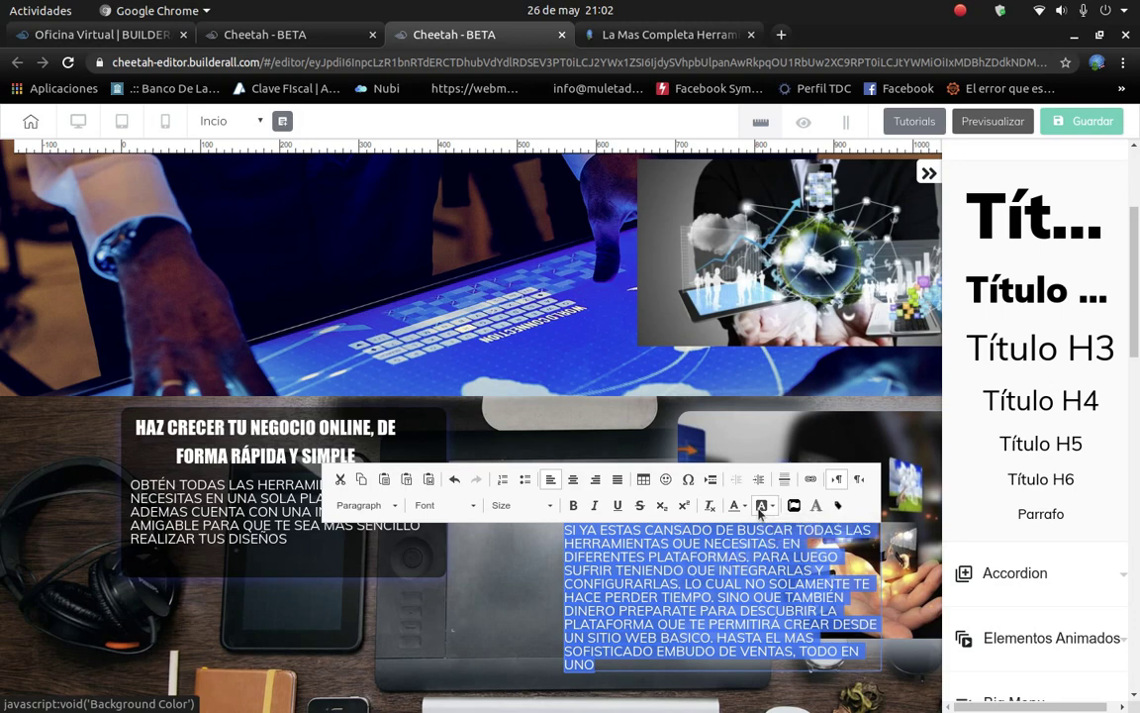
click(761, 507)
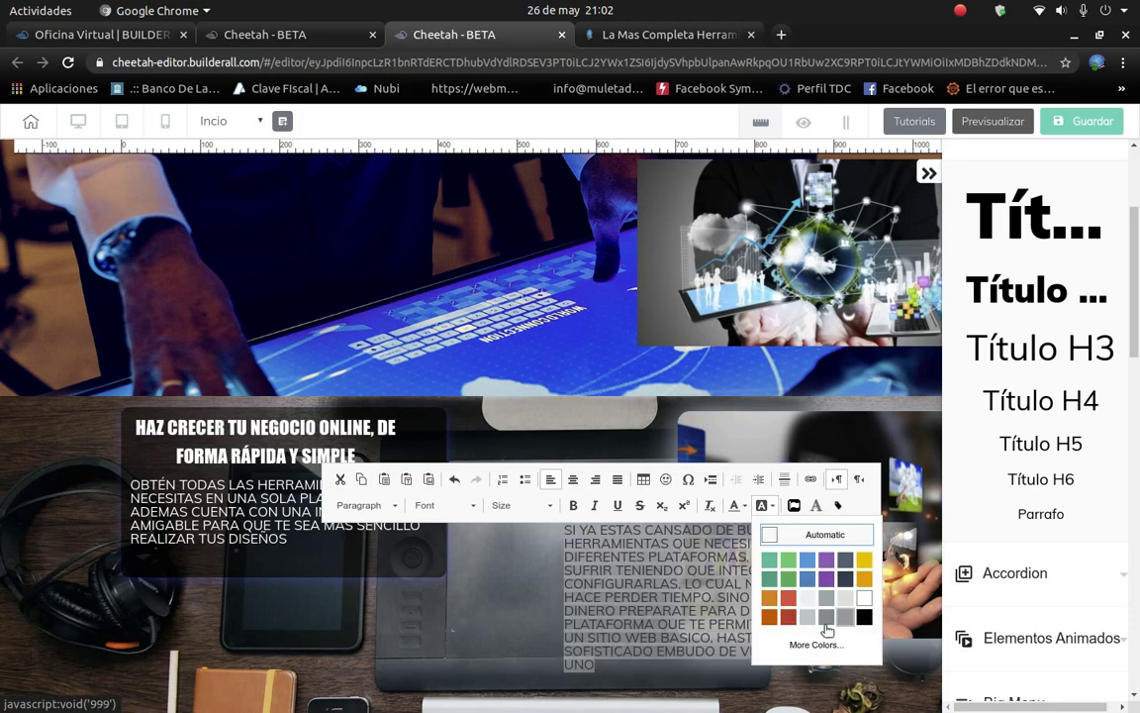
click(762, 506)
click(459, 609)
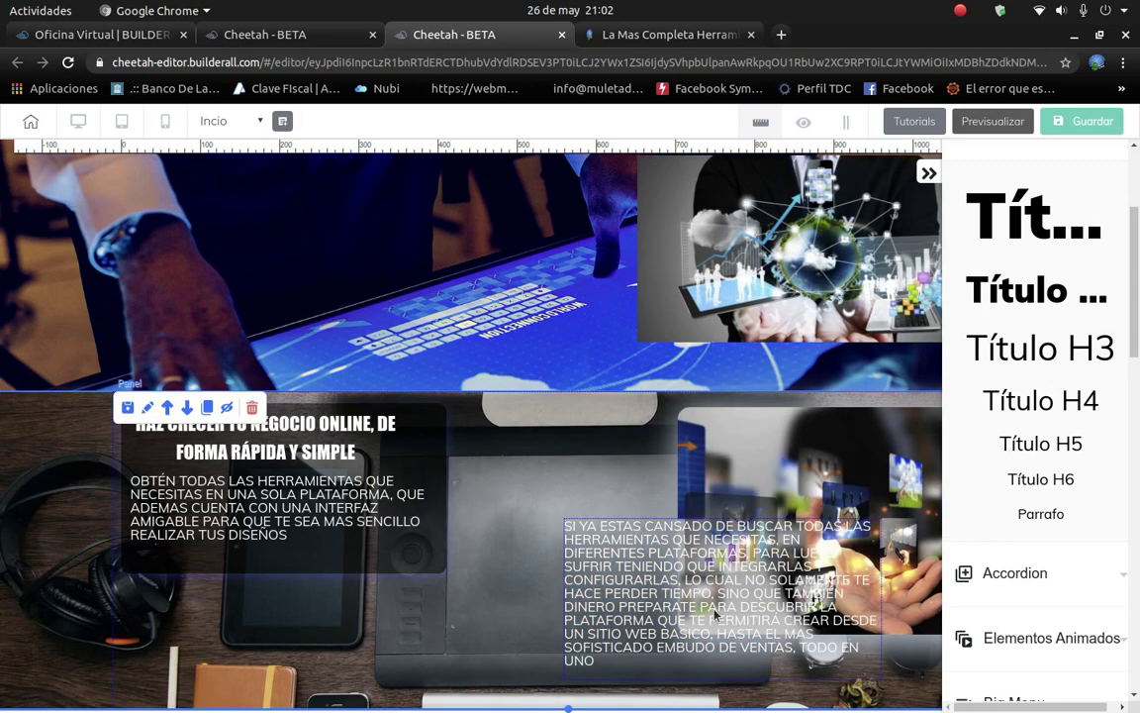
Move the white paragraph off the hand-and-screens image into the space between it and the translucent box.
drag(771, 612, 490, 612)
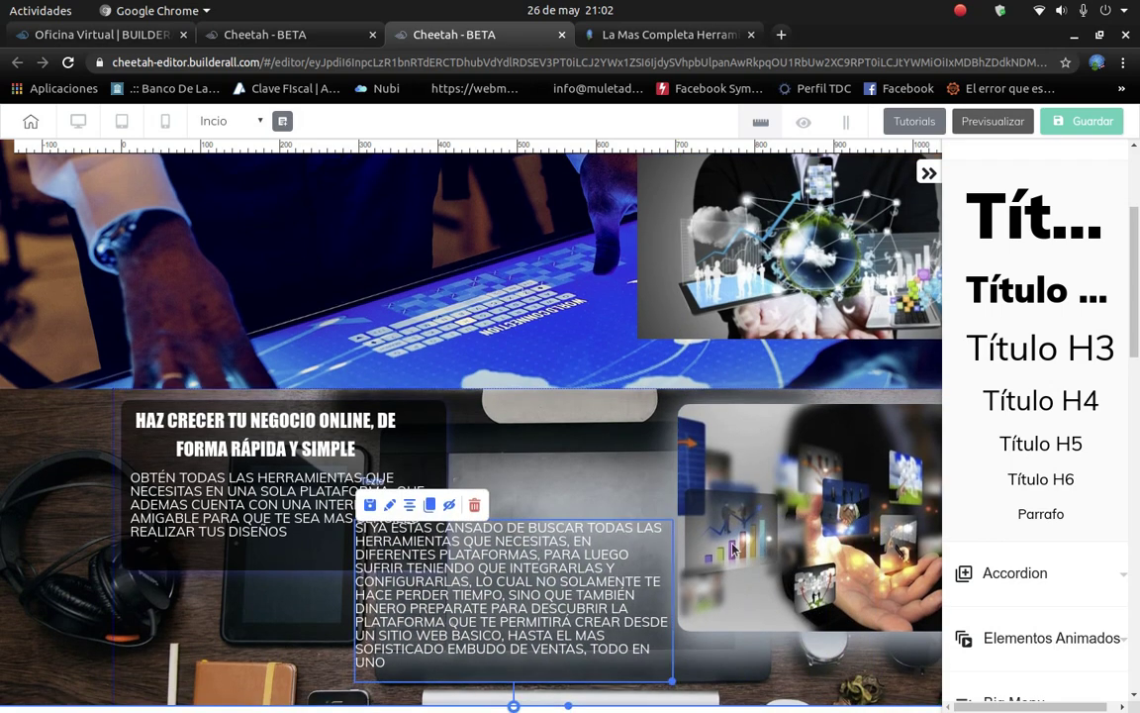
click(928, 172)
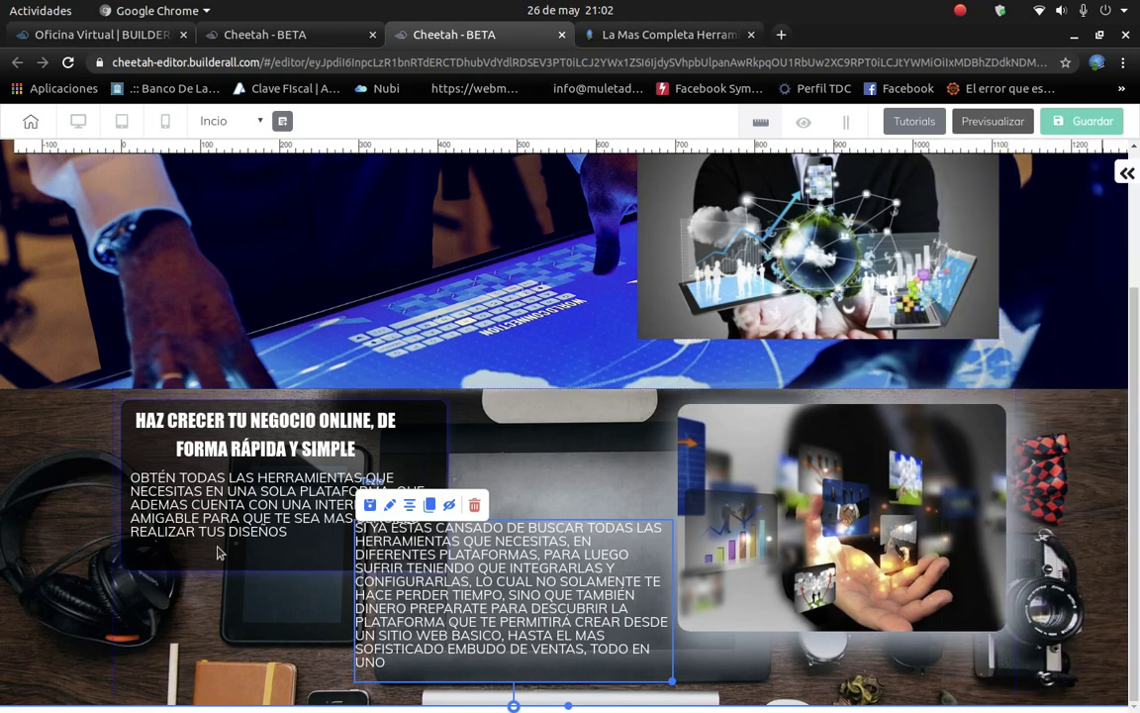
Shift the white "SI YA ESTAS CANSADO" paragraph aside and enlarge the translucent box down to near the desk-photo panel's lower edge.
click(245, 506)
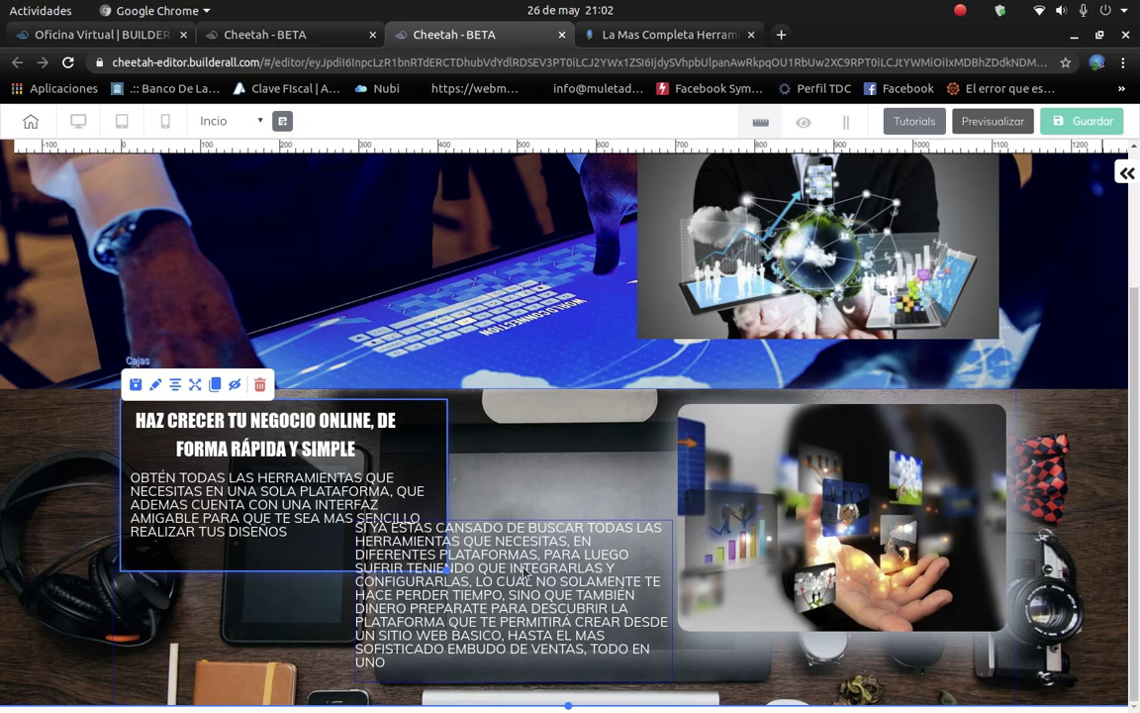
drag(522, 574, 672, 490)
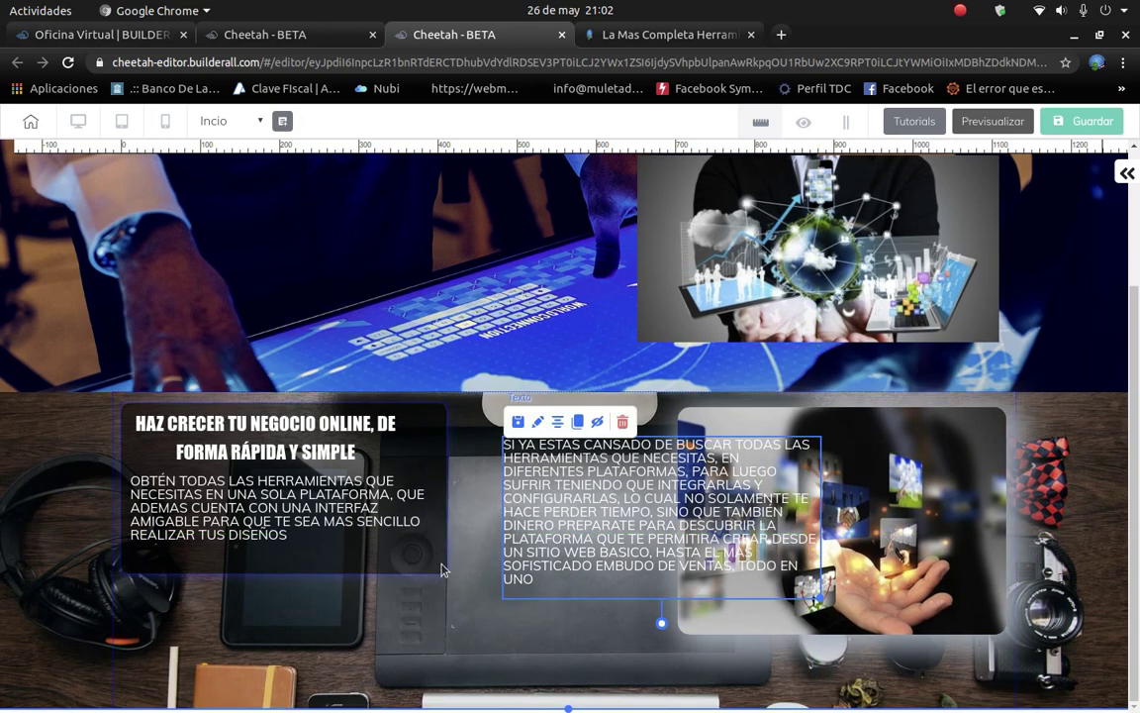
click(442, 571)
drag(441, 571, 454, 699)
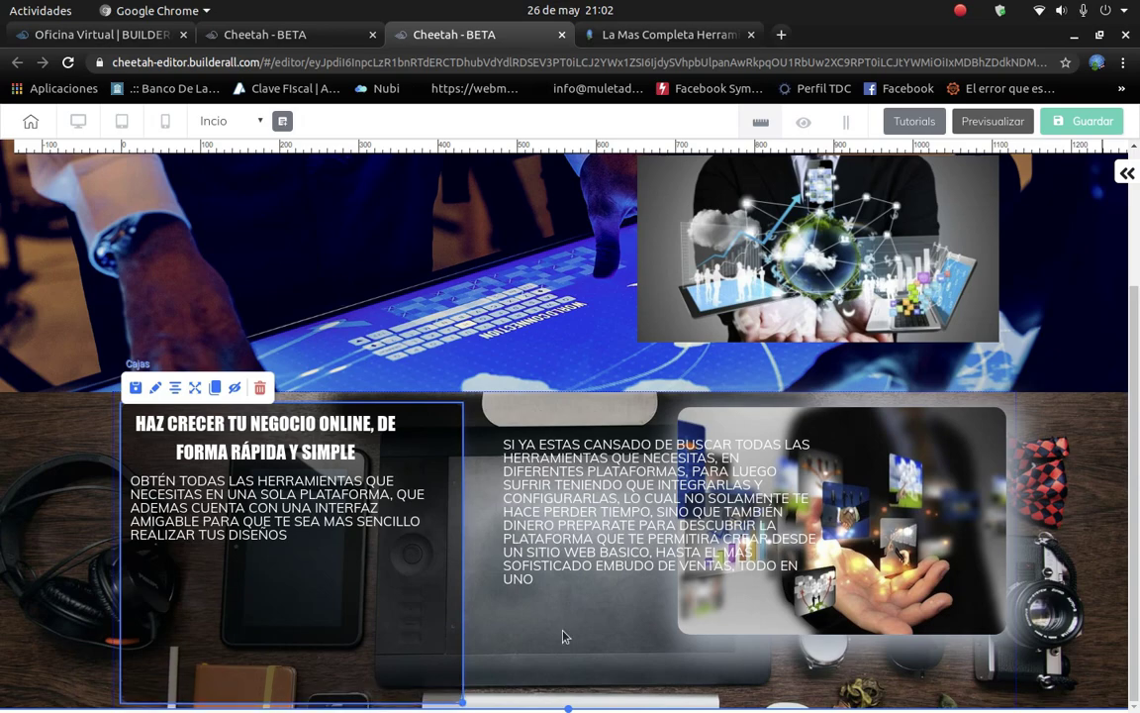
Place the "SI YA ESTAS CANSADO" paragraph inside the translucent box below the first paragraph and widen it slightly.
drag(561, 481, 253, 625)
click(543, 608)
scroll(543, 608, down, 1)
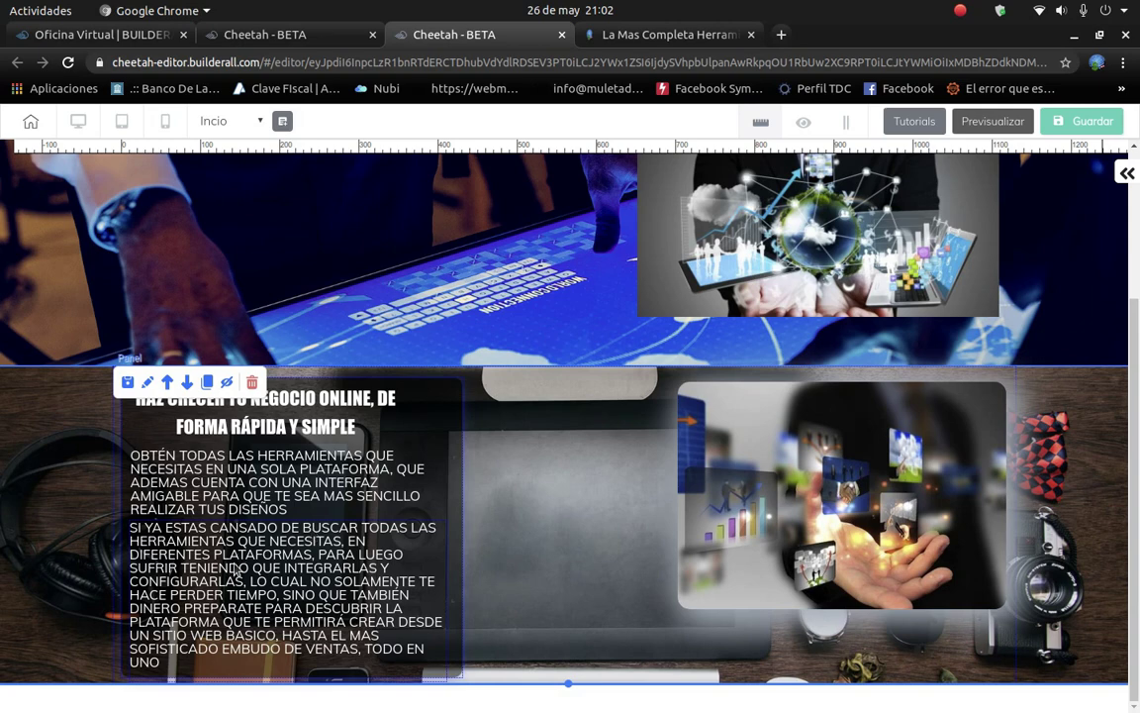
click(303, 584)
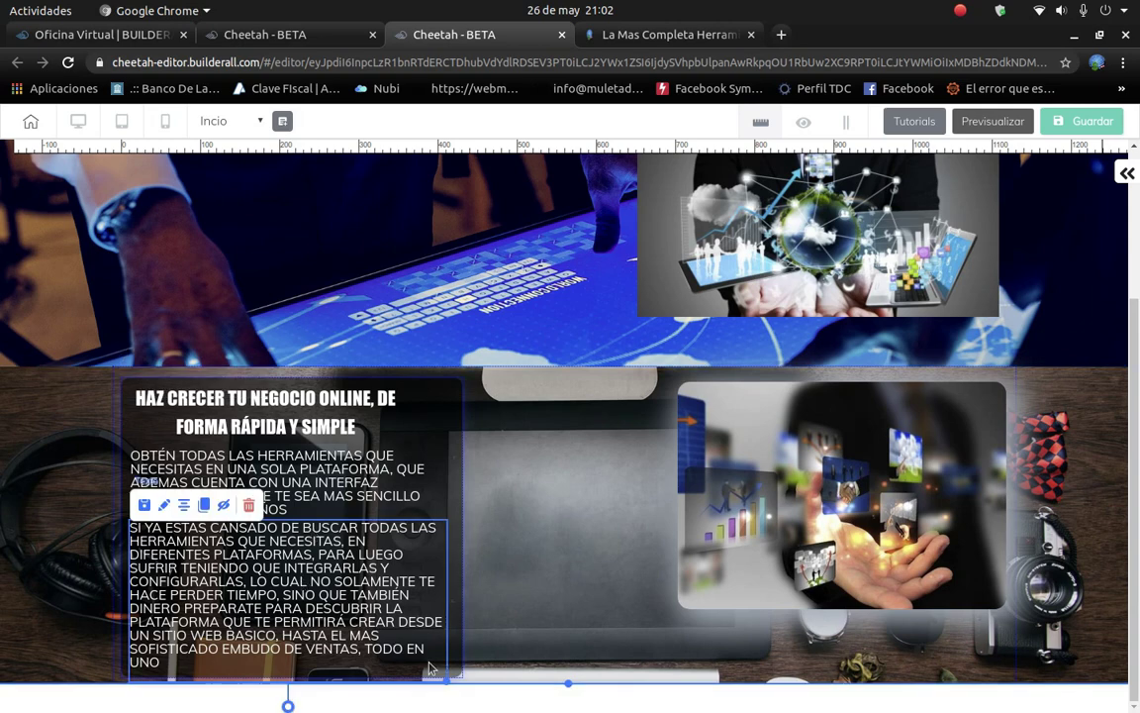
drag(442, 679, 457, 680)
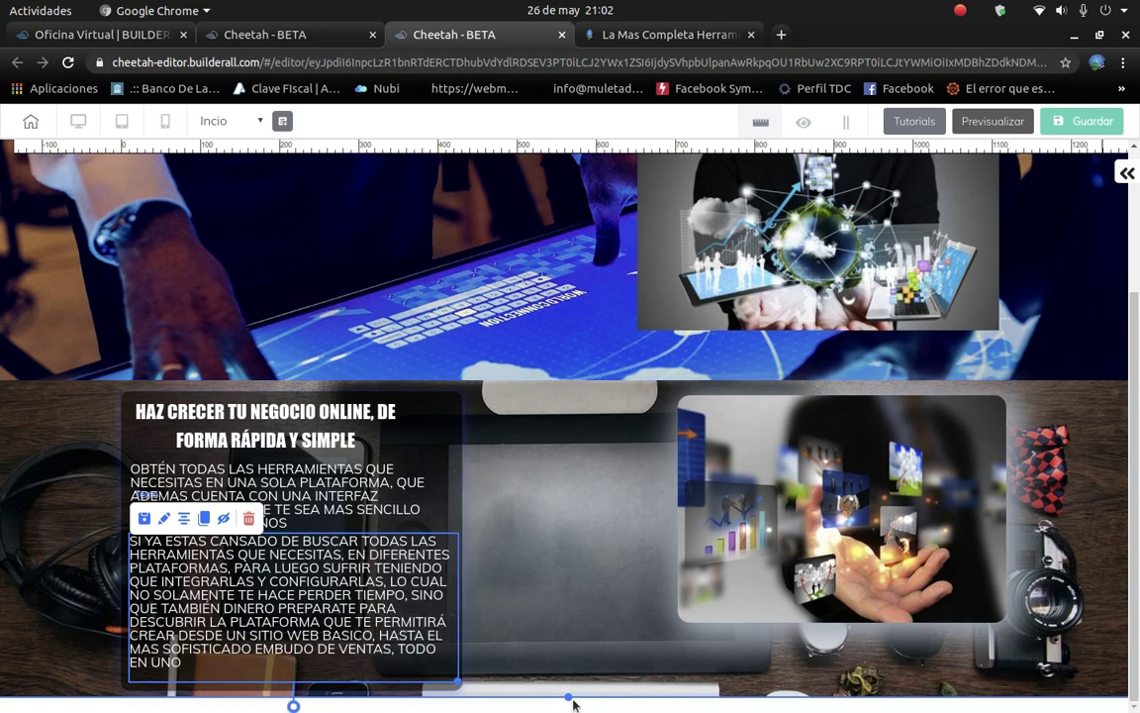
Extend the desk-photo panel and its translucent box slightly downward, and lower the second paragraph to leave a gap below the first.
drag(569, 698, 566, 708)
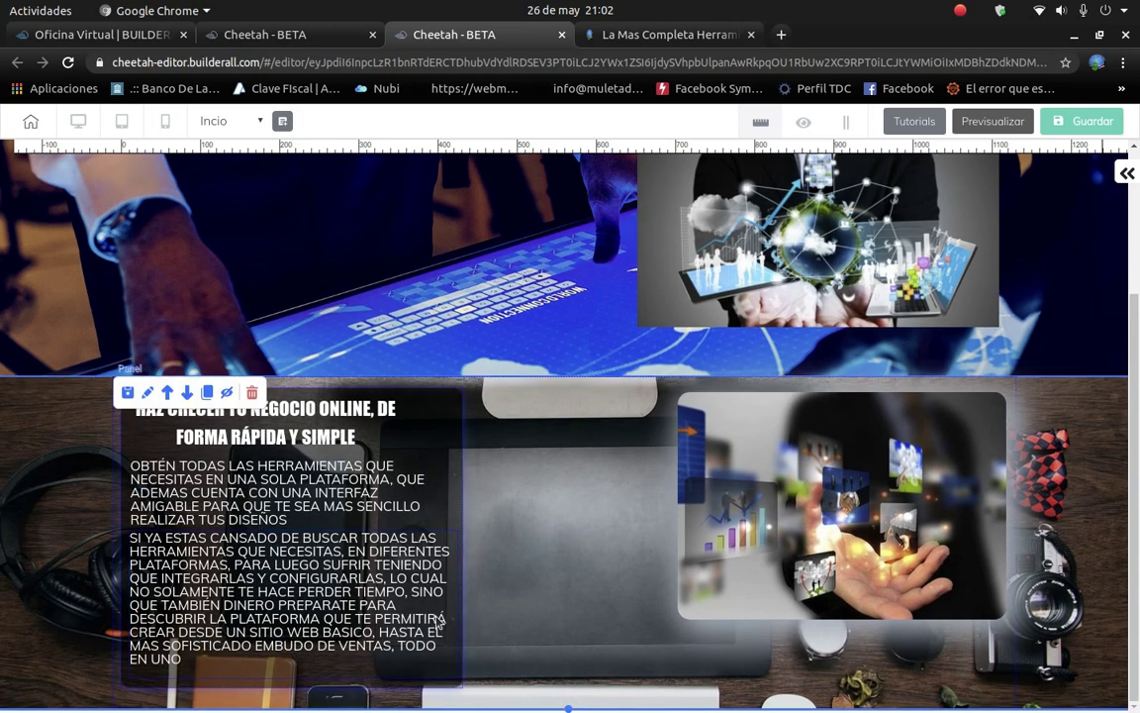
click(417, 690)
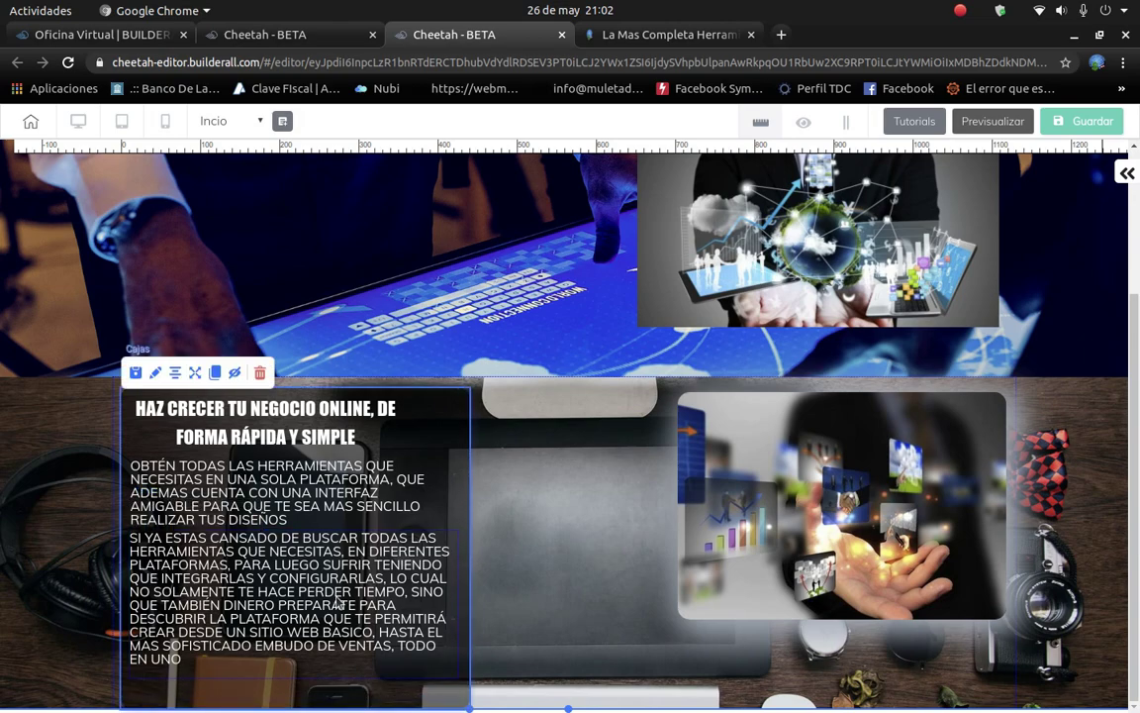
drag(338, 602, 338, 603)
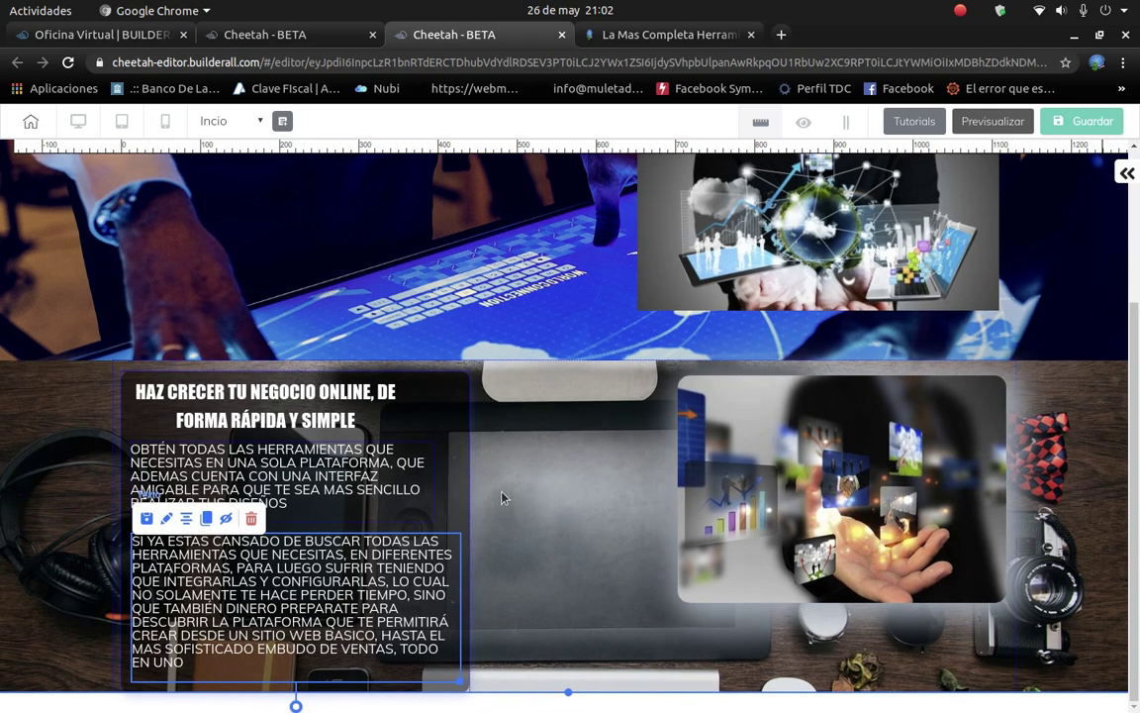
click(565, 483)
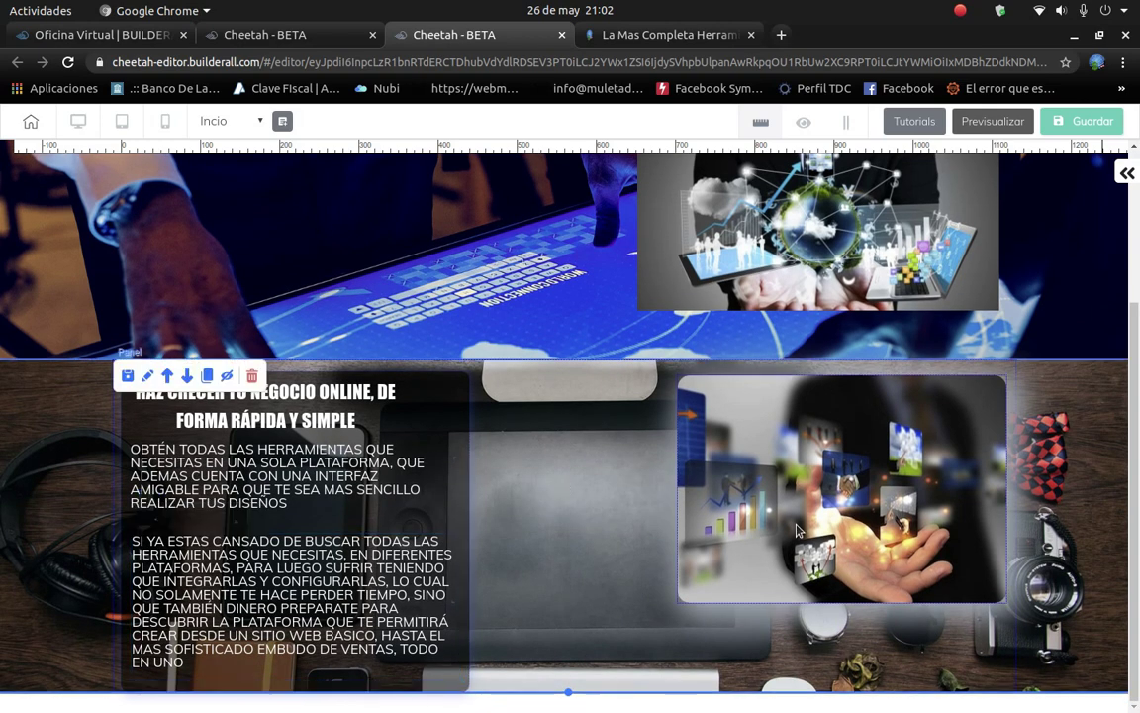
Move the hand-and-screens image closer to the translucent box, enlarge it, and nudge it into its final position.
drag(709, 475, 714, 516)
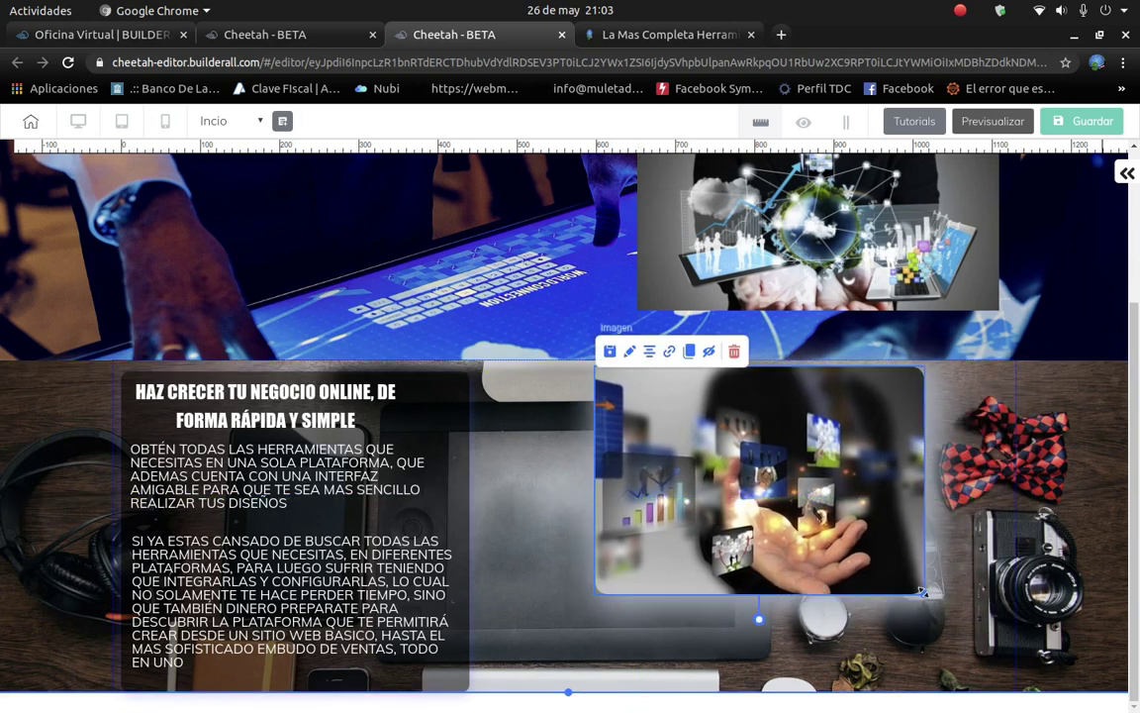
drag(921, 592, 988, 626)
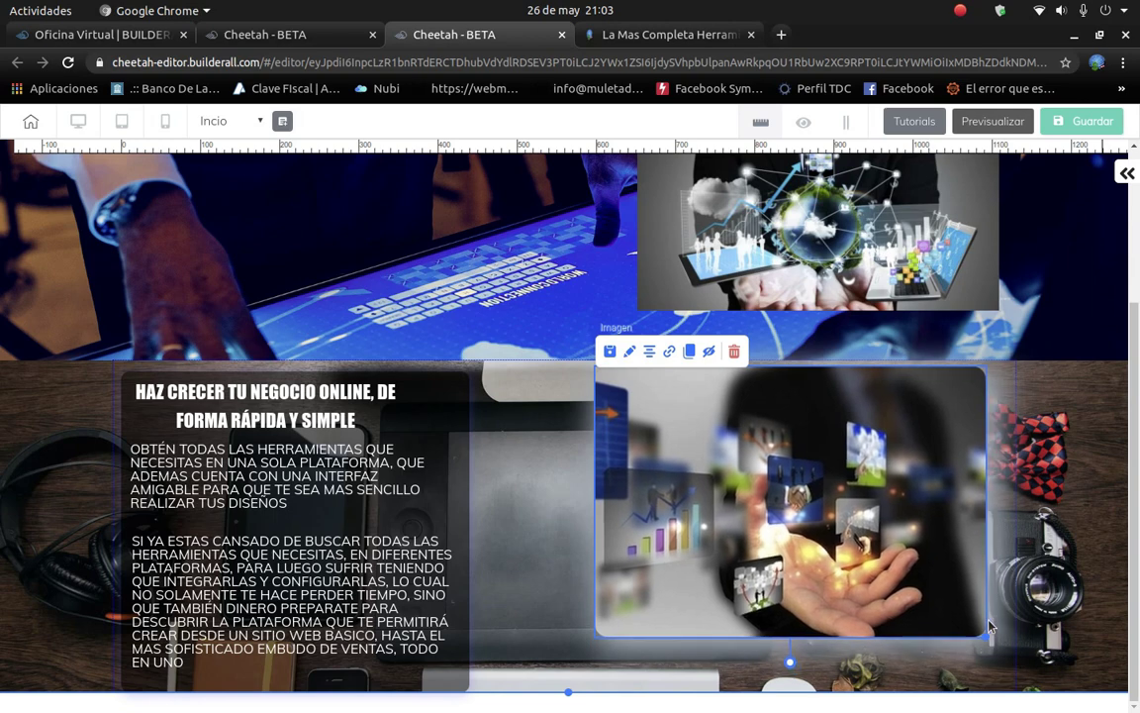
drag(828, 535, 838, 532)
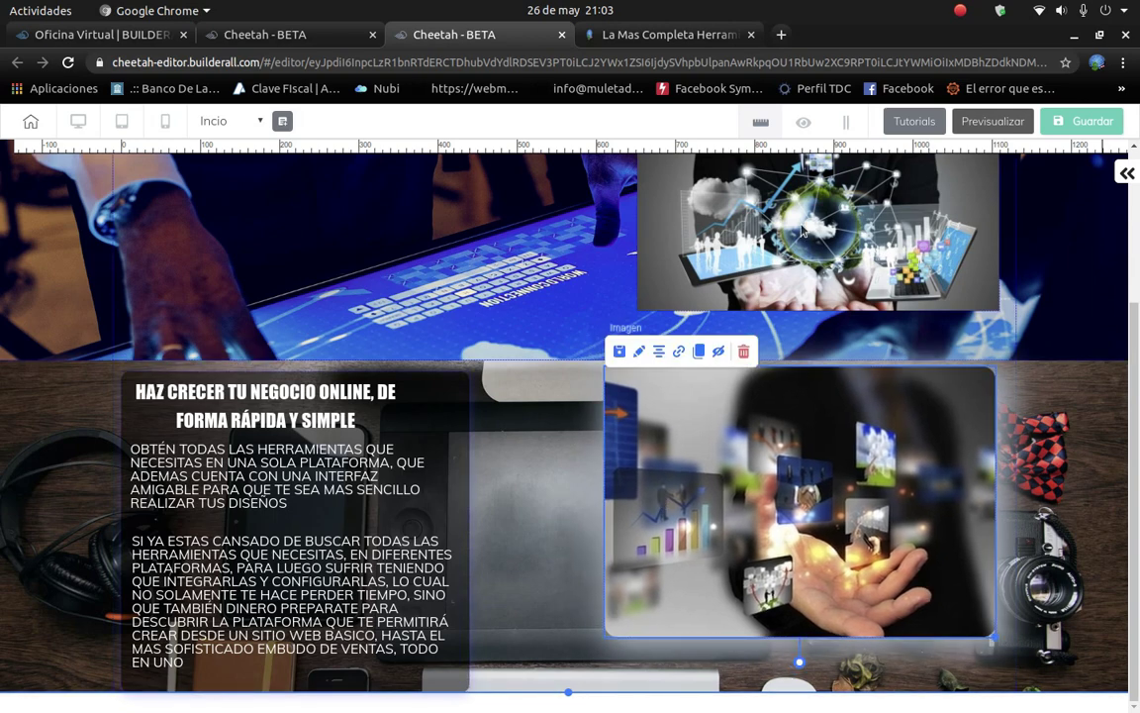
Add the rounded, shadowed yellow "buy now" button to the desk-photo panel and place it centered below the hand-and-screens image.
click(1126, 173)
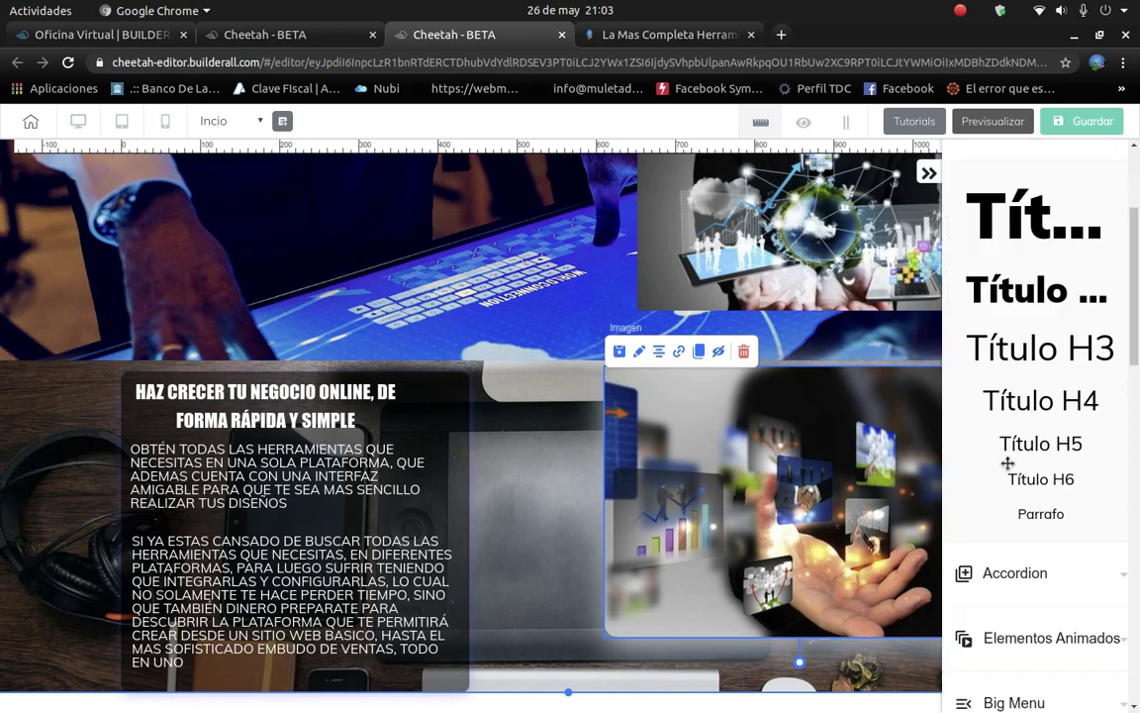
scroll(1031, 326, up, 2)
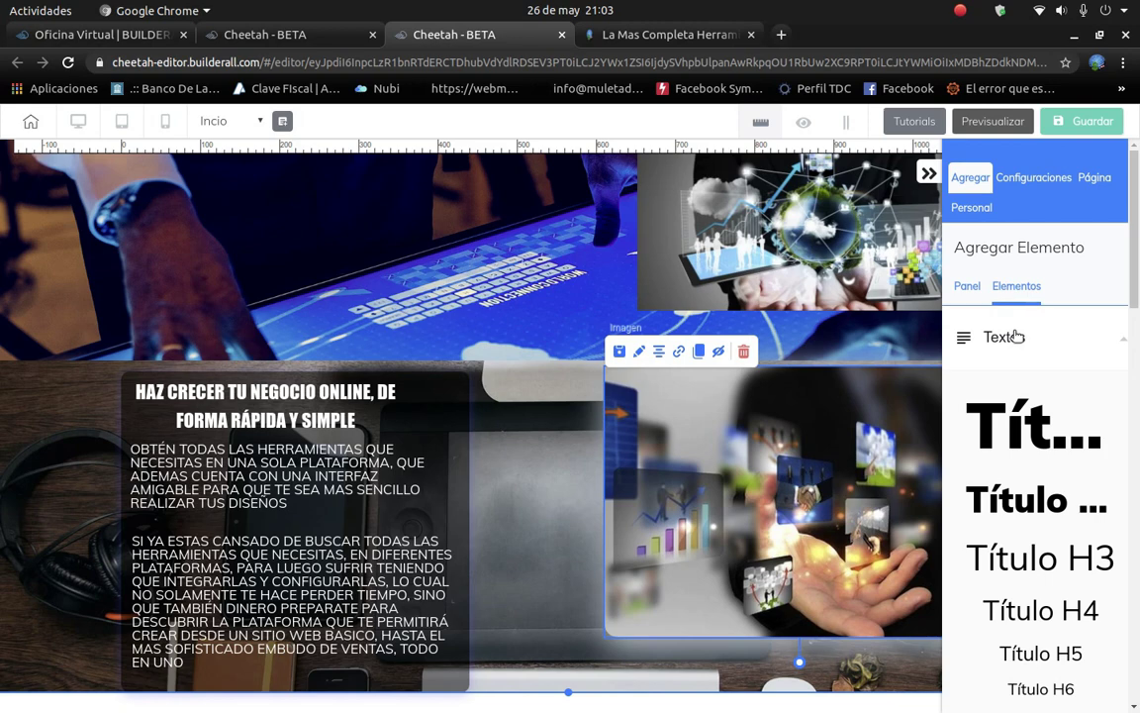
click(1012, 337)
scroll(1030, 535, down, 2)
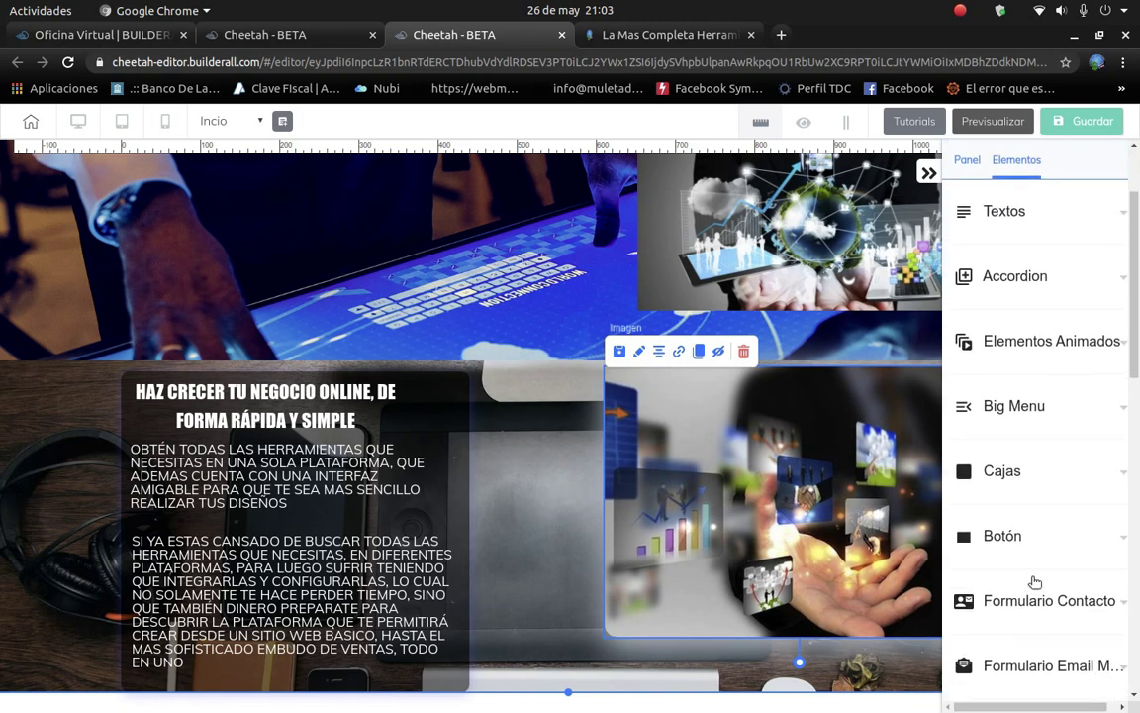
click(1038, 544)
scroll(1054, 591, down, 10)
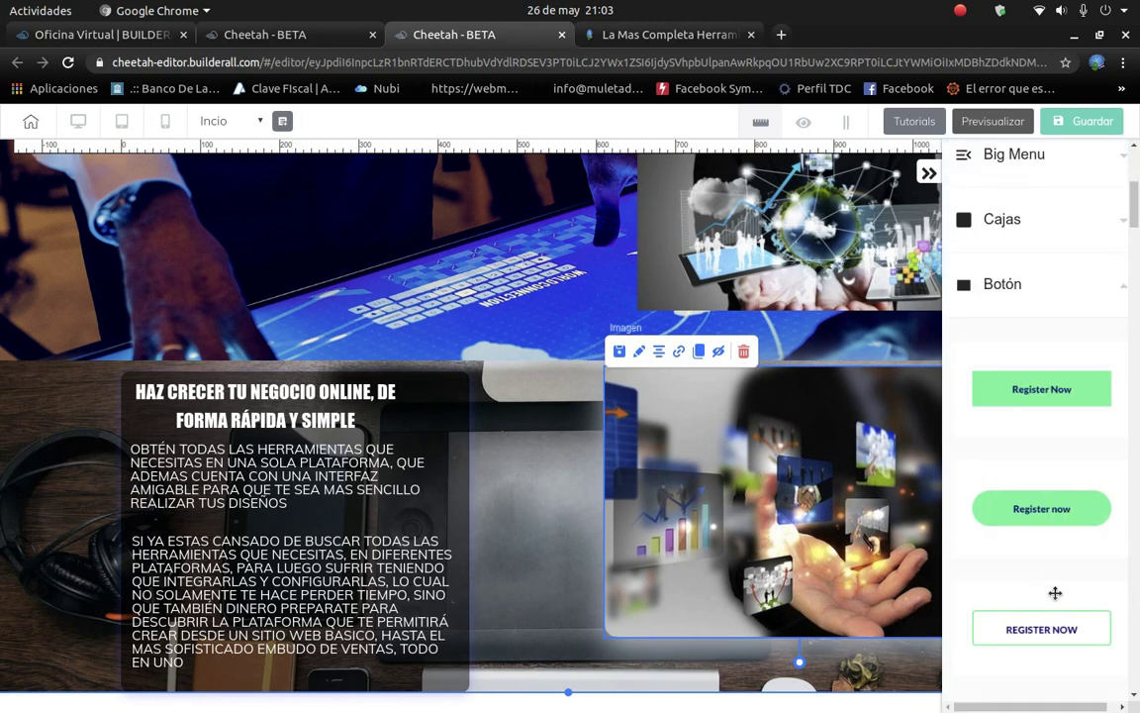
scroll(1069, 588, down, 5)
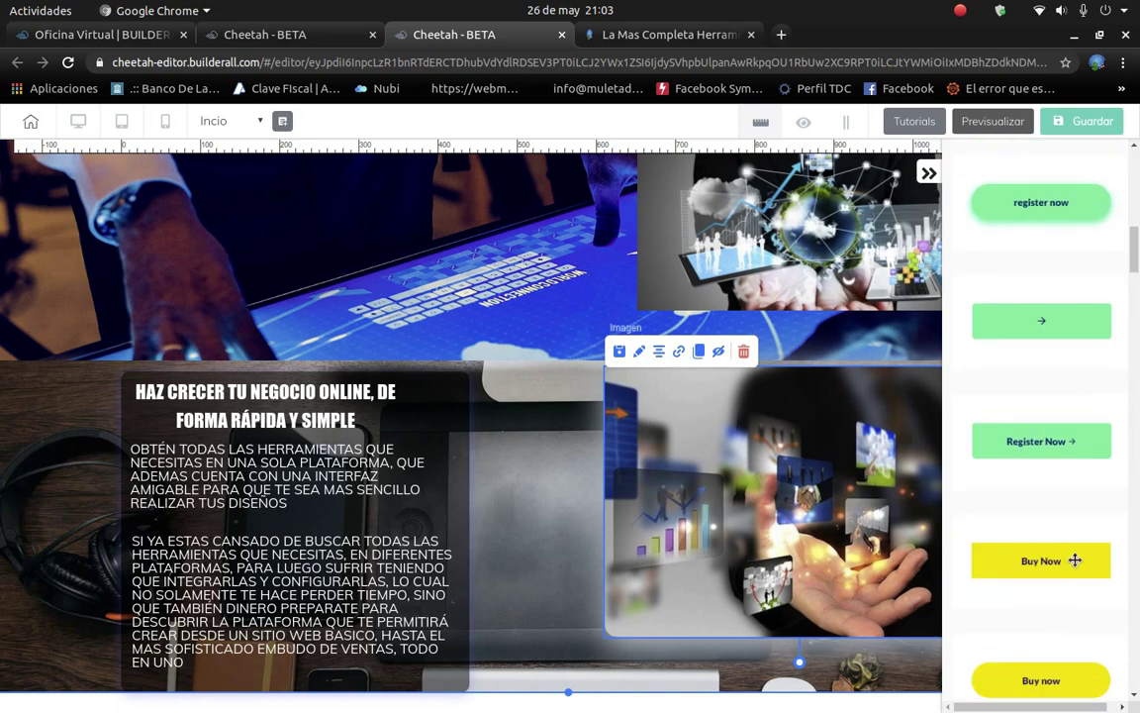
scroll(1050, 546, down, 8)
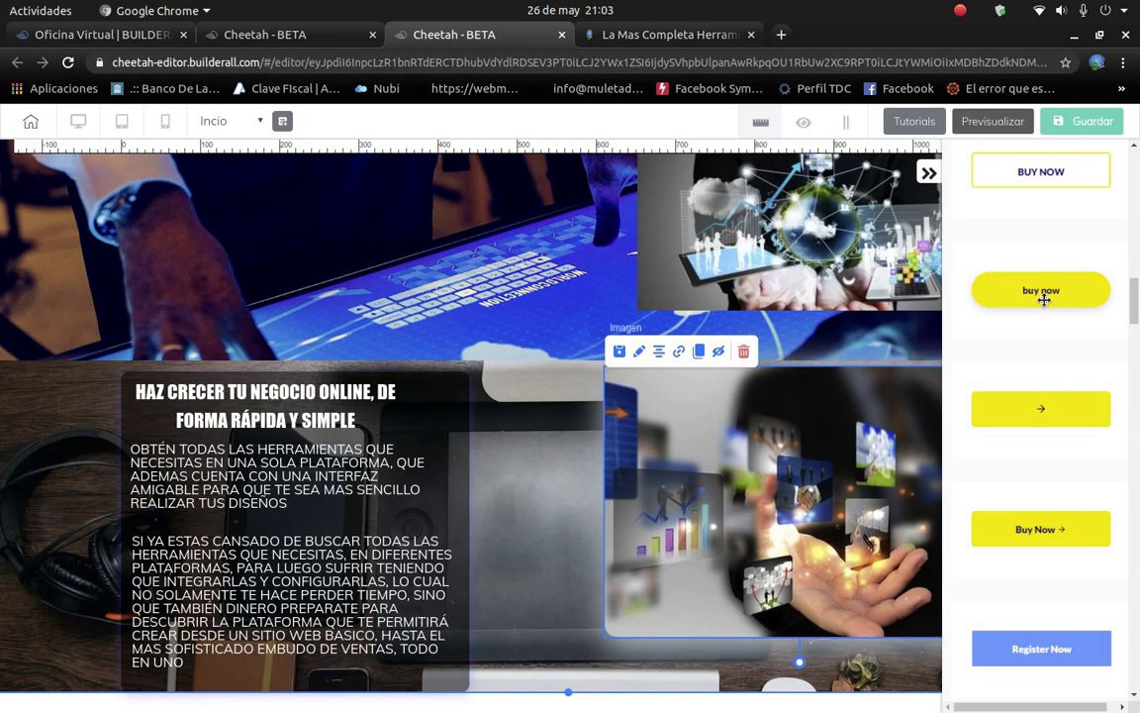
drag(1042, 293, 767, 549)
drag(689, 520, 805, 664)
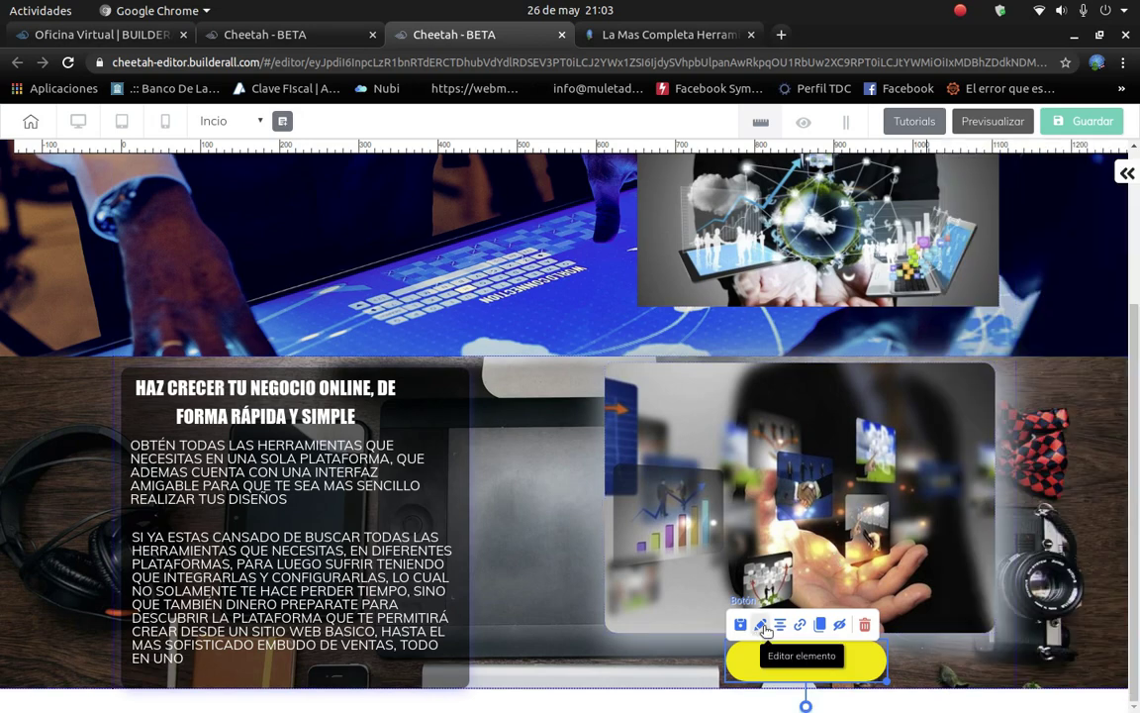
Give the "buy now" button a gradient background with black (000000) as the second color.
scroll(1009, 372, up, 5)
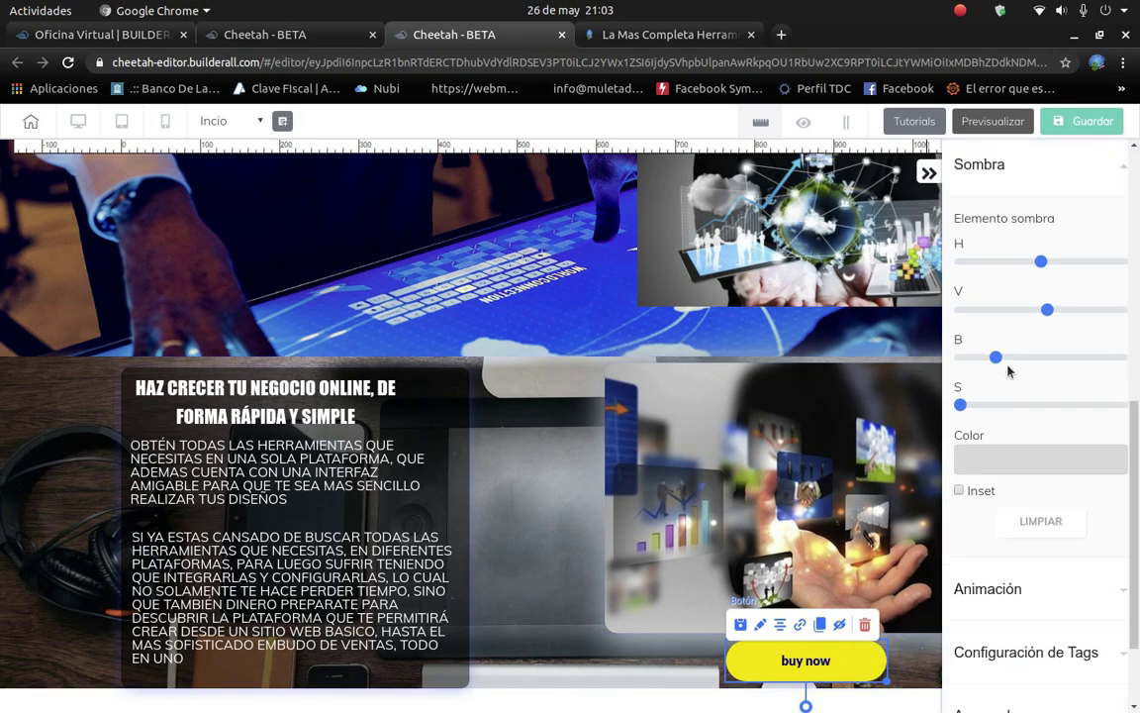
scroll(1011, 374, up, 3)
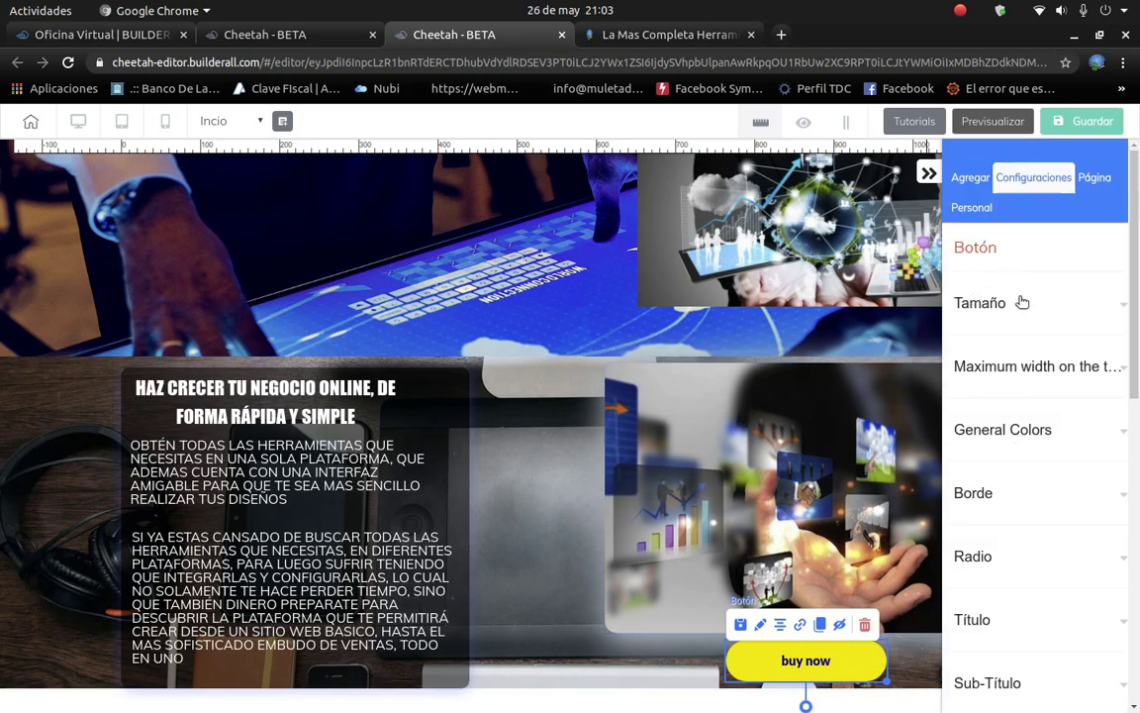
click(1020, 433)
click(1029, 556)
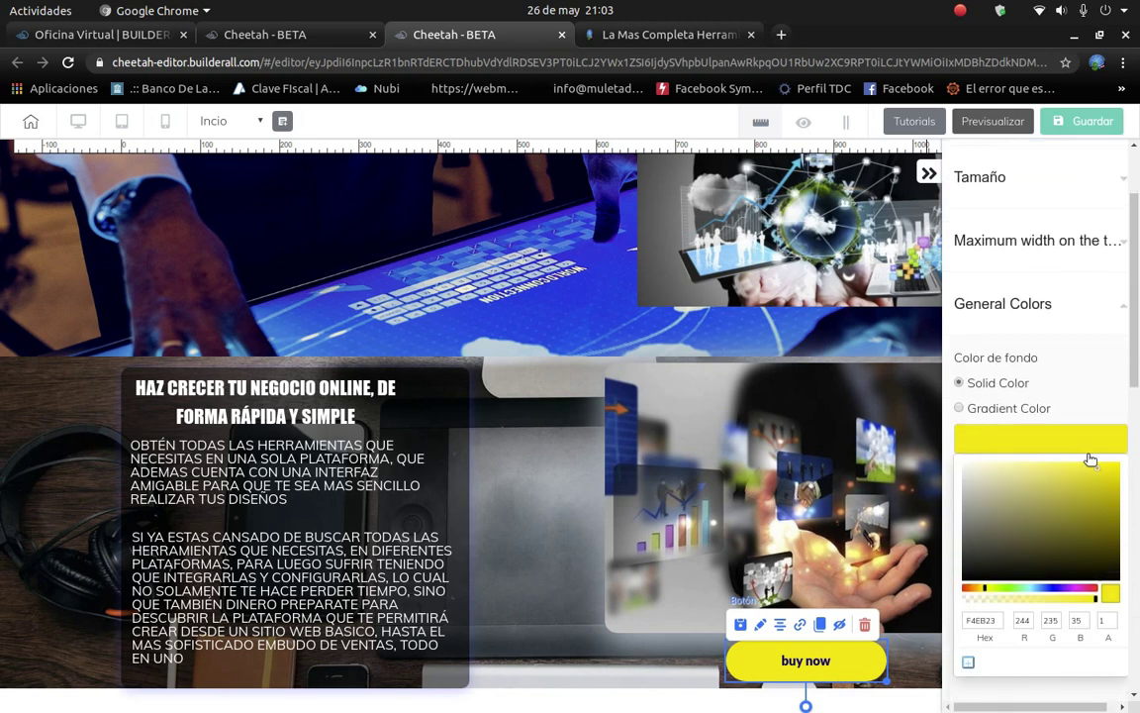
click(959, 408)
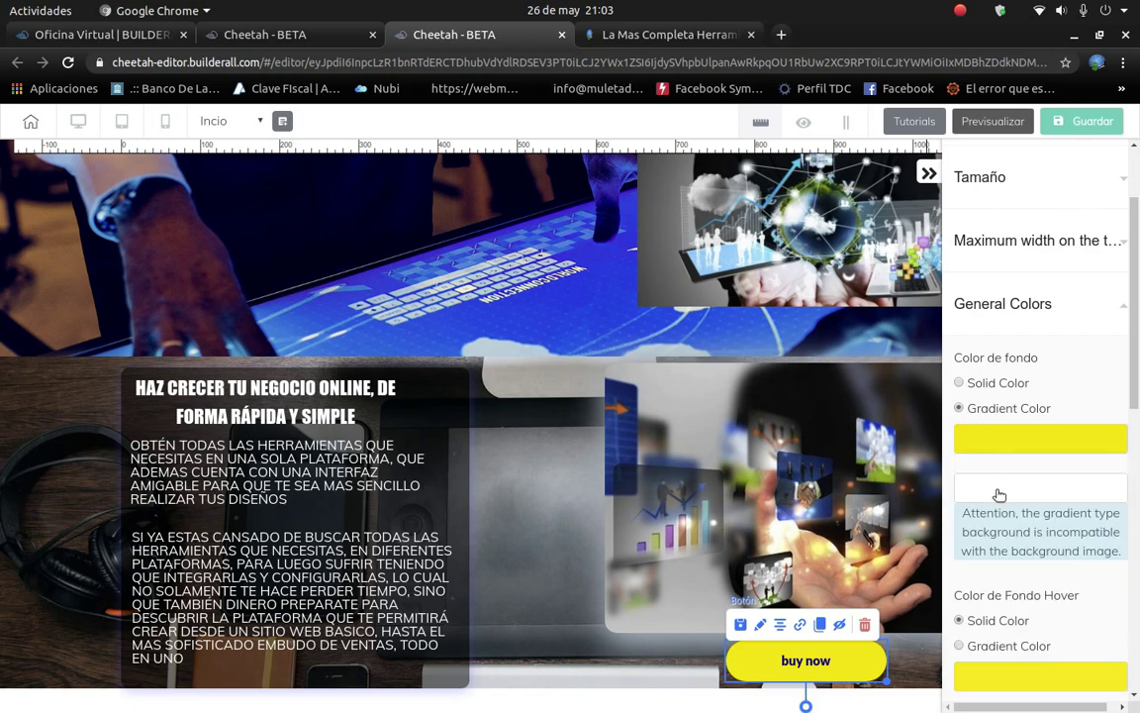
drag(993, 547, 1120, 631)
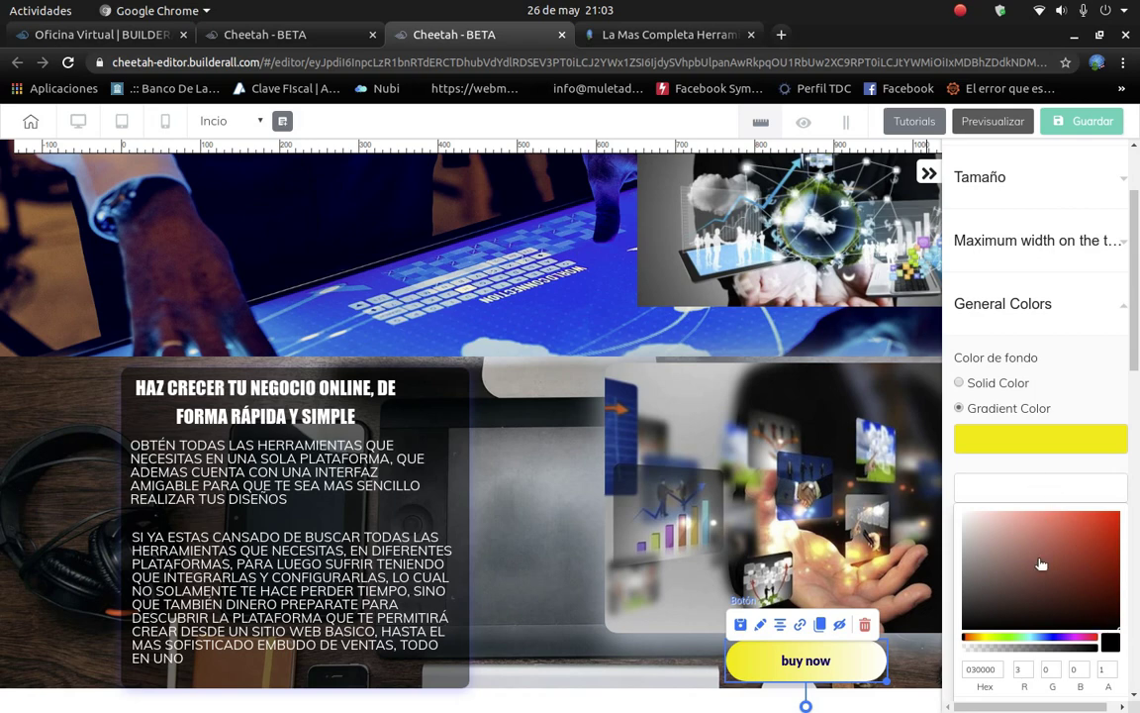
drag(1098, 625, 1120, 631)
drag(1100, 610, 1101, 635)
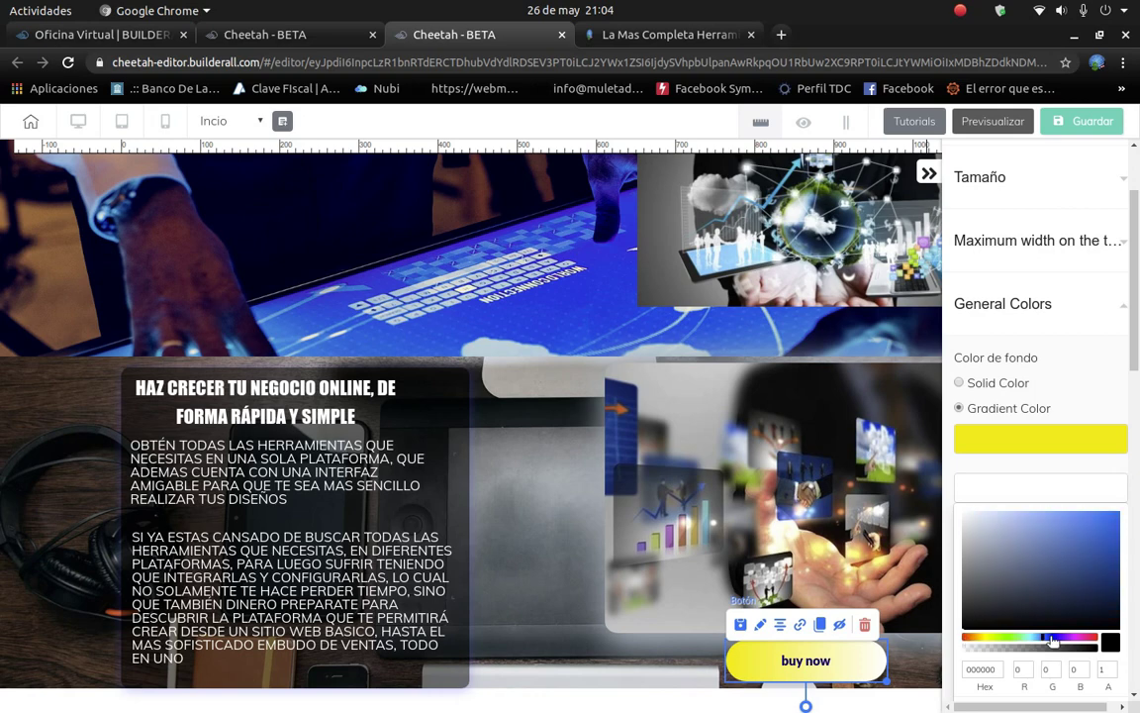
click(1084, 634)
click(1110, 637)
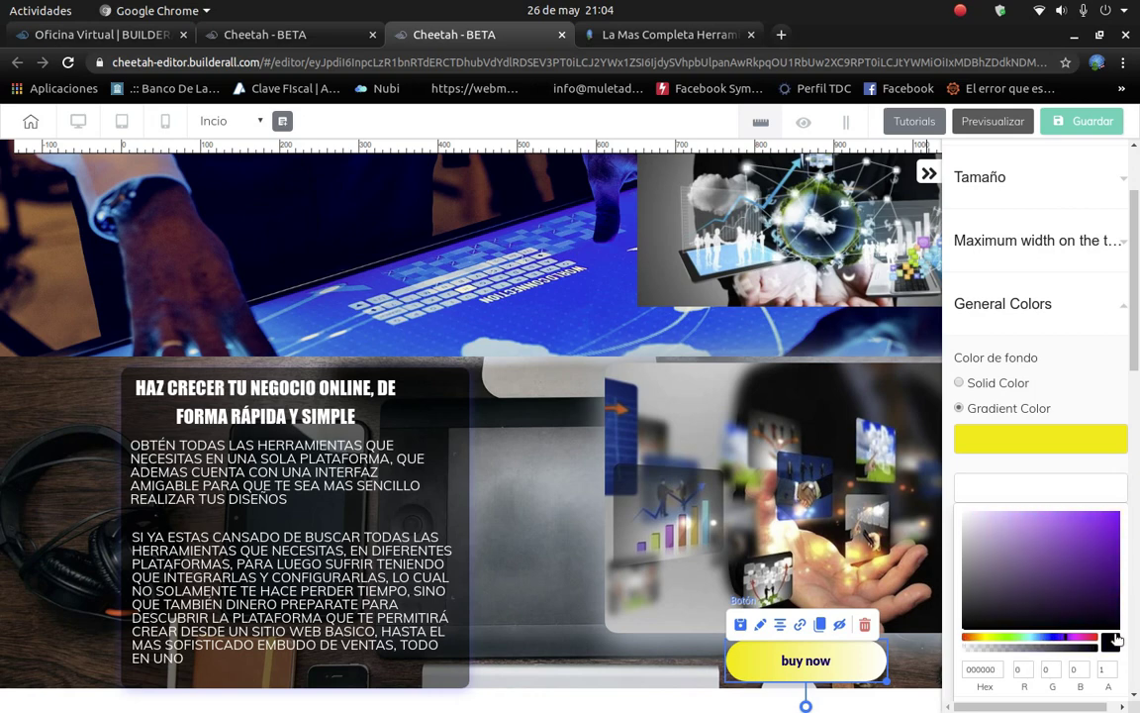
click(1018, 495)
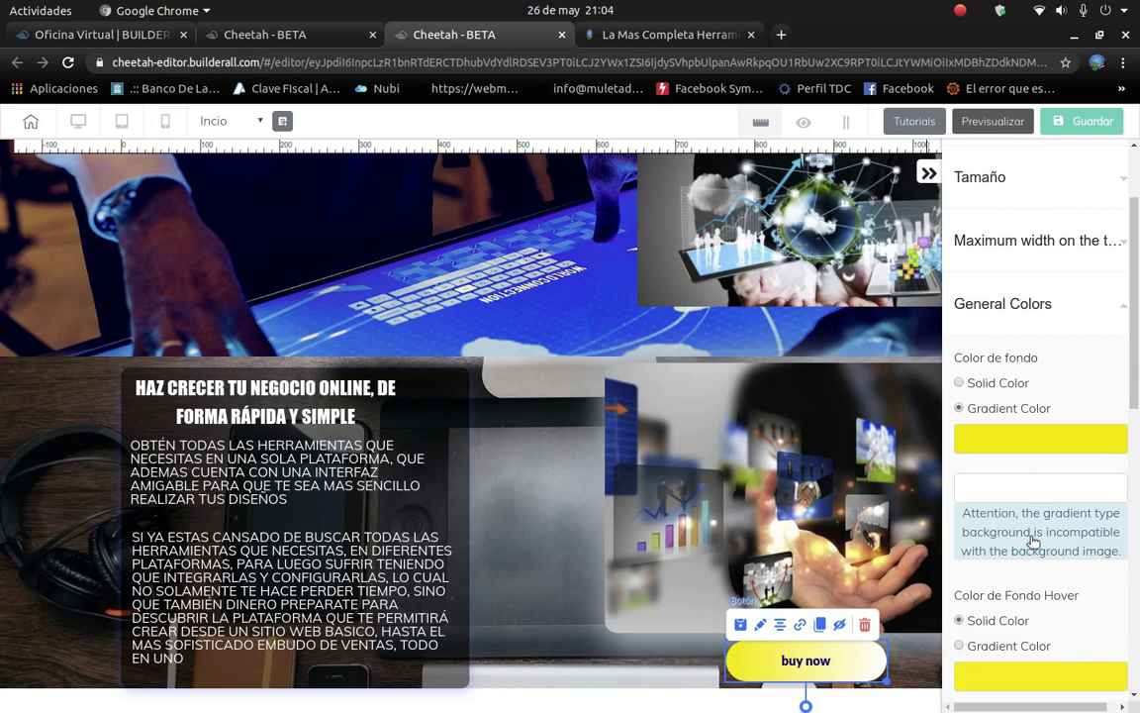
Set the first color of the button's background gradient to a brighter, more saturated yellow.
scroll(990, 633, down, 3)
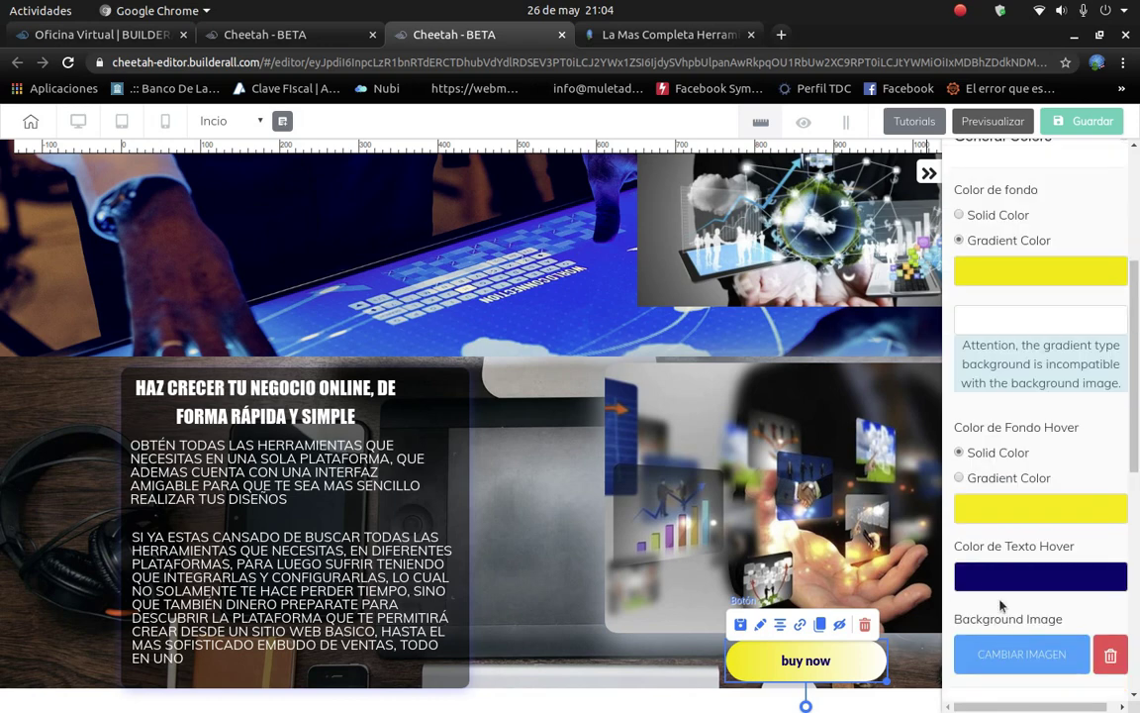
scroll(1000, 584, up, 1)
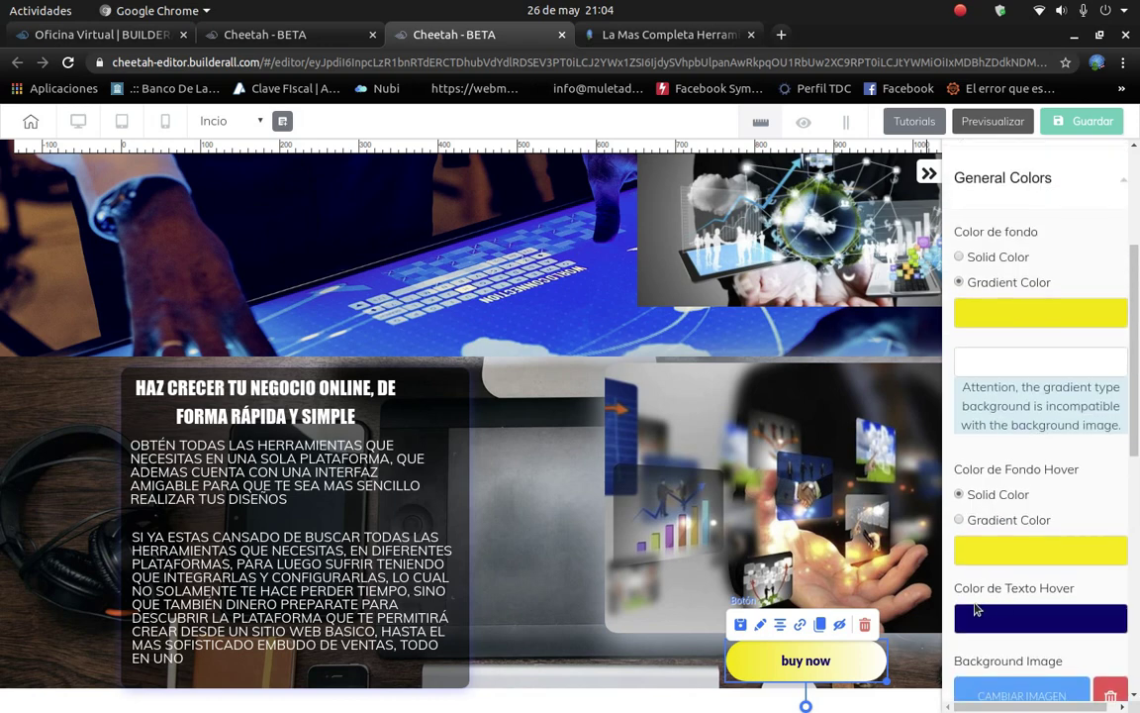
scroll(985, 475, up, 1)
click(1001, 352)
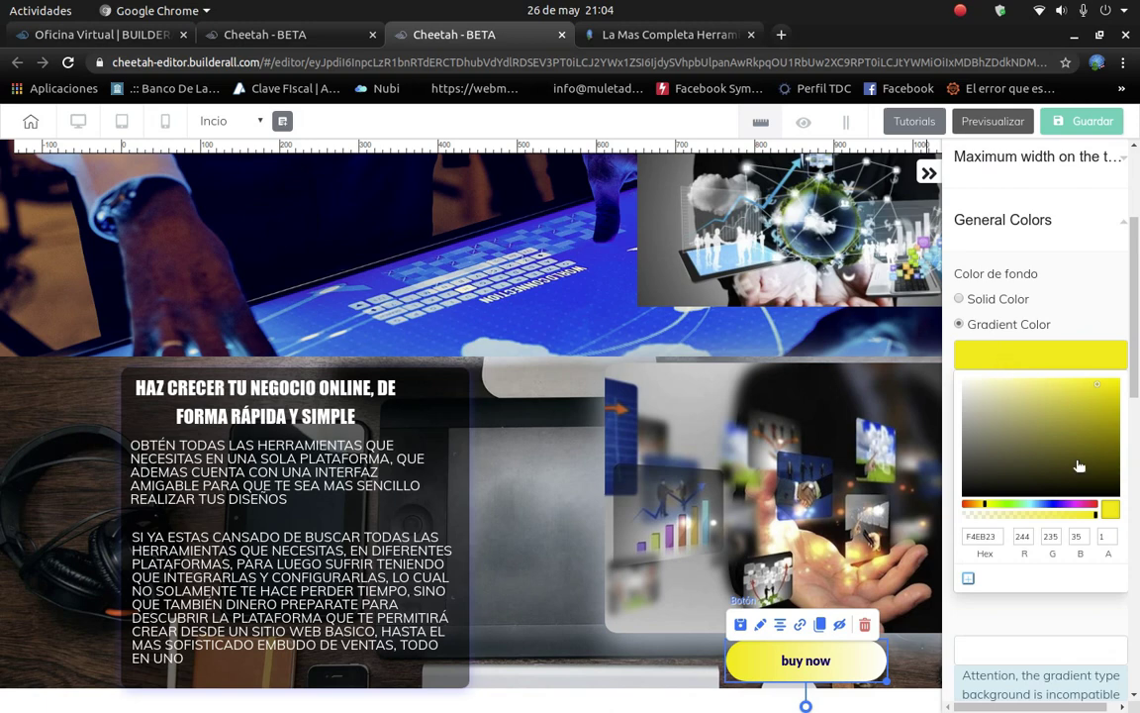
click(1111, 386)
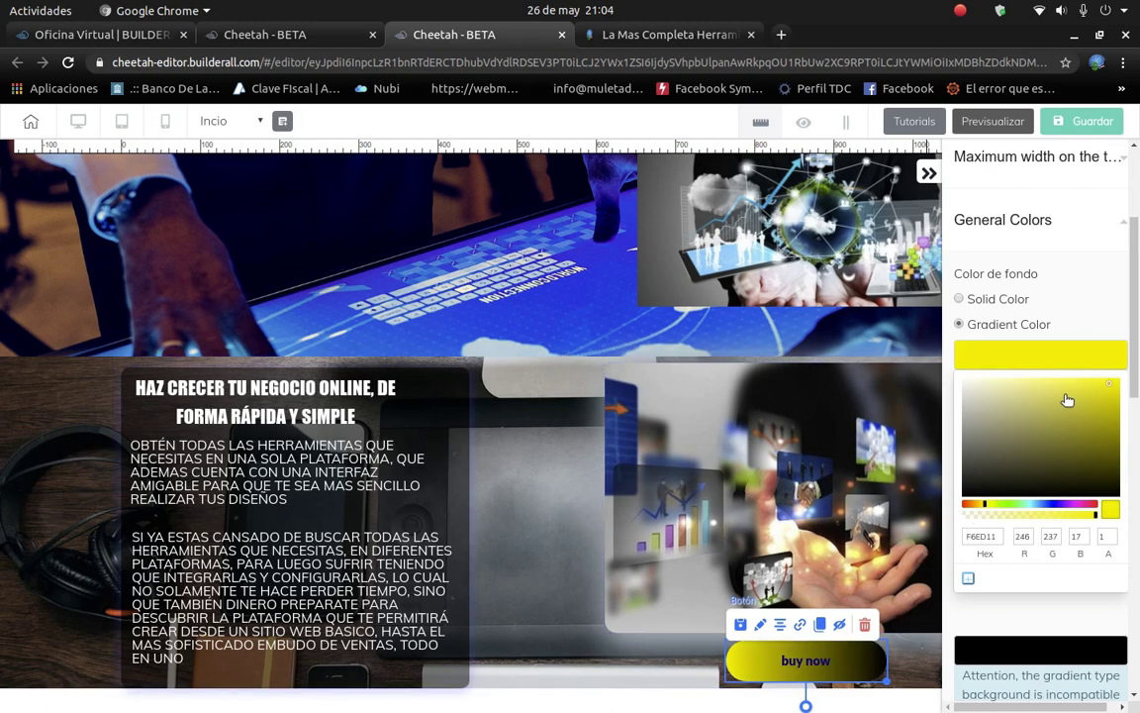
drag(1103, 391, 1111, 384)
click(1027, 364)
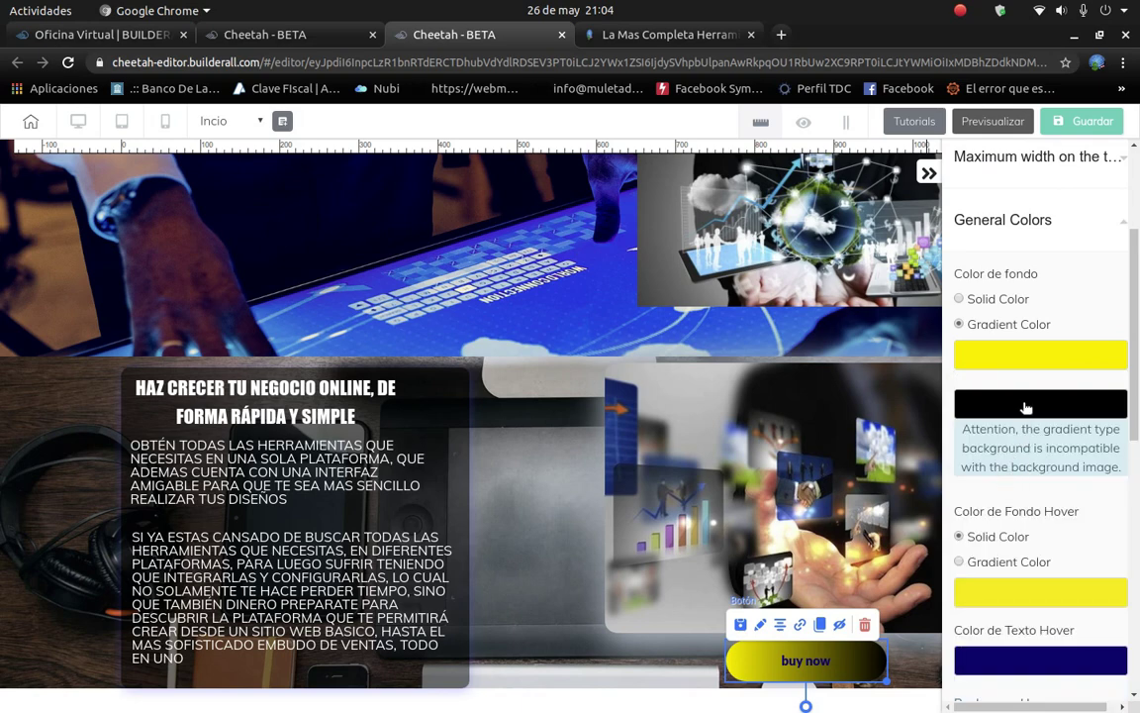
Set the button's hover text color to a semi-transparent blue, RGB 4, 4, 253 with opacity 0.58.
click(1027, 406)
click(1027, 401)
scroll(1089, 633, down, 2)
scroll(1040, 465, down, 1)
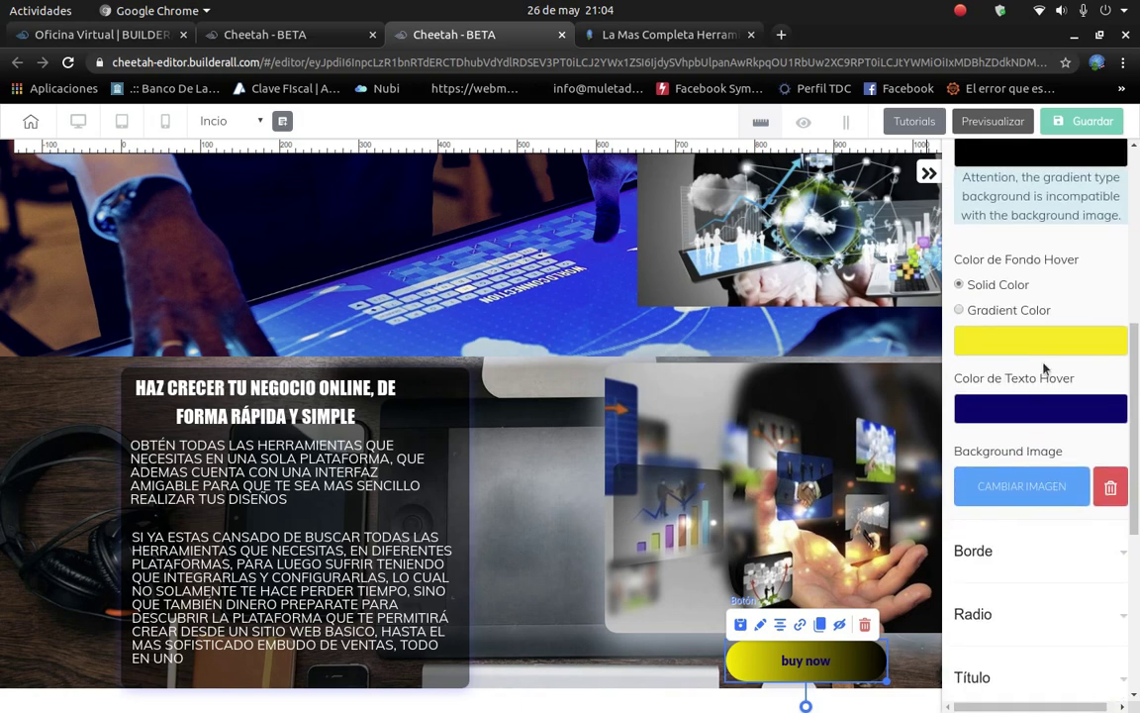
click(1042, 408)
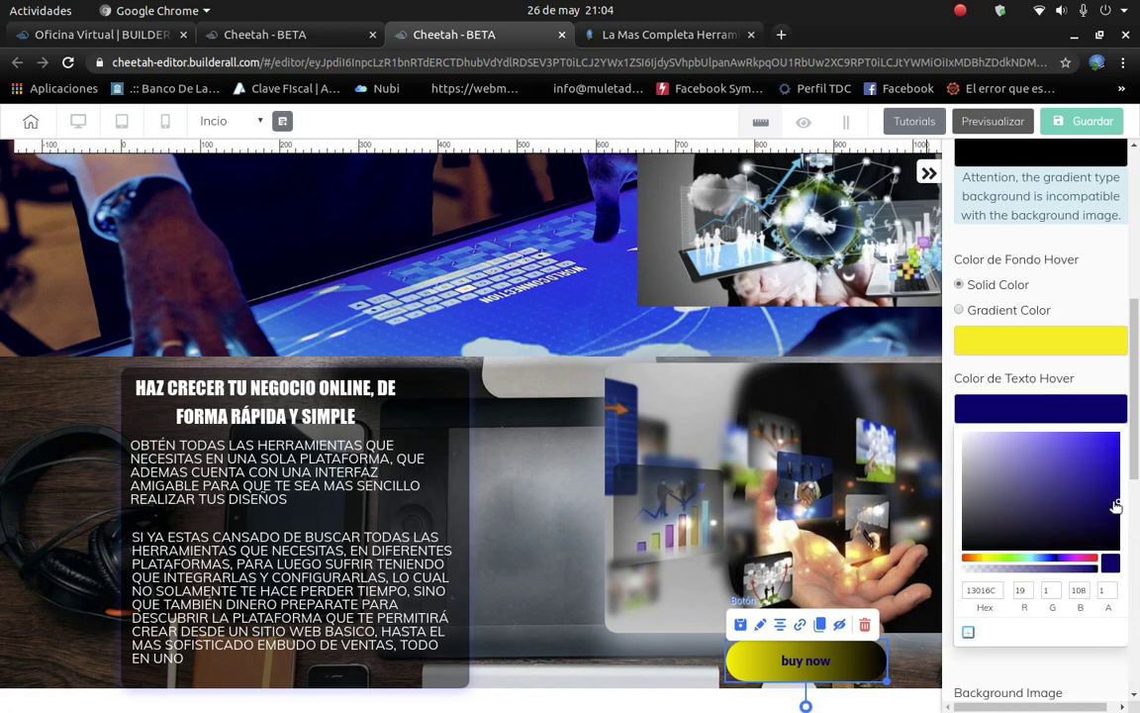
click(1096, 507)
click(1012, 567)
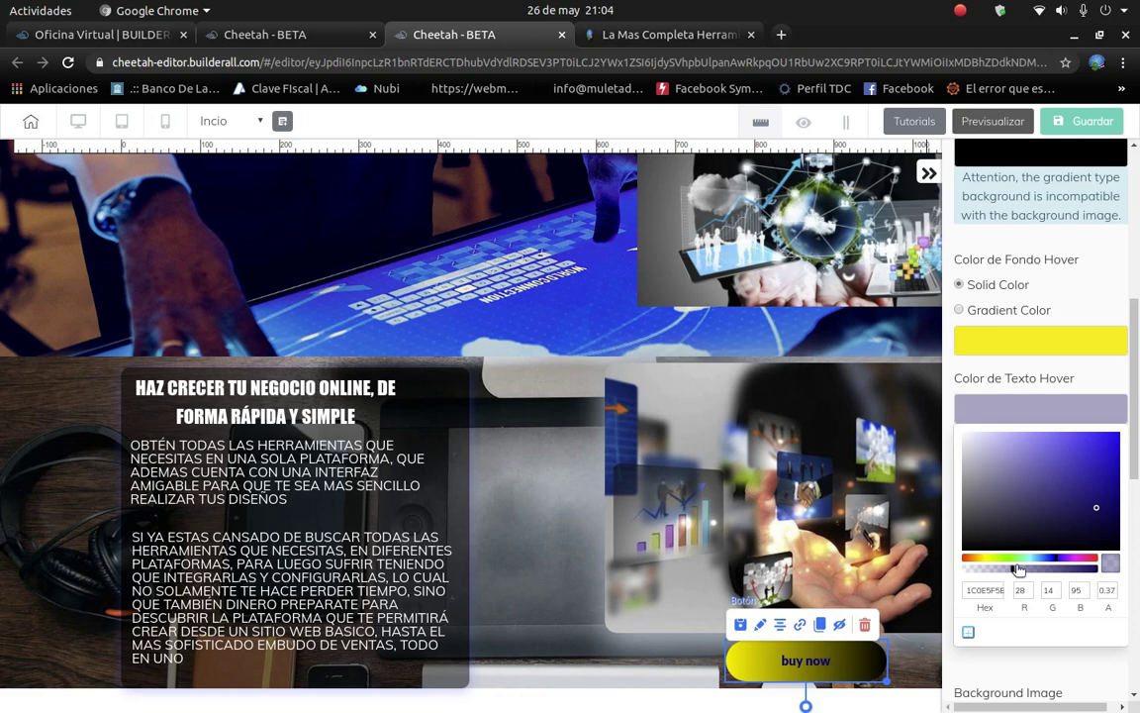
drag(1104, 508, 1124, 425)
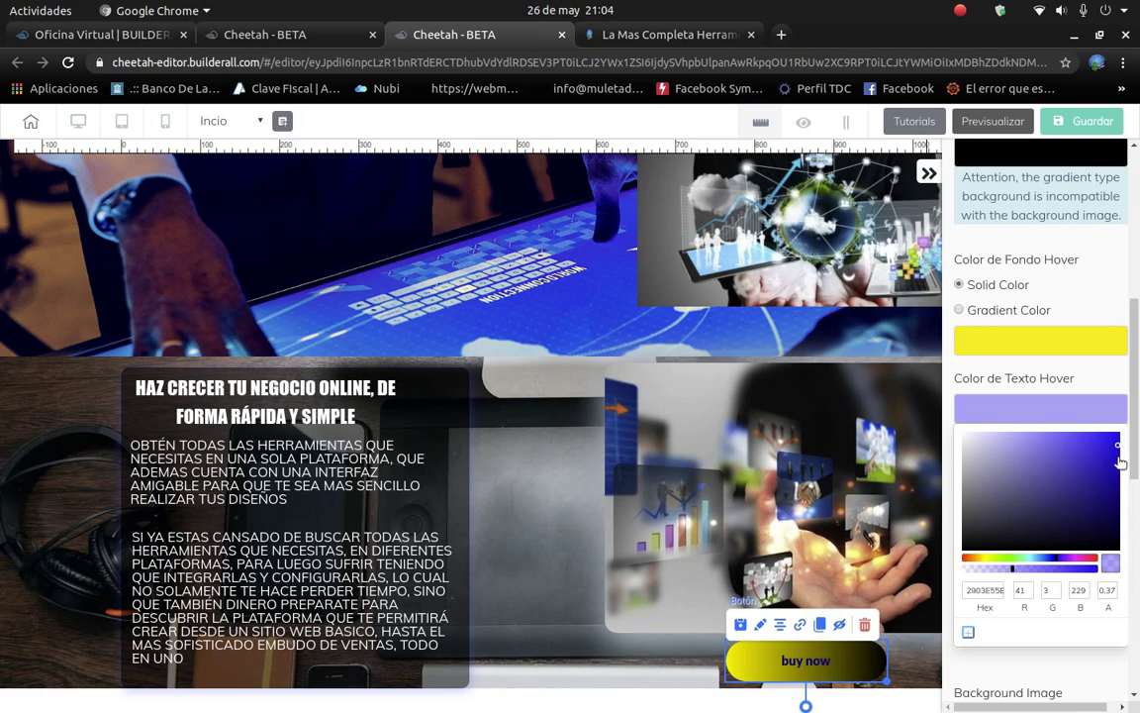
mouse_move(1120, 463)
mouse_down()
mouse_move(1132, 562)
mouse_move(1105, 546)
mouse_up()
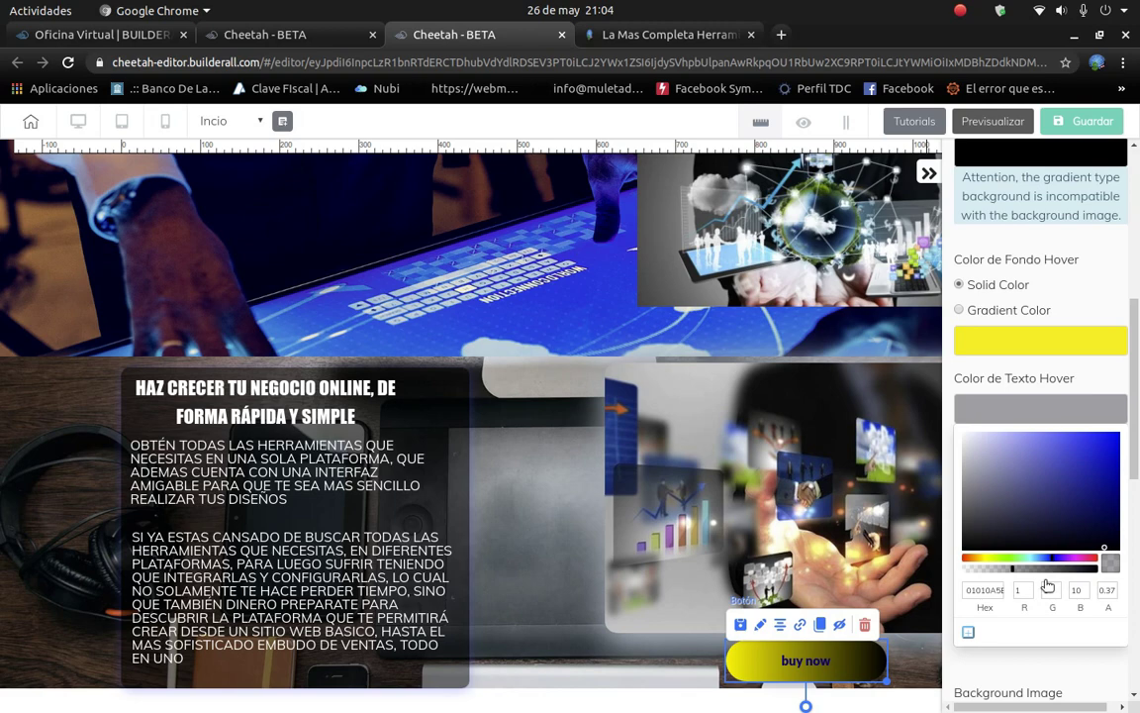
drag(1021, 575, 1042, 576)
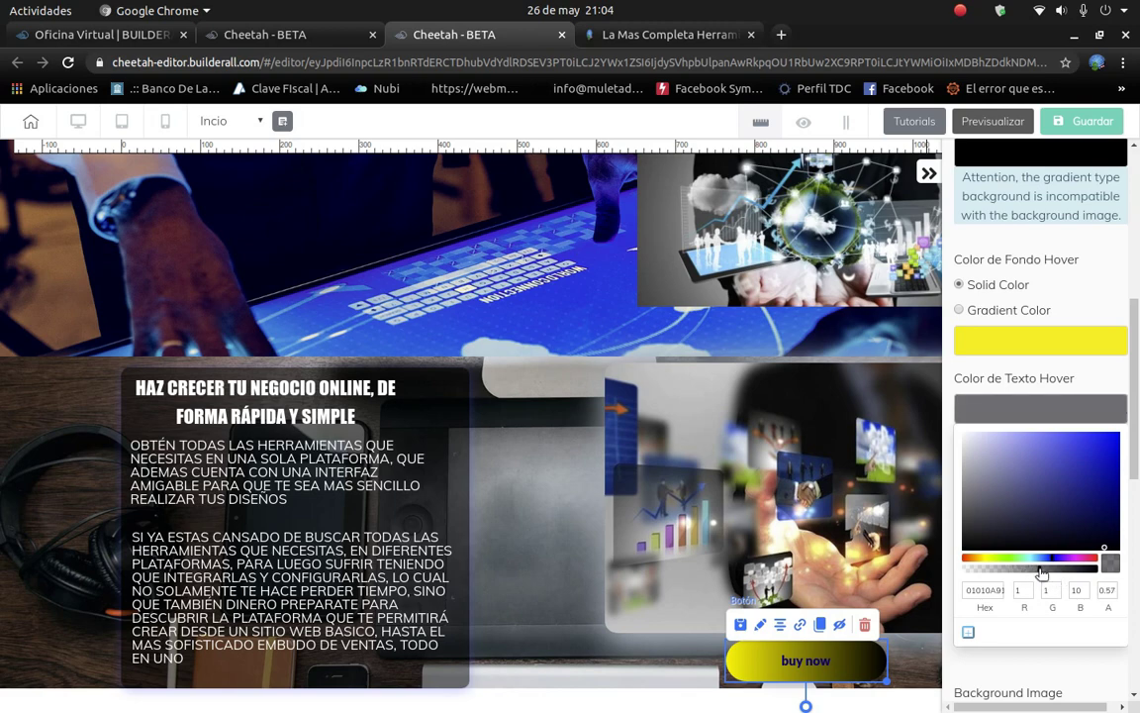
click(1120, 439)
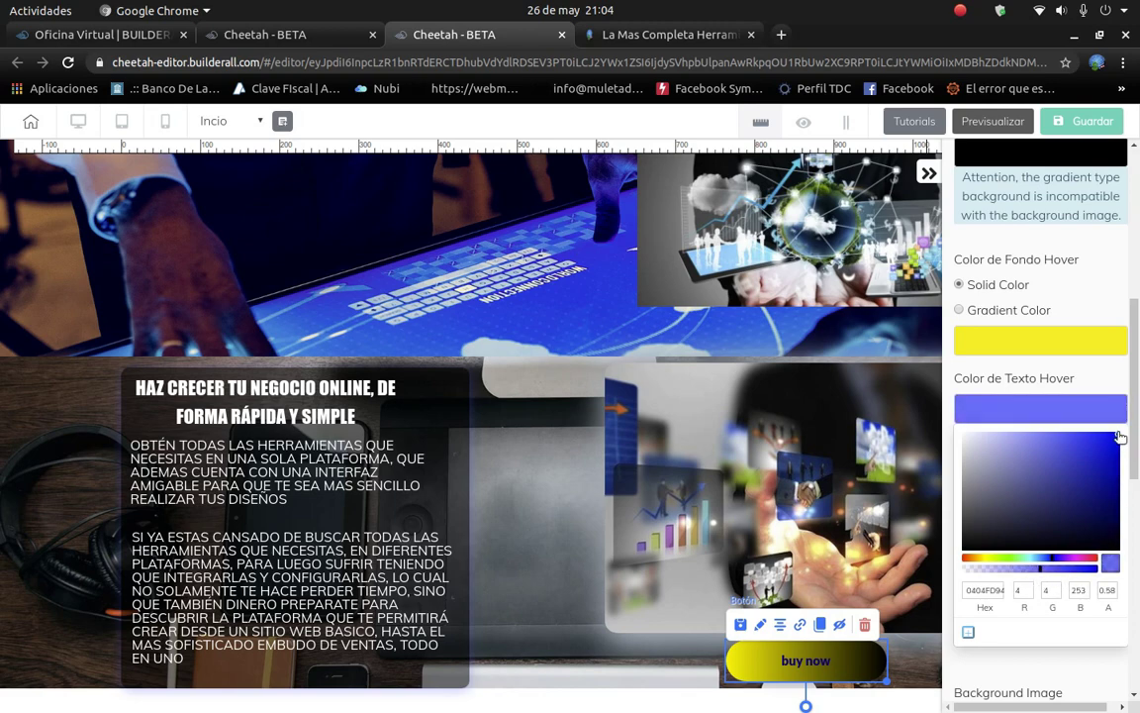
click(1030, 407)
Look through the button's size, tablet maximum width and general color settings.
scroll(1047, 550, up, 3)
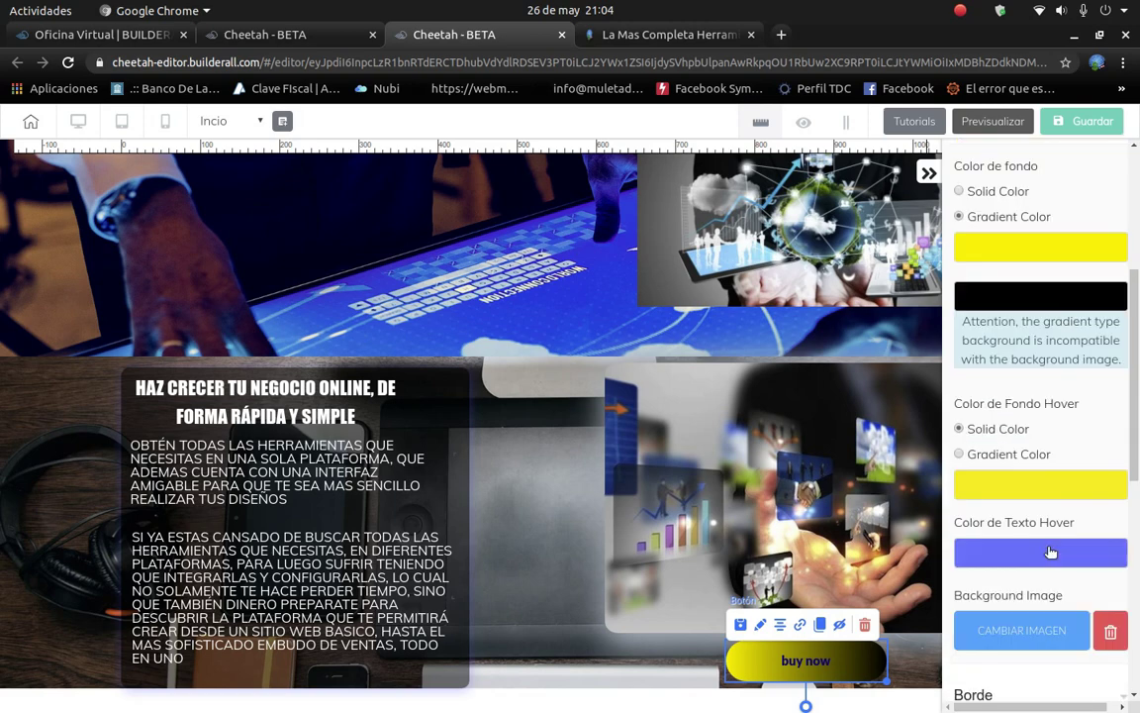
scroll(1051, 551, up, 4)
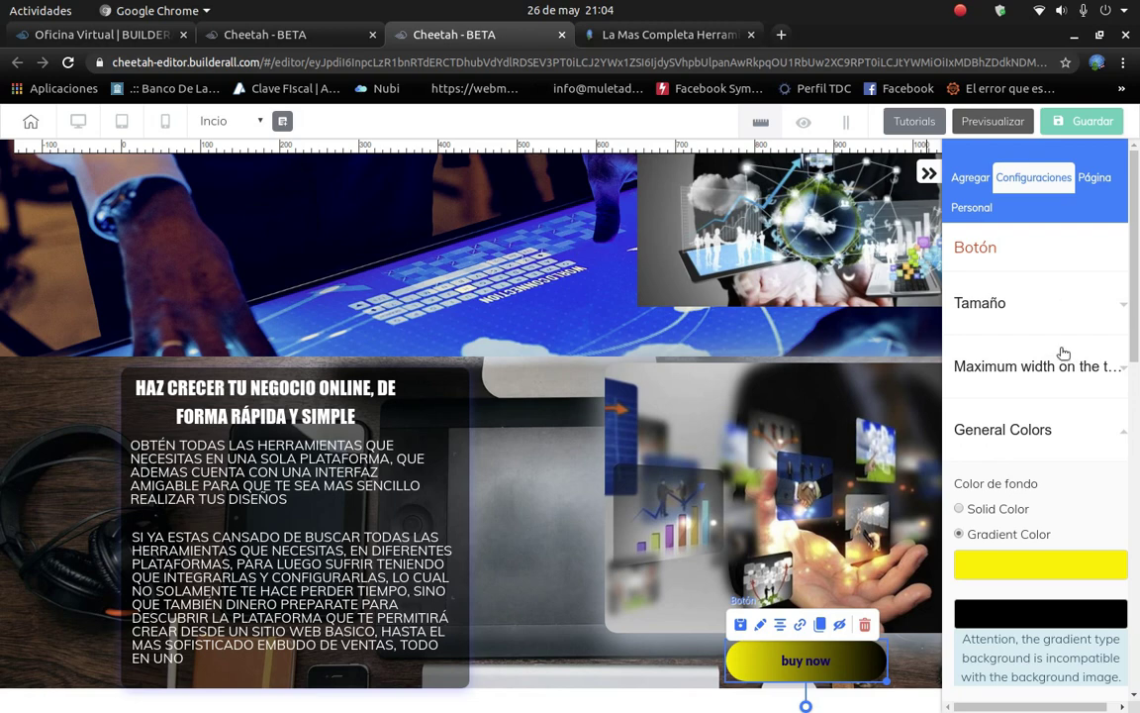
scroll(1049, 445, down, 2)
scroll(1065, 490, down, 2)
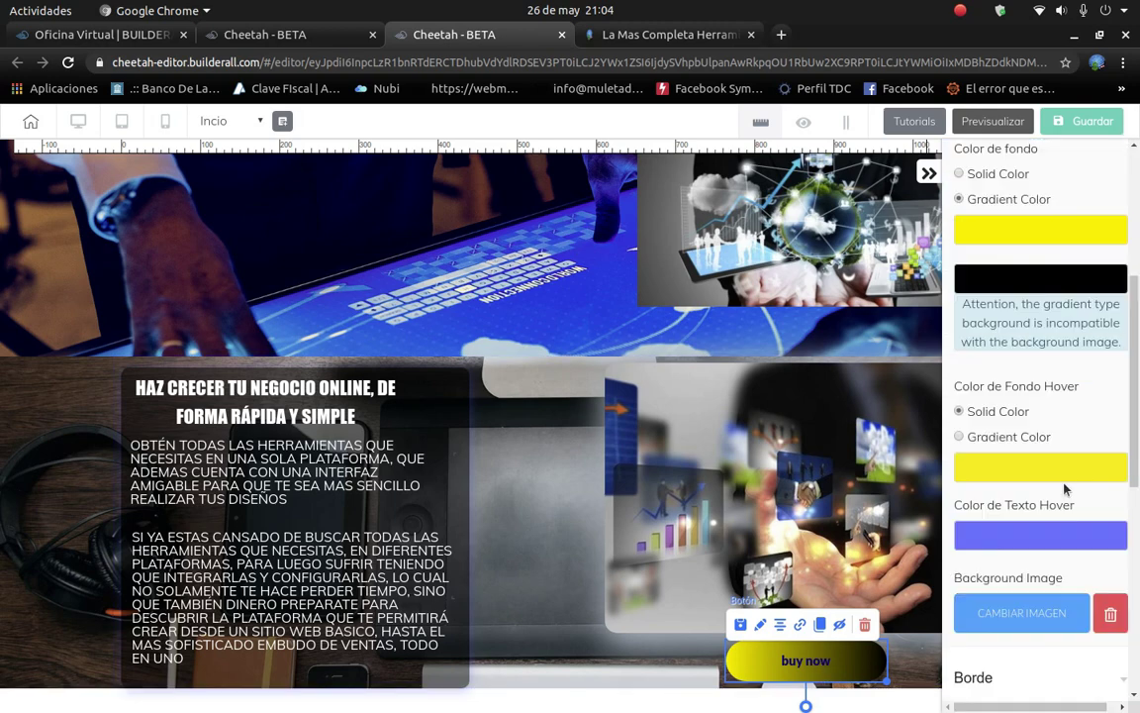
scroll(1069, 445, up, 4)
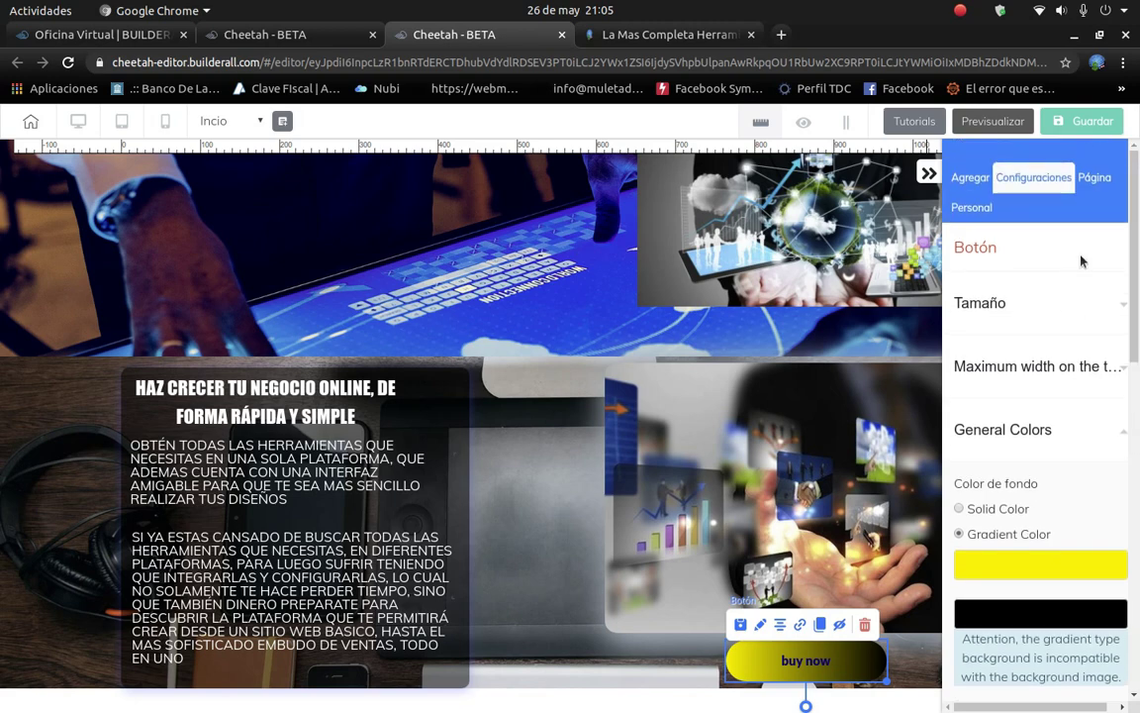
click(1018, 313)
scroll(1034, 401, down, 1)
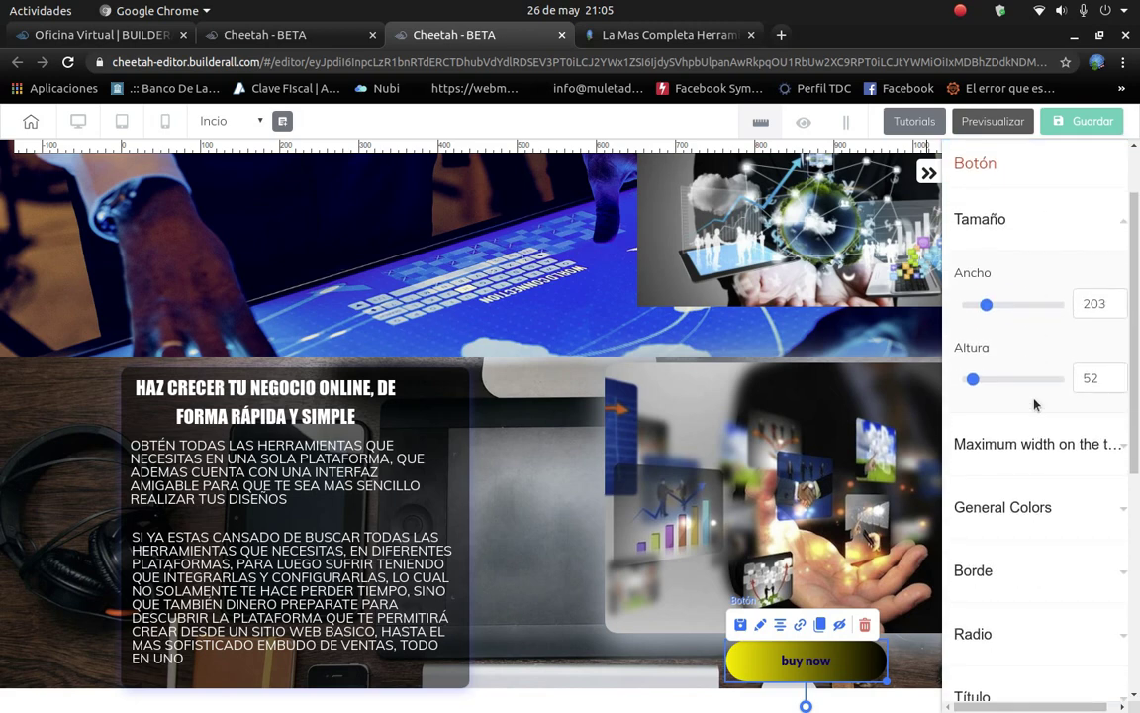
scroll(1034, 406, down, 1)
click(1021, 372)
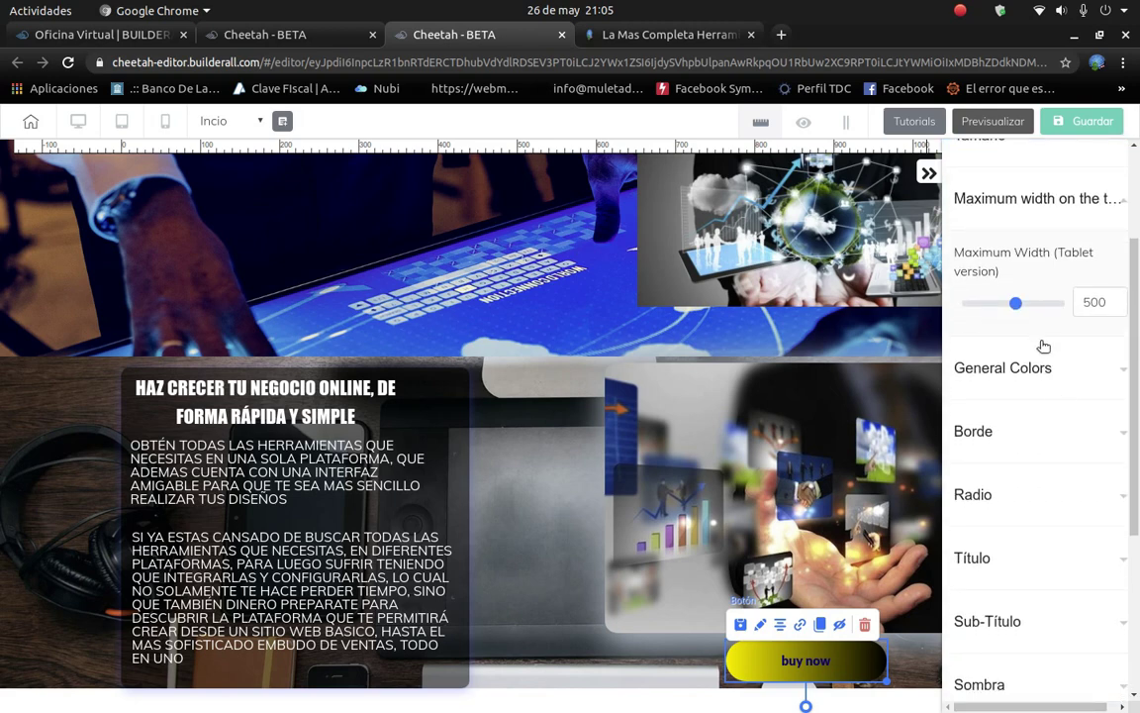
scroll(1039, 341, down, 1)
click(1026, 293)
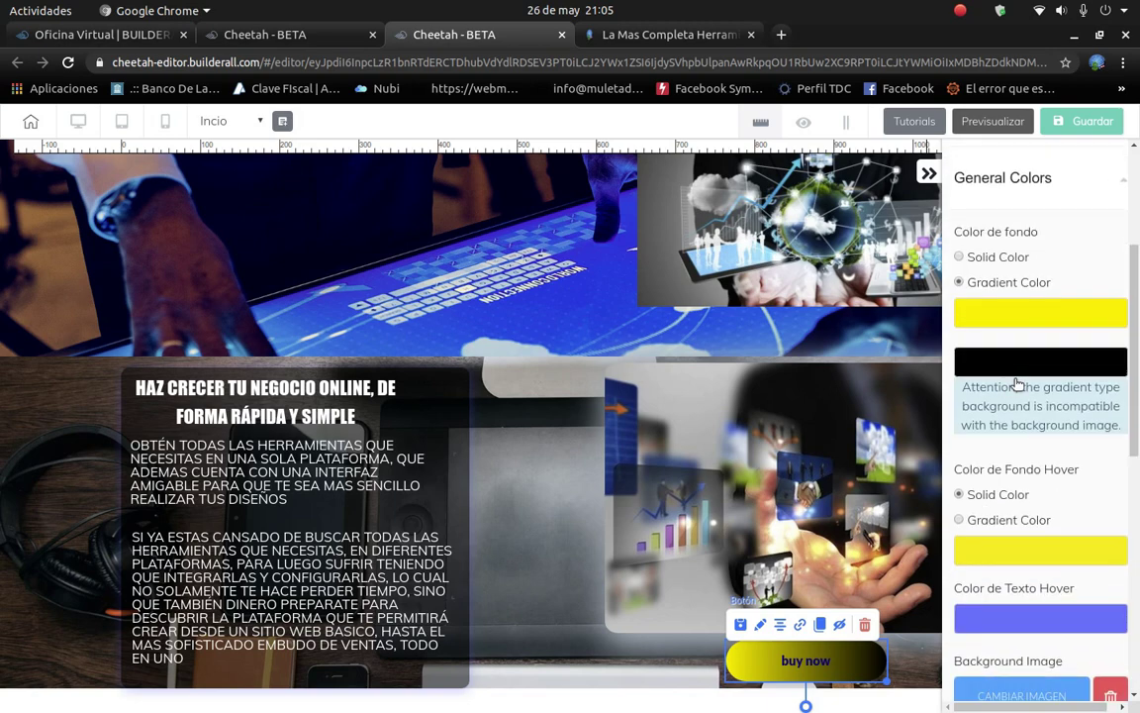
scroll(1020, 416, down, 1)
scroll(1026, 458, up, 2)
scroll(1026, 365, down, 1)
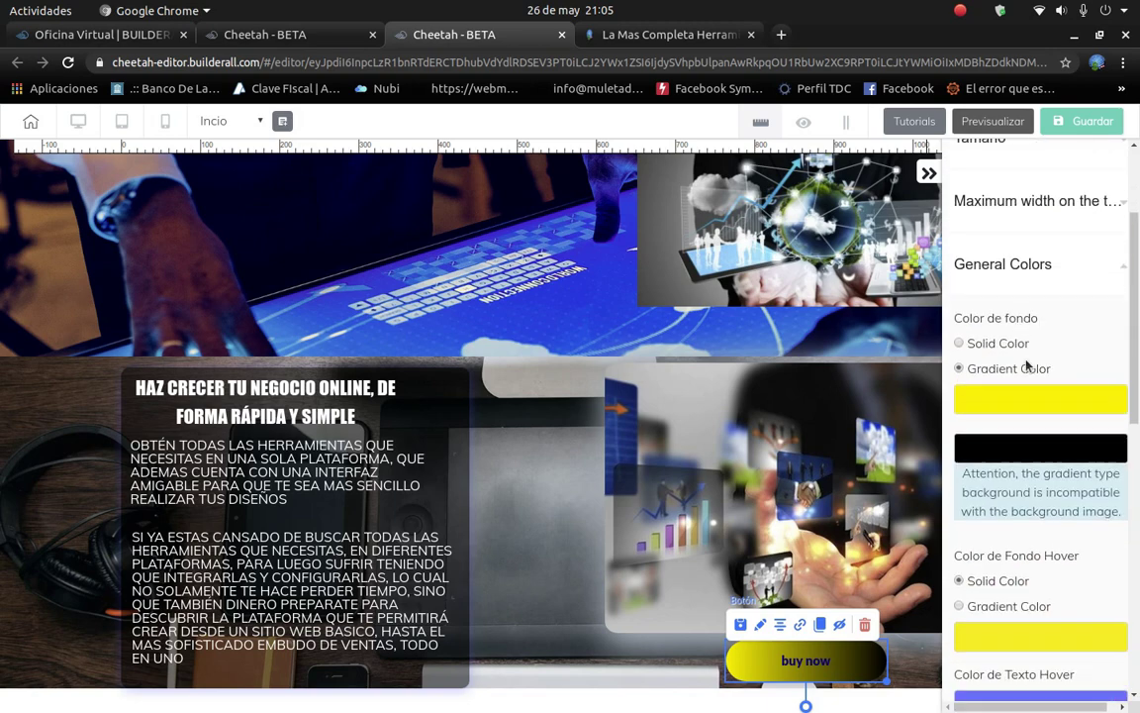
scroll(1029, 371, down, 6)
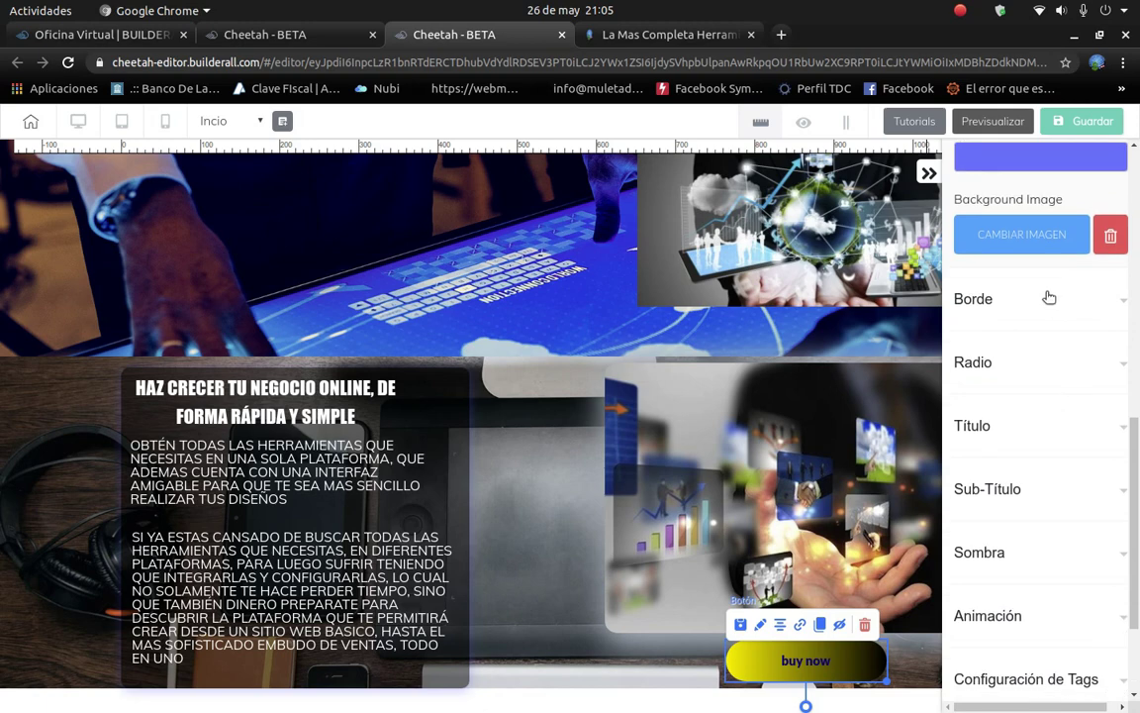
scroll(1092, 496, down, 1)
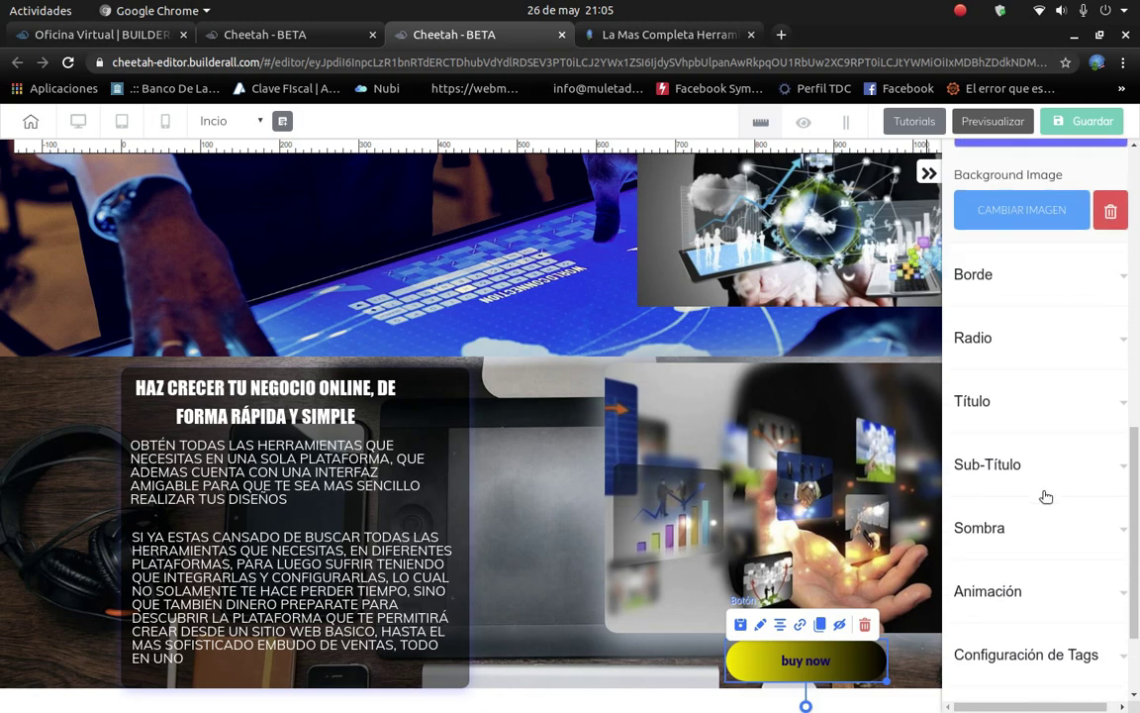
Replace the button's title text with "QUIERO VER MAS".
click(1021, 379)
scroll(1023, 386, up, 6)
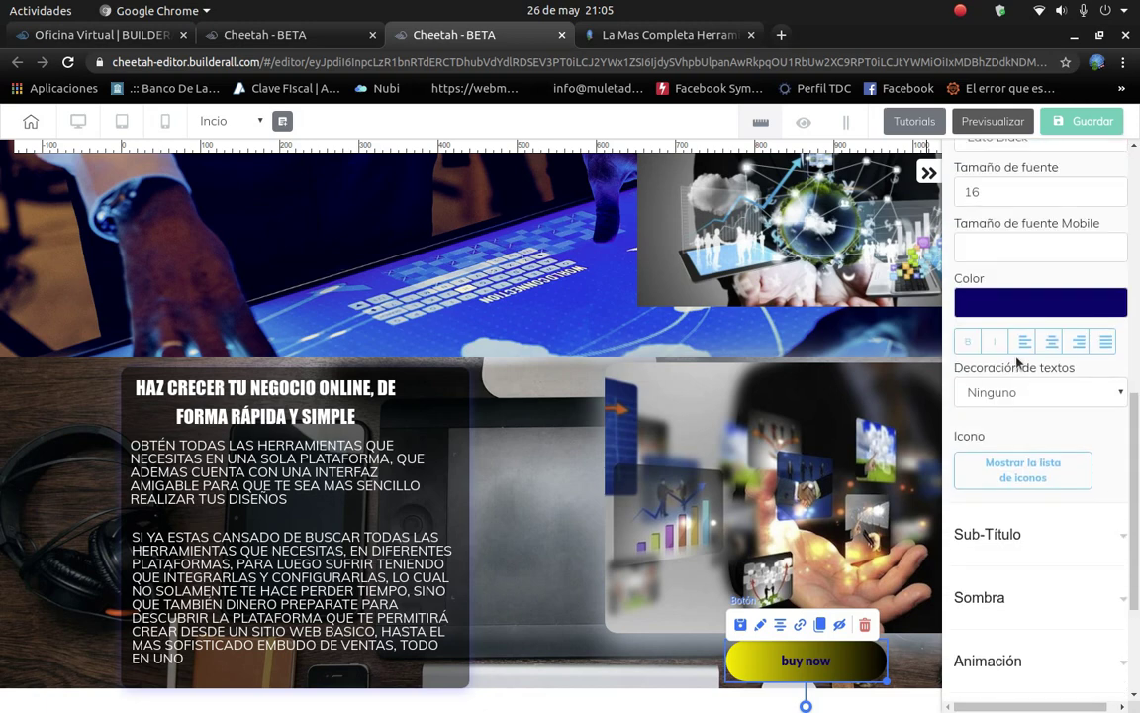
scroll(1013, 347, up, 3)
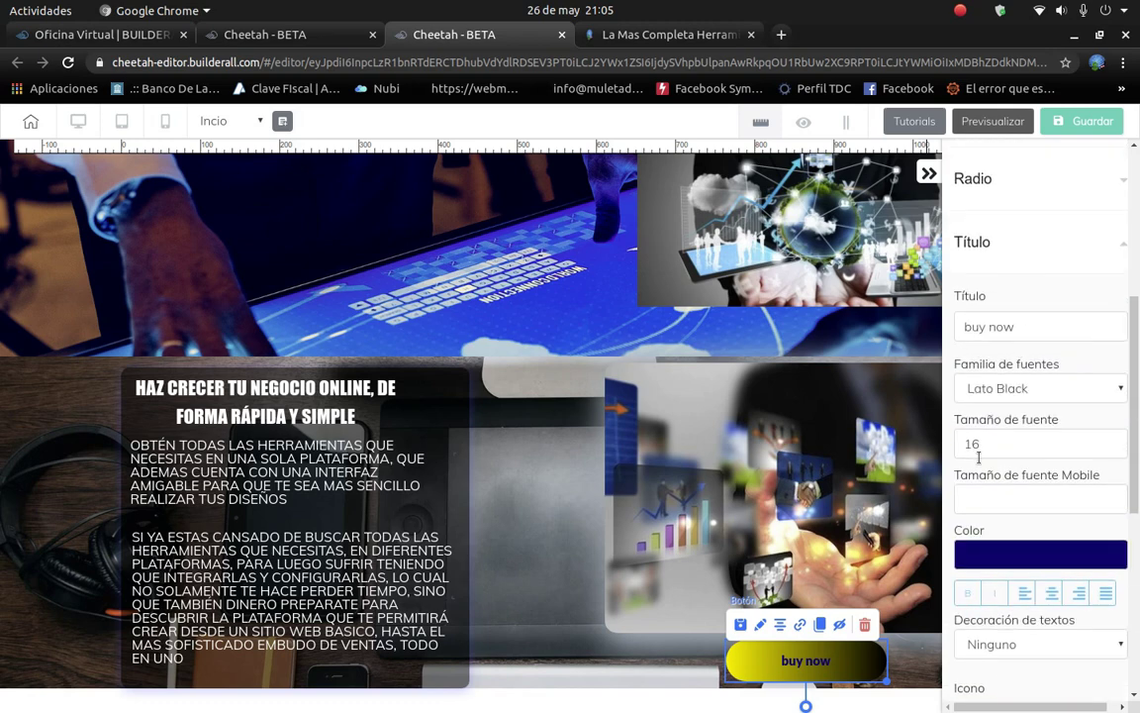
click(1029, 328)
triple_click(1030, 327)
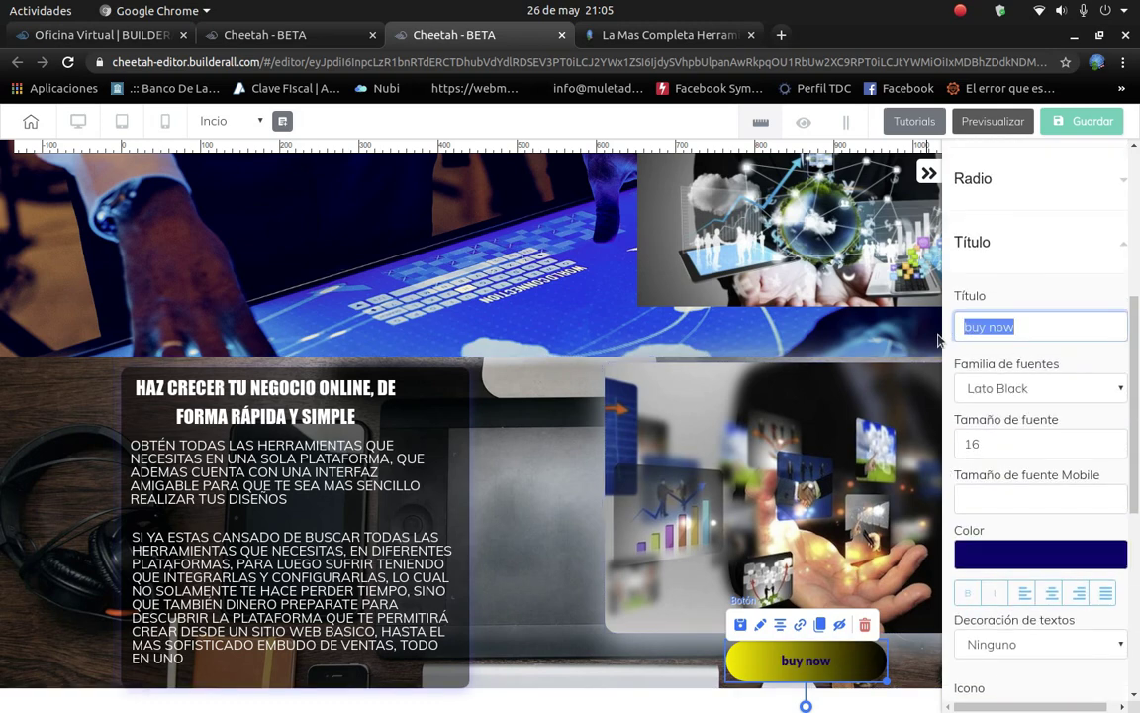
click(1030, 328)
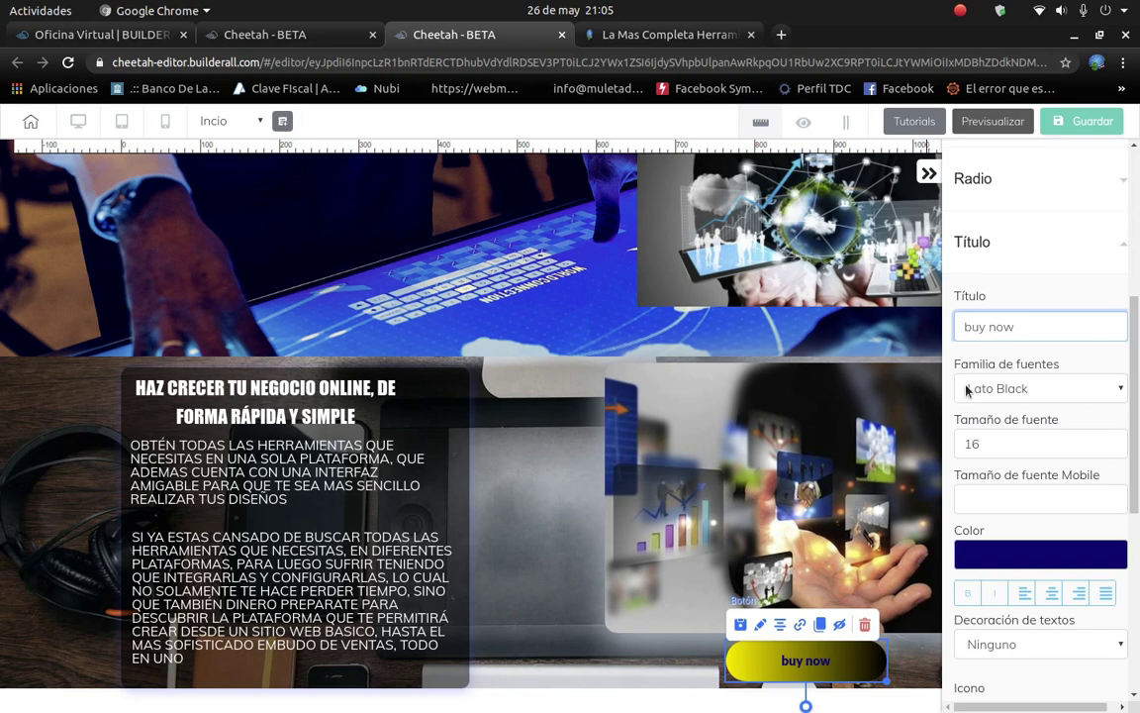
key(BackSpace)
key(BackSpace)
key(BackSpace)
key(BackSpace)
key(BackSpace)
key(BackSpace)
key(BackSpace)
text(QUIERO VER MAS)
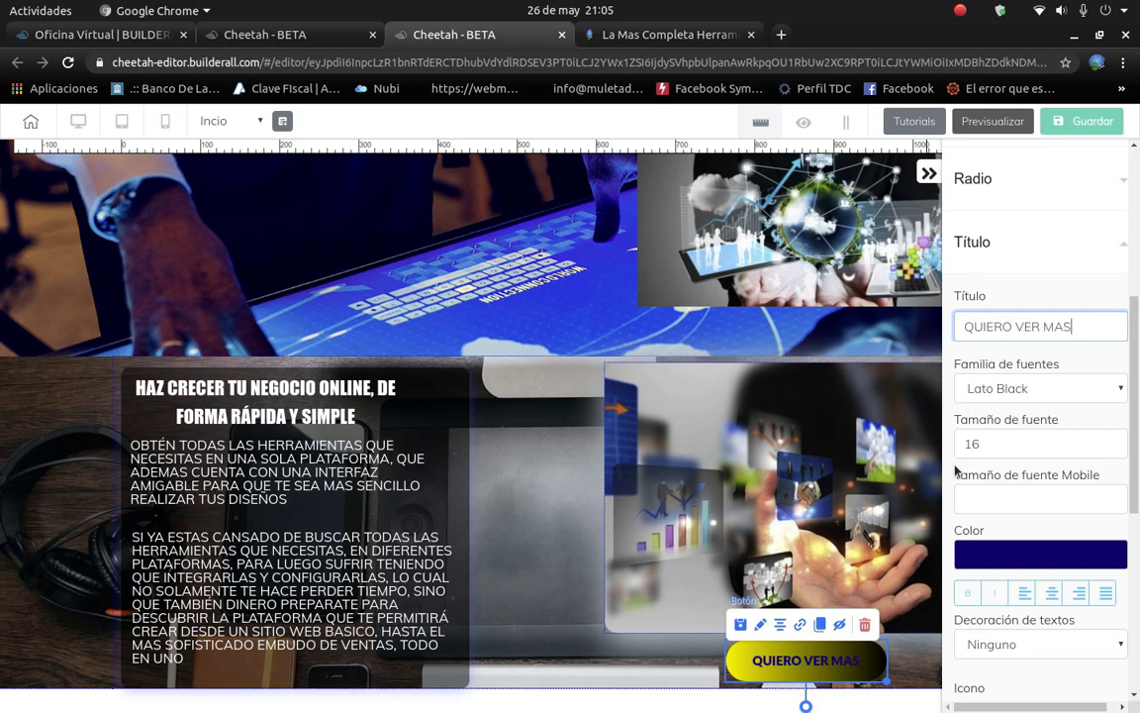
Set the color of the button's title text to white (FFFFFF).
click(1018, 556)
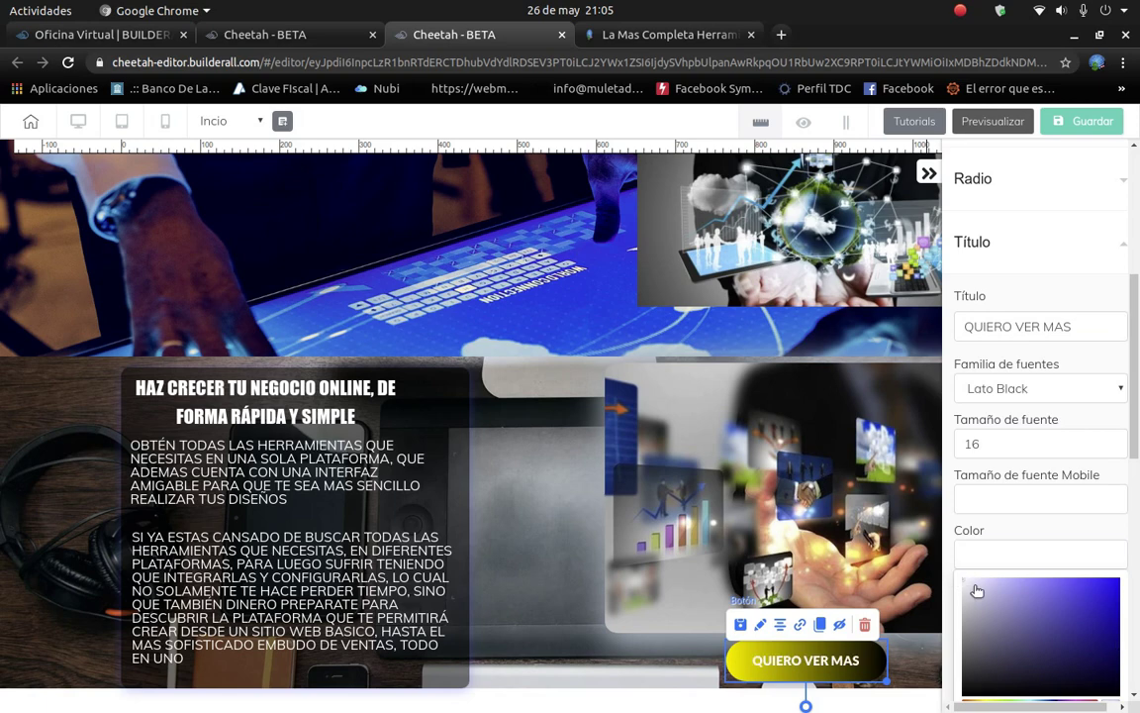
scroll(1030, 552, down, 1)
scroll(1075, 546, down, 1)
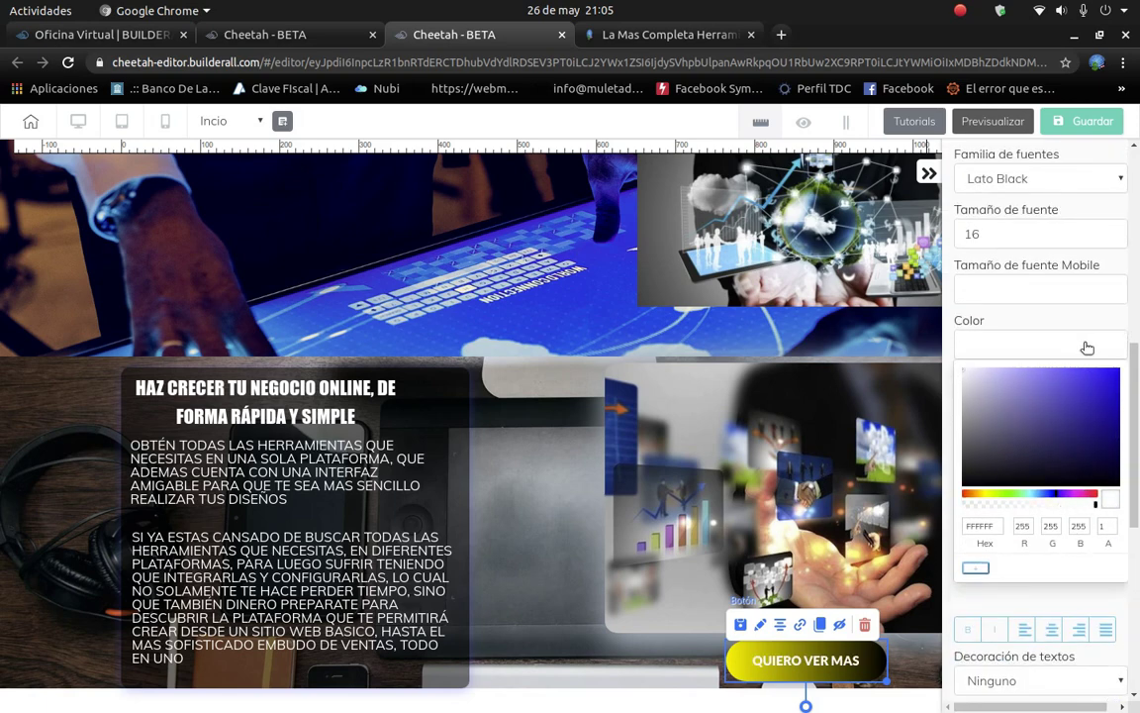
click(1025, 336)
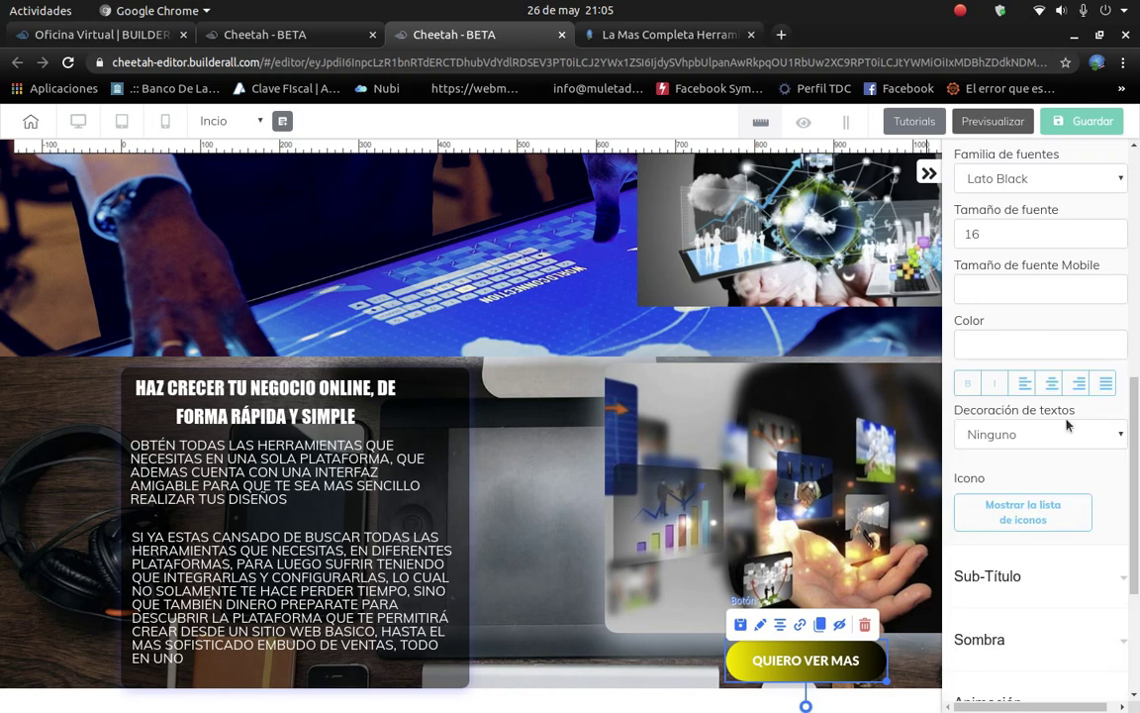
Change the first color of the button's background gradient to blue (0928E4).
scroll(1067, 424, up, 5)
scroll(1019, 353, up, 4)
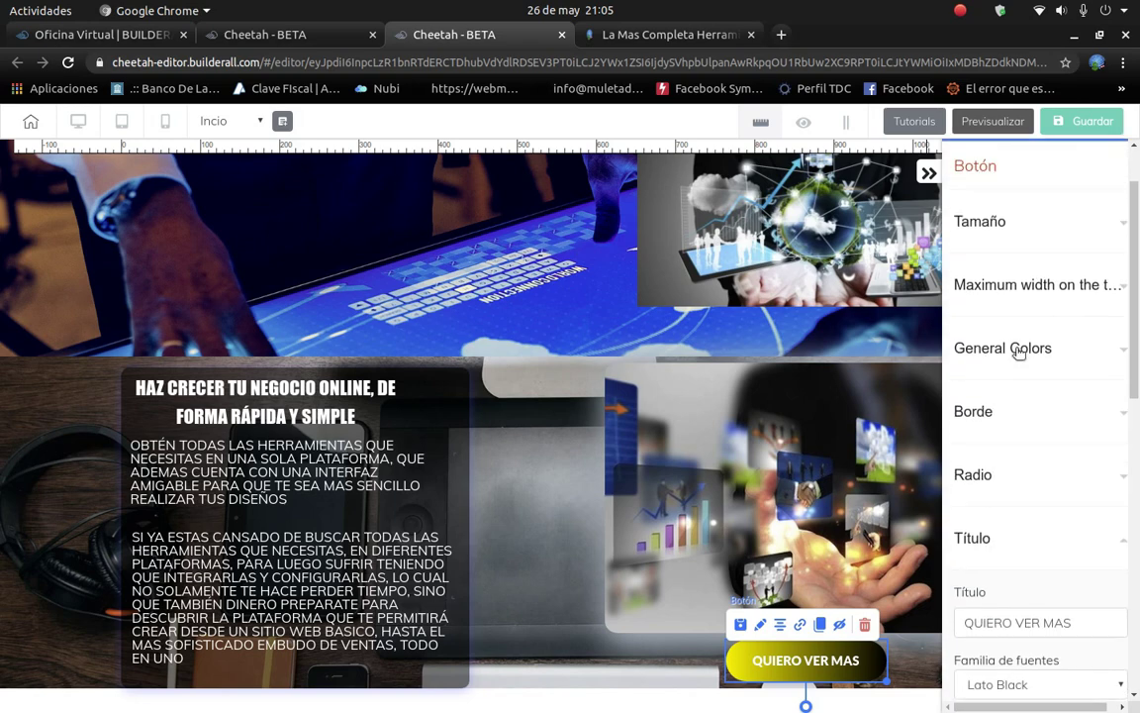
click(1051, 431)
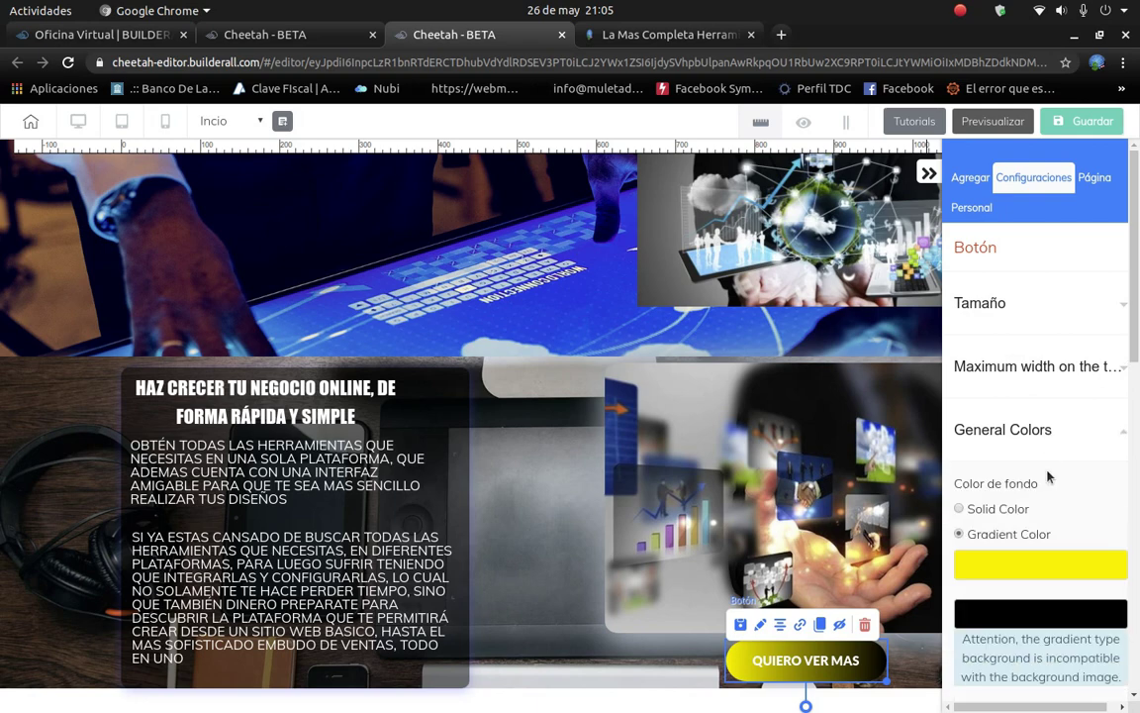
scroll(1049, 466, down, 1)
click(1038, 494)
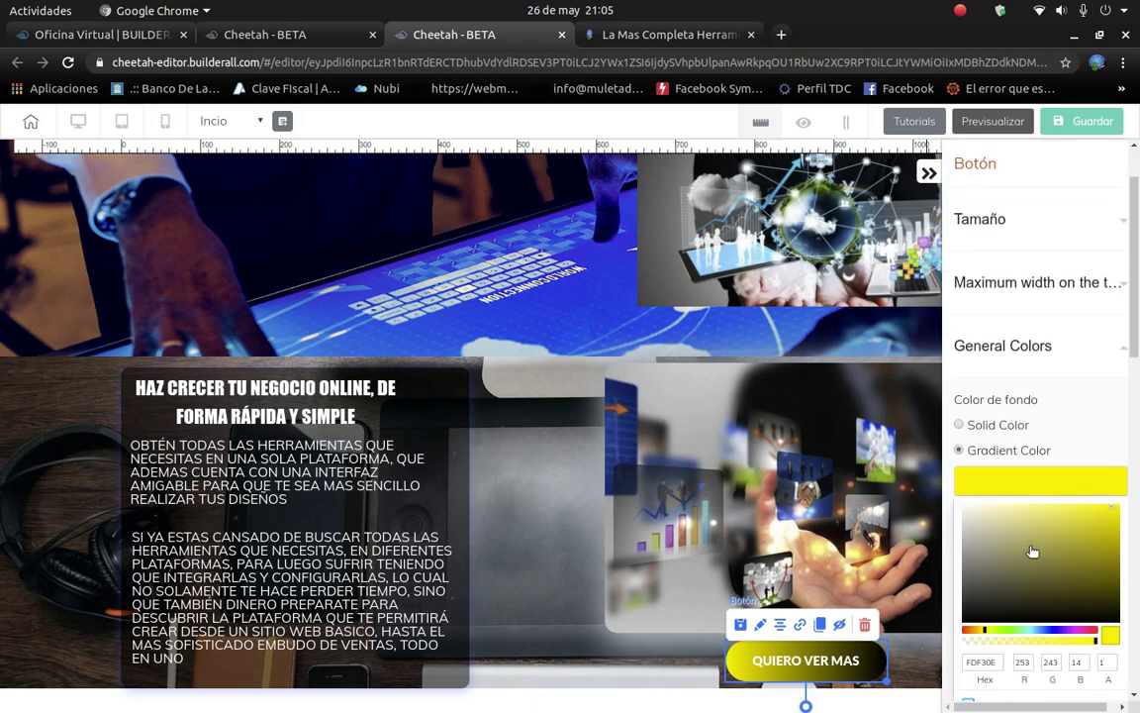
scroll(1031, 547, down, 2)
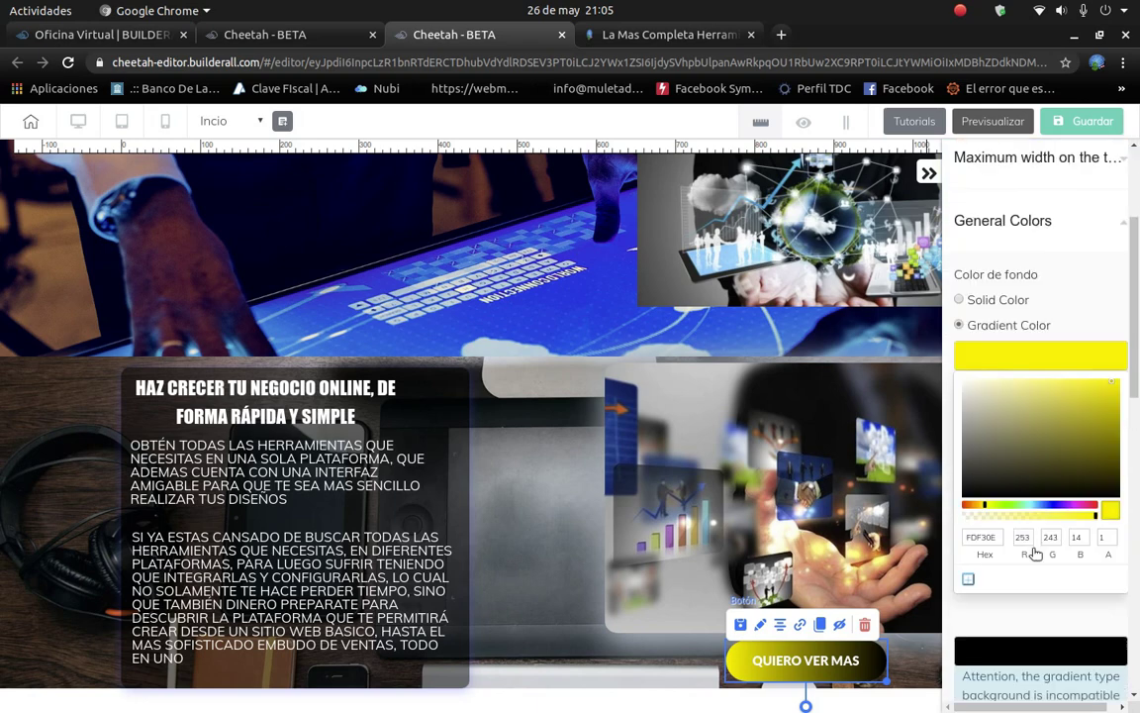
click(1119, 409)
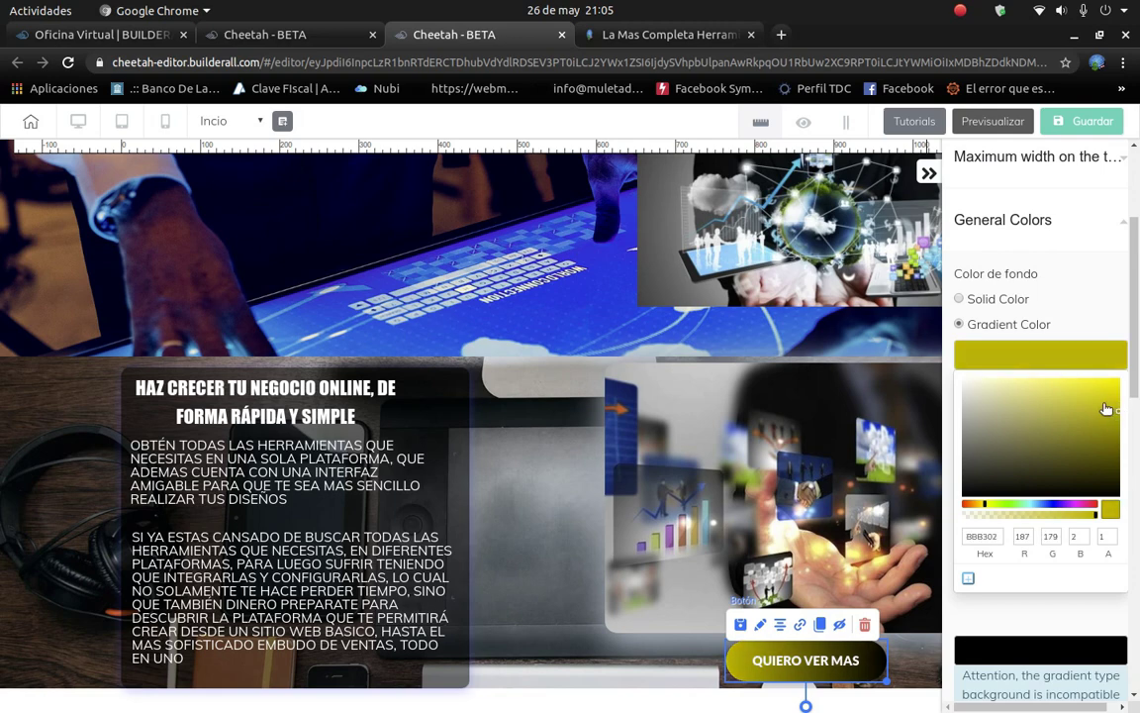
click(1112, 407)
click(1053, 505)
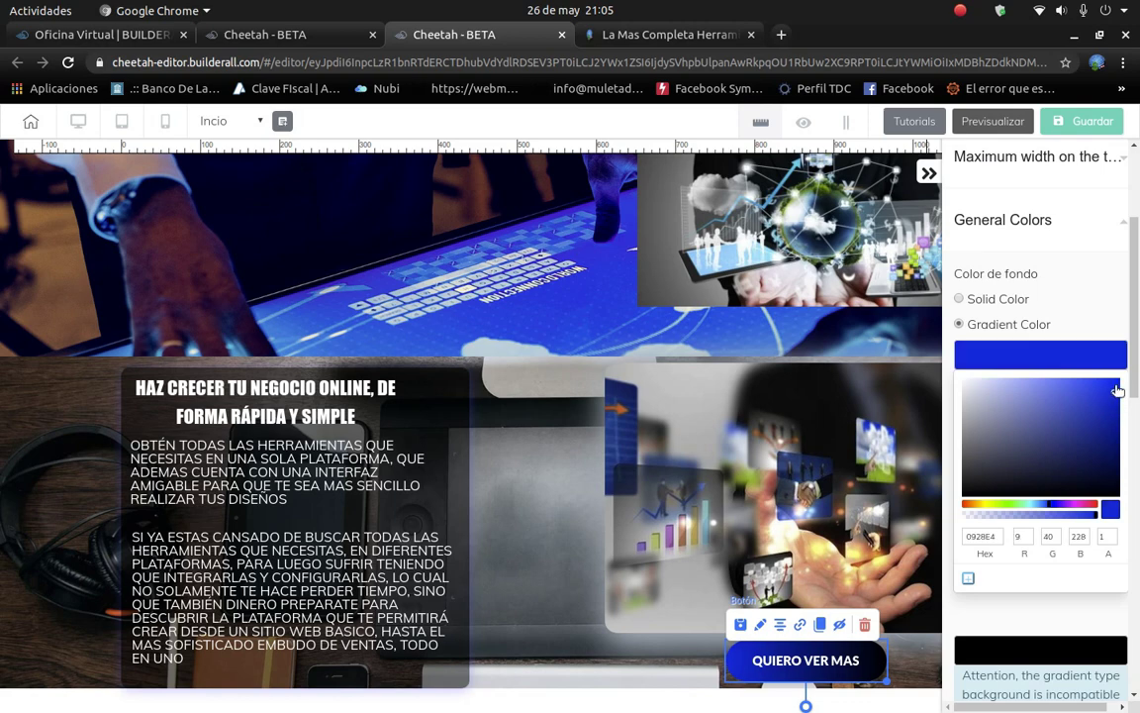
click(1071, 351)
Look through the button's title settings and the remaining setting groups below them.
scroll(1018, 527, down, 8)
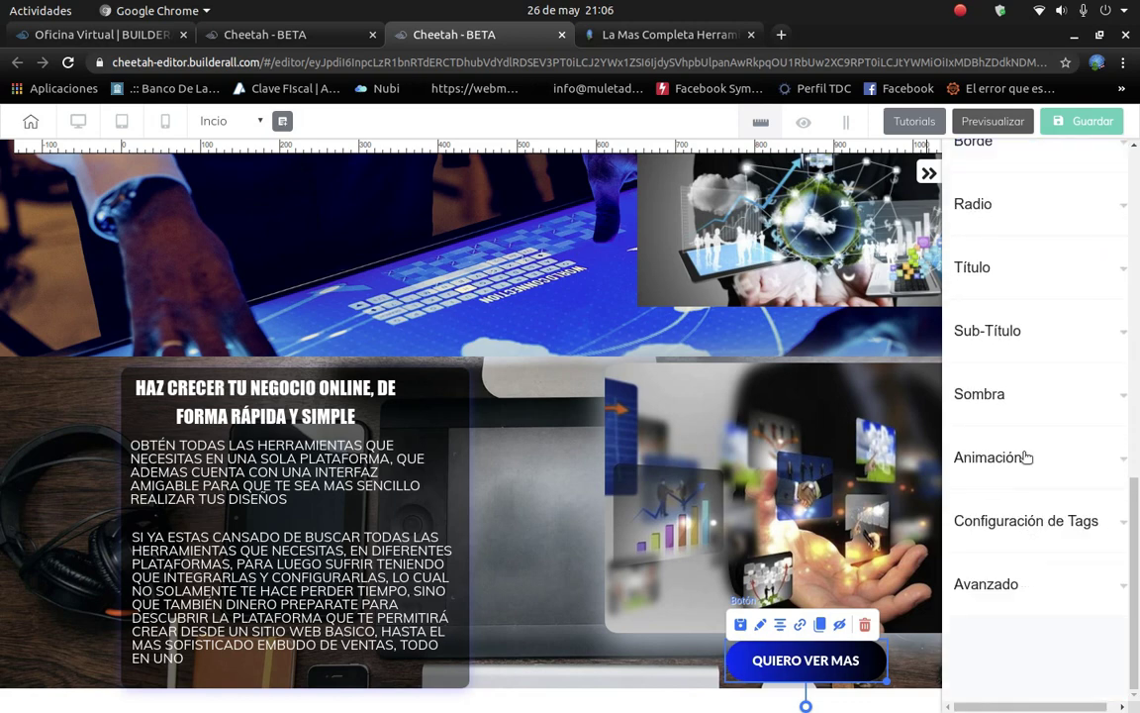
click(1018, 282)
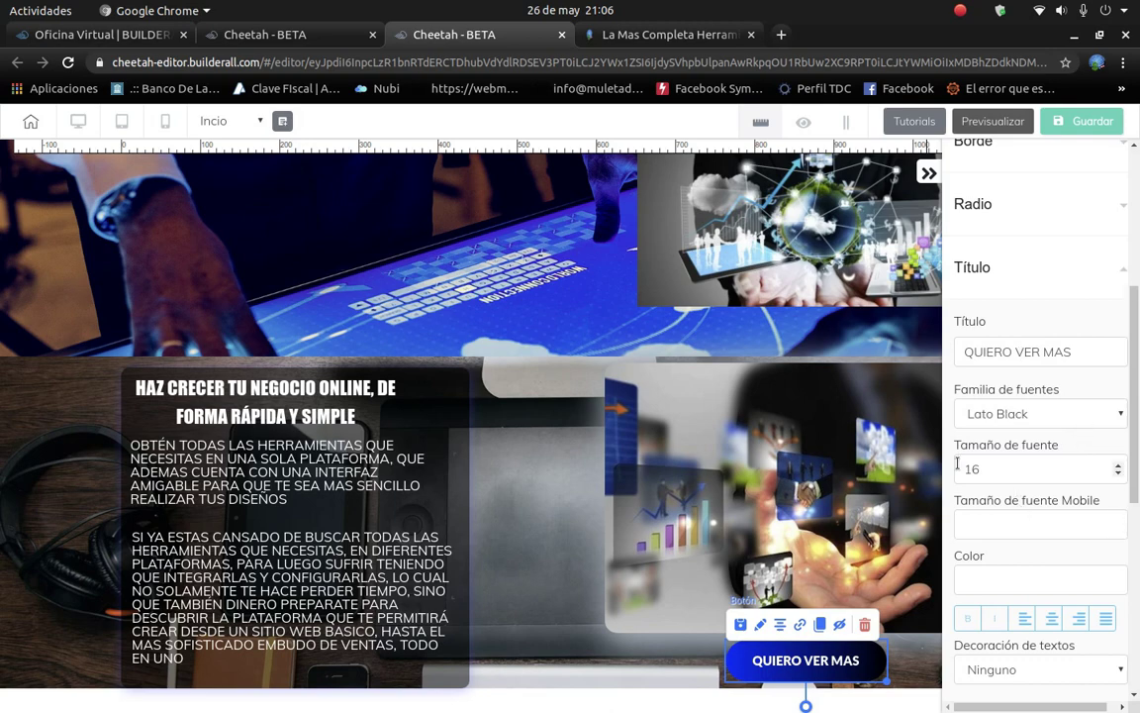
scroll(1018, 525, down, 4)
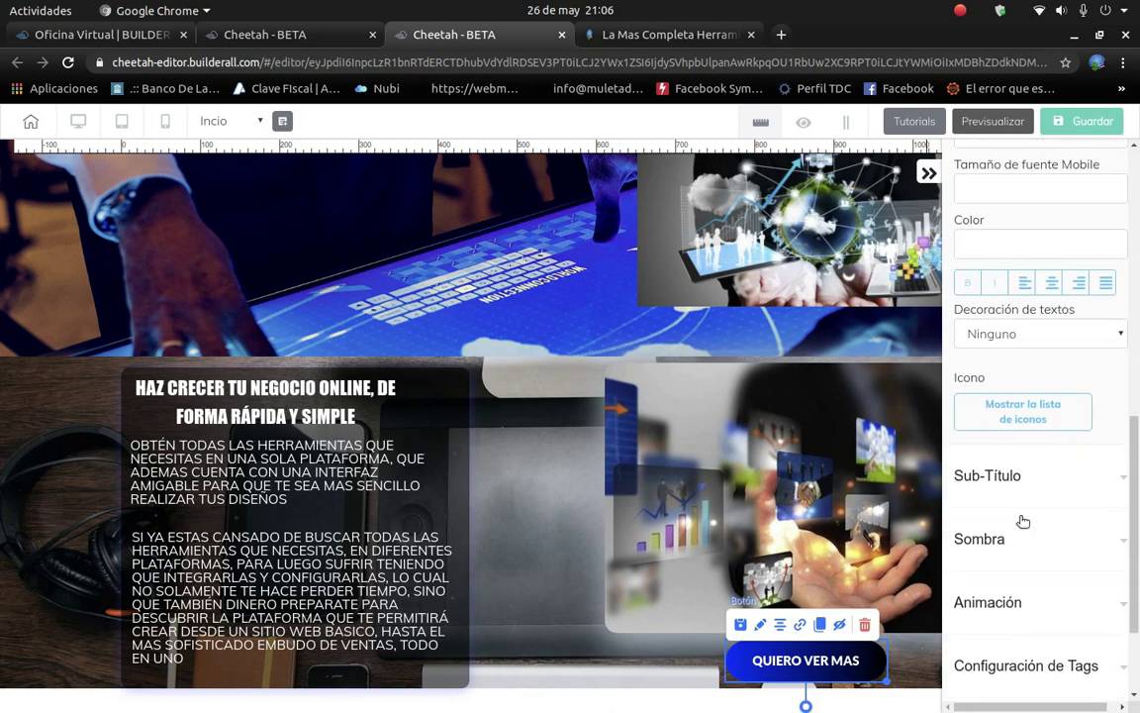
scroll(1019, 525, down, 3)
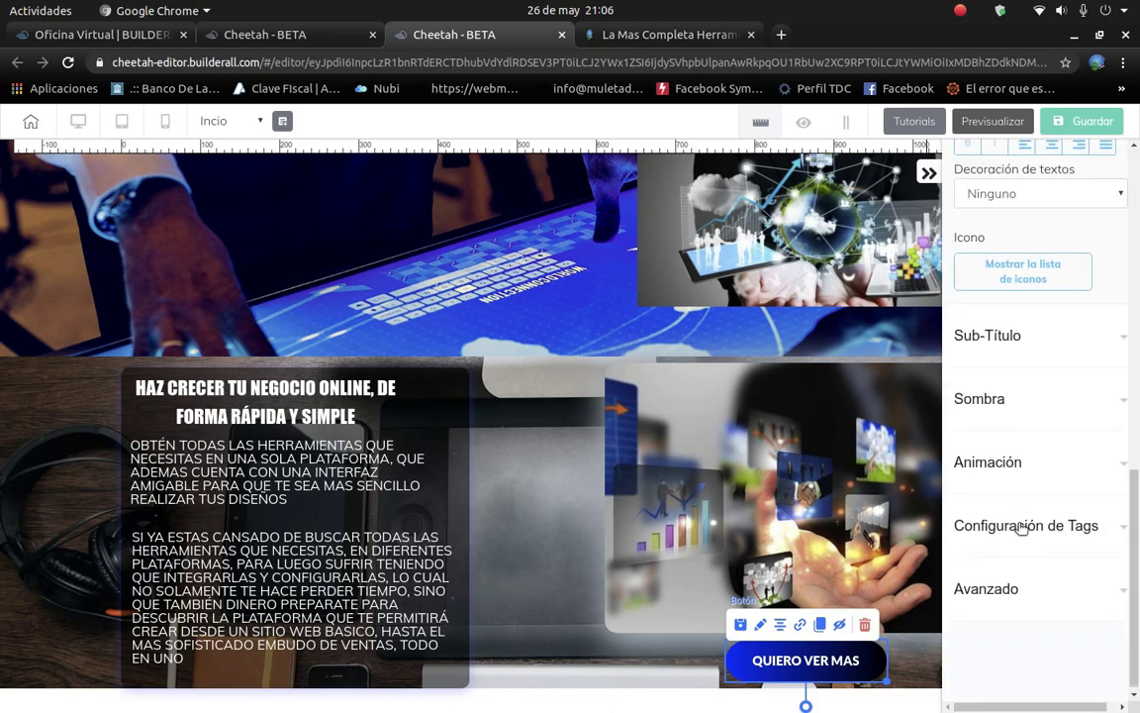
click(529, 669)
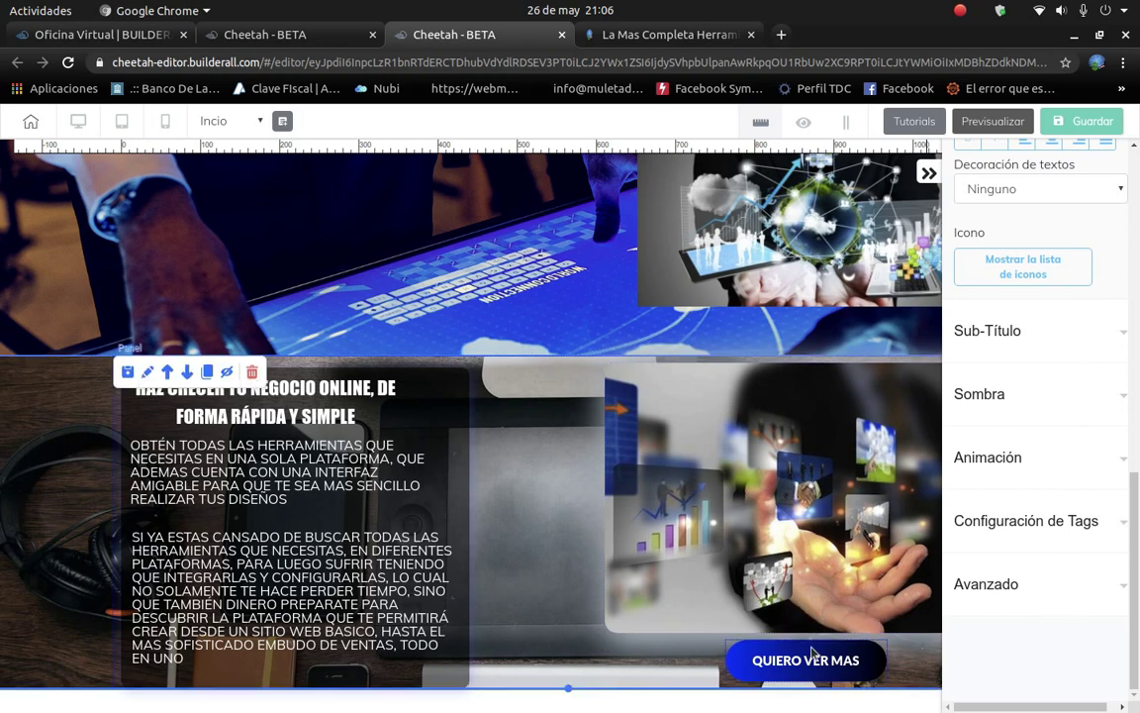
scroll(792, 624, up, 1)
scroll(723, 574, down, 1)
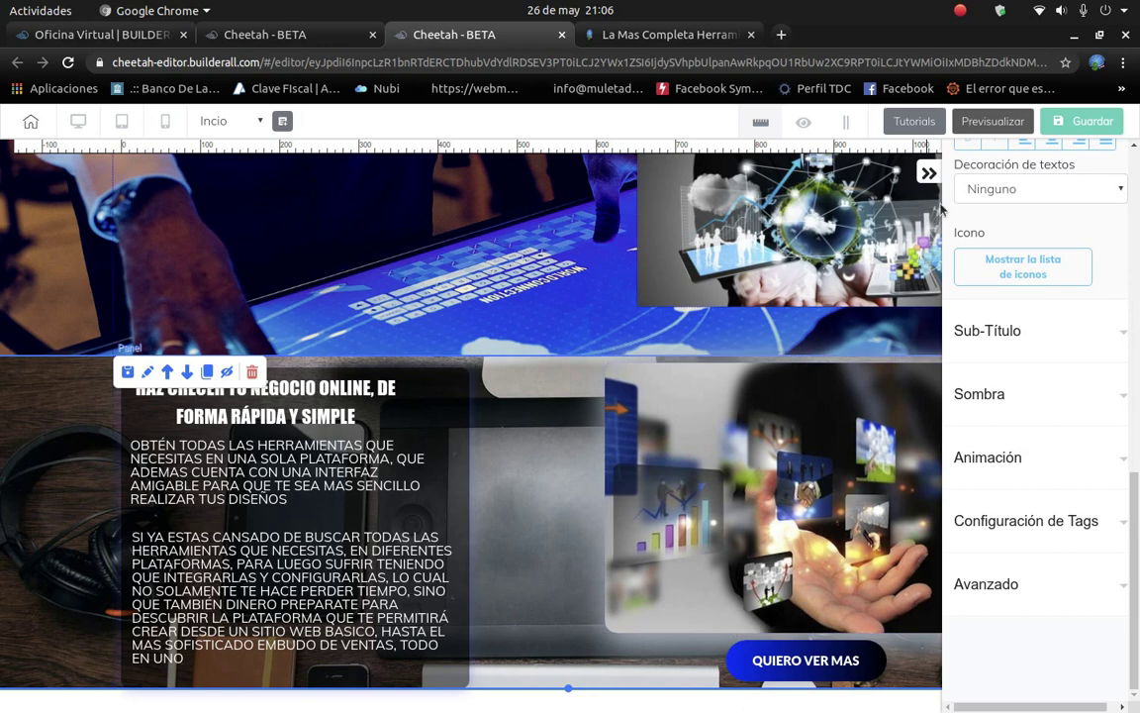
Collapse the settings sidebar and nudge the image above the "QUIERO VER MAS" button slightly within its panel.
click(929, 173)
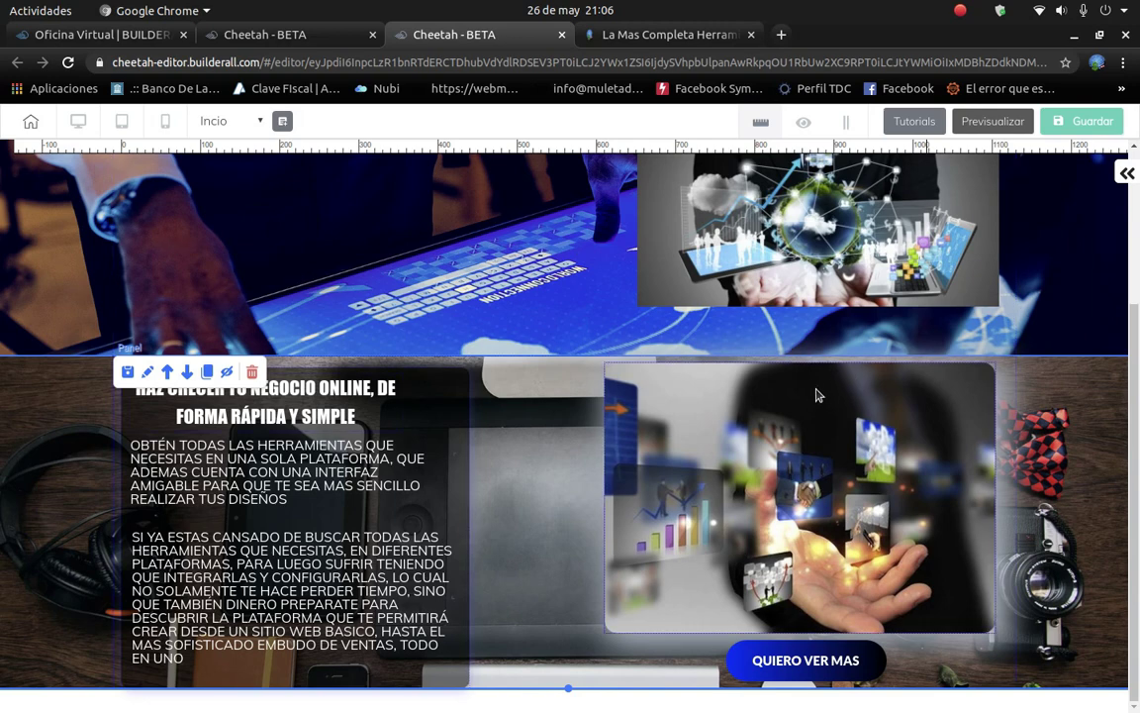
drag(817, 395, 820, 387)
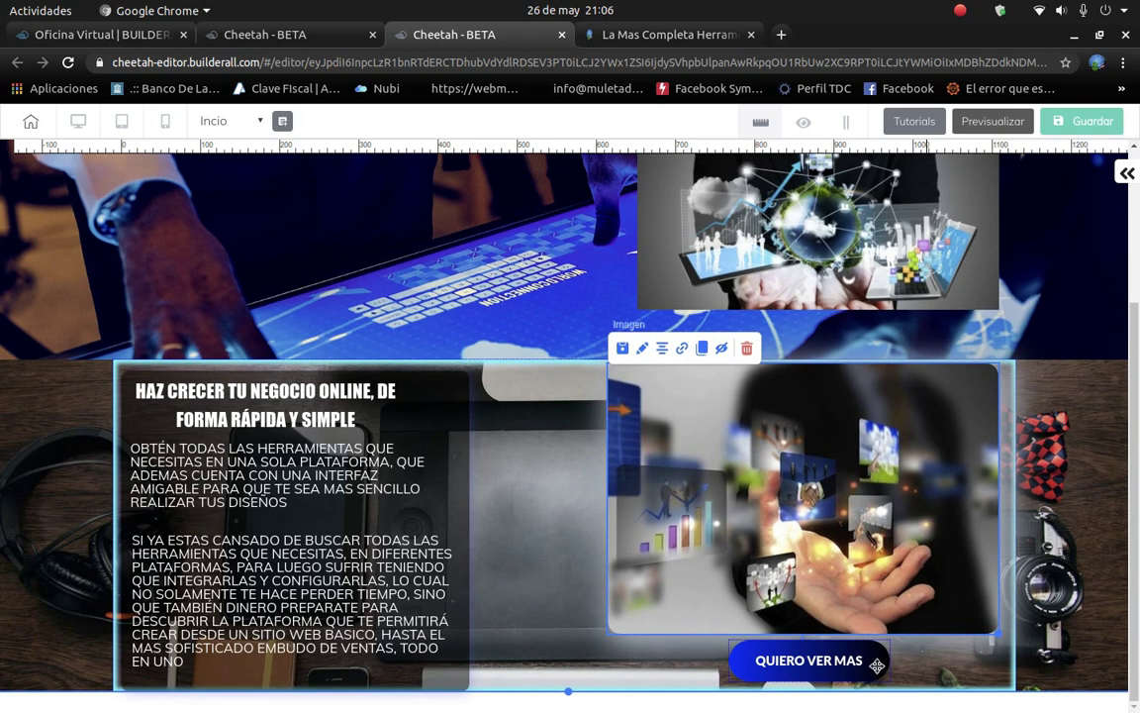
click(867, 671)
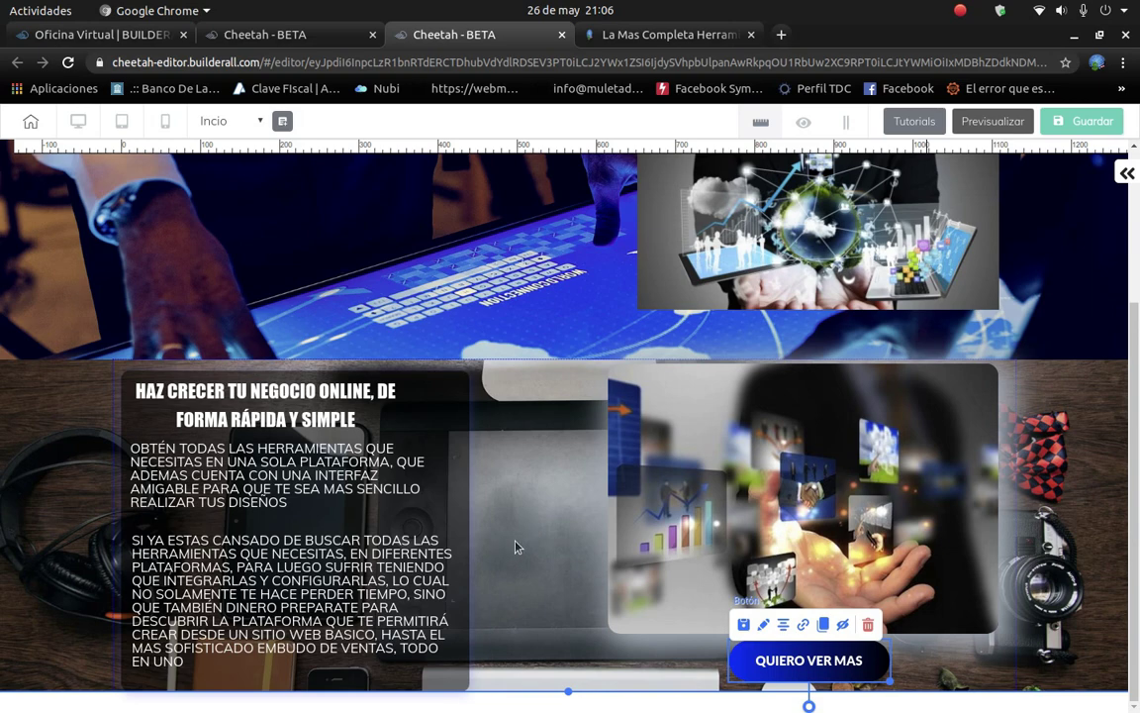
click(514, 546)
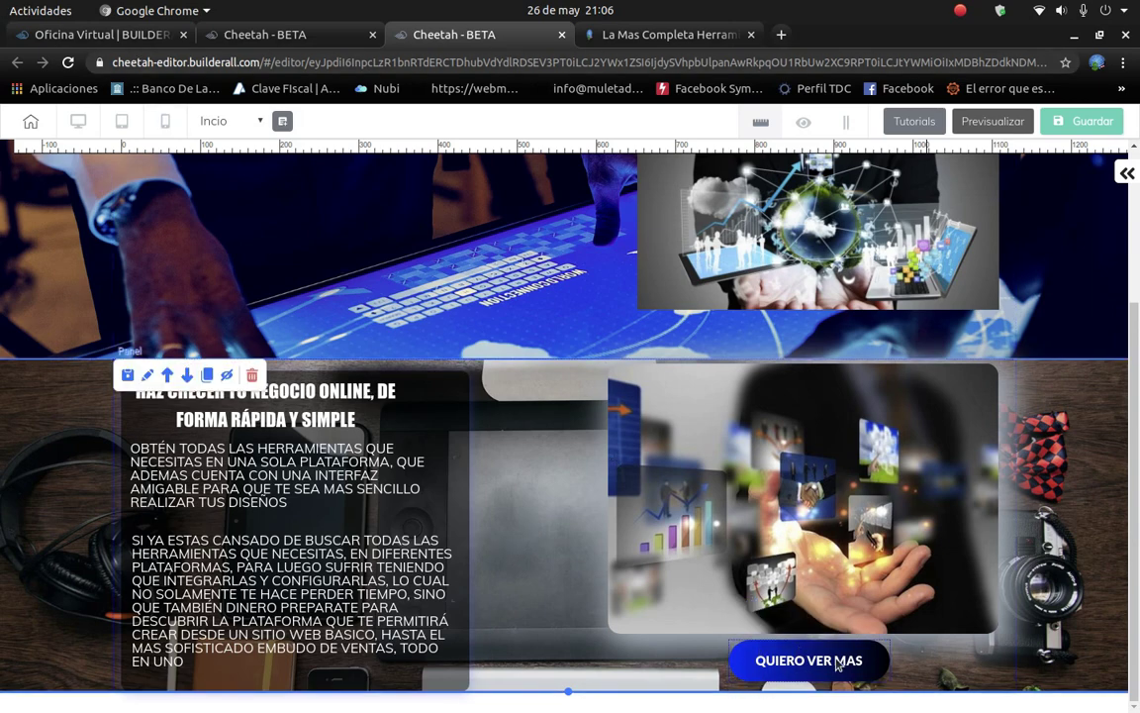
Reopen the "QUIERO VER MAS" button's general colors and switch its background to Solid Color.
click(751, 665)
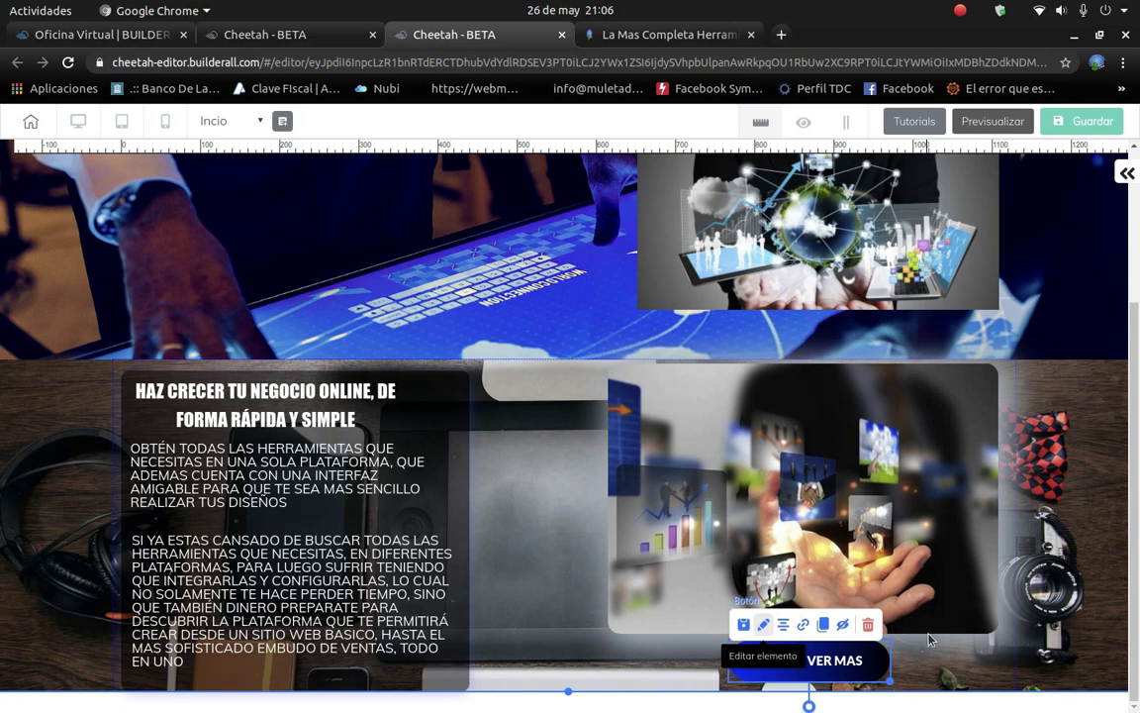
scroll(1043, 394, up, 5)
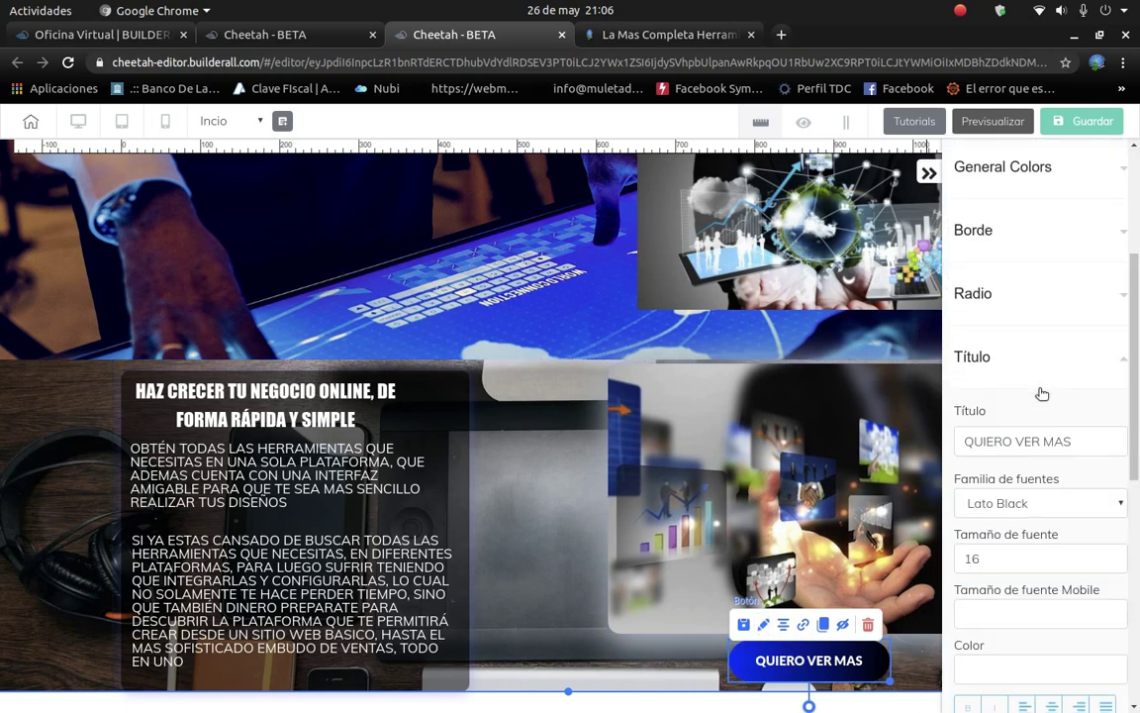
scroll(1041, 394, up, 4)
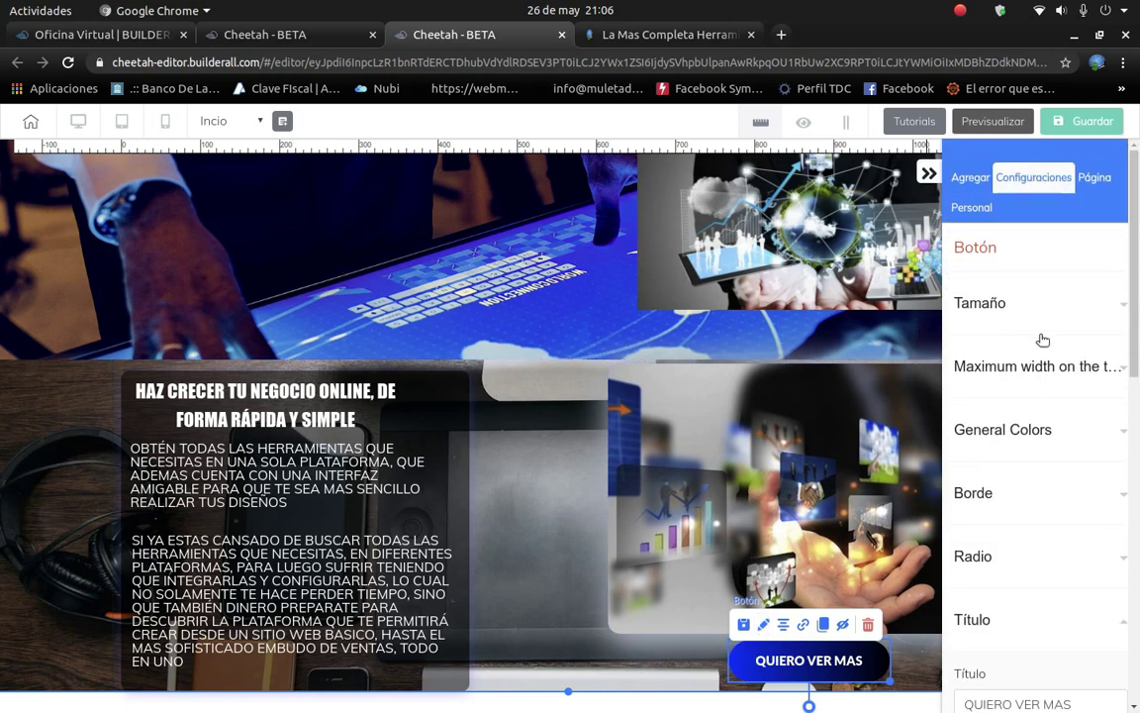
click(1000, 433)
click(1010, 560)
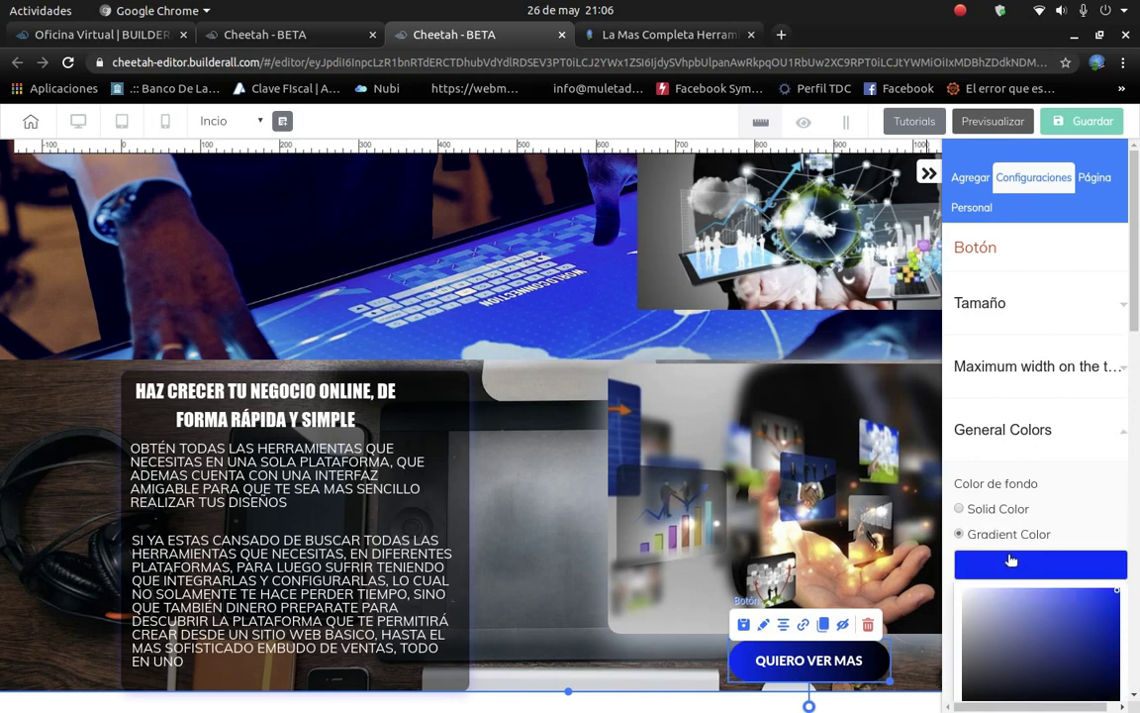
click(958, 510)
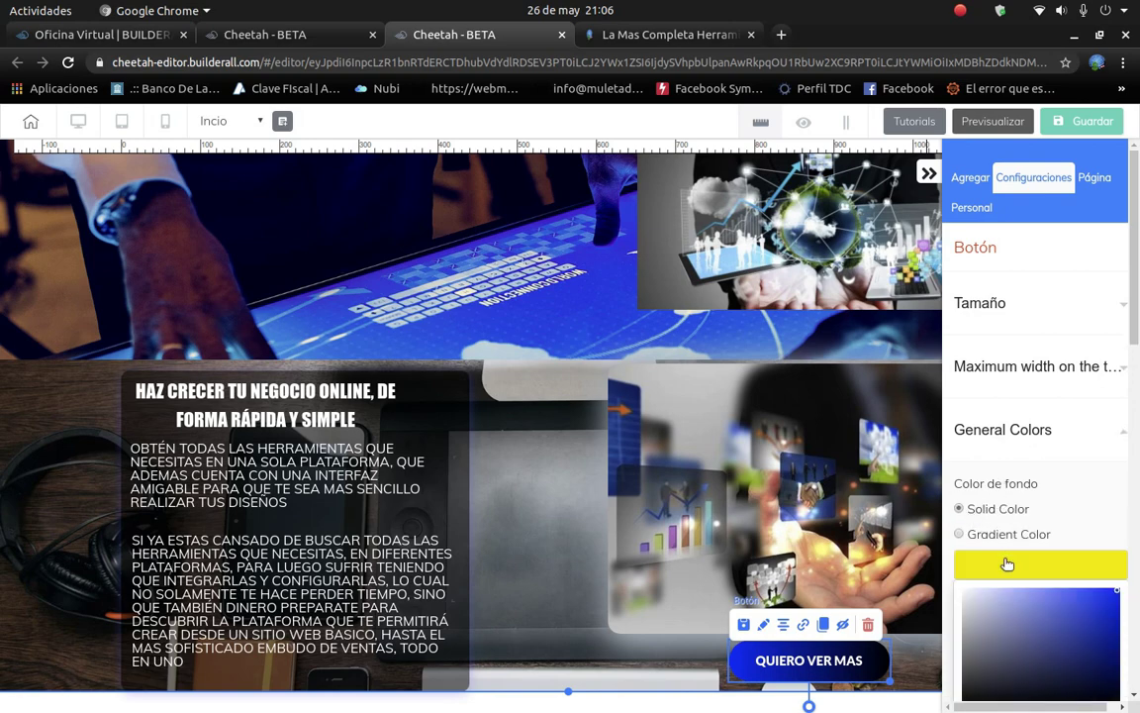
Set the button's solid background color to red (FC0505).
click(1038, 569)
scroll(1072, 588, down, 2)
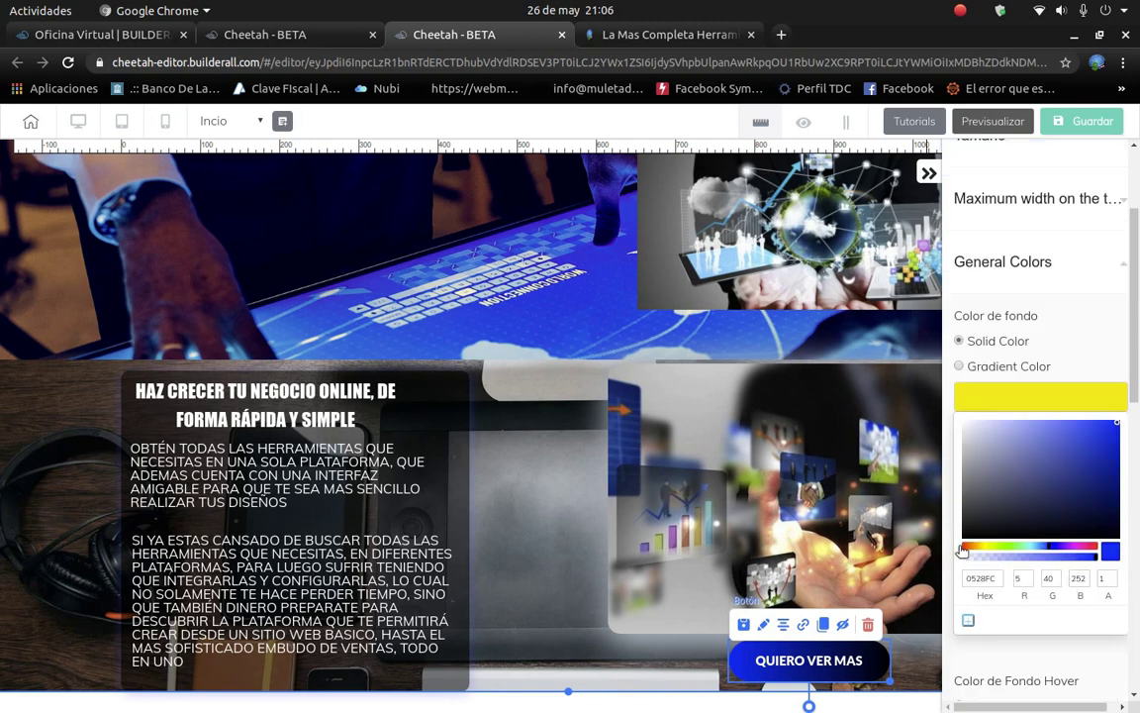
click(969, 550)
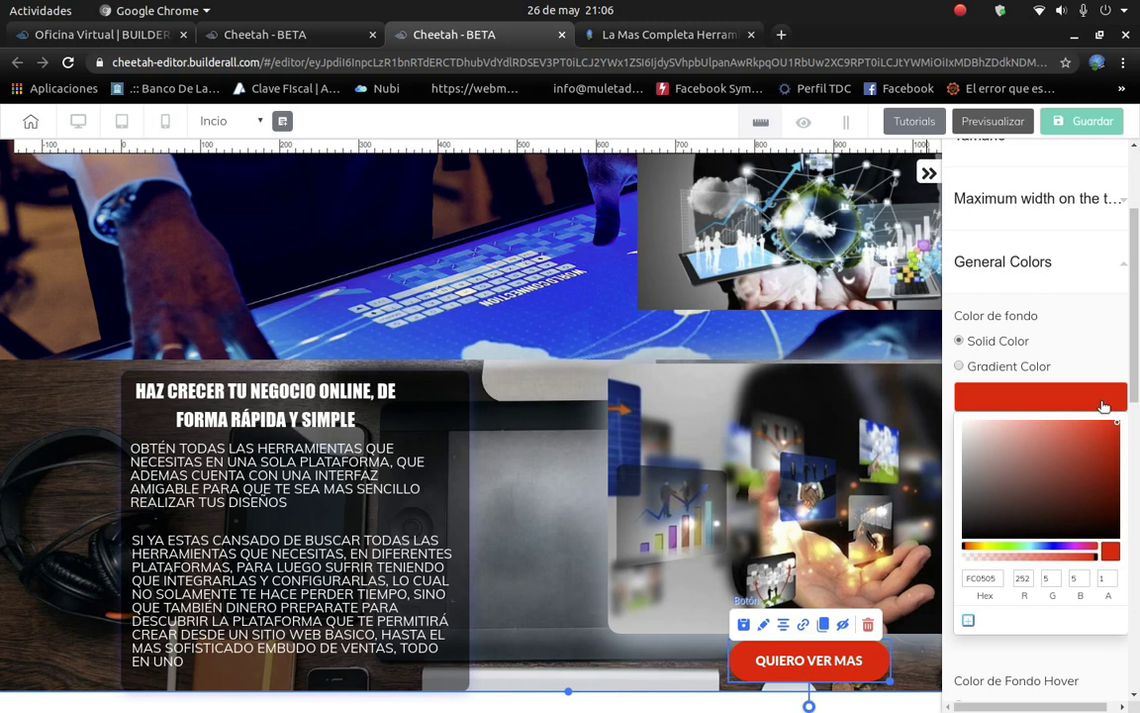
click(1005, 381)
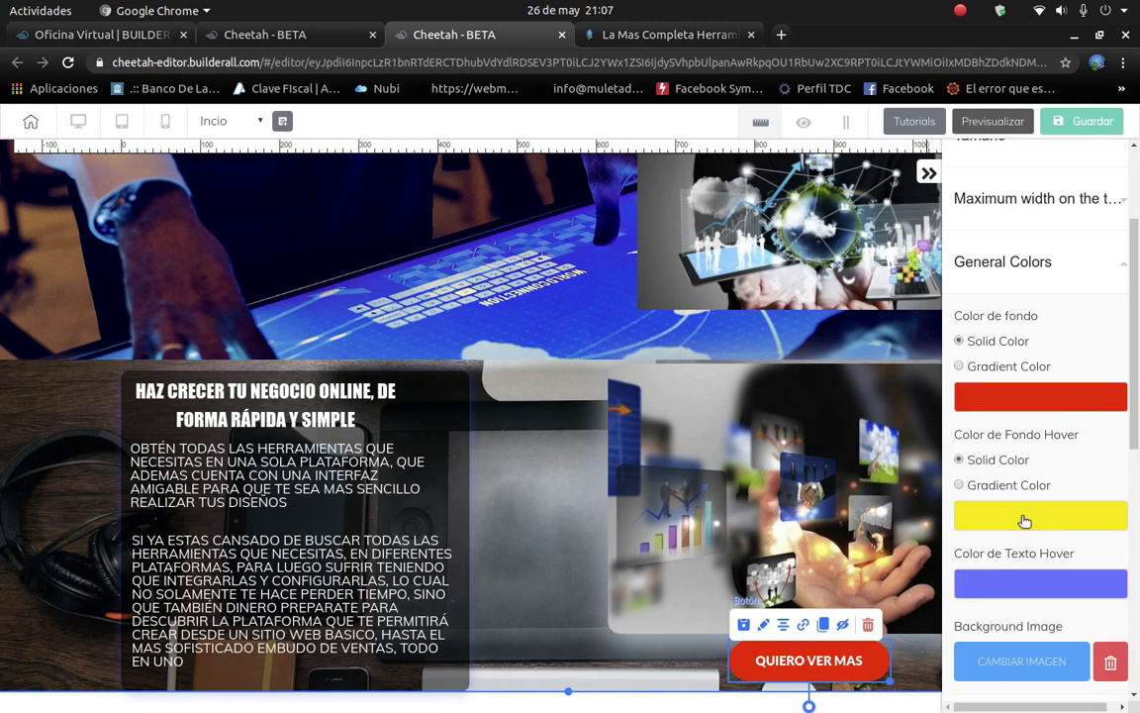
scroll(1026, 522, down, 3)
scroll(1016, 395, up, 5)
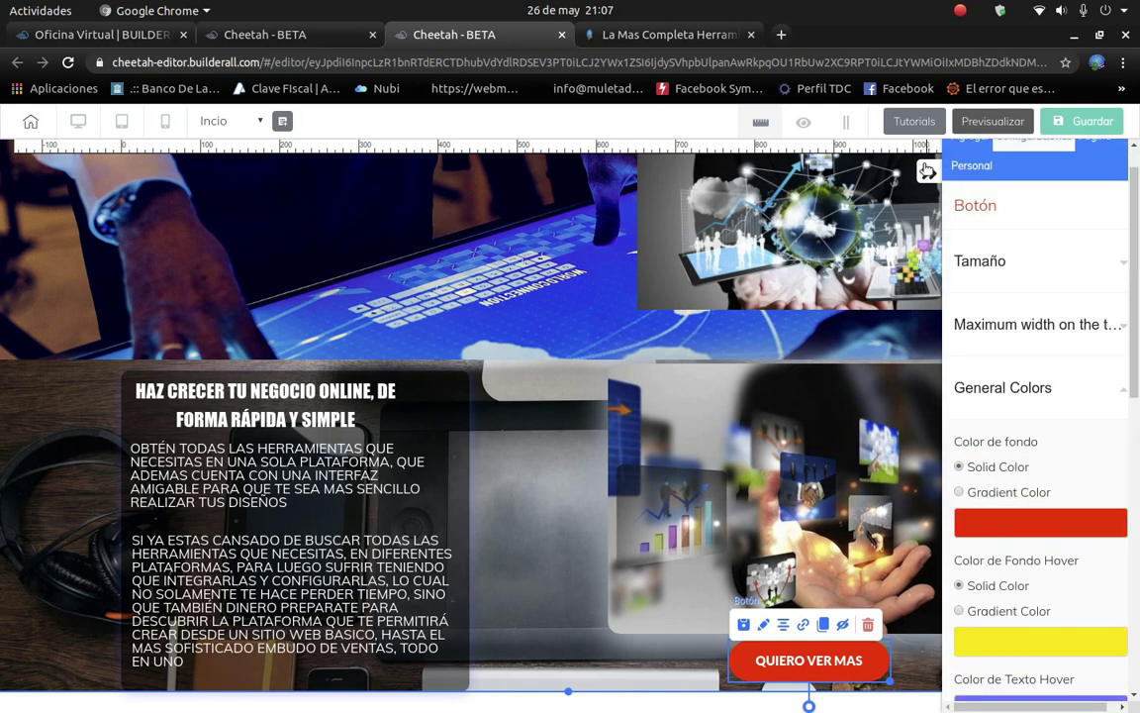
Hide the button's settings and widen the red QUIERO VER MAS button below the lower image.
click(928, 174)
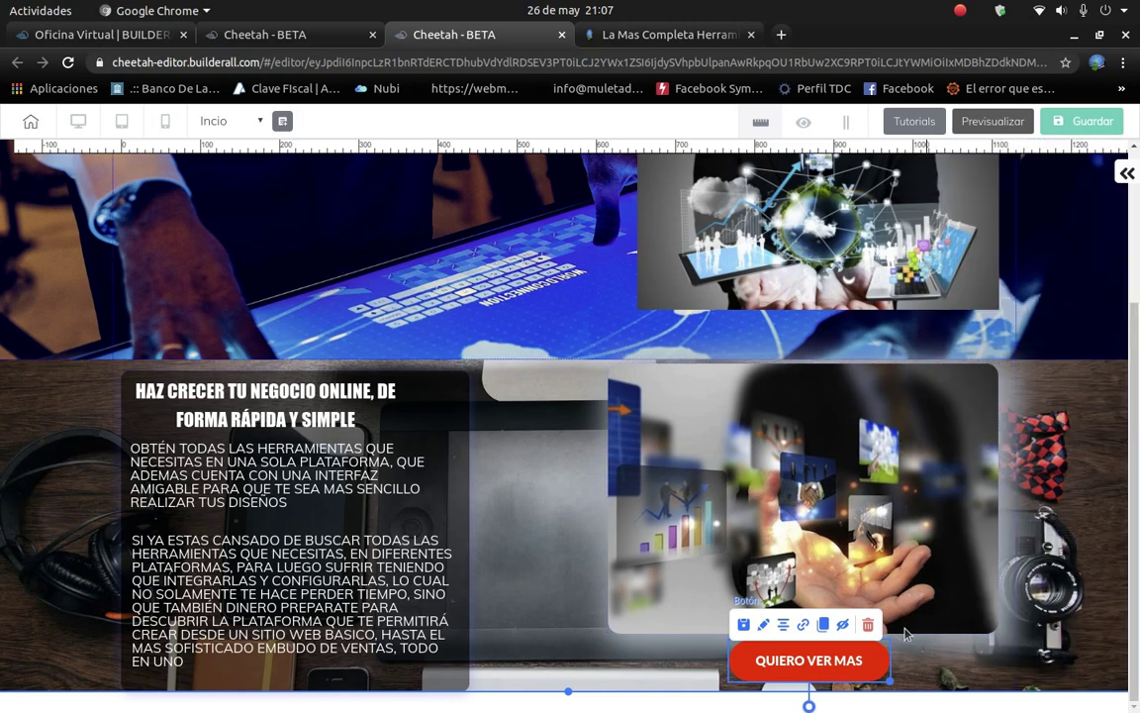
drag(888, 679, 855, 667)
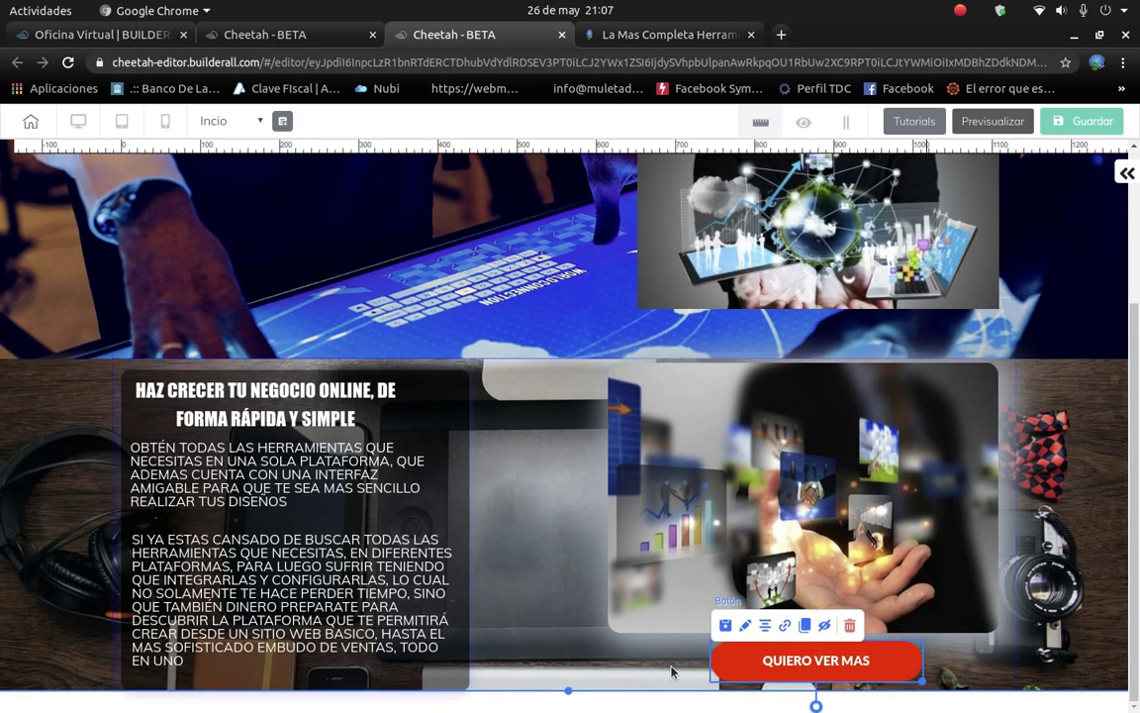
click(550, 659)
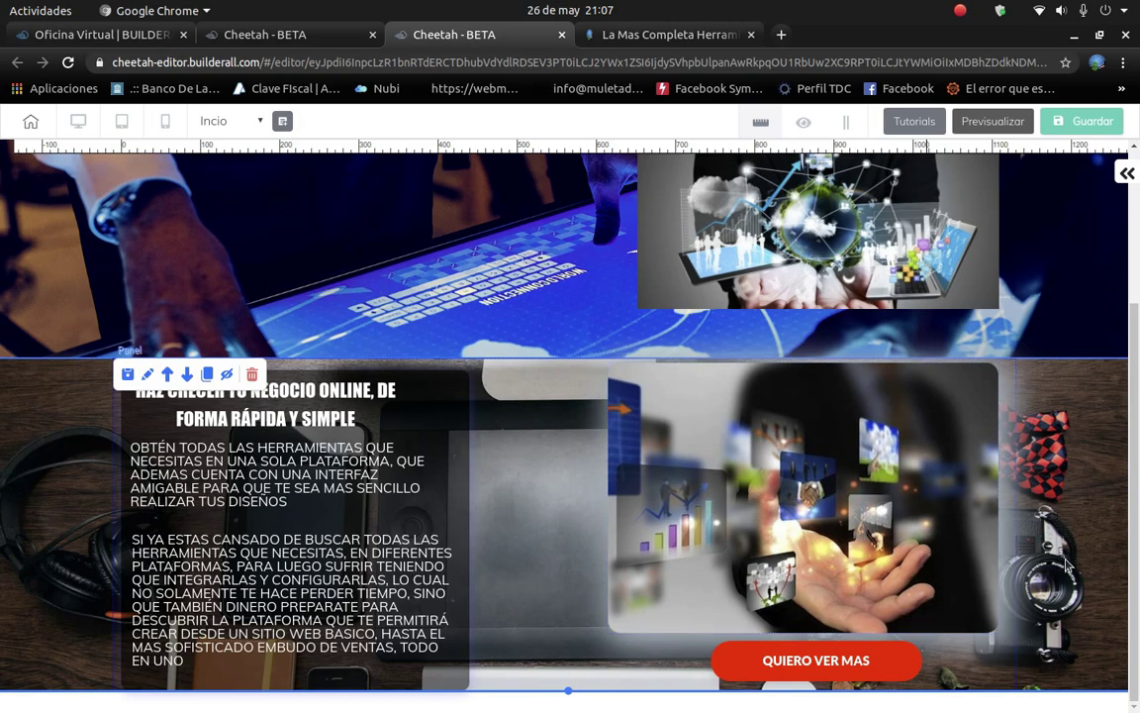
Switch to the Builderall office and copy the Pagina Principal affiliate link from the affiliates' sales funnel materials.
click(99, 34)
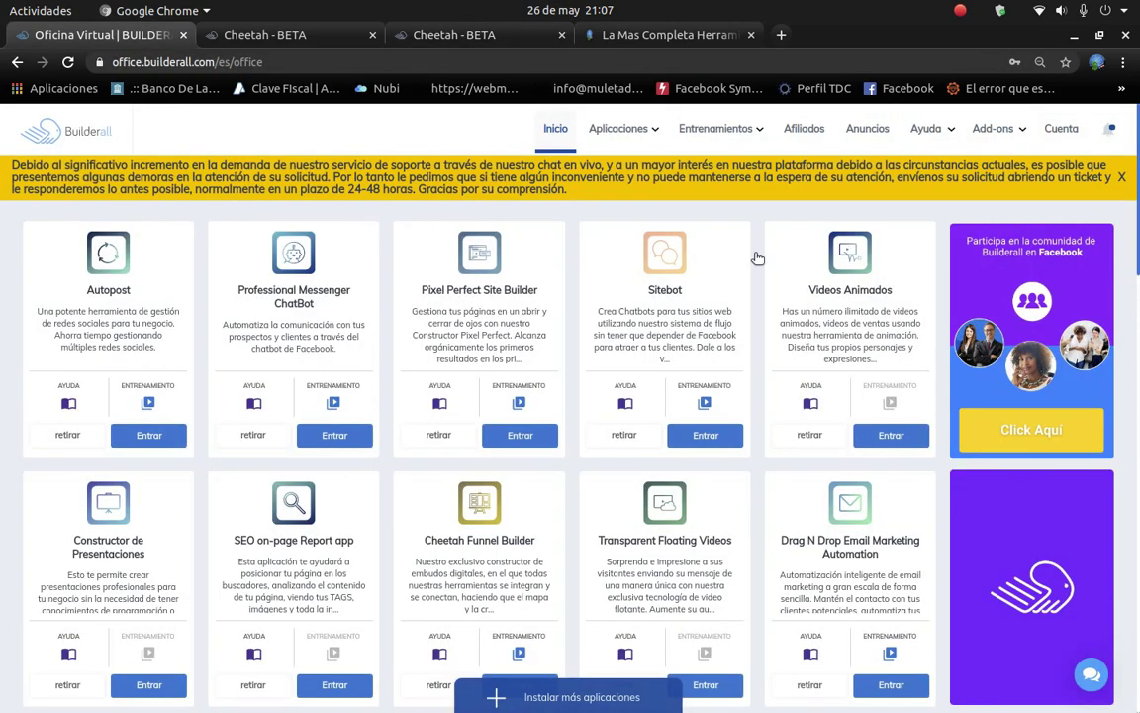
click(811, 128)
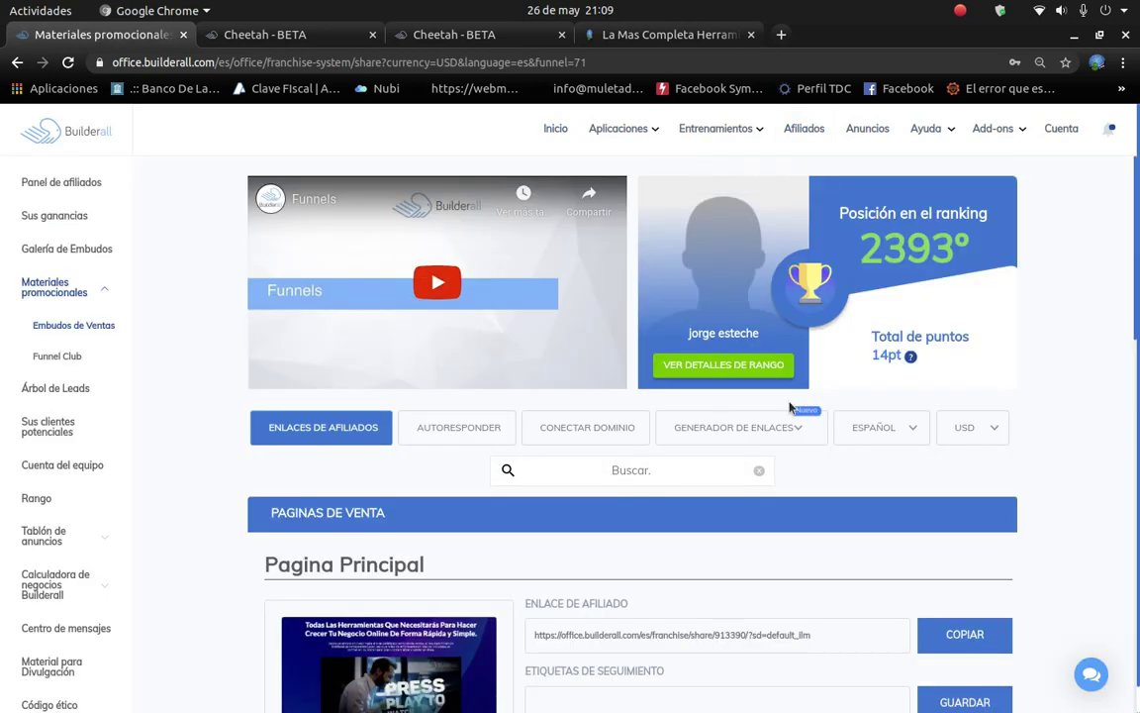
scroll(683, 588, down, 3)
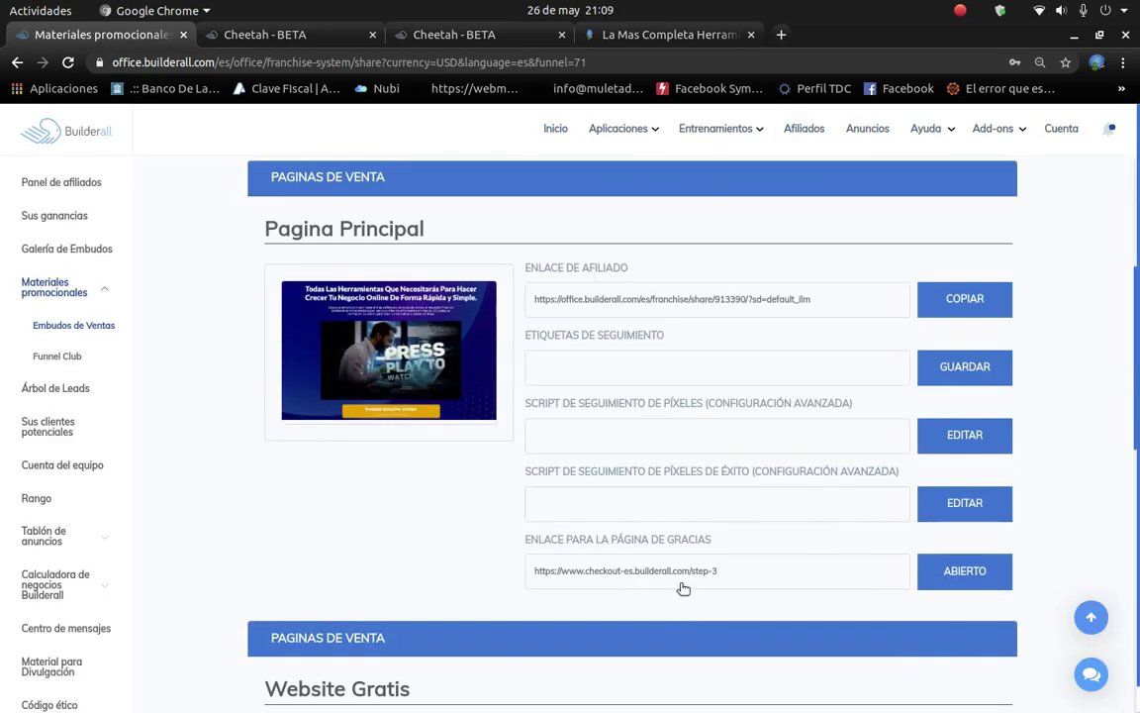
scroll(674, 584, down, 1)
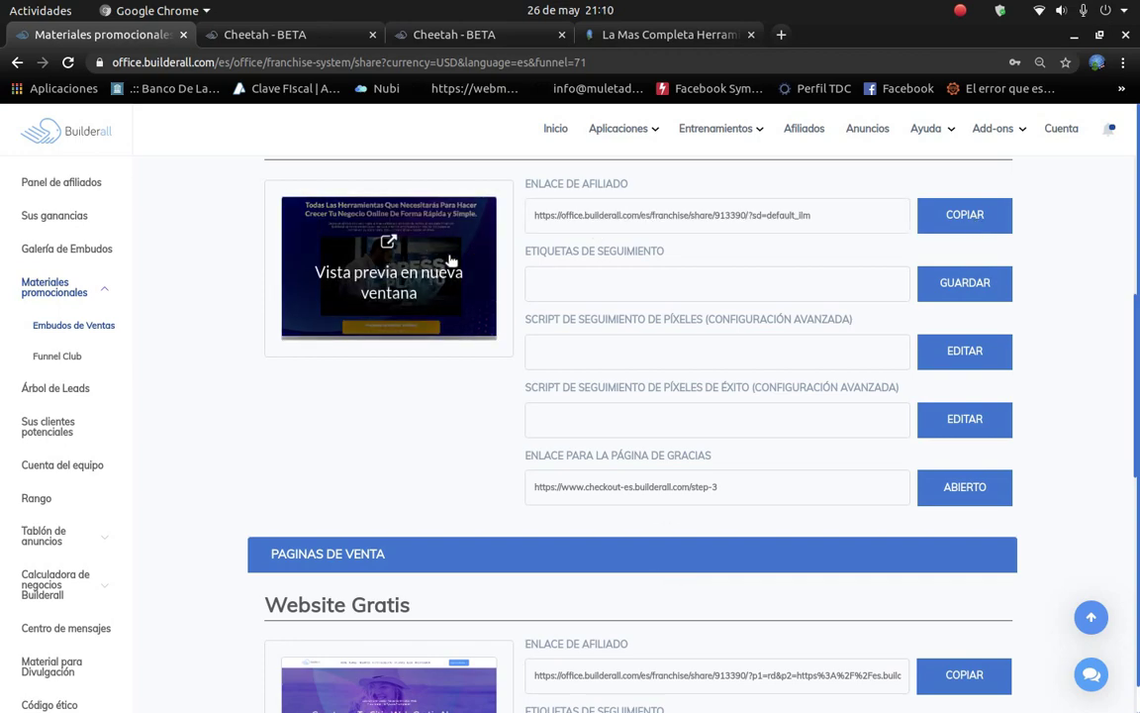
click(972, 217)
key(ctrl+c)
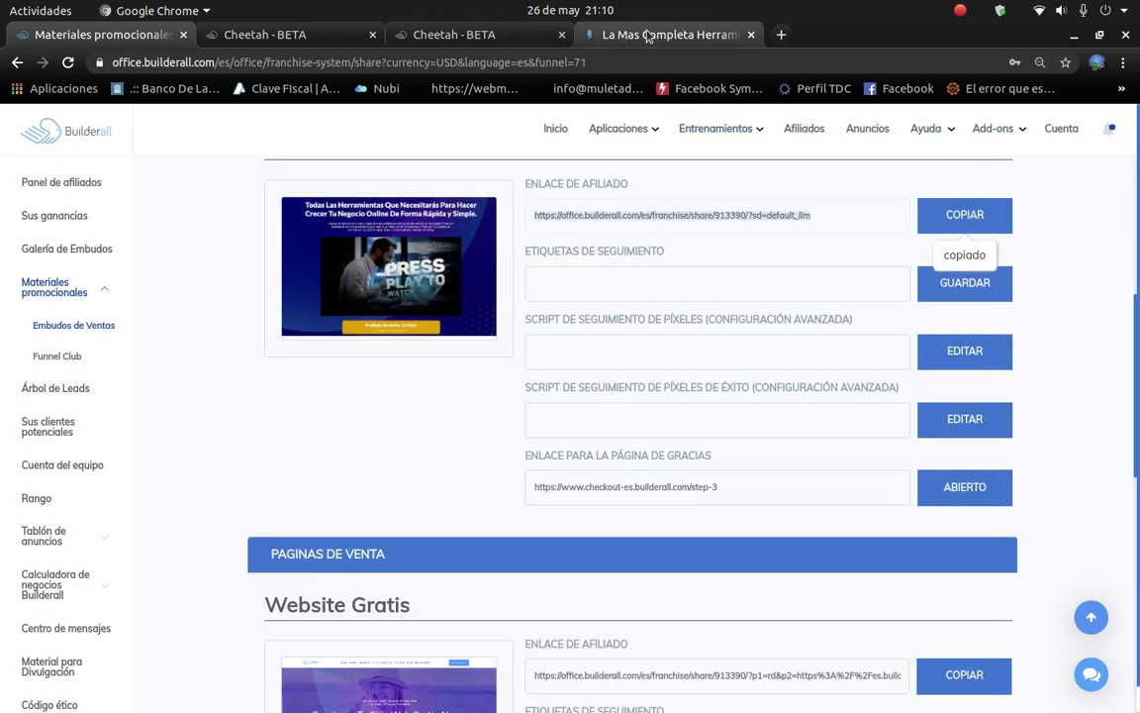
Back in the Cheetah editor, link the QUIERO VER MAS button to the copied affiliate URL, opening in a new tab.
click(457, 40)
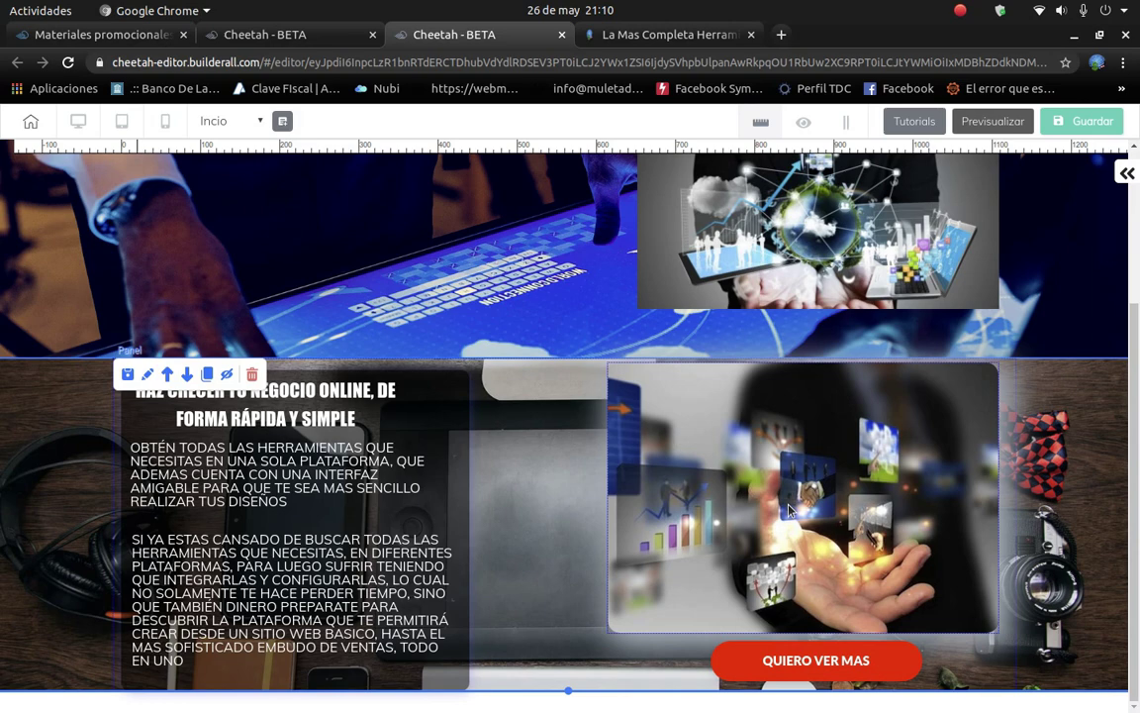
click(840, 668)
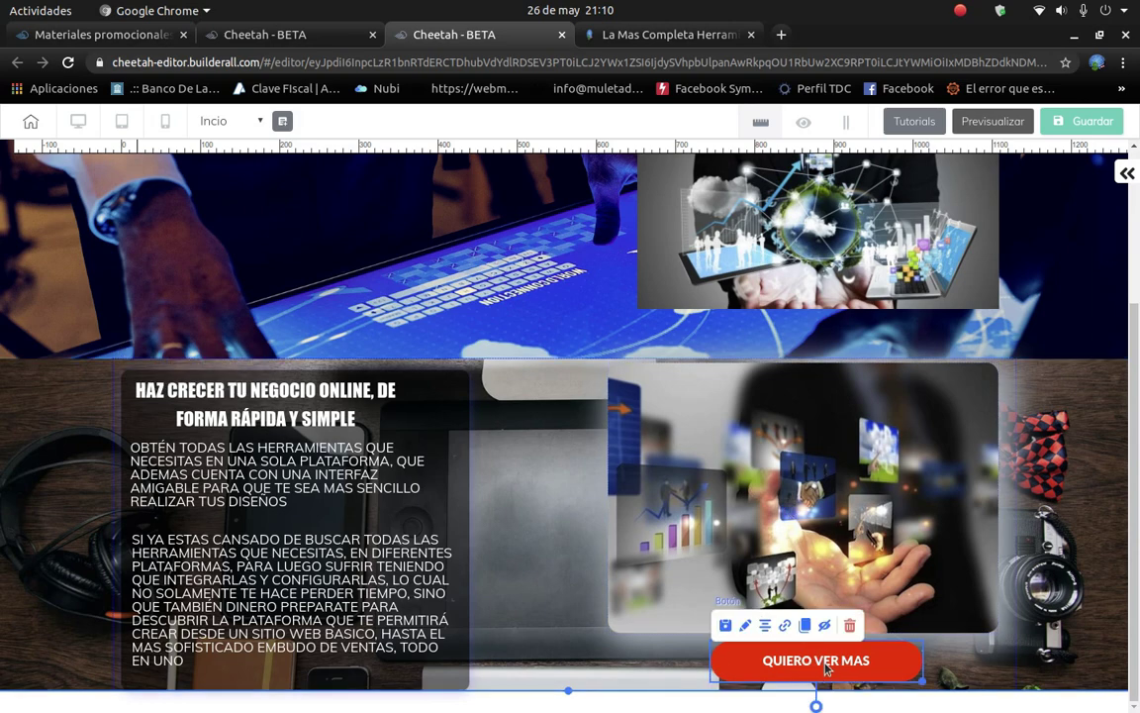
click(788, 628)
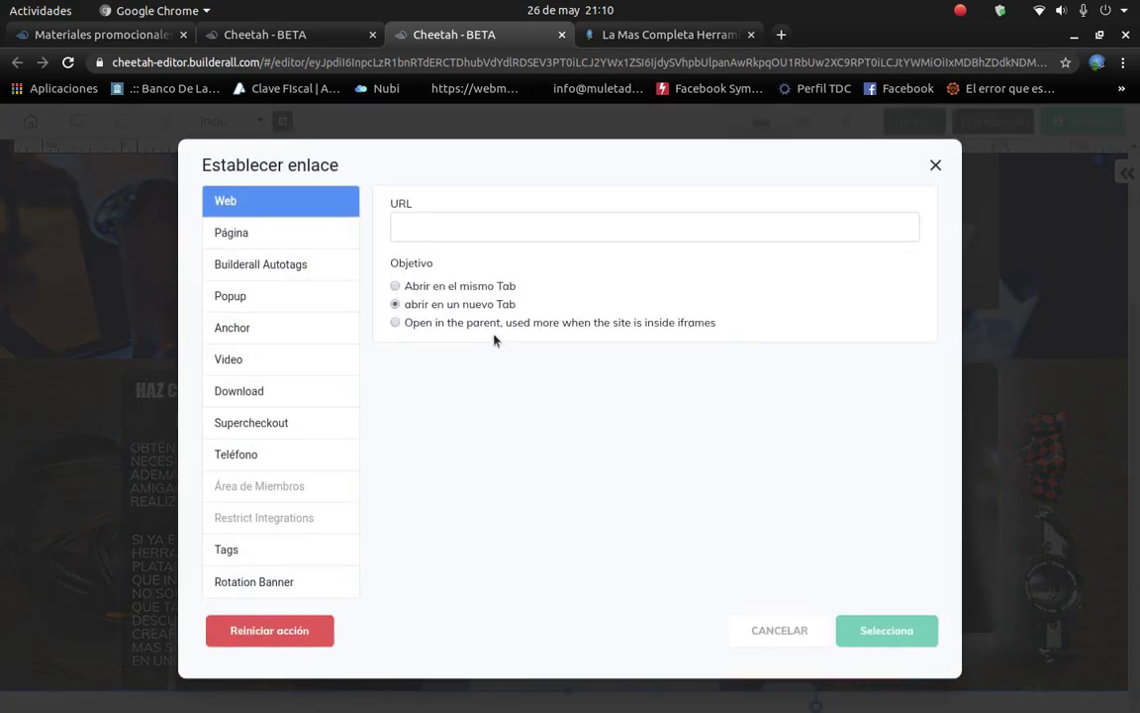
click(446, 234)
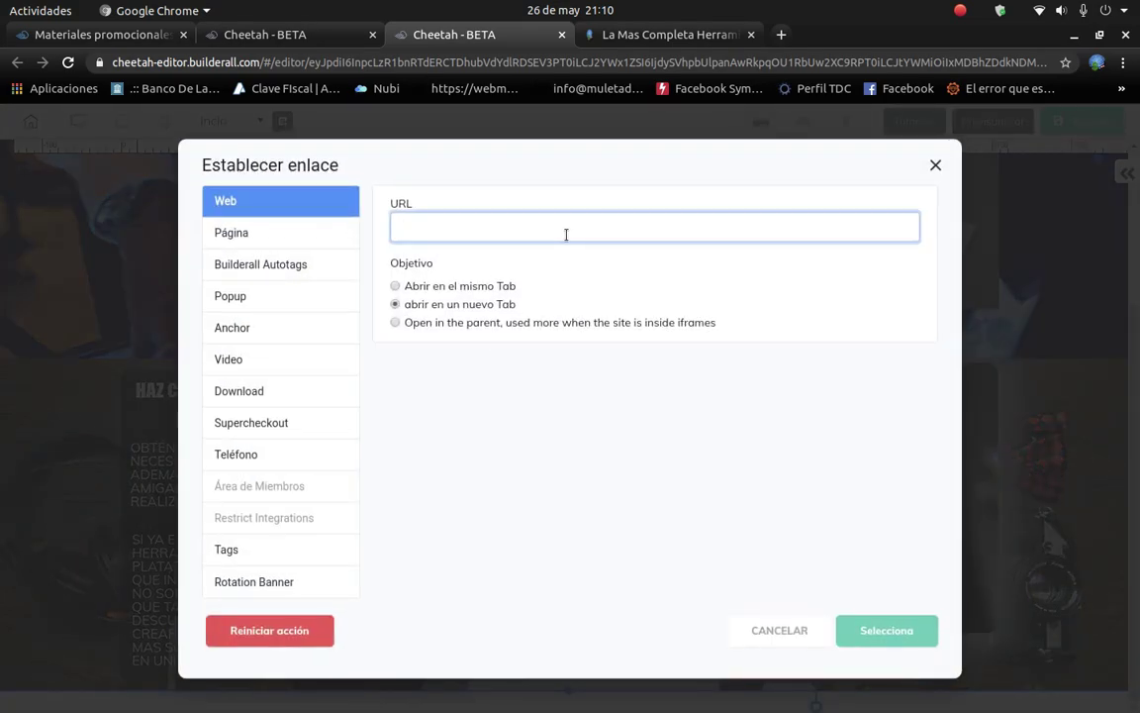
key(ctrl+v)
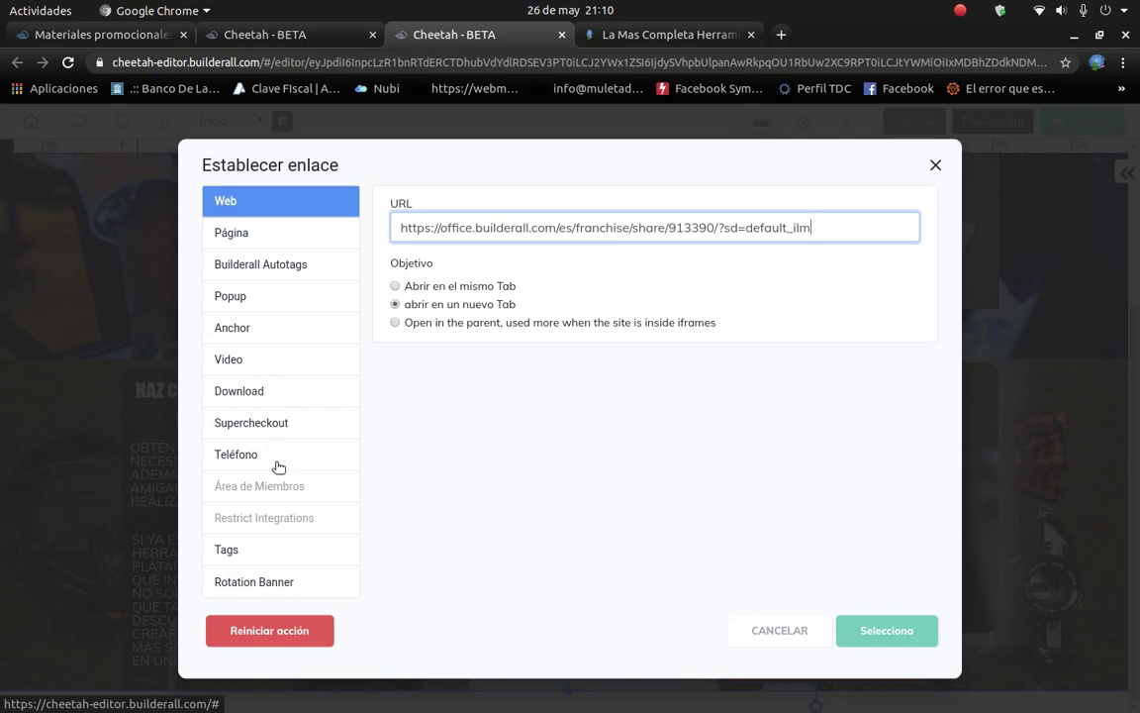
click(886, 632)
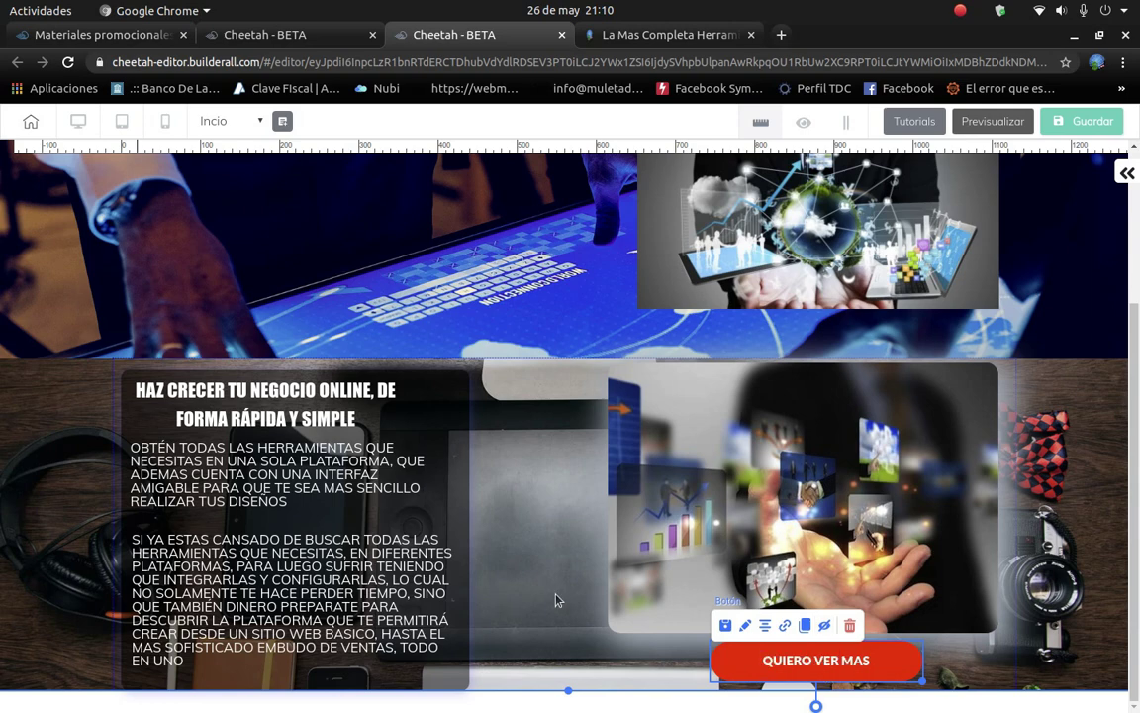
Link the image above the QUIERO VER MAS button to the same affiliate URL, opening in a new tab.
click(557, 600)
click(718, 443)
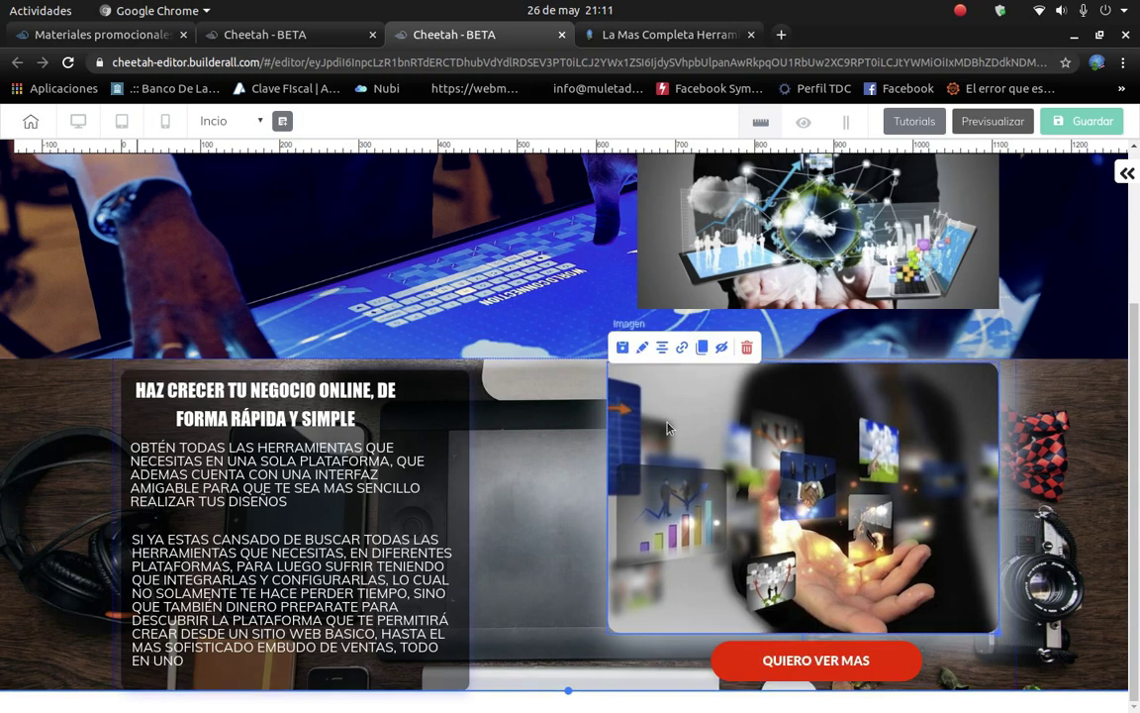
click(682, 347)
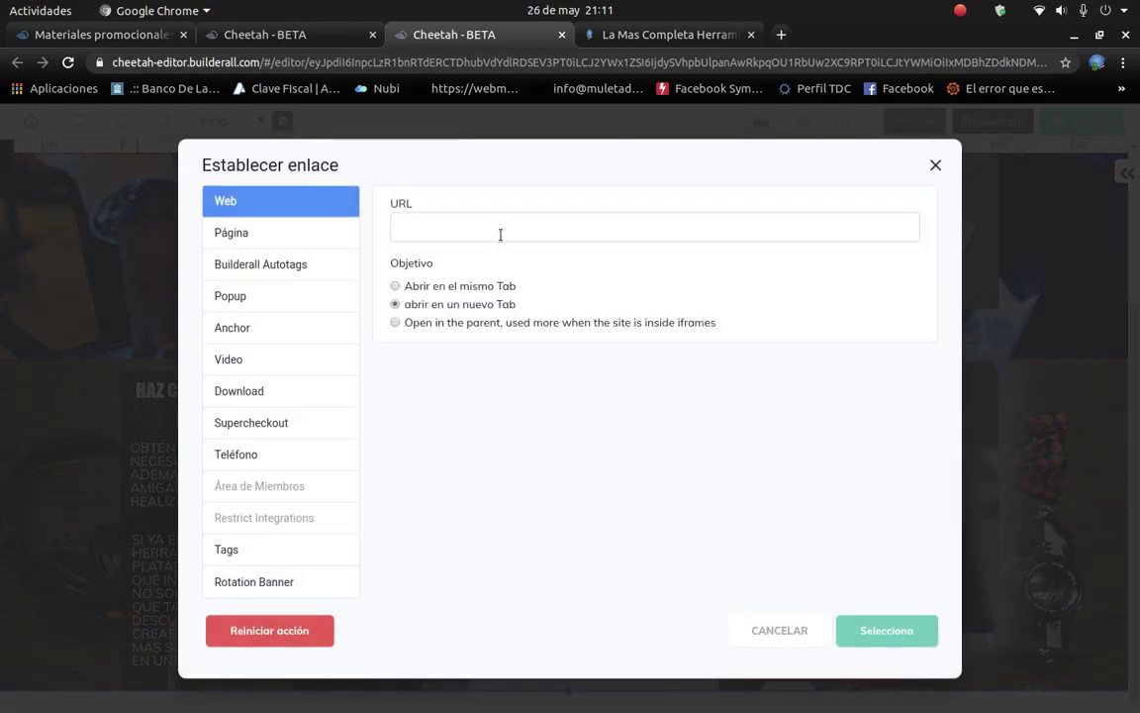
click(497, 234)
key(ctrl+v)
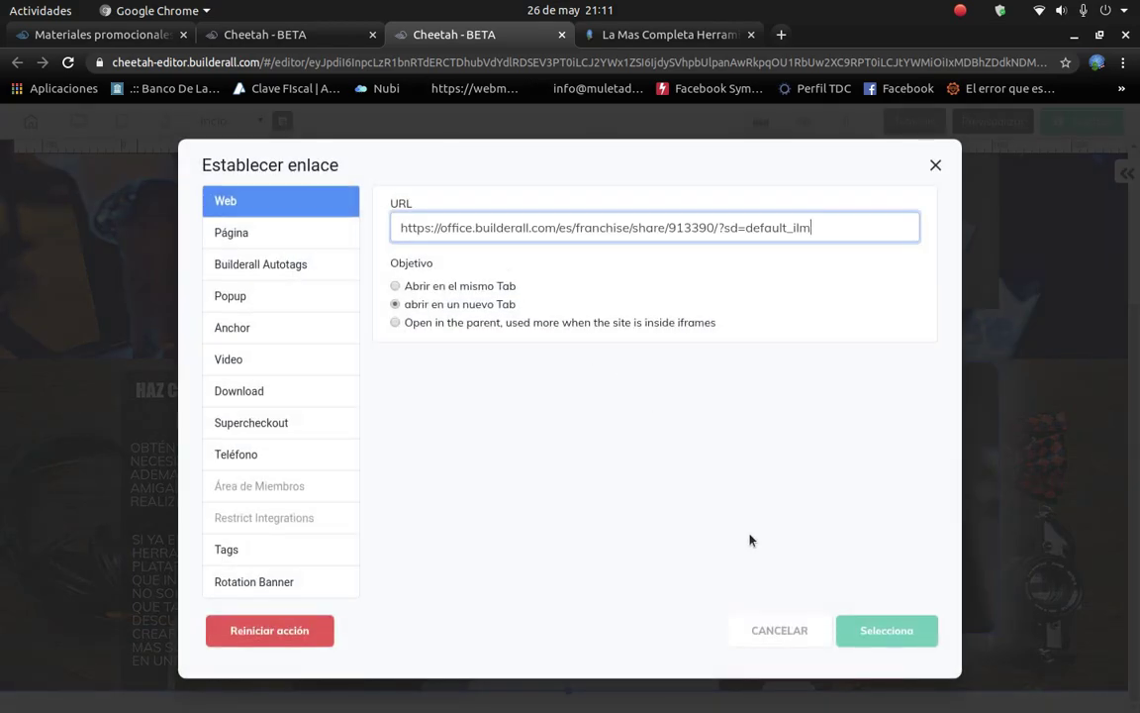
click(894, 636)
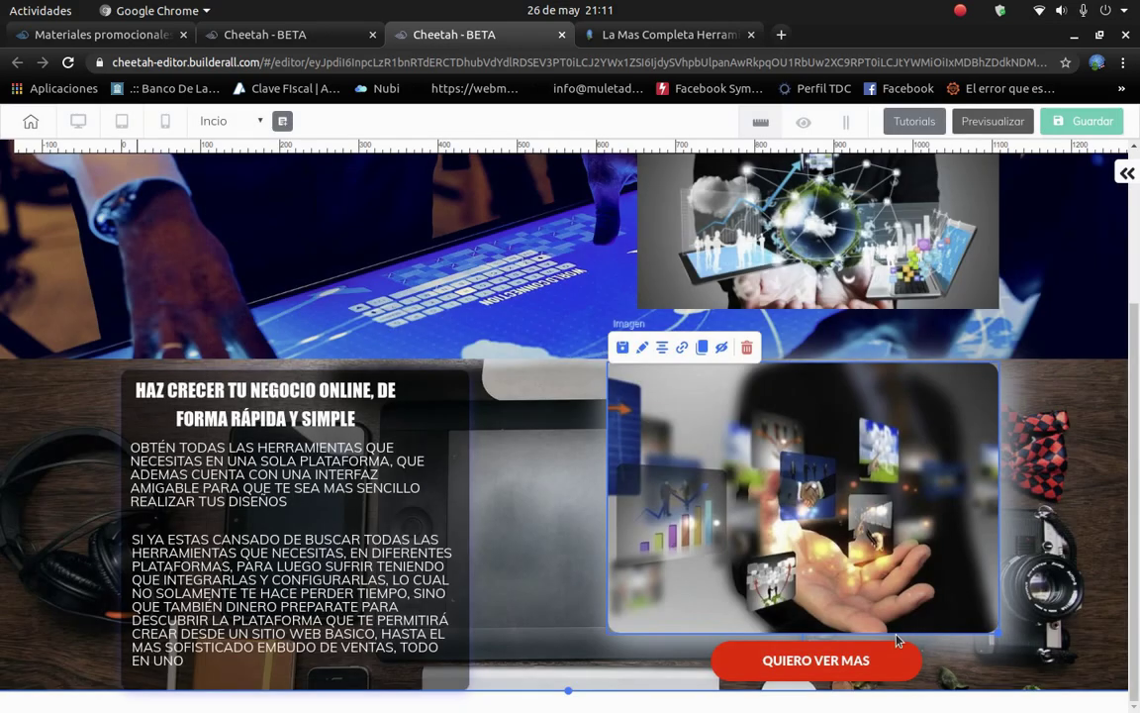
Review the Website Gratis and Builderall Business affiliate links in the Builderall office, then return to the Cheetah editor.
scroll(897, 640, up, 4)
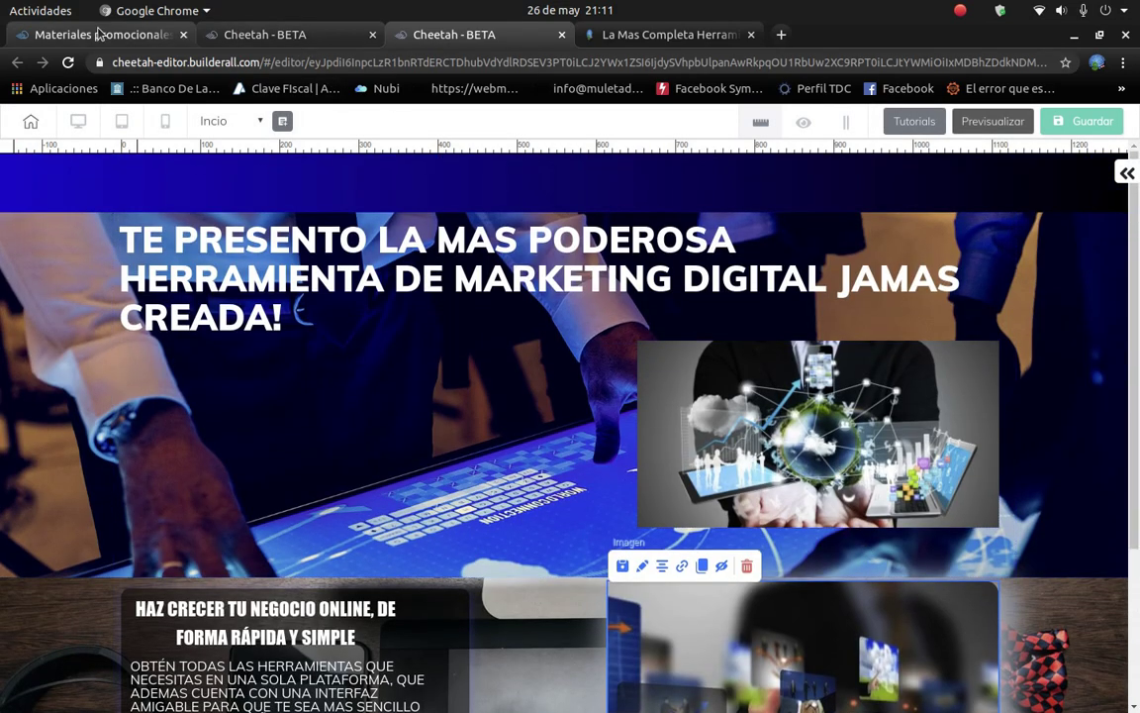
click(99, 35)
scroll(651, 516, down, 5)
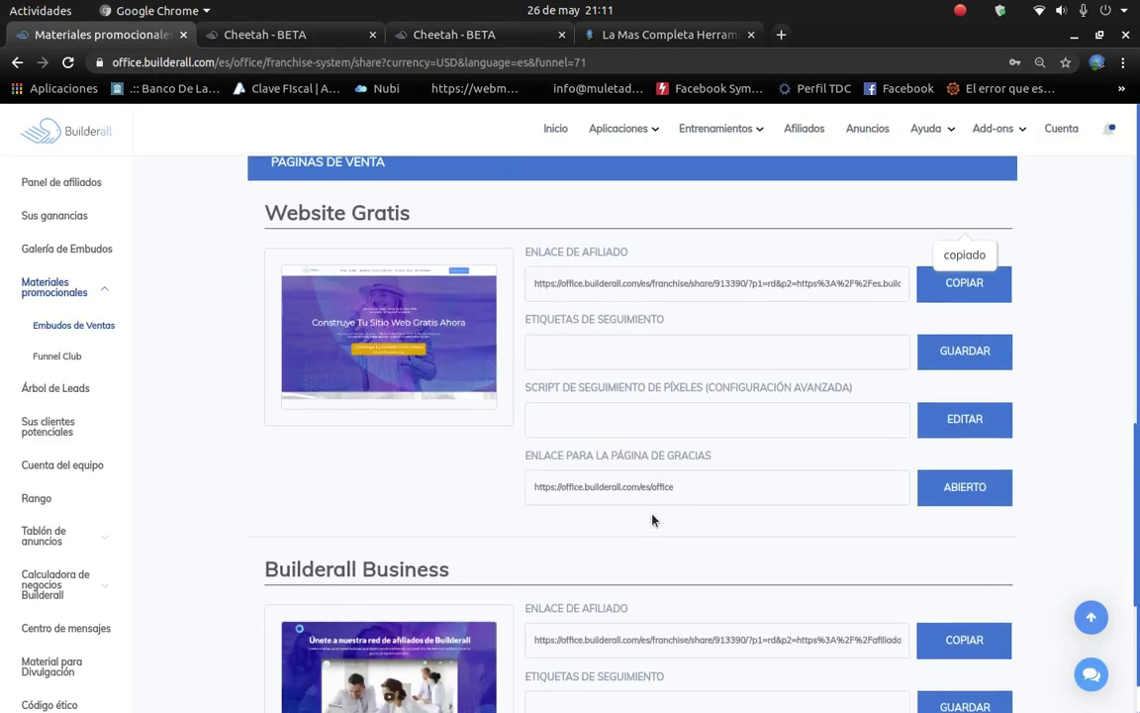
scroll(652, 520, down, 6)
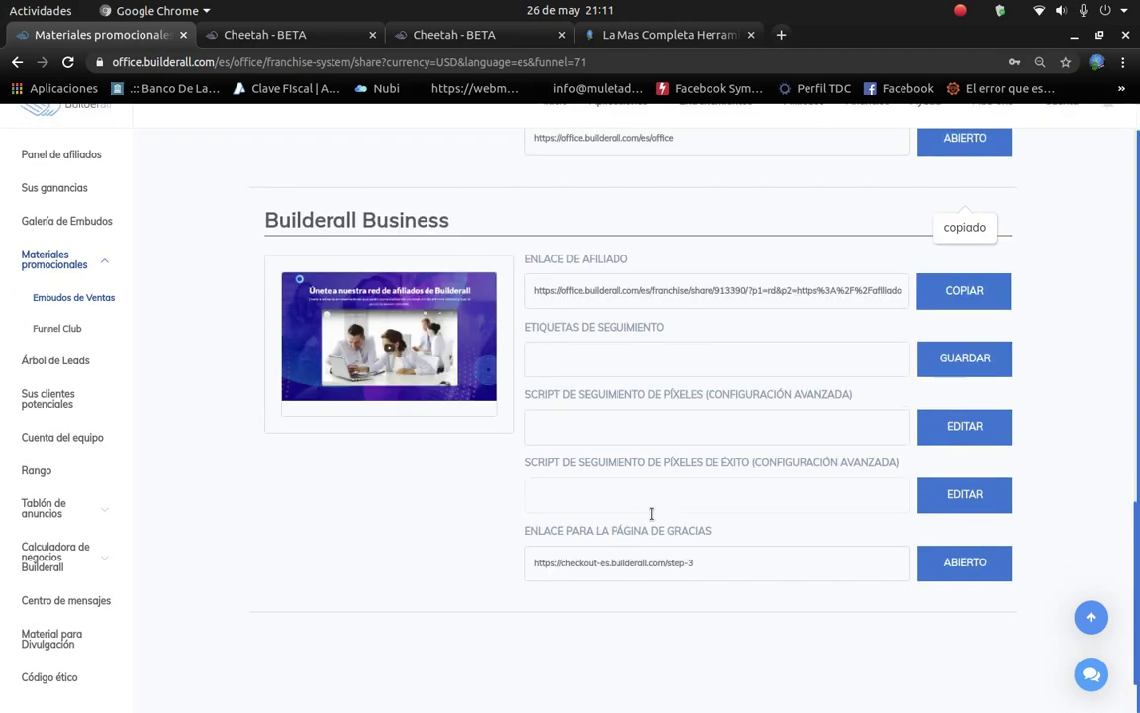
scroll(651, 513, up, 4)
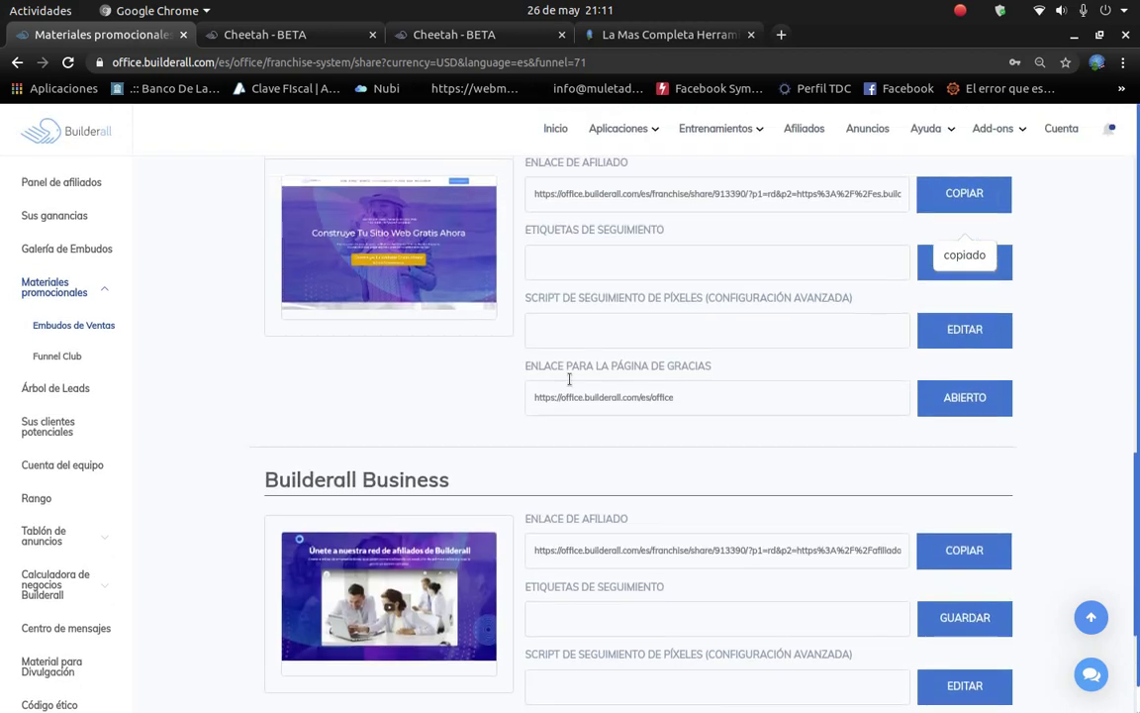
scroll(569, 379, up, 10)
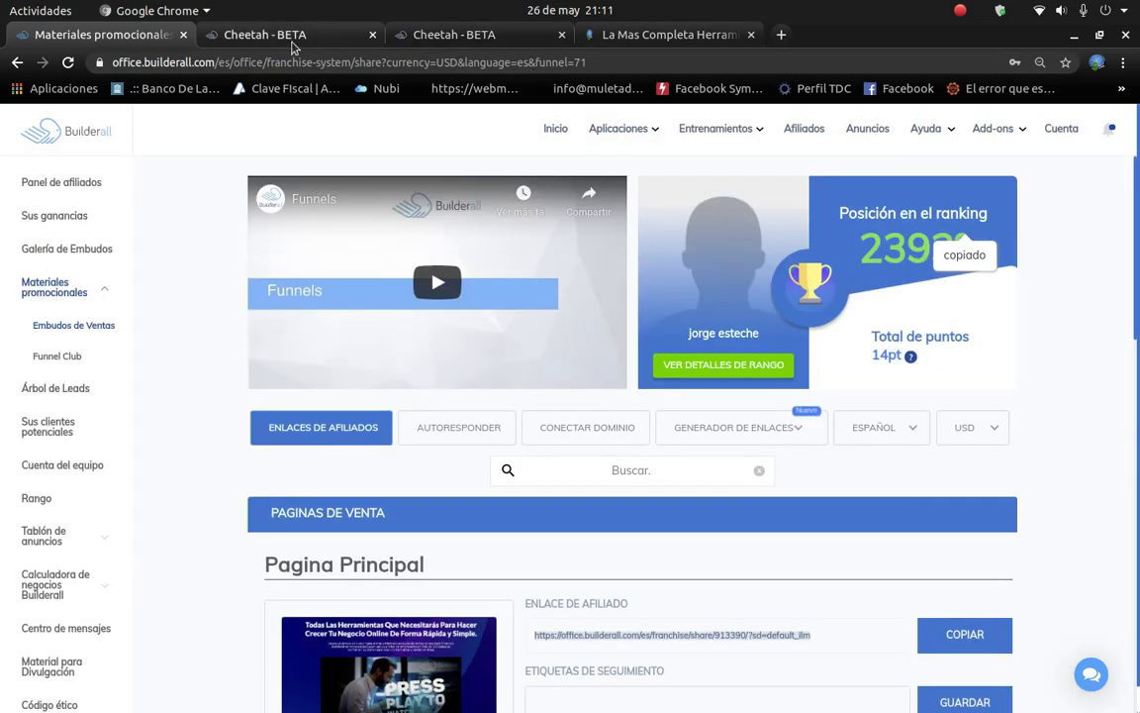
click(451, 34)
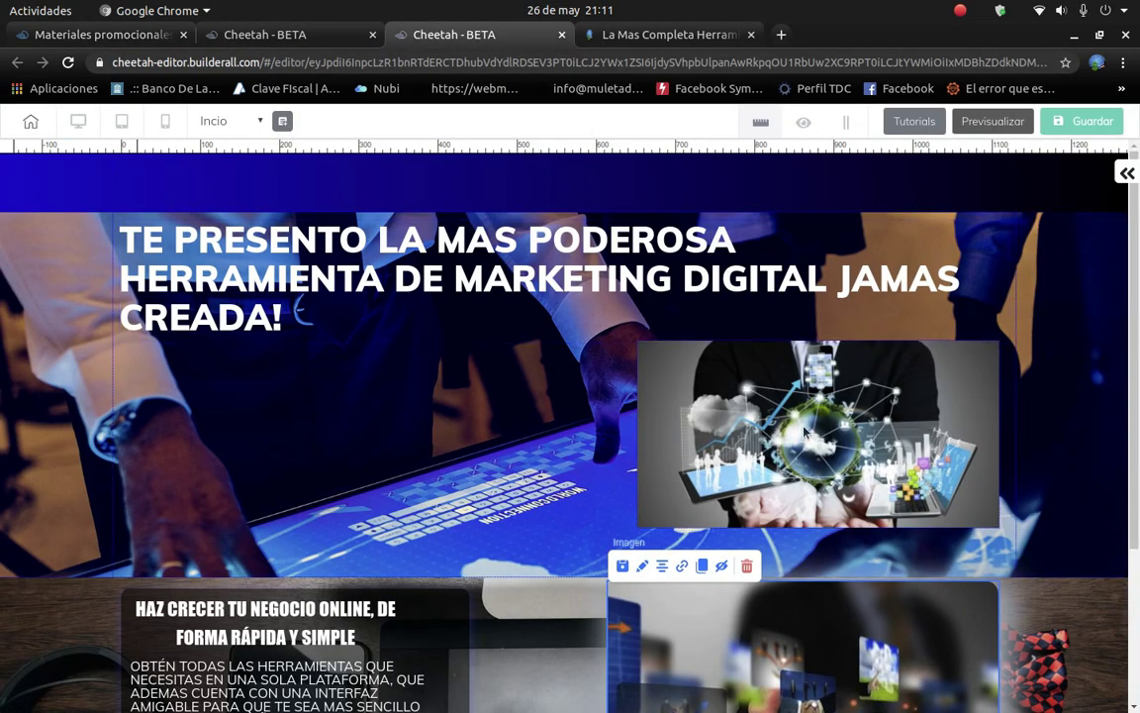
Move the 3D image in the header panel slightly down, away from the headline text.
click(640, 297)
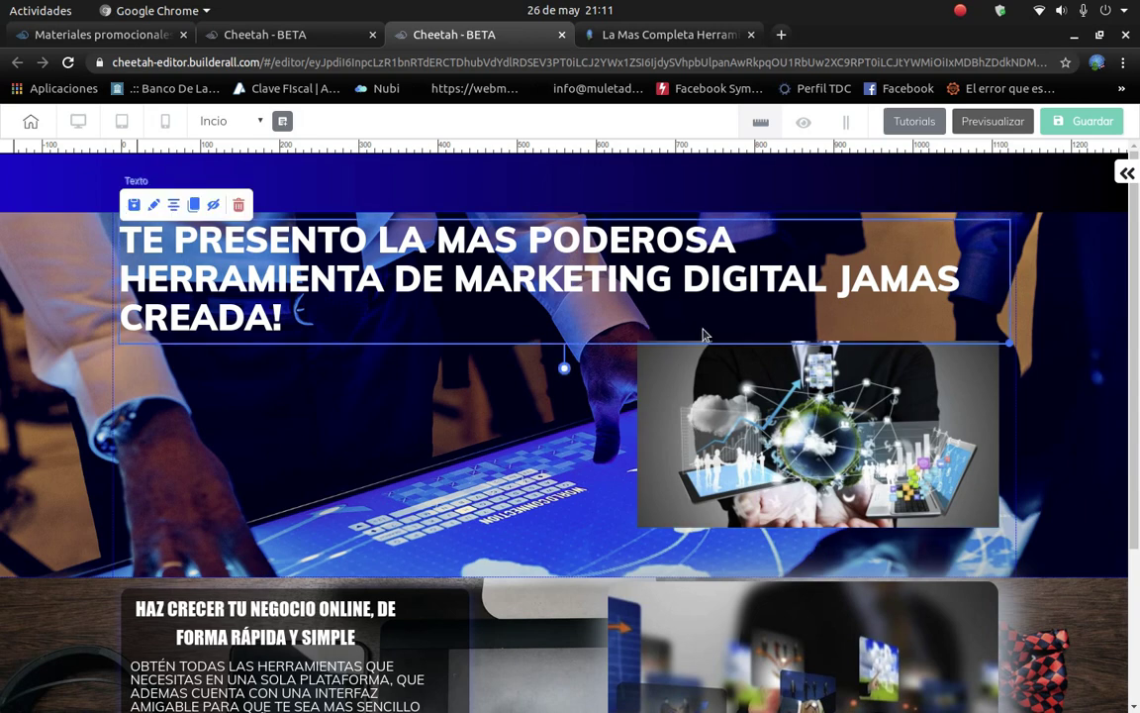
click(792, 471)
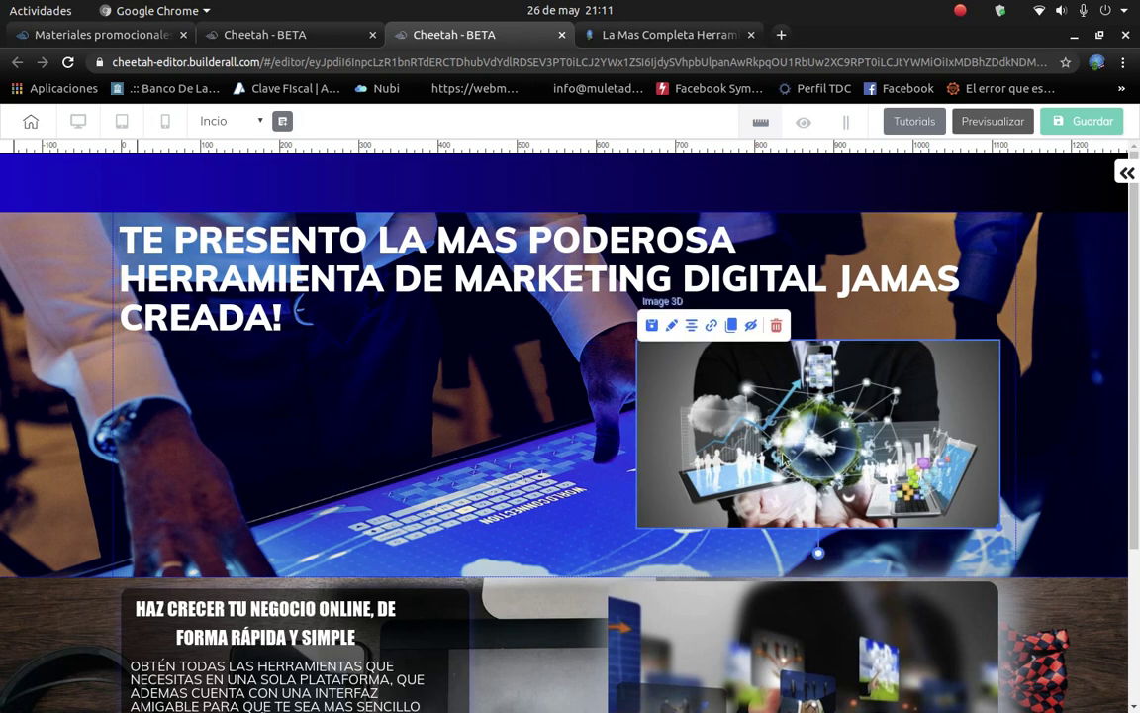
click(709, 335)
click(797, 503)
drag(797, 479, 720, 391)
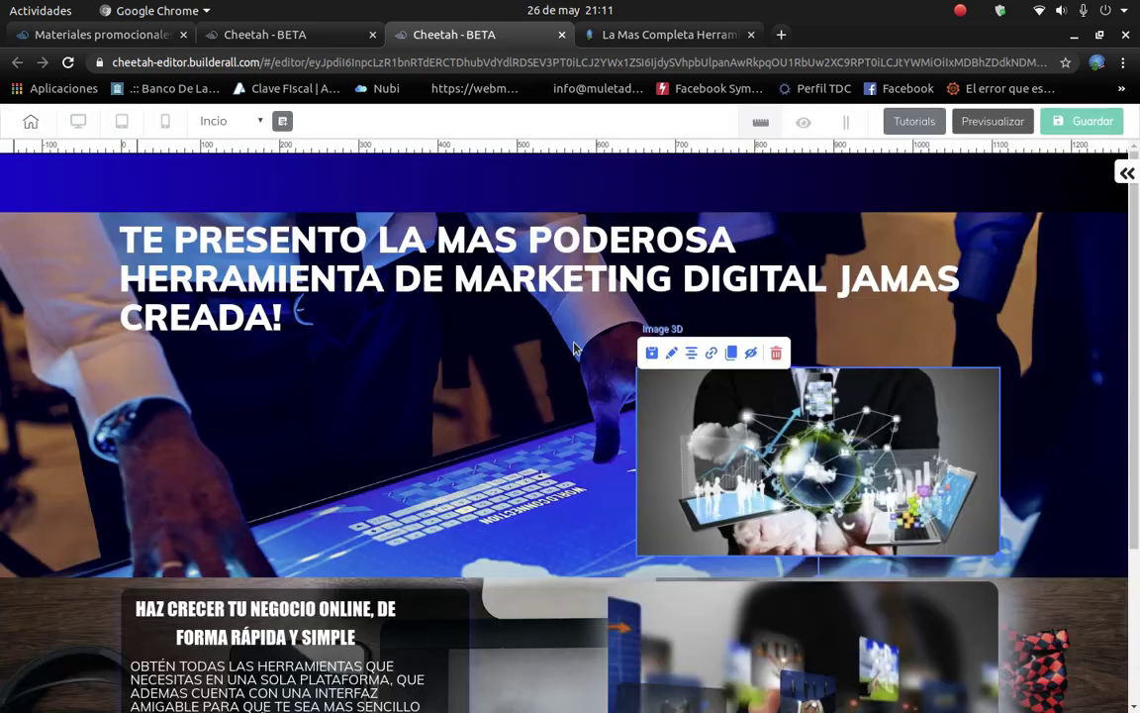
Link the header's 3D image to the copied affiliate URL, opening in a new tab.
click(711, 352)
click(485, 226)
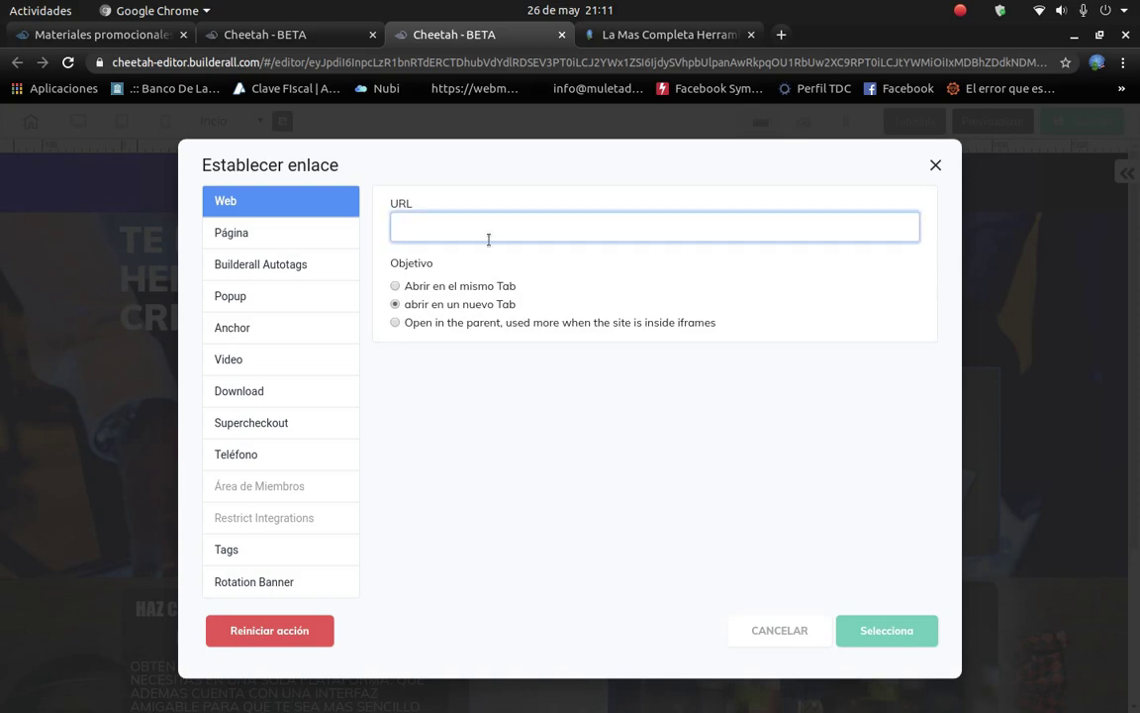
key(ctrl+v)
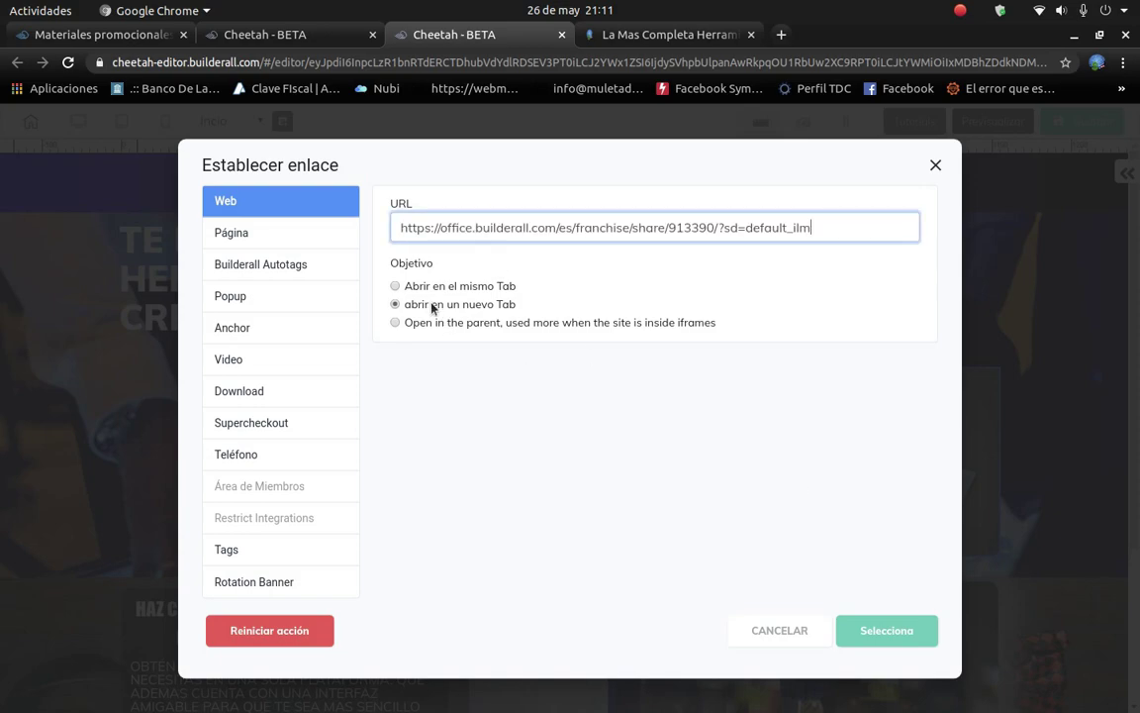
click(904, 633)
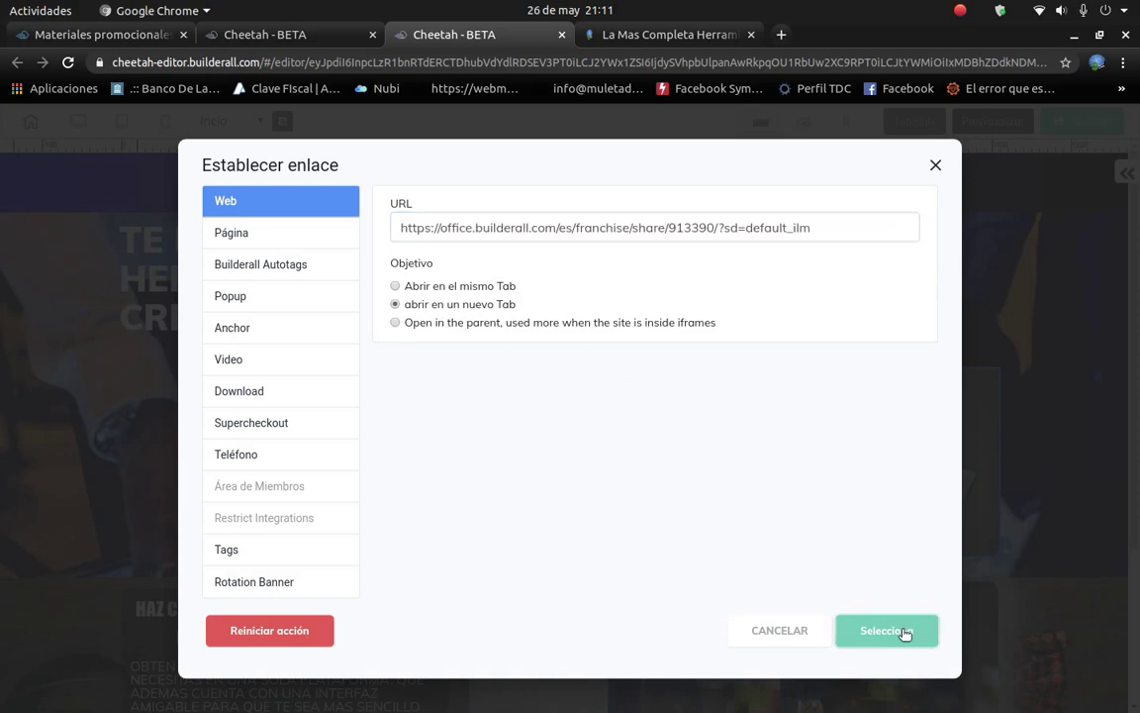
Nudge the header's 3D image slightly up, leaving more space above the lower panel.
drag(863, 482, 862, 461)
scroll(495, 528, down, 4)
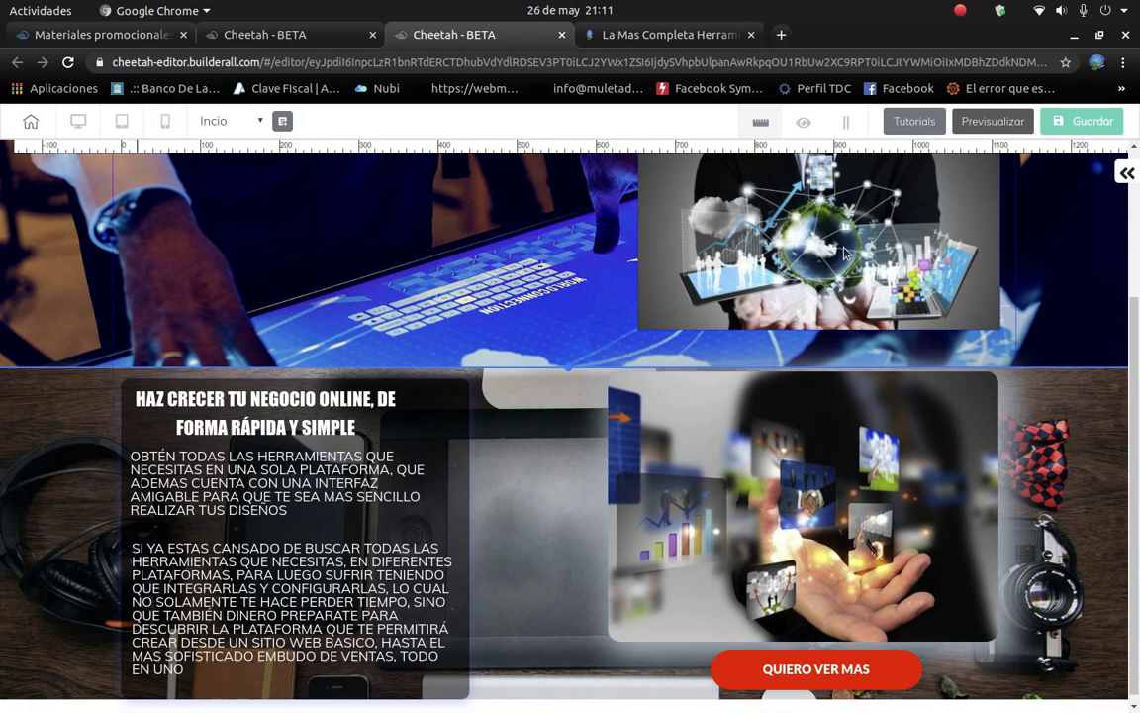
click(844, 253)
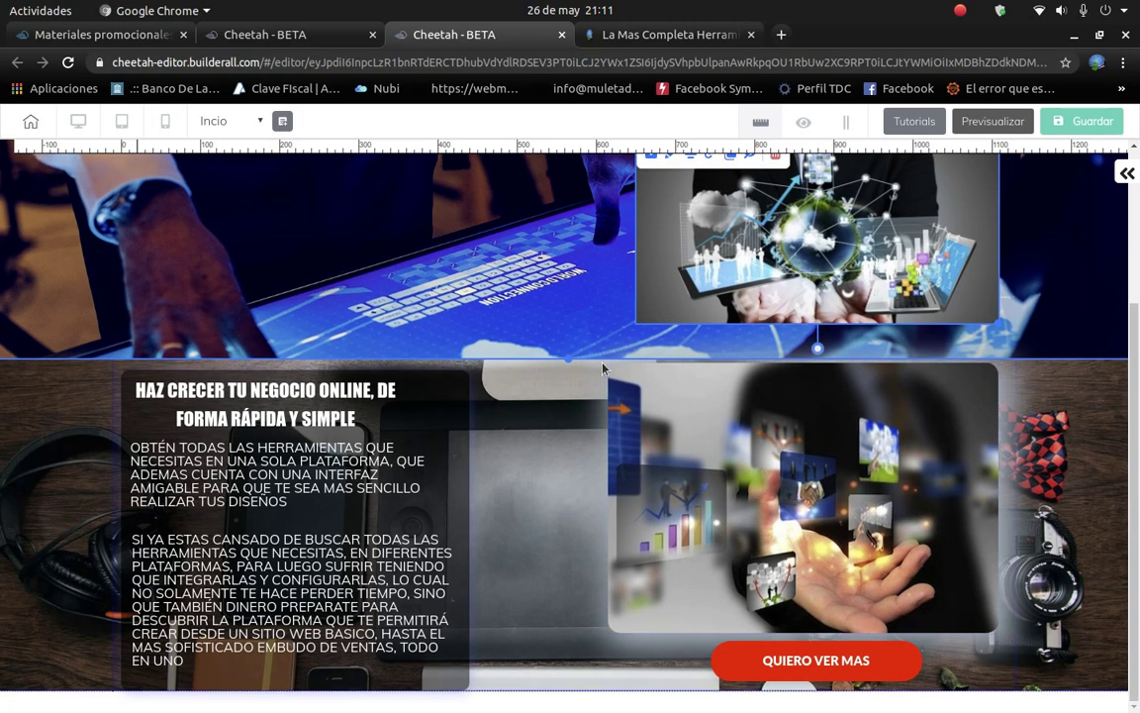
Switch to the published sample page and examine its "Espera! Aun Hay Mas!" section and social links.
click(650, 37)
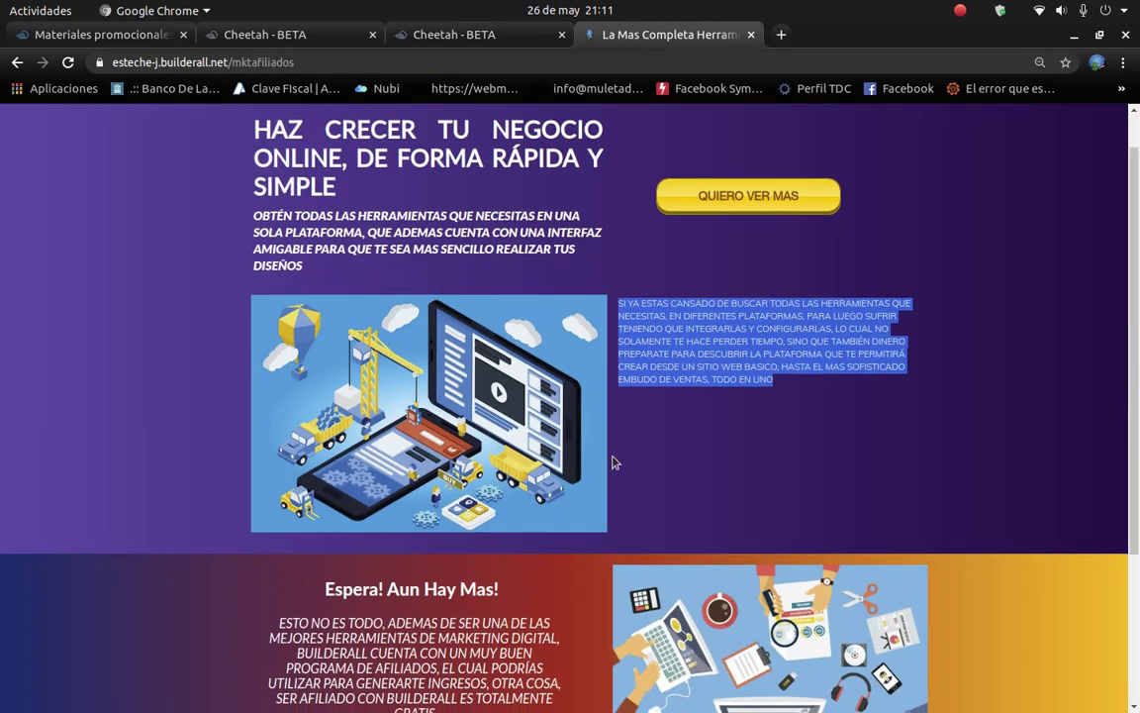
scroll(613, 460, down, 4)
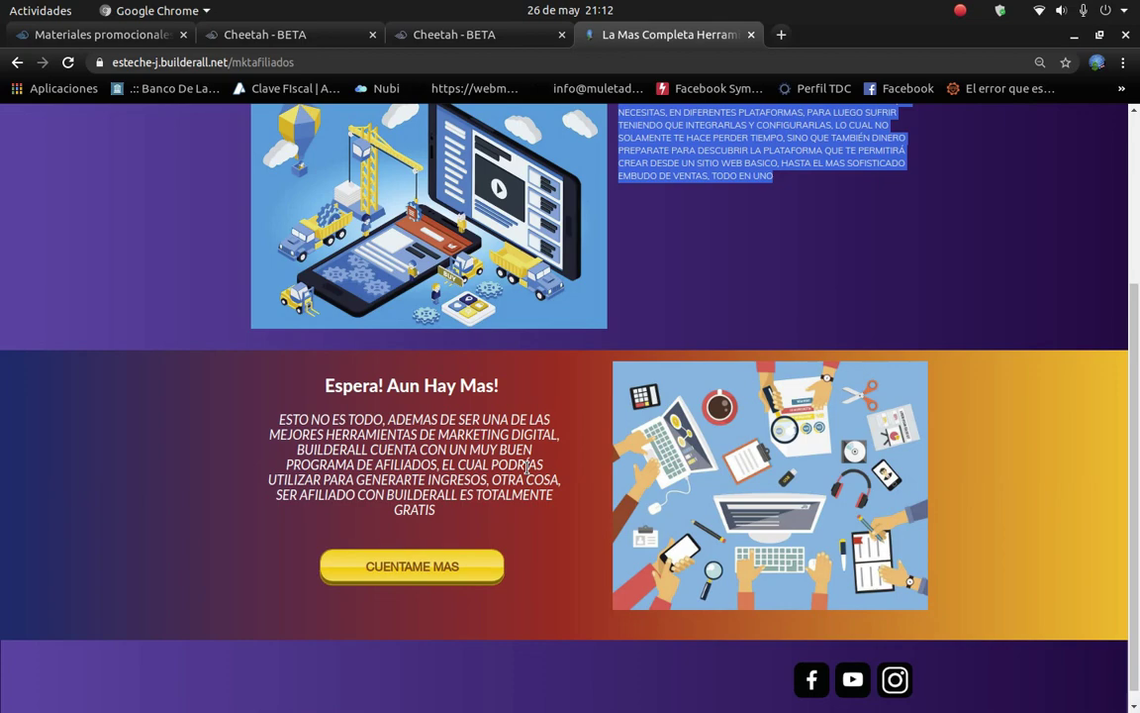
scroll(217, 427, up, 5)
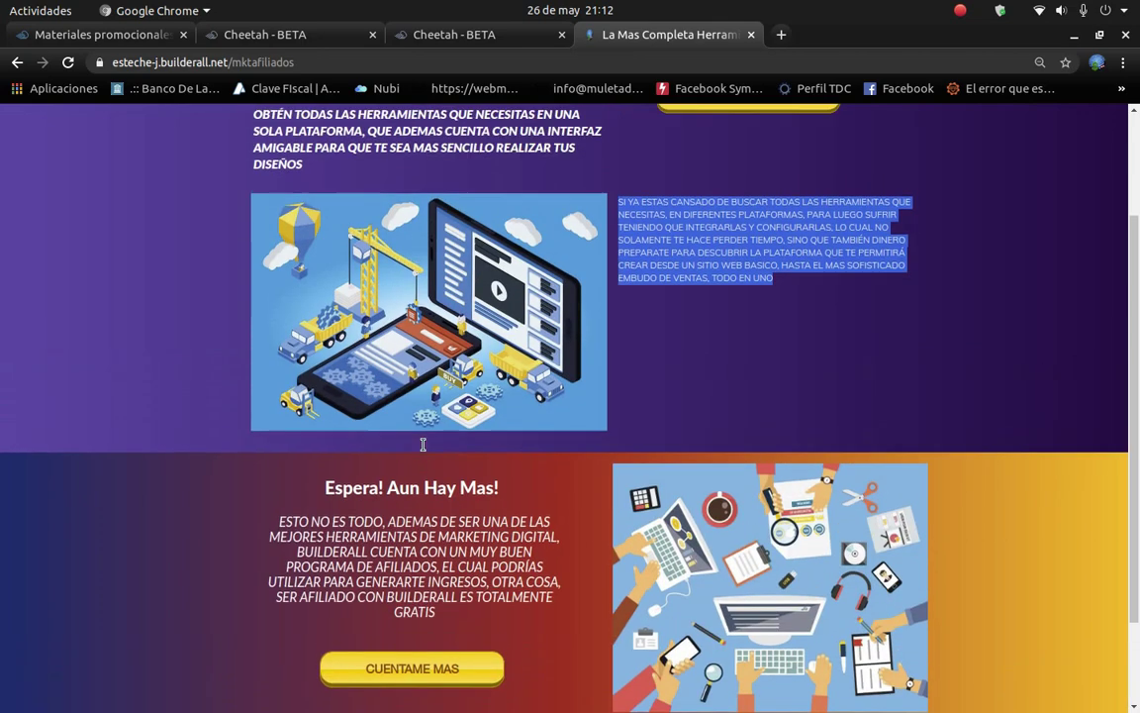
Review the published sample page from the "HAZ CRECER TU NEGOCIO ONLINE" section down to its social links.
scroll(492, 624, down, 4)
scroll(492, 624, down, 1)
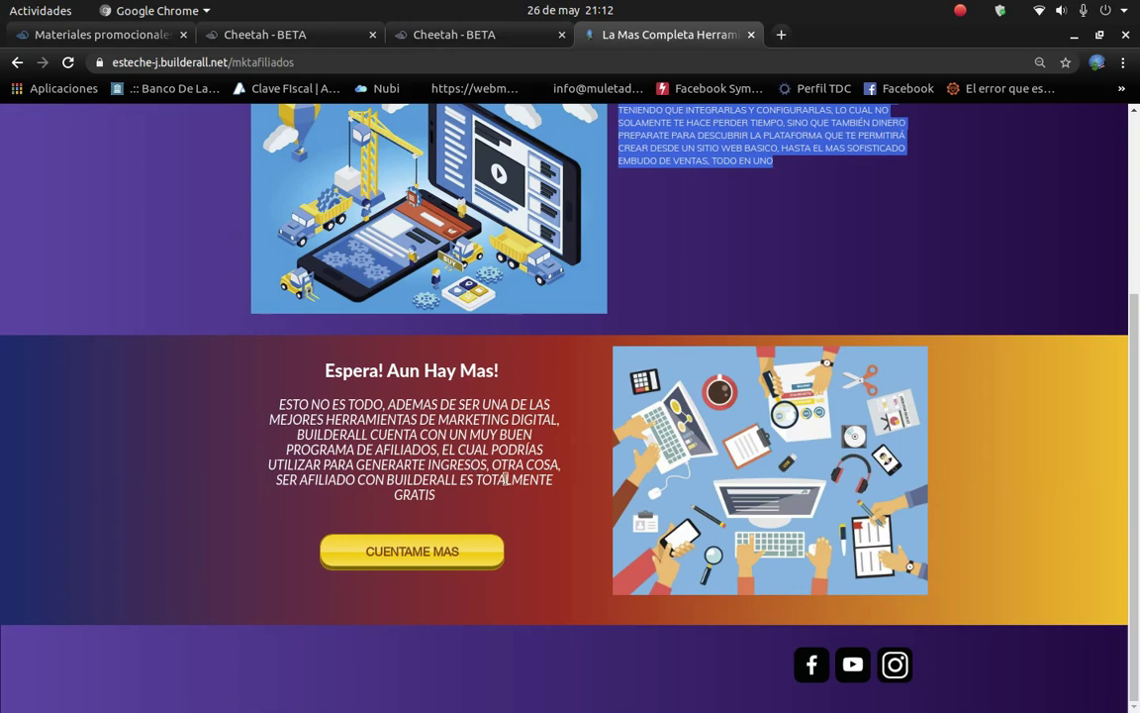
scroll(523, 493, up, 2)
scroll(523, 493, up, 3)
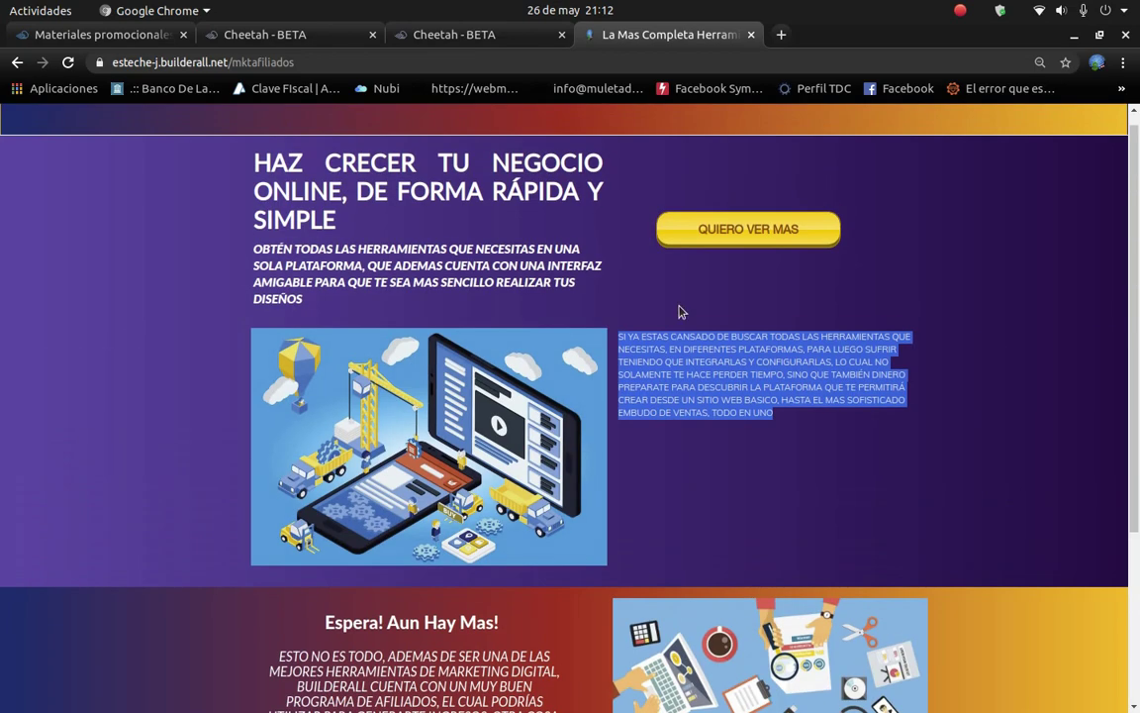
scroll(630, 464, down, 3)
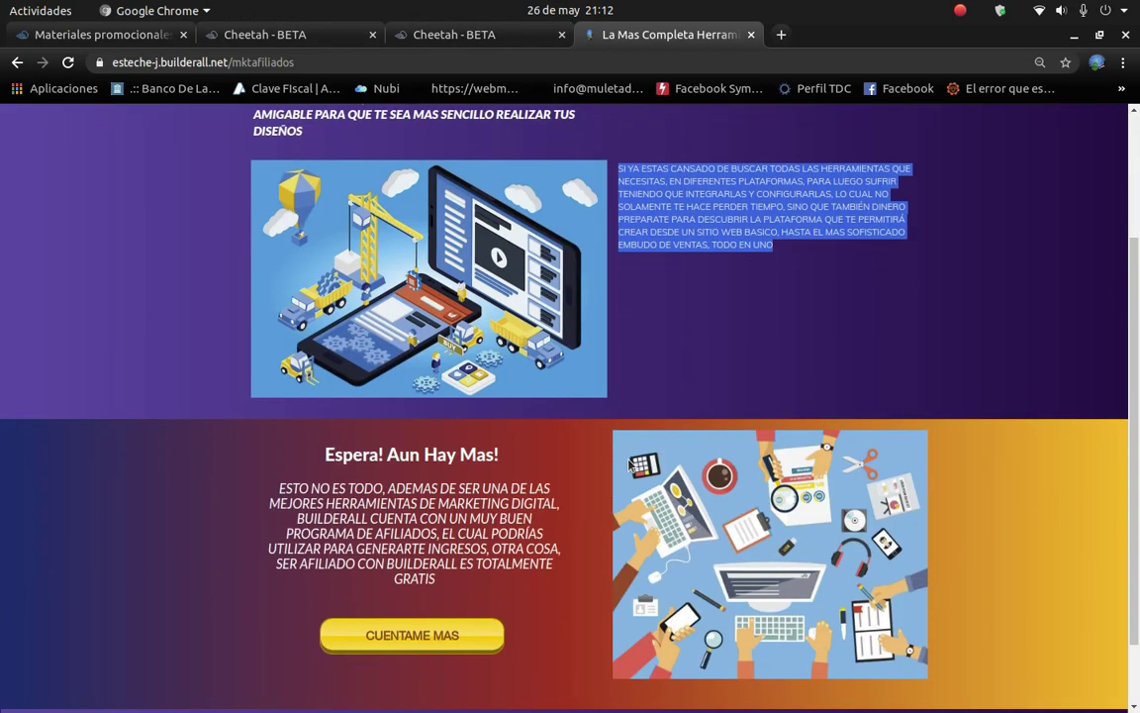
scroll(629, 464, up, 3)
Return to the Cheetah editor and set the QUIERO VER MAS button's animation to trigger when visible (Cuando sean visibles).
click(455, 34)
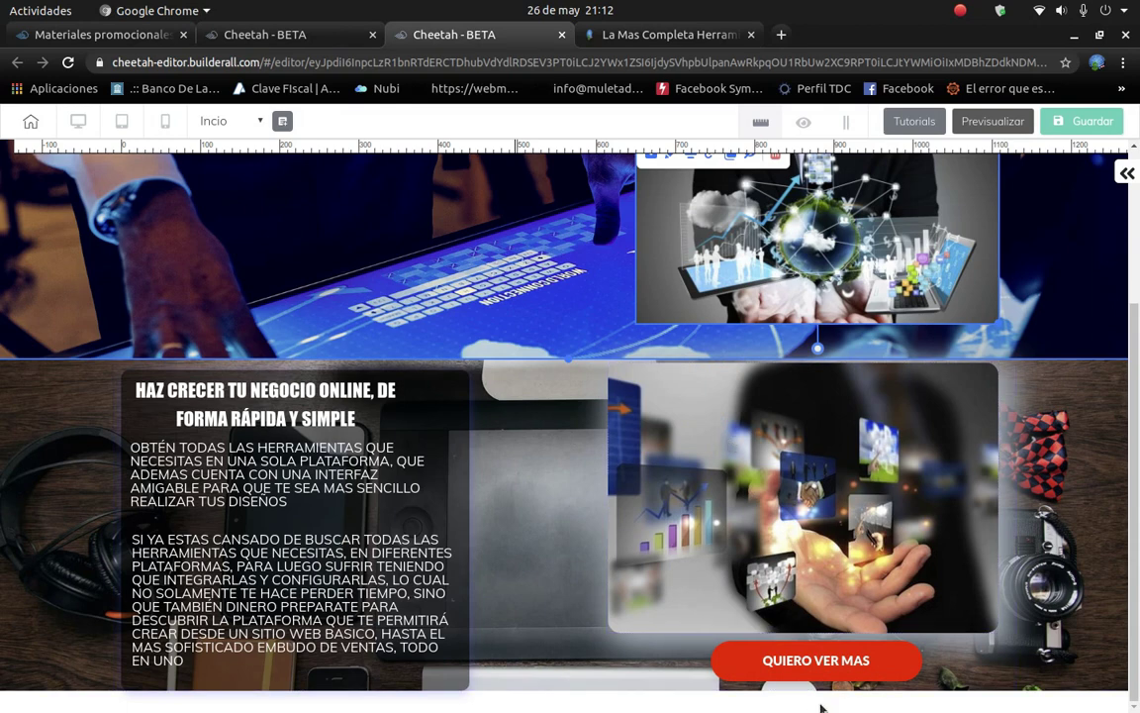
click(757, 660)
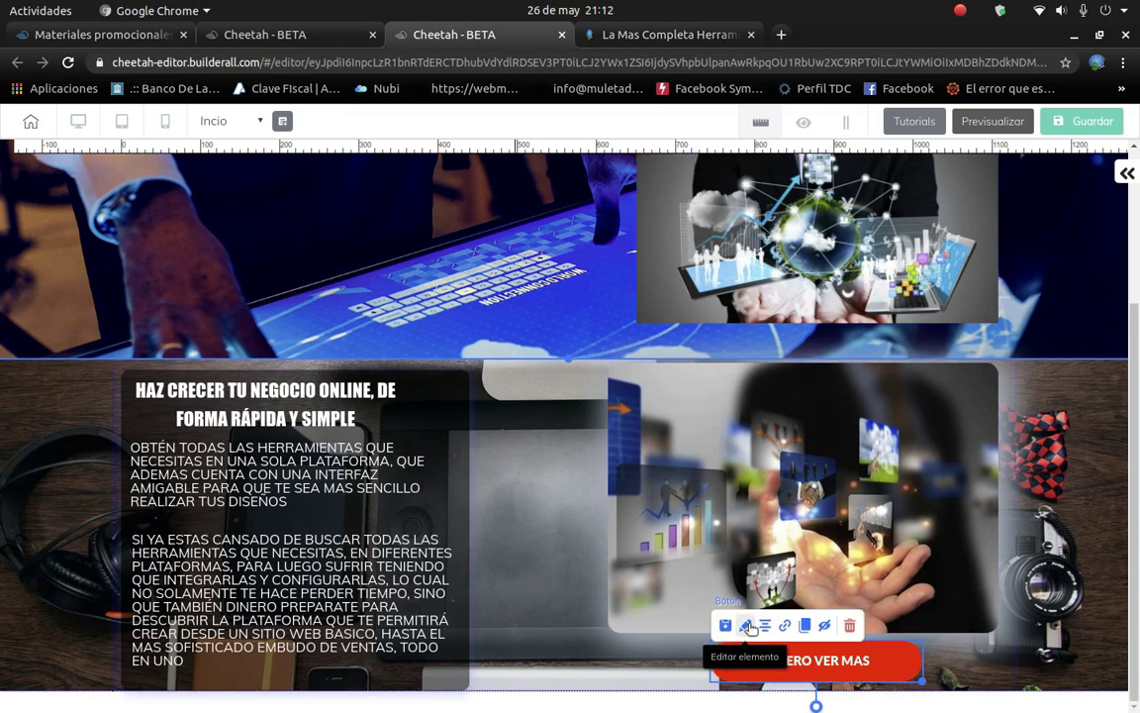
click(748, 627)
scroll(1039, 327, down, 10)
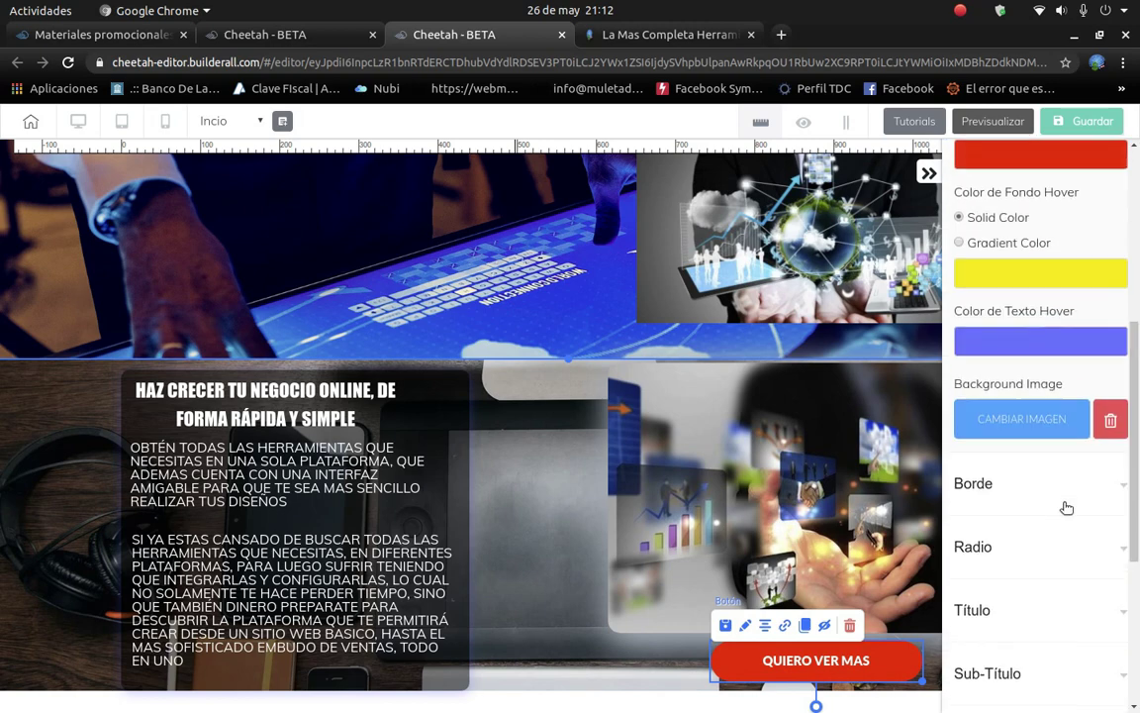
scroll(1070, 516, down, 2)
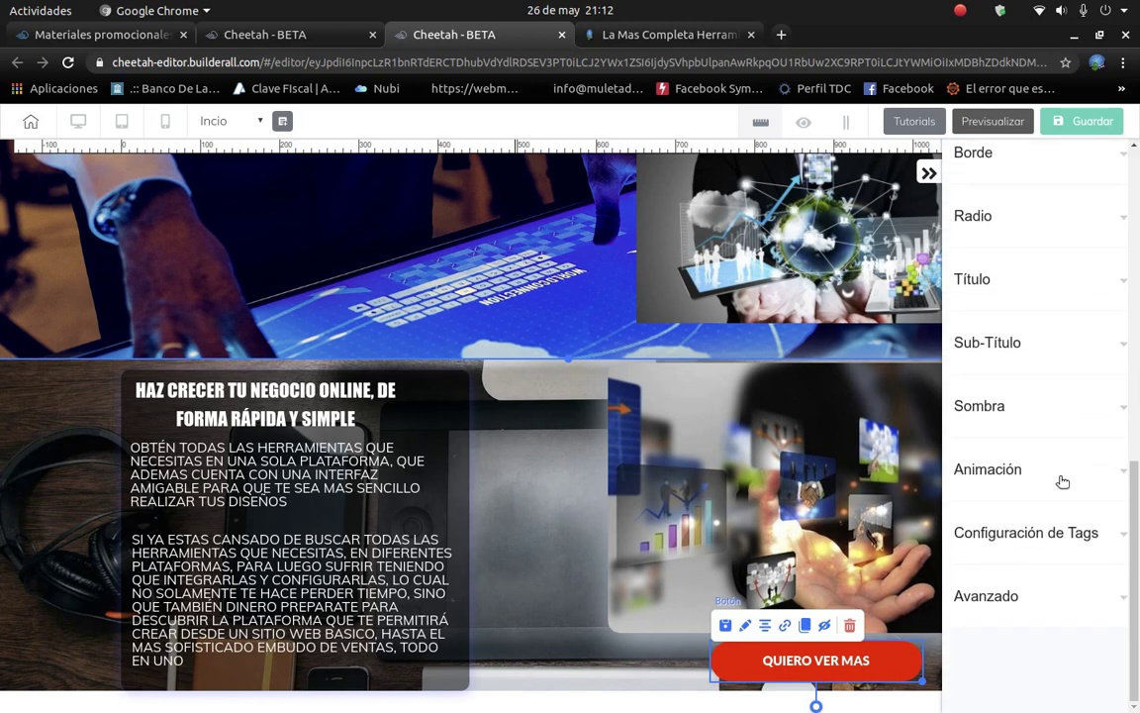
click(1057, 468)
scroll(1044, 530, down, 2)
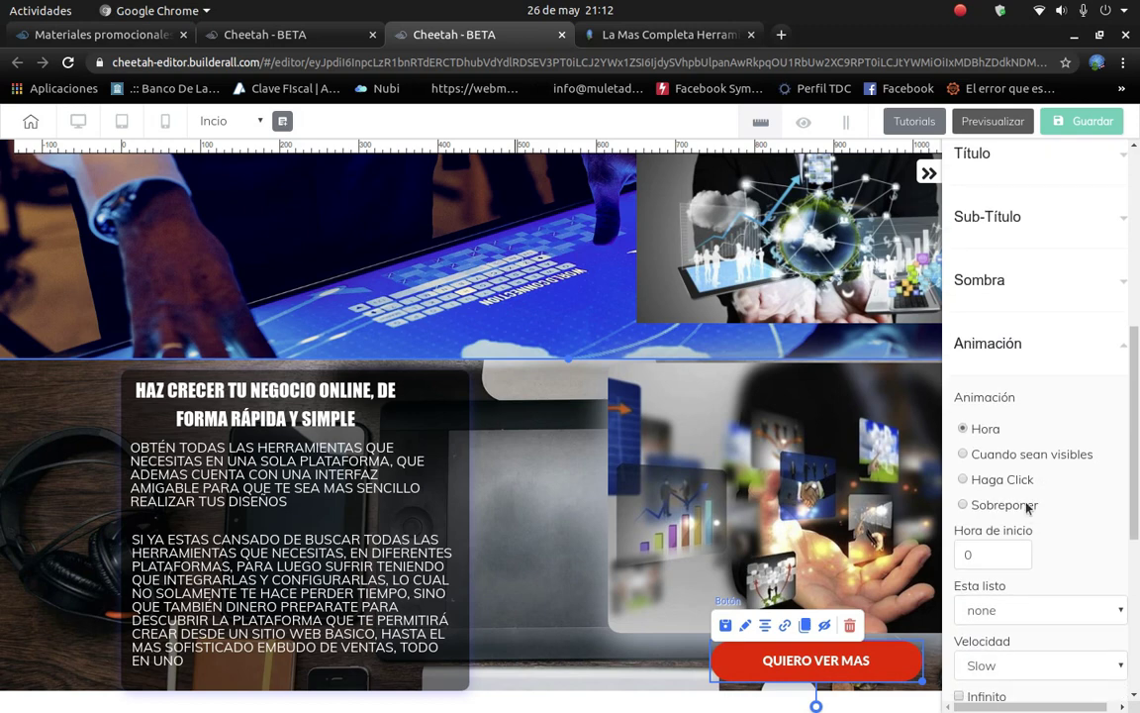
click(997, 457)
scroll(1017, 516, down, 2)
Try the headShake, shake, pulse, flash and bounce effects for the QUIERO VER MAS button's animation.
click(1017, 436)
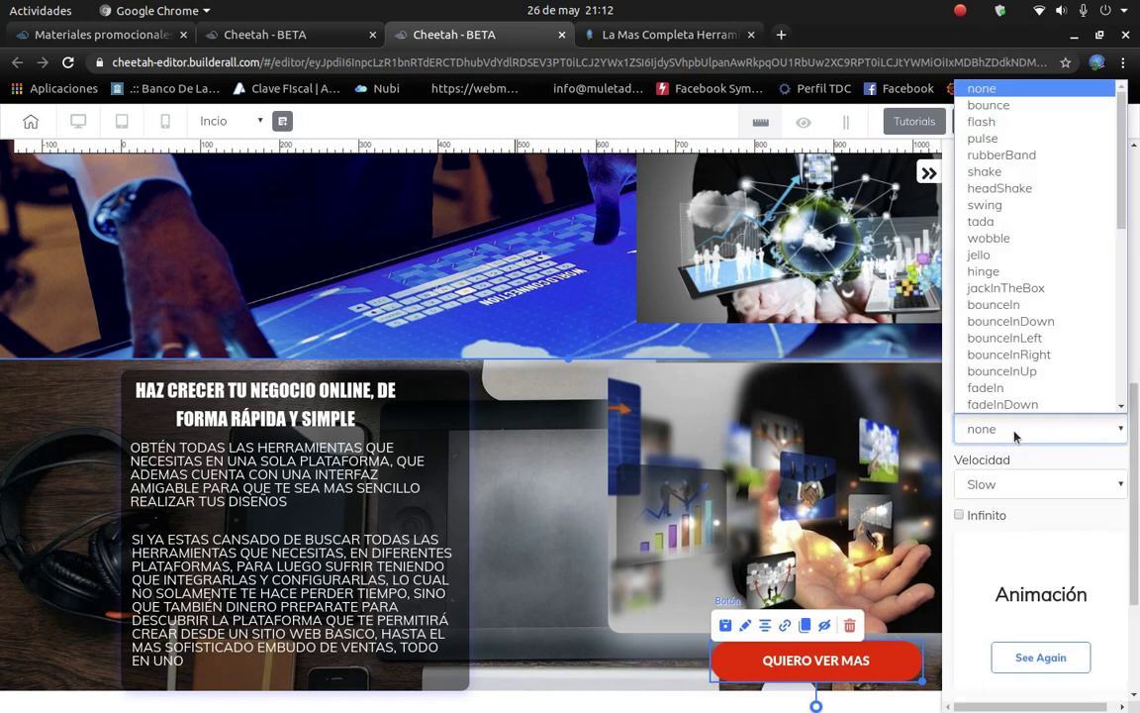
click(1007, 188)
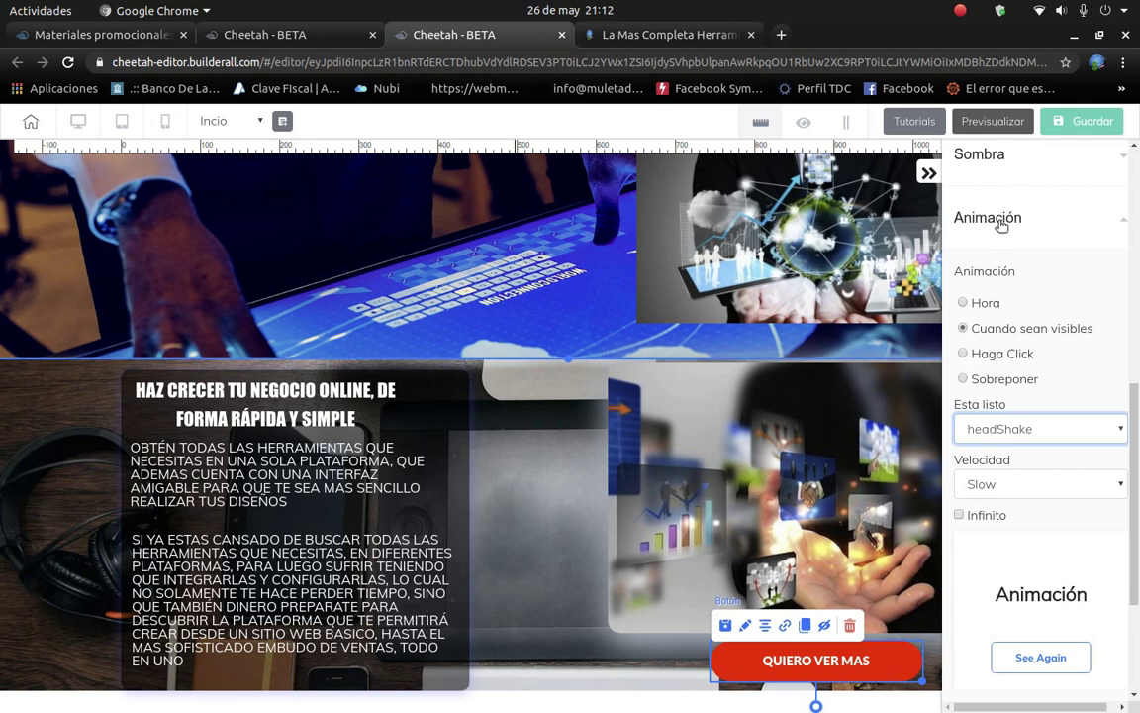
click(1023, 442)
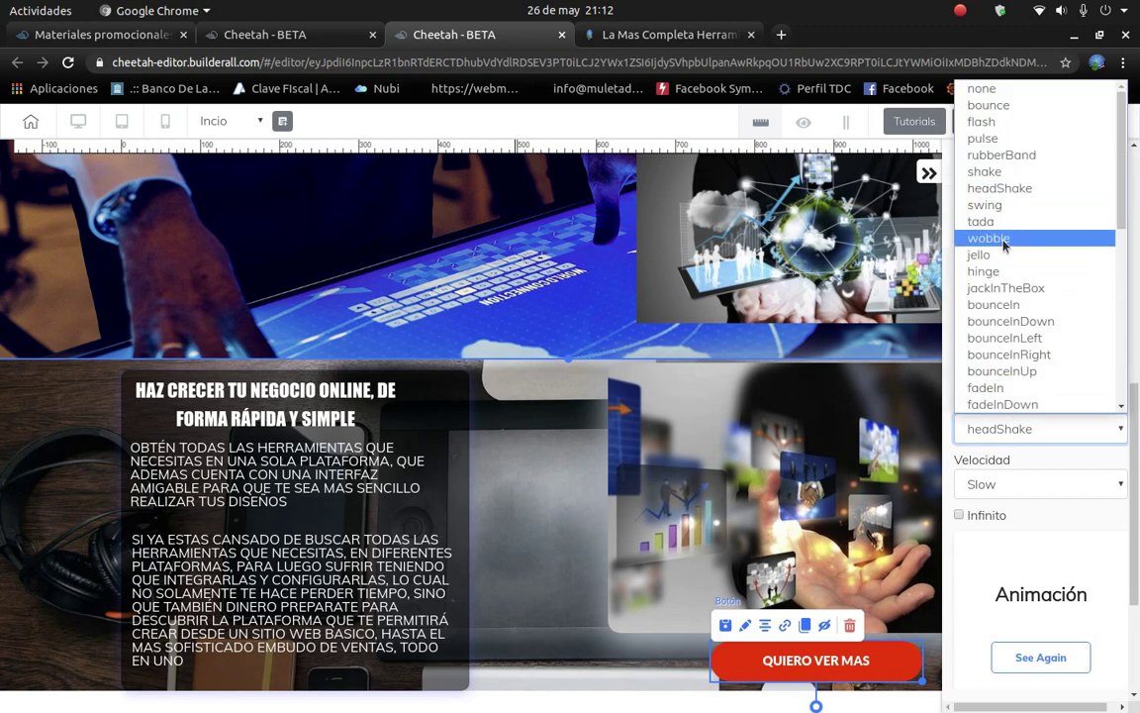
click(1001, 172)
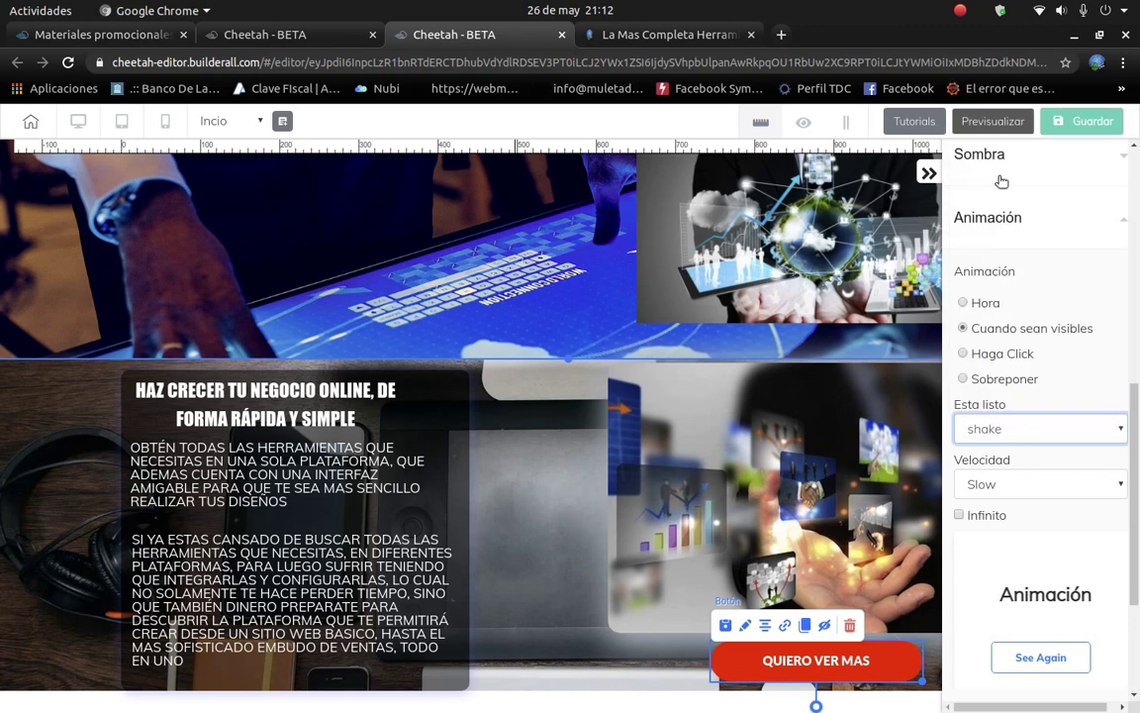
click(1001, 435)
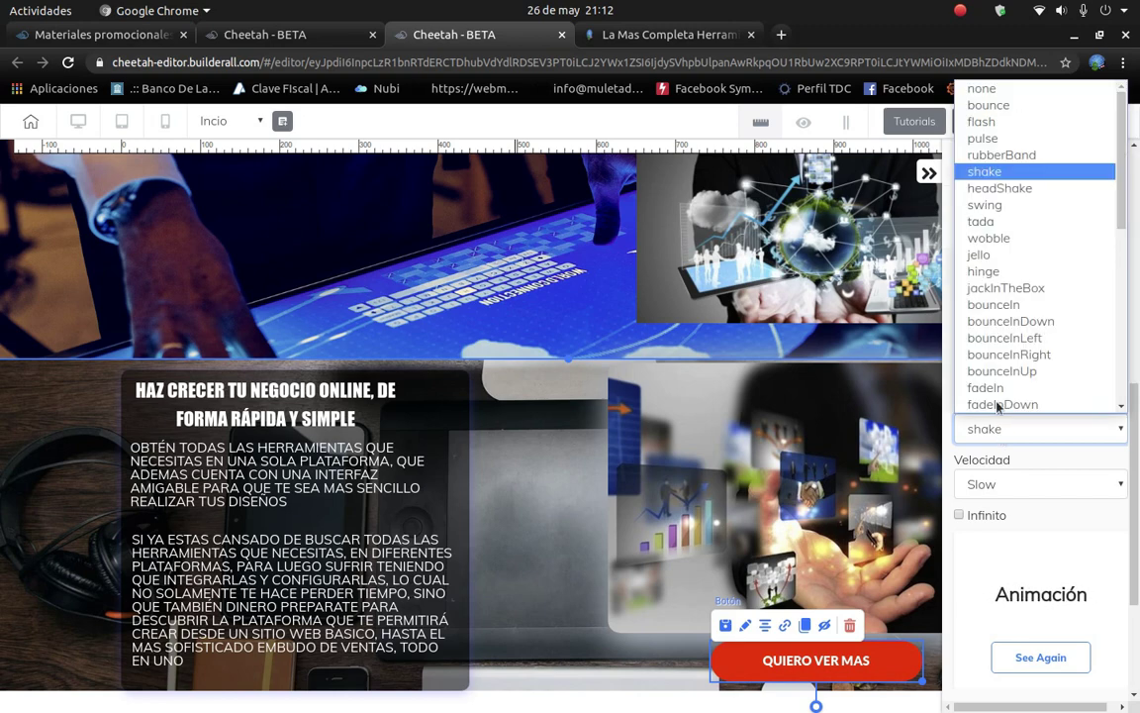
click(1000, 140)
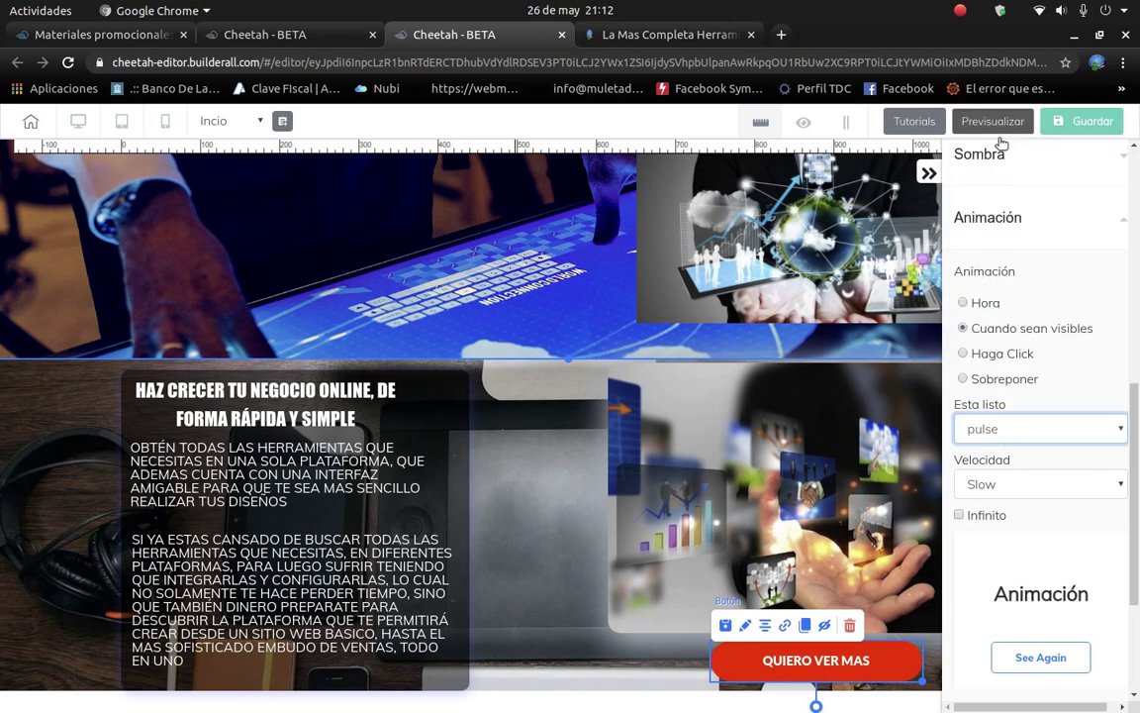
click(1026, 436)
click(990, 120)
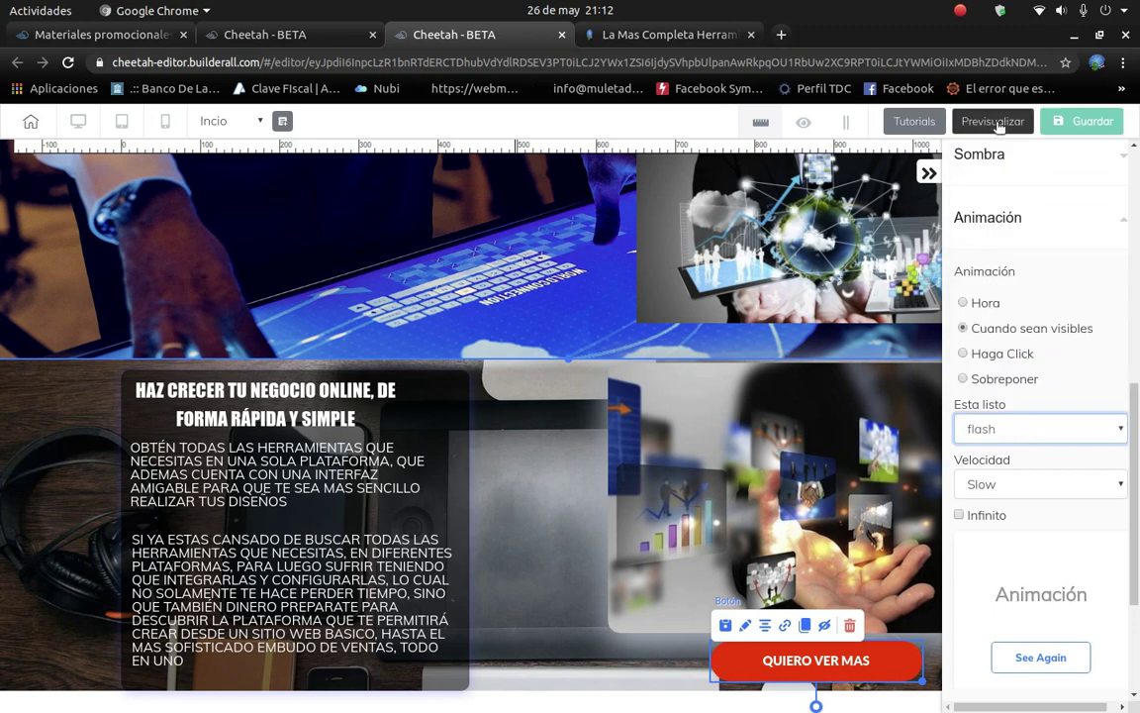
click(1020, 429)
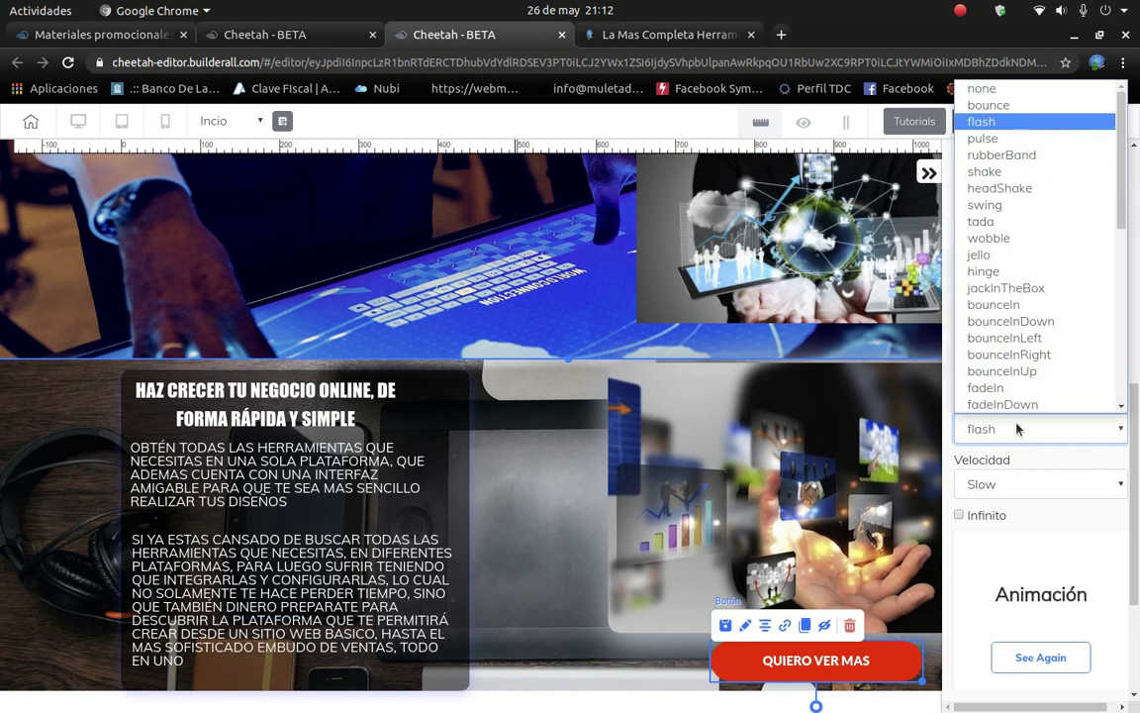
click(995, 105)
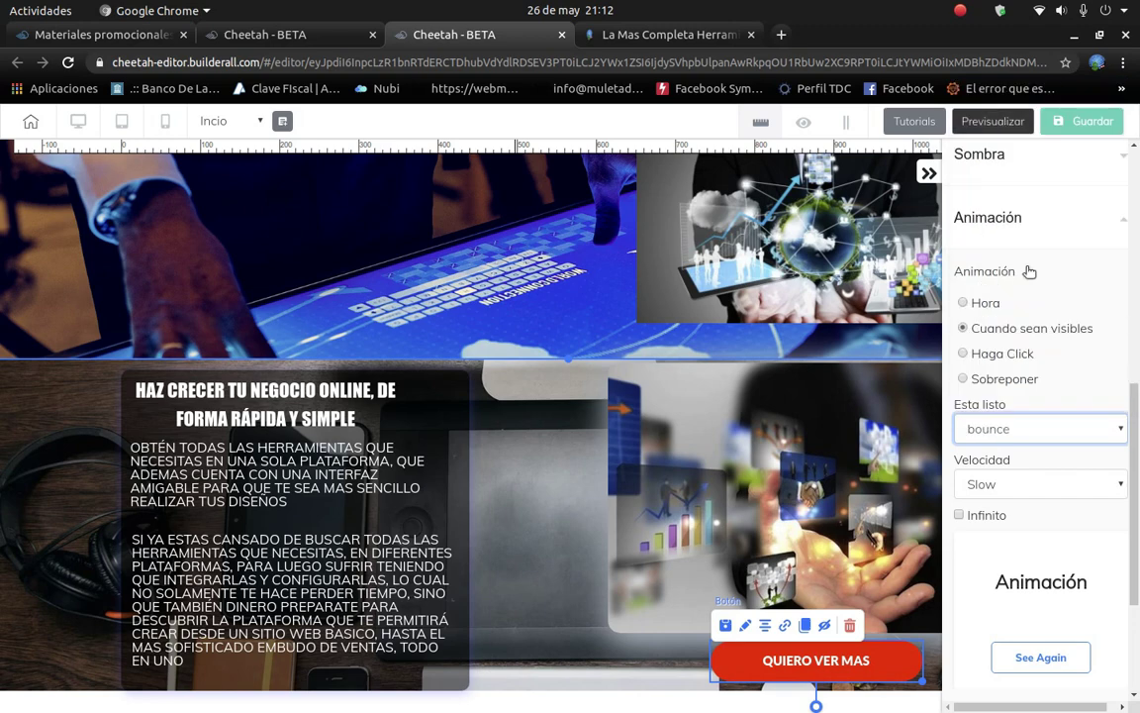
Try the zoomInUp and wobble effects for the QUIERO VER MAS button's animation.
click(1026, 435)
scroll(1011, 388, down, 5)
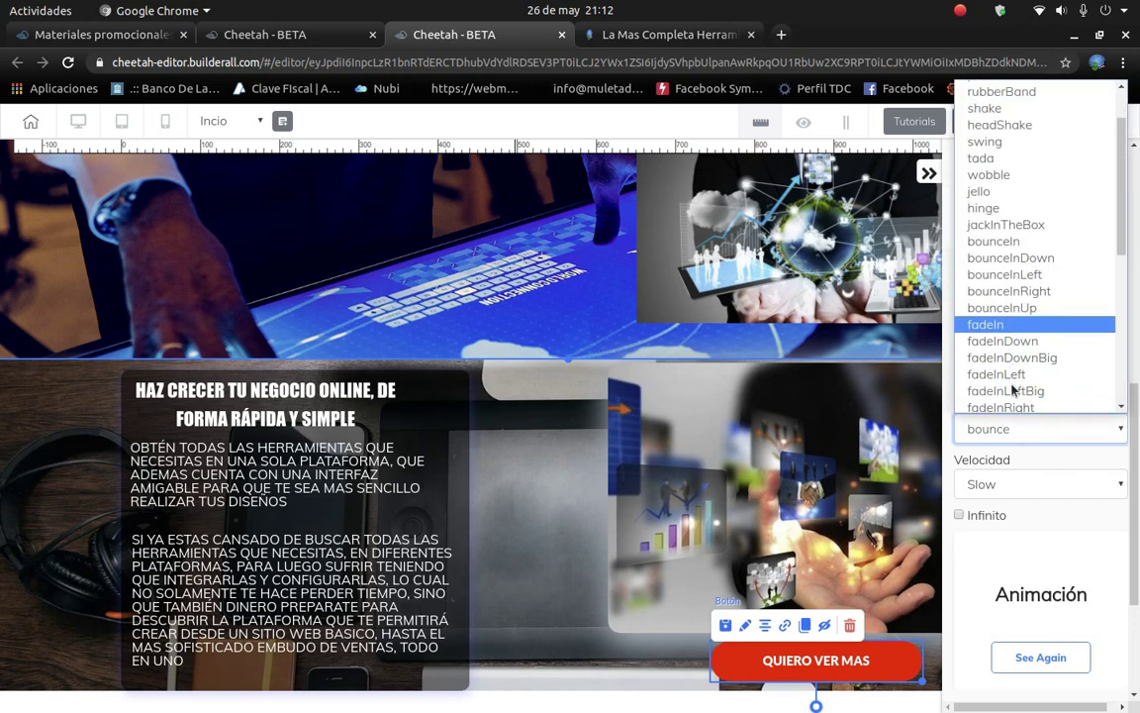
scroll(1024, 391, down, 5)
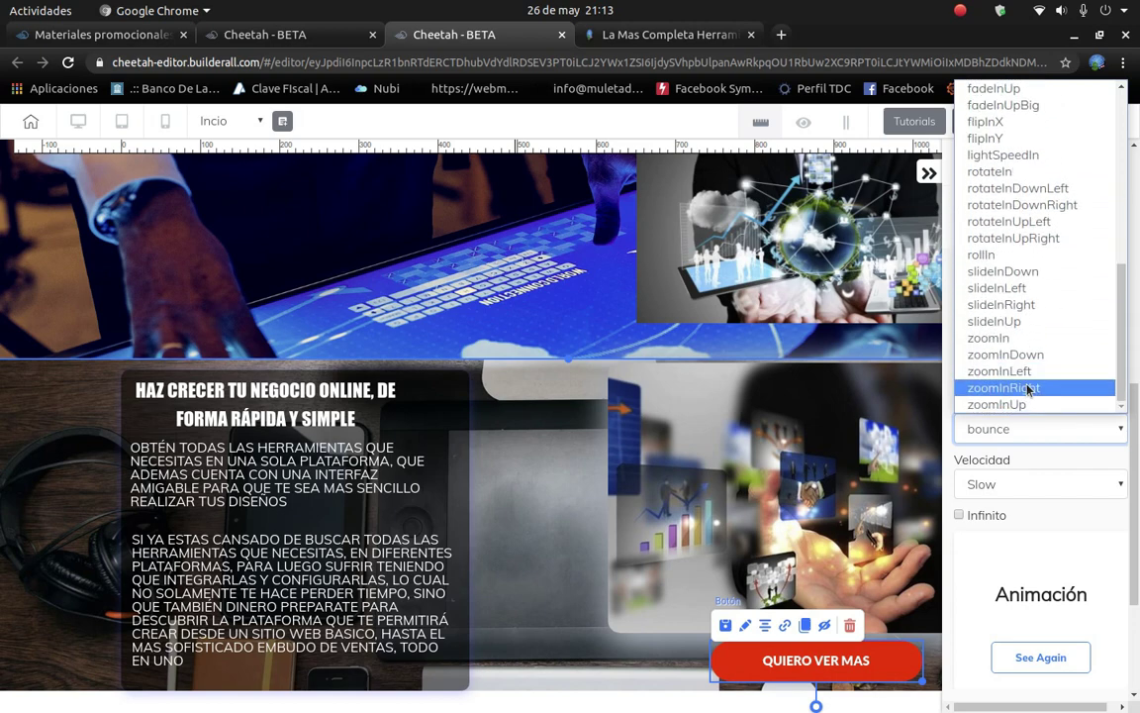
click(1018, 405)
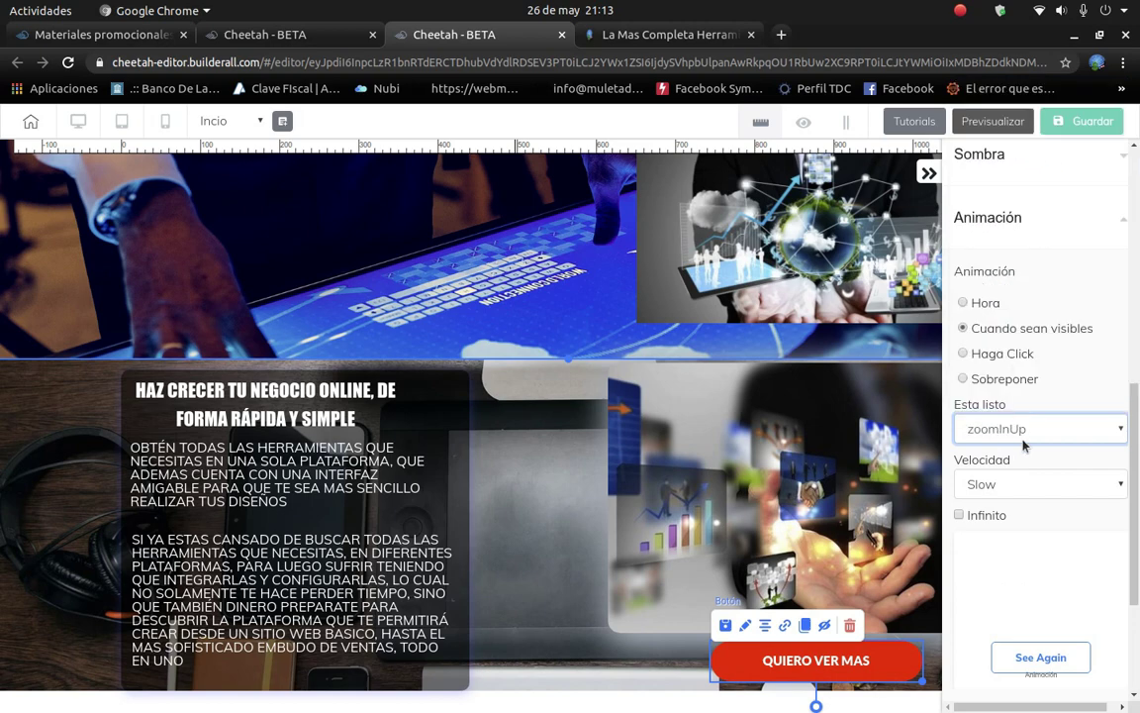
click(1025, 430)
scroll(1010, 376, up, 8)
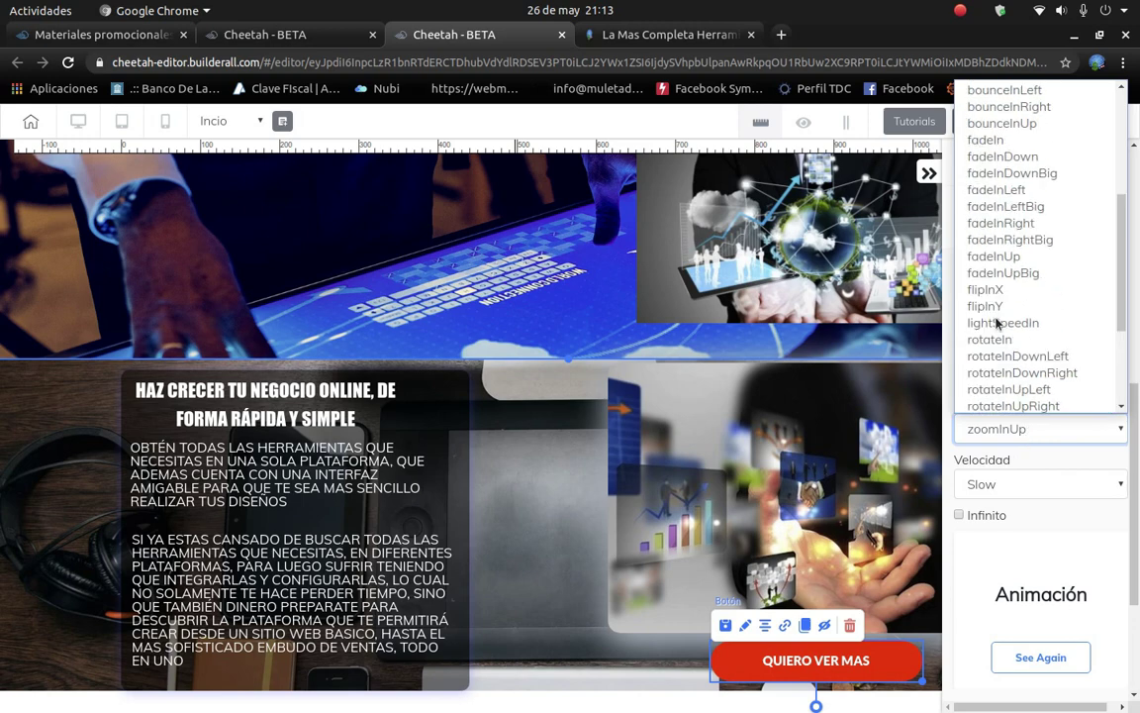
click(1000, 247)
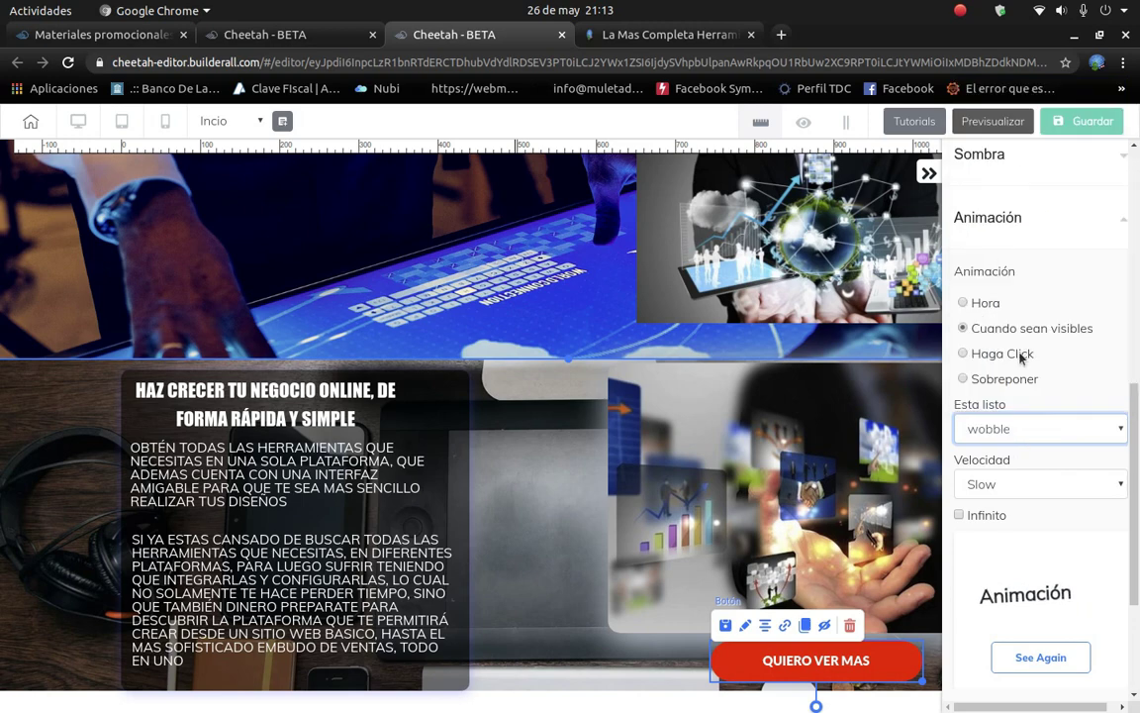
Give the QUIERO VER MAS button the pulse animation with slower speed and infinite repetition (Infinito).
click(1025, 433)
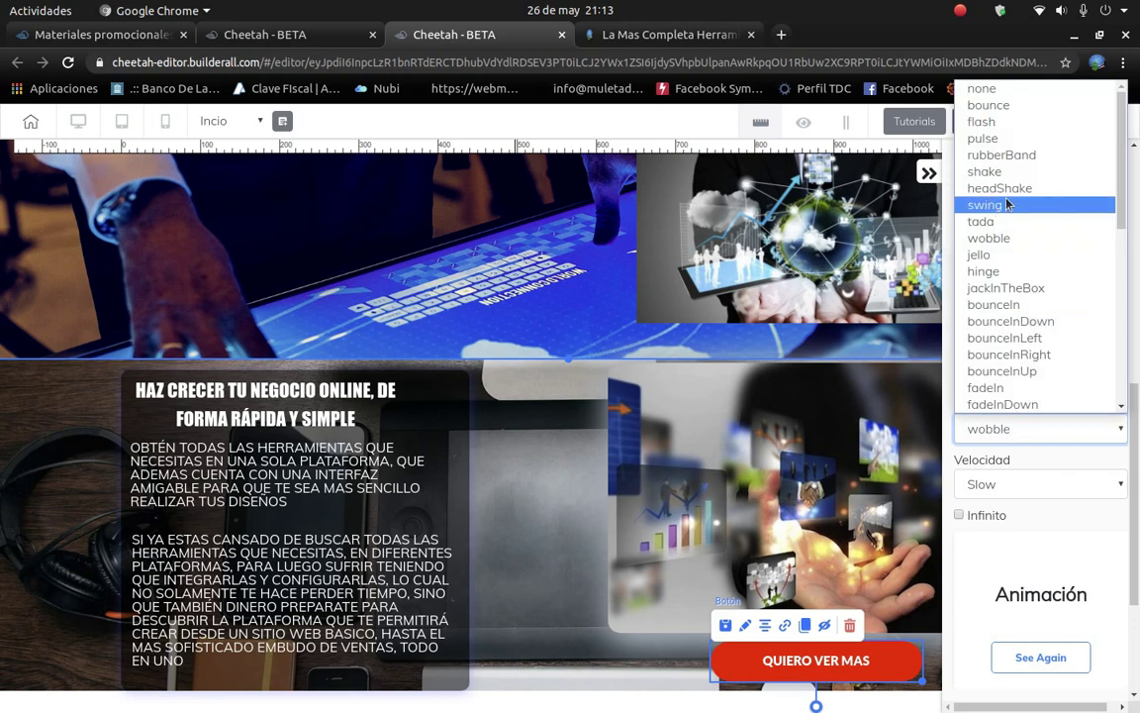
click(1002, 140)
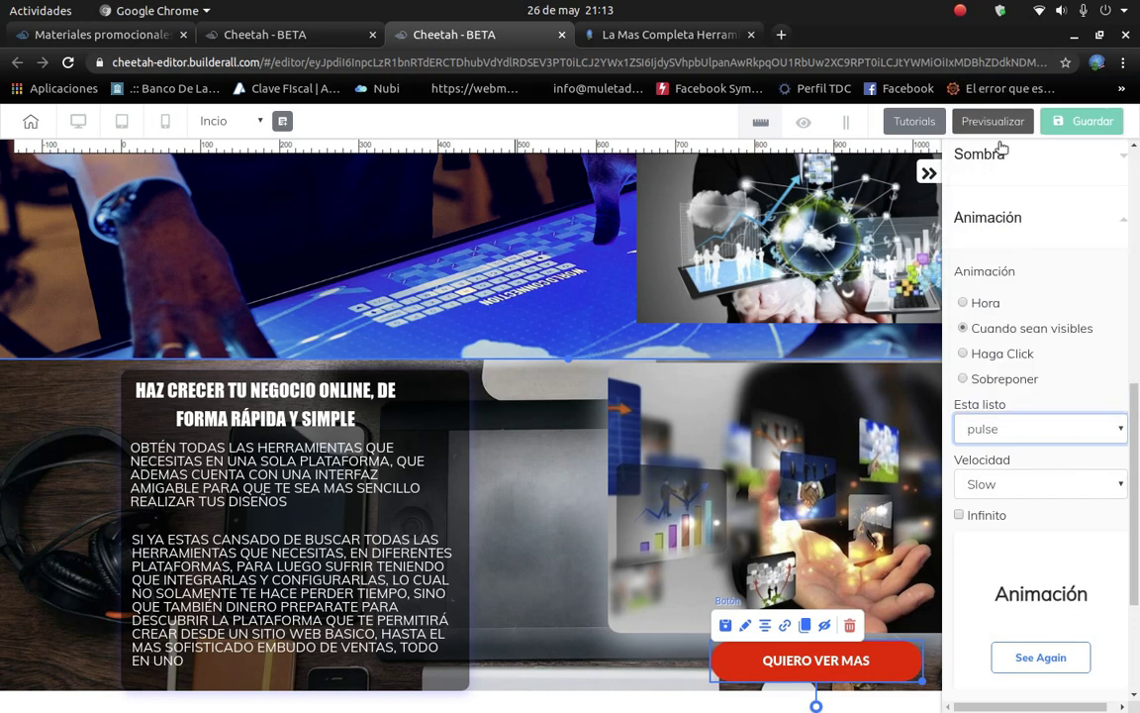
scroll(1039, 466, down, 3)
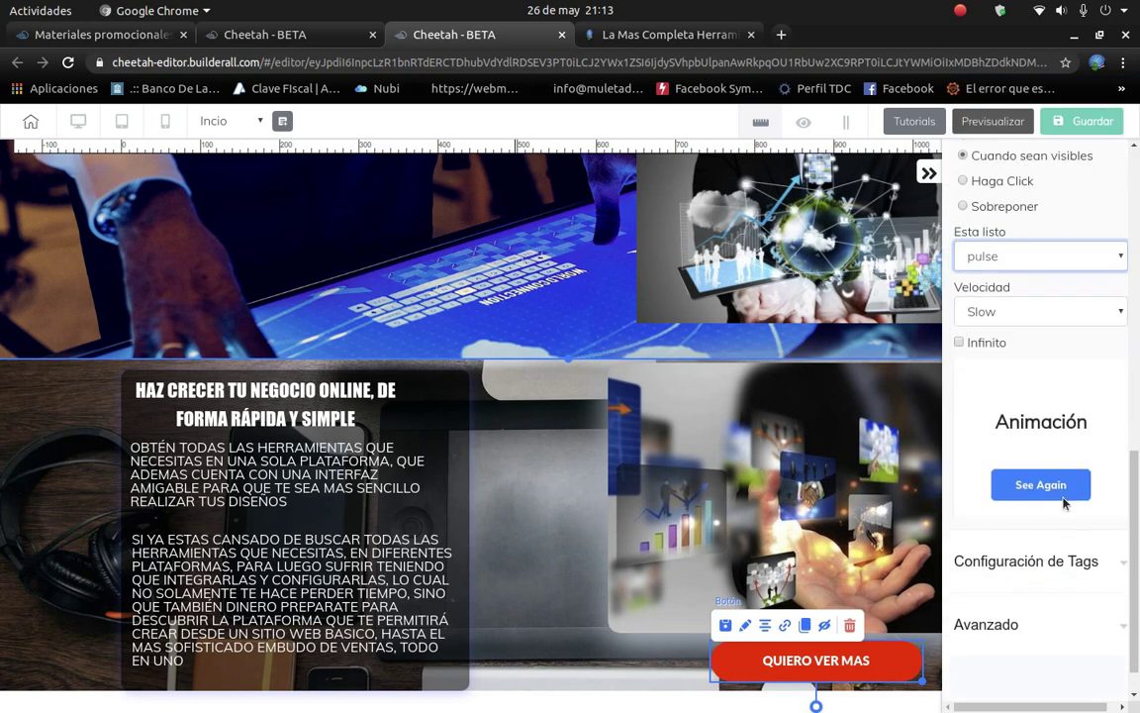
scroll(995, 492, up, 2)
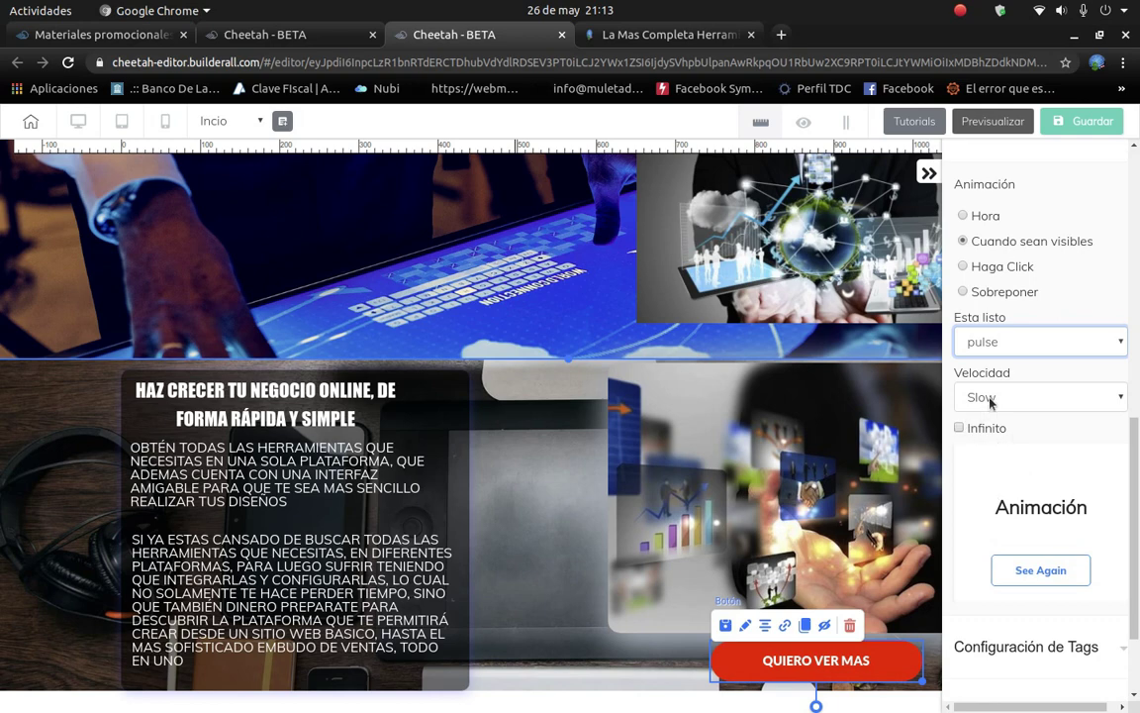
click(990, 398)
click(1008, 437)
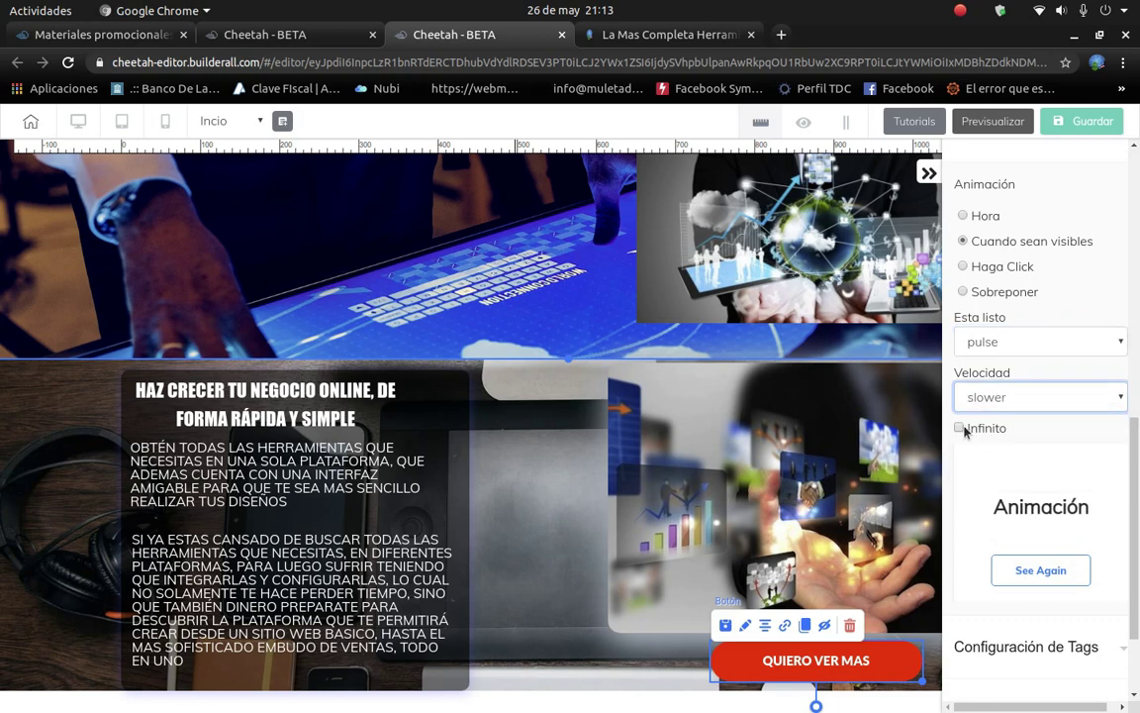
click(961, 429)
scroll(993, 475, down, 2)
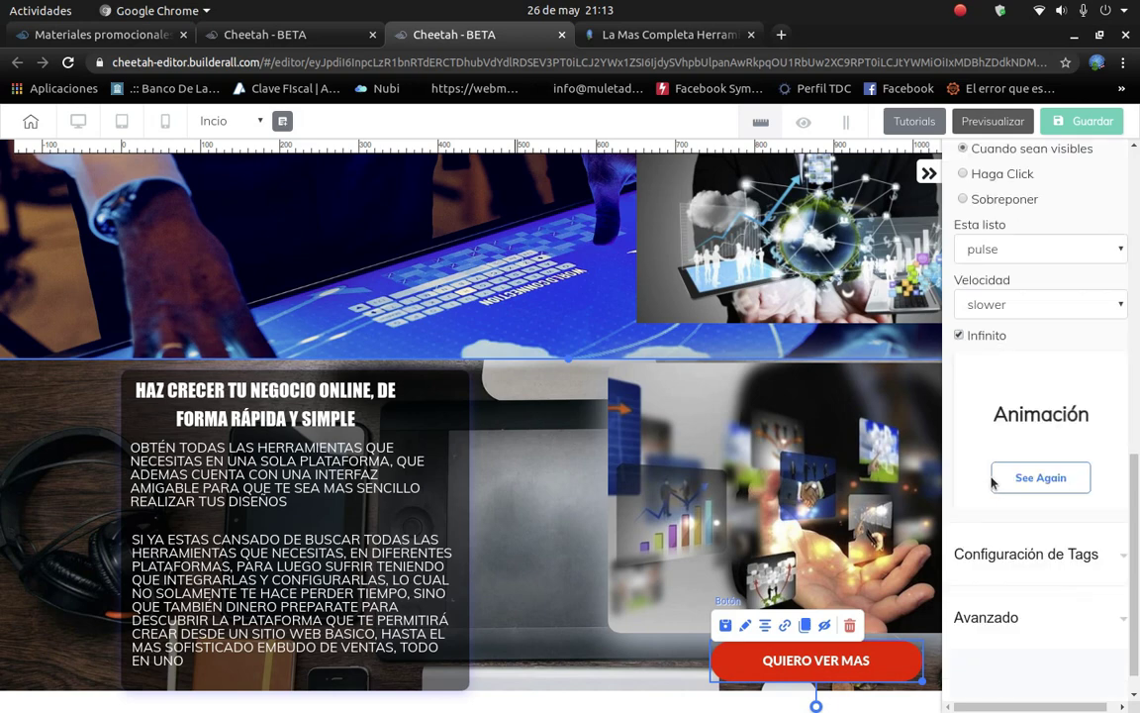
click(666, 678)
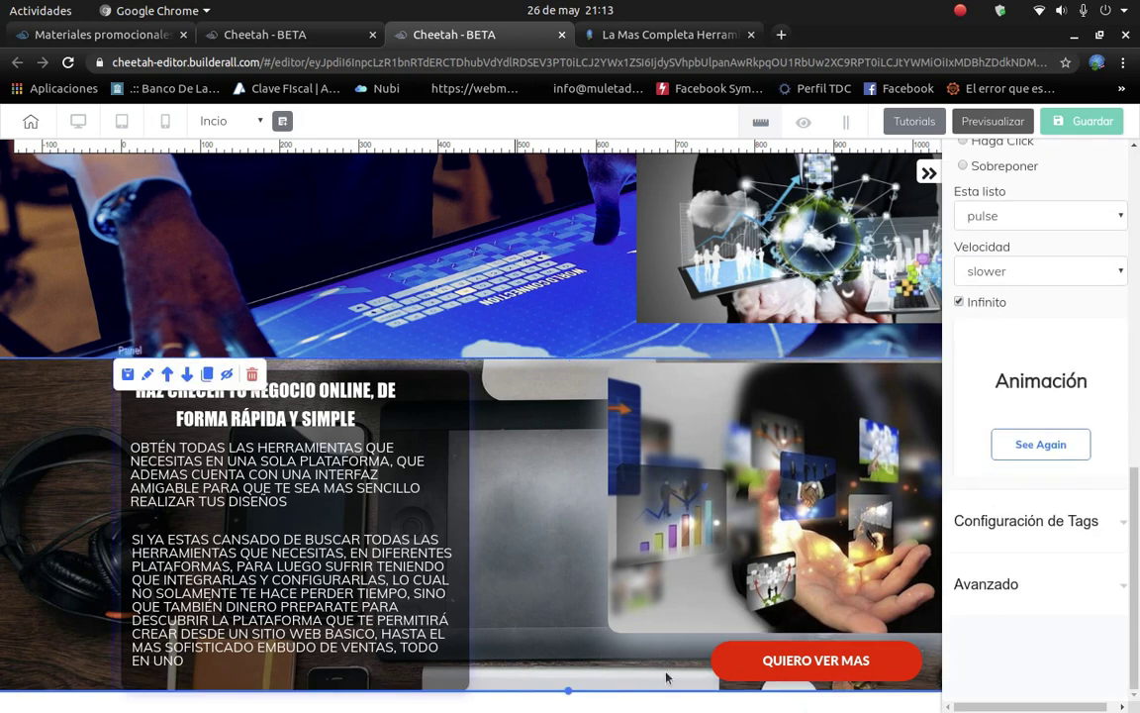
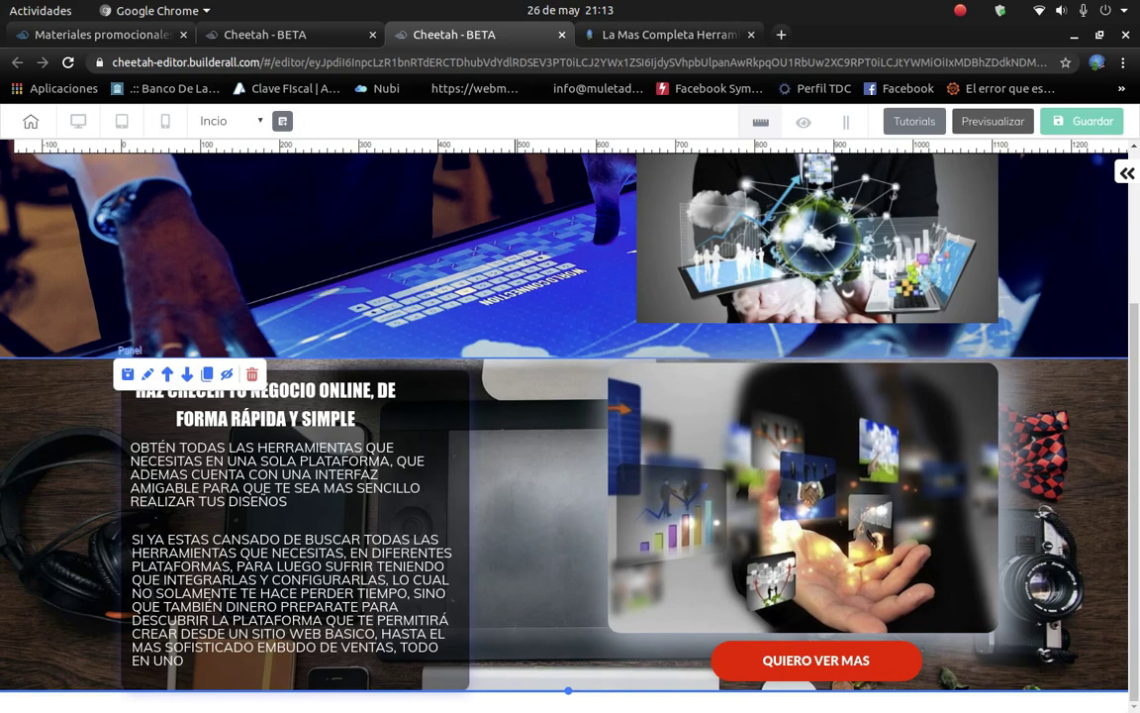
Move the HAZ CRECER TU NEGOCIO ONLINE text box out of its panel and the hand image to the panel's left side.
scroll(1023, 406, up, 2)
scroll(985, 458, down, 3)
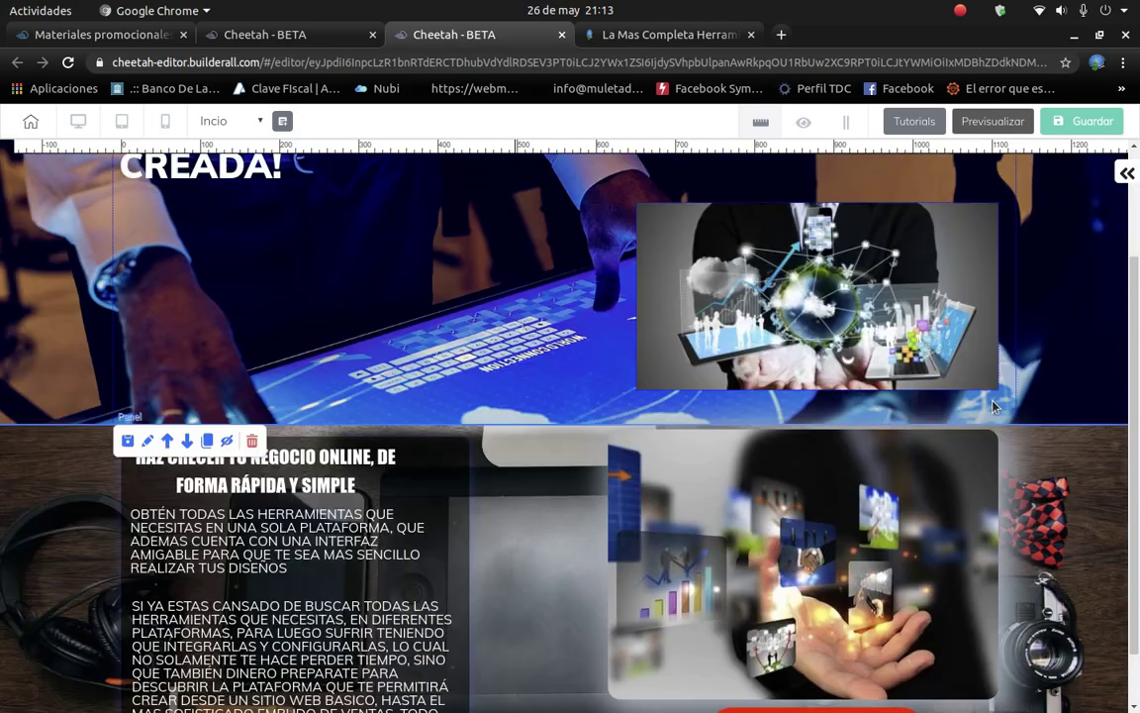
scroll(496, 607, down, 2)
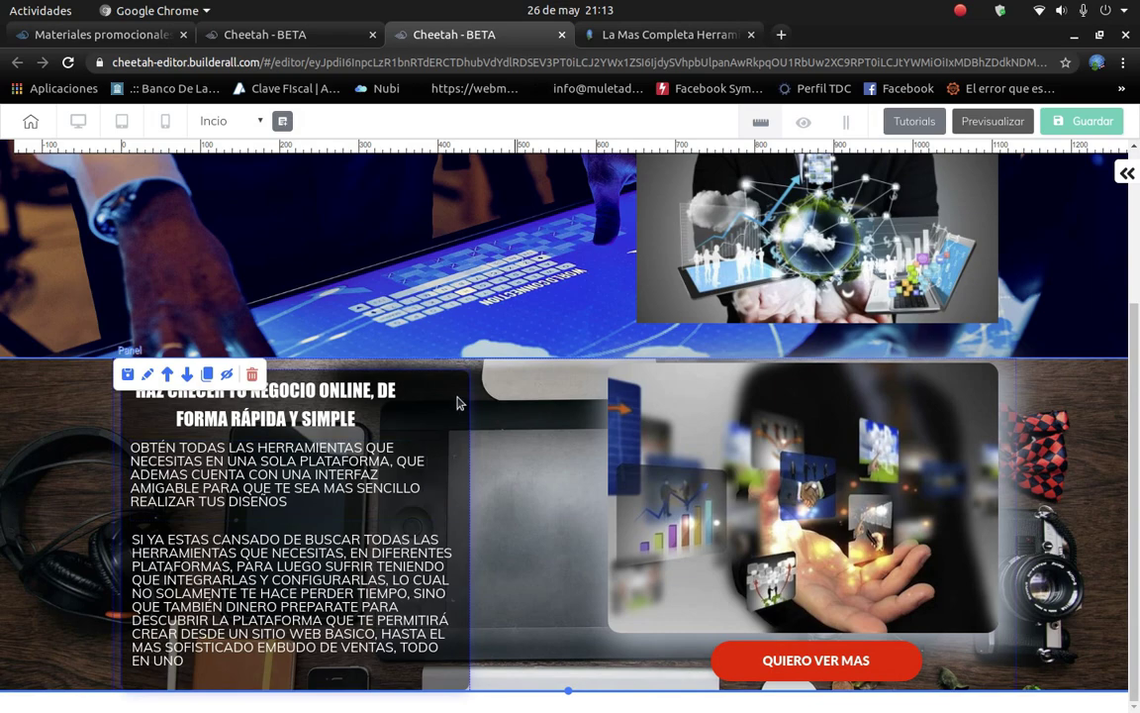
drag(457, 403, 581, 255)
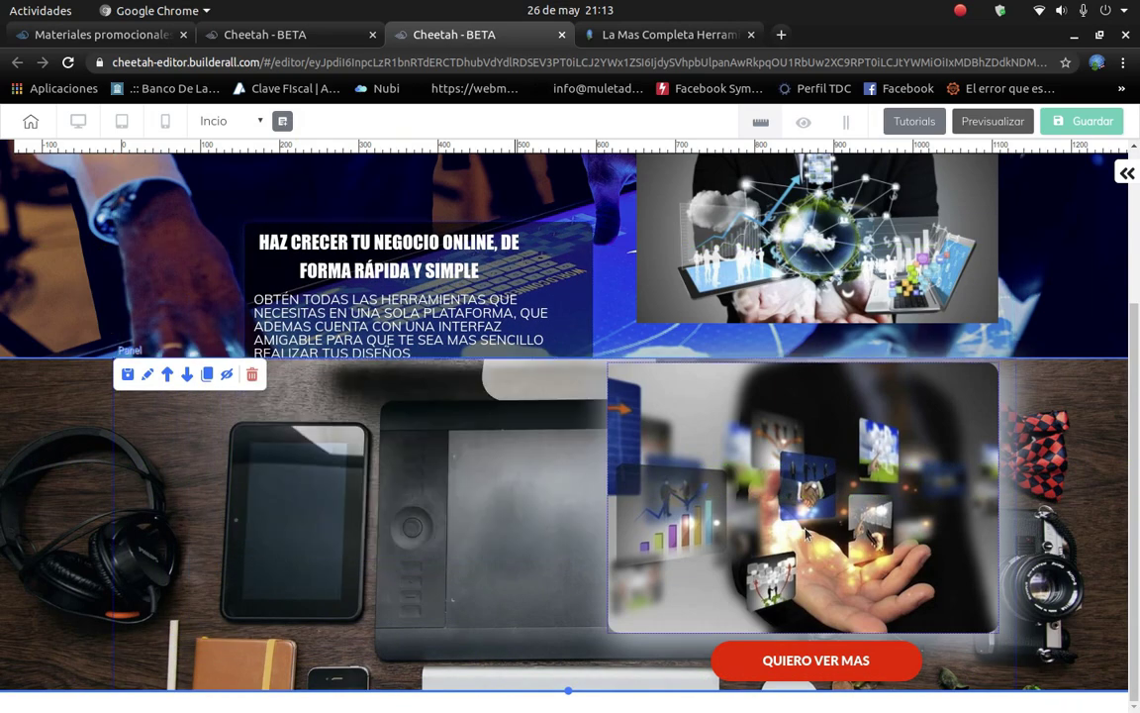
drag(806, 535, 331, 550)
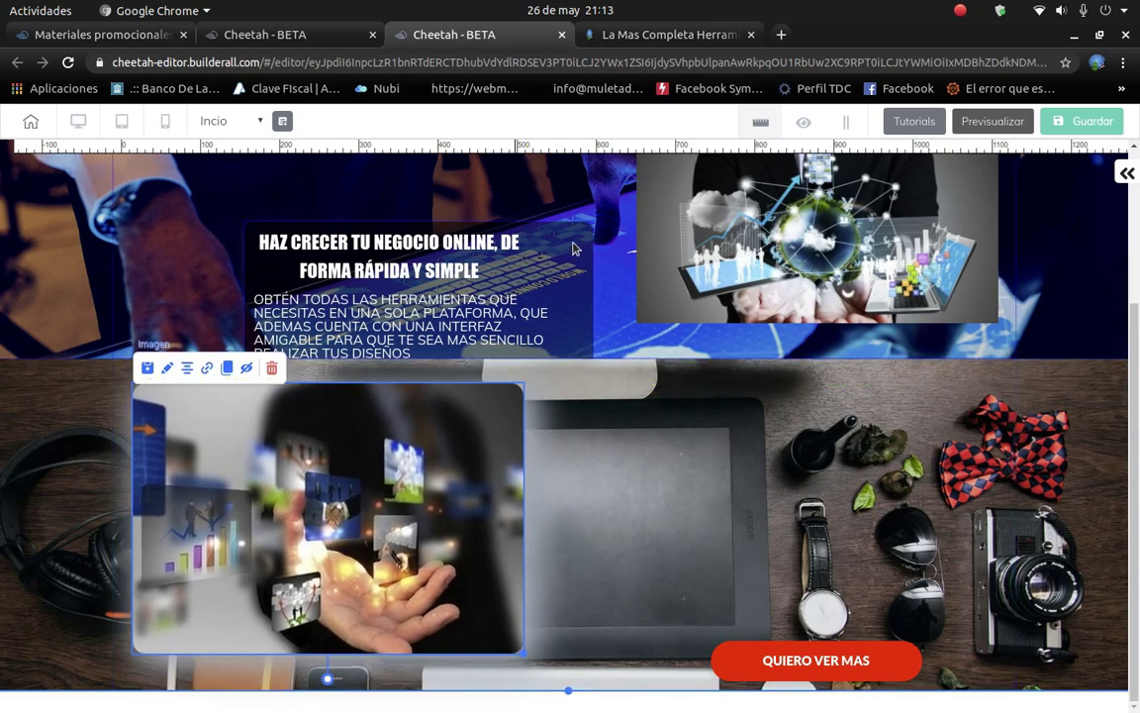
drag(584, 240, 921, 709)
scroll(939, 644, down, 3)
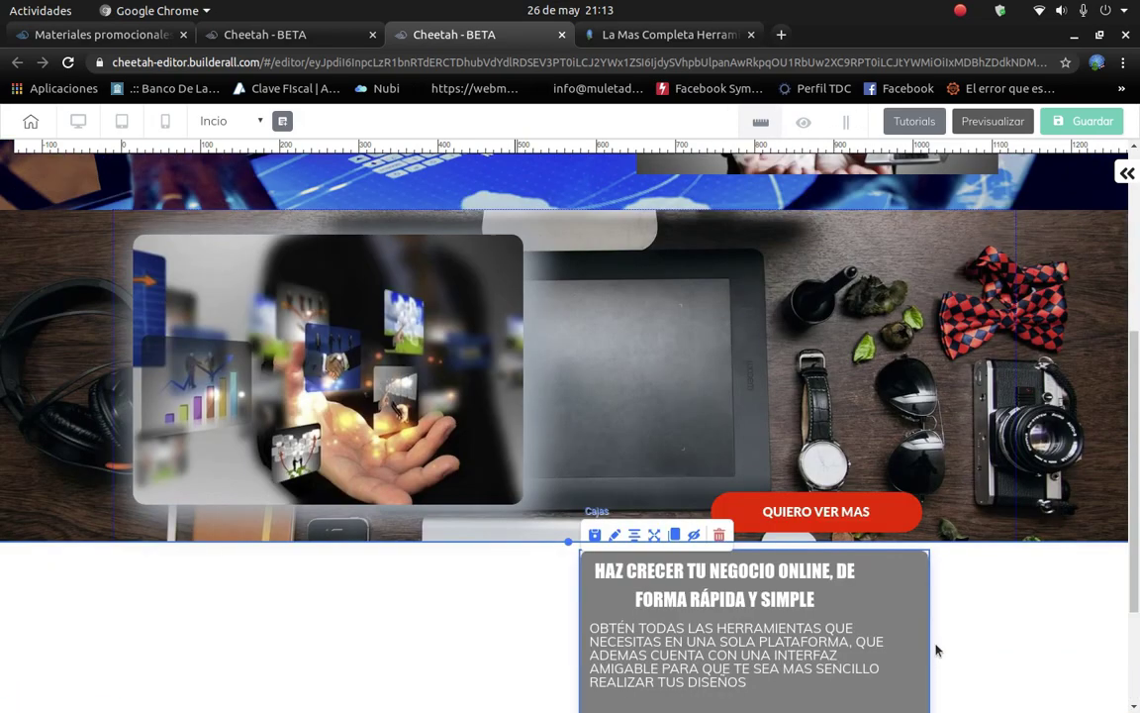
Place the QUIERO VER MAS button centred beneath the hand image and the text box on the panel's right side.
drag(857, 494, 670, 452)
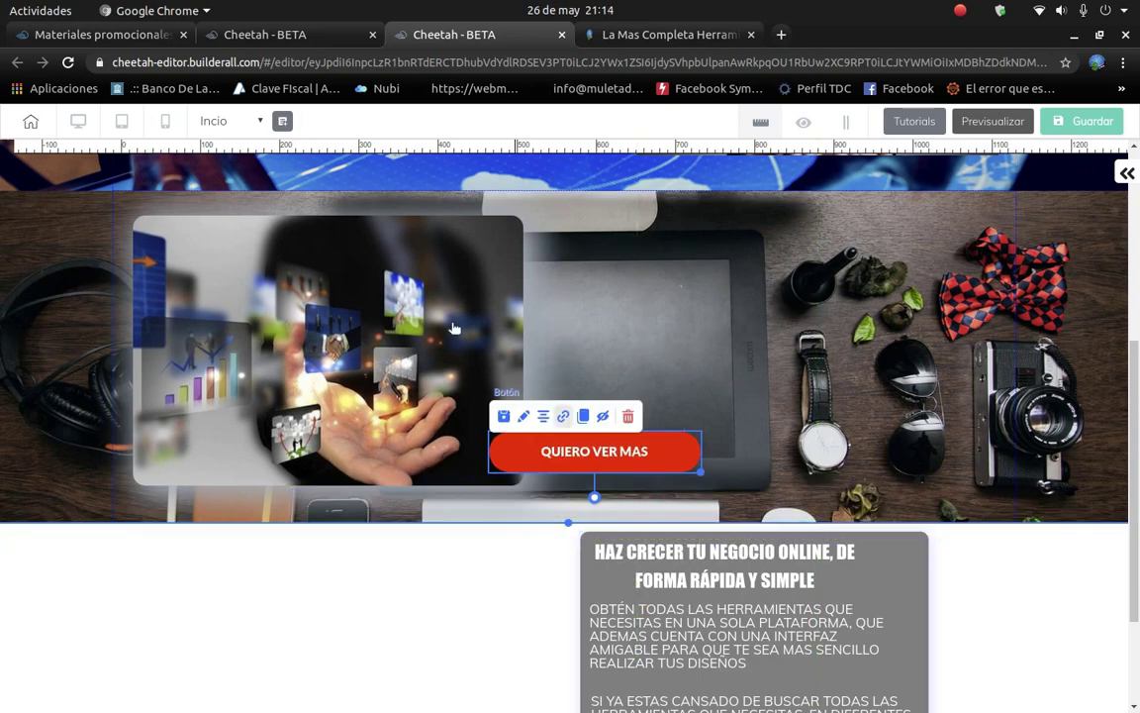
drag(493, 263, 490, 243)
drag(698, 452, 427, 493)
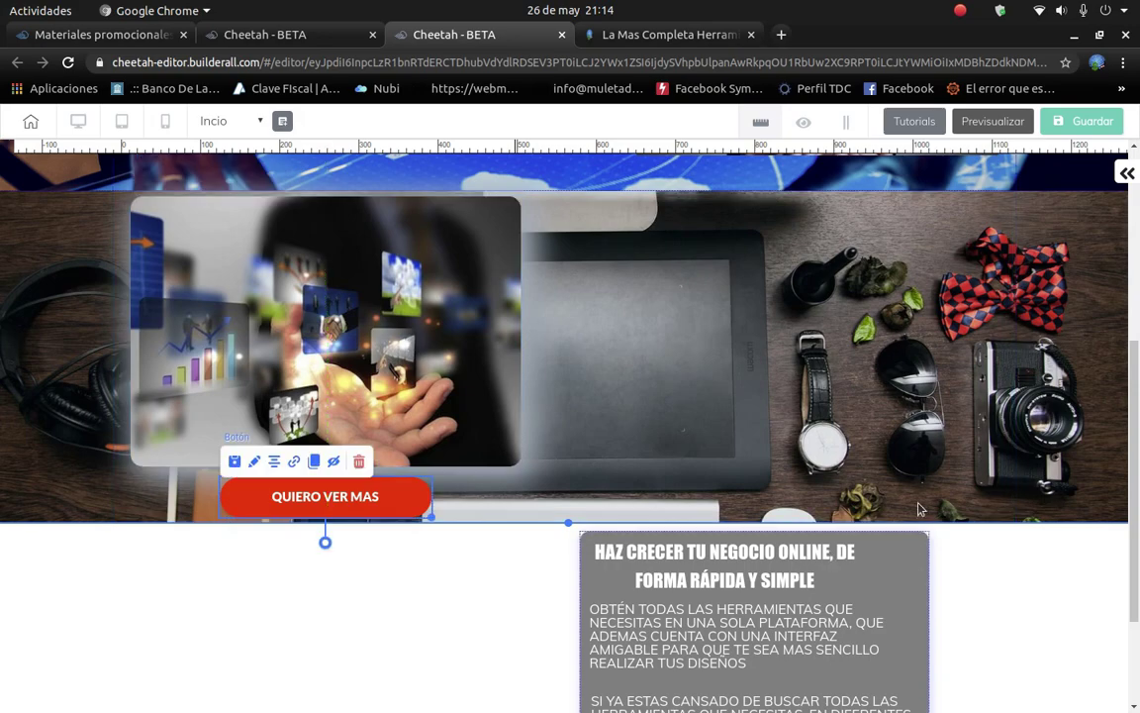
drag(921, 546, 979, 381)
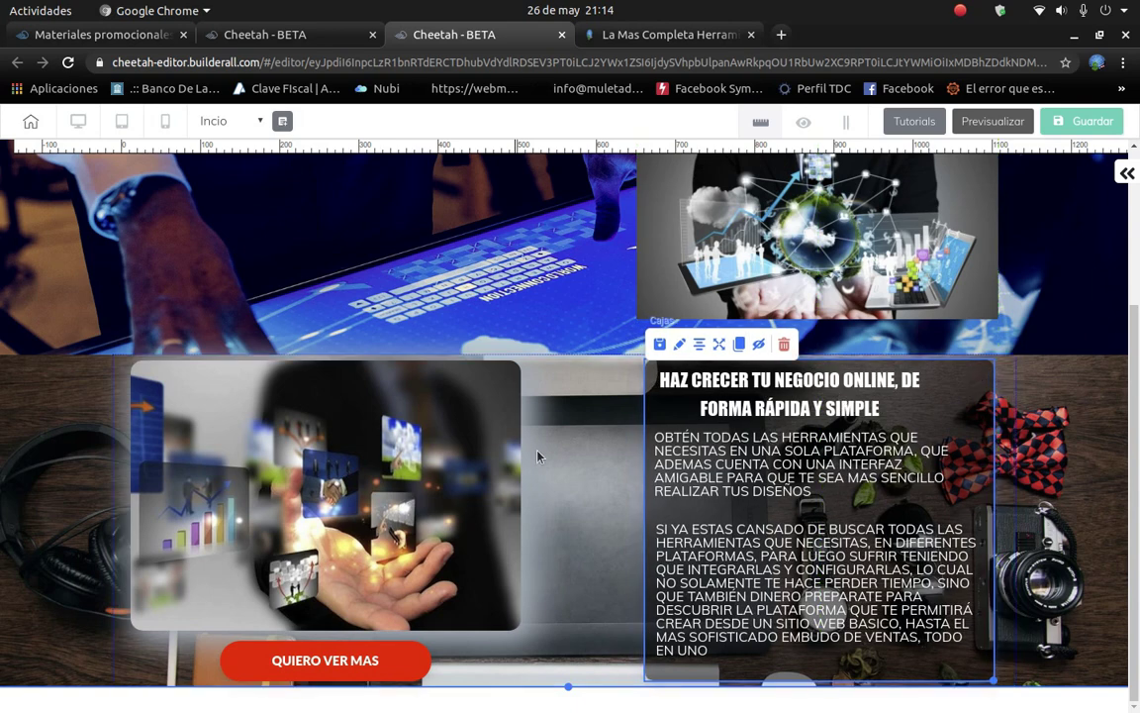
click(594, 432)
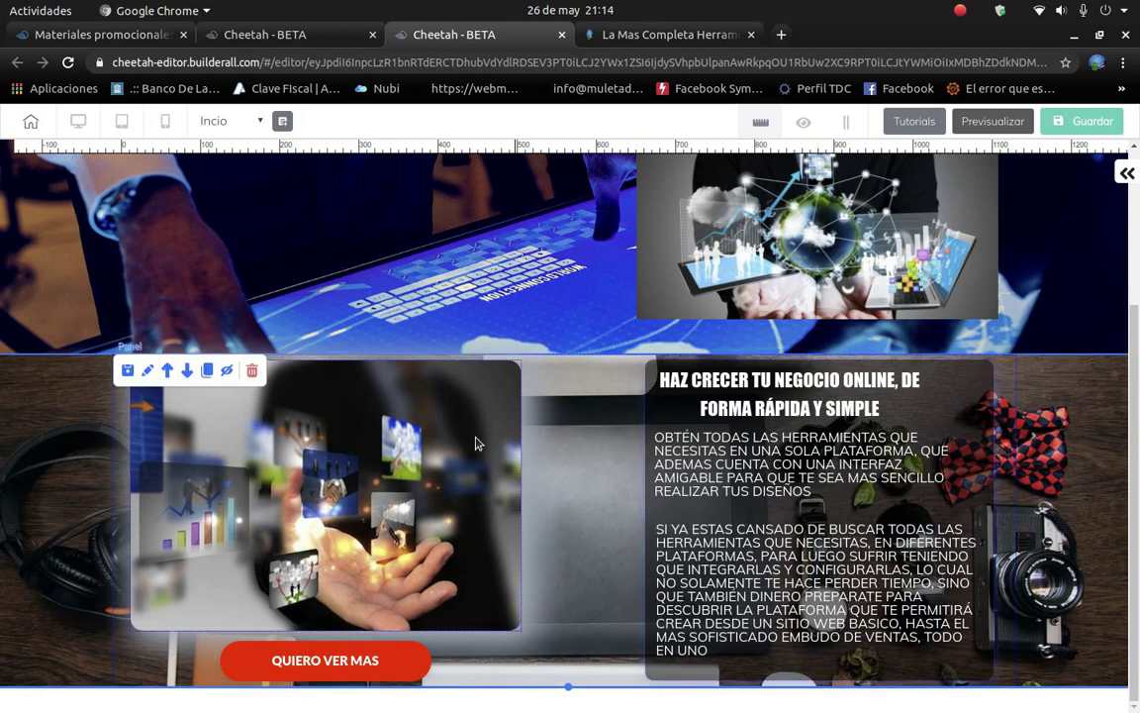
Add a blank panel (Panel en blanco) below the panel with the QUIERO VER MAS button.
click(1127, 174)
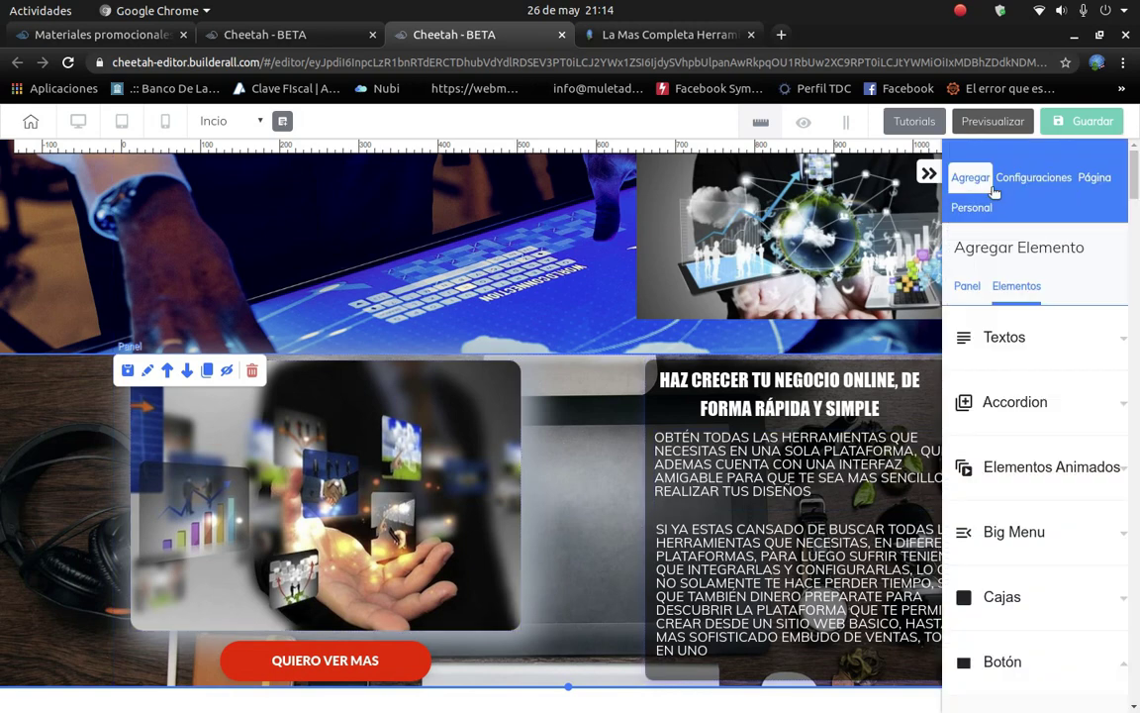
click(967, 287)
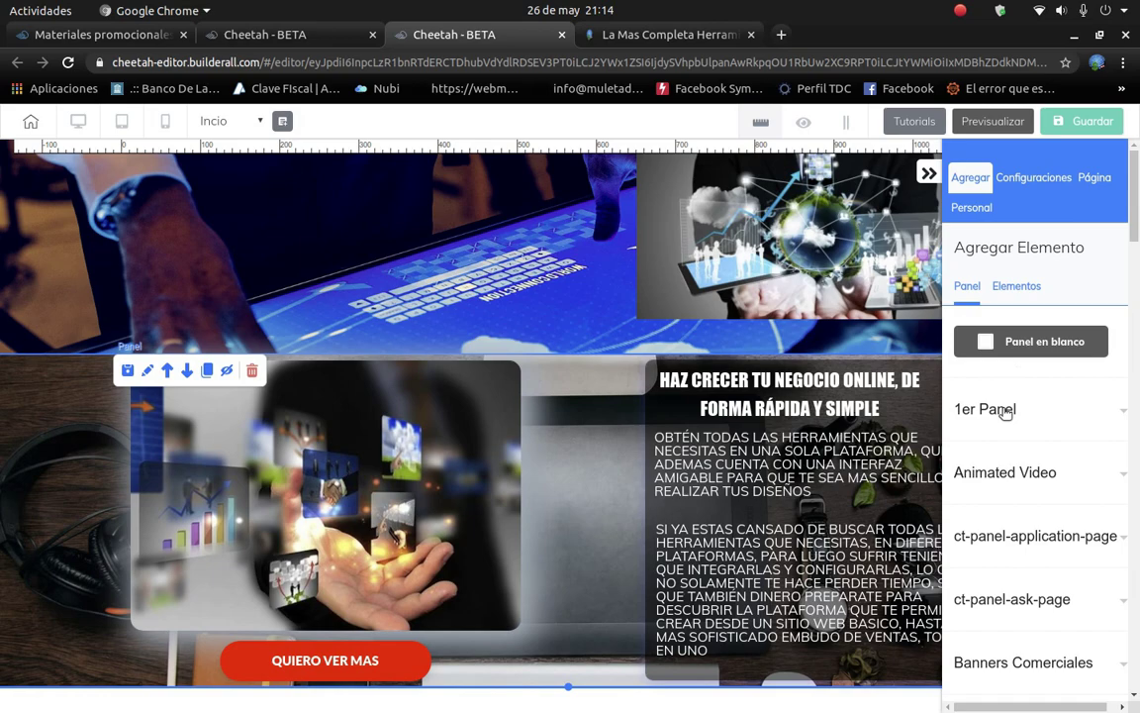
click(1019, 343)
scroll(1018, 396, down, 2)
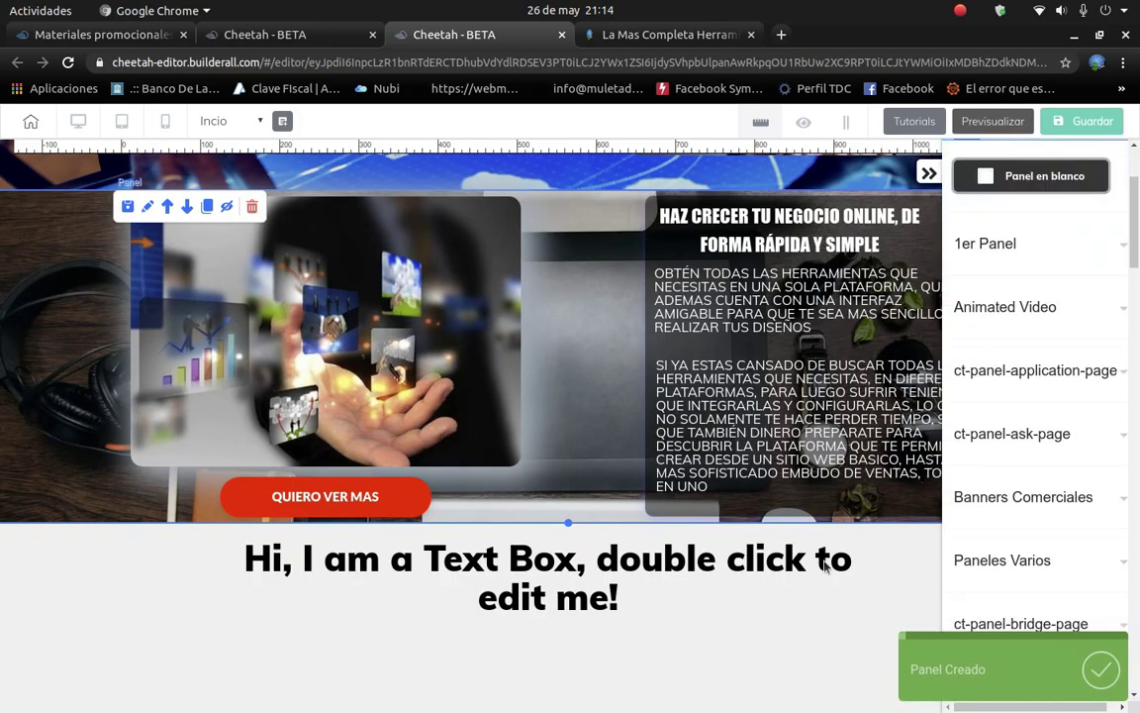
scroll(693, 555, down, 2)
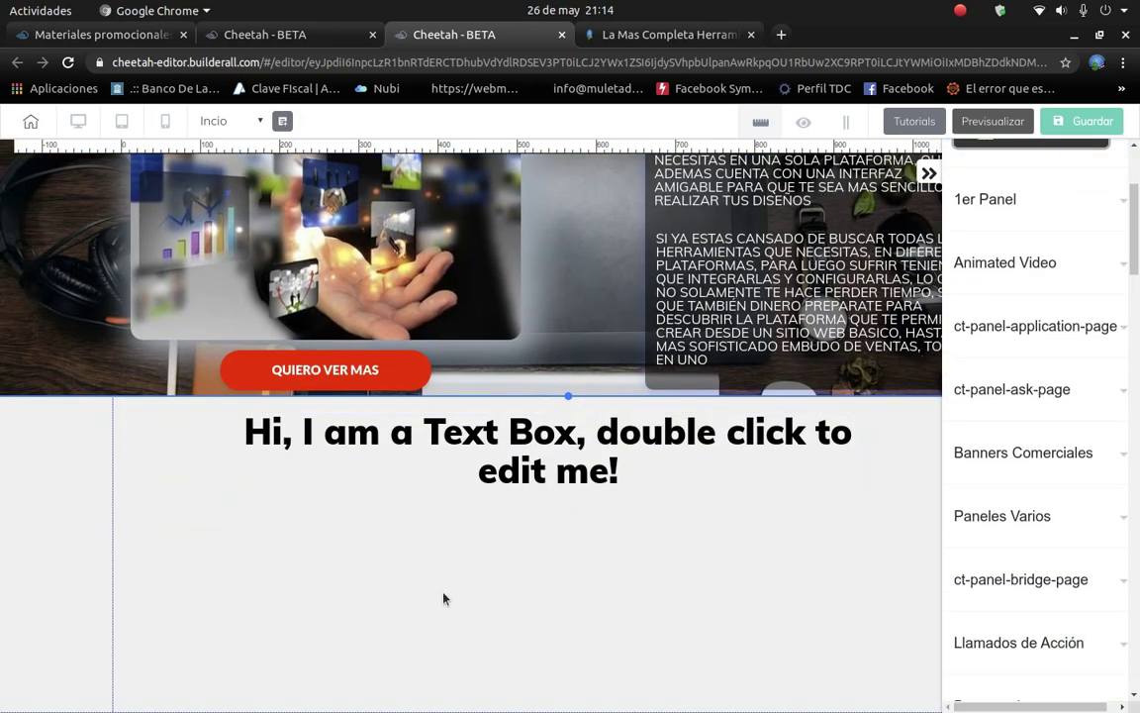
Open the new blank panel's background image selection and show the stock images (Imagenes).
click(430, 655)
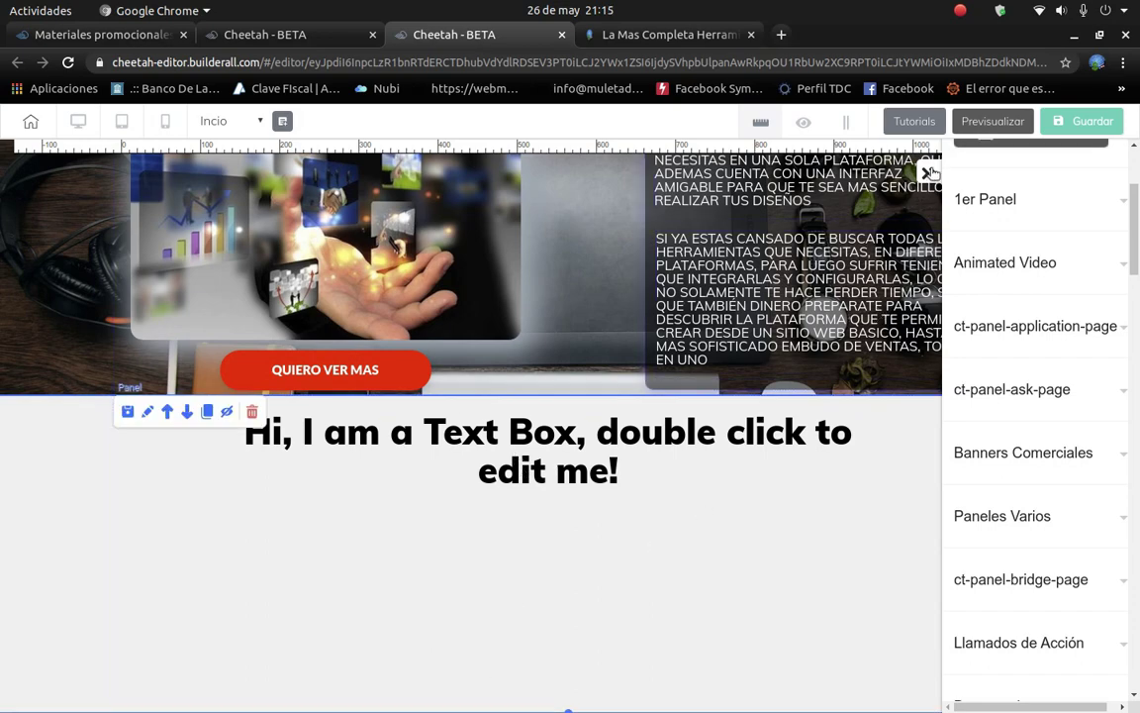
click(148, 411)
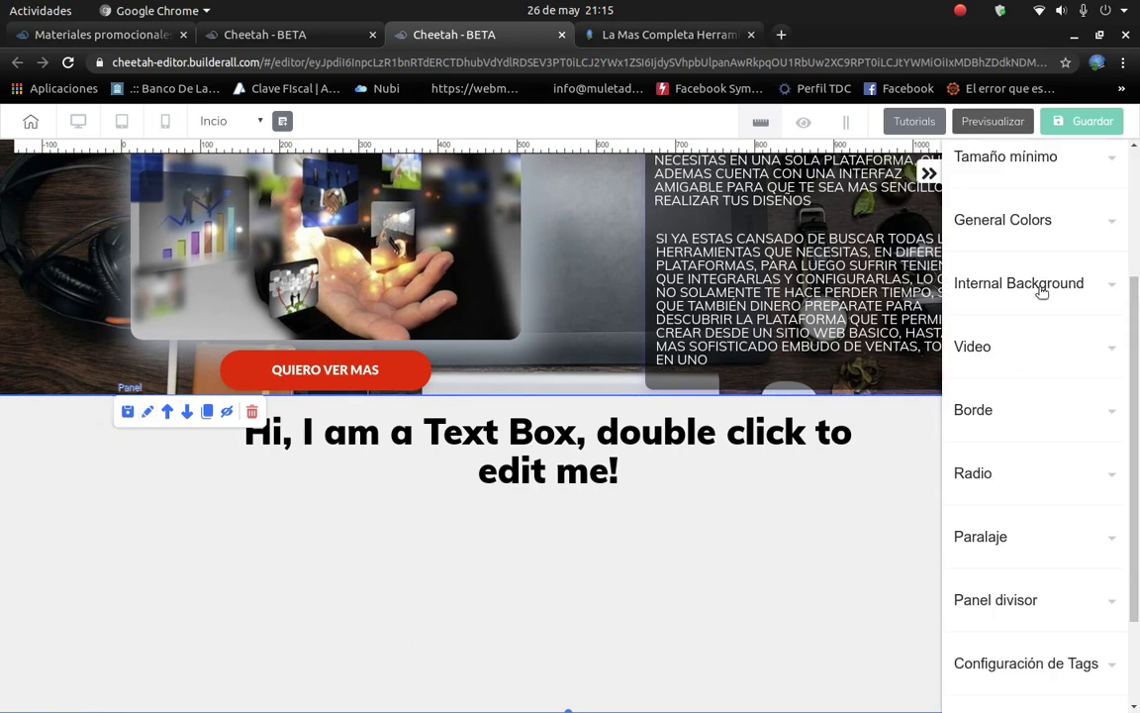
click(1036, 237)
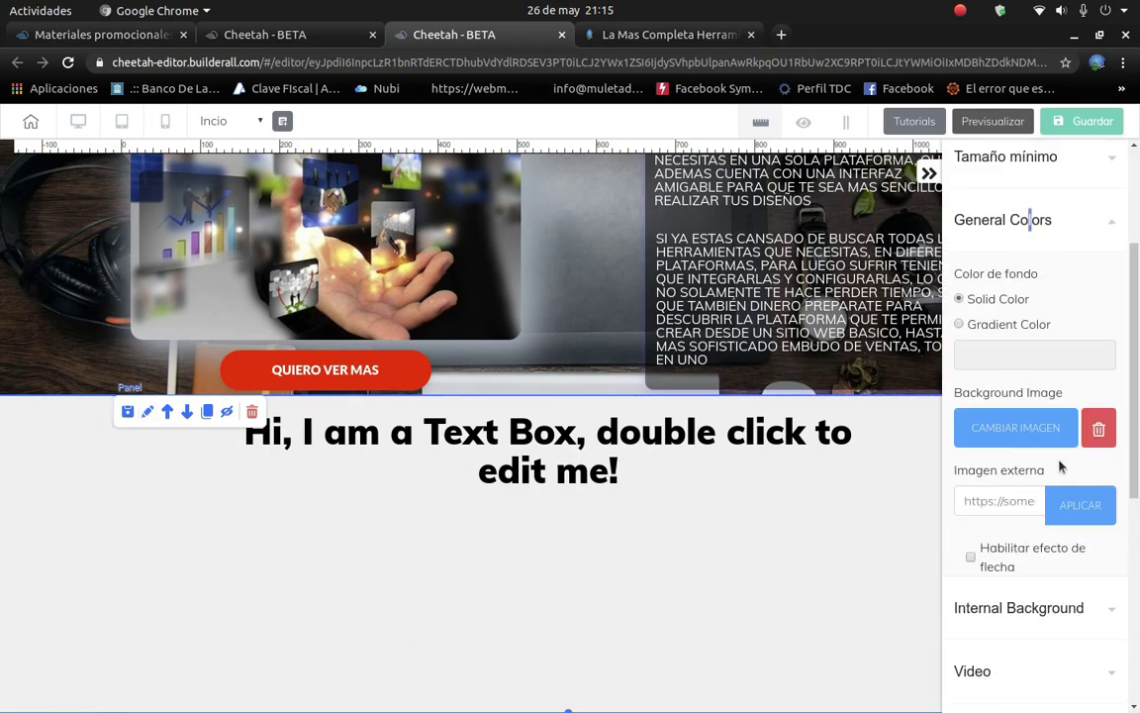
click(1036, 438)
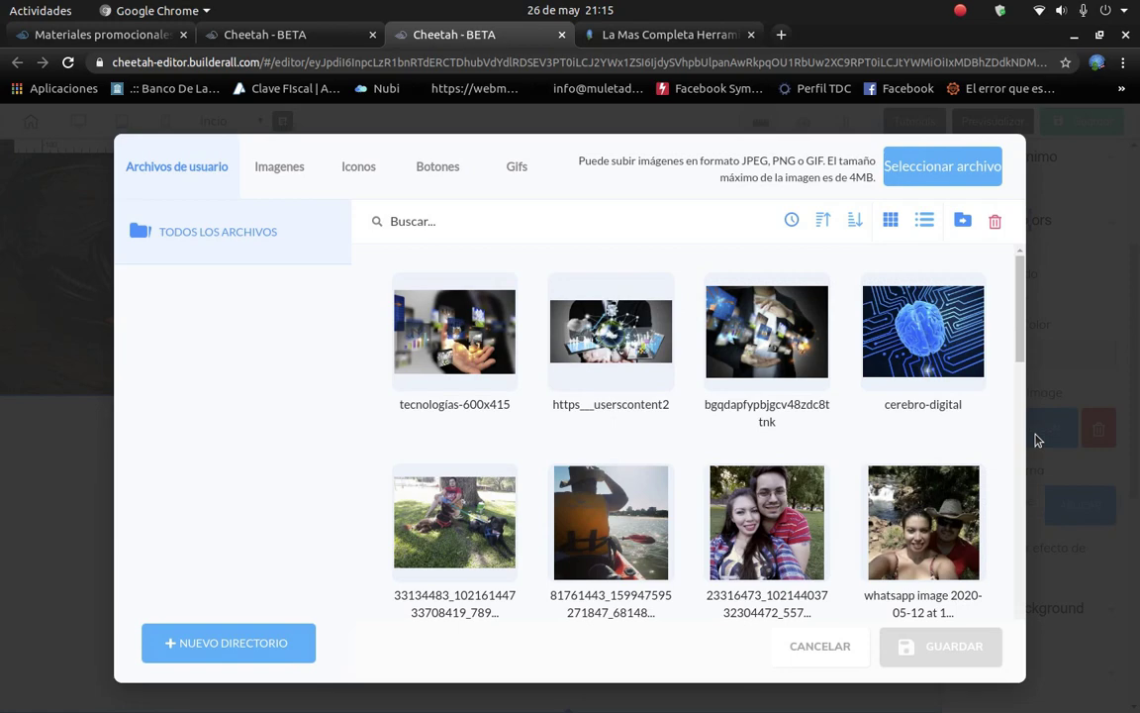
click(298, 165)
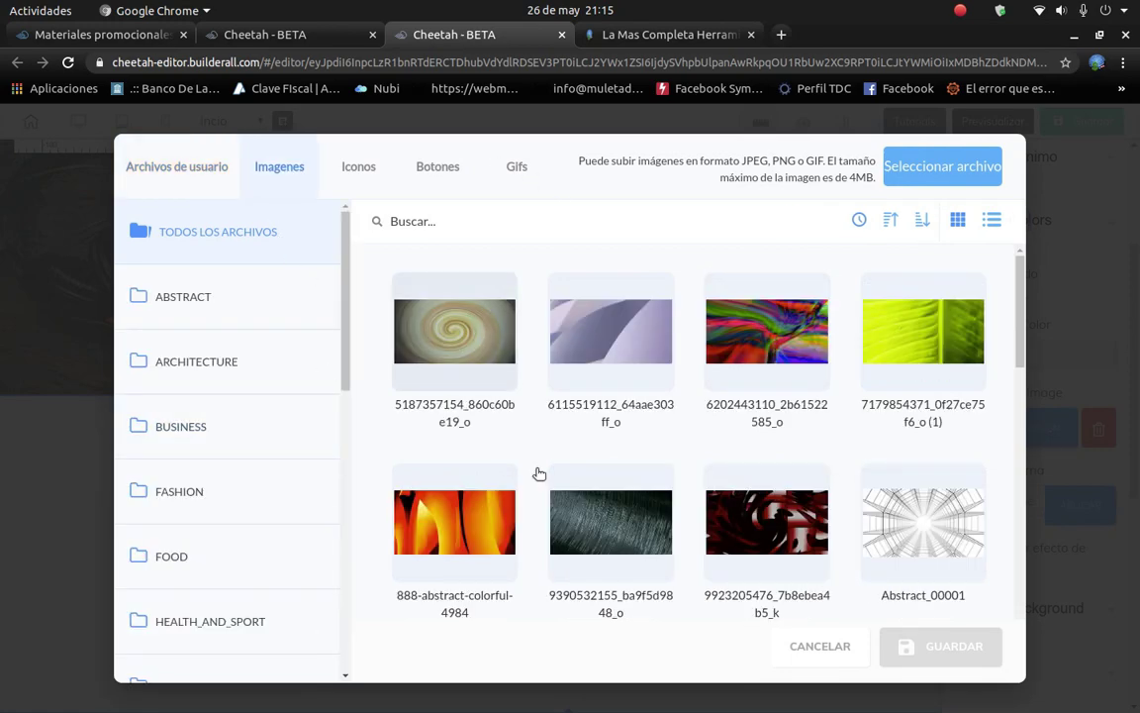
Set business-documents-PUAM37R from the BUSINESS folder as the new panel's background image.
scroll(227, 540, down, 5)
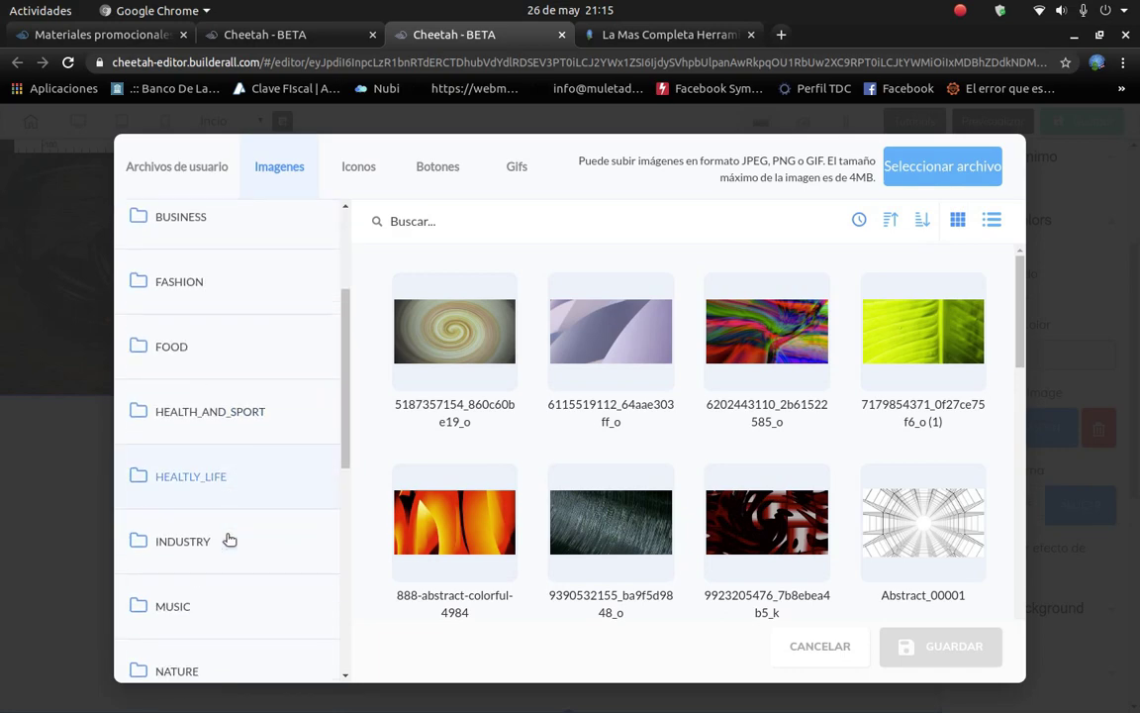
scroll(244, 564, down, 5)
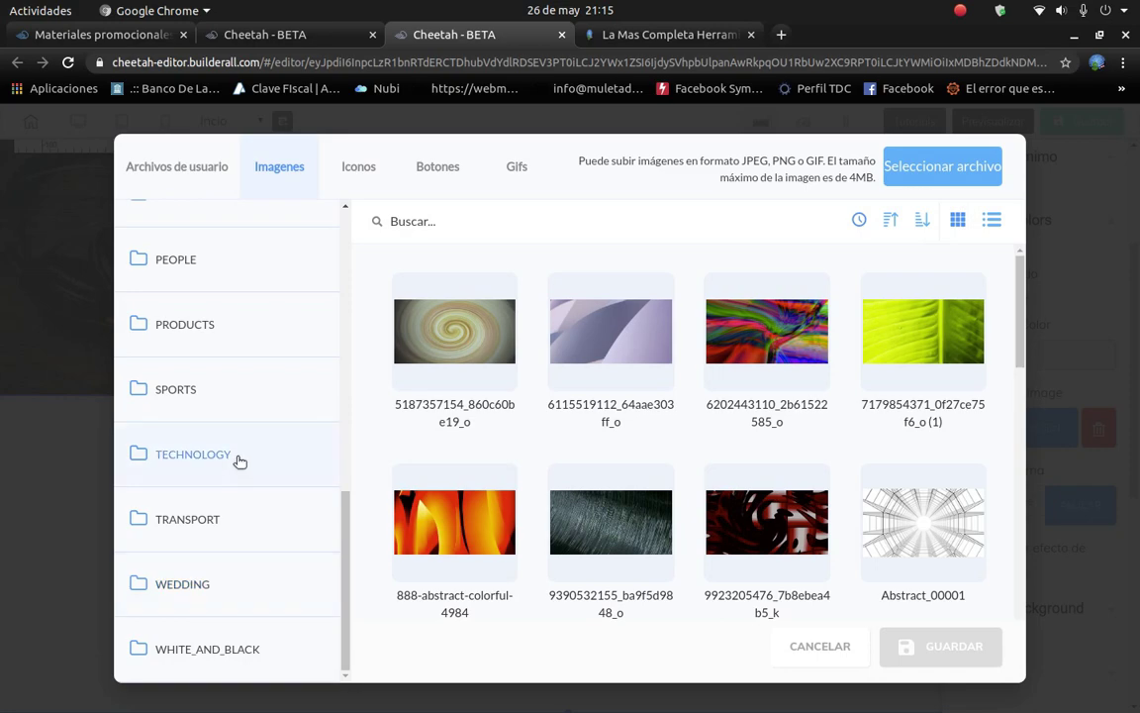
scroll(158, 316, up, 5)
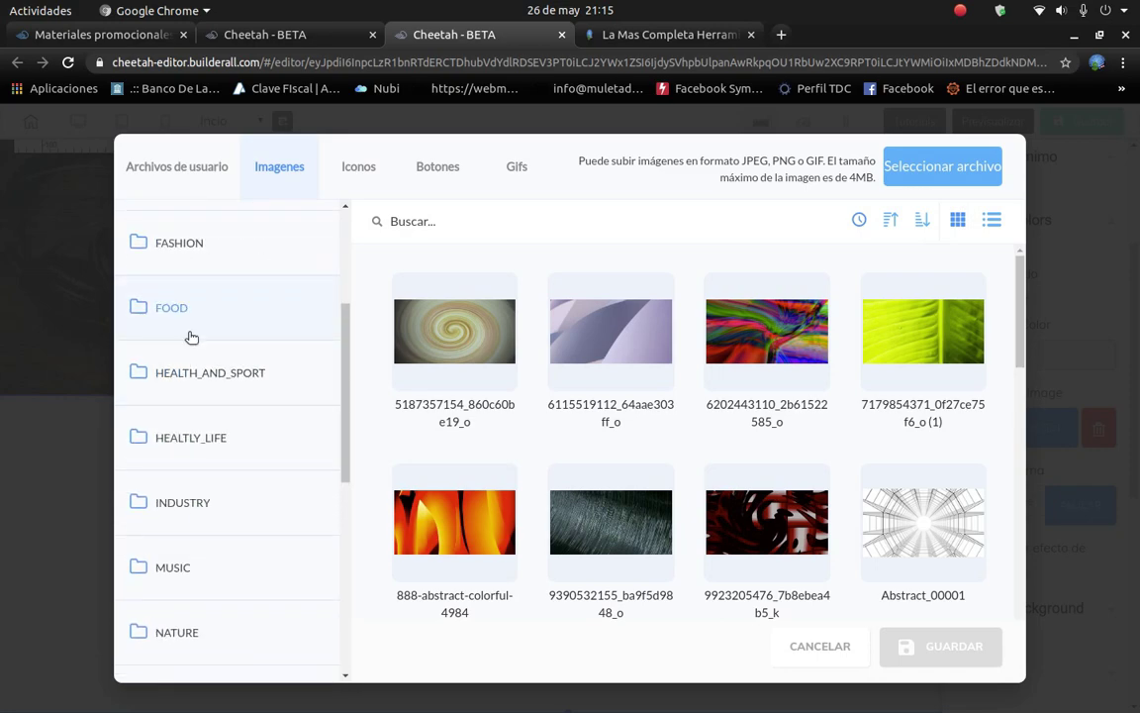
scroll(191, 338, up, 4)
click(218, 441)
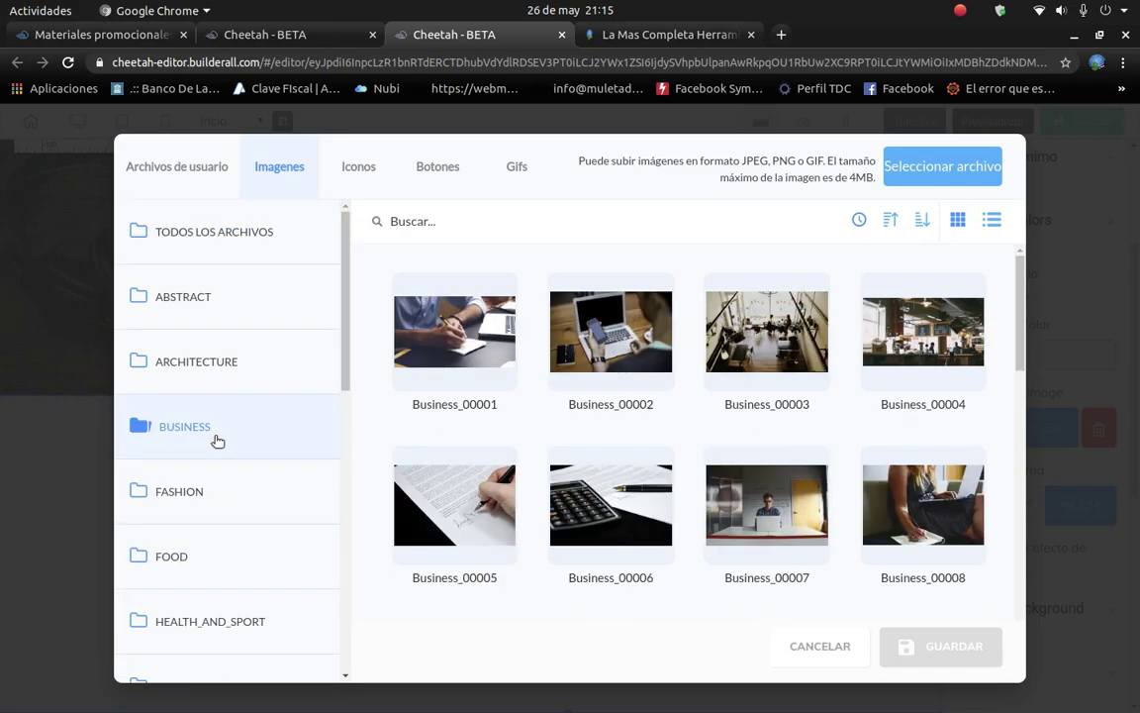
scroll(721, 387, down, 3)
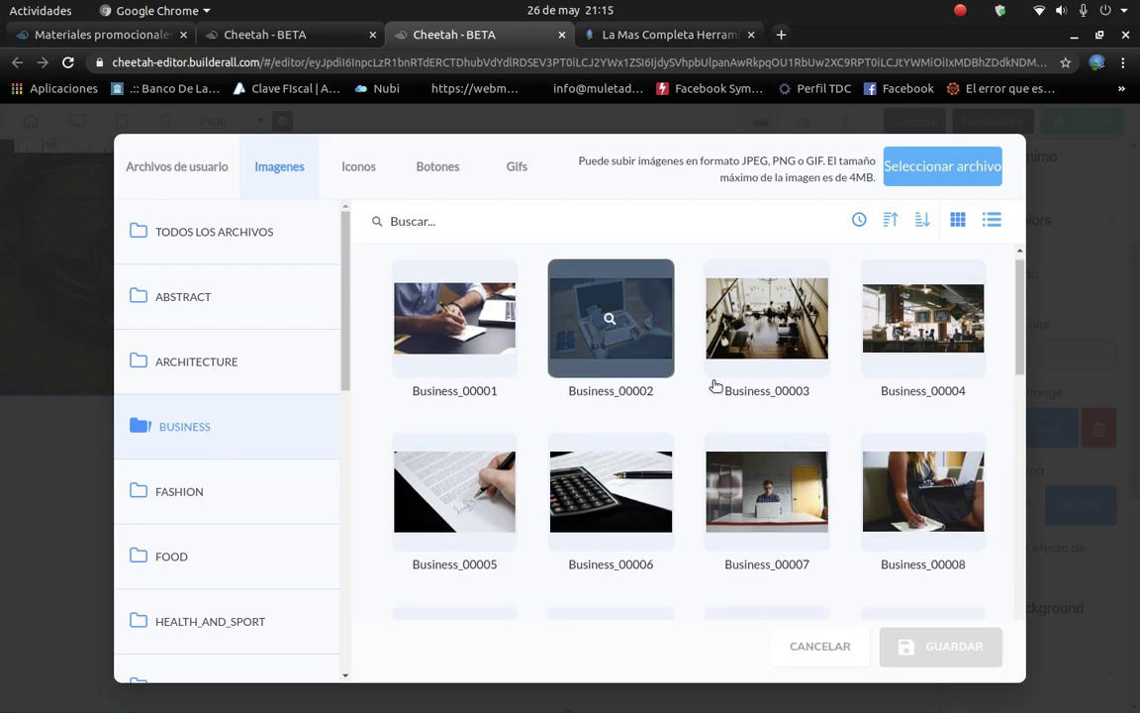
scroll(831, 550, down, 10)
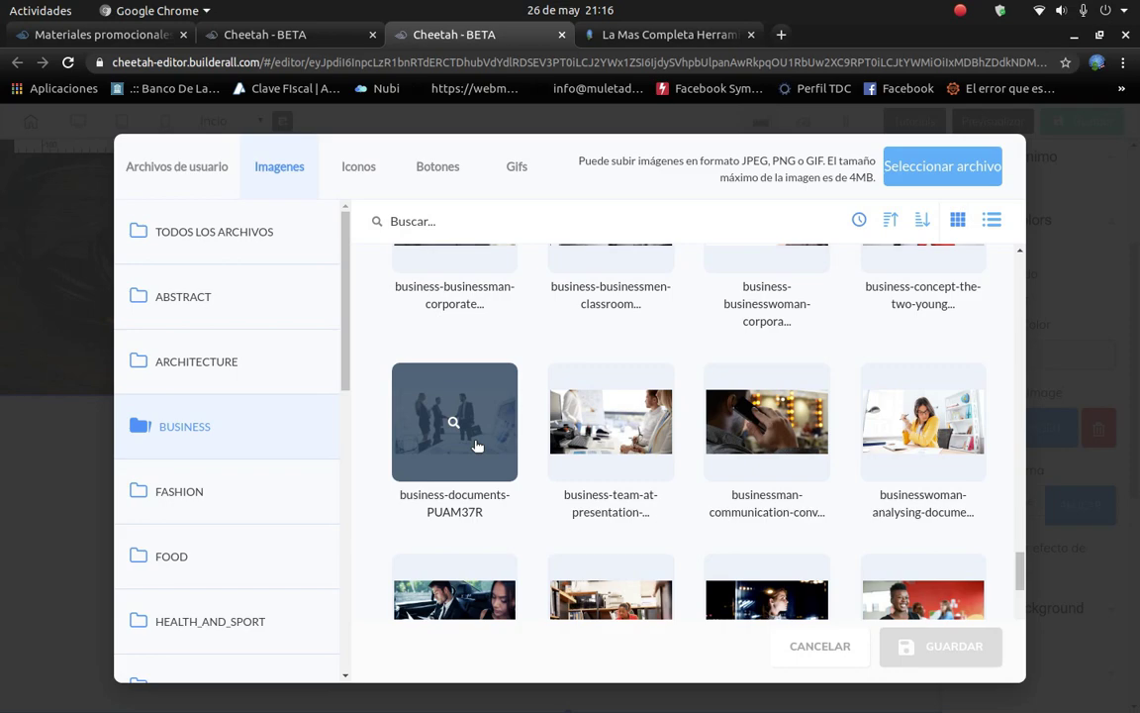
scroll(550, 451, down, 2)
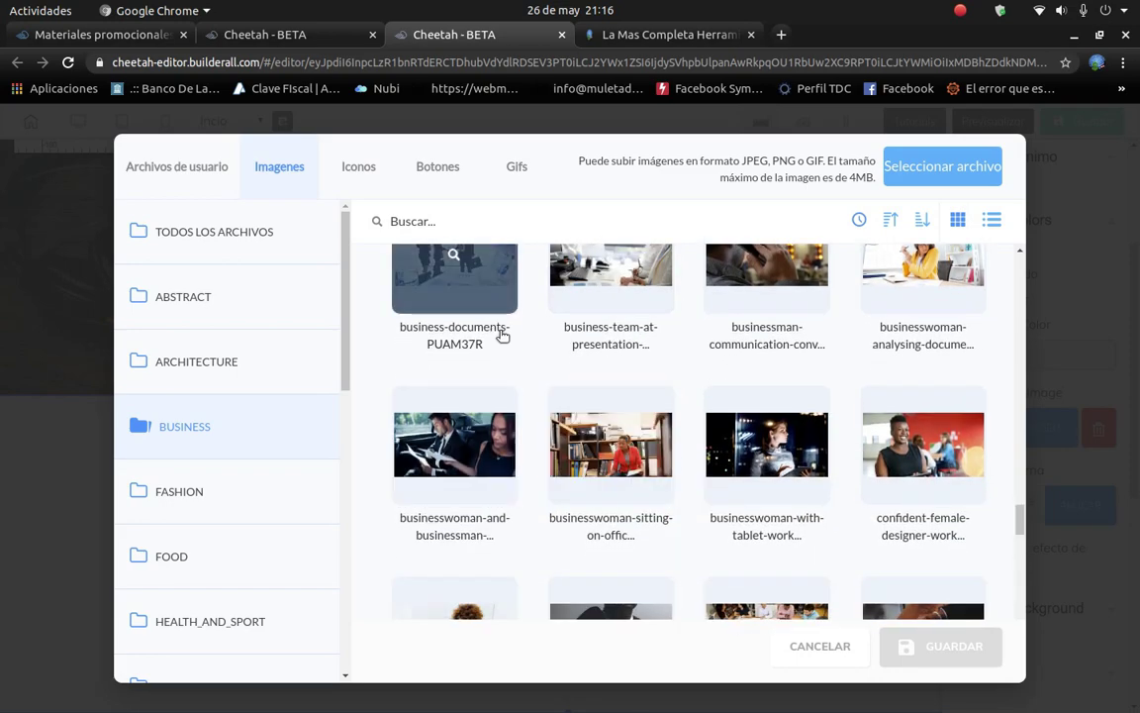
scroll(502, 335, down, 2)
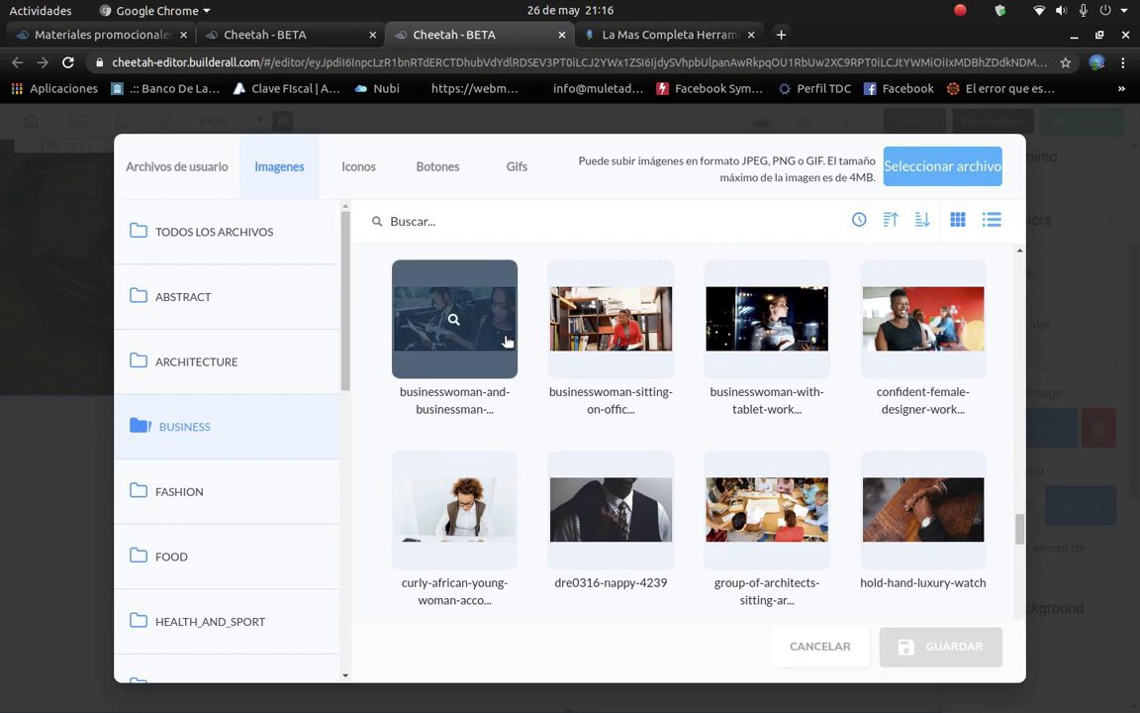
scroll(506, 341, up, 2)
click(507, 327)
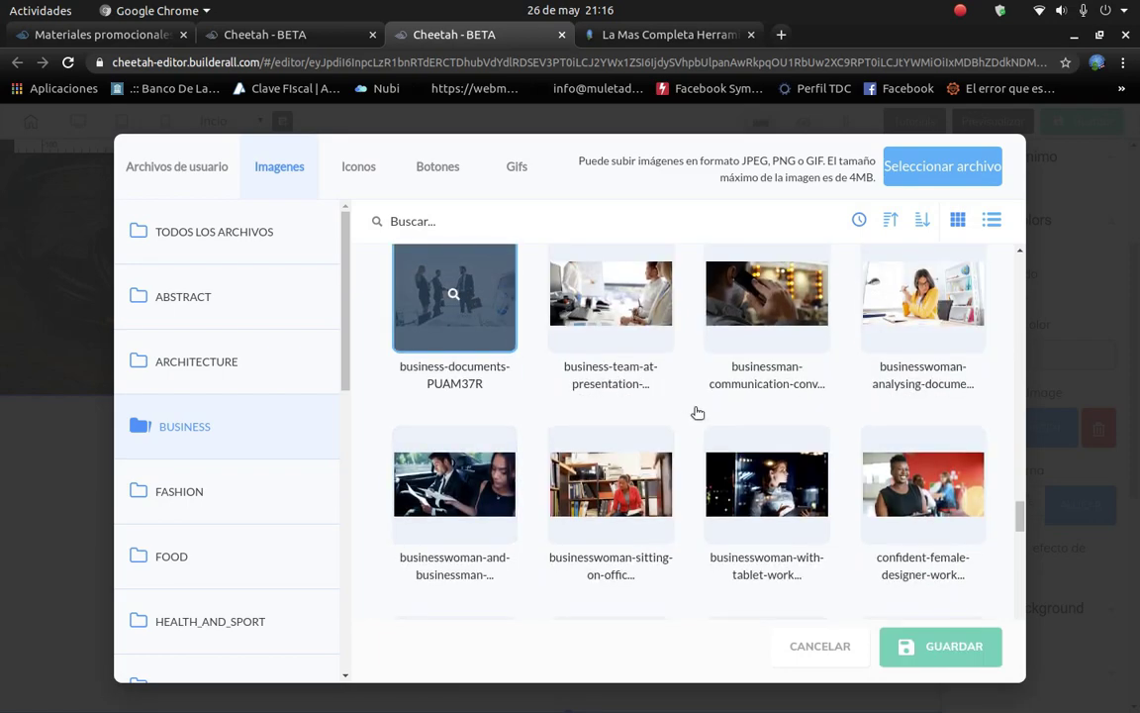
click(906, 656)
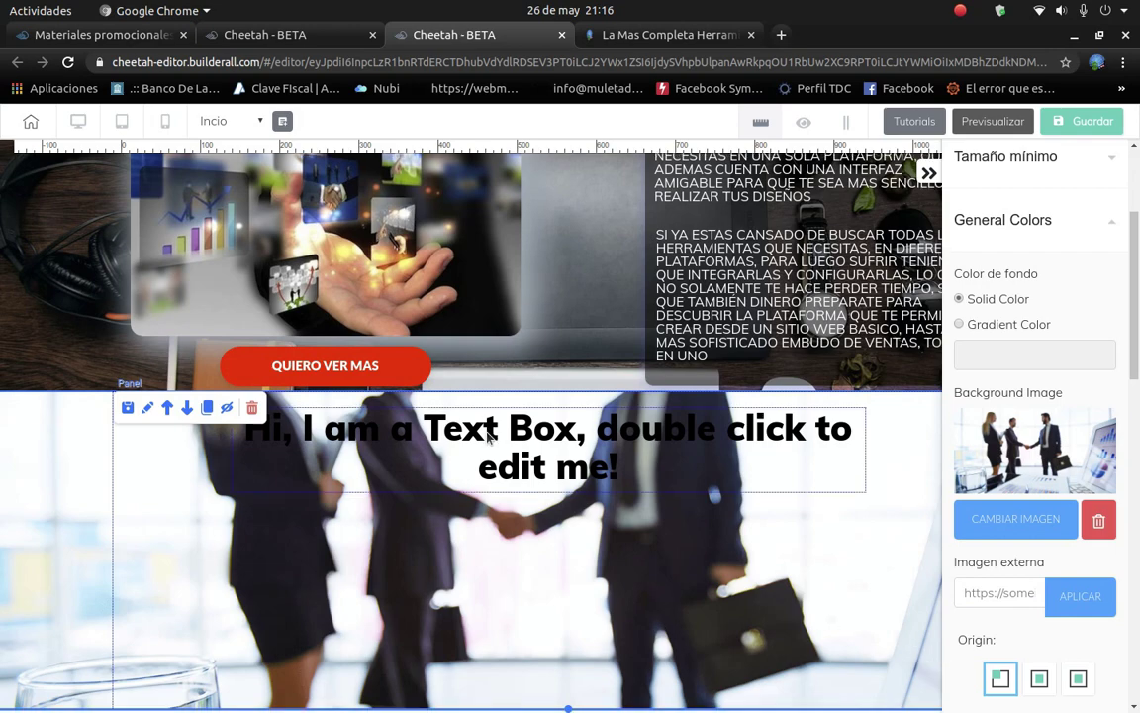
Switch to the published sample page and examine its "Espera! Aun Hay Mas!" section.
click(671, 33)
scroll(424, 505, down, 3)
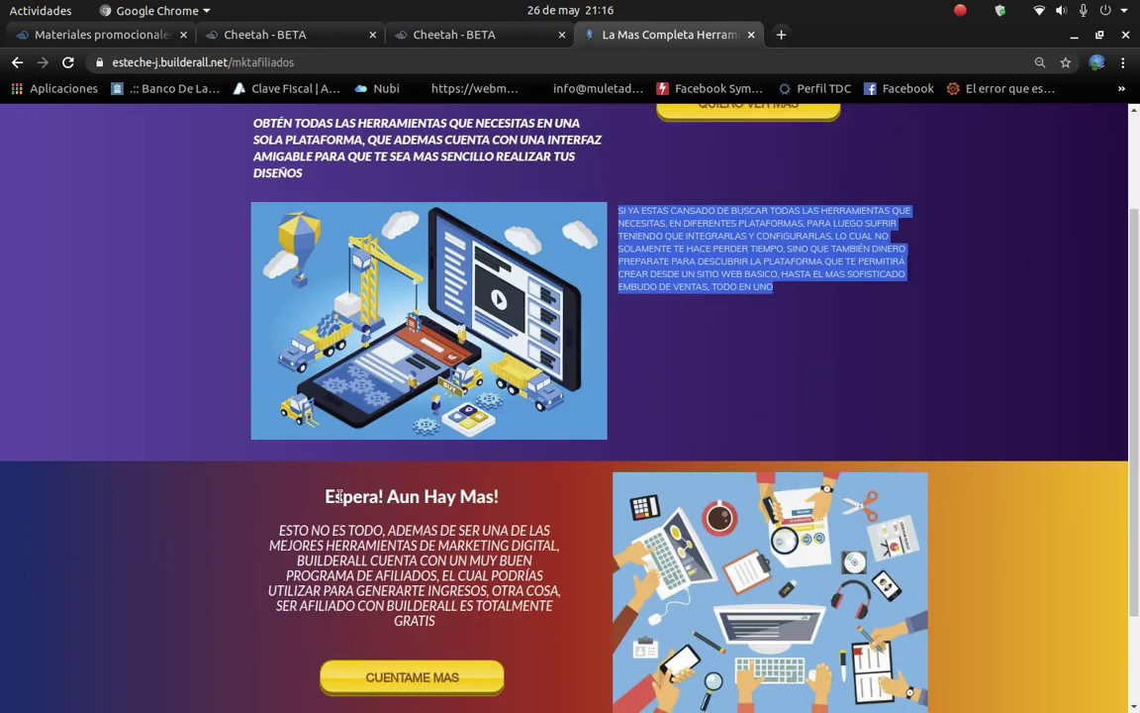
drag(317, 498, 510, 500)
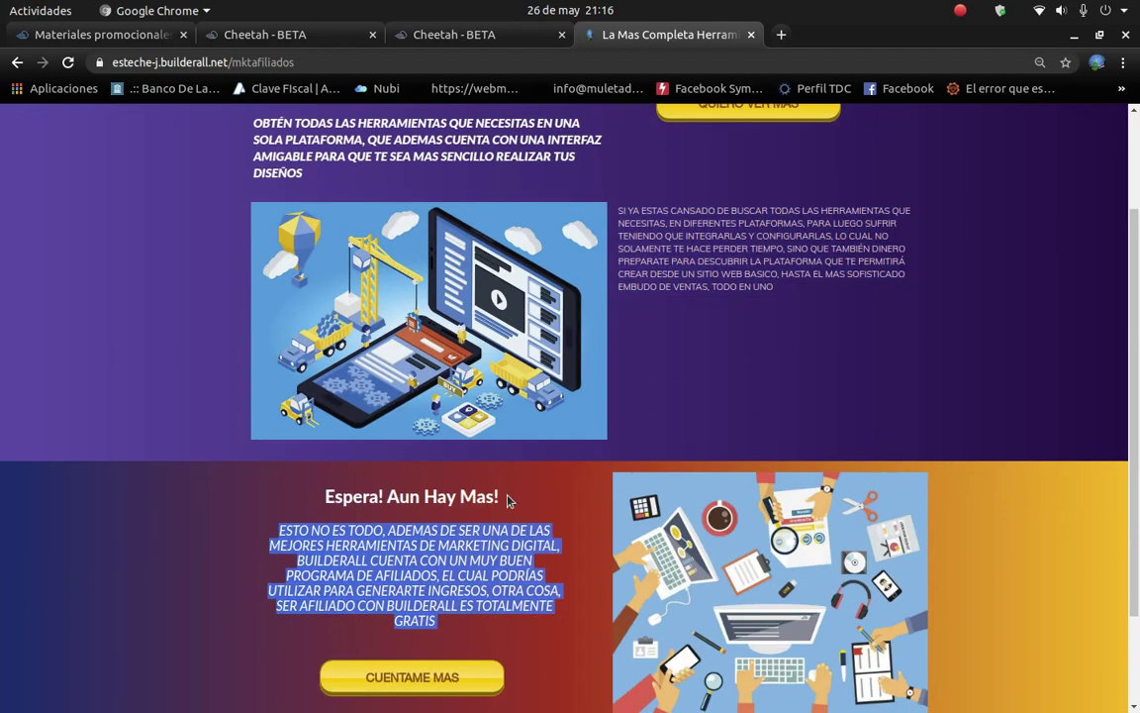
click(363, 526)
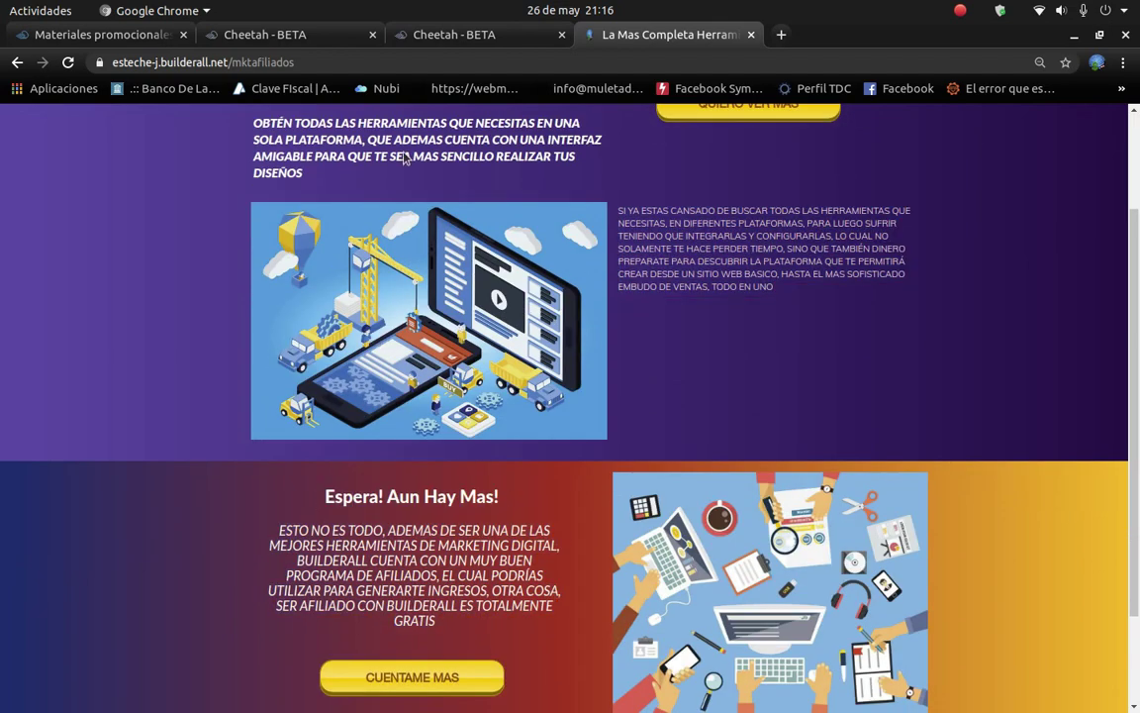
Return to the Cheetah editor and delete the placeholder text box from the new panel.
click(451, 36)
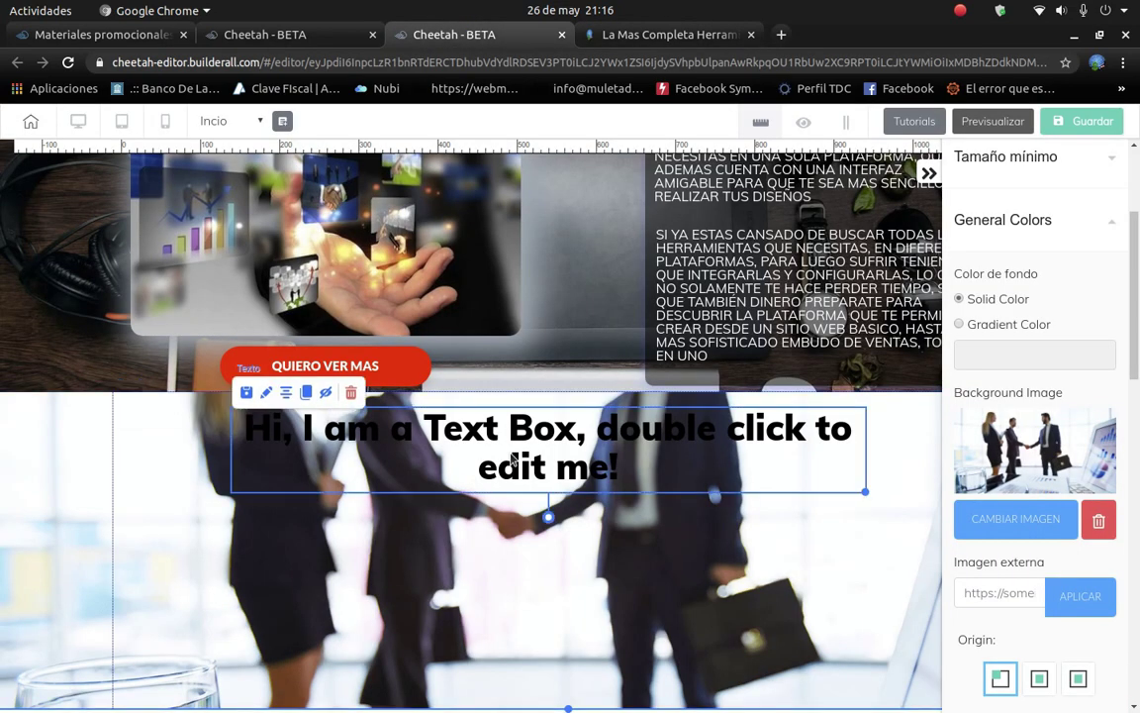
key(Delete)
click(623, 428)
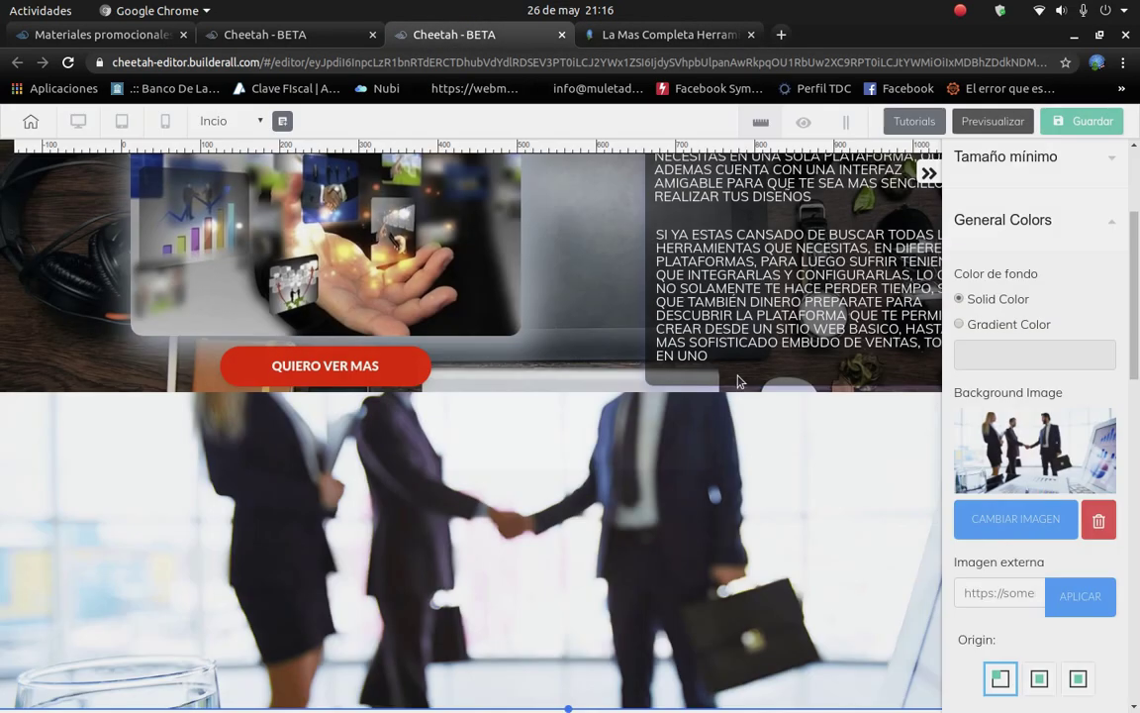
Add a Título H4 text element to the handshake panel and position it near the panel's upper-left area.
scroll(971, 248, up, 3)
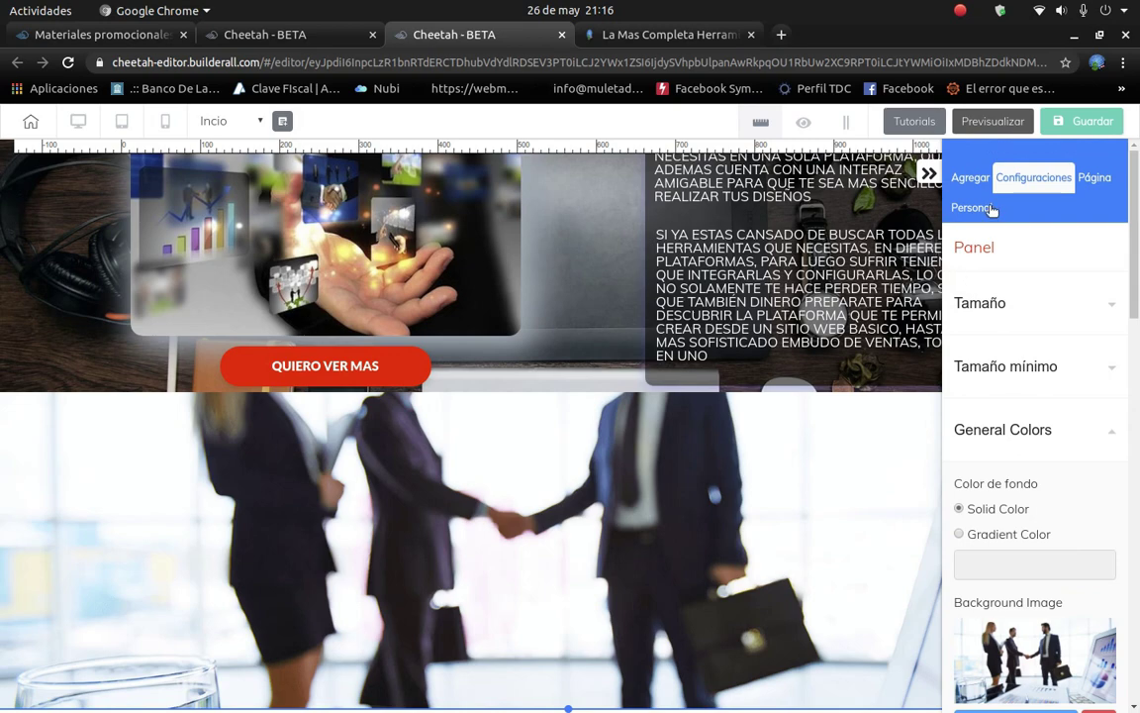
click(970, 176)
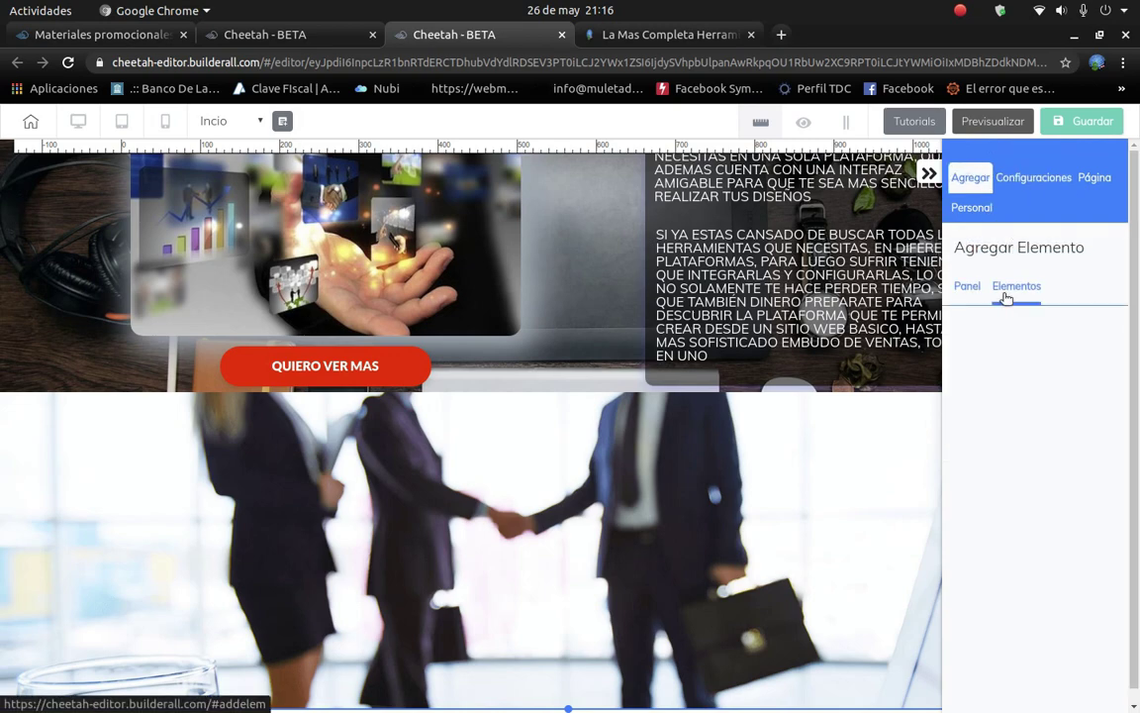
click(1004, 297)
click(1010, 337)
scroll(990, 524, down, 3)
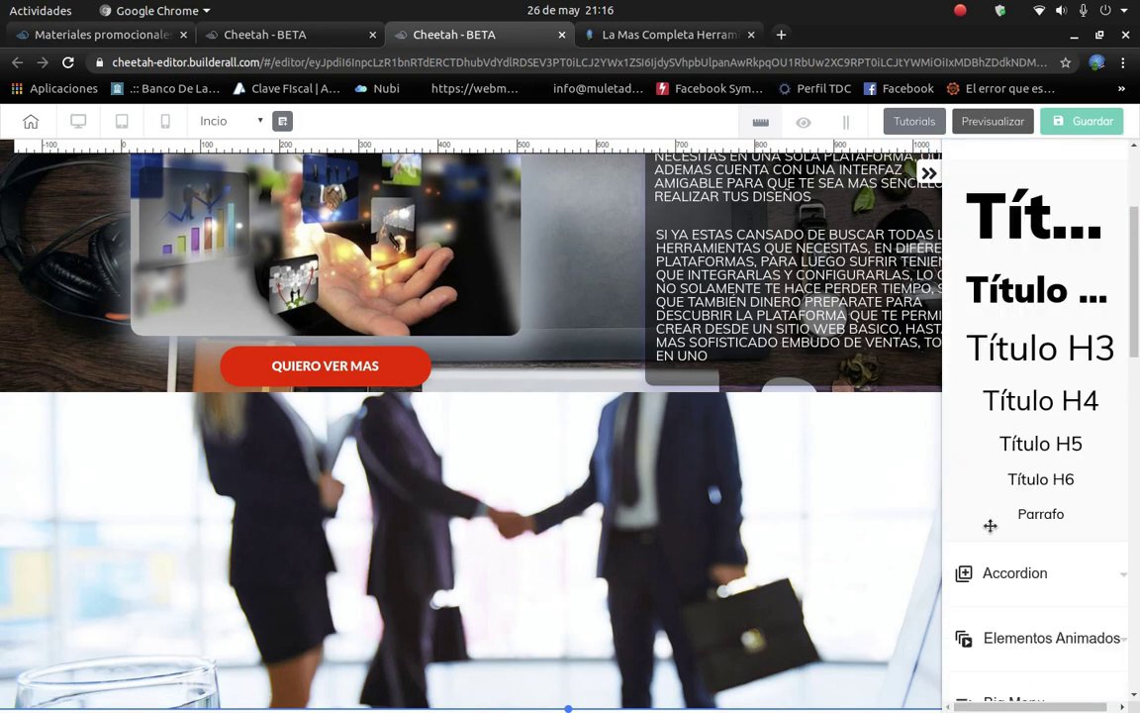
click(1030, 403)
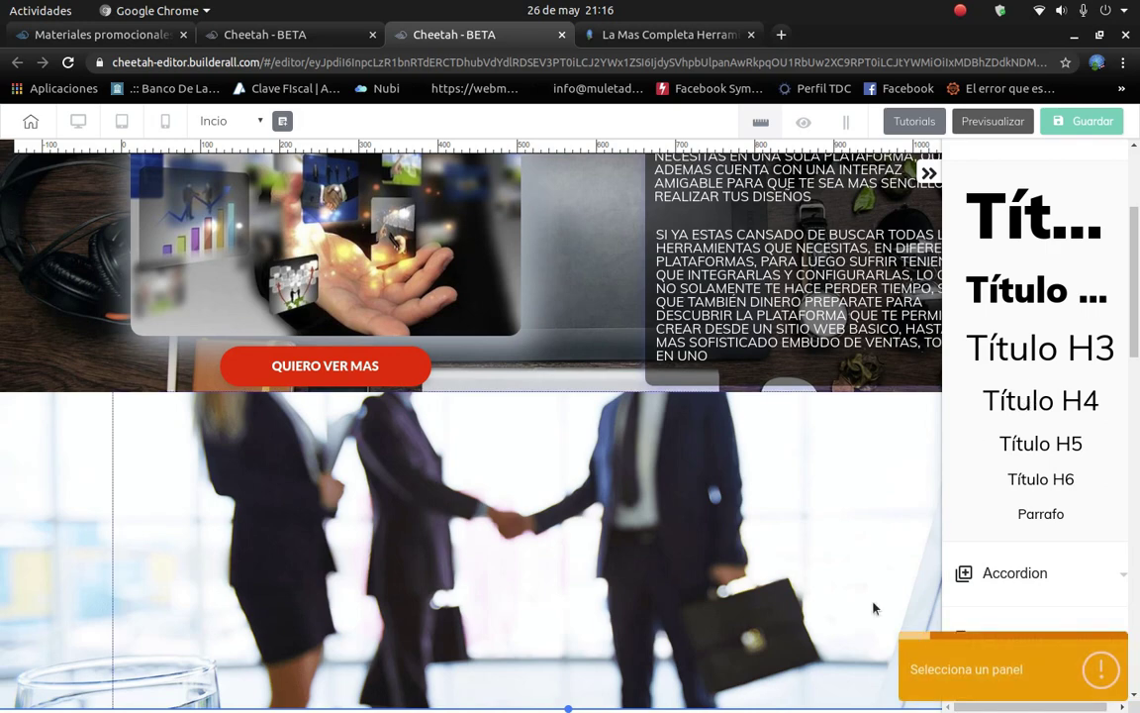
click(798, 542)
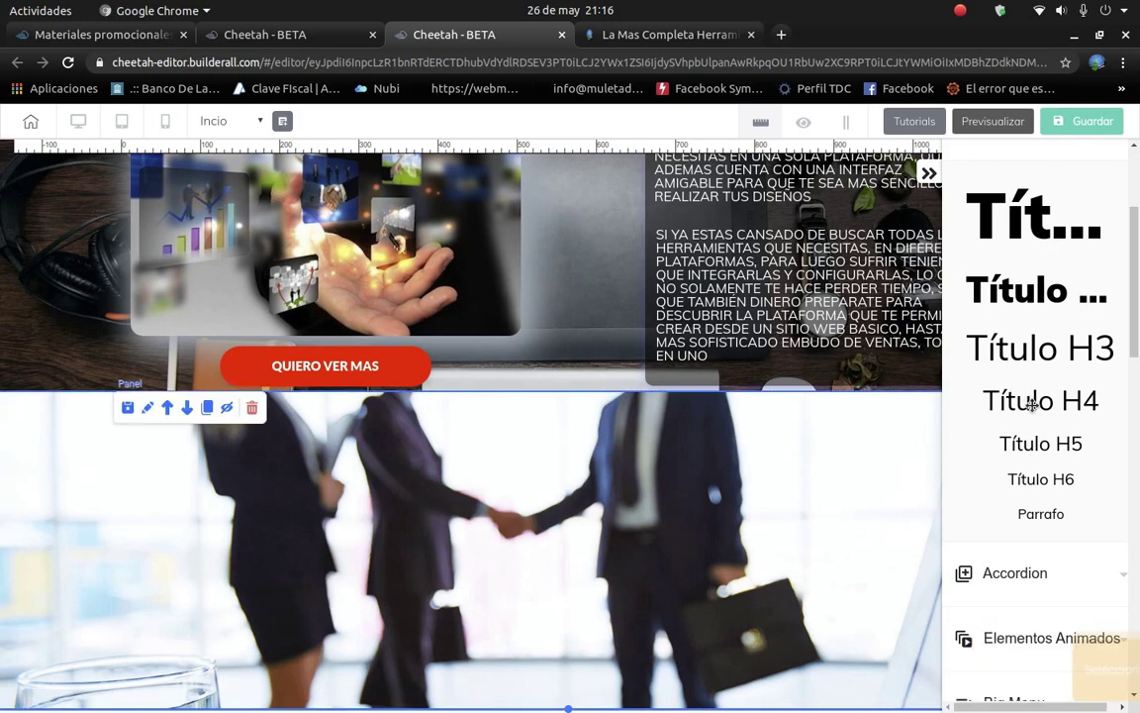
drag(1018, 400, 495, 445)
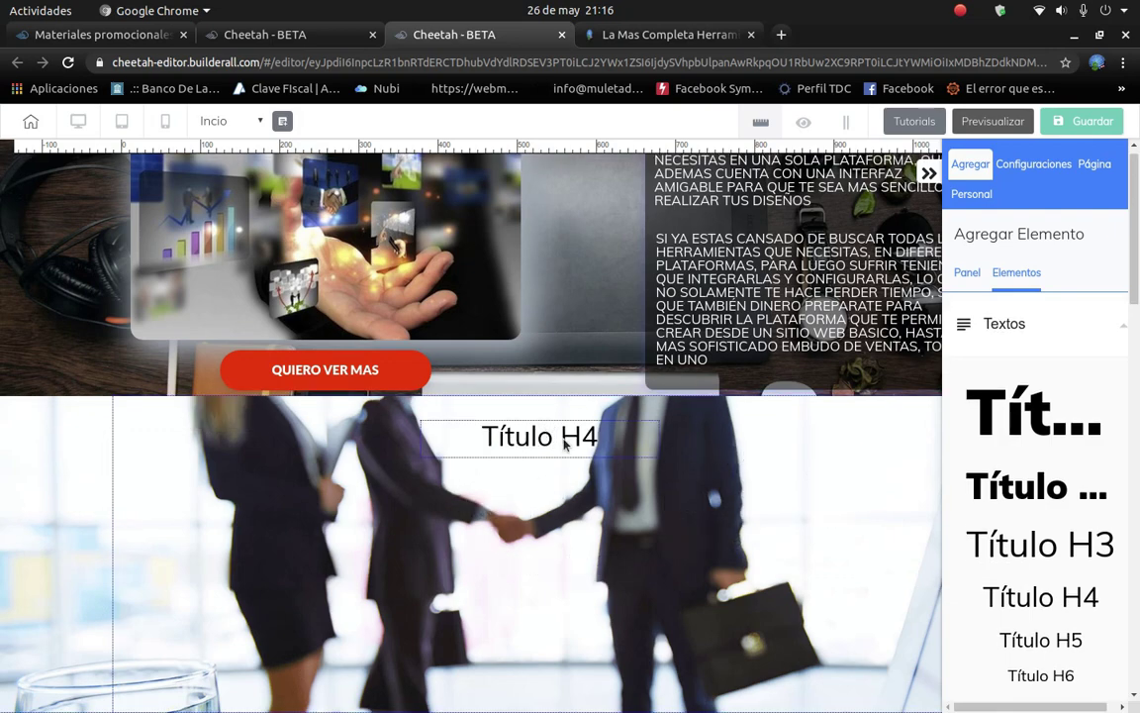
drag(565, 445, 305, 436)
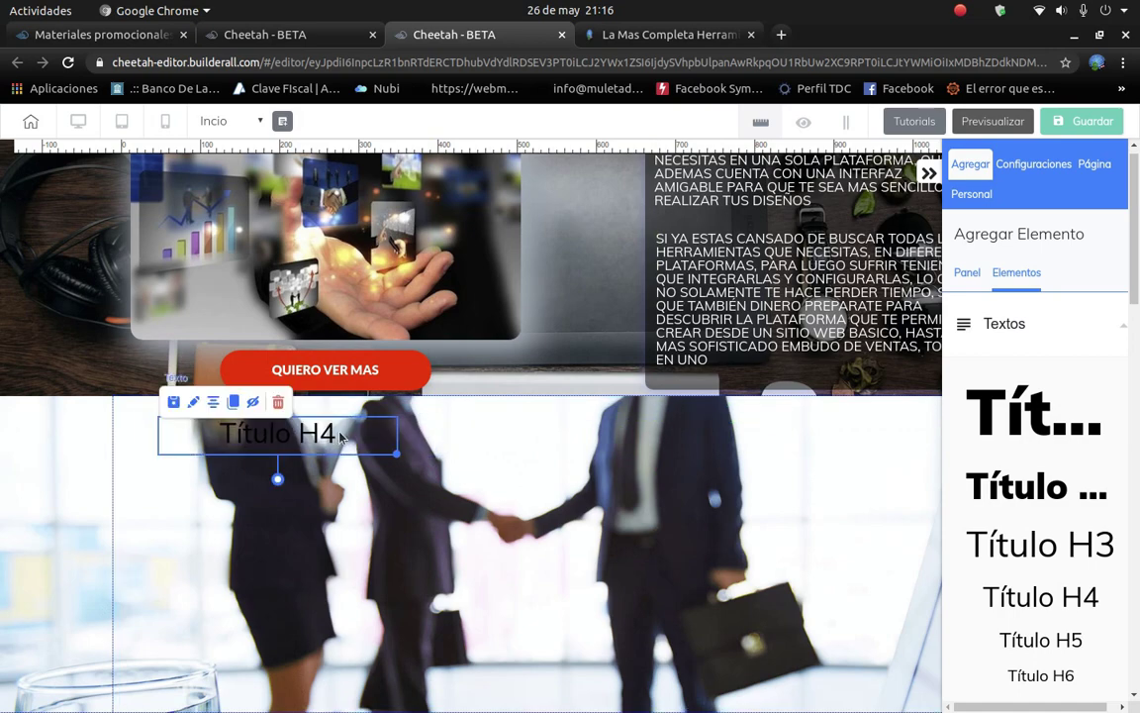
Switch to the published sample page and copy the "Espera! Aun Hay Mas!" heading.
double_click(349, 428)
click(669, 34)
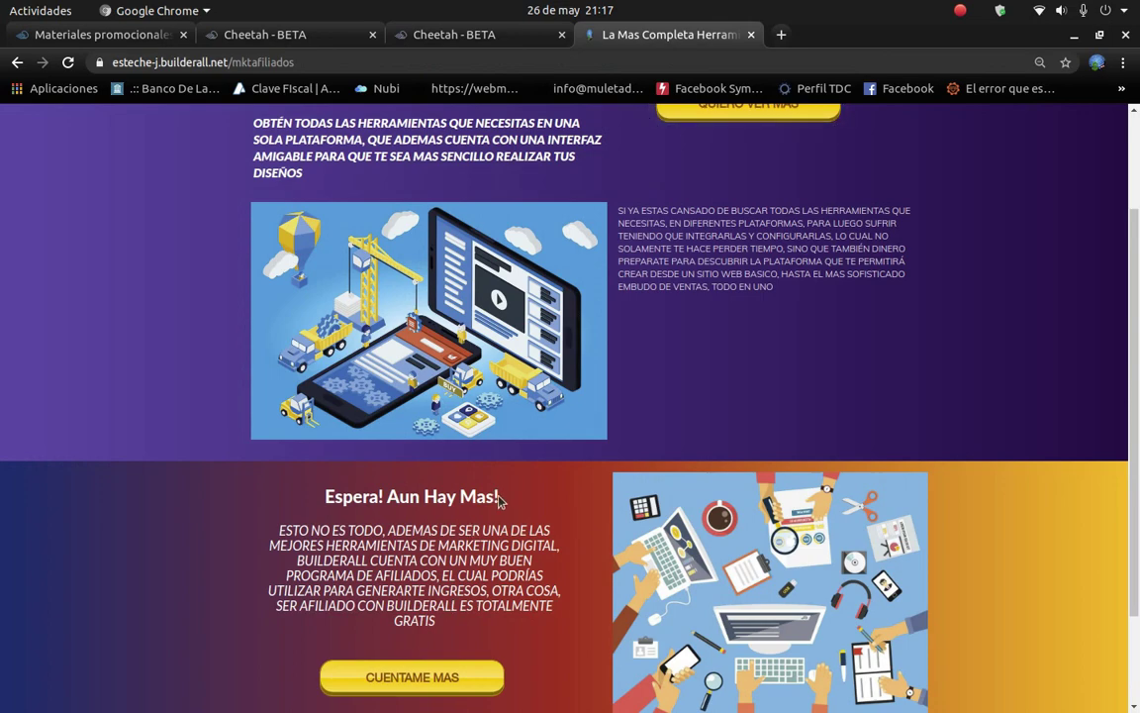
drag(499, 500, 392, 498)
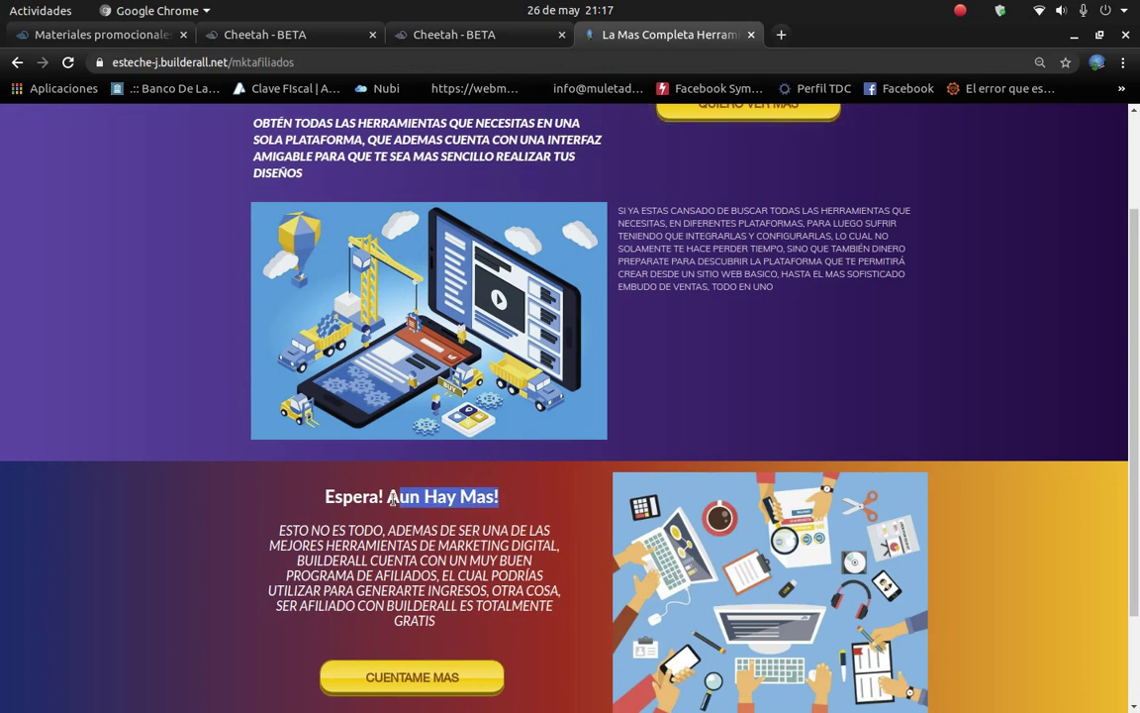
right_click(326, 498)
click(368, 505)
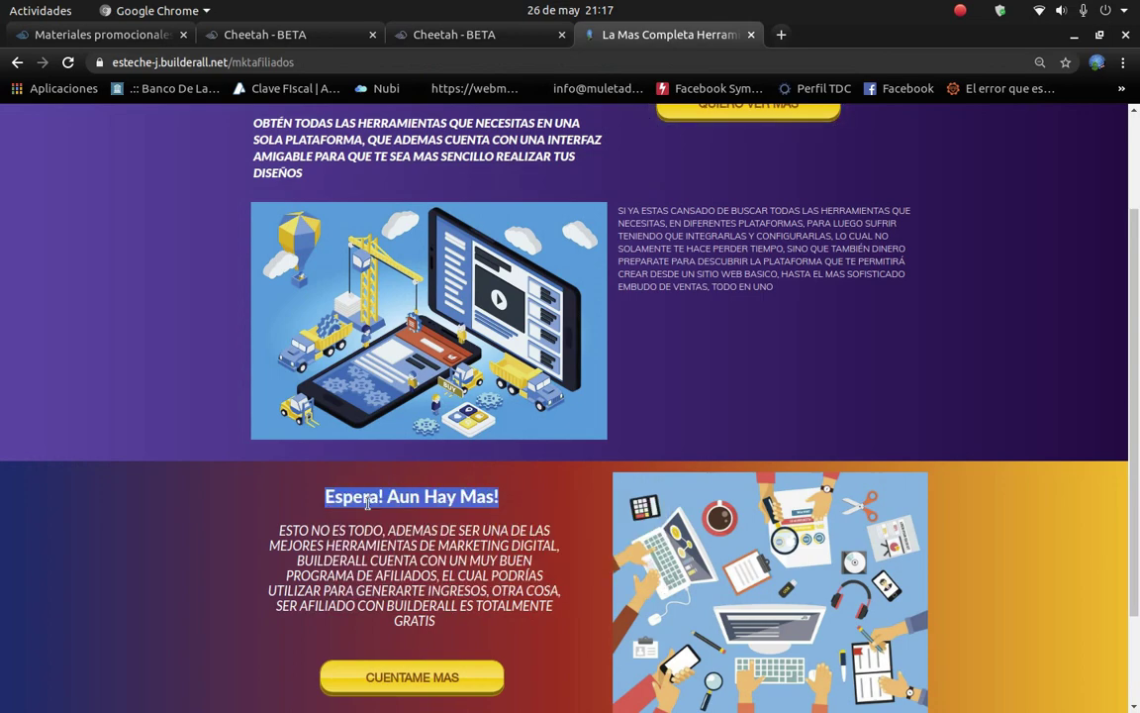
Return to the Cheetah editor and replace the Título H4 placeholder text with "Espera! Aun Hay Mas!".
click(480, 34)
double_click(364, 431)
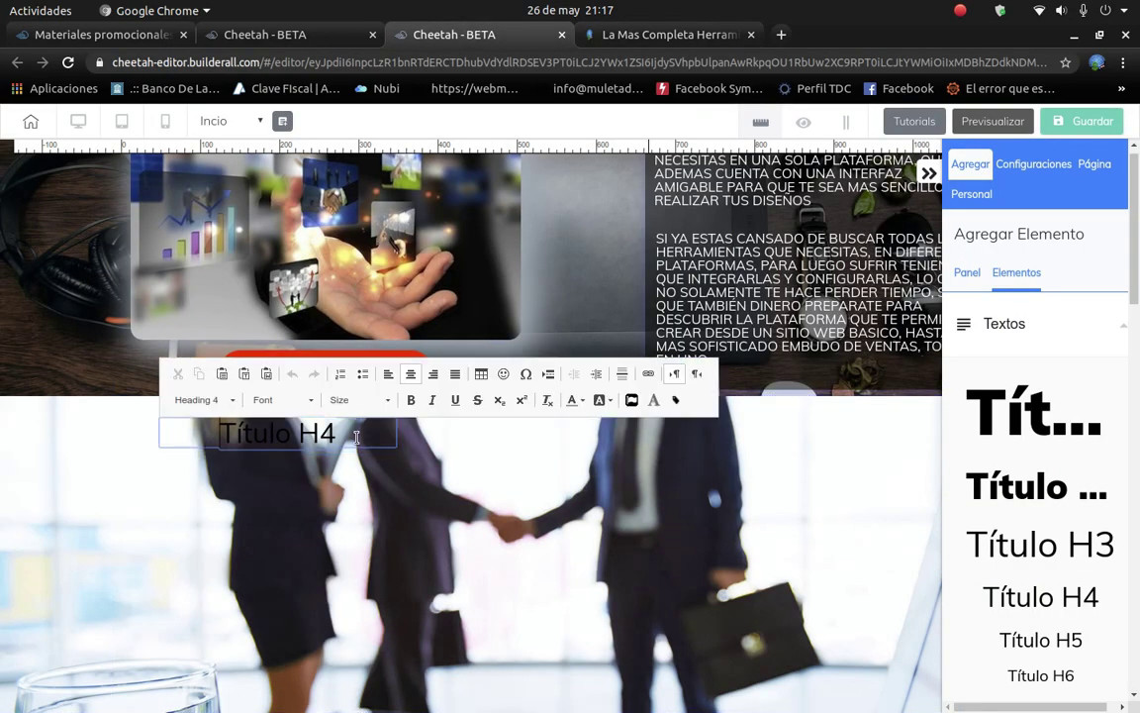
drag(363, 433, 166, 419)
text(Espera! Aun Hay Mas!)
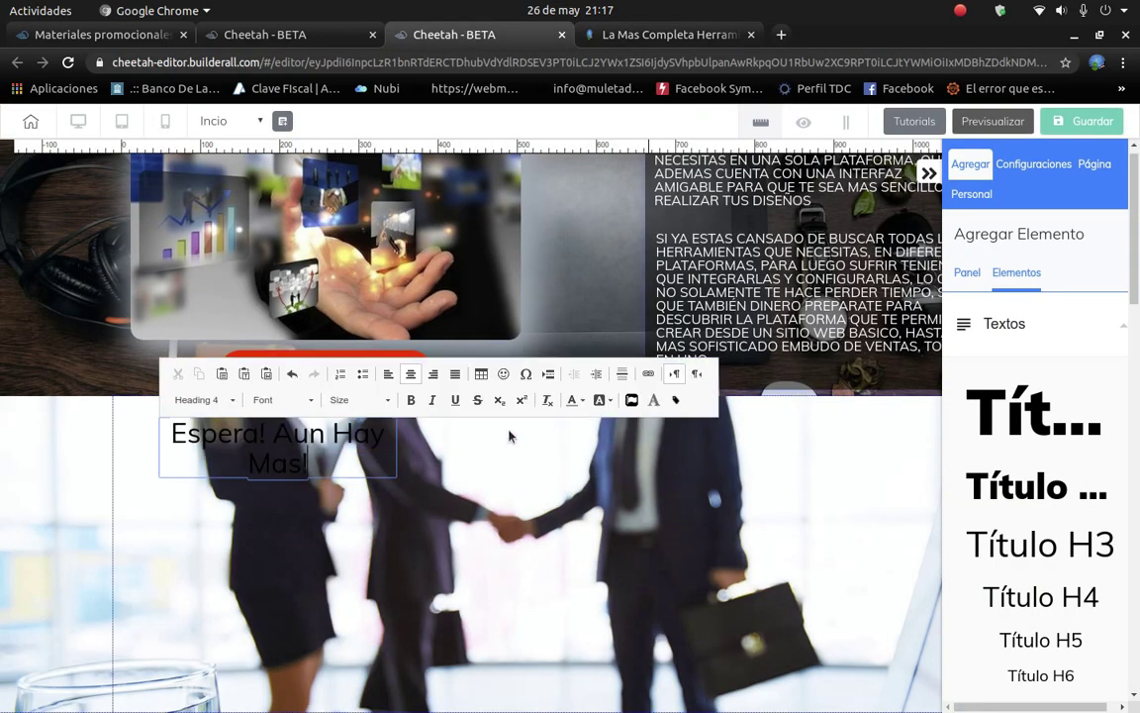
Set the text colour of the whole "Espera! Aun Hay Mas!" heading to white.
click(575, 400)
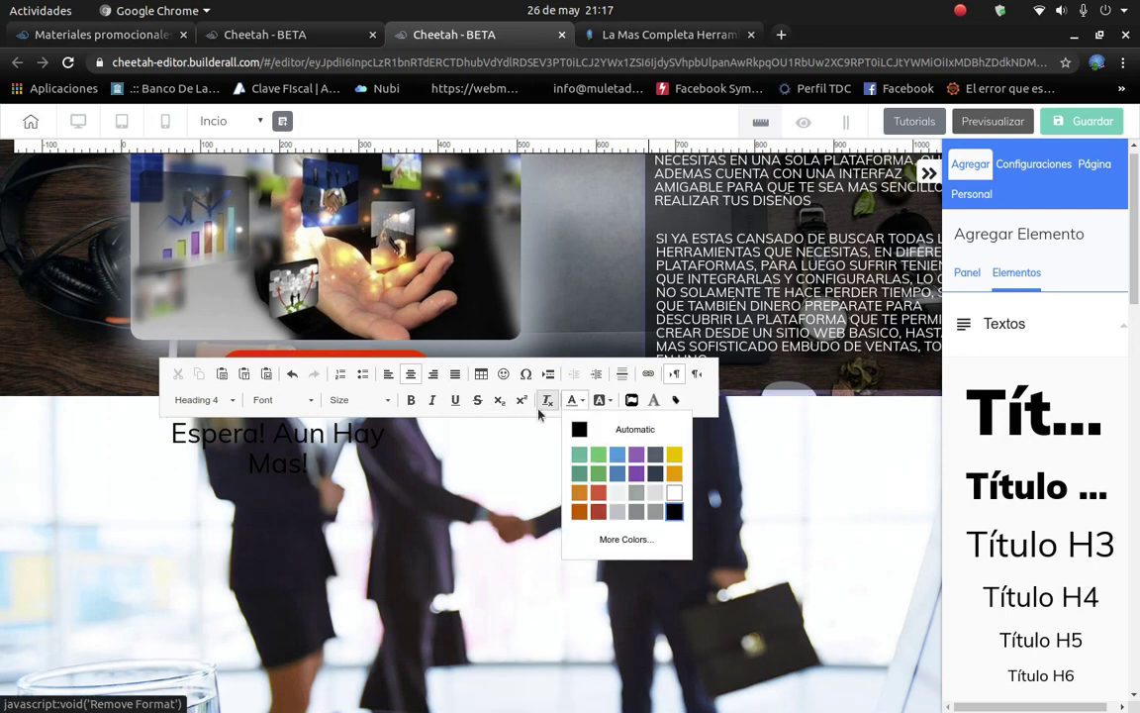
click(376, 440)
drag(308, 464, 146, 369)
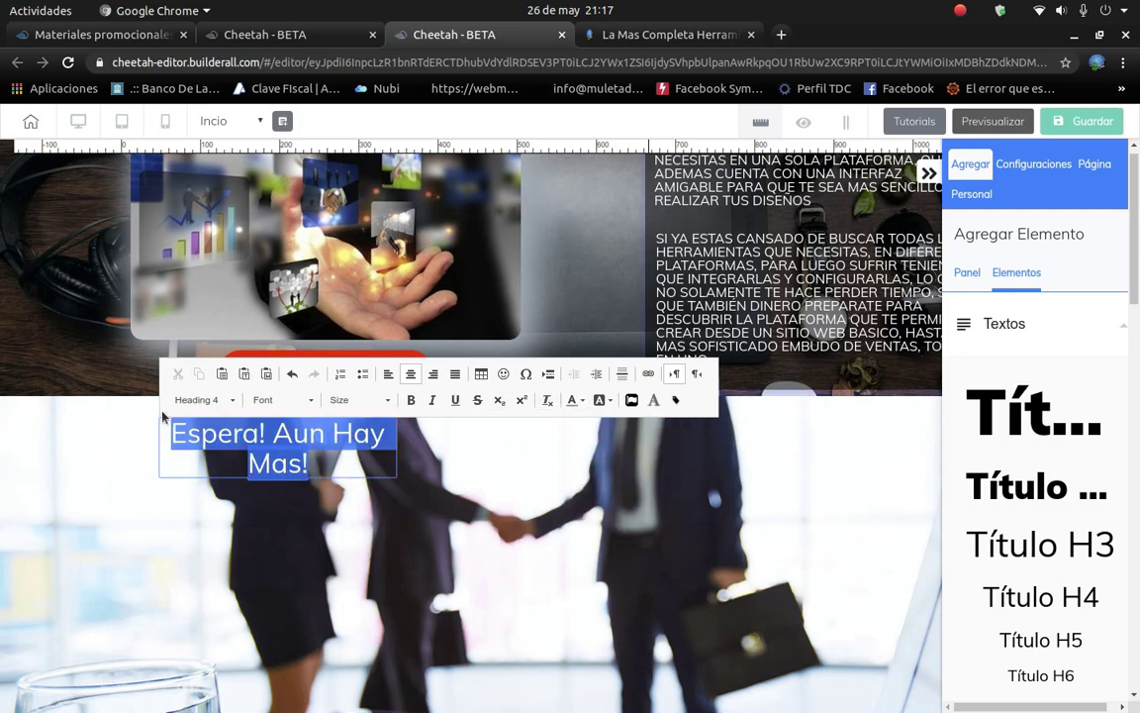
click(580, 400)
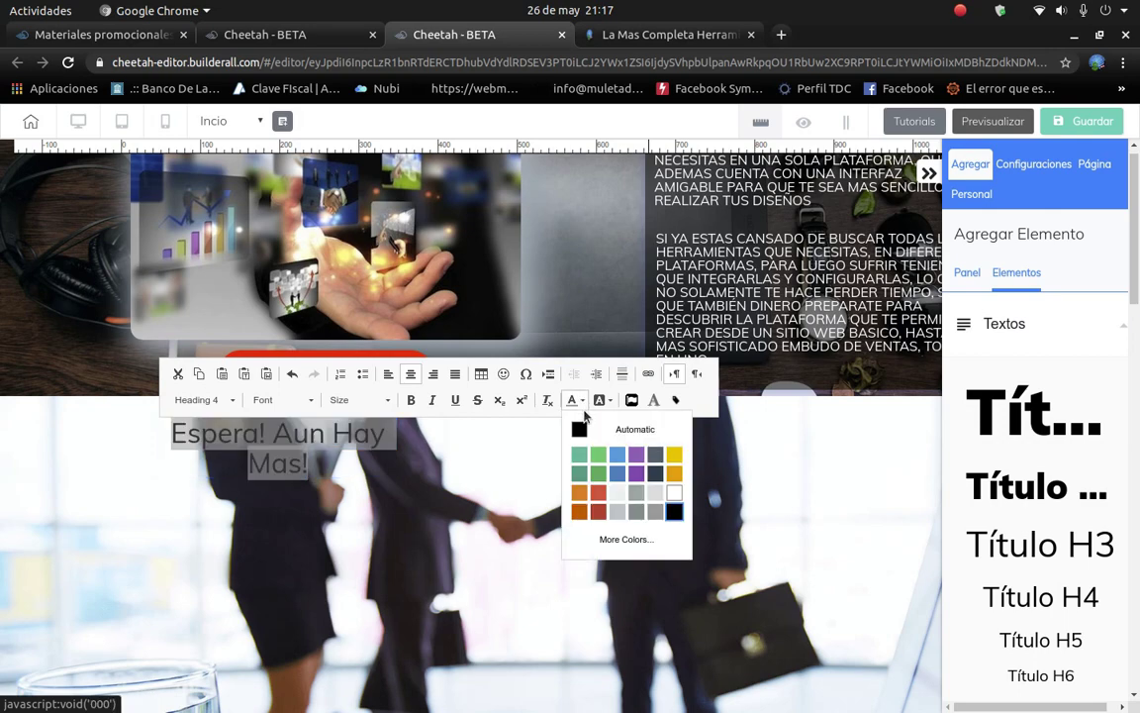
key(Escape)
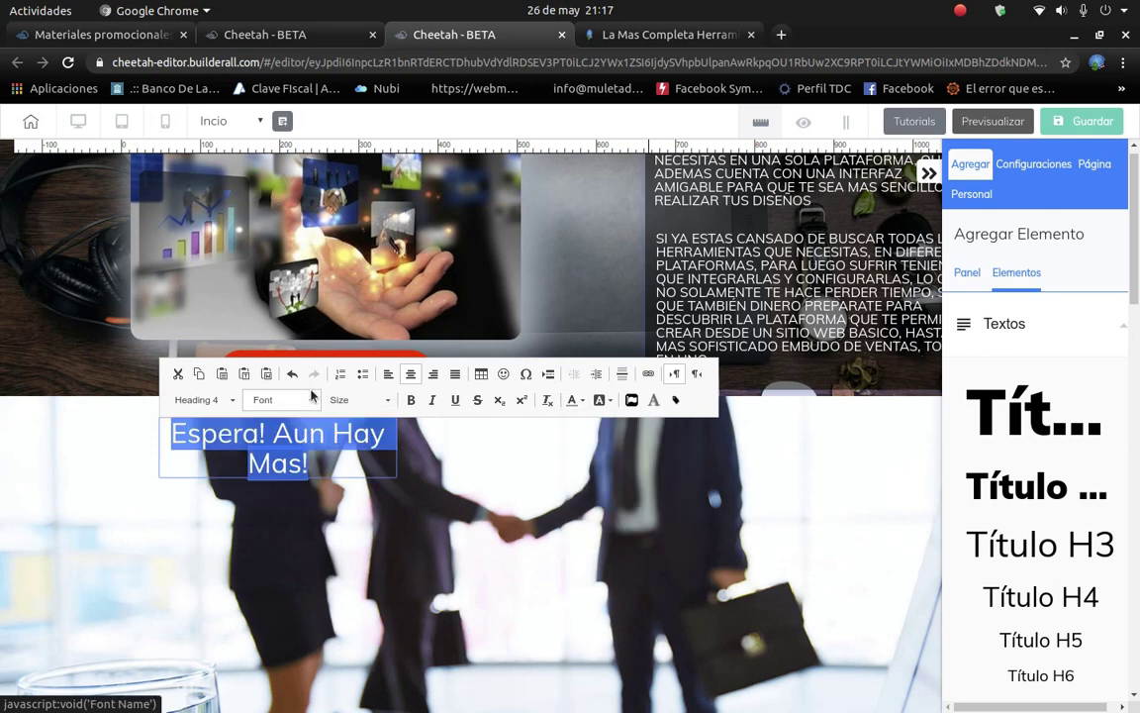
Change the "Espera! Aun Hay Mas!" heading's font to Impact.
click(297, 400)
scroll(302, 498, down, 4)
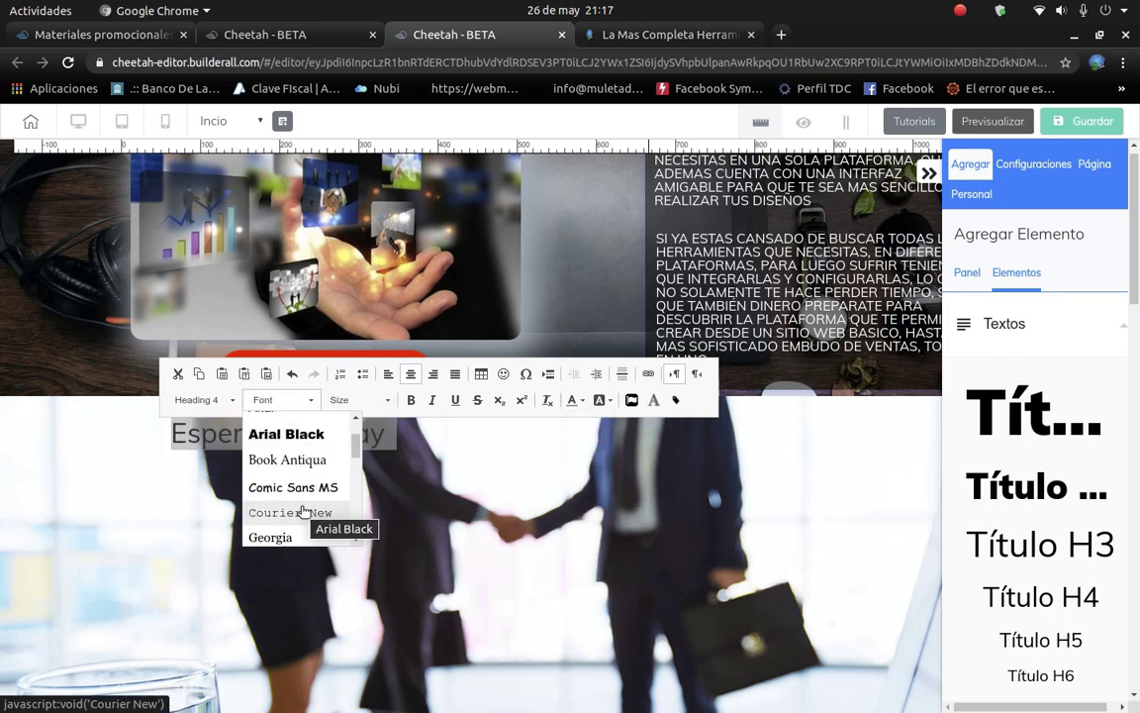
click(310, 464)
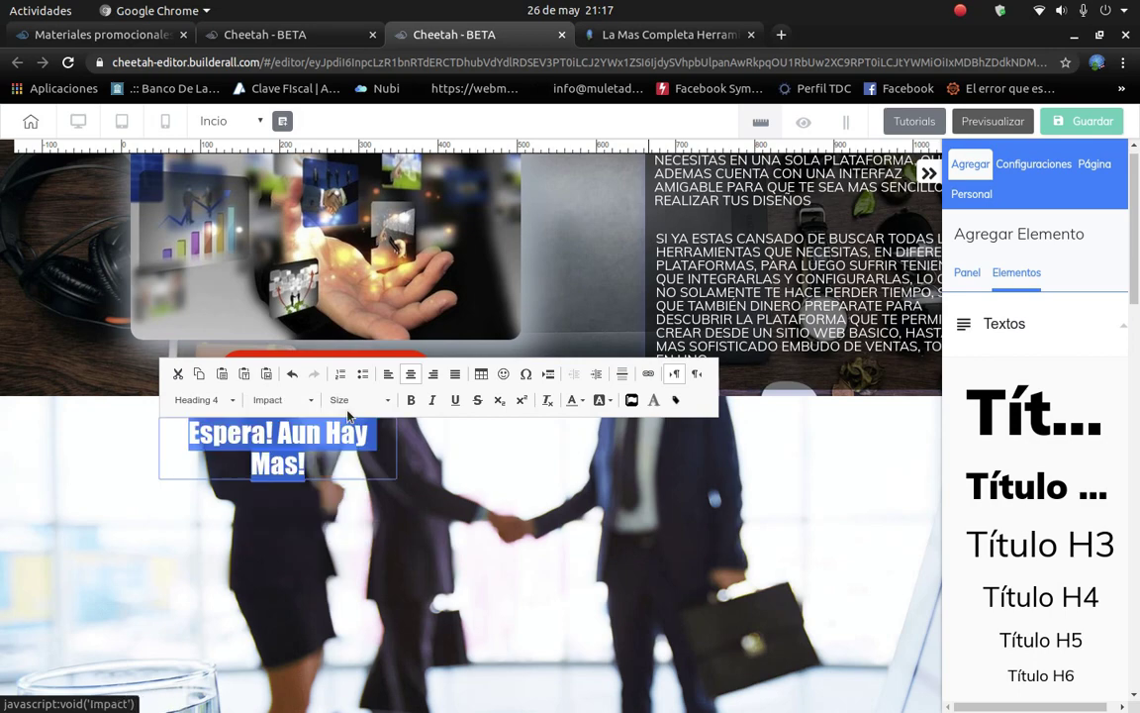
Set the "Espera! Aun Hay Mas!" heading's font size to 22.
click(370, 400)
scroll(369, 514, down, 3)
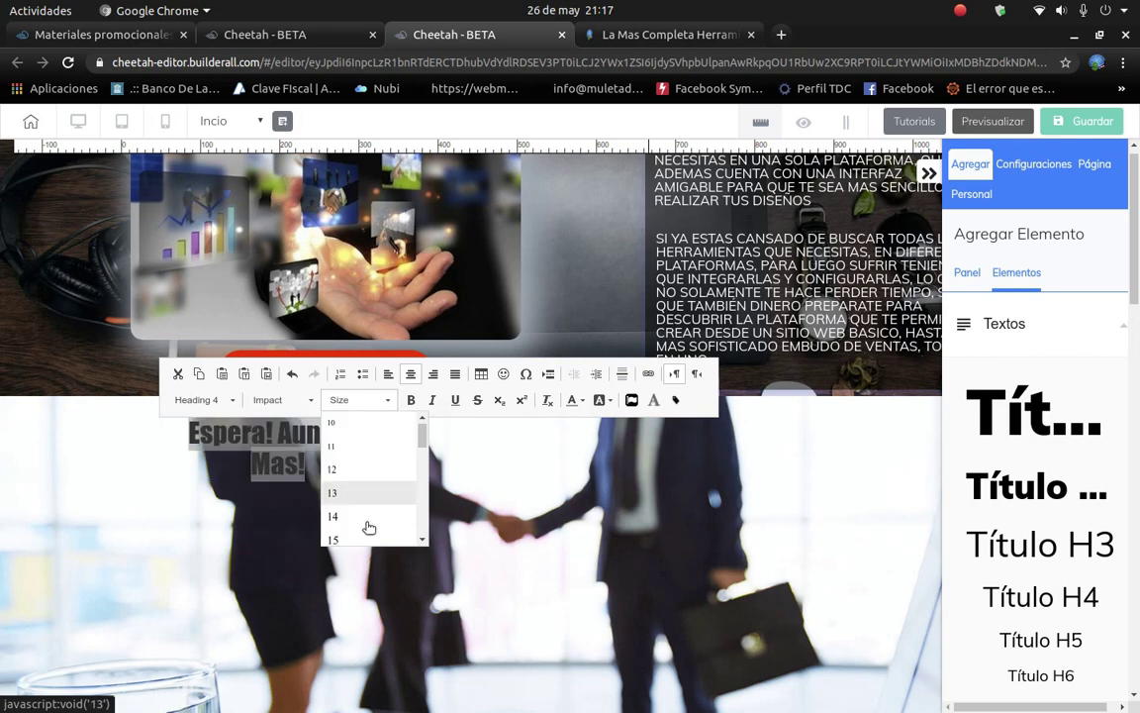
scroll(378, 503, down, 3)
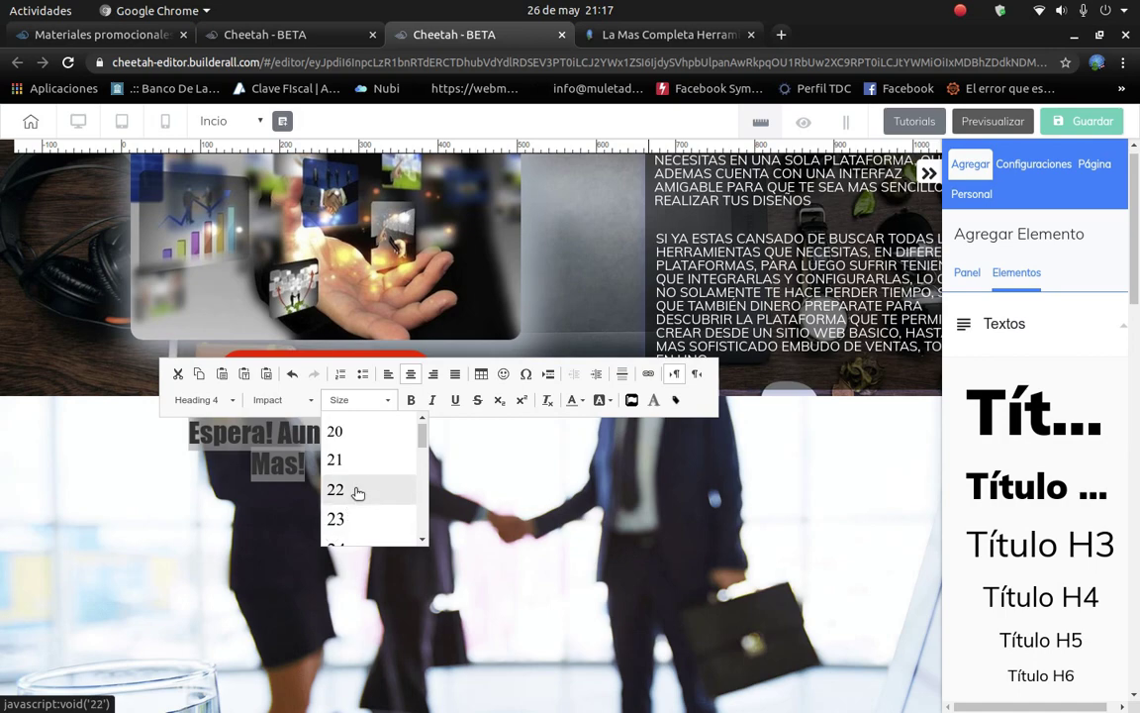
click(369, 491)
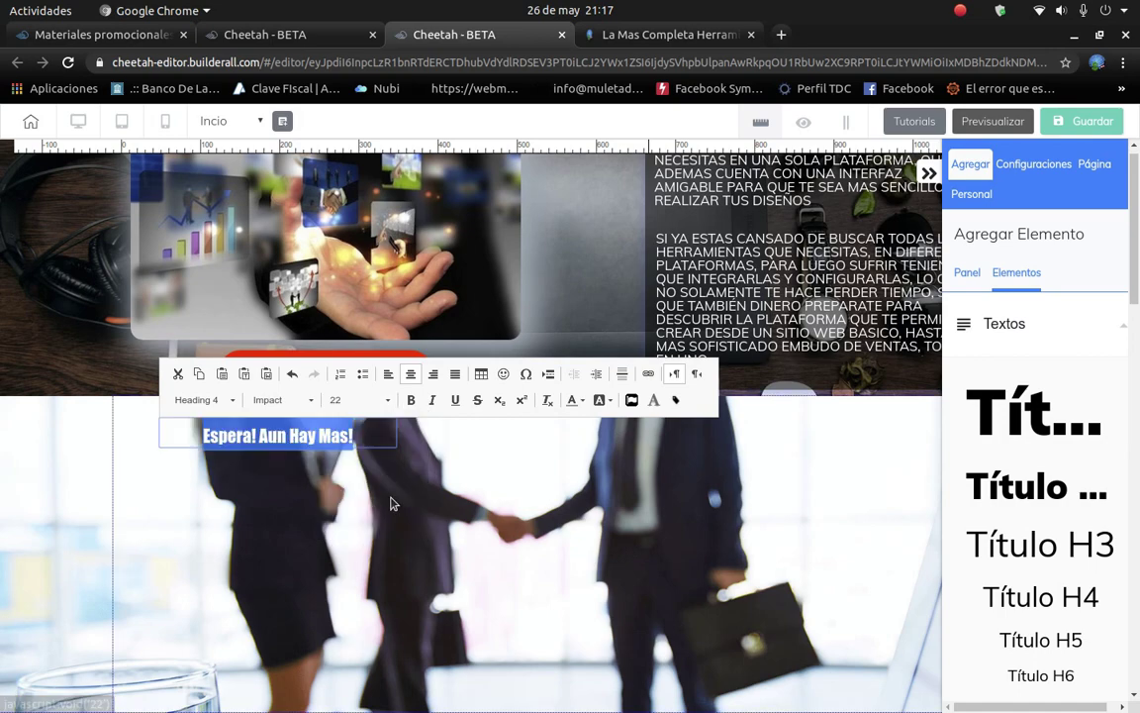
Set the "Espera! Aun Hay Mas!" heading's font size to 30 and finish editing the text.
click(369, 401)
scroll(376, 505, down, 3)
scroll(376, 509, down, 1)
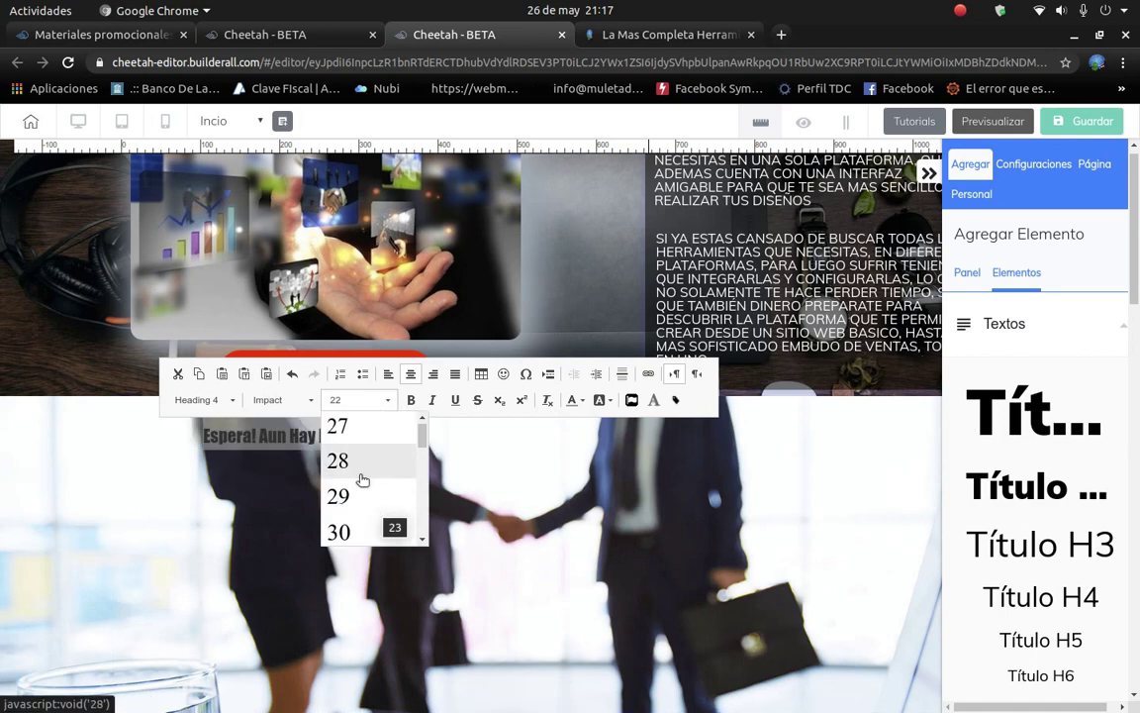
click(353, 535)
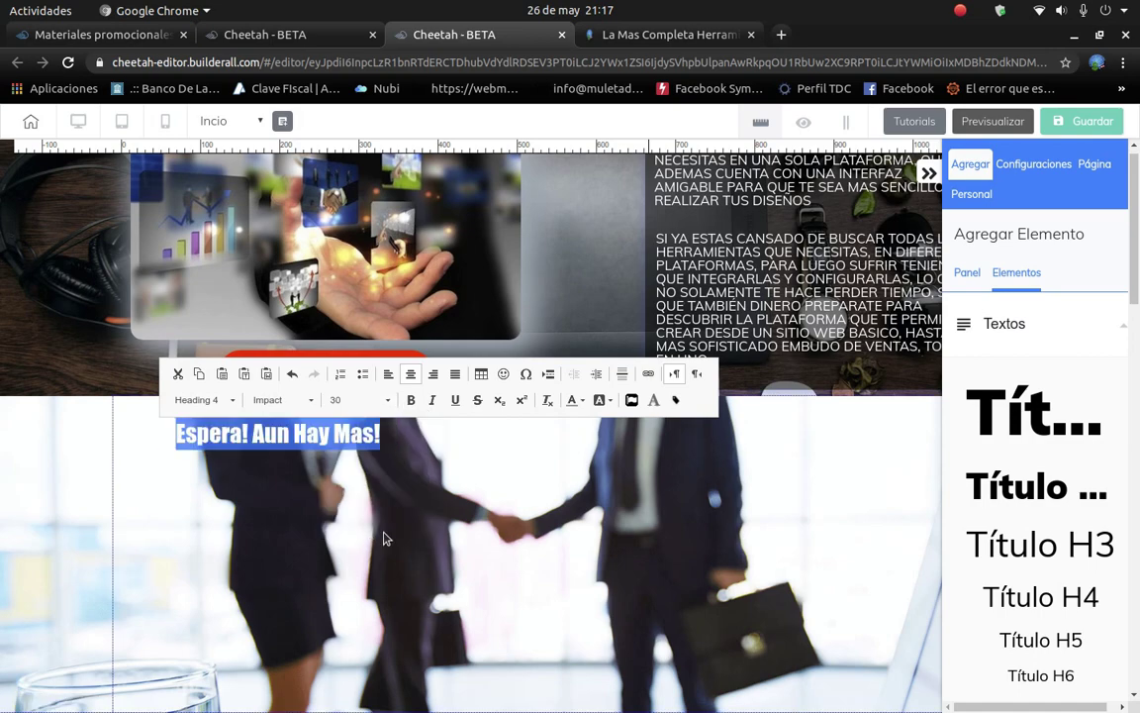
click(424, 434)
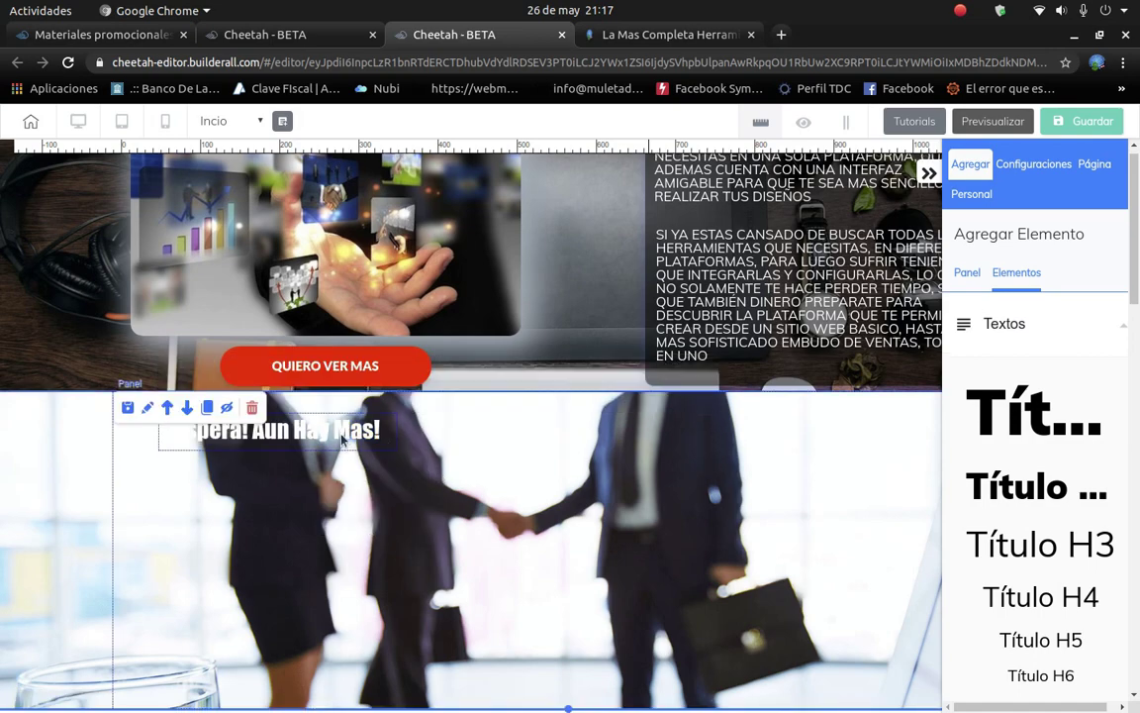
Switch to the published sample page and copy the full "ESTO NO ES TODO..." paragraph under the heading.
click(677, 38)
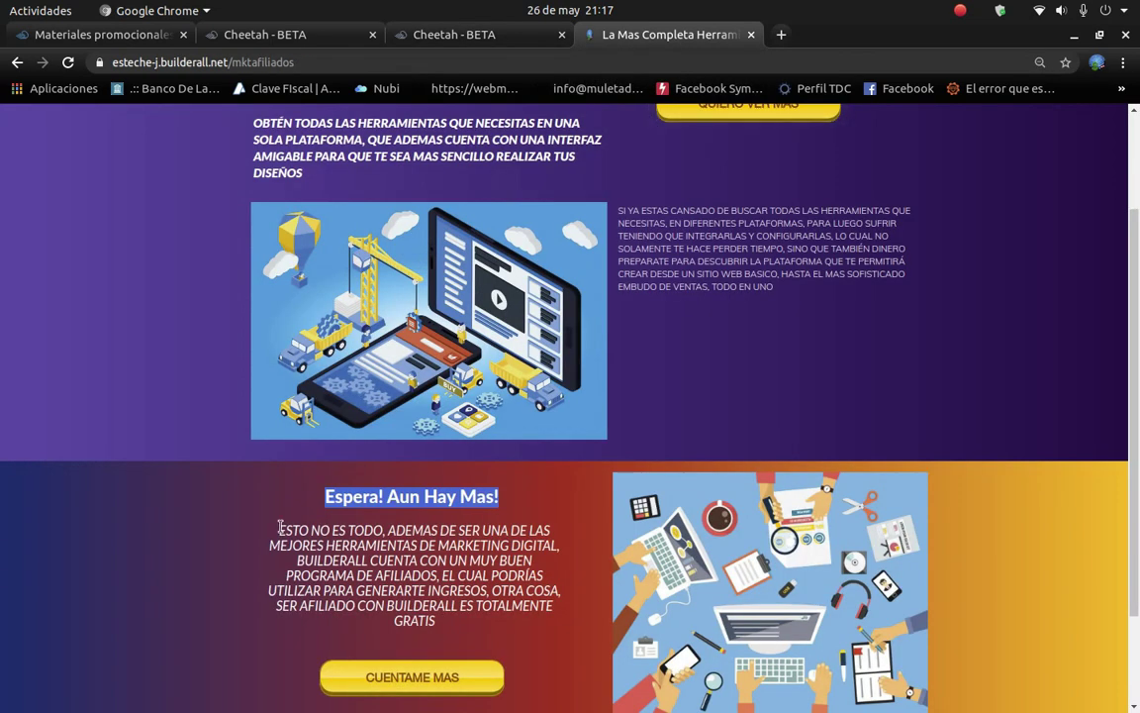
drag(281, 529, 381, 576)
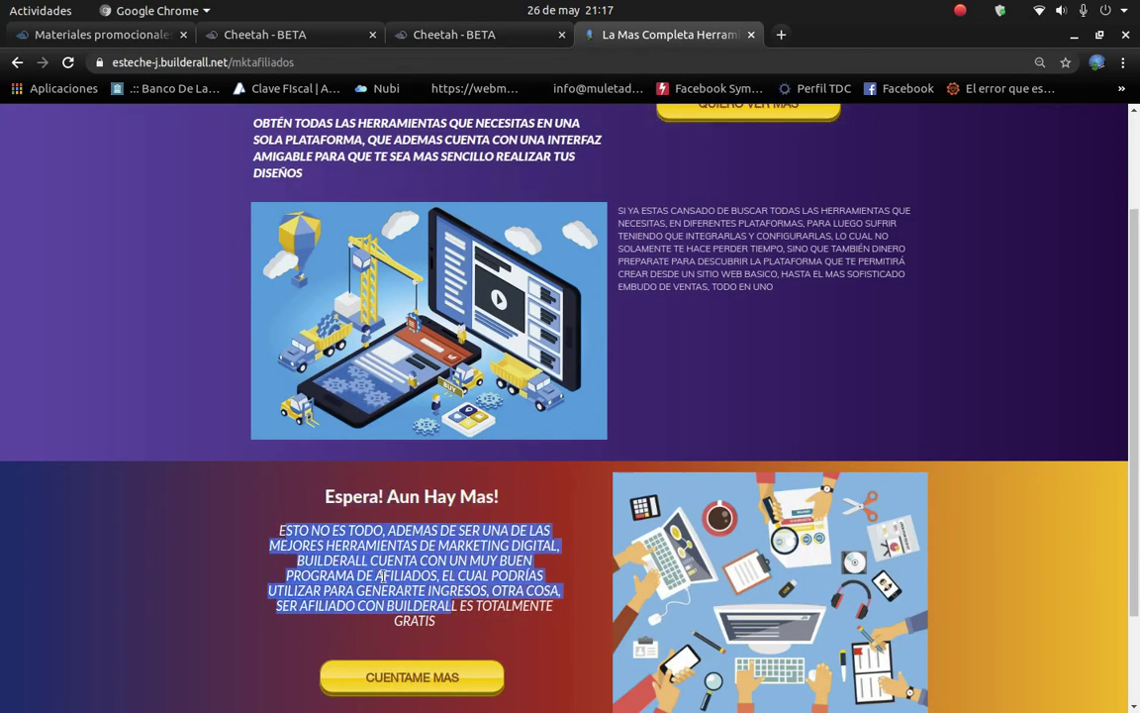
click(277, 532)
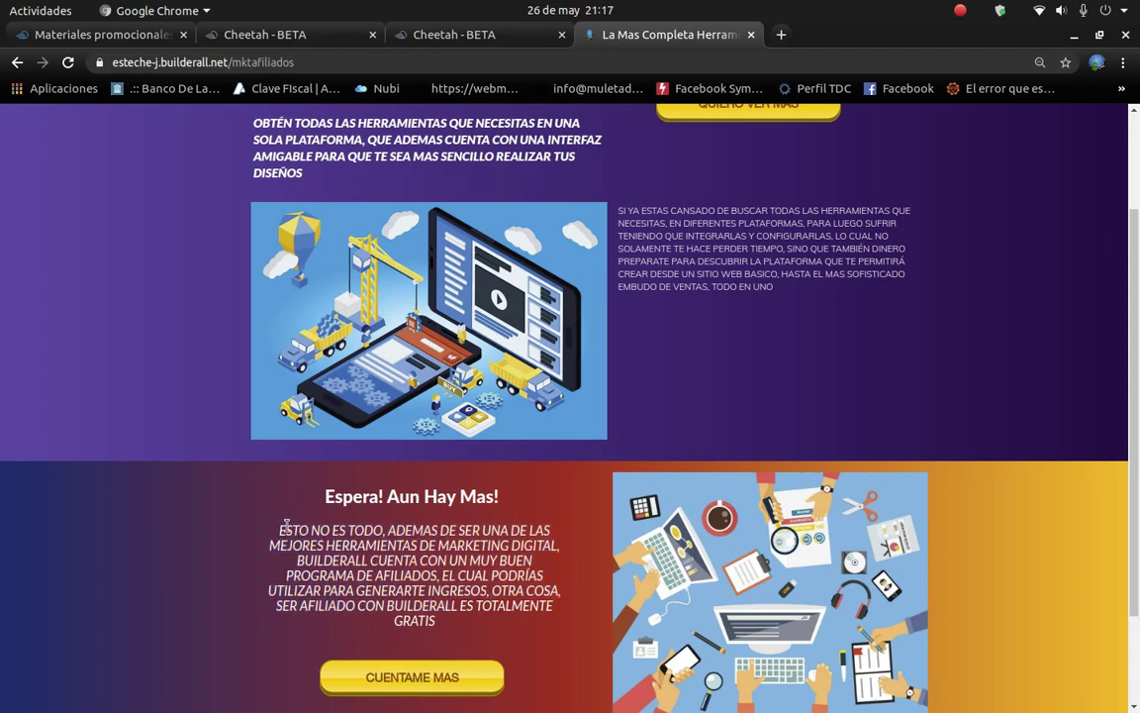
drag(277, 530, 499, 624)
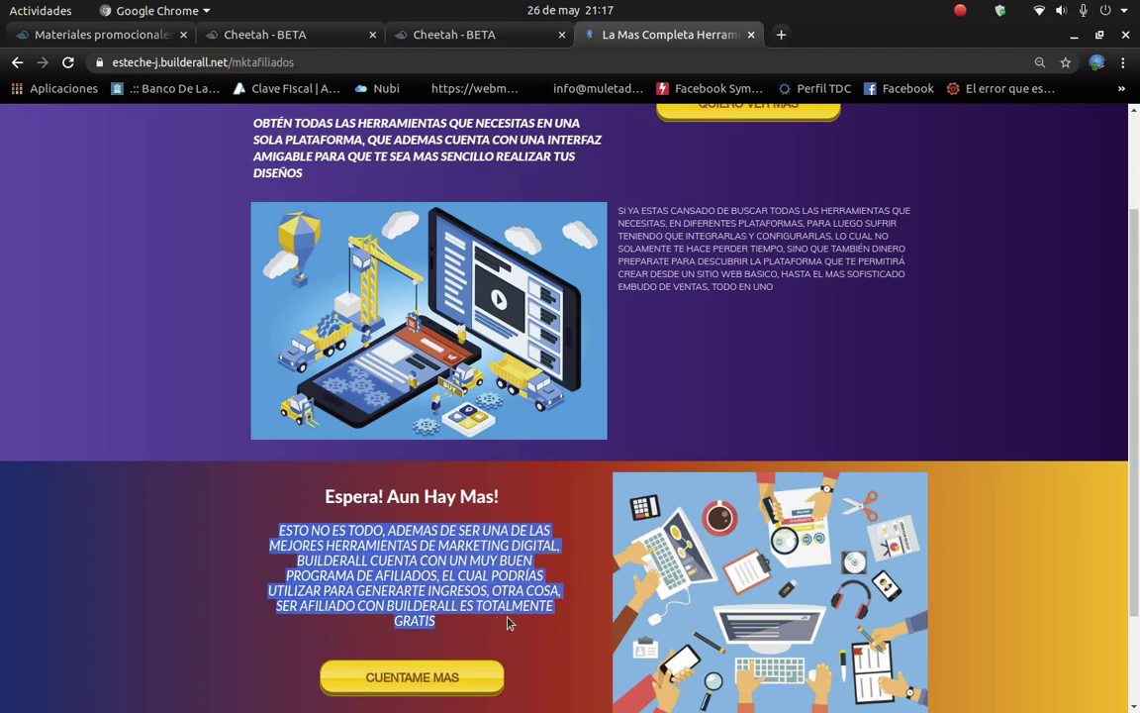
Return to the Cheetah editor, move the heading toward the panel's centre and add a Parrafo text element below it.
click(437, 33)
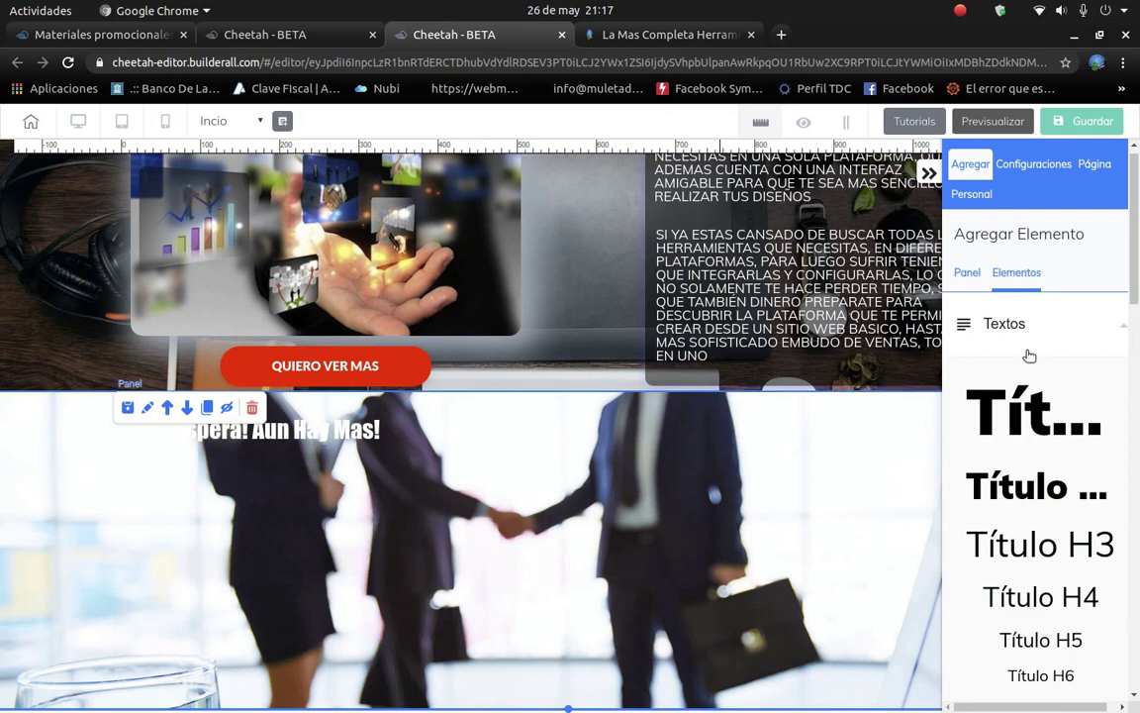
scroll(1029, 356, down, 4)
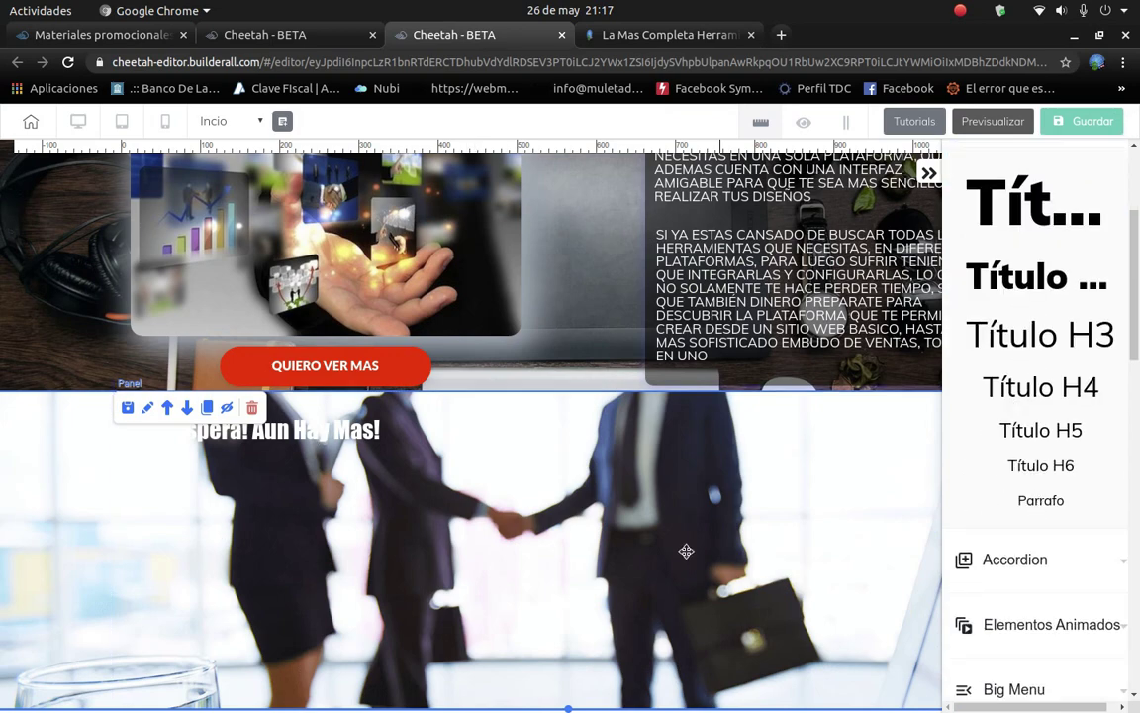
drag(686, 551, 479, 545)
click(624, 534)
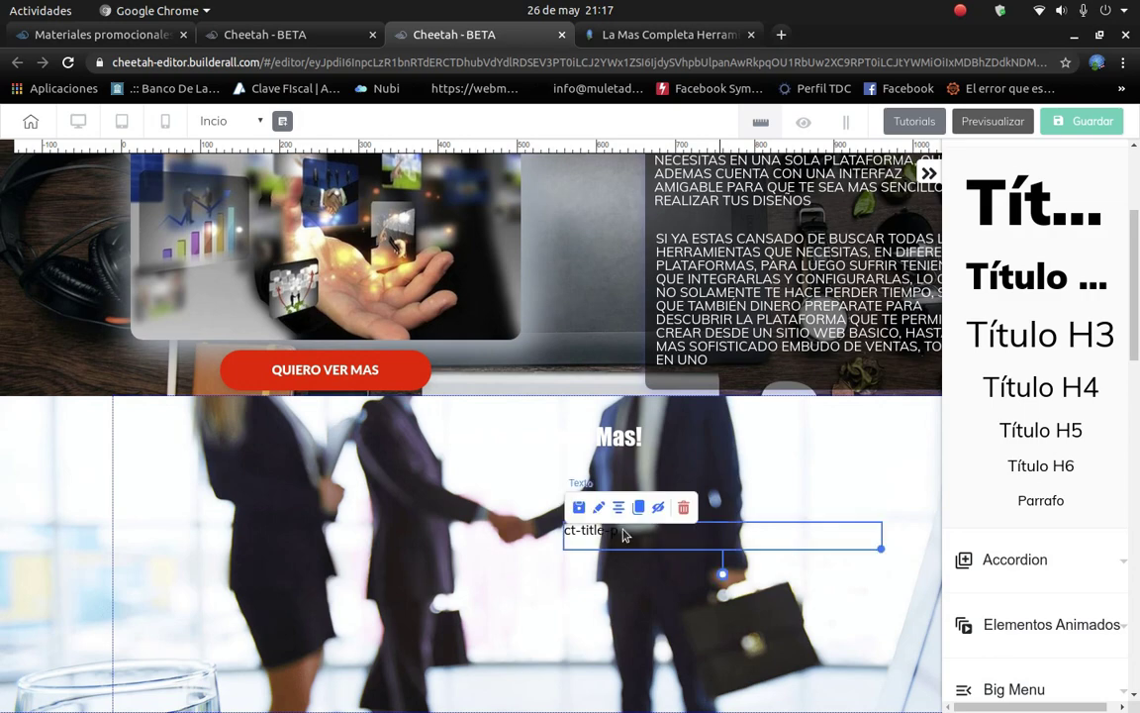
Replace the "ct-title-p" placeholder with the copied paragraph, from "ESTO NO ES TODO" to "BUILDERALL ES TOTALMENTE GRATIS".
double_click(761, 531)
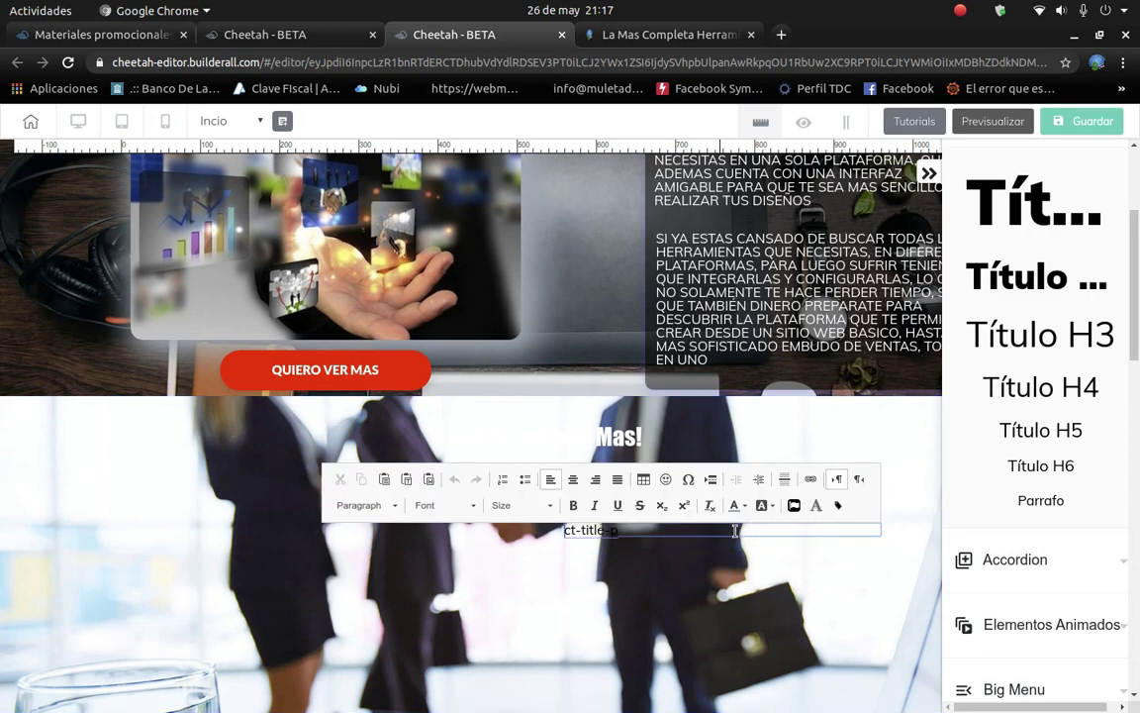
drag(761, 531, 543, 533)
text(ESTO NO ES TODO, ADEMAS DE SER UNA DE LAS MEJORES HERRAMIENTAS DE MARKETING DIGITAL, BUILDERALL CUENTA CON UN MUY BUEN PROGRAMA DE AFILIADOS, EL CUAL PODRIAS UTILIZAR PARA GENERARTE INGRESOS. OTRA COSA, SER AFILIADO CON BUILDERALL ES TOTALMENTE GRATIS)
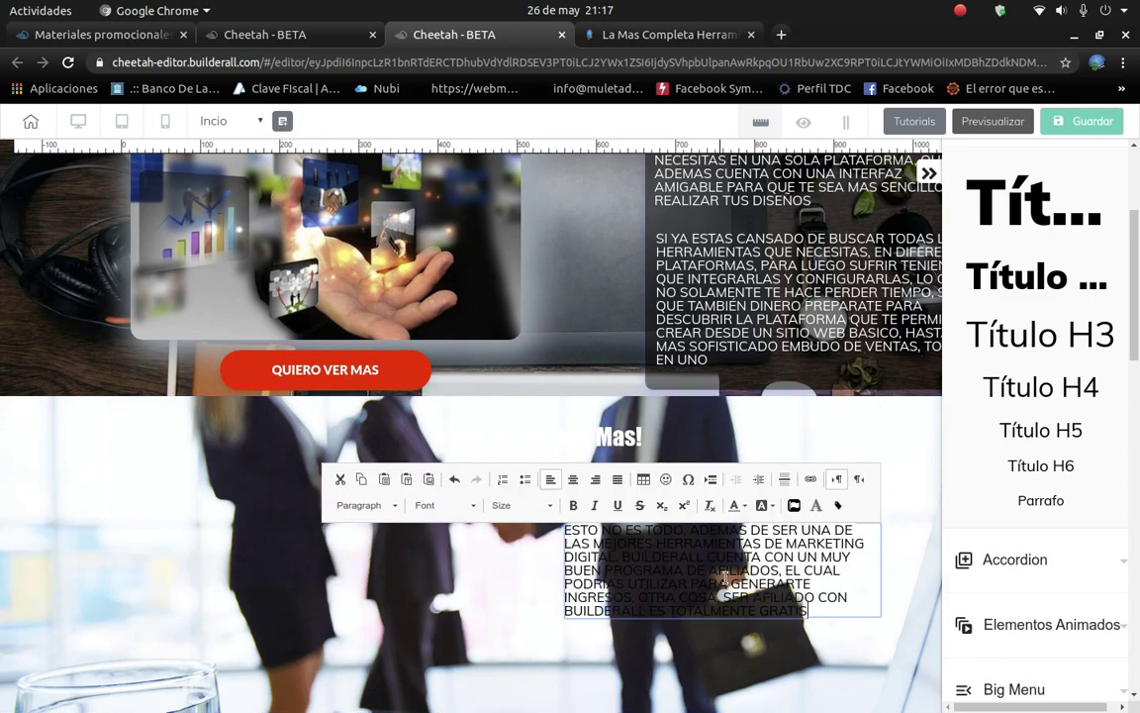
Set the whole "ESTO NO ES TODO" paragraph's text colour to white and finish editing it.
drag(802, 609, 560, 526)
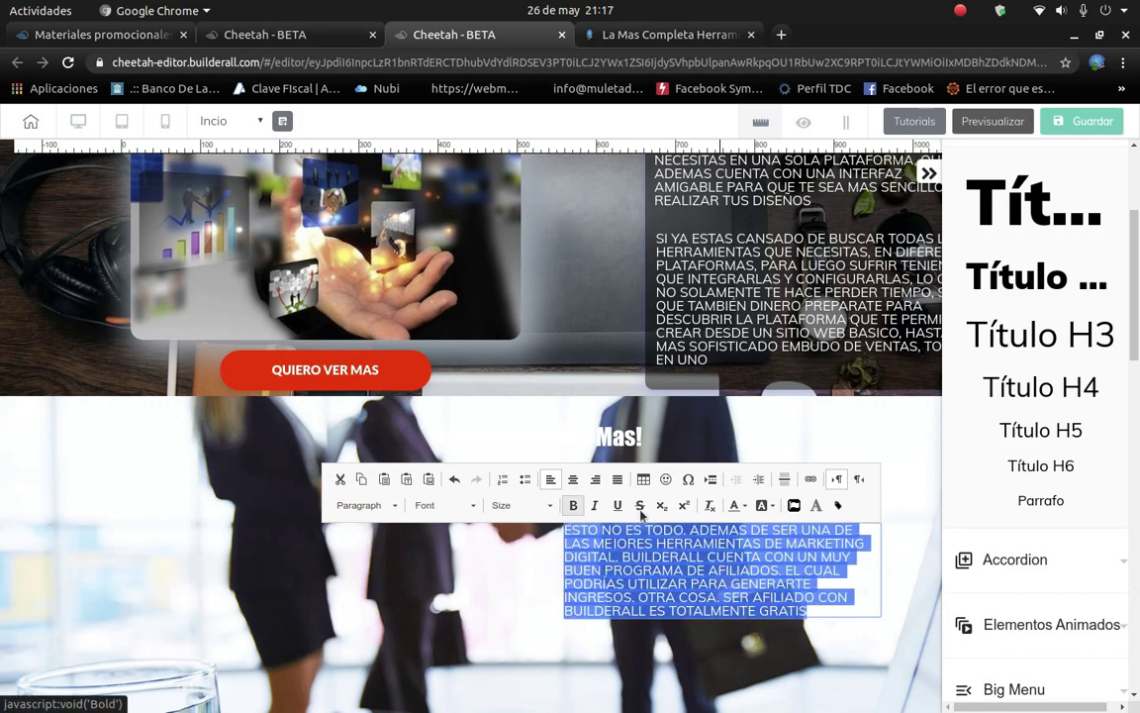
click(744, 505)
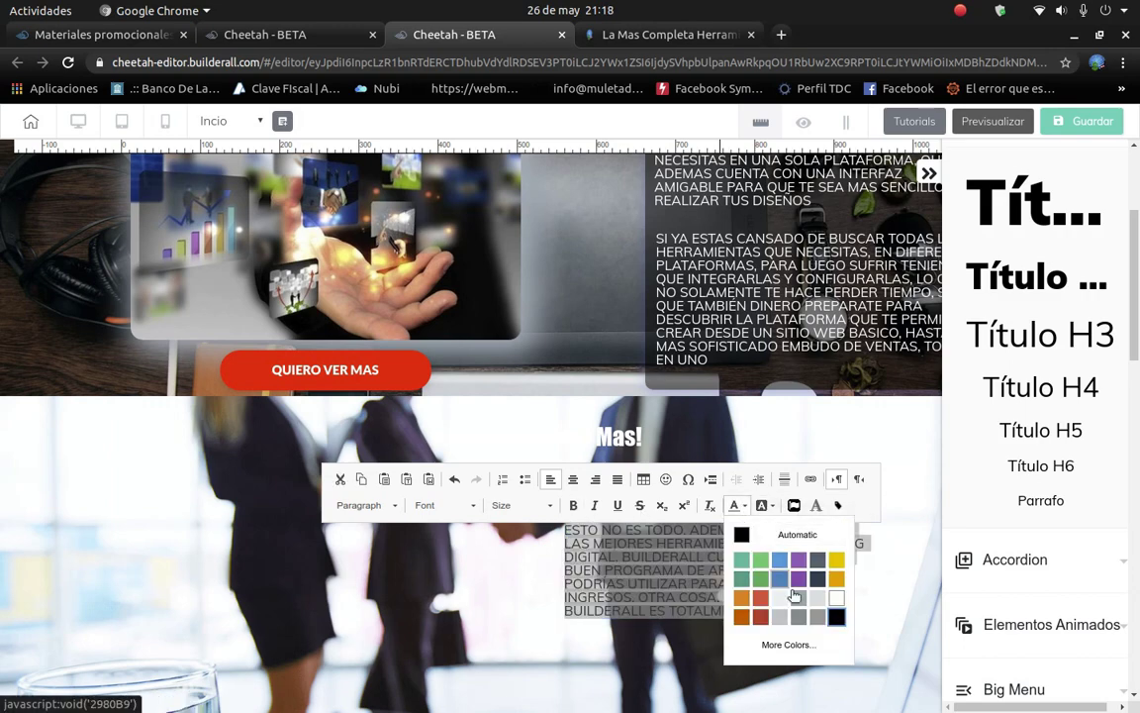
click(736, 599)
click(832, 446)
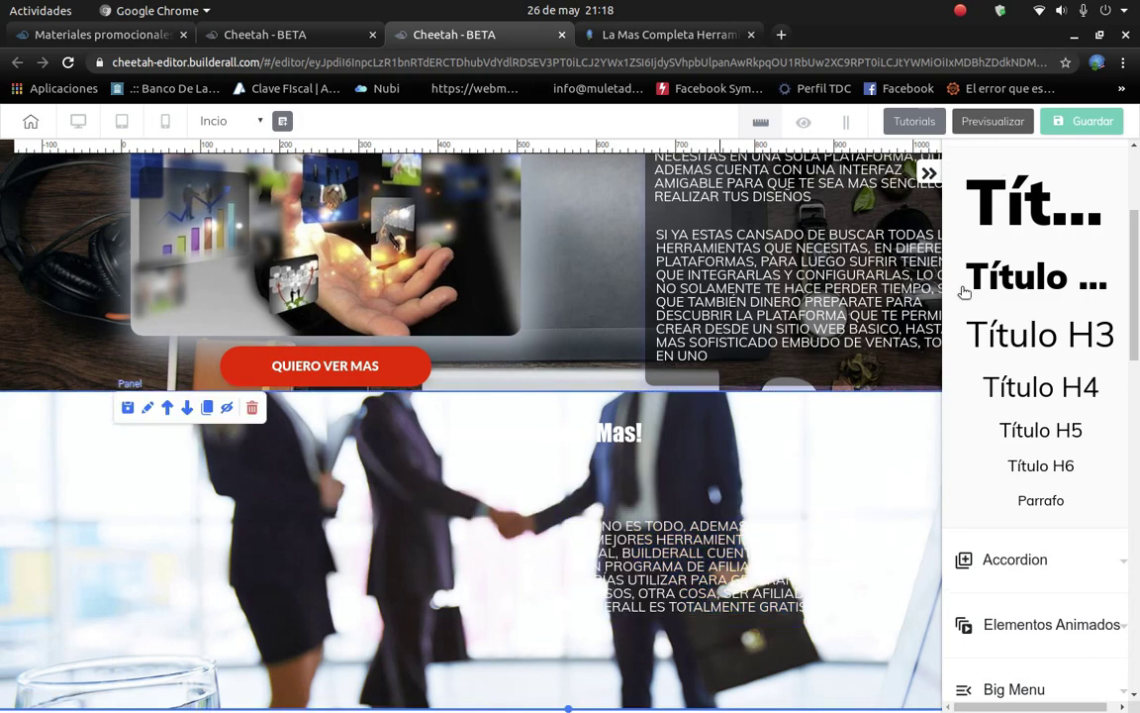
Add a plain white box from the Cajas elements to the left part of the third panel and enlarge it to nearly the panel's height.
scroll(1089, 248, up, 3)
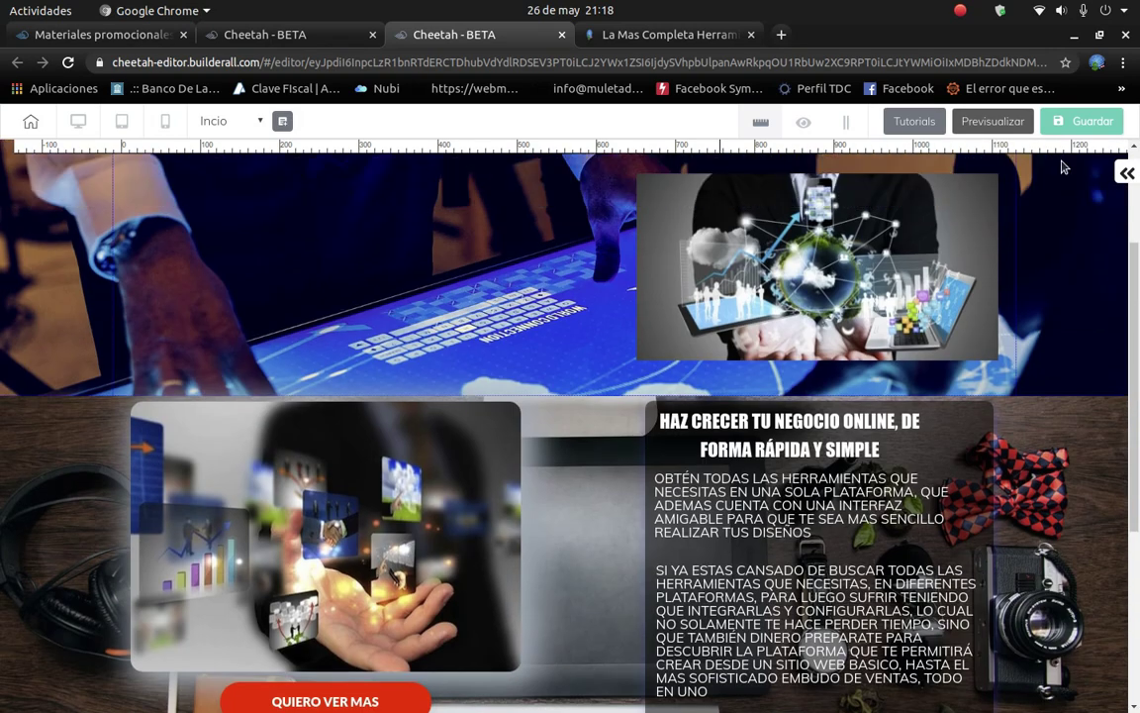
scroll(1039, 590, down, 3)
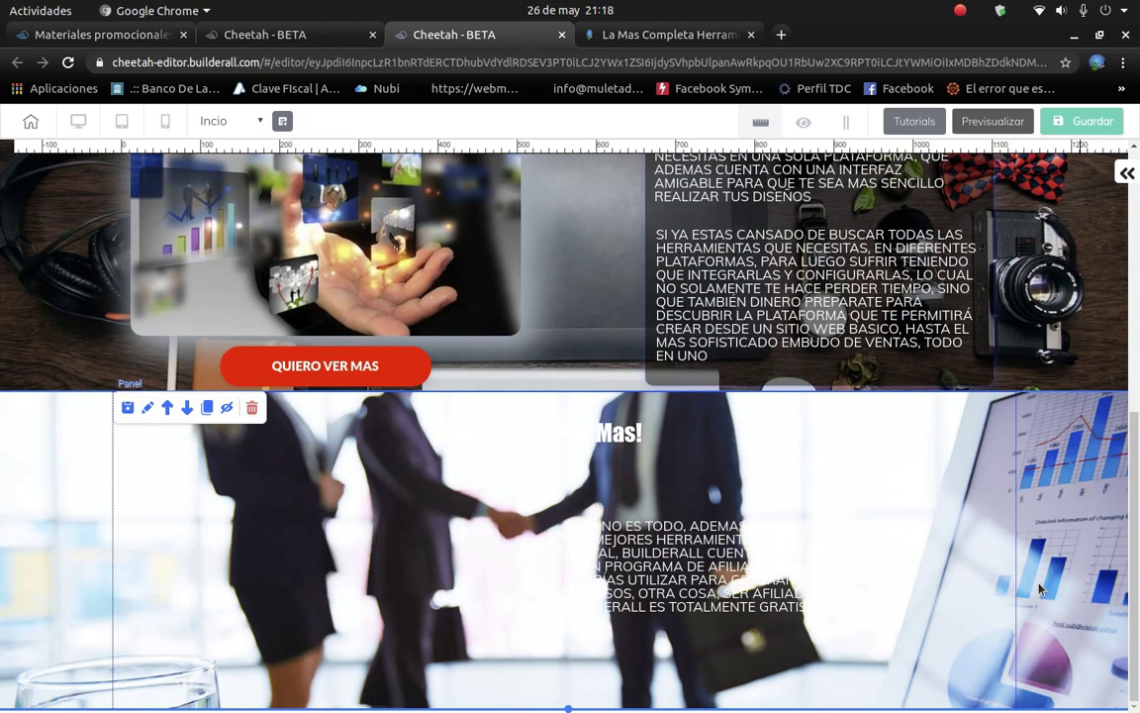
click(1126, 174)
scroll(1025, 495, down, 2)
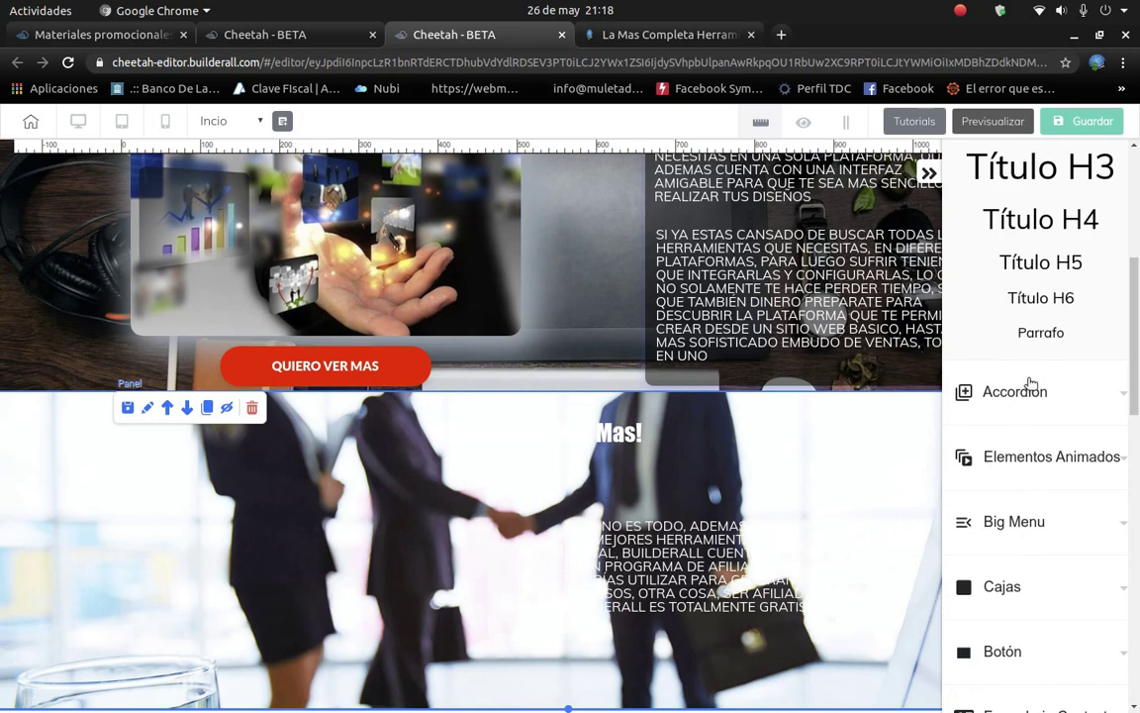
scroll(999, 297, up, 3)
click(988, 223)
scroll(1031, 361, down, 2)
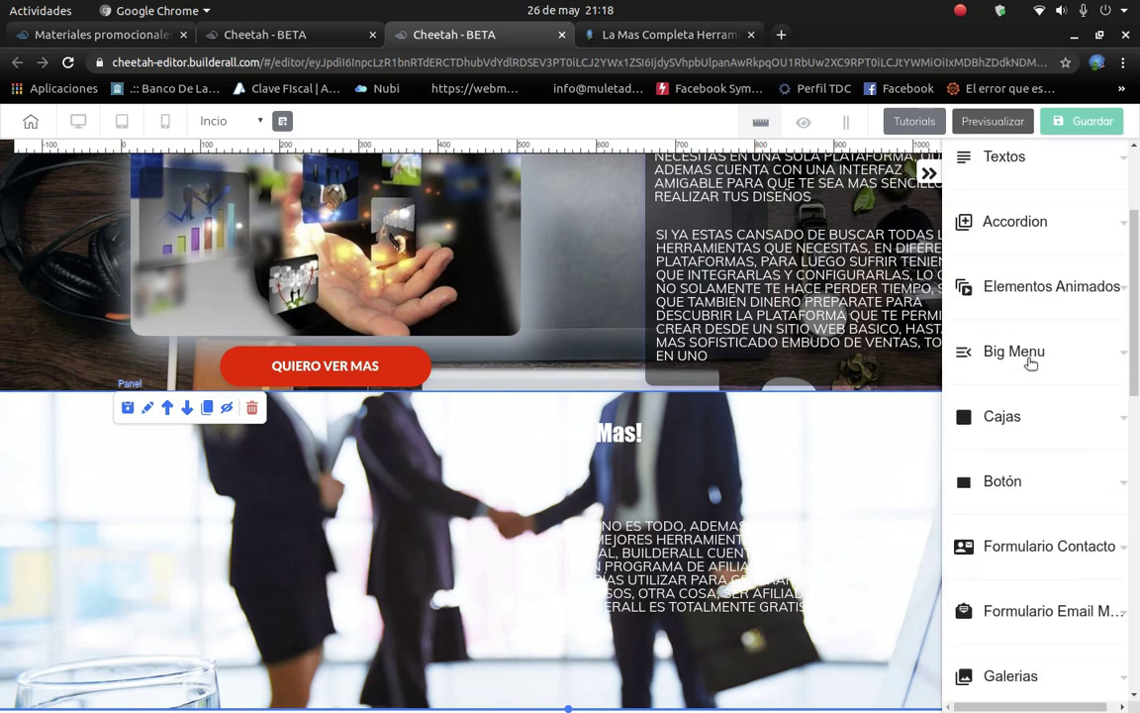
click(1037, 385)
scroll(1037, 435, down, 5)
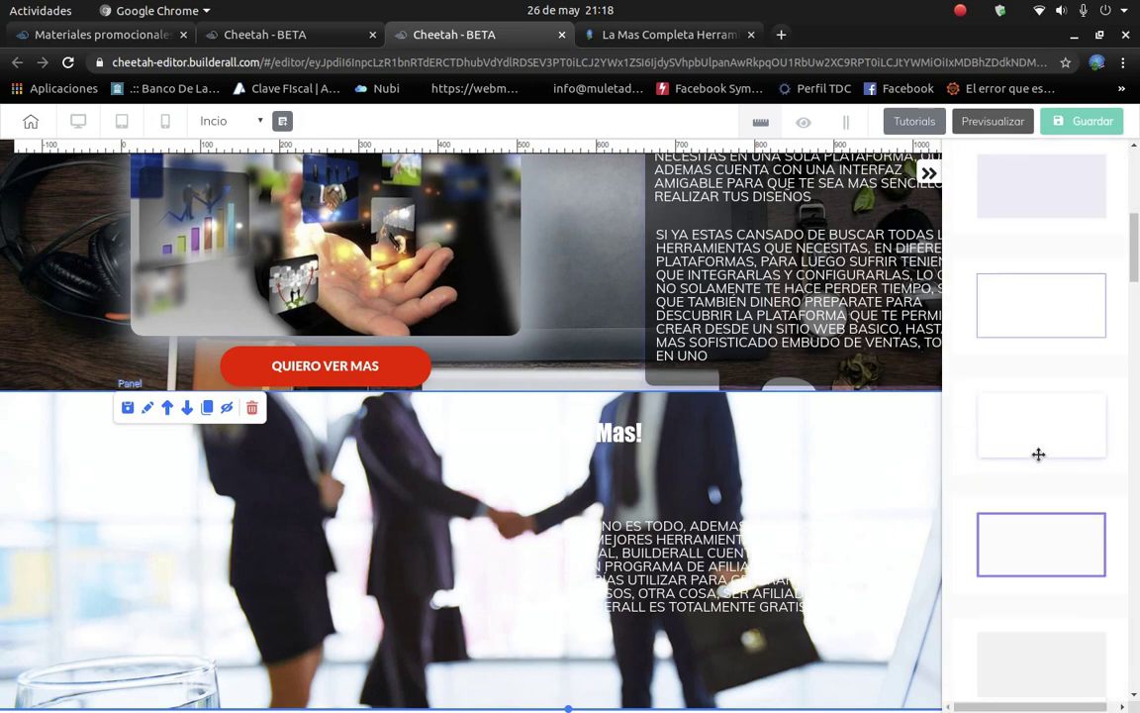
scroll(1039, 457, down, 1)
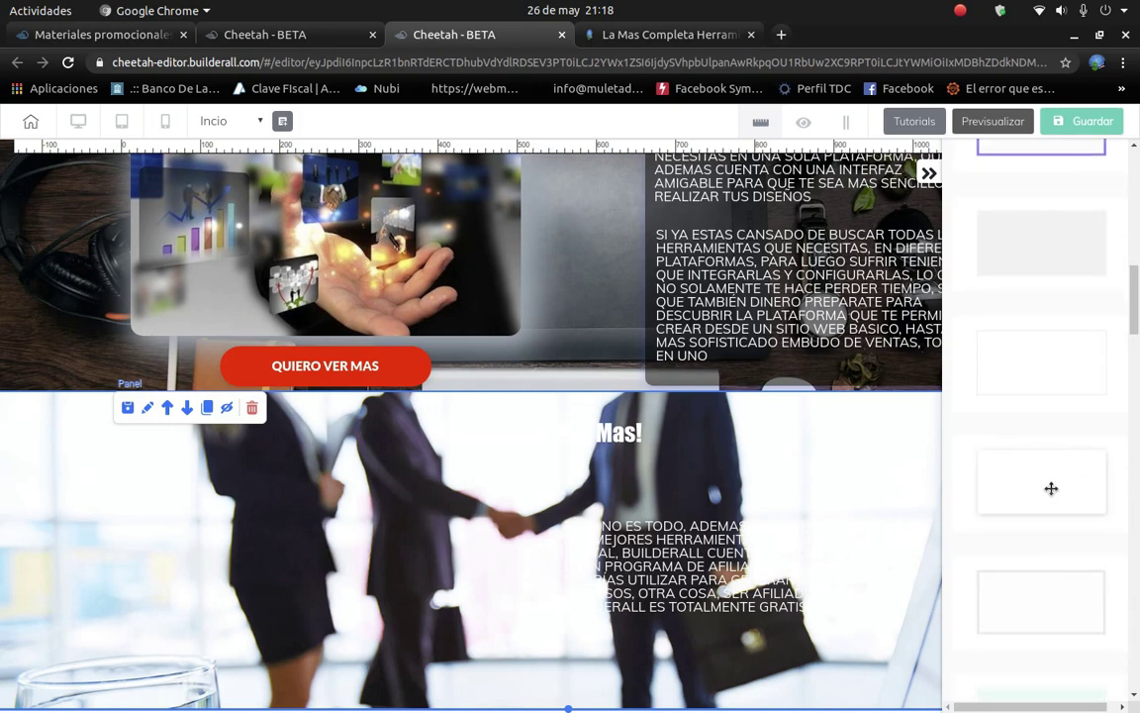
drag(953, 505, 371, 562)
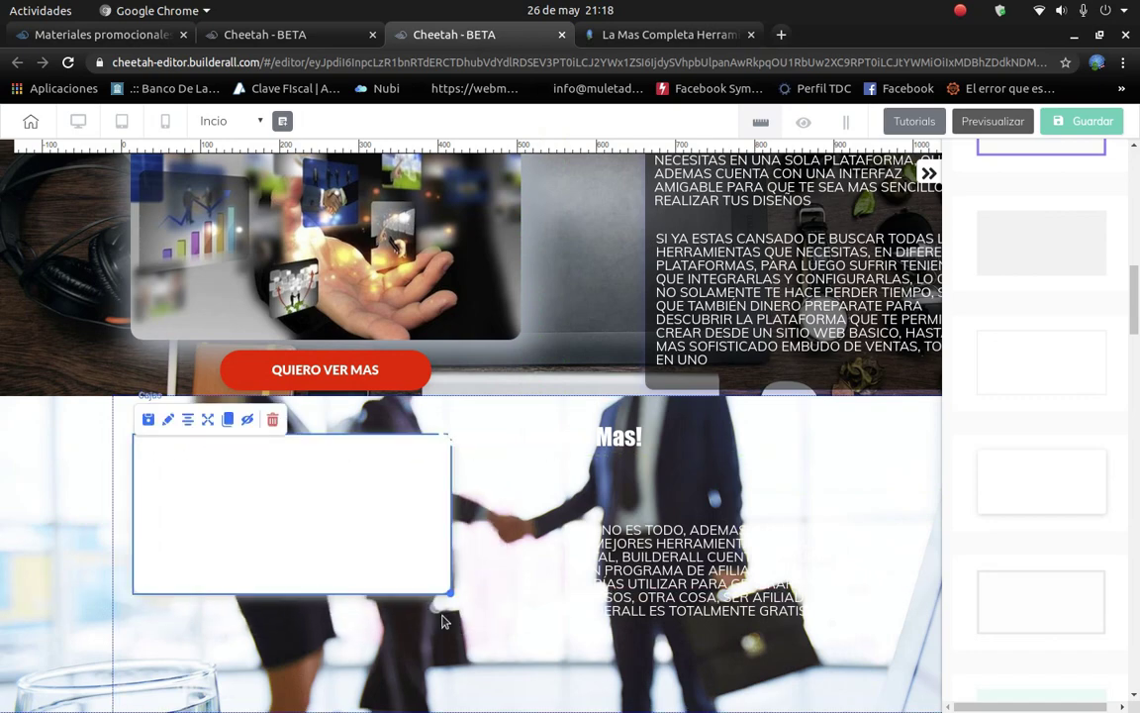
drag(450, 591, 503, 691)
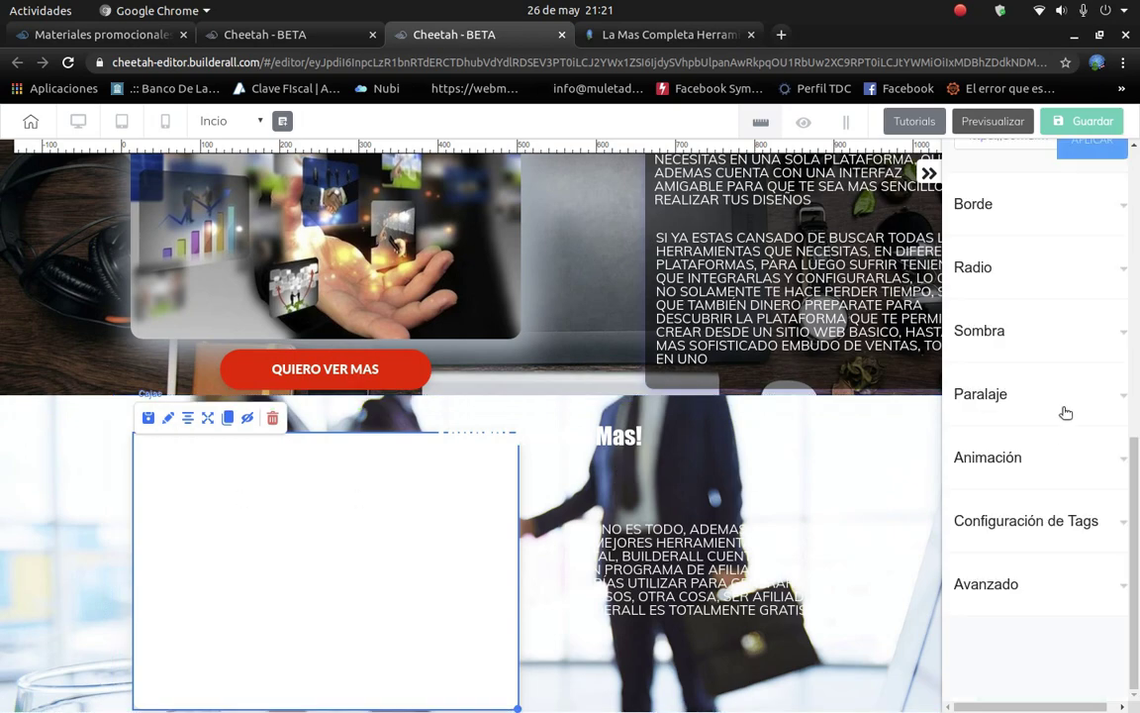
Set the box's solid background colour to black (000000) with 0.5 opacity.
scroll(1066, 412, up, 5)
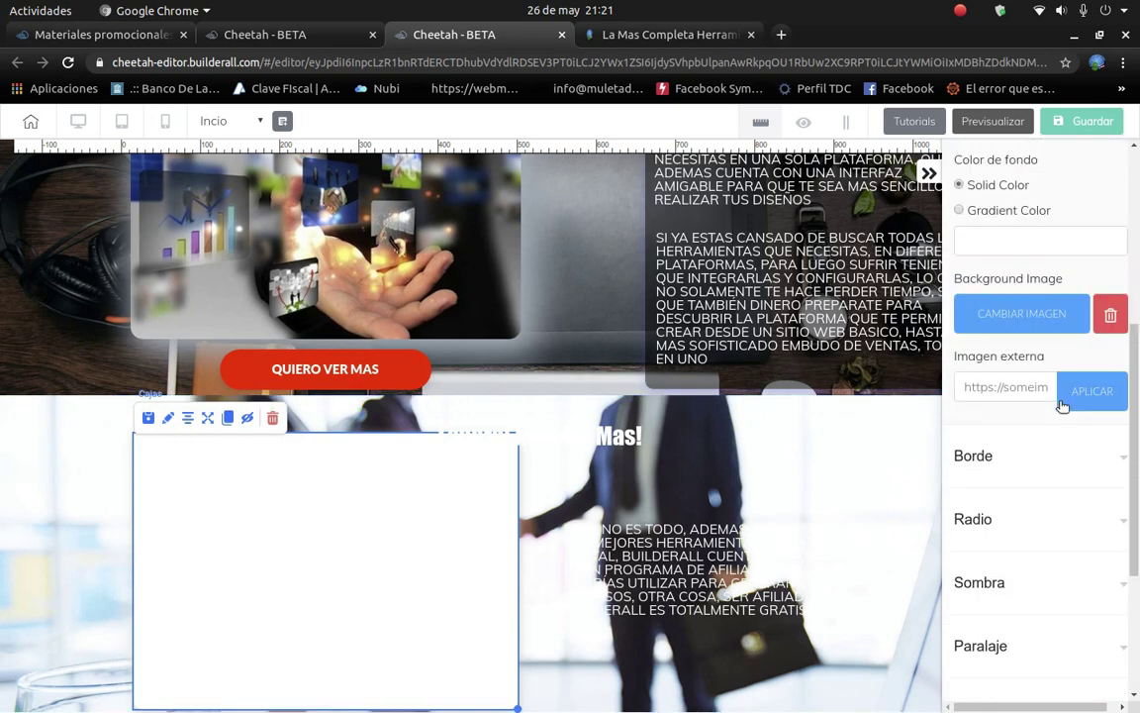
scroll(1049, 425, up, 1)
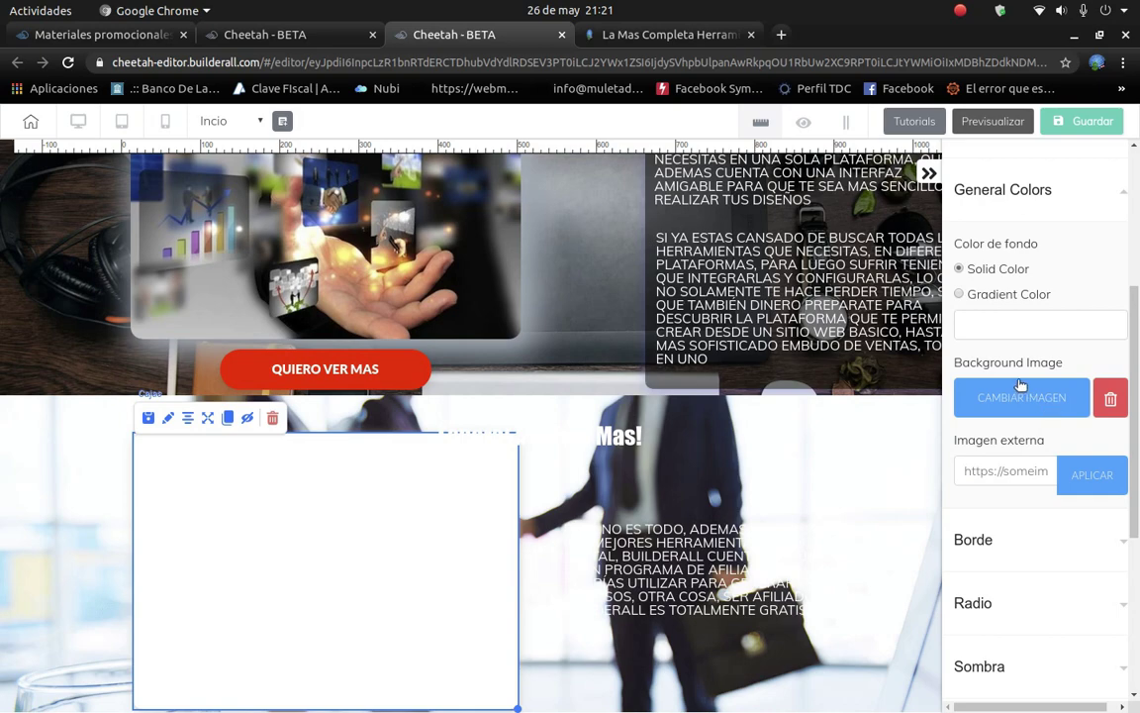
scroll(1019, 384, up, 1)
click(1021, 410)
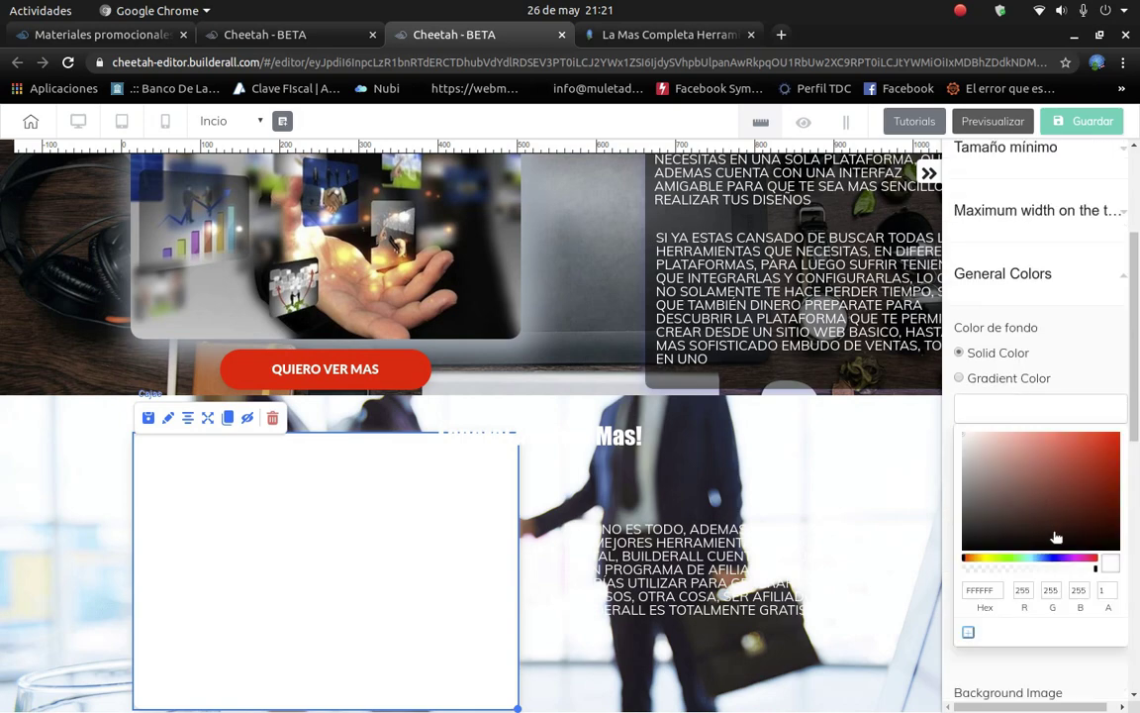
drag(1057, 537, 1138, 560)
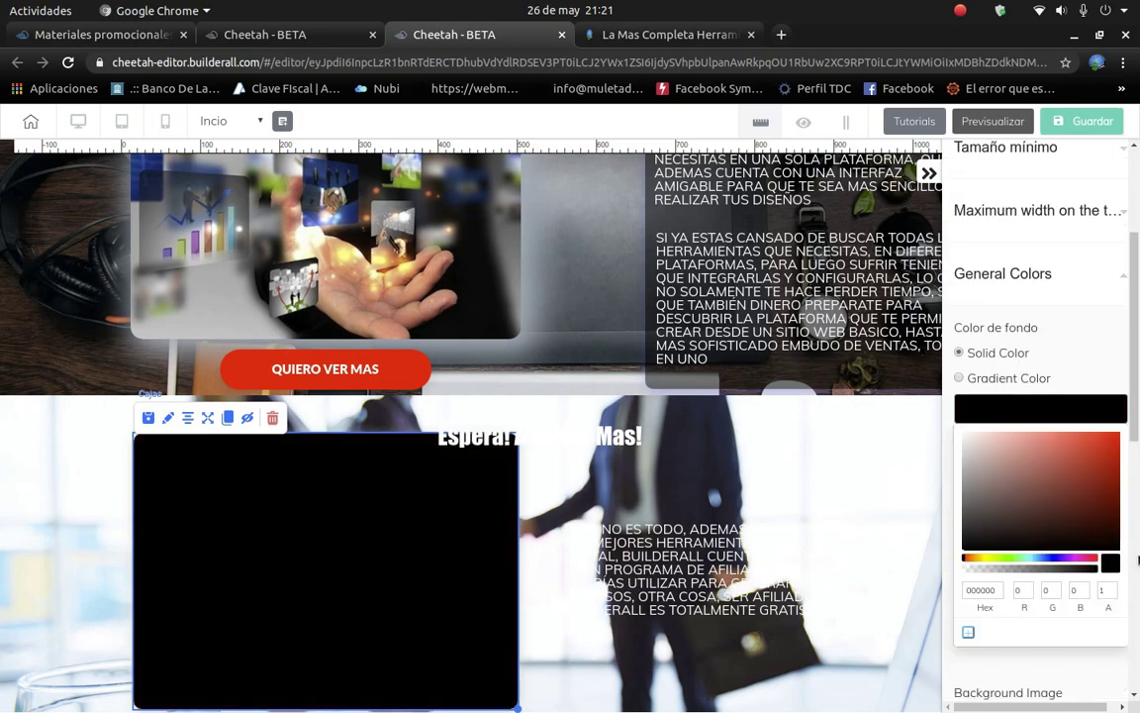
click(1020, 570)
drag(1027, 572, 1029, 572)
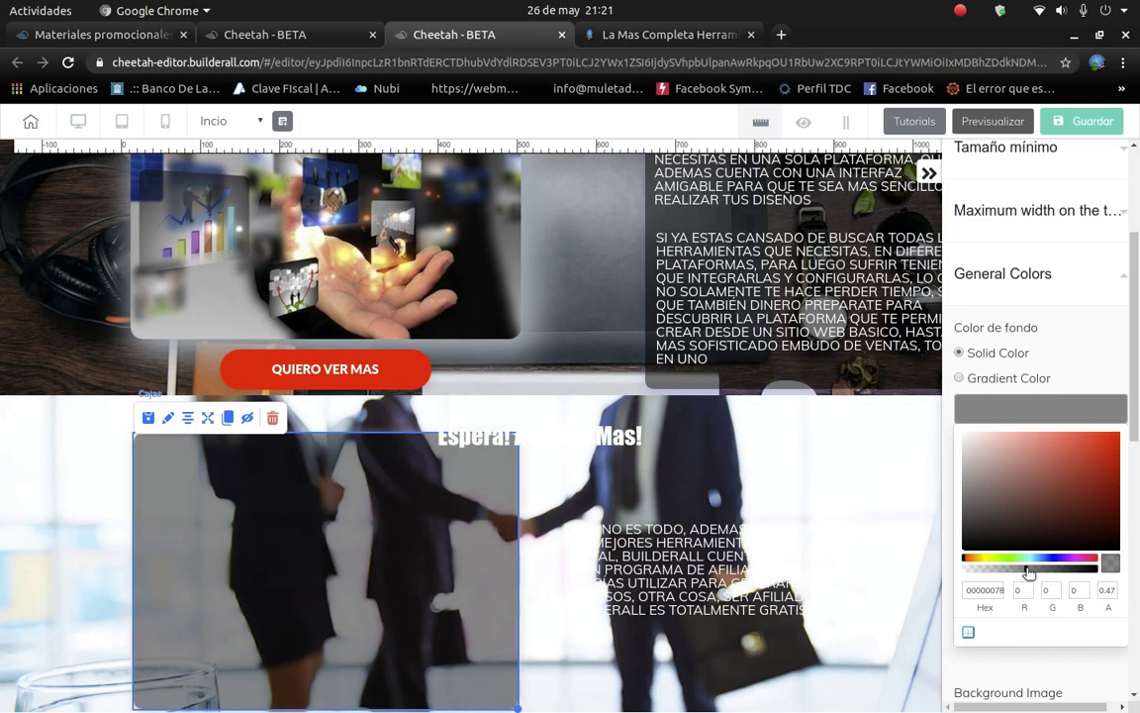
scroll(1030, 574, down, 3)
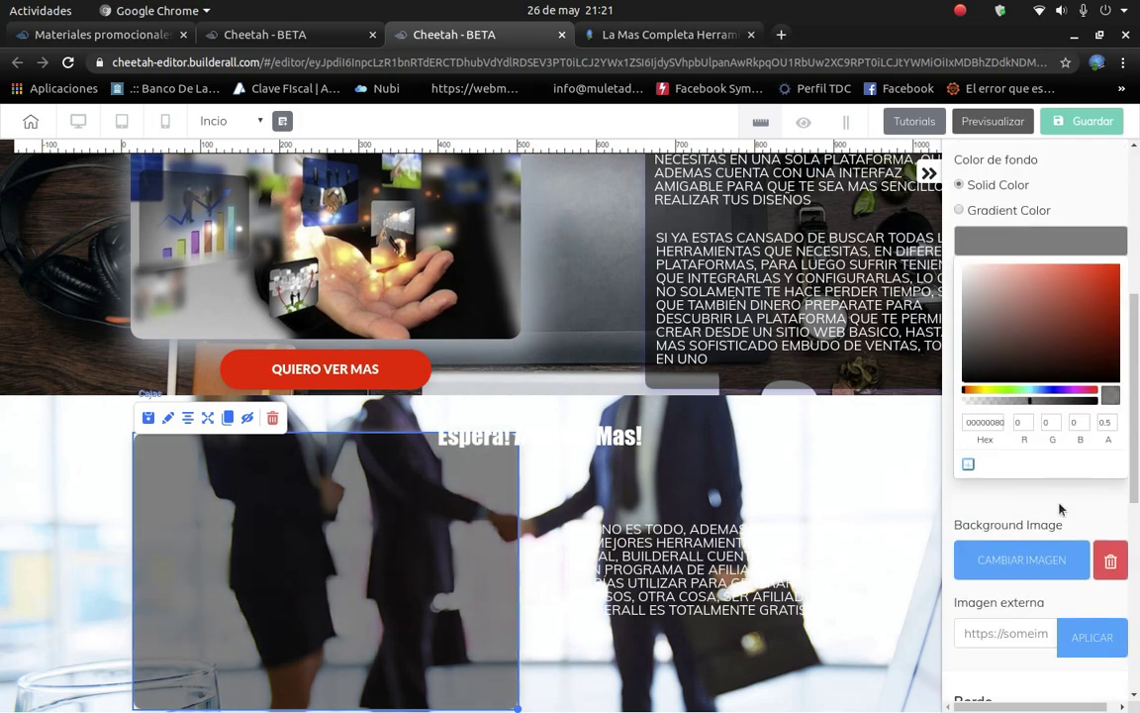
click(1009, 250)
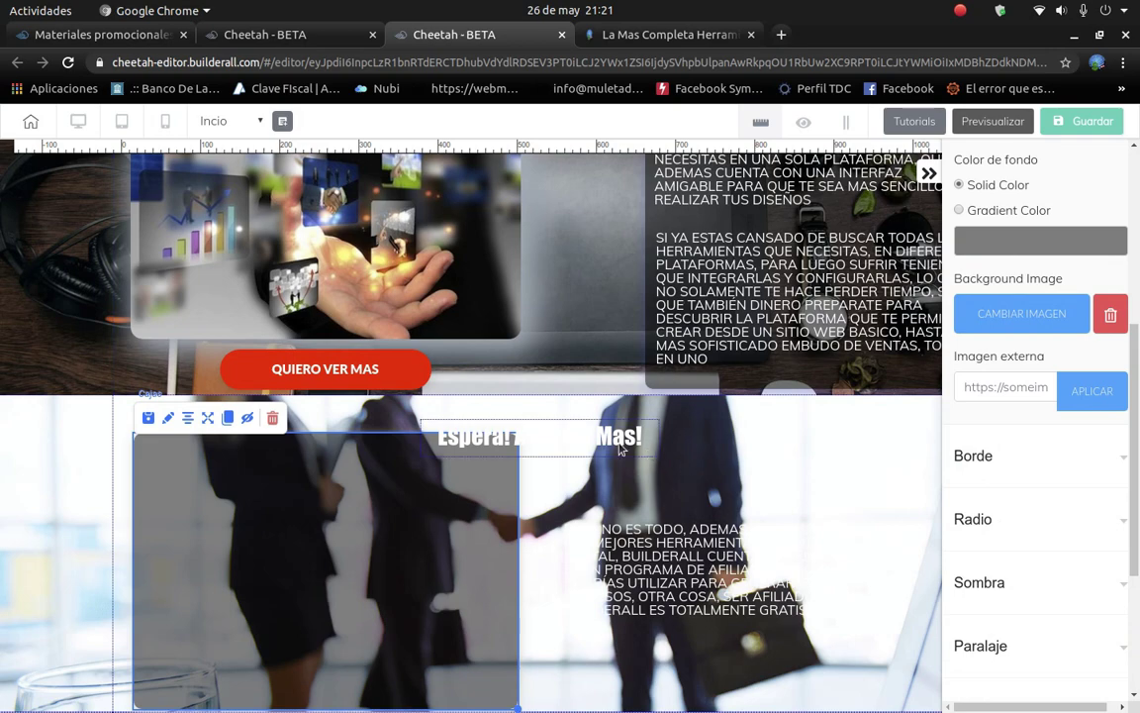
Move the "Espera! Aun Hay Mas!" heading and the paragraph onto the dark box and slightly narrow the paragraph's frame.
drag(602, 445, 332, 466)
drag(674, 569, 305, 547)
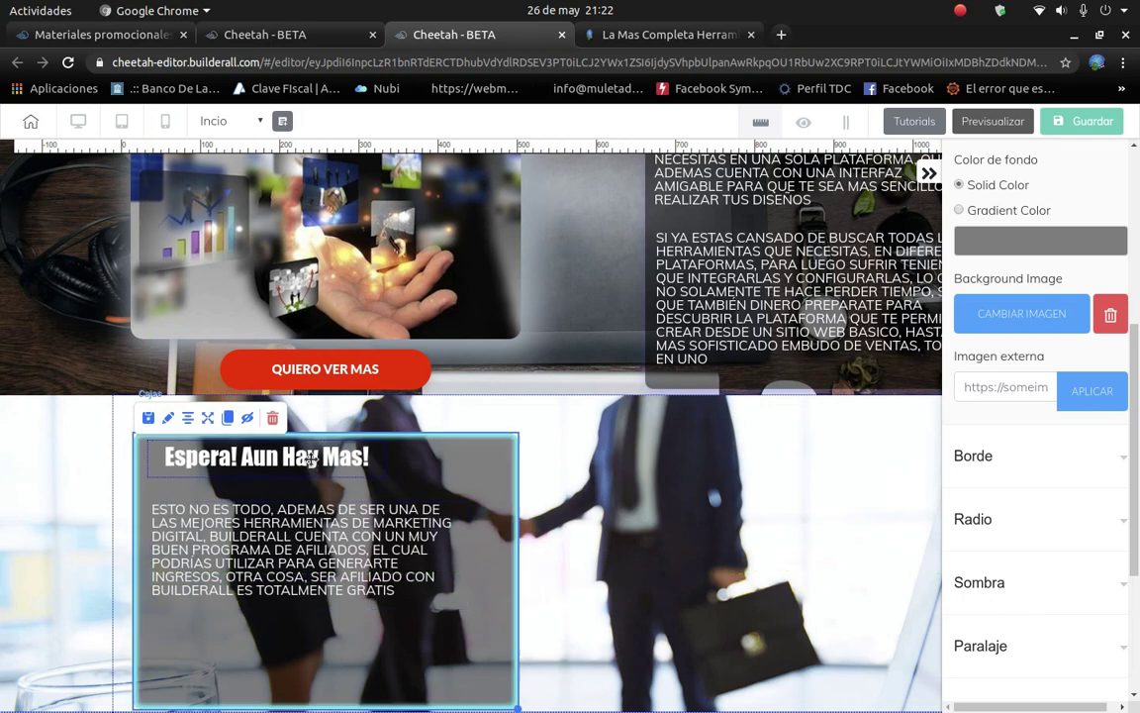
click(327, 527)
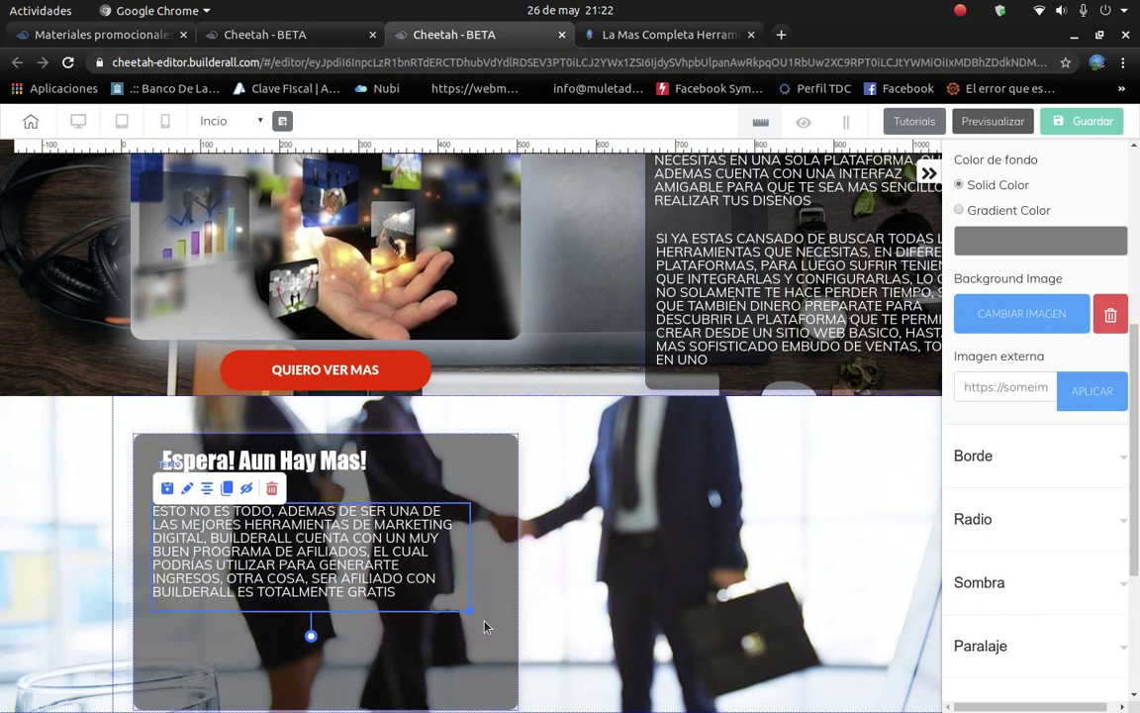
mouse_move(464, 607)
mouse_down()
mouse_move(493, 634)
mouse_move(458, 611)
mouse_up()
Set the whole paragraph's font to Muli Light at size 22 and finish editing the text.
double_click(400, 601)
drag(396, 592, 250, 506)
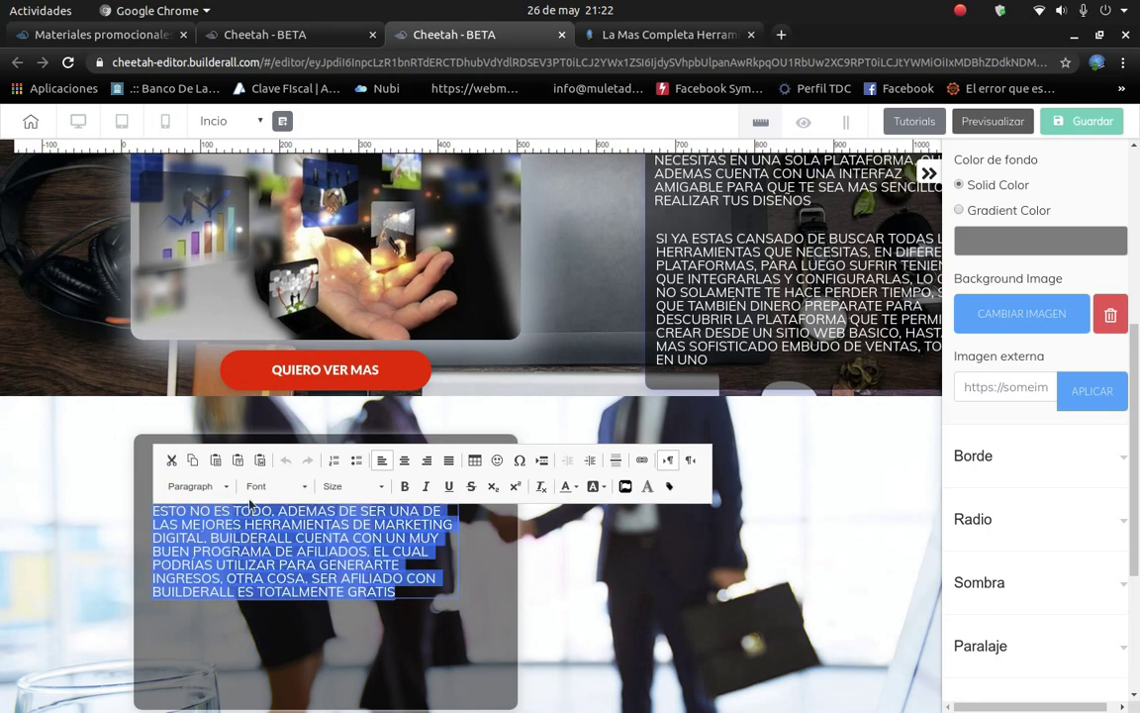
click(302, 486)
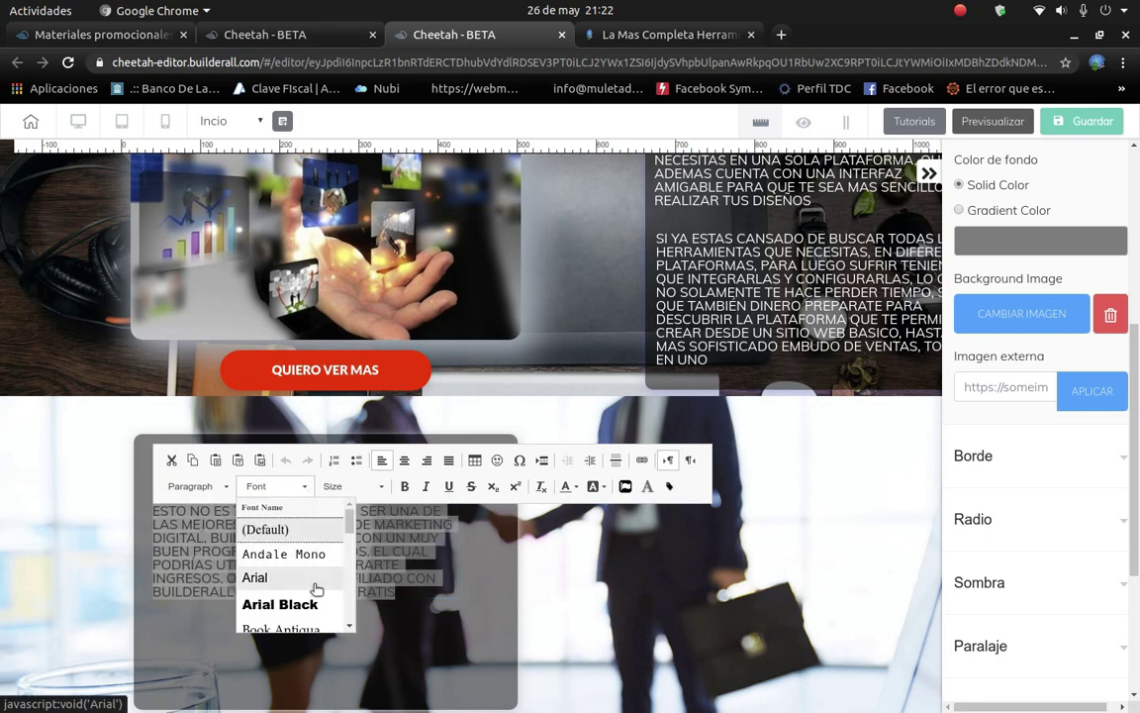
scroll(316, 589, down, 5)
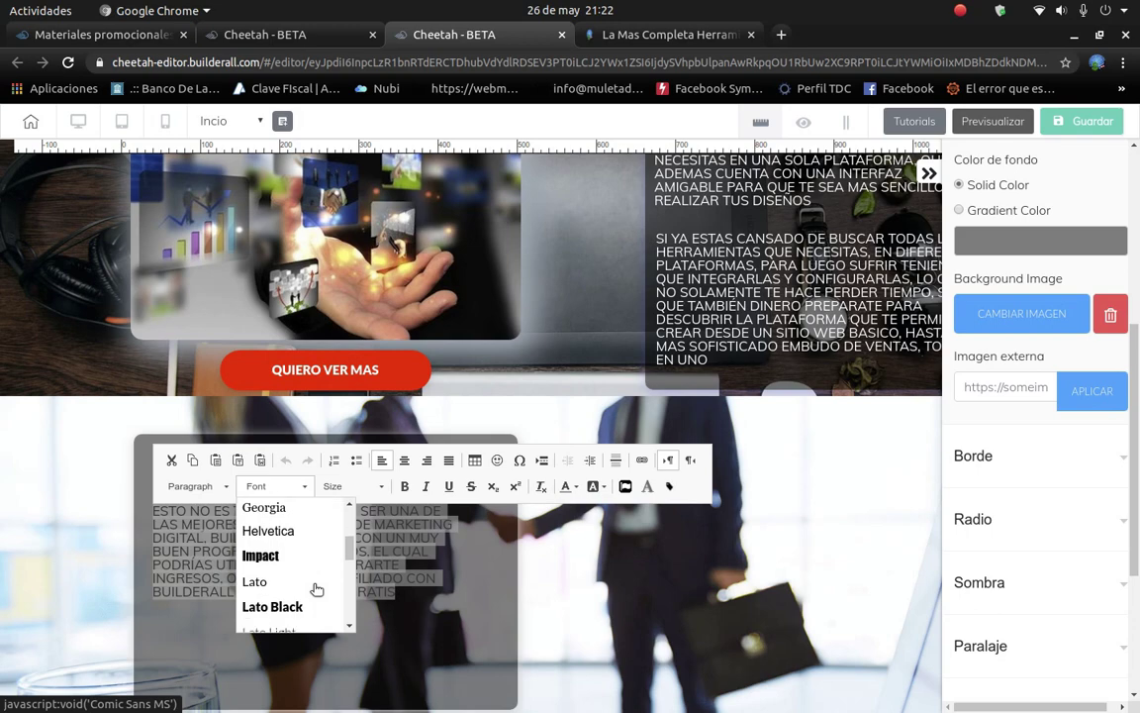
scroll(316, 589, down, 3)
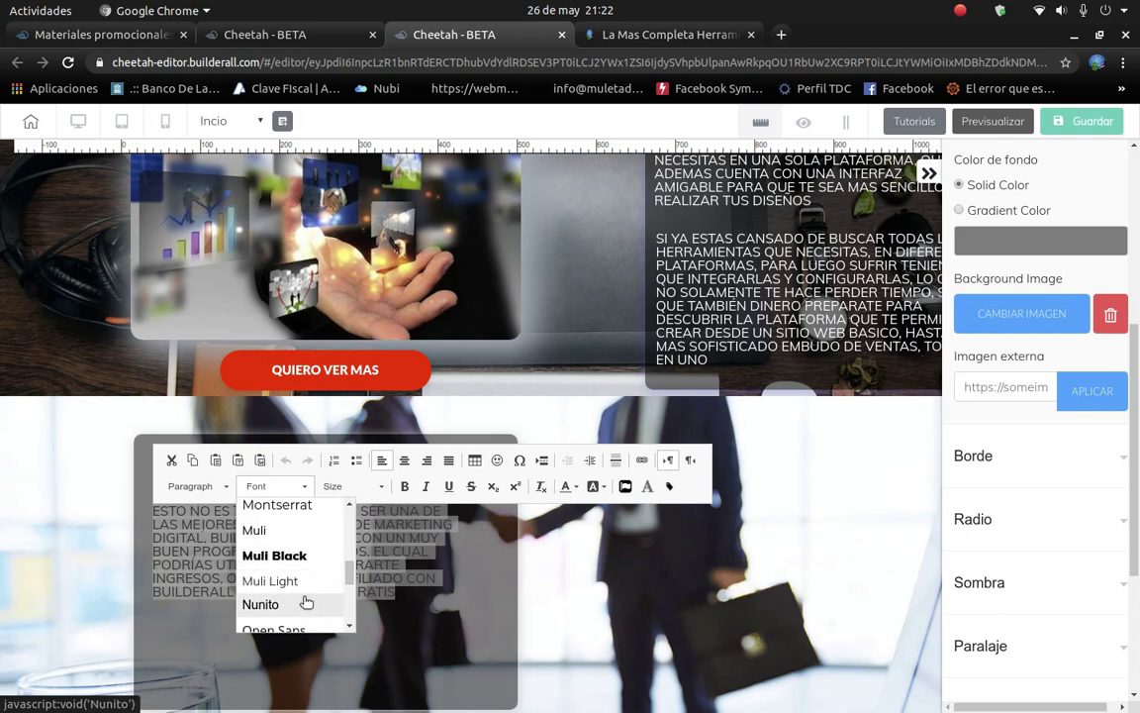
click(302, 580)
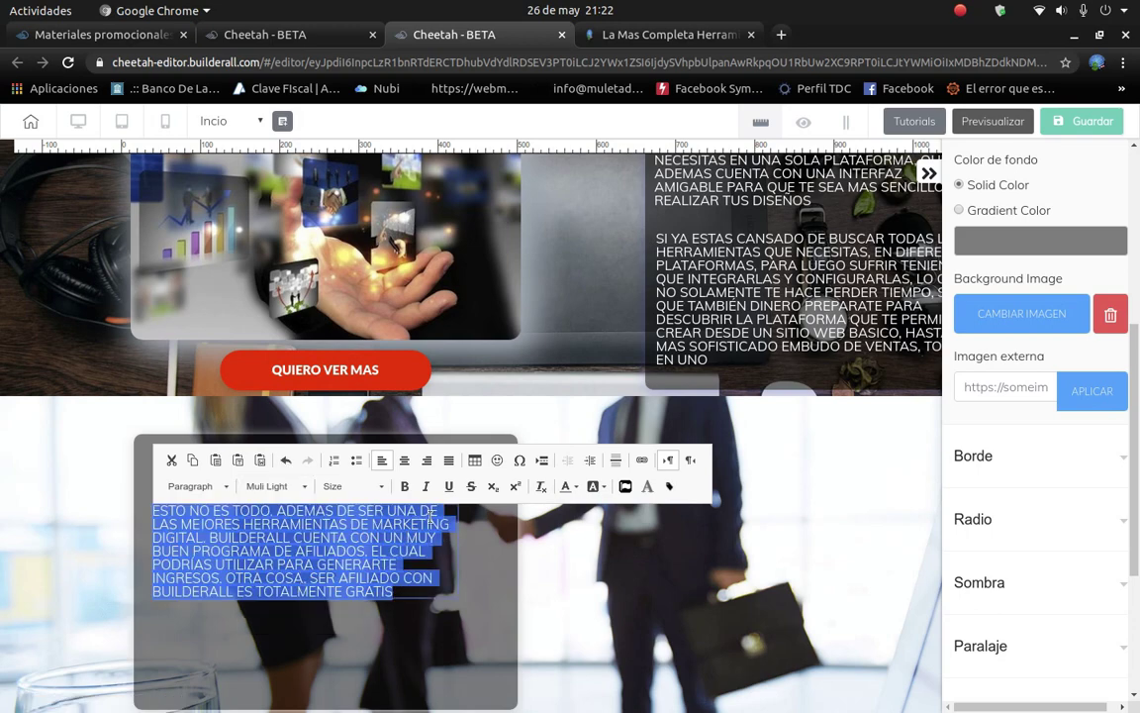
click(377, 488)
scroll(368, 574, down, 5)
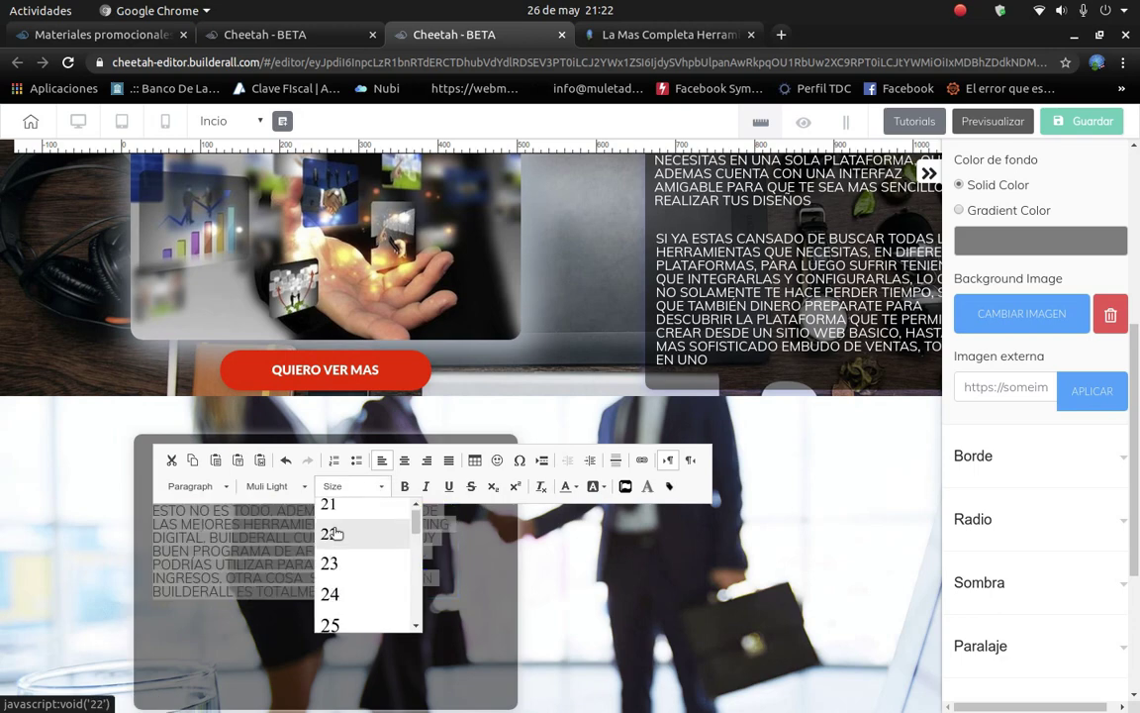
click(373, 561)
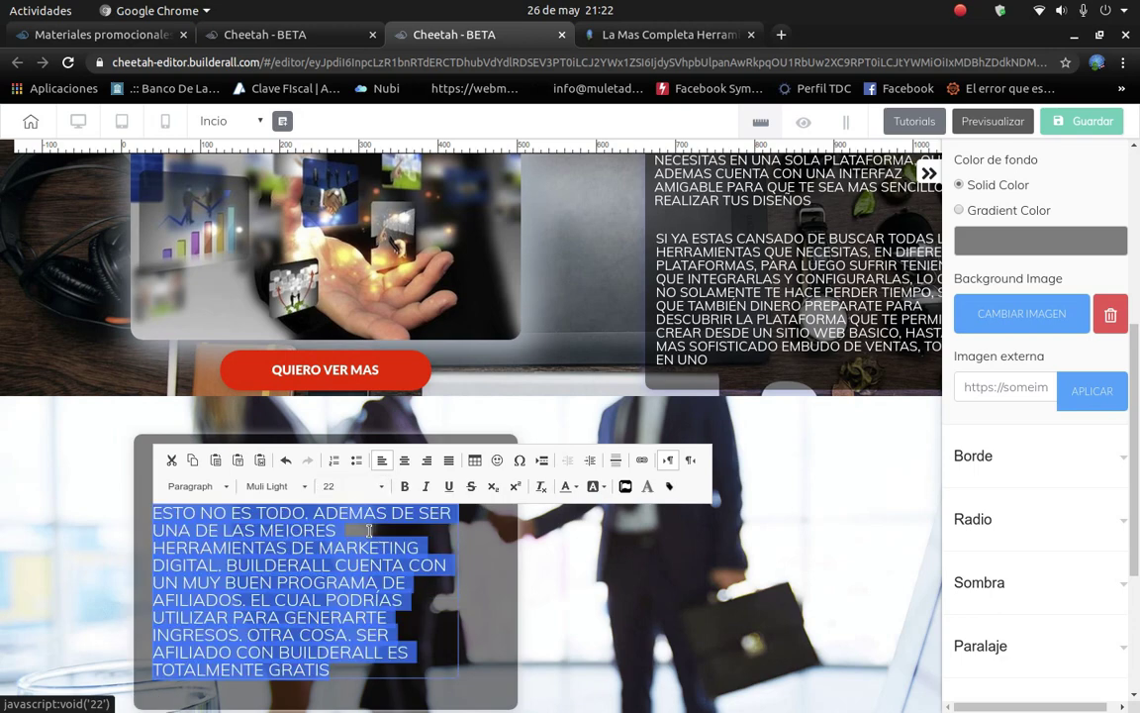
click(483, 622)
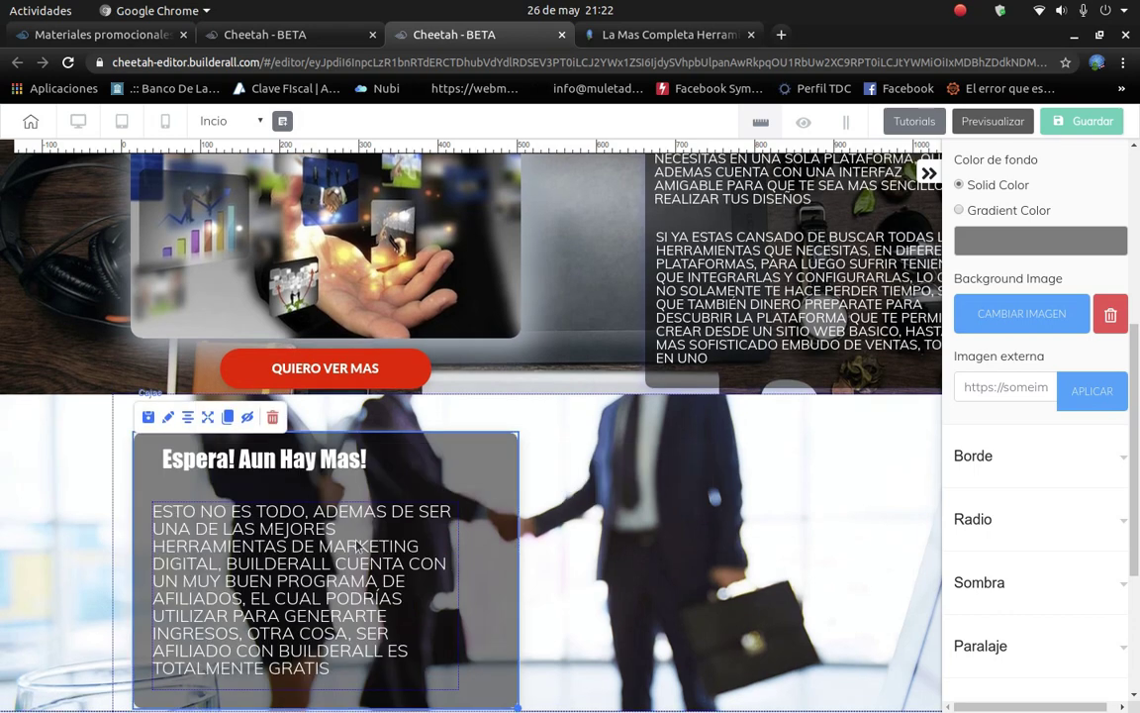
Move the paragraph slightly closer to the heading and make all of its text bold.
click(331, 661)
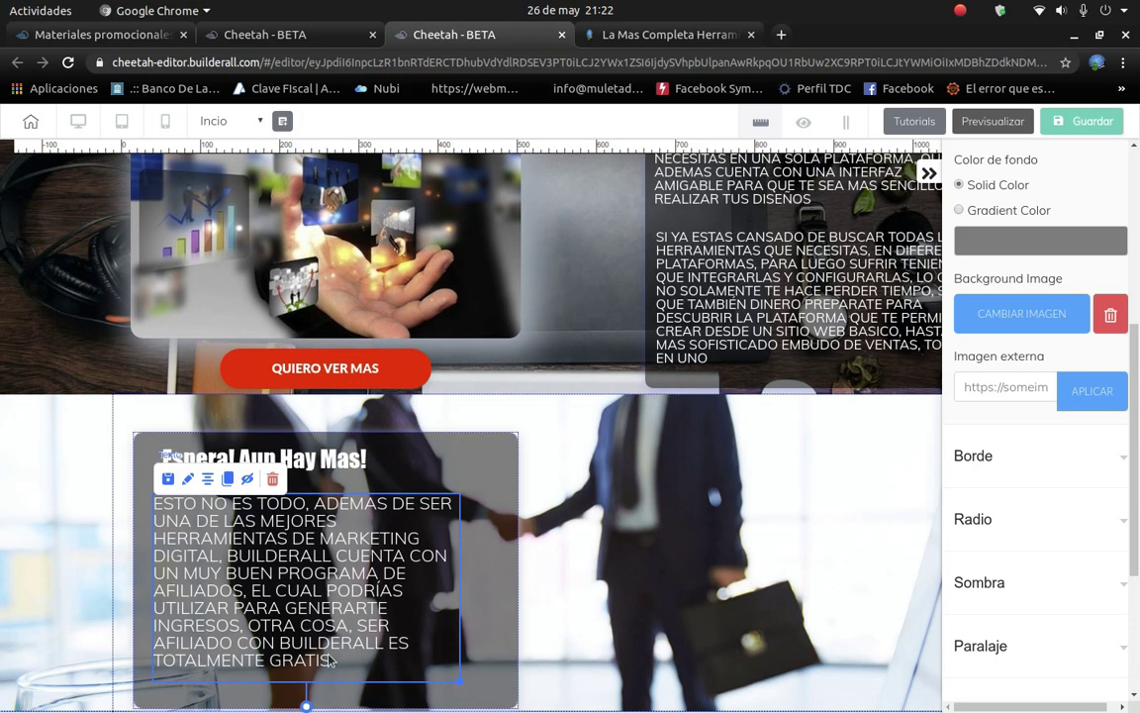
click(338, 661)
drag(338, 661, 153, 501)
click(406, 476)
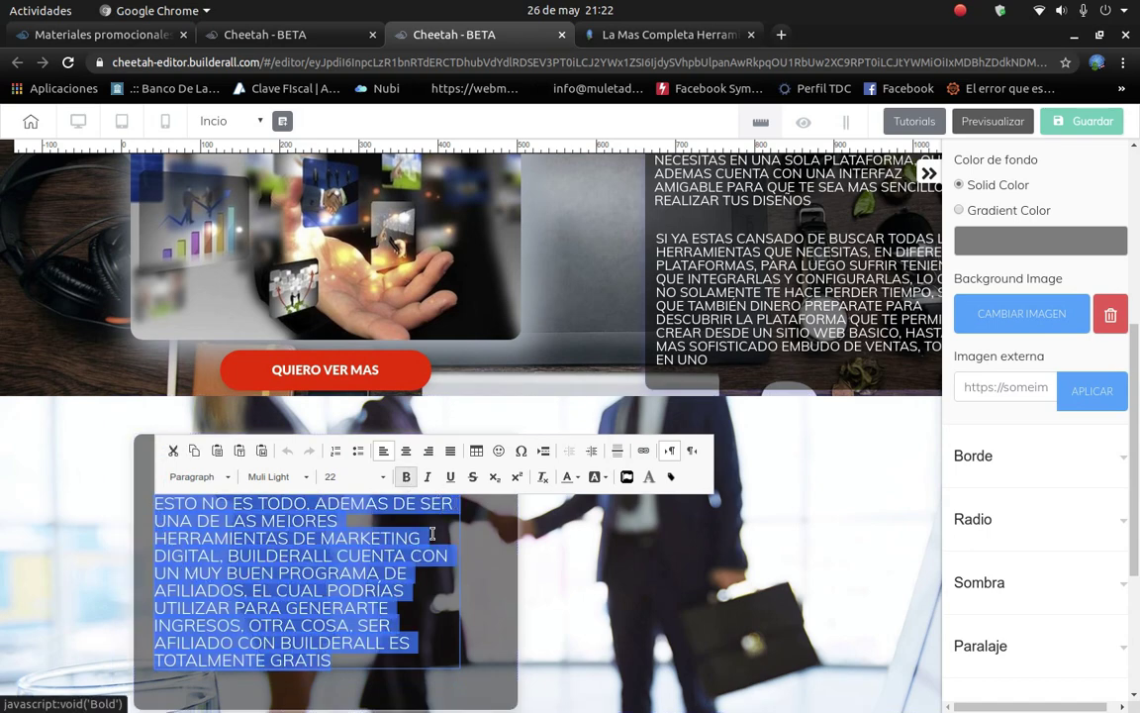
click(486, 593)
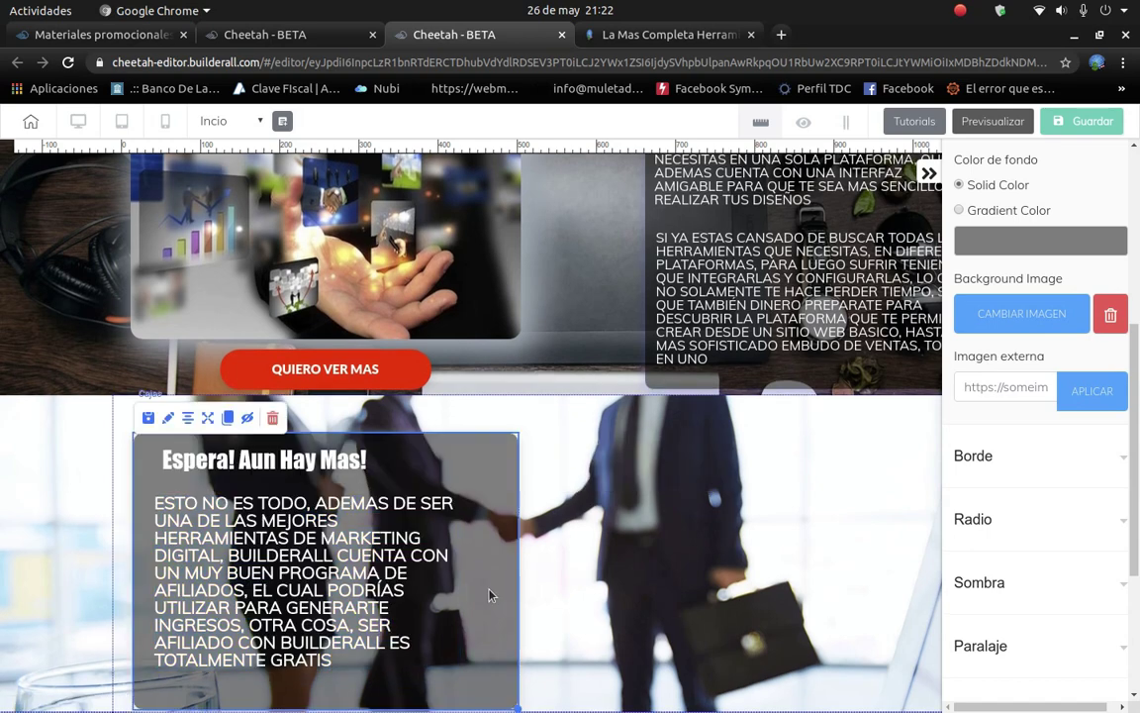
Centre the heading in the dark box, shrink the box around the text, and raise the box and its contents within the panel.
click(362, 477)
drag(381, 479, 460, 481)
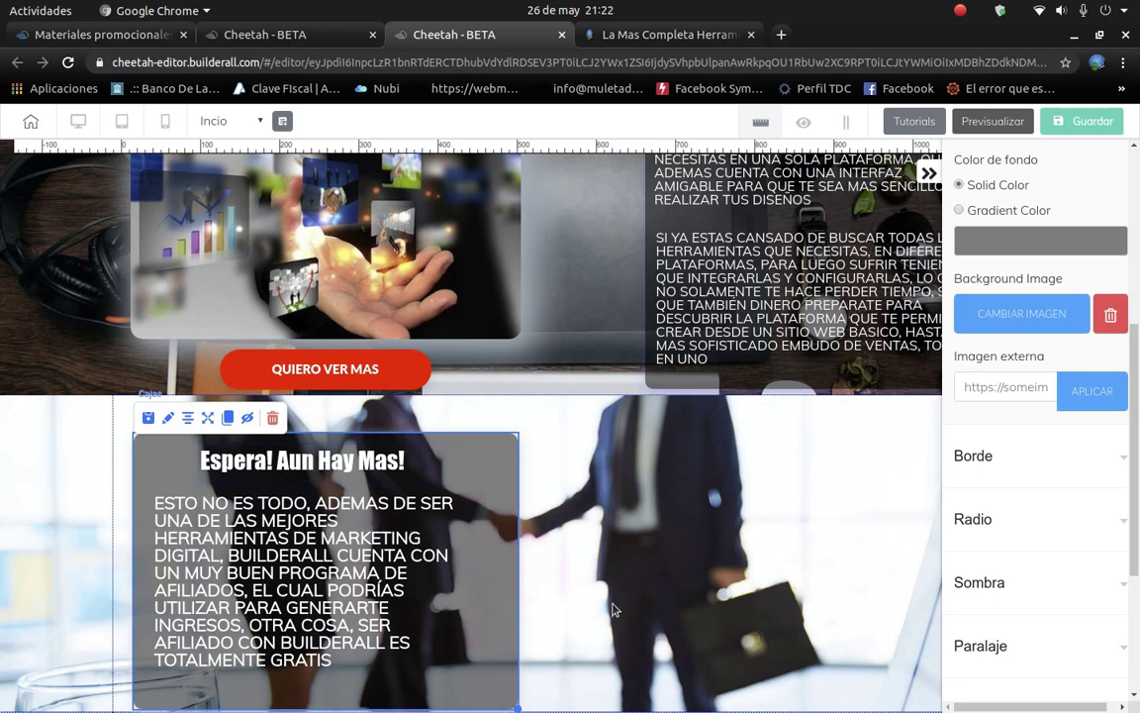
click(435, 551)
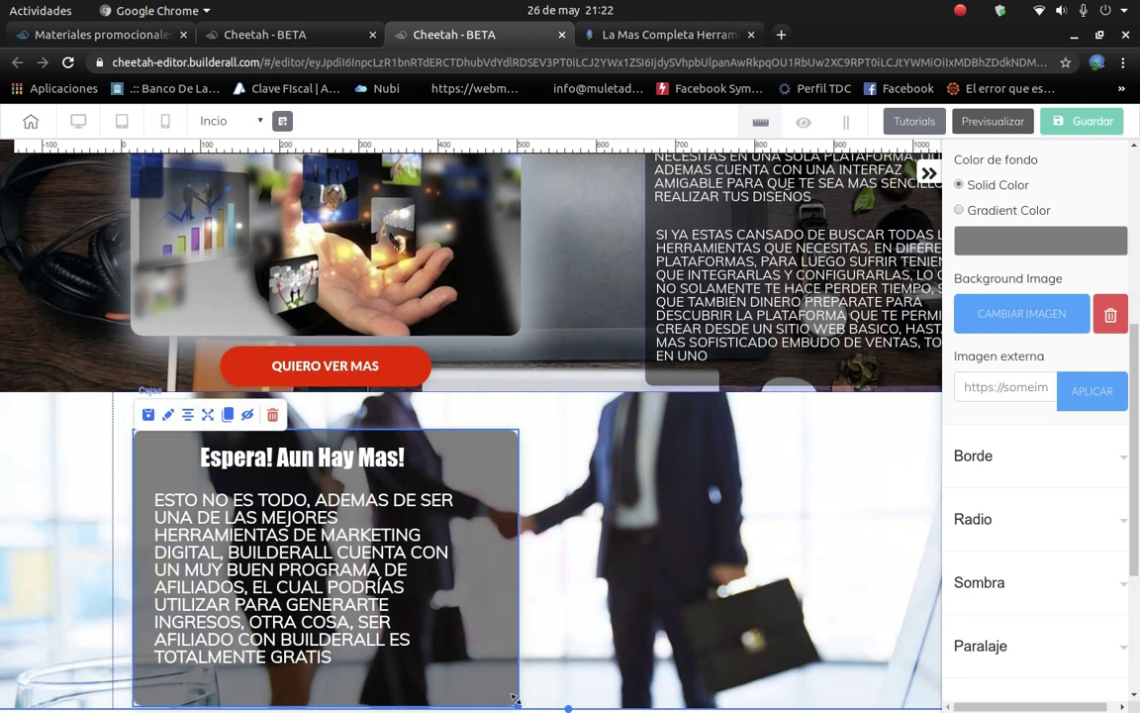
drag(513, 701, 499, 673)
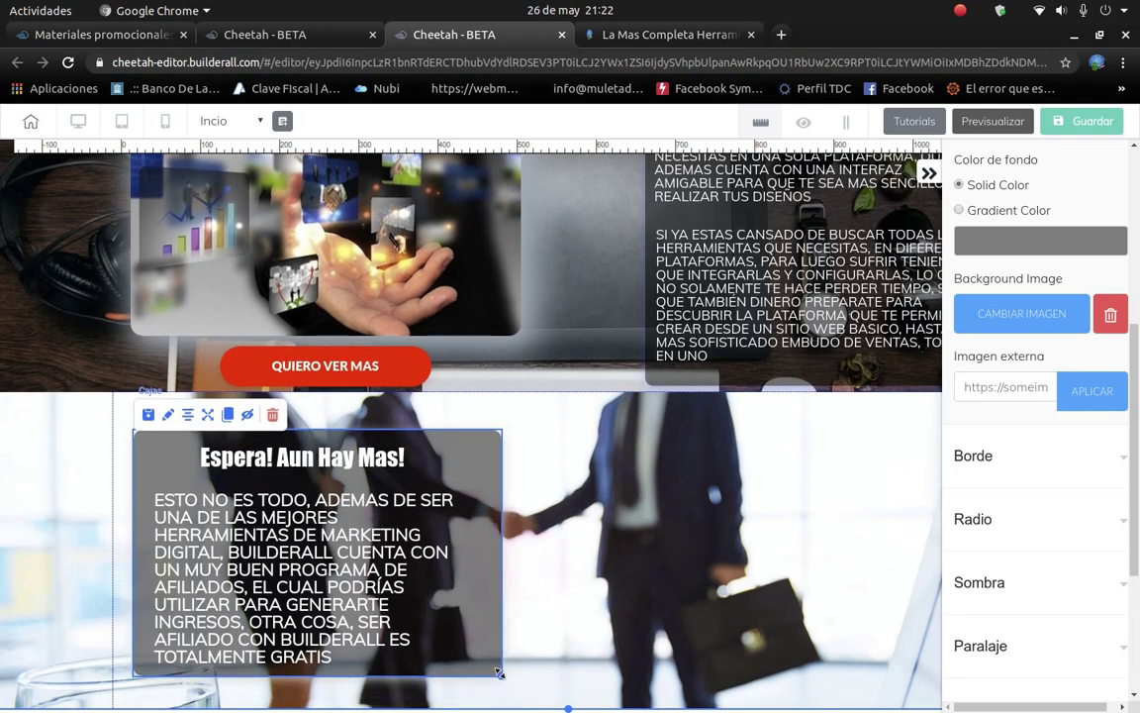
drag(384, 535, 386, 507)
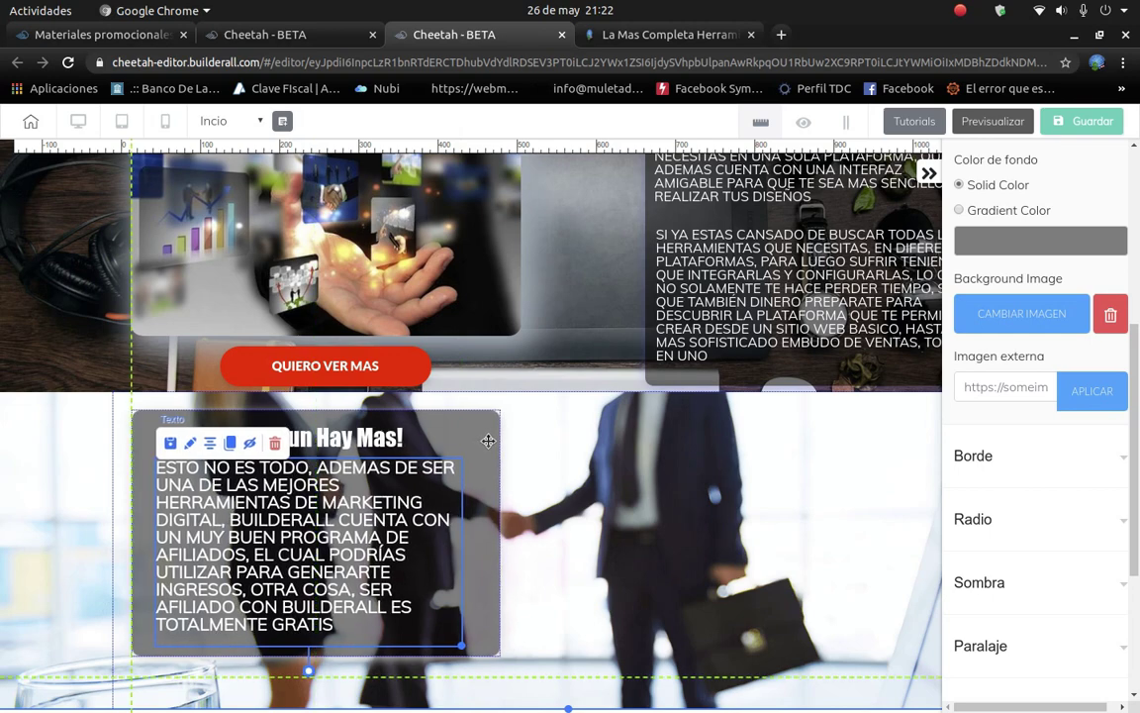
Add an Image 3D element to the third panel and place it on the opposite side from the text box.
click(698, 517)
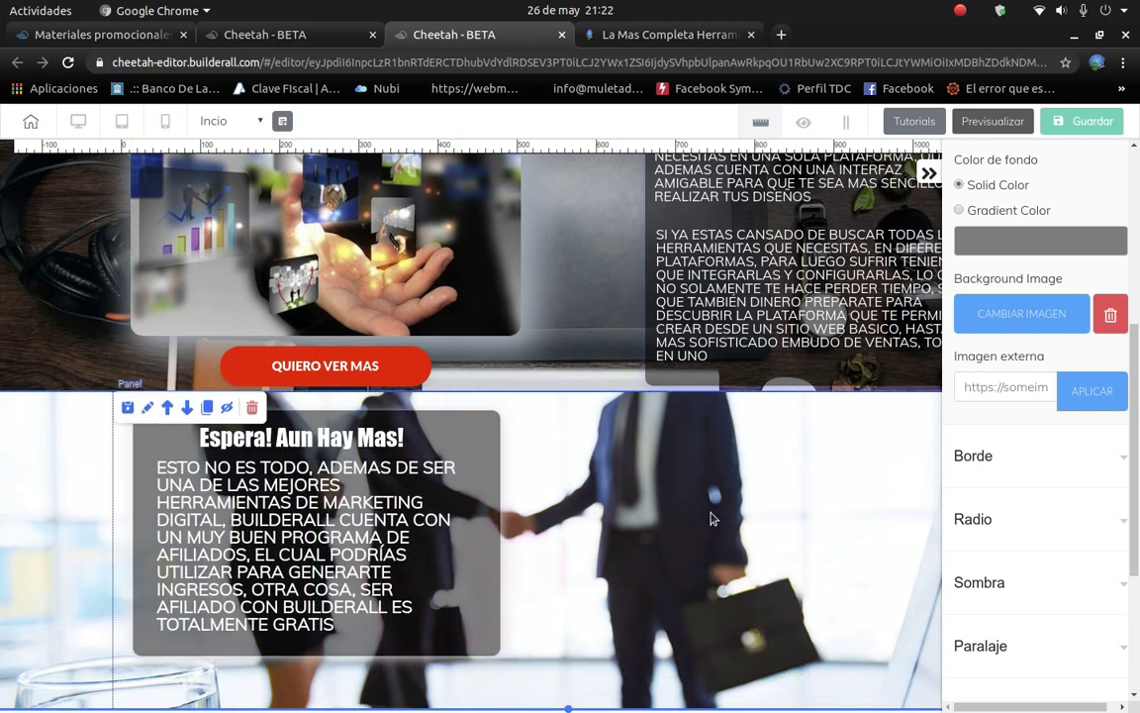
scroll(980, 304, up, 5)
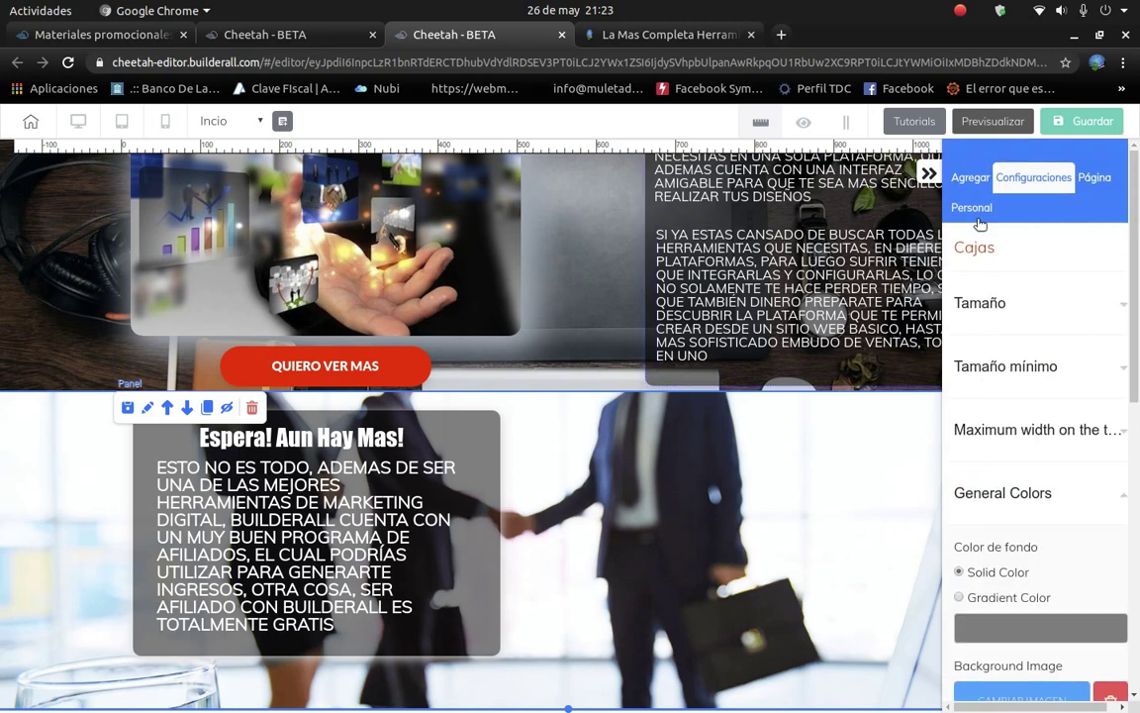
click(971, 178)
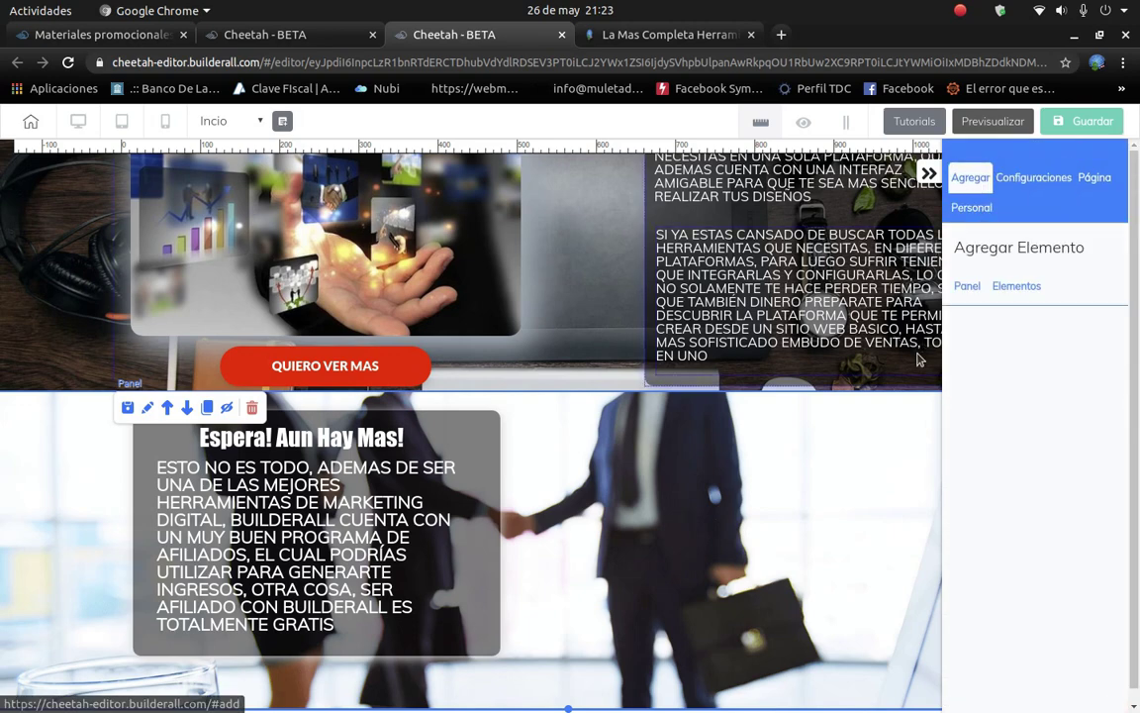
click(1003, 287)
scroll(1004, 470, down, 8)
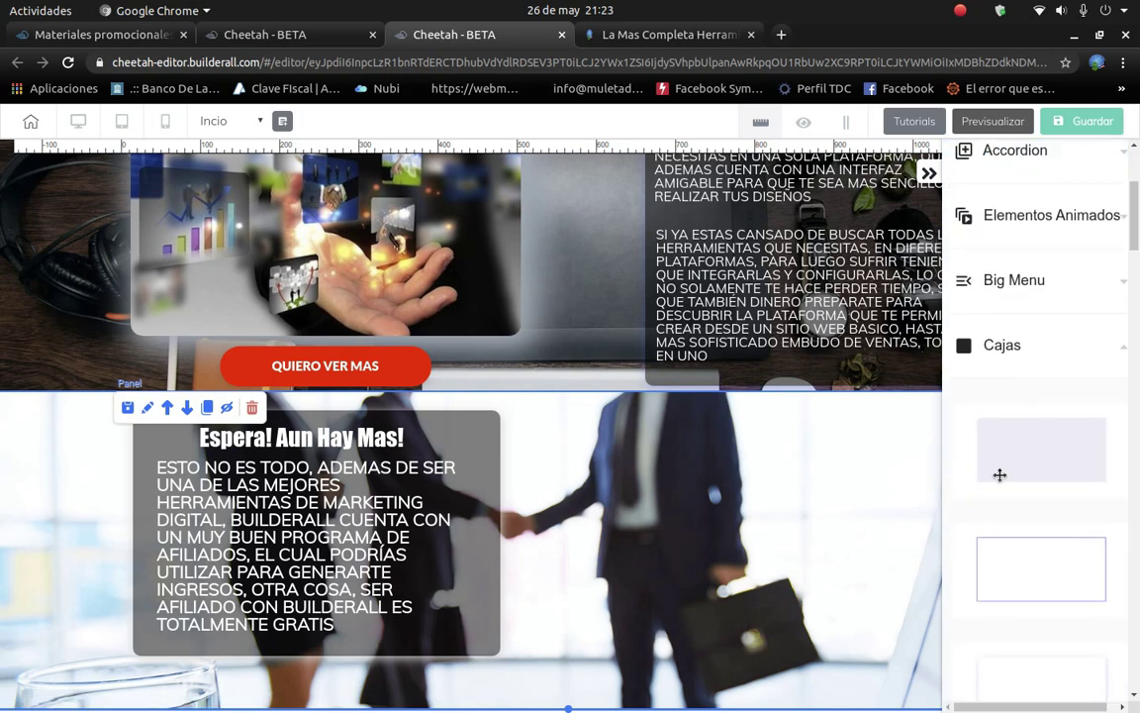
scroll(1031, 510, up, 8)
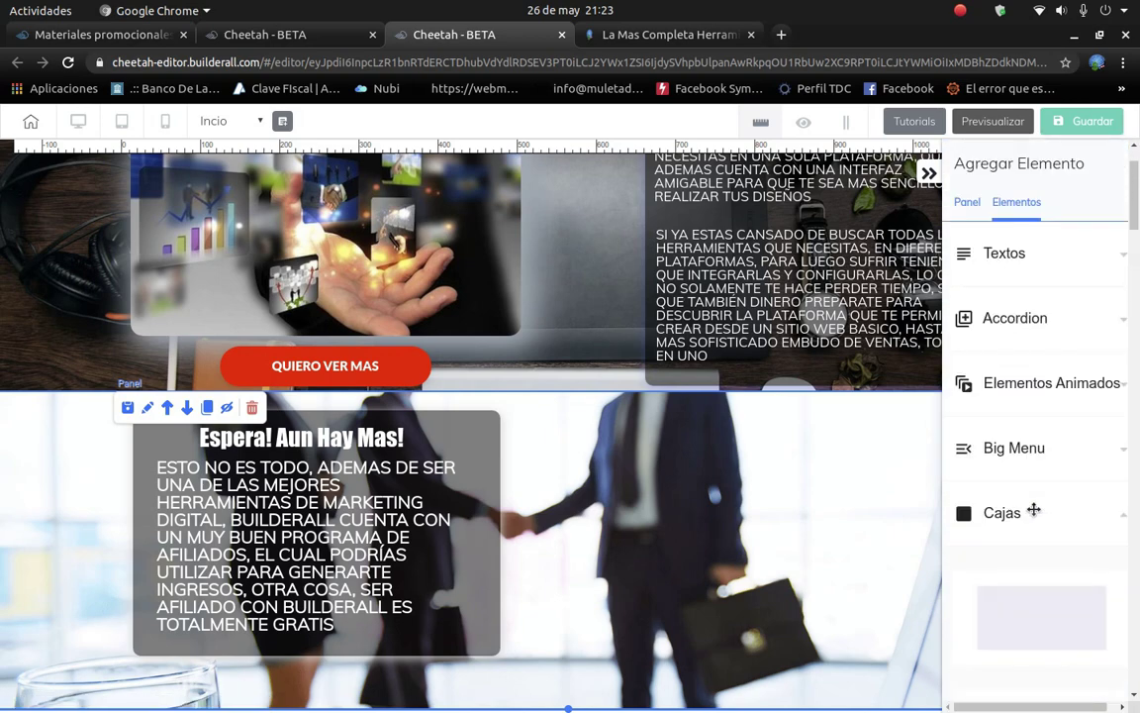
scroll(1049, 465, up, 2)
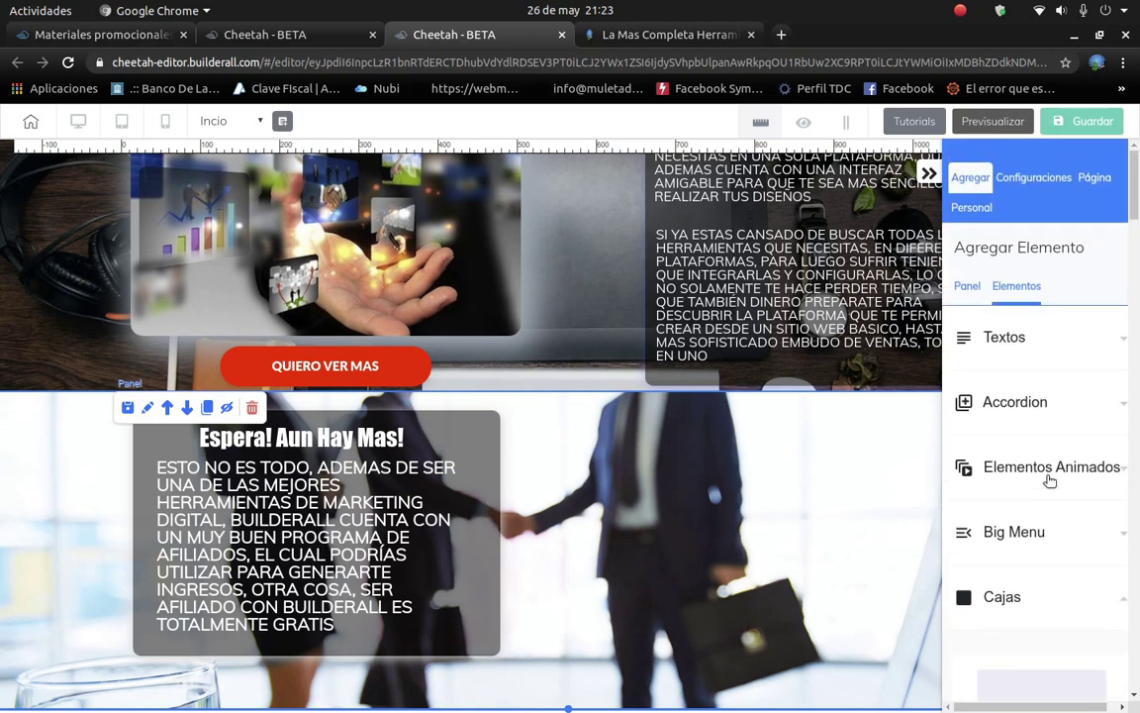
scroll(1047, 466, down, 3)
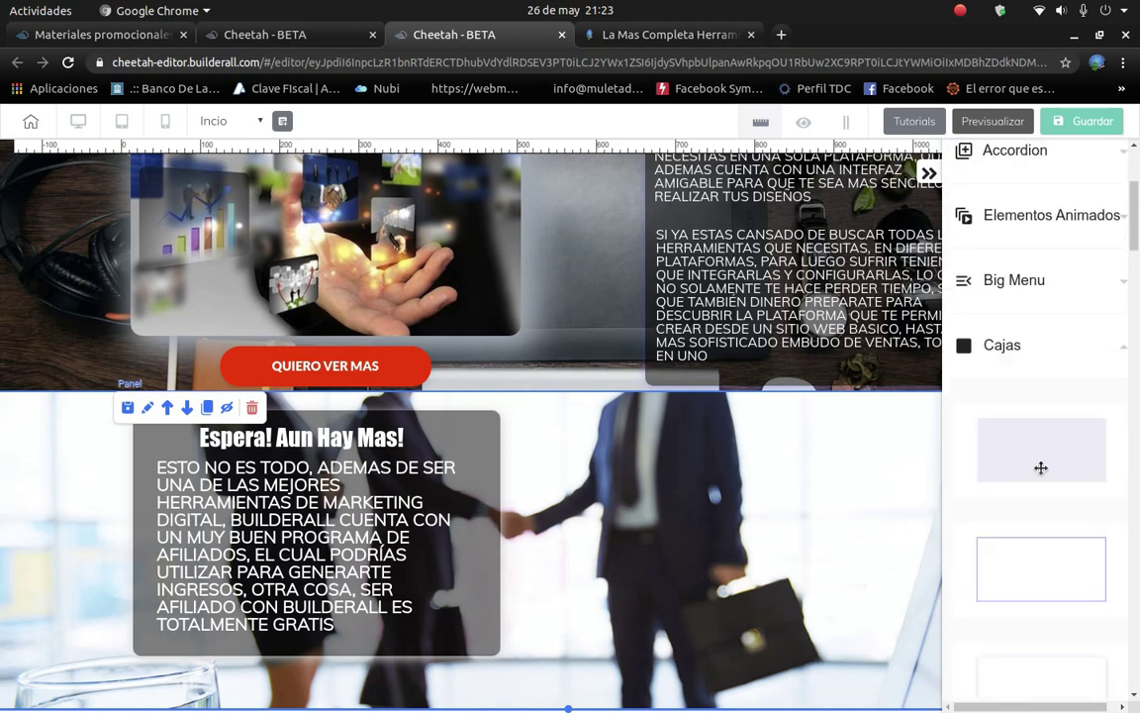
click(1058, 362)
scroll(1053, 391, down, 3)
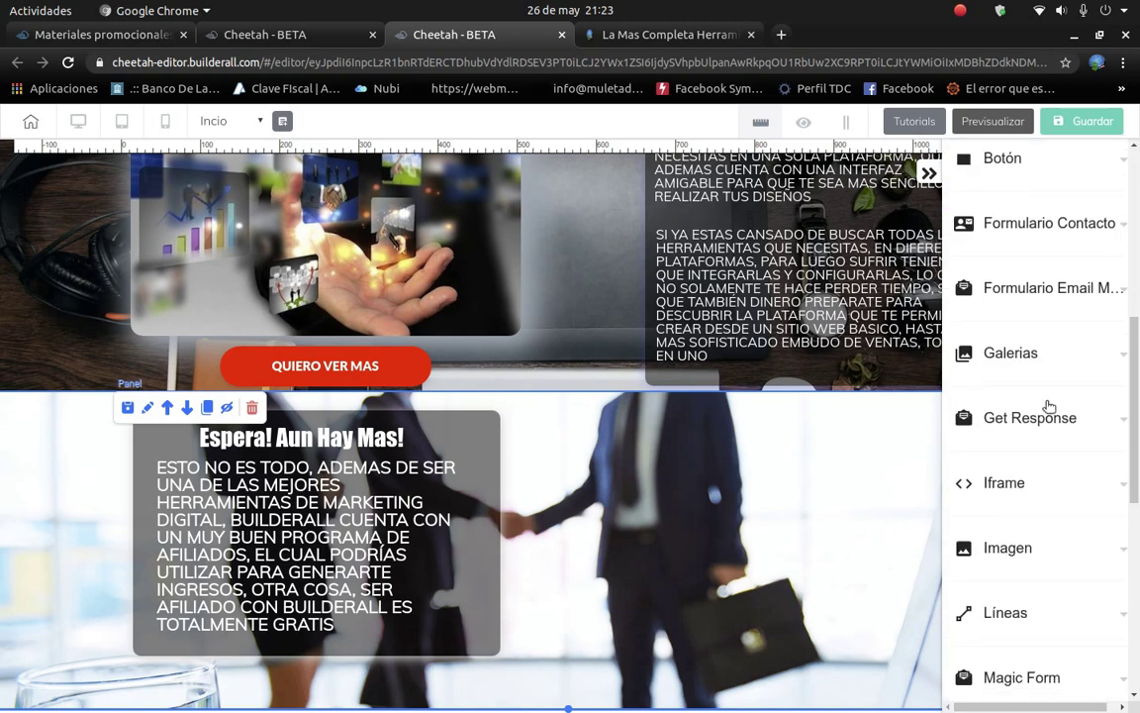
click(1006, 551)
scroll(1058, 456, down, 3)
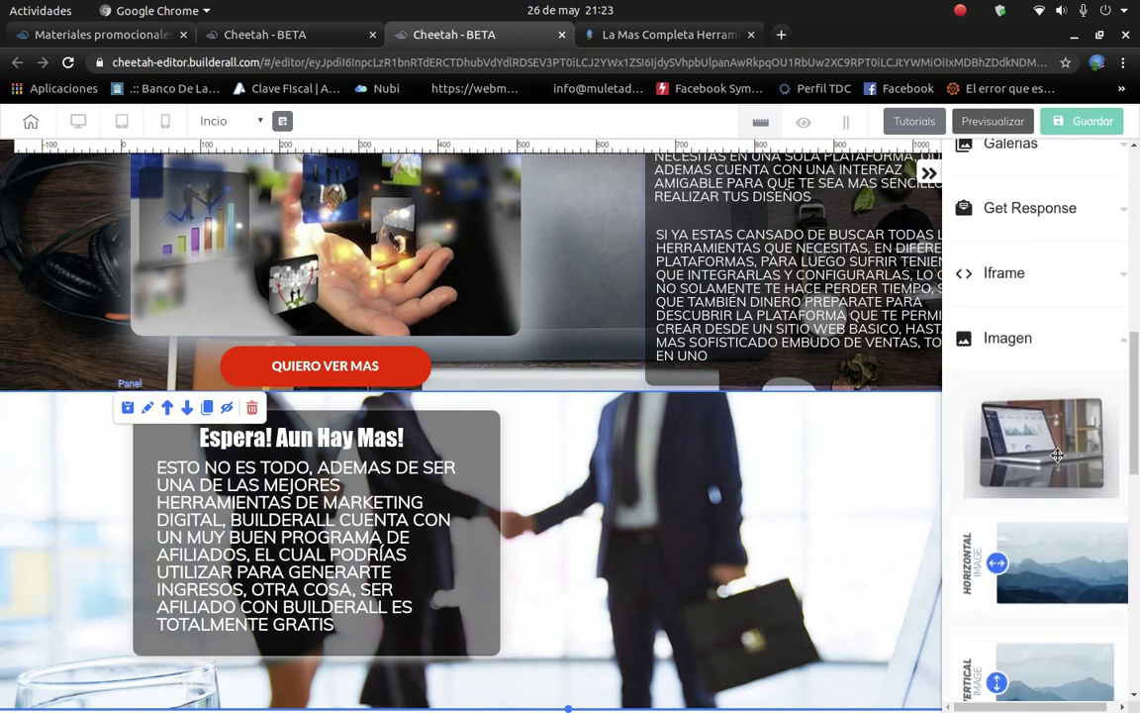
drag(1017, 472, 787, 536)
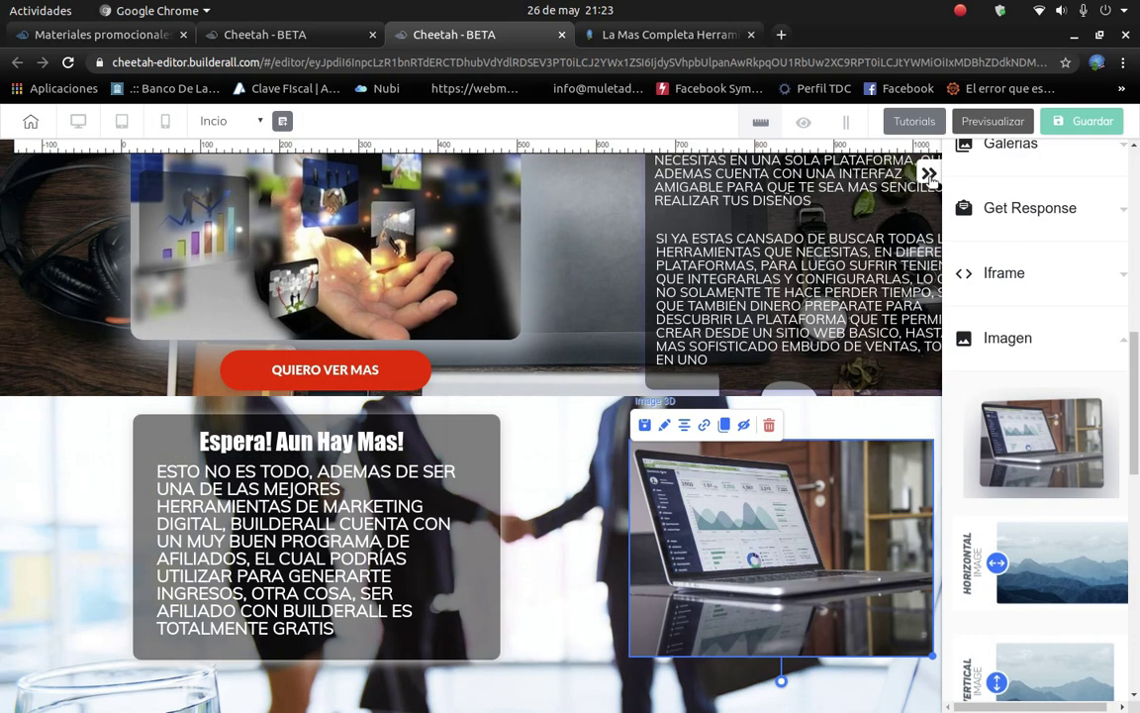
click(928, 173)
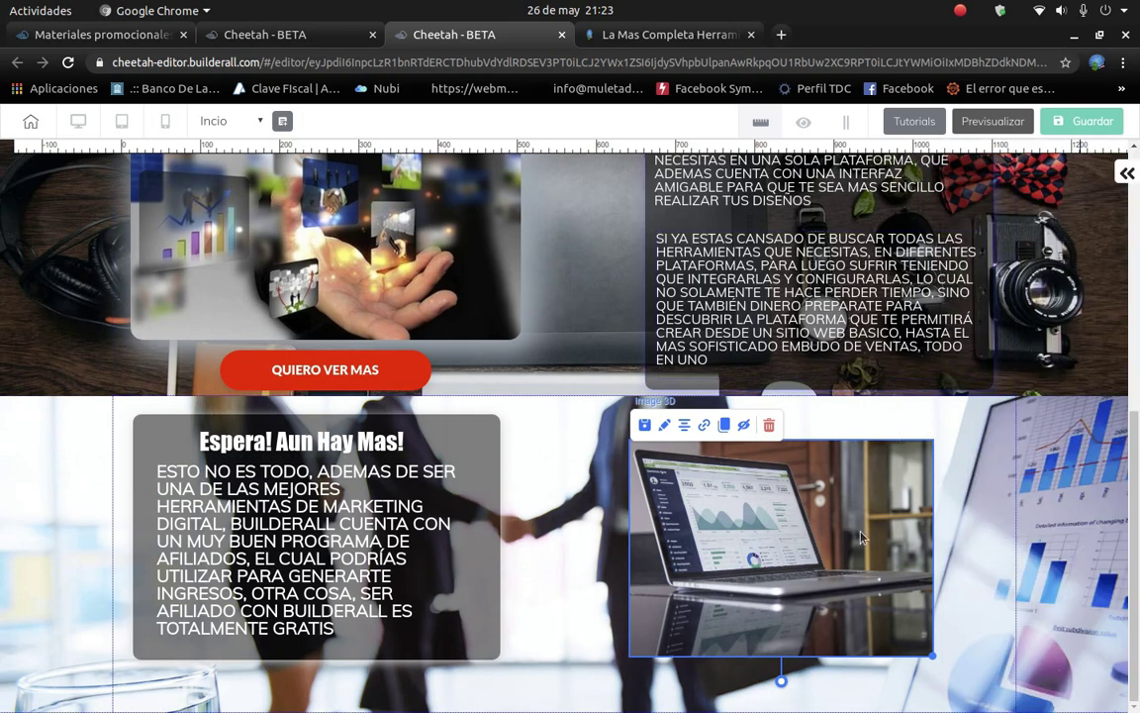
drag(850, 527, 905, 524)
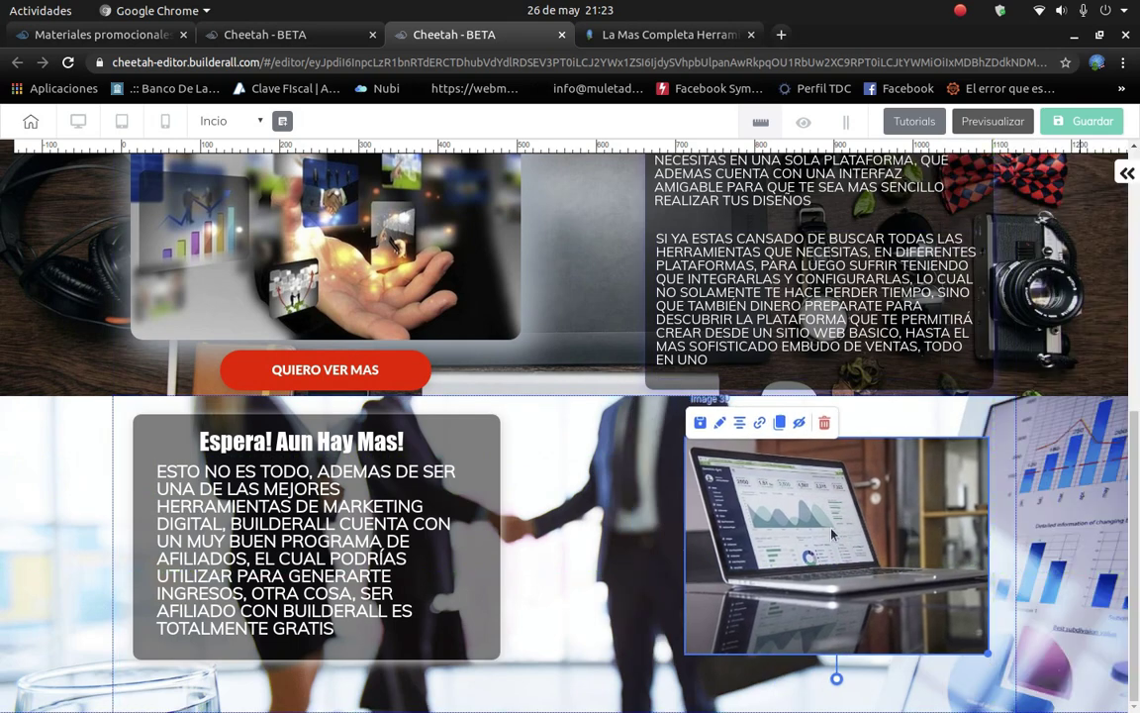
Replace the new element's sample laptop picture with the user file bgqdapfypbjgcv48zdc8ttnk.
click(720, 422)
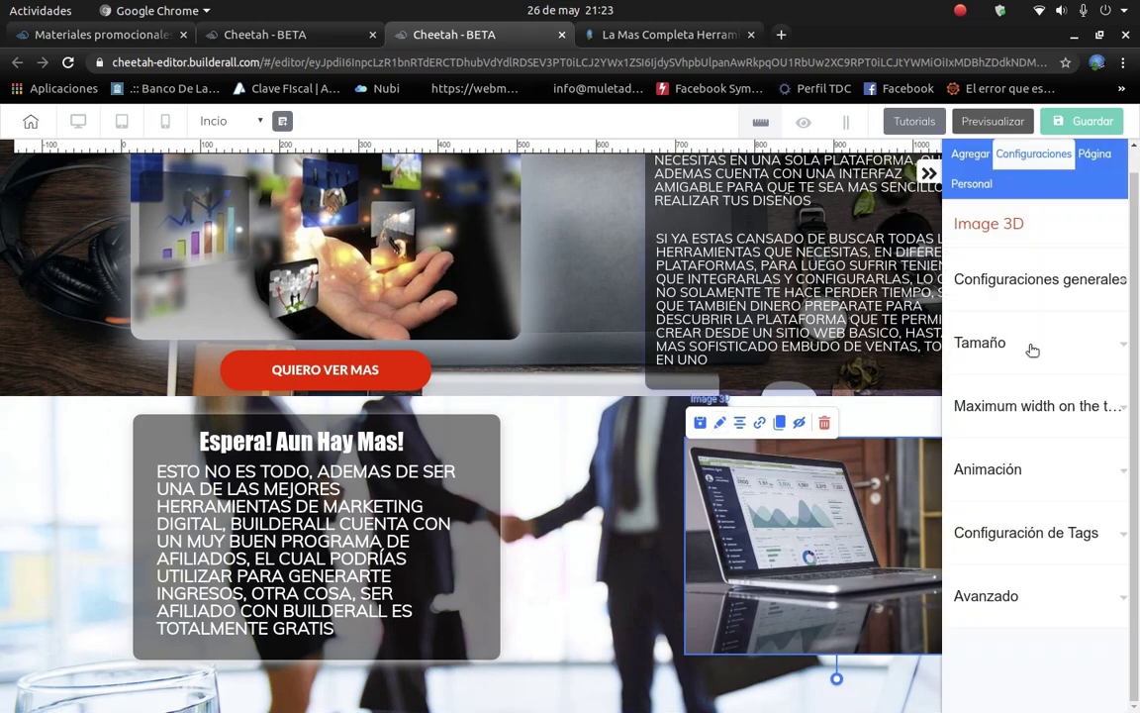
click(1055, 286)
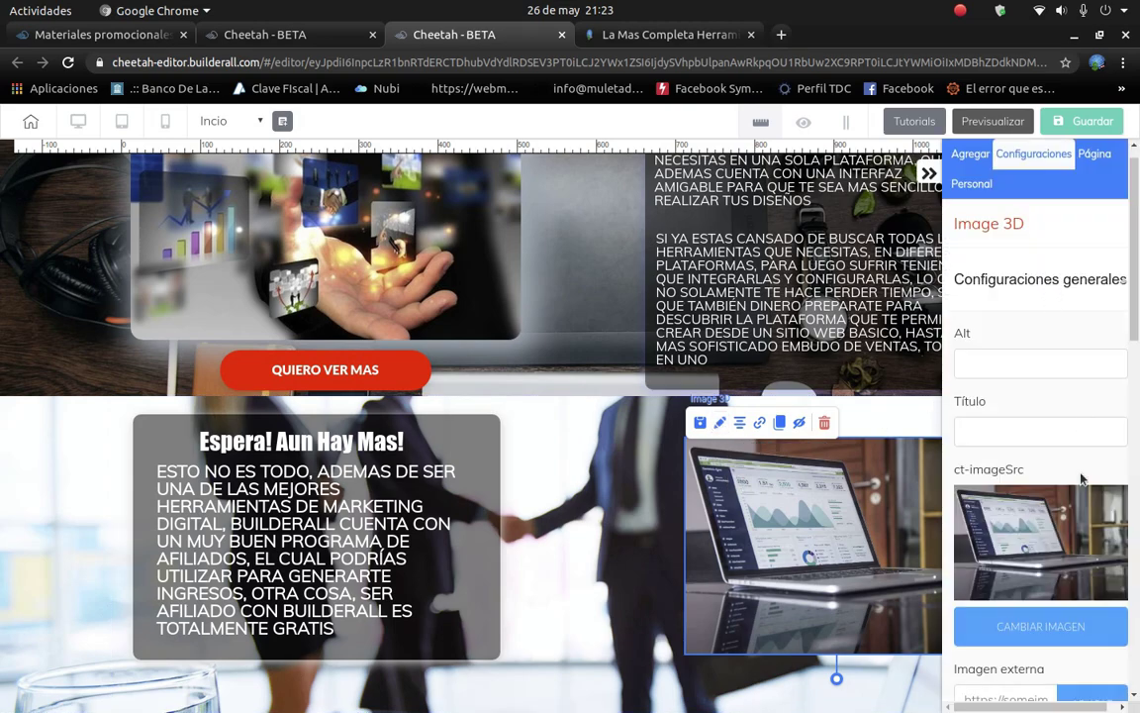
click(1053, 630)
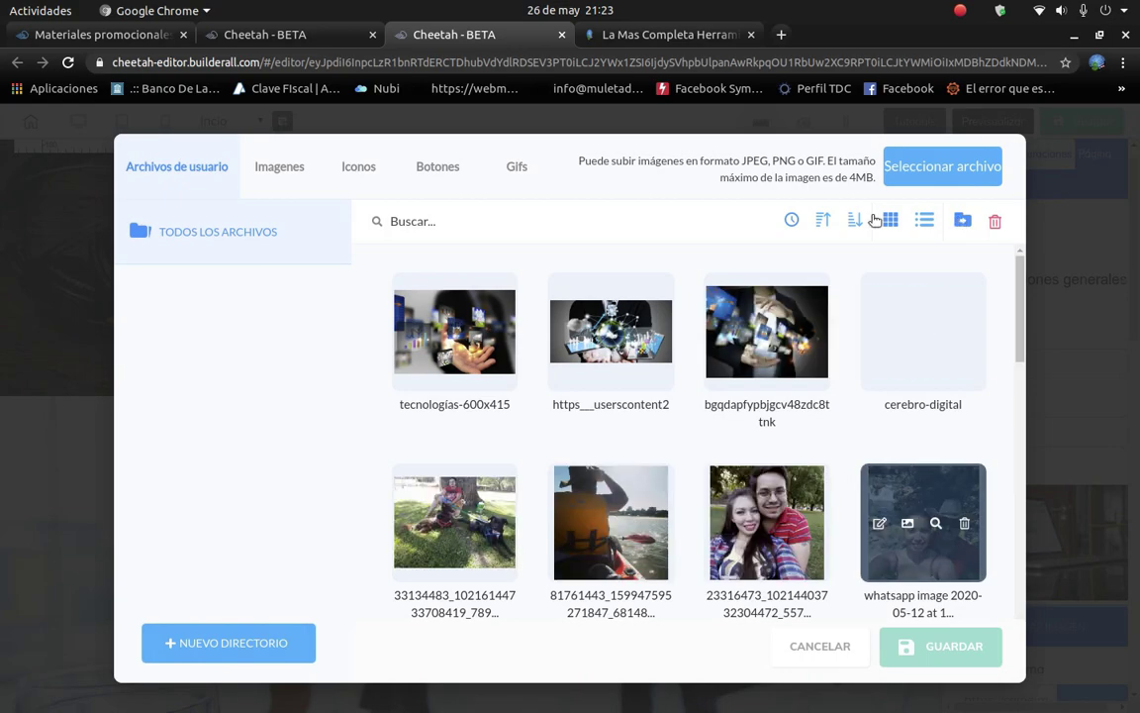
mouse_move(787, 307)
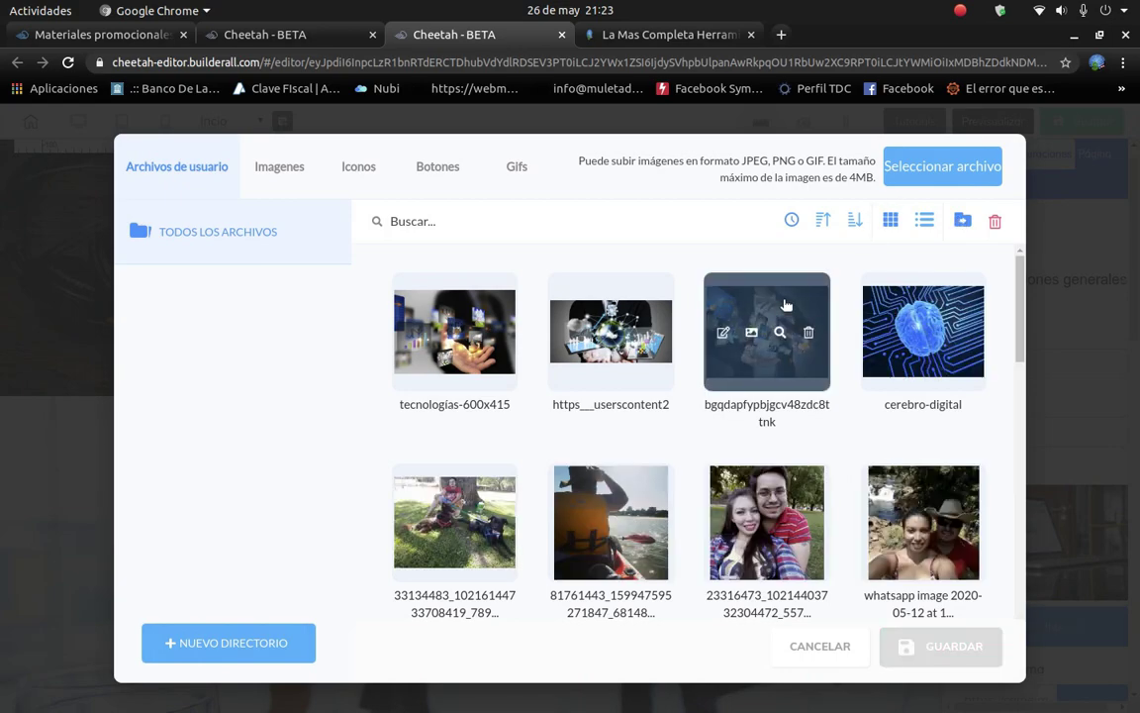
click(821, 384)
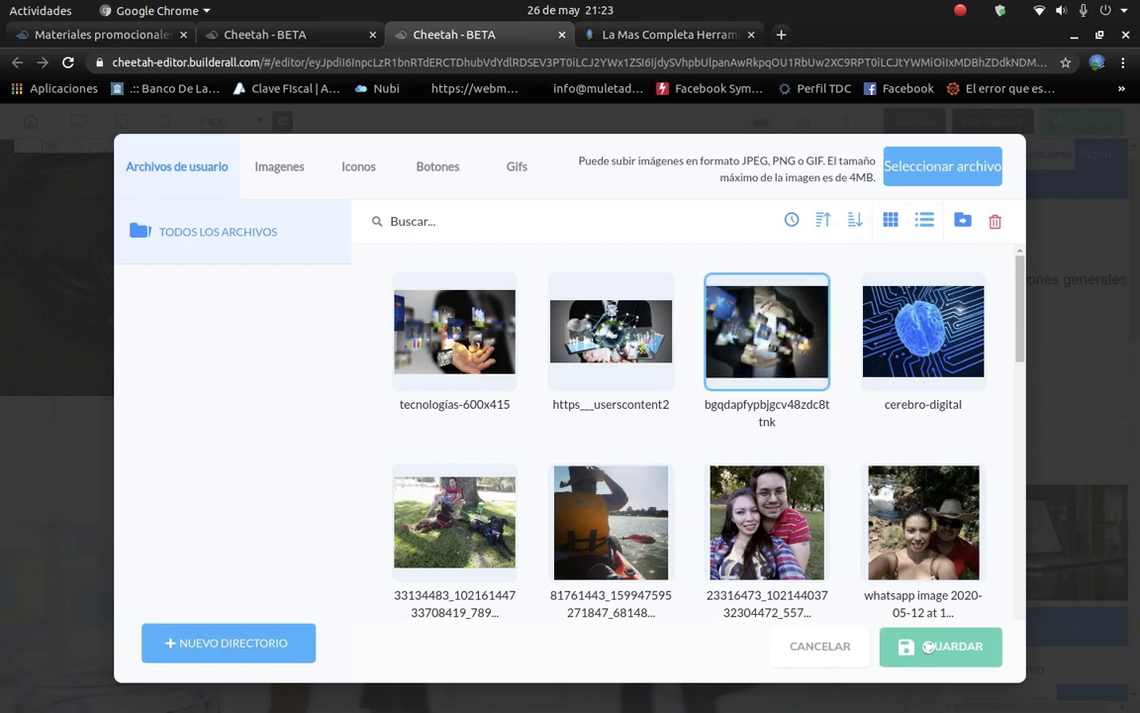
click(911, 645)
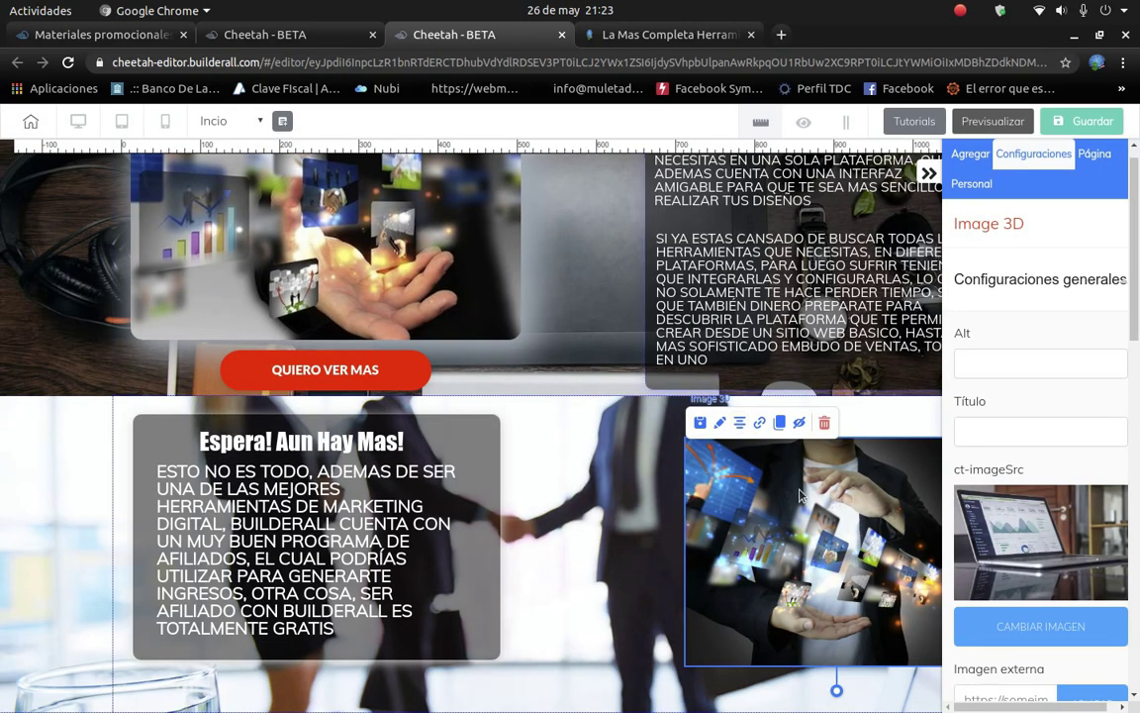
Enlarge the replaced image and position it level with the dark text box in the third panel.
click(931, 174)
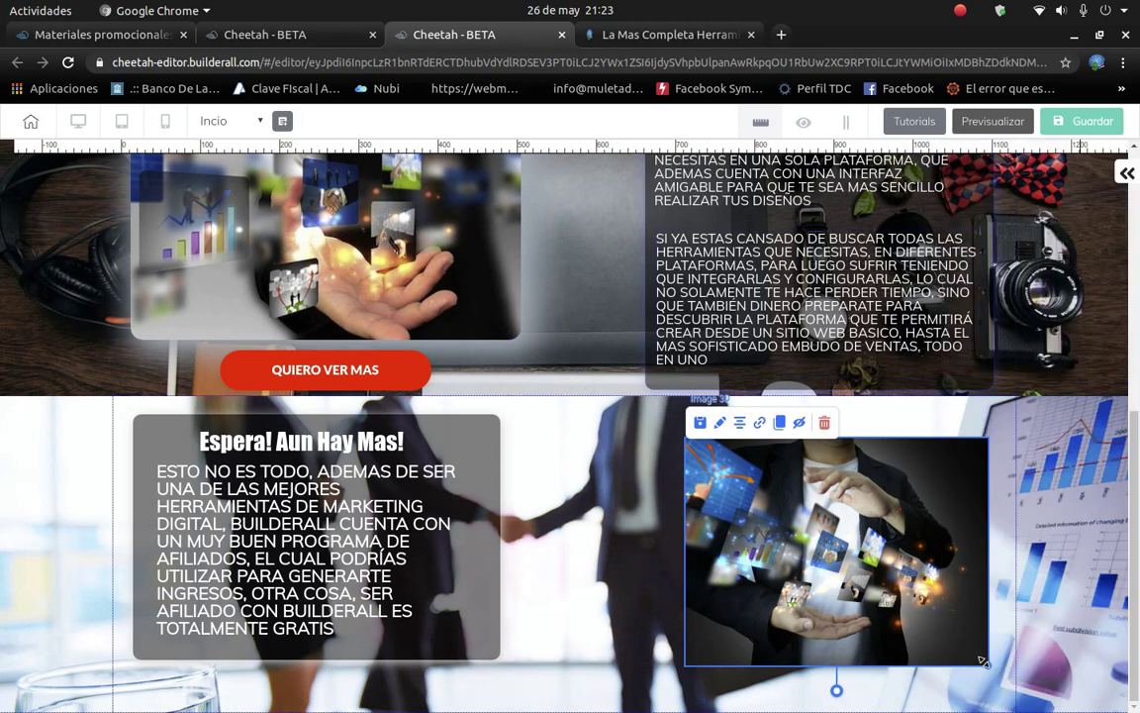
drag(986, 661, 988, 656)
mouse_move(886, 575)
mouse_down()
mouse_move(868, 544)
mouse_move(853, 549)
mouse_move(871, 584)
mouse_up()
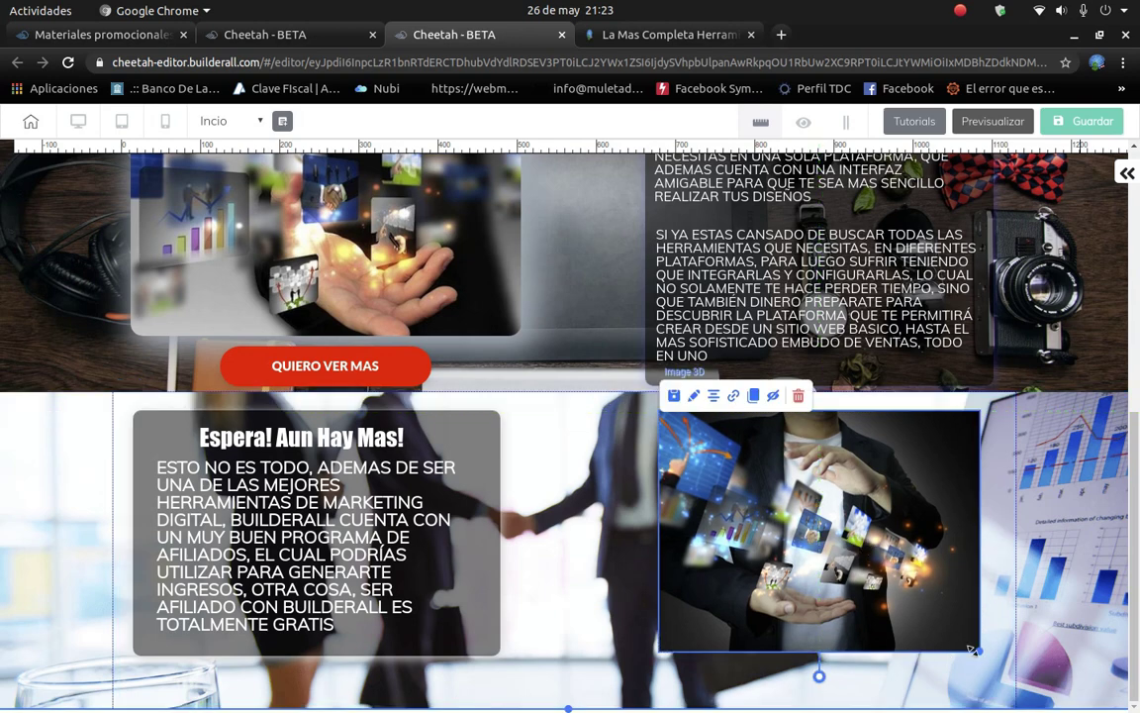
drag(980, 655, 1001, 668)
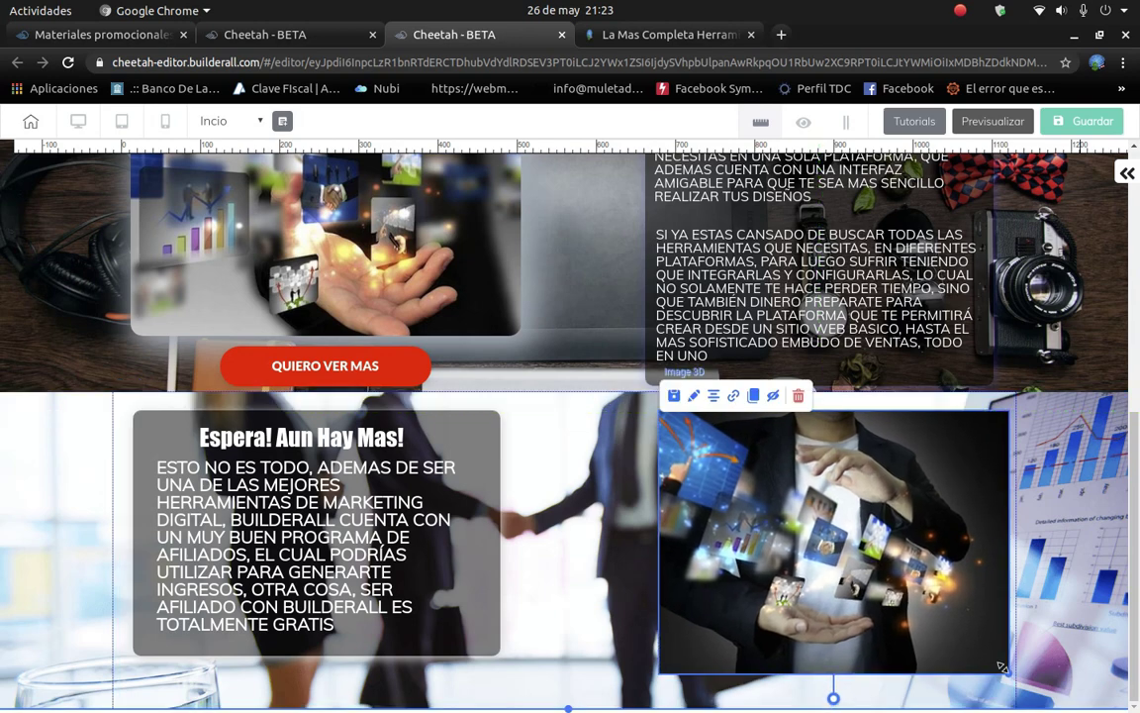
drag(922, 592, 910, 581)
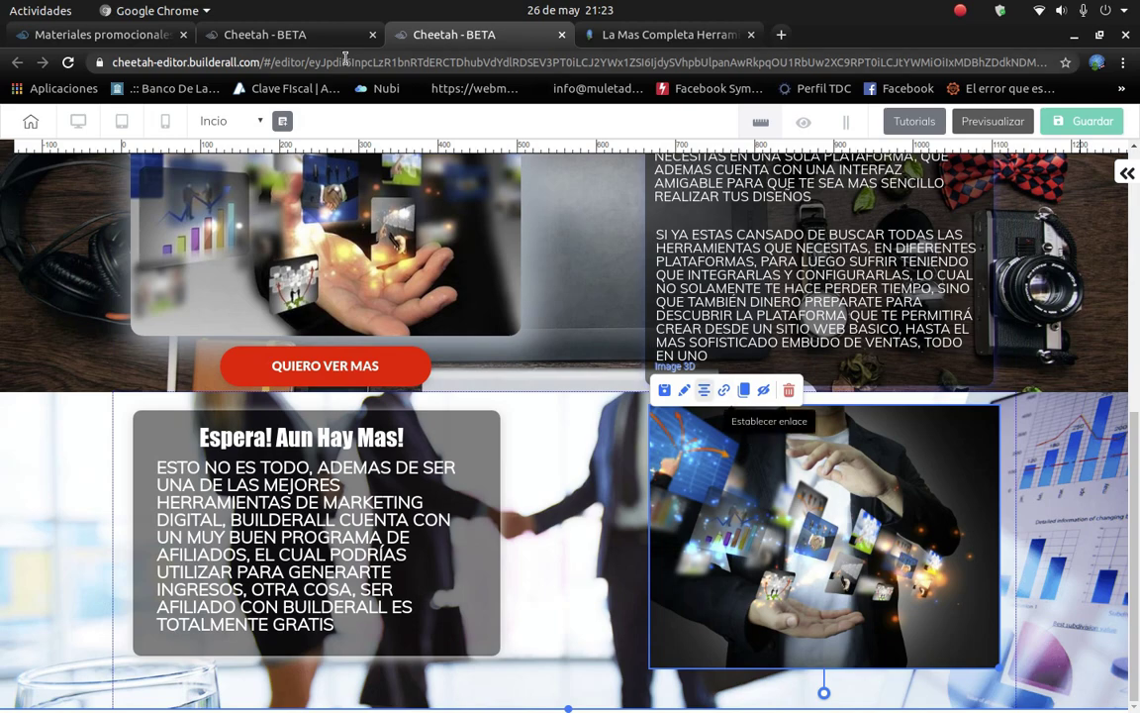
Switch to the promotional materials page, copy the Builderall Business affiliate link, and return to the page being built in the Cheetah editor.
click(109, 36)
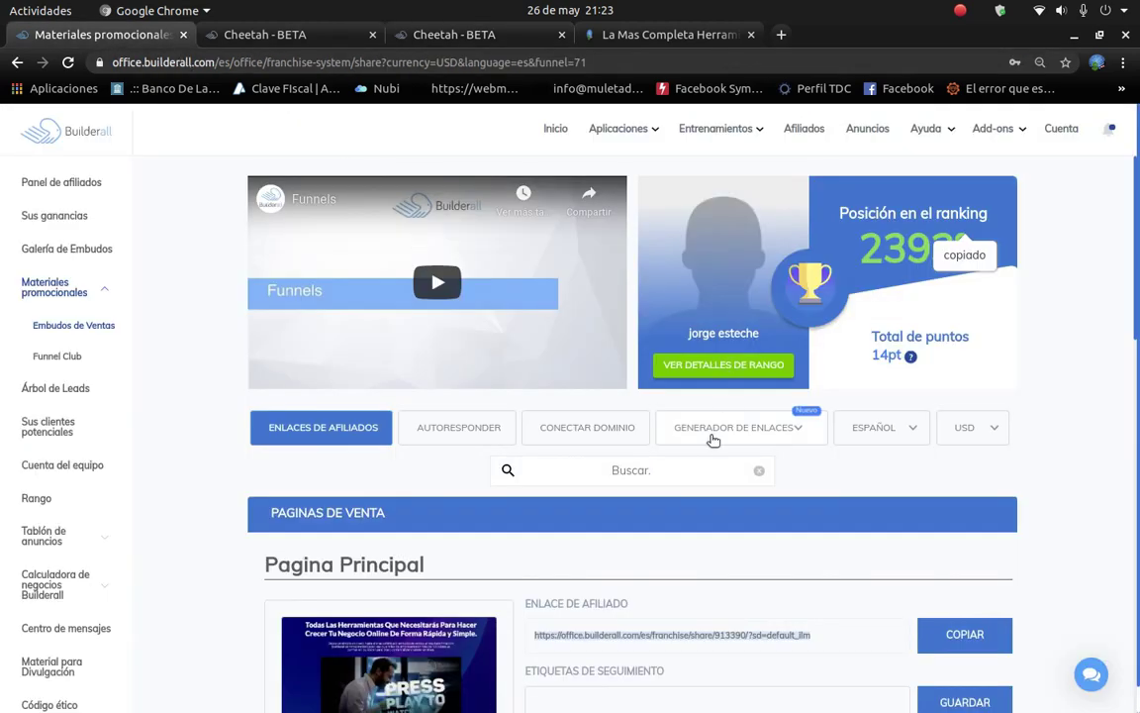
scroll(712, 437, down, 6)
scroll(726, 500, down, 5)
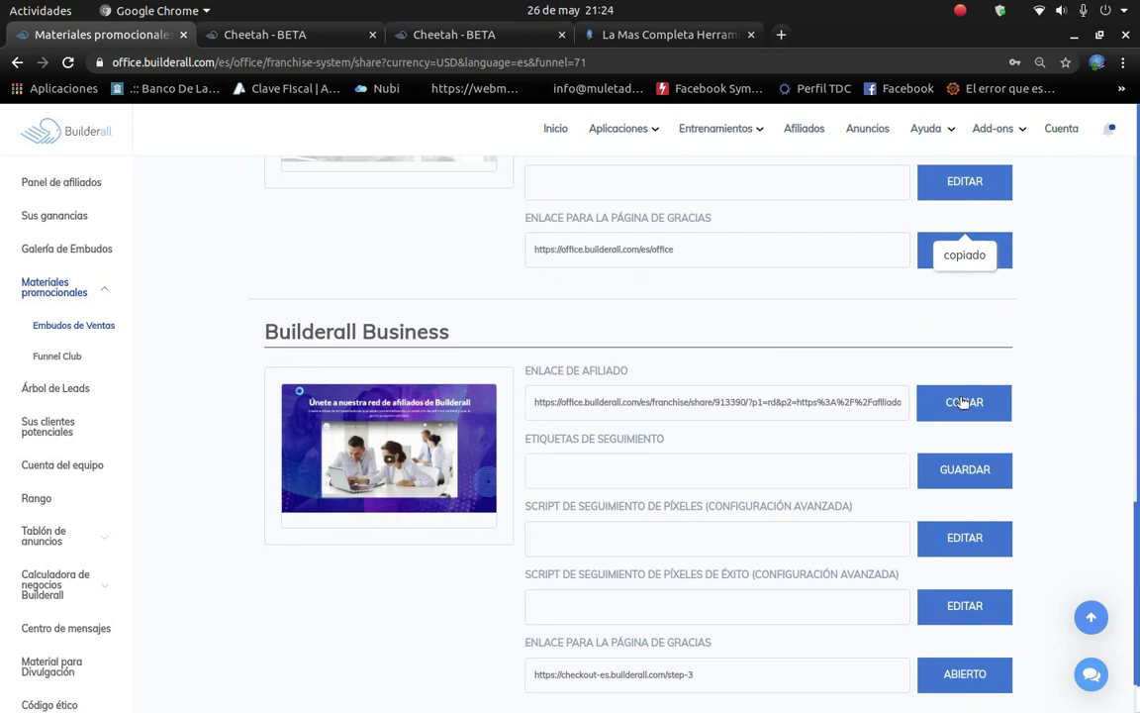
click(963, 402)
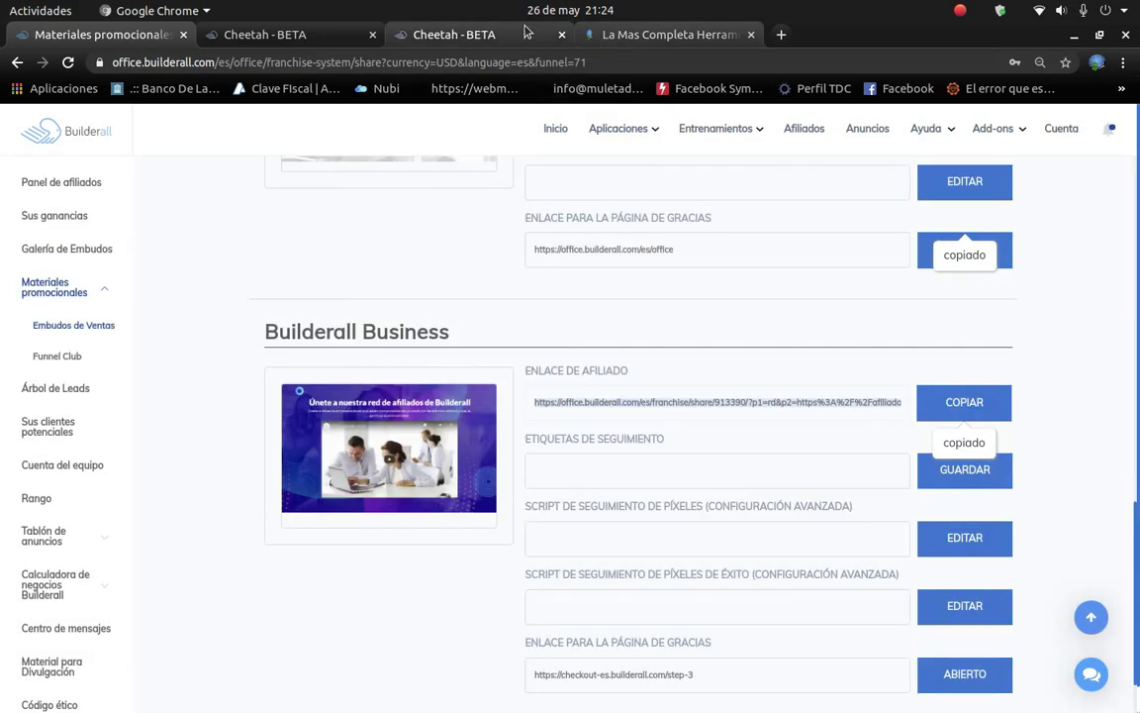
click(646, 36)
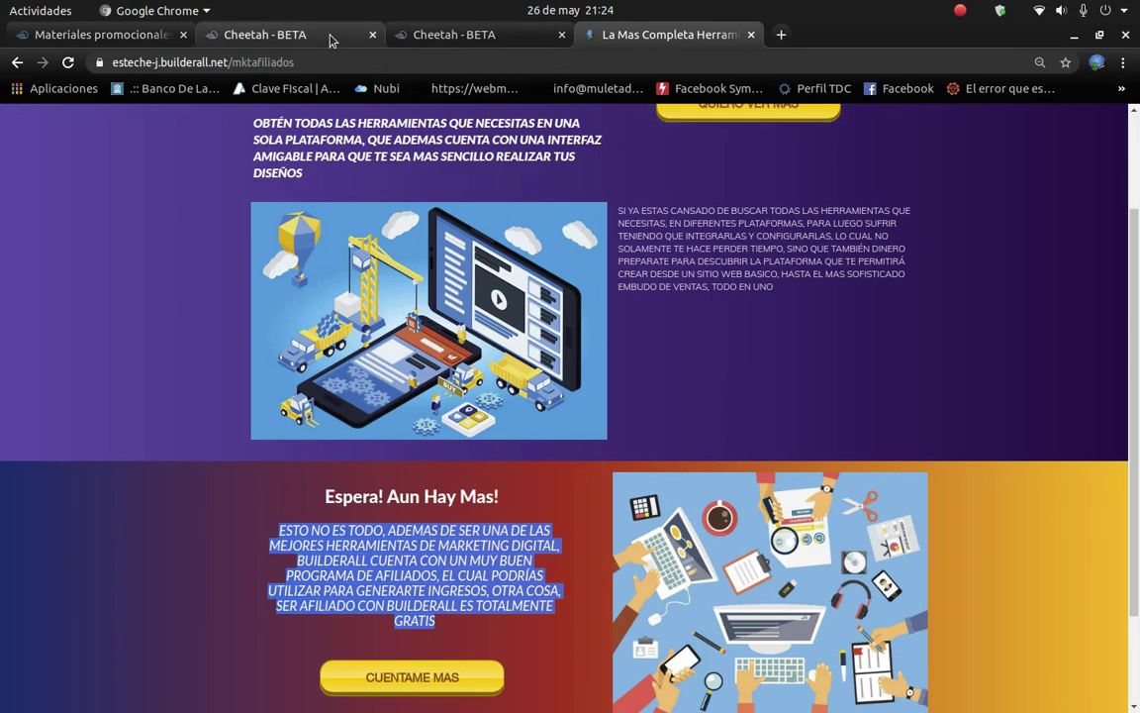
click(266, 34)
click(492, 38)
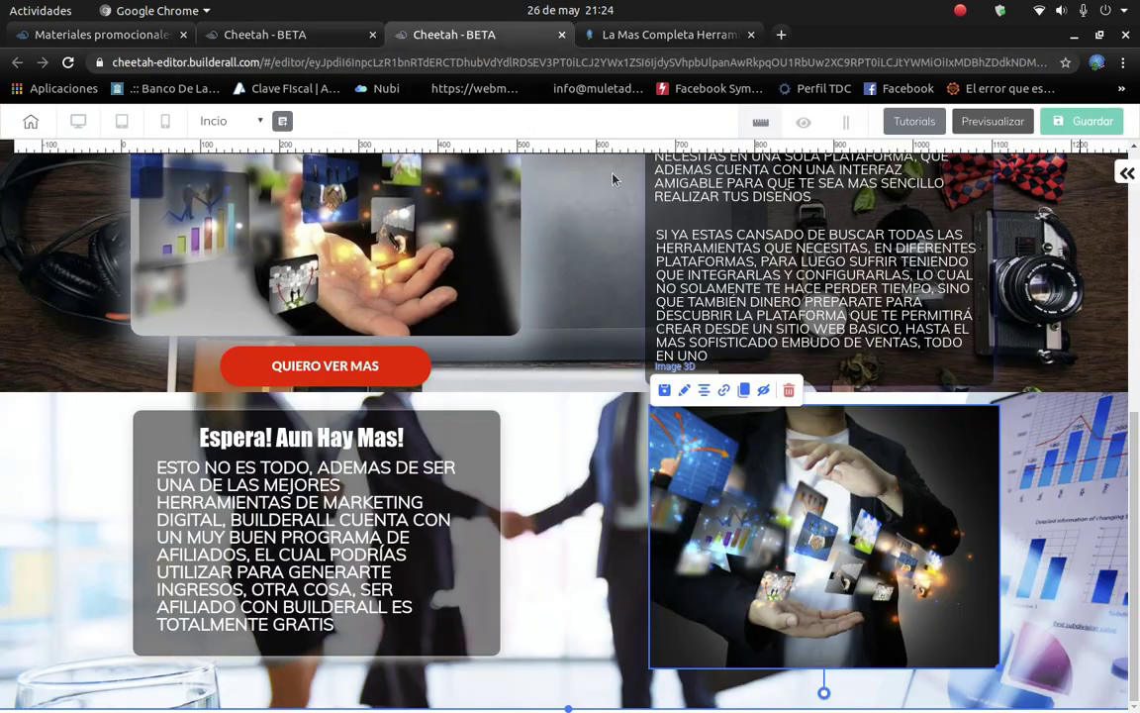
click(763, 390)
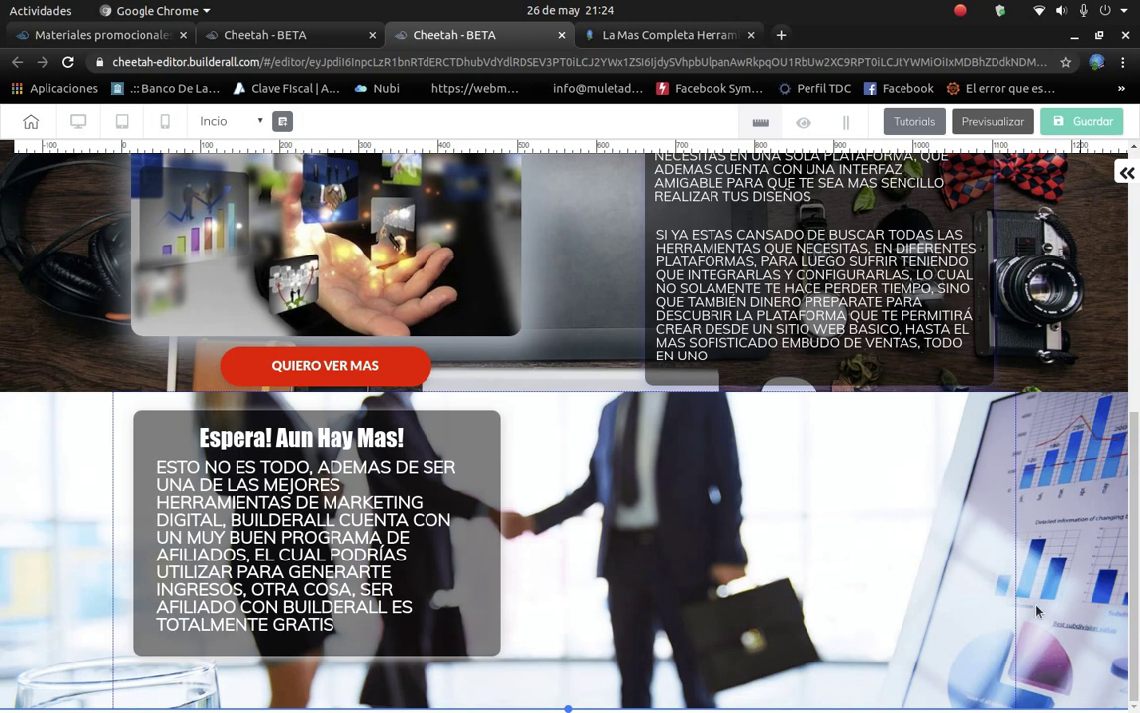
scroll(1036, 612, up, 4)
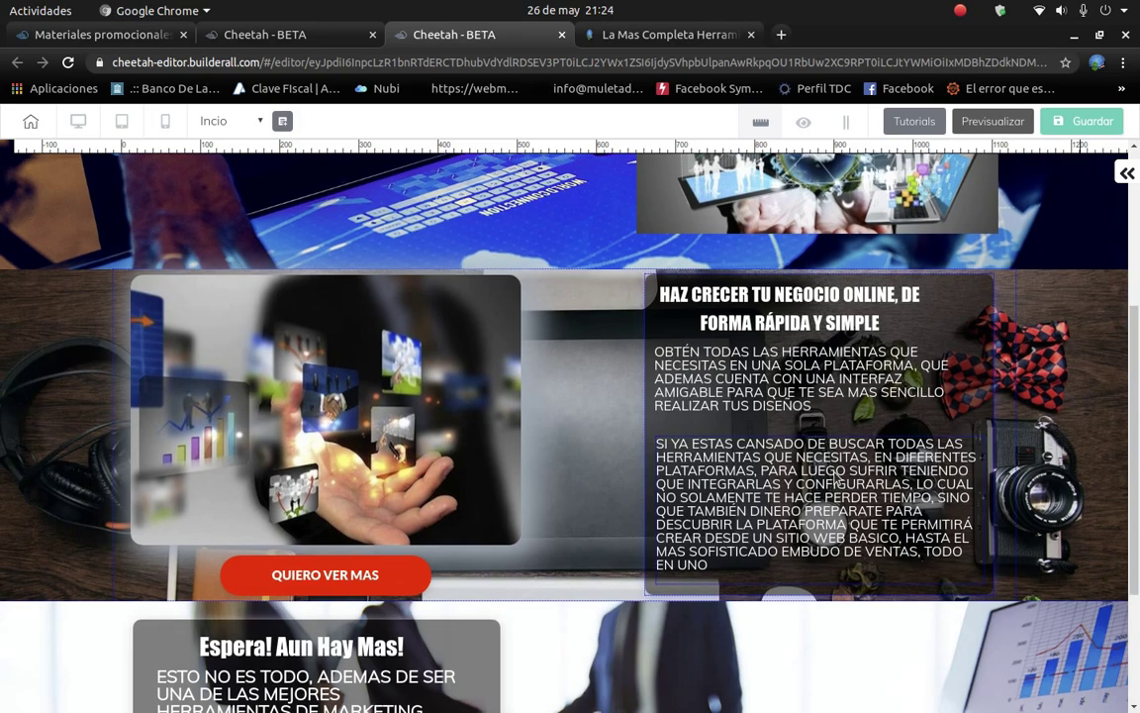
scroll(836, 478, down, 4)
Link the third panel's image to the copied Builderall Business affiliate URL, set to open in a new tab.
click(732, 465)
click(723, 390)
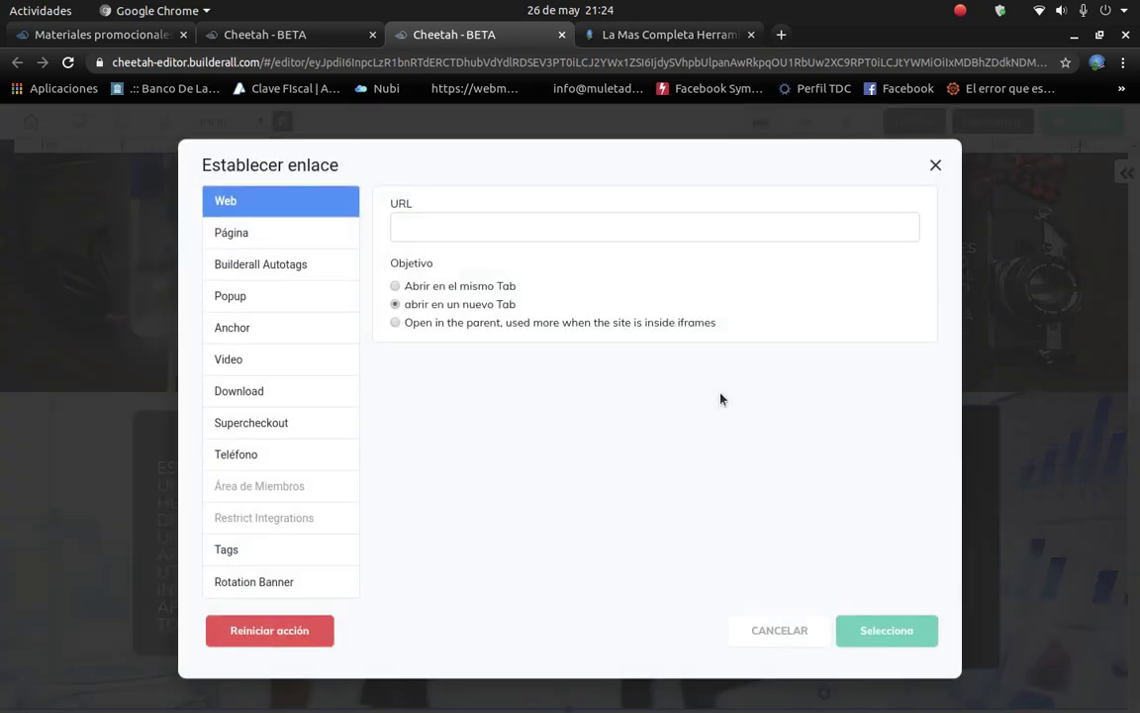
click(470, 228)
key(ctrl+v)
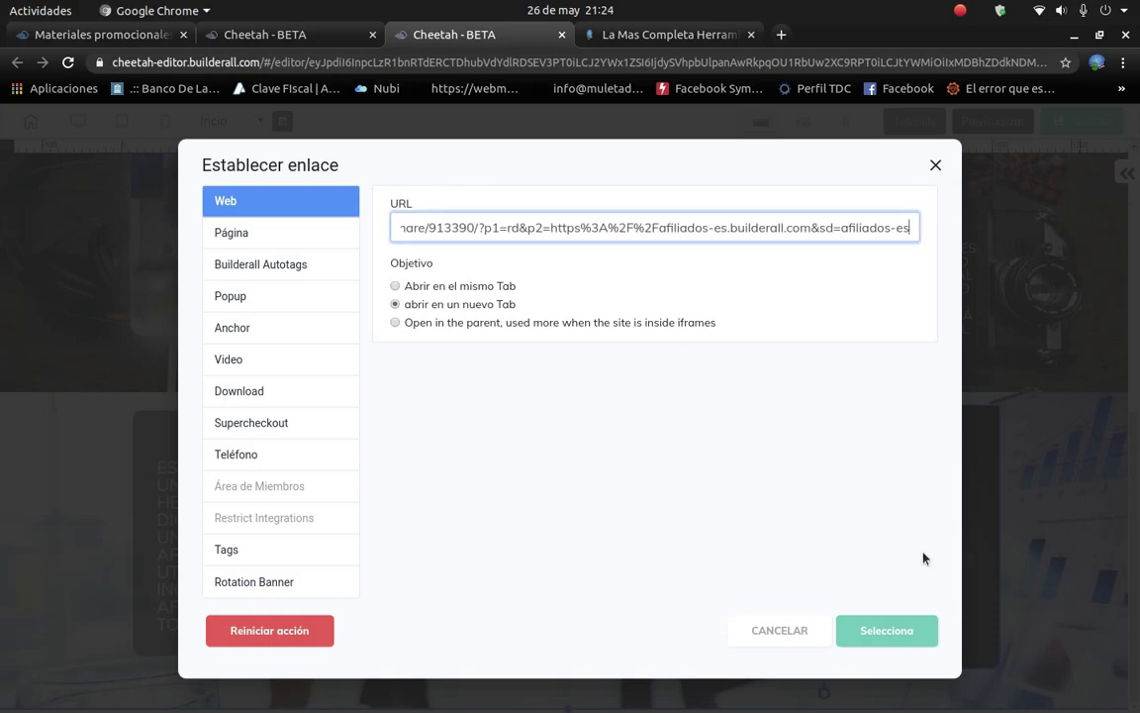
click(907, 632)
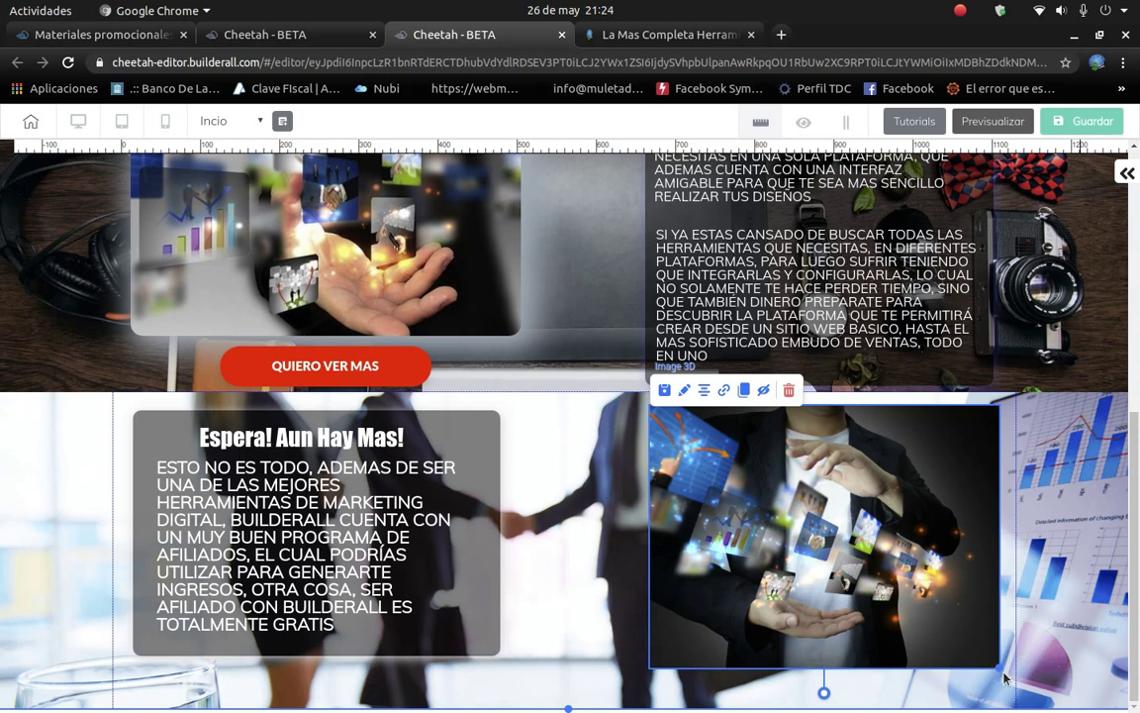
Extend the third panel's lower edge slightly downward and select the linked image.
click(1011, 682)
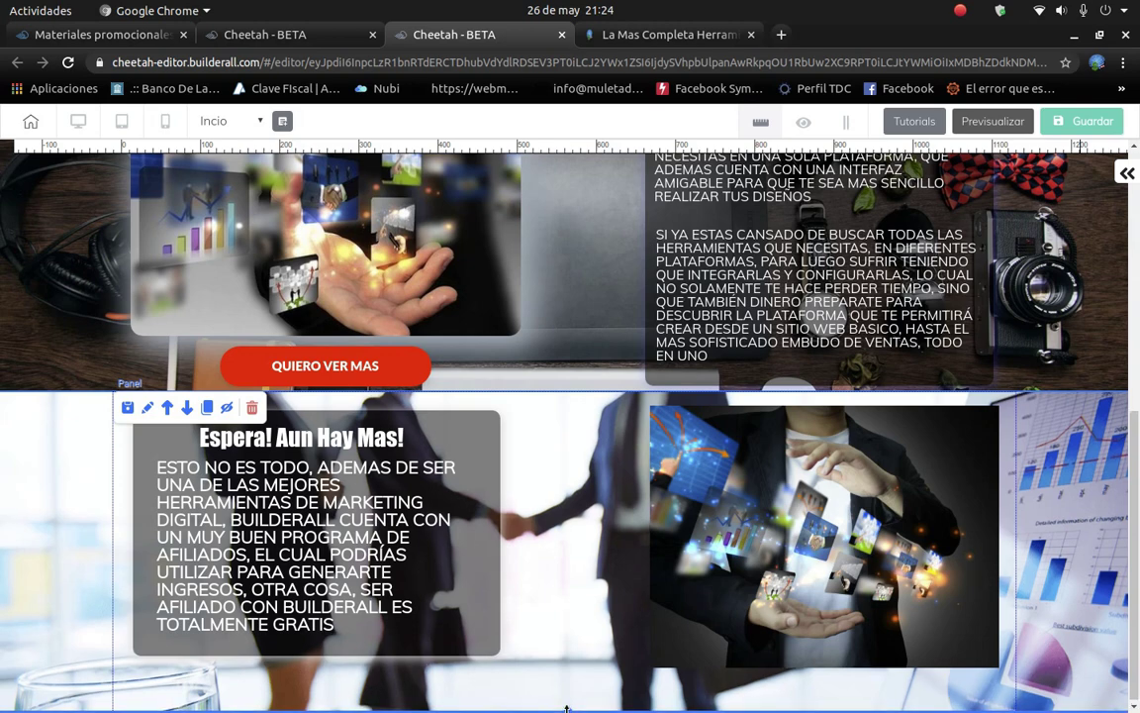
scroll(569, 683, down, 1)
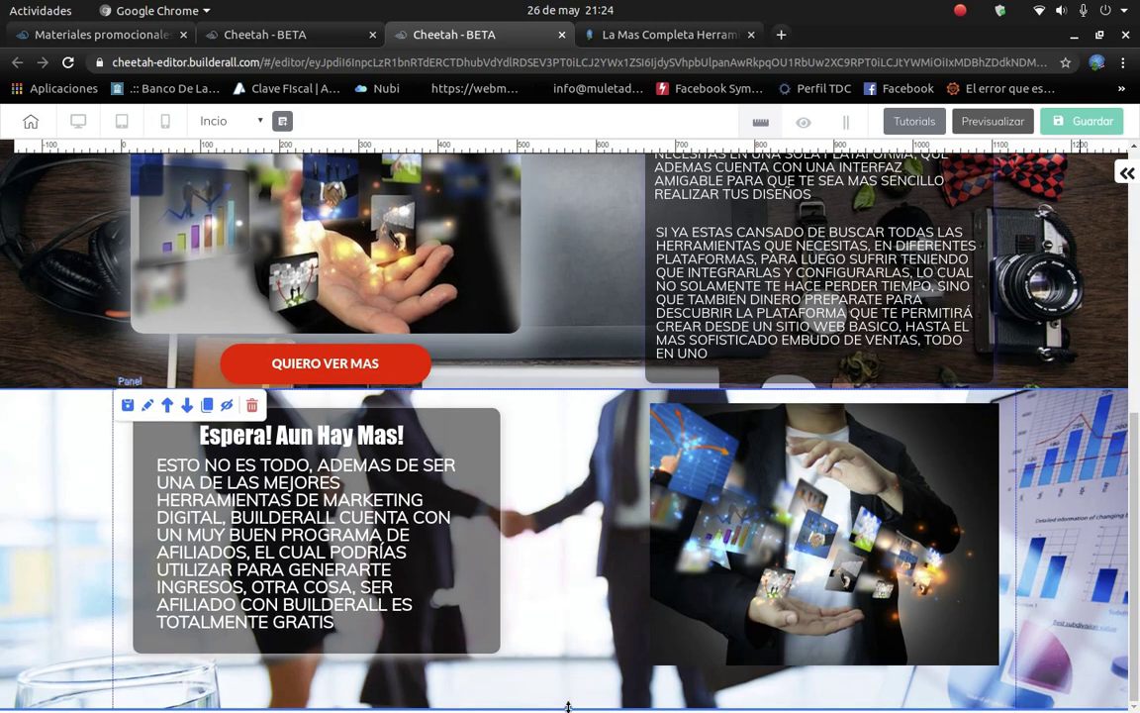
drag(568, 706, 569, 709)
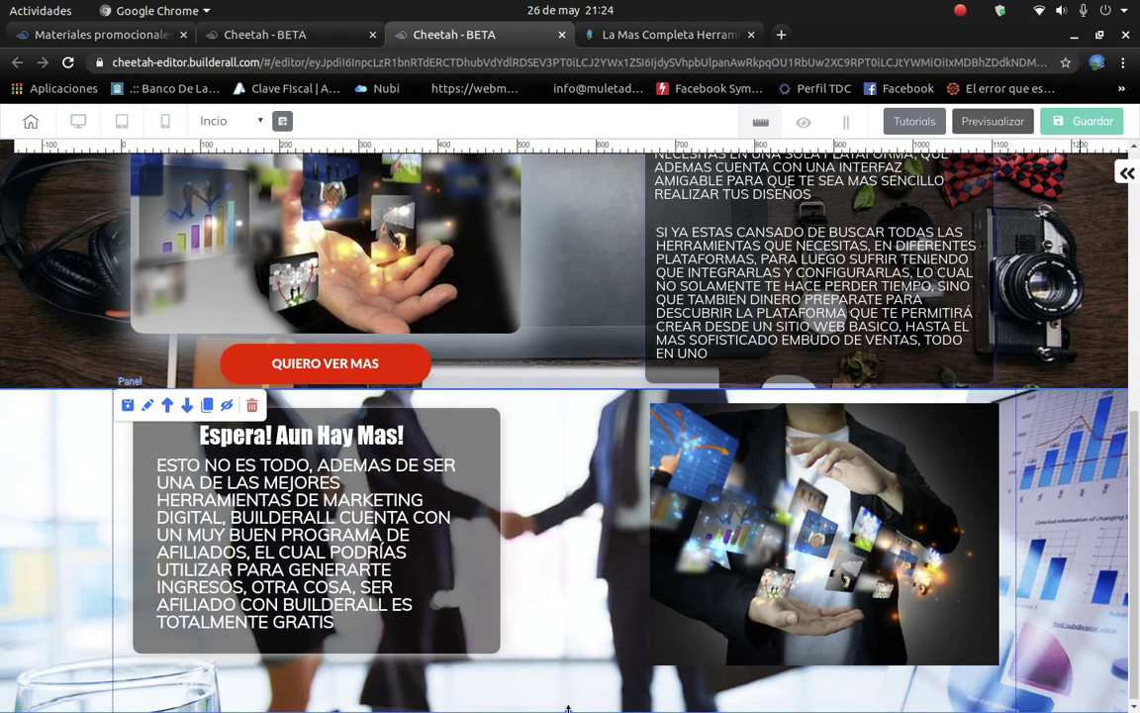
click(925, 517)
click(925, 522)
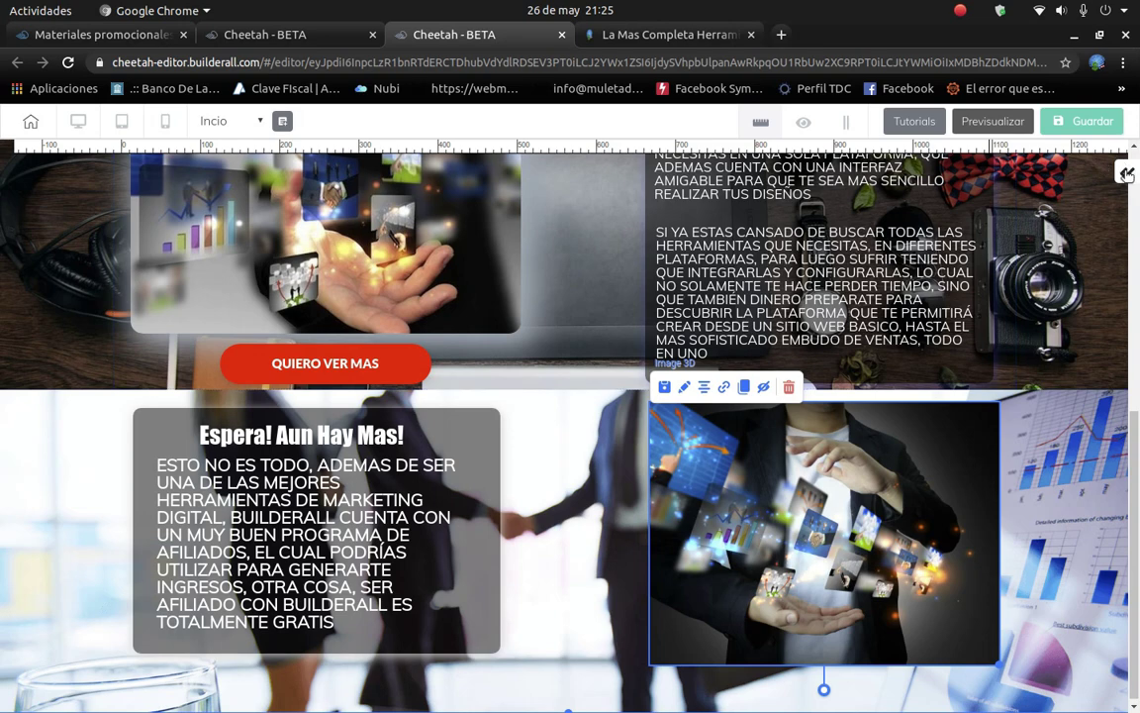
Add the purple rounded "register now" button with a shadow from the button elements, placing it just below the third panel's image.
mouse_move(1092, 187)
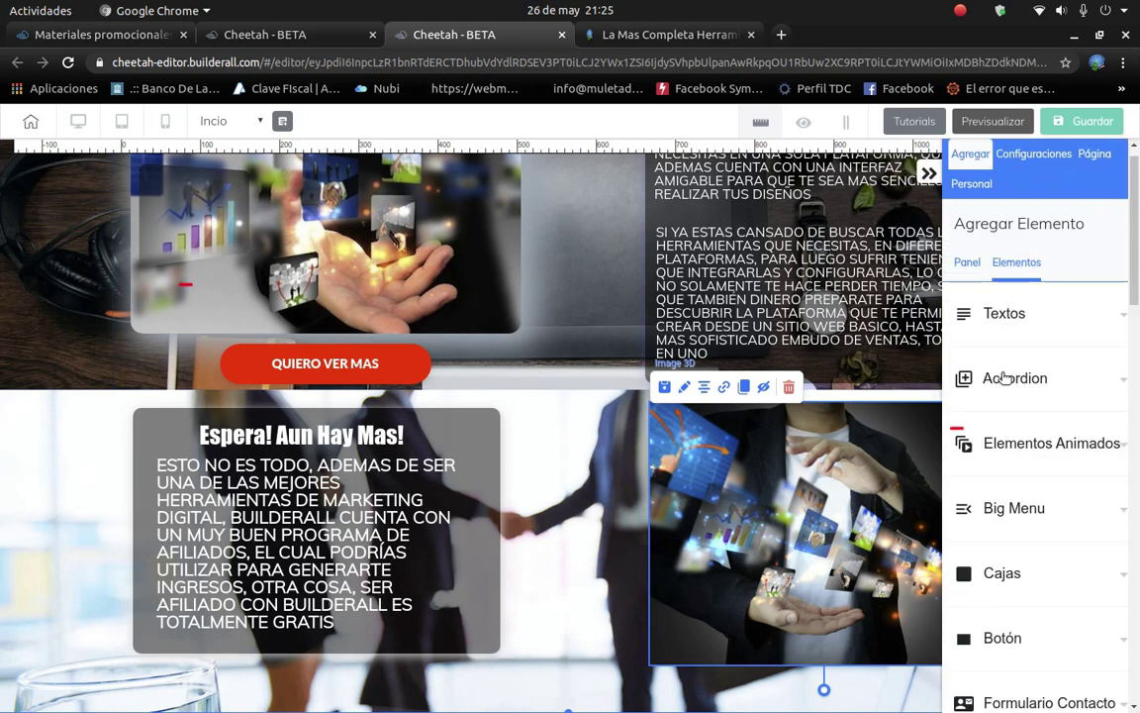
scroll(1014, 524, down, 1)
click(1018, 552)
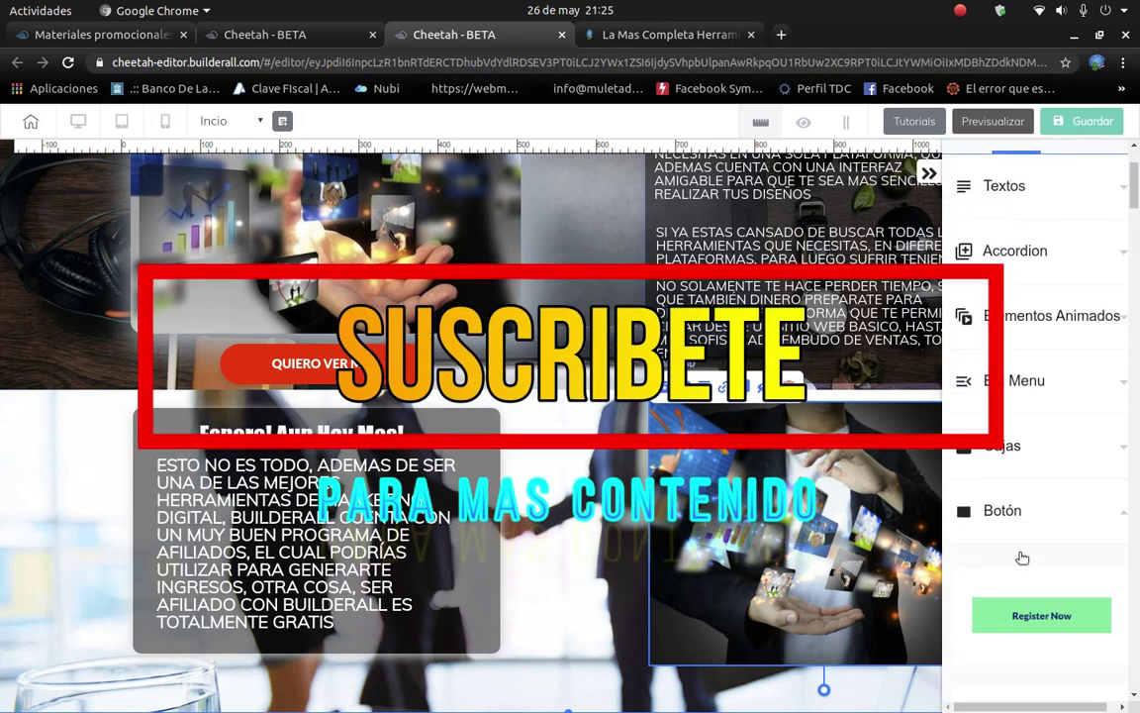
scroll(1020, 556, down, 3)
scroll(1022, 558, down, 10)
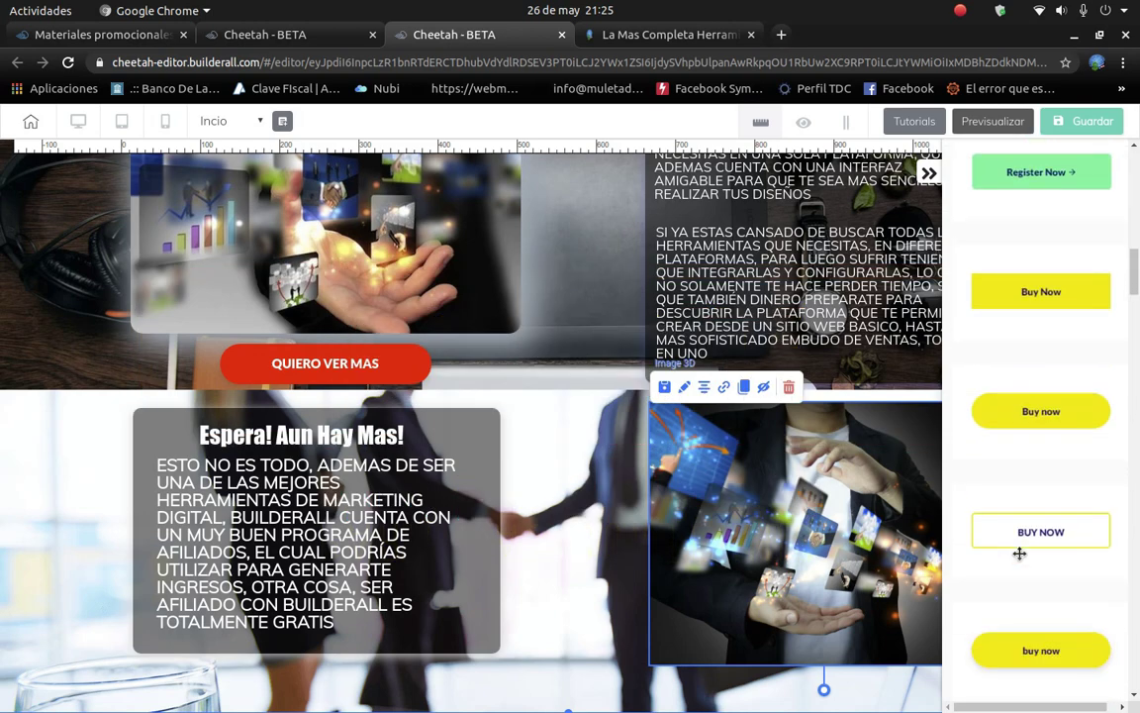
scroll(1019, 553, down, 10)
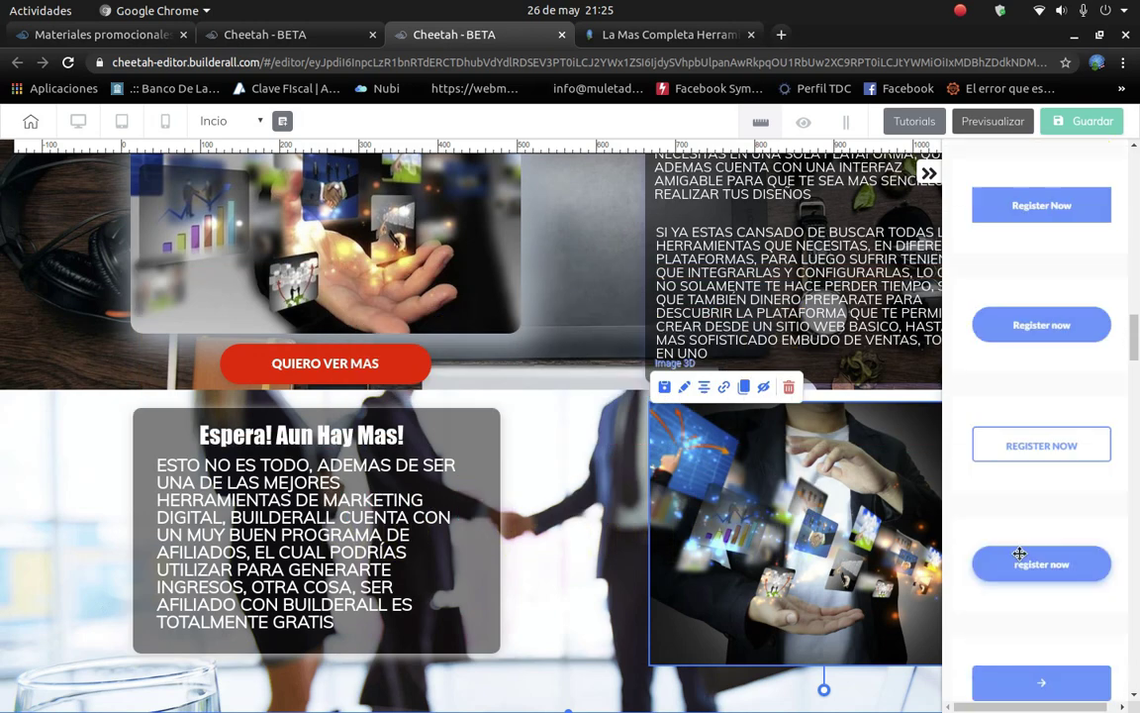
scroll(1019, 554, down, 10)
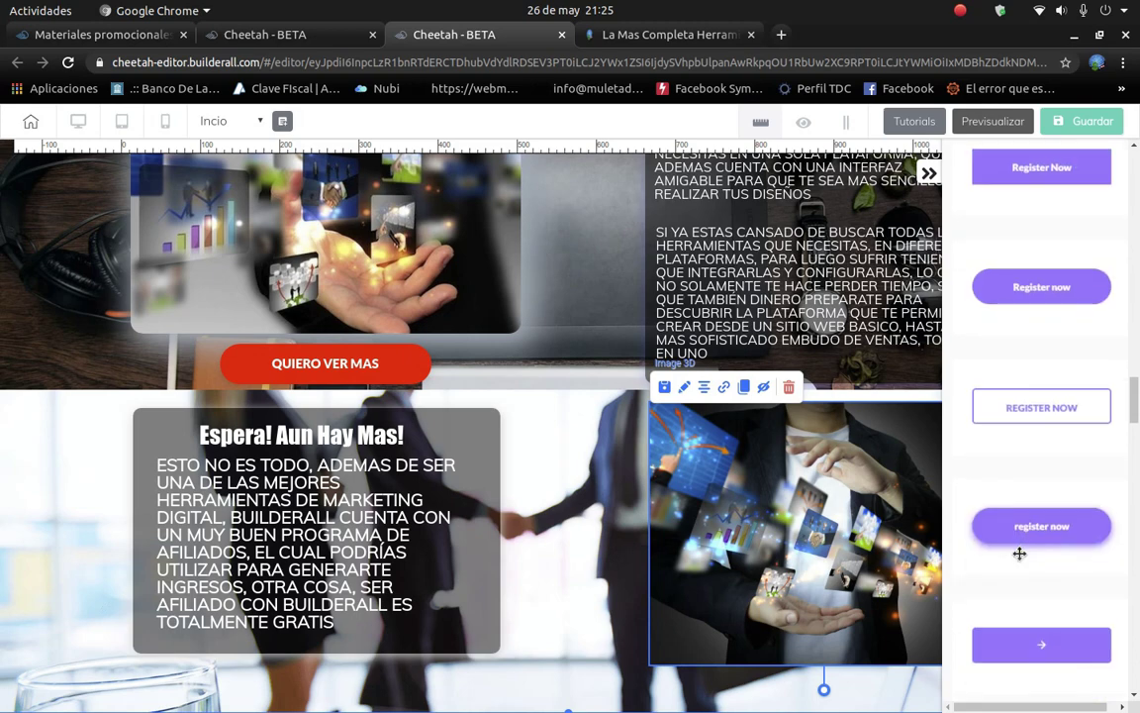
scroll(1020, 553, down, 10)
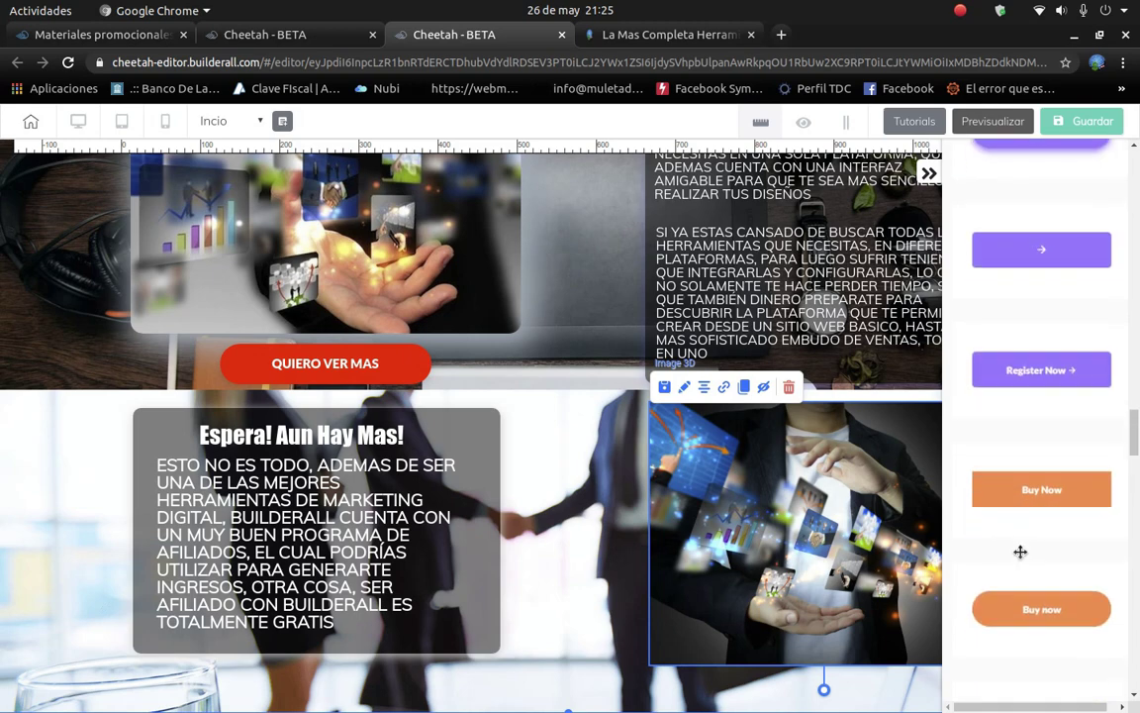
scroll(1020, 551, down, 5)
scroll(1047, 473, up, 10)
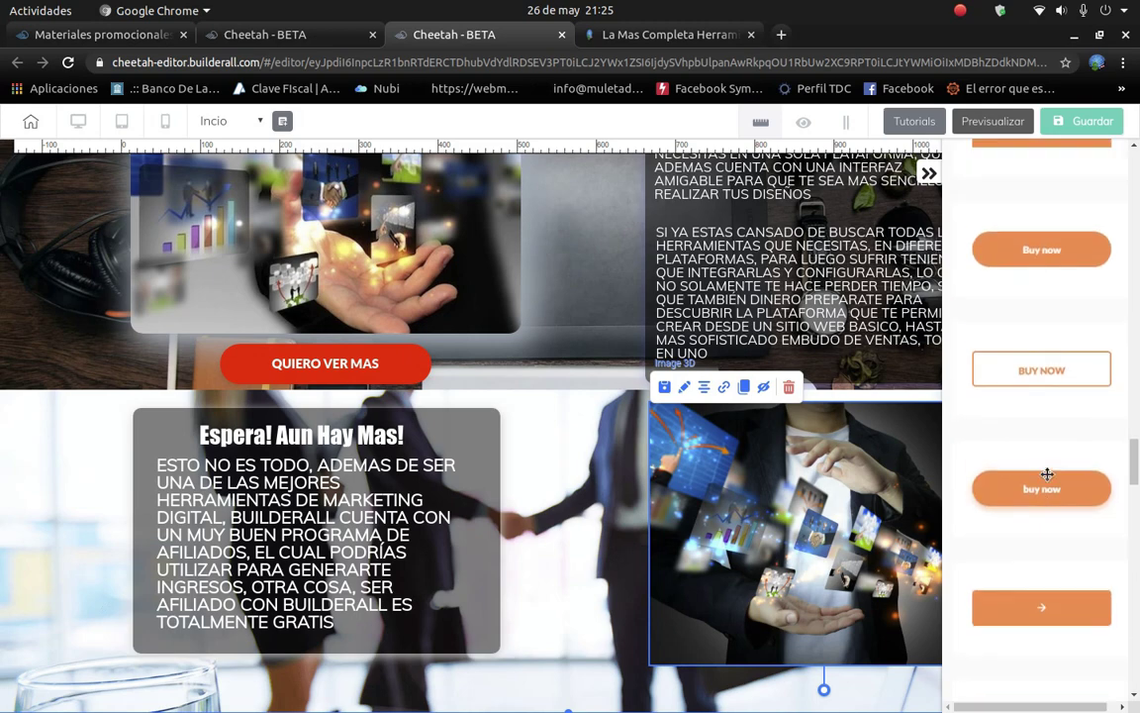
scroll(1006, 286, up, 2)
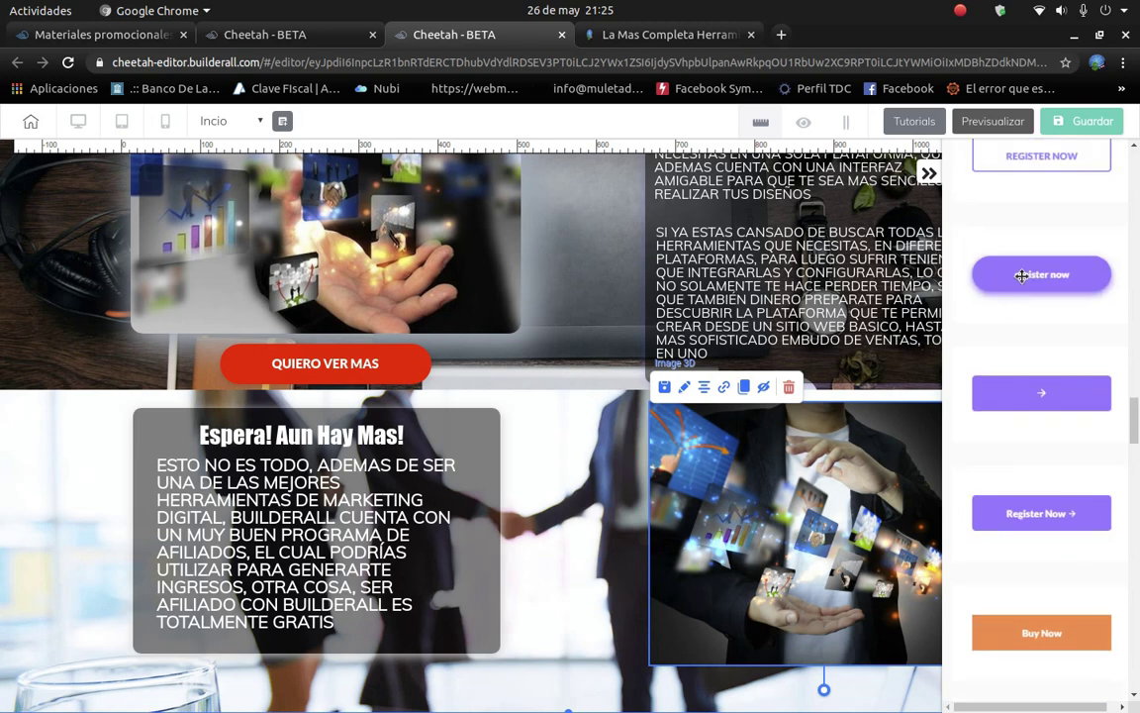
drag(1022, 276, 826, 690)
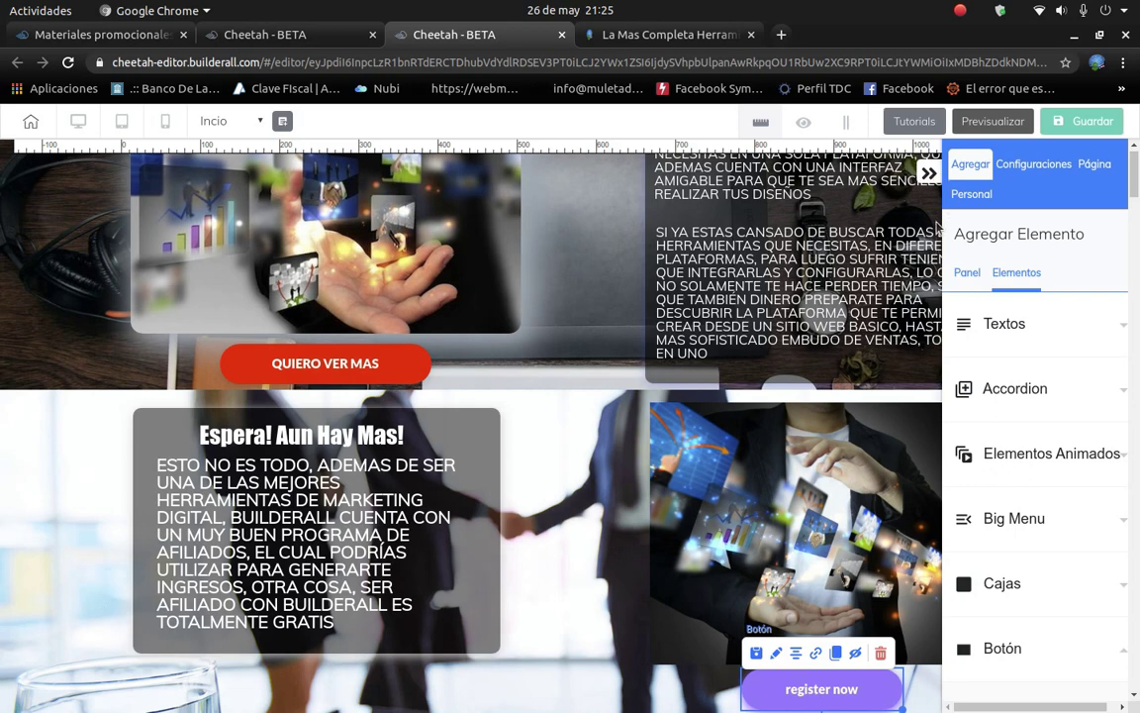
Widen the "register now" button and centre it beneath the third panel's image.
click(933, 176)
scroll(868, 665, down, 1)
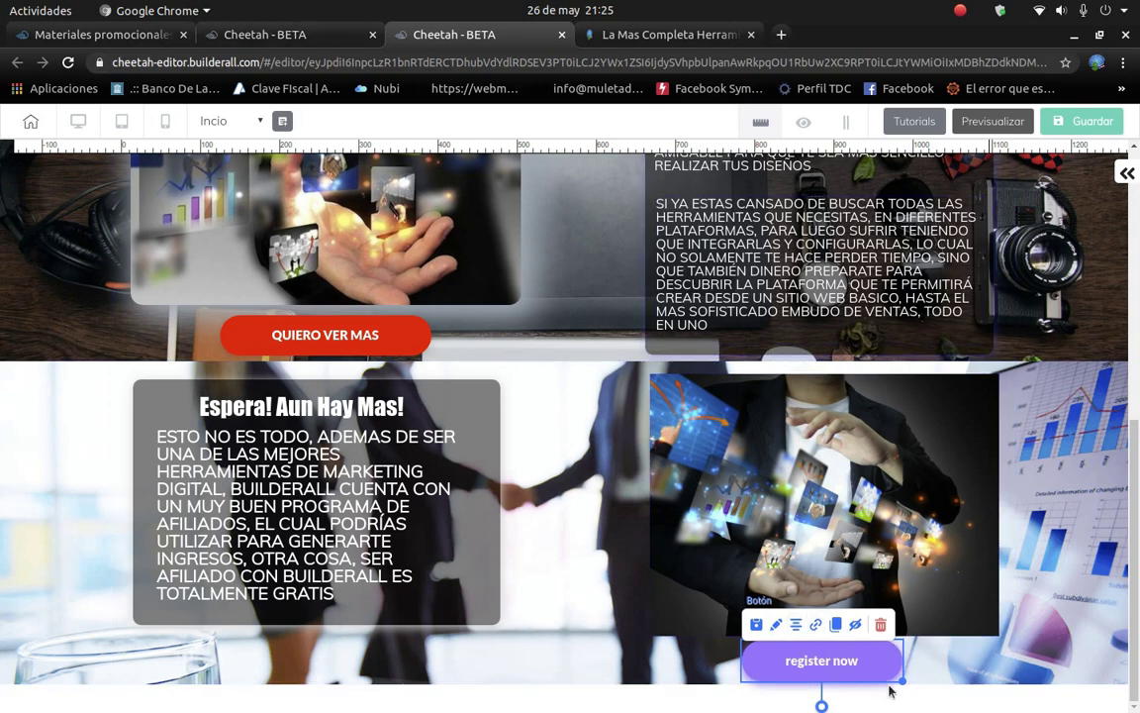
mouse_move(900, 676)
mouse_down()
mouse_move(956, 680)
mouse_move(881, 665)
mouse_move(886, 679)
mouse_move(885, 667)
mouse_up()
click(955, 680)
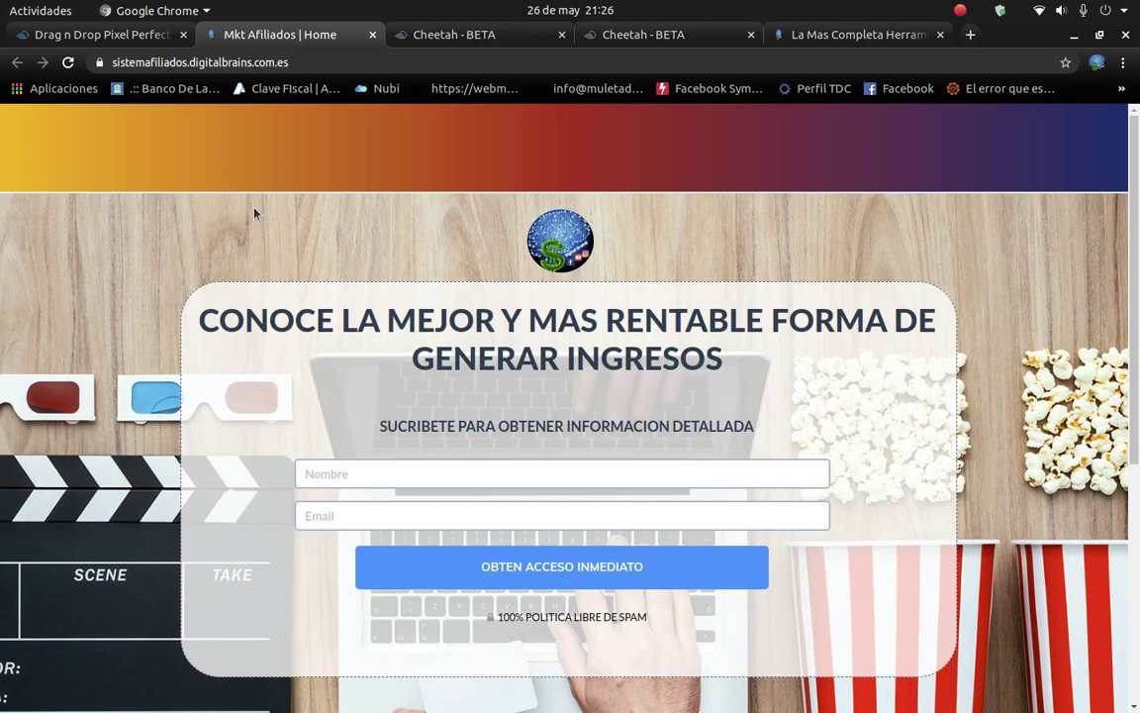
Copy the address sistemafiliados.digitalbrains.com.es from the Mkt Afiliados home page and return to the page being built in the Cheetah editor.
click(301, 62)
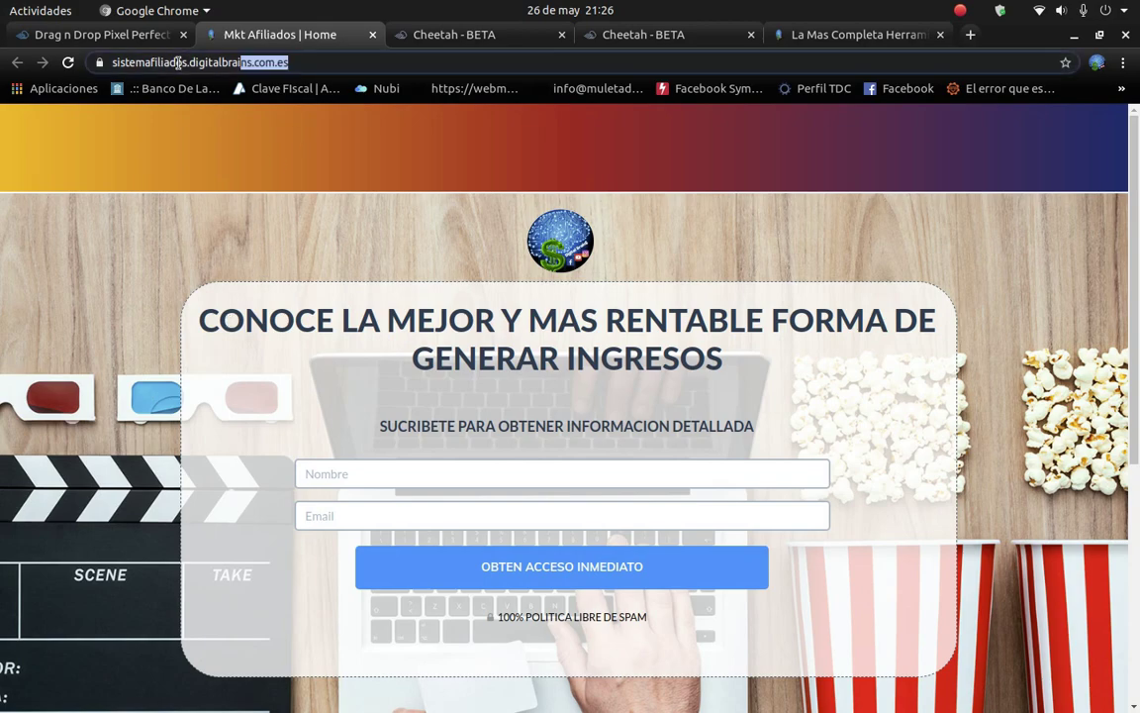
right_click(126, 67)
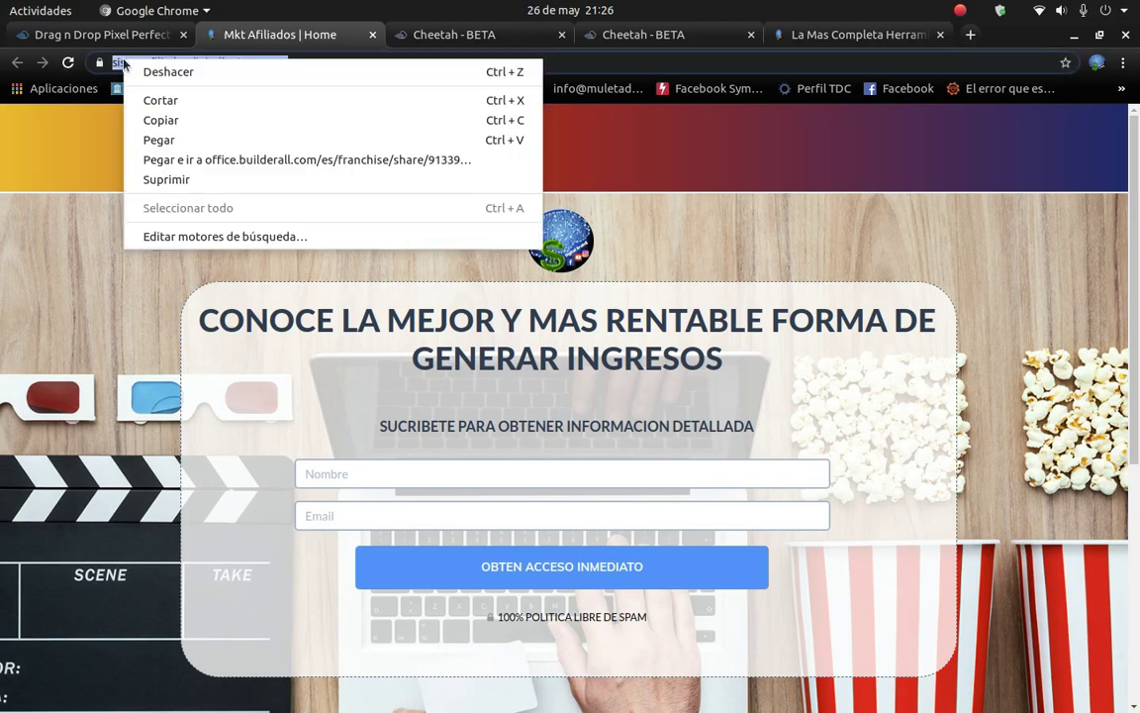
click(161, 120)
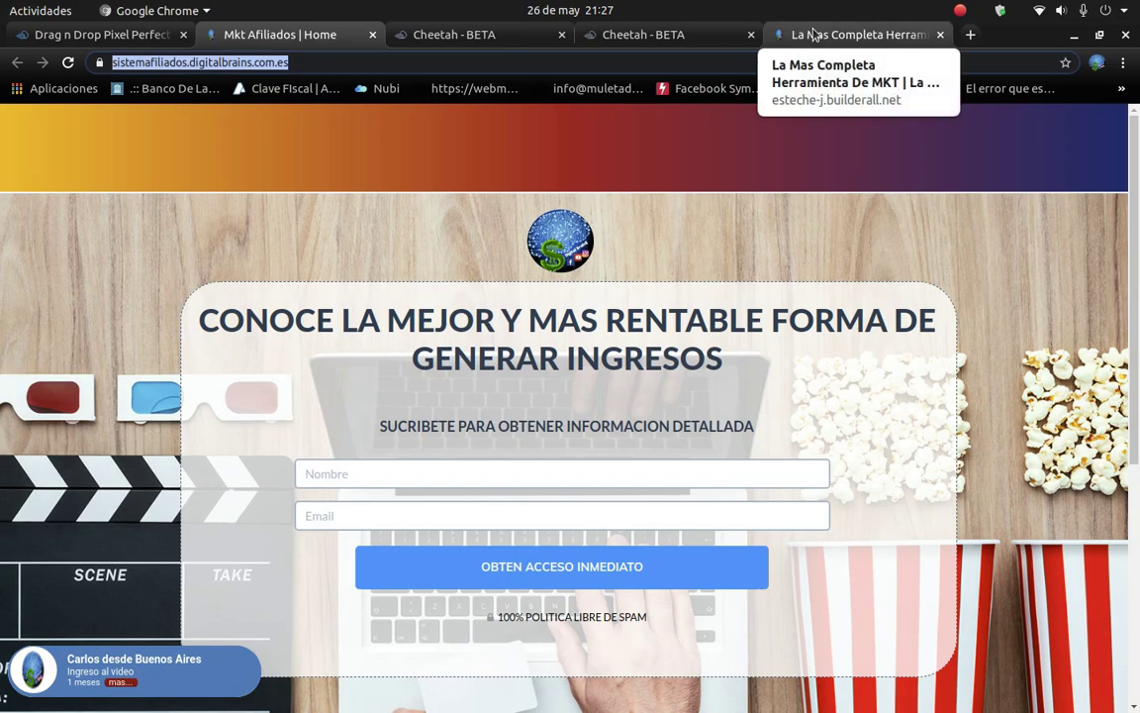
click(649, 30)
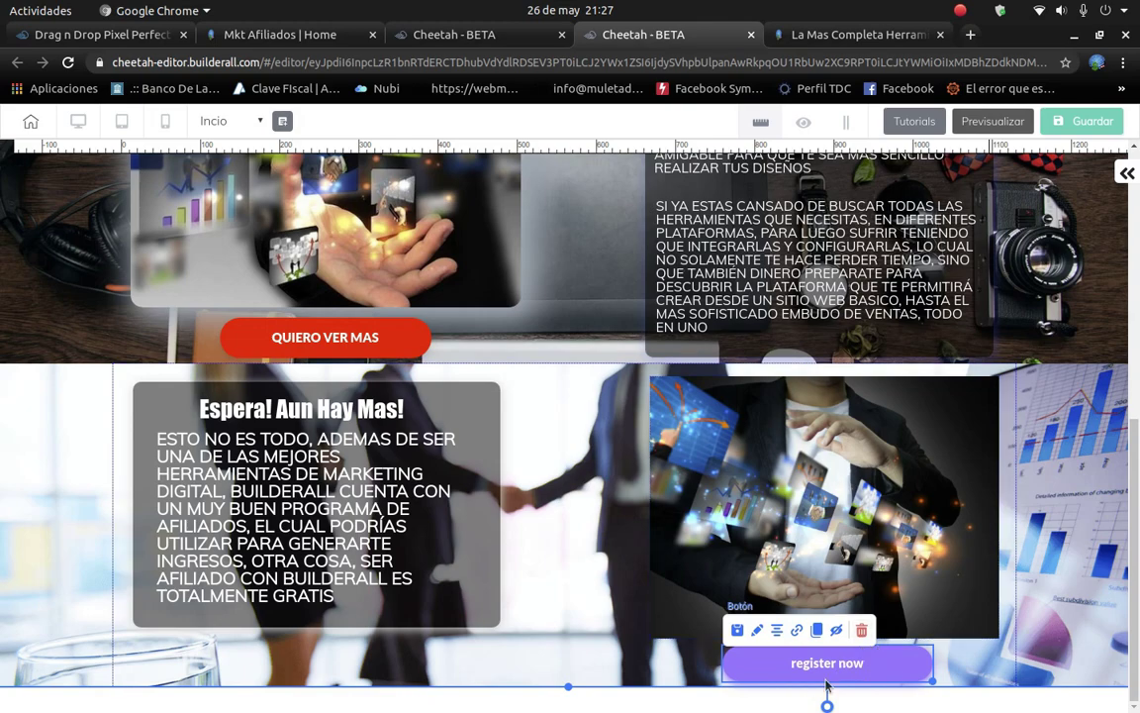
Link the "register now" button to the copied Mkt Afiliados web address, set to open in a new tab.
click(797, 631)
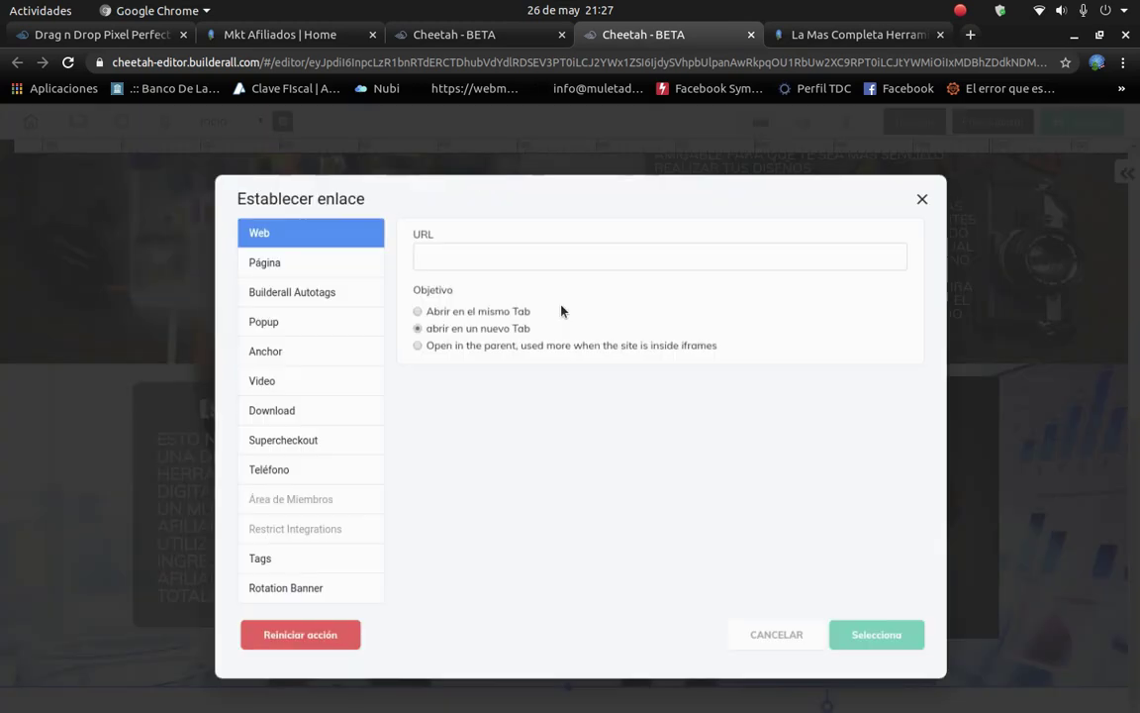
right_click(496, 226)
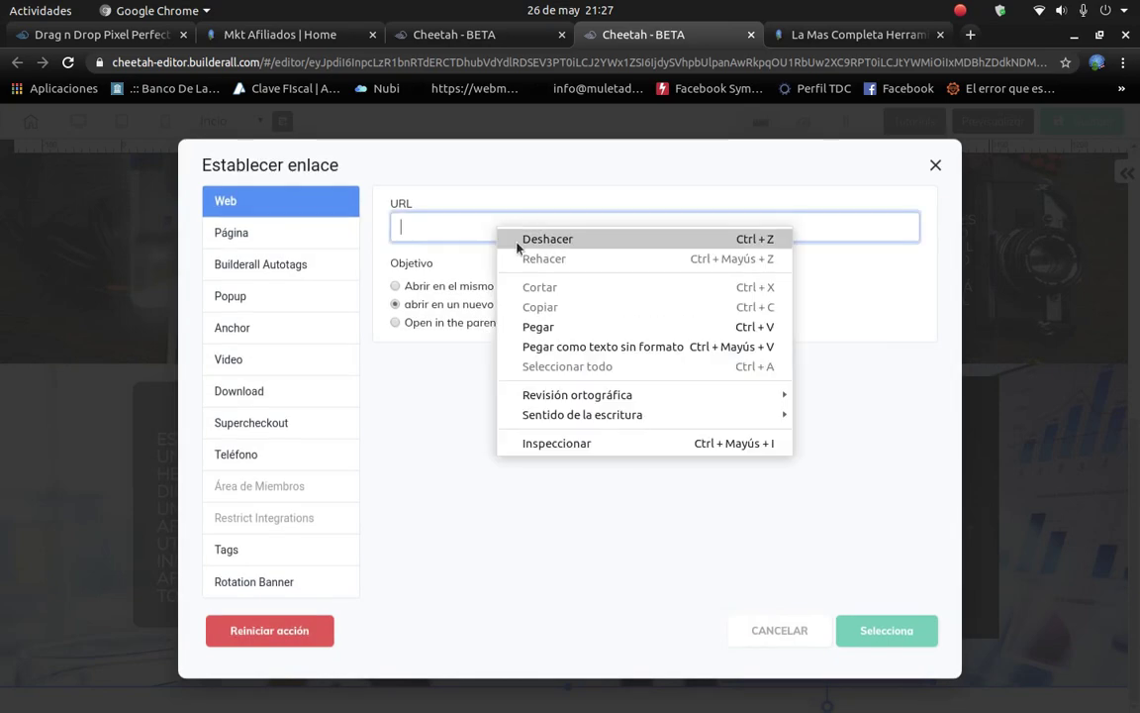
click(555, 343)
click(847, 631)
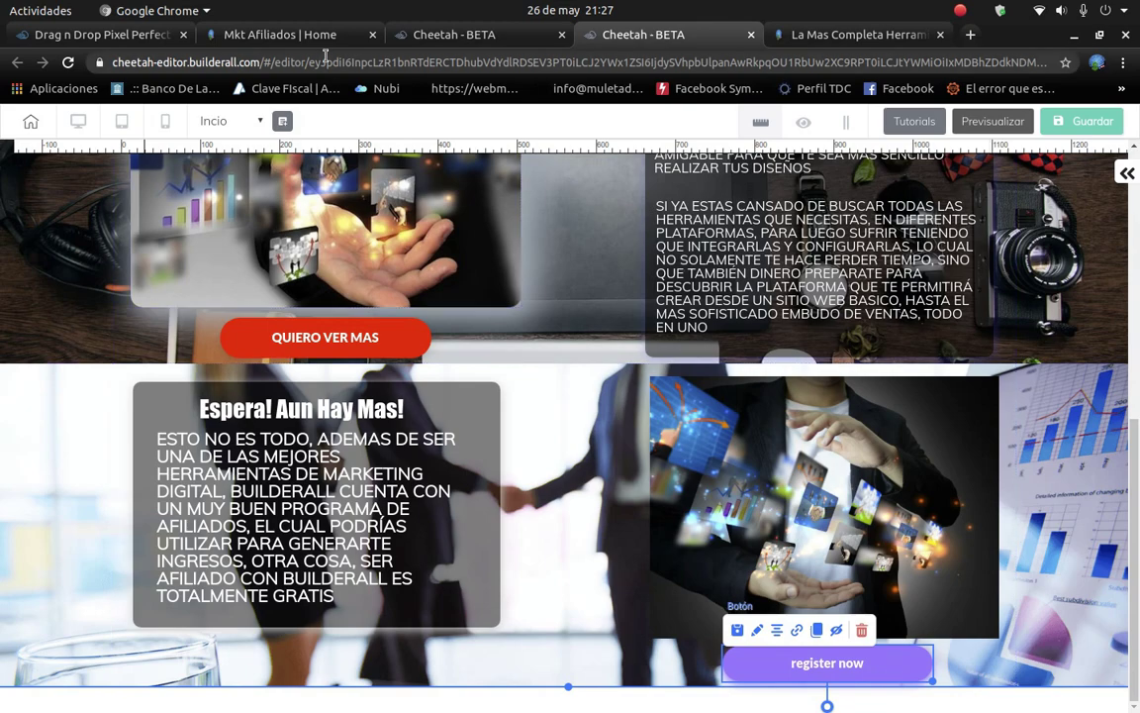
Check the Mkt Afiliados page, the published sample and the site's page list, and return to the page being edited.
click(280, 34)
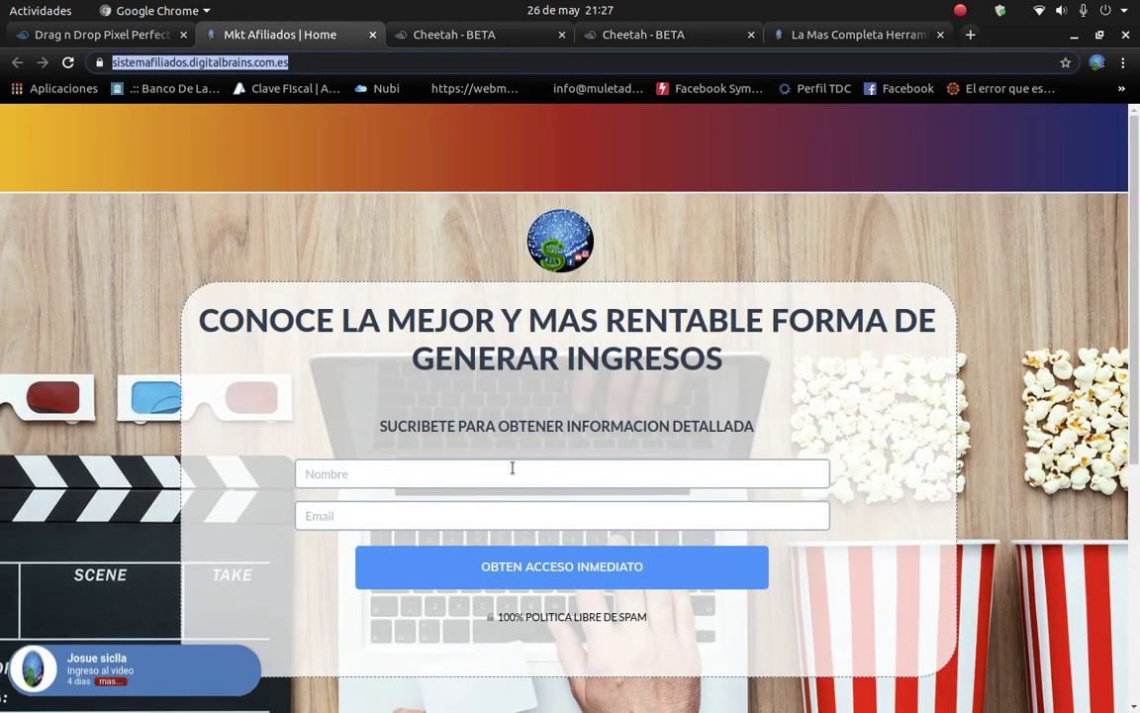
click(857, 35)
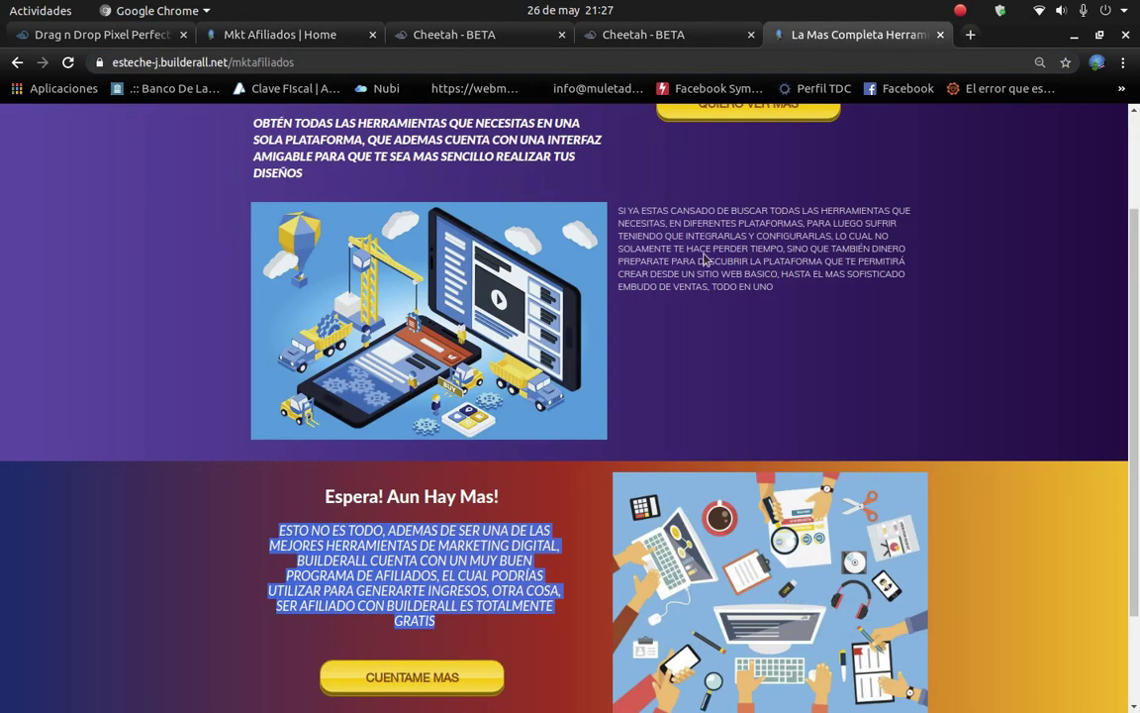
click(455, 36)
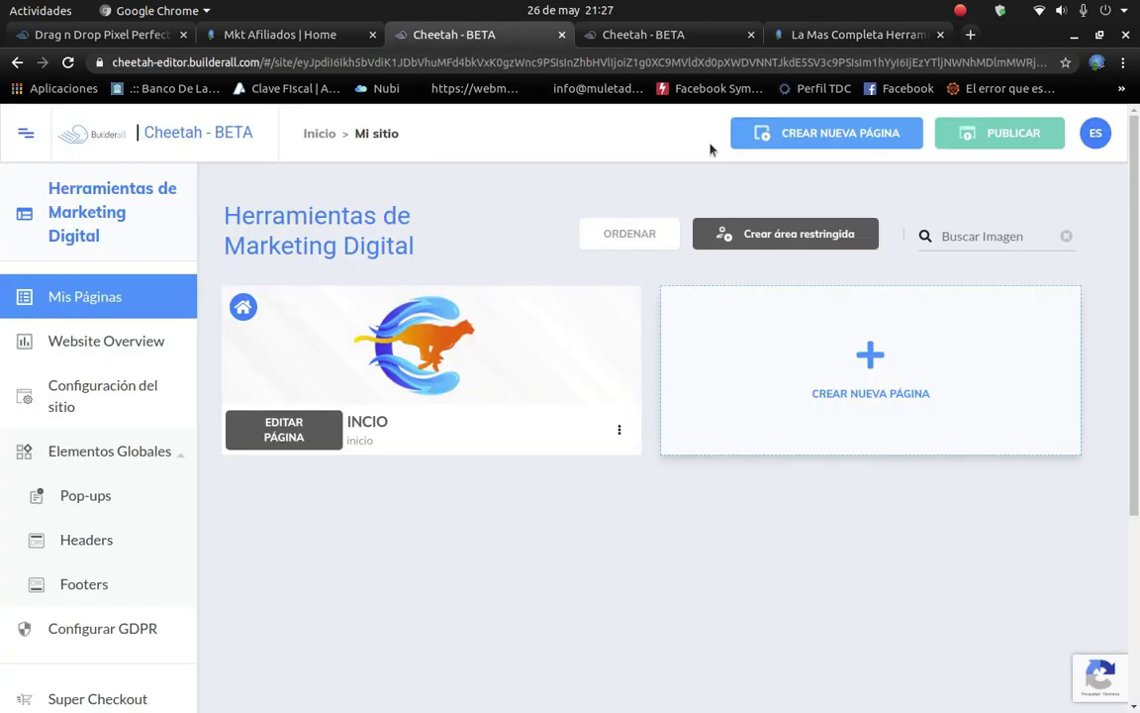
click(644, 35)
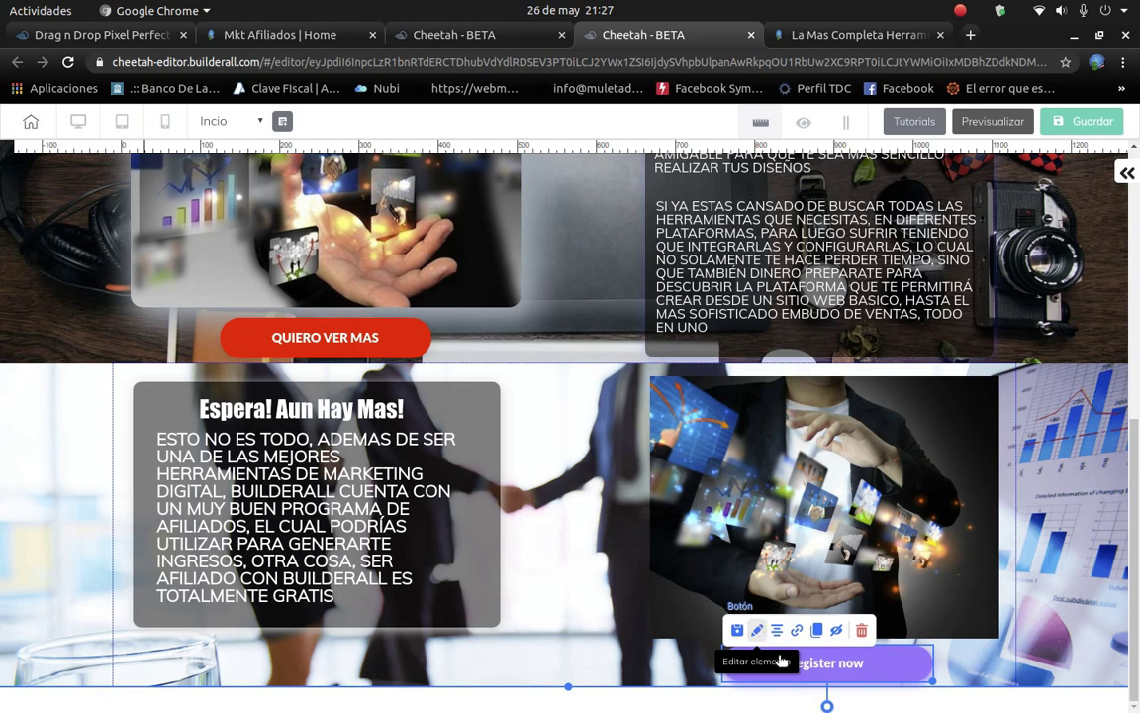
Change the "register now" button's background to solid red F10000.
click(758, 629)
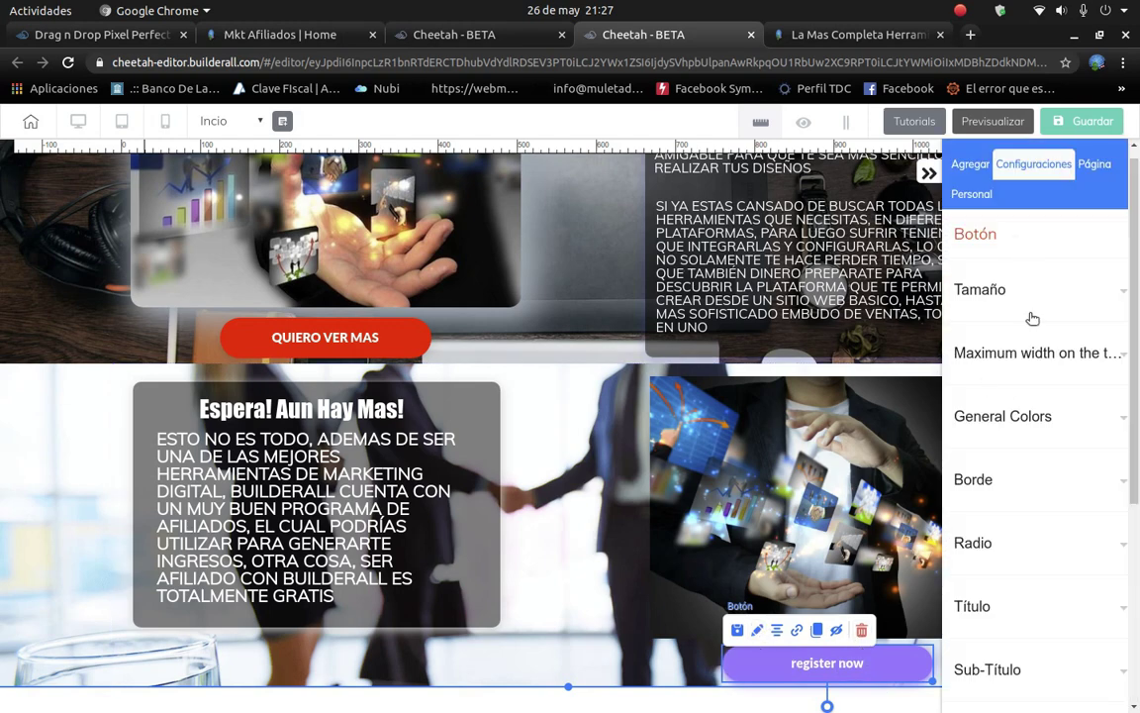
click(1028, 418)
scroll(1028, 539, down, 2)
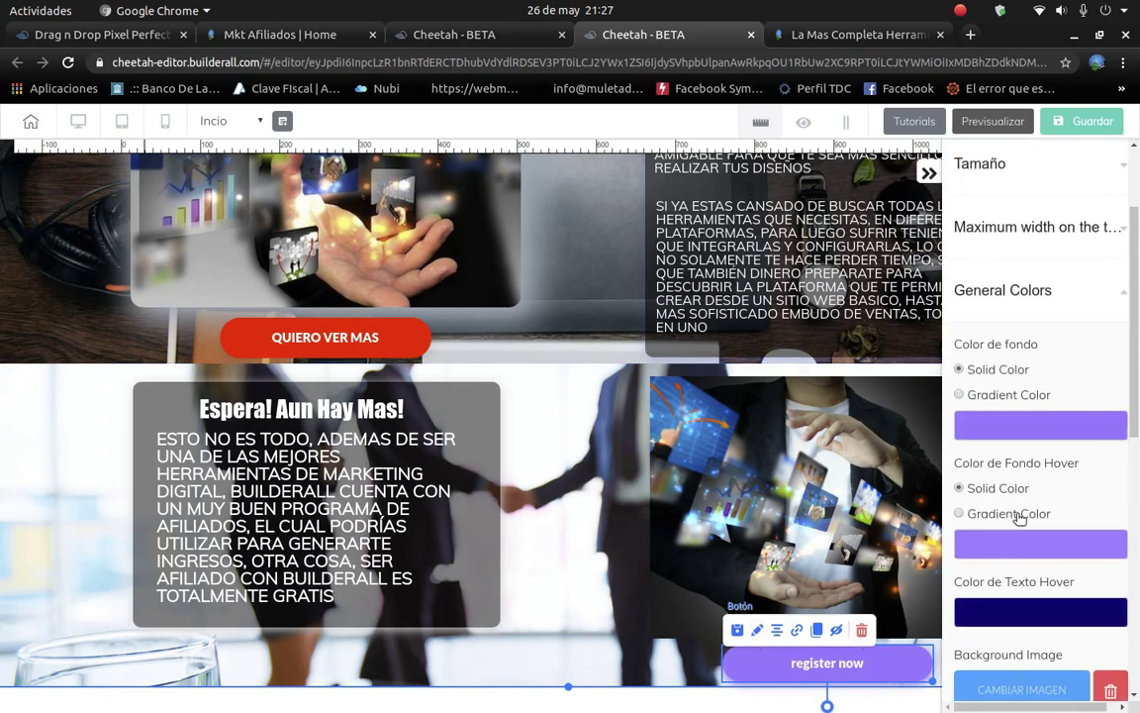
click(1035, 426)
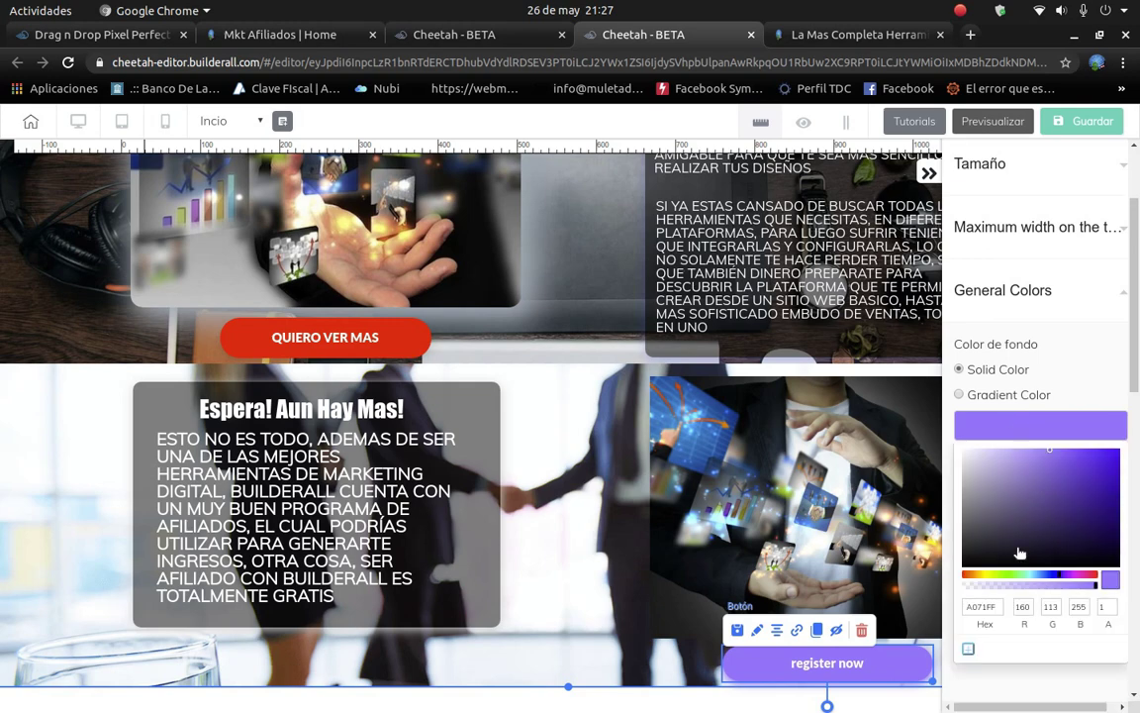
click(960, 575)
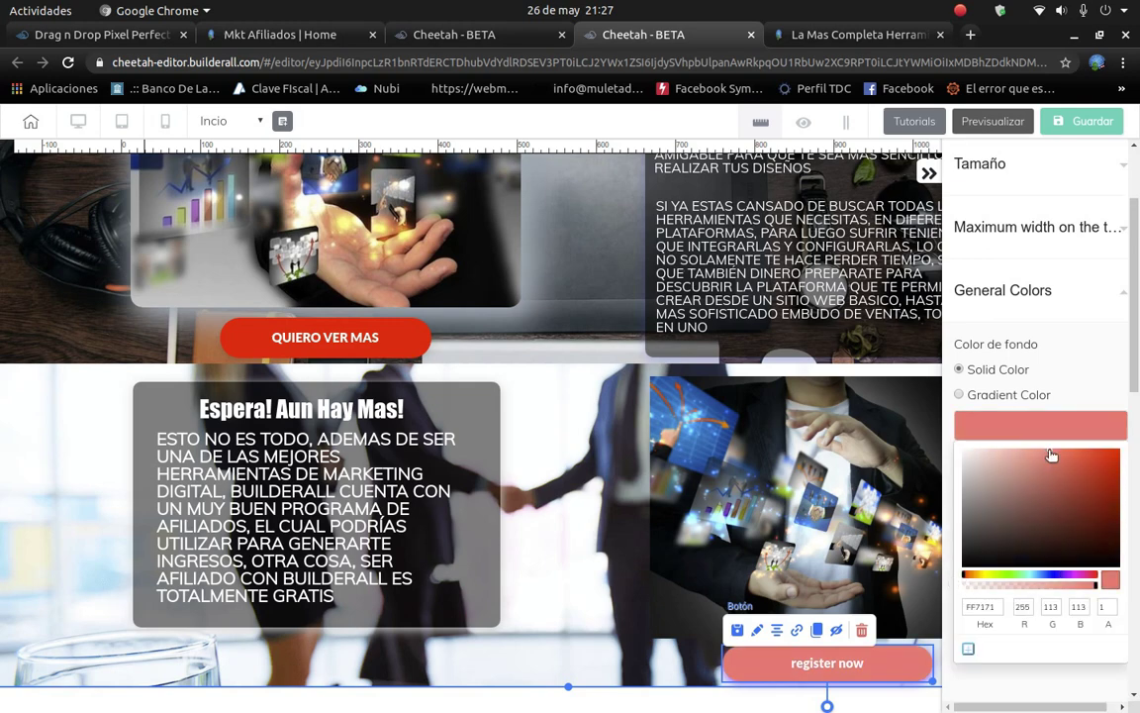
drag(1080, 459, 1128, 461)
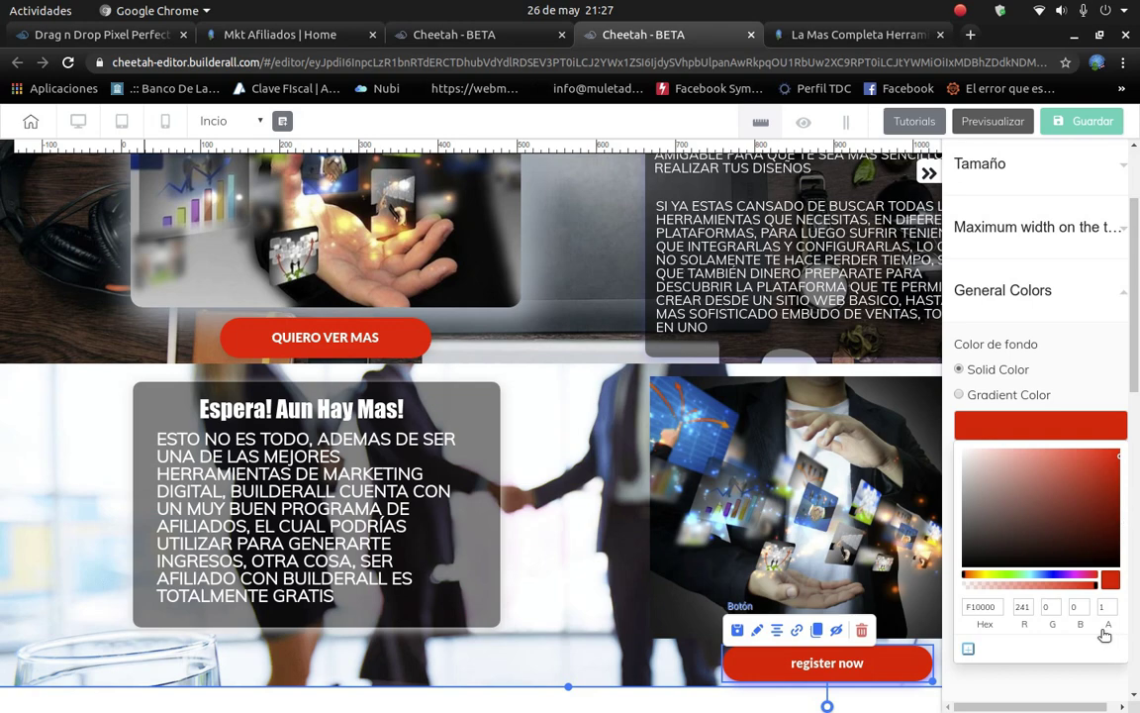
click(1018, 433)
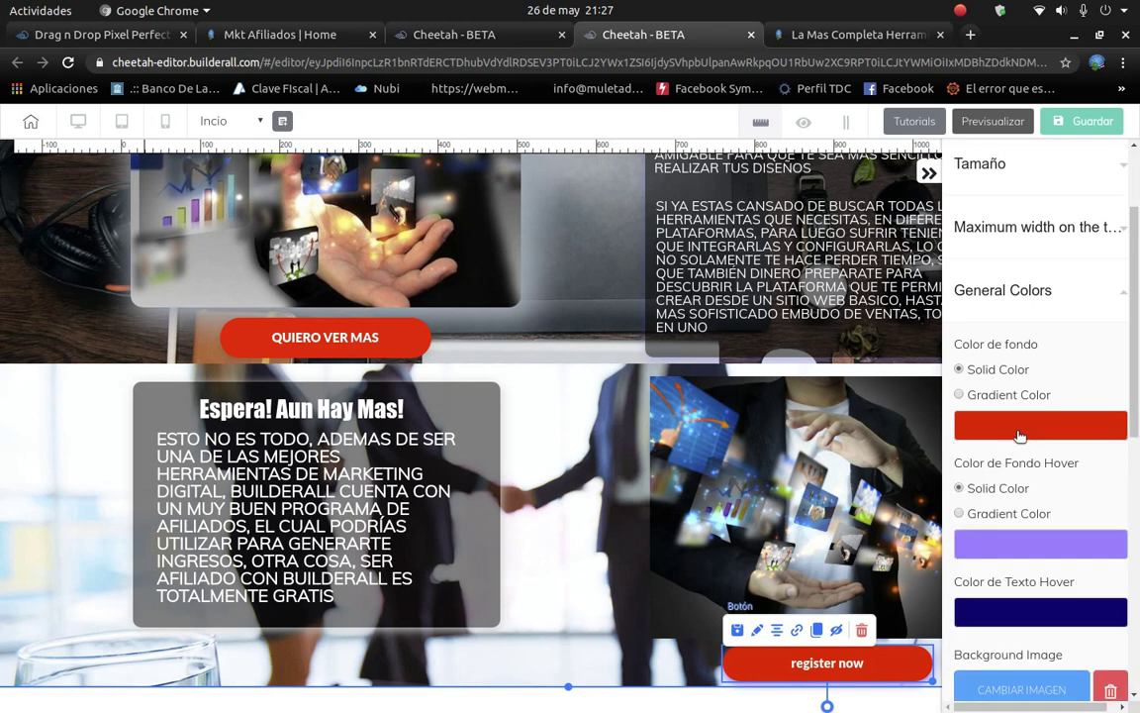
Set the "register now" button's hover background to a solid bright yellow.
click(1014, 546)
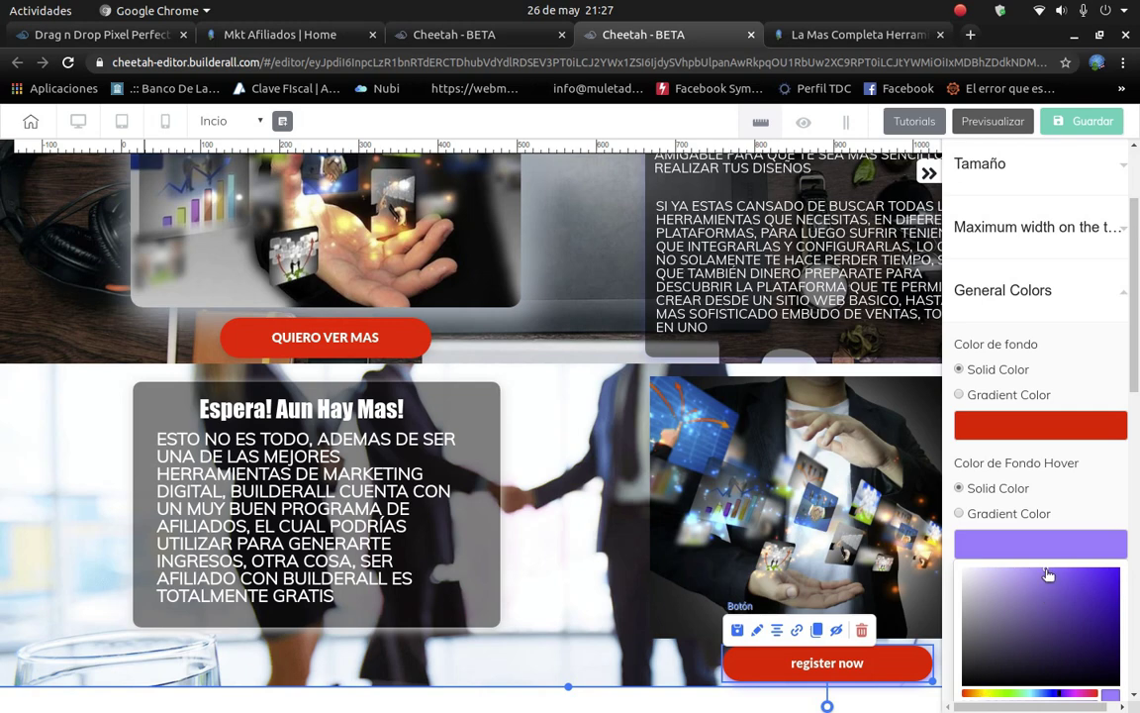
mouse_move(1035, 586)
mouse_down()
mouse_move(995, 637)
mouse_move(1041, 668)
mouse_up()
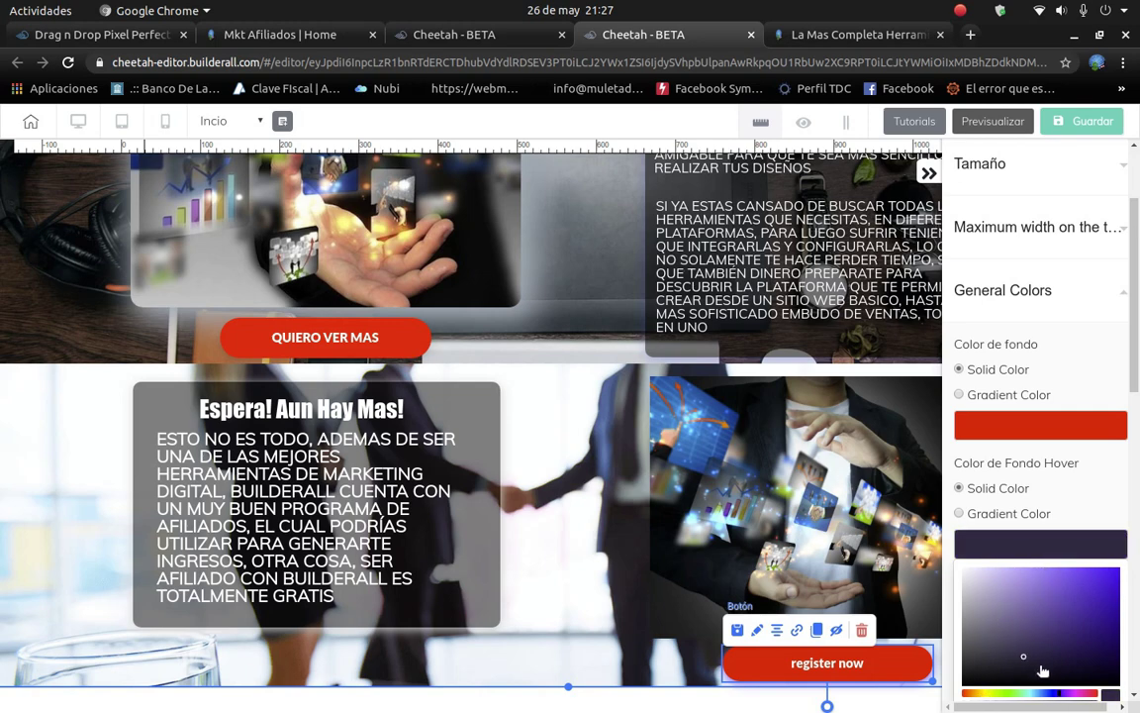
click(986, 699)
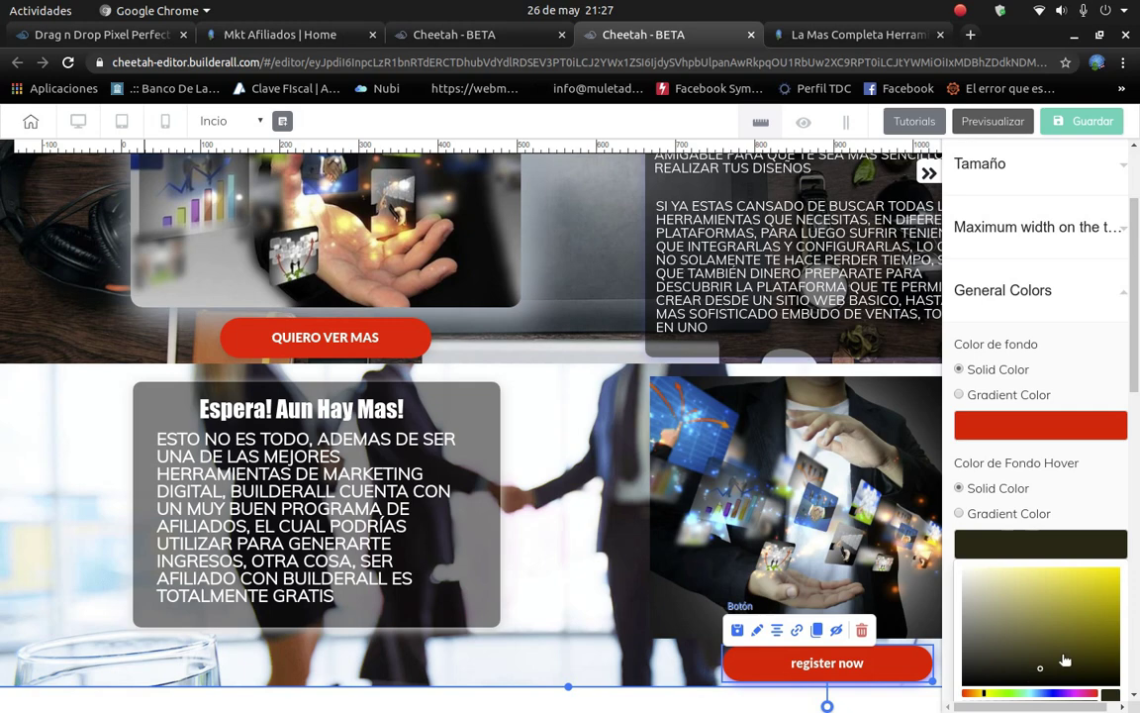
click(1114, 578)
click(1086, 564)
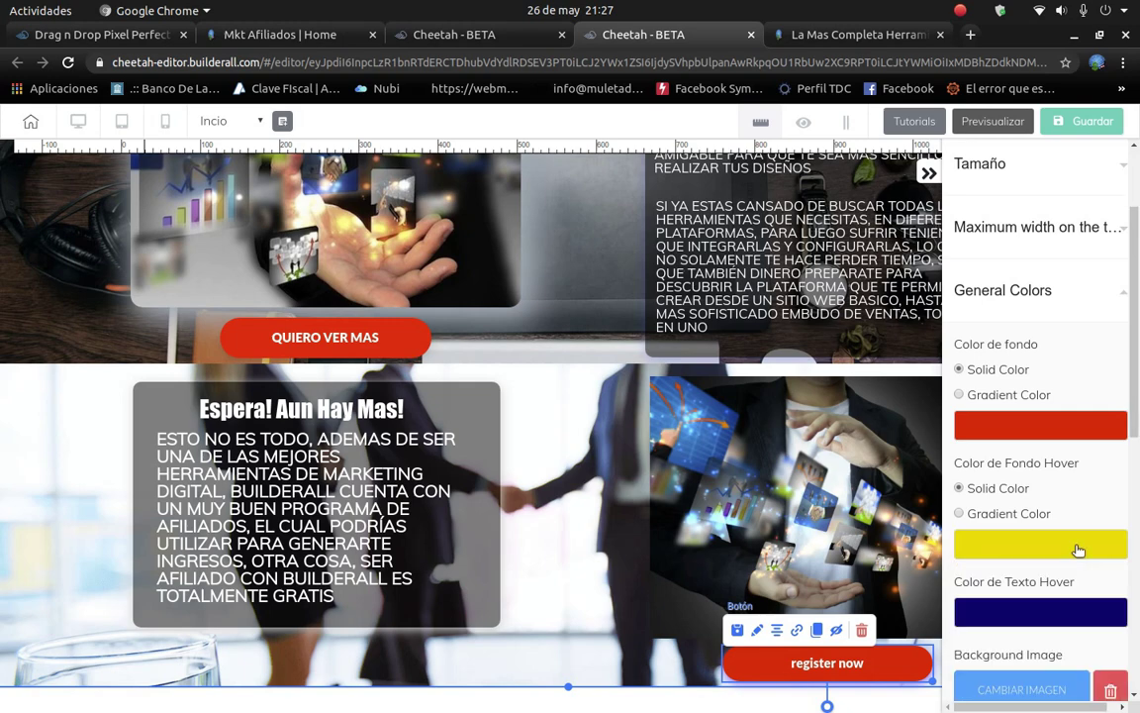
Change the "register now" button's title text to "CUENTAME MAS!".
scroll(1079, 547, down, 5)
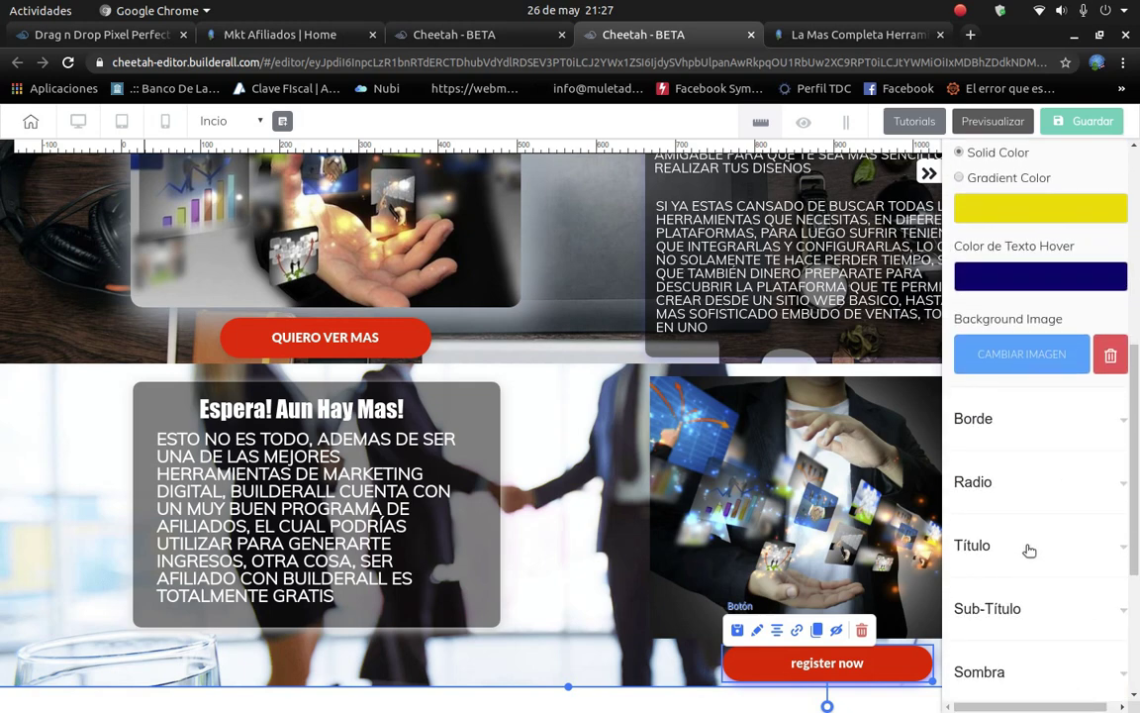
click(1029, 547)
scroll(1029, 475, down, 4)
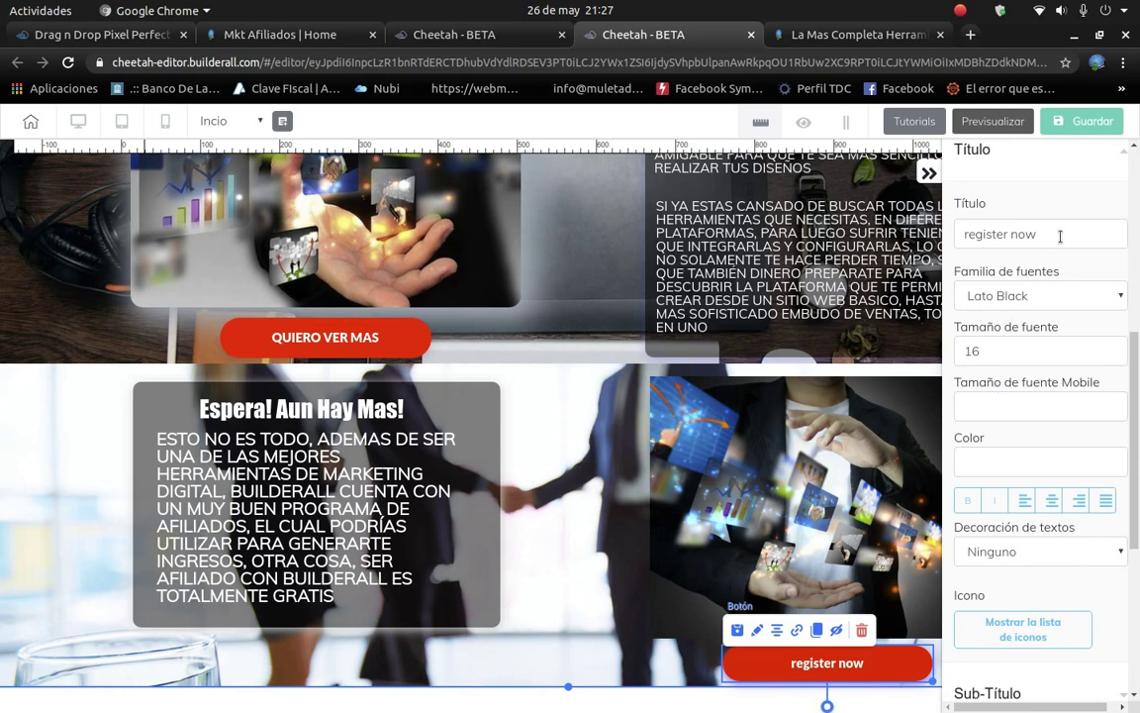
drag(1060, 236, 958, 234)
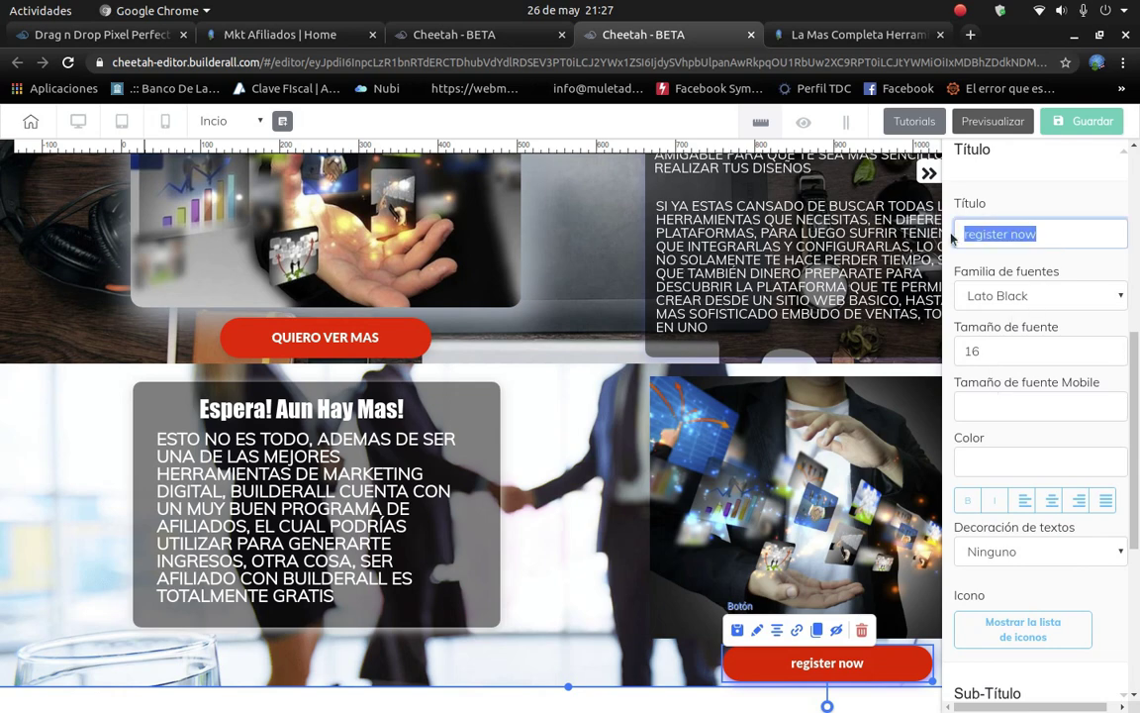
text(V)
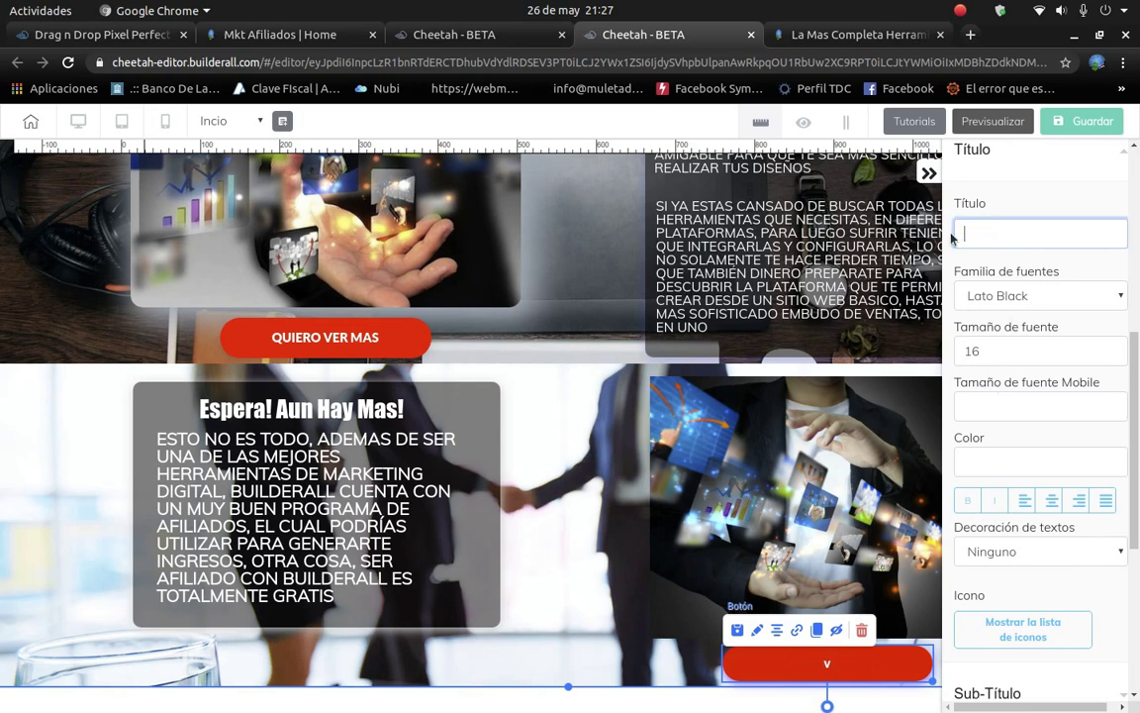
text(UENTA)
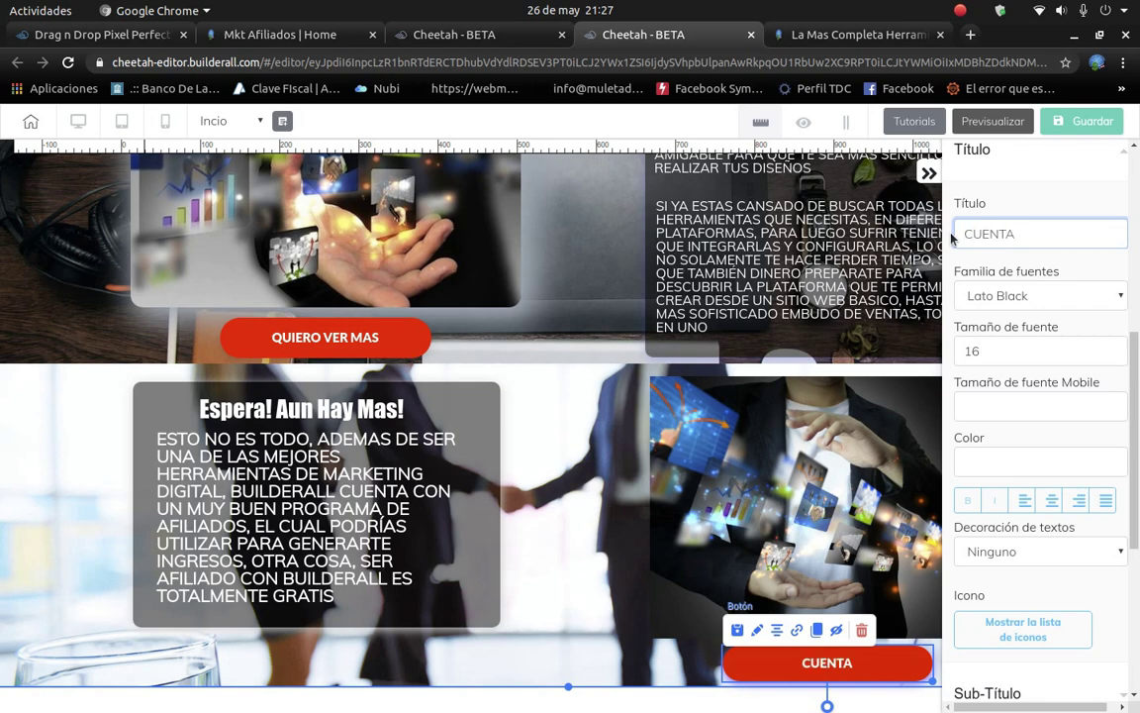
text(ME MAS!)
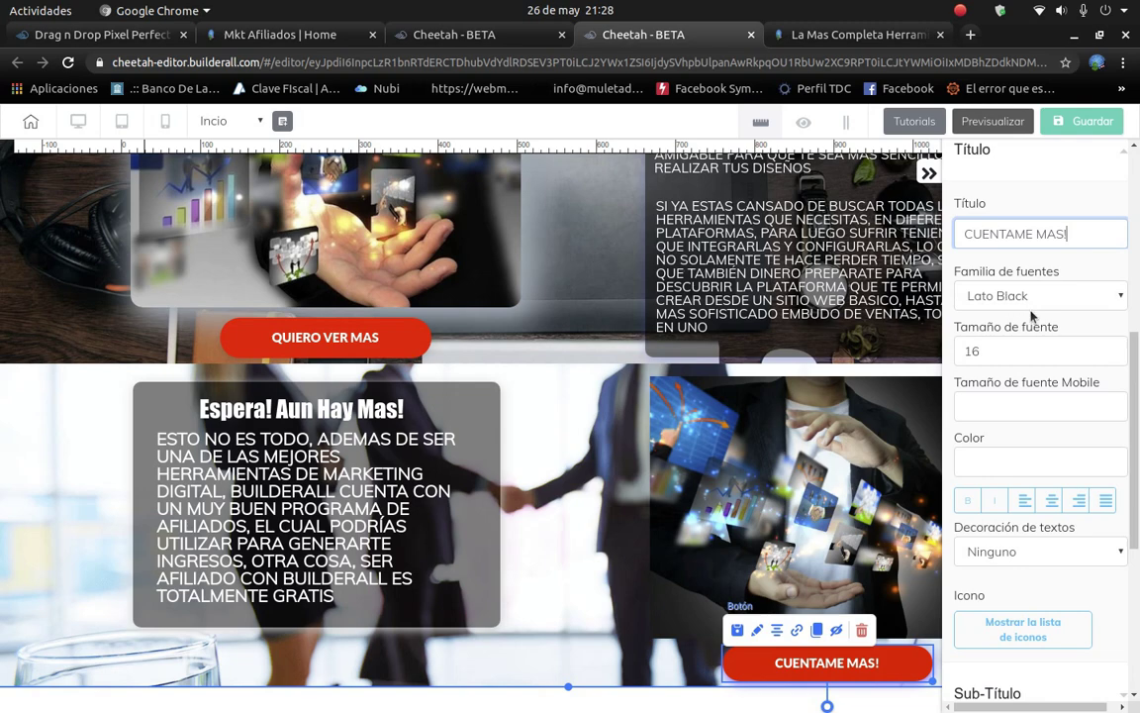
Add the "#!" icon to the title of the "CUENTAME MAS!" button.
scroll(1037, 612, down, 4)
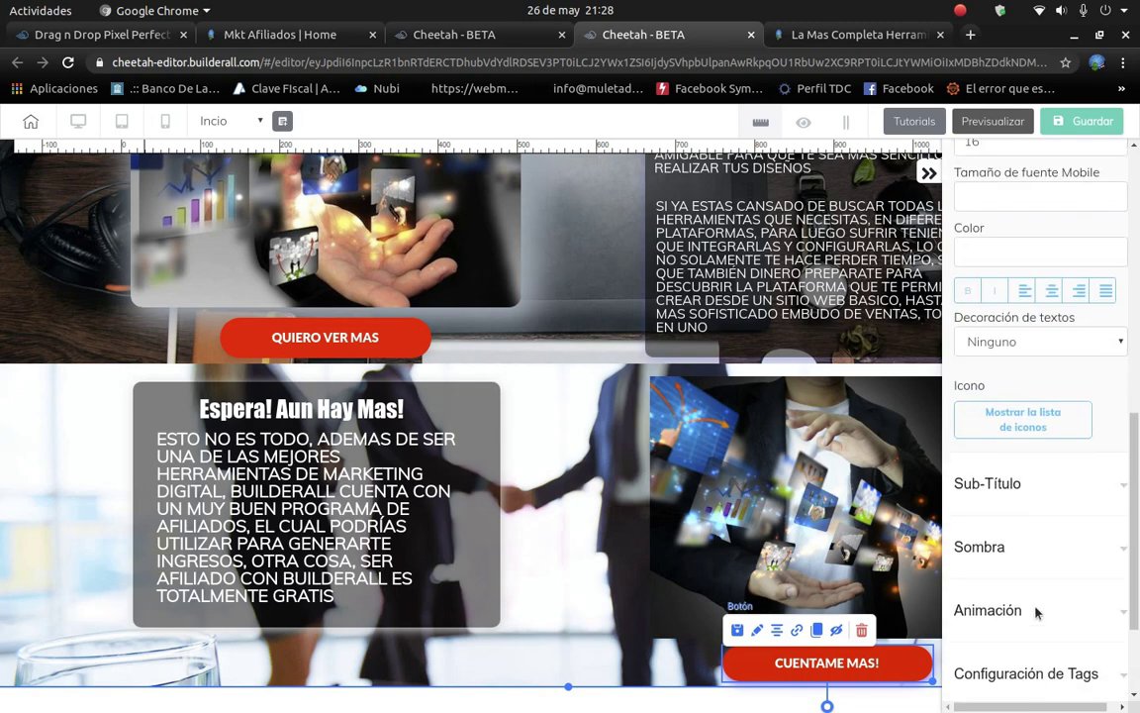
click(1014, 424)
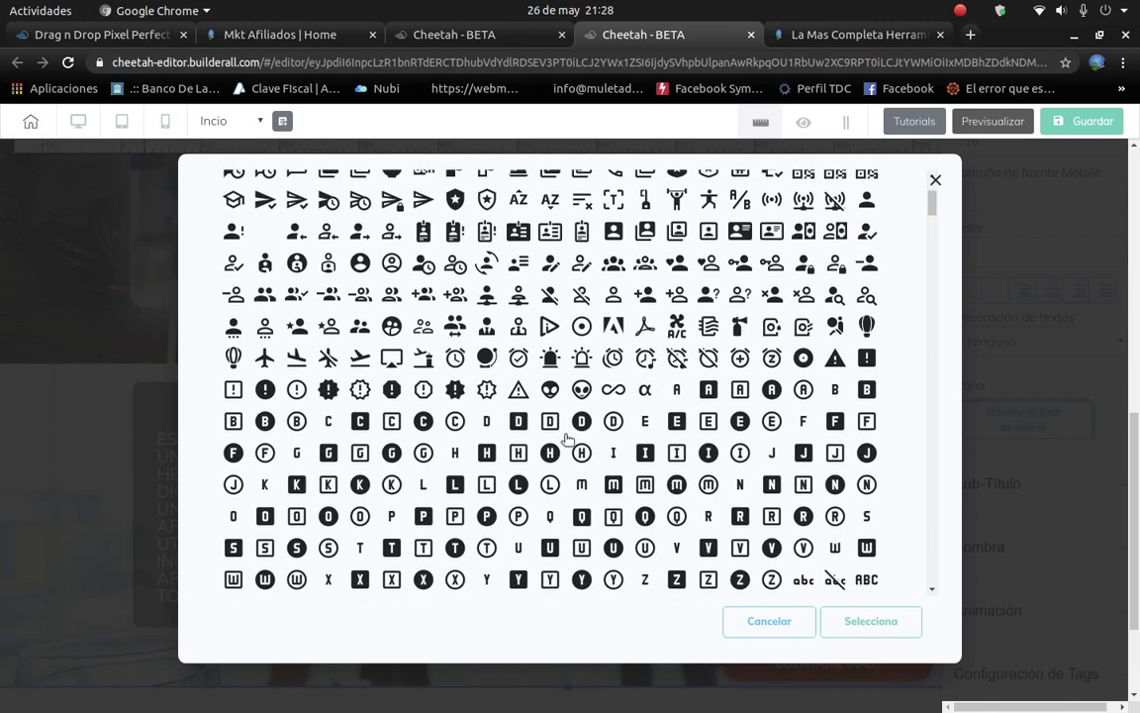
scroll(378, 347, up, 4)
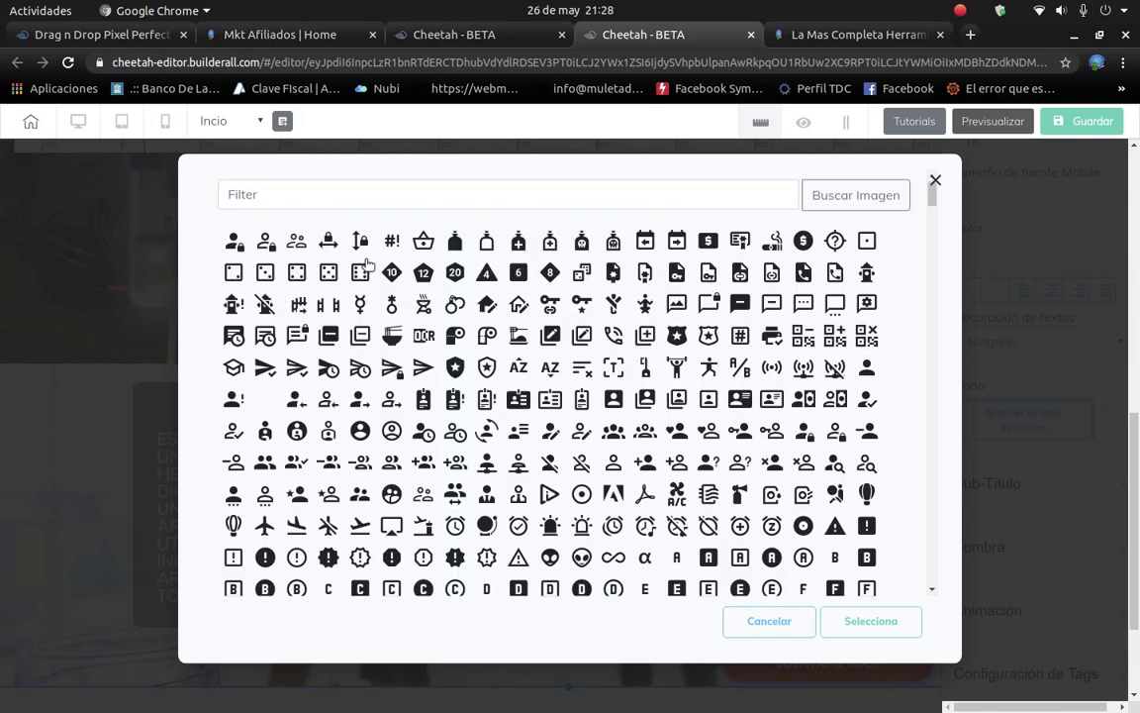
click(394, 244)
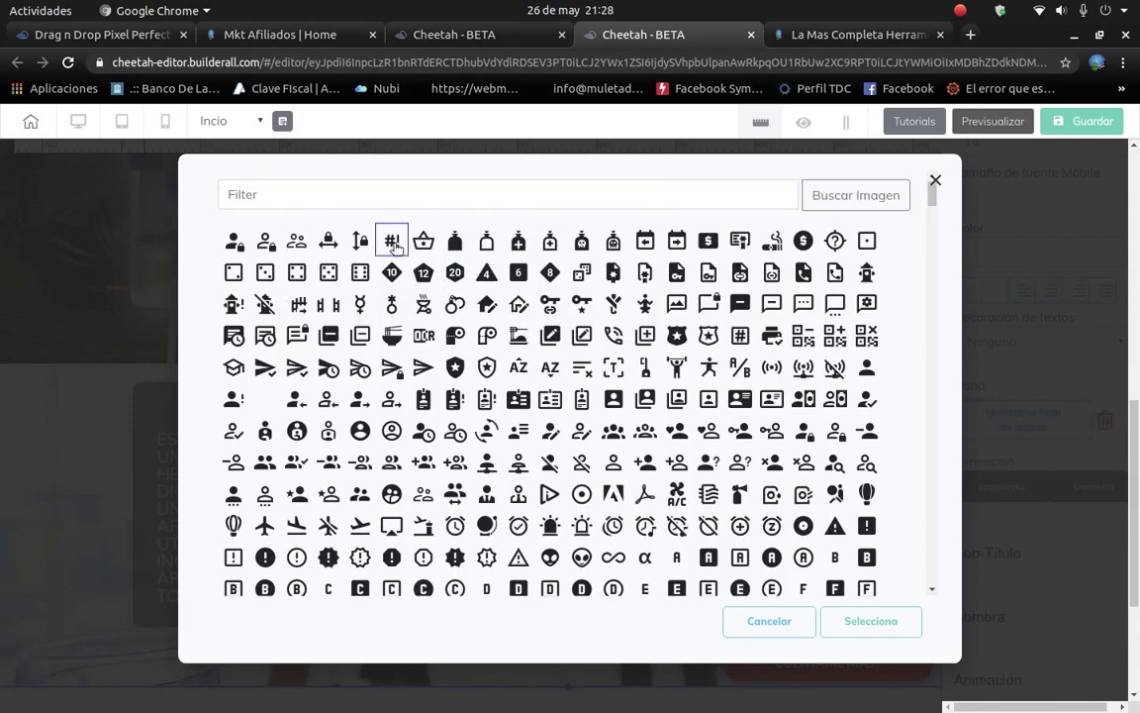
click(849, 633)
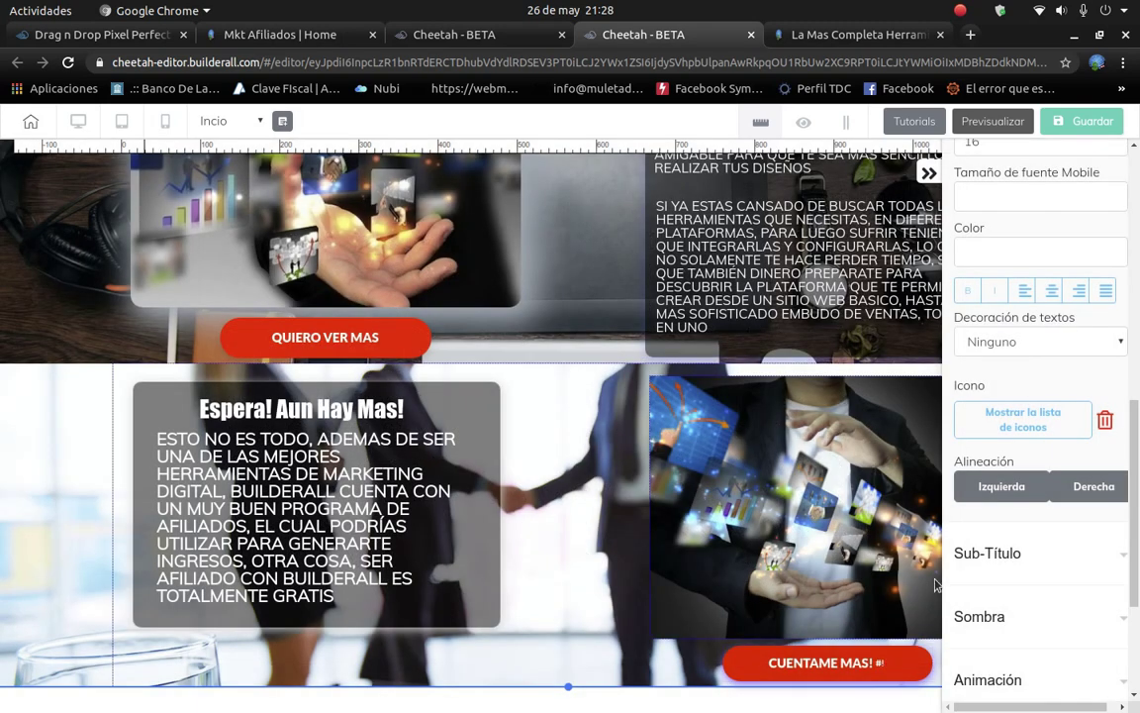
Nudge the "QUIERO VER MAS" button slightly upward in the second panel.
click(550, 662)
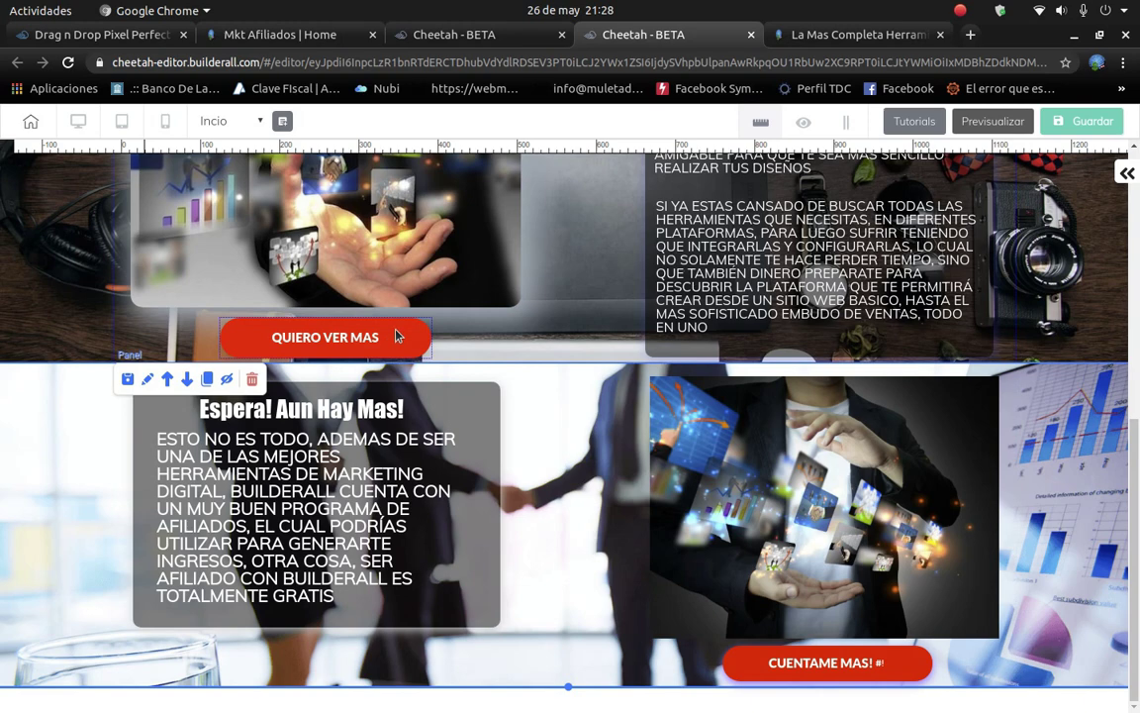
drag(396, 337, 396, 328)
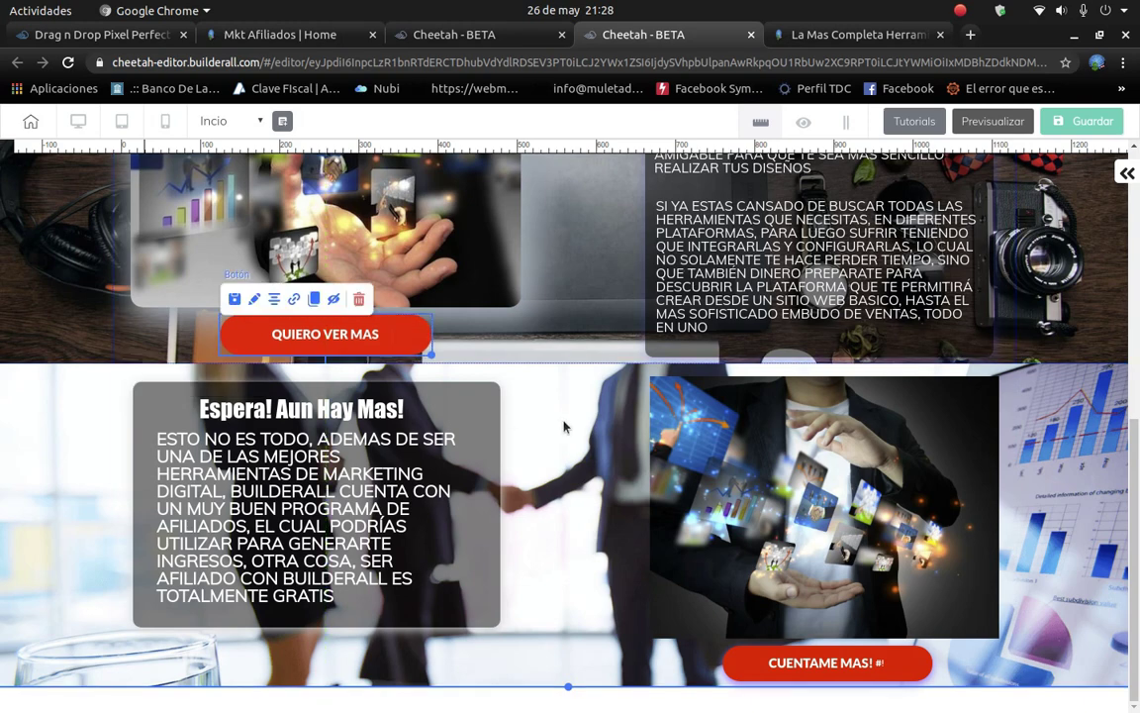
Move the hero panel's 3D image slightly up and left, and shorten the panel by raising its lower edge.
scroll(436, 480, up, 5)
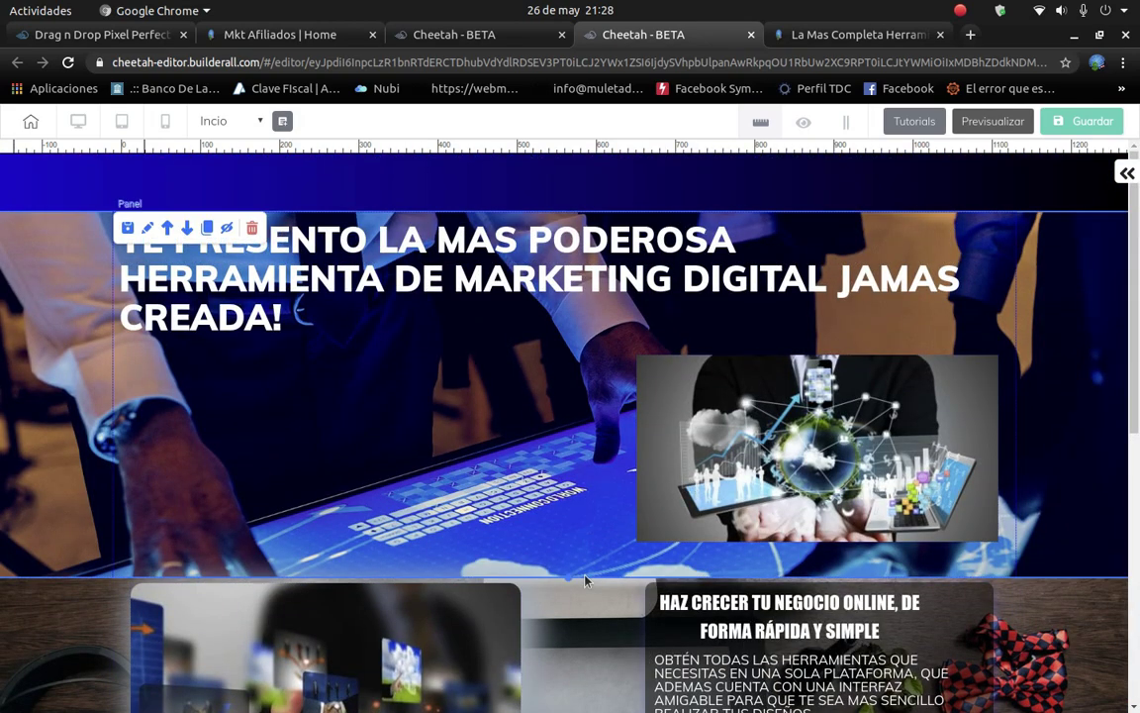
drag(569, 580, 570, 565)
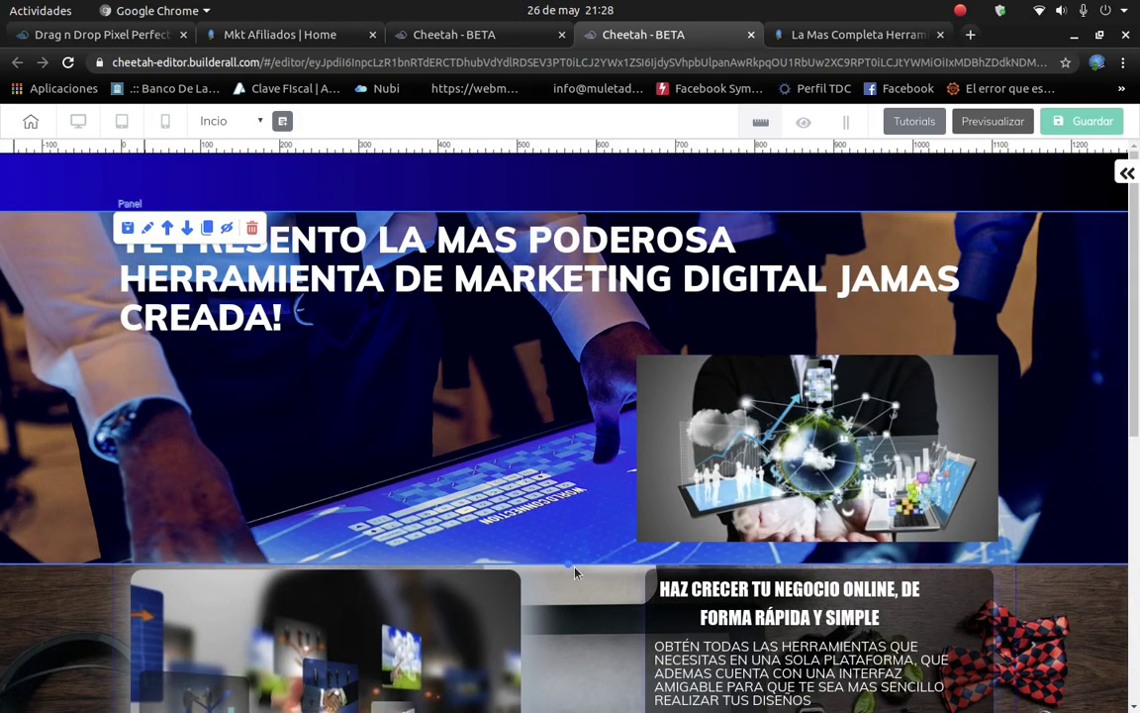
drag(763, 456, 761, 447)
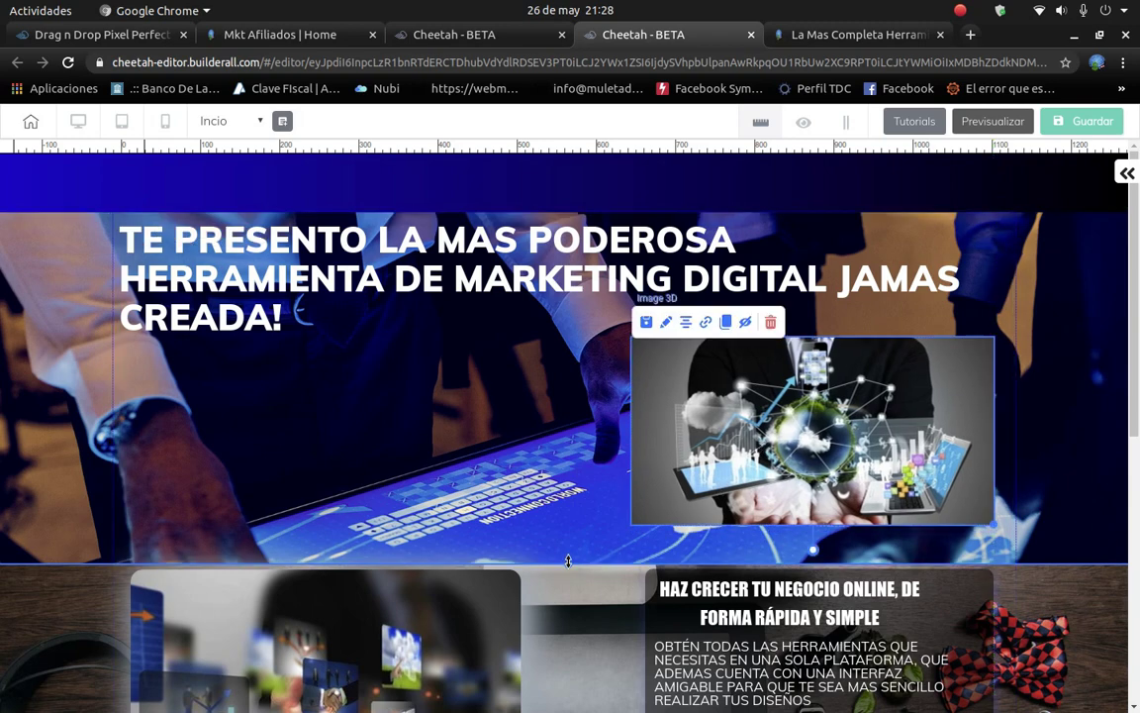
drag(568, 561, 571, 557)
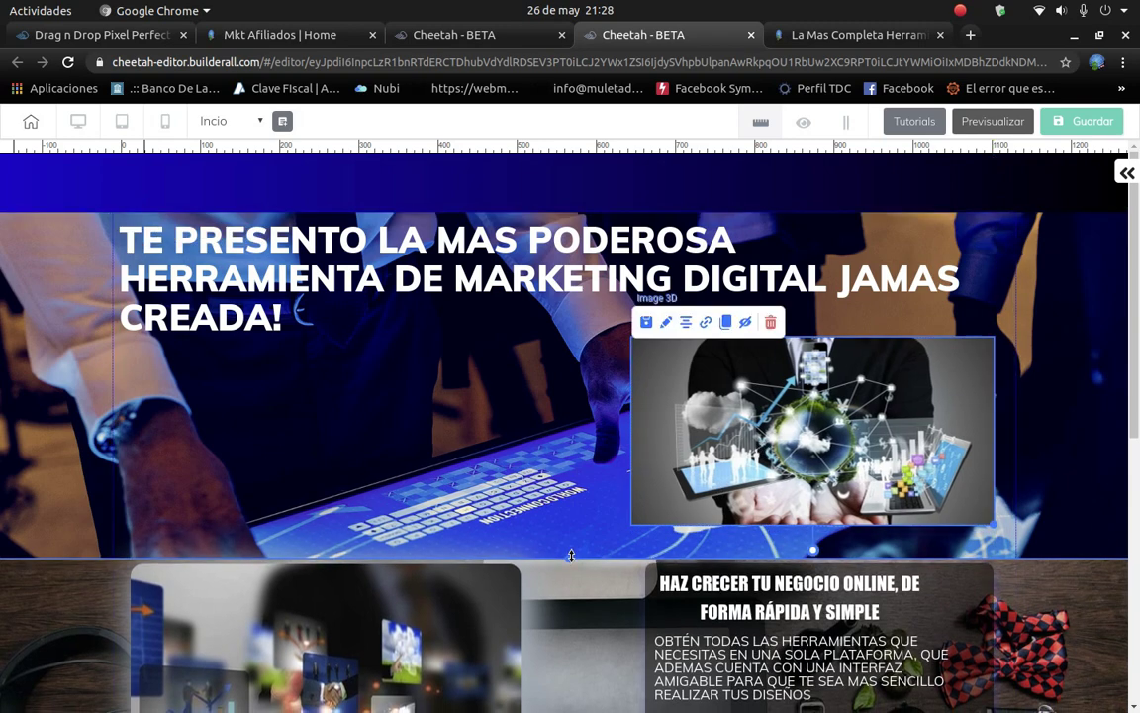
Add the Express Footer panel from the Pie de Página templates below the "Espera! Aun Hay Mas!" panel.
scroll(583, 584, down, 4)
scroll(594, 622, down, 2)
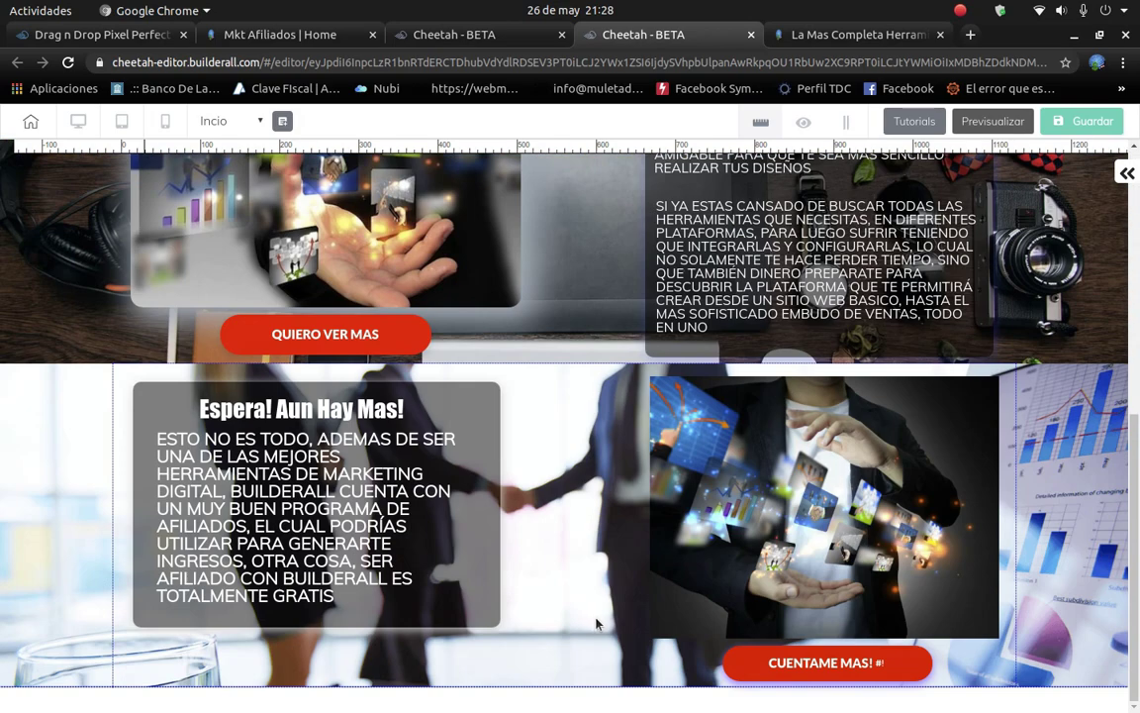
click(1127, 174)
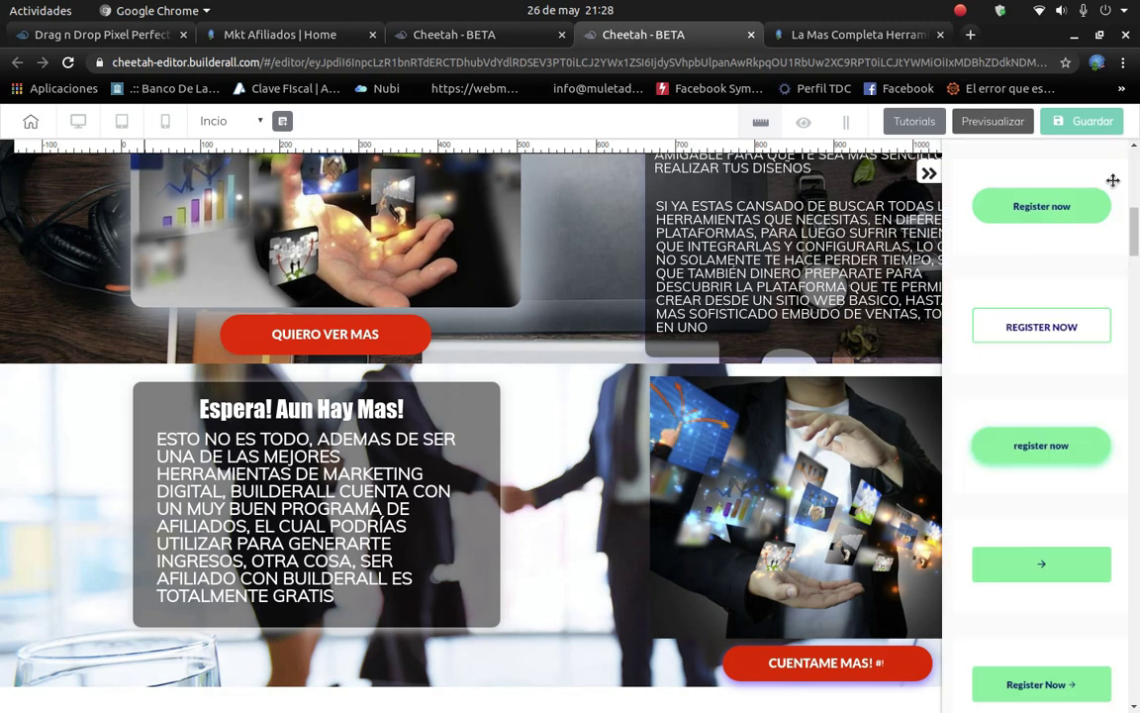
scroll(1047, 295, up, 5)
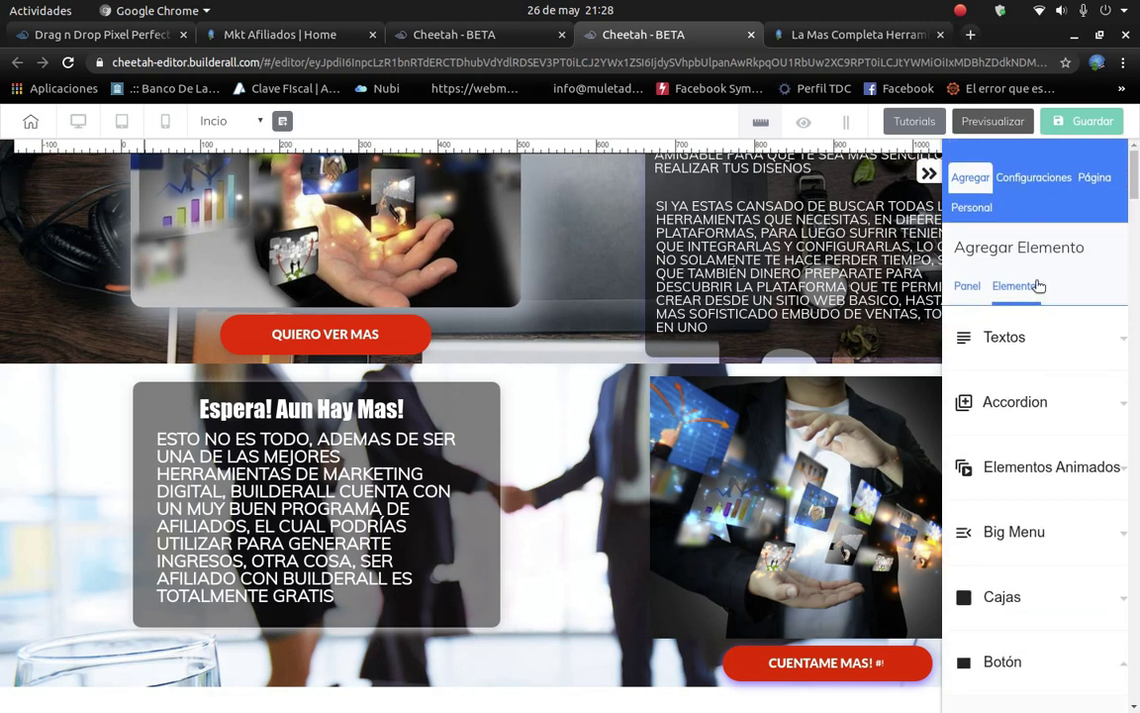
click(965, 286)
scroll(1032, 475, down, 8)
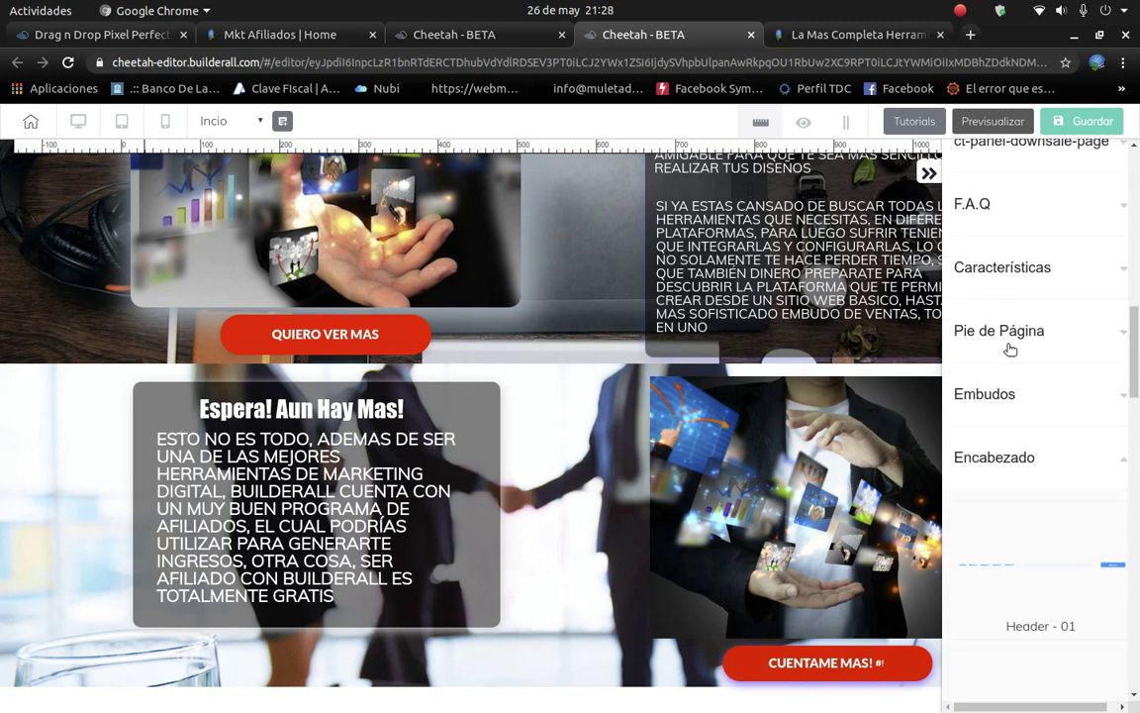
click(1008, 336)
scroll(1010, 455, down, 3)
scroll(1024, 327, up, 1)
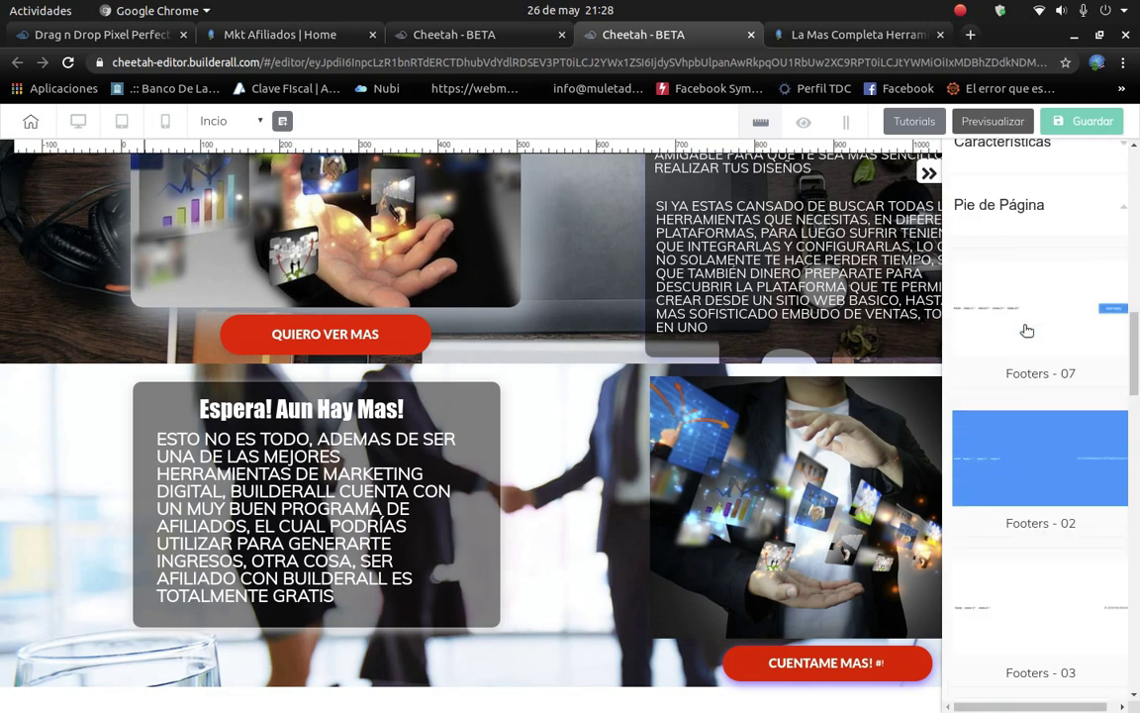
scroll(1038, 428, down, 5)
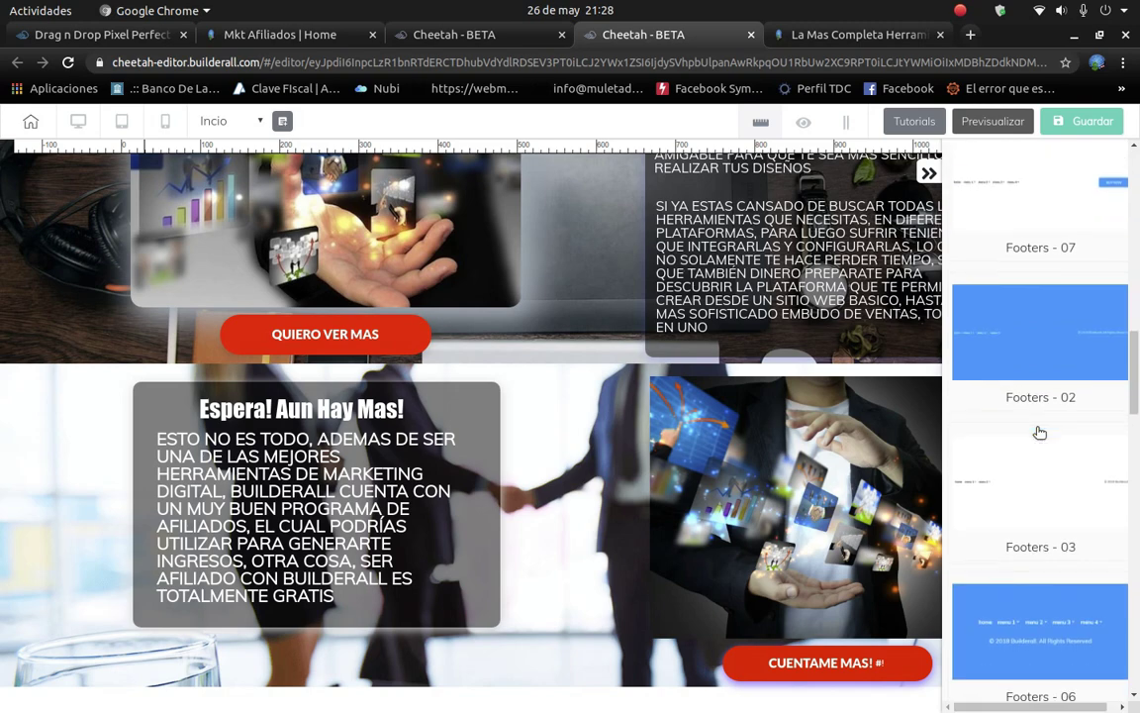
scroll(1039, 475, down, 5)
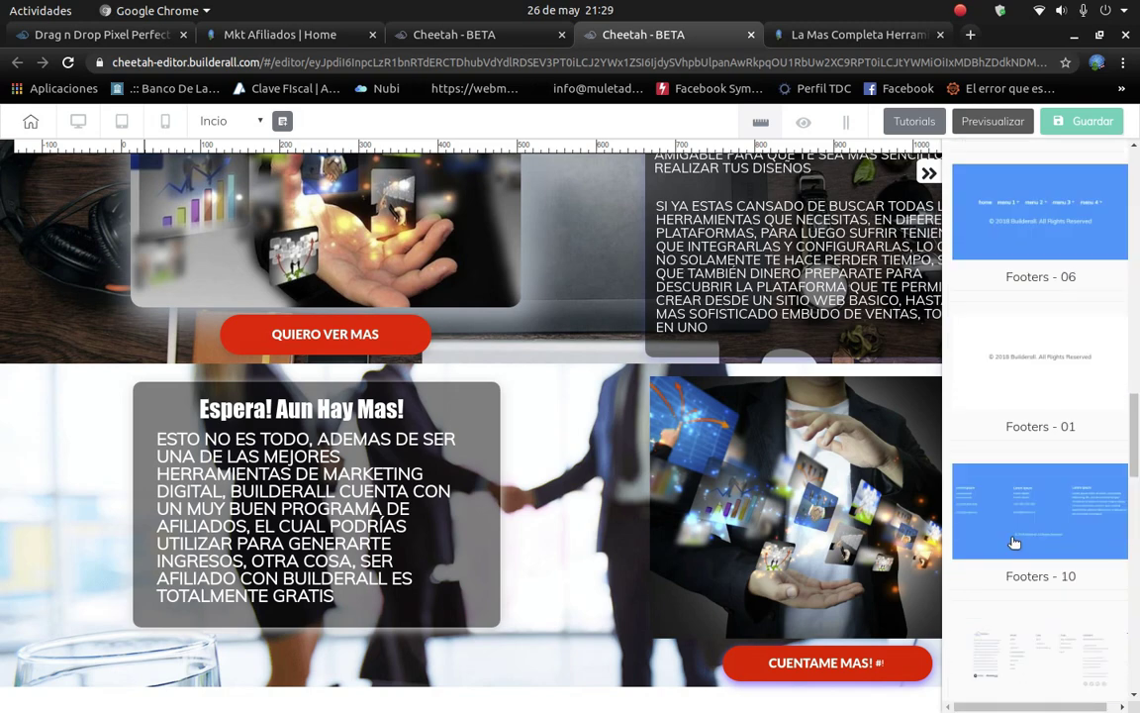
scroll(1020, 455, down, 5)
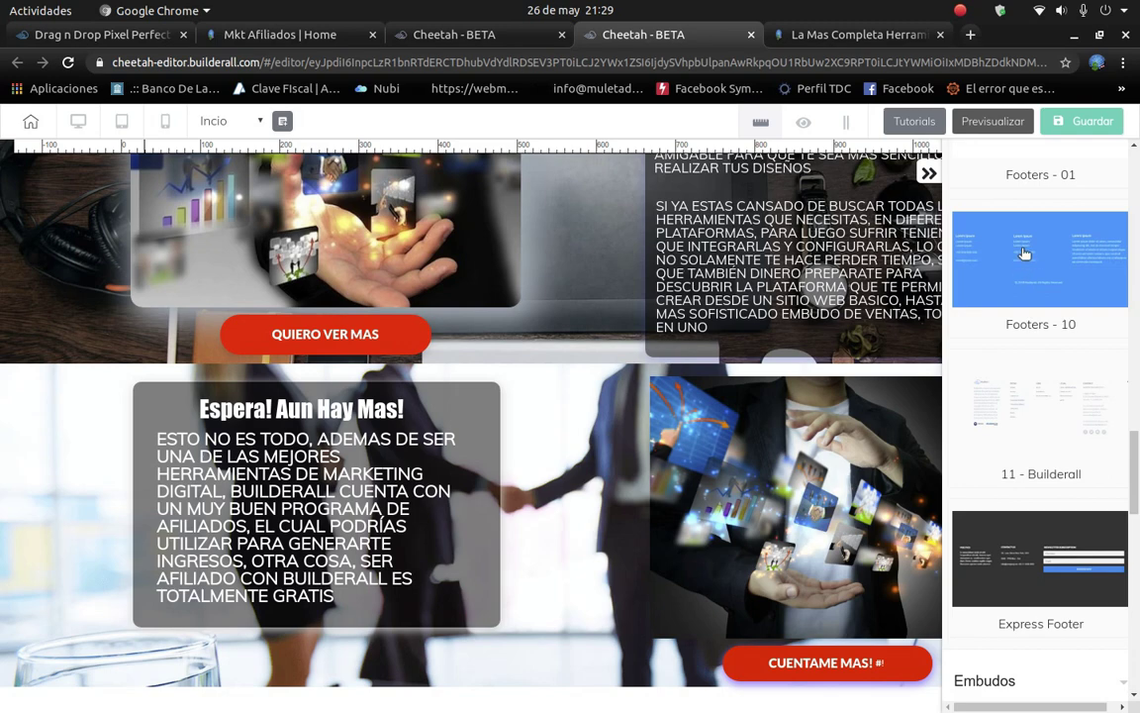
scroll(1018, 487, down, 4)
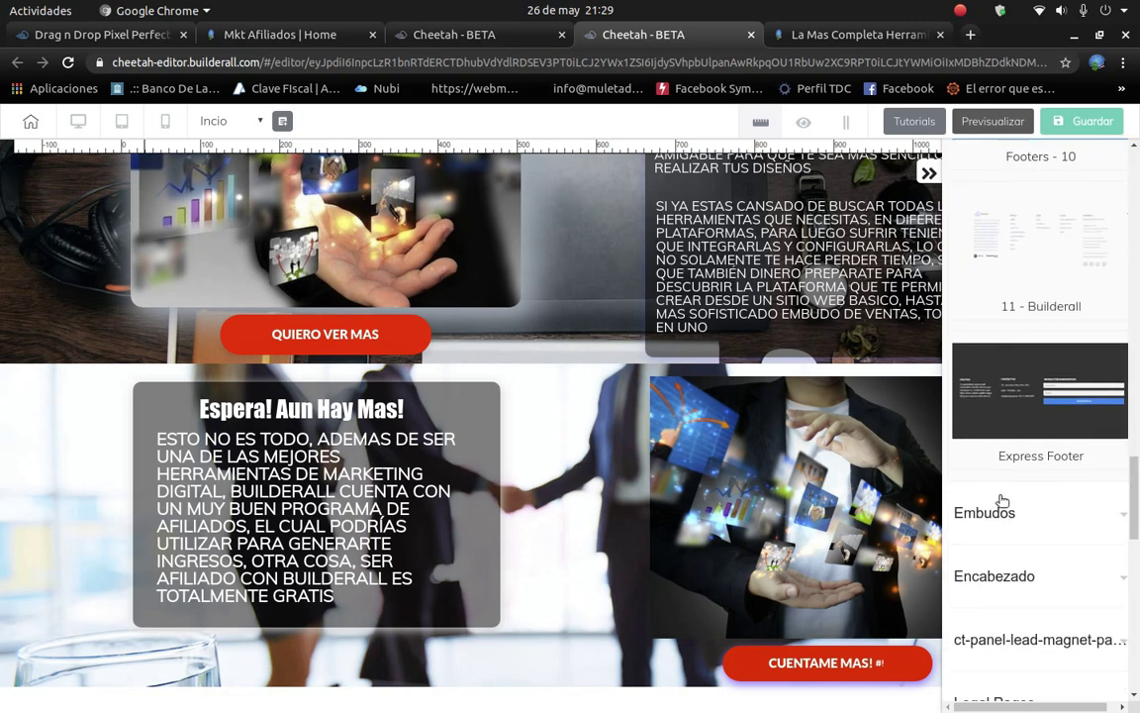
scroll(1029, 500, up, 4)
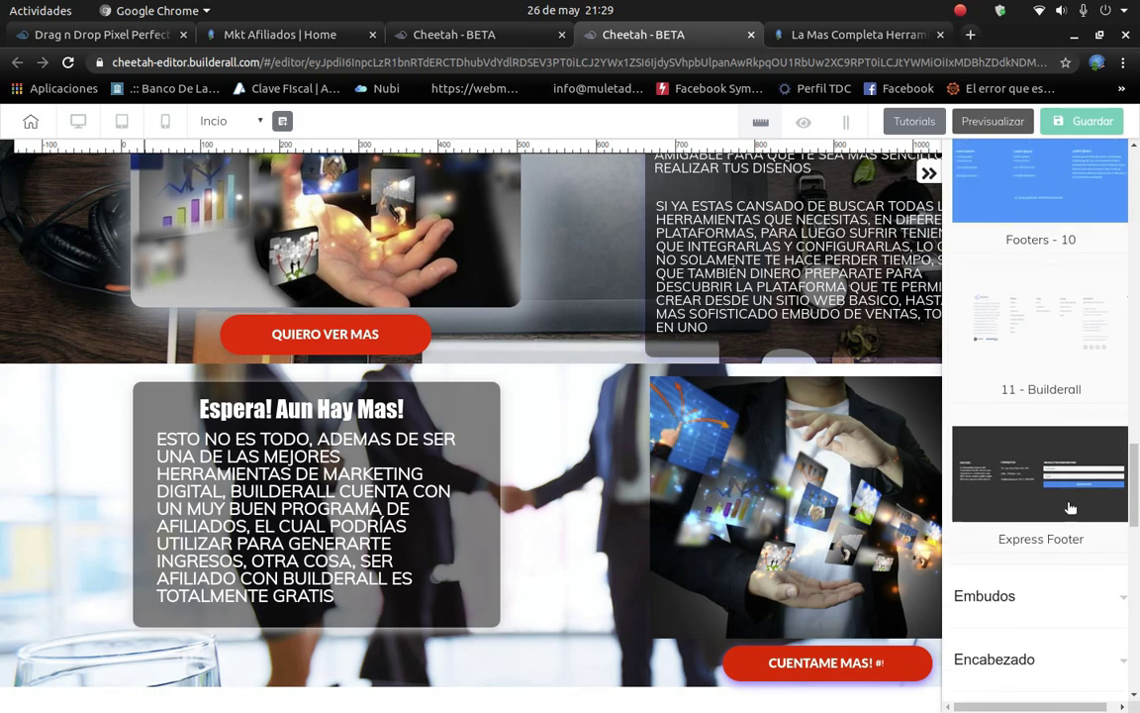
scroll(1075, 498, up, 6)
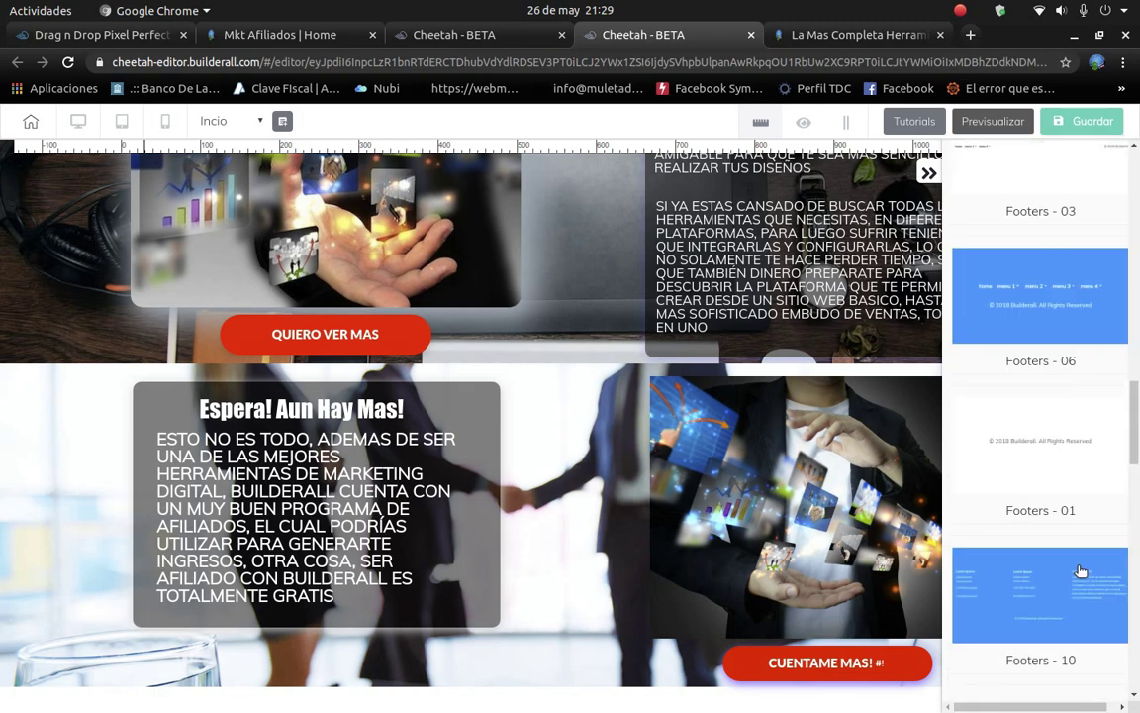
scroll(1051, 572, down, 6)
scroll(1051, 572, down, 1)
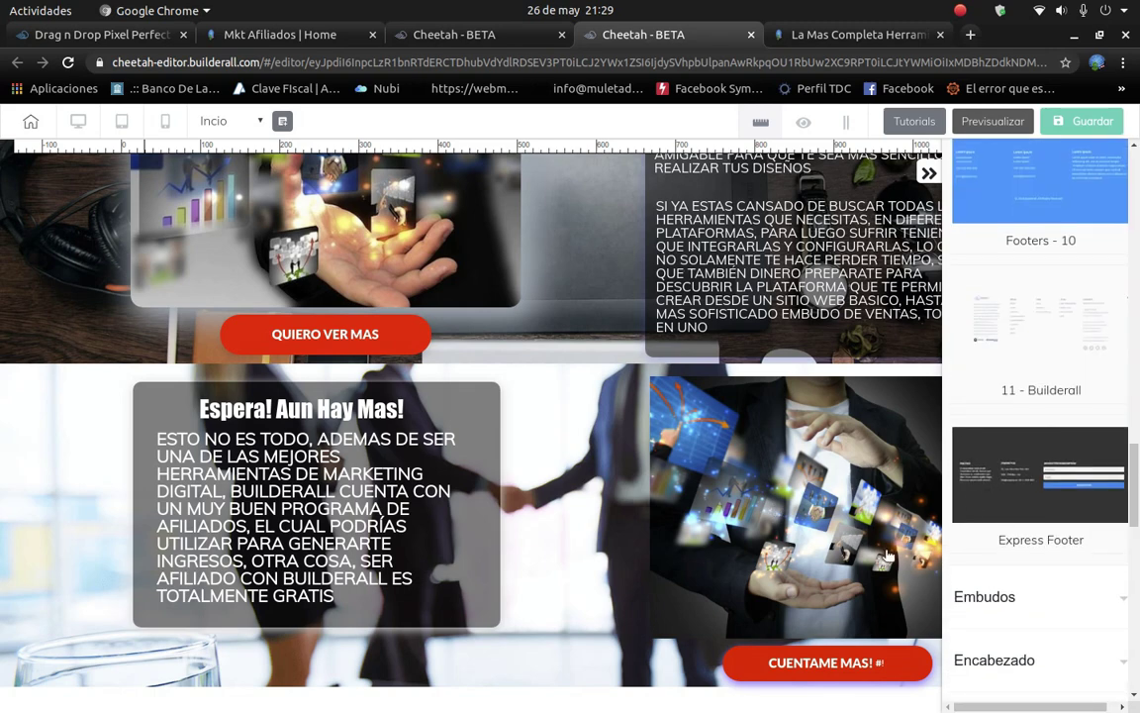
click(1032, 473)
scroll(1010, 495, down, 4)
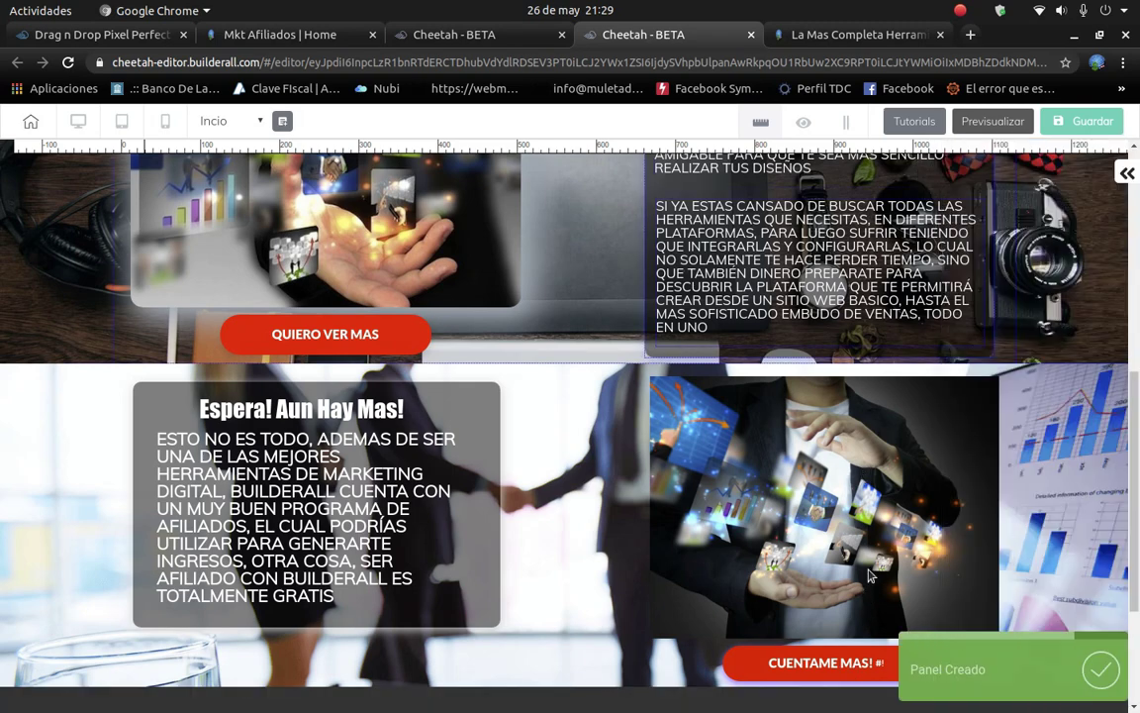
scroll(857, 594, down, 2)
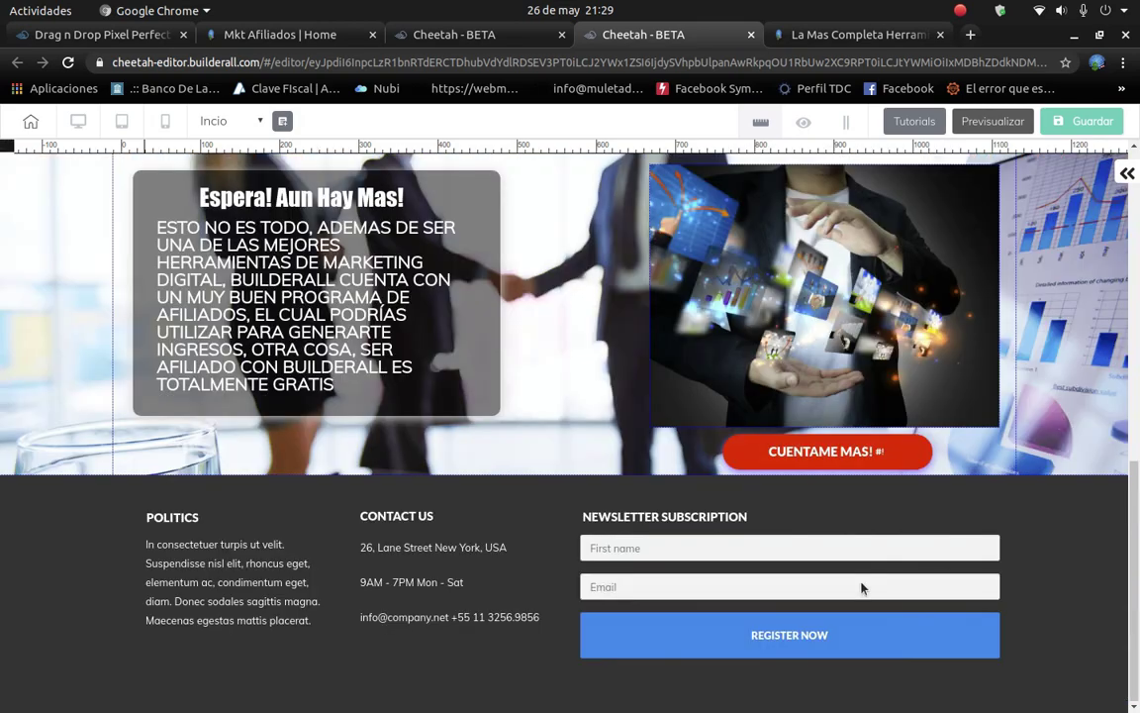
Delete the Newsletter Subscription, Contact Us and Politics boxes from the footer panel.
click(797, 514)
key(Delete)
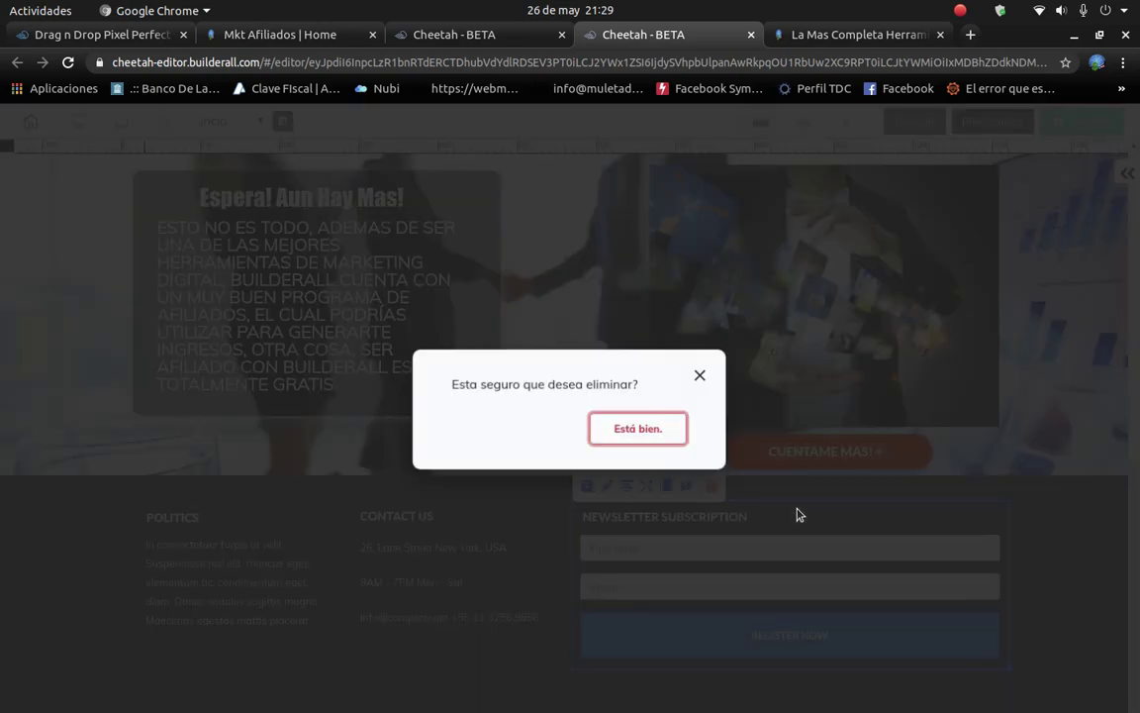
click(650, 432)
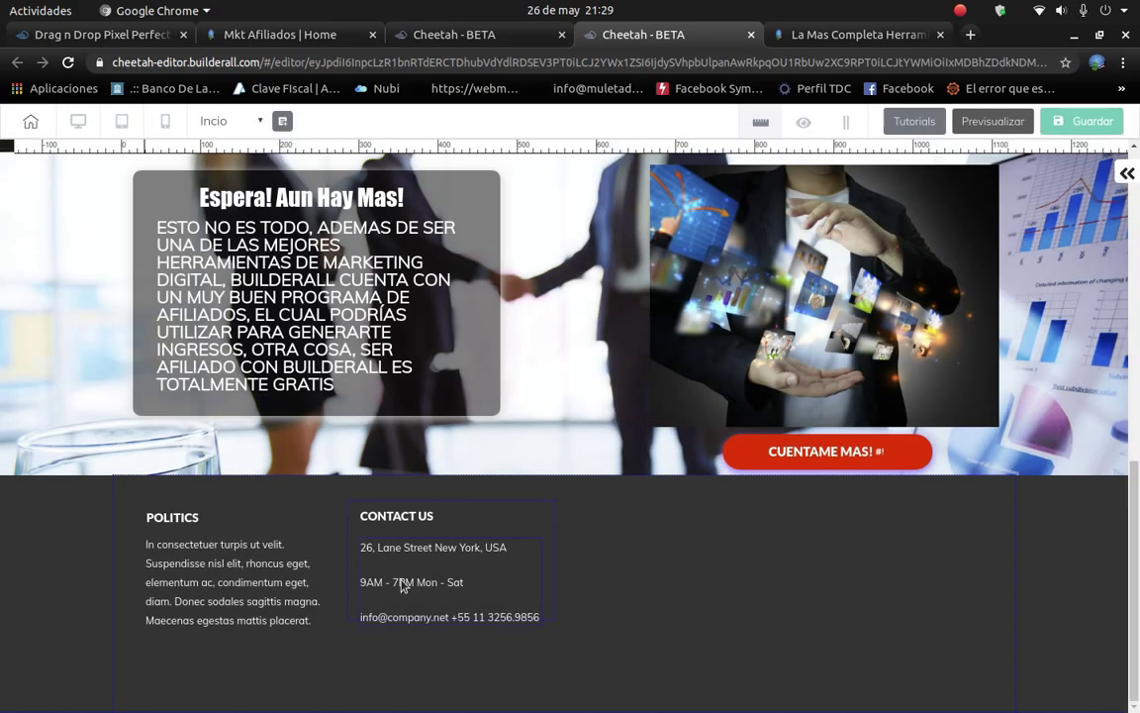
click(542, 532)
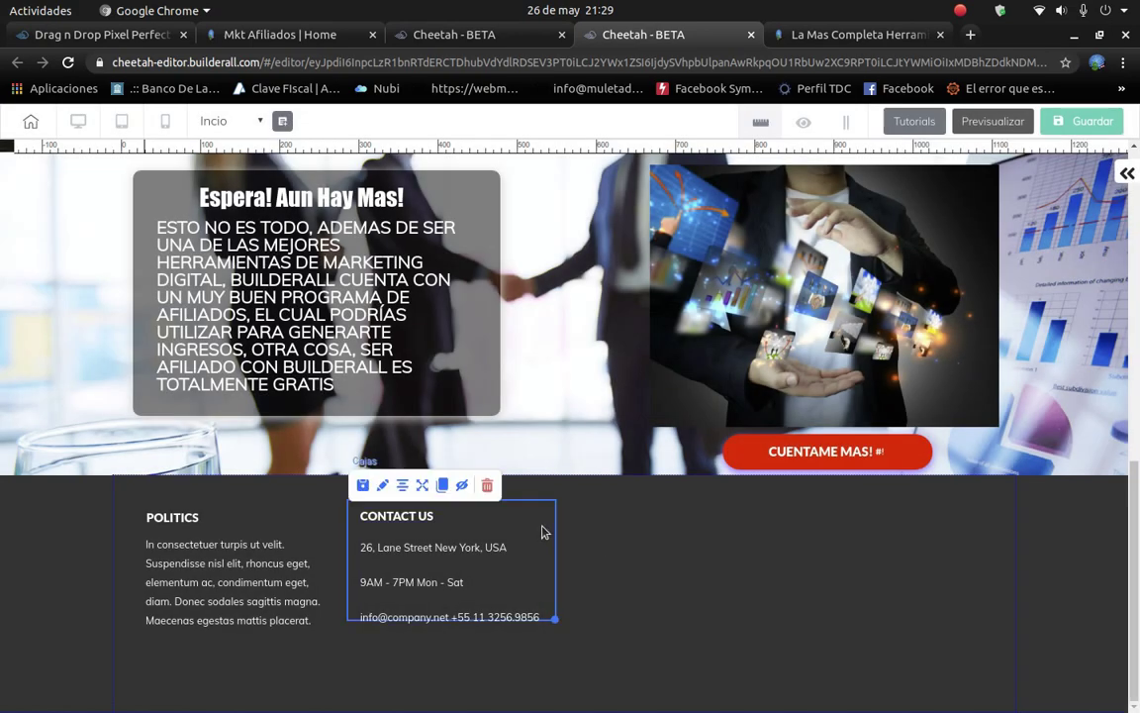
key(Delete)
click(643, 431)
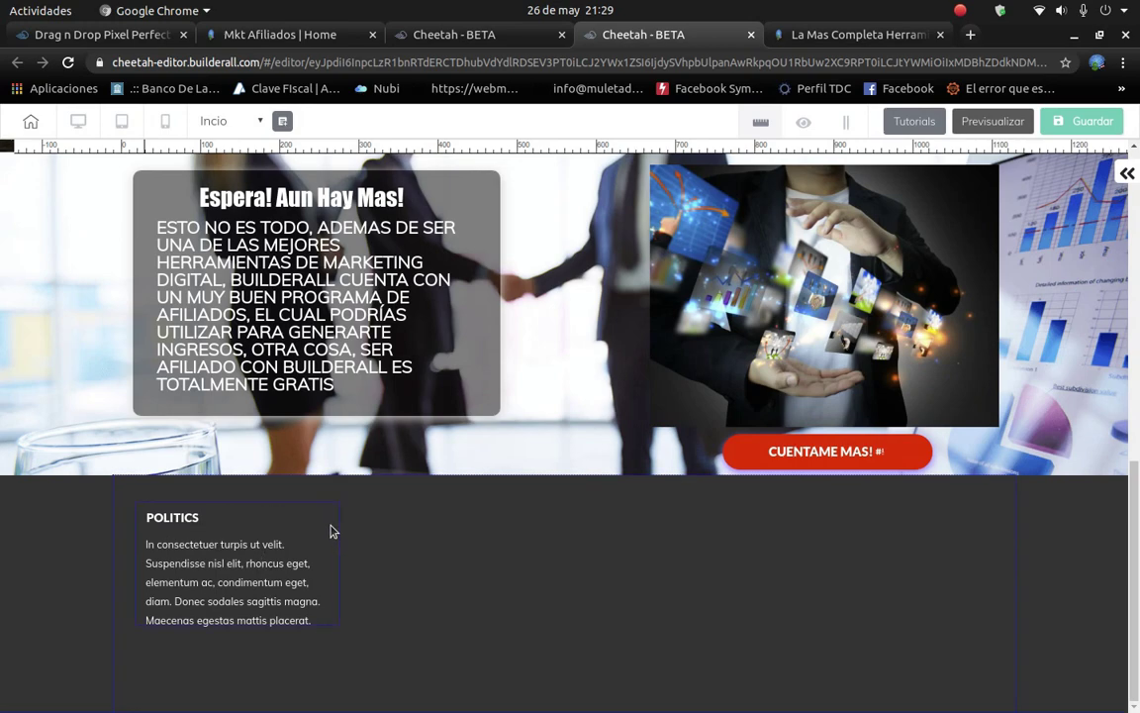
click(332, 532)
key(Delete)
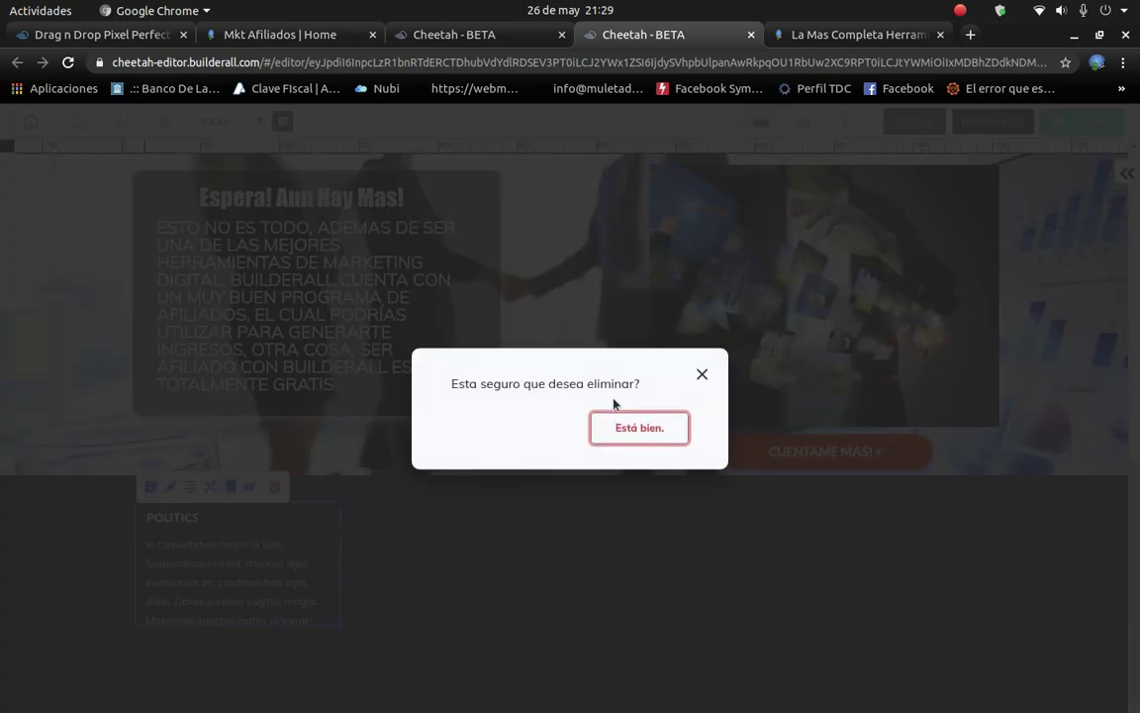
click(649, 429)
Shorten the empty footer panel by raising its lower edge.
click(572, 704)
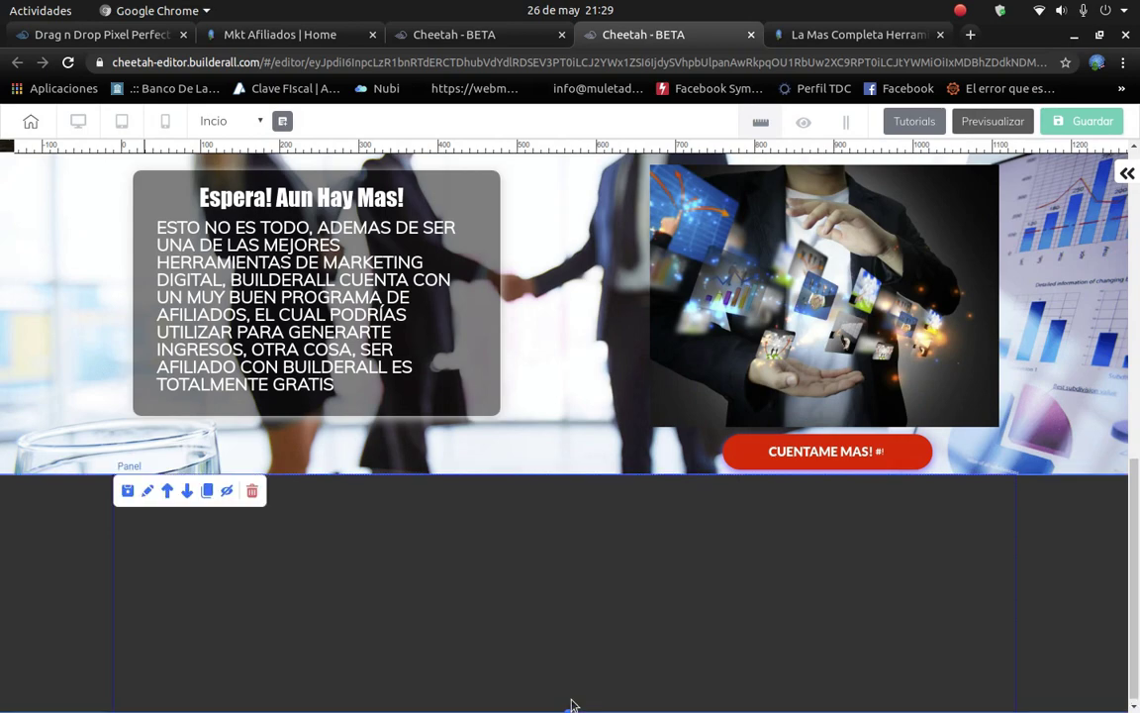
drag(567, 702, 568, 683)
click(589, 583)
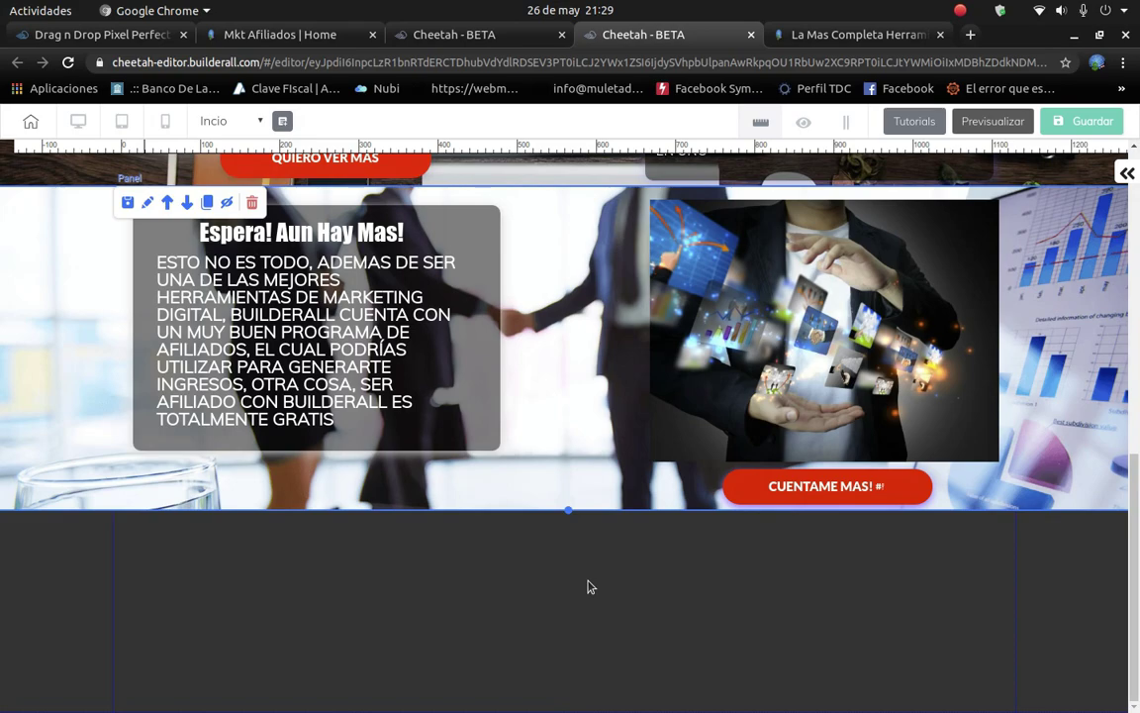
Give the footer panel a gradient background colour with black (000000) as its first colour.
scroll(588, 587, up, 5)
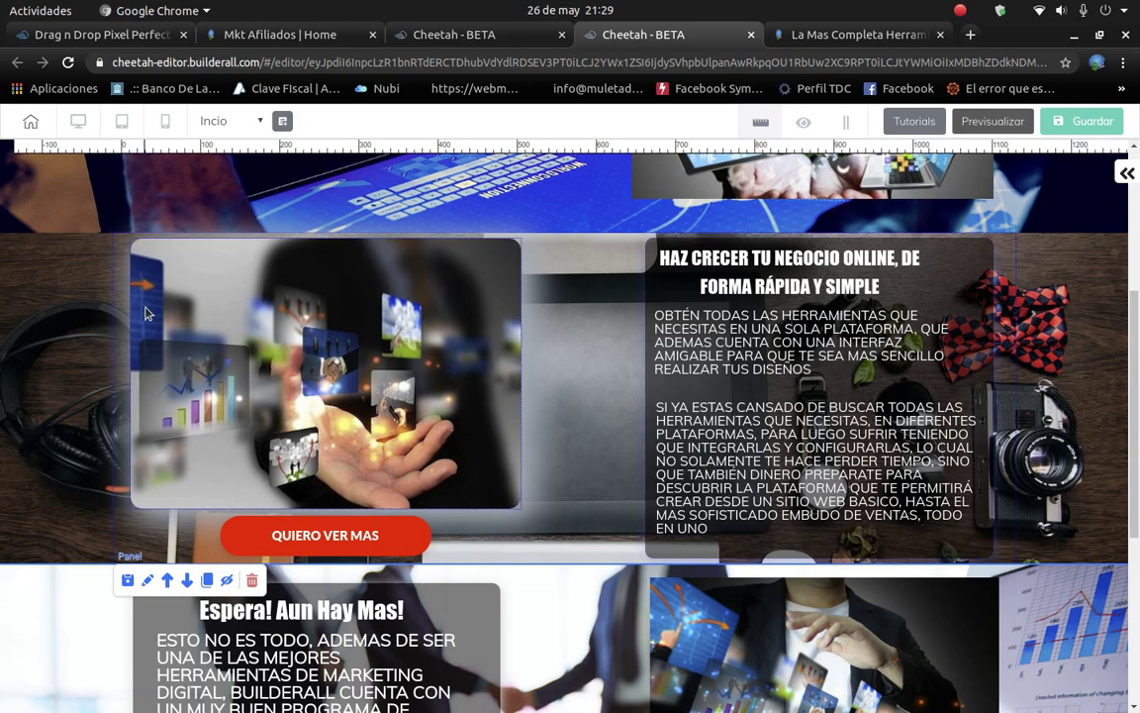
scroll(604, 565, up, 4)
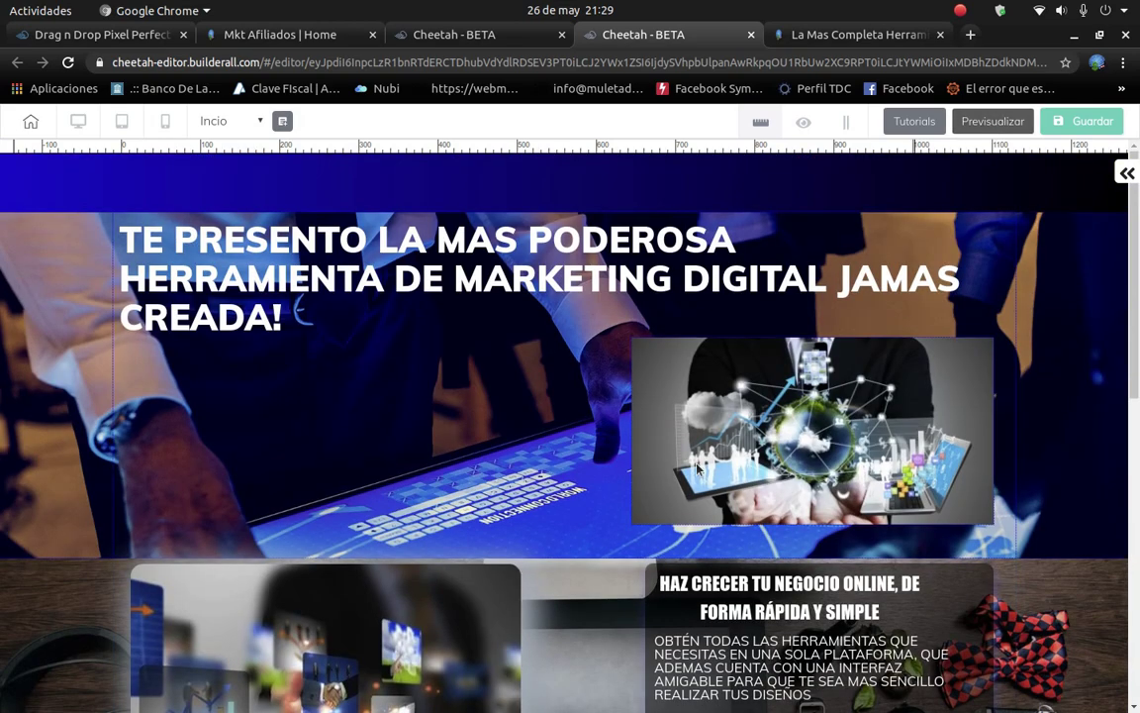
scroll(581, 594, down, 10)
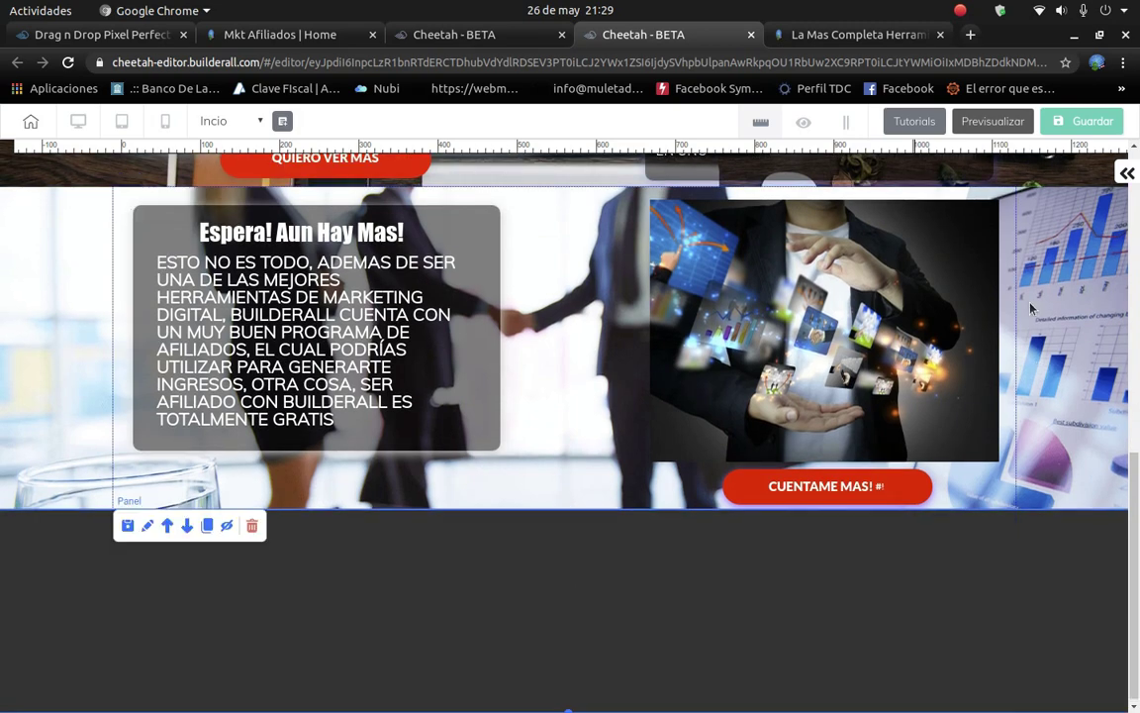
click(148, 528)
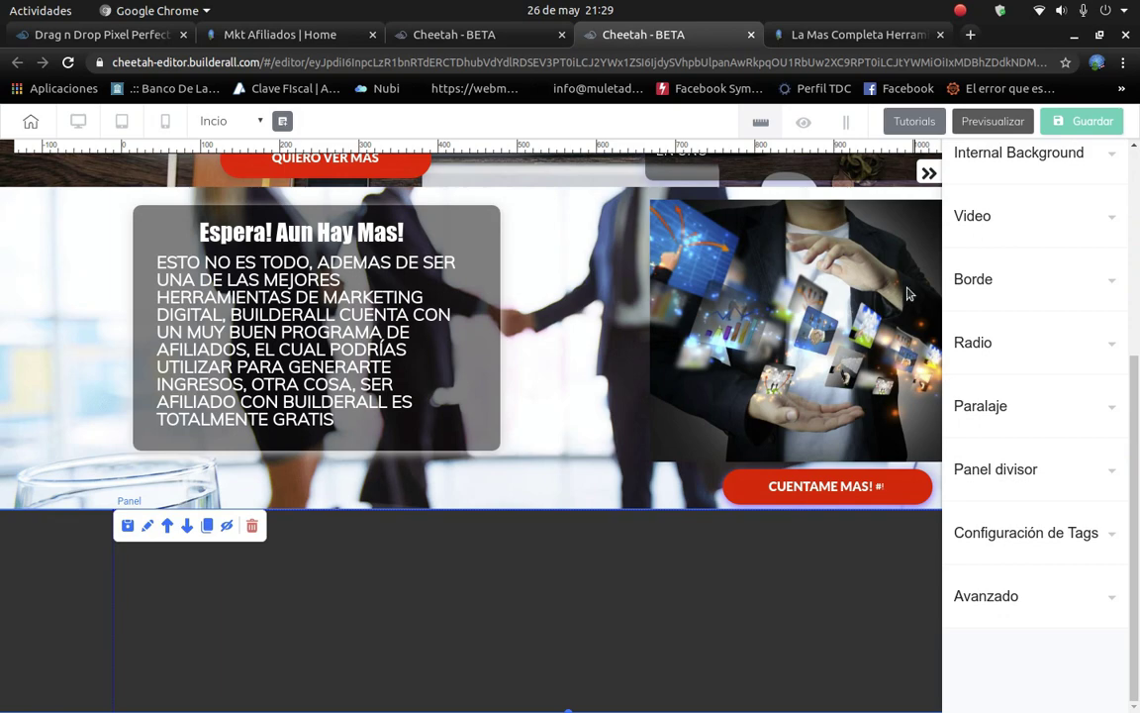
scroll(1011, 333, up, 3)
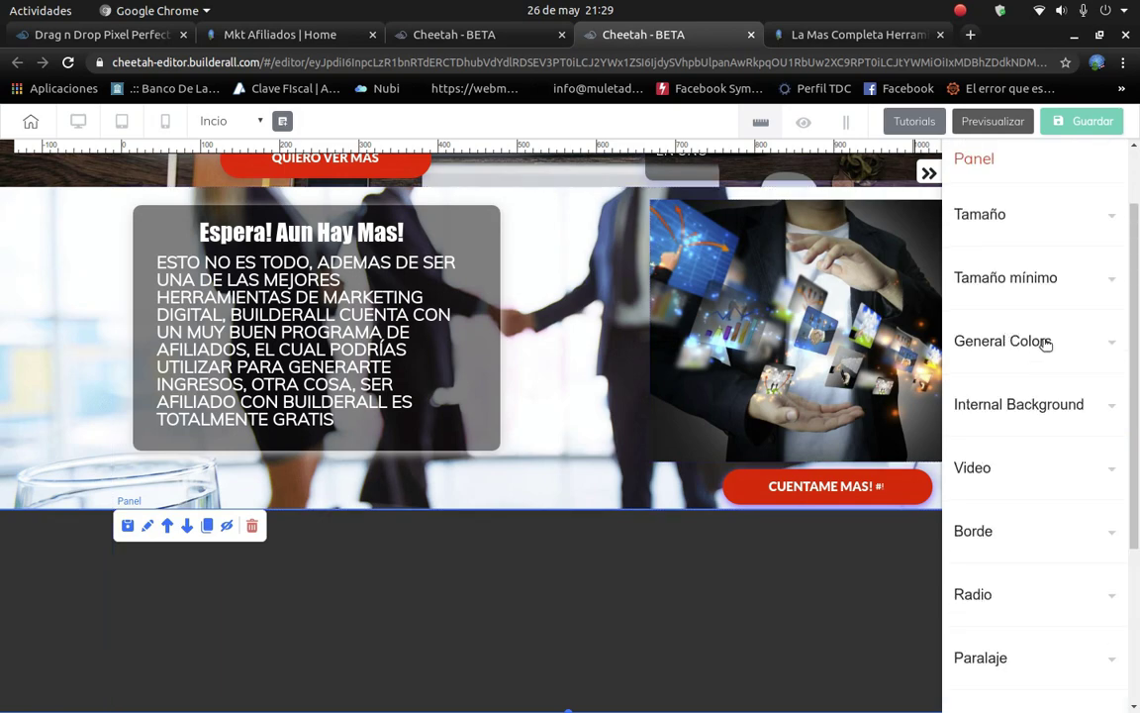
click(1045, 343)
click(959, 447)
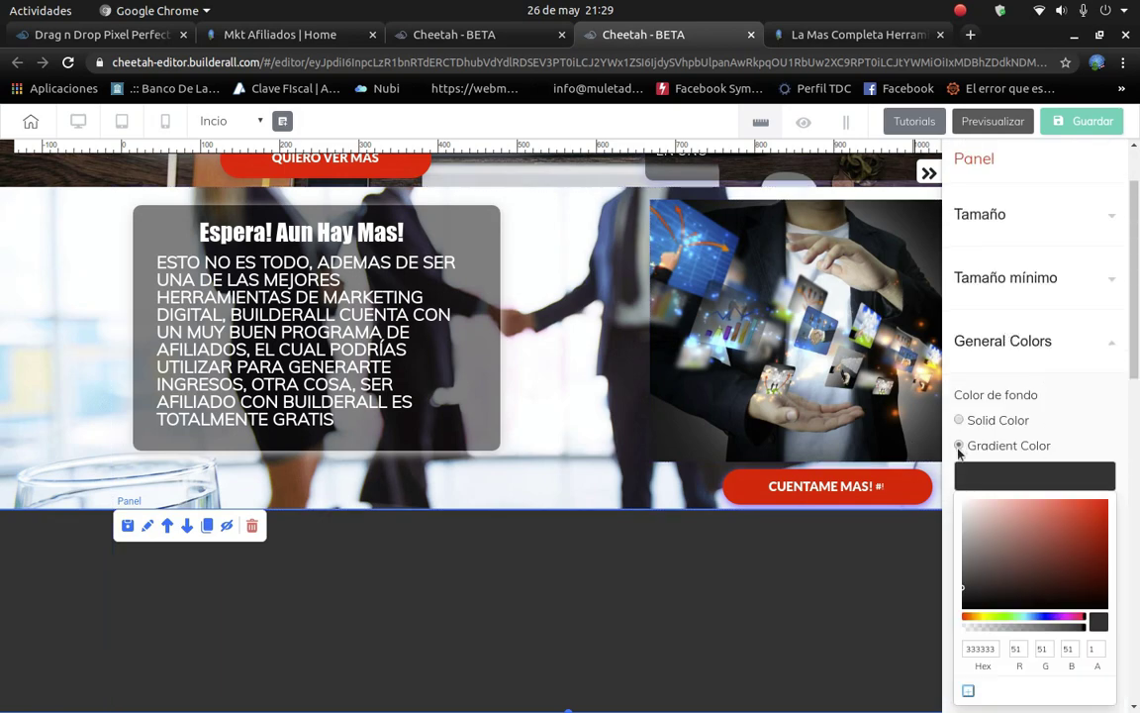
click(996, 477)
click(990, 486)
click(1086, 598)
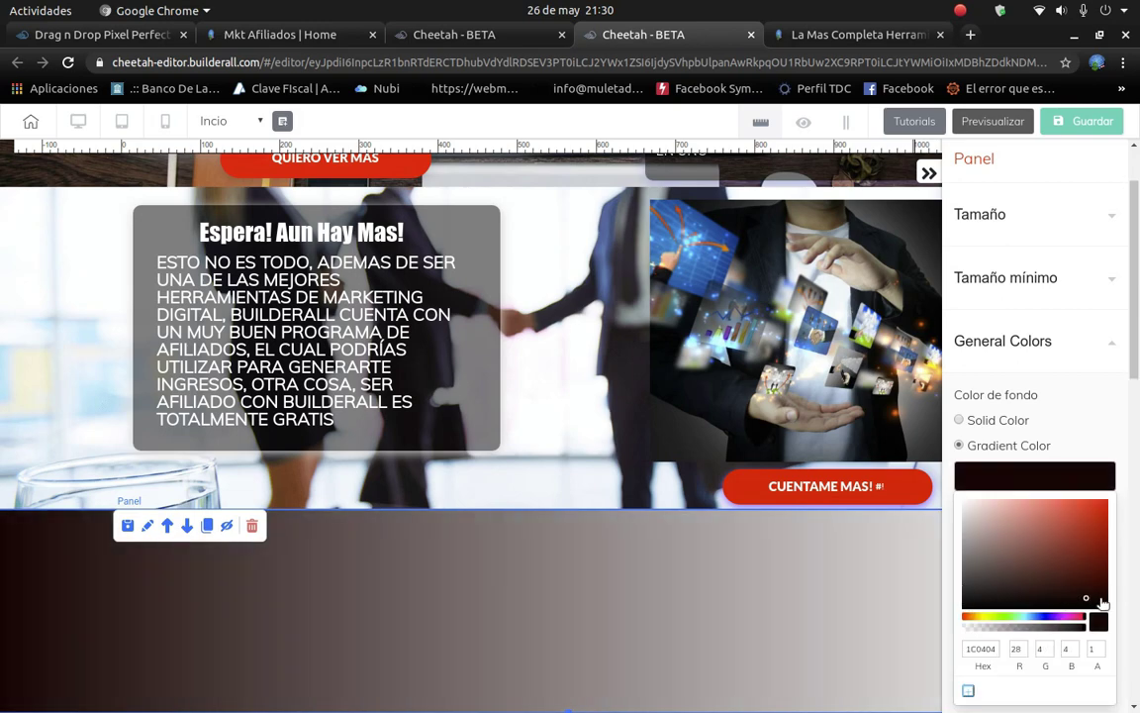
click(1107, 608)
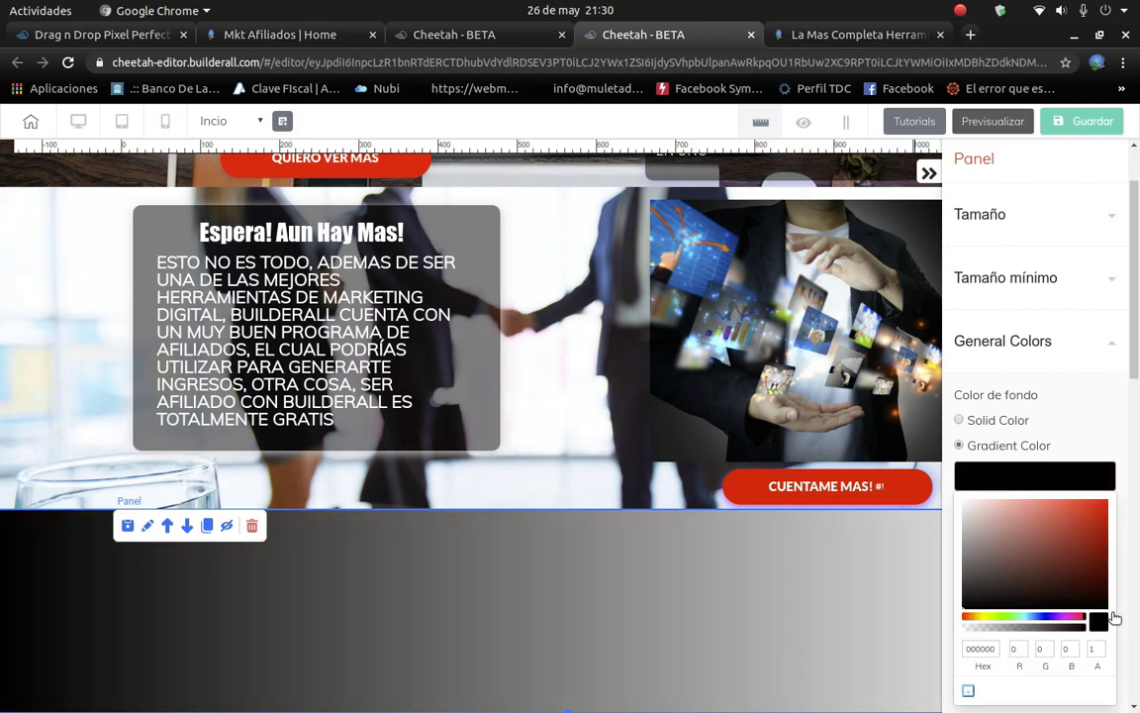
Set the second colour of the footer's gradient to dark blue (0B0279).
click(1059, 477)
click(1035, 524)
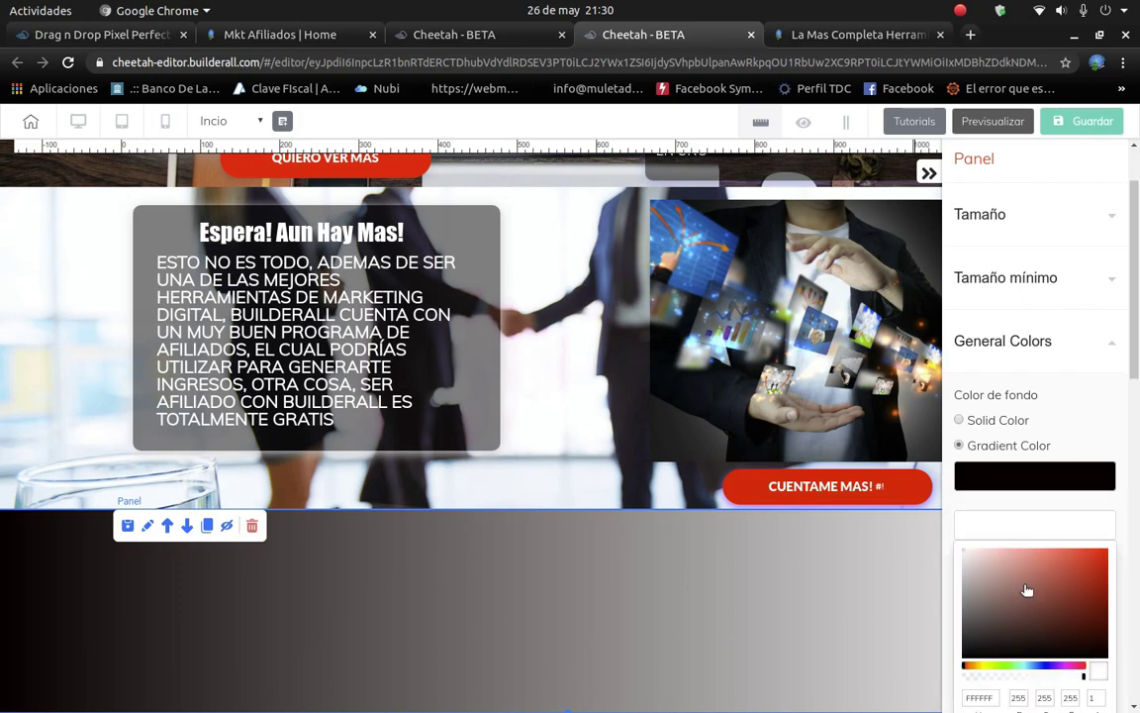
click(1047, 666)
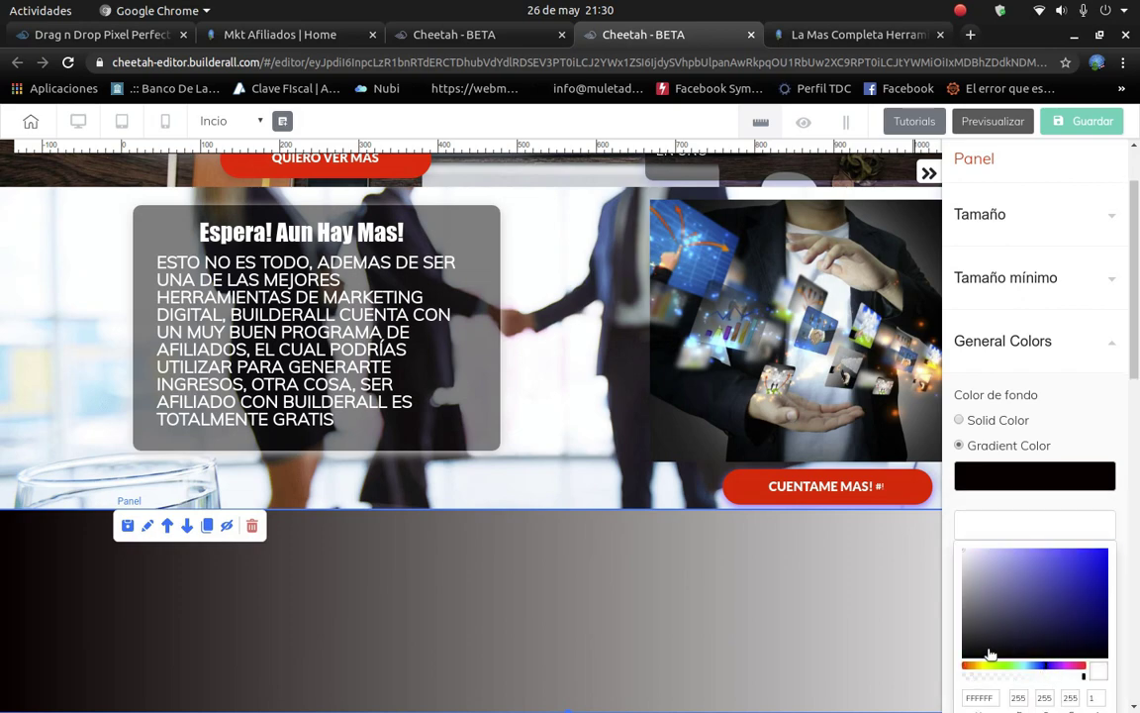
mouse_move(982, 614)
mouse_down()
mouse_move(1099, 601)
mouse_move(1109, 621)
mouse_move(1108, 611)
mouse_up()
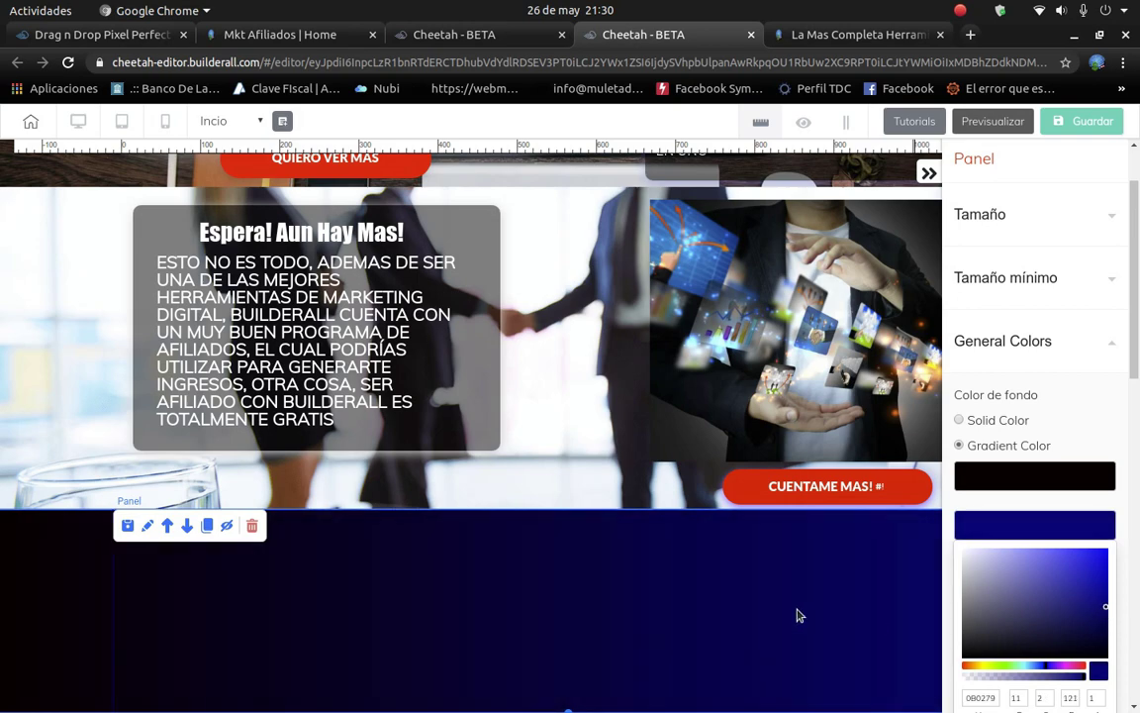
click(1016, 527)
Reduce the footer panel's height a little further and close its settings.
scroll(1011, 534, down, 2)
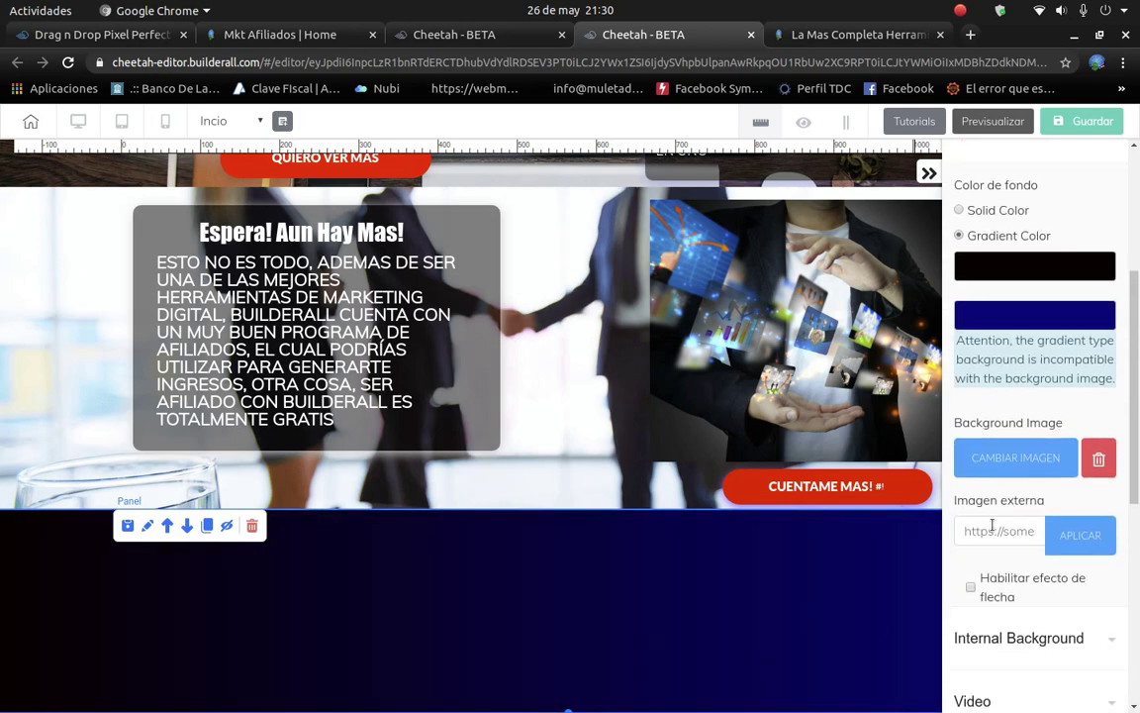
scroll(569, 705, up, 2)
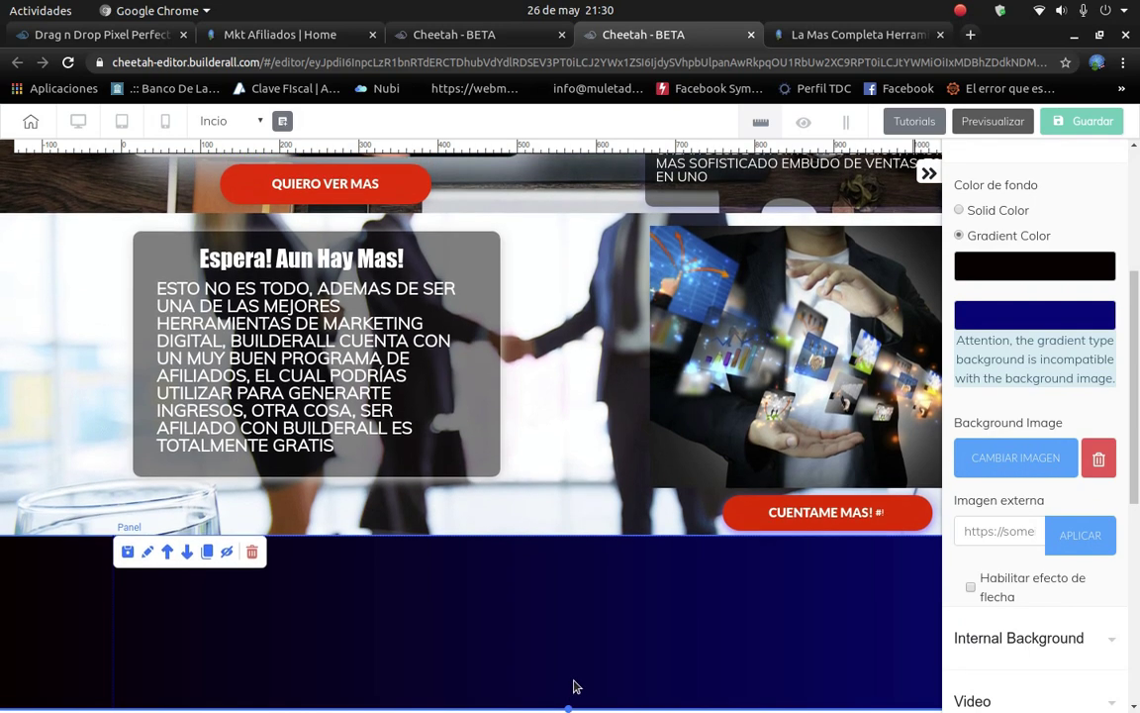
scroll(578, 673, up, 1)
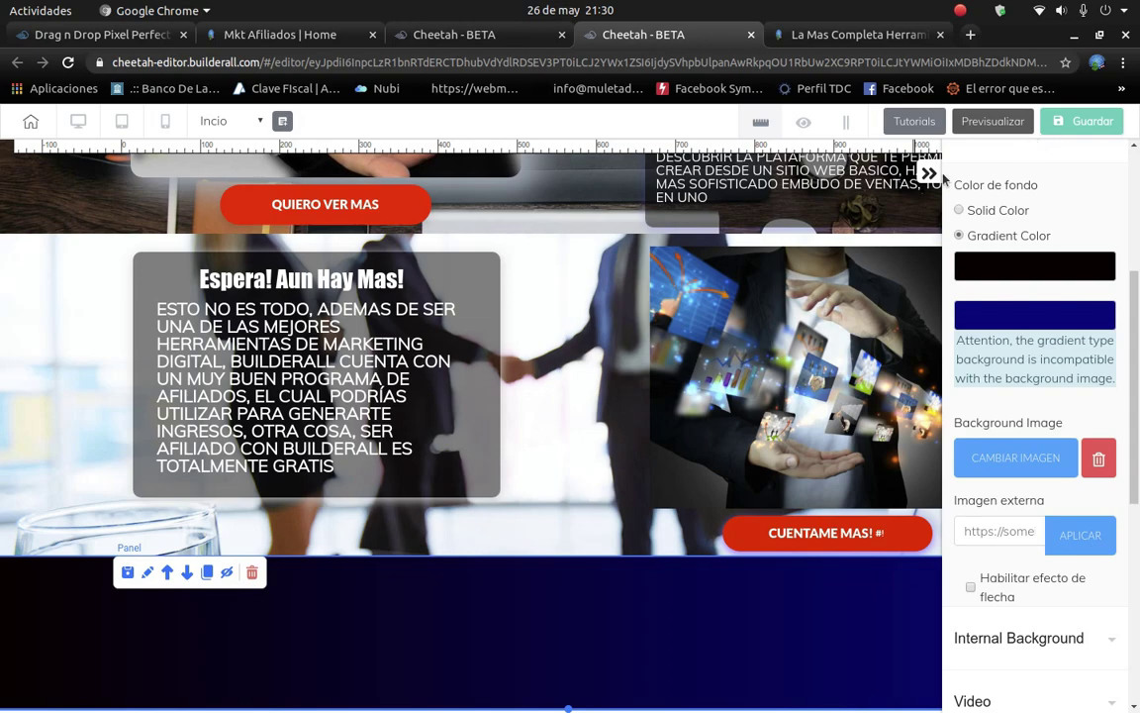
click(743, 483)
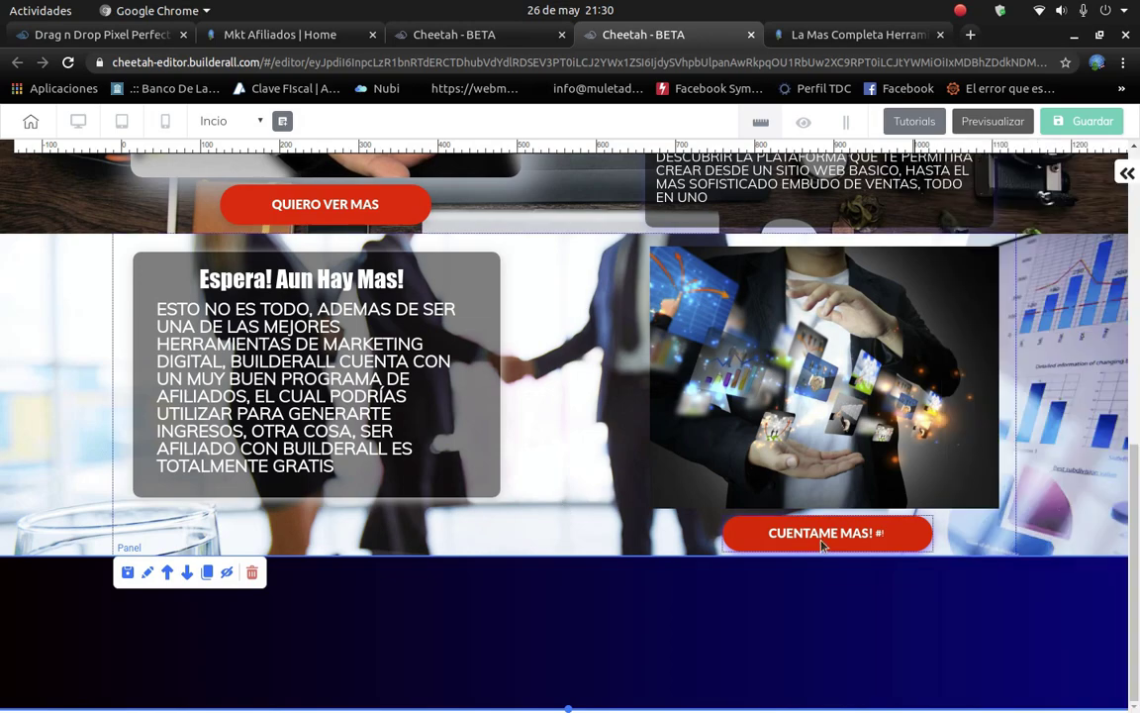
Switch to the tablet version of the page and examine the layout of every panel from the header to the footer.
scroll(738, 486, up, 8)
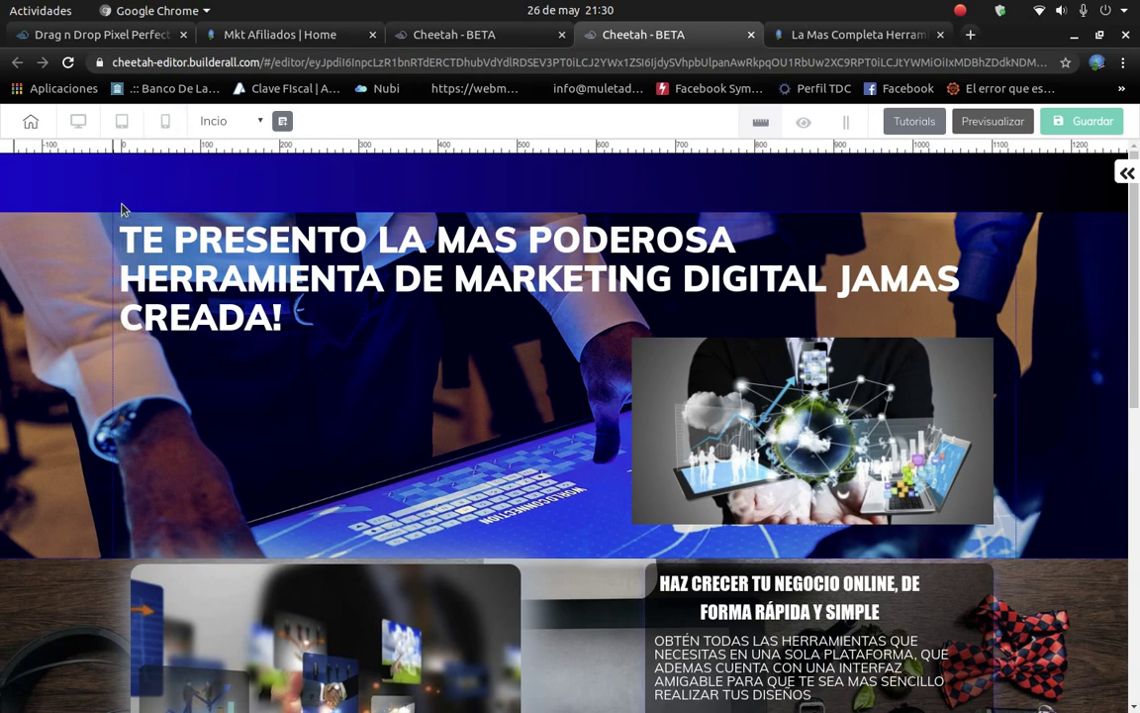
click(125, 125)
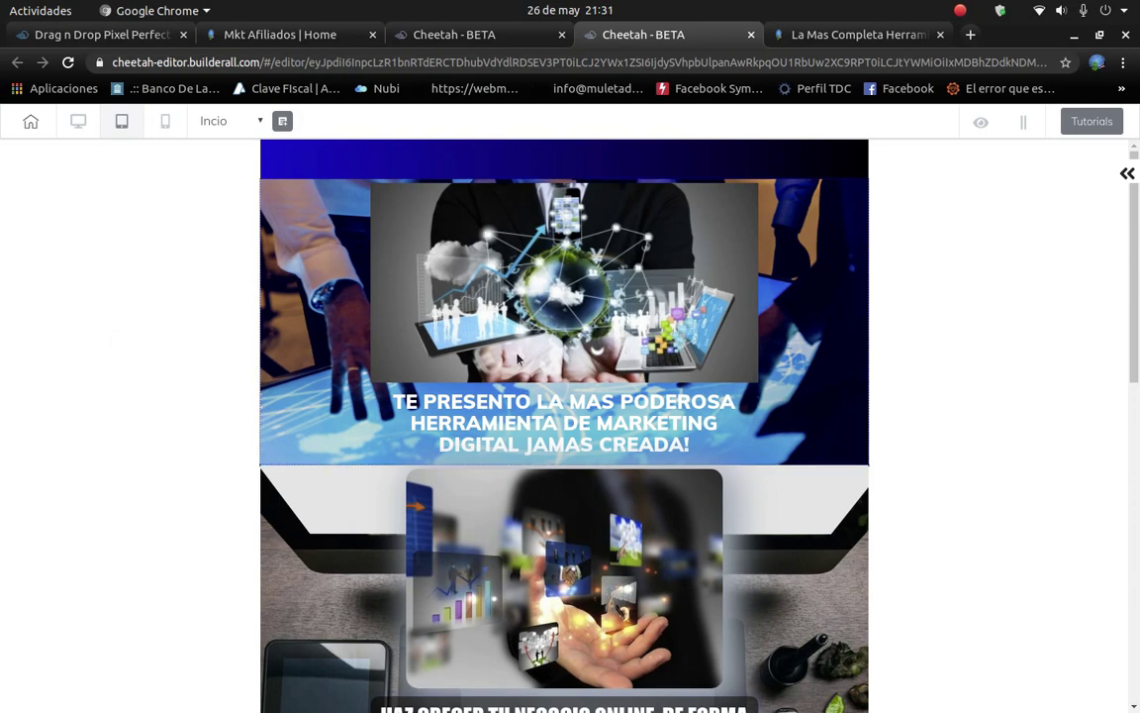
scroll(625, 259, down, 3)
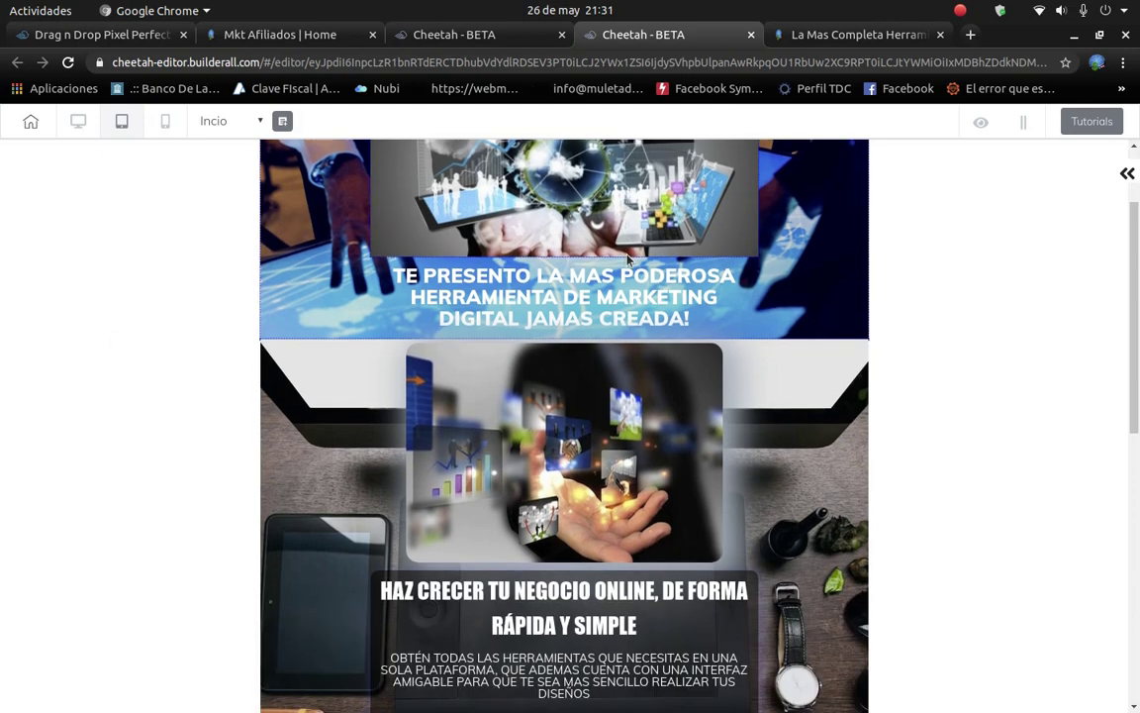
scroll(693, 304, down, 2)
scroll(690, 302, up, 3)
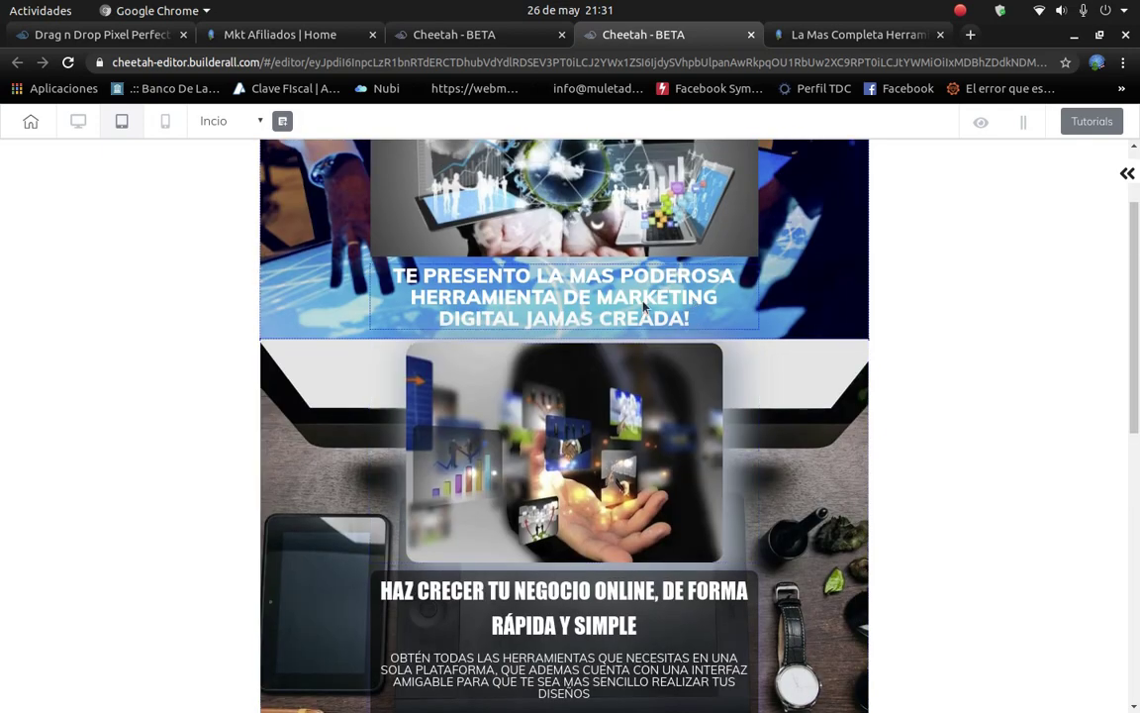
scroll(673, 301, up, 2)
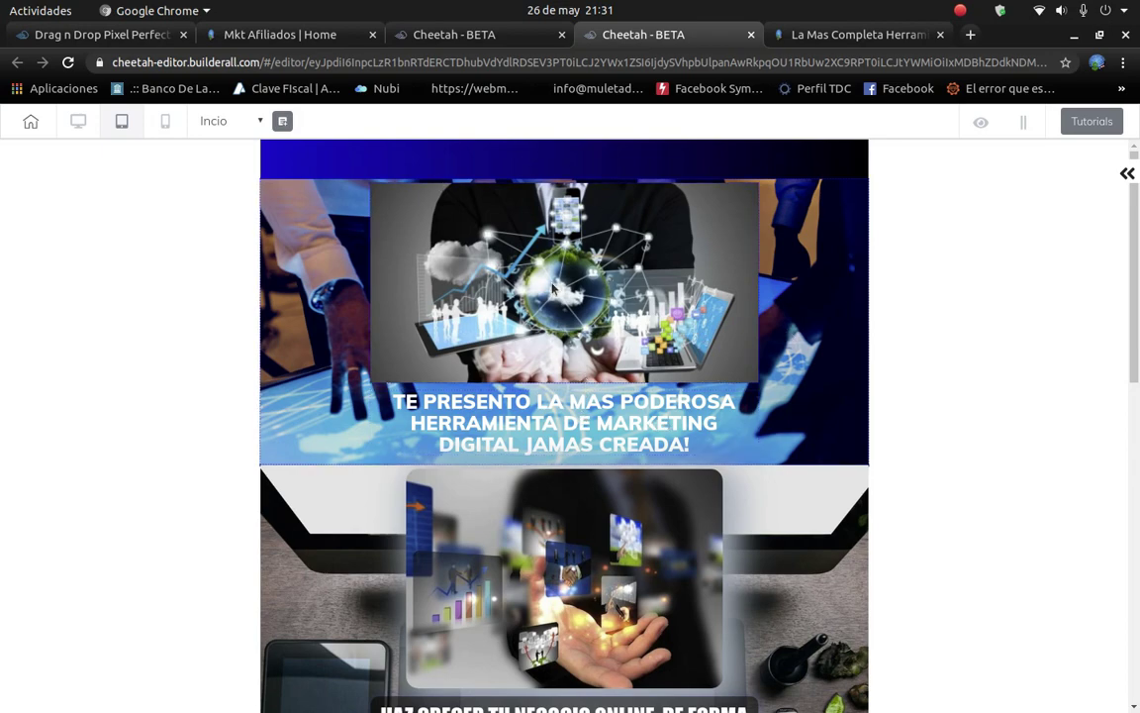
scroll(553, 289, down, 1)
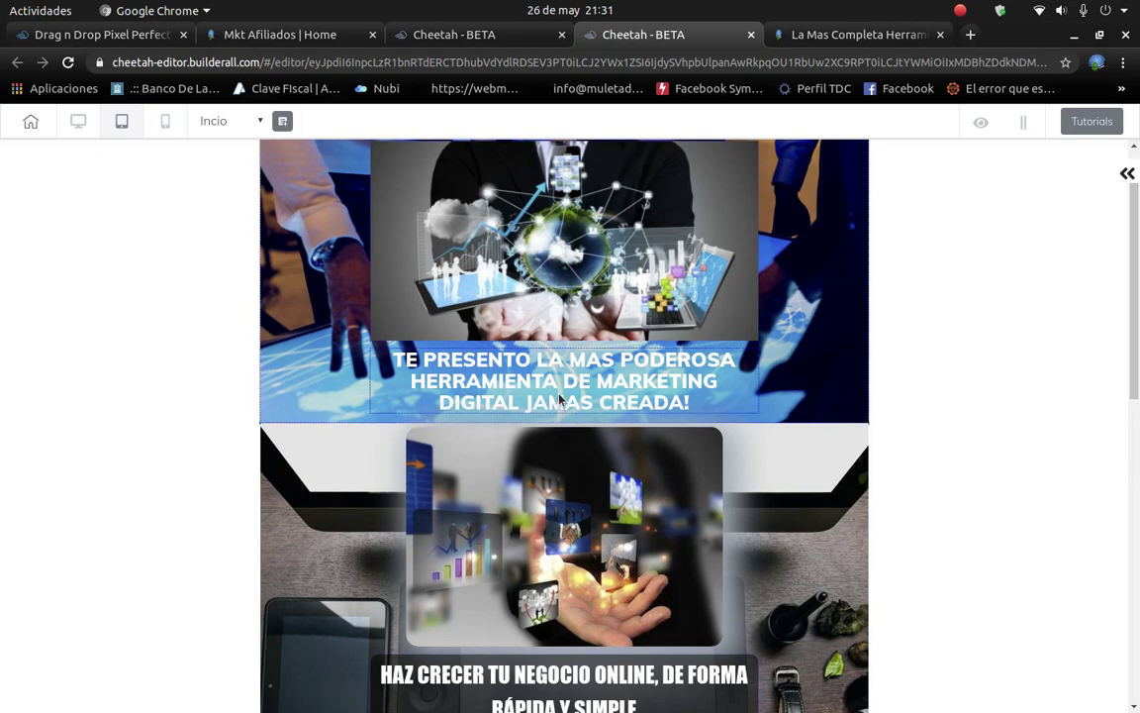
scroll(644, 582, down, 4)
scroll(645, 584, down, 3)
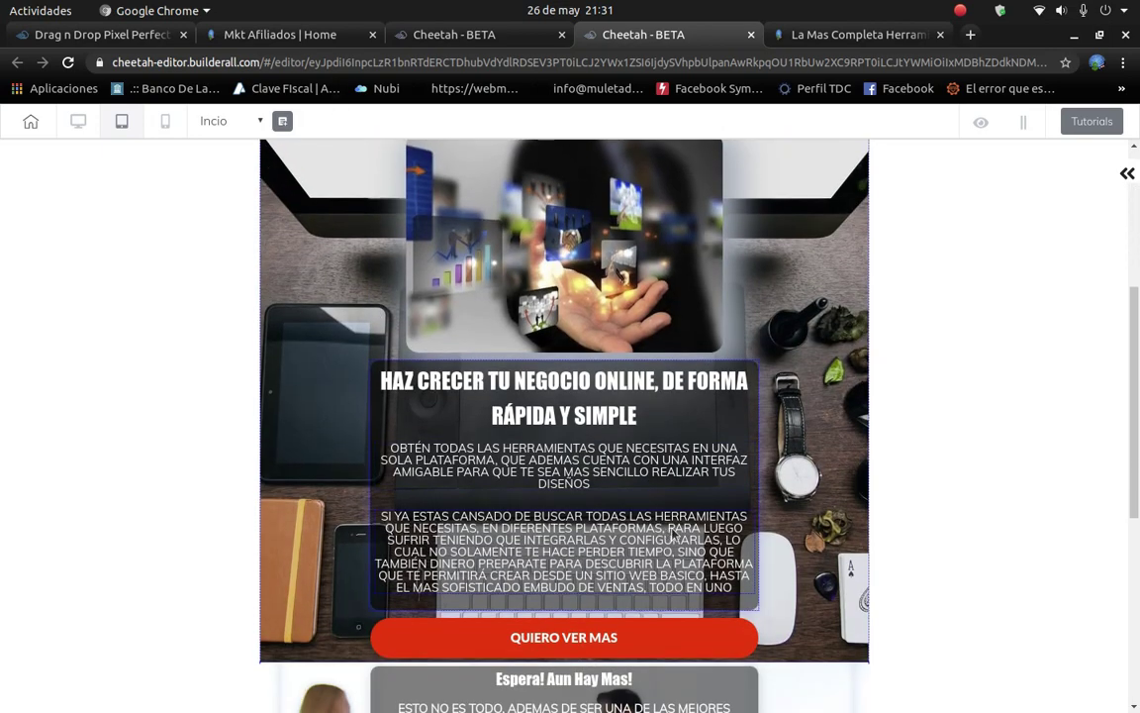
scroll(673, 535, down, 3)
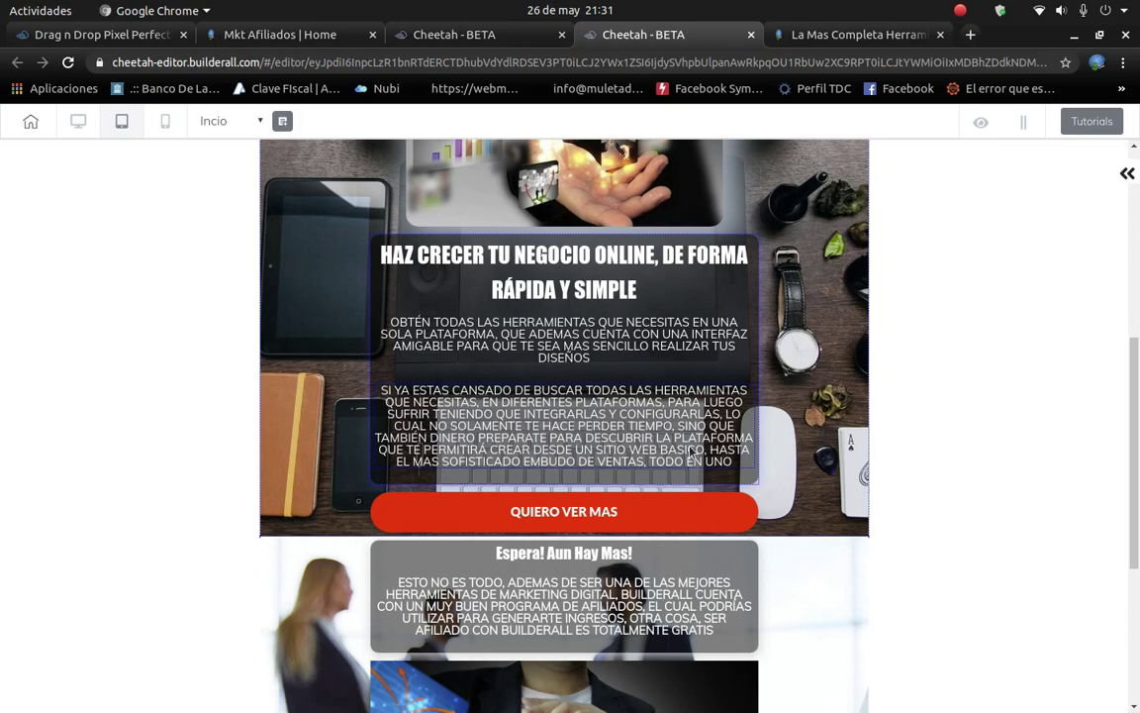
scroll(691, 455, down, 7)
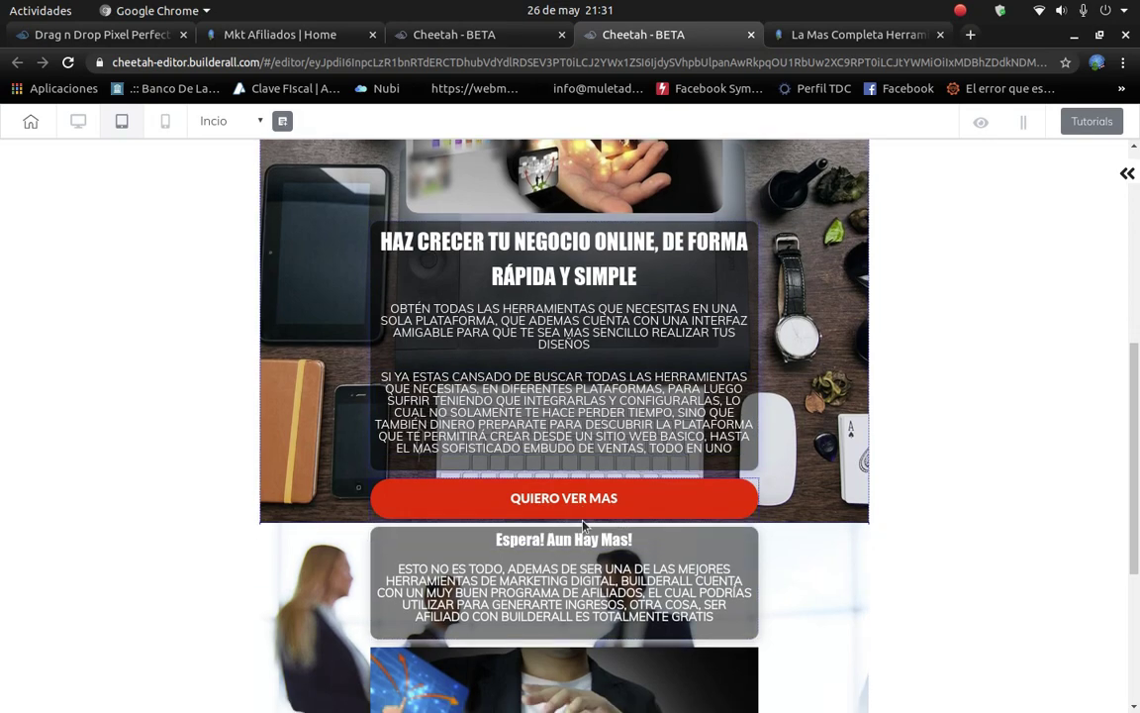
scroll(584, 526, down, 1)
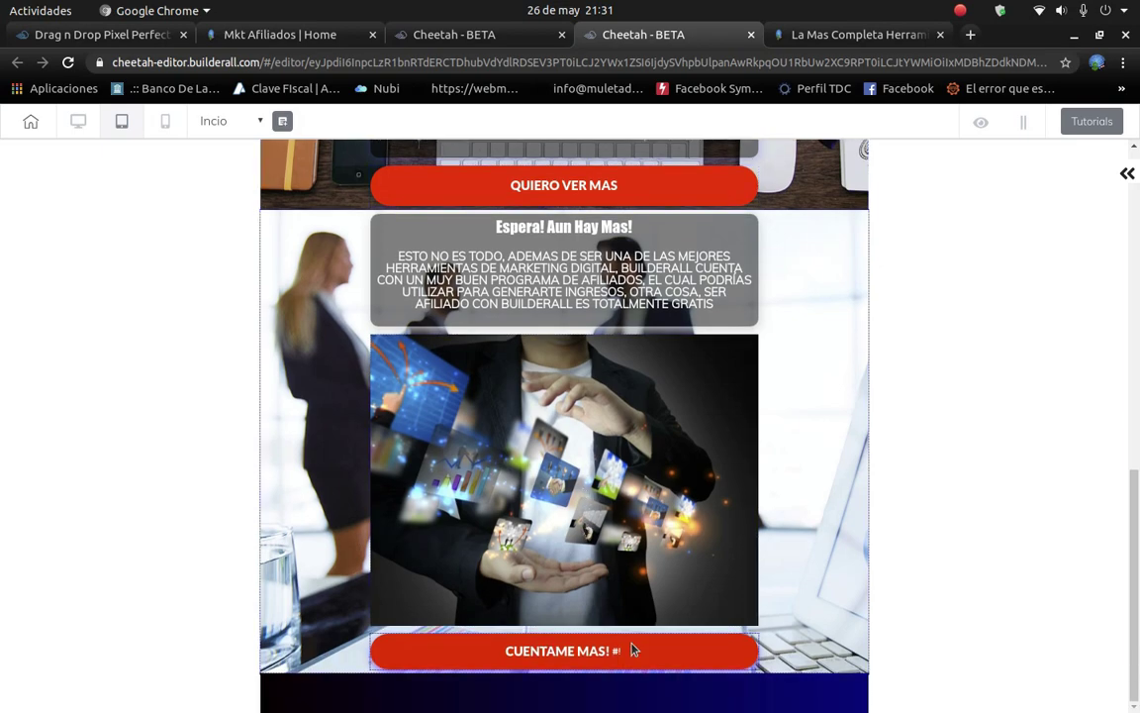
Recheck the second and third panels in the tablet layout, return to the page's start and switch to the mobile version.
scroll(624, 634, up, 8)
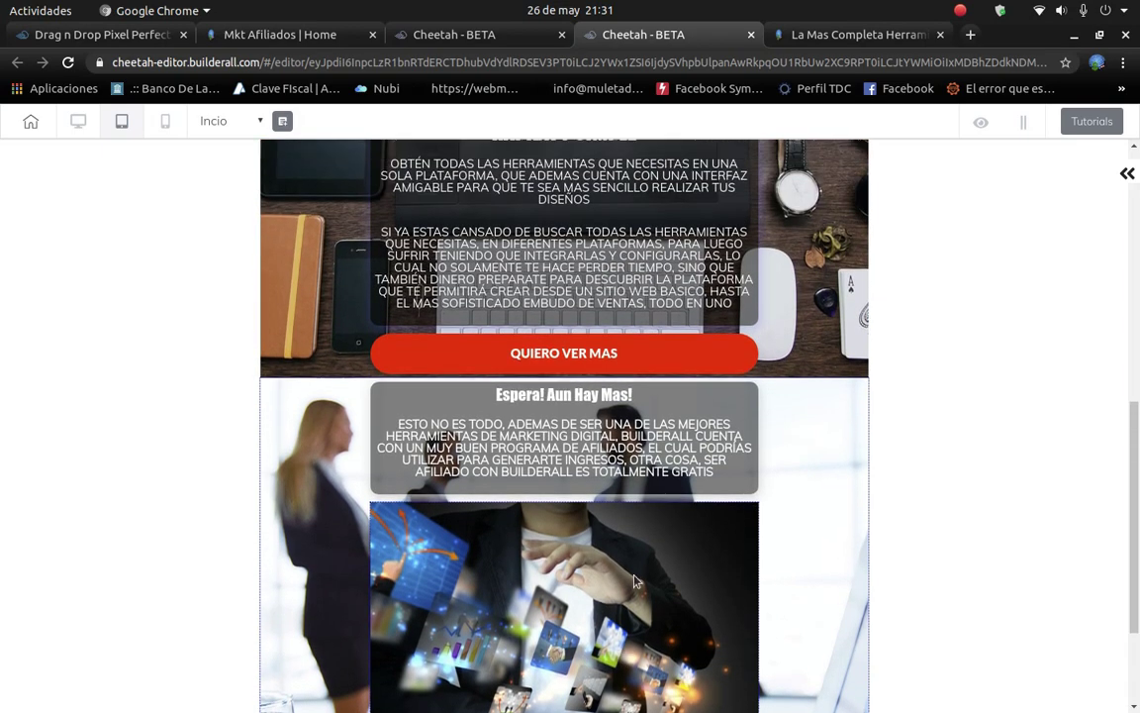
scroll(634, 580, up, 3)
scroll(624, 594, down, 10)
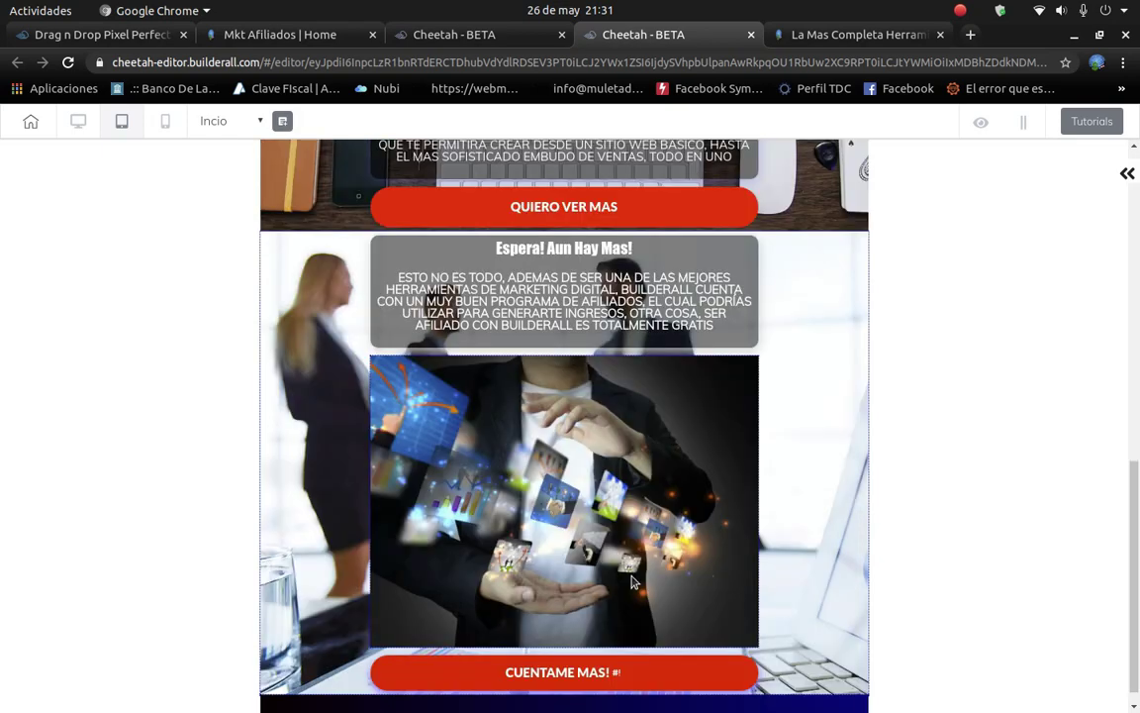
scroll(621, 654, up, 7)
scroll(333, 433, up, 10)
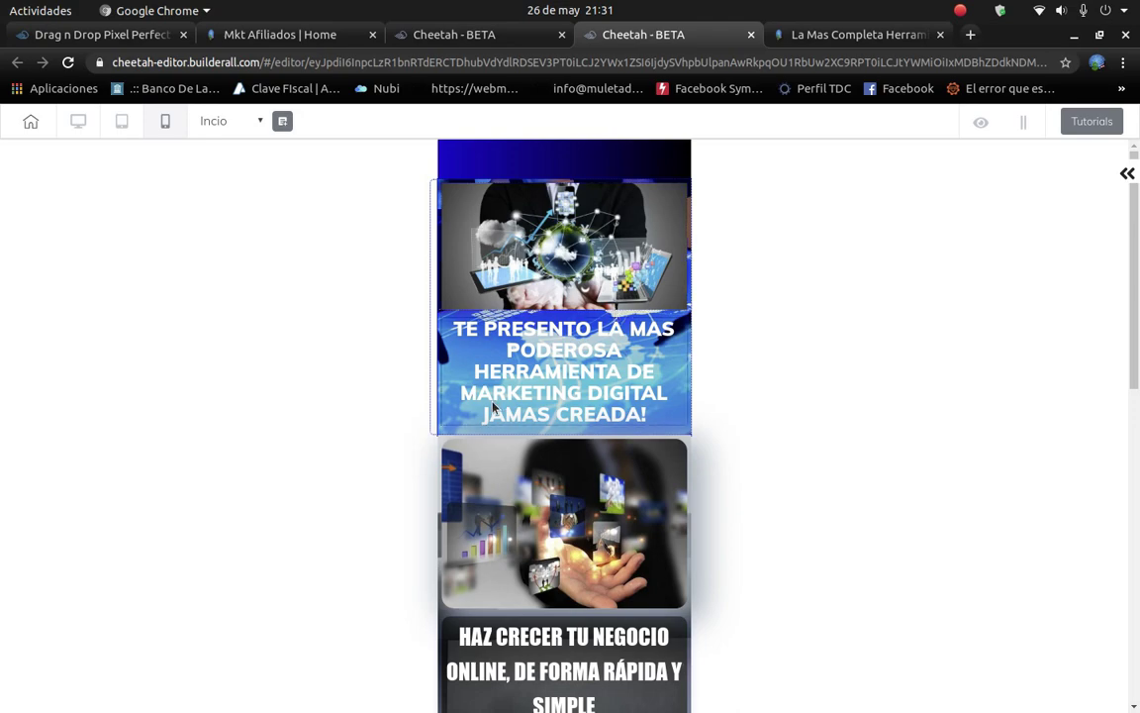
Examine the mobile layout of every panel from the header to the footer and return to the page's start.
scroll(527, 340, down, 1)
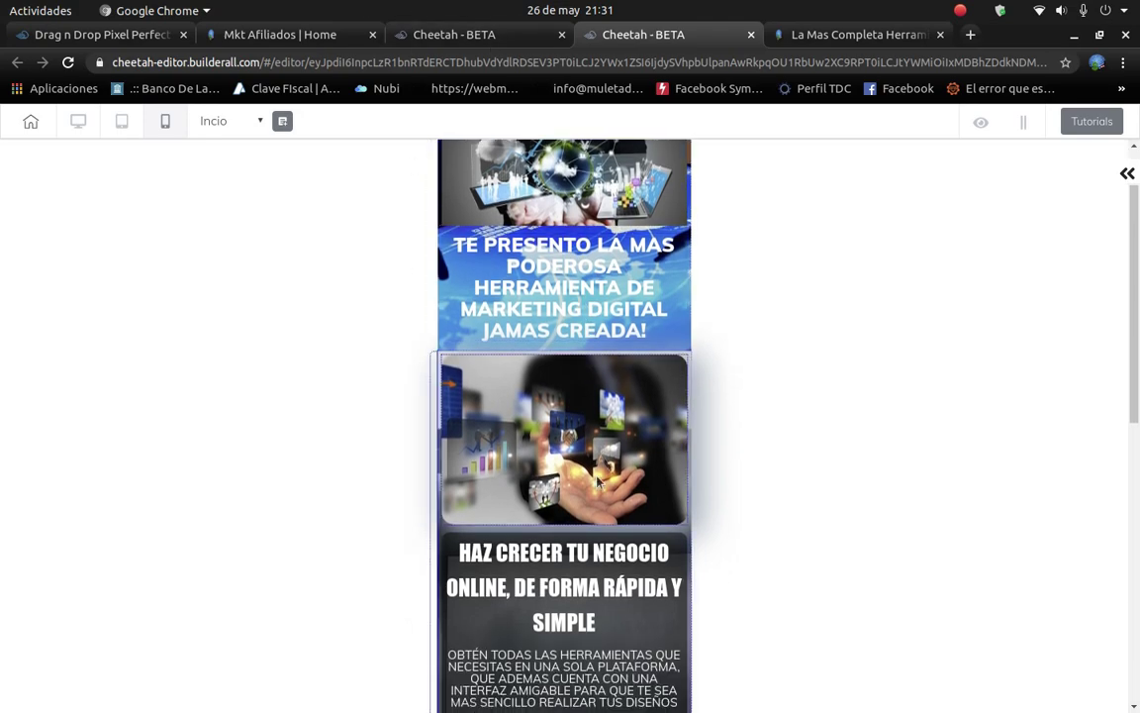
scroll(588, 416, down, 1)
scroll(611, 483, down, 4)
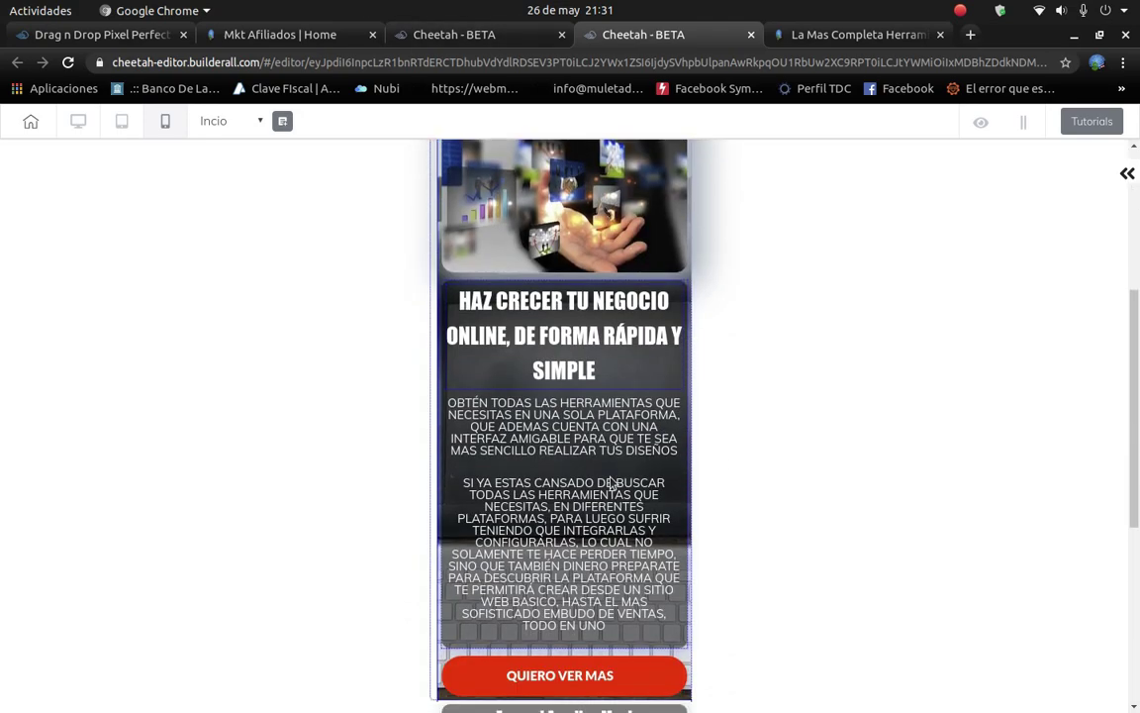
scroll(606, 492, down, 3)
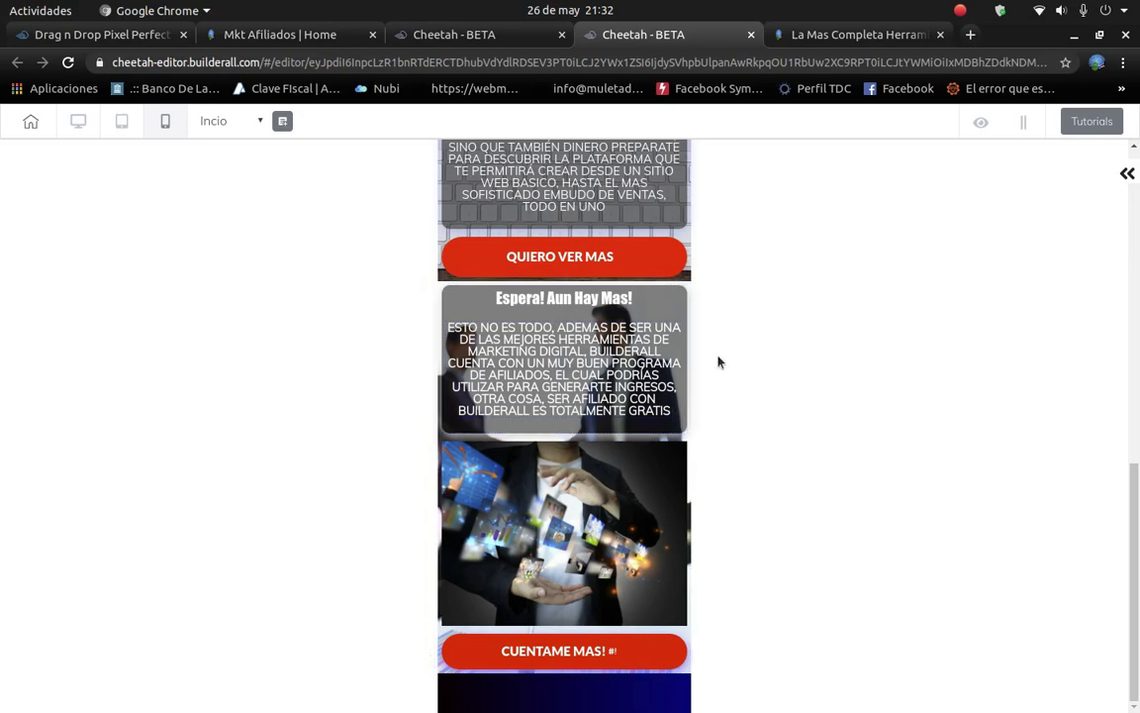
scroll(719, 413, up, 6)
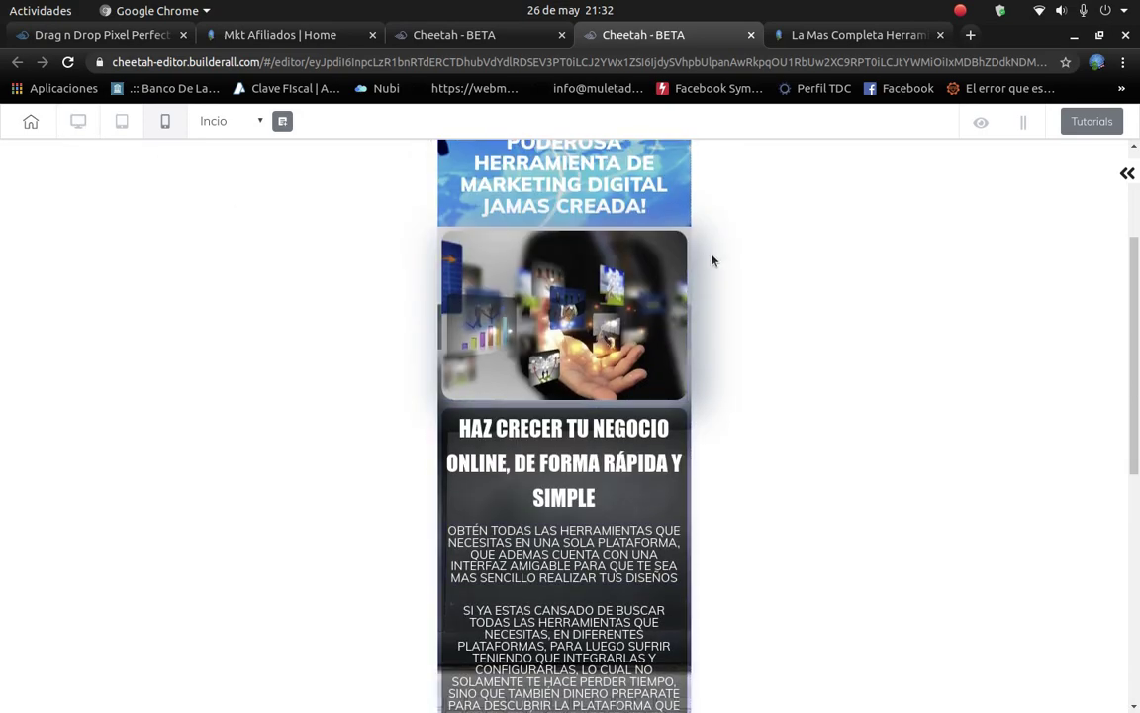
scroll(711, 260, up, 2)
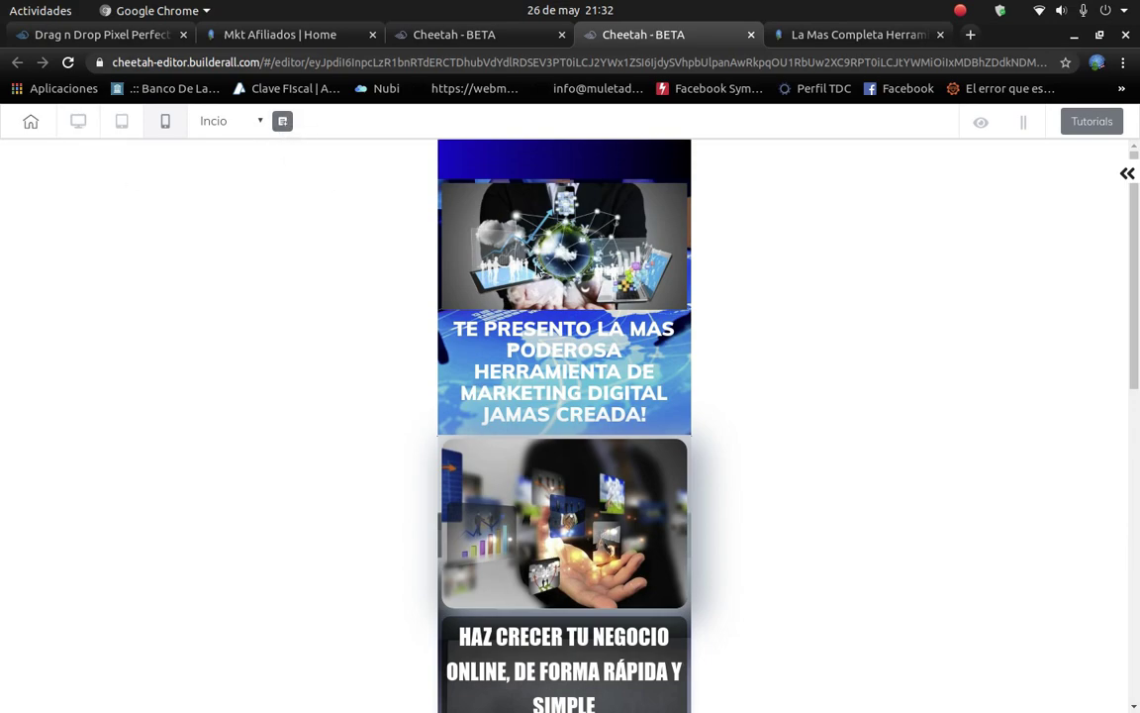
Switch to the desktop version and review all panels from the header down to the footer and back.
click(77, 122)
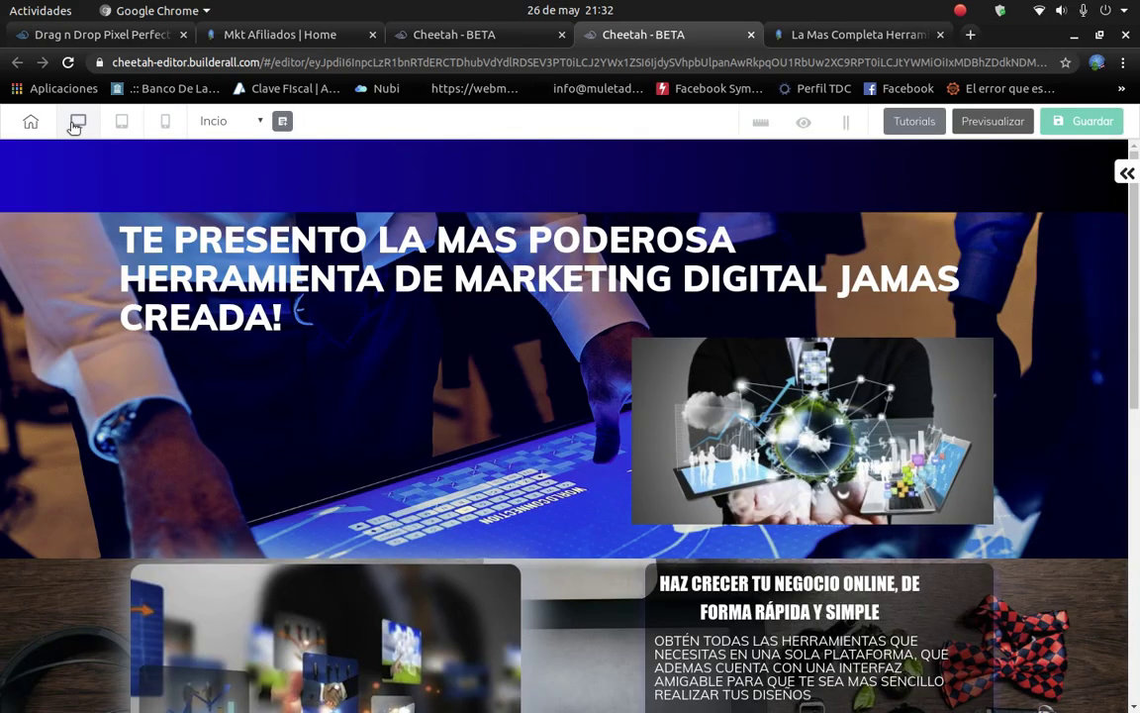
scroll(454, 438, down, 3)
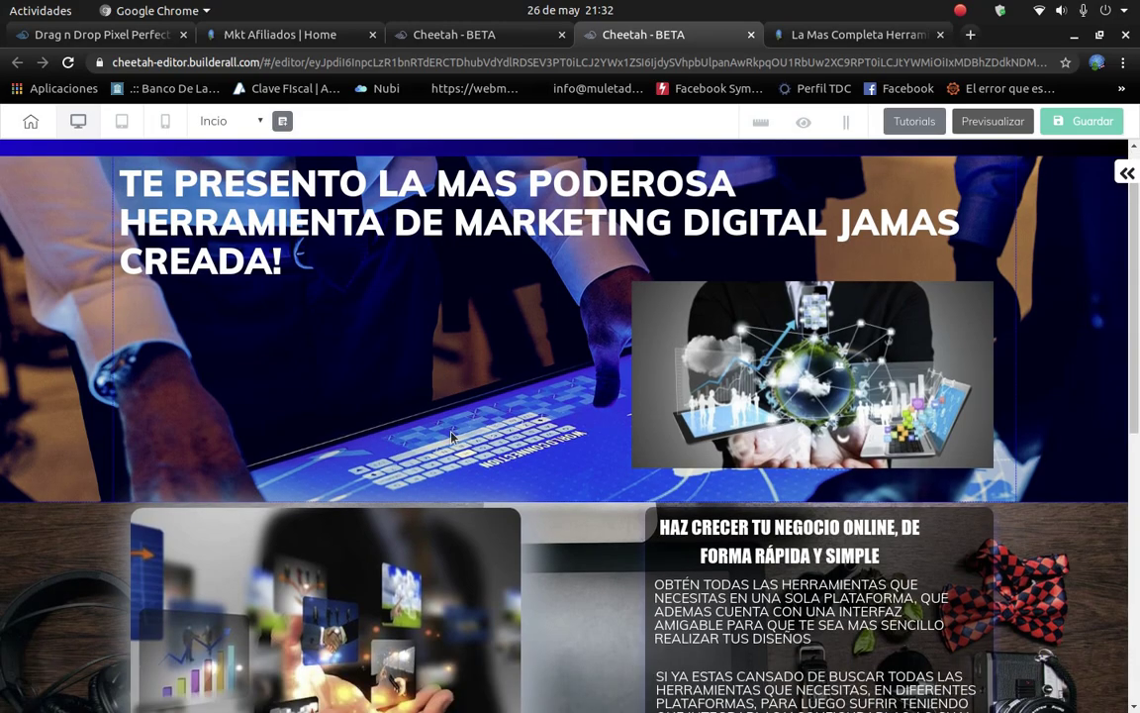
scroll(556, 462, down, 4)
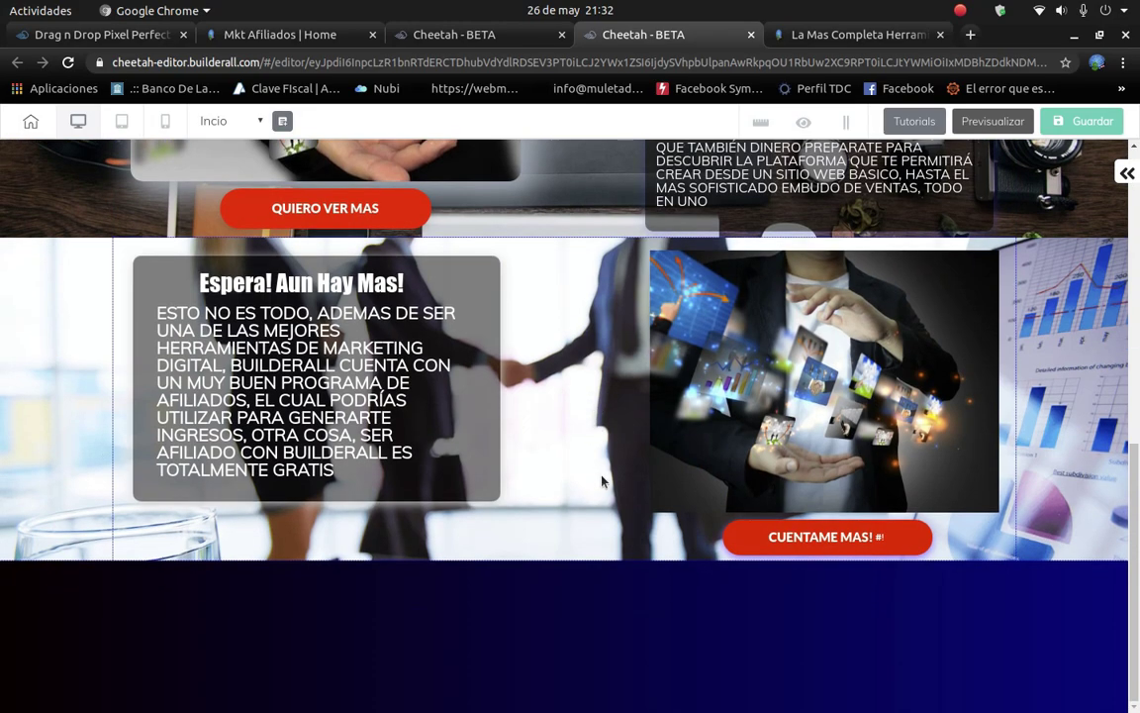
scroll(540, 426, up, 1)
scroll(602, 481, up, 8)
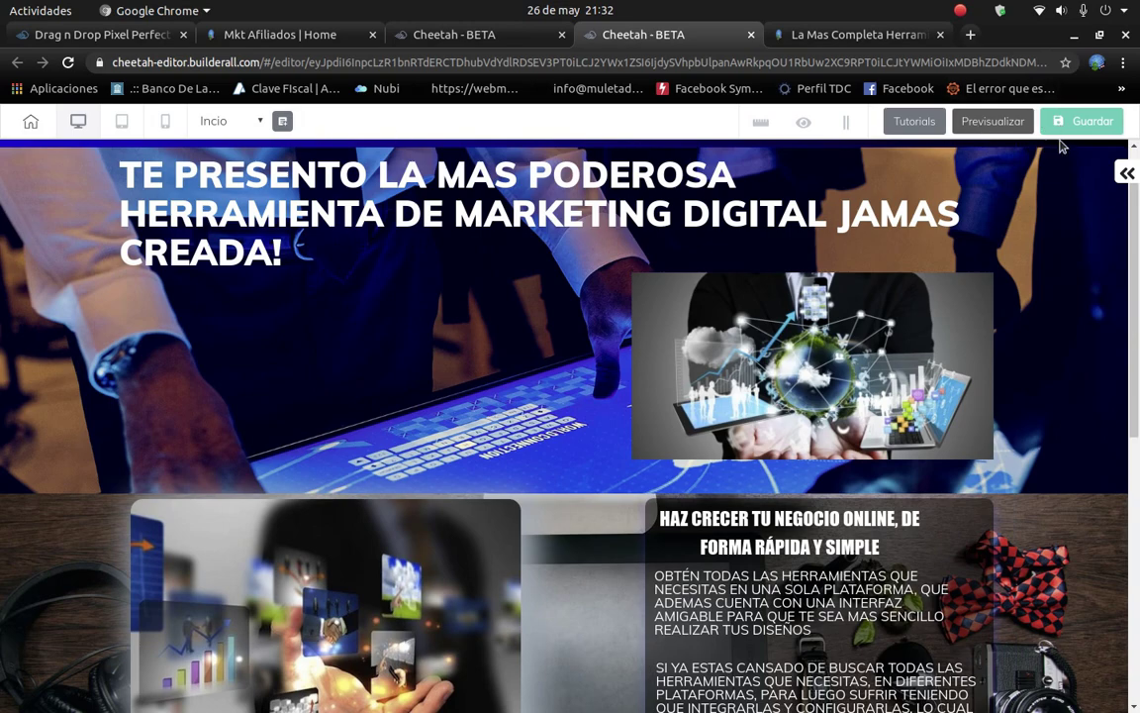
Save the page without publishing it, and exit the editor with the option to save changes before leaving.
click(1057, 127)
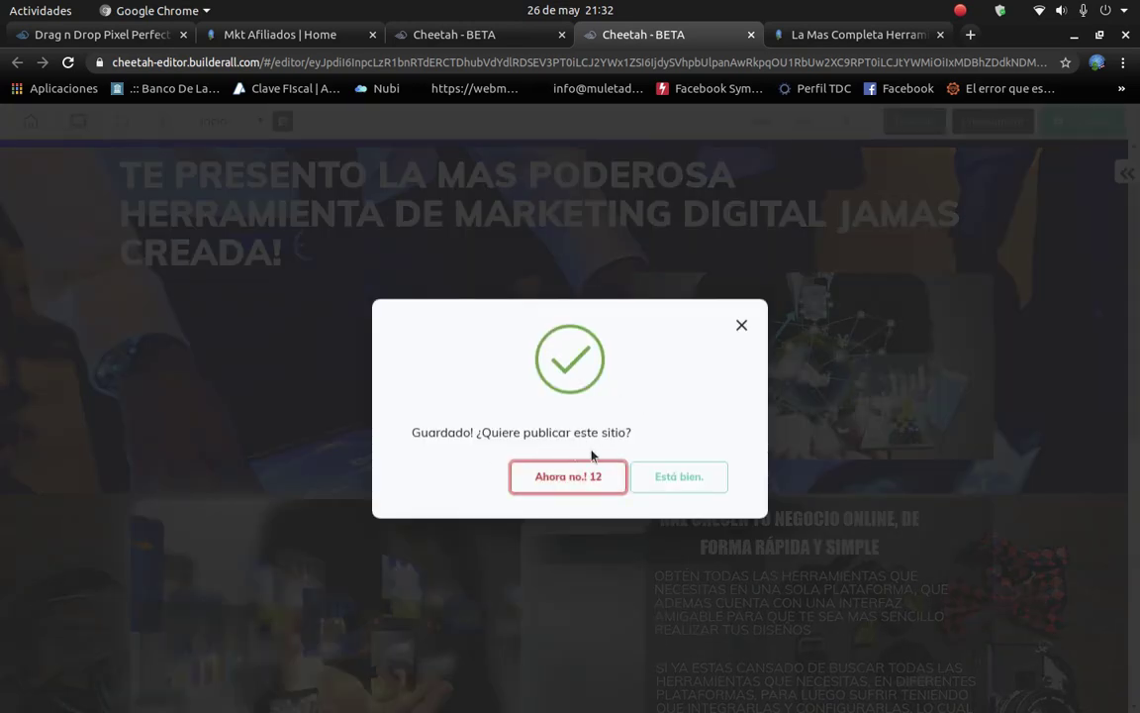
click(563, 485)
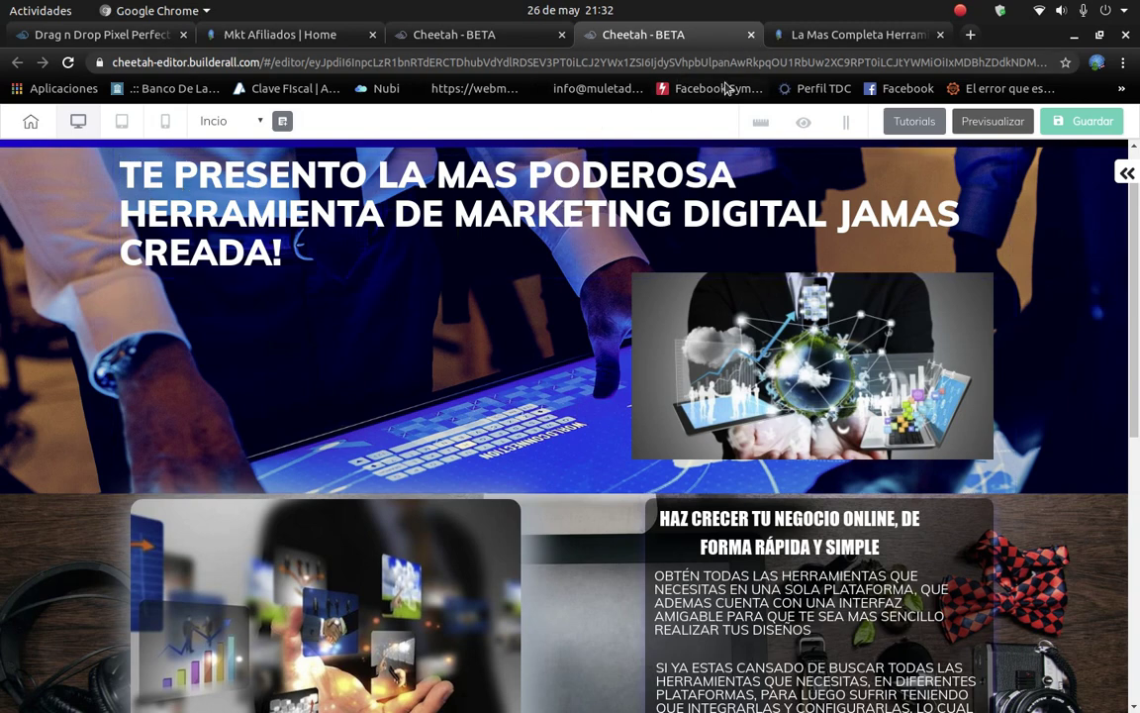
click(29, 122)
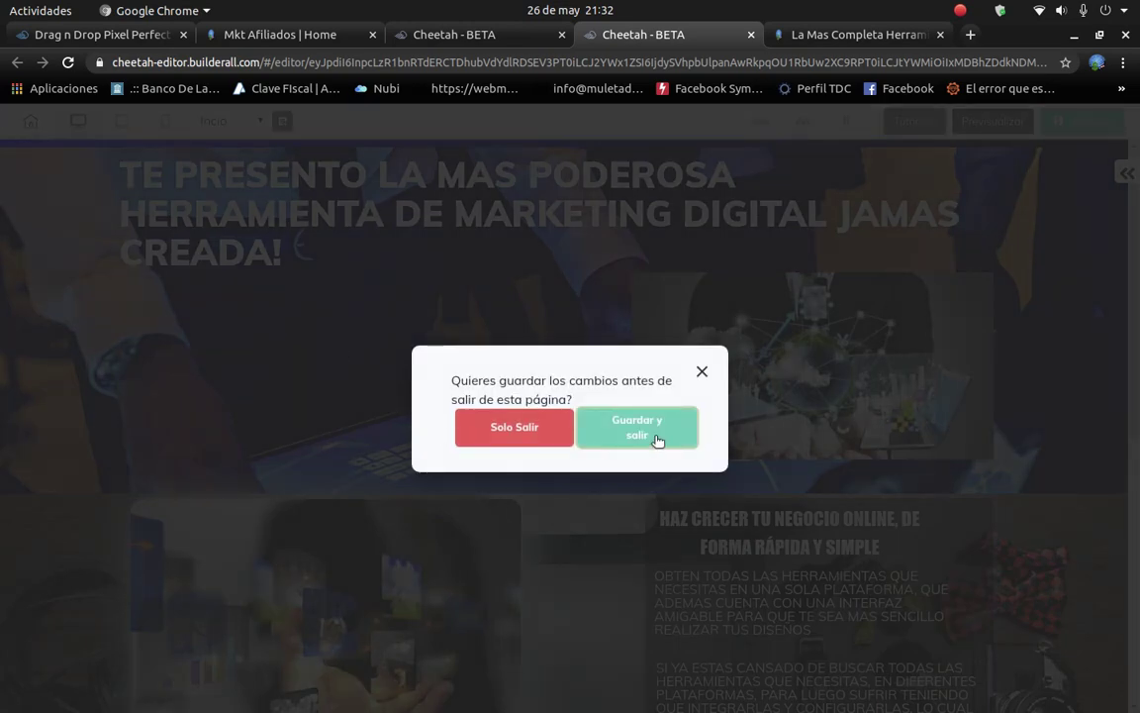
click(657, 437)
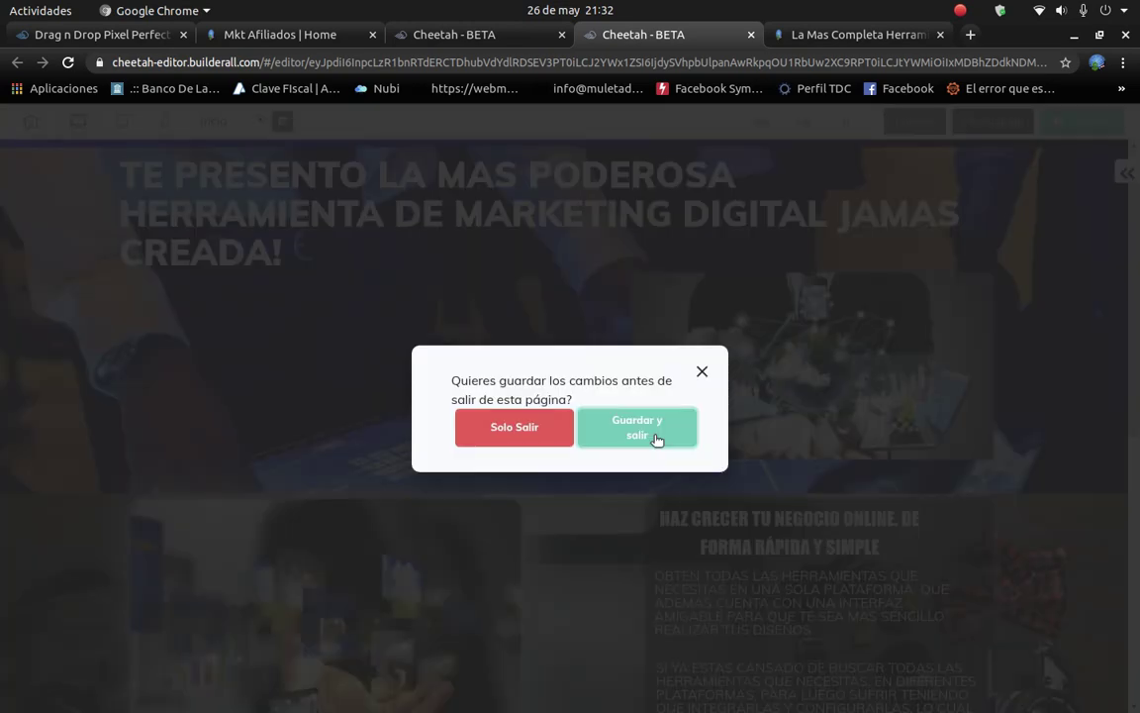